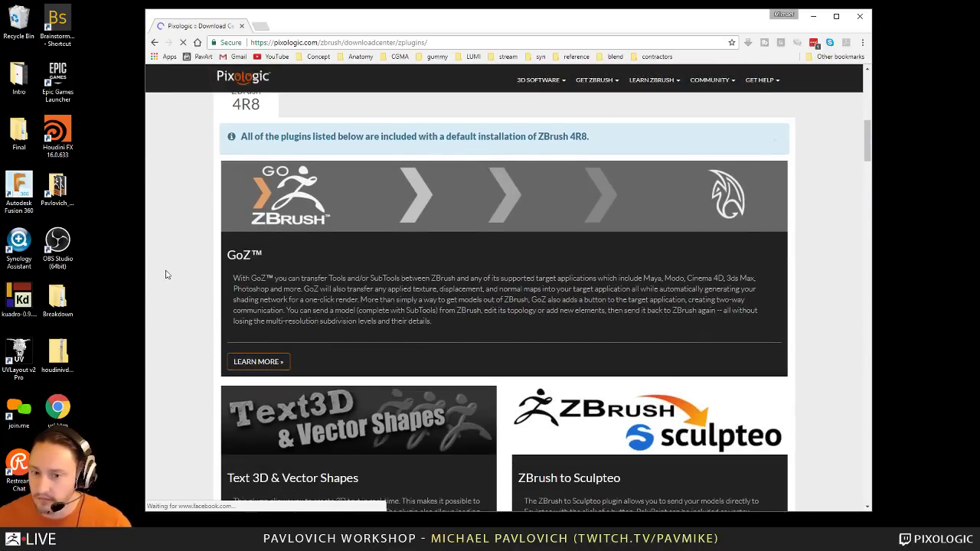
Step: Download the NanoTile Textures plugin from the Employee-Created Plugins section of the Pixologic ZPlugins page
scroll(166, 275, "down", 20)
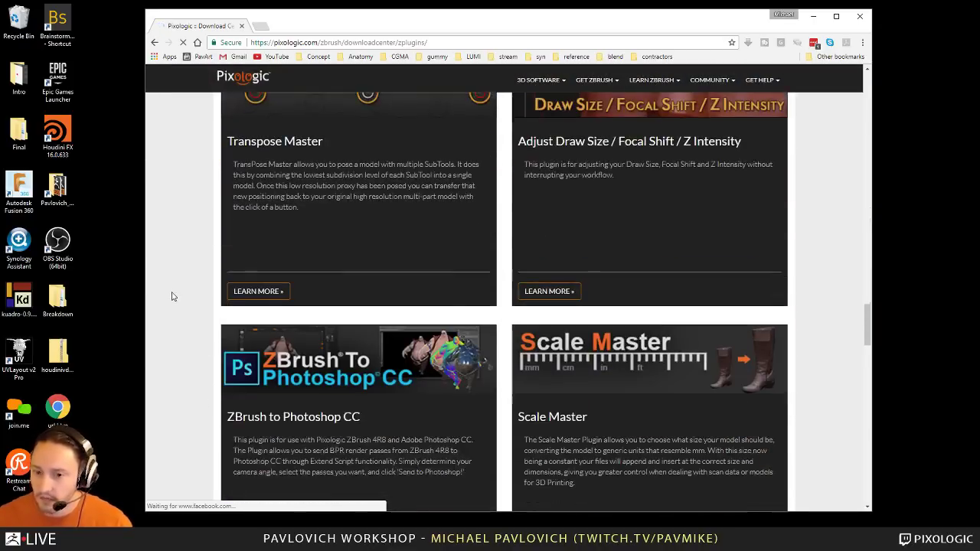
scroll(172, 297, "down", 7)
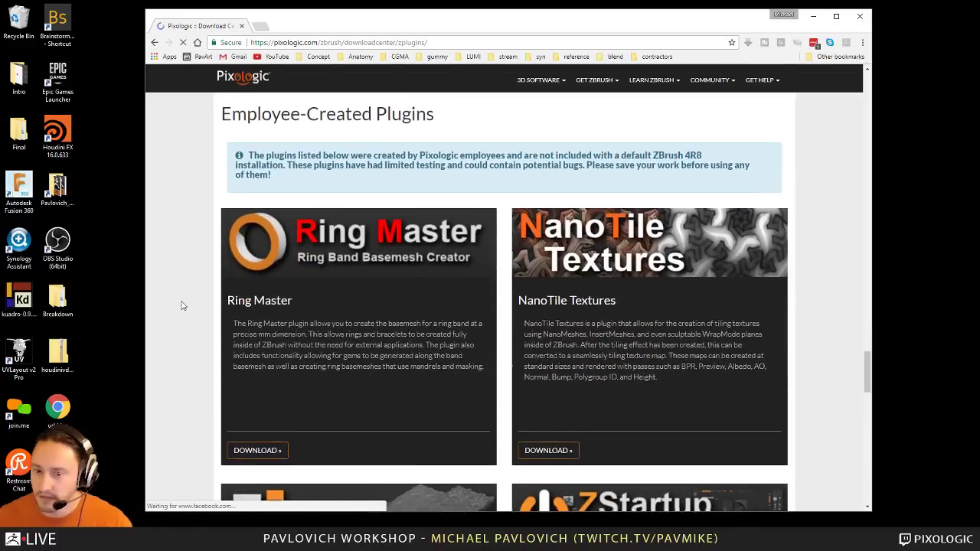
scroll(184, 212, "down", 2)
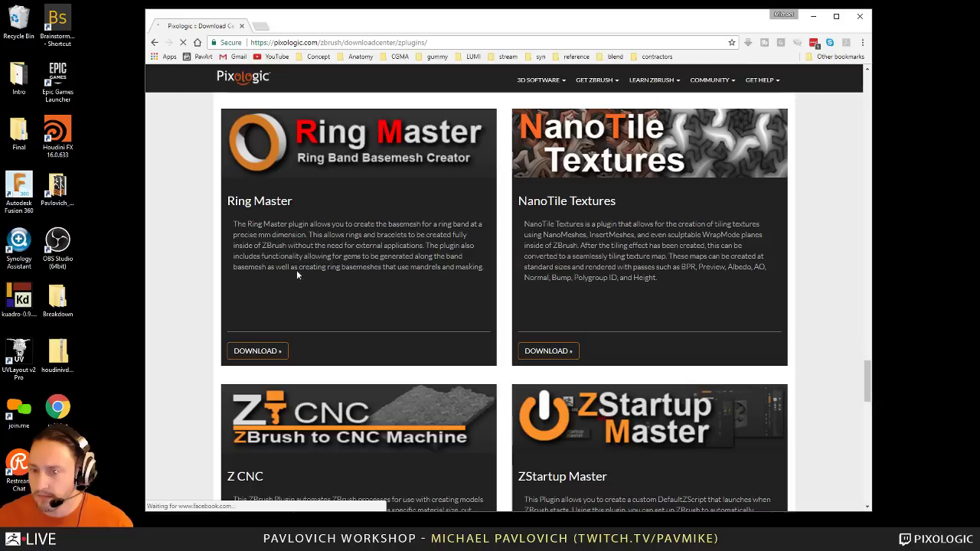
scroll(367, 214, "down", 1)
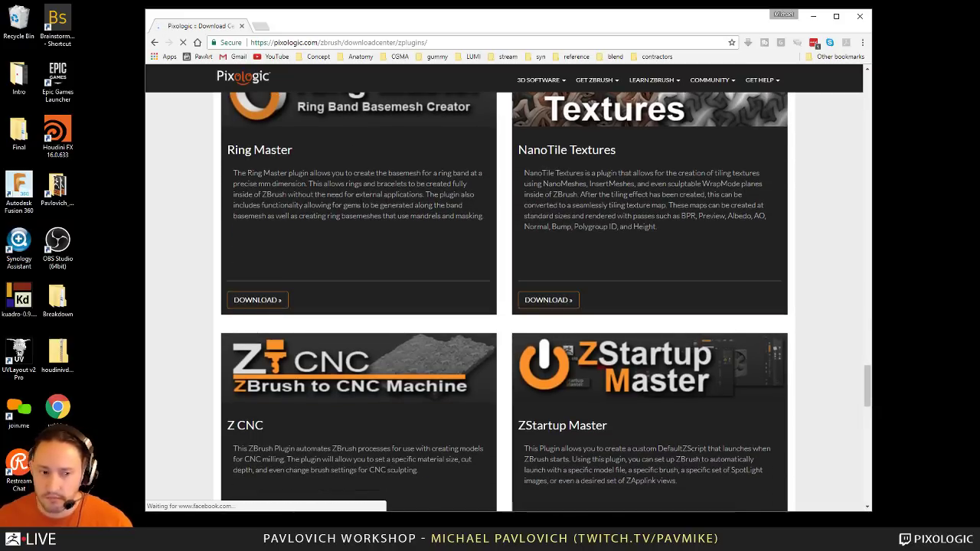
scroll(359, 234, "up", 1)
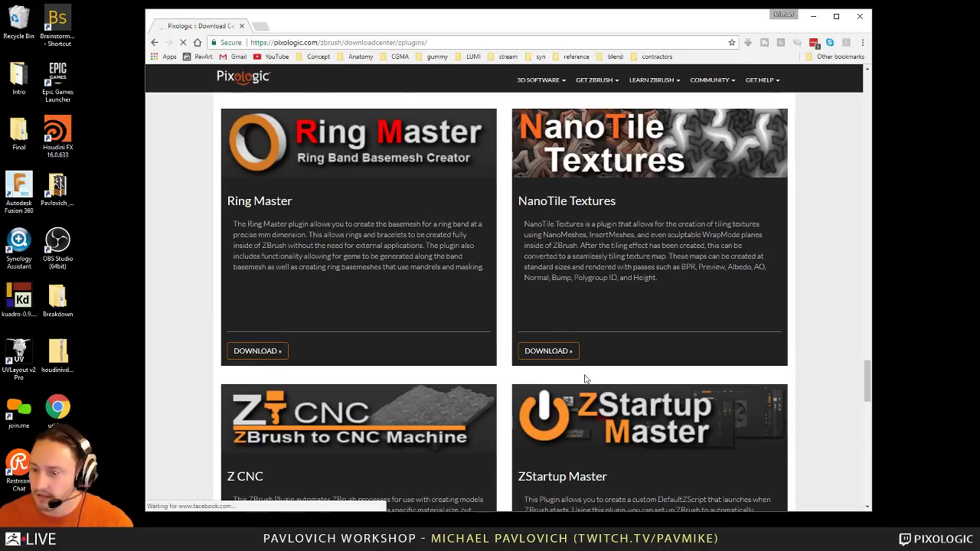
left_click(548, 350)
Step: Download the PanelLoop Presets, Clean Tool Master and ZRepeat It plugins from the same section
scroll(212, 311, "down", 4)
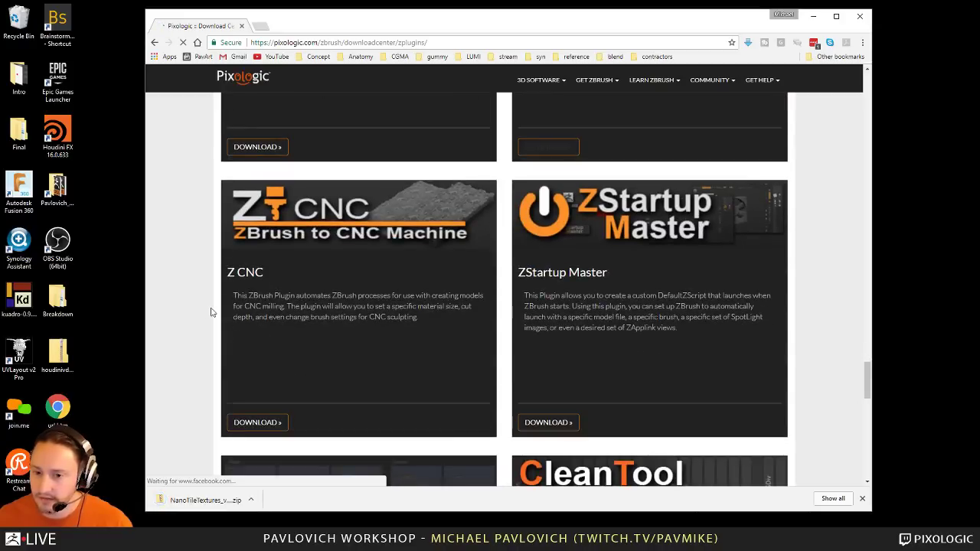
scroll(555, 386, "down", 7)
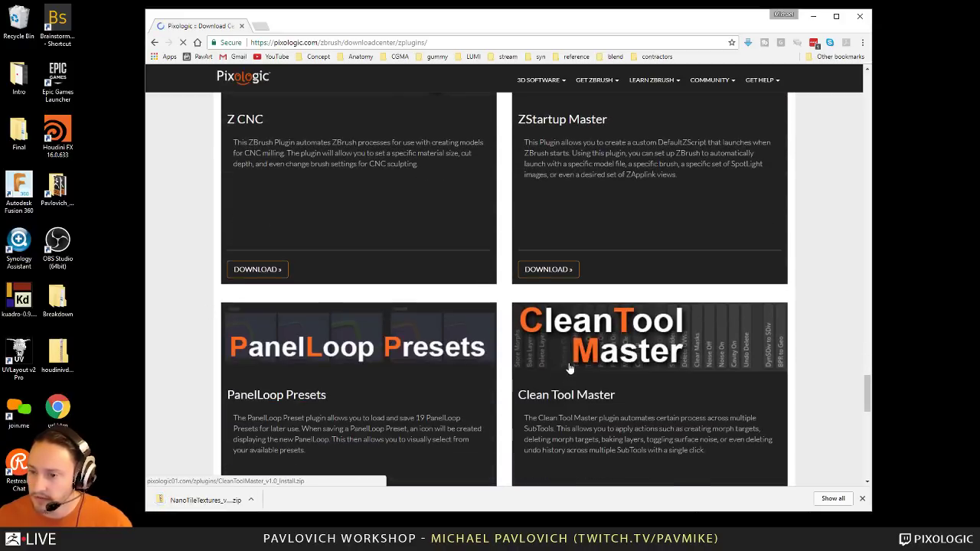
left_click(255, 341)
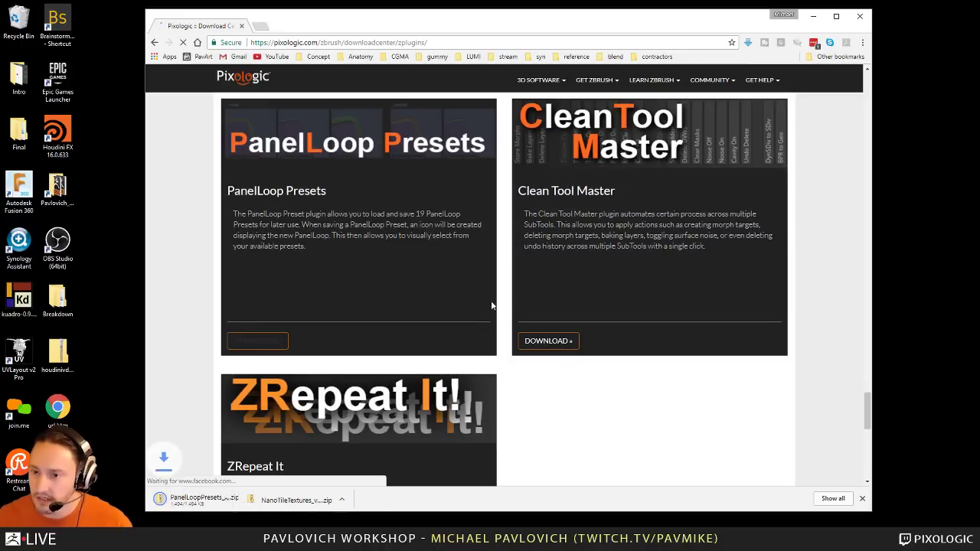
left_click(548, 340)
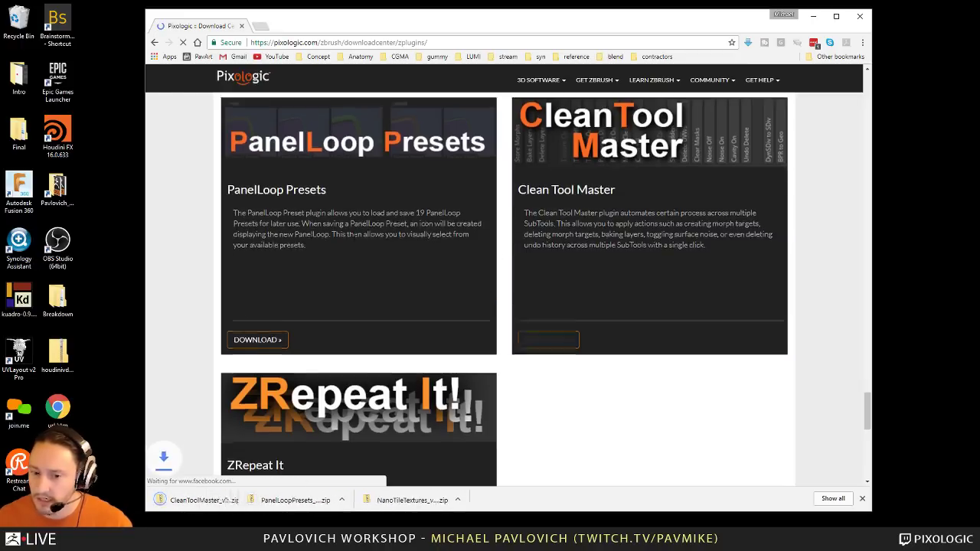
scroll(308, 267, "down", 4)
left_click(256, 412)
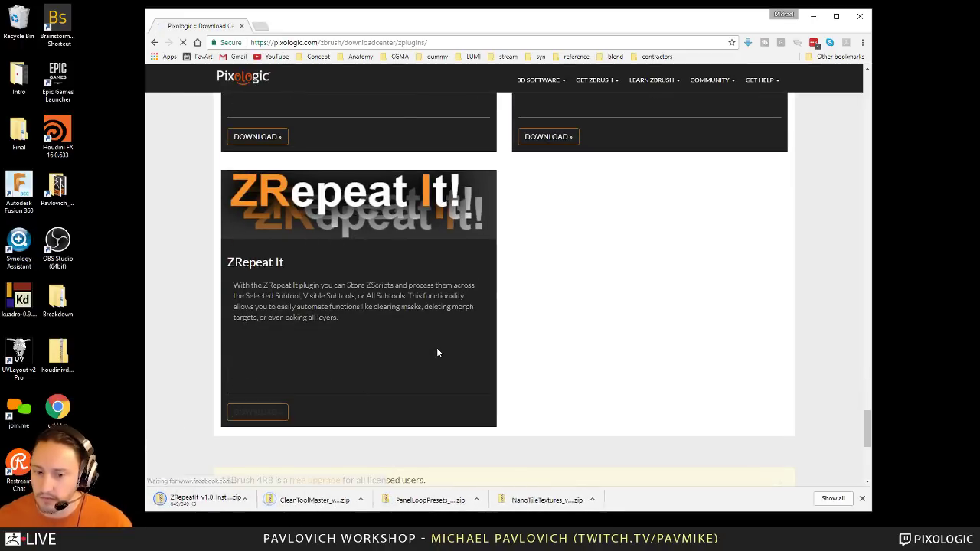
Step: Move the browser and Downloads windows aside, and open the ZBrush 4R8 folder ZStartup\ZPlugs64 in a new File Explorer window
left_click_drag(540, 29, 979, 29)
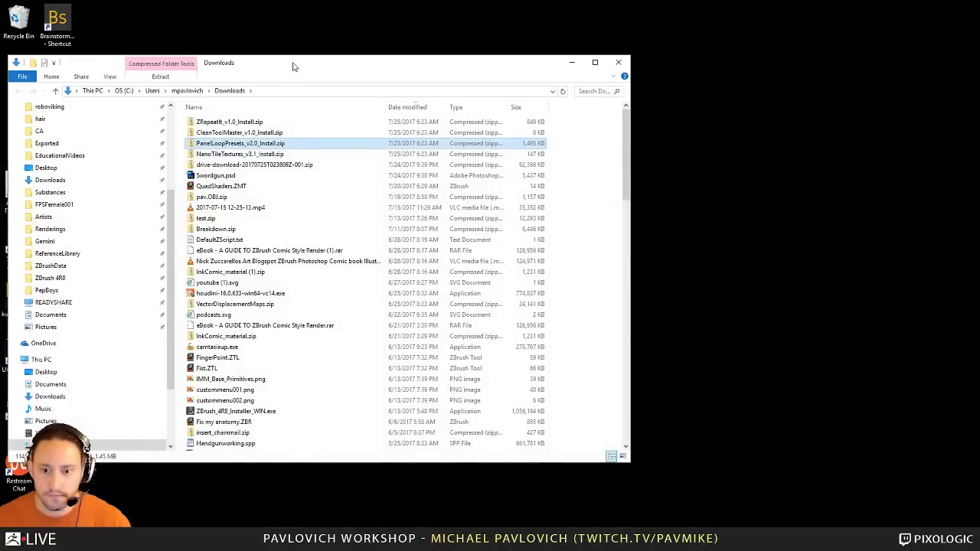
left_click_drag(295, 67, 0, 64)
key("super")
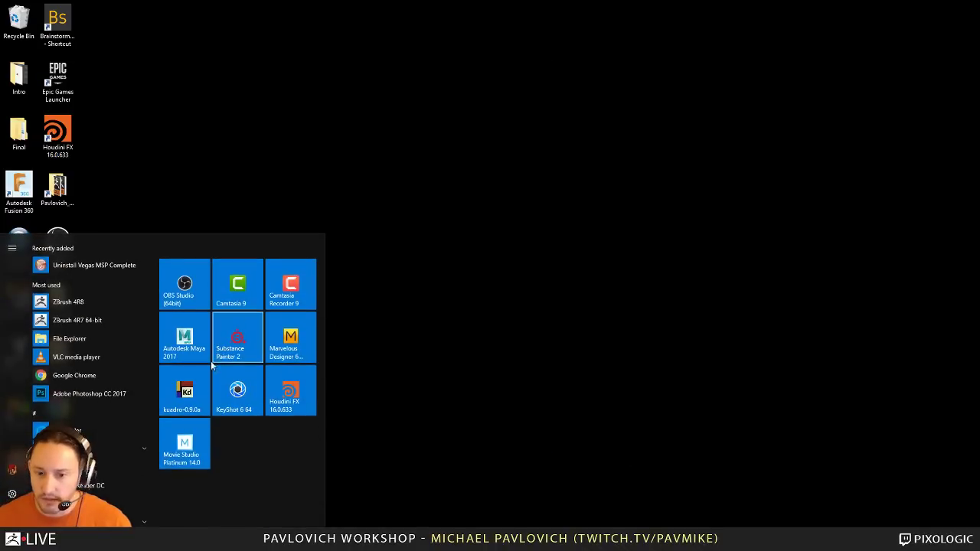
left_click(83, 340)
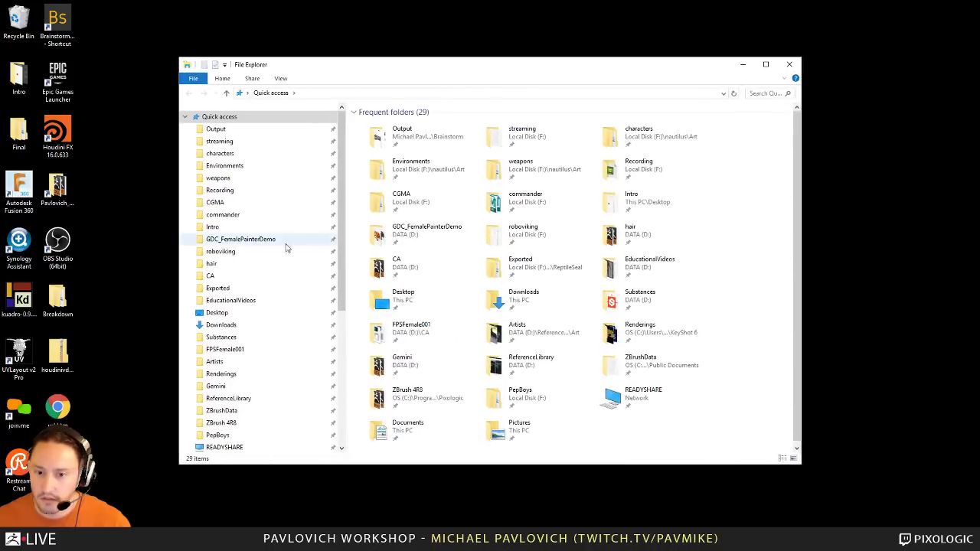
left_click(222, 423)
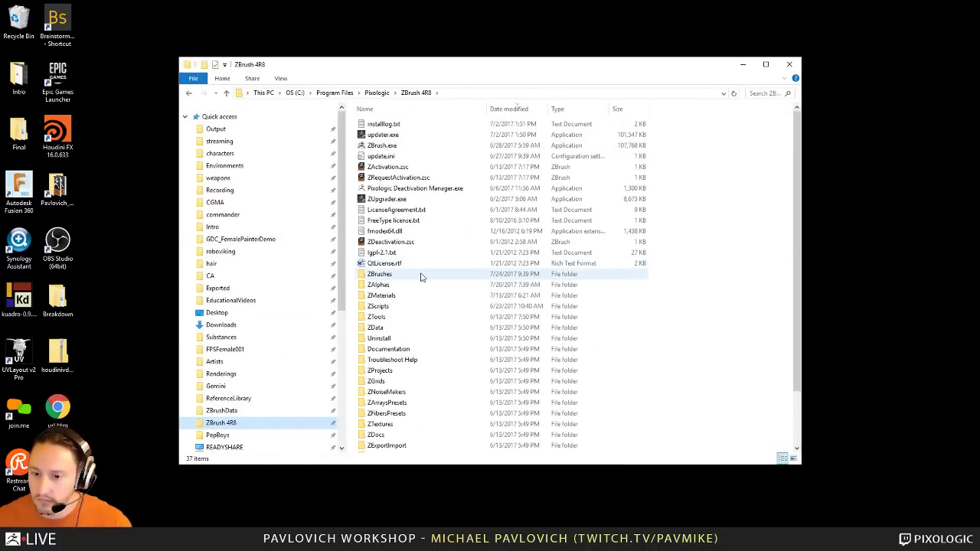
scroll(429, 306, "down", 2)
scroll(436, 326, "up", 2)
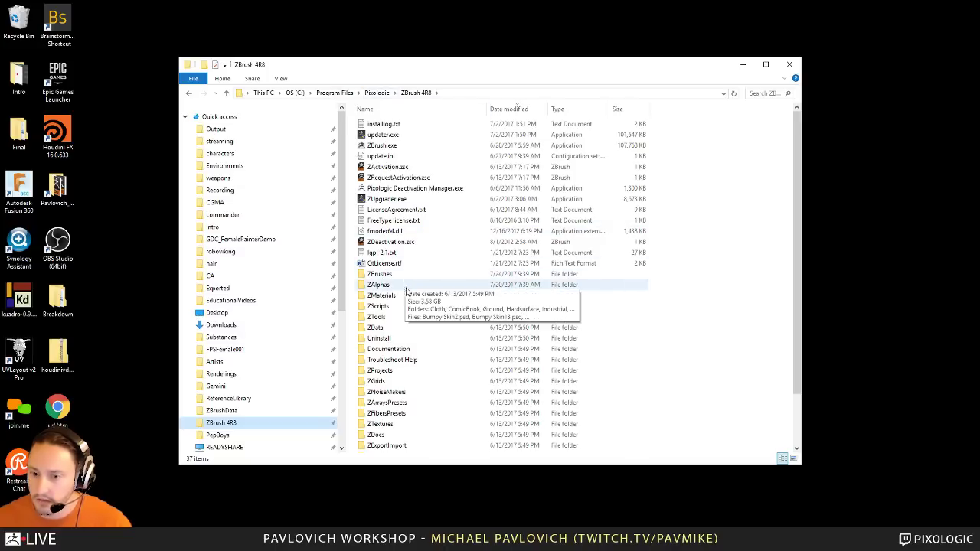
scroll(414, 410, "down", 2)
double_click(407, 426)
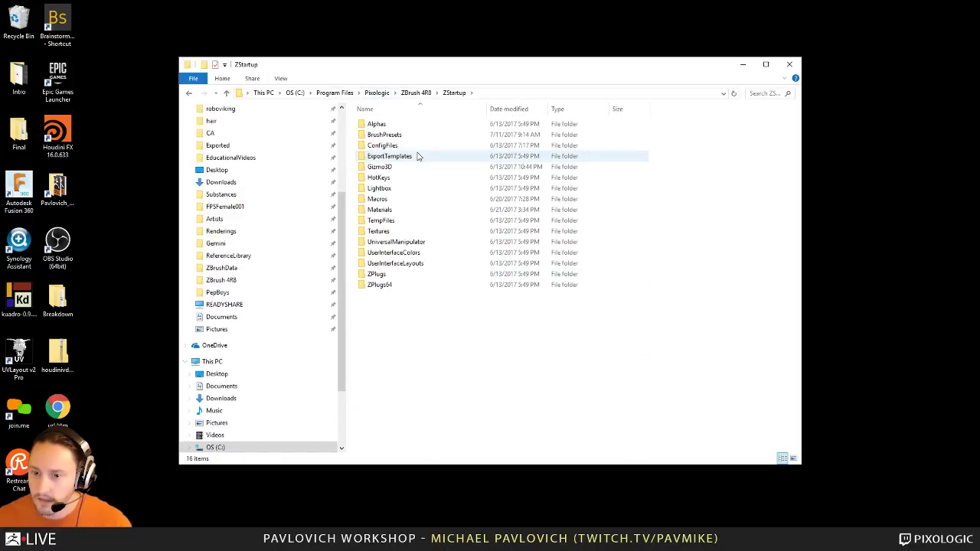
double_click(380, 284)
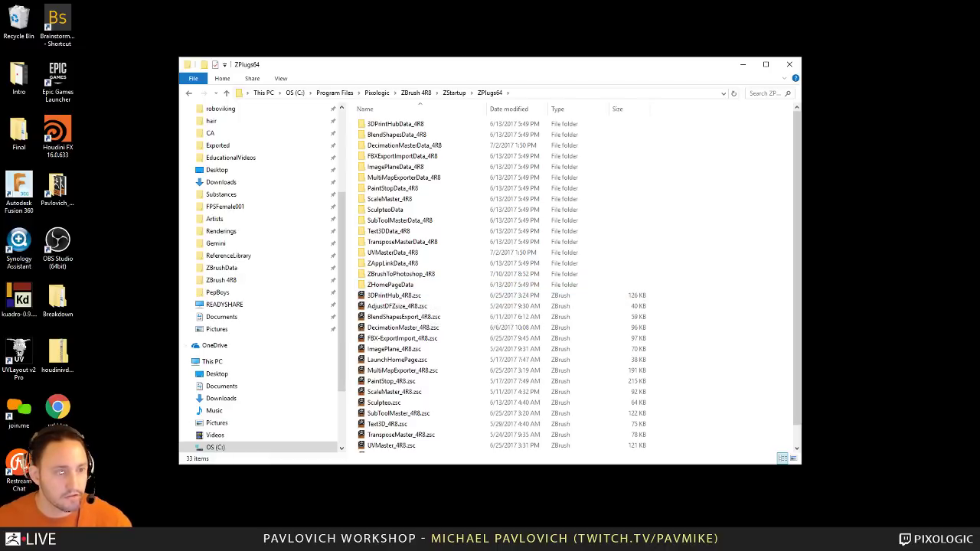
Step: Arrange the Downloads and ZPlugs64 windows side by side and extract ZRepeatIt_v1.0_Install.zip directly into ZPlugs64 with 7-Zip
left_click_drag(0, 86, 363, 91)
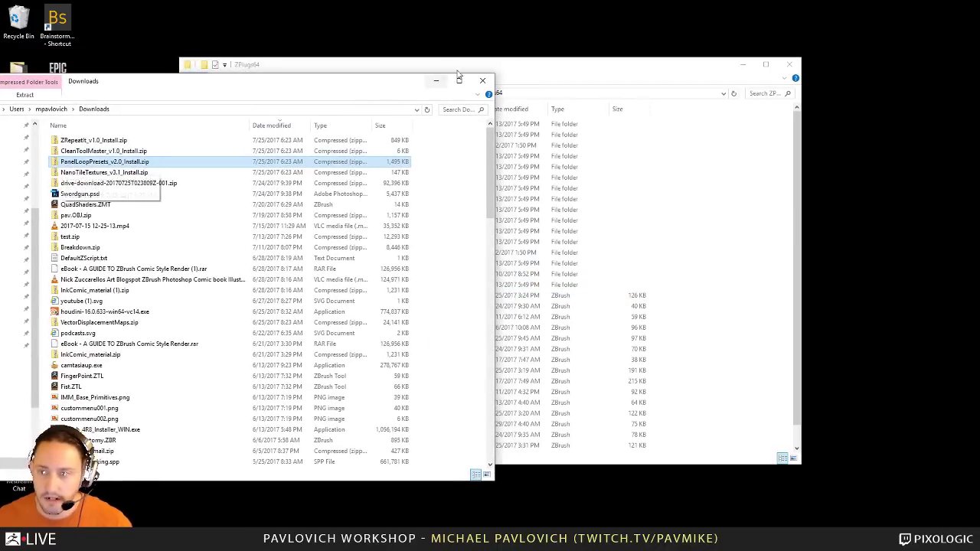
left_click_drag(505, 65, 687, 76)
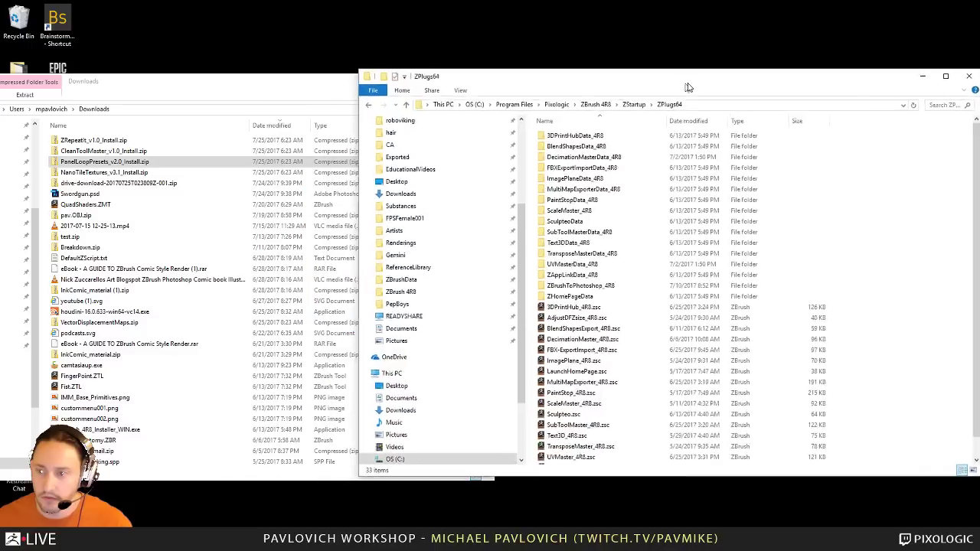
left_click(91, 141)
left_click_drag(92, 141, 769, 187)
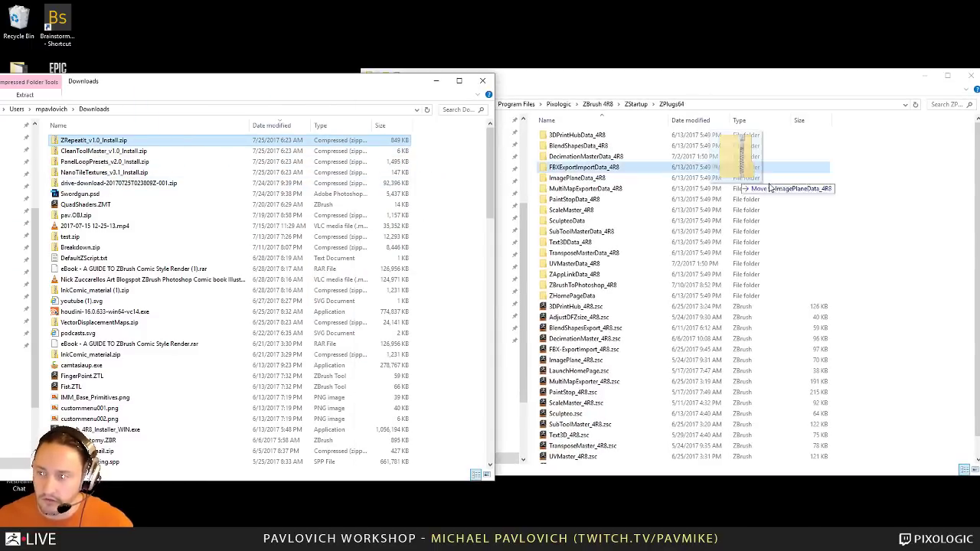
right_click_drag(769, 187, 903, 199)
mouse_move(906, 204)
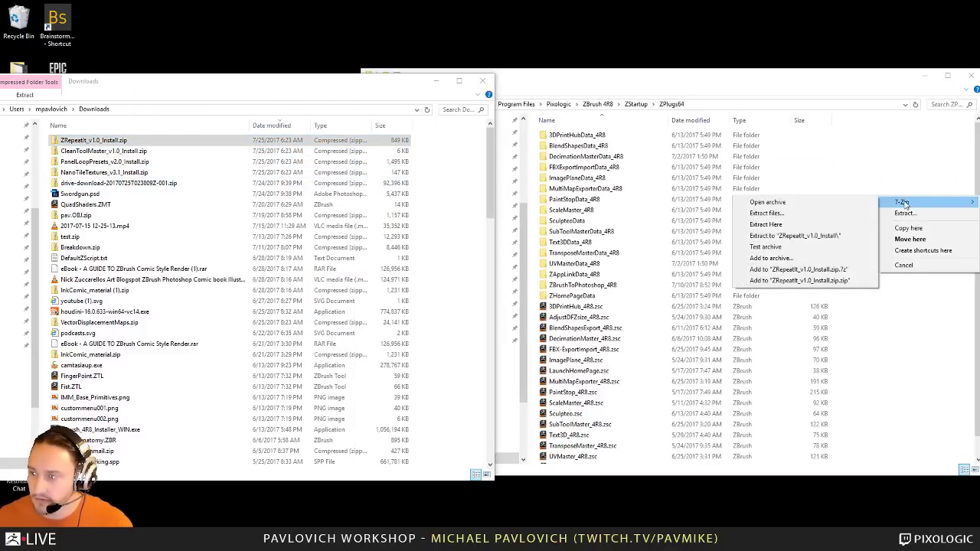
left_click(816, 224)
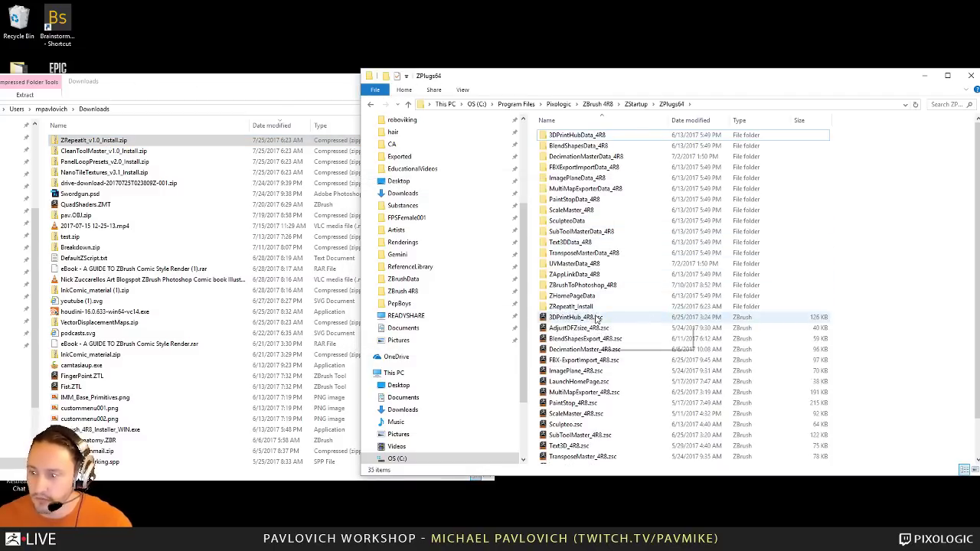
Step: Move the ZRepeatIt_4R8 folder and ZRepeatIt_4R8.zsc from ZRepeatIt_Install up into ZPlugs64, and delete the ZRepeatIt_Install folder
double_click(596, 309)
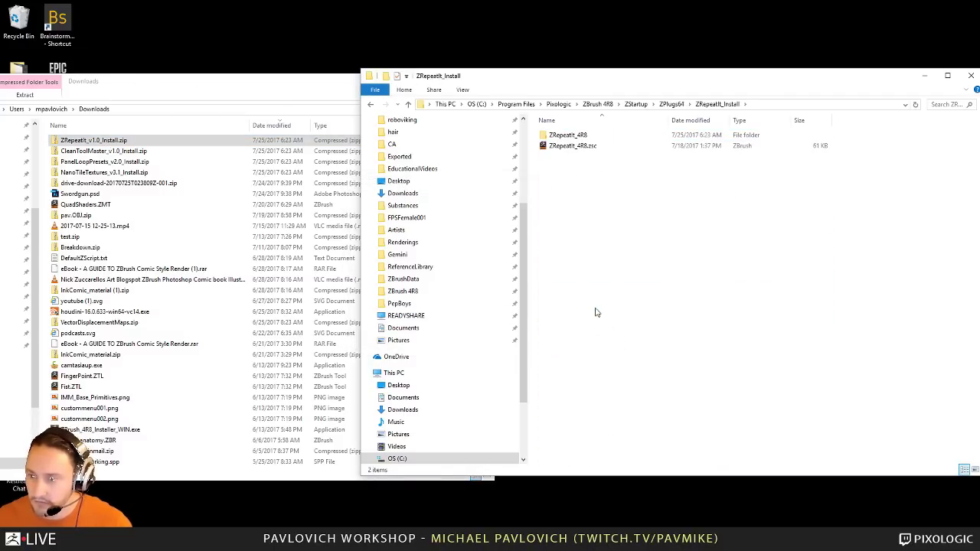
left_click(584, 136)
left_click(598, 147, "shift")
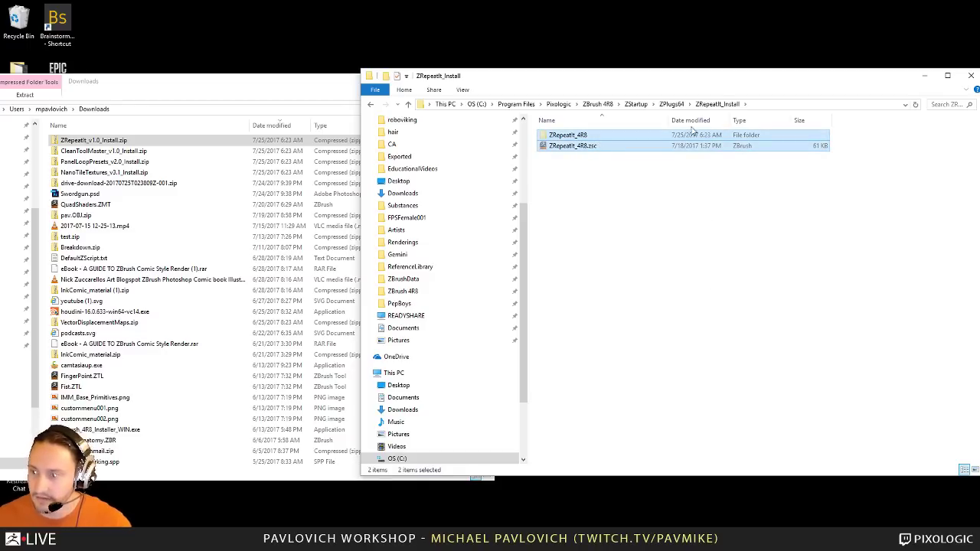
left_click(673, 104)
left_click(888, 240)
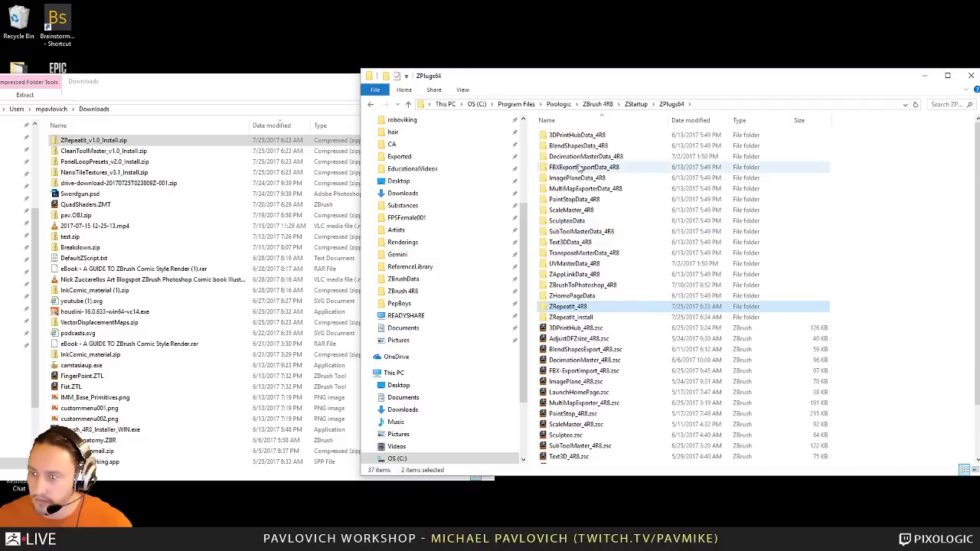
left_click(575, 318)
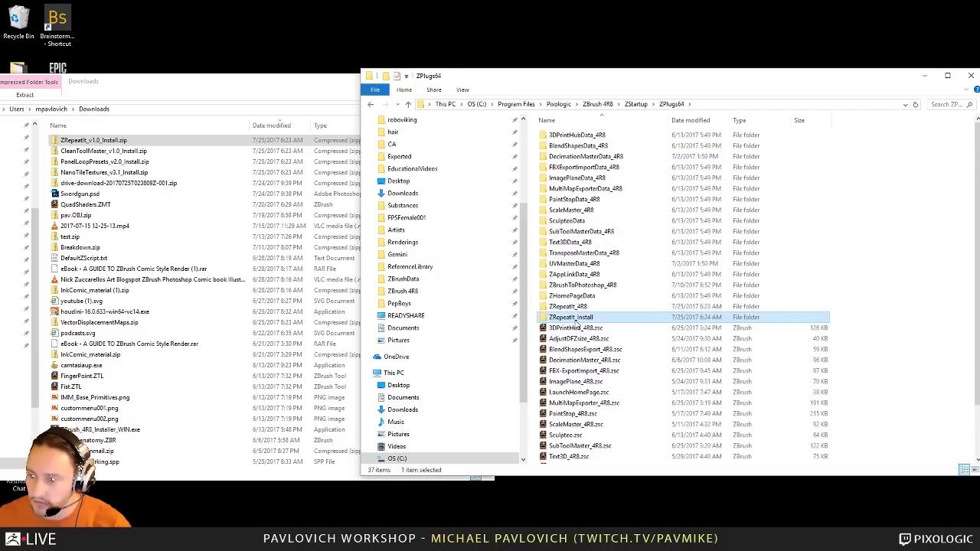
key("Delete")
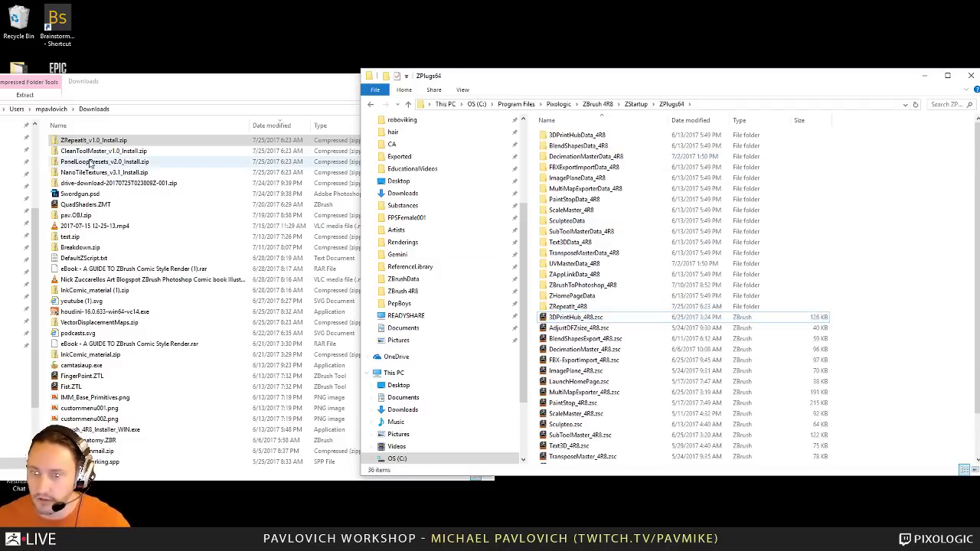
Step: Extract the CleanToolMaster, PanelLoopPresets and NanoTileTextures install archives from Downloads directly into ZPlugs64 with 7-Zip
left_click(125, 153)
left_click(125, 172, "shift")
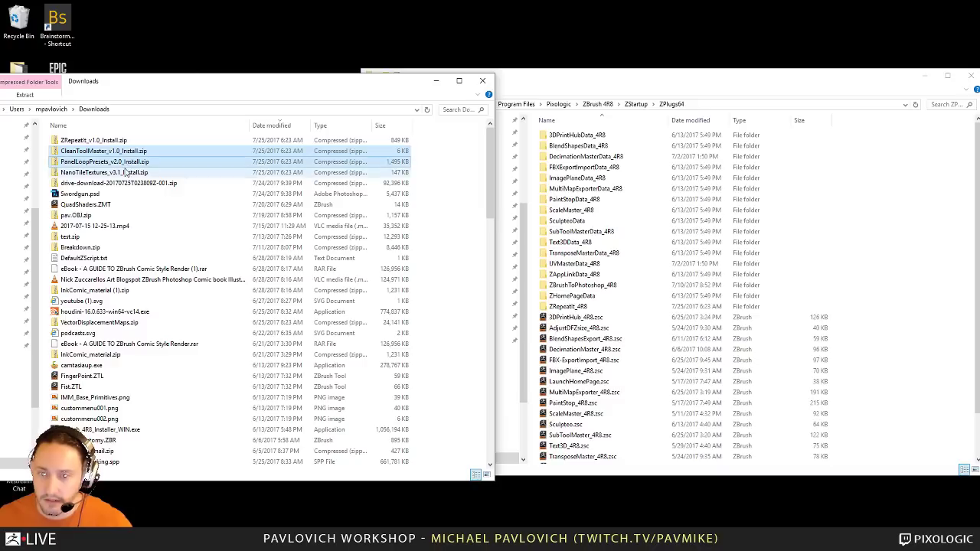
right_click_drag(107, 165, 921, 214)
mouse_move(921, 214)
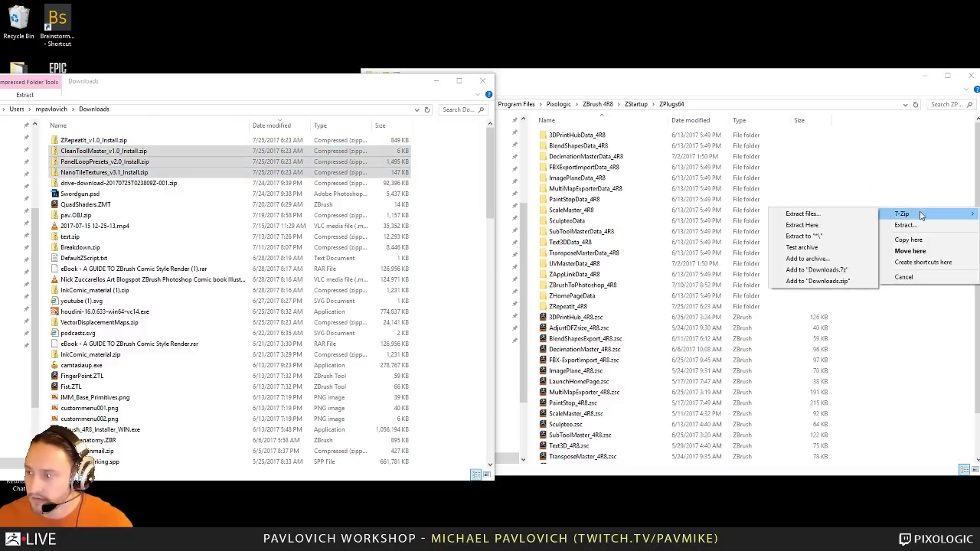
left_click(824, 226)
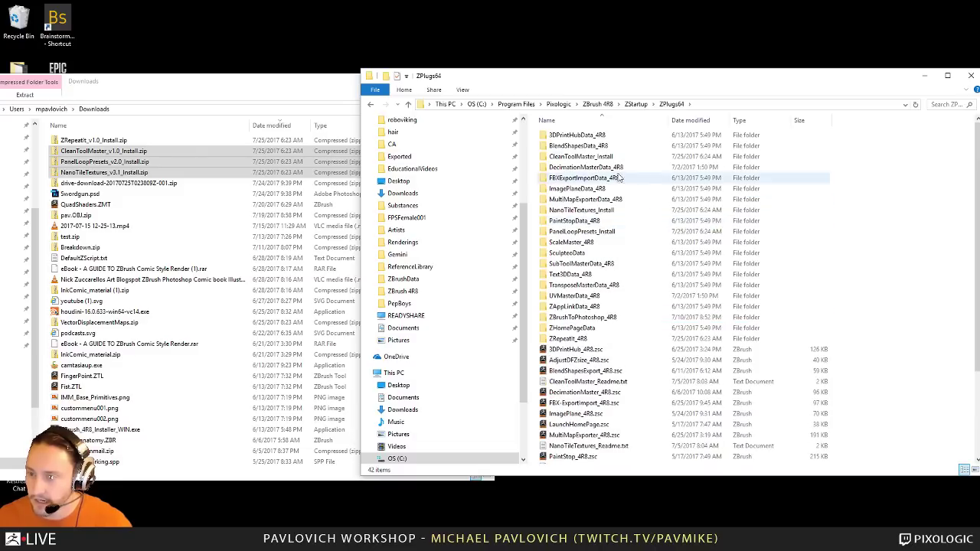
scroll(605, 314, "down", 4)
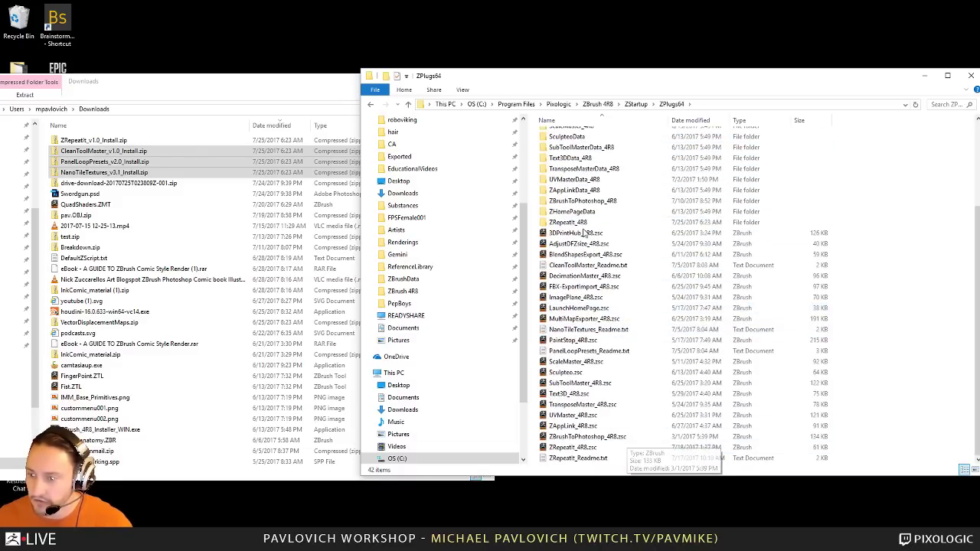
Step: Close the ZPlugs64 and Downloads folder windows
left_click_drag(885, 82, 567, 112)
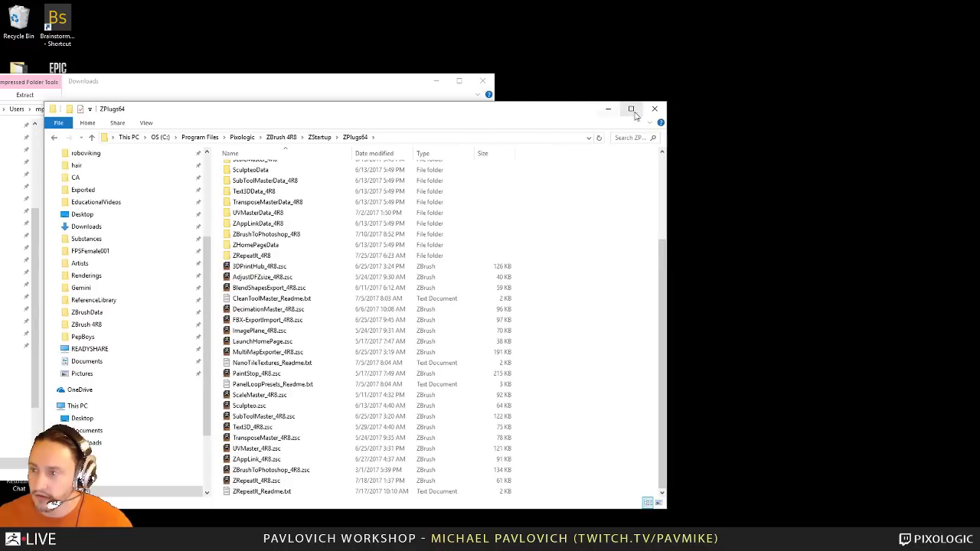
left_click(649, 110)
left_click(488, 78)
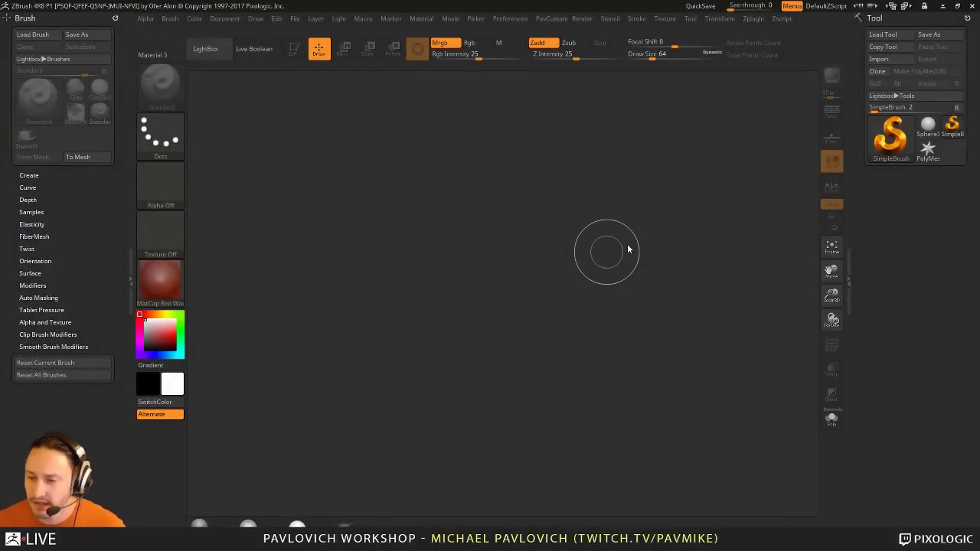
Step: Set the brush Draw Size to 27 in ZBrush
left_click(785, 80)
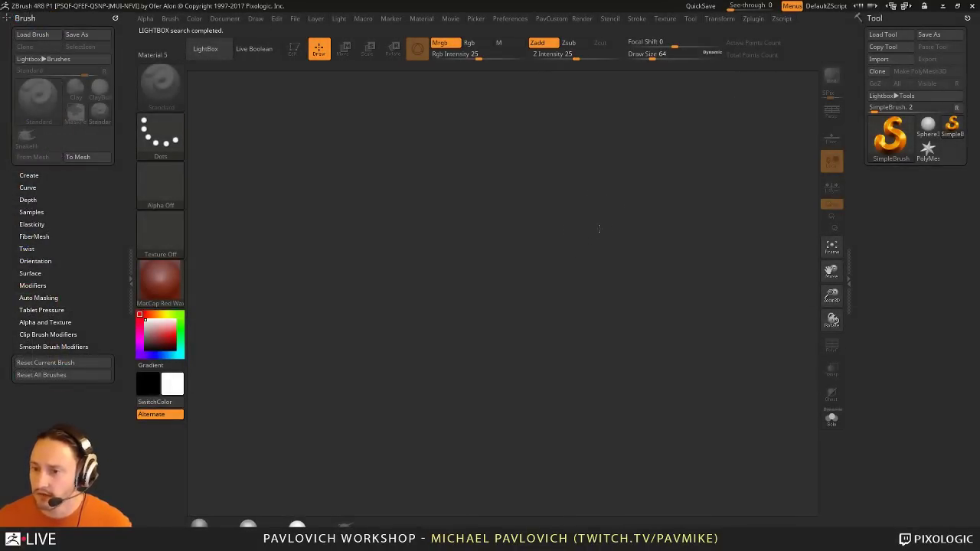
key("s")
left_click_drag(590, 229, 592, 228)
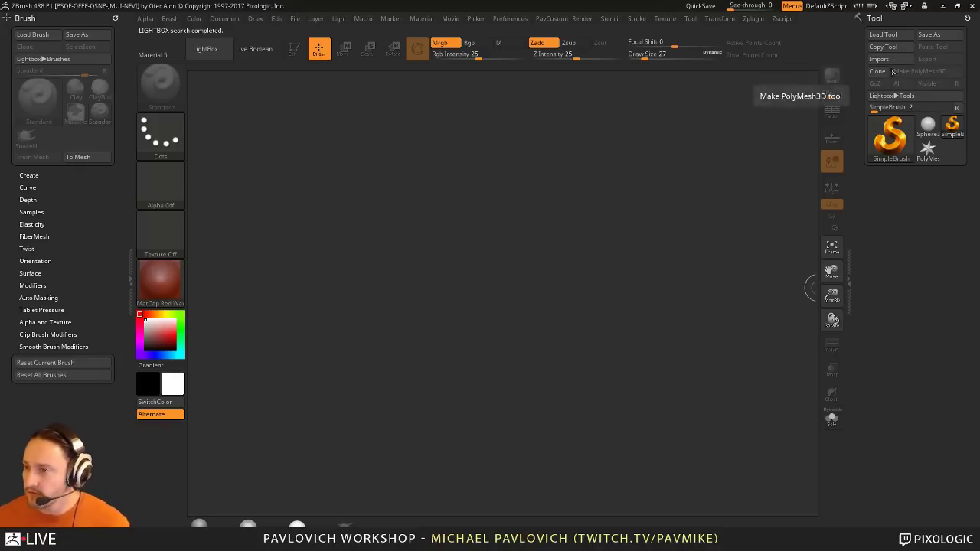
Step: Draw a PolyMesh3D star on the canvas, enter Edit mode and give it the MatCap Gray material
left_click(928, 150)
left_click_drag(398, 327, 390, 475)
key("t")
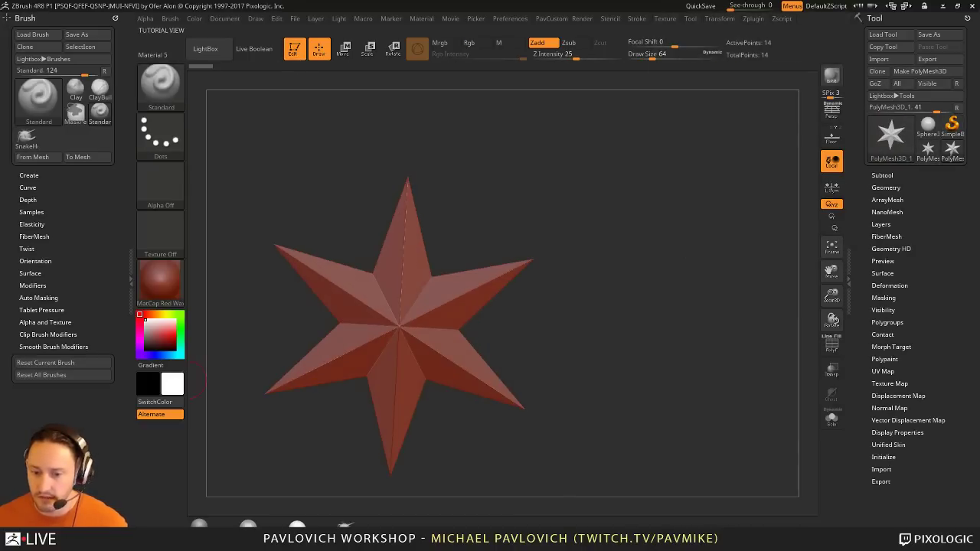
left_click_drag(648, 224, 719, 217)
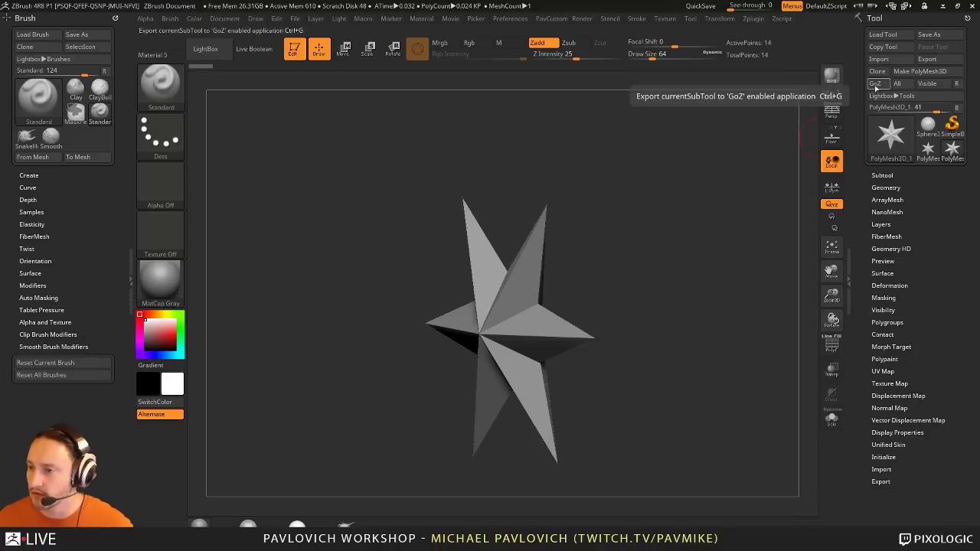
mouse_move(673, 229)
left_mouse_down()
mouse_move(628, 237)
mouse_move(670, 216)
mouse_move(678, 222)
left_mouse_up()
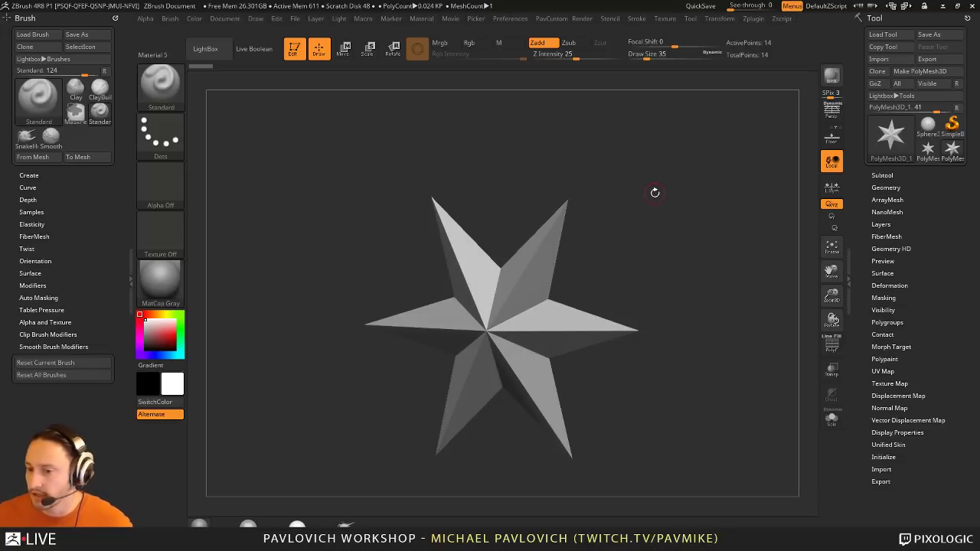
left_click_drag(689, 182, 808, 210)
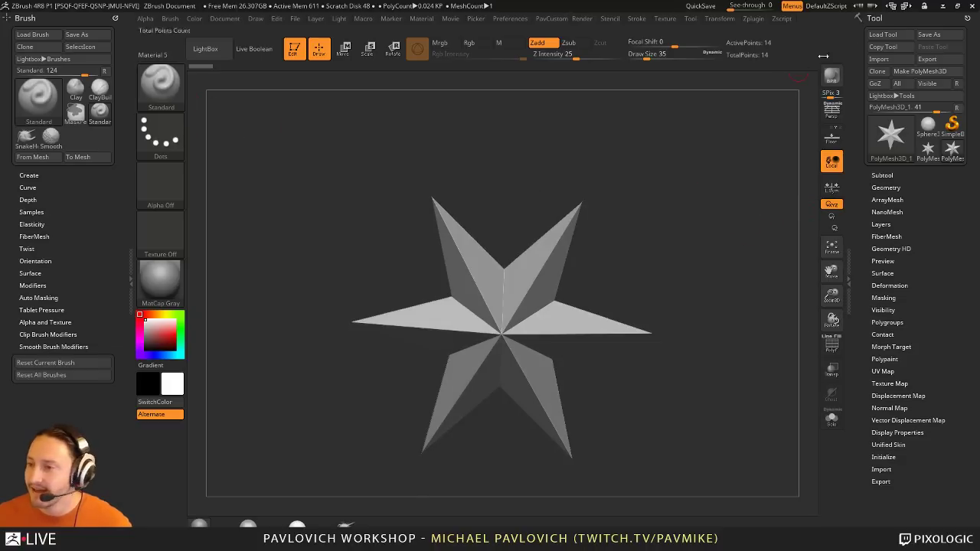
Step: Set the Draw Size to 39, dock the Zplugin palette in place of the Brush palette and expand ZRepeat It
left_click(115, 18)
key("s")
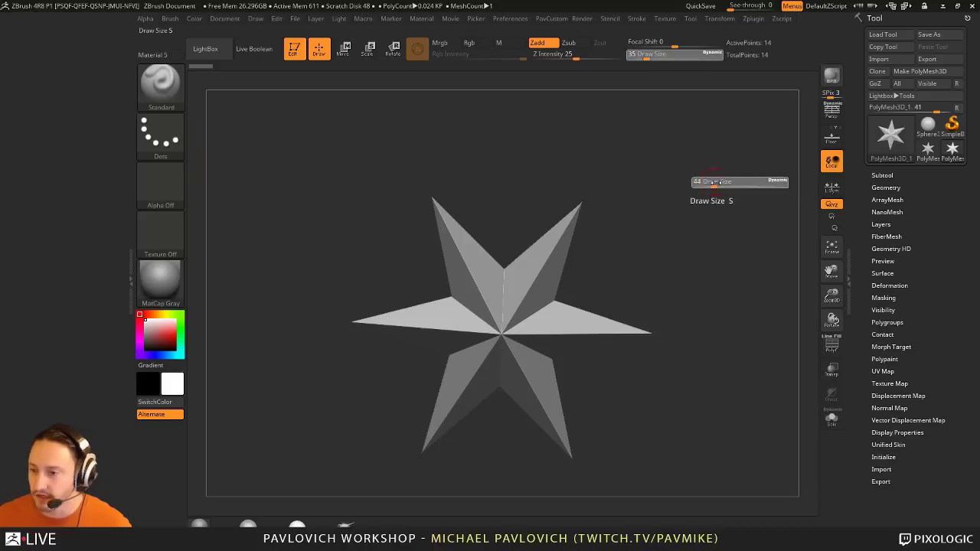
left_click_drag(711, 182, 725, 182)
key("s")
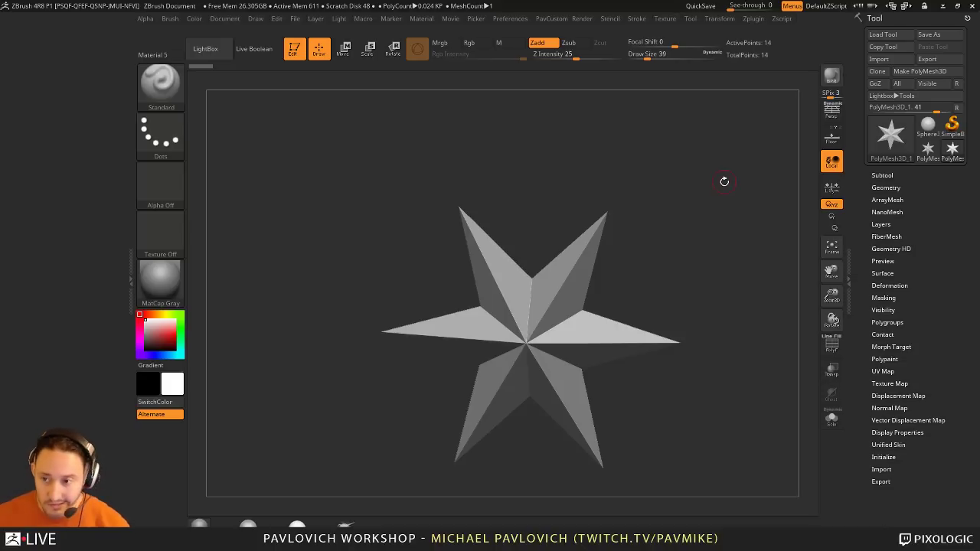
left_click(754, 19)
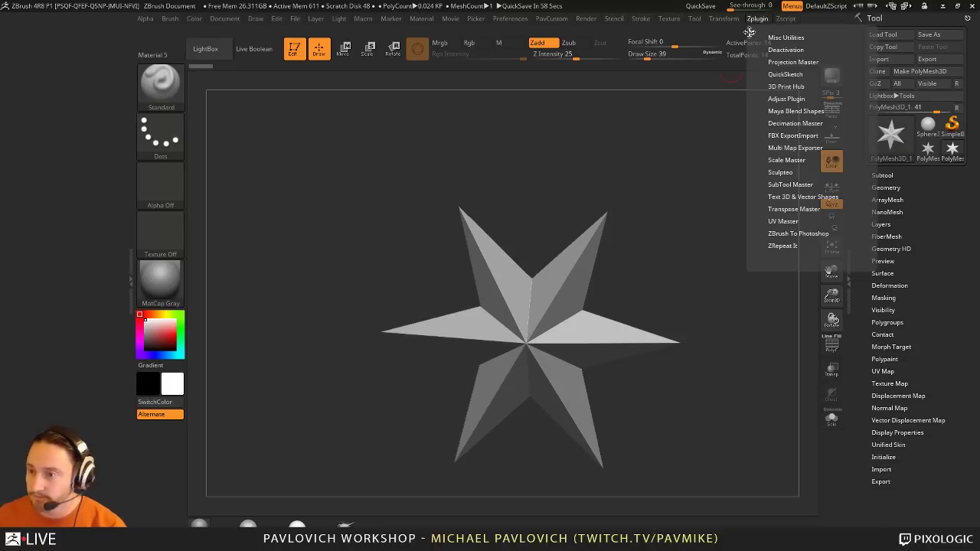
left_click_drag(749, 31, 63, 170)
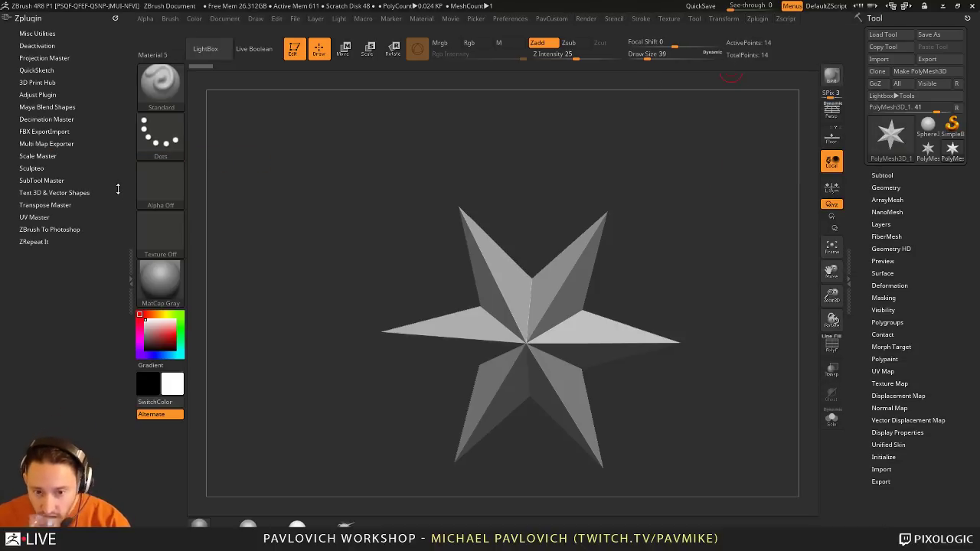
left_click(34, 242)
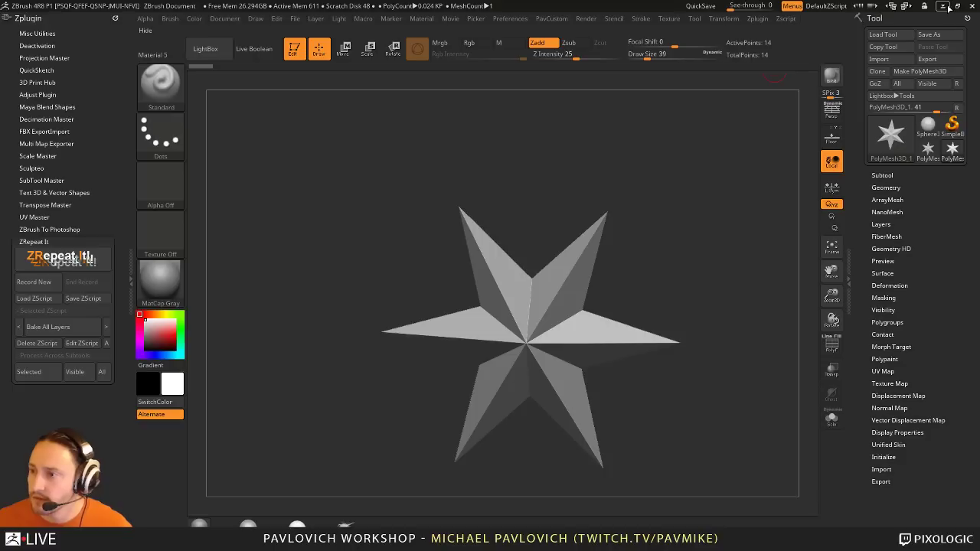
Step: Minimize ZBrush and open the ZBrush 4R8 > ZStartup > ZPlugs64 folder in File Explorer
left_click(943, 6)
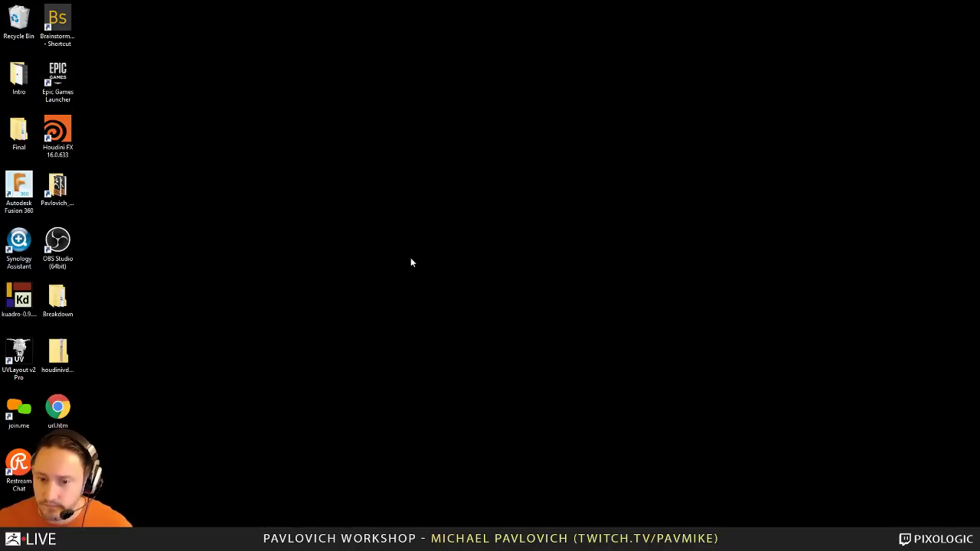
key("super+e")
left_click_drag(212, 107, 239, 54)
scroll(153, 376, "down", 2)
left_click(136, 345)
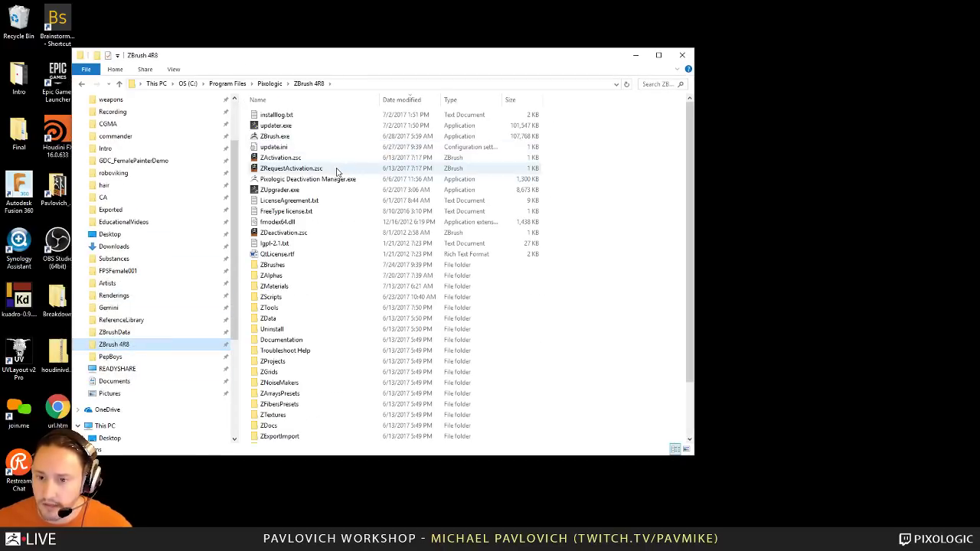
scroll(300, 378, "down", 2)
double_click(298, 418)
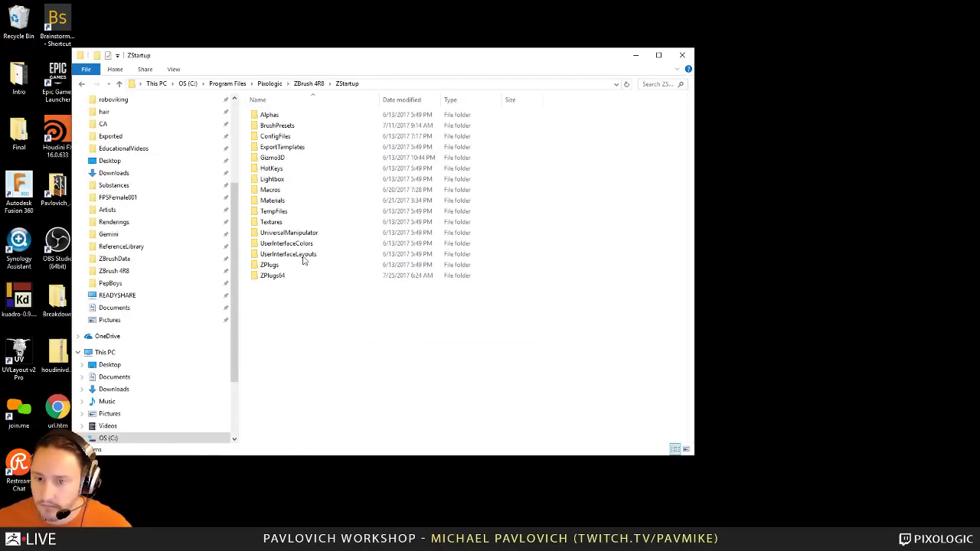
double_click(278, 279)
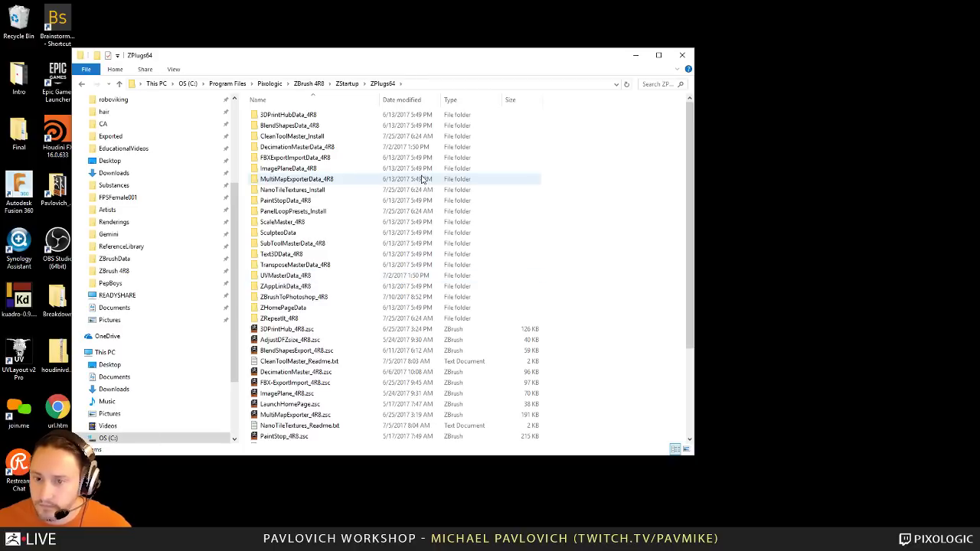
Step: Move the CleanToolMaster_4R8 folder and CleanToolMaster_4R8.zsc from CleanToolMaster_Install up into ZPlugs64, and delete the CleanToolMaster_Install folder
double_click(324, 136)
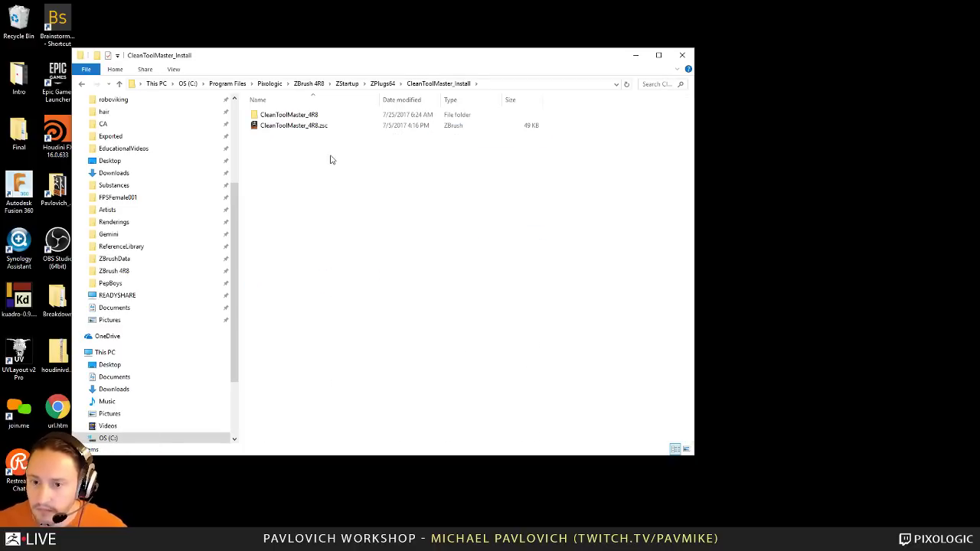
left_click_drag(330, 154, 312, 120)
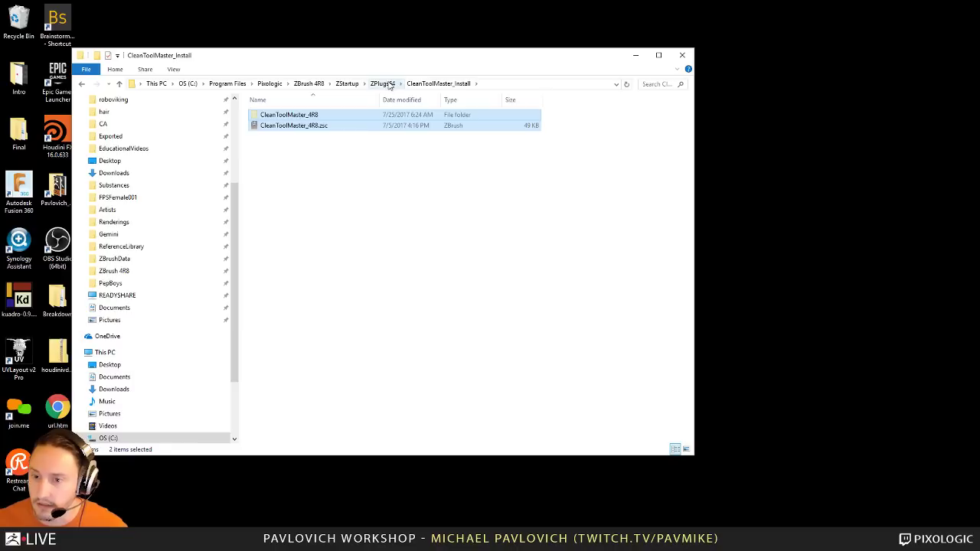
left_click(389, 85)
left_click(595, 209)
key("ctrl+v")
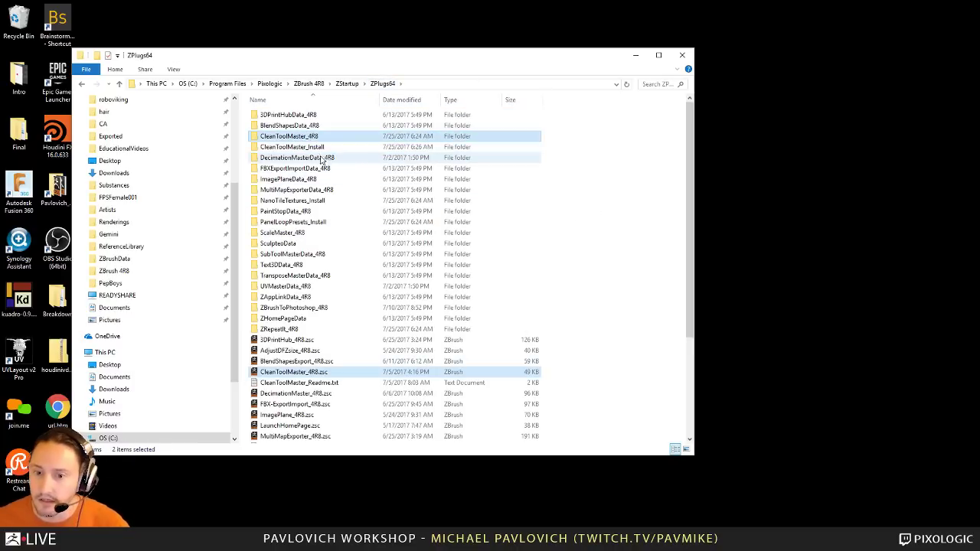
left_click(317, 148)
key("Delete")
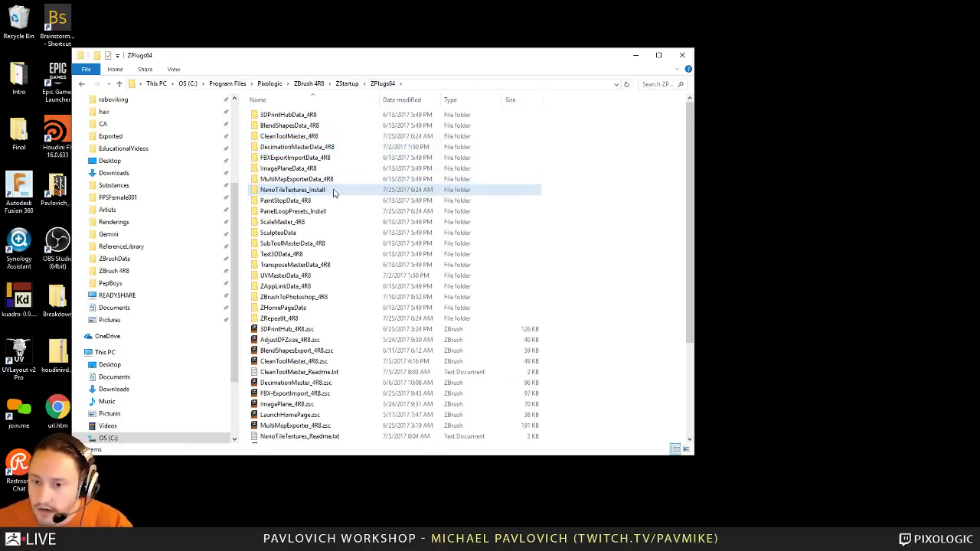
Step: Move the NanoTileTextures_4R8 folder and NanoTileTextures_4R8.zsc from NanoTileTextures_Install up into ZPlugs64, and delete the NanoTileTextures_Install folder
double_click(302, 190)
left_click_drag(333, 190, 290, 116)
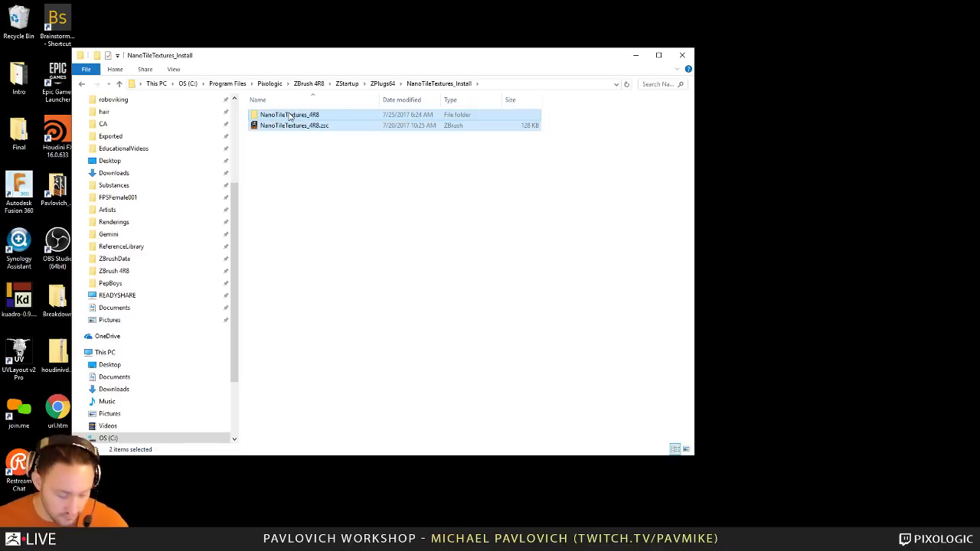
left_click(382, 83)
left_click(601, 225)
key("ctrl+v")
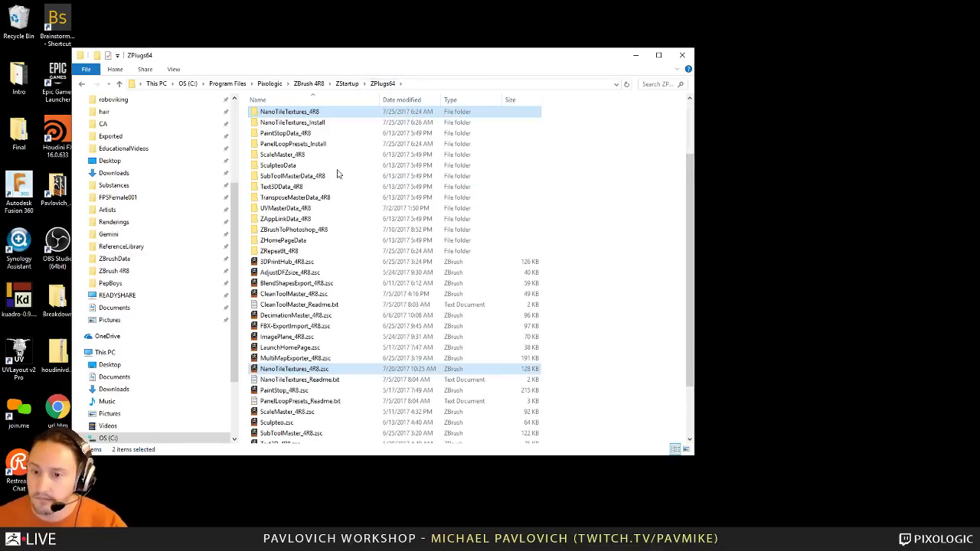
left_click(327, 201)
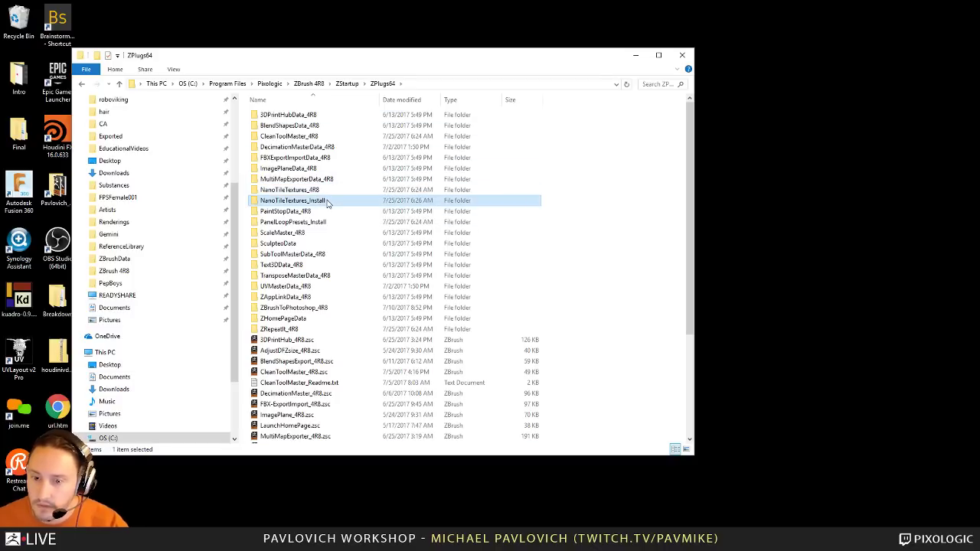
key("Delete")
Step: Move the PanelLoopPresets_4R8 folder and PanelLoopPresets_4R8.zsc from PanelLoopPresets_Install up into ZPlugs64, and delete the PanelLoopPresets_Install folder
double_click(320, 212)
left_click_drag(342, 214, 304, 113)
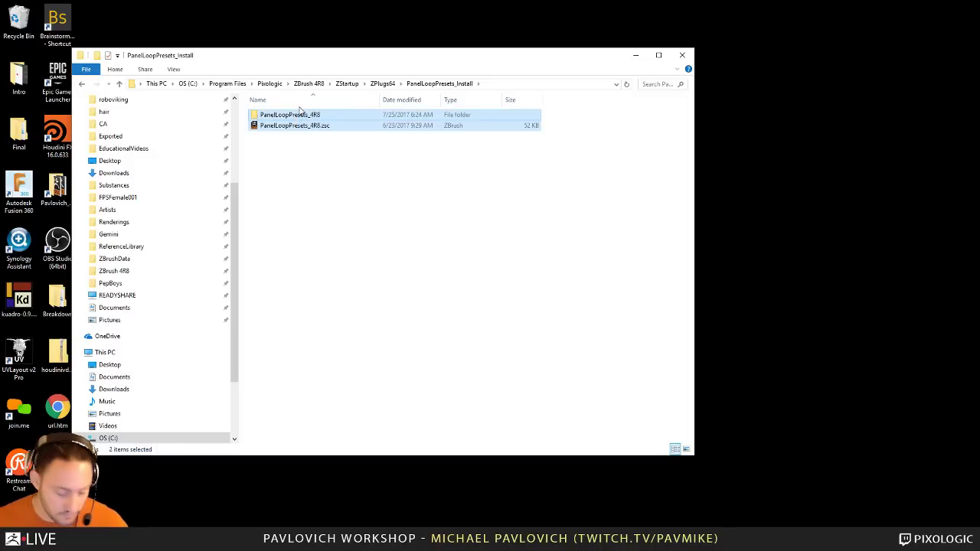
left_click(382, 83)
left_click(585, 232)
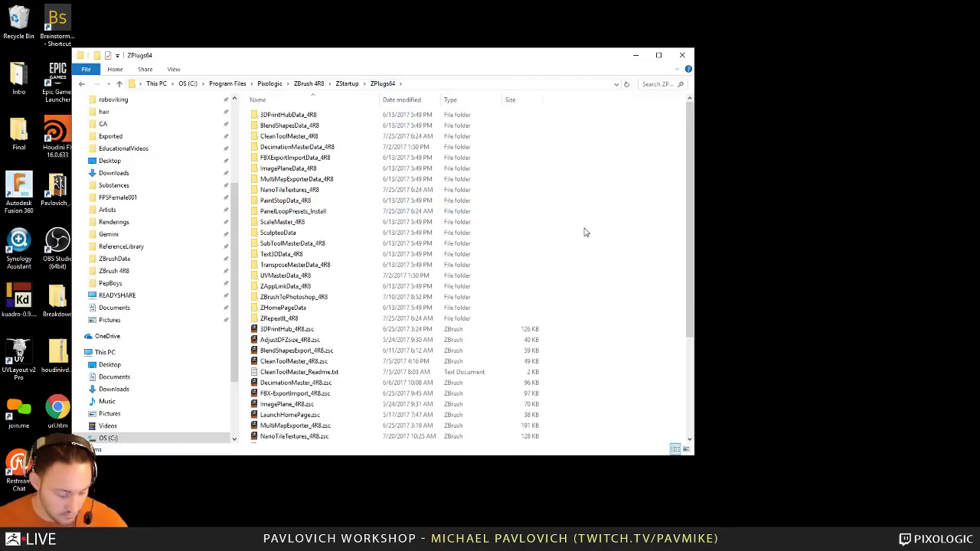
key("ctrl+v")
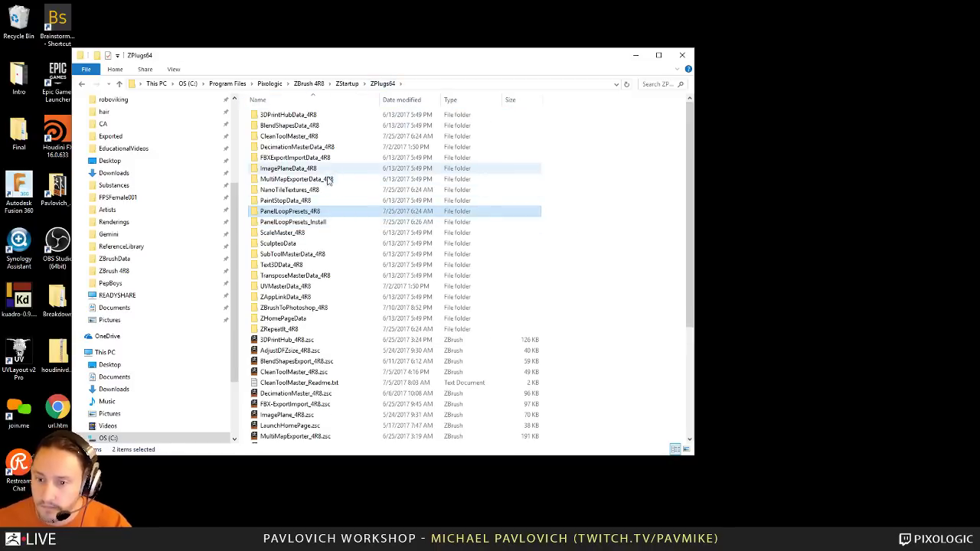
left_click(323, 222)
key("Delete")
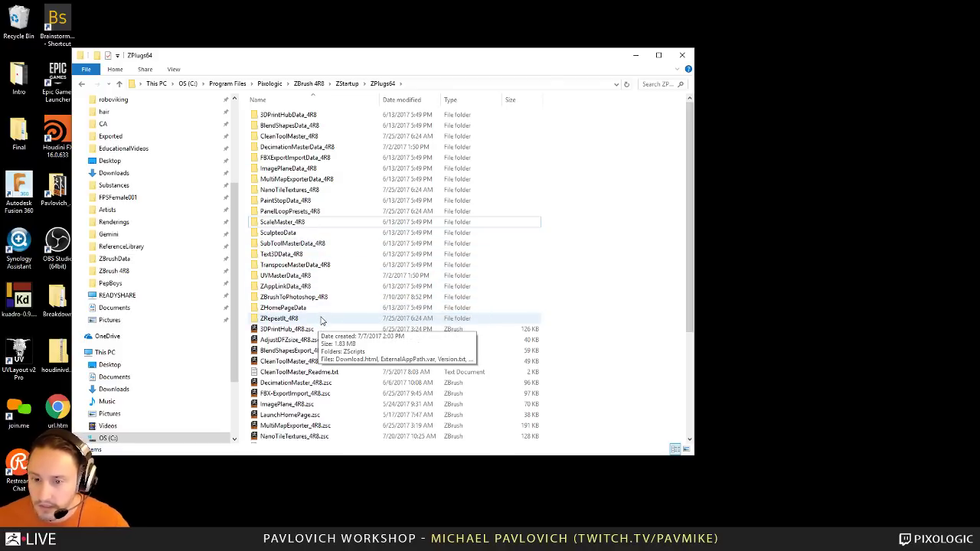
Step: Check the contents of the ZRepeatIt_4R8 folder, close the folder window and restart ZBrush
double_click(321, 320)
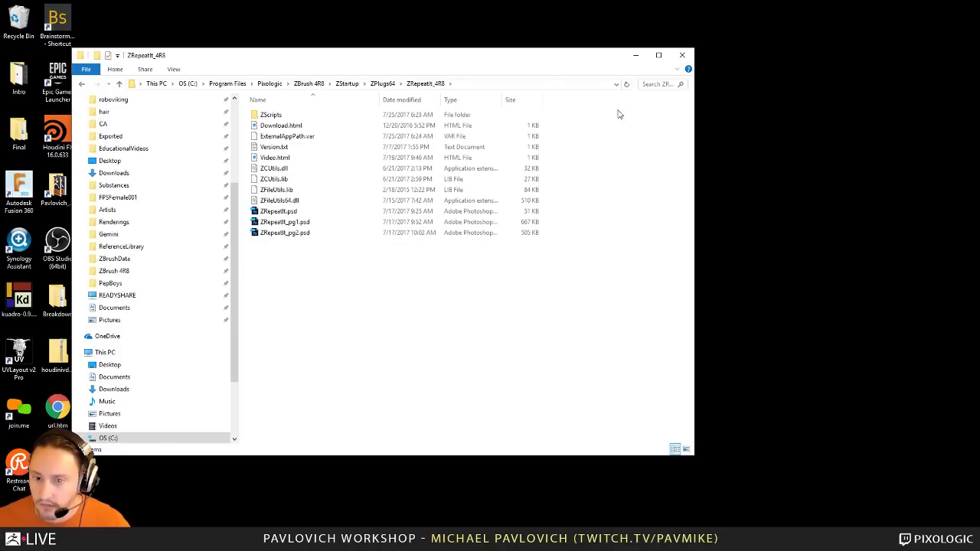
left_click(682, 55)
key("alt+Tab")
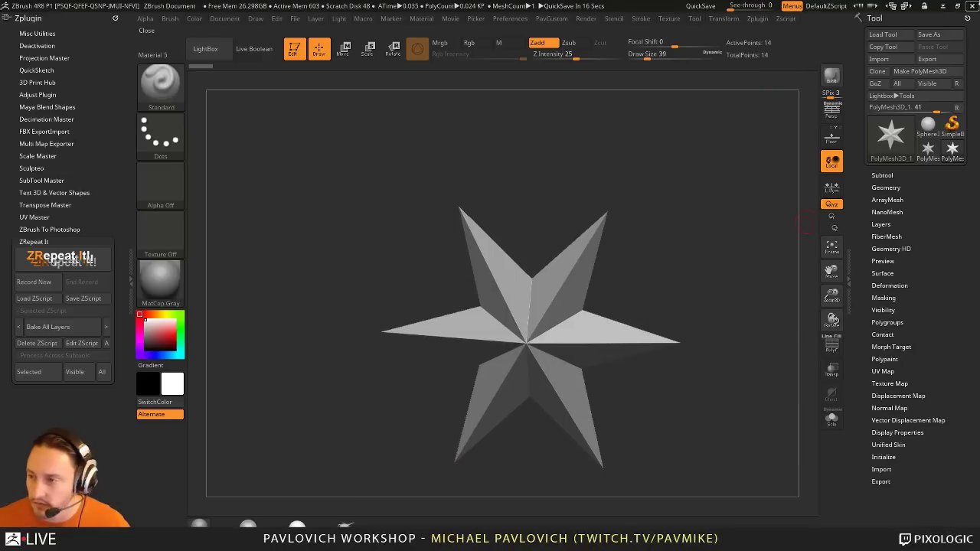
left_click(969, 7)
left_click(505, 307)
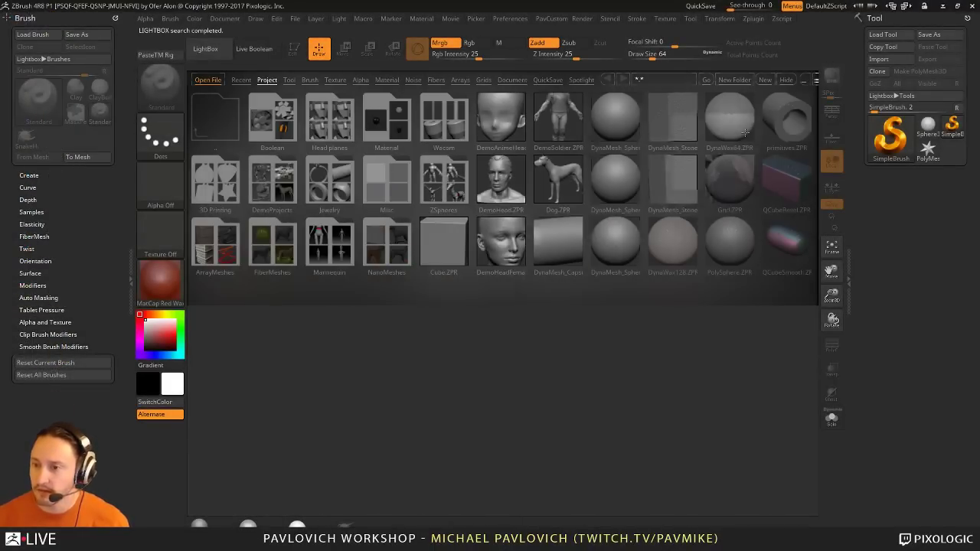
Step: Hide LightBox and set the brush Draw Size to 37
left_click(785, 79)
key("s")
left_click_drag(604, 301, 623, 295)
key("s")
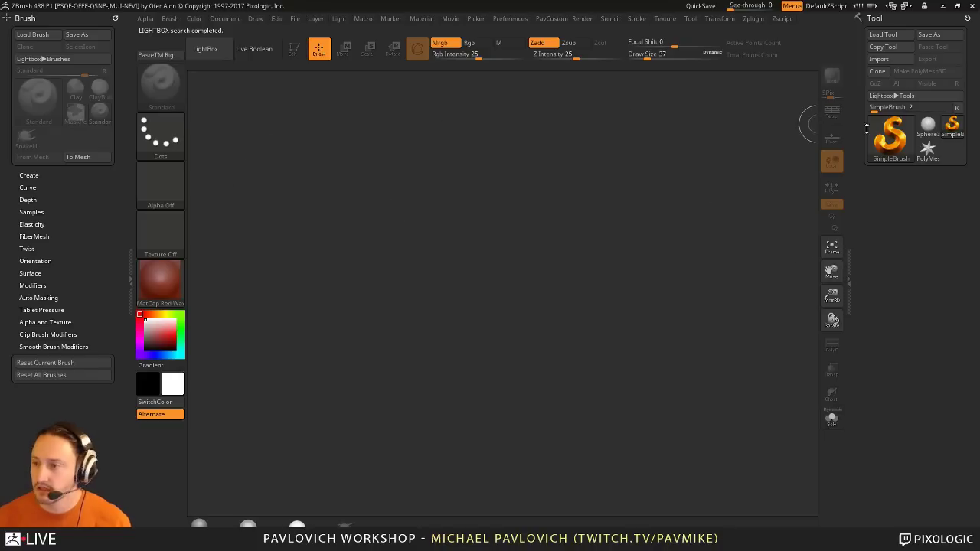
Step: Draw a Sphere3D on the canvas in Edit mode with the MatCap Gray material and turn on its polyframe display
mouse_move(926, 133)
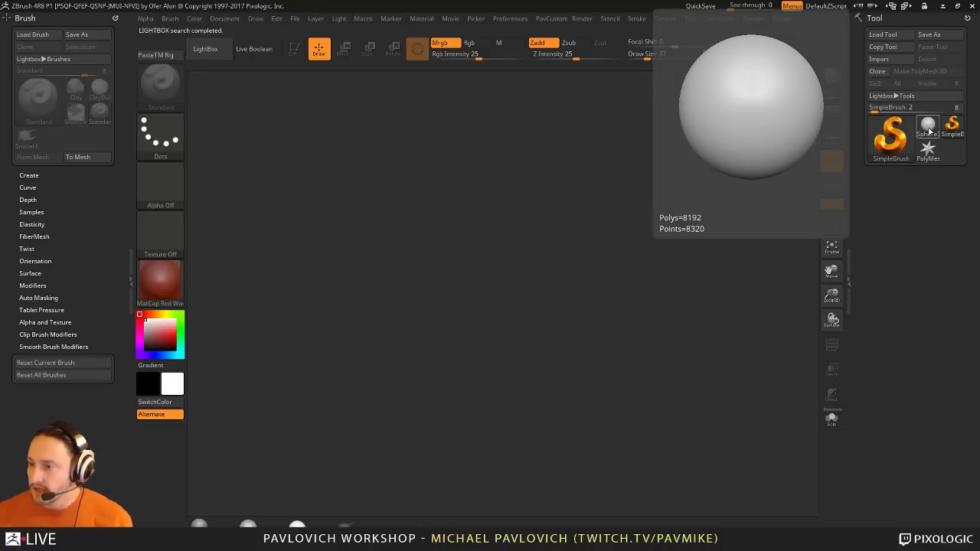
left_click(929, 131)
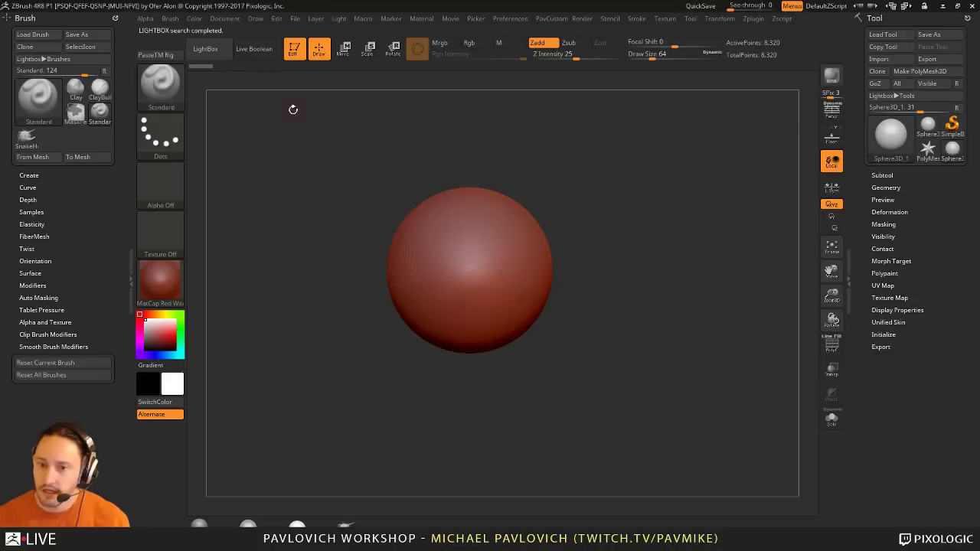
left_click(199, 524)
left_click_drag(670, 263, 695, 292, "alt")
key("shift+f")
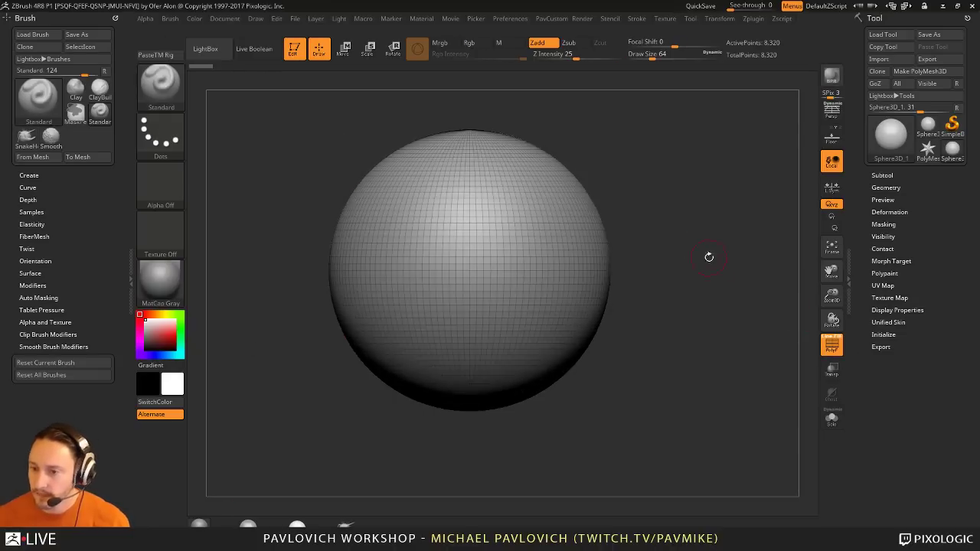
Step: Convert the sphere into a PolyMesh3D and snap it to a straight view
left_click_drag(709, 256, 728, 289, "alt")
left_click(919, 70)
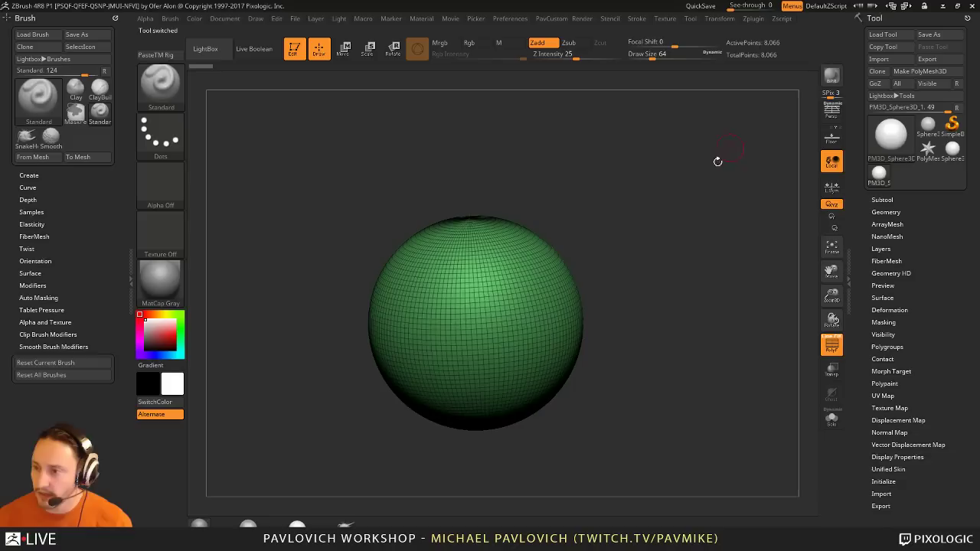
left_click_drag(631, 285, 650, 280, "shift")
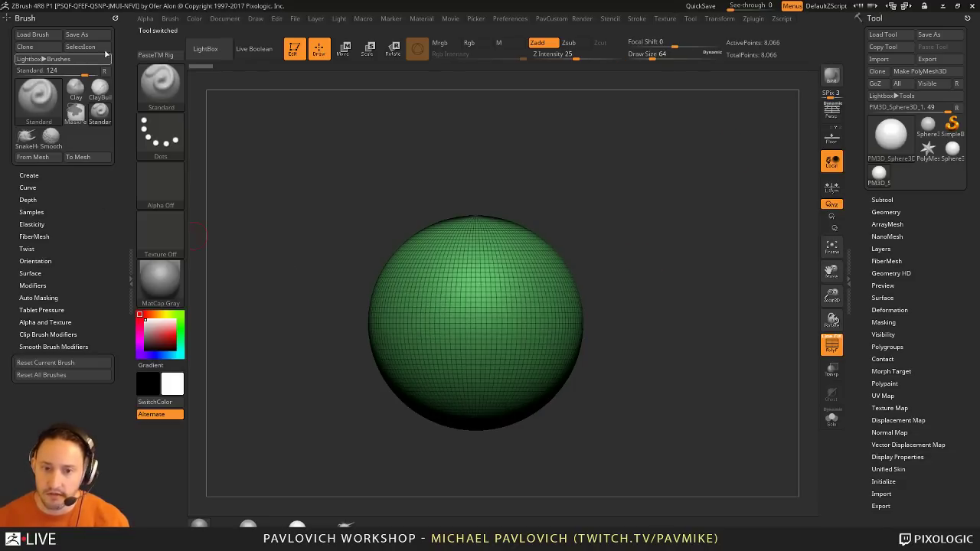
Step: Dock the Zplugin palette in the tray in place of the Brush palette
left_click(114, 17)
left_click(750, 17)
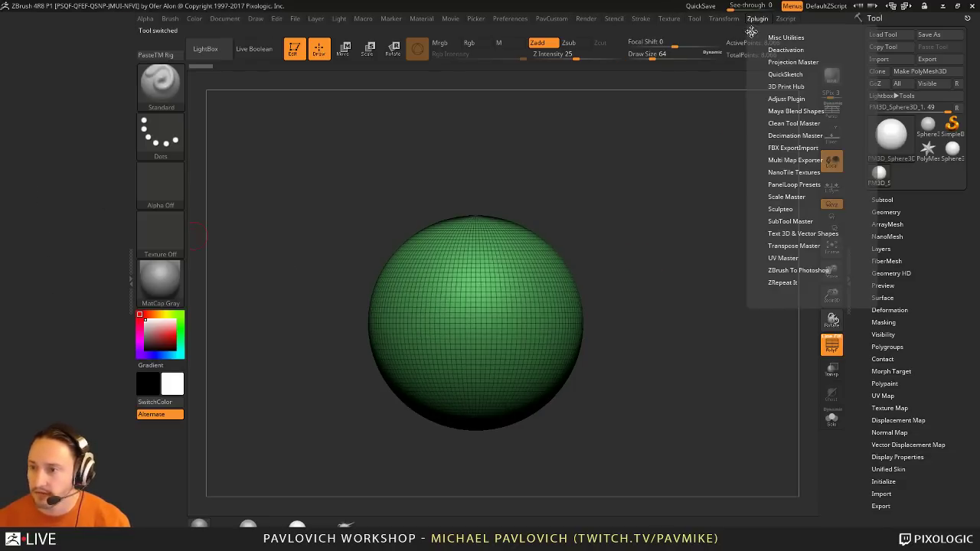
left_click_drag(751, 32, 115, 115)
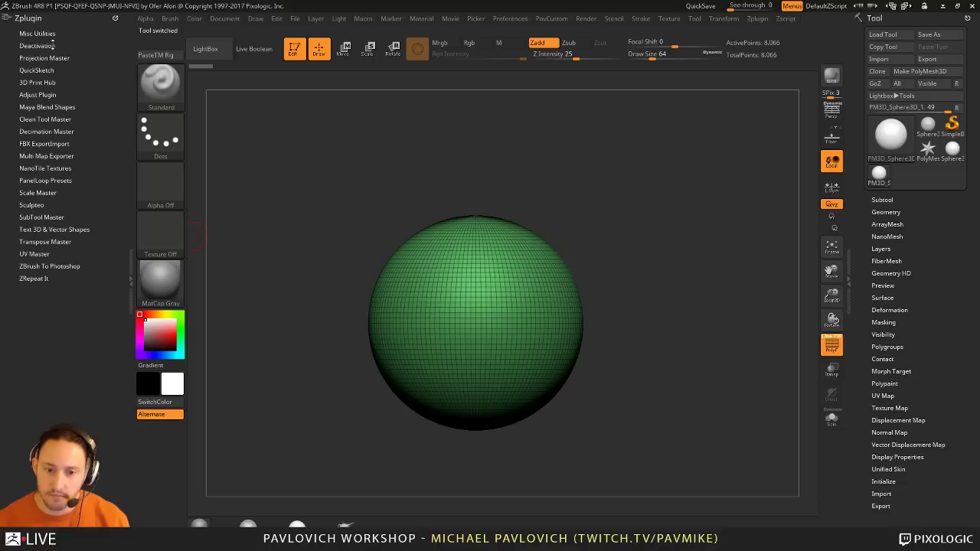
Step: Open the PanelLoop Presets plugin's preset window to review its preset groups, and close it without applying one
left_click(46, 180)
left_click(62, 200)
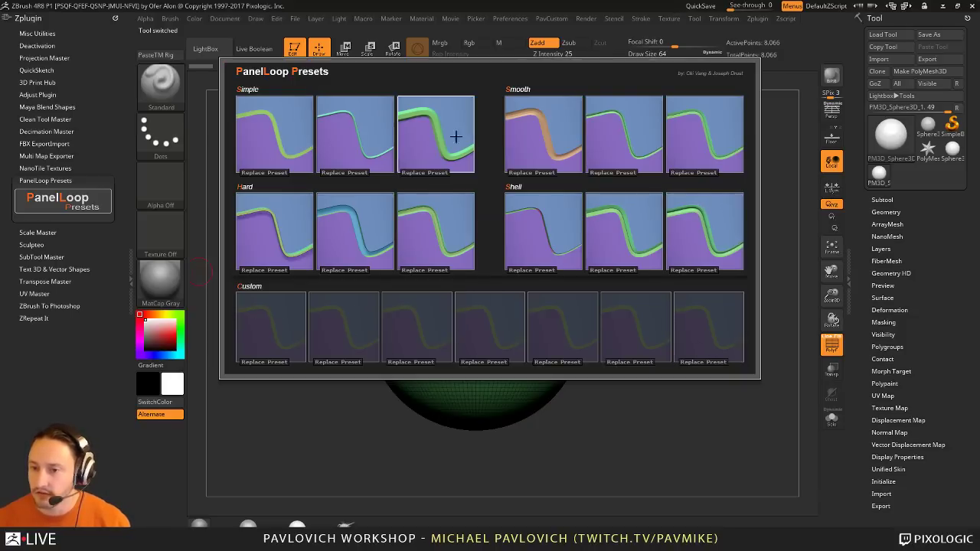
left_click(640, 172)
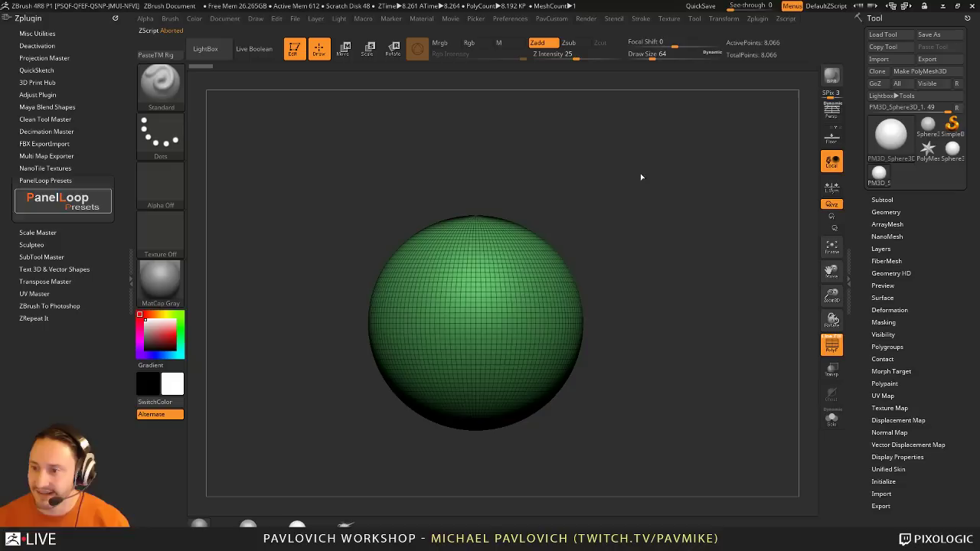
Step: Set the brush Draw Size to 172 and mask a round patch on the front of the sphere
mouse_move(627, 211)
left_mouse_down()
mouse_move(623, 247)
mouse_move(595, 252)
mouse_move(647, 258)
mouse_move(638, 222)
mouse_move(653, 234)
left_mouse_up()
key("s")
key("s")
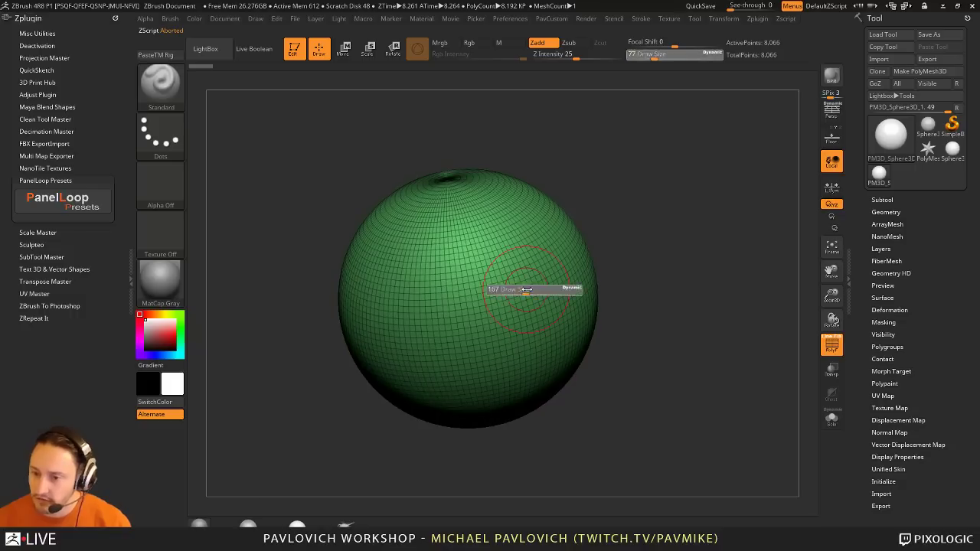
mouse_move(521, 289)
left_mouse_down()
mouse_move(456, 305)
mouse_move(498, 308)
left_mouse_up()
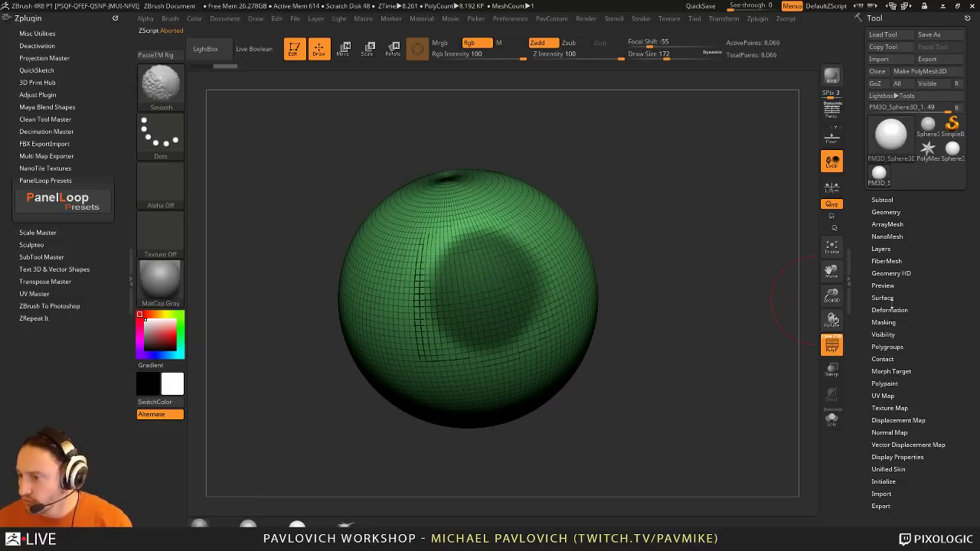
Step: Create an edge loop and separate polygroup along the masked patch's border with Edgeloop Masked Border
left_click(886, 212)
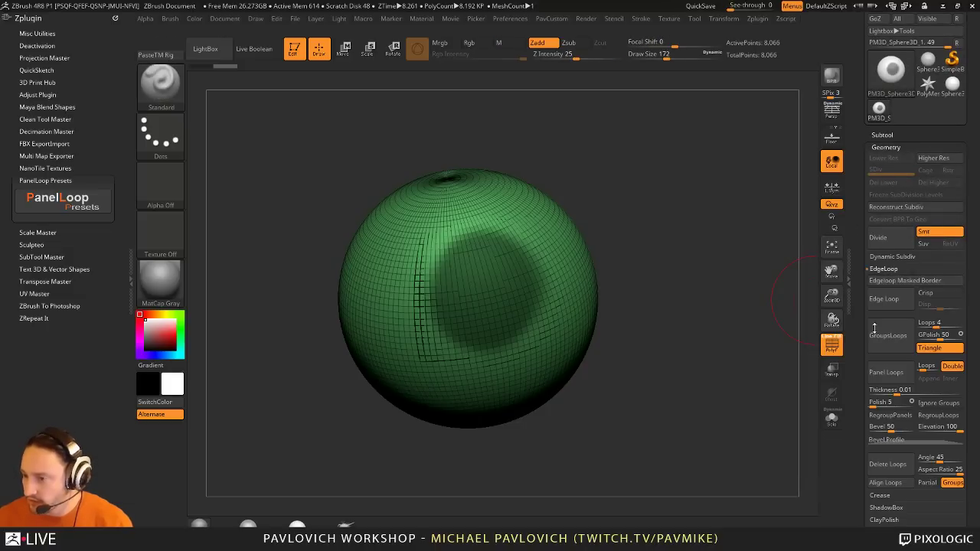
left_click_drag(862, 315, 861, 248)
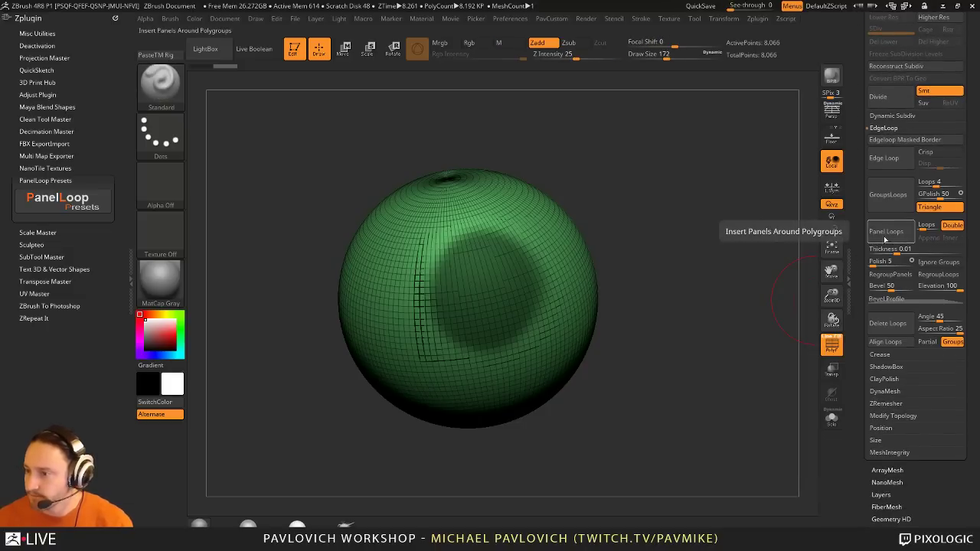
left_click(892, 143)
right_click_drag(709, 281, 689, 324, "ctrl")
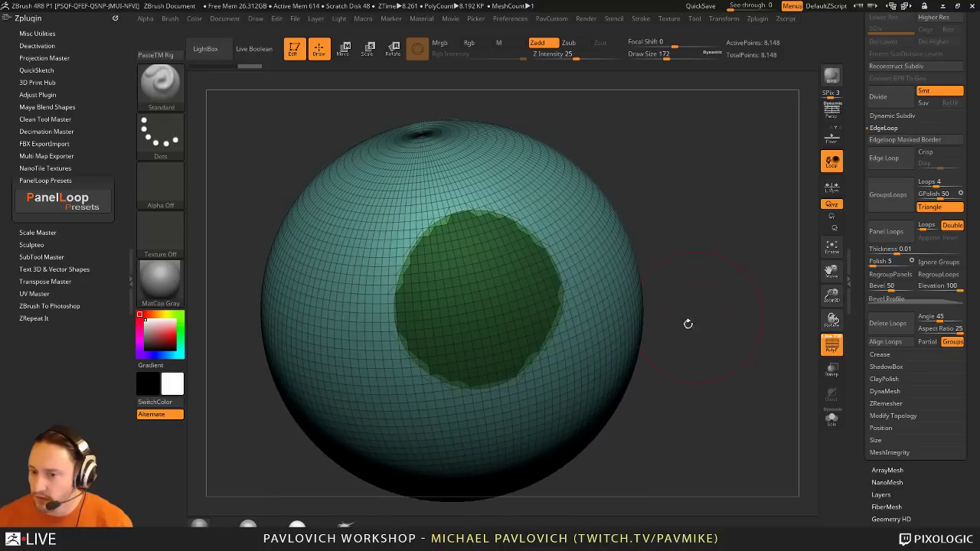
Step: Clear the mask from the sphere and leave its polyframe display turned on
left_click(832, 351)
mouse_move(741, 309)
right_mouse_down()
mouse_move(787, 307)
mouse_move(752, 302)
right_mouse_up()
left_click_drag(754, 303, 775, 319, "ctrl")
left_click(829, 344)
right_click_drag(790, 338, 713, 328)
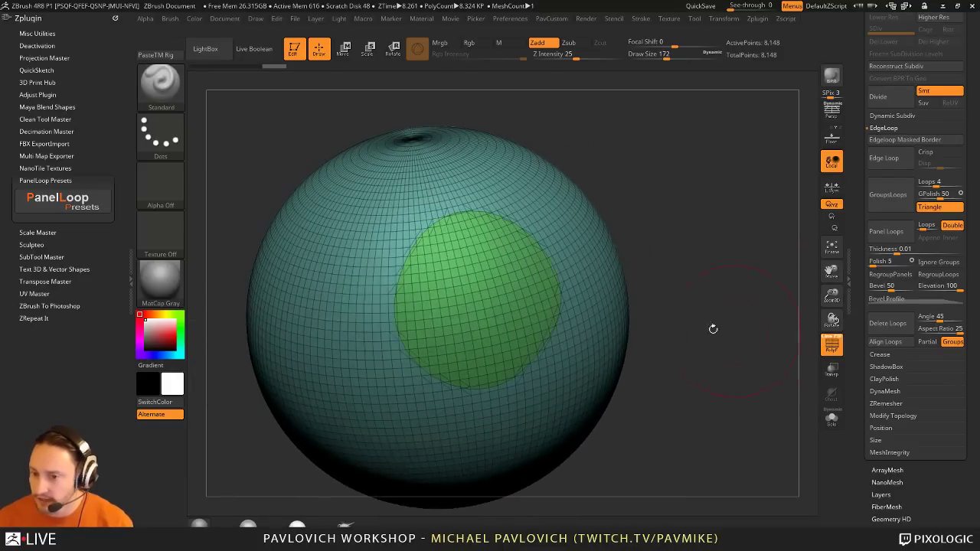
Step: Isolate the round patch's polygroup to check it, and show the whole sphere again
left_click(497, 306, "ctrl+shift")
right_click_drag(717, 290, 790, 346)
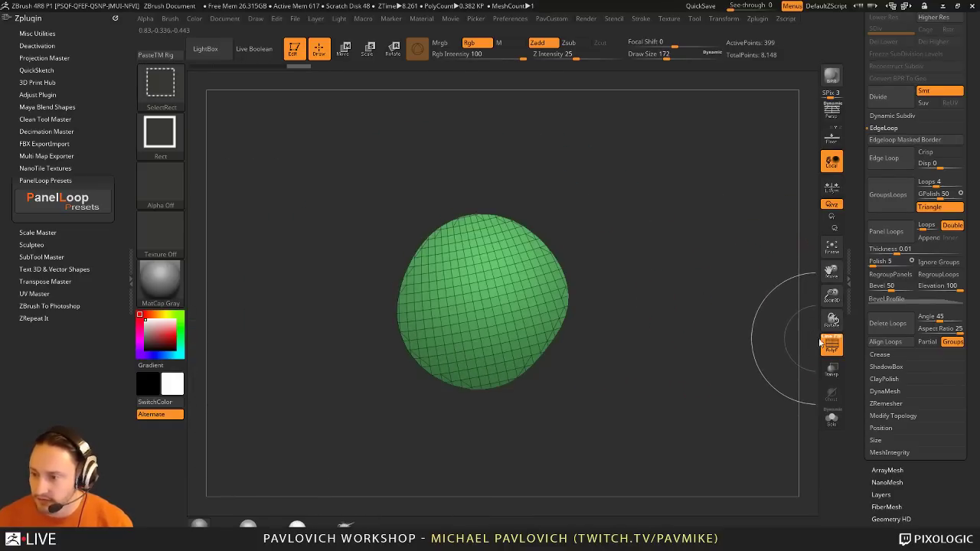
left_click(755, 338, "ctrl+shift")
Step: Try Panel Loops on the sphere's polygroups at Thickness 0.01 and undo the panels
right_click_drag(731, 325, 680, 280, "alt")
left_click(888, 233)
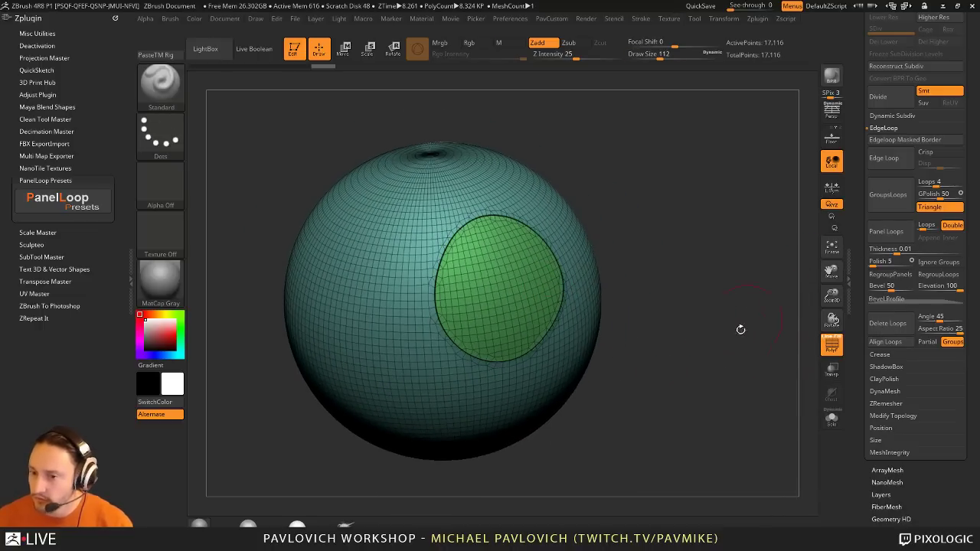
mouse_move(760, 322)
right_mouse_down()
mouse_move(755, 291)
mouse_move(774, 320)
right_mouse_up()
key("ctrl+z")
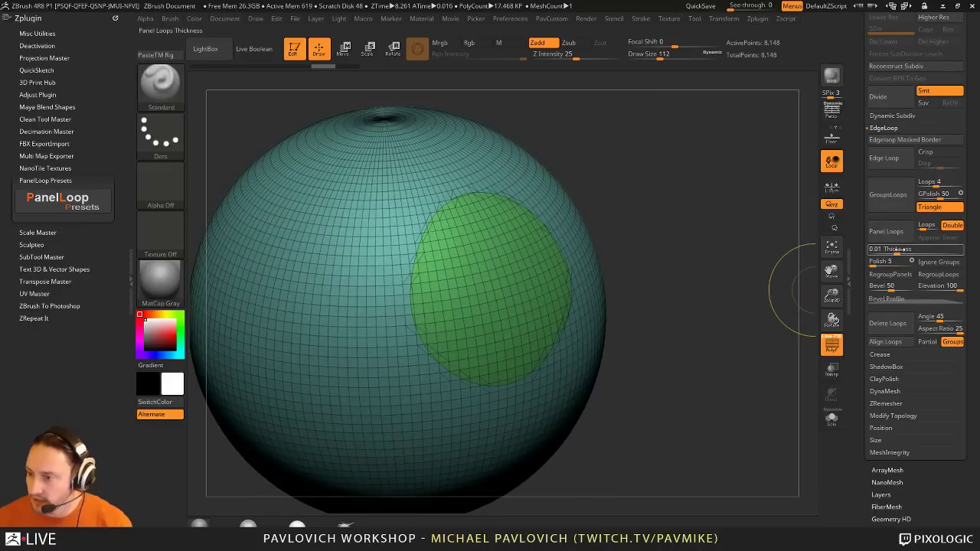
Step: Set the Panel Loops Thickness to 0.02241 and Bevel to 69, testing the panels and undoing them each time
left_click_drag(901, 249, 907, 248)
left_click(903, 232)
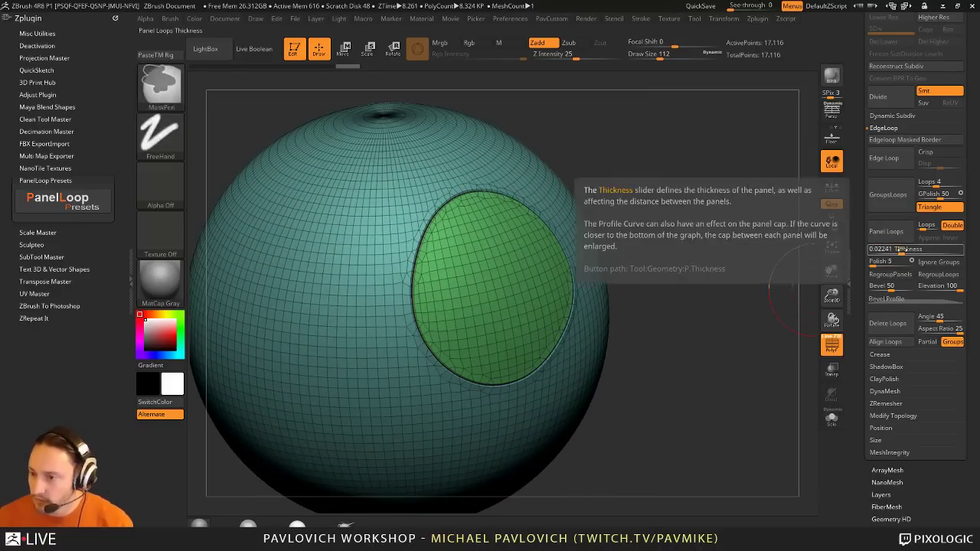
key("ctrl+z")
left_click(905, 249)
left_click(906, 236)
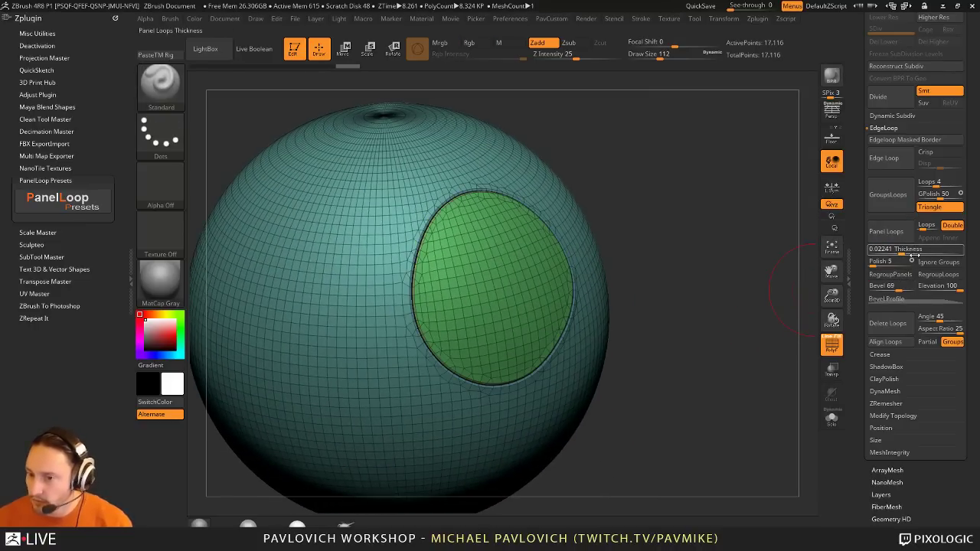
key("ctrl+z")
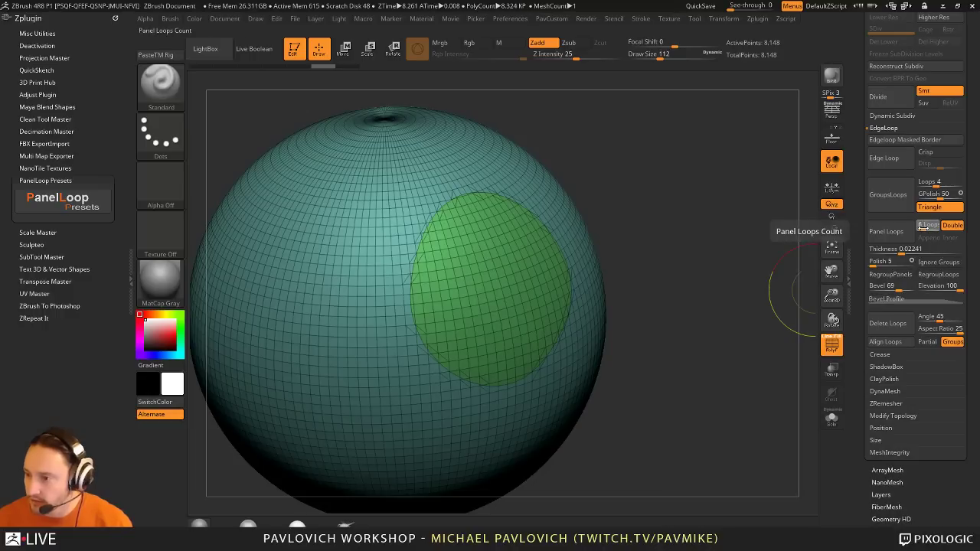
Step: Set the Panel Loops Thickness to 0.03925 and Polish to 31, running Panel Loops after each change
left_click_drag(901, 250, 906, 250)
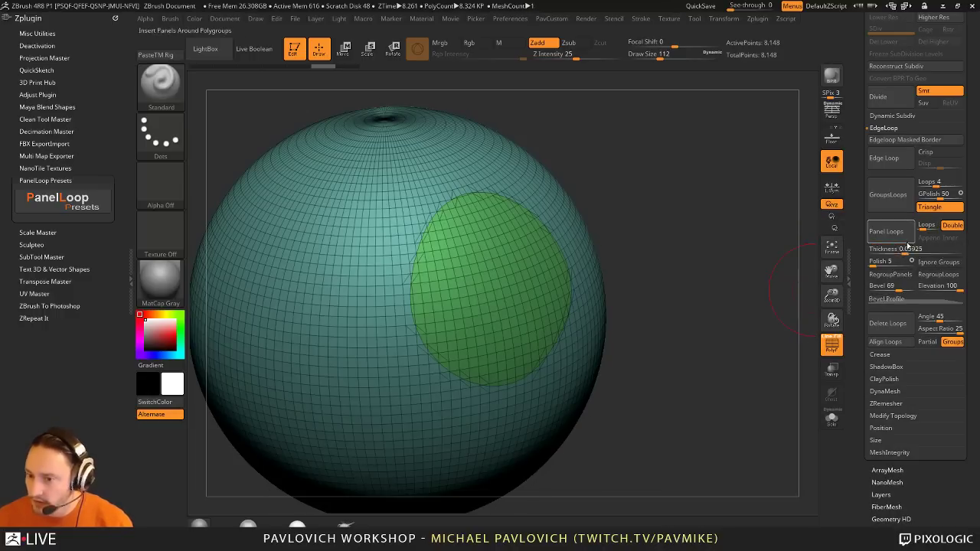
left_click(905, 237)
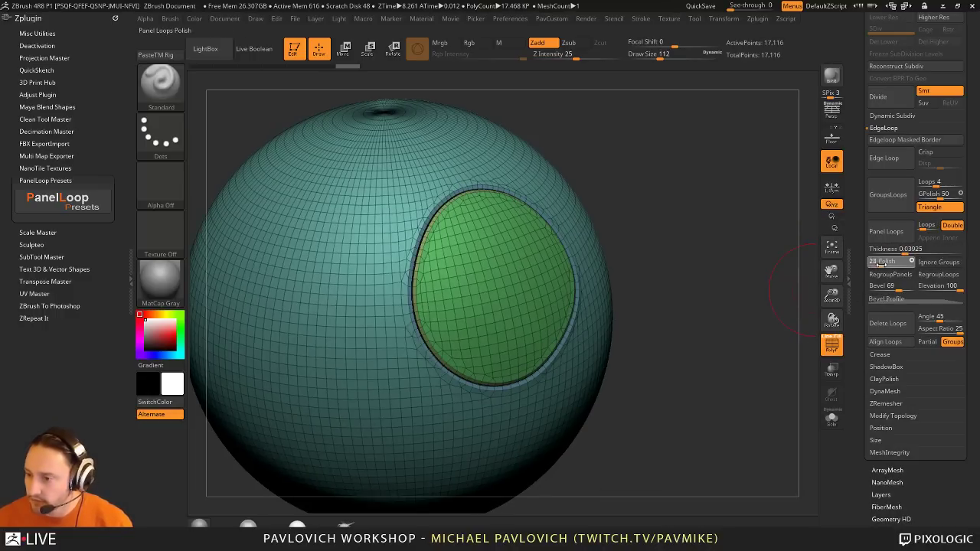
type("31")
left_click(905, 237)
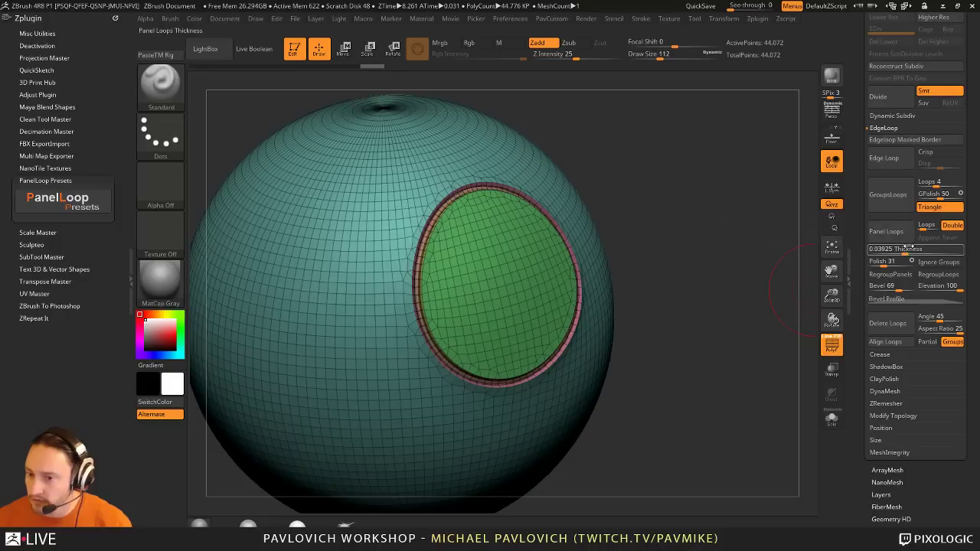
Step: Undo the stacked panel loops and run Panel Loops once on the sphere with the current settings
key("ctrl+z")
key("ctrl+z")
key("ctrl+shift+z")
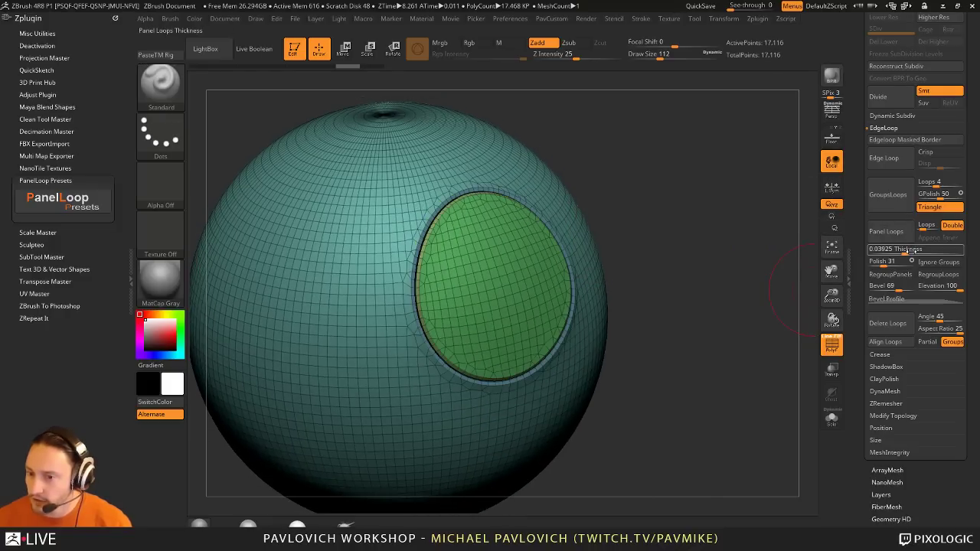
key("ctrl+z")
left_click(886, 231)
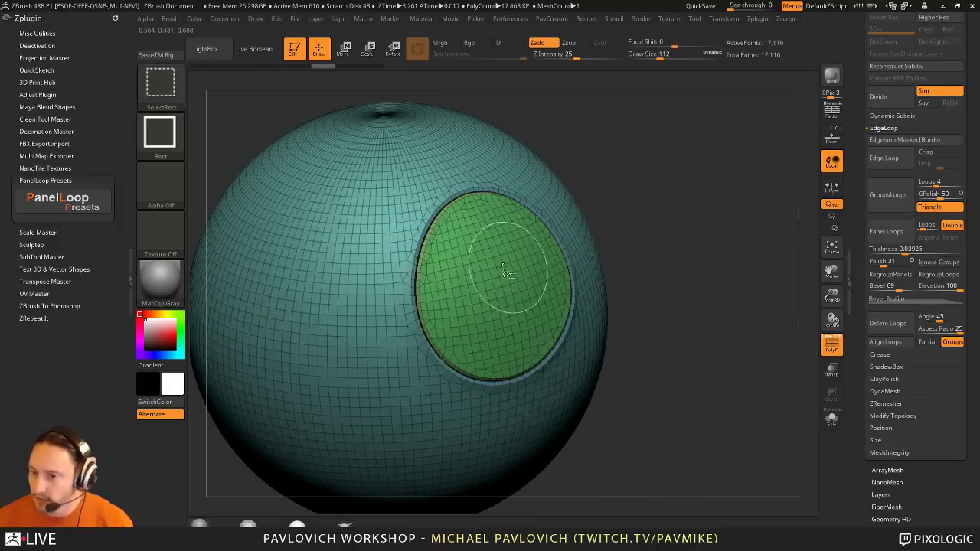
Step: Toggle the round panel's visibility to inspect the double-sided shell, and undo back to the sphere without panels
left_click(498, 271, "ctrl+shift")
left_click_drag(694, 260, 746, 278)
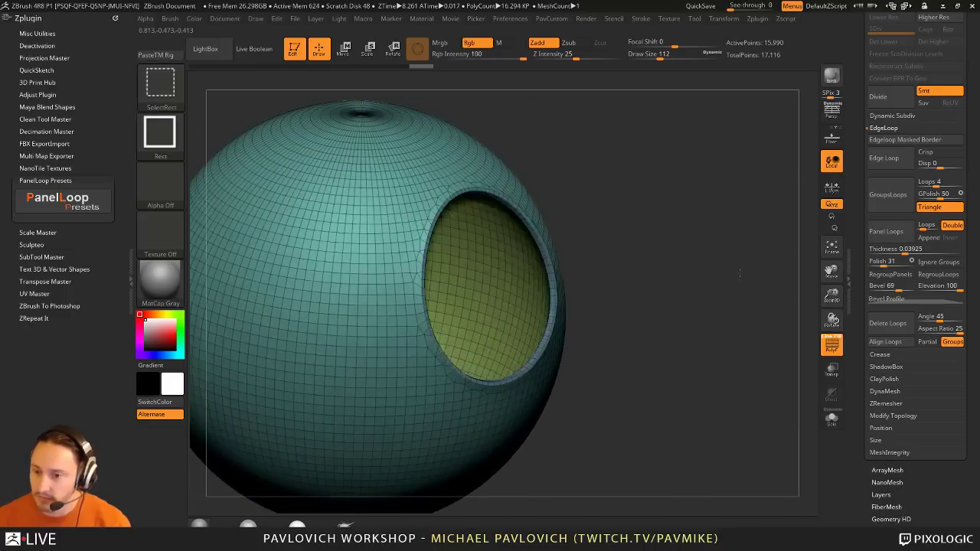
key("ctrl+z")
key("ctrl+z")
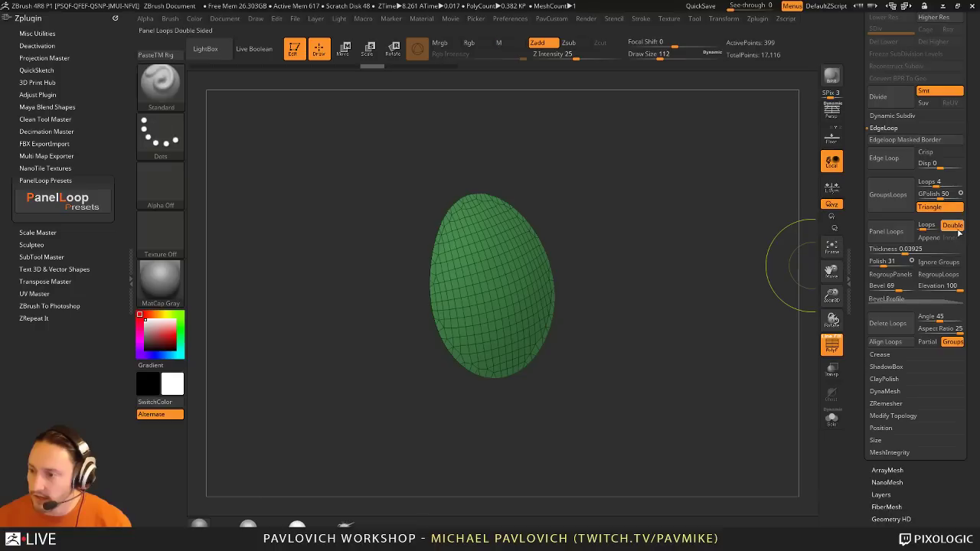
key("ctrl+z")
Step: Try Panel Loops with Double turned off, and isolate the round panel before showing everything again
left_click(955, 228)
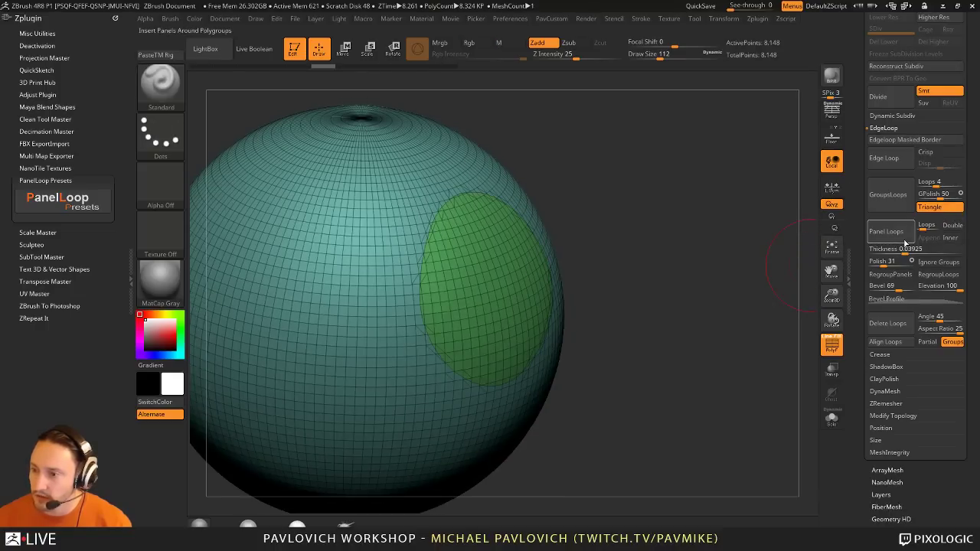
left_click(904, 240)
left_click_drag(729, 312, 700, 312)
left_click(476, 269, "ctrl+shift")
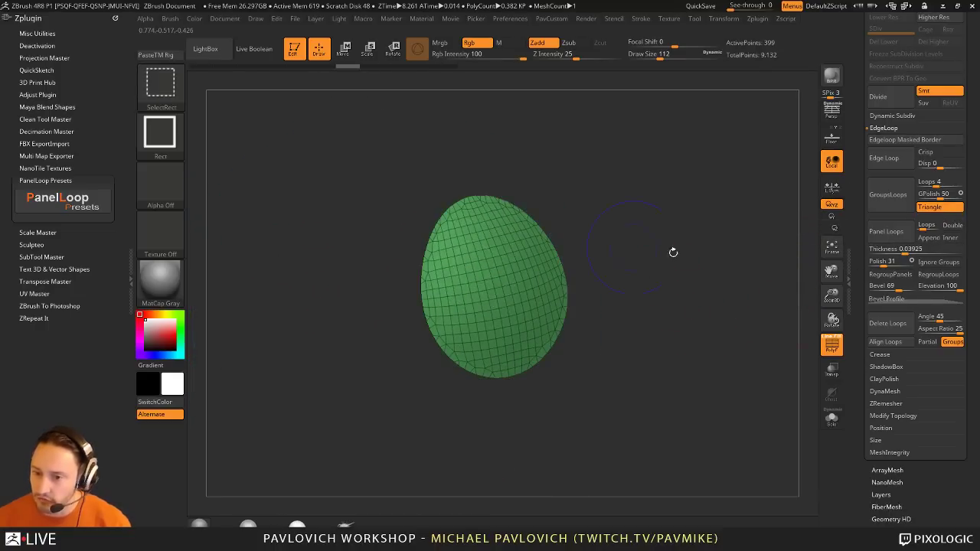
left_click(695, 261, "ctrl+shift")
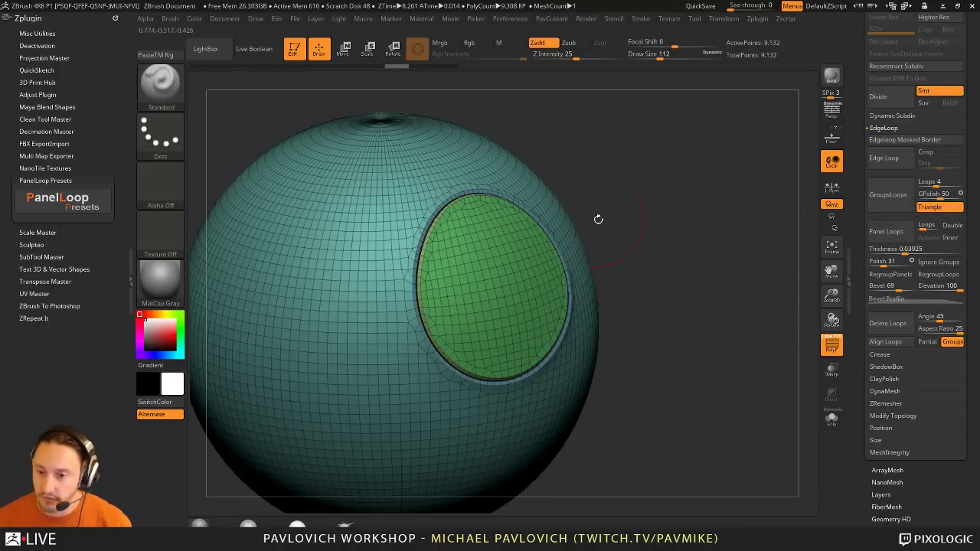
Step: Turn off the polyframe display and smooth the seam around the round panel
left_click_drag(694, 261, 815, 346)
left_click(830, 345)
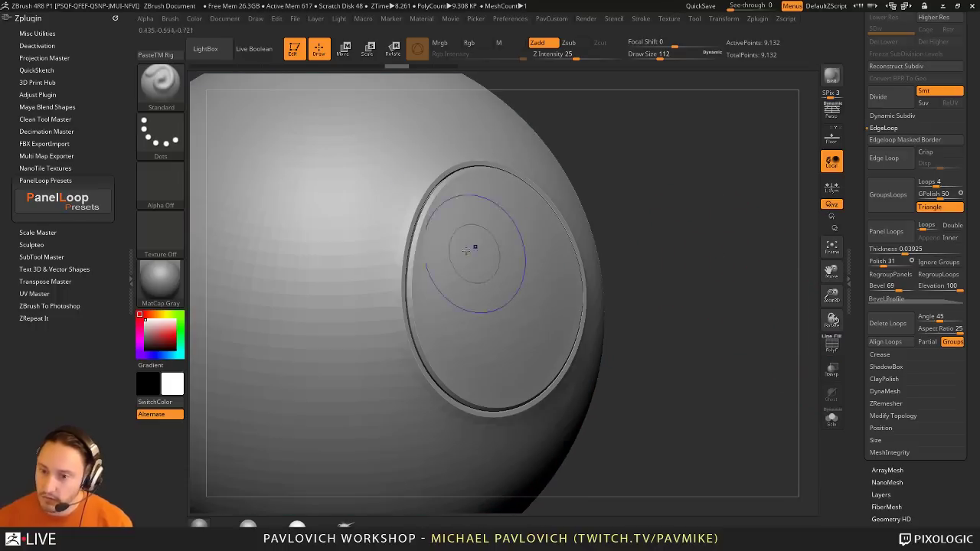
left_click_drag(538, 377, 504, 230, "shift")
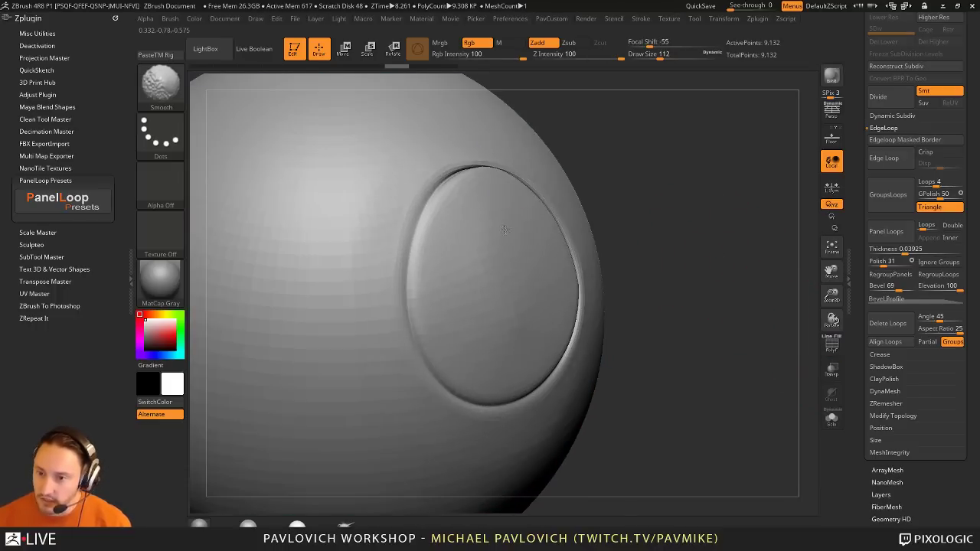
left_click_drag(530, 181, 577, 306, "shift")
left_click_drag(702, 296, 760, 322)
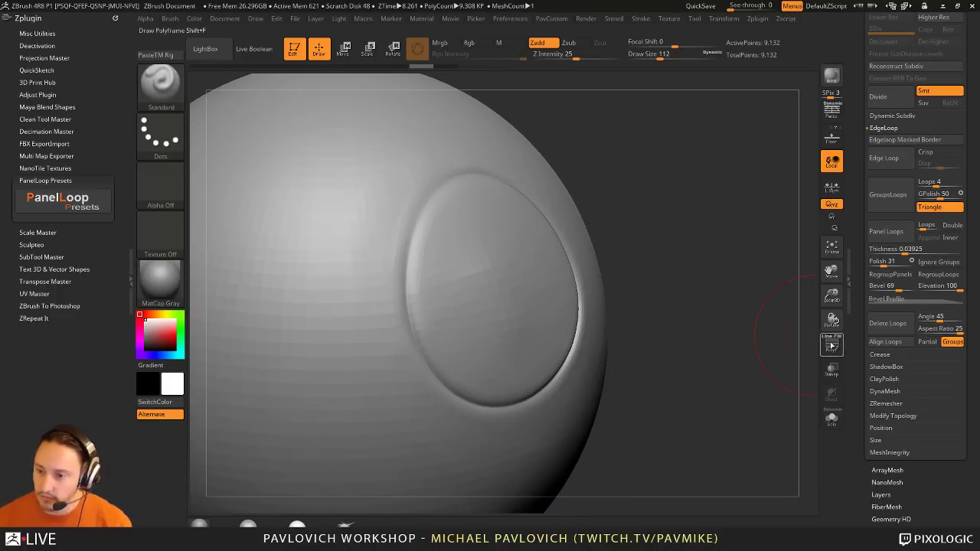
Step: Turn the polyframe display back on and undo the smoothing and the single-sided panel loops
left_click(831, 345)
key("ctrl+z")
key("ctrl+z")
key("ctrl+z")
key("ctrl+z")
key("ctrl+z")
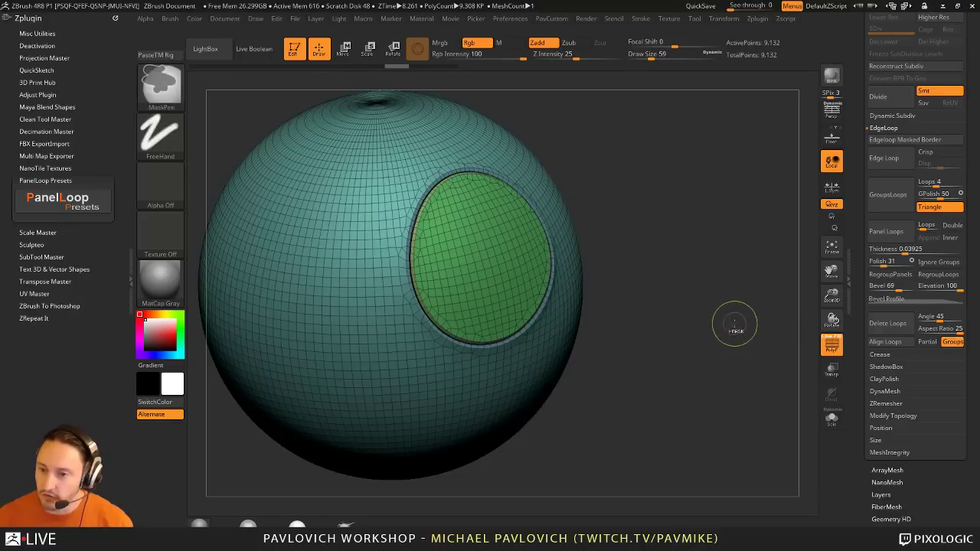
key("ctrl+z")
key("ctrl+z")
key("ctrl+z")
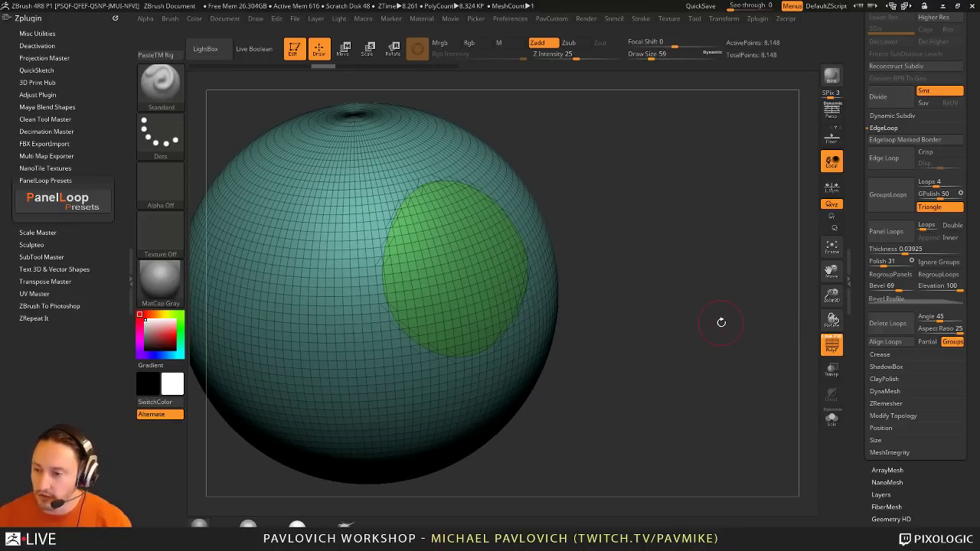
Step: Apply Panel Loops with Double turned back on and isolate the round panel's outer surface
left_click(952, 225)
left_click(886, 231)
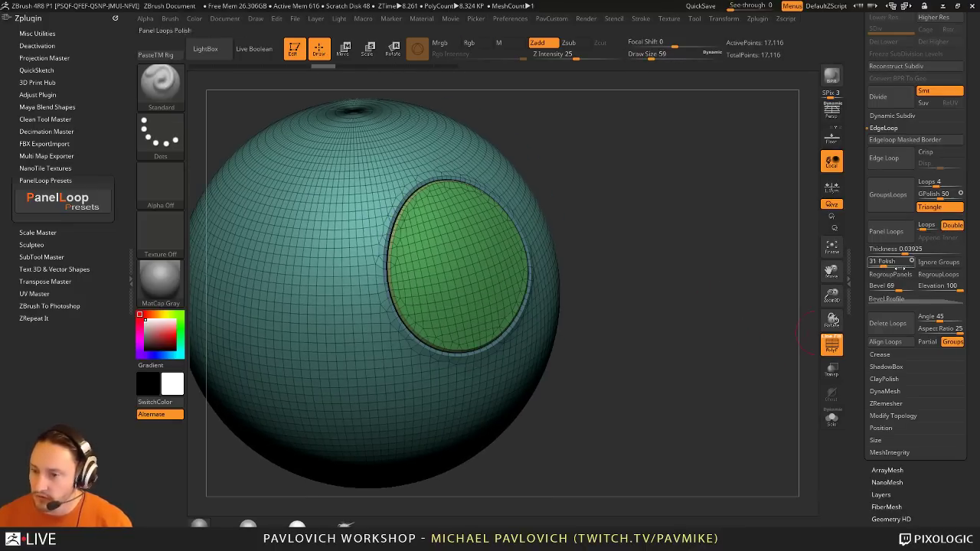
left_click(459, 241, "ctrl+shift")
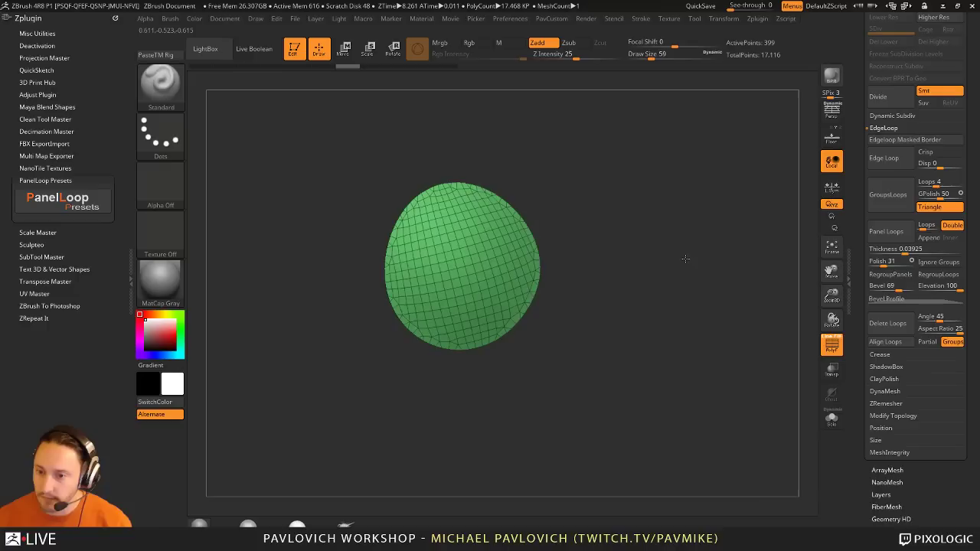
Step: Slice the isolated round panel into four polygroups with three diagonal SliceCurve cuts
left_click(159, 84, "ctrl+shift")
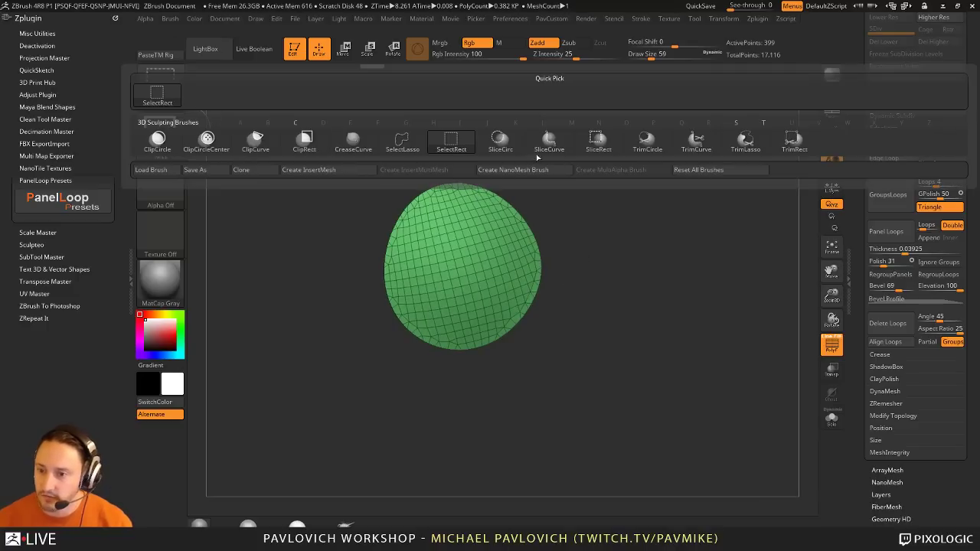
left_click(545, 144, "ctrl+shift")
left_click_drag(300, 328, 553, 116, "ctrl+shift")
left_click_drag(320, 380, 540, 196, "ctrl+shift")
left_click_drag(329, 408, 529, 273, "ctrl+shift")
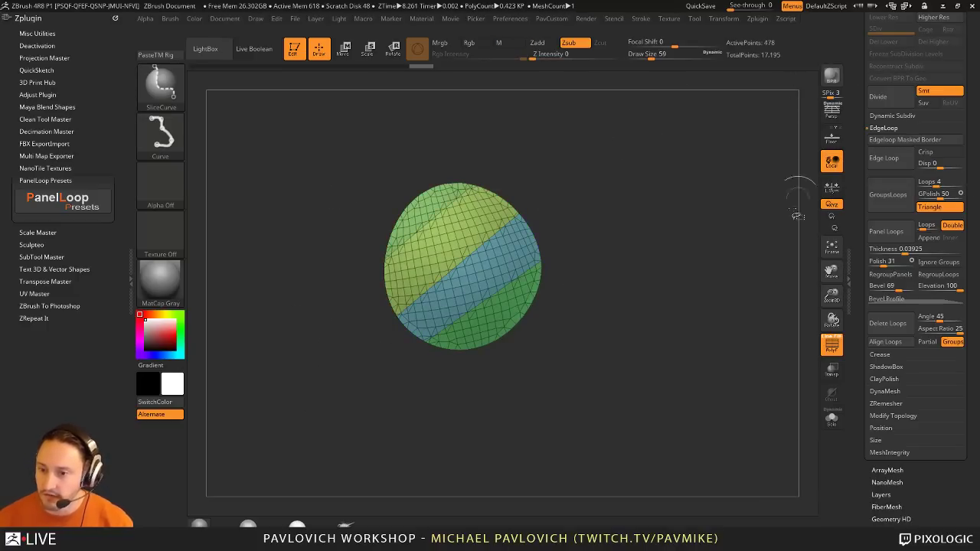
Step: Apply Panel Loops with Double turned off to the sliced polygroups and show the whole sphere
right_click_drag(543, 295, 676, 290)
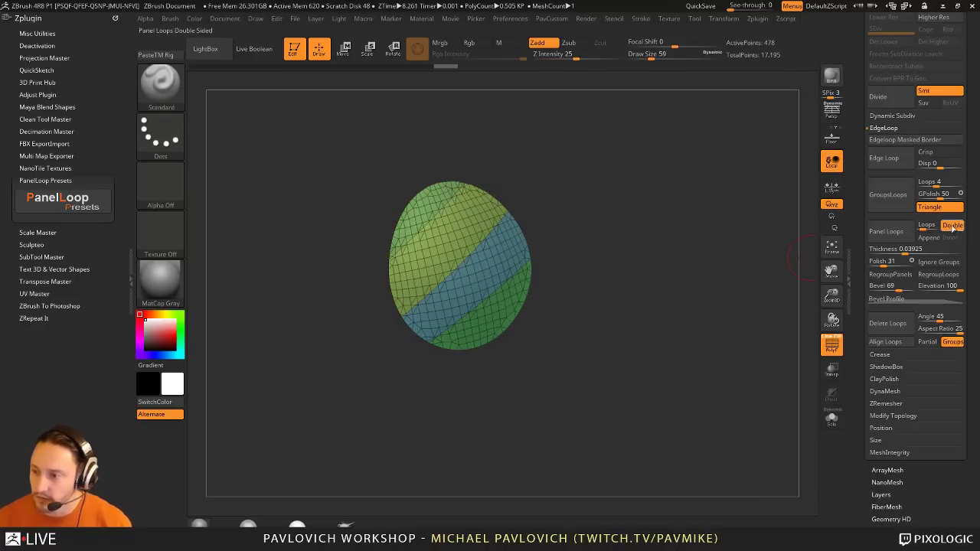
left_click(899, 236)
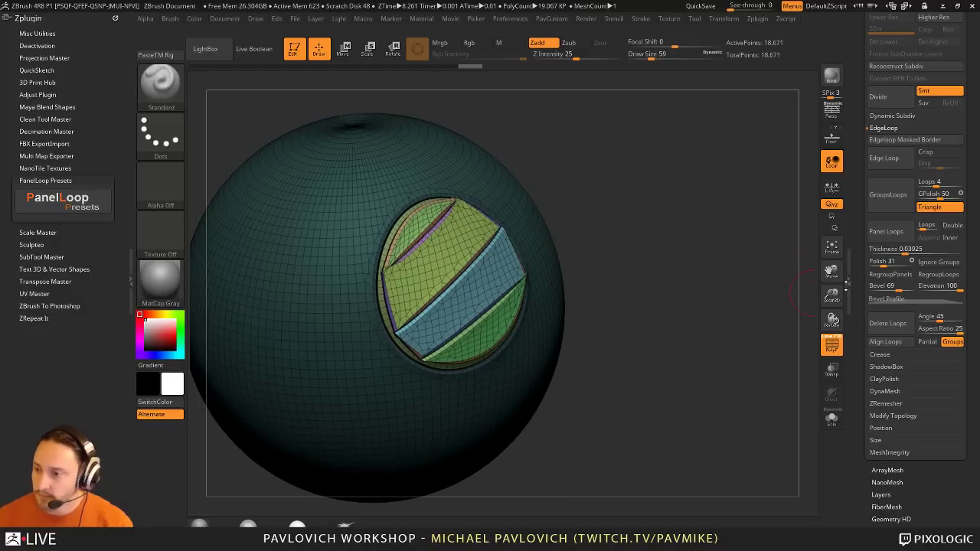
Step: Undo the single-sided panel loops and reapply Panel Loops to the sliced polygroups with Thickness 0.00798 and Bevel 56
key("ctrl+z")
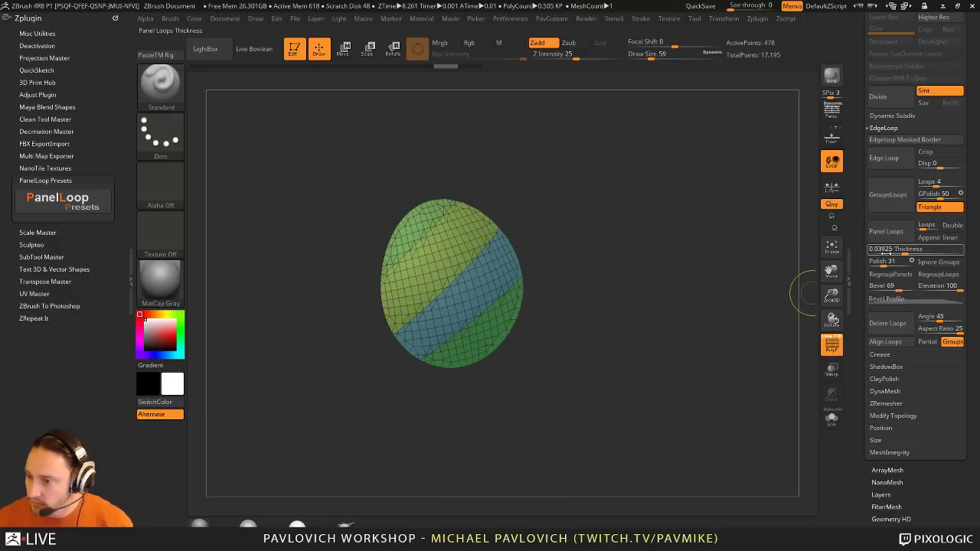
left_click_drag(901, 250, 895, 251)
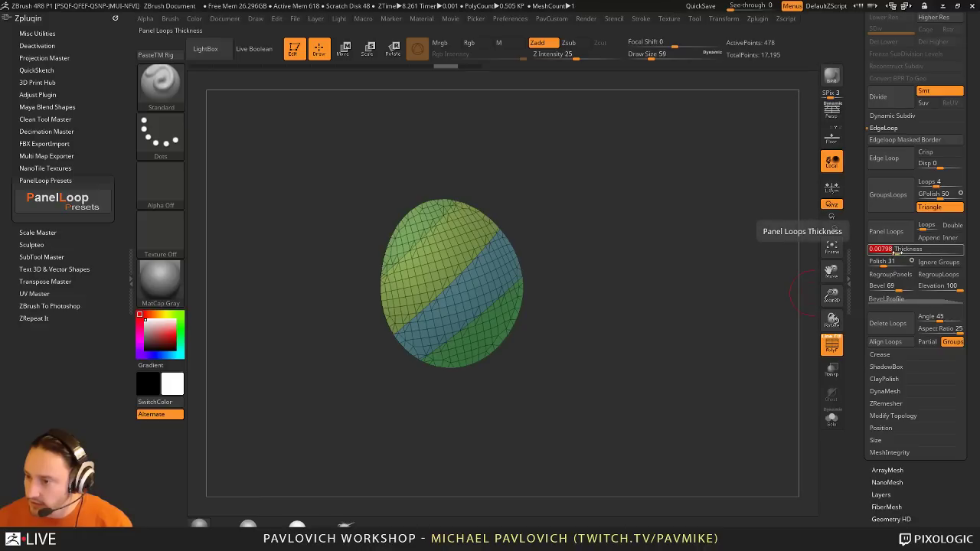
left_click(889, 231)
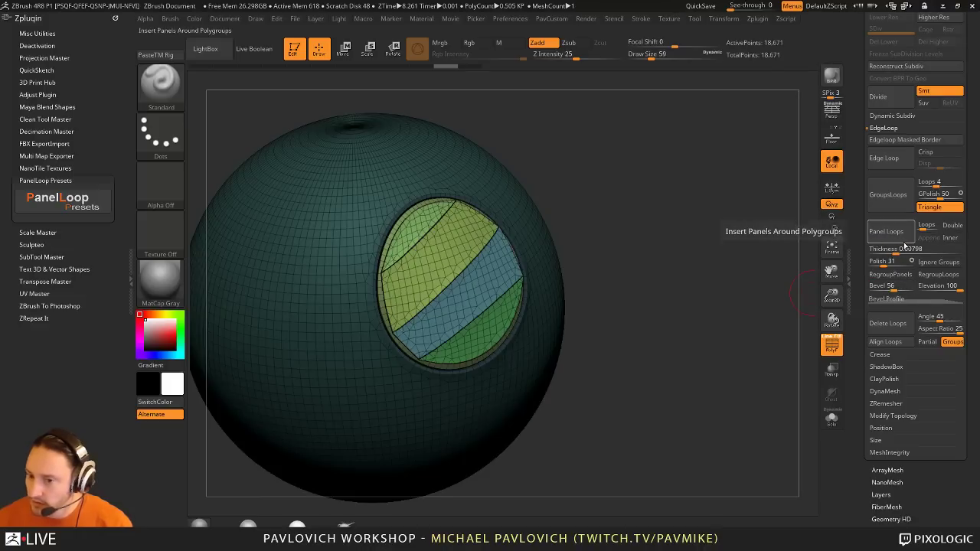
key("ctrl+z")
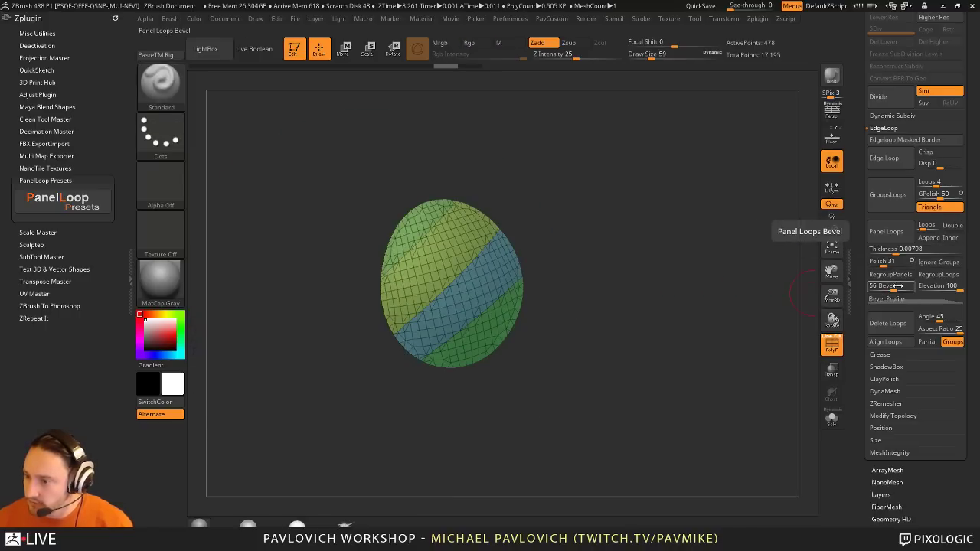
left_click(898, 238)
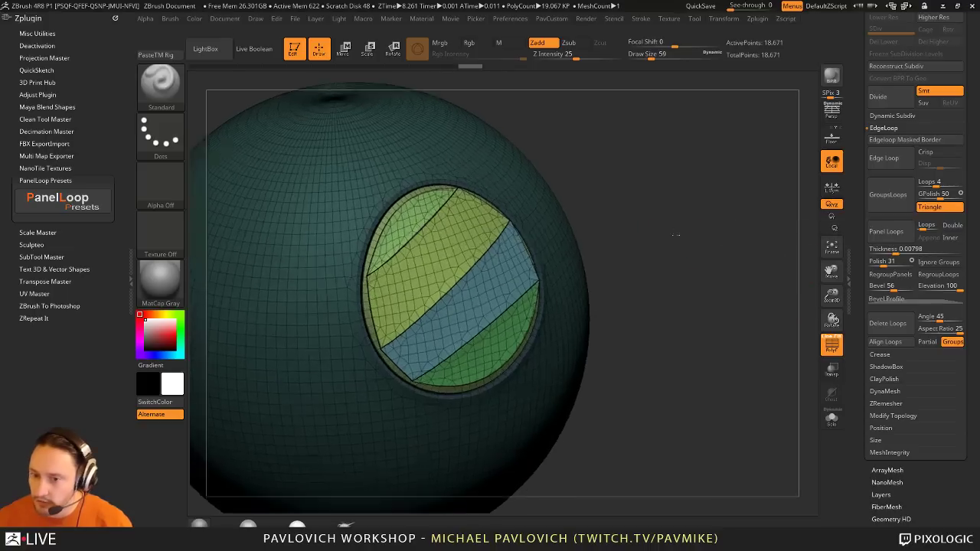
Step: Isolate the whole striped round panel, including its backside, and turn off the polyframe display
left_click(394, 246, "ctrl+shift")
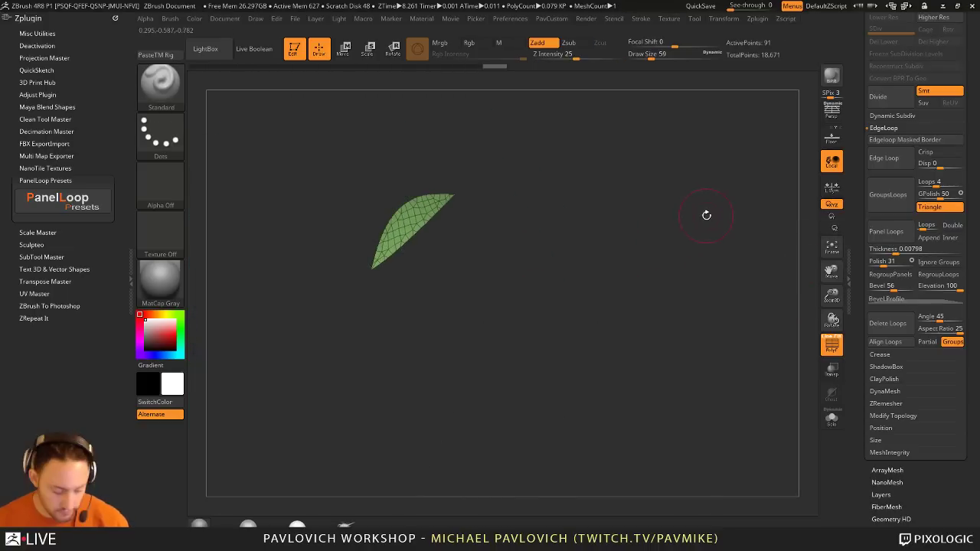
key("ctrl+shift+a")
left_click_drag(665, 216, 417, 272)
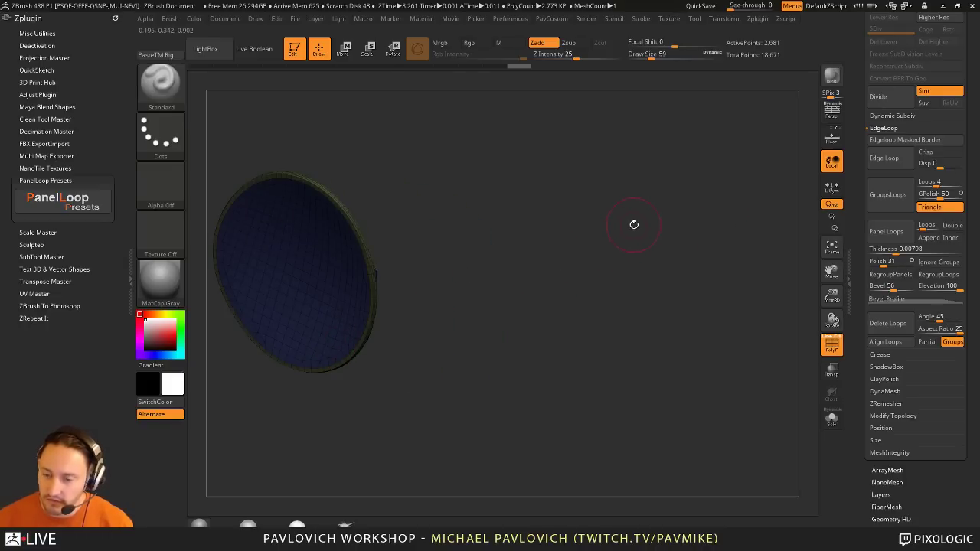
left_click_drag(634, 224, 418, 249)
left_click_drag(624, 160, 637, 228, "alt")
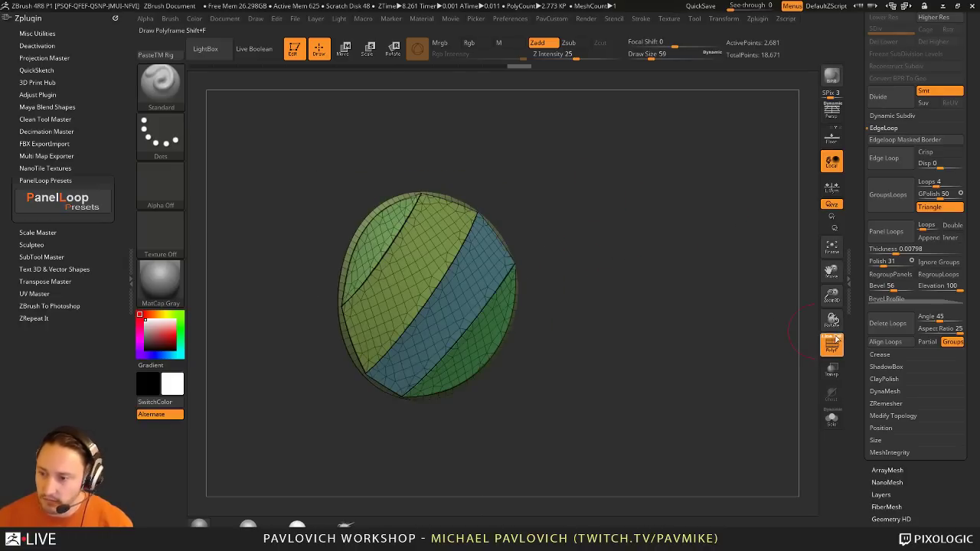
left_click(837, 339)
left_click_drag(759, 300, 719, 284)
Step: Smooth the isolated striped panel with two passes of Polish
key("space")
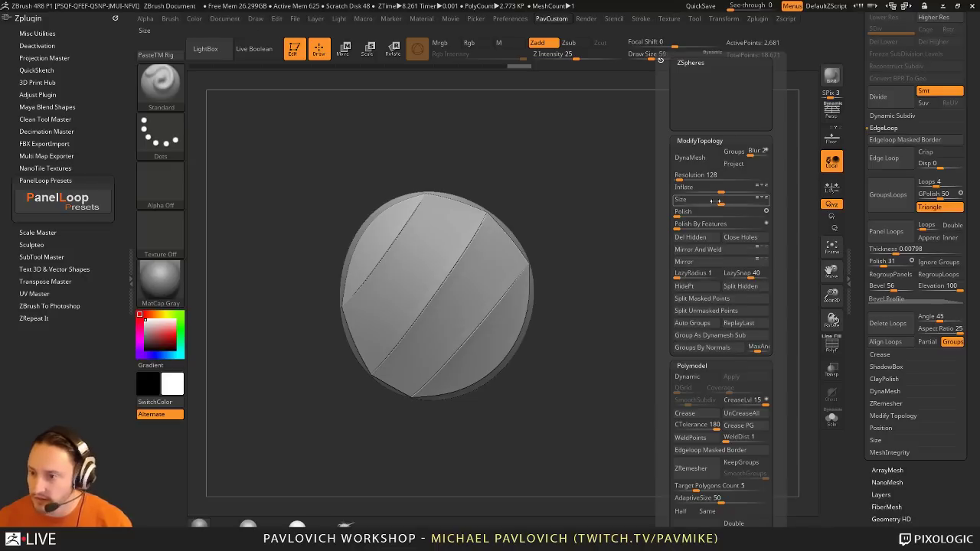
left_click_drag(705, 211, 687, 211)
key("space")
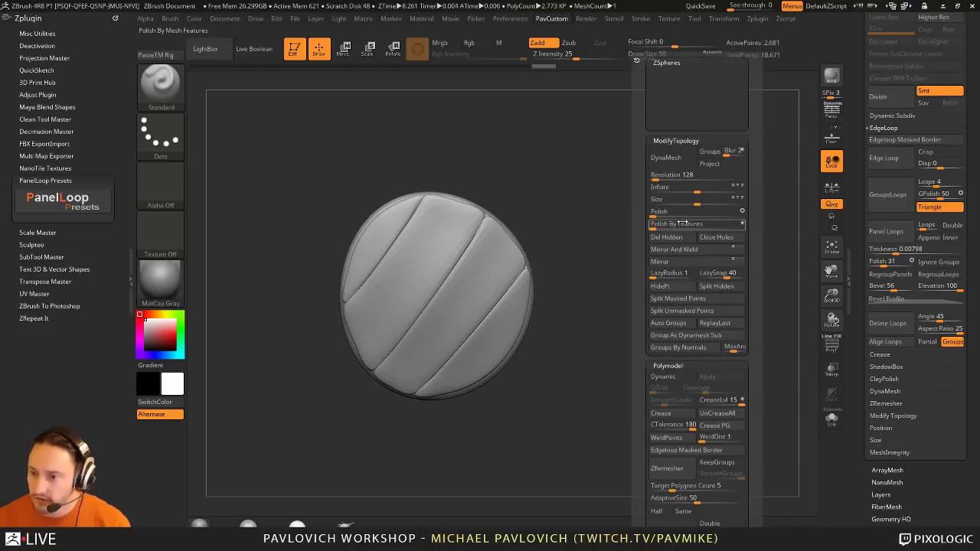
left_click(666, 212)
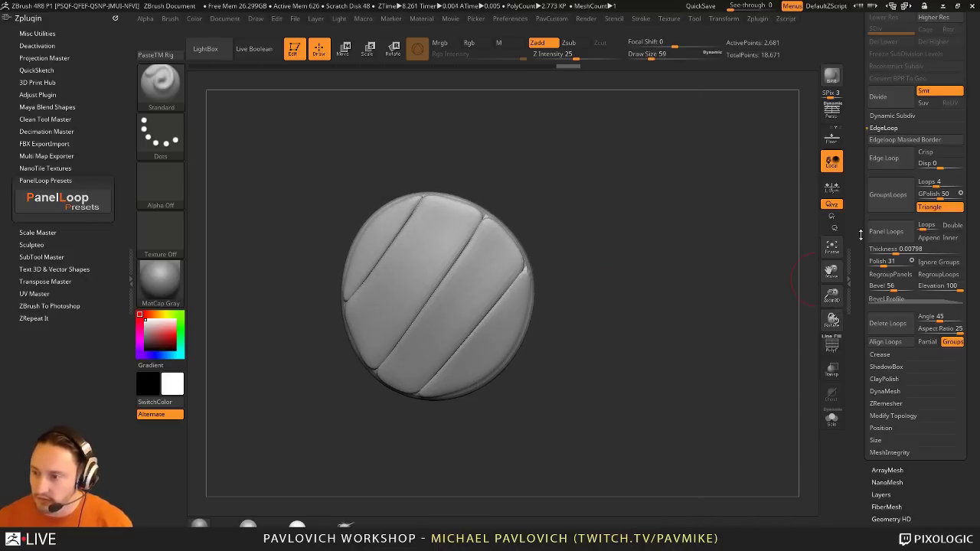
Step: Show the whole sphere around the polished panel and turn the polyframe display back on
scroll(906, 317, "up", 5)
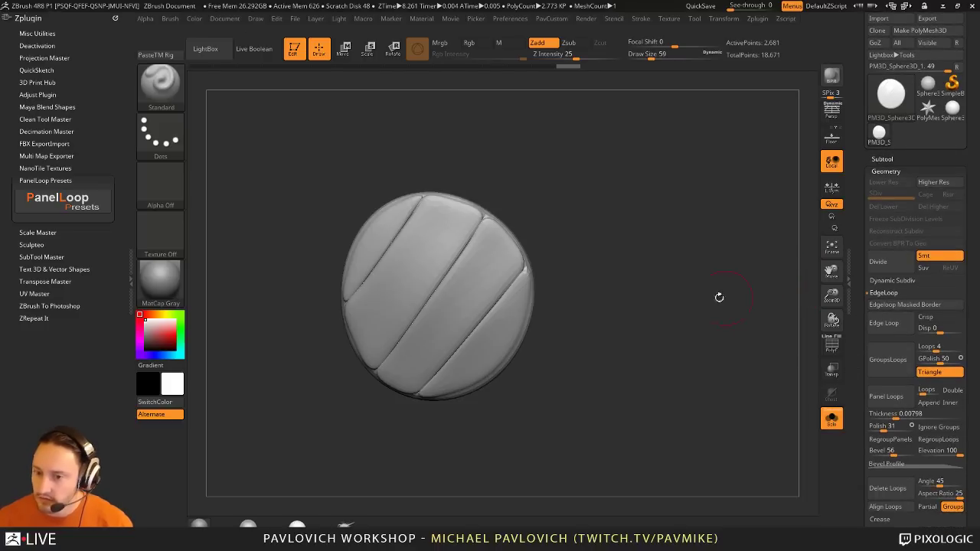
left_click(832, 418)
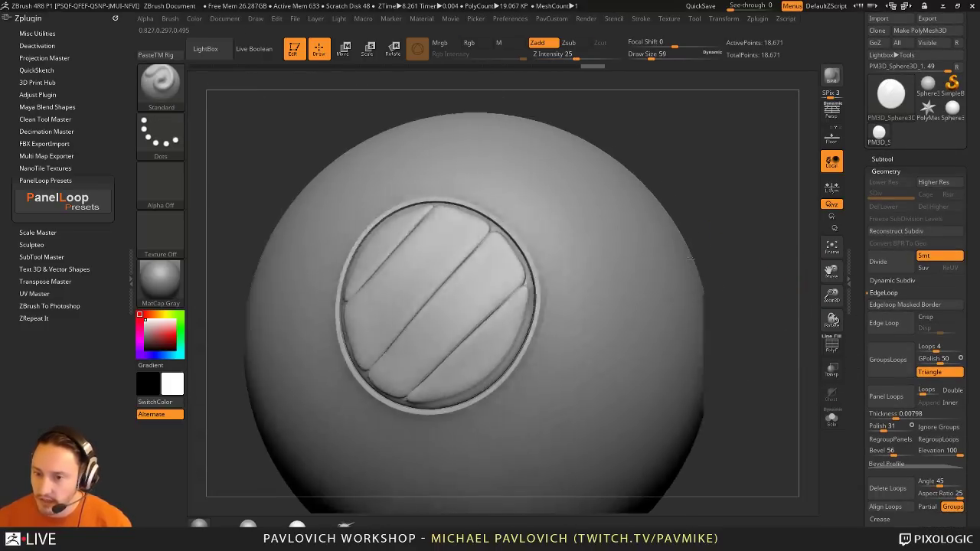
mouse_move(690, 259)
right_mouse_down()
mouse_move(726, 265)
mouse_move(727, 254)
mouse_move(656, 271)
mouse_move(745, 296)
mouse_move(746, 277)
right_mouse_up()
left_click(831, 345)
right_click_drag(802, 334, 760, 331, "shift")
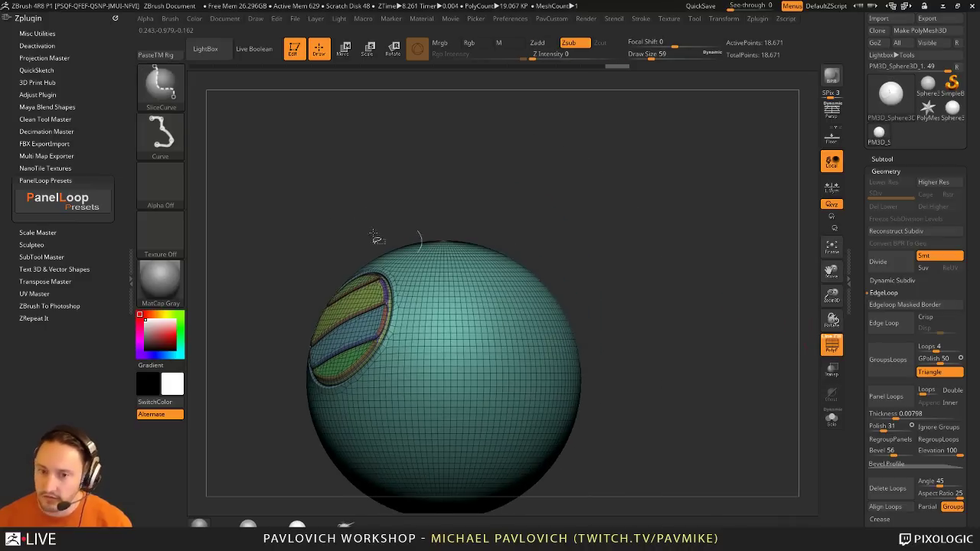
Step: Isolate the sphere's complete shell with its inner surface, hiding the striped round panel
left_click(168, 88, "ctrl+shift")
mouse_move(643, 295)
right_mouse_down("alt")
mouse_move(659, 236)
mouse_move(588, 264)
right_mouse_up("alt")
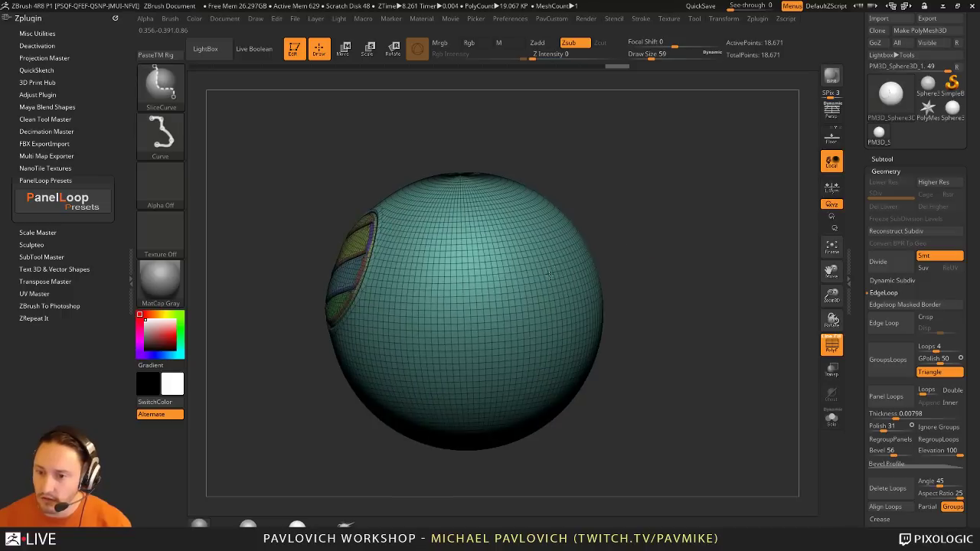
left_click(582, 267, "ctrl+shift")
key("space")
left_click(702, 241)
mouse_move(700, 230)
left_mouse_down()
mouse_move(674, 229)
mouse_move(714, 231)
mouse_move(717, 221)
left_mouse_up()
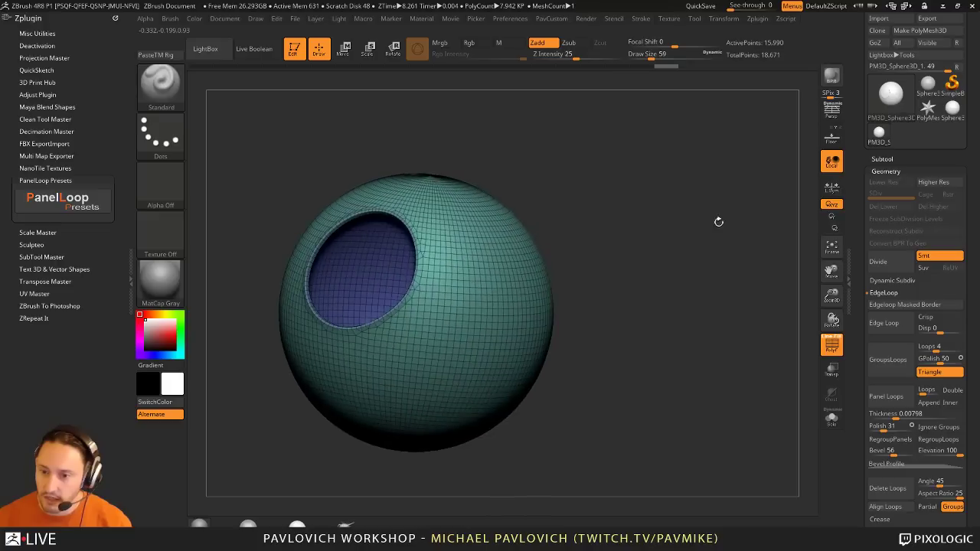
Step: Isolate only the shell's outer surface polygroup, switching the selection brush to SelectRect
left_click(465, 250, "ctrl+shift")
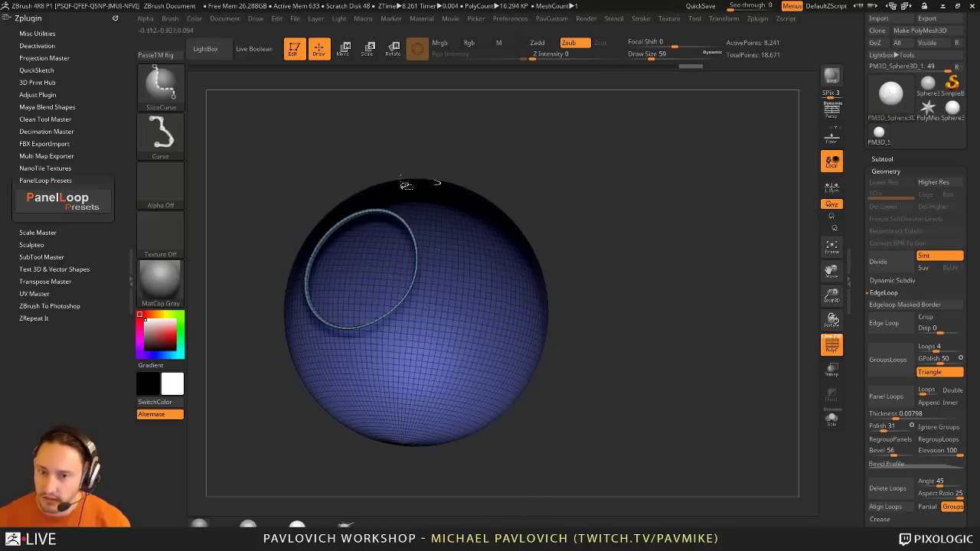
left_click(162, 86, "ctrl+shift")
left_click(167, 104, "ctrl+shift")
left_click(645, 252, "ctrl+shift")
left_click(496, 259, "ctrl+shift")
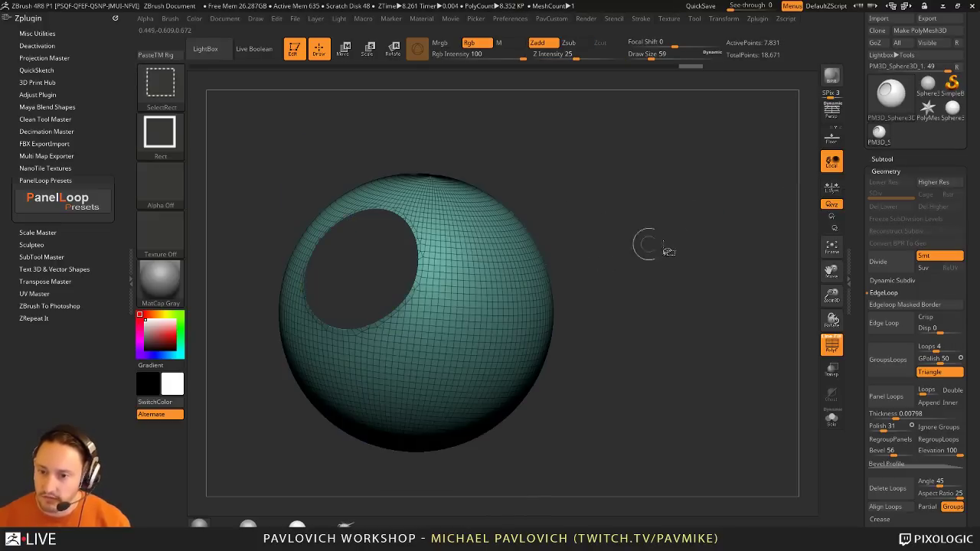
key("grave")
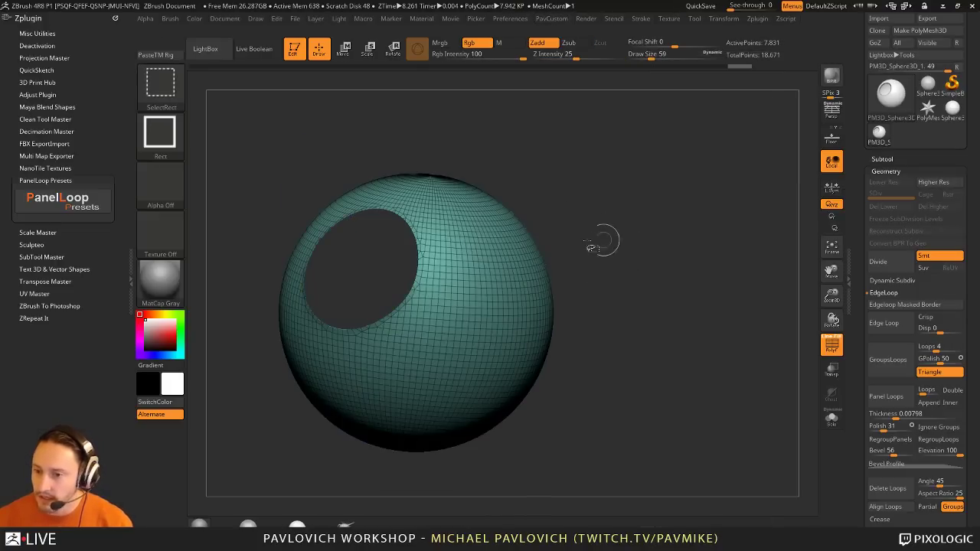
left_click(665, 228, "ctrl+shift")
left_click(515, 267, "ctrl+shift")
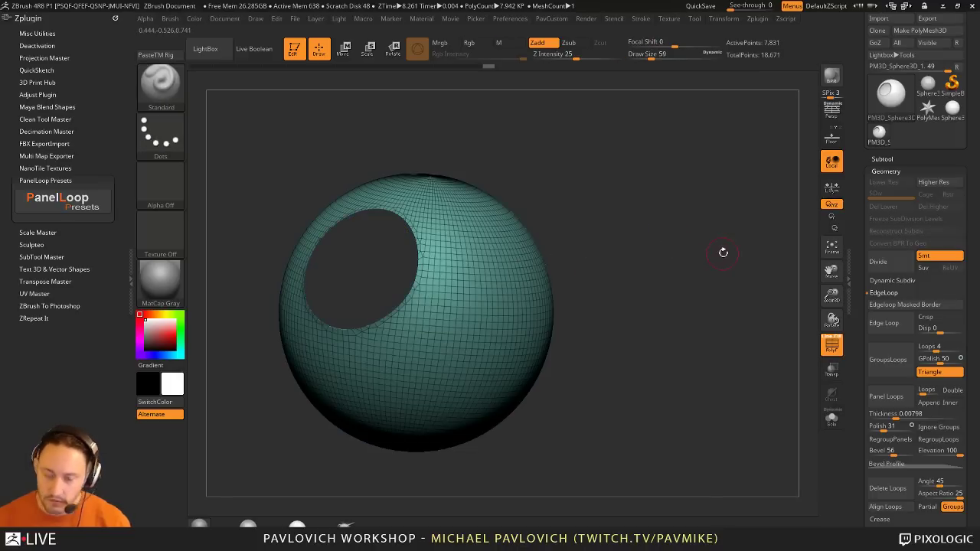
Step: Expand visibility to the complete shell and split the hidden striped panel into a separate subtool
key("ctrl+shift+a")
key("grave")
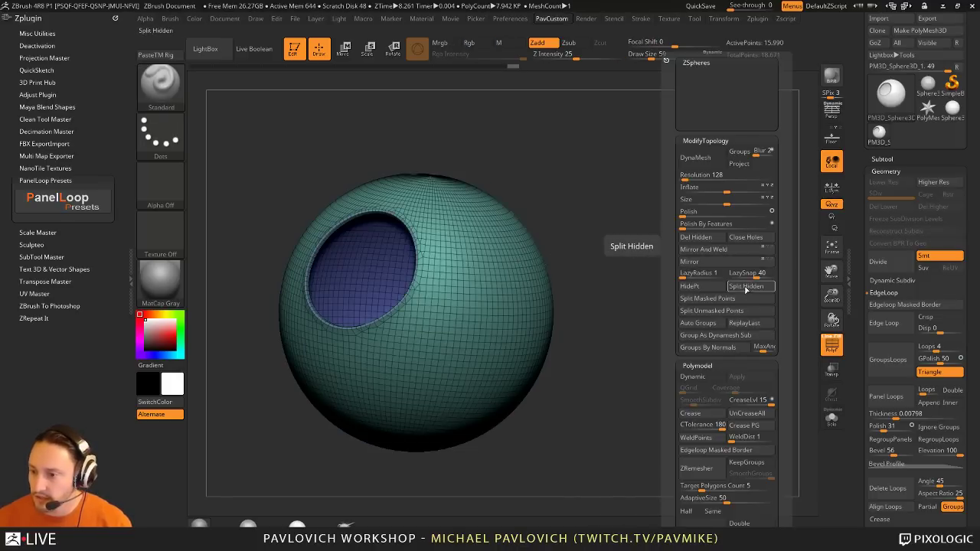
left_click(746, 288)
Step: Solo the shell subtool, isolate its outer surface polygroup and delete the hidden geometry
mouse_move(656, 255)
right_mouse_down("ctrl")
mouse_move(692, 284)
mouse_move(663, 261)
right_mouse_up("ctrl")
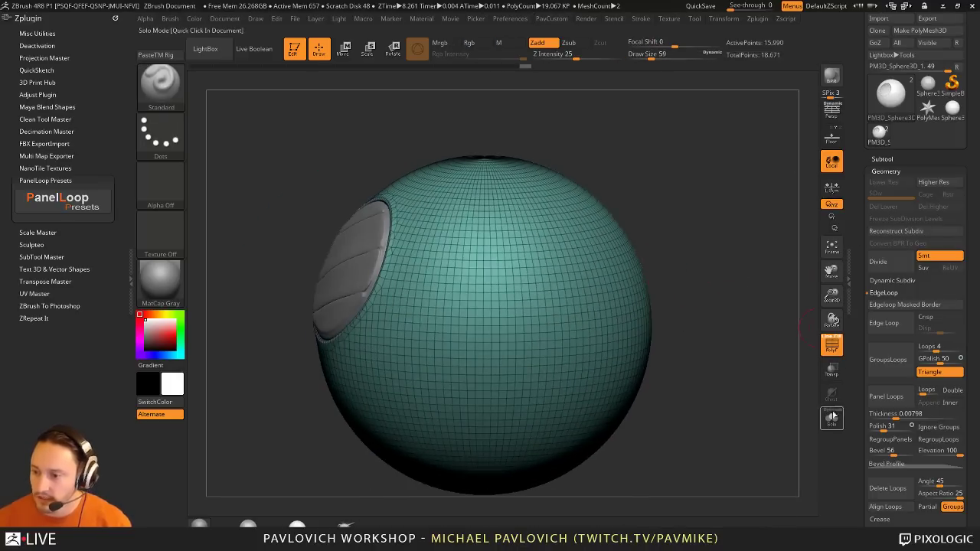
left_click(831, 417)
left_click_drag(674, 252, 711, 258)
left_click(464, 216, "ctrl+shift")
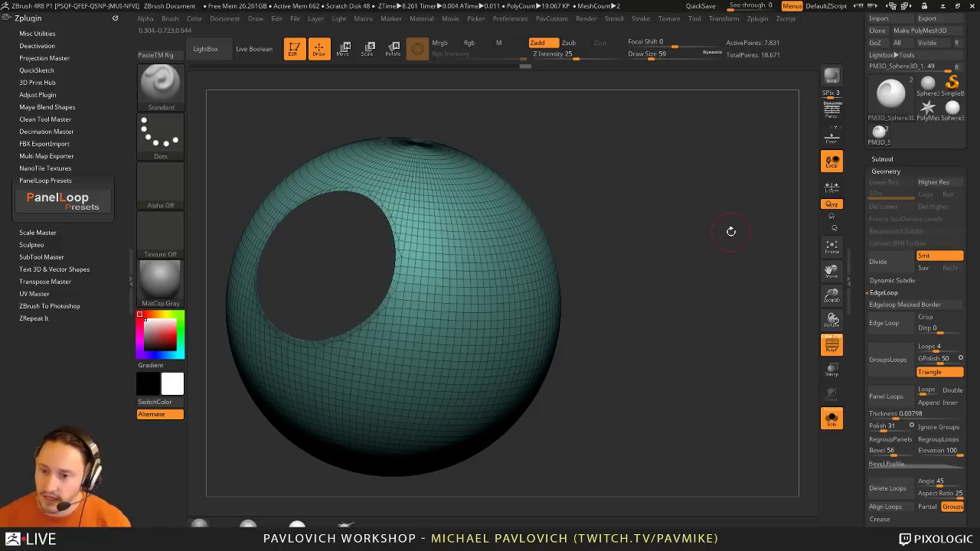
key("g")
left_click(703, 237)
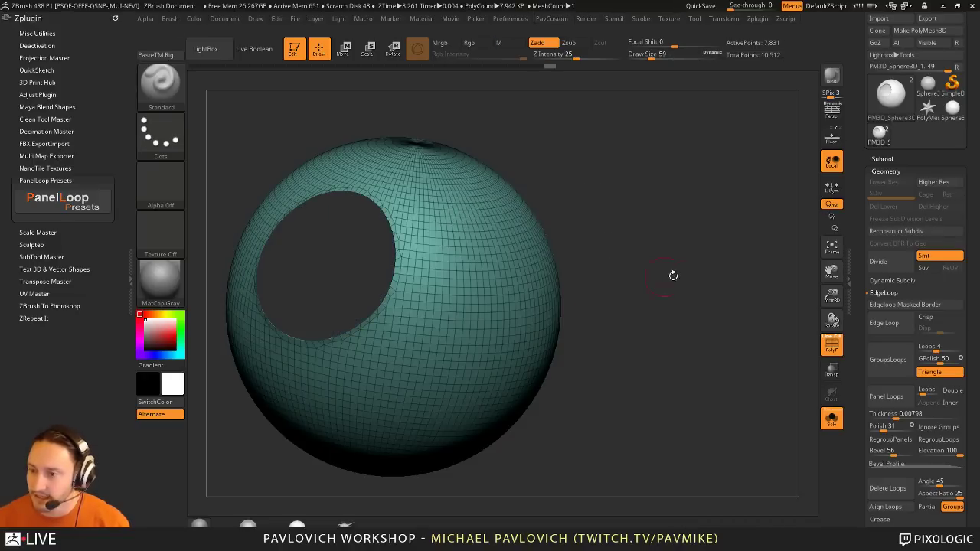
Step: Try slicing a small circle into the side of the shell with the SliceCirc brush and undo the slice
left_click_drag(648, 240, 692, 199, "shift")
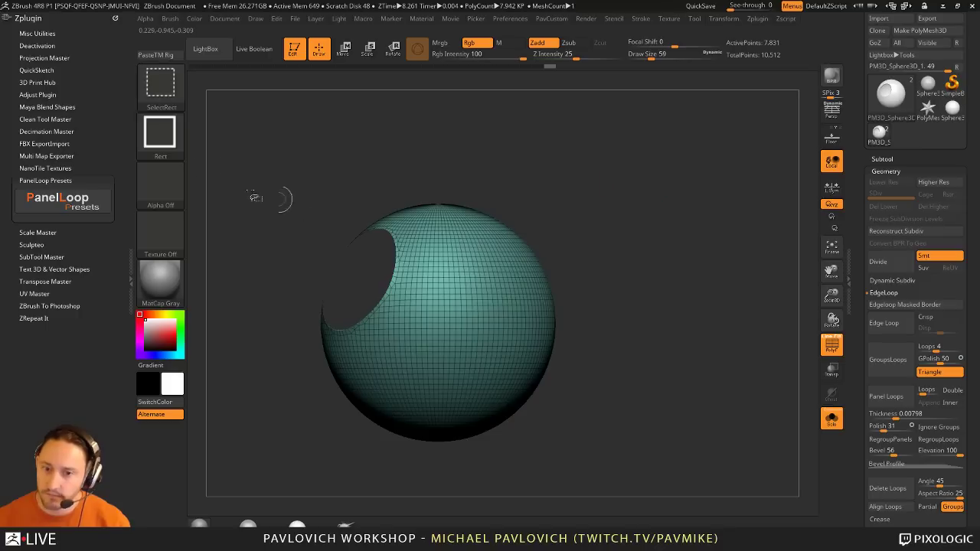
left_click(165, 90, "ctrl+shift")
left_click(502, 146, "ctrl+shift")
left_click_drag(642, 243, 606, 252, "shift")
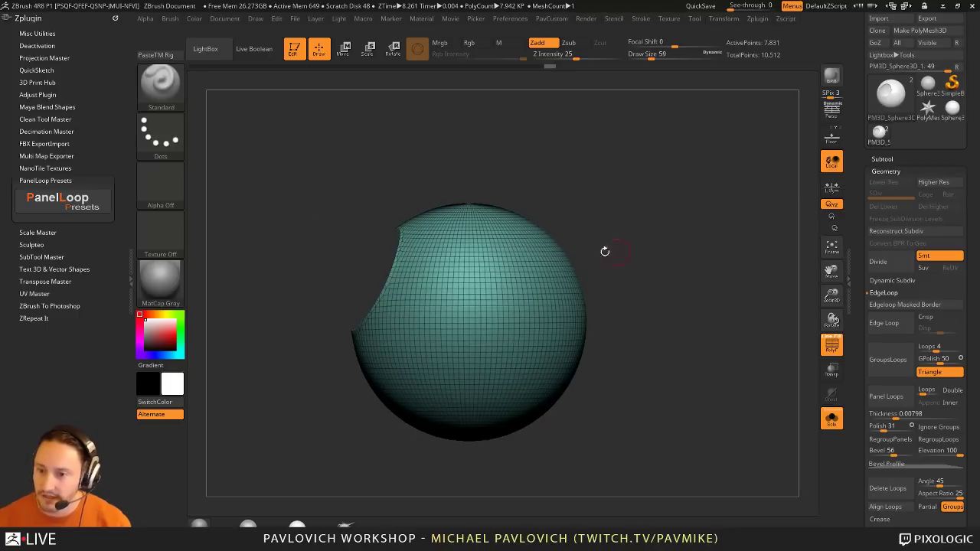
left_click(160, 135, "ctrl+shift")
left_click(160, 83, "ctrl+shift")
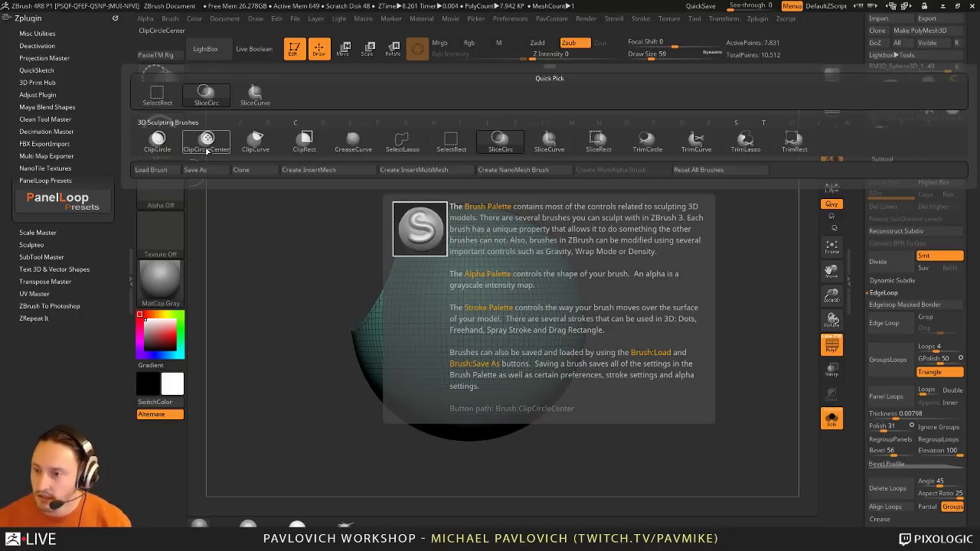
left_click(170, 140)
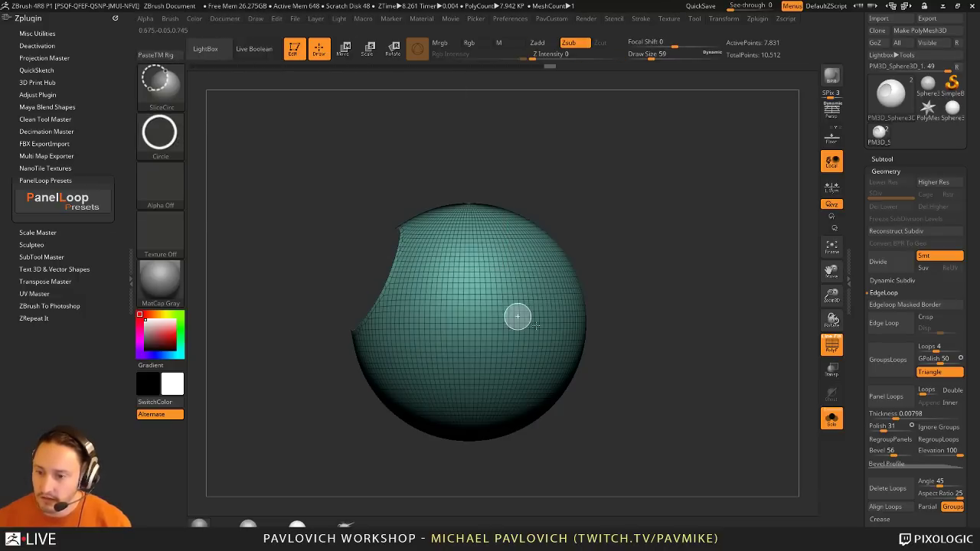
left_click_drag(518, 316, 561, 339, "ctrl+shift")
left_click_drag(664, 275, 705, 283)
key("ctrl+z")
Step: Try a large SliceCirc circle overlapping the upper side of the shell's round hole
left_click(163, 86, "ctrl+shift")
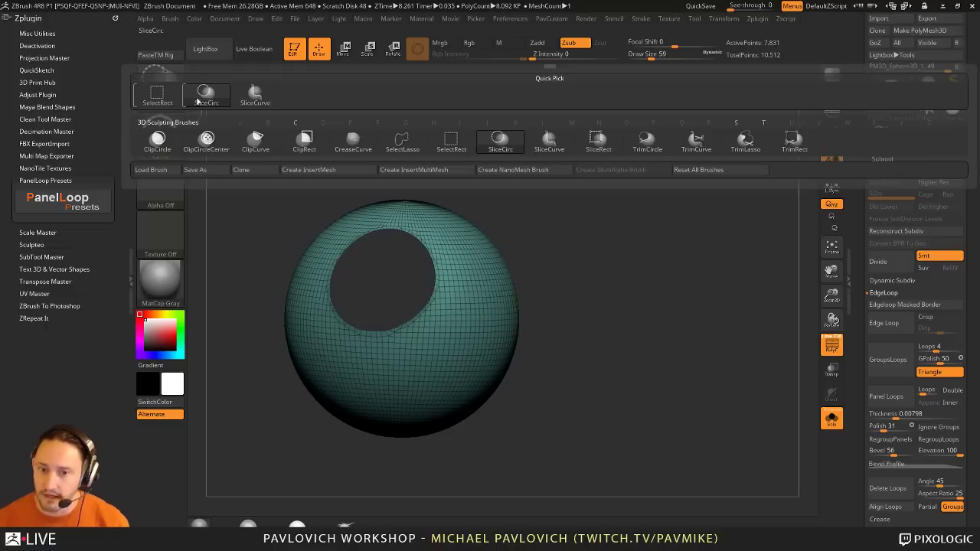
left_click(204, 95, "ctrl+shift")
left_click_drag(537, 265, 618, 267)
key("ctrl+shift")
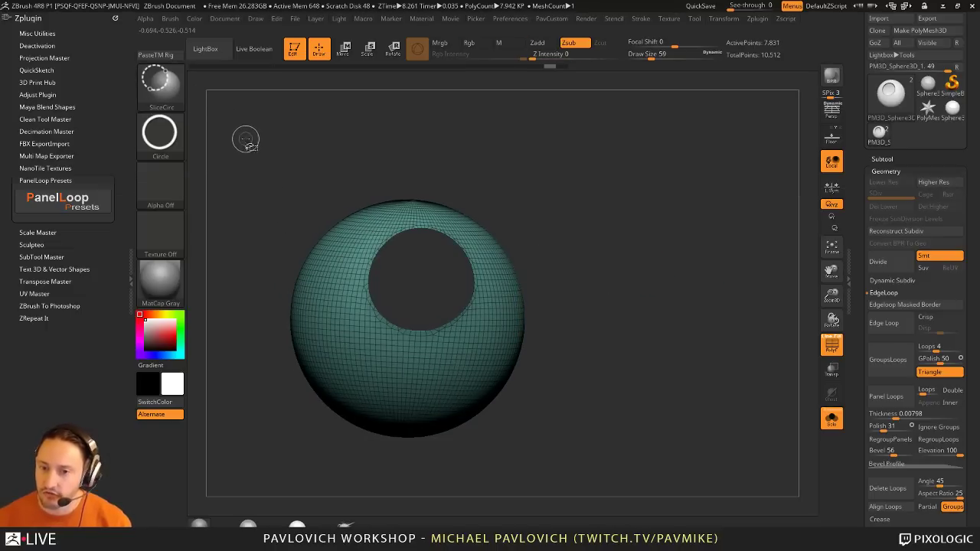
left_click_drag(255, 127, 445, 318, "ctrl+shift")
left_click_drag(638, 295, 607, 261, "alt")
left_click(720, 260, "ctrl+shift")
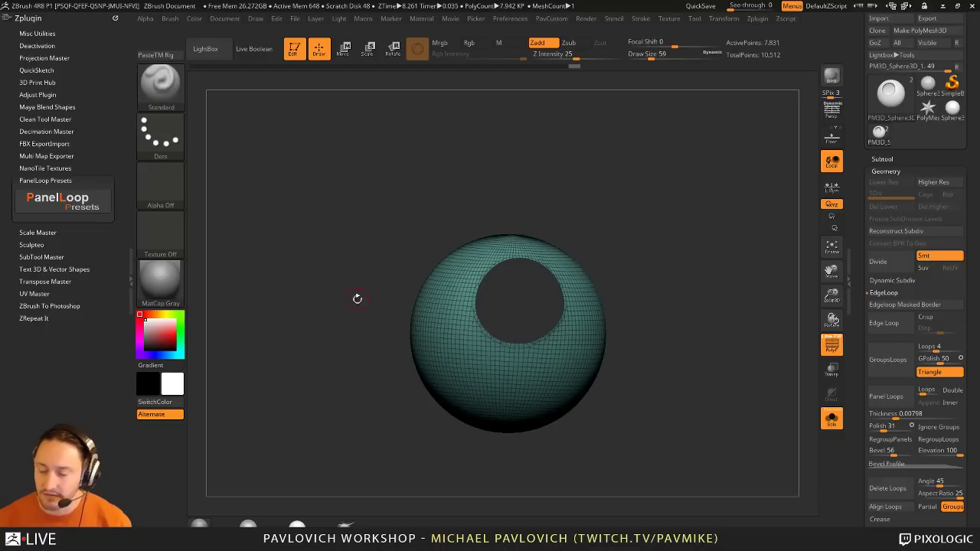
Step: Try a SliceCirc circle at the shell's lower edge and restore the full visibility of the shell
left_click_drag(356, 299, 331, 284, "alt")
key("ctrl+shift")
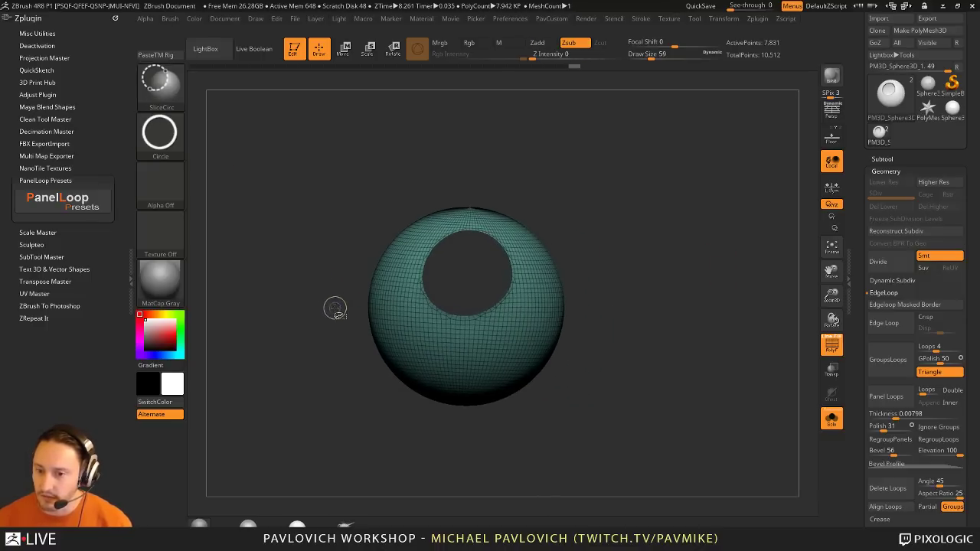
left_click_drag(356, 331, 450, 438, "ctrl+shift")
left_click_drag(737, 318, 679, 295)
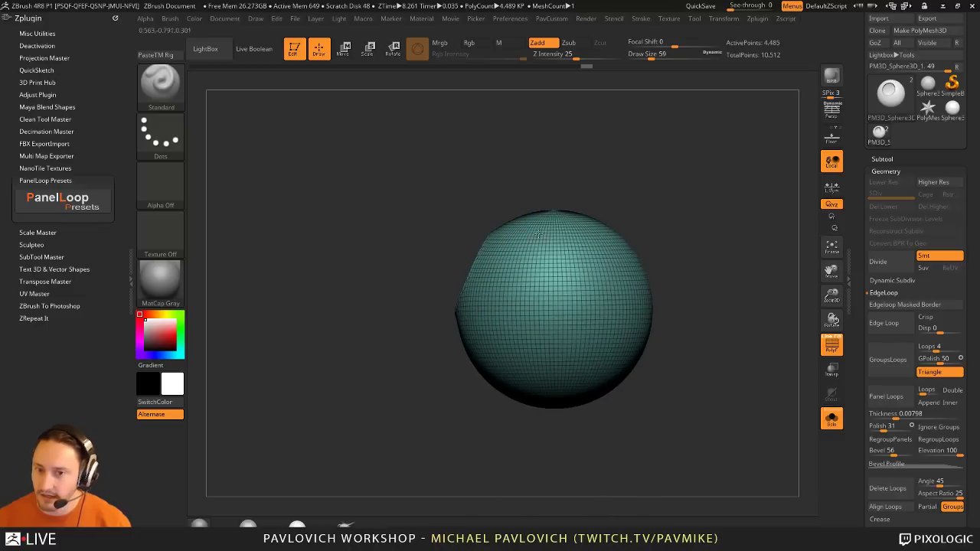
left_click_drag(735, 238, 690, 232, "alt")
left_click_drag(663, 262, 620, 291, "ctrl+shift")
Step: Slice a small circular polygroup into the shell with SliceCirc and make a larger arc-shaped slice beside it
left_click_drag(513, 289, 540, 305, "ctrl+shift")
mouse_move(726, 309)
left_mouse_down()
mouse_move(690, 286)
mouse_move(760, 299)
mouse_move(690, 282)
mouse_move(742, 266)
mouse_move(584, 245)
left_mouse_up()
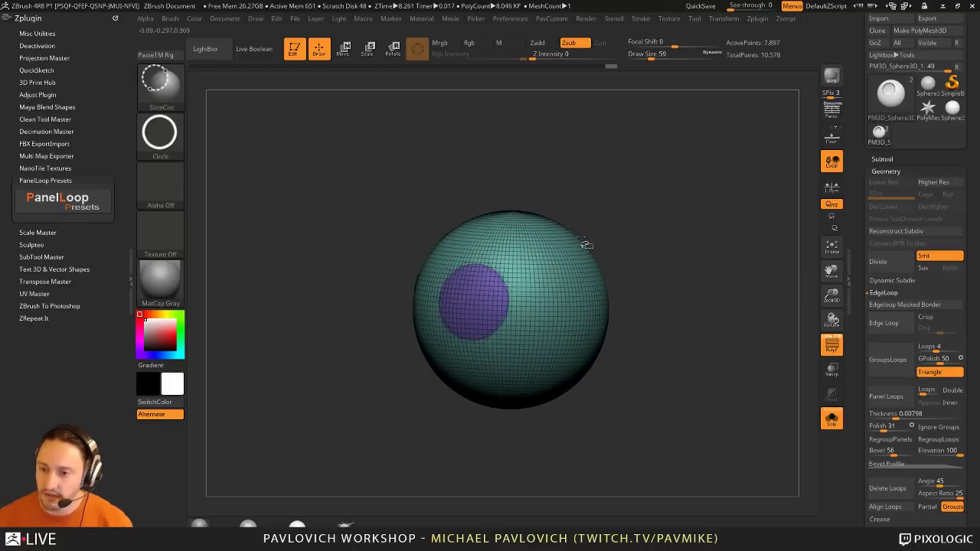
mouse_move(706, 240)
left_mouse_down()
mouse_move(684, 245)
mouse_move(691, 249)
left_mouse_up()
left_click_drag(532, 156, 553, 345, "ctrl+shift")
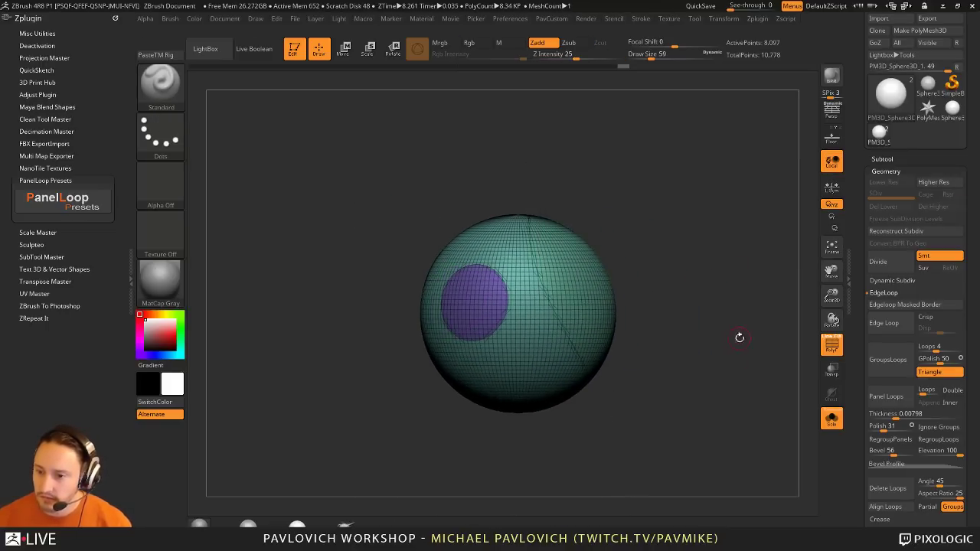
Step: Undo the curved line slice on the sphere and cut a narrow polygroup strip down it using SliceCurve with BRadius enabled
mouse_move(740, 337)
left_mouse_down()
mouse_move(575, 320)
mouse_move(759, 335)
mouse_move(691, 343)
left_mouse_up()
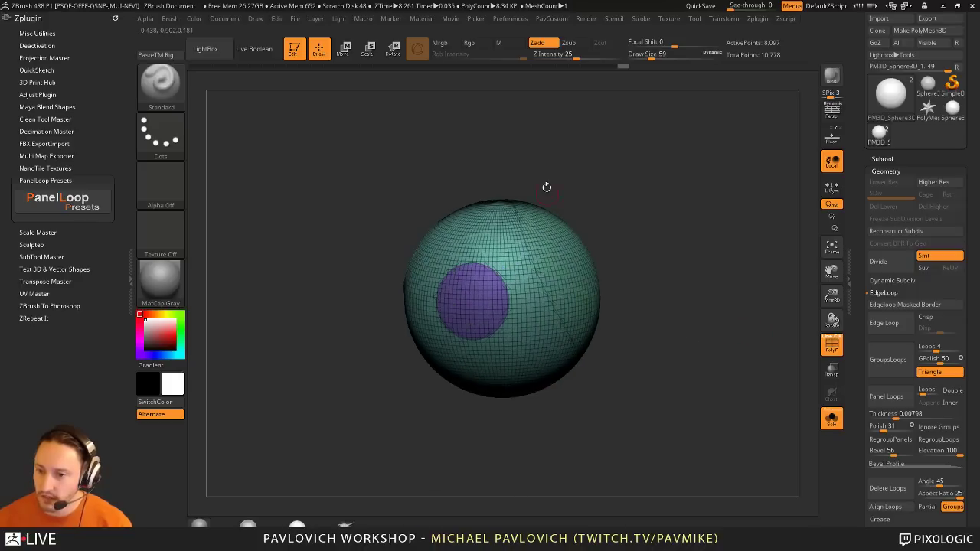
key("ctrl+z")
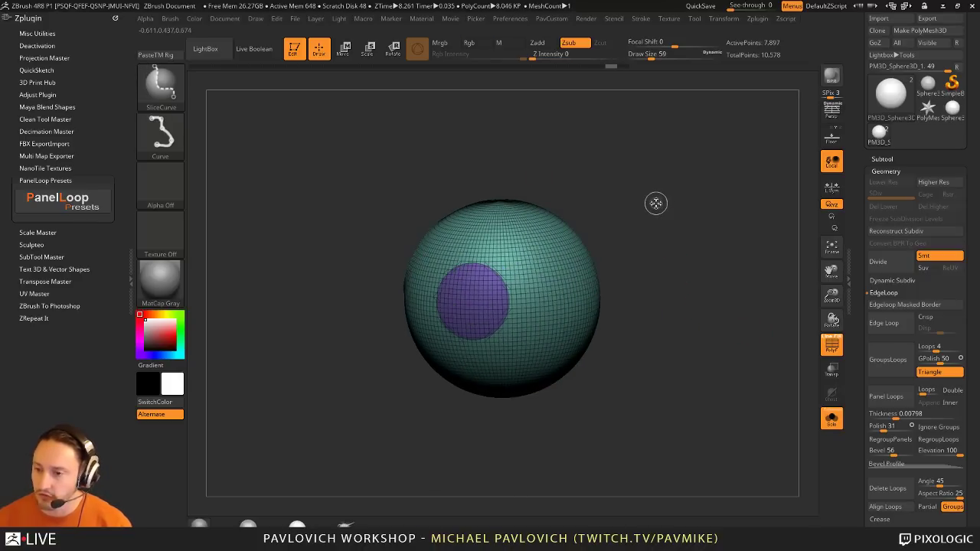
key("ctrl+space")
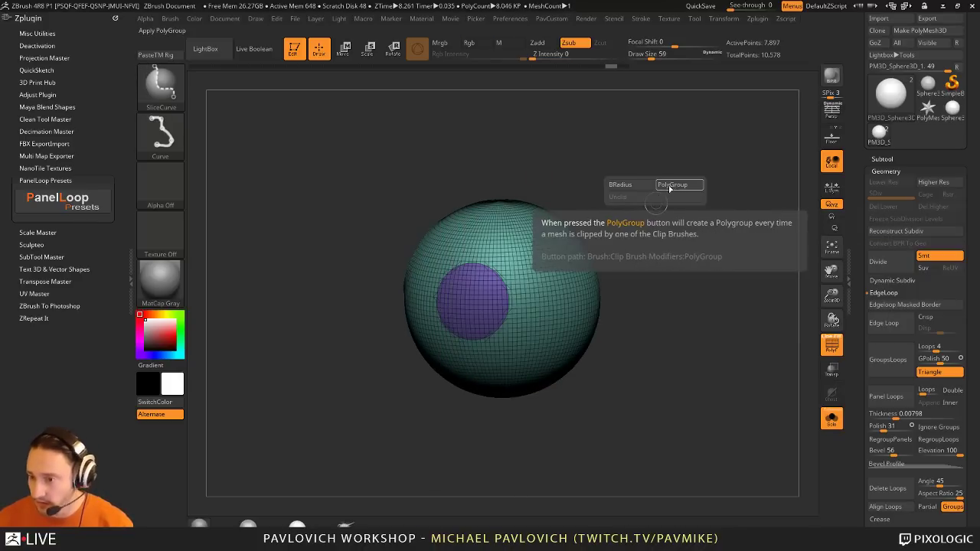
left_click(629, 185, "ctrl+shift")
right_click_drag(551, 258, 543, 252)
key("ctrl+shift")
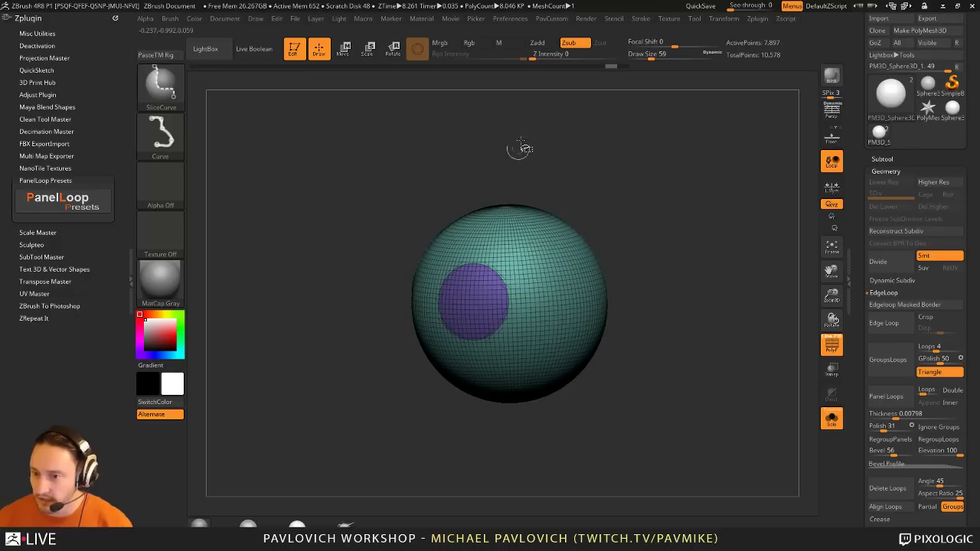
left_click_drag(526, 300, 572, 463)
mouse_move(737, 268)
left_mouse_down()
mouse_move(647, 251)
mouse_move(702, 255)
left_mouse_up()
key("f")
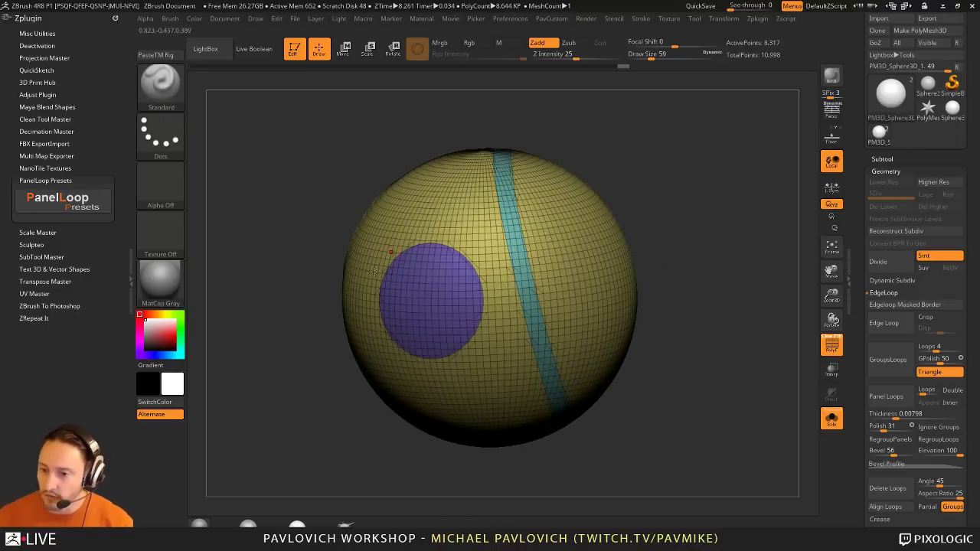
Step: Mask a round spot on the sphere's side at draw size 124, apply Edgeloop Masked Border to it and clear the mask
mouse_move(646, 337)
left_mouse_down()
mouse_move(755, 306)
mouse_move(695, 293)
mouse_move(621, 254)
left_mouse_up()
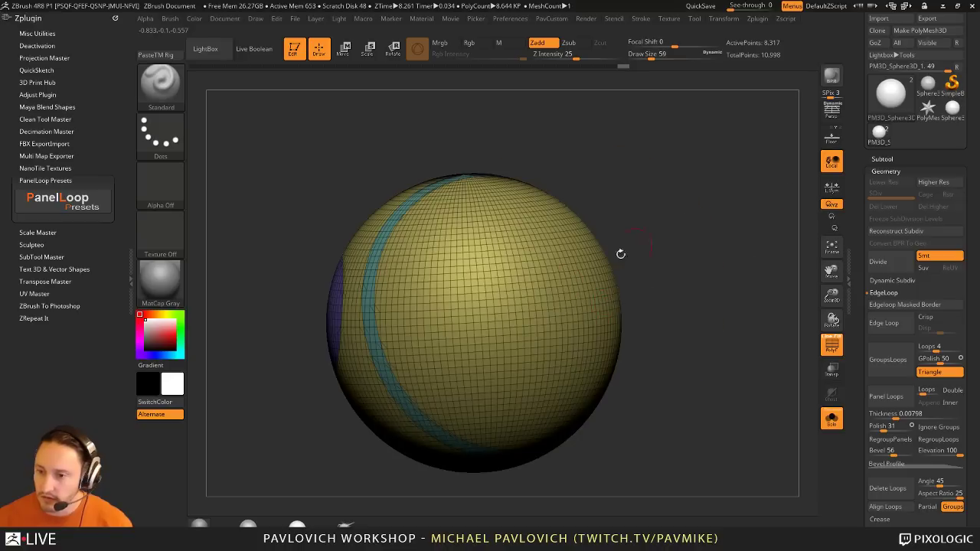
key("s")
left_click_drag(549, 294, 510, 282)
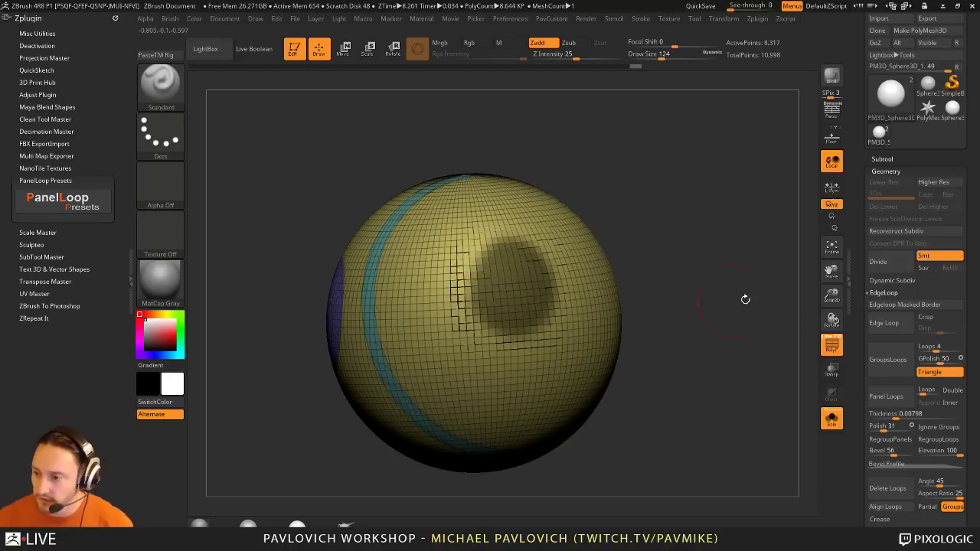
left_click(882, 303)
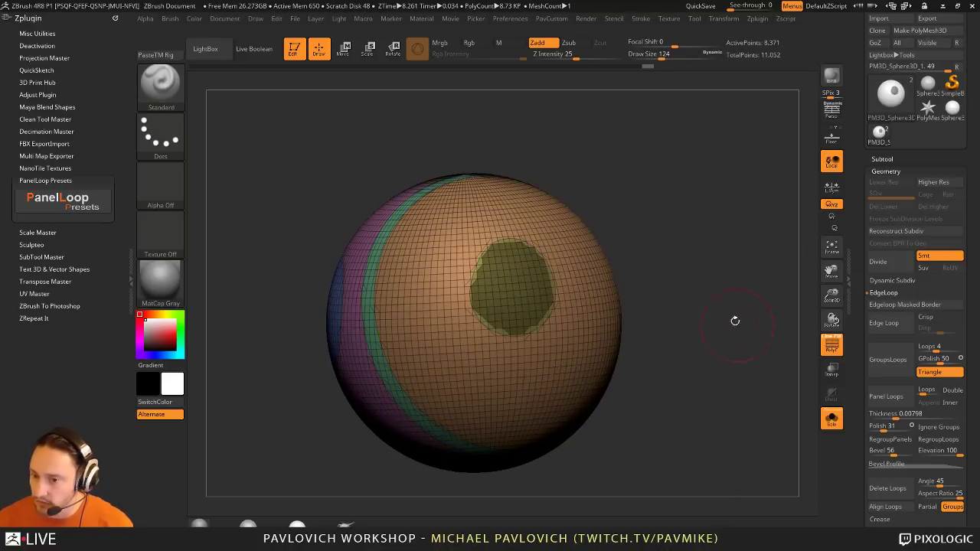
left_click_drag(735, 320, 747, 343, "ctrl")
Step: Run Panel Loops around the sphere's polygroups with Double enabled and inspect the panelled mesh with the polyframe hidden
key("s")
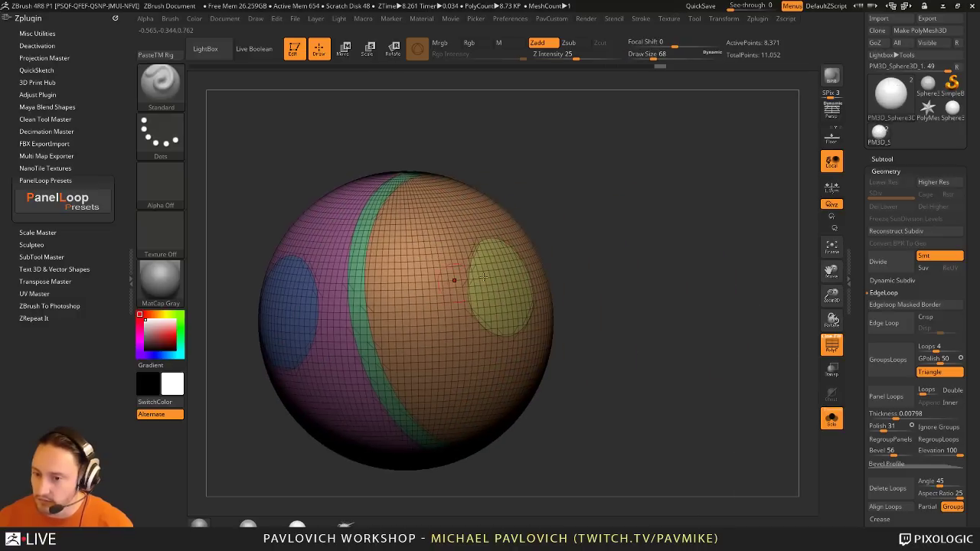
left_click_drag(664, 265, 739, 256)
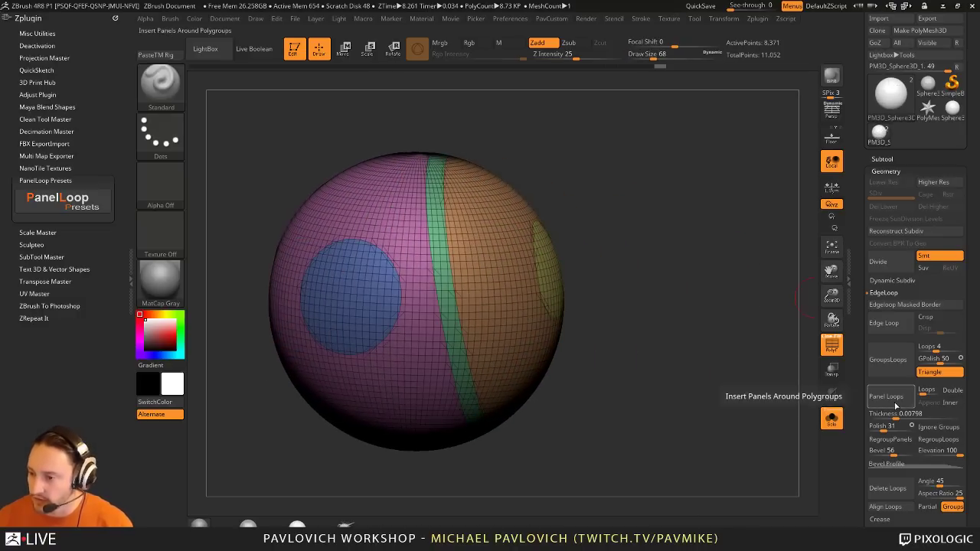
left_click(953, 390)
left_click(888, 397)
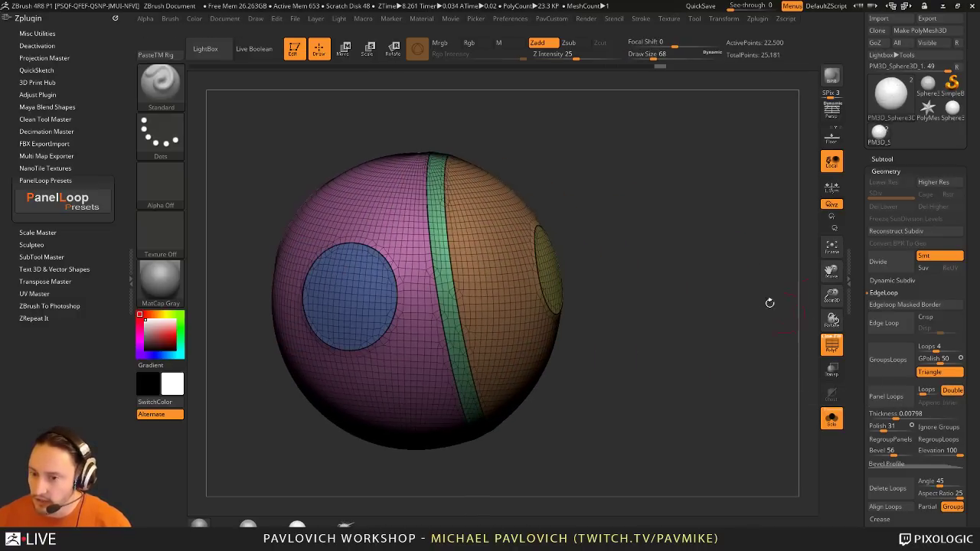
left_click_drag(769, 302, 750, 339)
key("shift+f")
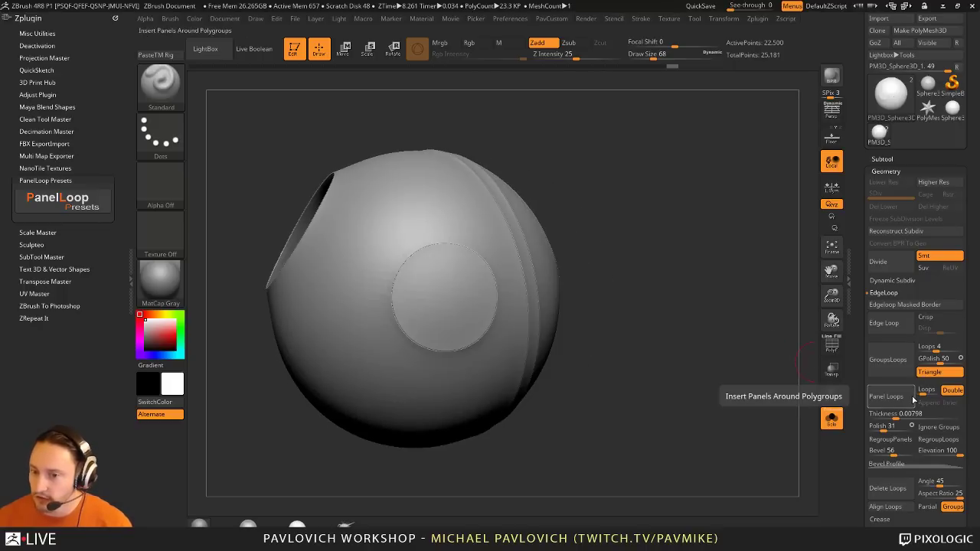
left_click_drag(864, 302, 860, 346)
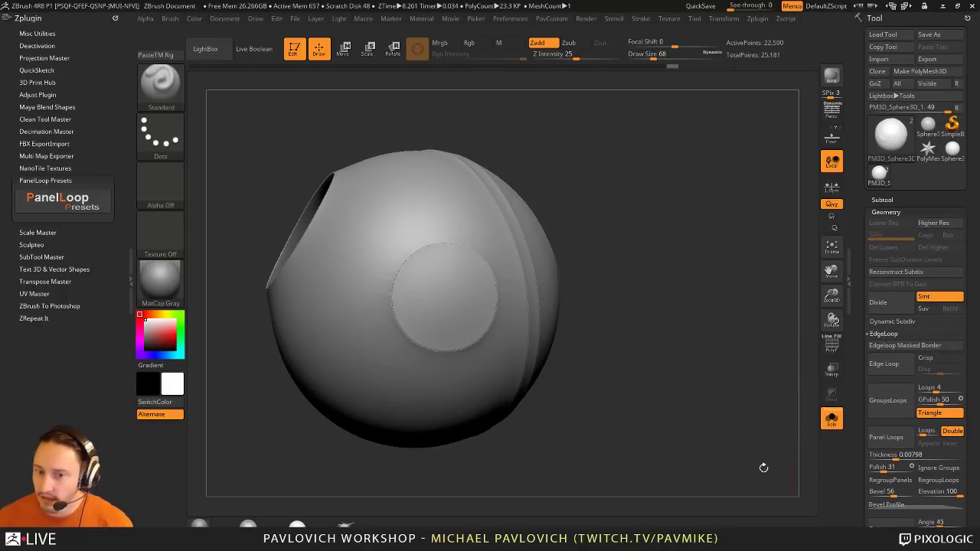
Step: Leave Edit mode and clear the canvas of the dropped sphere and the stray freehand stroke
left_click(295, 50)
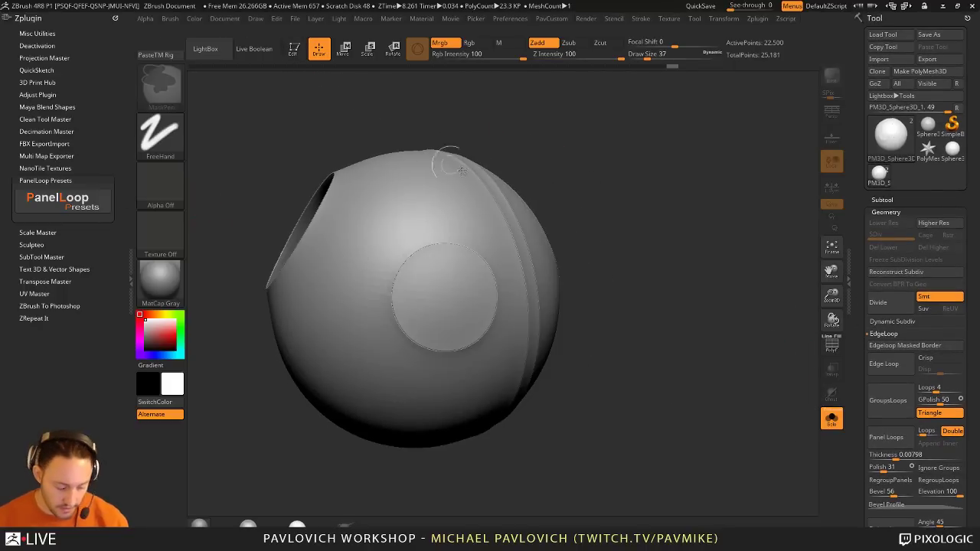
key("ctrl+n")
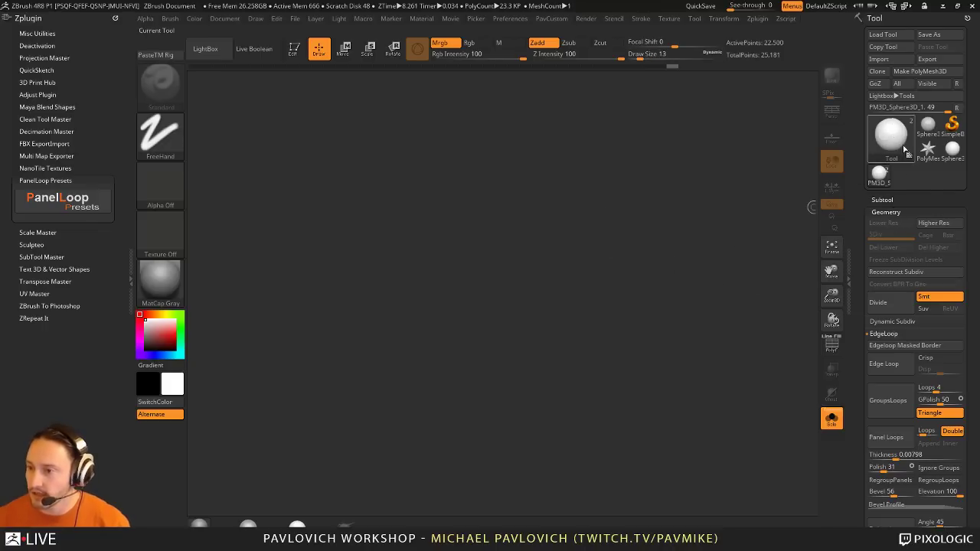
mouse_move(910, 167)
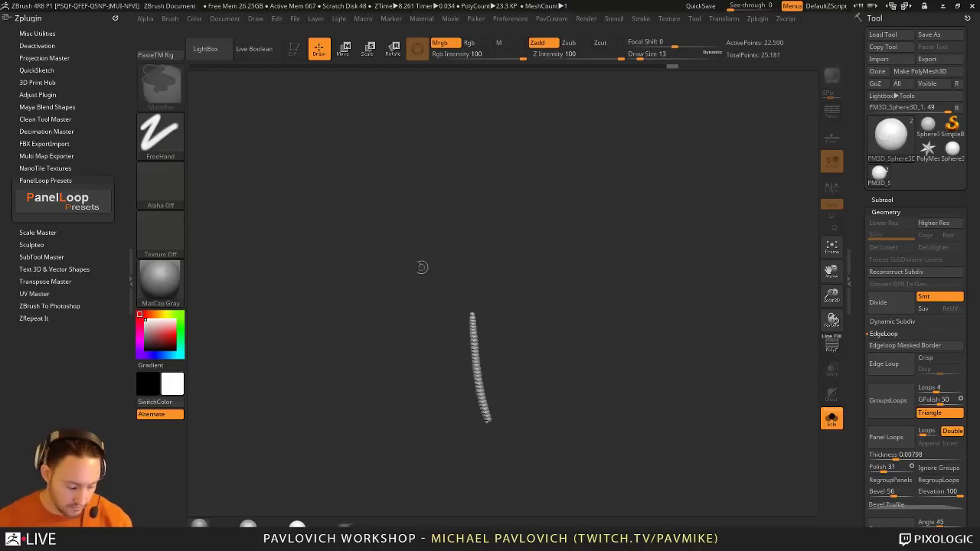
key("ctrl+n")
Step: Choose the DragRect stroke, draw the panelled sphere back onto the canvas and return it to Edit mode
left_click(157, 140)
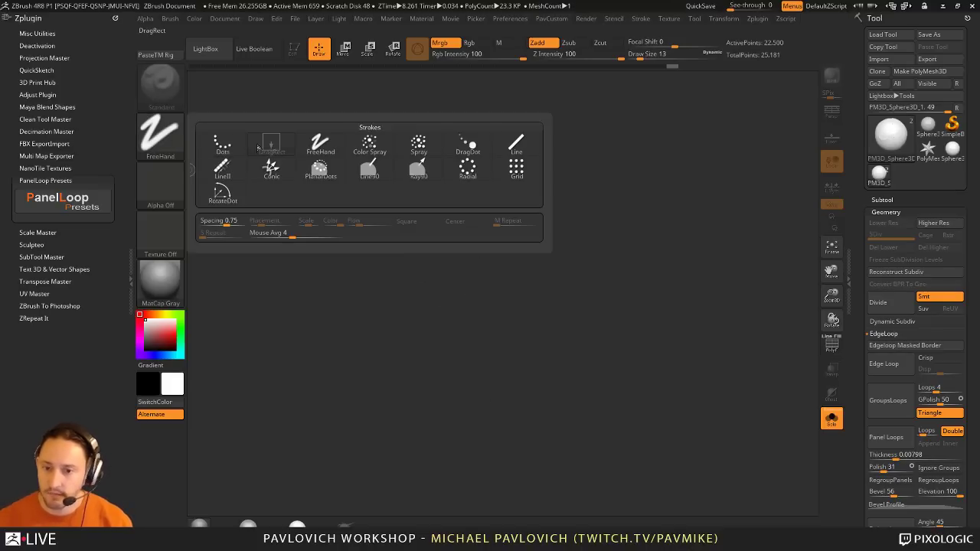
left_click(222, 144)
left_click(175, 142)
left_click(271, 145)
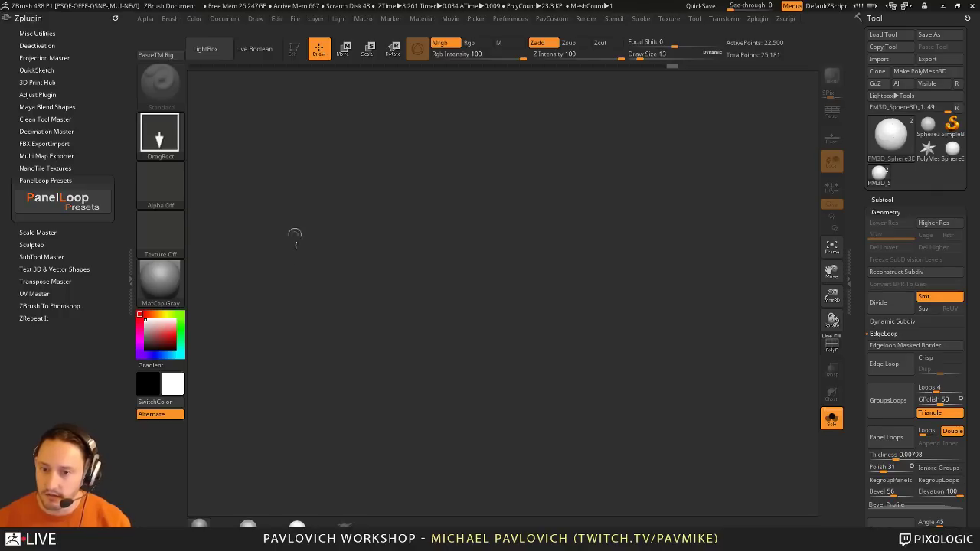
left_click_drag(462, 324, 478, 399)
left_click(294, 49)
mouse_move(613, 229)
left_mouse_down()
mouse_move(331, 345)
mouse_move(778, 257)
mouse_move(728, 242)
mouse_move(751, 330)
left_mouse_up()
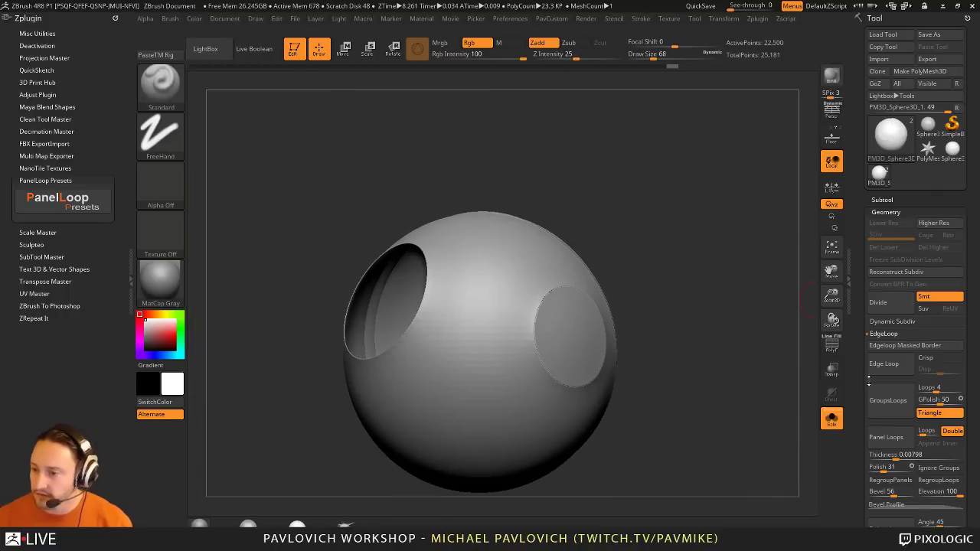
Step: Load the IMM base primitives brush with Cube and try replacing the whole sphere mesh with the MidCylinder12 primitive
left_click_drag(860, 406, 856, 265)
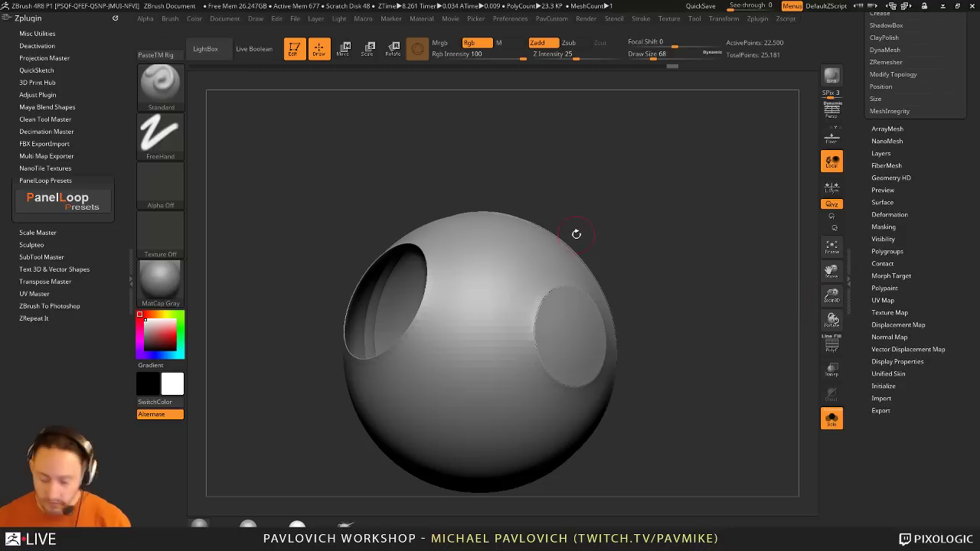
key("b")
key("i")
key("p")
key("m")
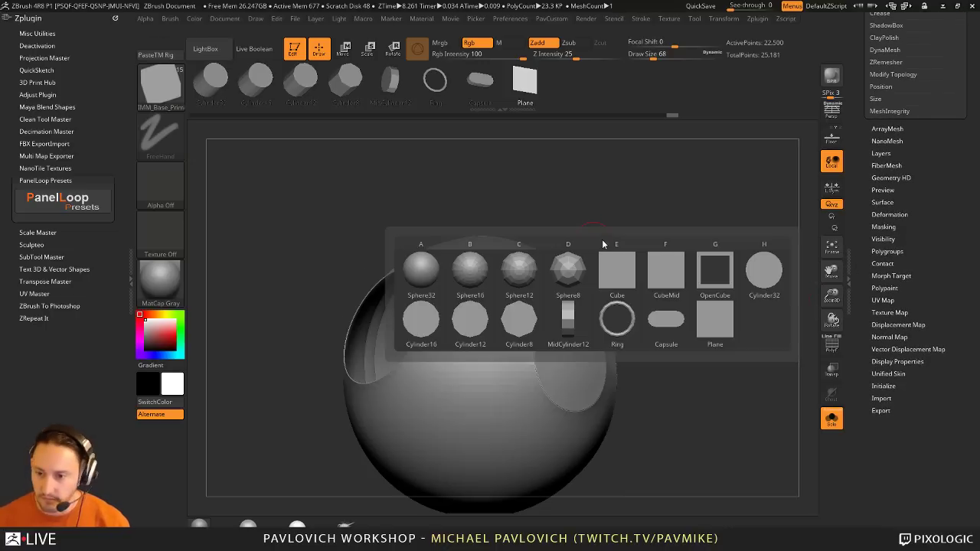
left_click(623, 273)
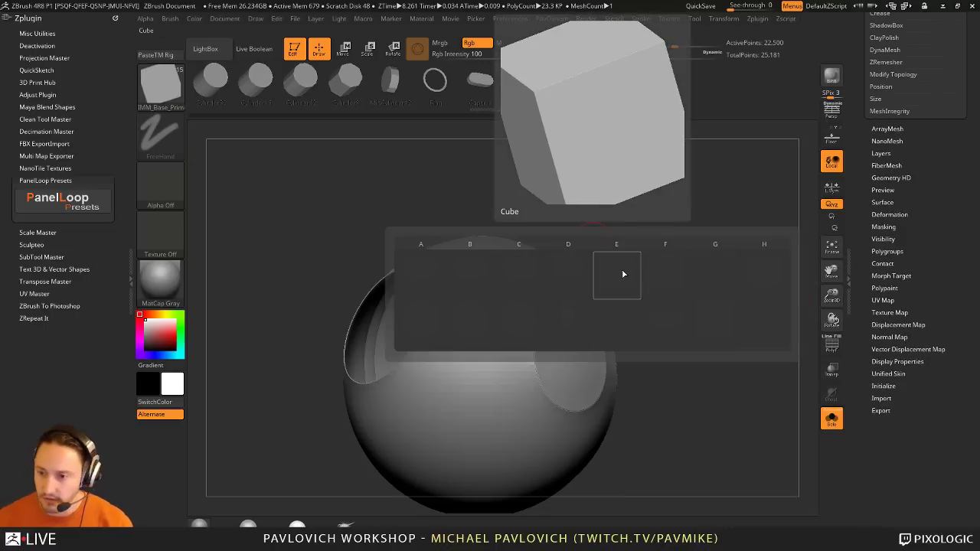
key("w")
mouse_move(396, 80)
left_mouse_down()
mouse_move(495, 82)
mouse_move(462, 77)
mouse_move(390, 93)
left_mouse_up()
Step: Load the IMM Primitives brush and try replacing the mesh with several sphere types, including Insert Sphere and OctaSphere
key("b")
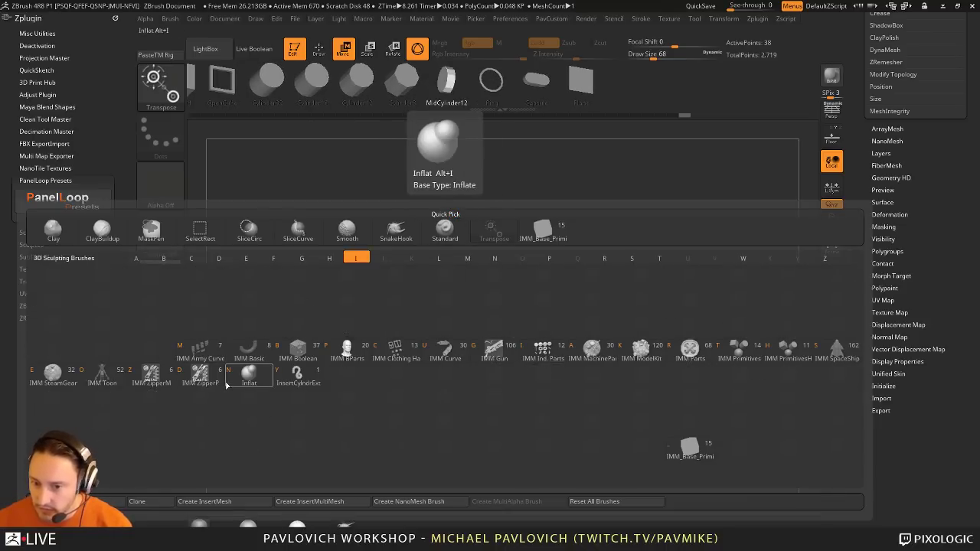
key("t")
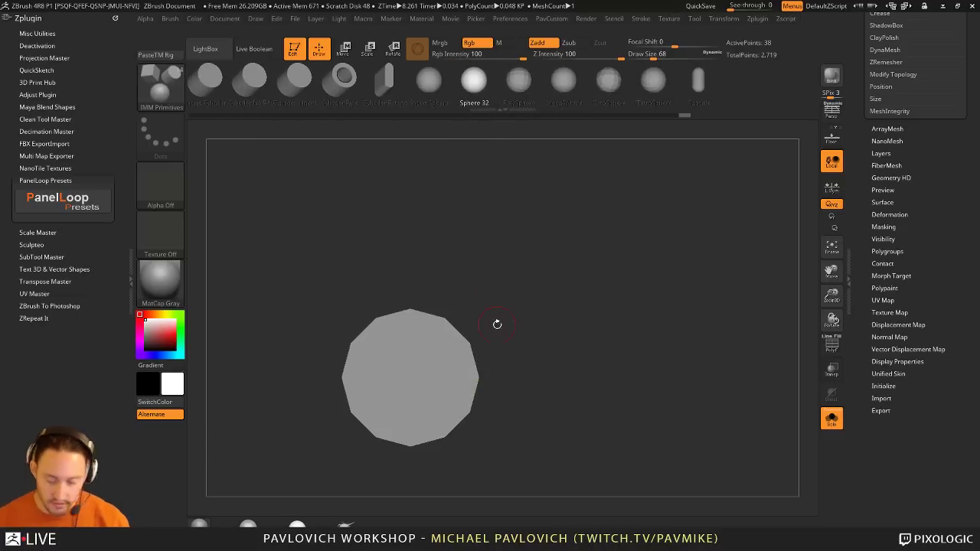
key("w")
left_click(475, 76)
left_click(297, 79)
left_click(652, 80)
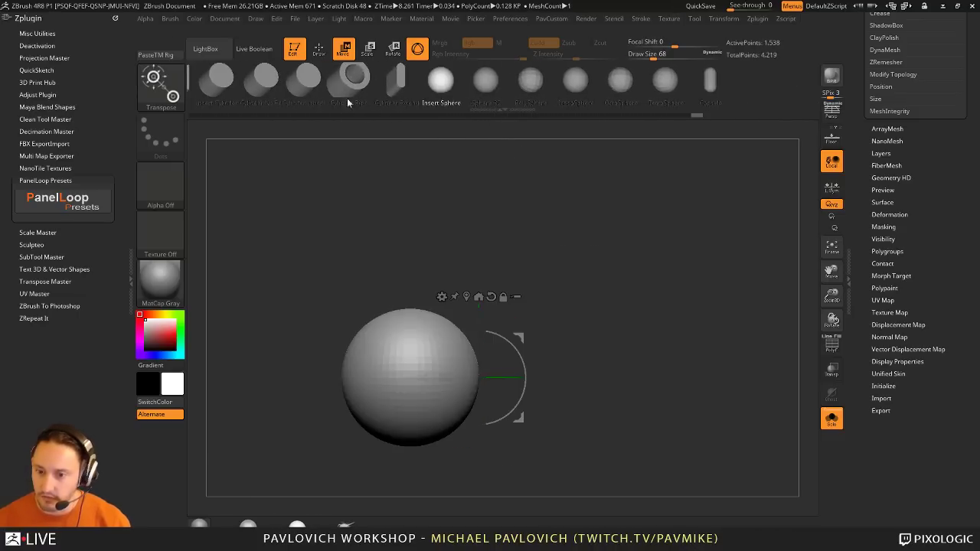
left_click(617, 80)
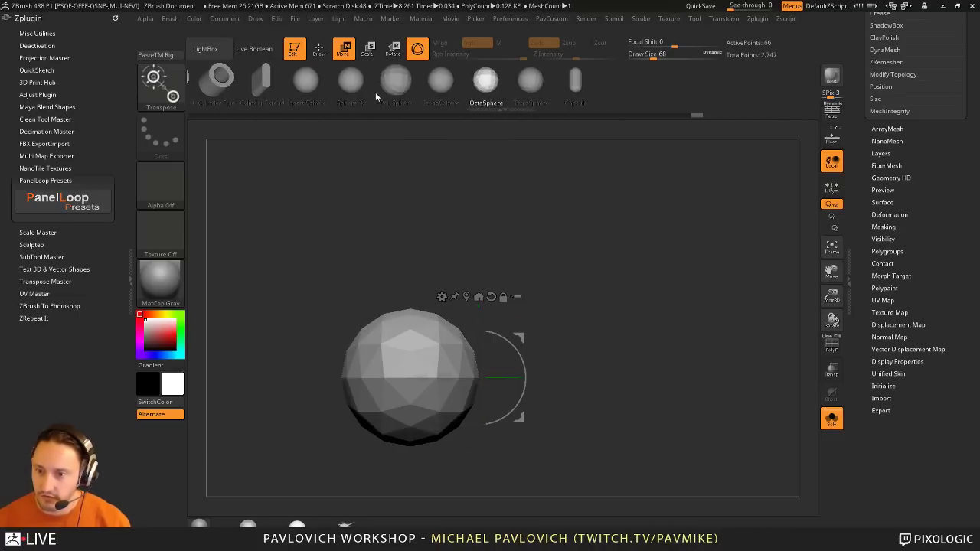
Step: Initialize the mesh as a QCube and show its polyframe from an angled view
left_click(877, 385)
left_click(880, 400)
left_click(831, 346)
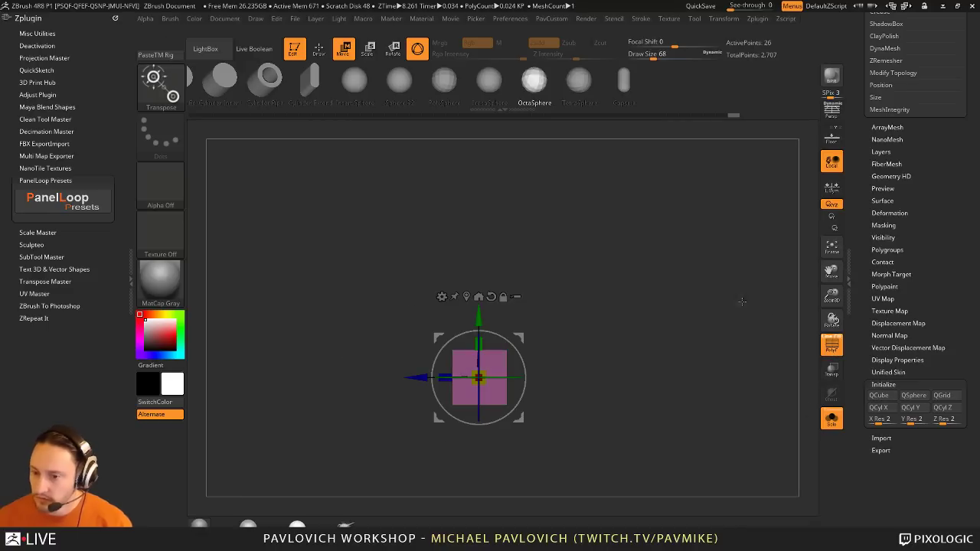
key("q")
mouse_move(740, 302)
left_mouse_down()
mouse_move(694, 315)
mouse_move(723, 358)
mouse_move(457, 369)
left_mouse_up()
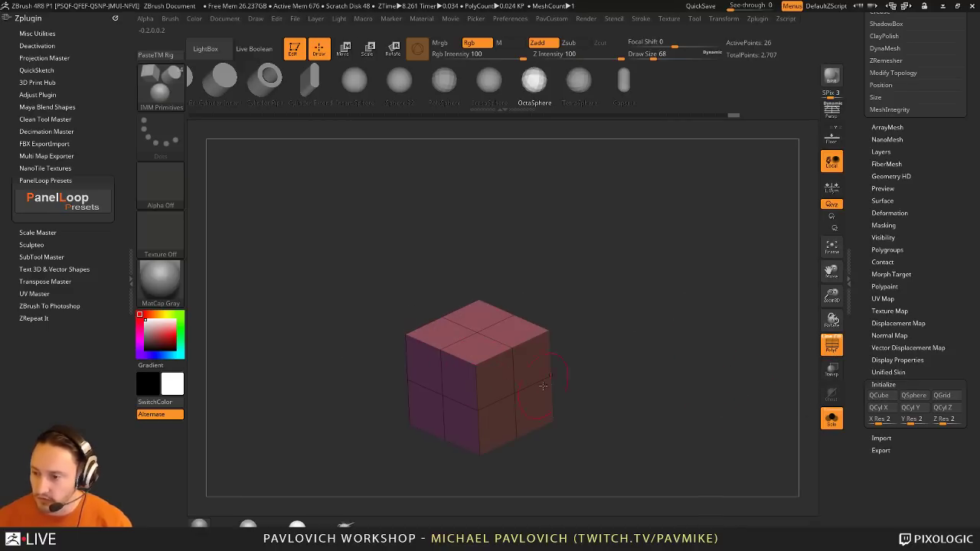
left_click_drag(856, 317, 863, 426)
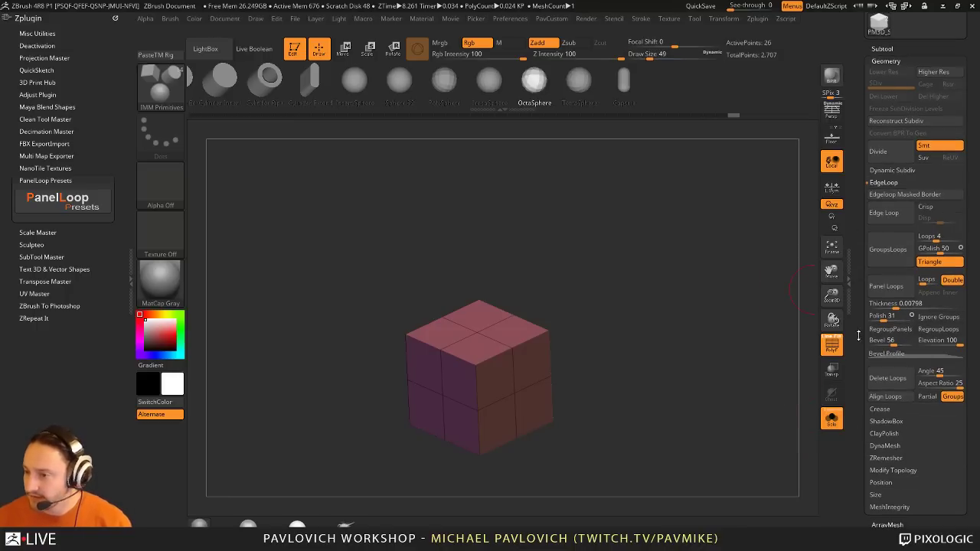
scroll(903, 337, "down", 5)
left_click(889, 277)
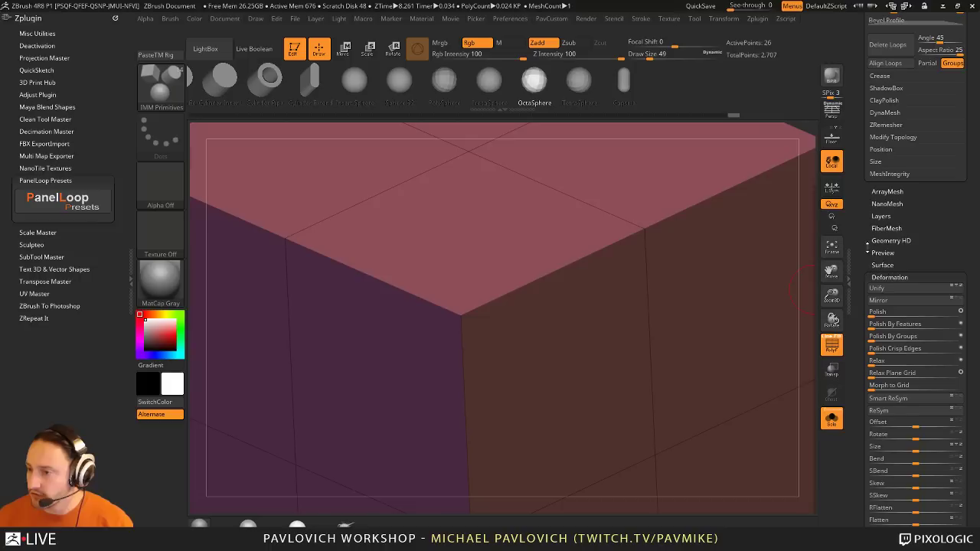
scroll(855, 287, "up", 5)
left_click_drag(812, 172, 669, 145, "alt")
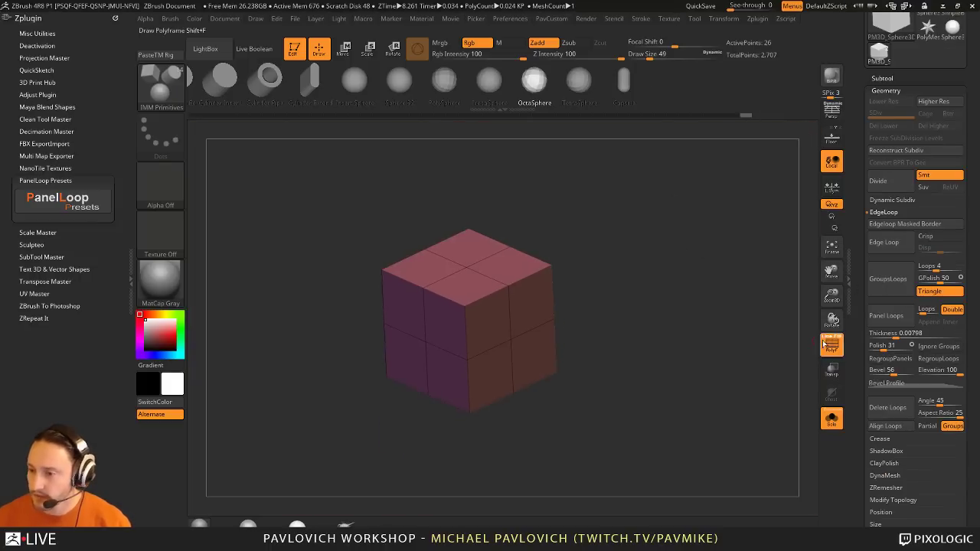
Step: Hide the cube's polyframe and switch to the Standard brush with a draw size of 54
left_click(831, 345)
left_click_drag(758, 303, 761, 304, "alt")
key("b")
key("s")
key("t")
key("s")
left_click(751, 313)
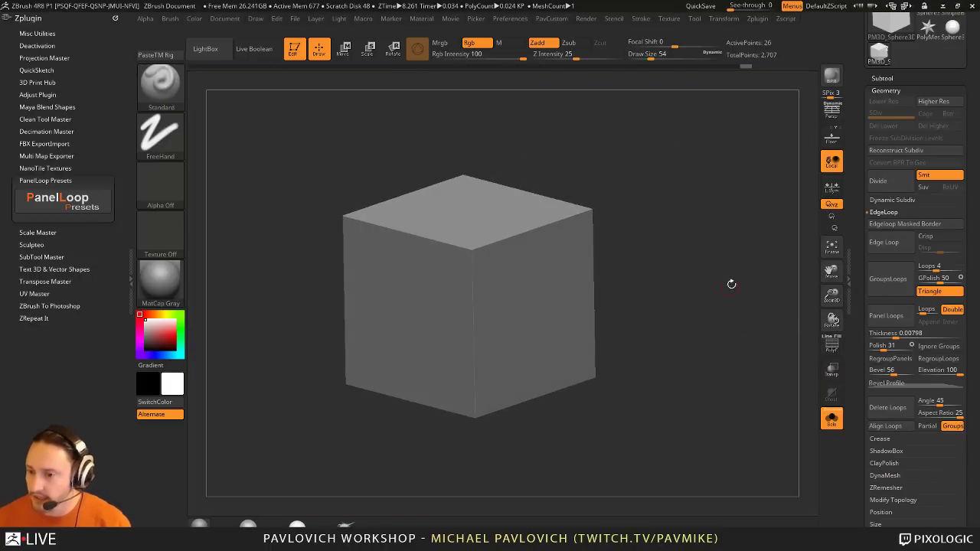
Step: Activate Dynamic Subdiv on the cube, choosing to always accept auto-activation until the next restart
mouse_move(661, 292)
left_mouse_down("alt")
mouse_move(664, 313)
mouse_move(698, 336)
left_mouse_up("alt")
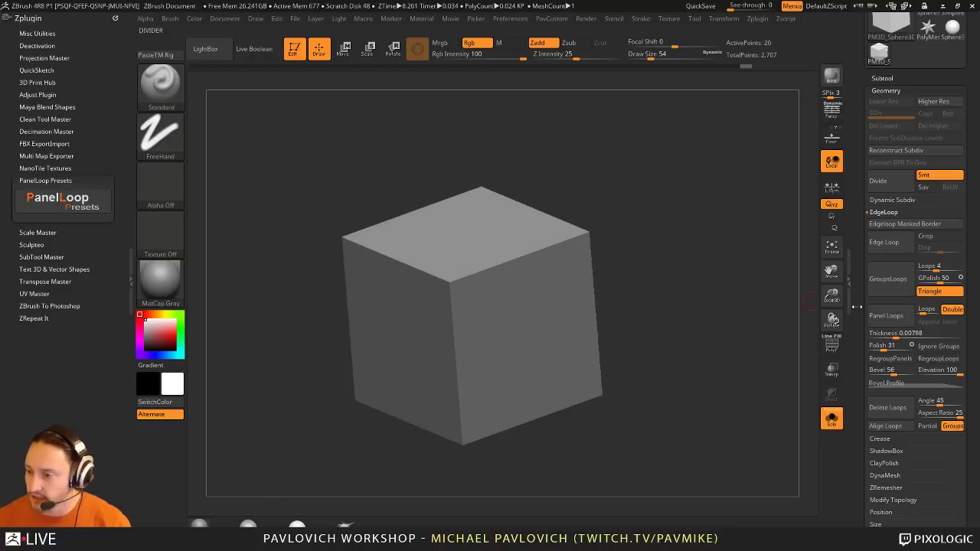
key("d")
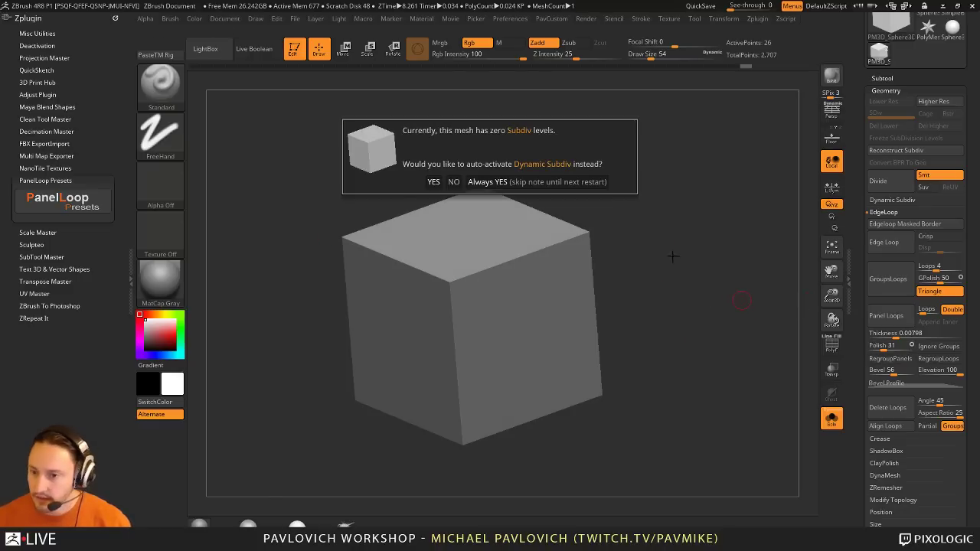
left_click(528, 183)
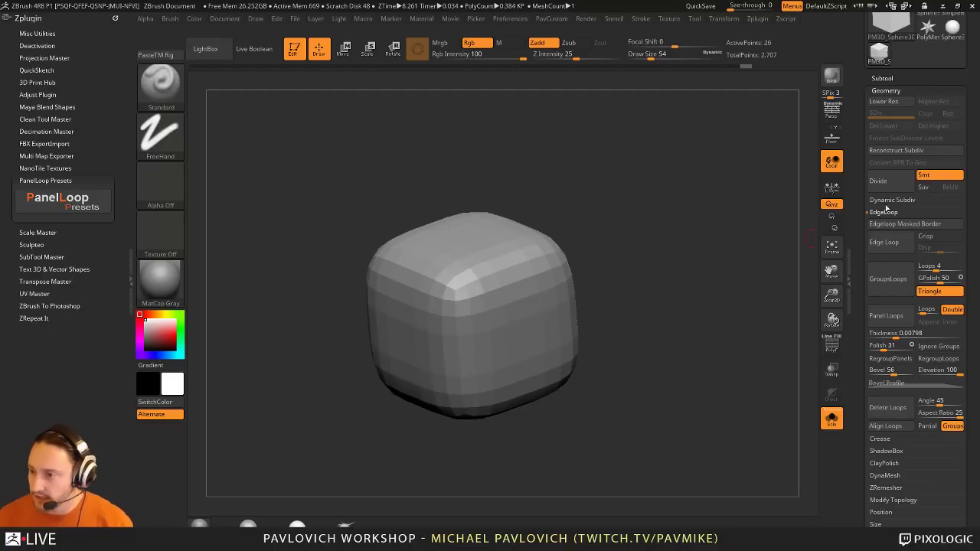
Step: Expand the Dynamic Subdiv settings and switch to the ZModeler brush
left_click(888, 202)
key("b")
key("z")
key("m")
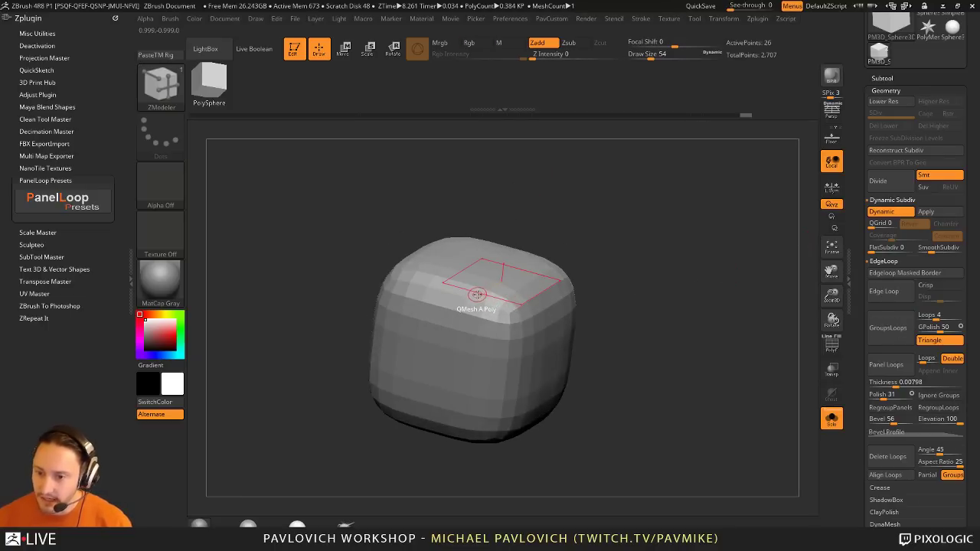
Step: Try inserting single edge loops near the cube's edges with ZModeler, and undo them
right_click_drag(505, 292, 477, 319)
key("space")
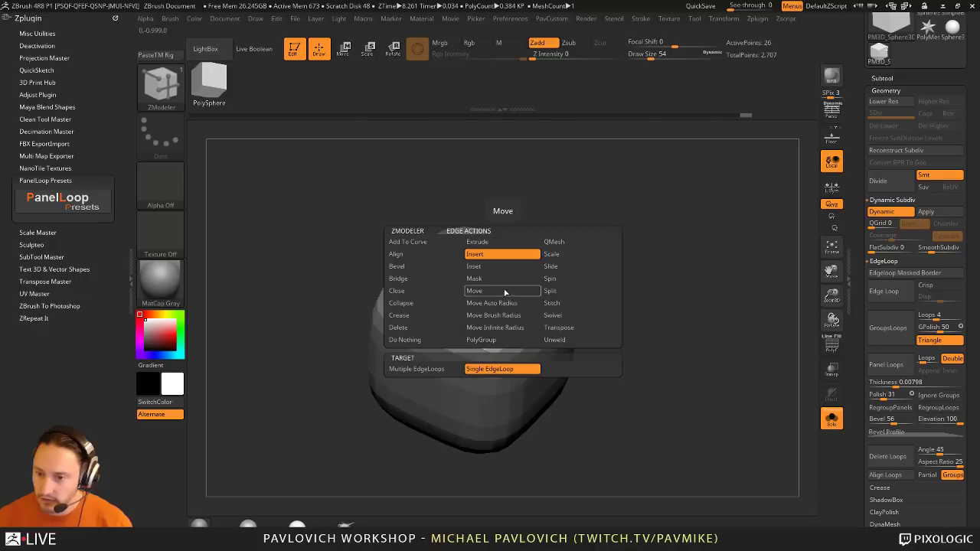
left_click_drag(511, 291, 551, 307)
left_click(506, 344)
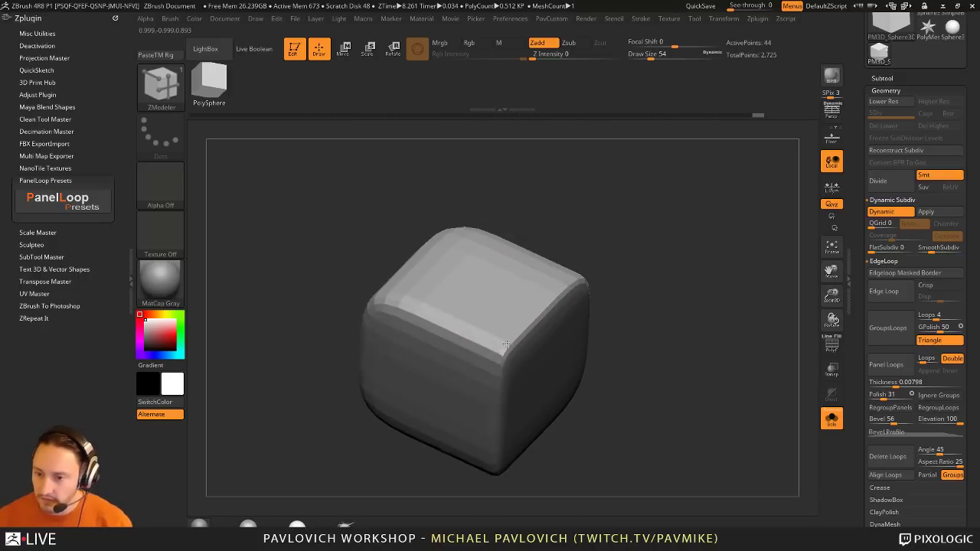
left_click_drag(651, 308, 667, 276)
key("ctrl+z")
key("ctrl+z")
Step: Turn off Dynamic Subdiv on the cube and show its polyframe
key("shift+d")
mouse_move(705, 315)
left_mouse_down()
mouse_move(680, 306)
mouse_move(696, 309)
left_mouse_up()
left_click(832, 347)
left_click_drag(796, 363, 750, 336)
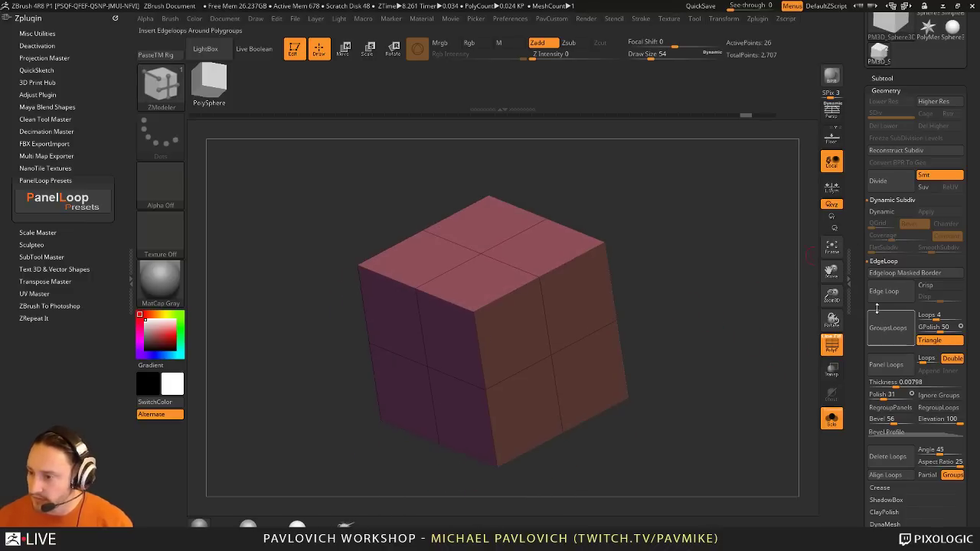
Step: Collapse the EdgeLoop settings and reactivate Dynamic Subdiv on the cube with SmoothSubdiv set to 0
mouse_move(860, 303)
left_mouse_down()
mouse_move(858, 258)
mouse_move(859, 289)
left_mouse_up()
left_click(884, 240, "shift")
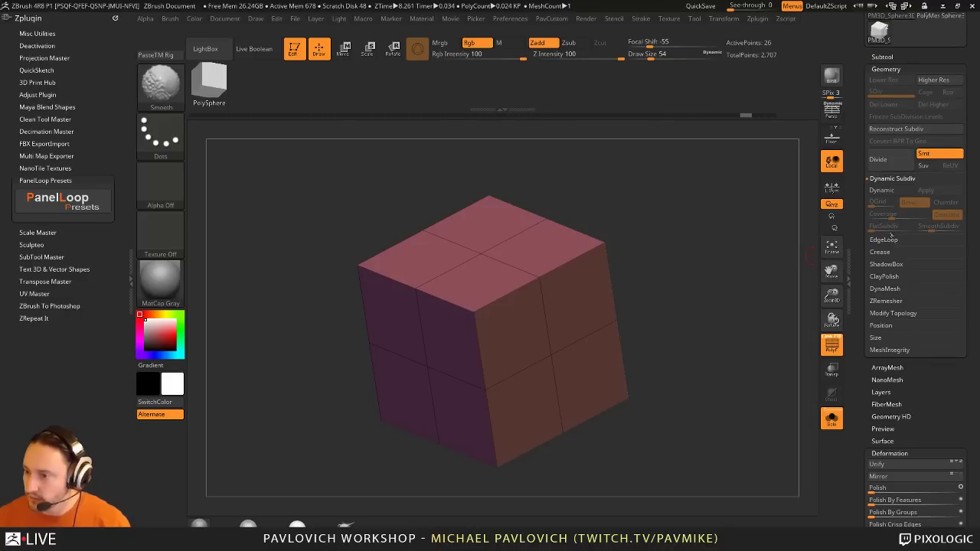
left_click(882, 190)
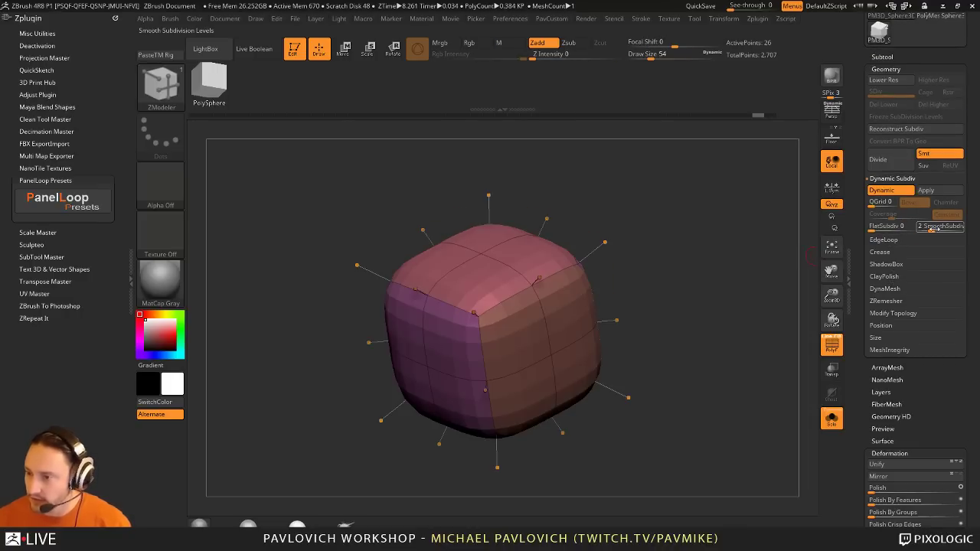
left_click_drag(930, 228, 924, 240)
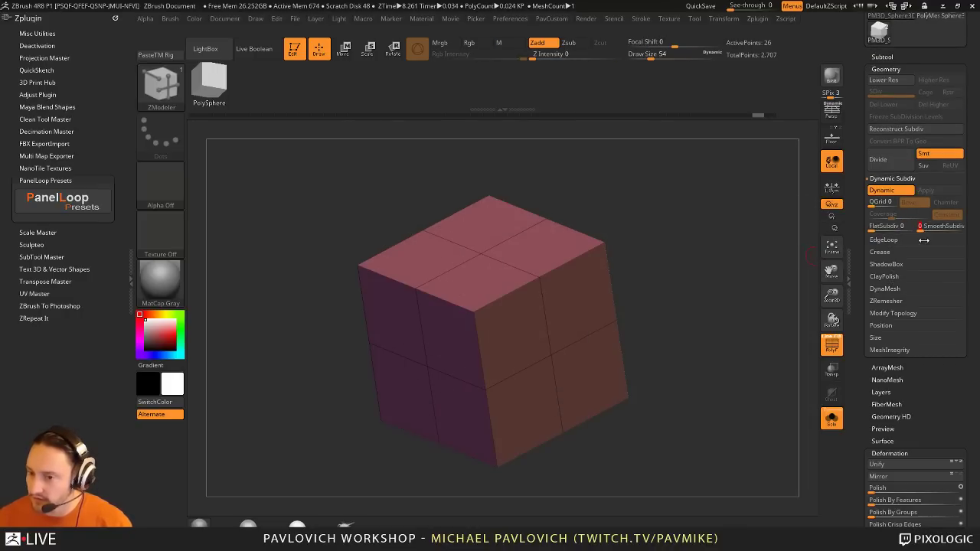
left_click_drag(658, 302, 691, 297)
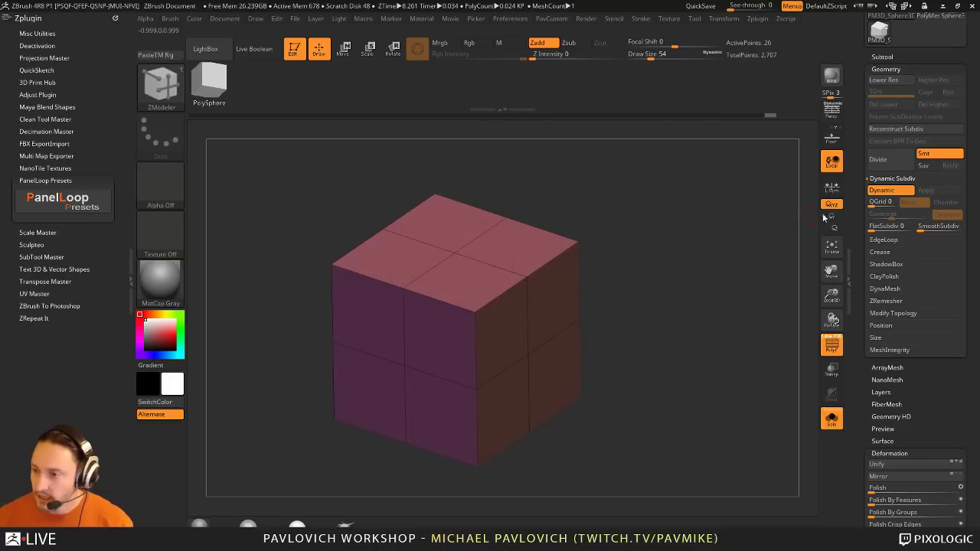
Step: Bevel the cube's edges dynamically with QGrid 1 and Coverage 0.2125, checking it without and with the polyframe
left_click(873, 202)
left_click_drag(789, 260, 762, 274)
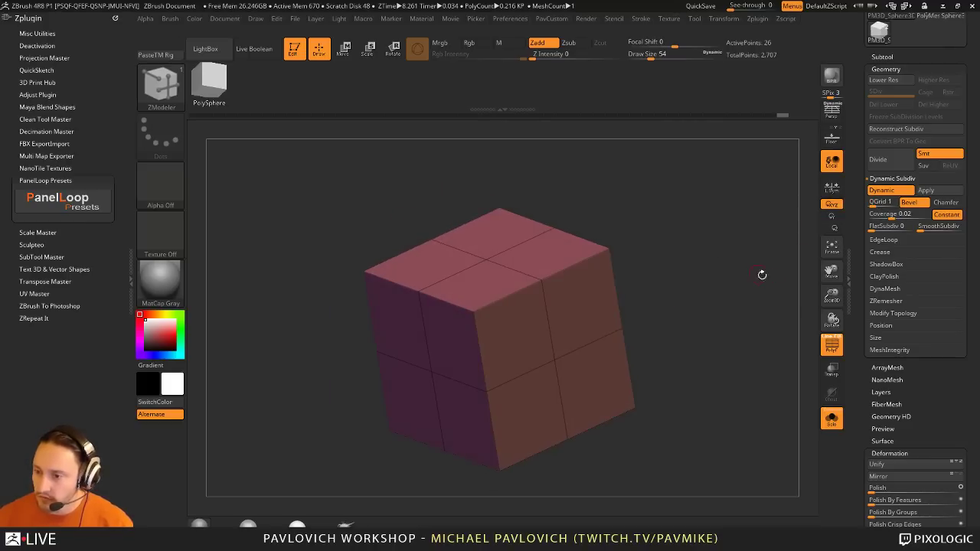
left_click(832, 345)
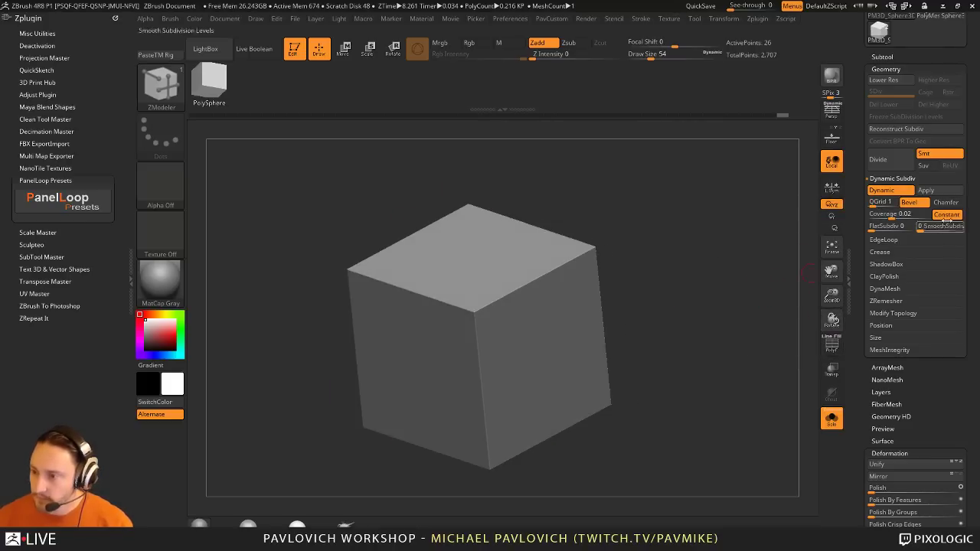
left_click_drag(891, 217, 909, 217)
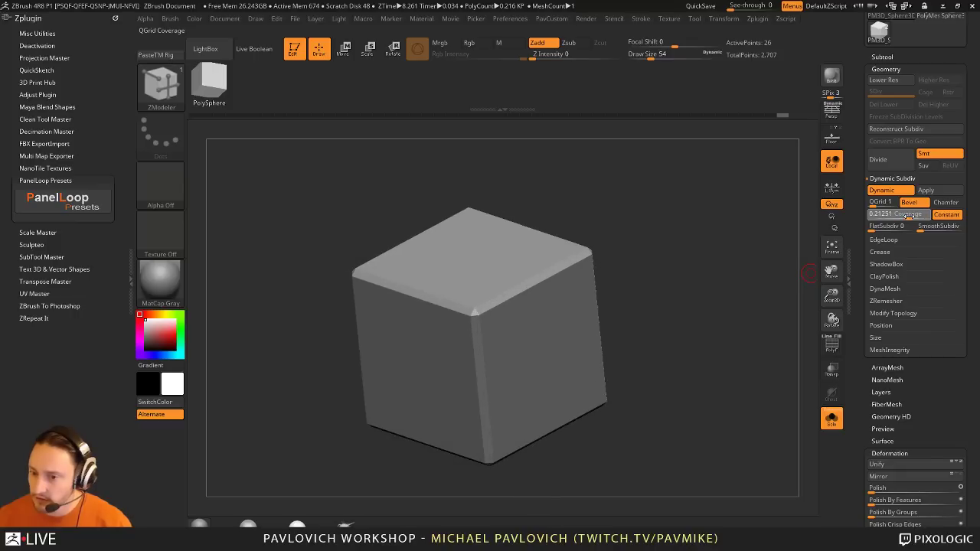
left_click(832, 346)
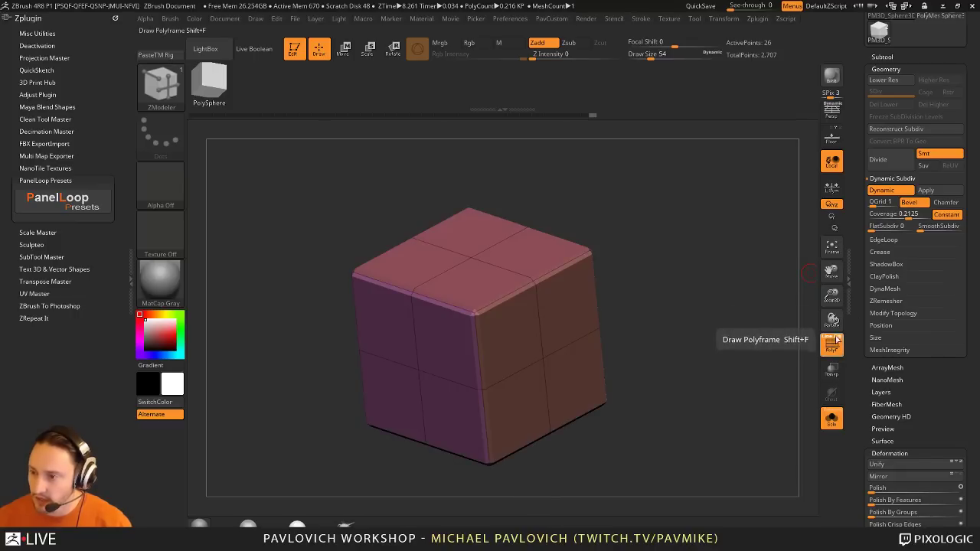
Step: Round the dynamic bevel using SmoothSubdiv 1, Coverage 0.2902 and QGrid 3
left_click_drag(872, 206, 873, 206)
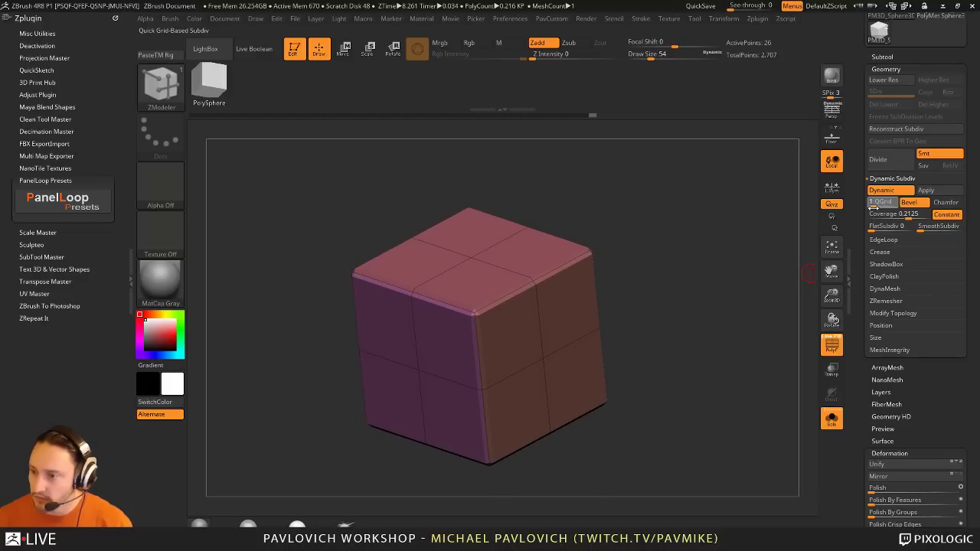
left_click(924, 227)
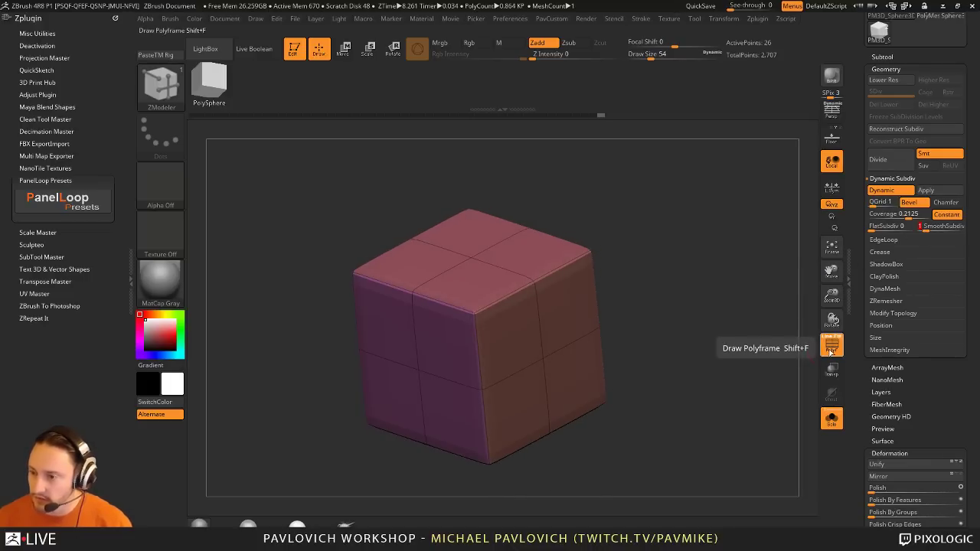
left_click_drag(907, 217, 877, 203)
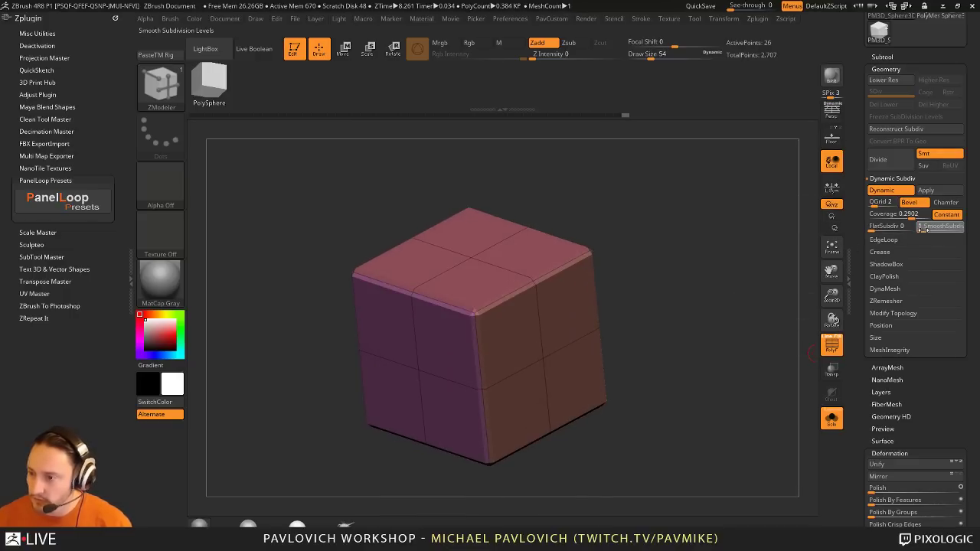
left_click_drag(875, 204, 880, 203)
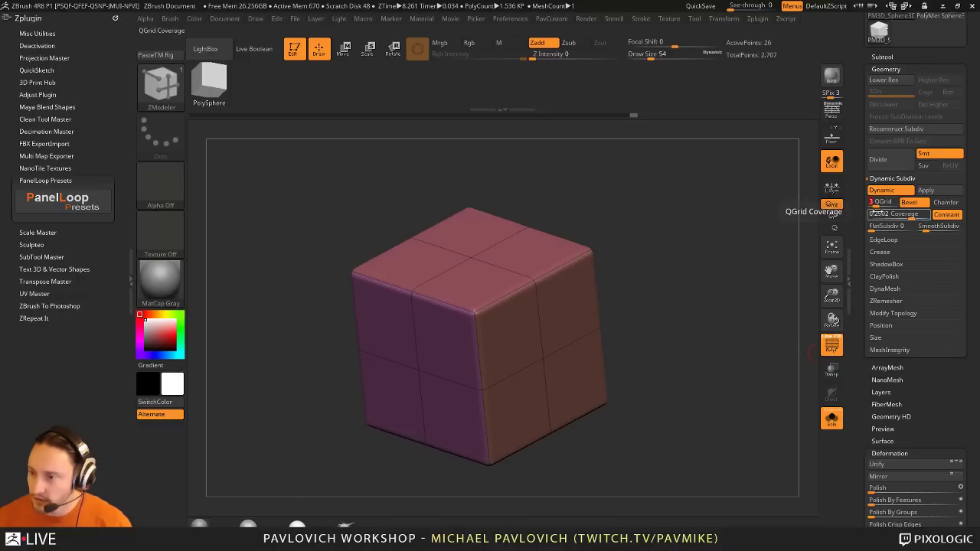
Step: Widen the bevel to a Coverage of 0.3698 with the polyframe hidden, and show the polyframe again
left_click(832, 345)
left_click_drag(735, 327, 710, 282)
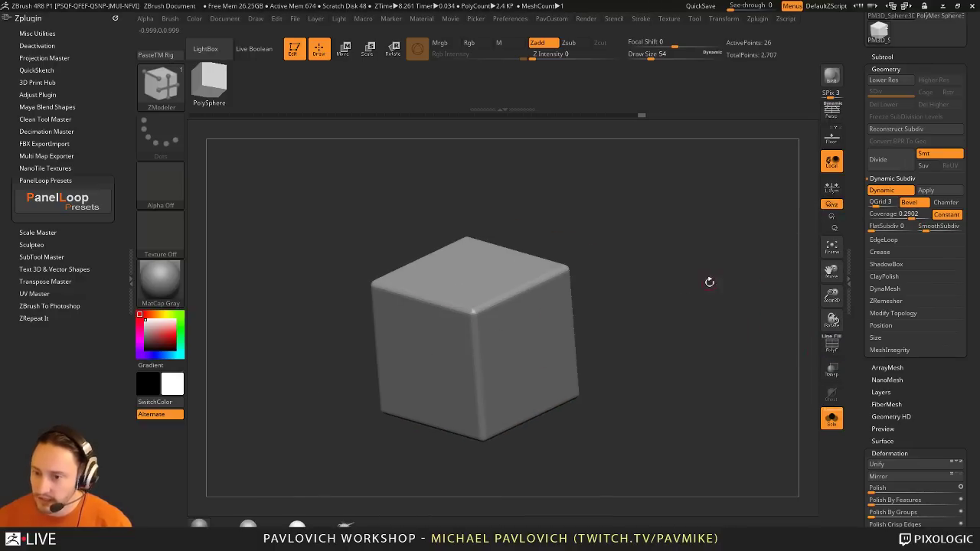
left_click_drag(910, 216, 915, 215)
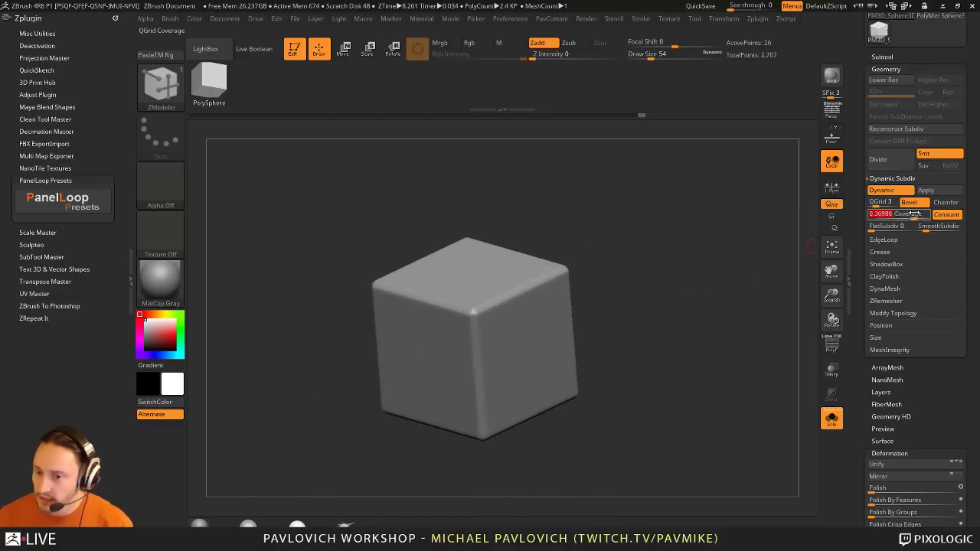
key("shift+f")
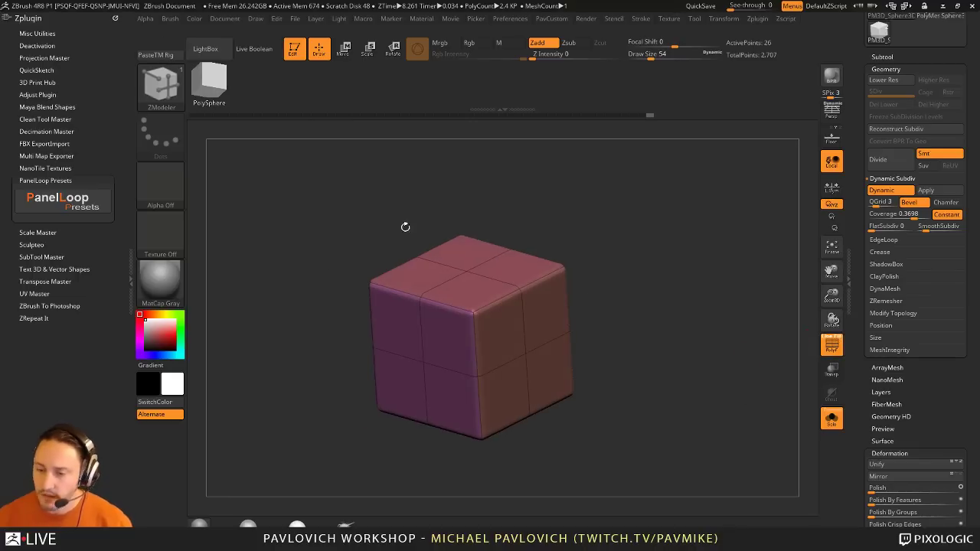
Step: Try slicing vertically through the cube with SliceCurve while Dynamic Subdiv is active, and undo the cut
key("ctrl+shift")
left_click_drag(477, 186, 478, 304, "ctrl+shift")
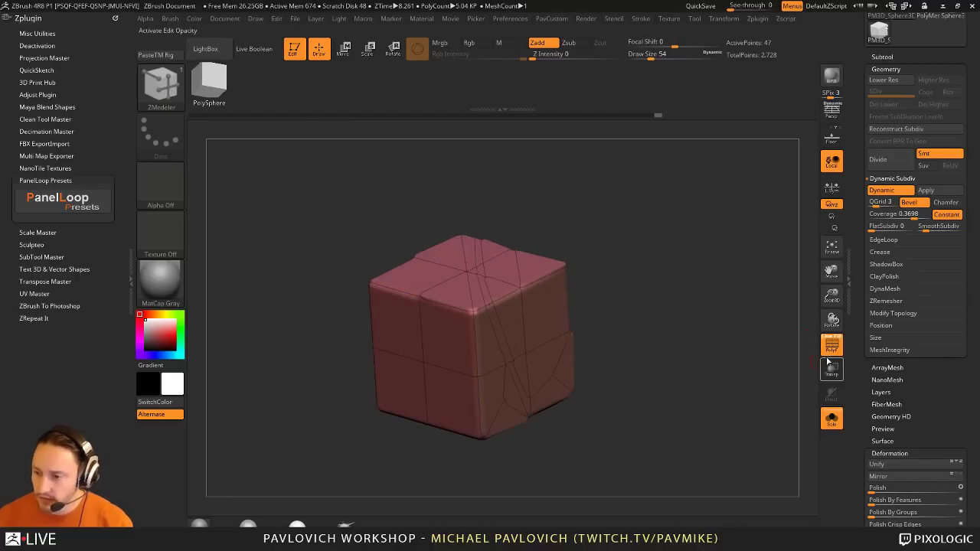
left_click_drag(807, 215, 643, 274)
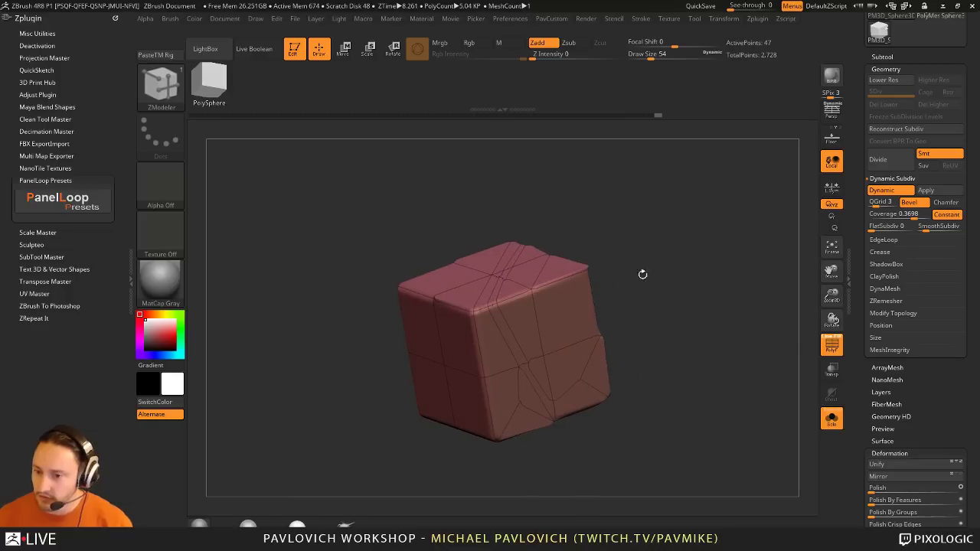
left_click(832, 346)
key("ctrl+z")
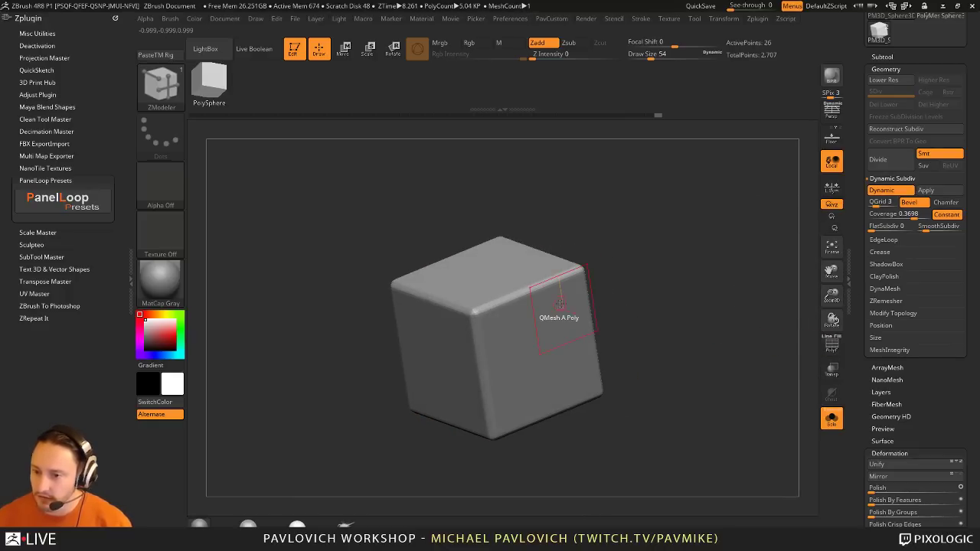
Step: Turn off BRadius for the SliceCurve brush and display the cube's polyframe
key("ctrl+shift+space")
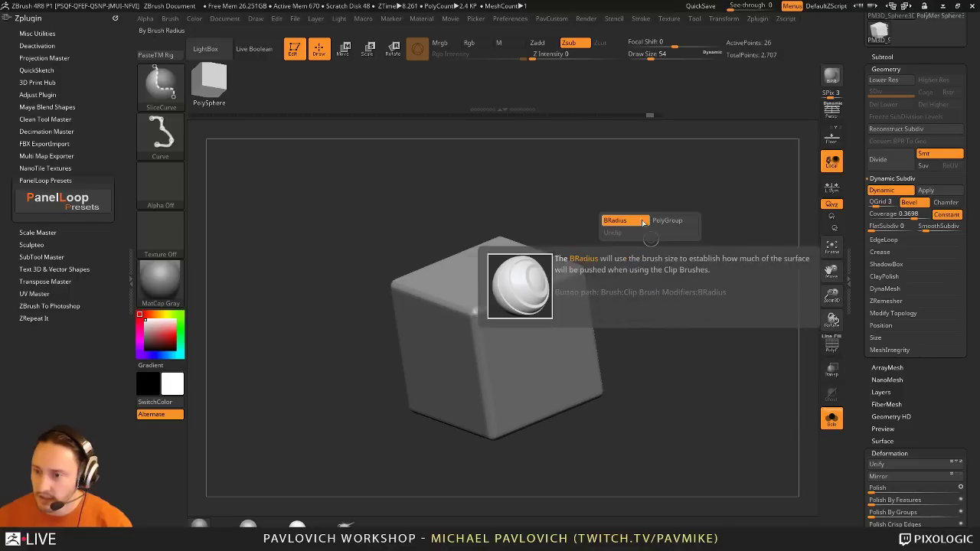
left_click(637, 223, "ctrl+shift")
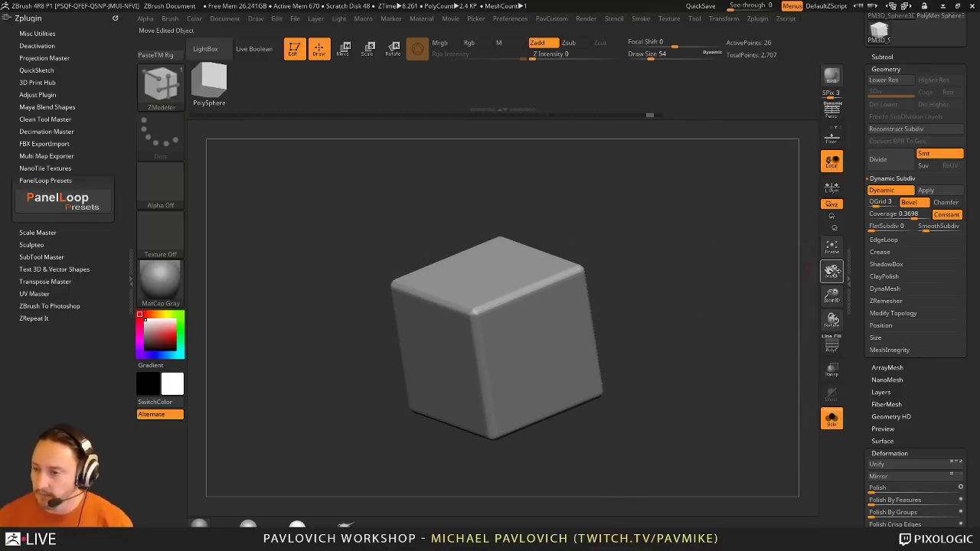
left_click(833, 346)
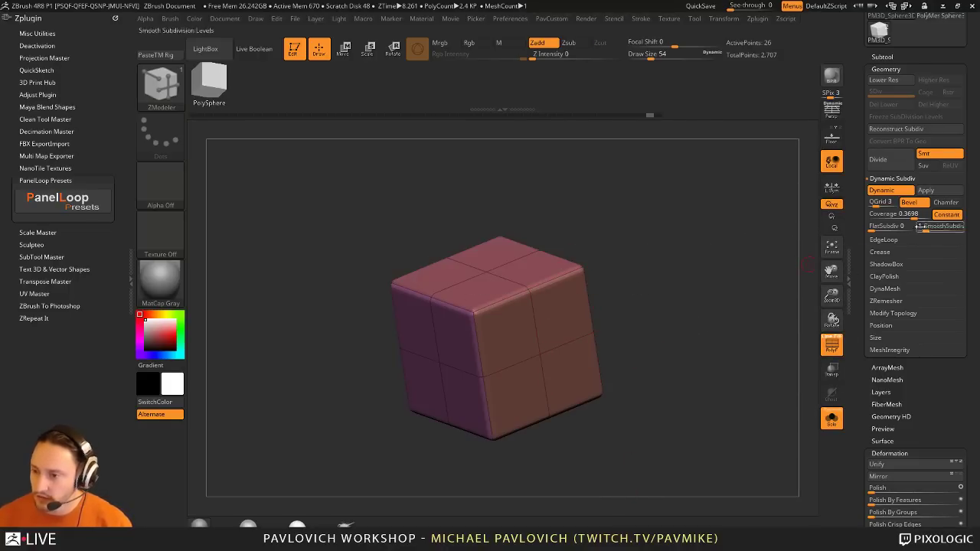
Step: Apply the Dynamic Subdiv result to the cube and compare subdivision levels 1 and 2
left_click(942, 191)
left_click_drag(854, 291, 857, 351)
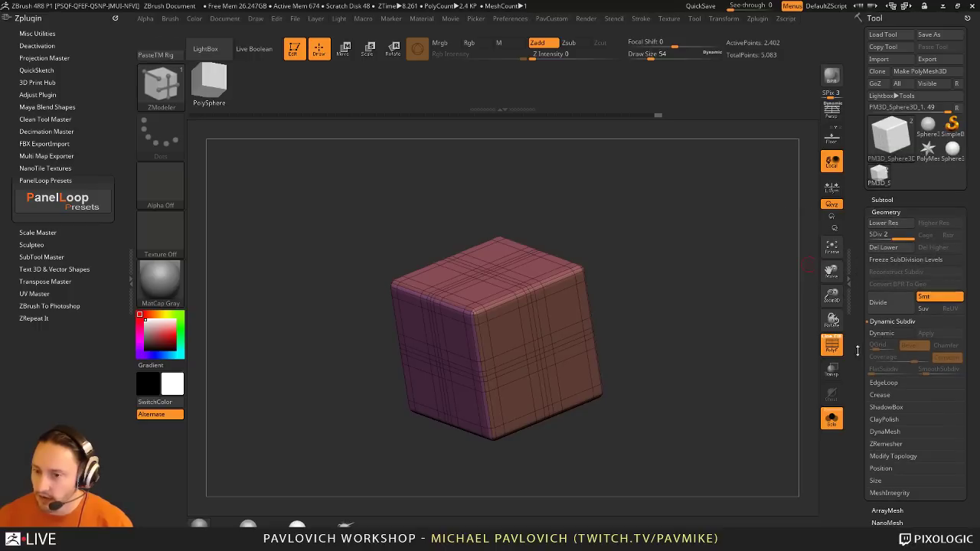
left_click_drag(741, 261, 805, 281)
left_click(878, 237)
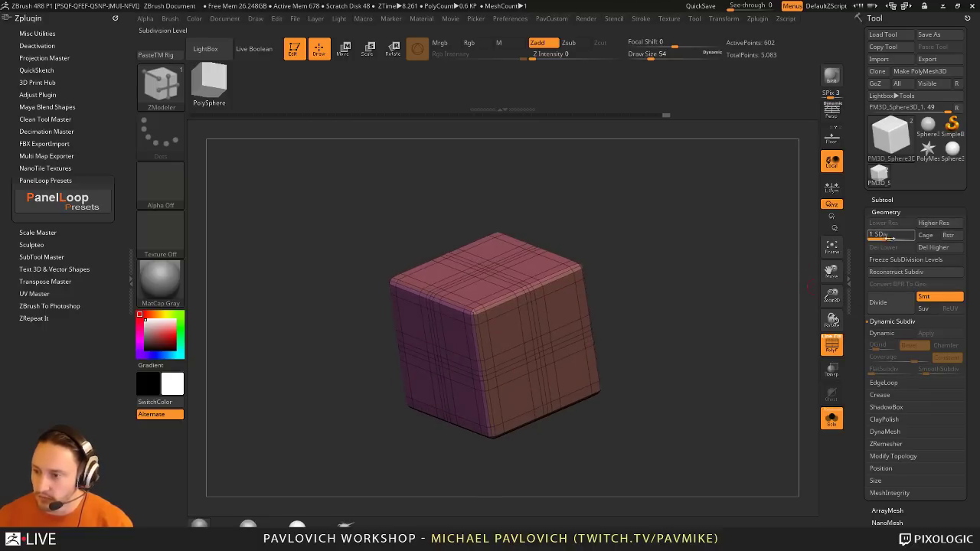
left_click(905, 236)
left_click_drag(740, 309, 756, 330)
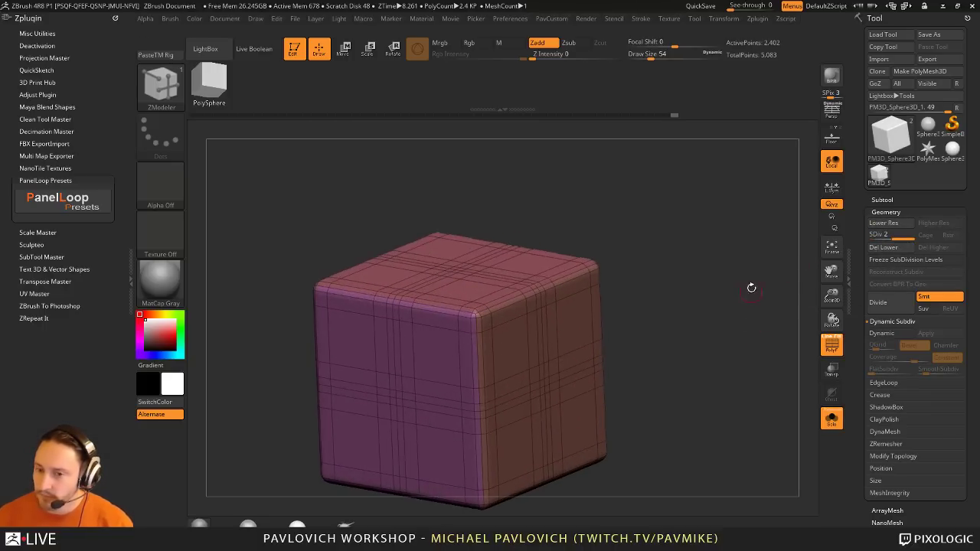
Step: Try a vertical slice through the subdivided cube, and delete its lower subdivision level
left_click_drag(787, 226, 696, 243, "alt")
mouse_move(556, 194)
left_mouse_down("ctrl+shift")
mouse_move(538, 300)
mouse_move(559, 452)
left_mouse_up("ctrl+shift")
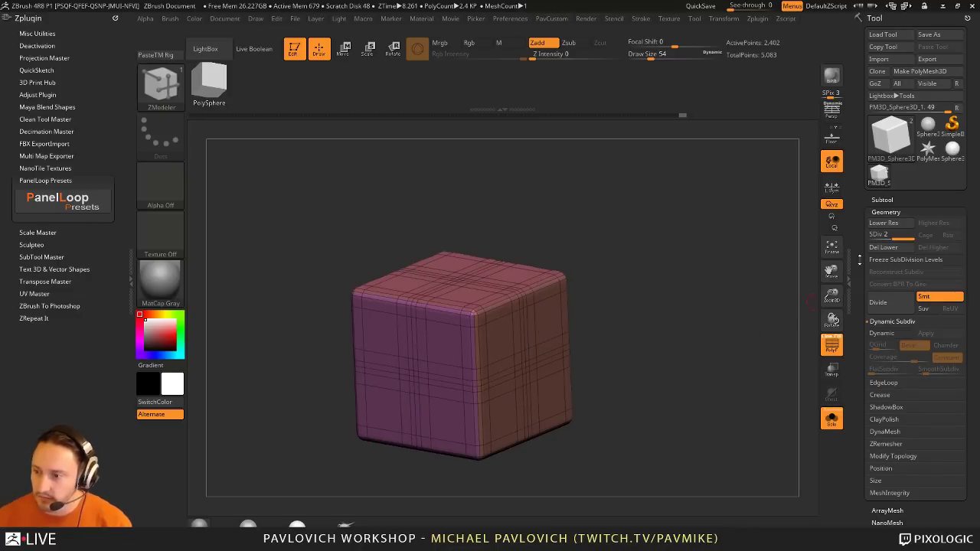
left_click(881, 248)
Step: Slice a curved cut across the cube from the front view and display the split polygroups
mouse_move(755, 313)
left_mouse_down()
mouse_move(724, 247)
mouse_move(810, 324)
mouse_move(751, 281)
mouse_move(792, 271)
mouse_move(756, 339)
mouse_move(741, 313)
left_mouse_up()
key("shift+f")
left_click_drag(741, 312, 739, 312)
key("ctrl+shift")
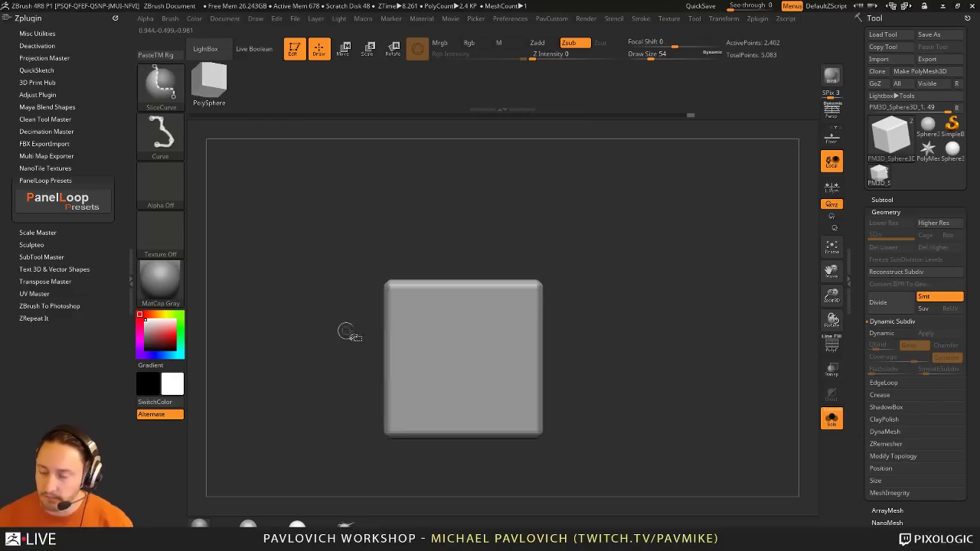
mouse_move(256, 346)
left_mouse_down("ctrl+shift")
mouse_move(464, 329)
mouse_move(467, 349)
mouse_move(642, 465)
left_mouse_up("ctrl+shift")
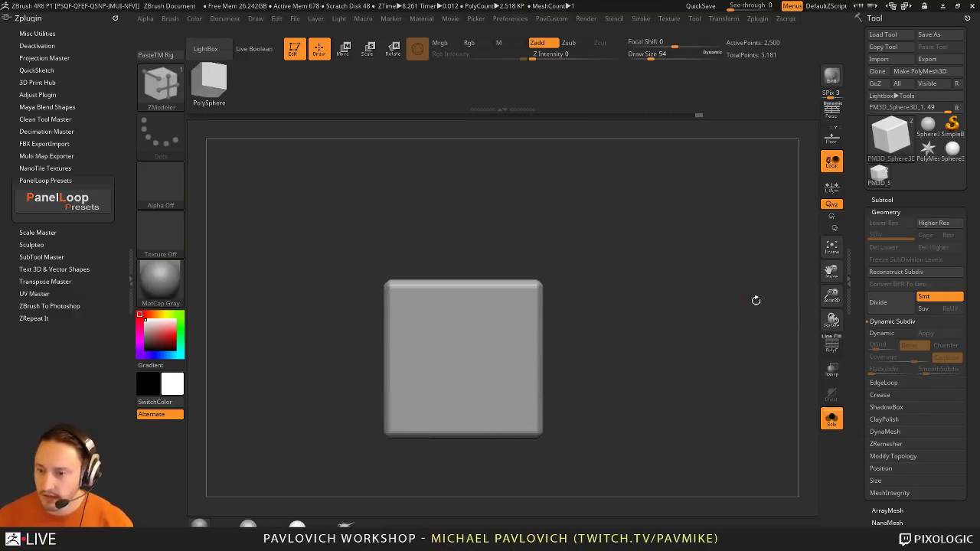
left_click(833, 345)
left_click_drag(789, 330, 700, 332)
left_click_drag(706, 284, 720, 266)
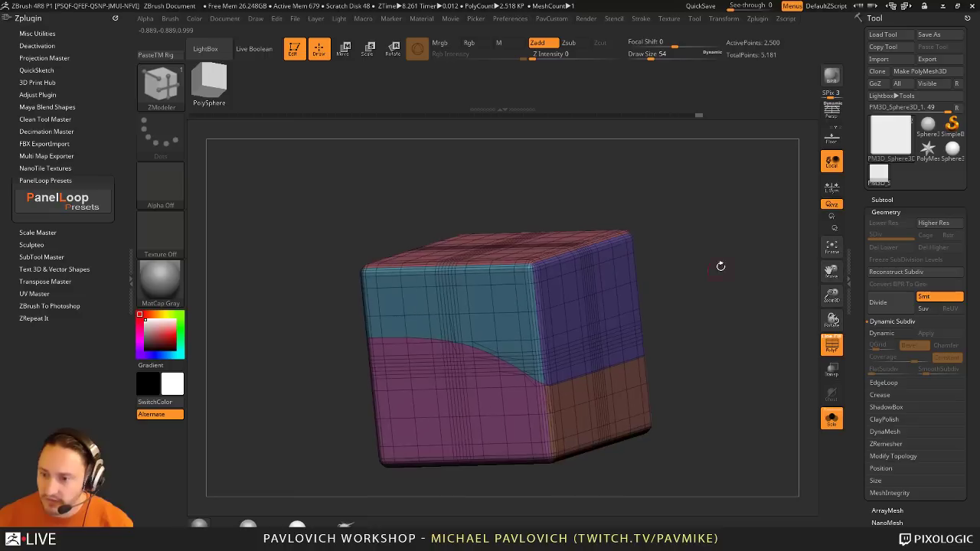
Step: Collapse the Deformation settings and expand the EdgeLoop settings within Geometry
left_click(886, 211)
left_click(888, 308)
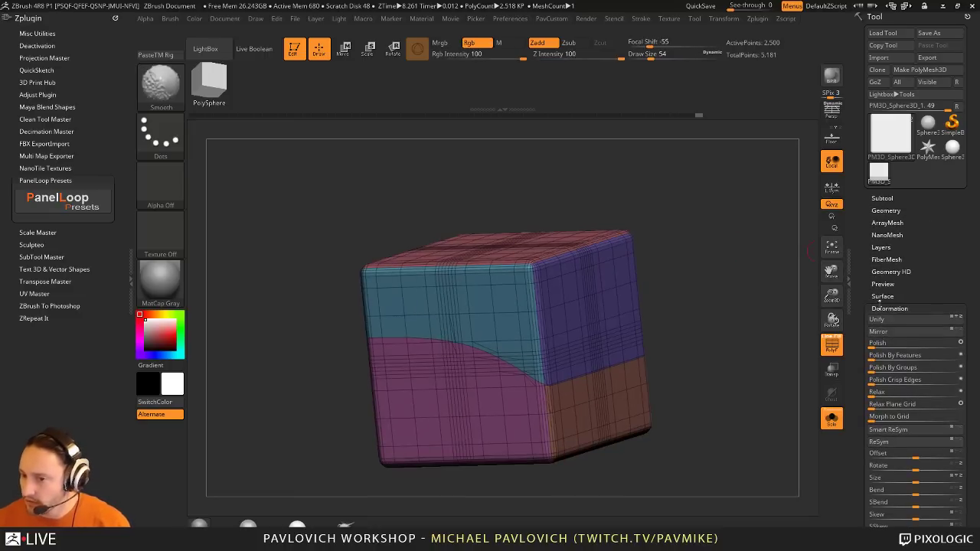
left_click(889, 308)
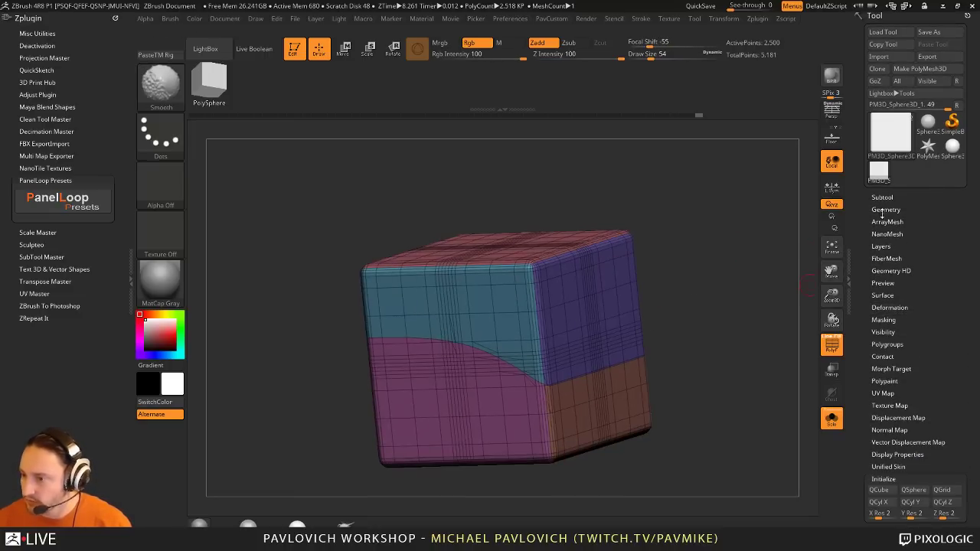
left_click(886, 210)
left_click(884, 287)
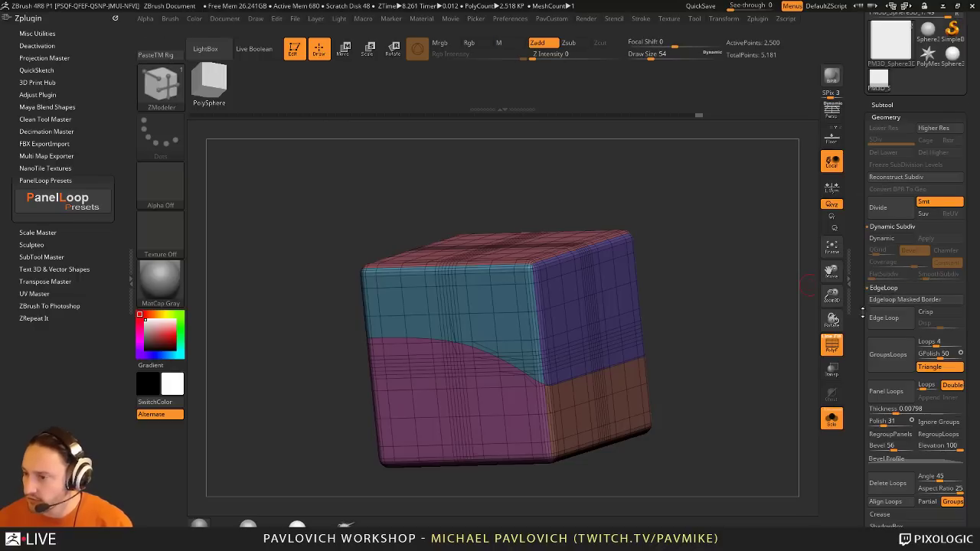
Step: Try Panel Loops on the sliced cube's polygroups with the current settings, inspect the panels, and undo the result
left_click(886, 285)
left_click_drag(750, 327, 715, 324, "alt")
left_click_drag(713, 244, 711, 209)
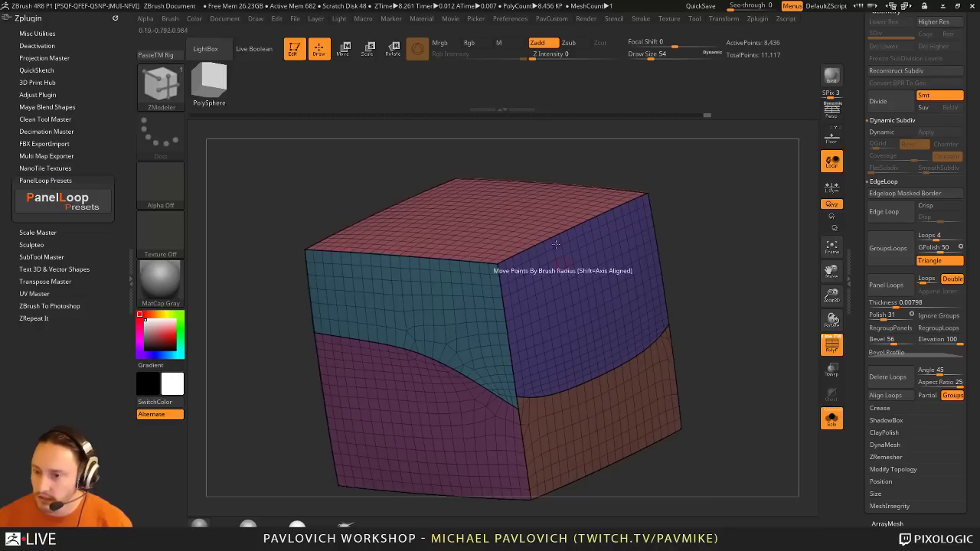
left_click_drag(765, 306, 761, 306)
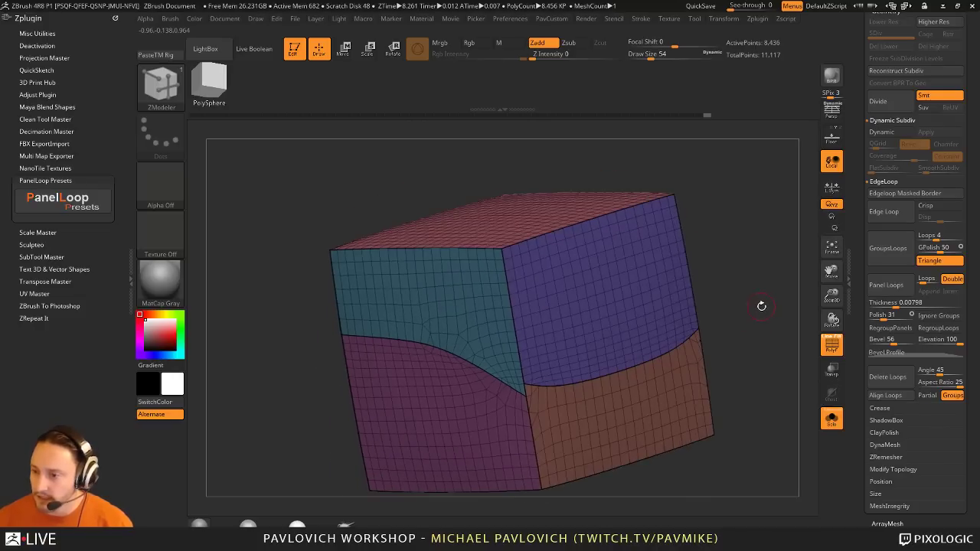
key("ctrl+z")
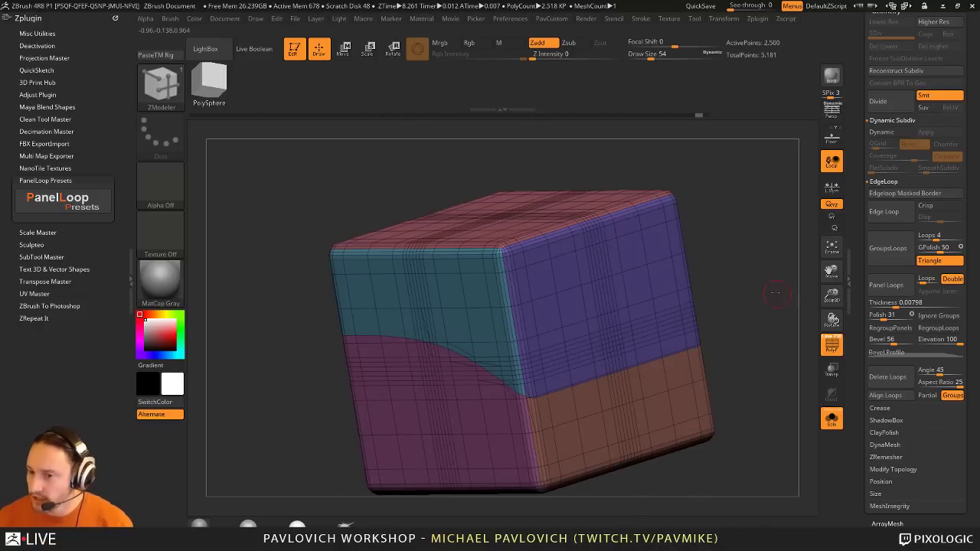
Step: Undo back to the unsliced cube, regroup it as one polygroup, and slice a descending curved cut across its front
left_click_drag(775, 292, 629, 284)
key("ctrl+z")
key("ctrl+w")
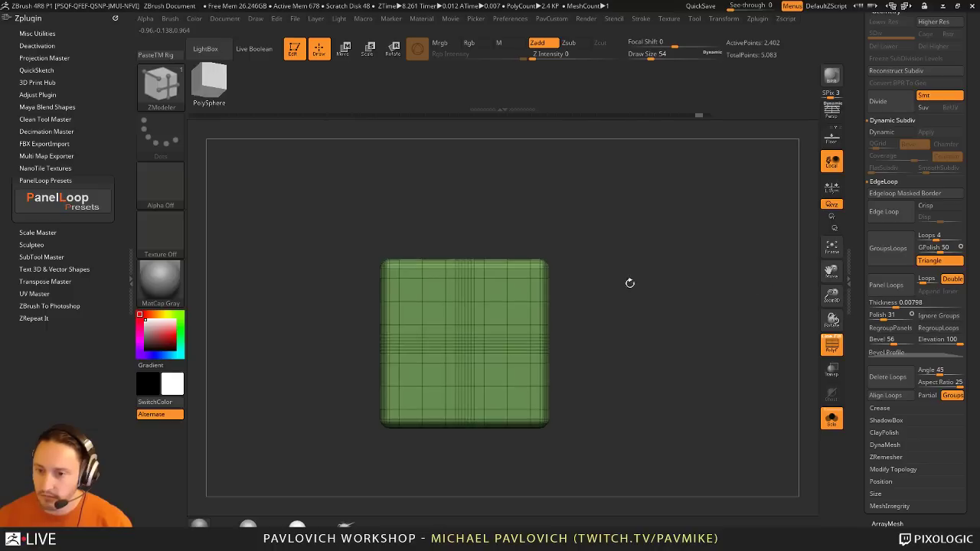
mouse_move(288, 324)
left_mouse_down("ctrl+shift")
mouse_move(393, 327)
mouse_move(667, 449)
left_mouse_up("ctrl+shift")
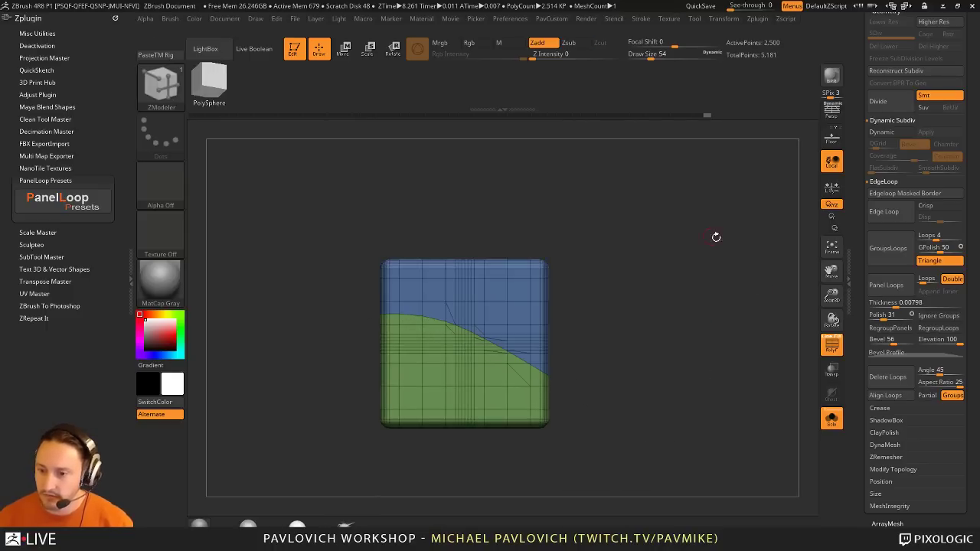
left_click_drag(716, 236, 774, 336)
key("shift+f")
left_click(831, 347)
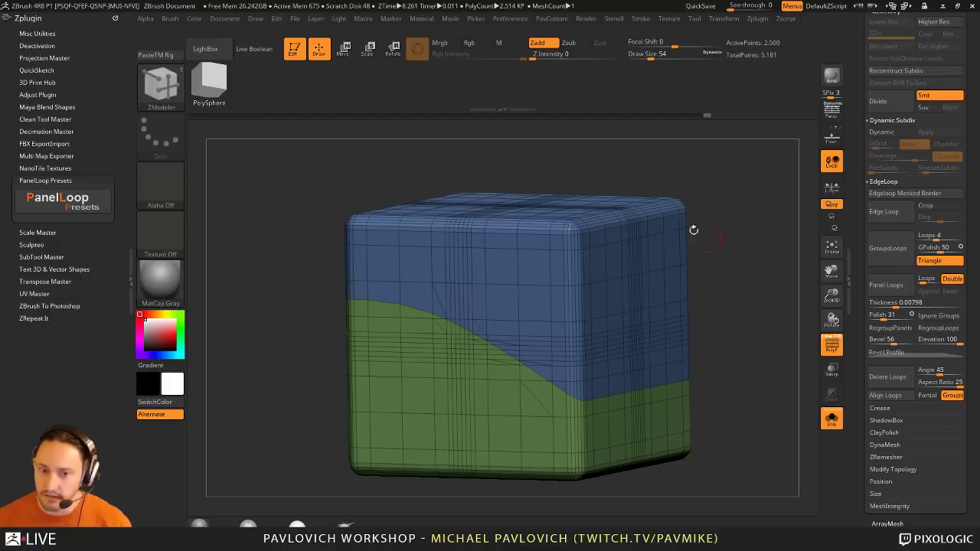
Step: Apply and accept the third Simple preset from PanelLoop Presets on the cube, and view it without the polyframe
left_click(82, 199)
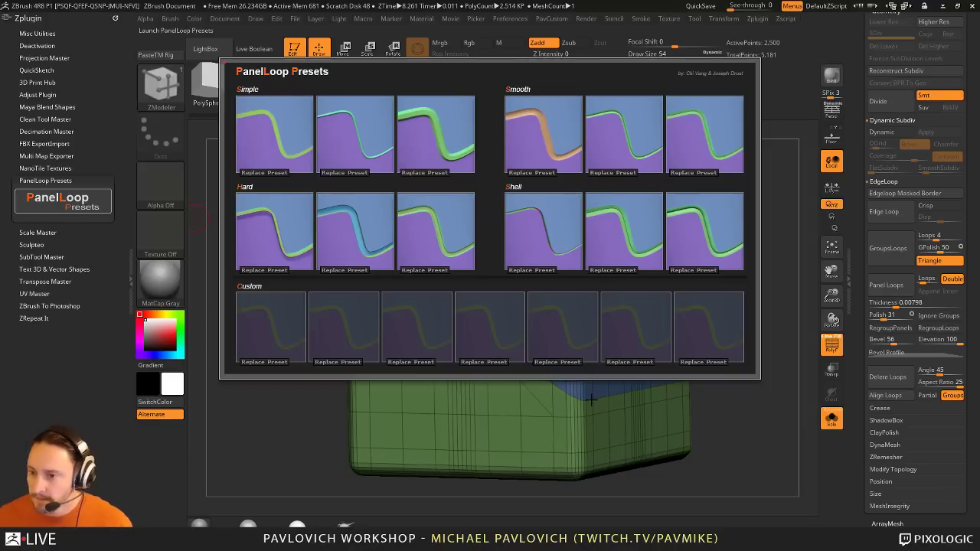
left_click(440, 131)
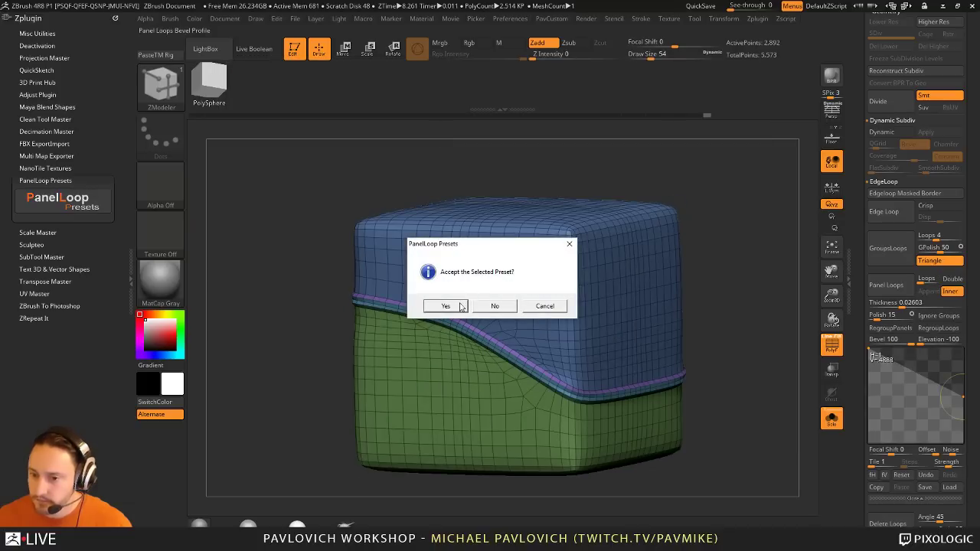
left_click(461, 306)
left_click_drag(507, 372, 795, 336)
left_click(834, 348)
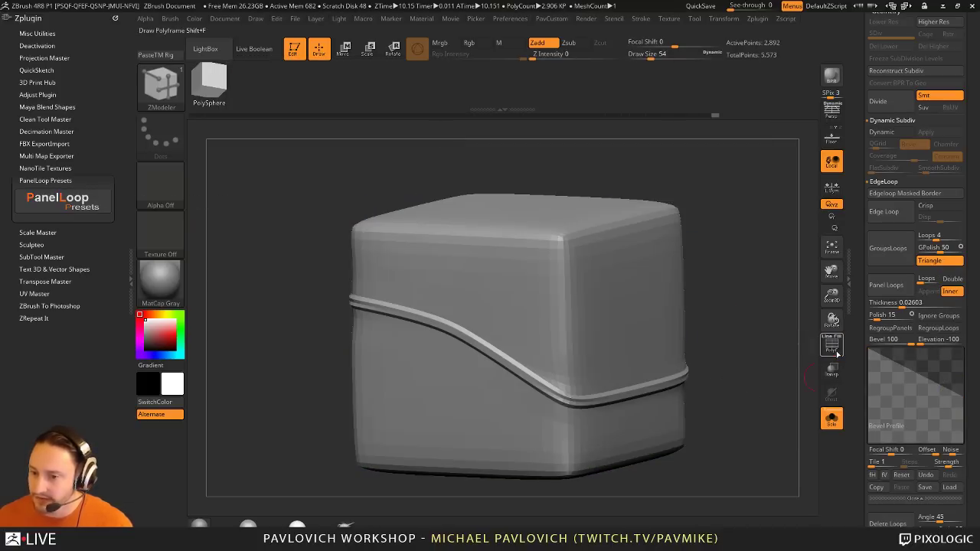
key("ctrl")
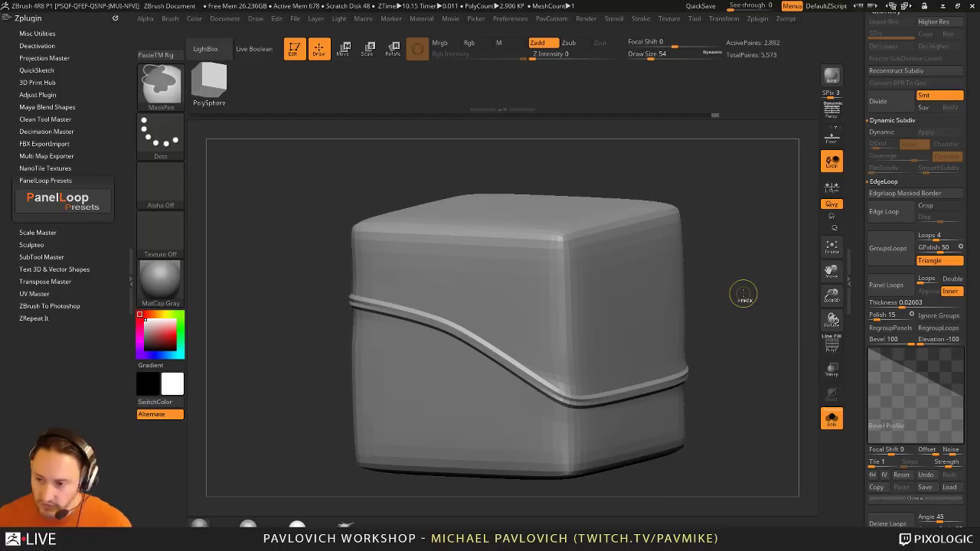
Step: Undo the preset's panel loops, switch the Polish mode, and rerun Panel Loops on the cube
key("ctrl+z")
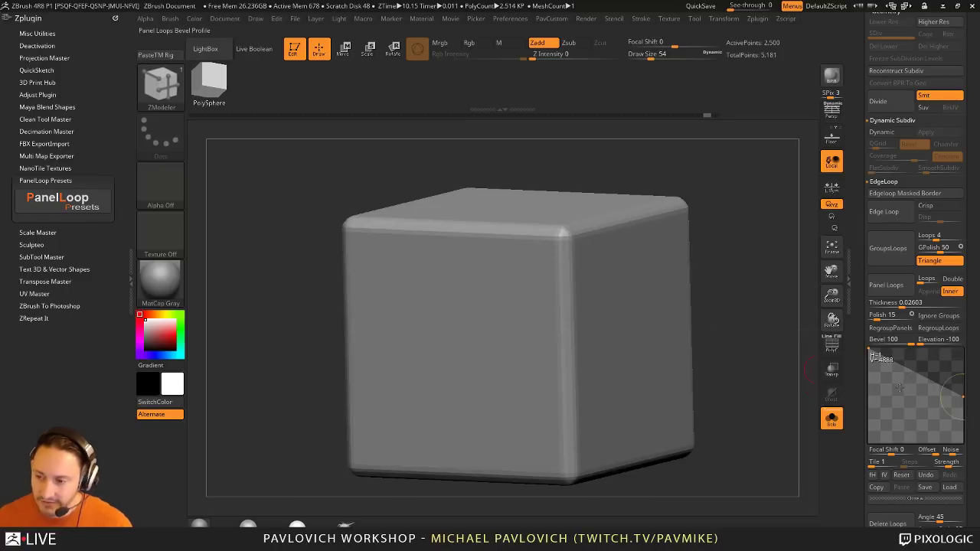
left_click(874, 316)
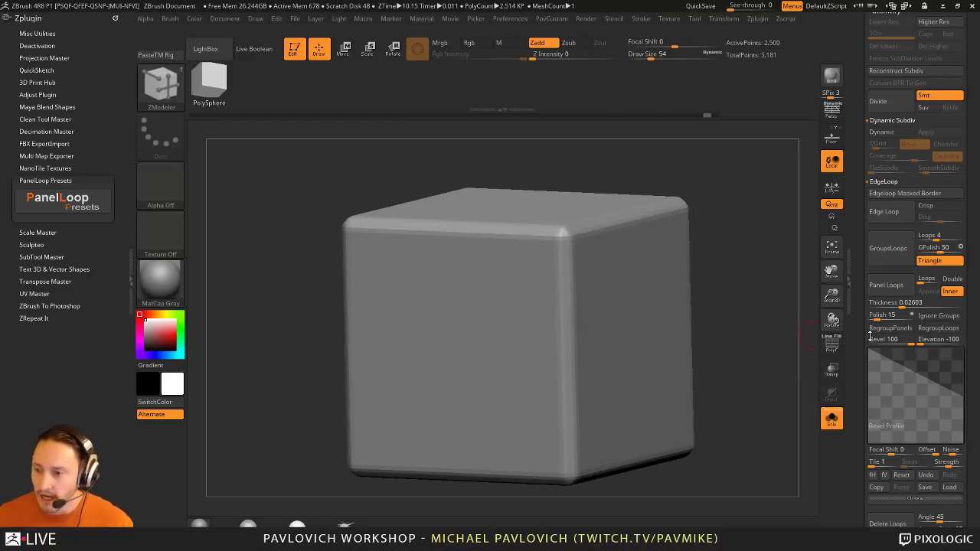
left_click(888, 285)
mouse_move(723, 242)
left_mouse_down()
mouse_move(746, 248)
mouse_move(721, 244)
left_mouse_up()
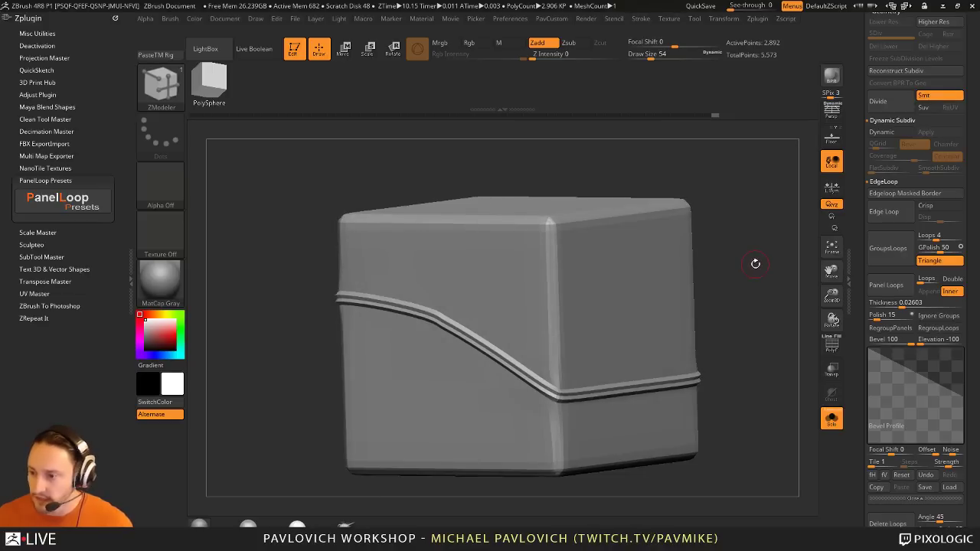
Step: Undo the loops, set the Panel Loops thickness to 0.03637, and regenerate the panel loops
key("ctrl+z")
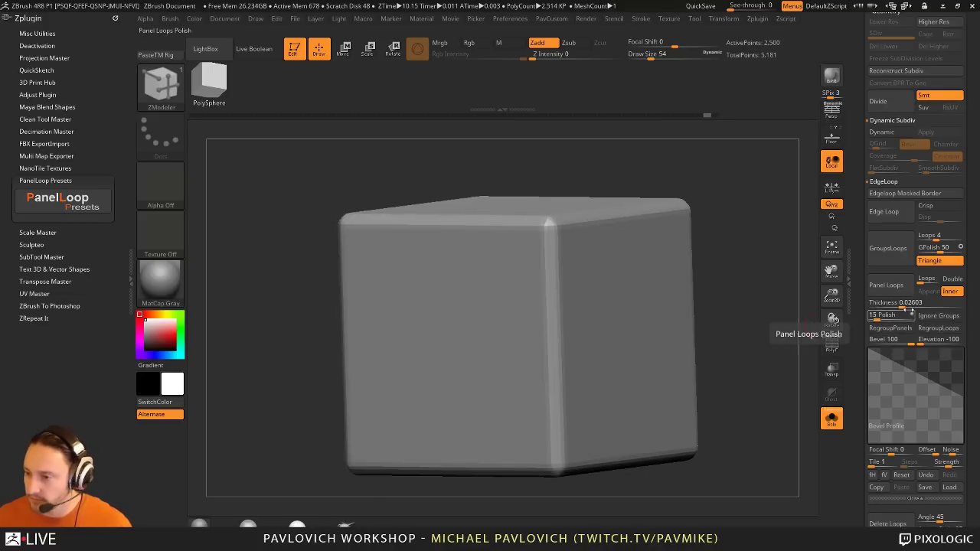
left_click_drag(901, 305, 908, 305)
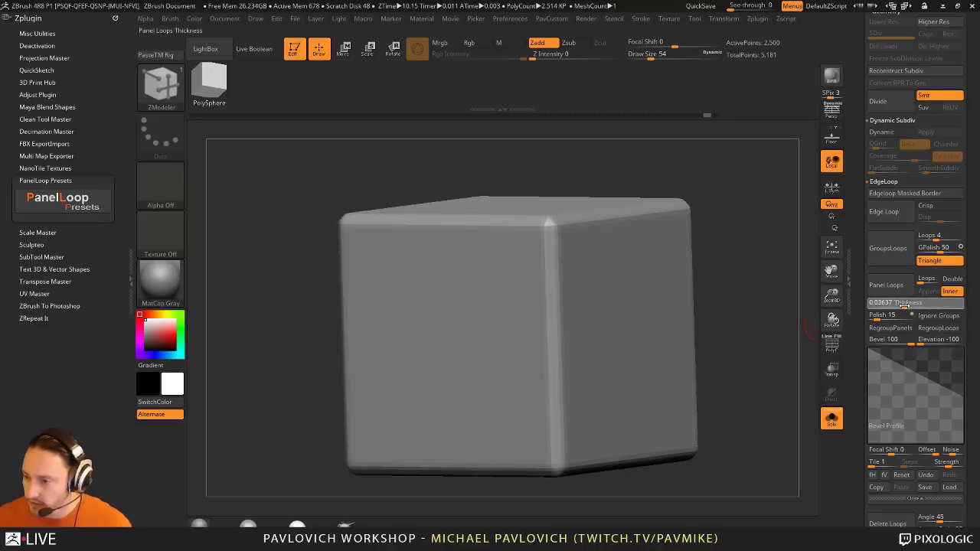
left_click(888, 285)
mouse_move(744, 278)
left_mouse_down()
mouse_move(765, 281)
mouse_move(760, 268)
left_mouse_up()
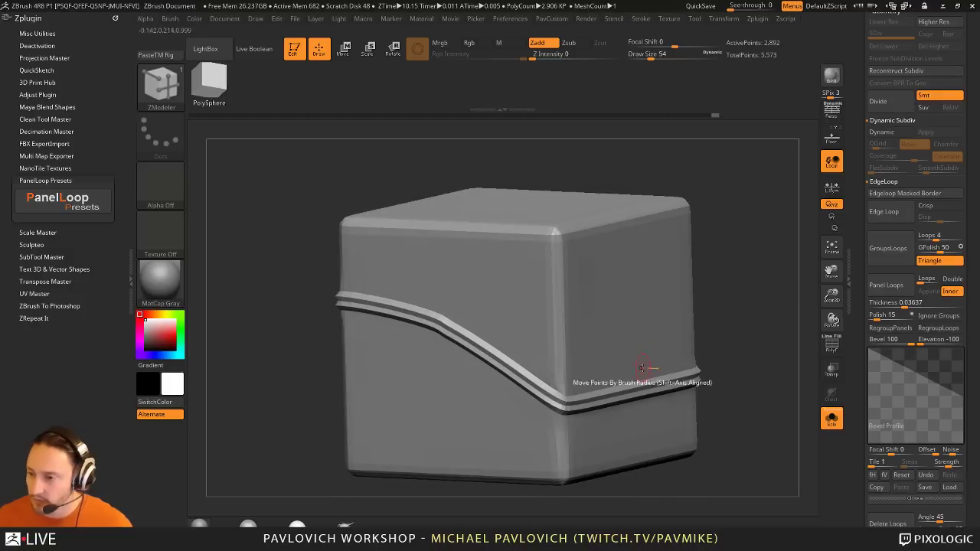
scroll(930, 431, "down", 3)
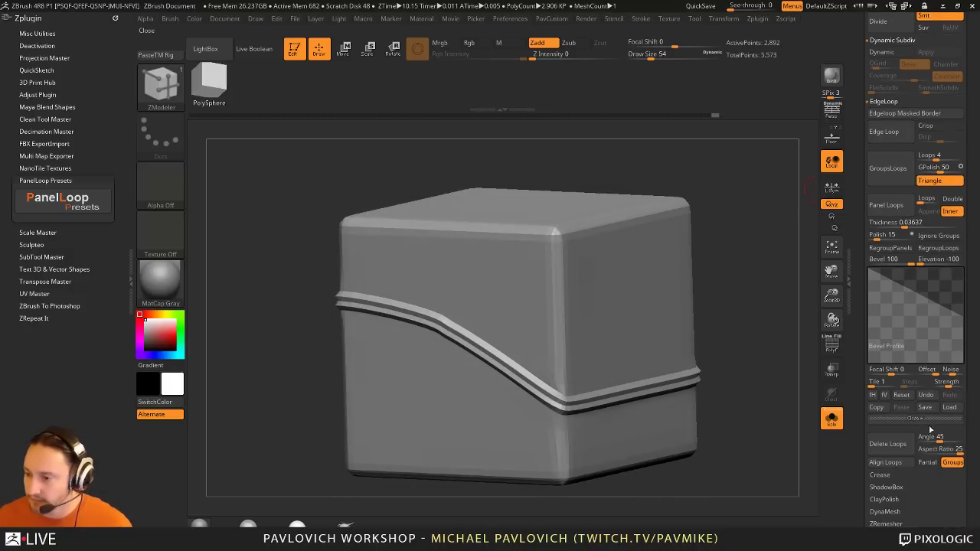
Step: Apply and accept the first Custom preset from PanelLoop Presets on the panelled cube
left_click(98, 202)
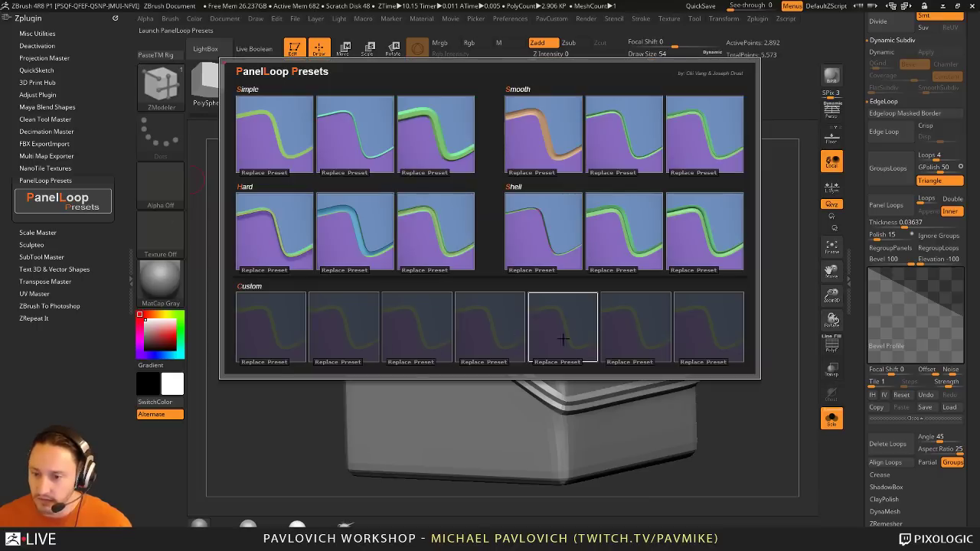
left_click(253, 332)
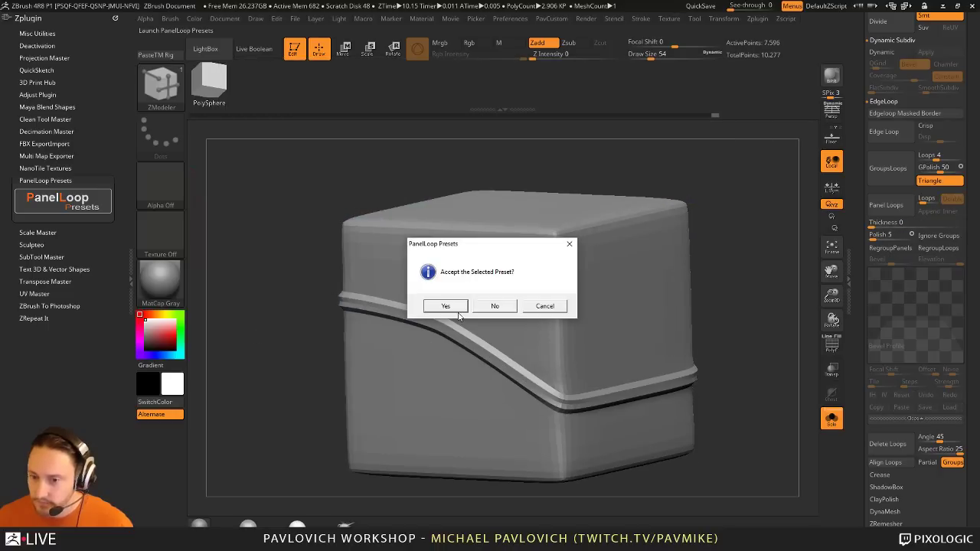
left_click(445, 306)
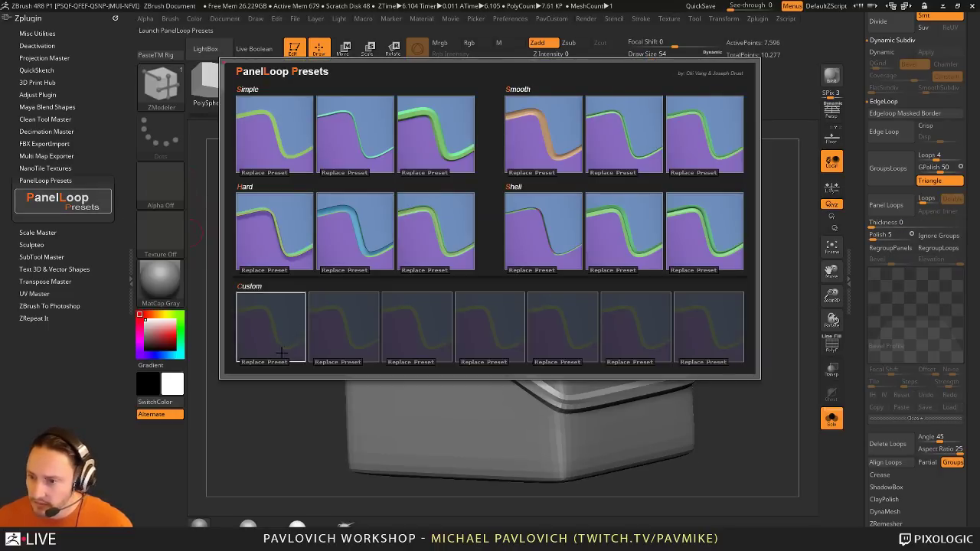
Step: Replace the first Custom PanelLoop preset with the current Panel Loops settings, and cancel saving the project as PanelTemp.ZPR
left_click(264, 362)
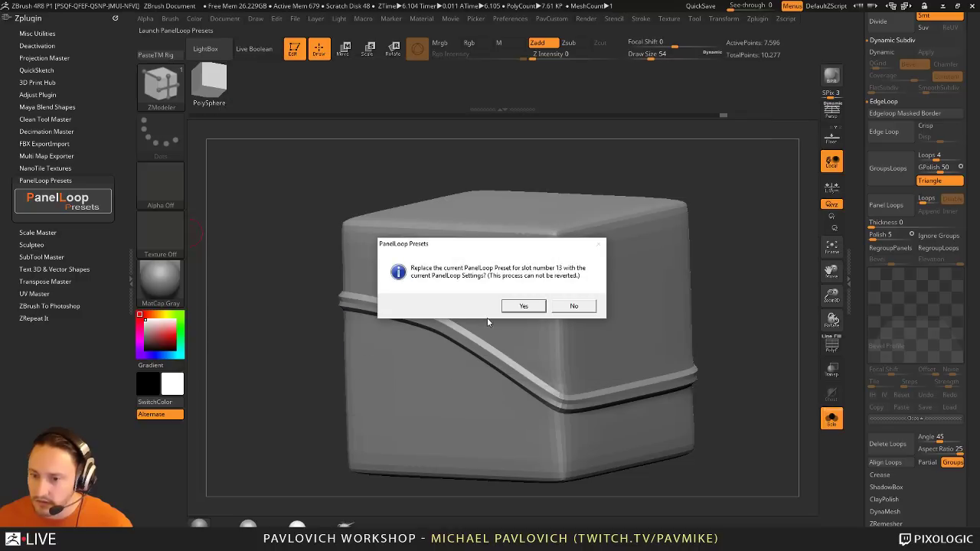
left_click(524, 307)
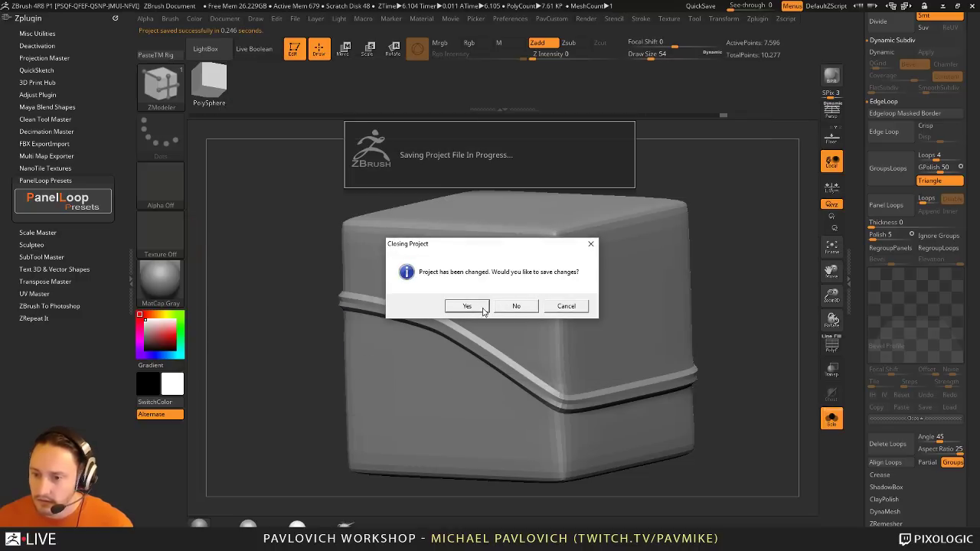
left_click(486, 308)
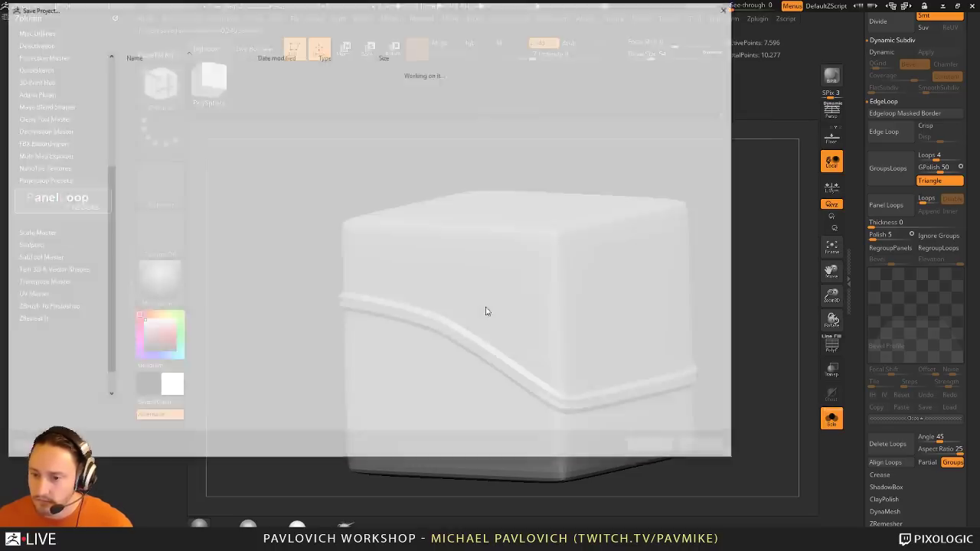
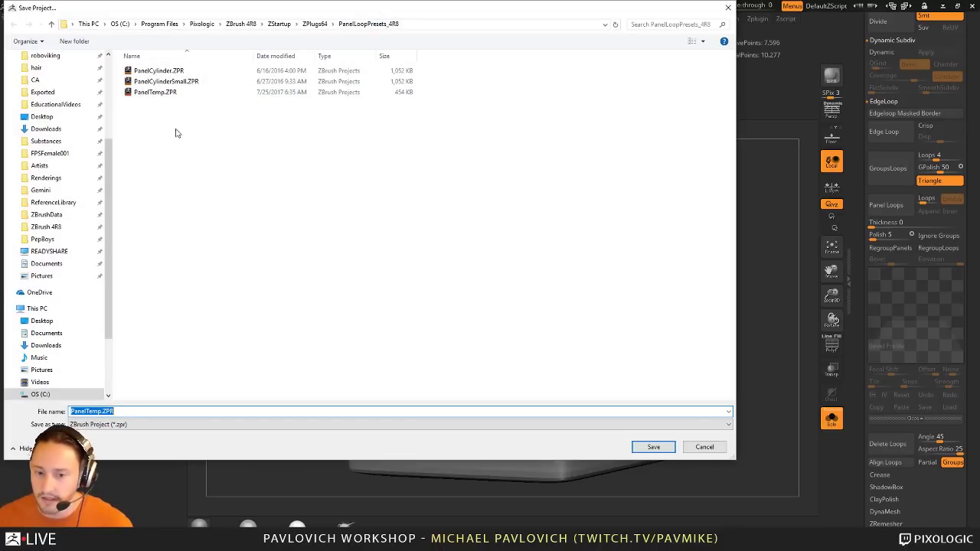
left_click(704, 446)
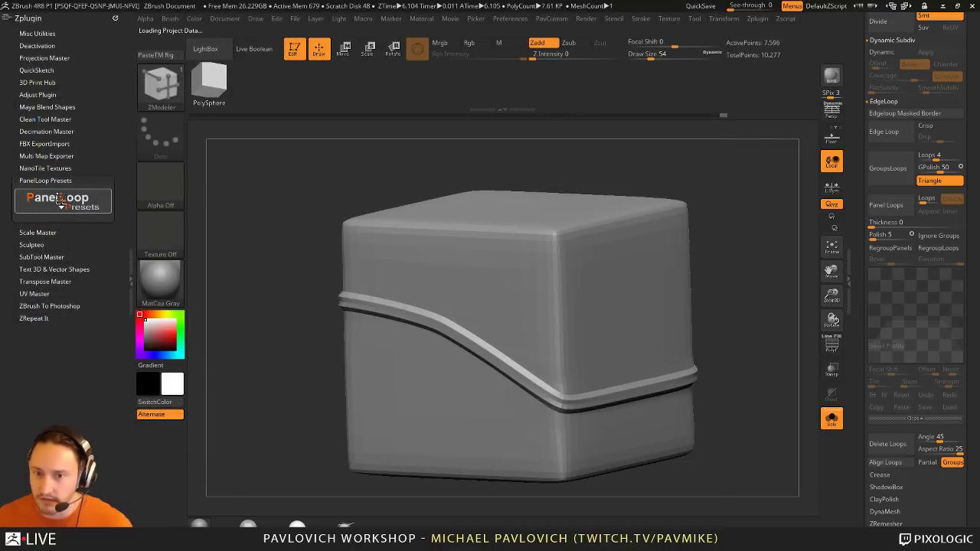
Step: Check the updated first Custom slot in PanelLoop Presets, leave the gallery, and reselect the ZModeler brush
left_click(60, 200)
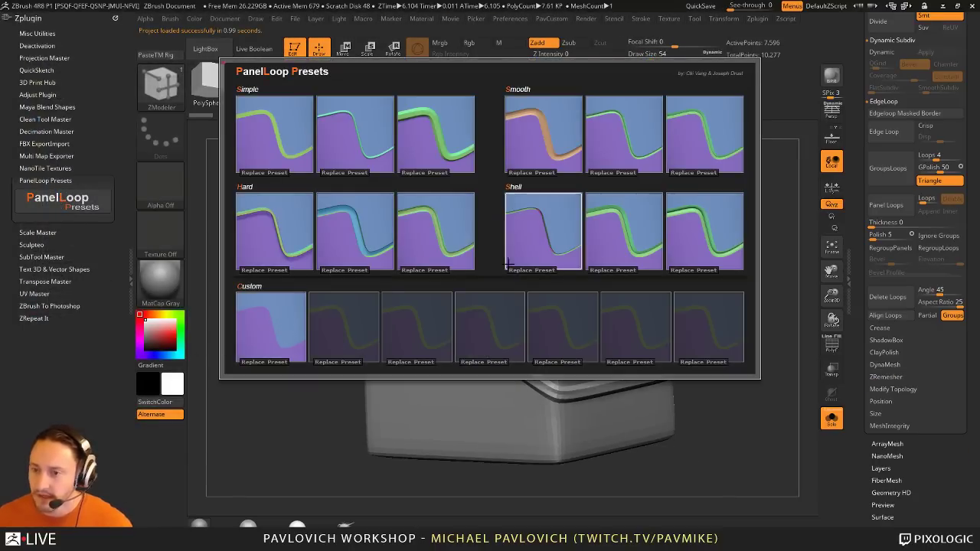
left_click(533, 242)
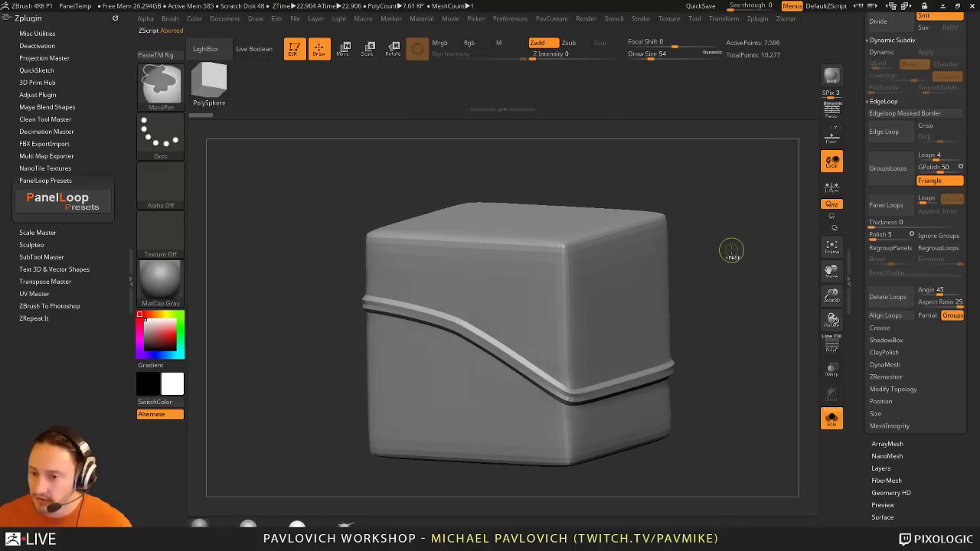
left_click_drag(736, 253, 735, 253)
key("b")
key("z")
key("m")
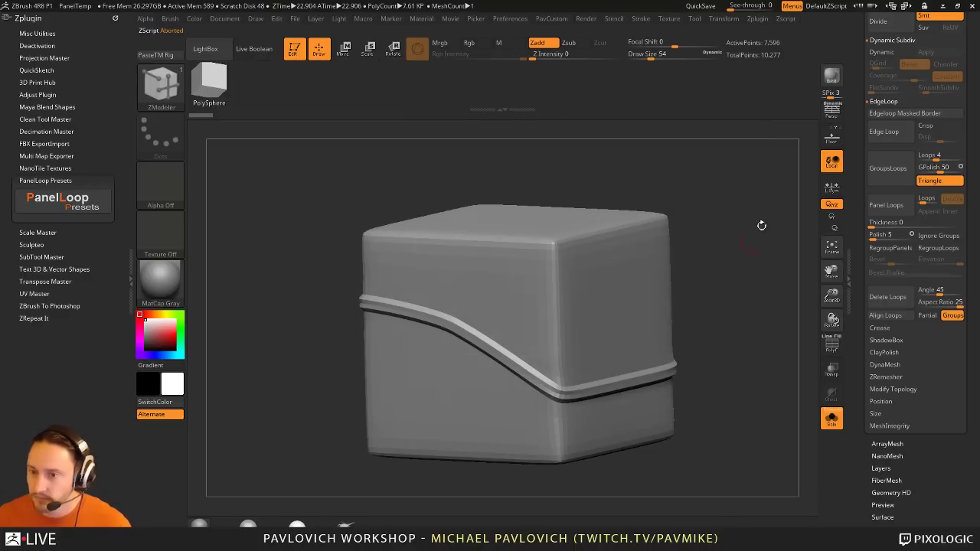
Step: Expand the subtool list and reinitialize the selected panelled subtool as a QCube
left_click_drag(862, 157, 861, 345)
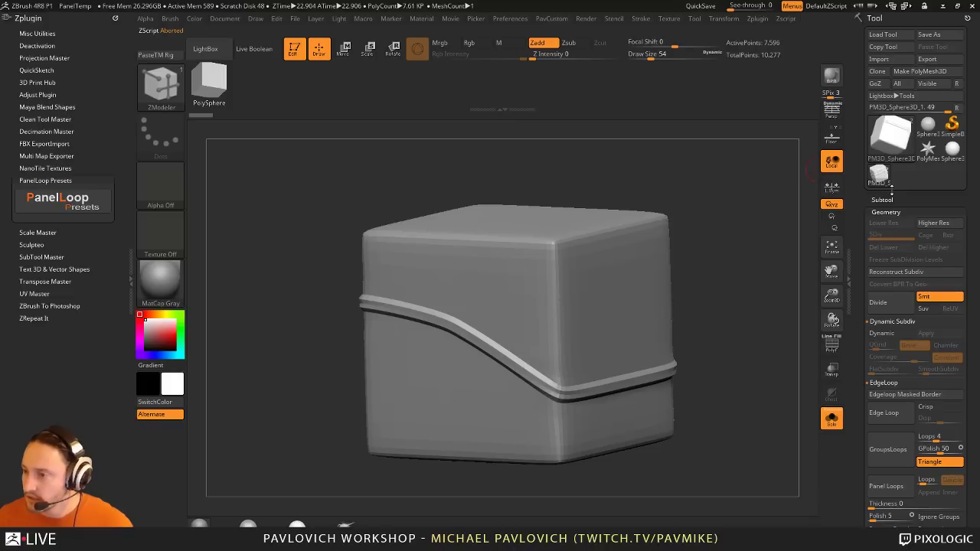
left_click(883, 199)
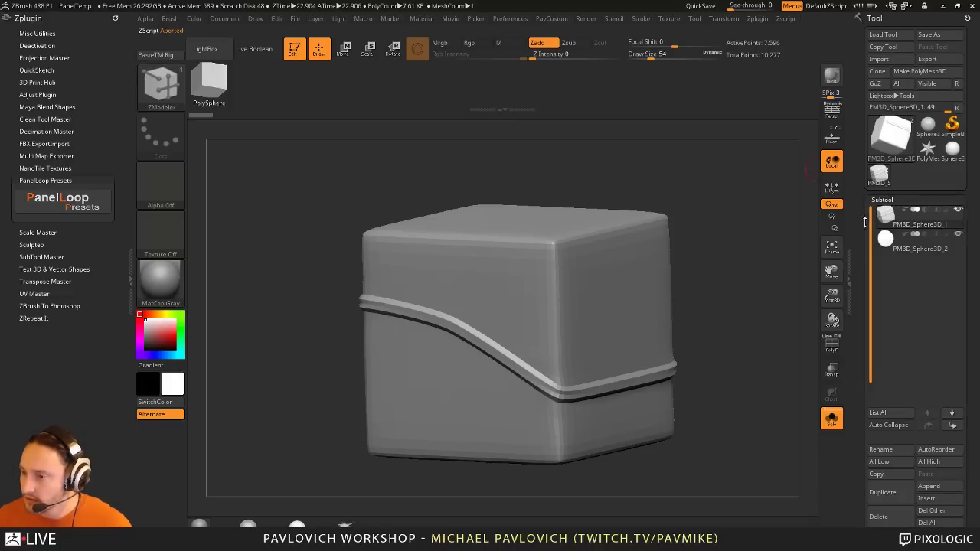
mouse_move(901, 221)
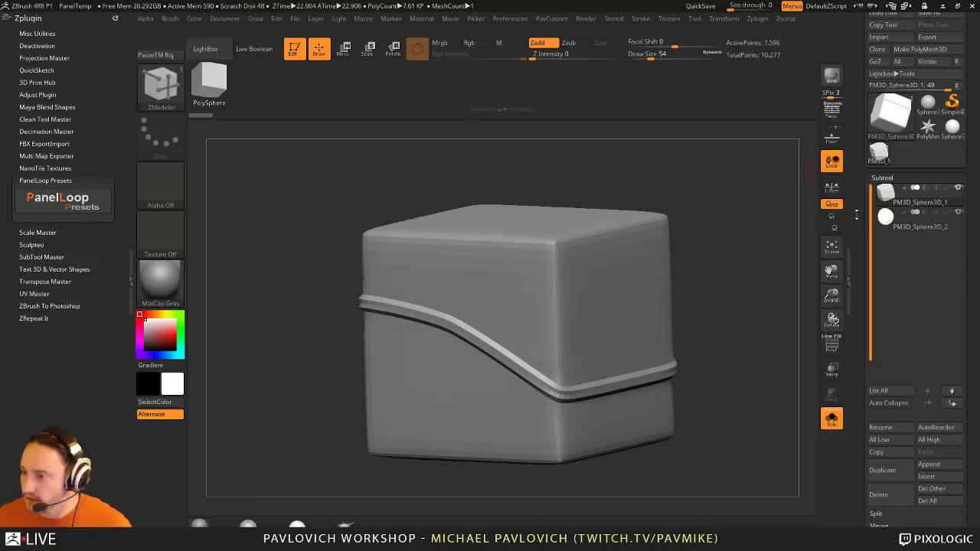
scroll(857, 215, "down", 10)
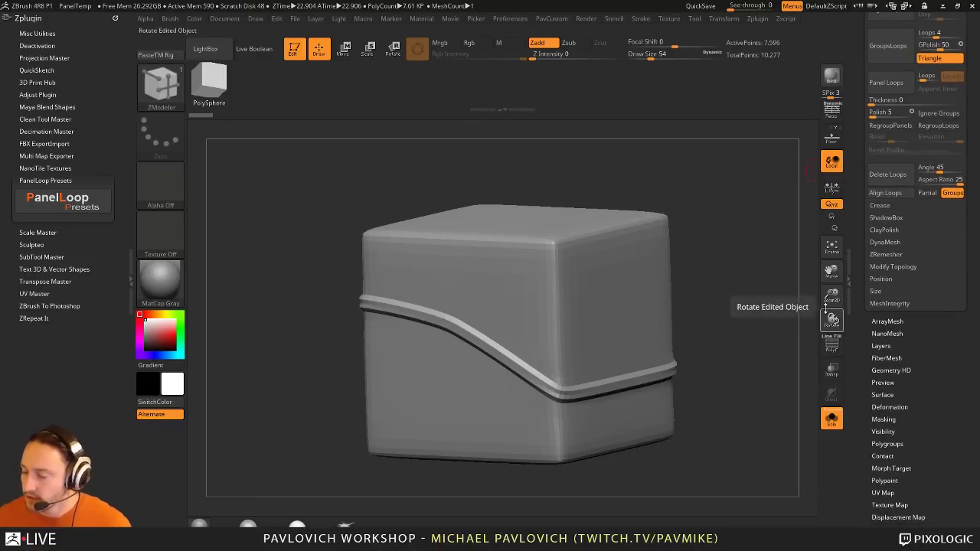
scroll(864, 275, "down", 7)
left_click(885, 337)
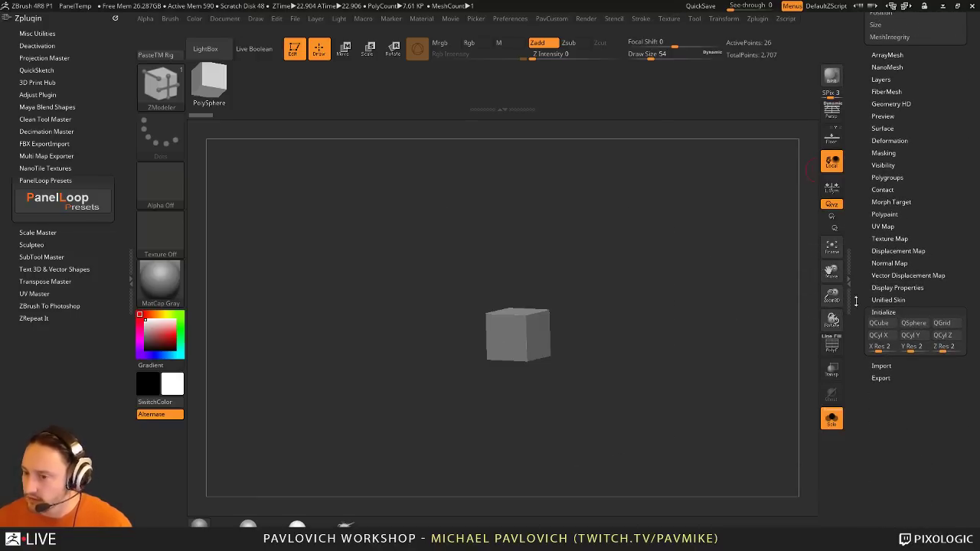
Step: Expand the Deformation settings and frame the new cube in the view
scroll(864, 264, "up", 4)
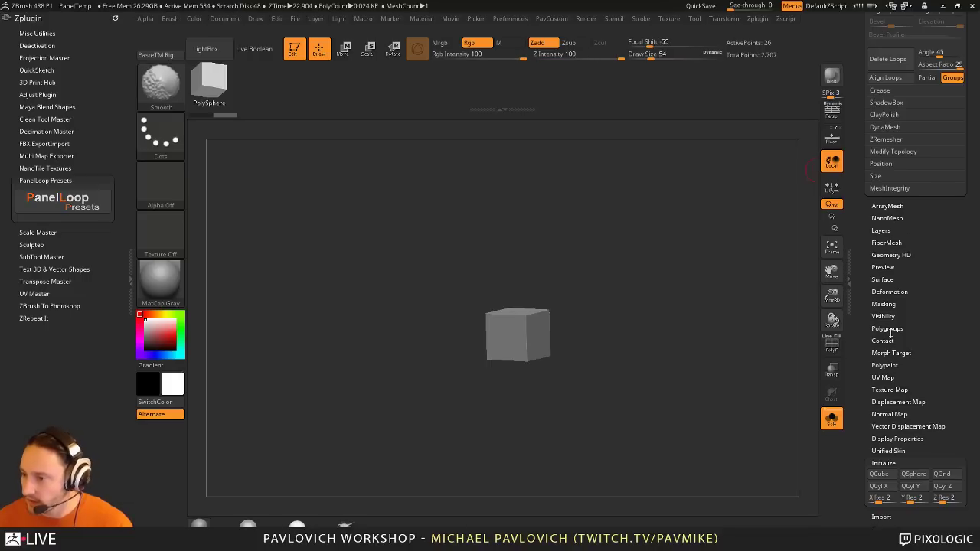
left_click(889, 290)
key("f")
scroll(860, 243, "up", 6)
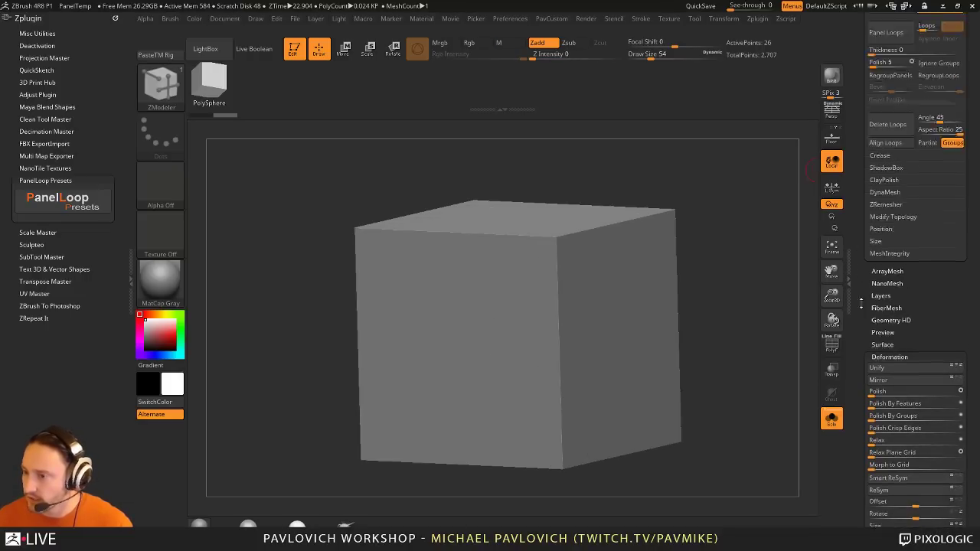
Step: Turn on Dynamic Subdiv for the cube, apply it to the mesh, and delete the lower subdivision level
scroll(861, 243, "up", 2)
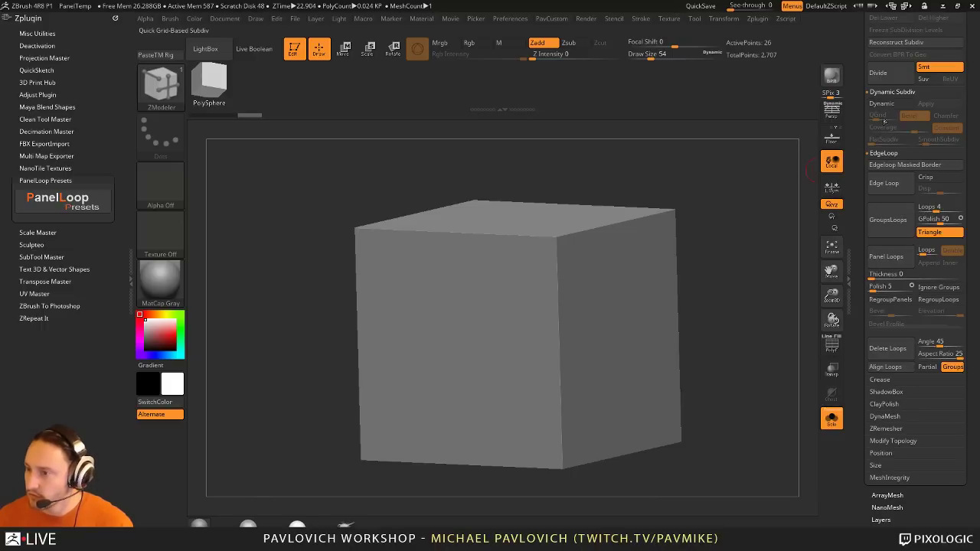
left_click(886, 103)
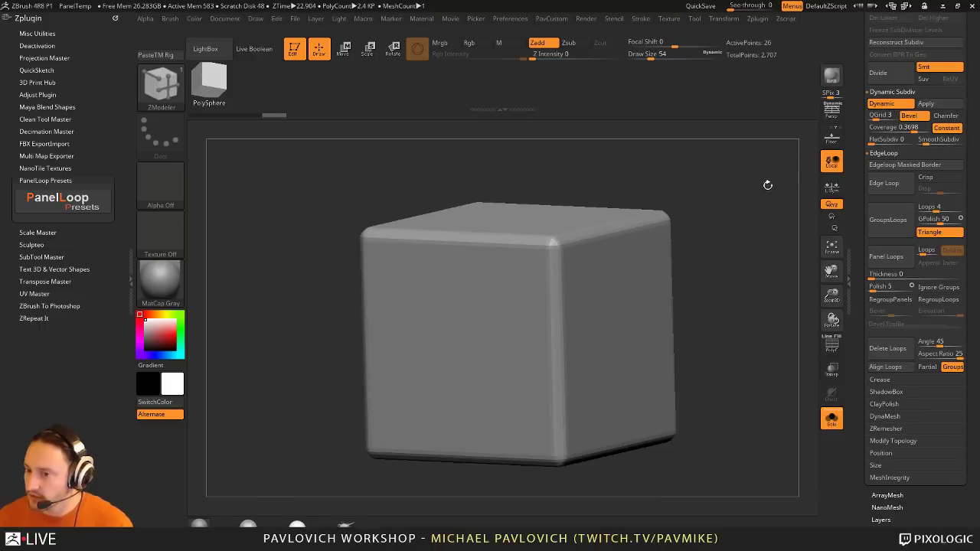
left_click_drag(765, 184, 758, 241)
left_click(926, 103)
scroll(941, 229, "up", 10)
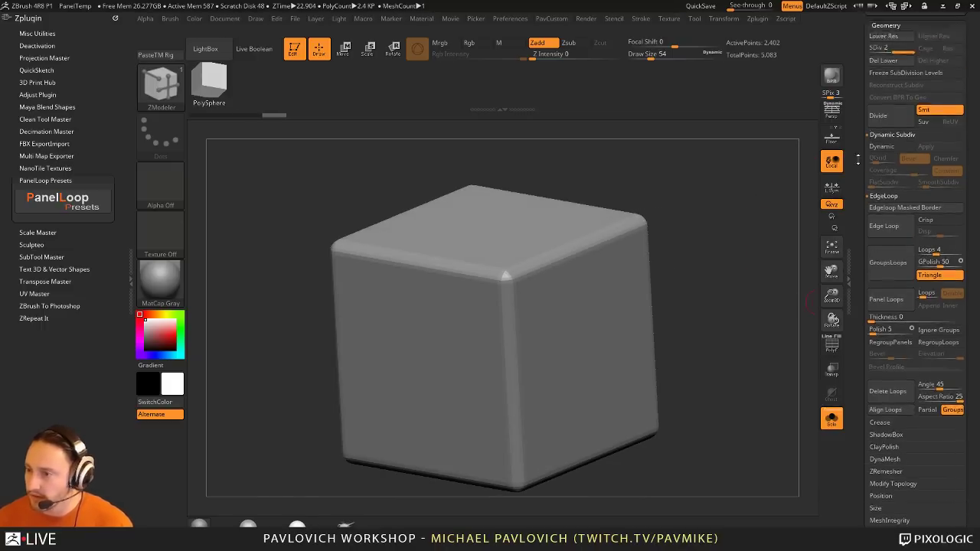
left_click(887, 447)
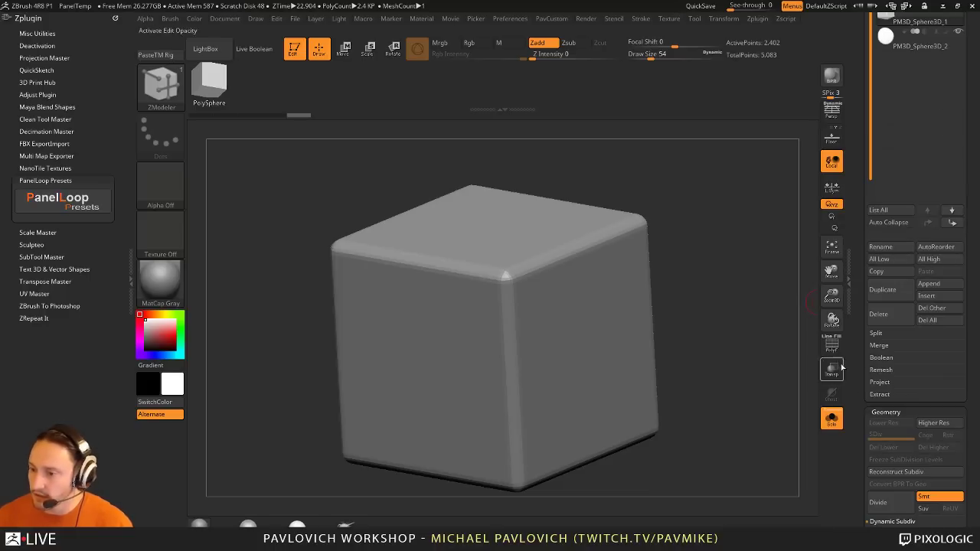
Step: Show the polyframe, give the cube a single polygroup, and slice it with a curve sloping across its upper half in front view
key("shift+f")
key("f")
left_click_drag(761, 340, 777, 337, "shift")
mouse_move(756, 302)
left_mouse_down()
mouse_move(746, 321)
mouse_move(756, 317)
left_mouse_up()
key("ctrl+w")
mouse_move(330, 294)
left_mouse_down("ctrl+shift")
mouse_move(499, 289)
mouse_move(624, 332)
left_mouse_up("ctrl+shift")
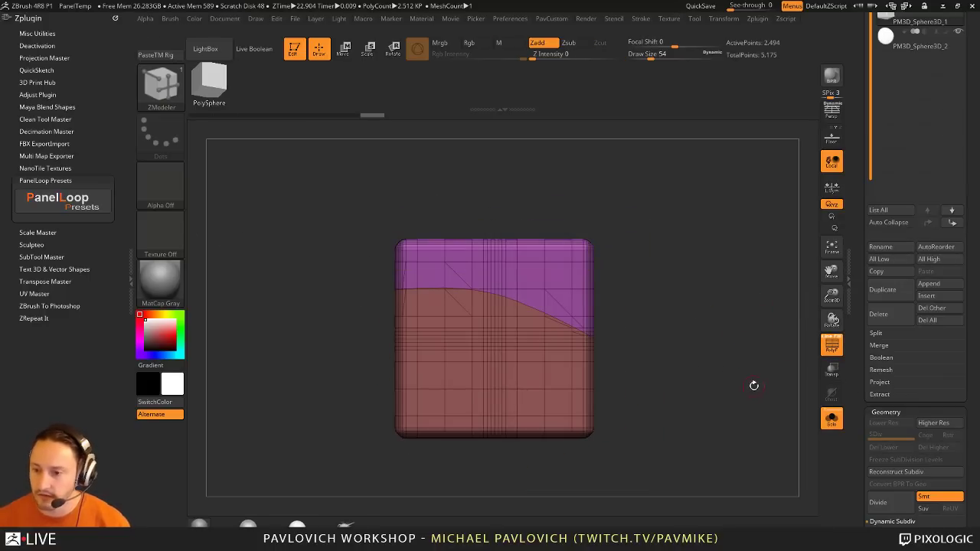
Step: Apply the third Shell preset from PanelLoop Presets to the sliced cube and accept it
left_click(80, 207)
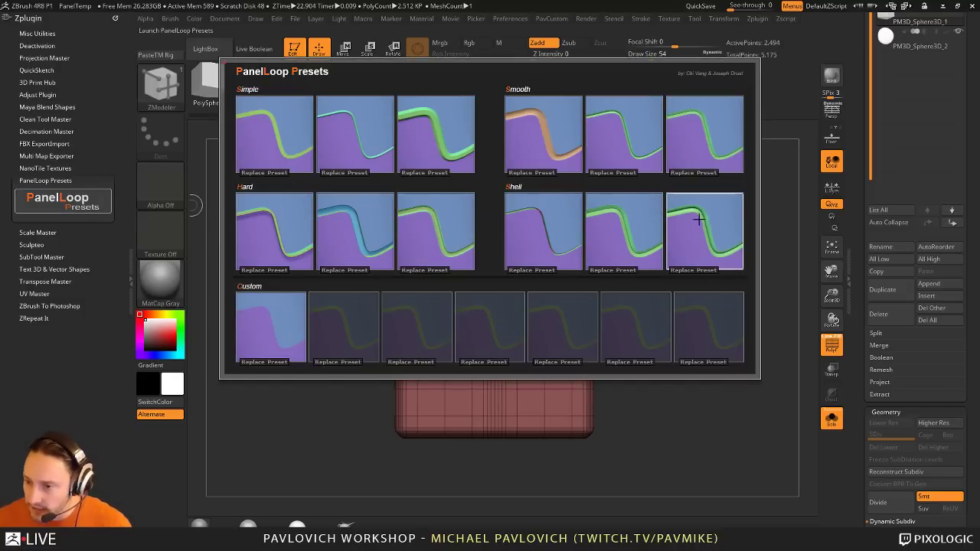
left_click(731, 247)
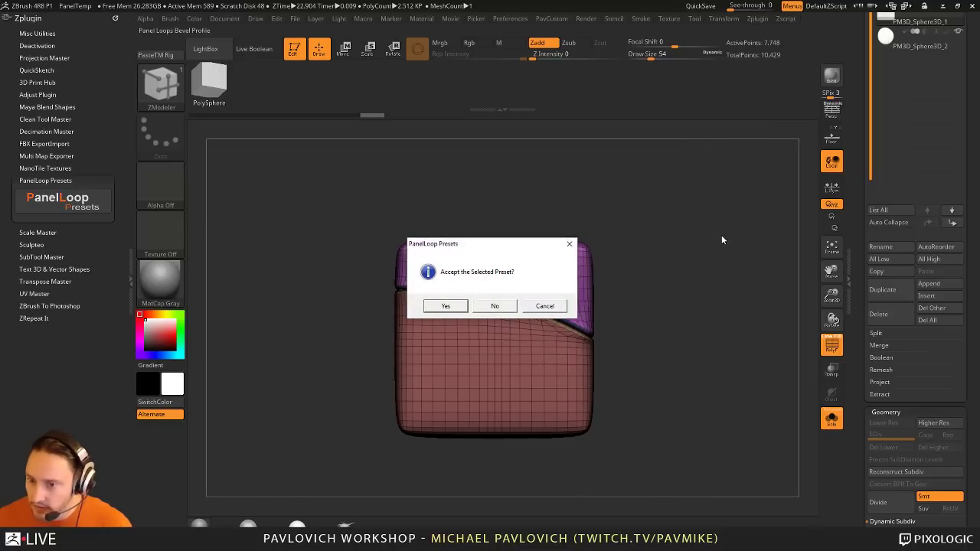
left_click(442, 307)
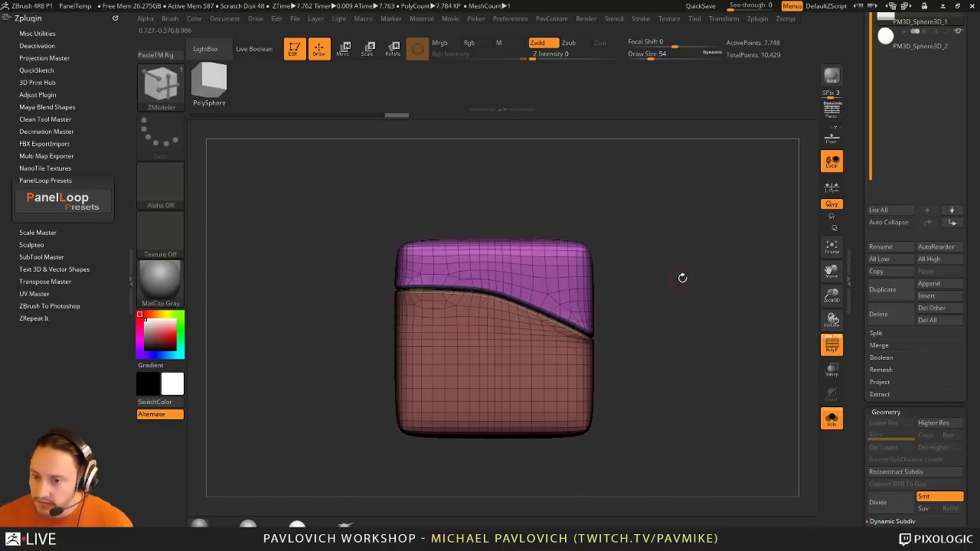
Step: Hide the polyframe and isolate the cube's upper panel to inspect its complete shell
left_click(831, 345)
mouse_move(796, 341)
left_mouse_down()
mouse_move(759, 330)
mouse_move(691, 280)
mouse_move(639, 287)
left_mouse_up()
left_click(512, 284, "ctrl+shift")
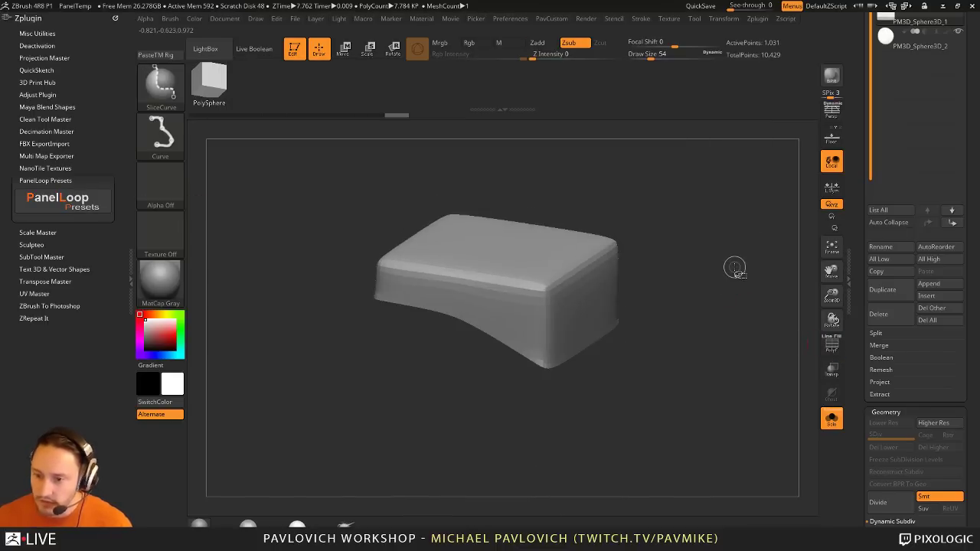
mouse_move(735, 268)
left_mouse_down()
mouse_move(771, 211)
mouse_move(659, 286)
mouse_move(747, 272)
mouse_move(728, 291)
left_mouse_up()
key("ctrl+shift")
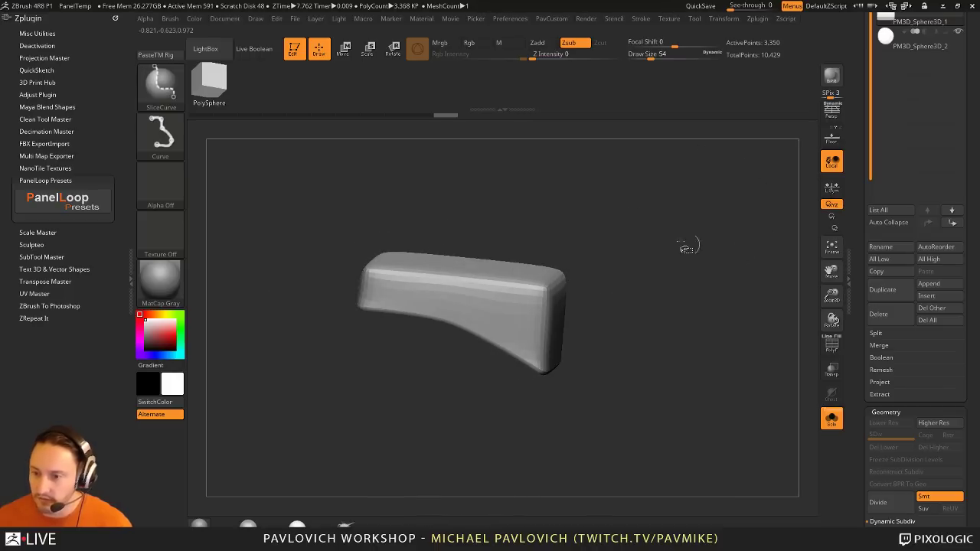
Step: Choose SelectRect as the visibility brush and reveal the whole panelled cube
left_click(160, 86, "ctrl+shift")
left_click(160, 97, "ctrl+shift")
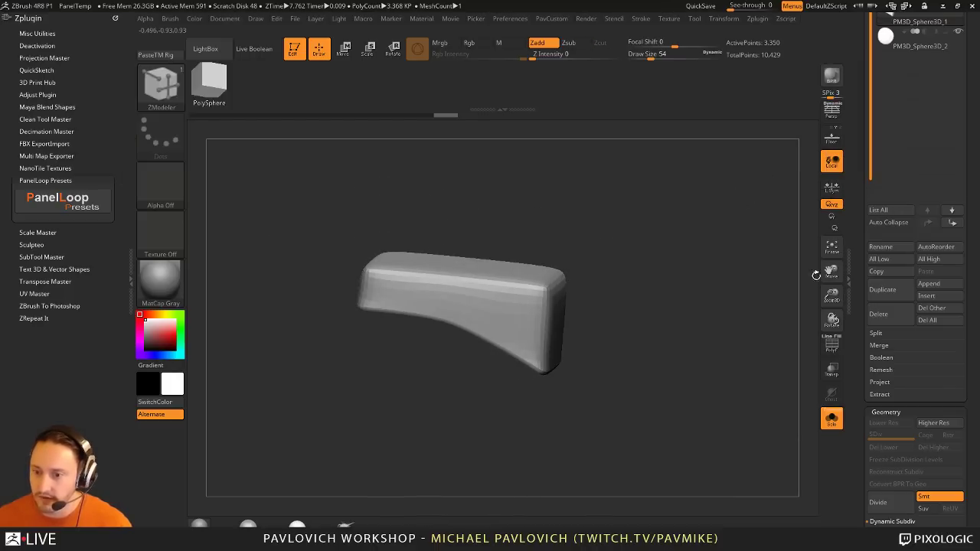
left_click(737, 255, "ctrl+shift")
left_click_drag(735, 254, 724, 265)
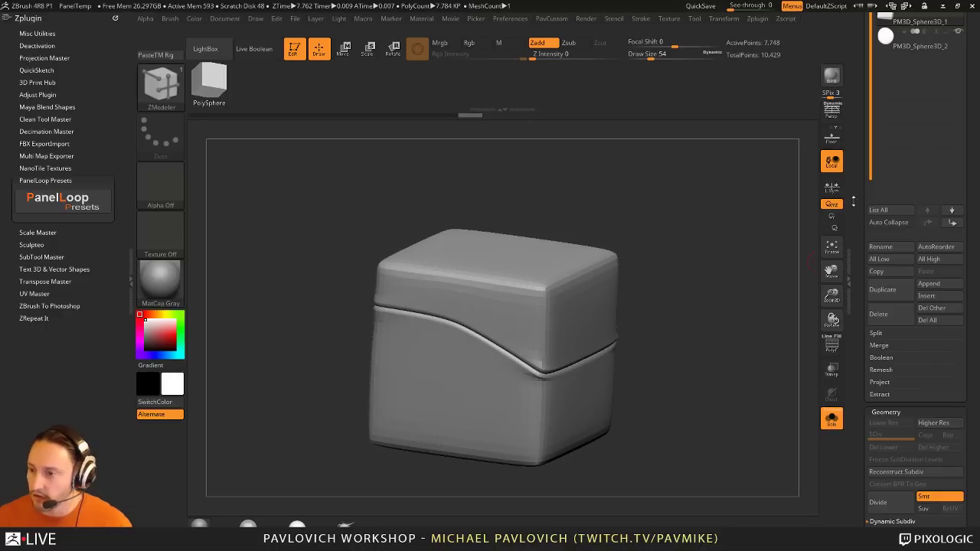
Step: Switch to the Sphere3D tool and convert it to a PolyMesh3D
scroll(904, 508, "up", 5)
left_click(928, 127)
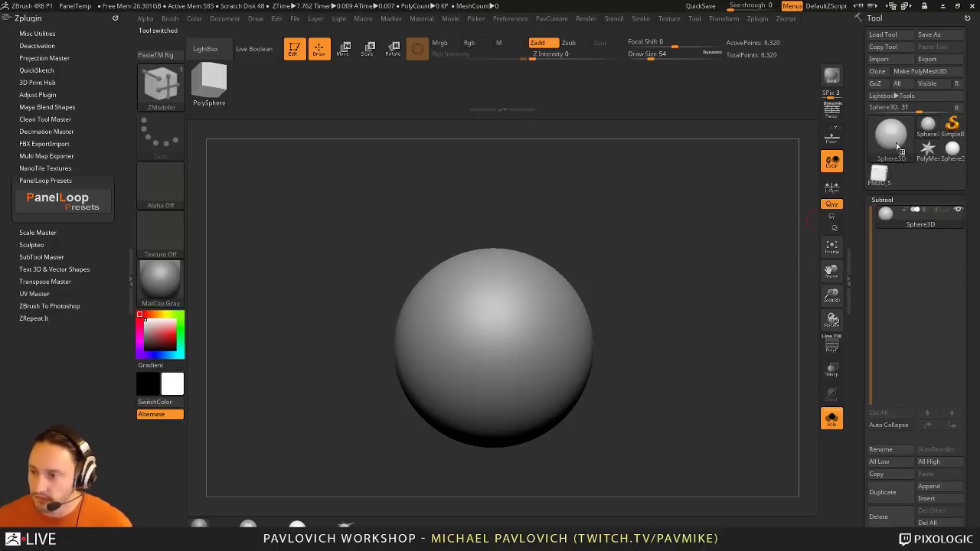
left_click(931, 71)
left_click_drag(773, 309, 712, 317, "alt")
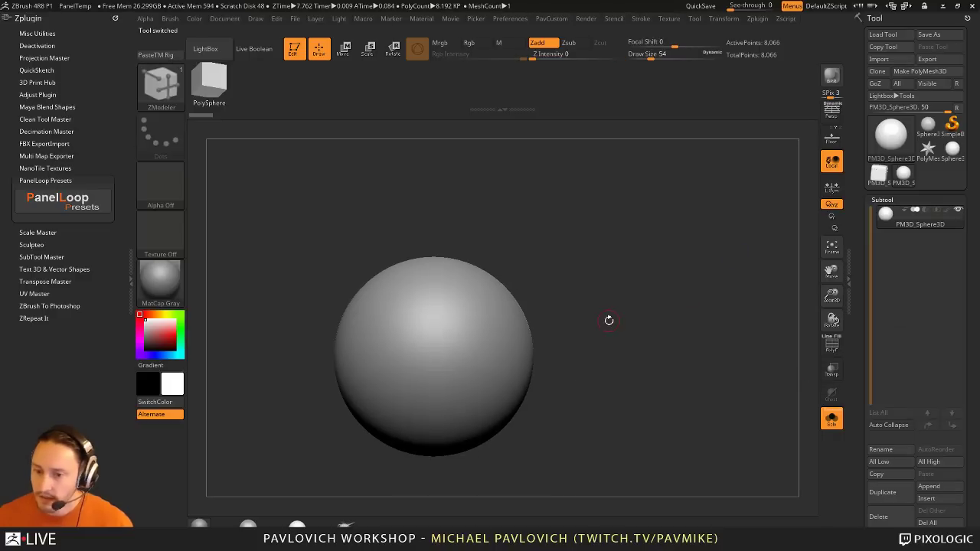
Step: Display the sphere's polyframe and slice diagonally across its upper part with the SliceCurve brush
left_click_drag(317, 219, 383, 340, "ctrl+shift")
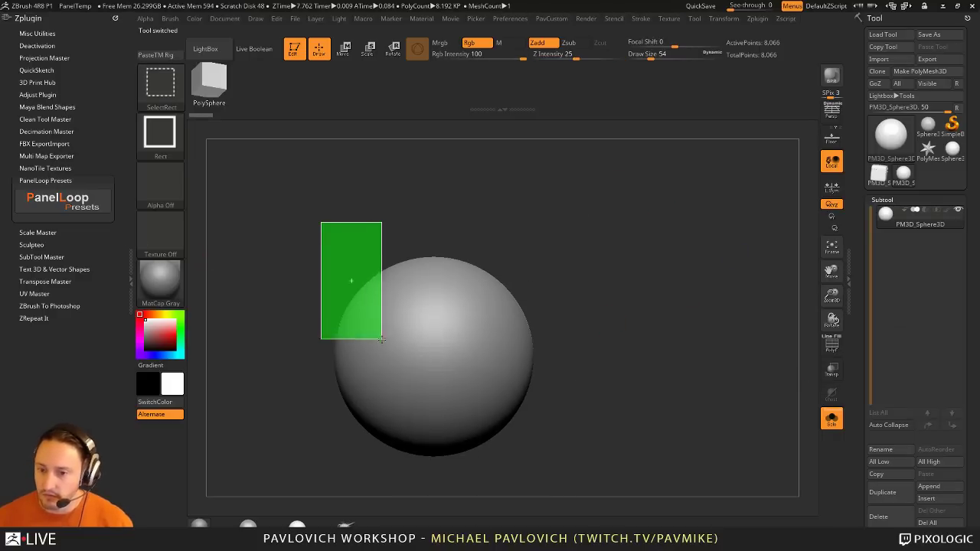
key("shift+f")
left_click(737, 333, "ctrl+shift")
left_click_drag(737, 334, 765, 314, "alt")
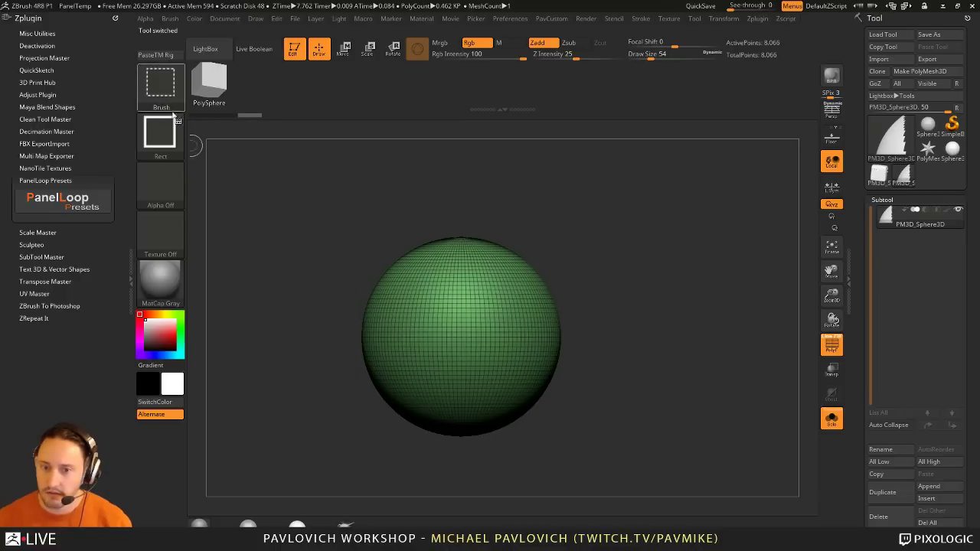
left_click(160, 88, "ctrl+shift")
key("z")
key("m")
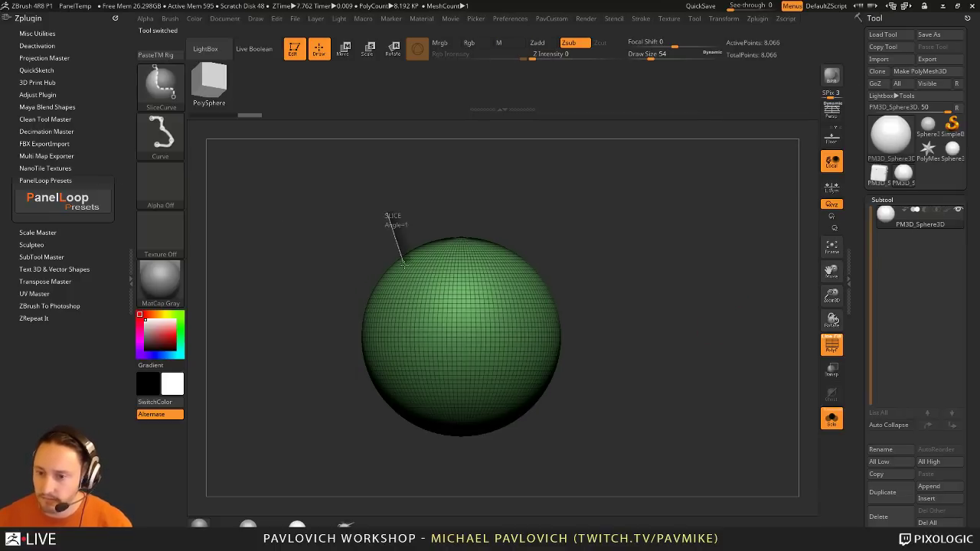
Step: Slice a small circle into the middle of the sphere's lower part with the SliceCirc brush
left_click(164, 89, "ctrl+shift")
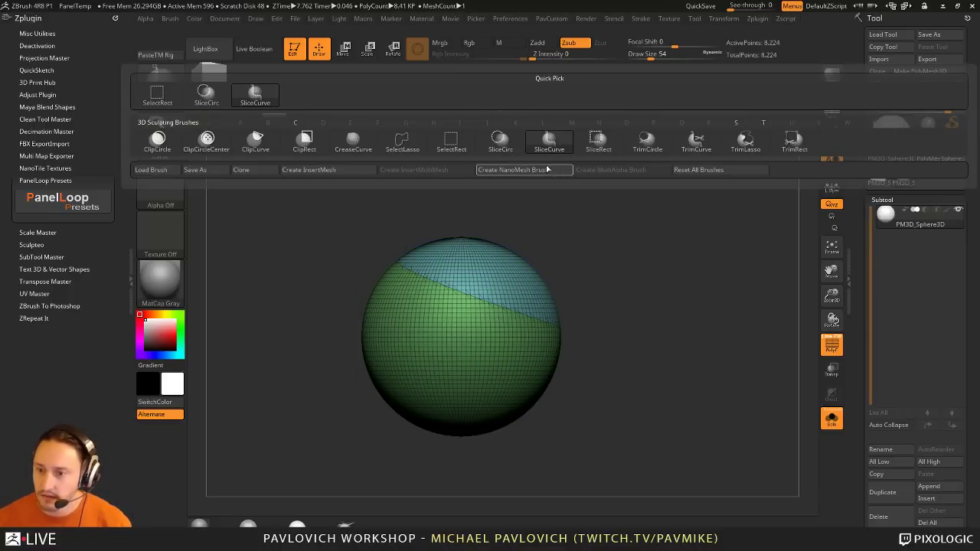
left_click(500, 142, "ctrl+shift")
left_click_drag(459, 349, 491, 369, "ctrl+shift")
mouse_move(715, 333)
left_mouse_down()
mouse_move(689, 345)
mouse_move(705, 332)
left_mouse_up()
Step: Apply the second Shell preset from PanelLoop Presets to the sliced sphere and accept it
left_click(50, 199)
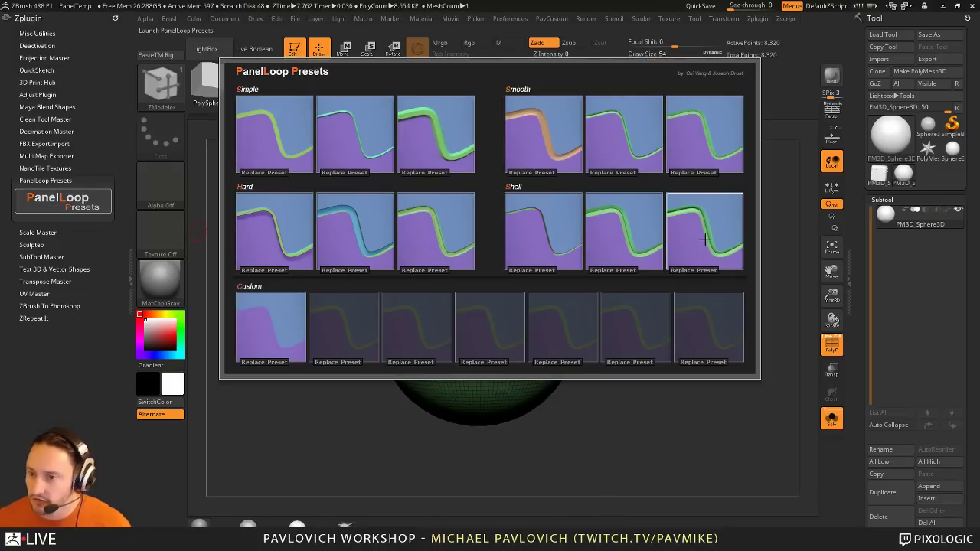
left_click(628, 213)
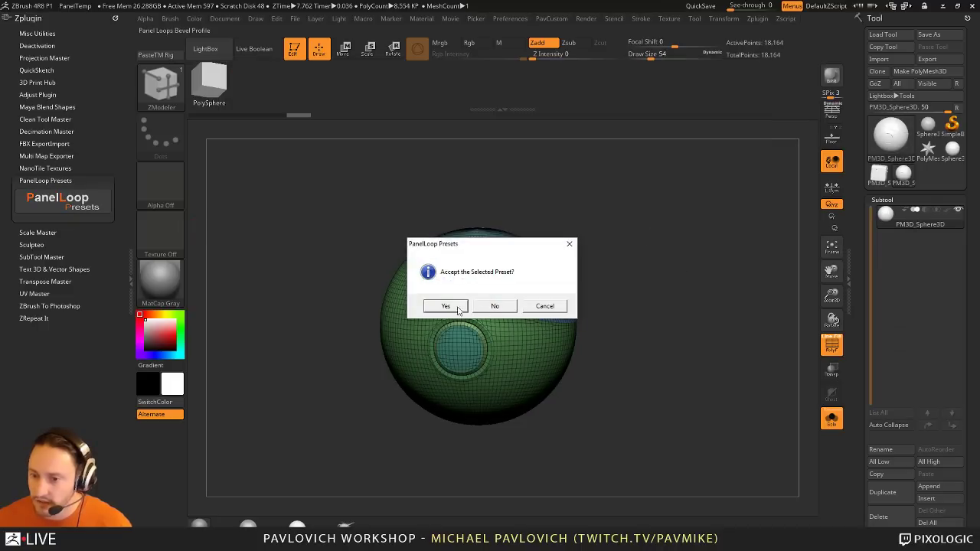
left_click(458, 308)
Step: Hide the polyframe, isolate the sphere's dome panel to inspect its thickness, and reveal all panels again
left_click(832, 345)
left_click_drag(742, 306, 689, 303)
left_click(475, 240, "ctrl+shift")
key("ctrl+shift+a")
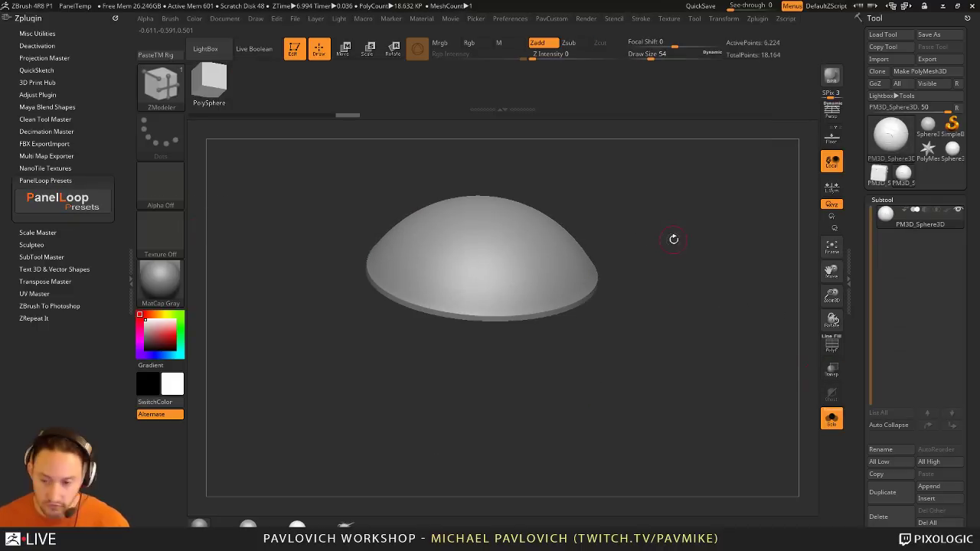
mouse_move(674, 239)
left_mouse_down()
mouse_move(755, 191)
mouse_move(727, 275)
mouse_move(708, 298)
left_mouse_up()
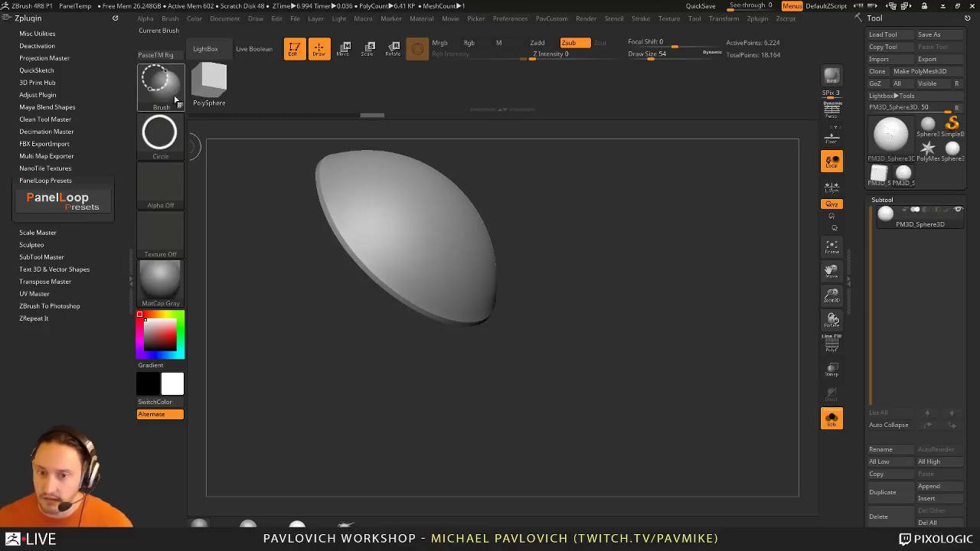
left_click(666, 251, "ctrl+shift")
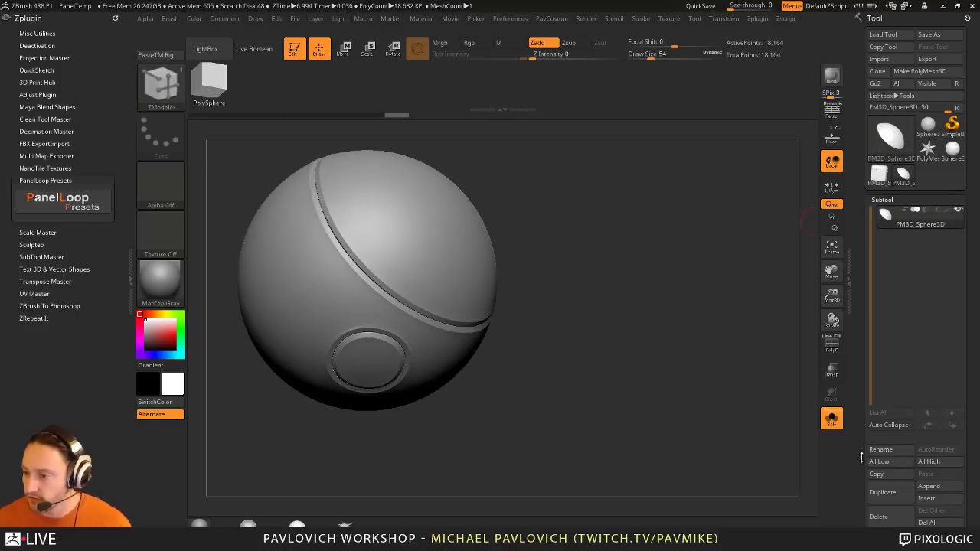
Step: Split the panelled sphere into separate subtools with Split To Similar Parts
left_click_drag(861, 457, 885, 391)
left_click(884, 368)
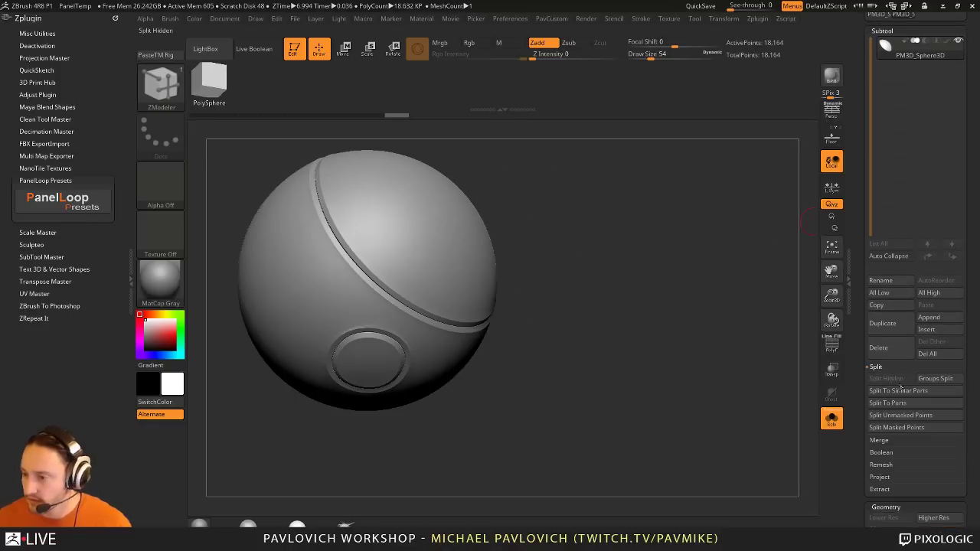
left_click(898, 390)
left_click(798, 411)
left_click_drag(717, 259, 684, 215)
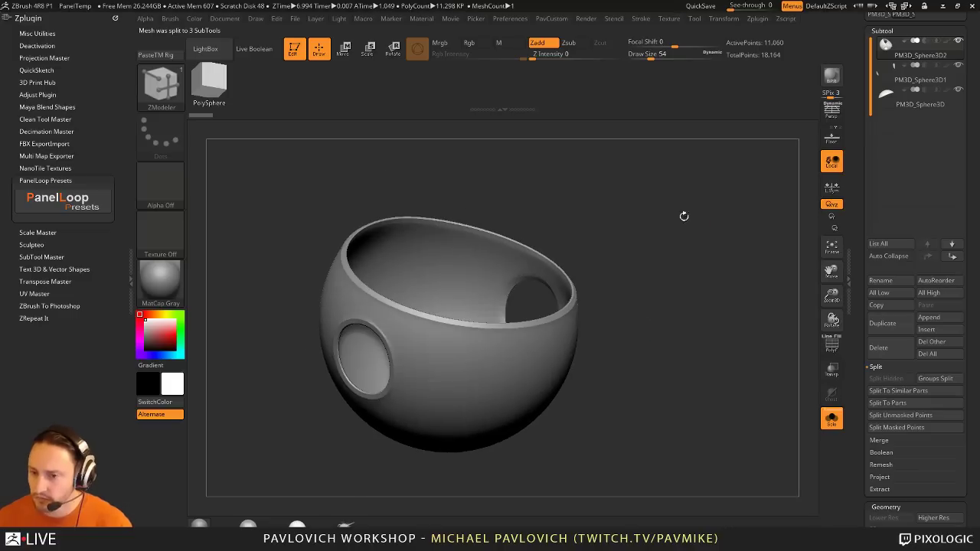
Step: View the round disc and dome subtools in turn, and turn off Solo to display the whole sphere
left_click(915, 86)
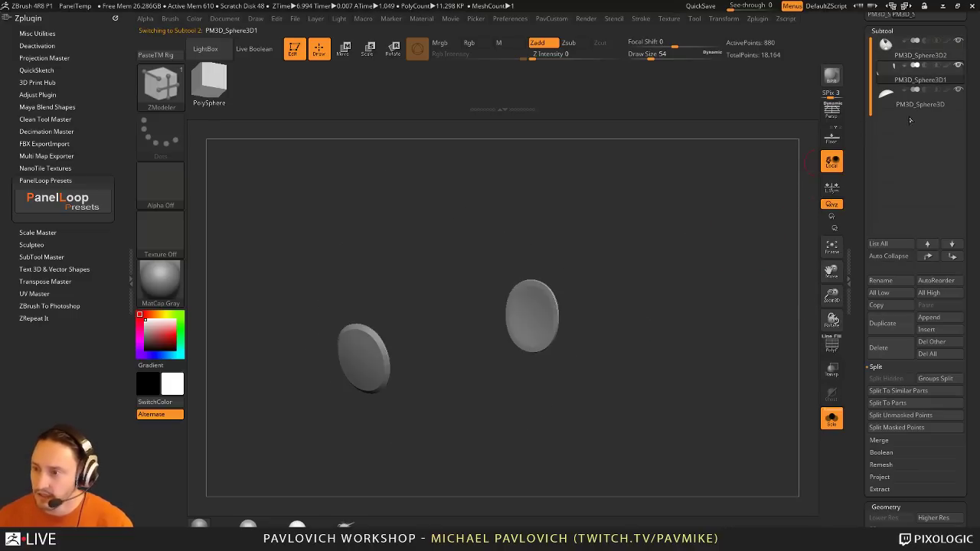
left_click(908, 115)
left_click(830, 420)
left_click_drag(751, 347, 660, 295)
Step: Switch to the Standard brush and adjust its draw size
key("b")
key("s")
key("t")
key("s")
key("s")
left_click_drag(600, 242, 597, 244)
left_click_drag(652, 262, 680, 249)
Step: Select the sphere's lower body, the round discs, and the upper dome in turn, finishing on the dome subtool
left_click(490, 327, "alt")
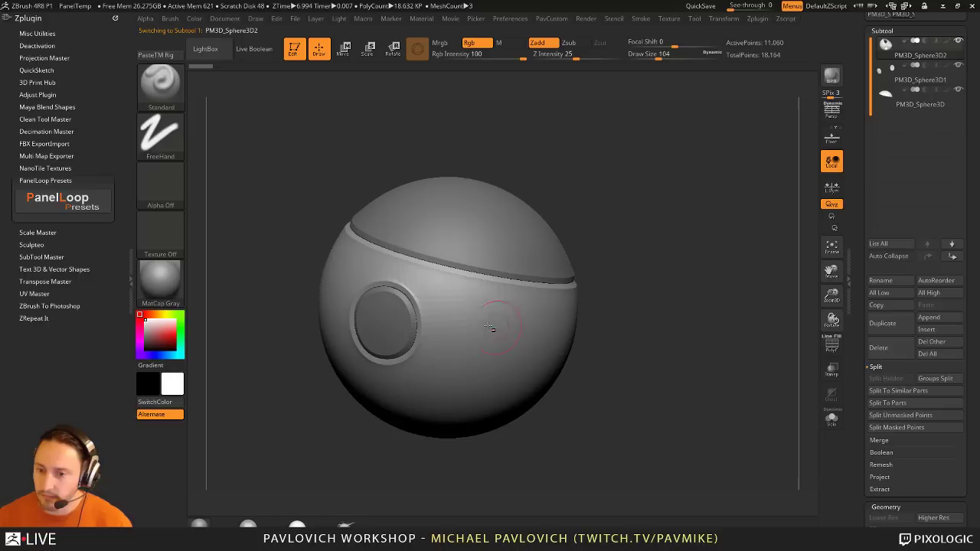
mouse_move(748, 267)
left_mouse_down()
mouse_move(670, 285)
mouse_move(637, 240)
mouse_move(728, 254)
mouse_move(730, 277)
mouse_move(627, 276)
left_mouse_up()
left_click(369, 332, "alt")
key("f")
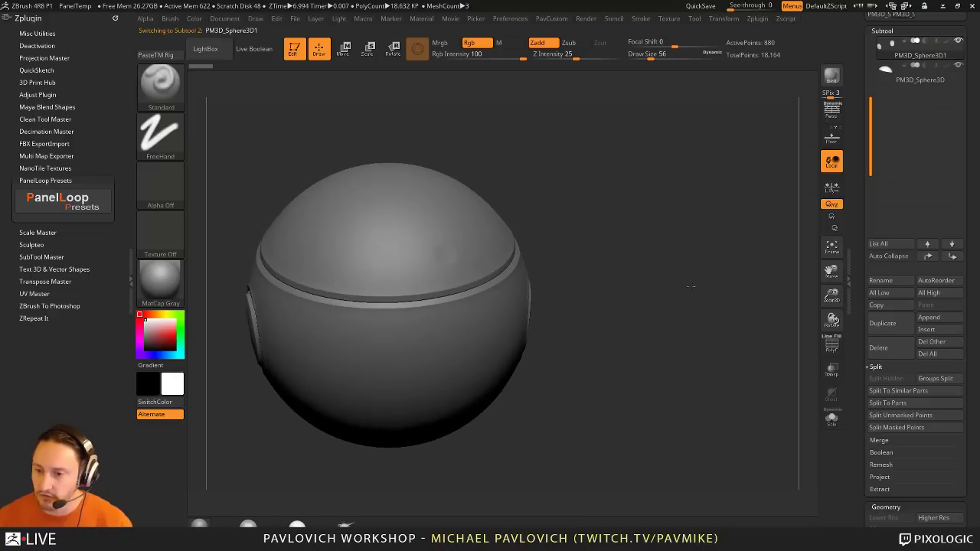
left_click(478, 256, "alt")
left_click_drag(612, 241, 732, 228)
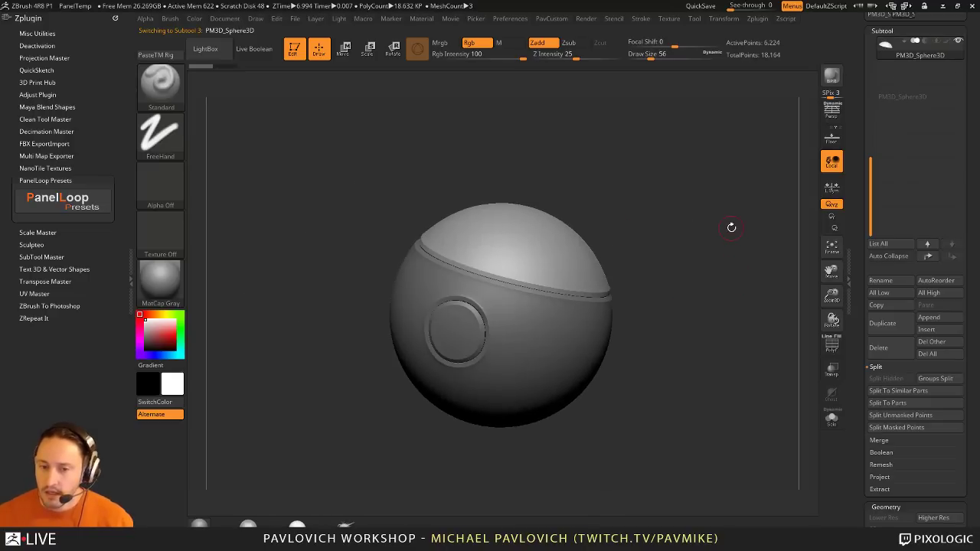
Step: Collapse PanelLoop Presets, examine the Clean Tool Master options, and expand the ZRepeat It plugin
left_click(51, 180)
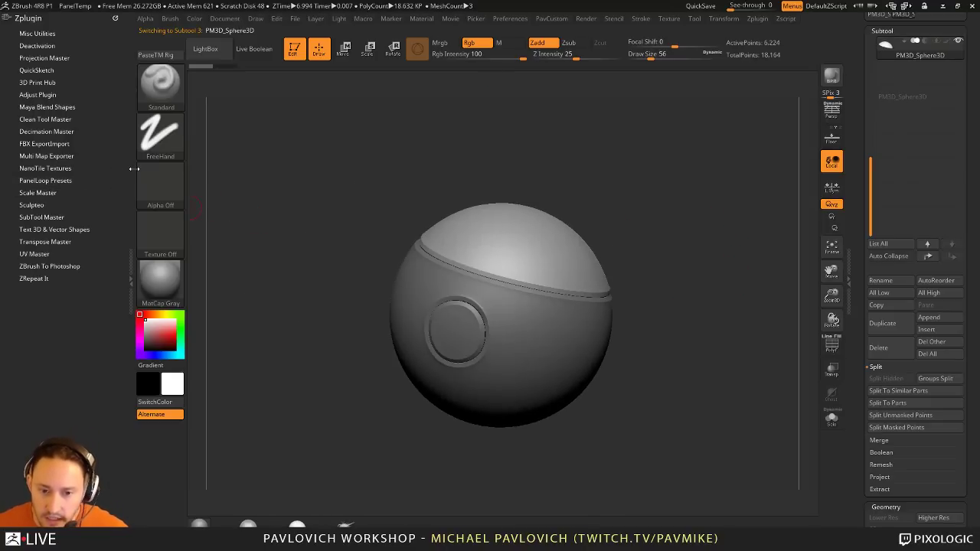
left_click(67, 120)
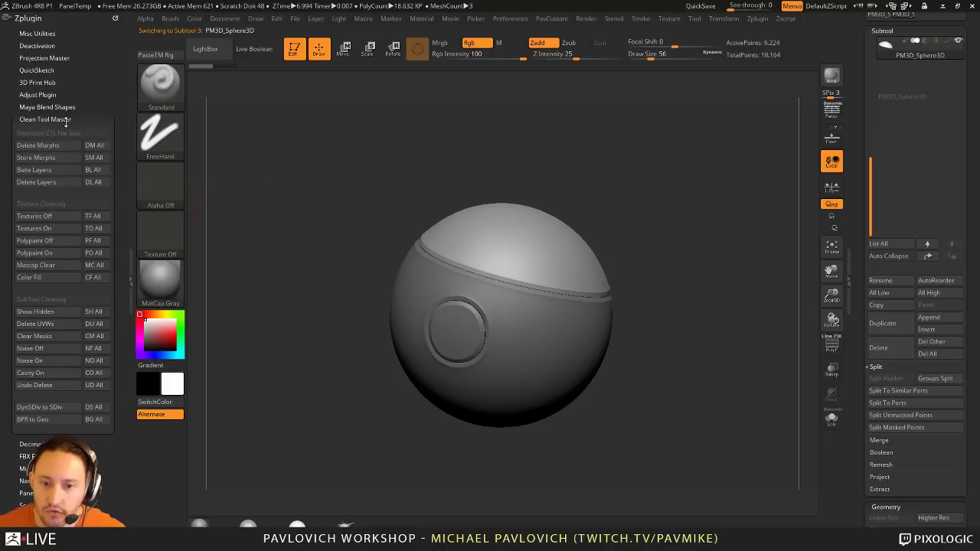
scroll(9, 133, "down", 3)
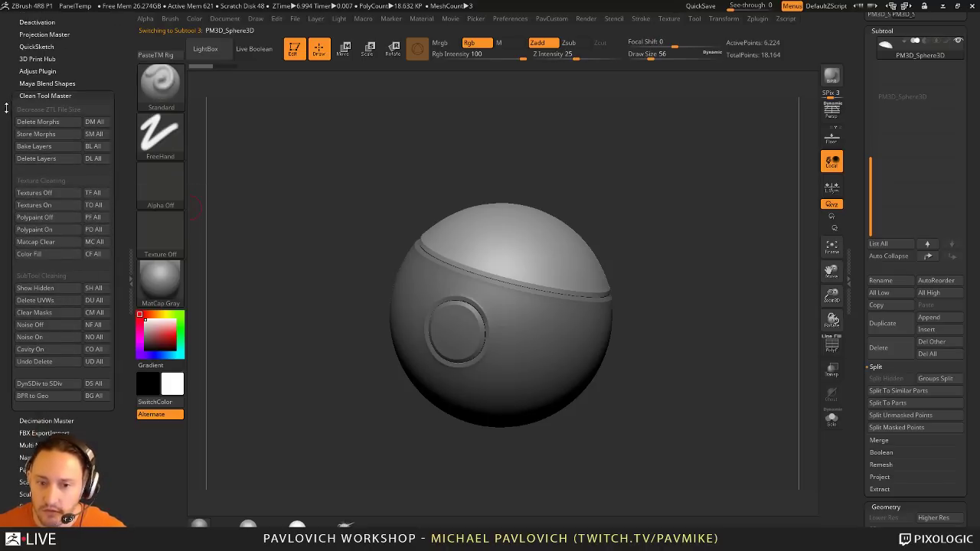
scroll(10, 157, "down", 5)
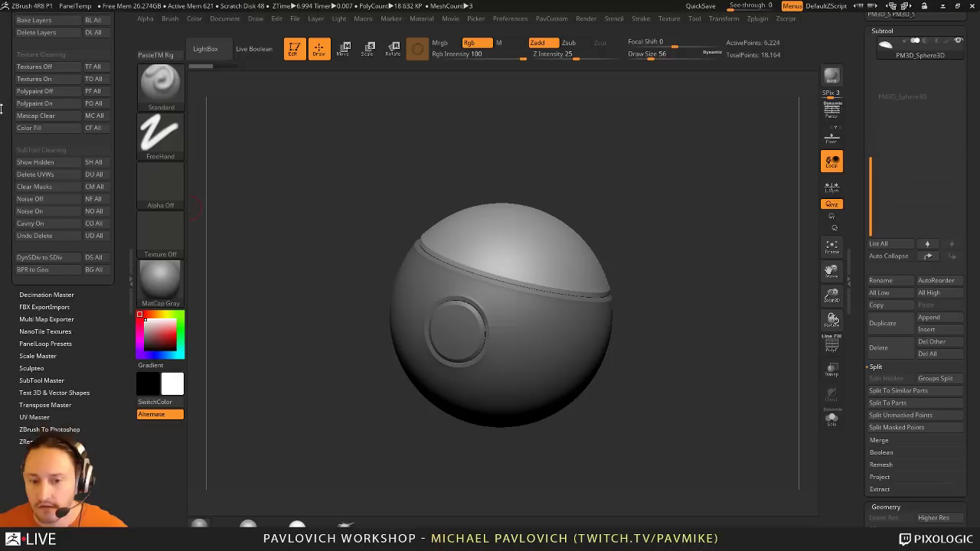
key("shift")
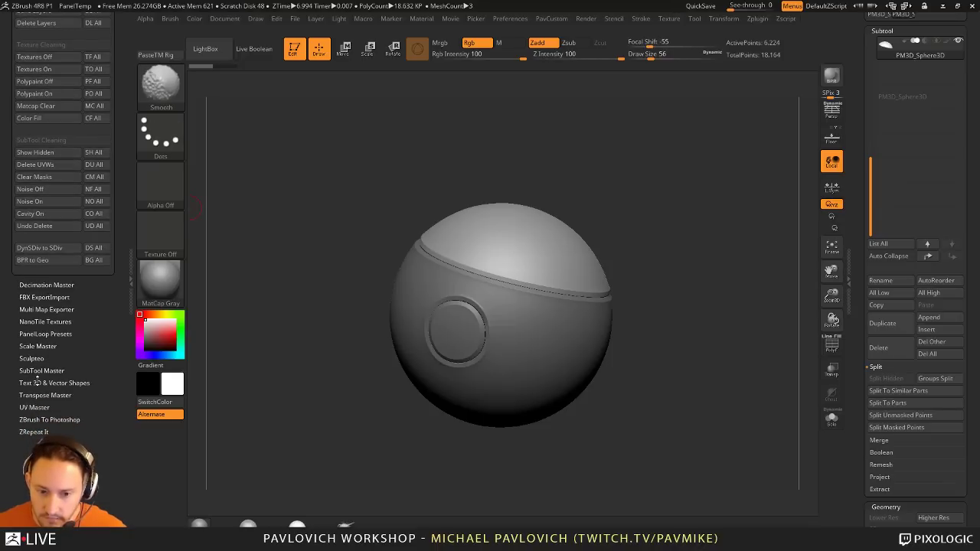
left_click(31, 431)
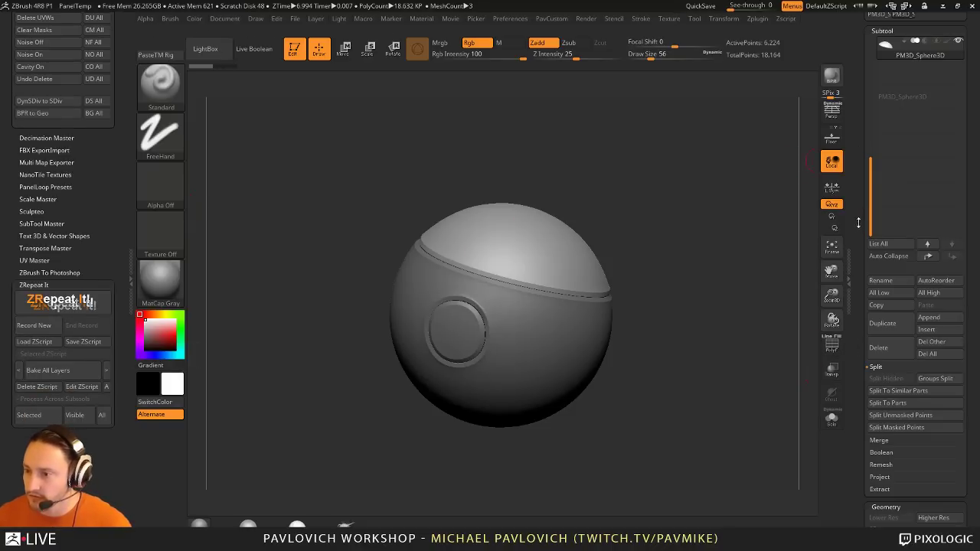
Step: Inflate the upper dome subtool and repeat the same deformation on the other subtools
scroll(858, 222, "down", 10)
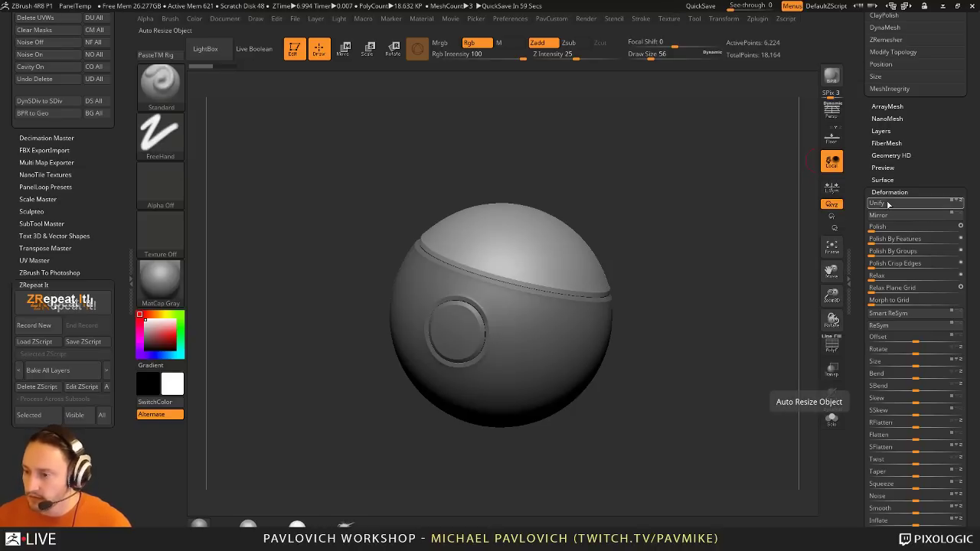
scroll(857, 318, "down", 4)
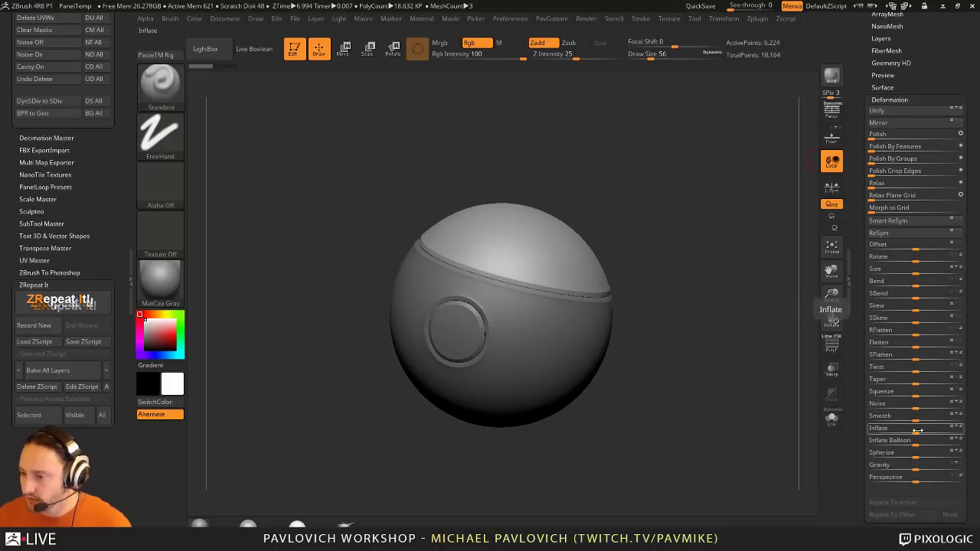
left_click_drag(918, 431, 937, 432)
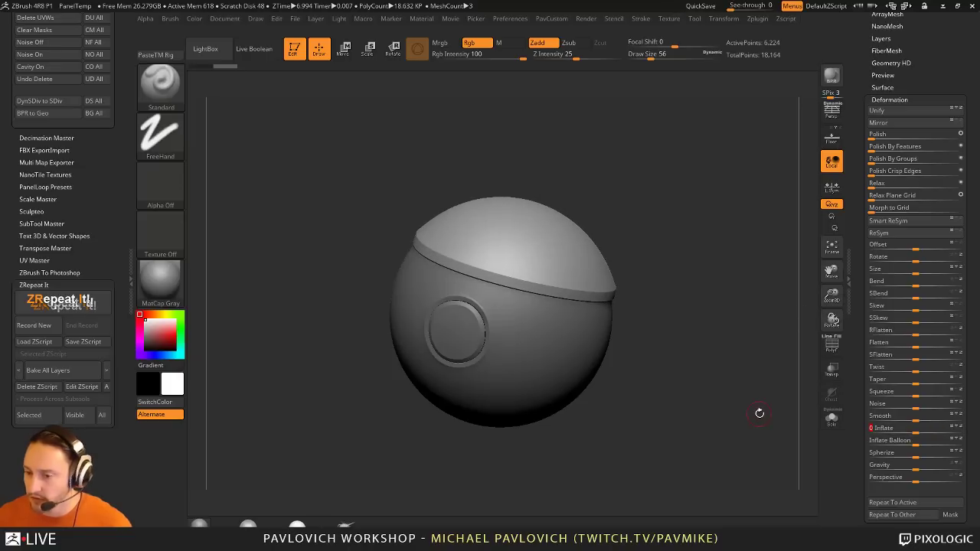
left_click(897, 515)
left_click_drag(739, 291, 759, 307)
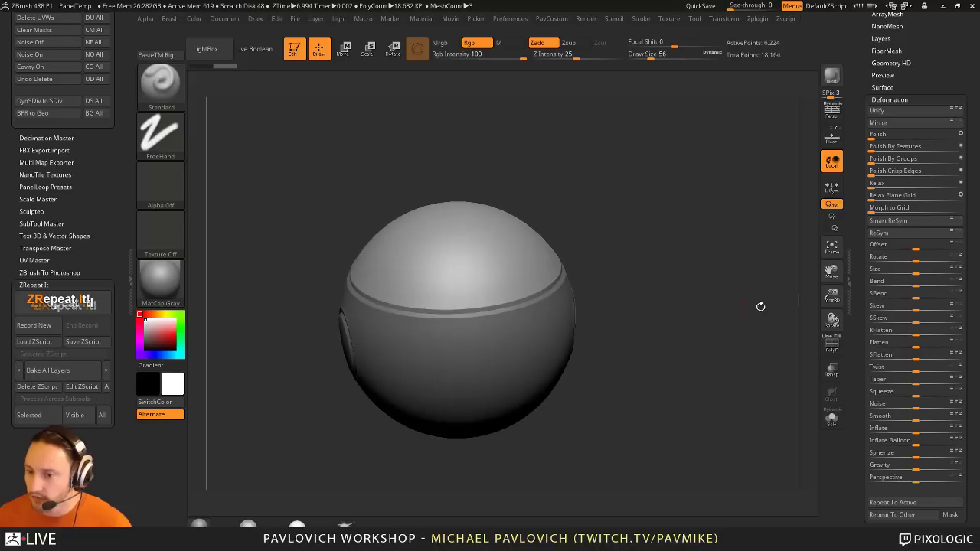
left_click_drag(696, 271, 714, 281)
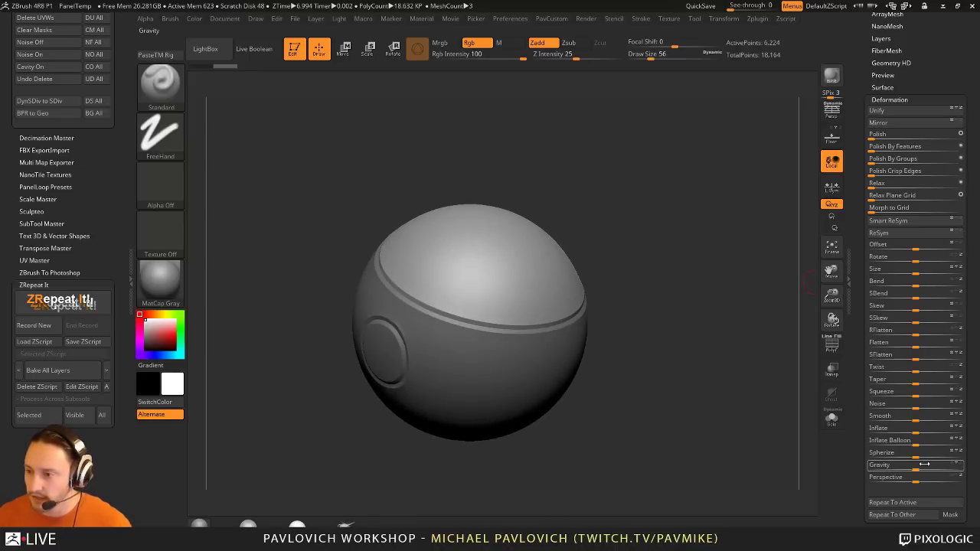
Step: Unify the dome subtool and repeat the Unify deformation on the other subtools
left_click(894, 113)
left_click(896, 516)
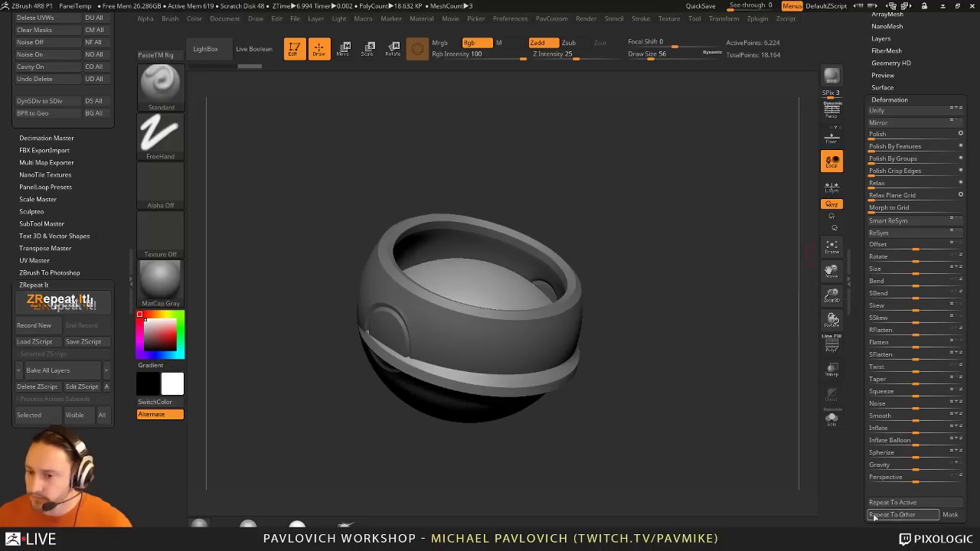
mouse_move(685, 366)
left_mouse_down()
mouse_move(749, 380)
mouse_move(671, 257)
mouse_move(701, 365)
left_mouse_up()
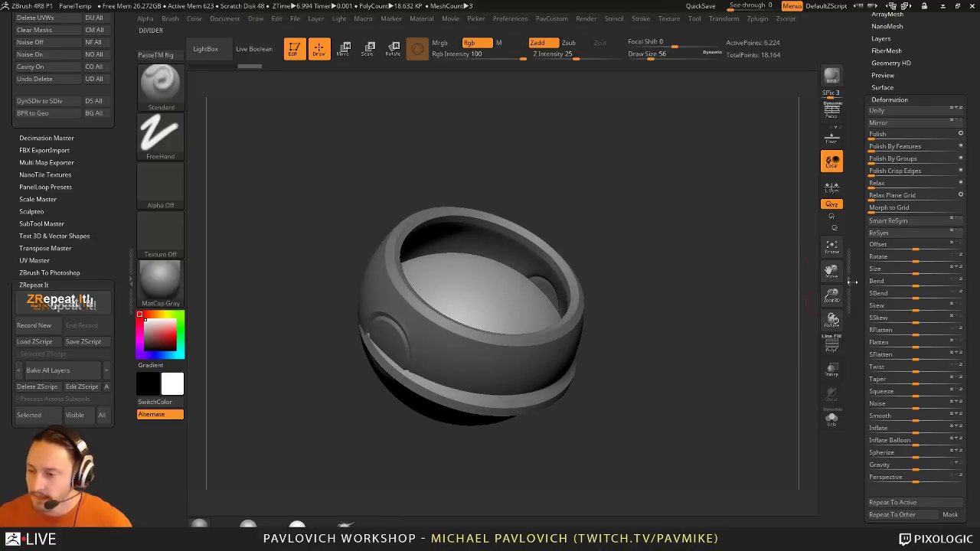
Step: Set the brush draw size to 62 and turn on PolyFrame to show the polygroups
left_click_drag(856, 259, 931, 435)
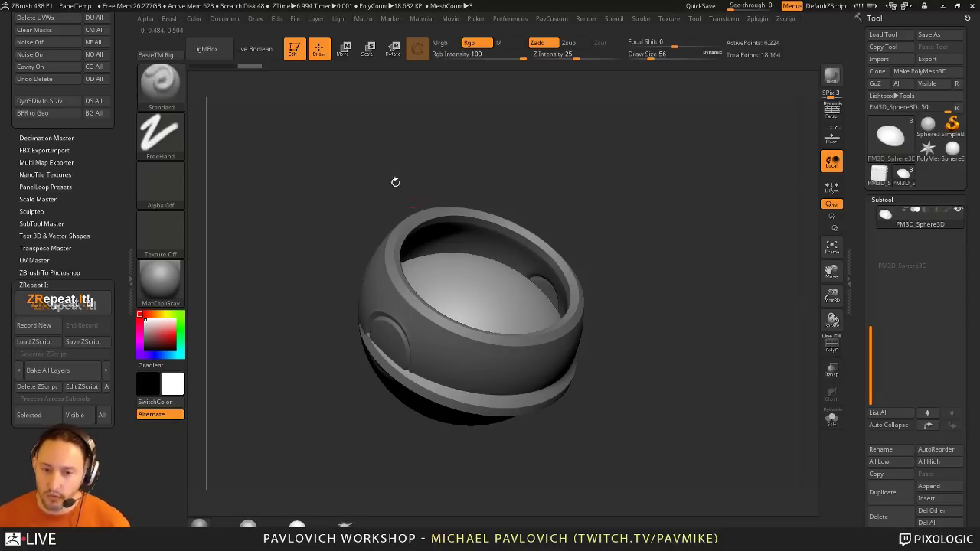
left_click_drag(636, 156, 672, 233)
key("s")
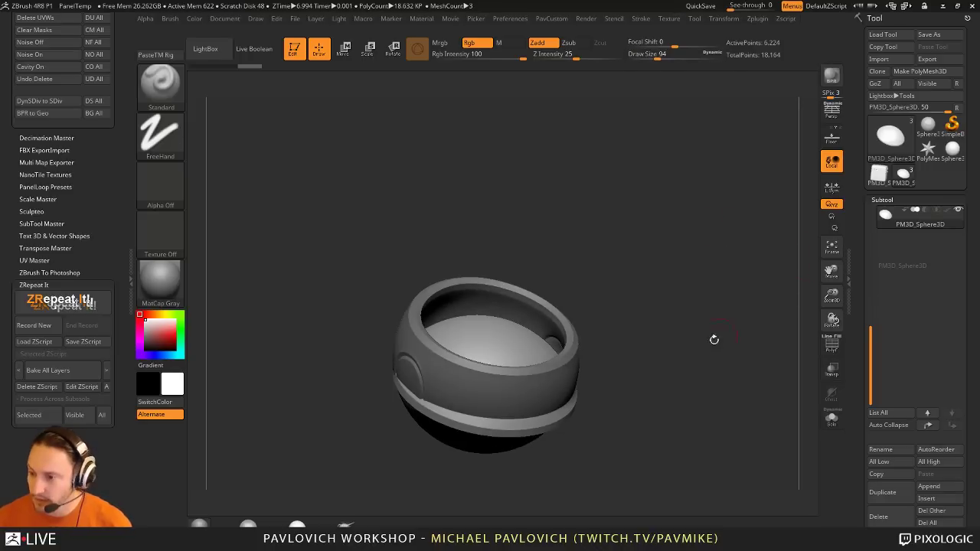
left_click_drag(713, 340, 744, 321, "alt")
left_click(829, 344)
mouse_move(679, 289)
left_mouse_down()
mouse_move(684, 299)
mouse_move(740, 287)
left_mouse_up()
key("s")
Step: Select the sphere's lower body subtool and isolate it with Solo
left_click_drag(869, 351, 869, 231)
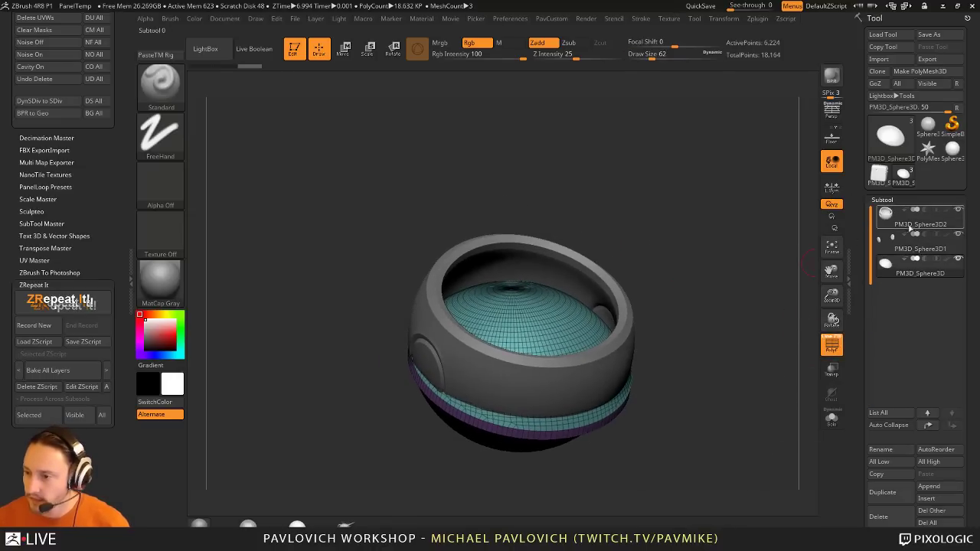
left_click(909, 229)
left_click_drag(746, 290, 741, 265)
left_click(832, 415)
left_click_drag(773, 345, 761, 314)
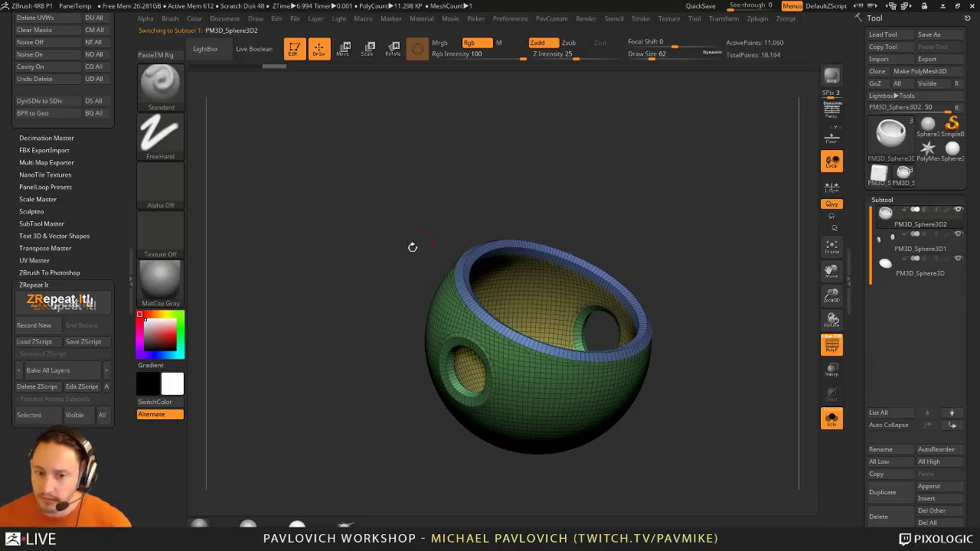
Step: Start a new ZRepeat It recording and turn the lower body into one polygroup with GroupVisible
left_click(53, 328)
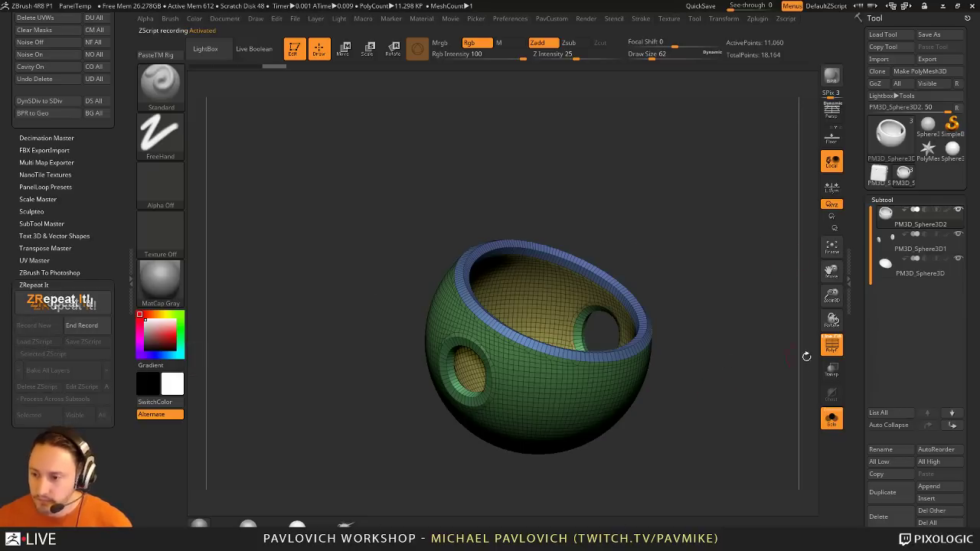
left_click_drag(856, 344, 860, 148)
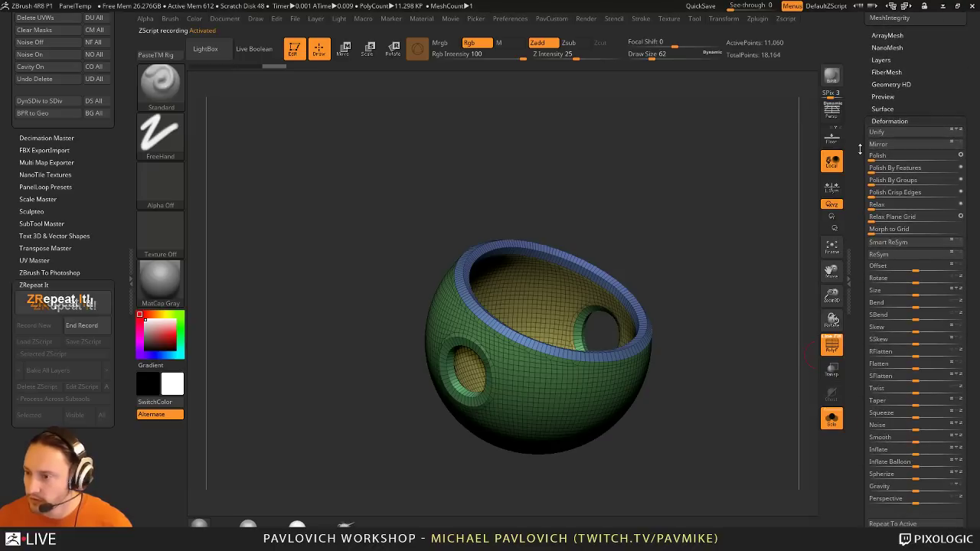
left_click(877, 122)
left_click(886, 157)
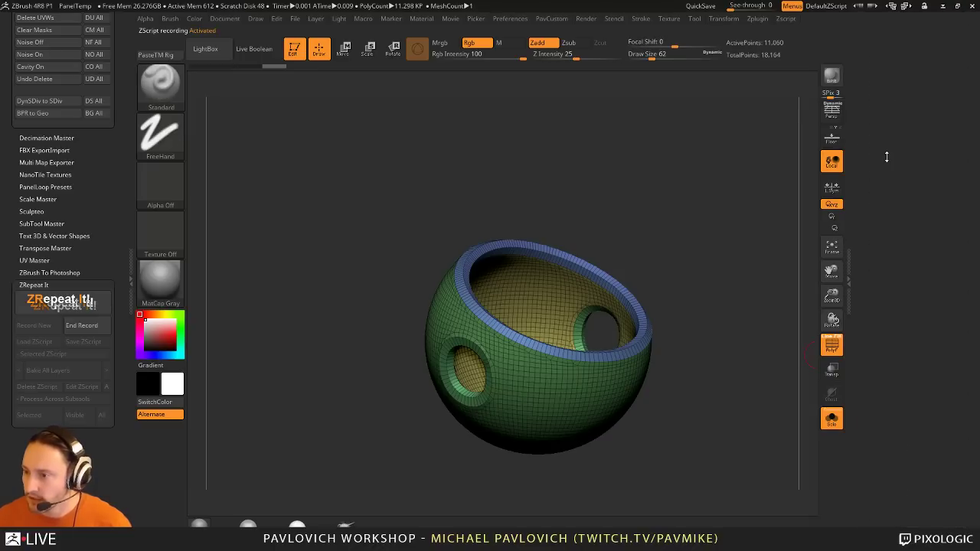
left_click_drag(891, 288, 897, 346)
left_click(888, 257)
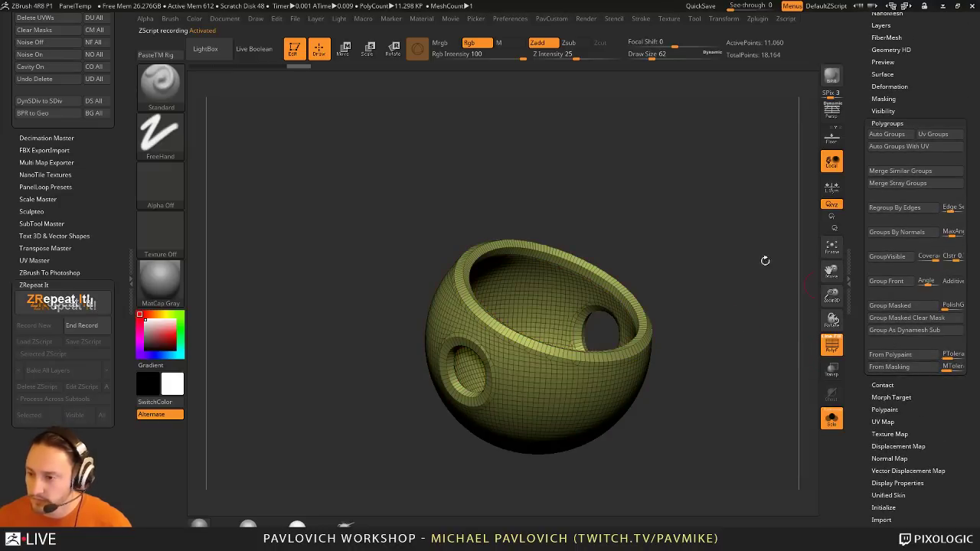
Step: End the ZRepeat It recording and name the recorded ZScript GroupVisible
left_click(89, 326)
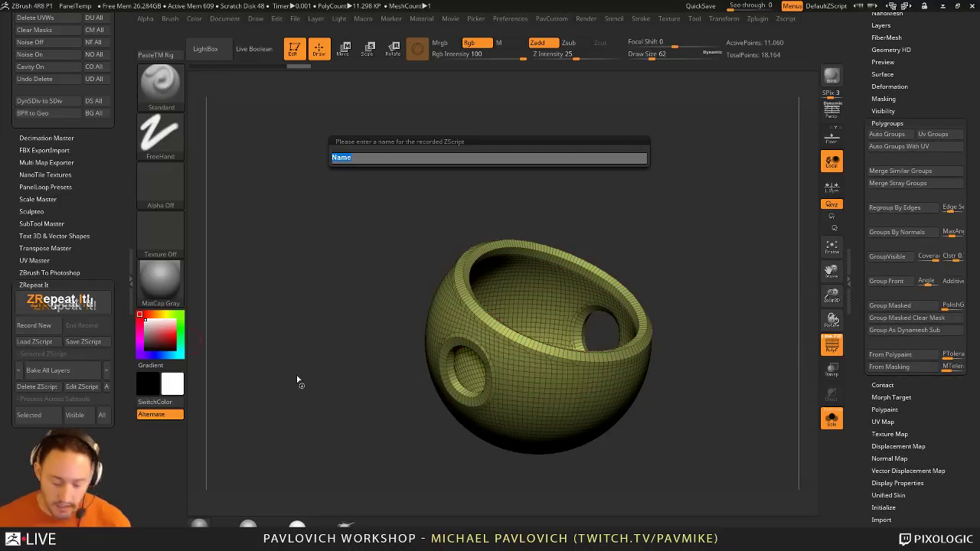
type("Group")
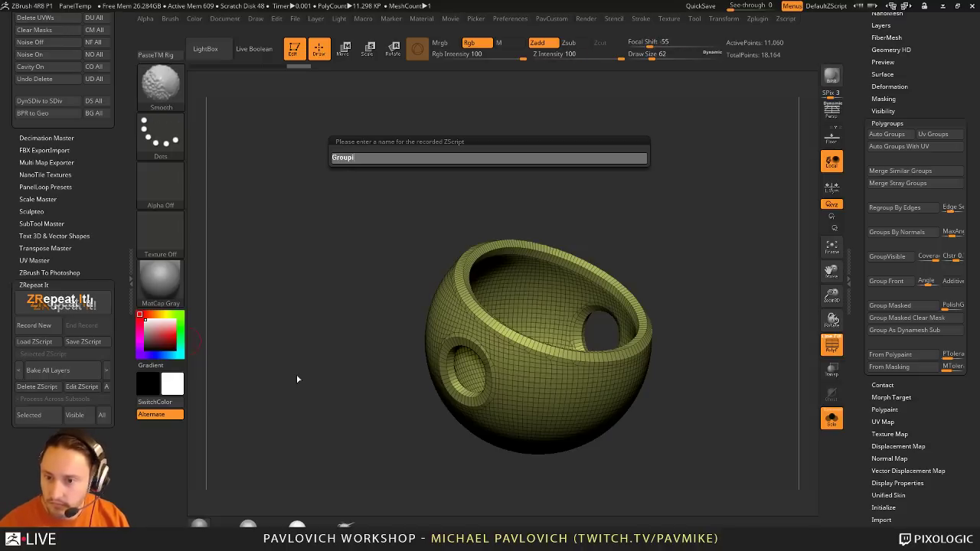
type("Visible")
key("Return")
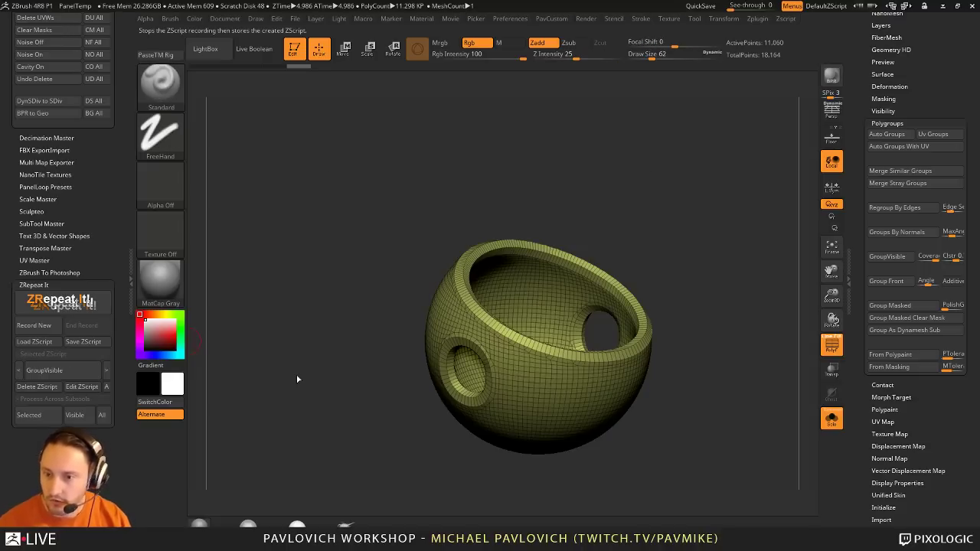
Step: Process the GroupVisible script across all subtools and inspect the polygroups on the discs and dome
left_click_drag(849, 106, 842, 330)
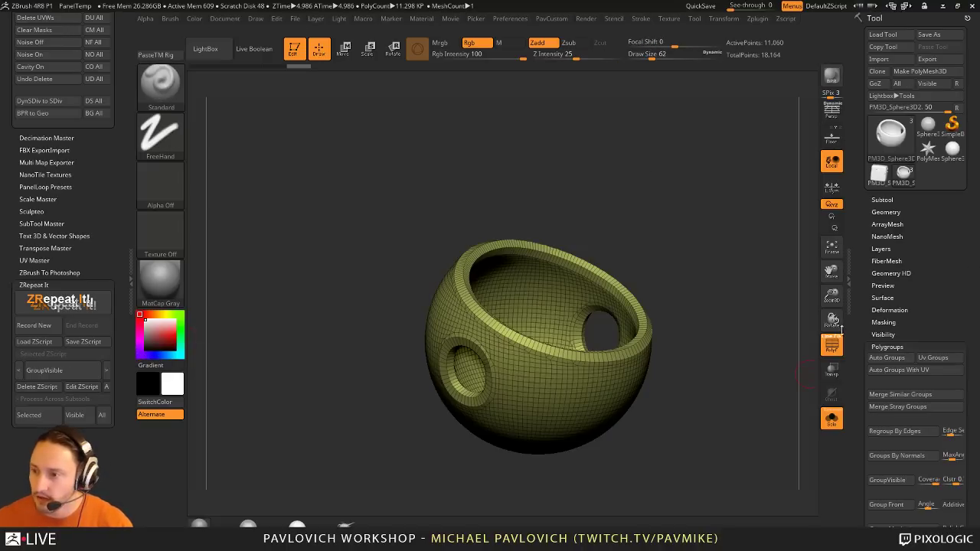
left_click(887, 200, "shift")
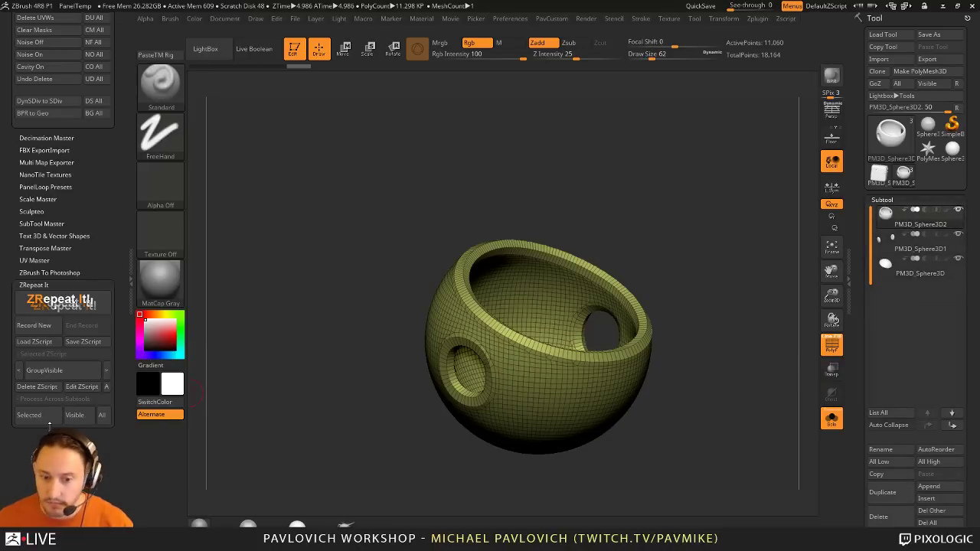
left_click(101, 415)
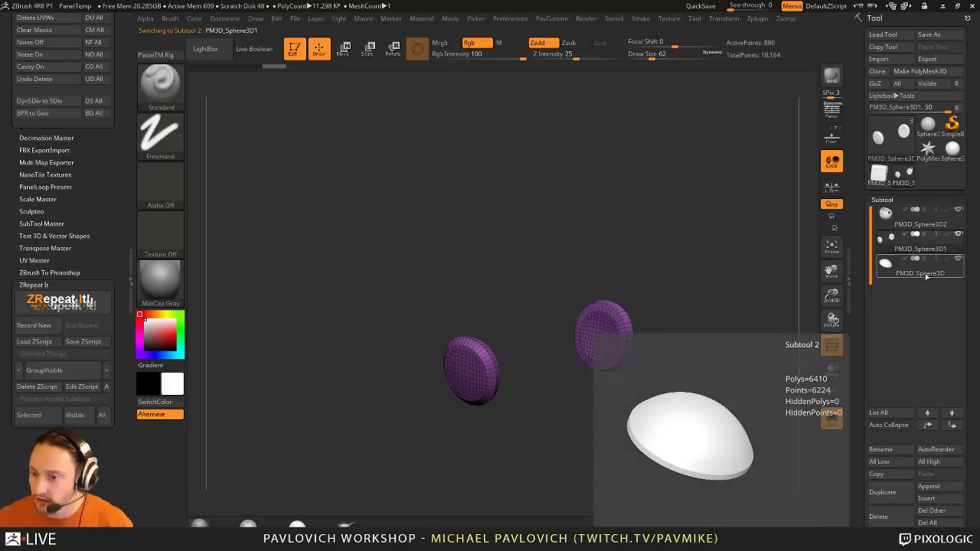
left_click_drag(693, 218, 624, 280)
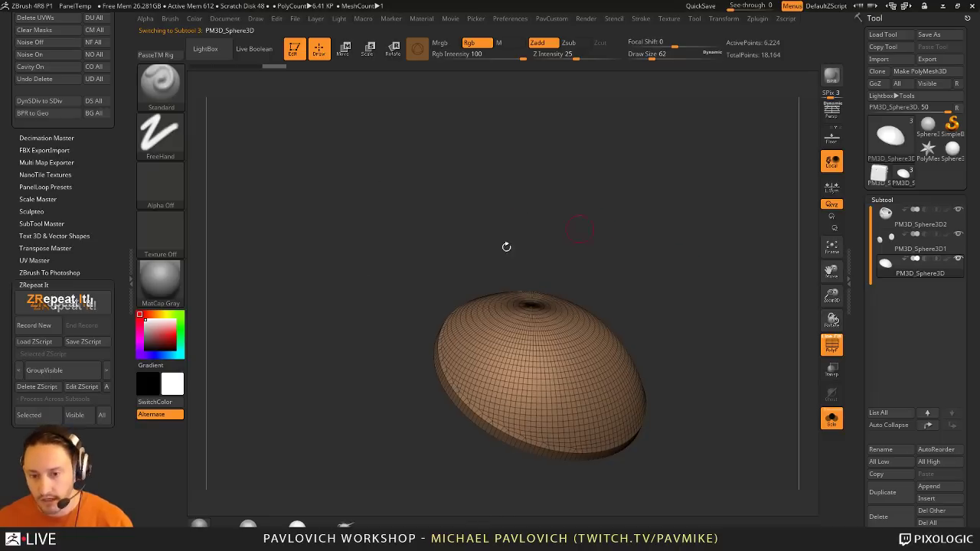
left_click(94, 375)
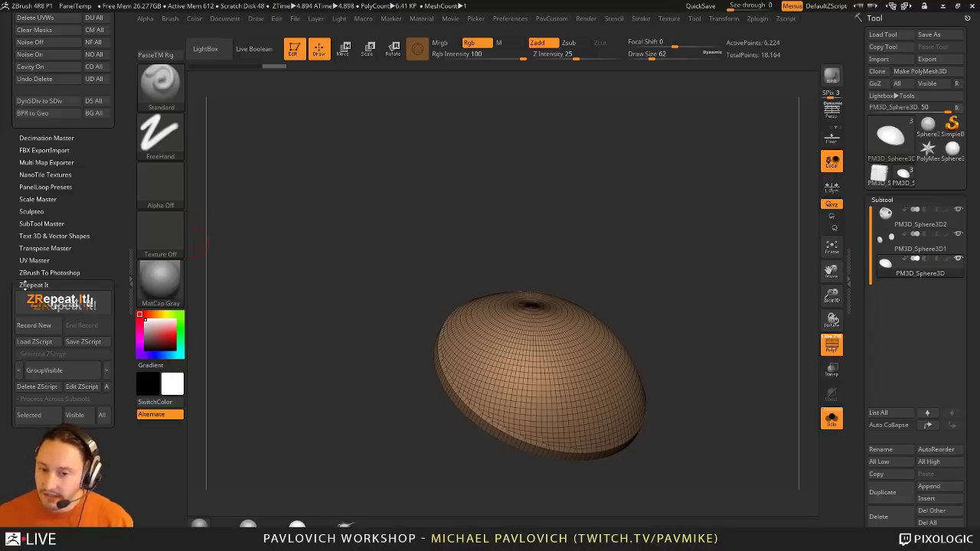
left_click(757, 19)
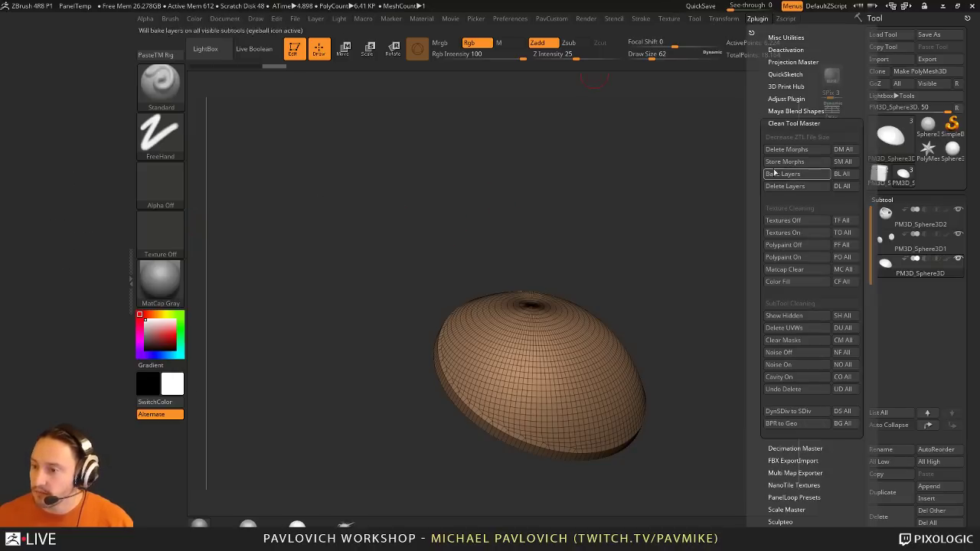
key("shift")
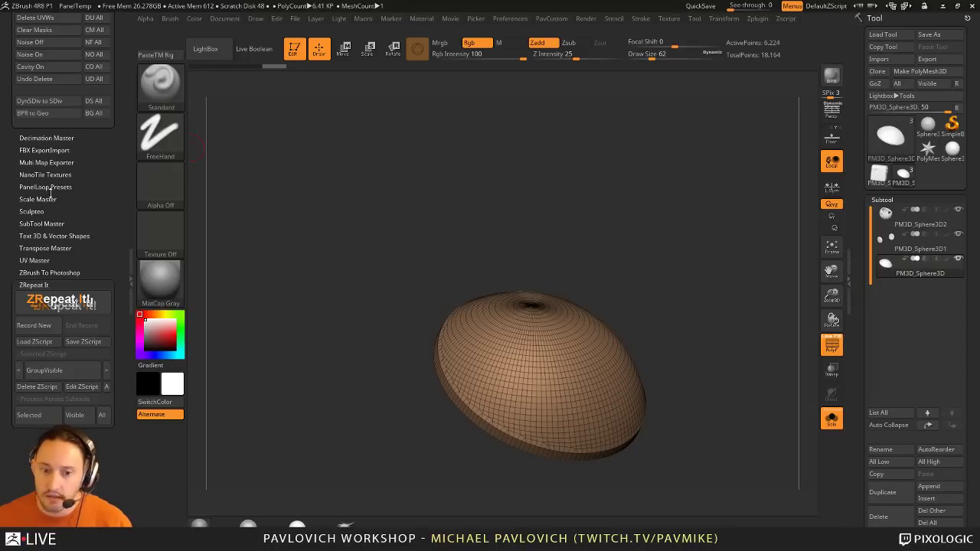
Step: Examine SubTool Master's Fill and Do Visible options, cancelling both dialogs, and collapse the plugin
left_click(42, 222)
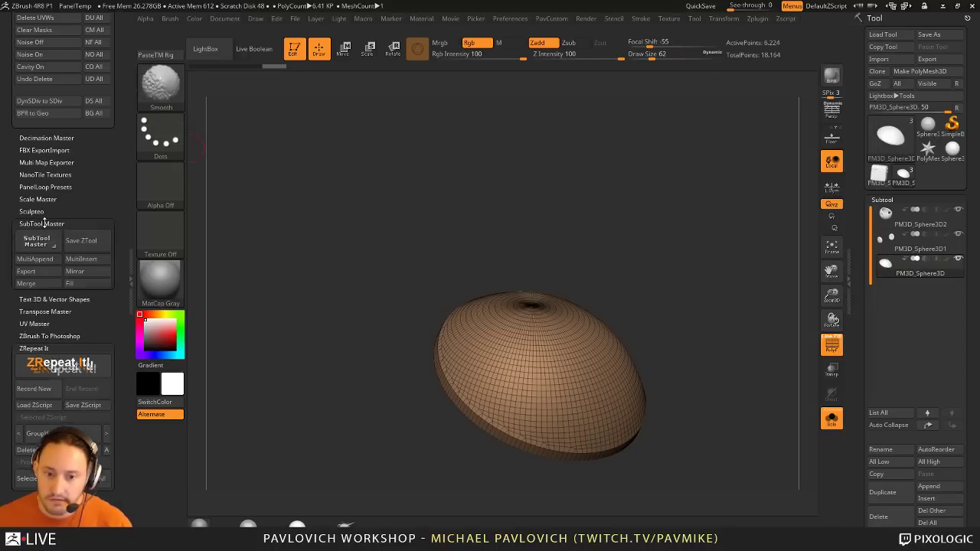
left_click(80, 284)
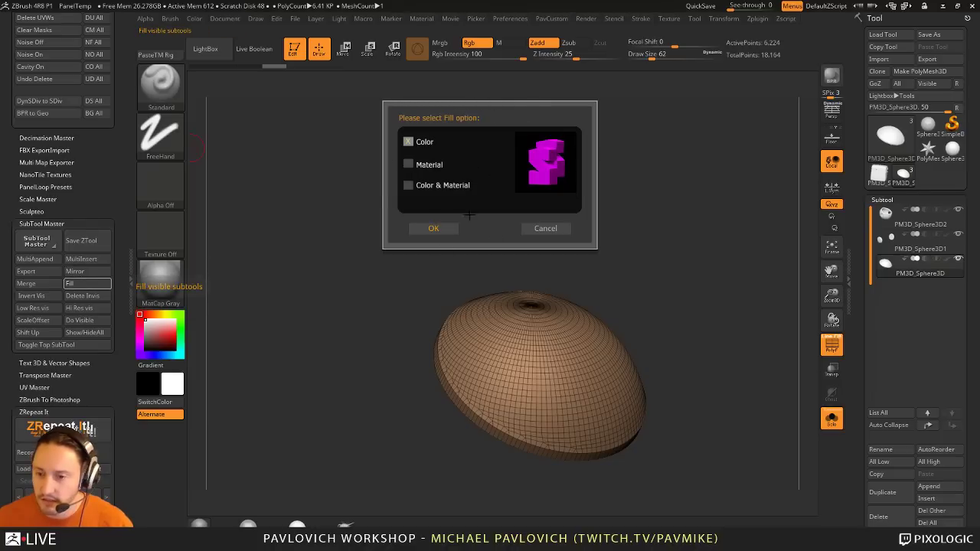
left_click(545, 228)
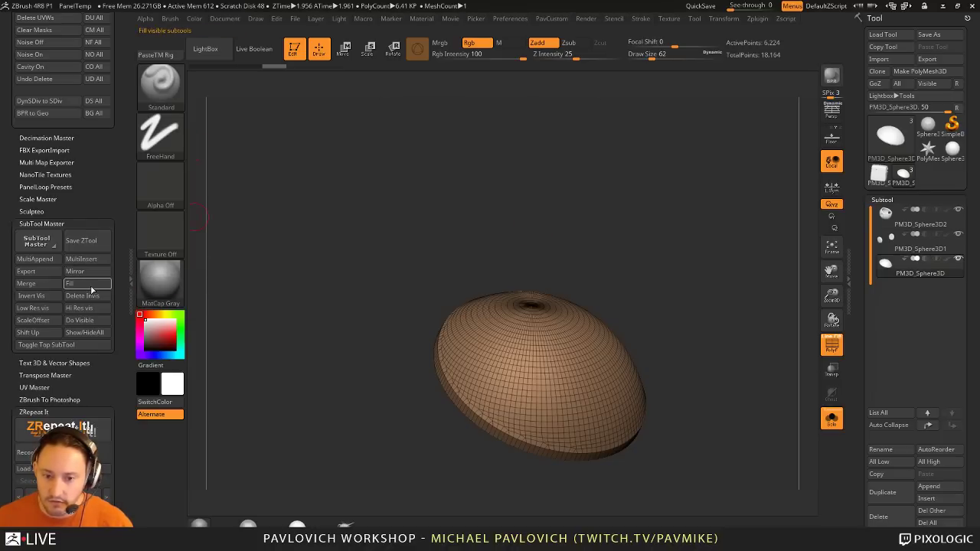
left_click(81, 320)
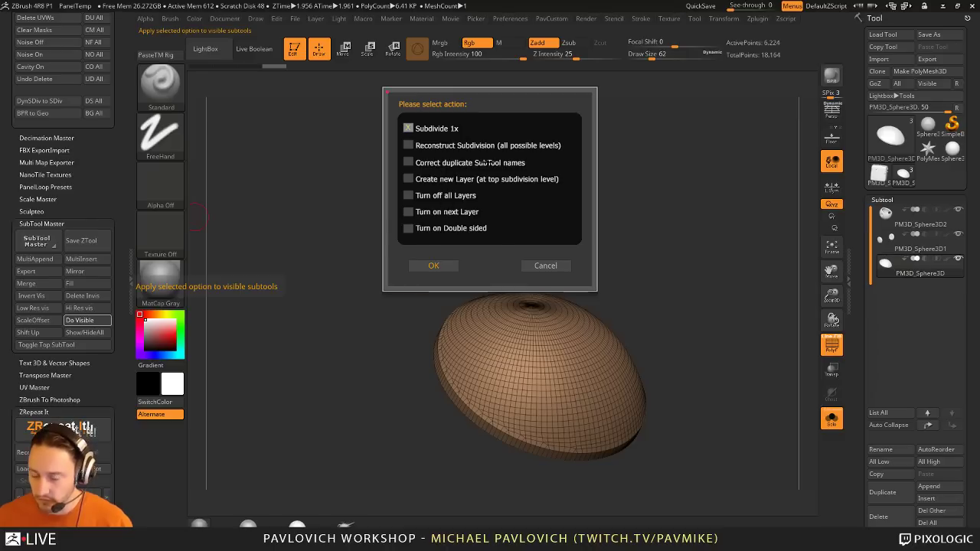
left_click(540, 266)
left_click(74, 225)
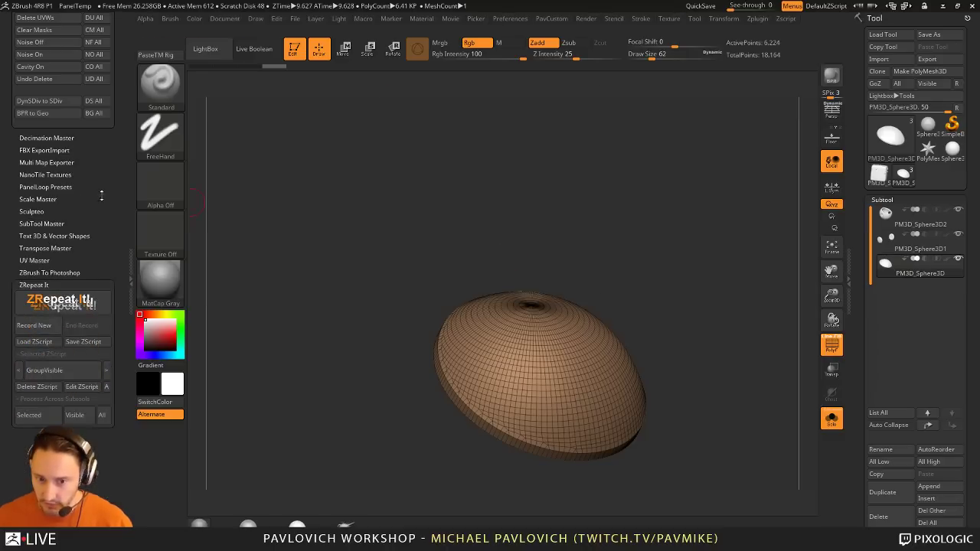
Step: Collapse the ZRepeat It plugin and bring the Clean Tool Master options back into view
scroll(61, 245, "down", 3)
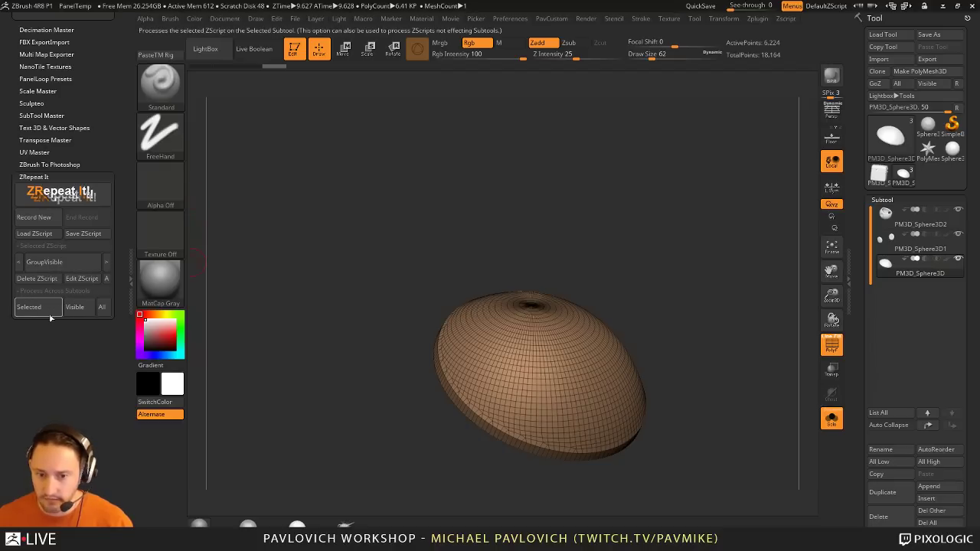
left_click(44, 177)
scroll(78, 294, "up", 5)
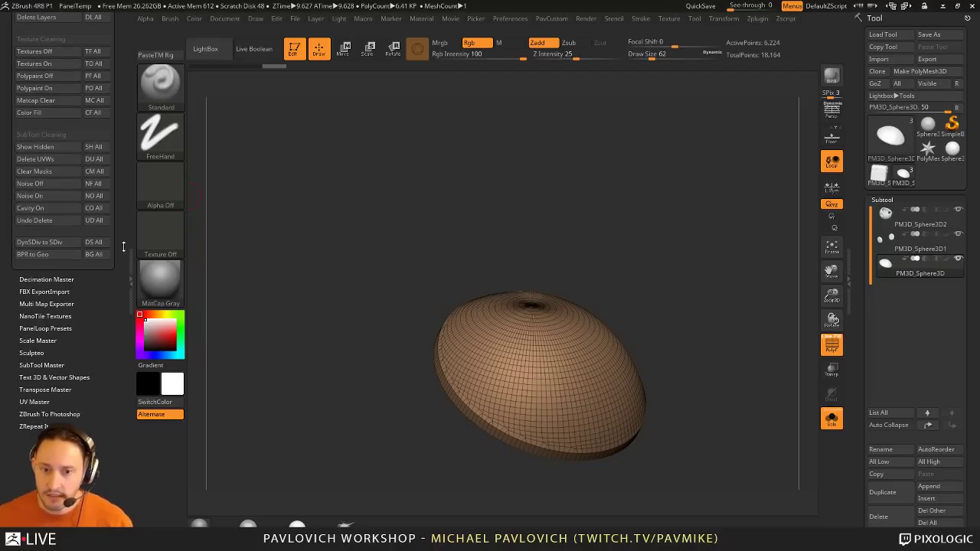
scroll(125, 222, "up", 5)
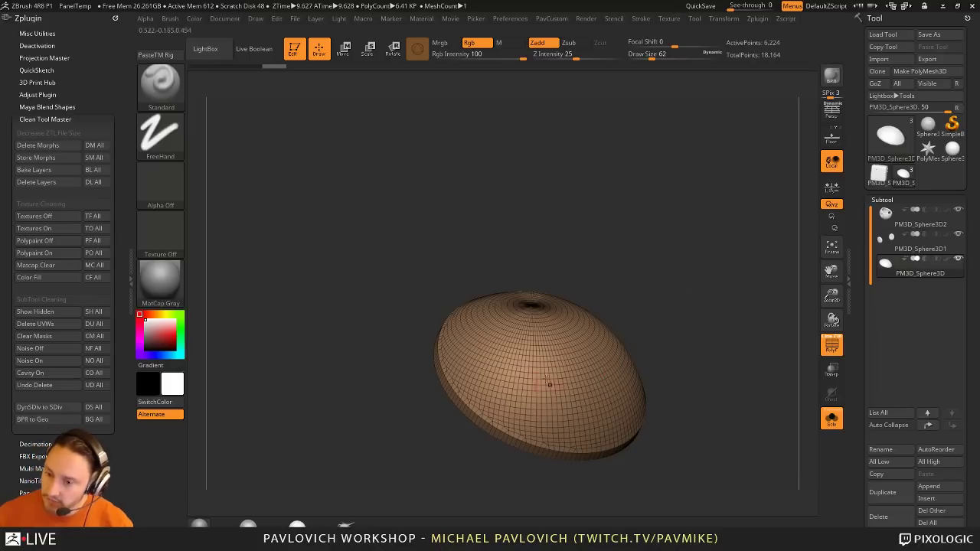
Step: DynaMesh the dome subtool at resolution 128
left_click_drag(678, 299, 658, 263, "alt")
key("grave")
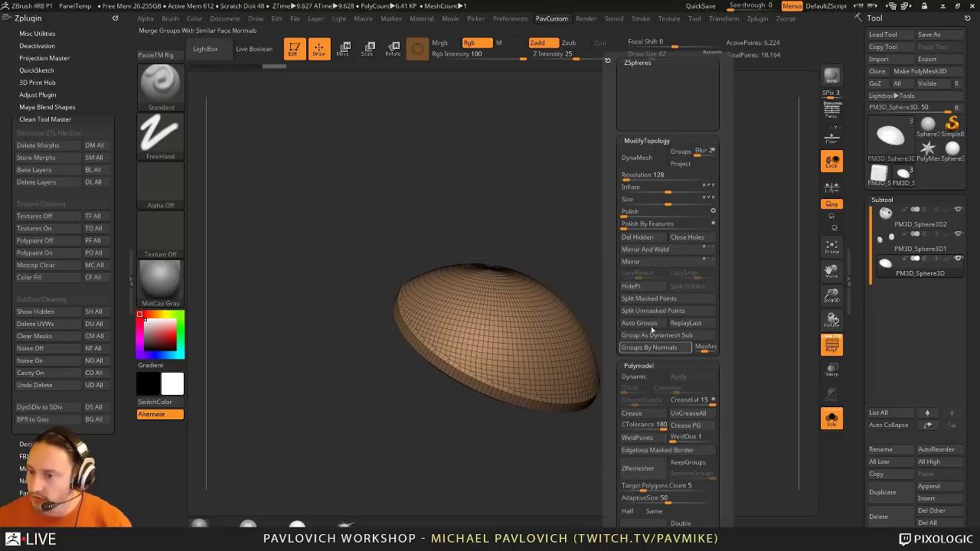
left_click(643, 158)
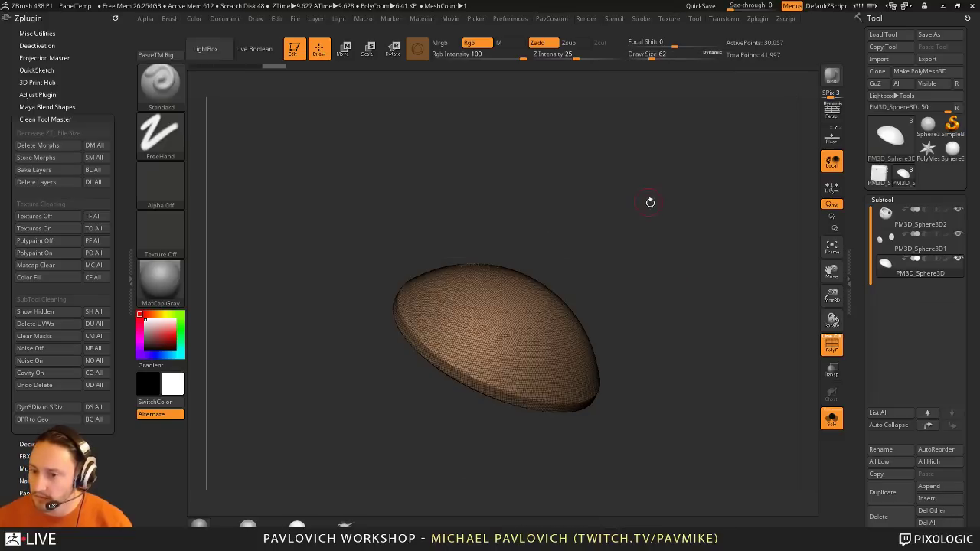
Step: Slice the dome diagonally with the SliceCurve brush into two polygroups and DynaMesh it again
left_click_drag(649, 202, 595, 236, "shift")
left_click(160, 85)
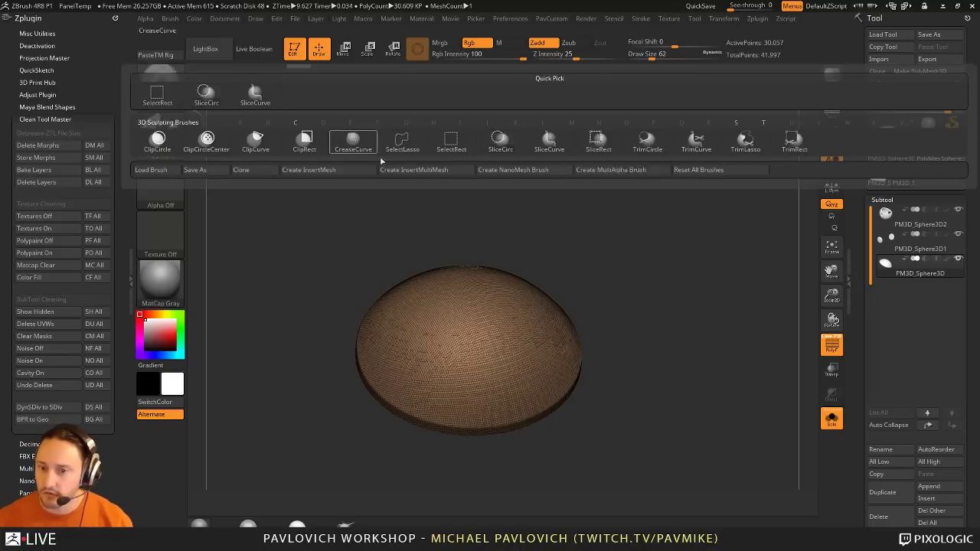
left_click(381, 155)
left_click_drag(578, 201, 405, 450, "ctrl+shift")
mouse_move(652, 338)
left_mouse_down()
mouse_move(625, 301)
mouse_move(616, 337)
left_mouse_up()
key("space")
left_click(652, 155)
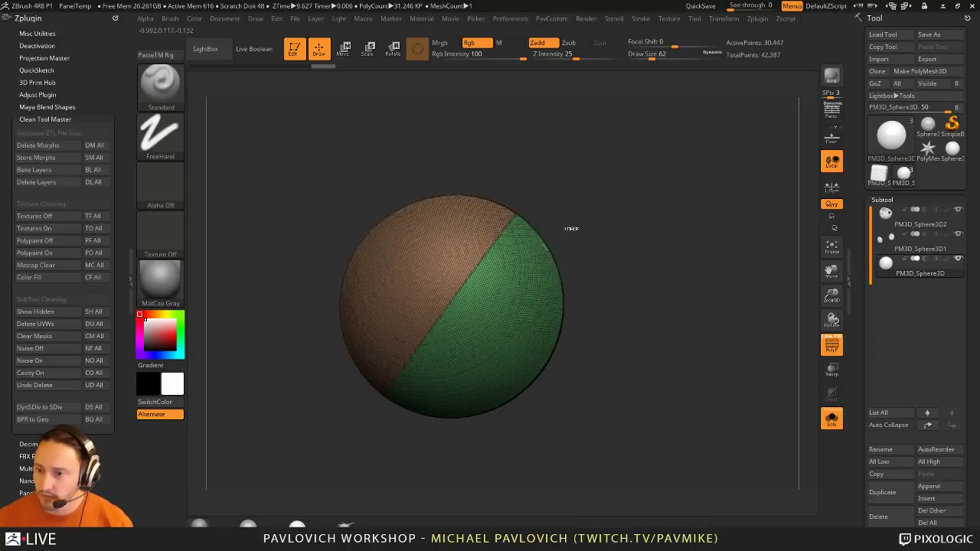
left_click_drag(644, 173, 686, 249, "ctrl")
mouse_move(660, 354)
left_mouse_down()
mouse_move(651, 361)
mouse_move(526, 328)
mouse_move(464, 282)
left_mouse_up()
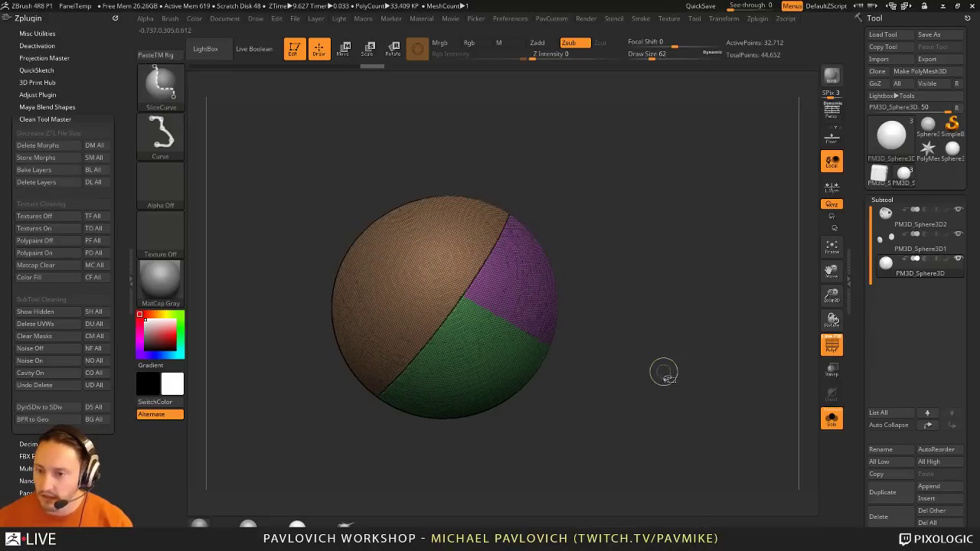
Step: Slice the smaller half crosswise into three polygroup bands with SliceCurve and DynaMesh the whole dome
key("ctrl+z")
left_click(543, 325, "ctrl+shift")
left_click_drag(394, 265, 673, 404, "ctrl+shift")
mouse_move(330, 298)
left_mouse_down("ctrl+shift")
mouse_move(663, 482)
mouse_move(665, 467)
left_mouse_up("ctrl+shift")
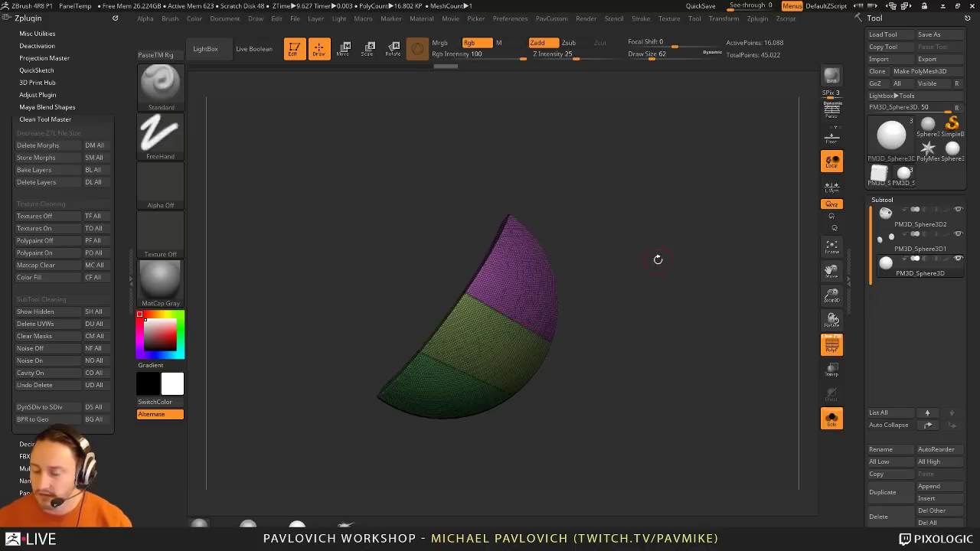
left_click(658, 259, "ctrl+shift")
key("space")
left_click_drag(620, 173, 668, 234, "ctrl")
left_click_drag(710, 323, 671, 319)
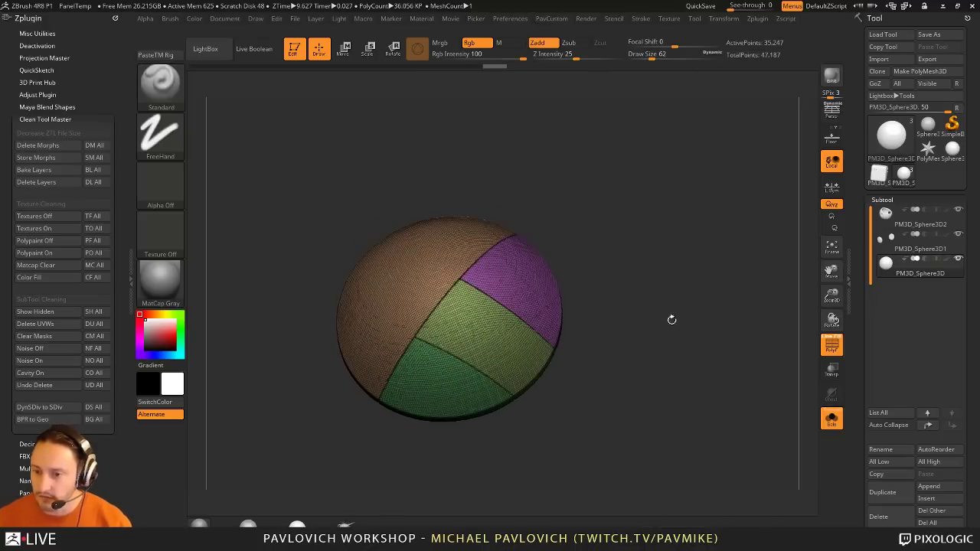
Step: Hide the middle band, merge the rest of the dome into one polygroup, and show the full mesh
left_click(493, 353, "ctrl+shift")
left_click_drag(316, 119, 370, 206, "ctrl+shift")
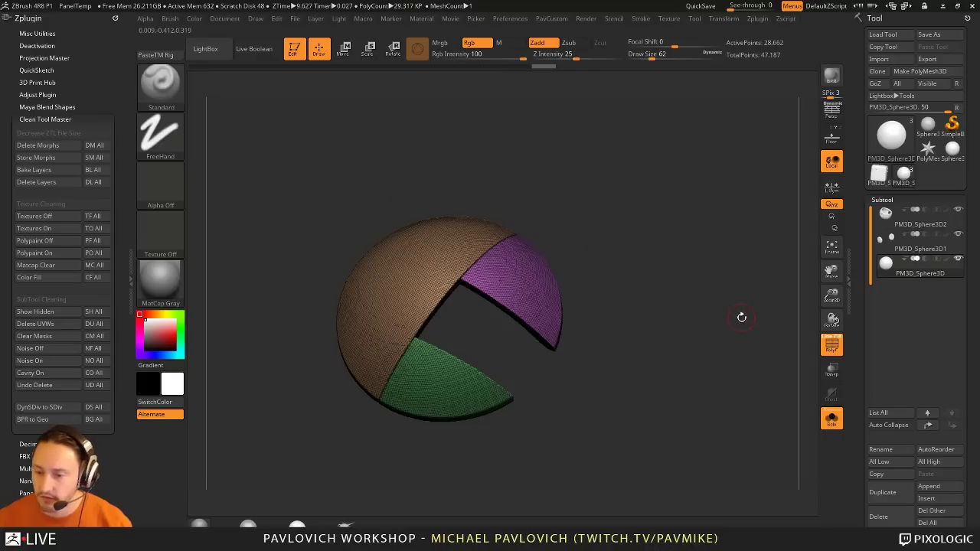
key("ctrl+w")
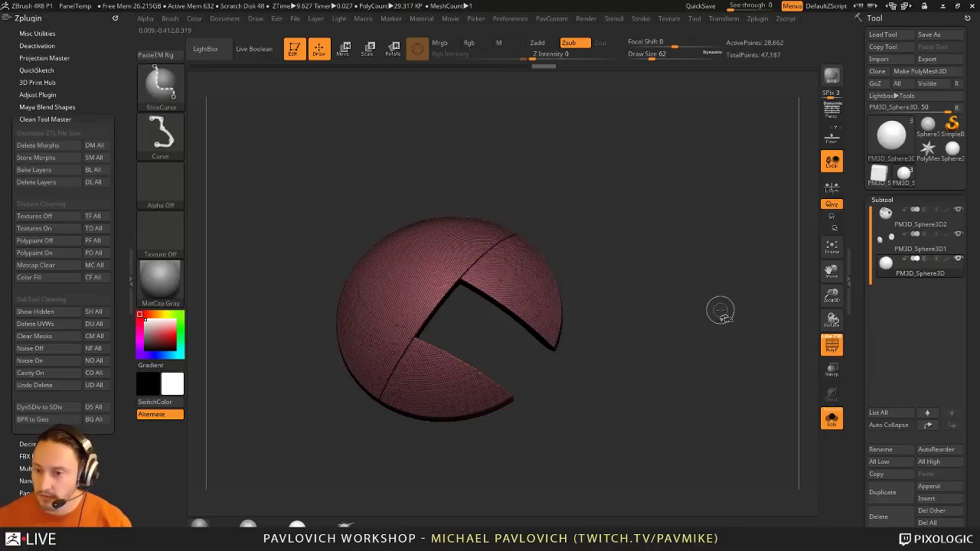
left_click(721, 308, "ctrl+shift")
Step: Try to DynaMesh the regrouped dome with Groups off
key("2")
left_click(738, 151)
left_click_drag(623, 242, 709, 383, "ctrl")
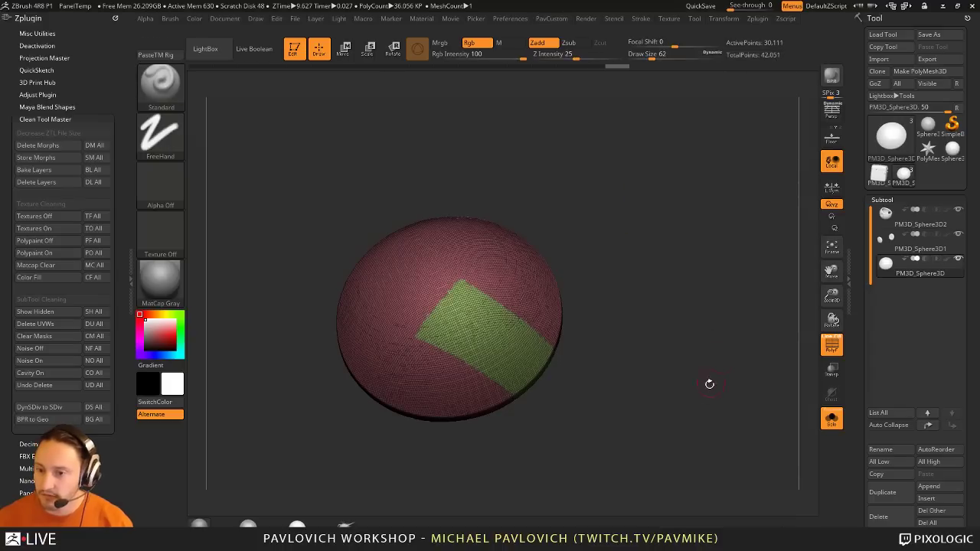
key("ctrl+z")
Step: DynaMesh the dome with Groups on so the green strip and the remainder become separate pieces
key("2")
left_click(707, 157)
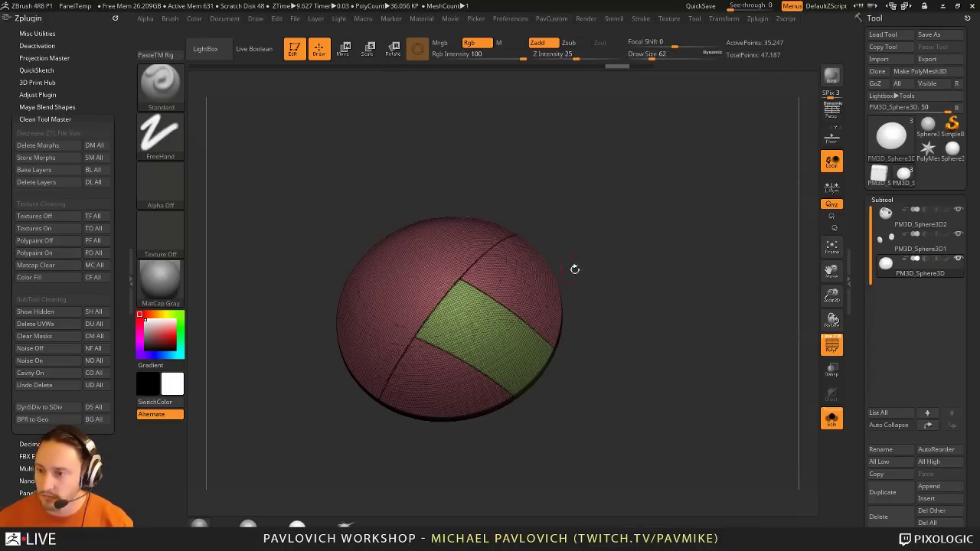
left_click_drag(680, 188, 711, 355, "ctrl")
left_click_drag(653, 343, 713, 361)
left_click(536, 336, "ctrl+shift")
left_click(712, 333, "ctrl+shift")
left_click_drag(611, 387, 644, 386)
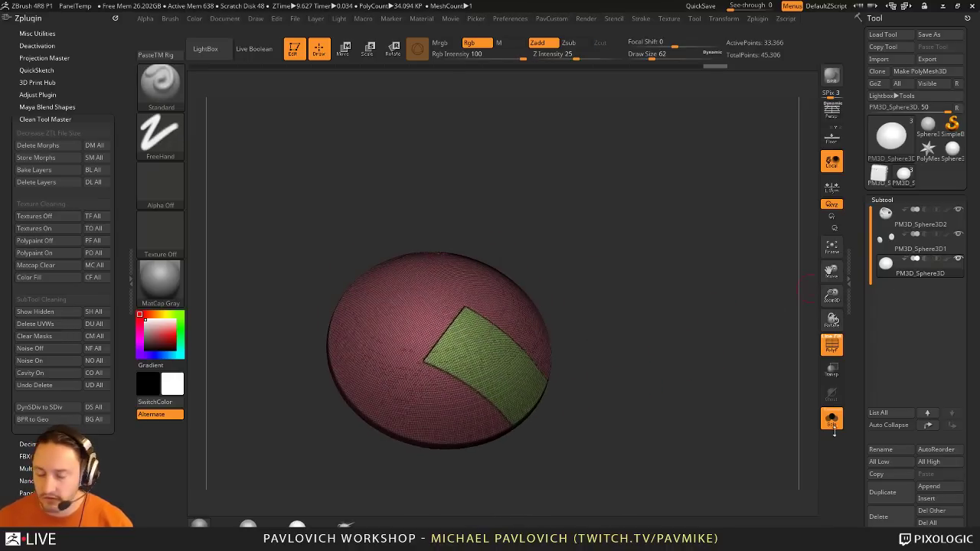
Step: Isolate the green strip and split the hidden rest of the dome into its own subtool
left_click(503, 361, "ctrl+shift")
key("grave")
left_click(674, 288)
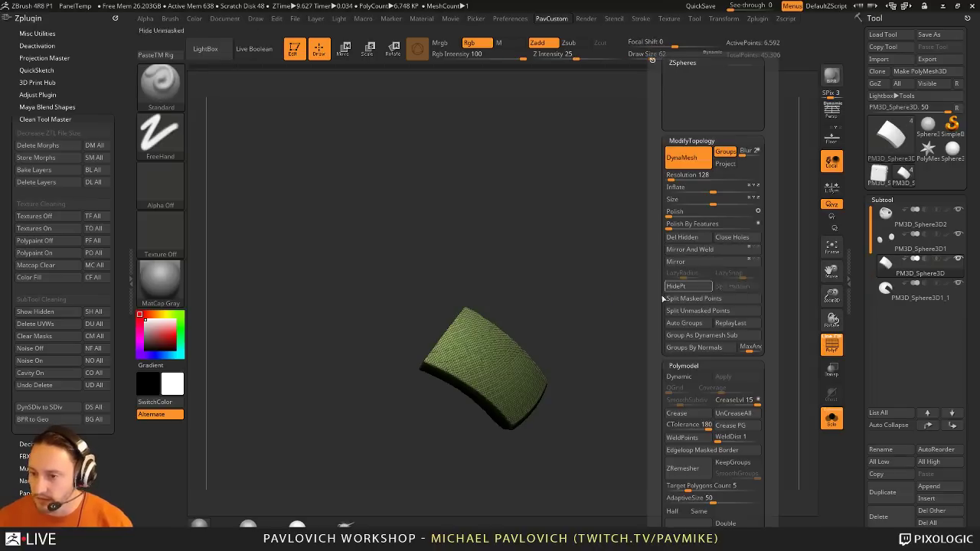
Step: Delete the hollow sphere and disc subtools, PM3D_Sphere3D2 and PM3D_Sphere3D1
left_click(931, 219)
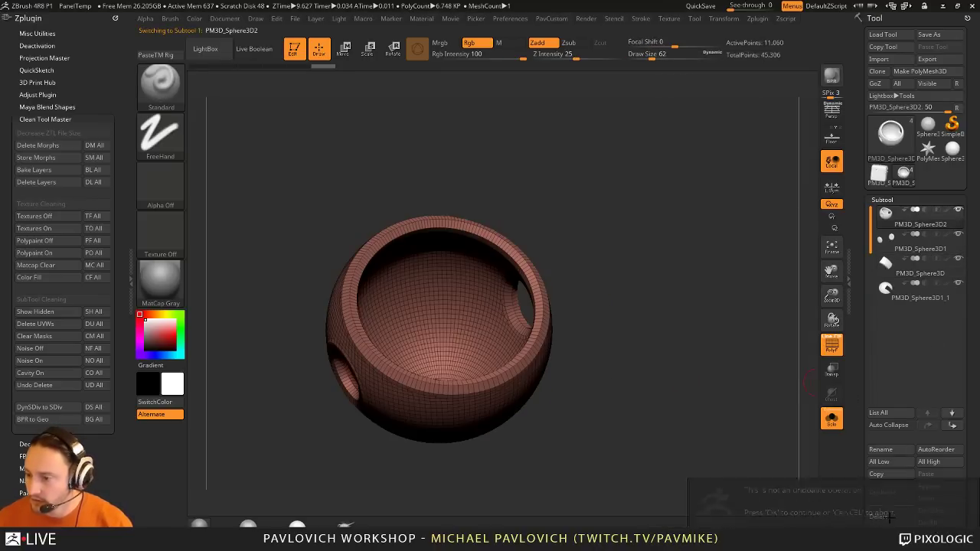
left_click(879, 517)
left_click(879, 517)
left_click_drag(692, 314, 804, 286)
Step: Inspect the notched dome and the strip subtools one at a time and set the Draw Size to 74
left_click(919, 244)
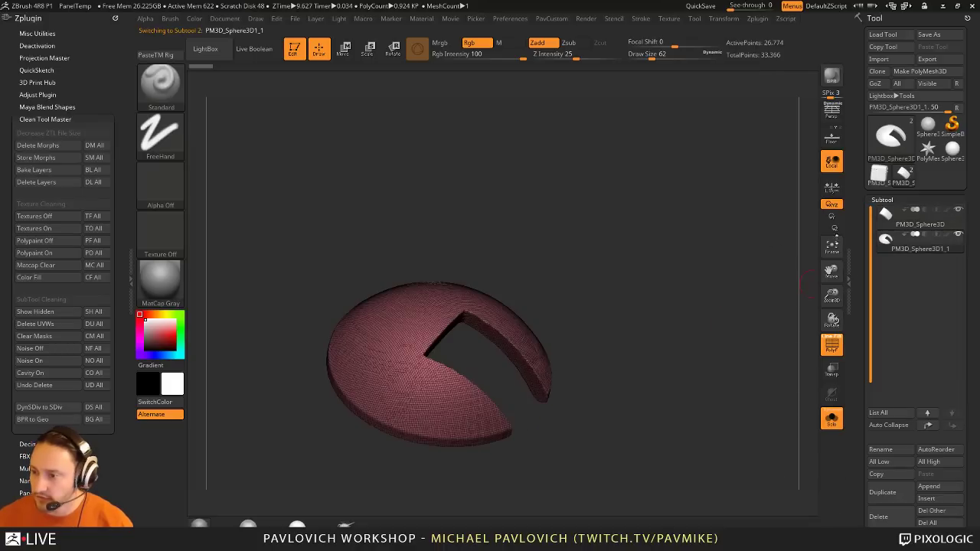
left_click_drag(667, 257, 598, 314)
key("alt+Up")
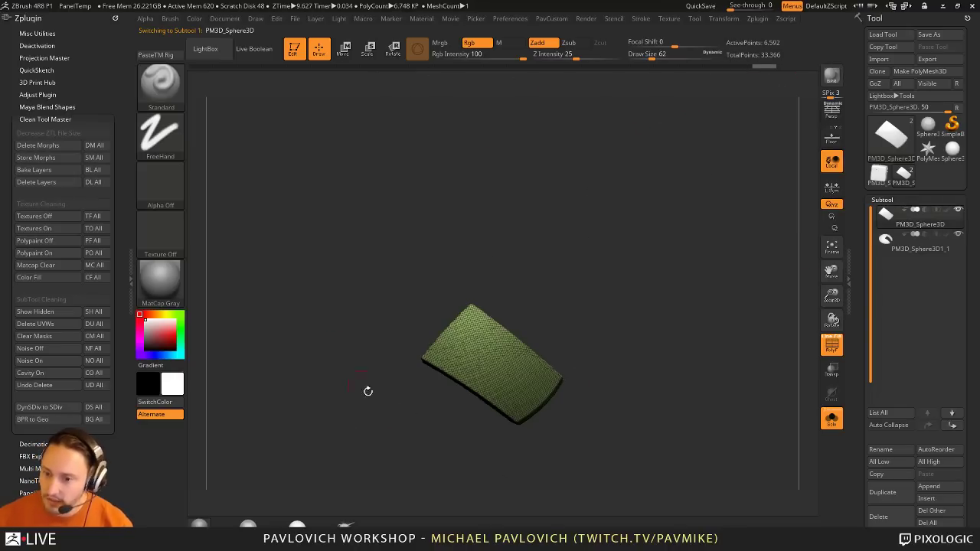
mouse_move(651, 339)
left_mouse_down()
mouse_move(650, 296)
mouse_move(643, 310)
left_mouse_up()
key("s")
key("s")
left_click_drag(643, 311, 647, 304)
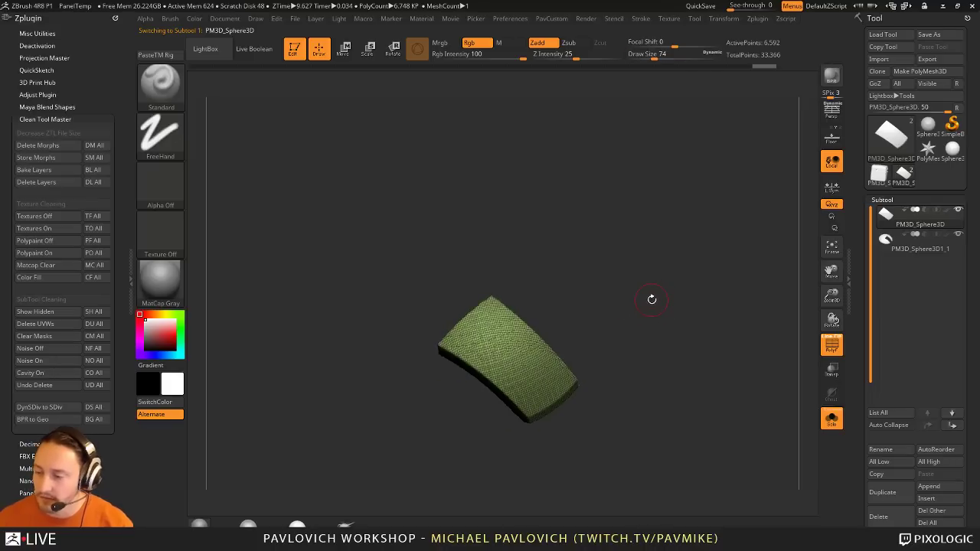
Step: Turn off Solo and delete the undo history from all subtools with Clean Tool Master
left_click(834, 420)
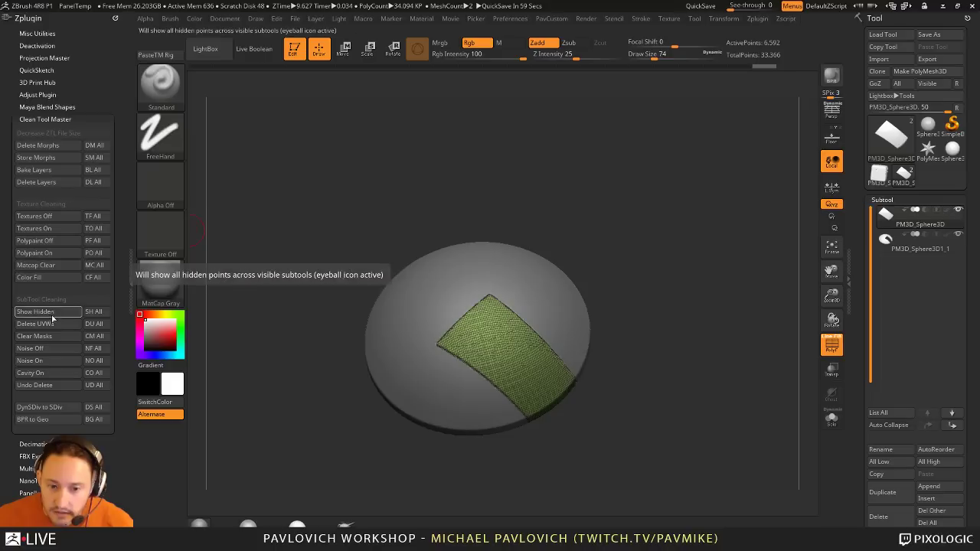
left_click(102, 328)
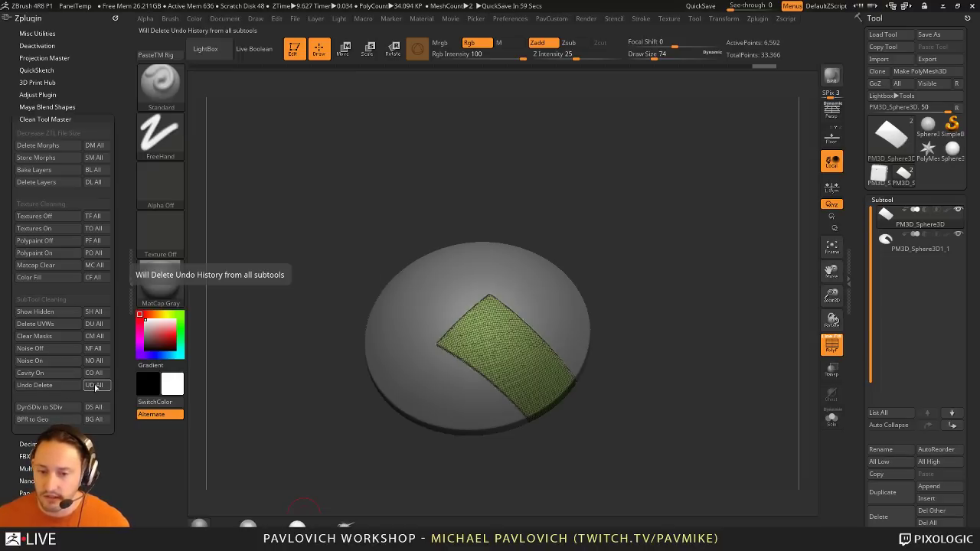
left_click(95, 386)
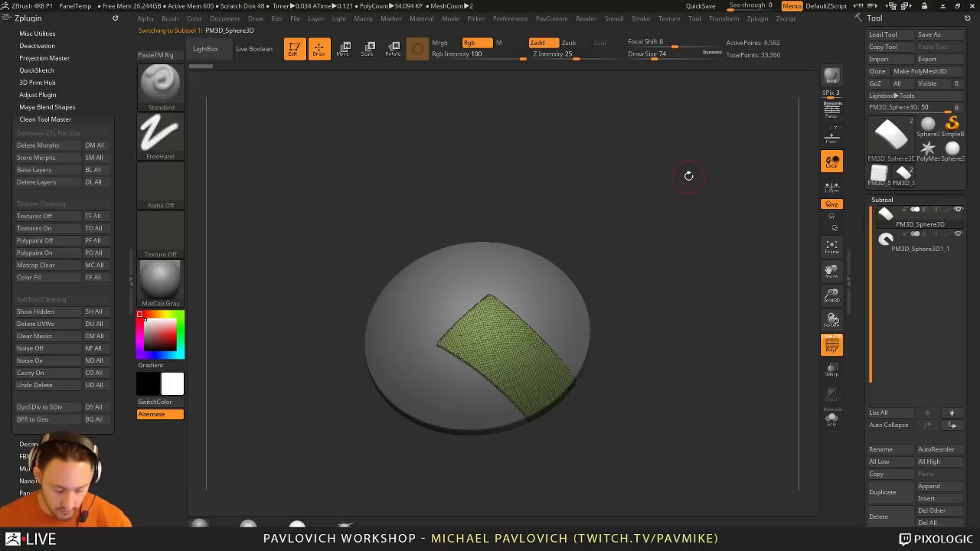
key("comma")
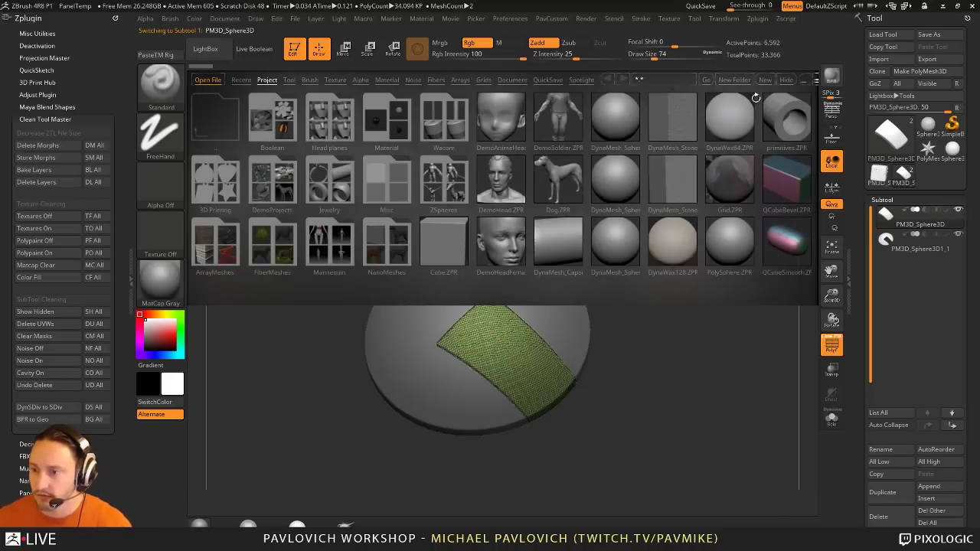
left_click(786, 81)
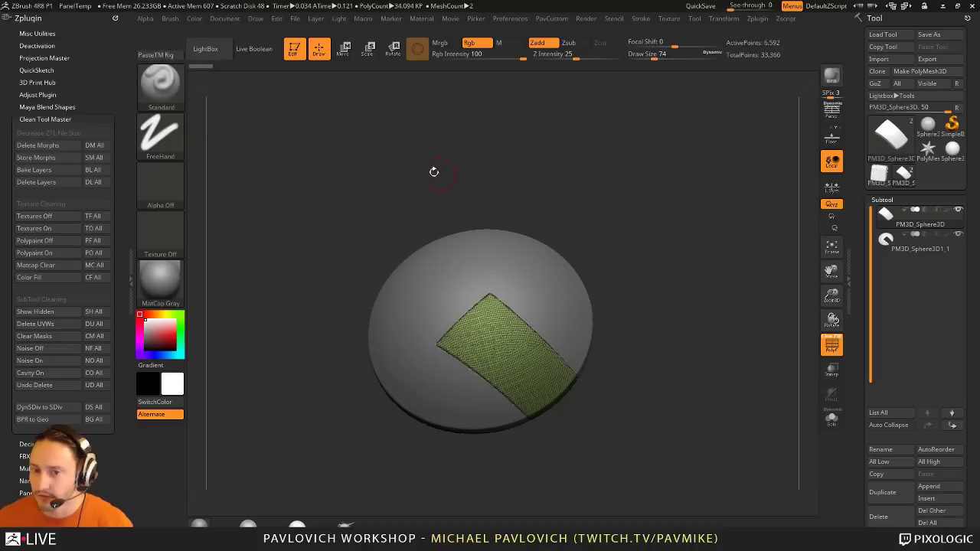
Step: Enable interface customization and remove the PasteTM Rig button from the custom interface
left_click(524, 22)
key("shift")
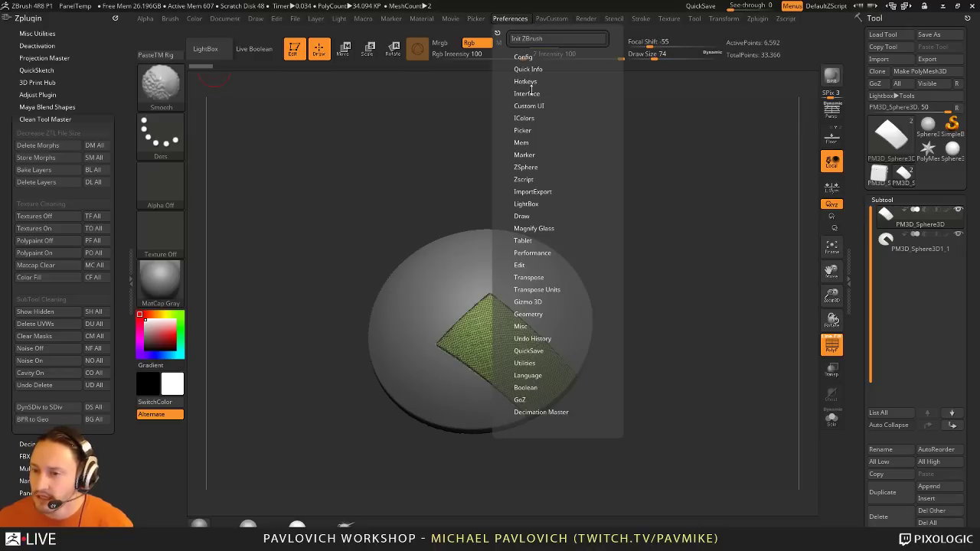
left_click(531, 91)
left_click(531, 89)
left_click(525, 57)
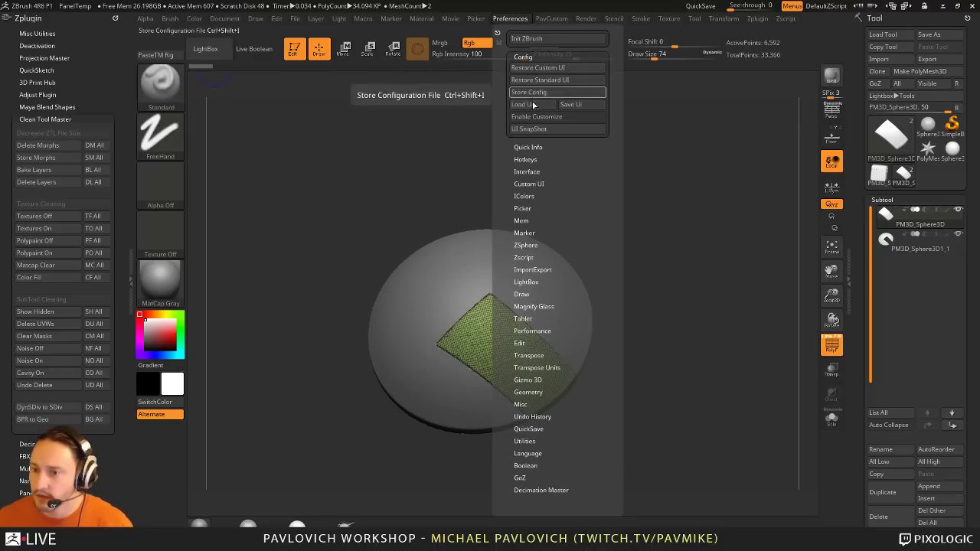
left_click(534, 117)
key("ctrl")
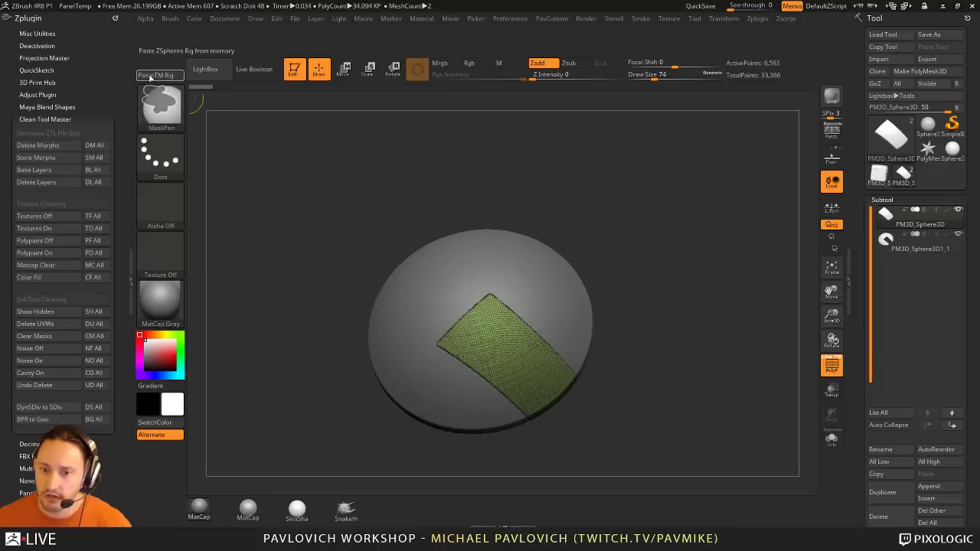
left_click_drag(150, 77, 326, 180, "ctrl+alt")
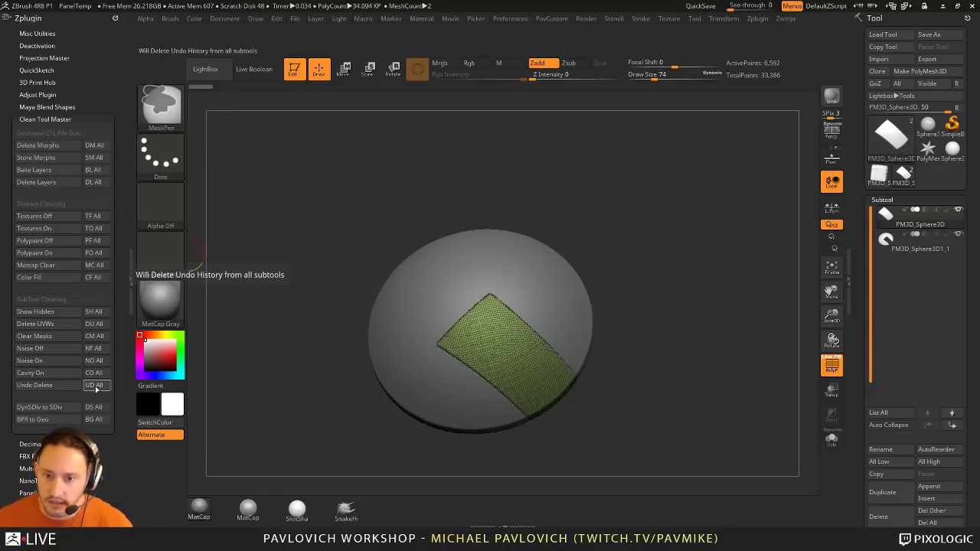
Step: Add the UD All button from Clean Tool Master to the interface above the current brush thumbnail and turn off interface customization
left_click_drag(94, 385, 173, 76, "ctrl+alt")
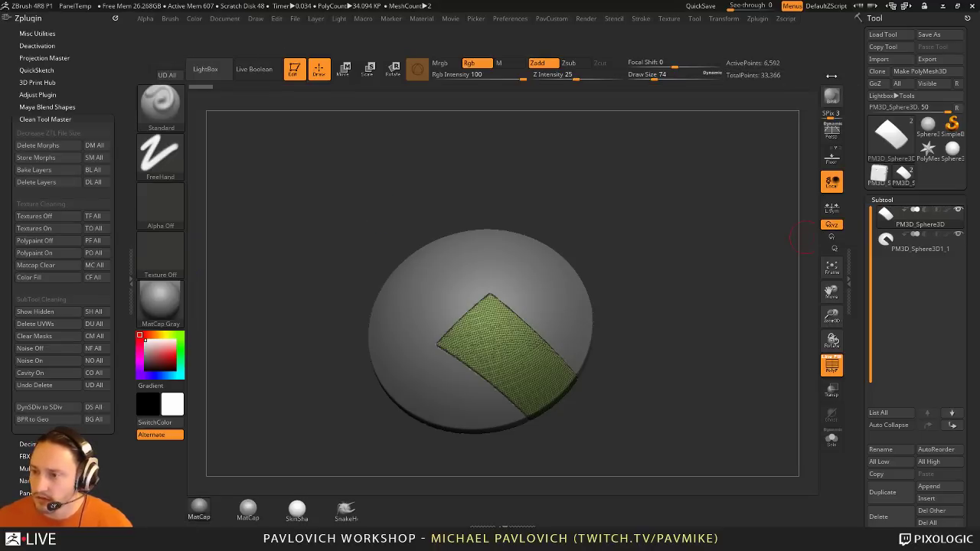
left_click(506, 23)
left_click(536, 117)
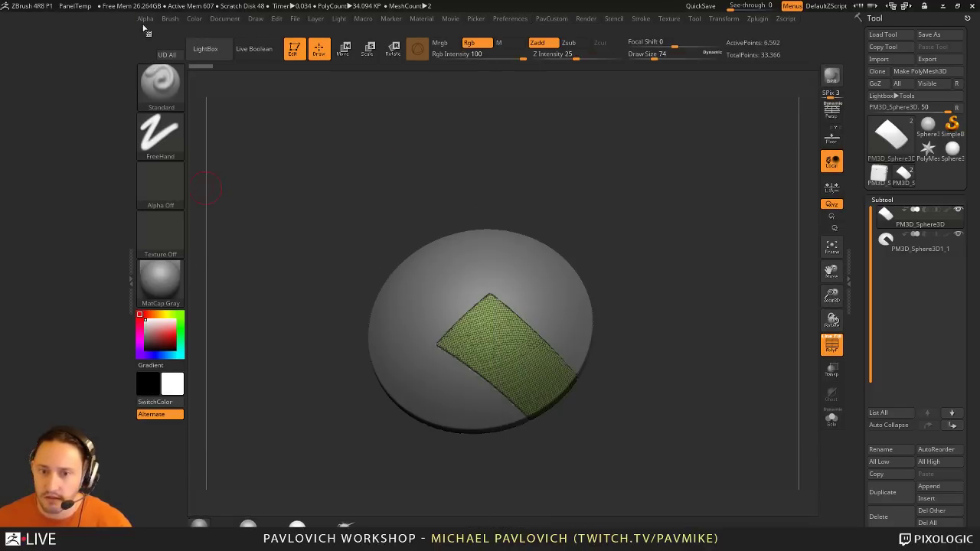
Step: Dock the Brush palette in the side tray and store the current interface configuration
left_click(170, 20)
left_click(166, 32)
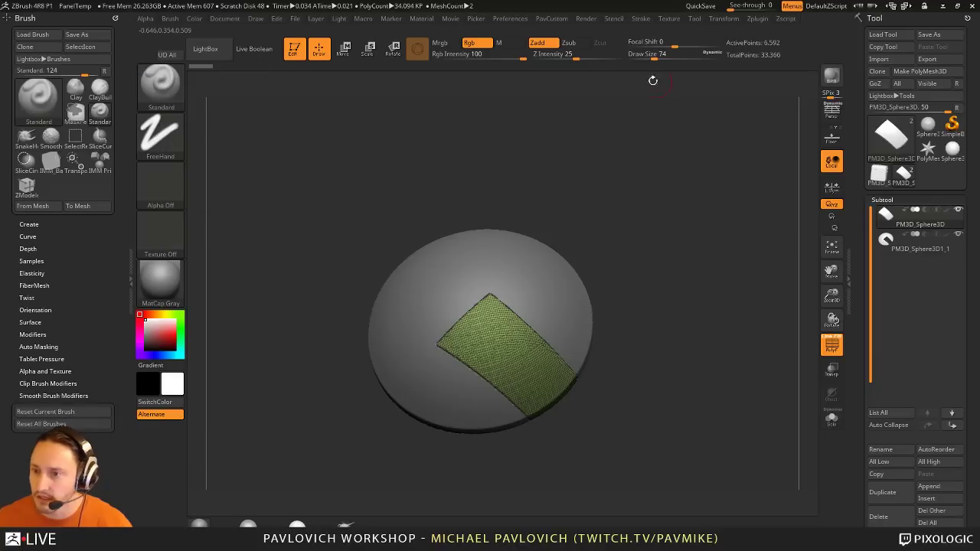
left_click(510, 19)
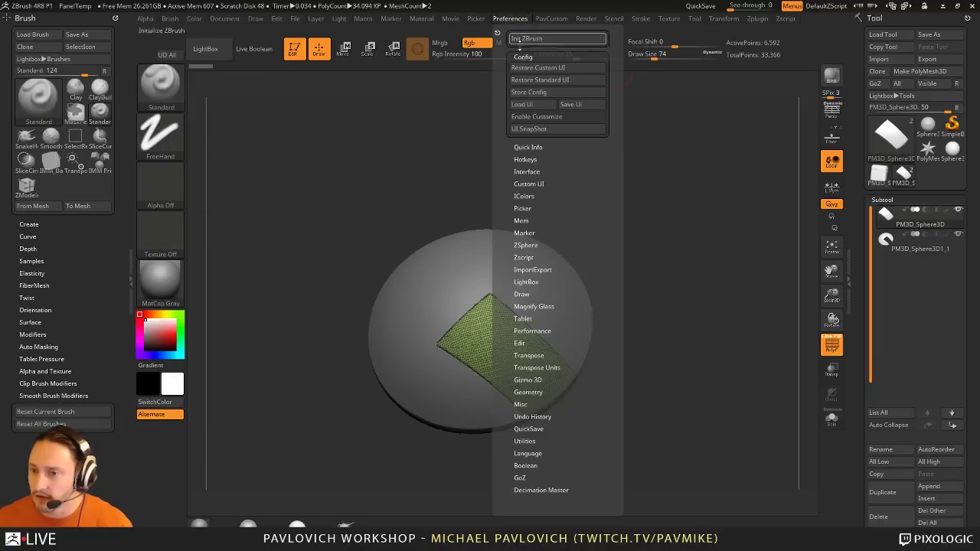
left_click(532, 92)
left_click(572, 306)
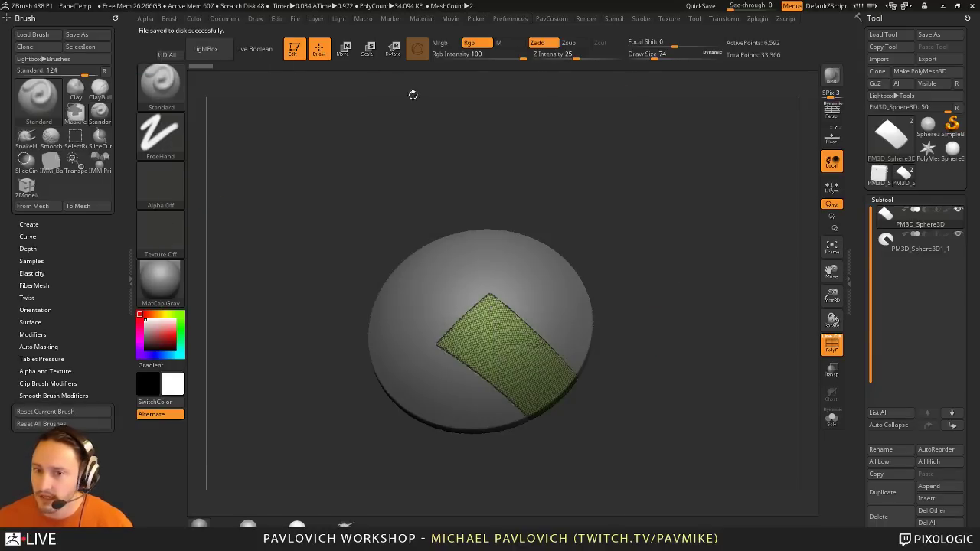
Step: Delete the undo history from all subtools with the UD All function
left_click(170, 59)
left_click(170, 56)
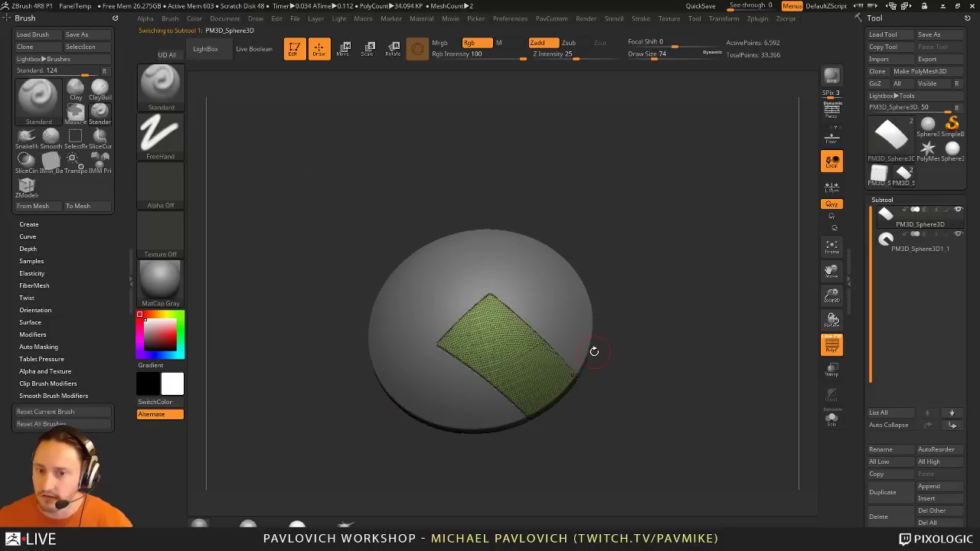
key("ctrl")
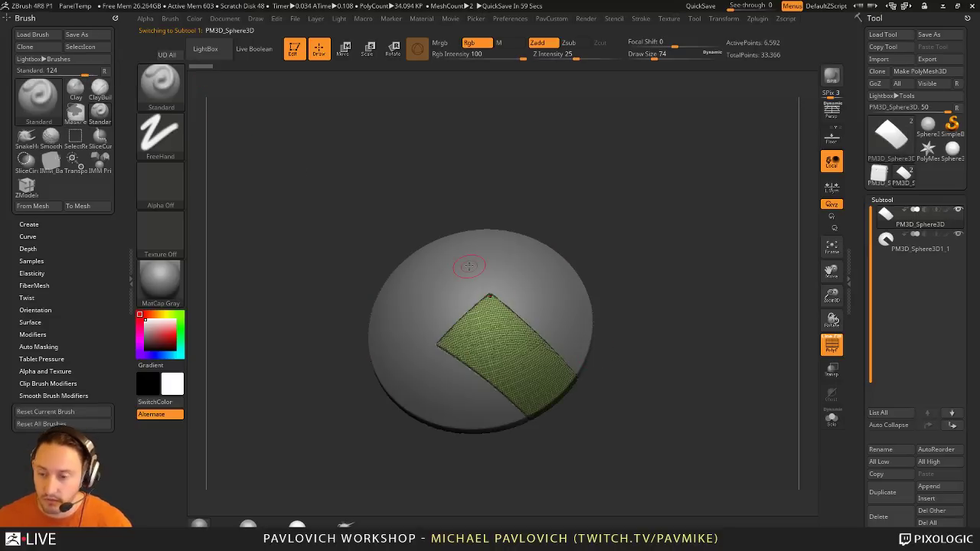
left_click_drag(661, 255, 317, 302)
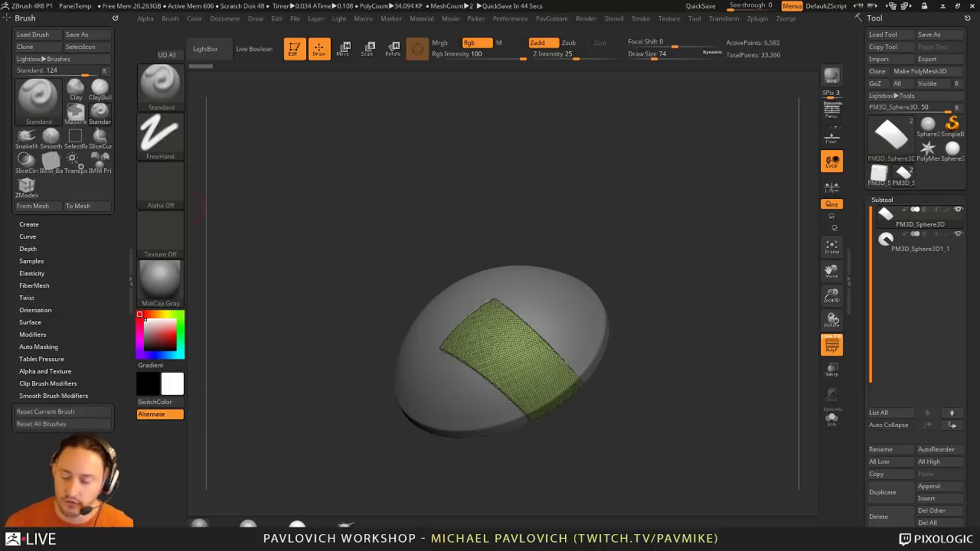
left_click_drag(549, 141, 575, 179)
Step: Leave edit mode, clear the canvas, and draw a Cylinder3D that is ready for editing
left_click(294, 51)
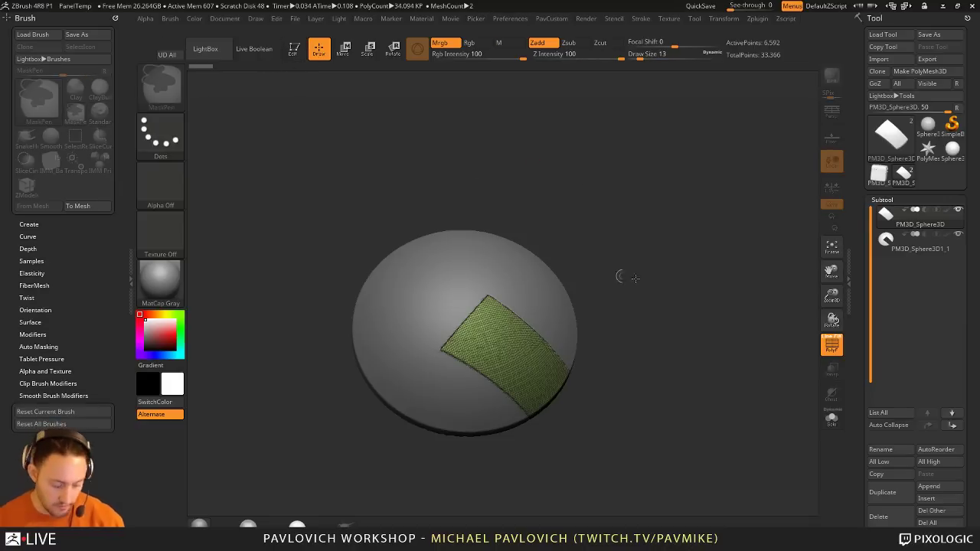
key("ctrl+n")
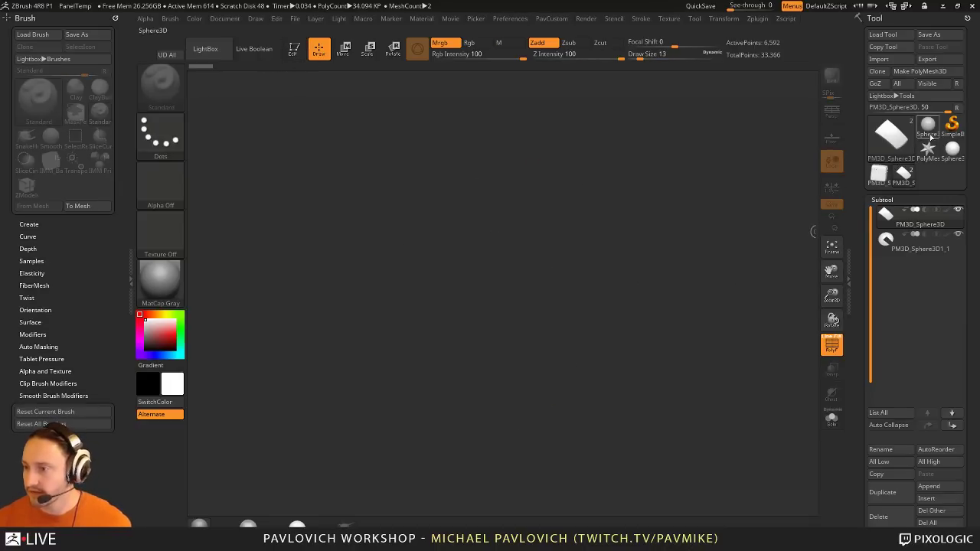
left_click(927, 149)
left_click(898, 150)
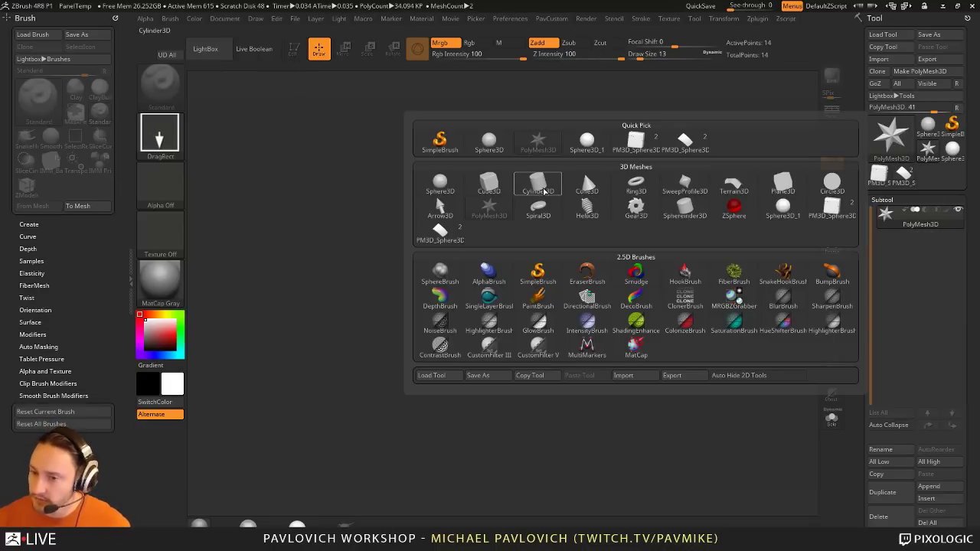
left_click(539, 188)
left_click_drag(481, 323, 551, 421)
key("t")
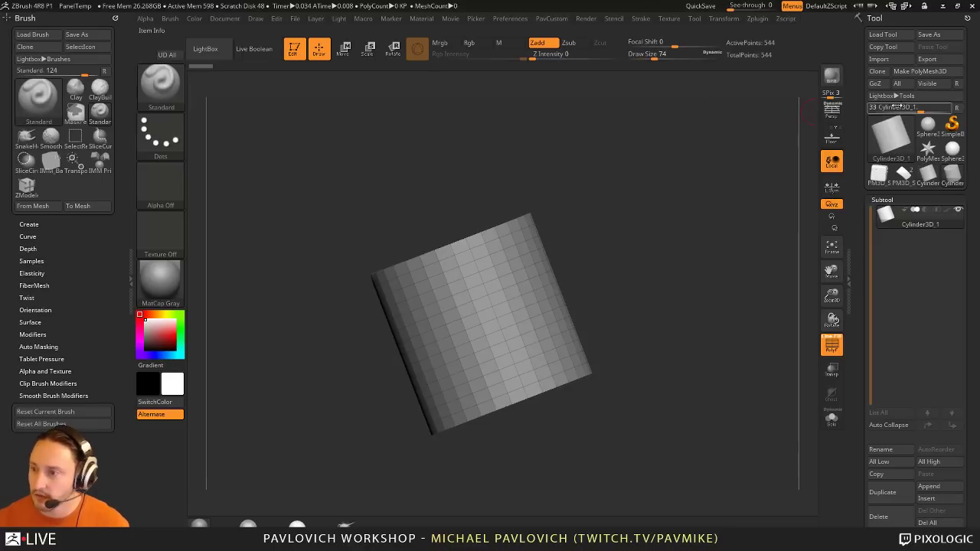
Step: Convert the cylinder to a PolyMesh3D and give its cap and side wall separate polygroups
left_click(910, 74)
mouse_move(754, 222)
left_mouse_down()
mouse_move(729, 313)
mouse_move(697, 296)
mouse_move(702, 265)
left_mouse_up()
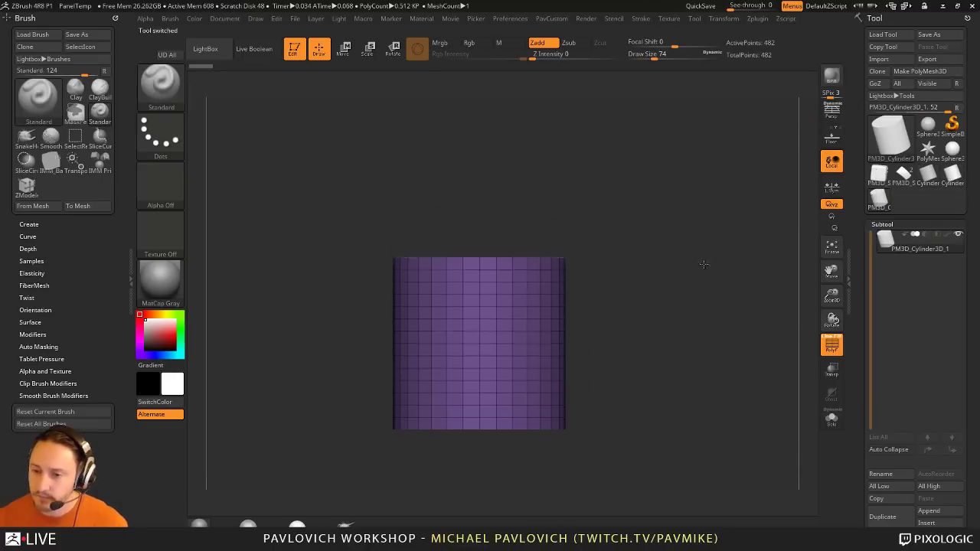
key("b")
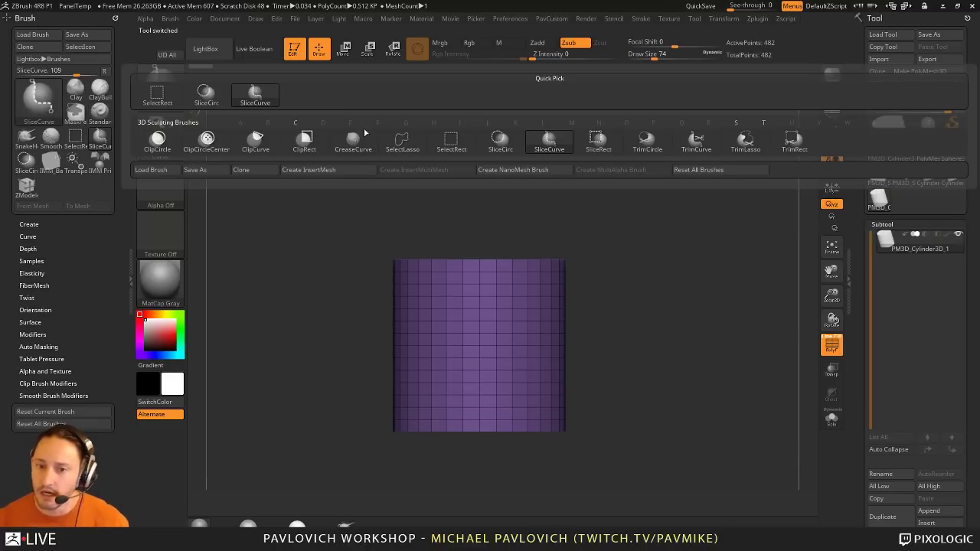
key("2")
mouse_move(671, 247)
left_mouse_down()
mouse_move(691, 300)
mouse_move(677, 301)
mouse_move(656, 182)
mouse_move(710, 246)
left_mouse_up()
key("2")
left_click(683, 351)
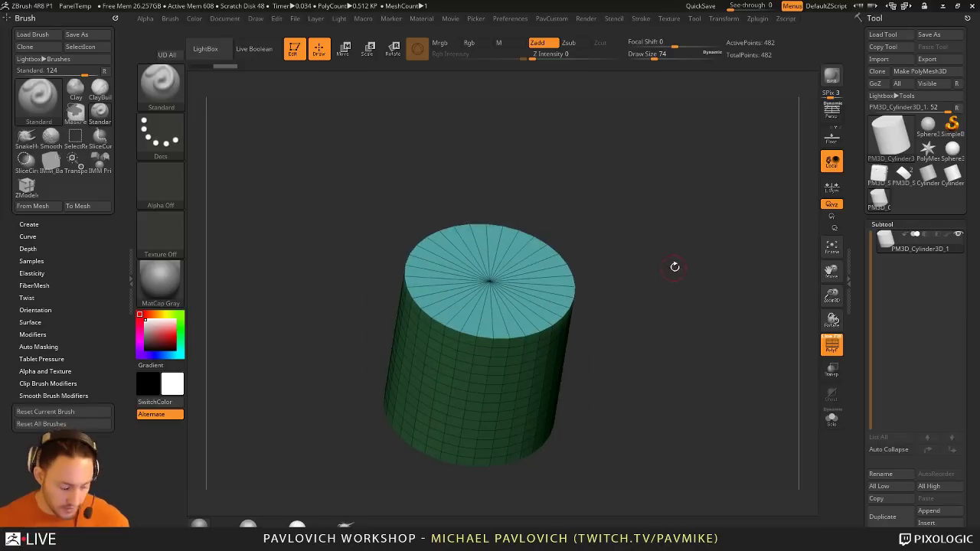
Step: Mask everything except the cylinder's cap and extrude the cap outward along the cylinder's axis with the gizmo
key("w")
left_click(539, 275, "ctrl")
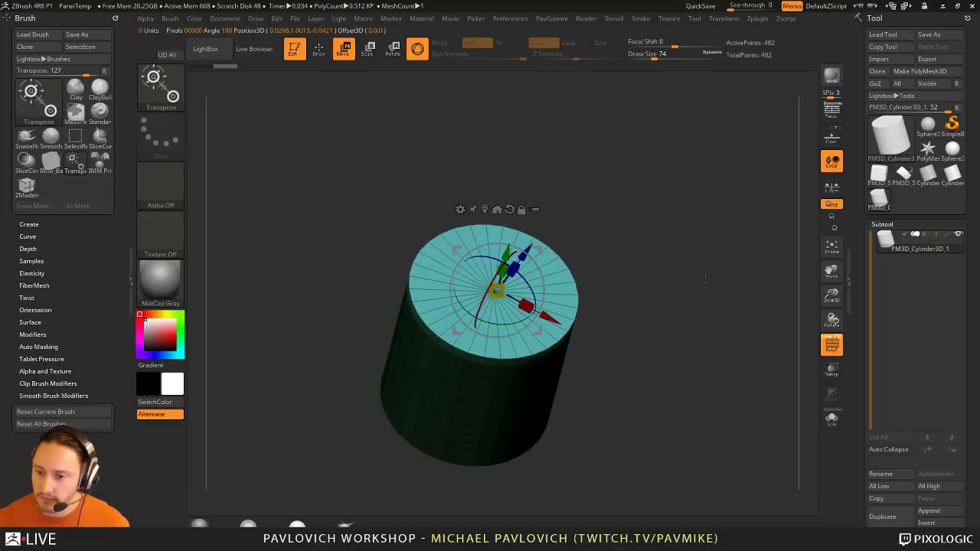
mouse_move(681, 277)
left_mouse_down()
mouse_move(761, 291)
mouse_move(684, 282)
mouse_move(693, 278)
left_mouse_up()
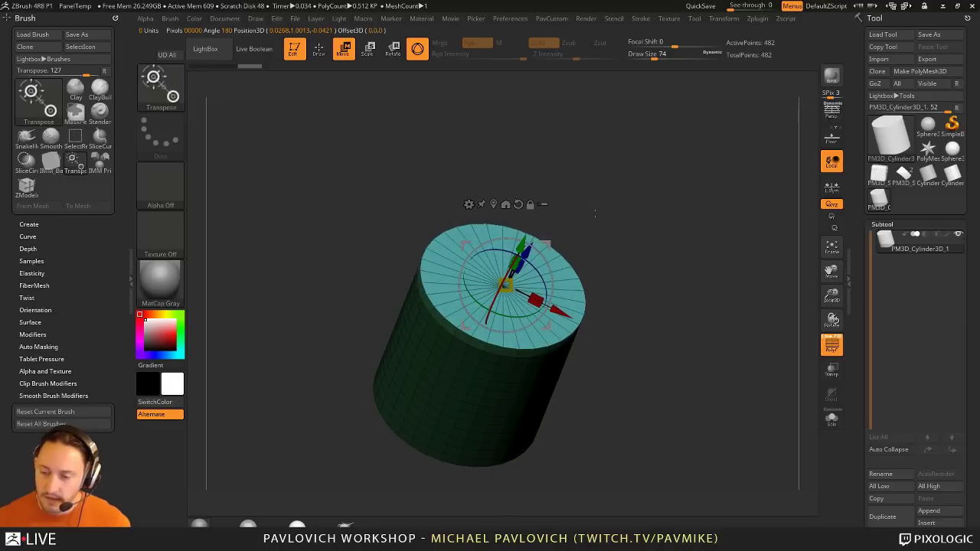
left_click_drag(523, 245, 536, 214, "ctrl")
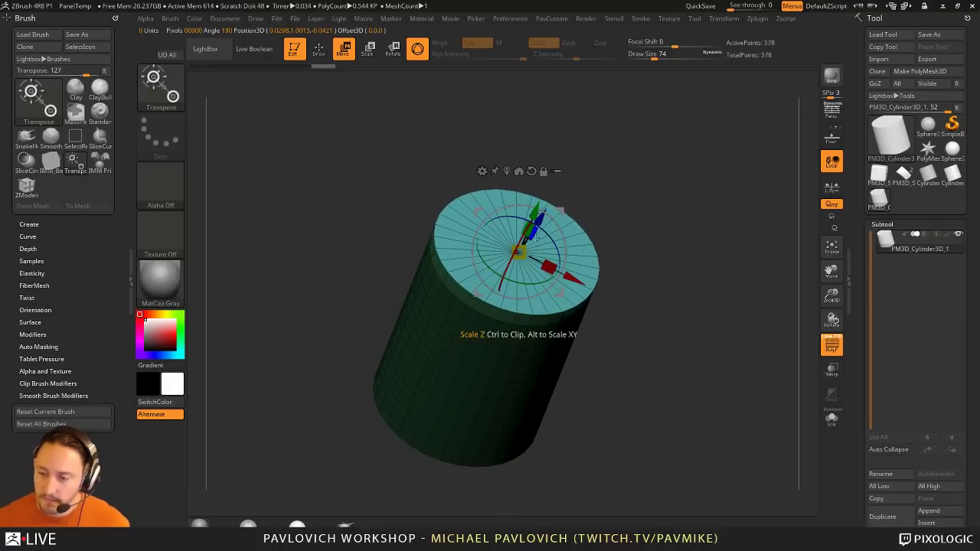
Step: Centre the gizmo on the cylinder's cap and scale the cap inward to leave a narrow sloped rim
left_click_drag(629, 215, 621, 256, "alt")
left_click(471, 375, "alt")
left_click(503, 276, "alt")
left_click(369, 51)
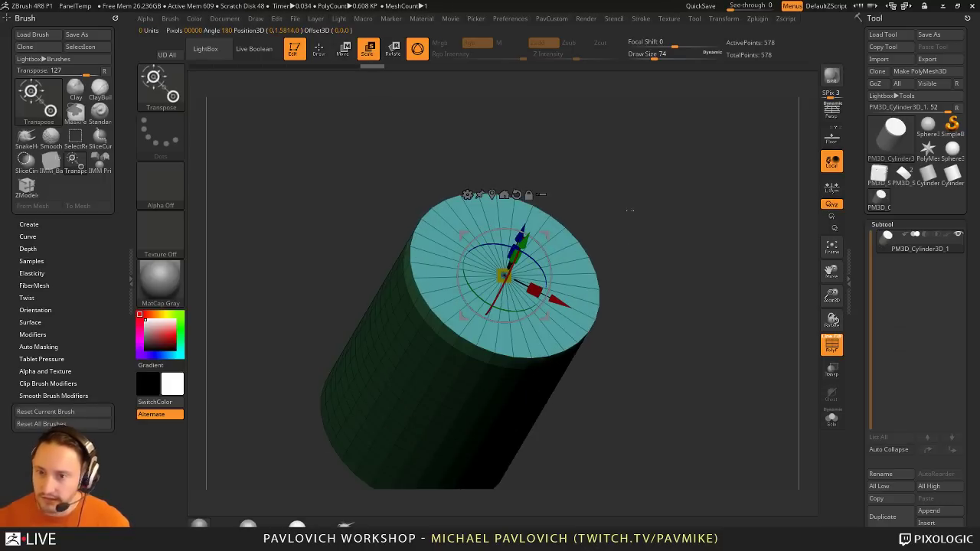
left_click_drag(630, 210, 620, 258)
left_click_drag(504, 276, 383, 286, "ctrl")
Step: Switch to the Transpose line, anchor it at the cap's centre, and extrude the cap inward to form a recess
key("y")
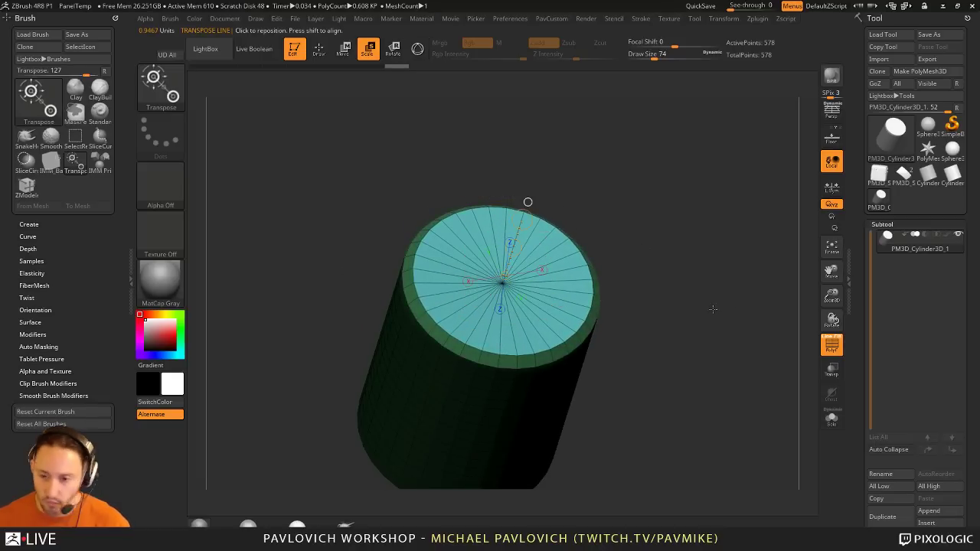
left_click_drag(695, 326, 689, 293)
left_click(523, 352)
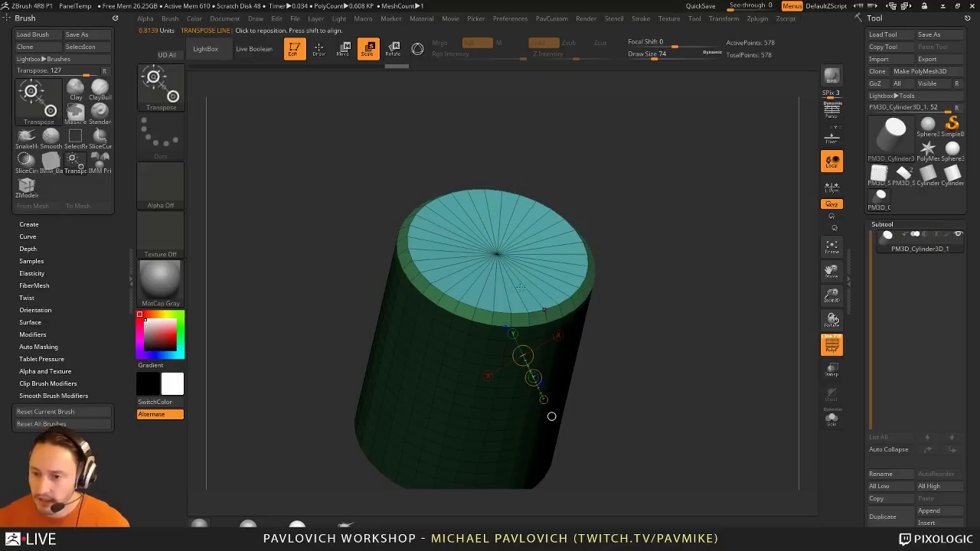
left_click(501, 248)
left_click_drag(697, 243, 705, 215)
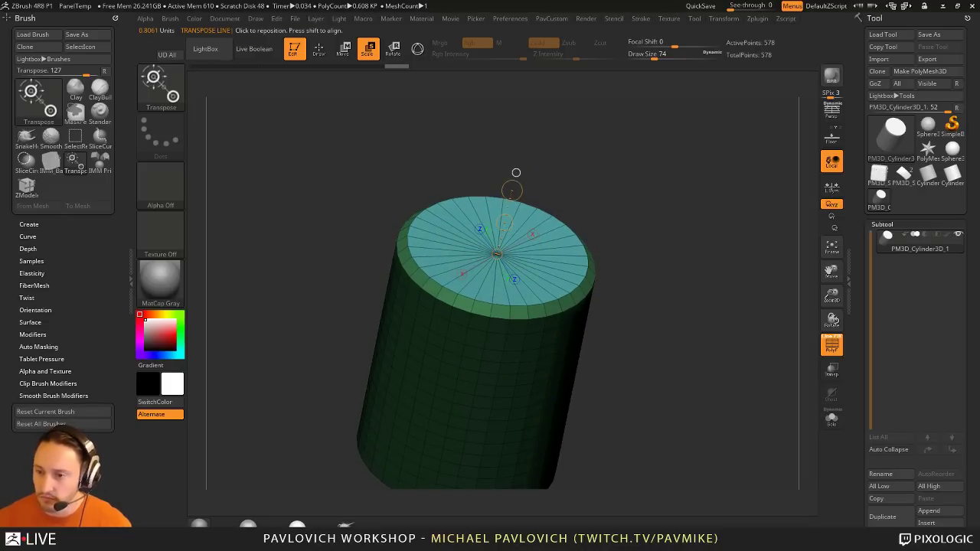
mouse_move(511, 190)
left_mouse_down("ctrl")
mouse_move(498, 240)
mouse_move(510, 228)
left_mouse_up("ctrl")
key("w")
Step: Return to draw mode and clear the mask from the cylinder
key("q")
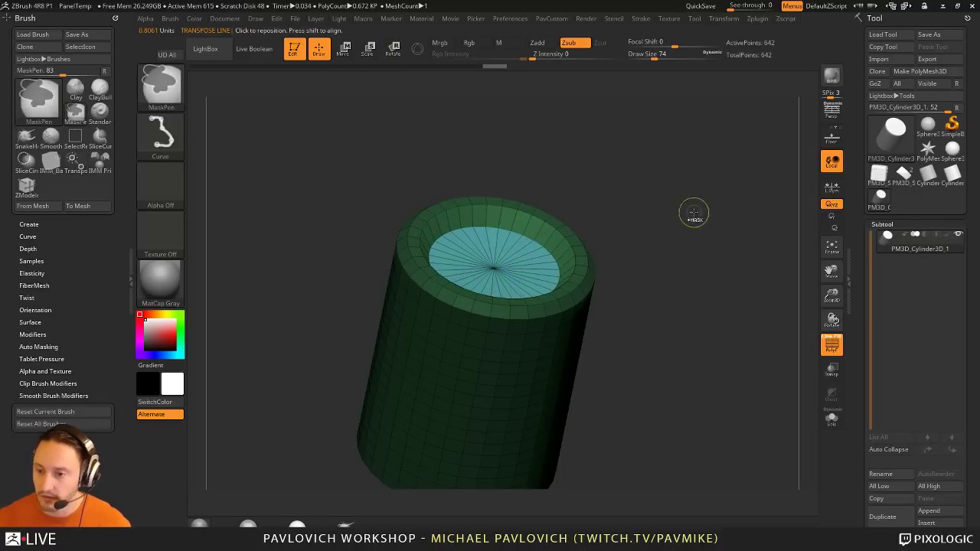
left_click(724, 238, "ctrl")
mouse_move(725, 238)
left_mouse_down()
mouse_move(608, 372)
mouse_move(739, 281)
mouse_move(708, 329)
left_mouse_up()
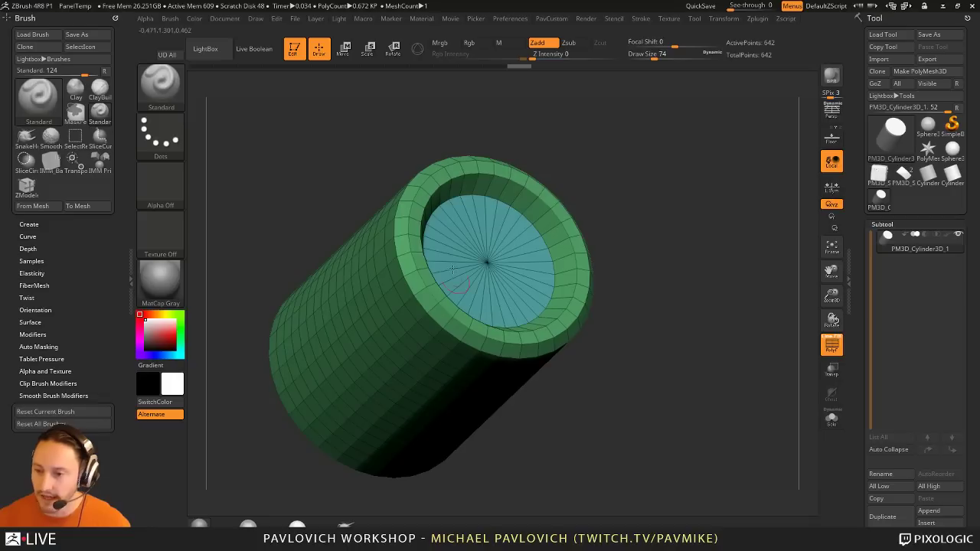
left_click_drag(647, 192, 655, 252, "alt")
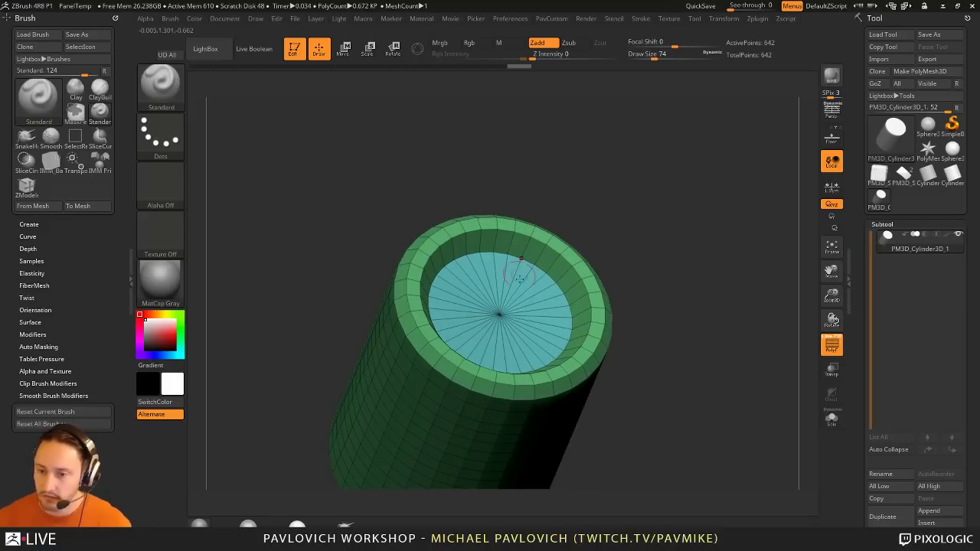
Step: Place a Transpose line at the recessed cap's centre, switch to the gizmo, and centre it on the cap
key("w")
mouse_move(500, 314)
left_mouse_down()
mouse_move(566, 262)
mouse_move(521, 252)
left_mouse_up()
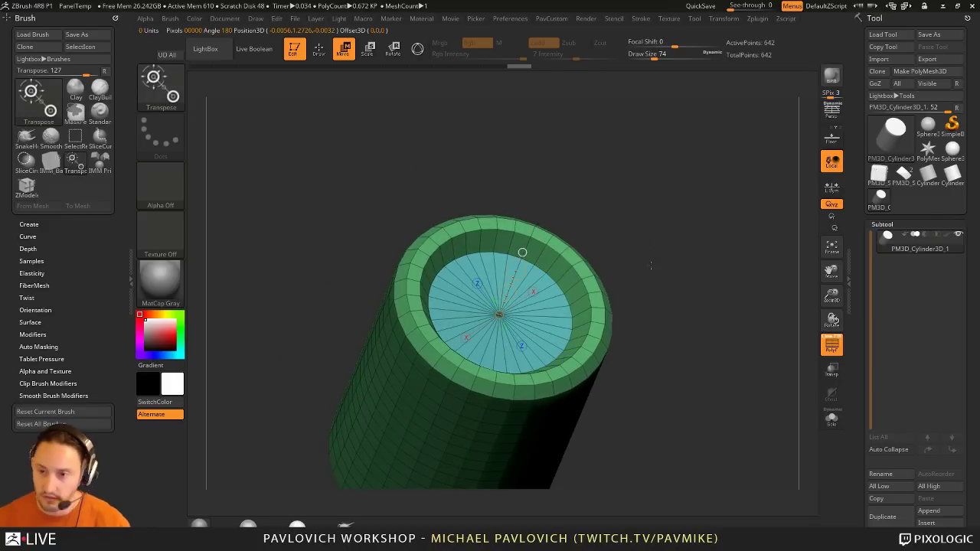
left_click(417, 49)
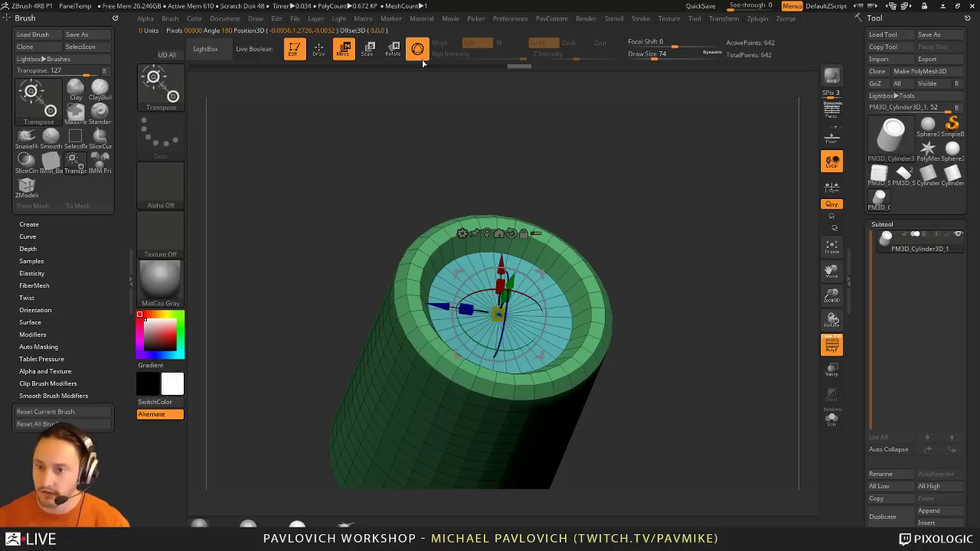
left_click(417, 49)
left_click(417, 49)
left_click_drag(715, 346, 687, 197, "alt")
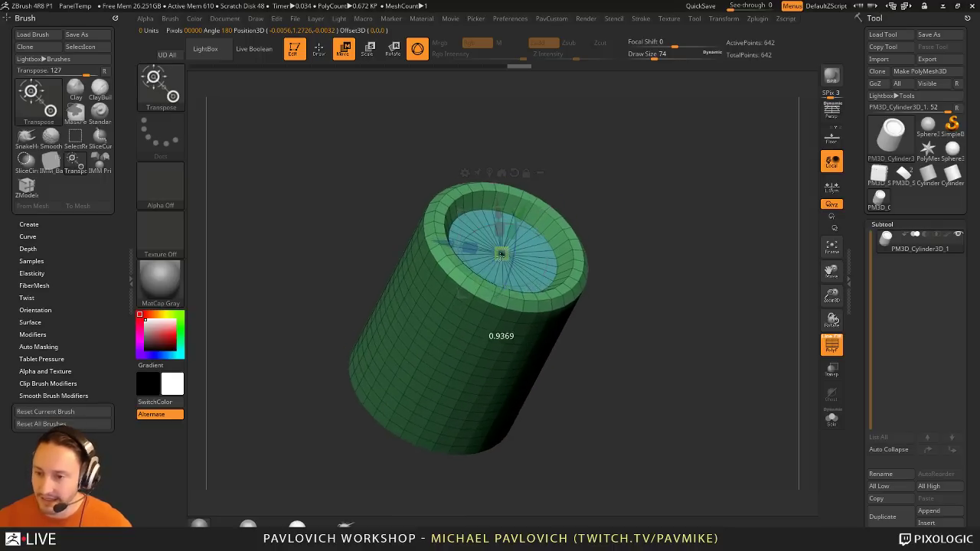
left_click(508, 243, "alt")
Step: Test polygroup masking with the gizmo by isolating the cylinder's side wall and the recessed cap in turn
key("q")
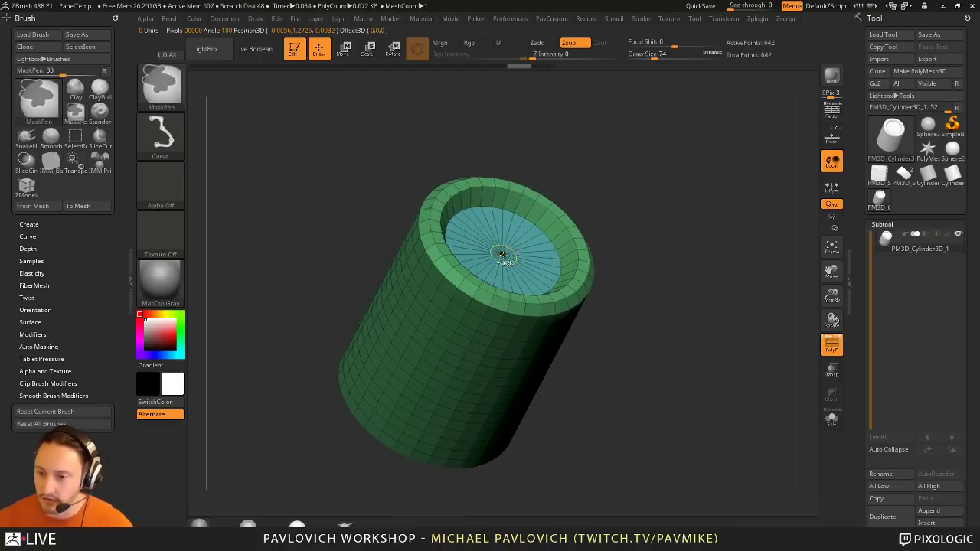
key("w")
left_click(467, 392, "ctrl")
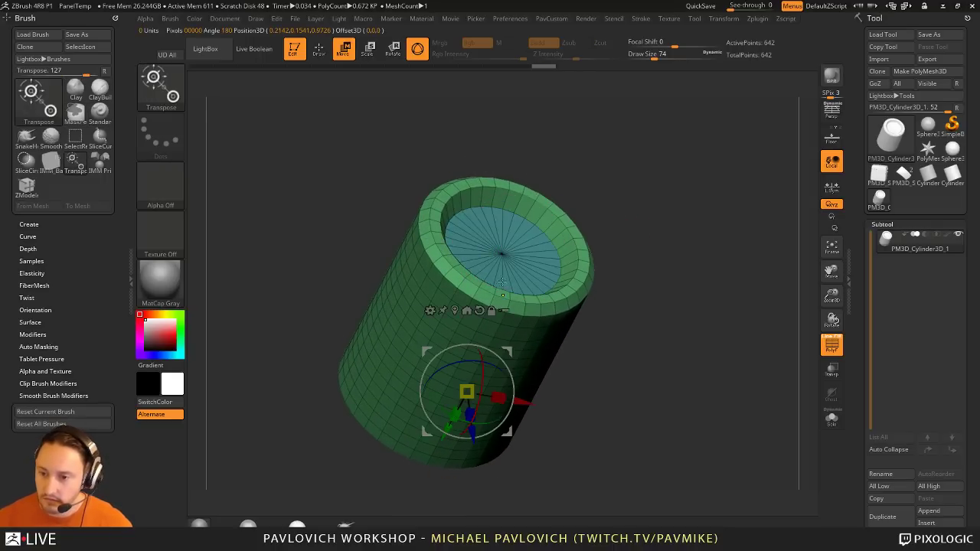
mouse_move(624, 199)
left_mouse_down("ctrl")
mouse_move(634, 216)
mouse_move(611, 266)
left_mouse_up("ctrl")
left_click(603, 281, "ctrl")
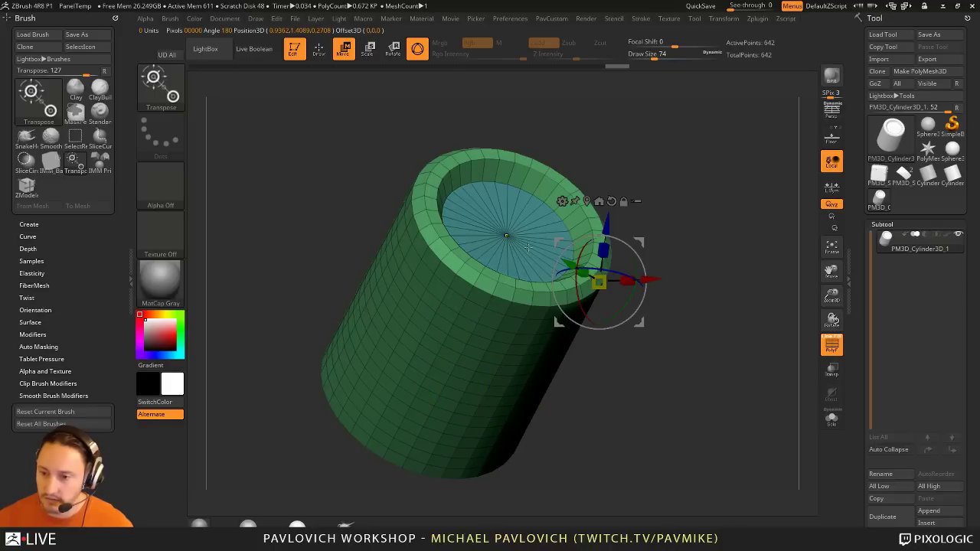
left_click(511, 238, "ctrl")
left_click_drag(459, 355, 503, 402, "ctrl")
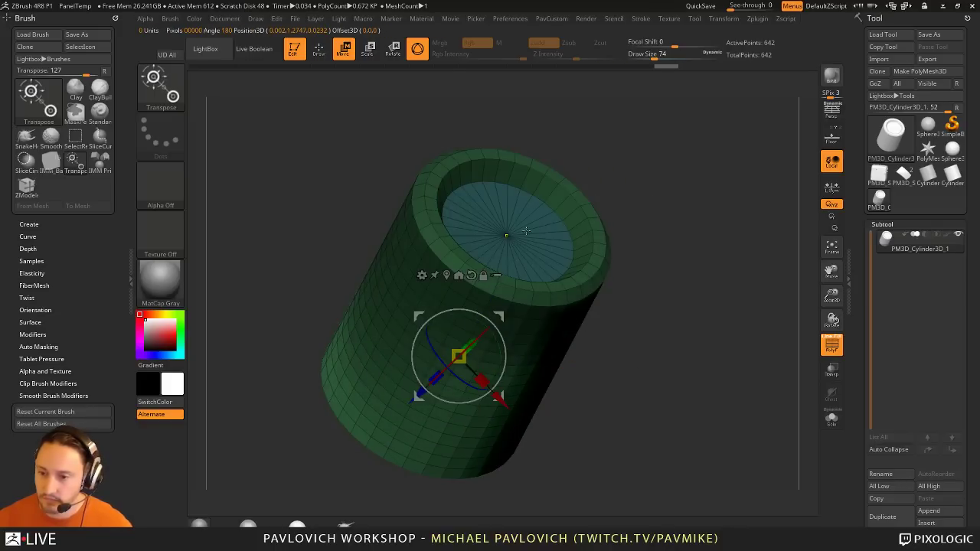
Step: Clear the mask and isolate the recessed cap by masking every other polygroup, with the gizmo centred on the cap
left_click_drag(656, 245, 669, 263, "ctrl")
left_click(508, 237, "ctrl")
left_click_drag(648, 198, 644, 229)
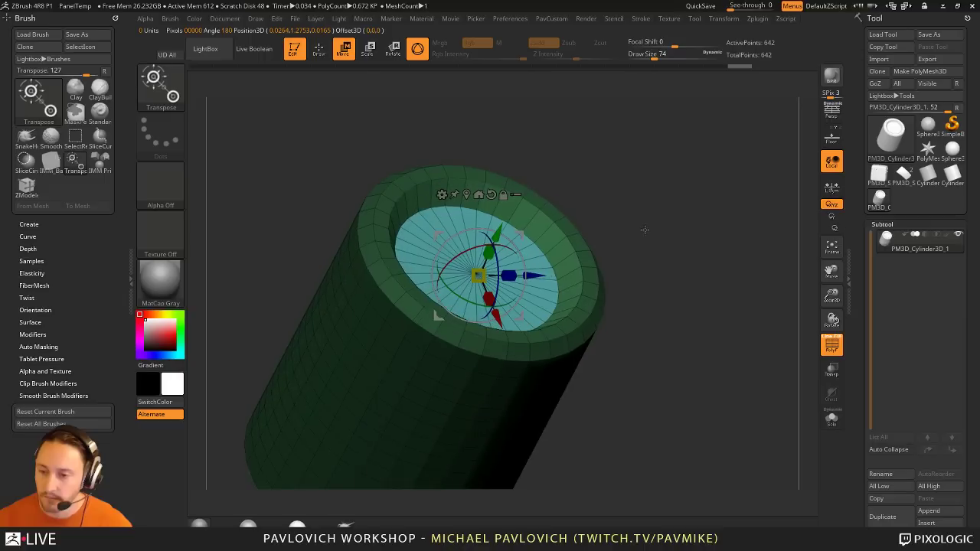
Step: Try scaling the recessed cap uniformly with the gizmo and undo the change
key("e")
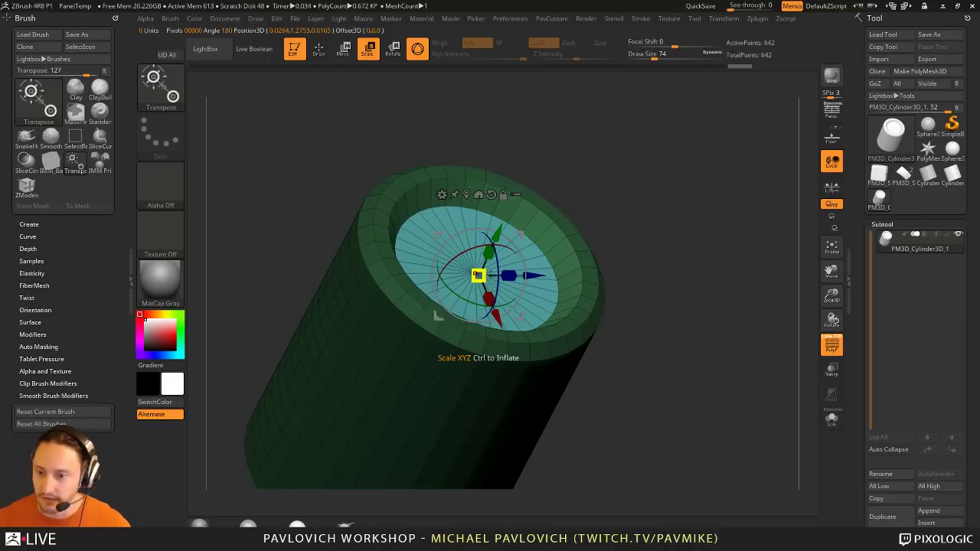
left_click_drag(476, 275, 470, 286)
key("ctrl+z")
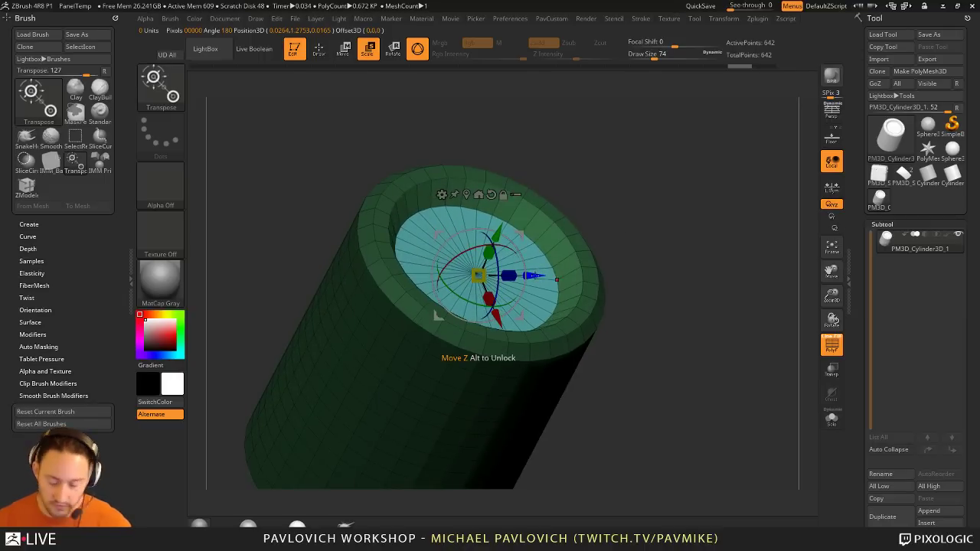
Step: Place a Transpose line at the recessed cap's centre and inset the cap slightly by extruding it with Transpose scaling
key("q")
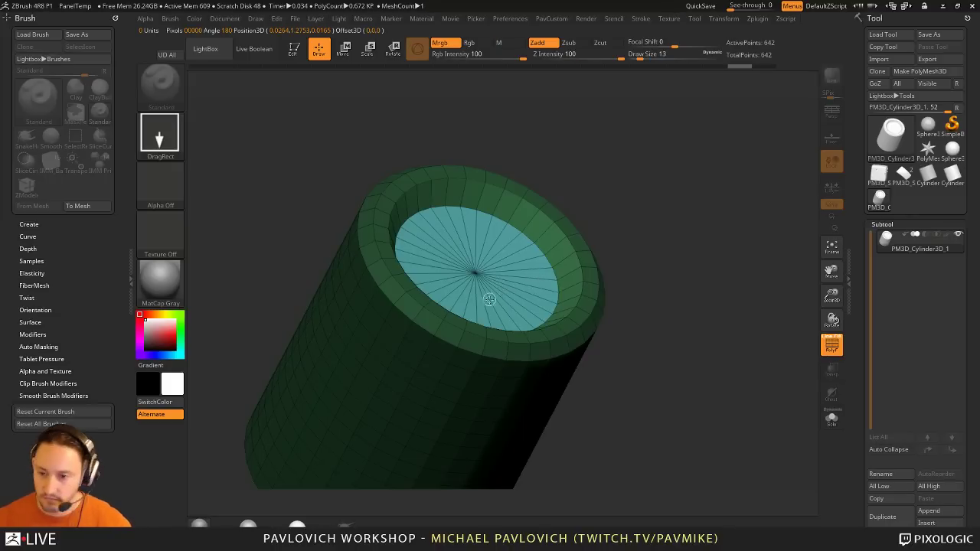
key("w")
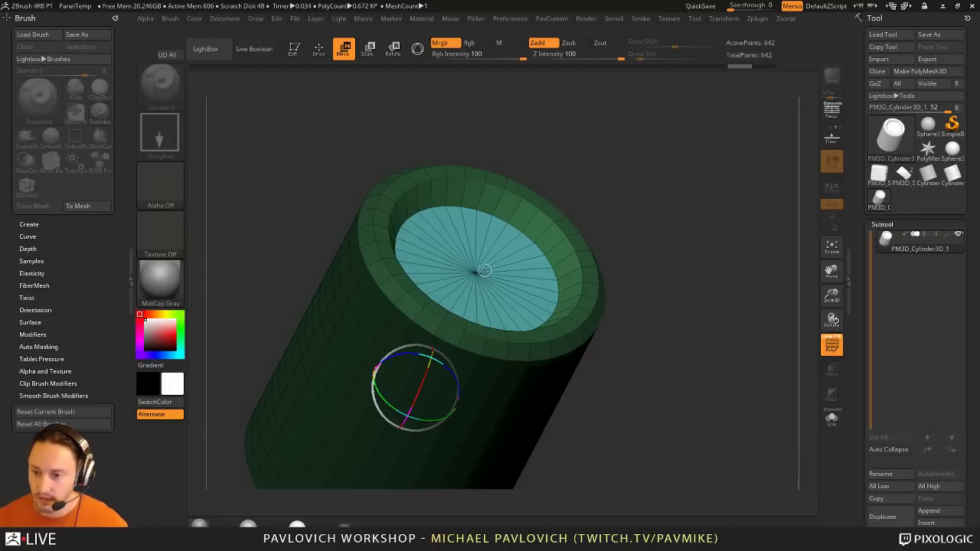
key("y")
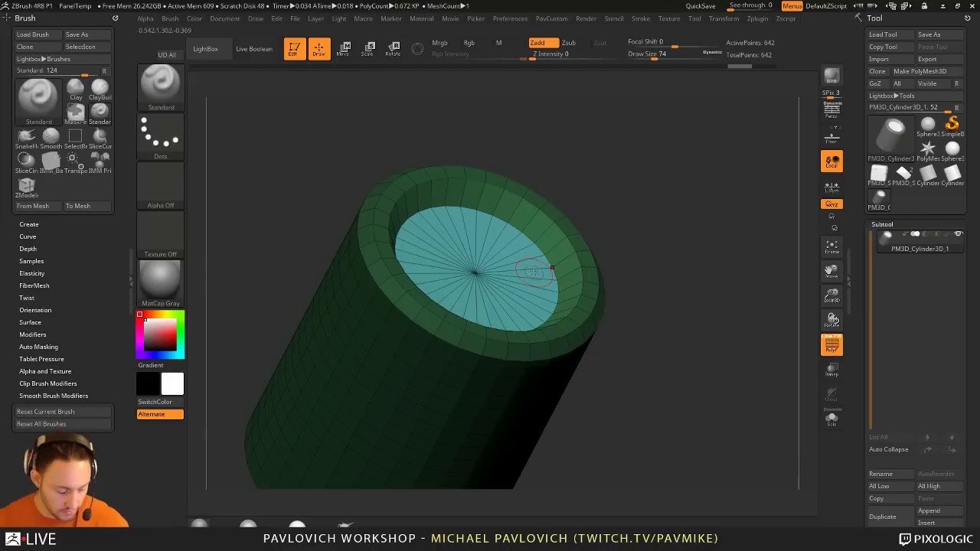
left_click_drag(632, 229, 634, 227)
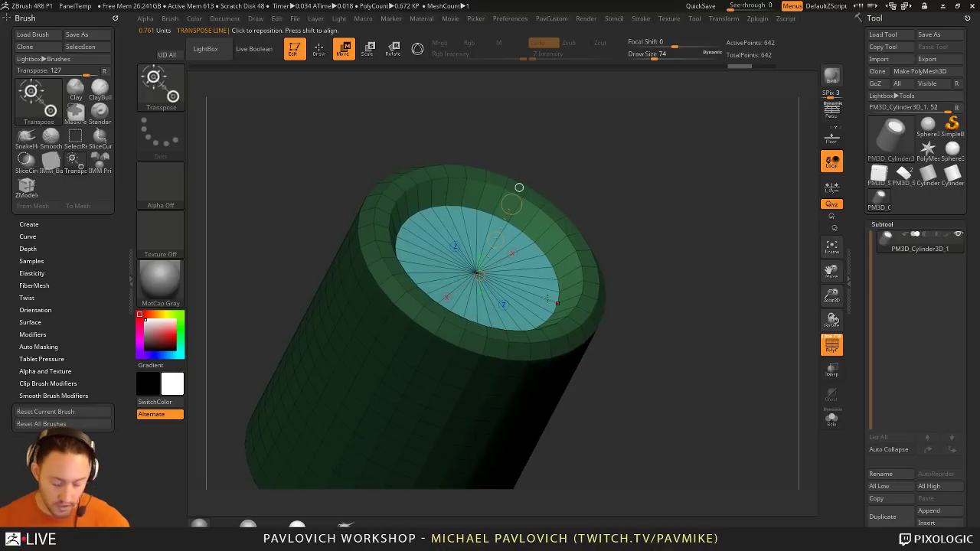
key("y")
key("y")
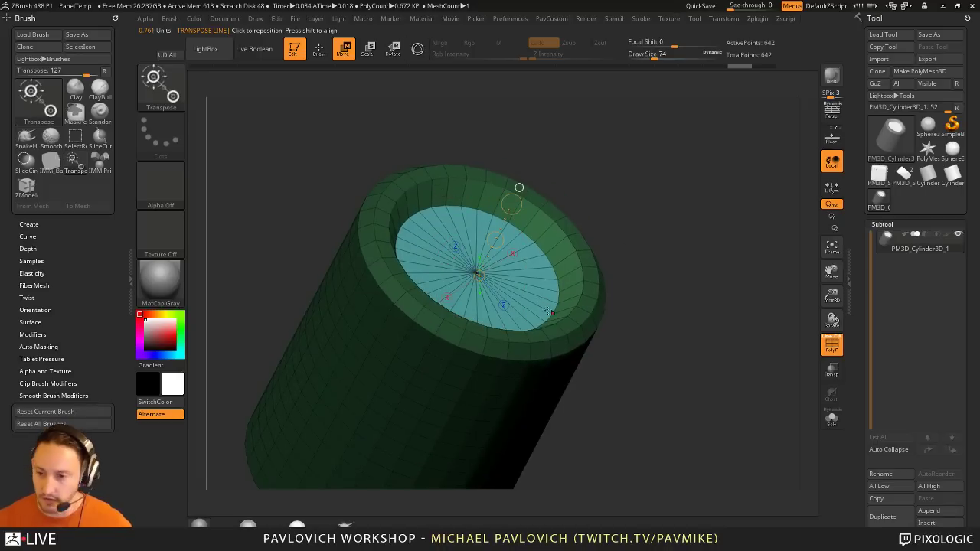
right_click_drag(500, 217, 501, 220)
key("ctrl+z")
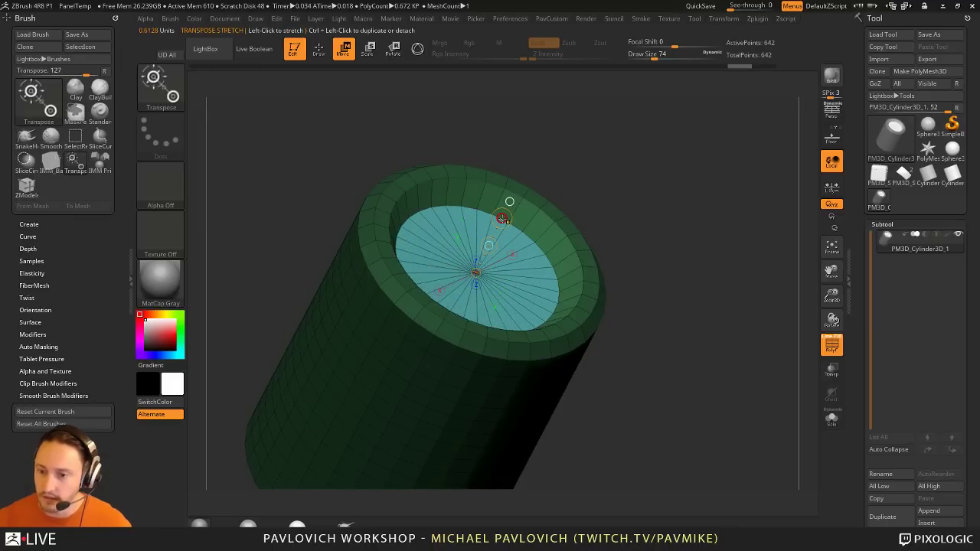
key("e")
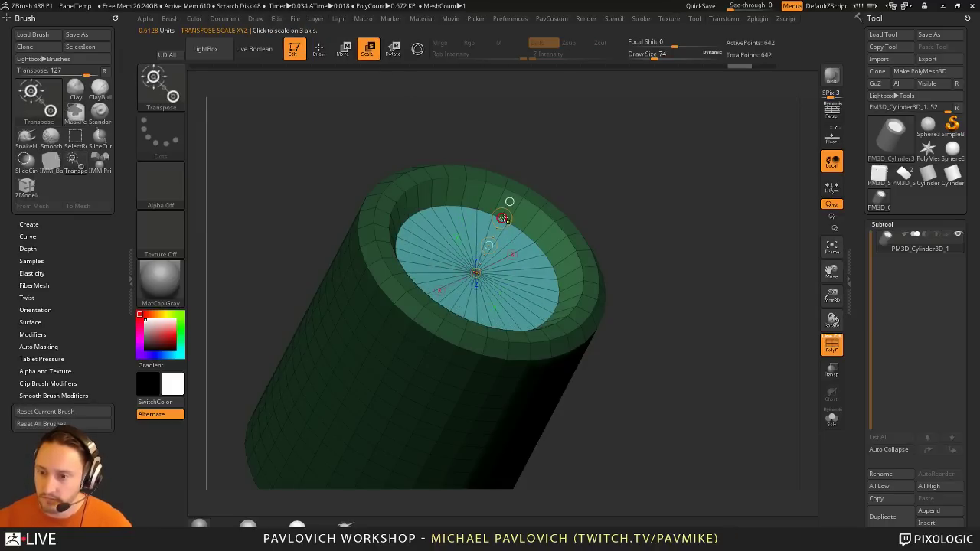
left_click_drag(501, 218, 498, 229, "ctrl")
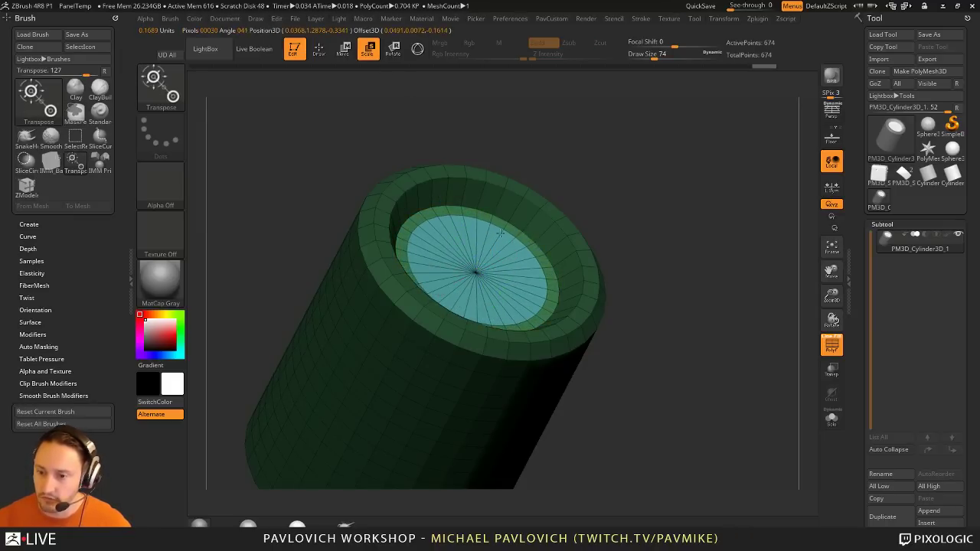
Step: Try extruding the inset cap with the Transpose line in Move mode and undo the extrusion
key("w")
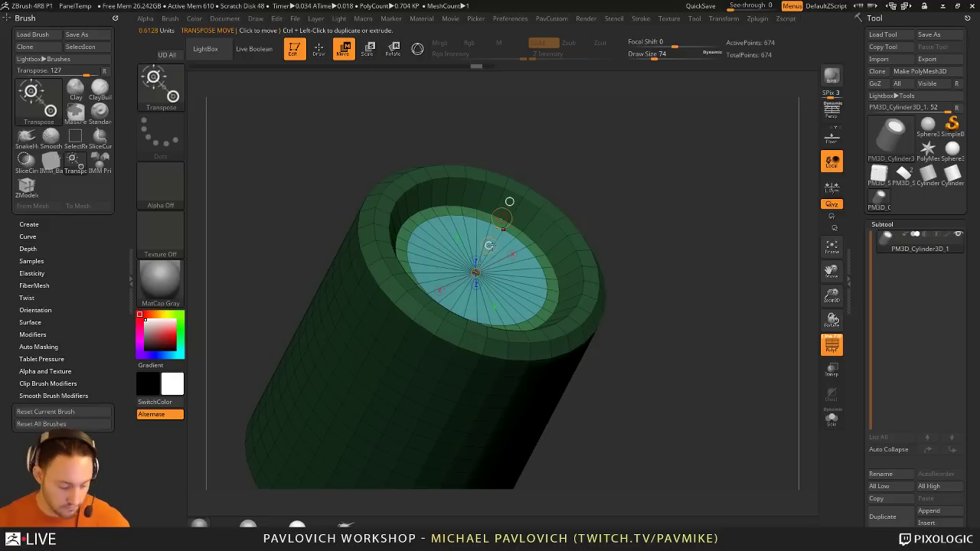
left_click(500, 241, "ctrl")
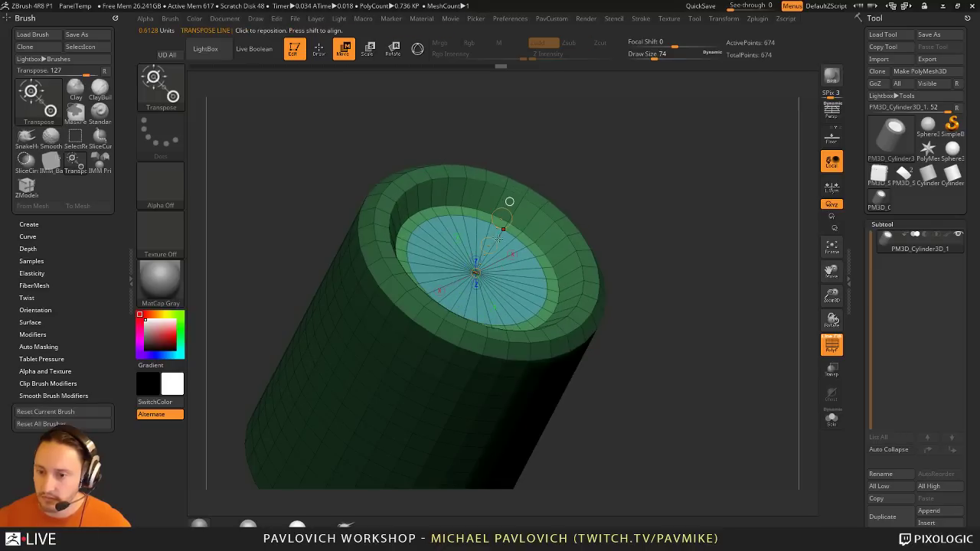
right_click_drag(498, 238, 488, 262)
key("ctrl+z")
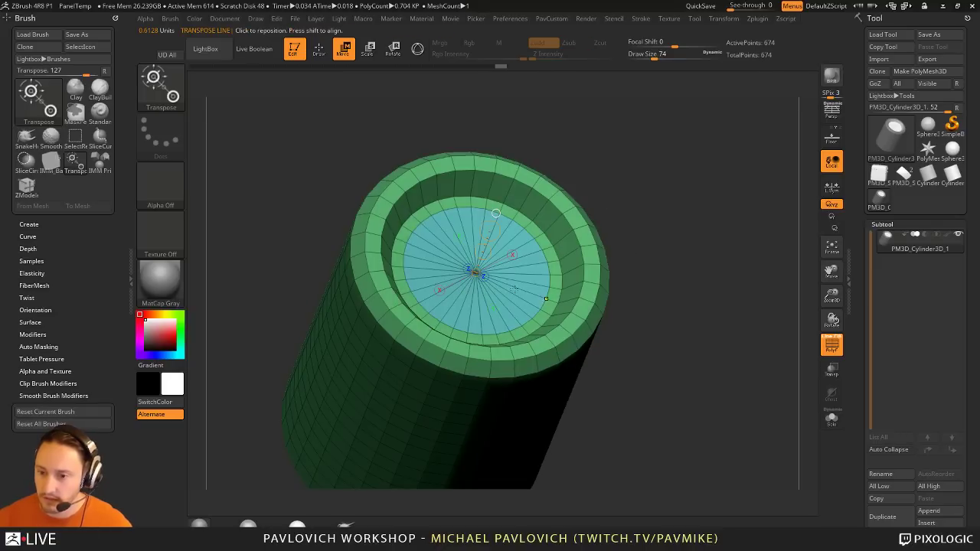
Step: Recentre the Transpose line on the inset cap and extrude the cap outward to form a raised disc
left_click(521, 277)
left_click(474, 274, "ctrl")
left_click_drag(633, 240, 649, 230)
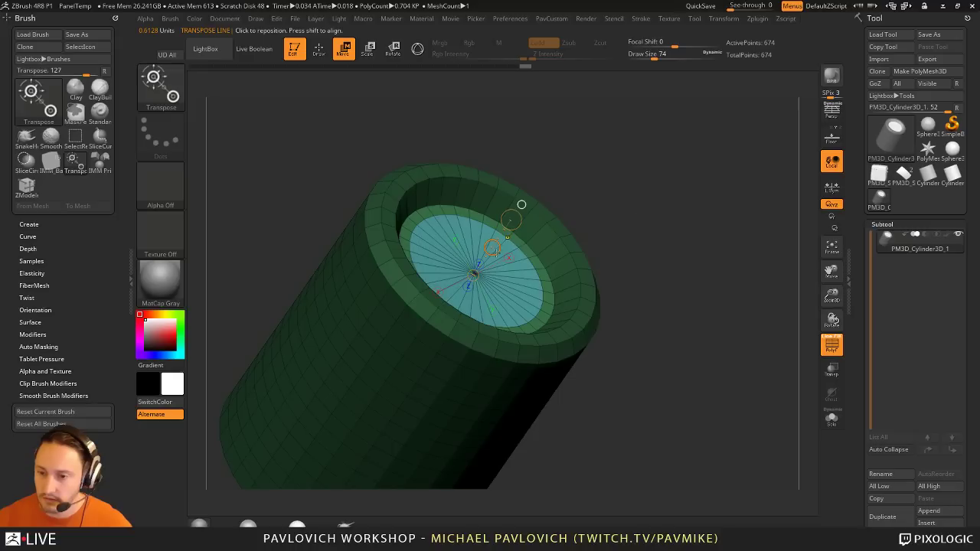
left_click_drag(492, 247, 509, 222, "ctrl")
key("ctrl+z")
Step: Try an inset extrusion of the raised disc's top with Transpose scaling and undo it
key("e")
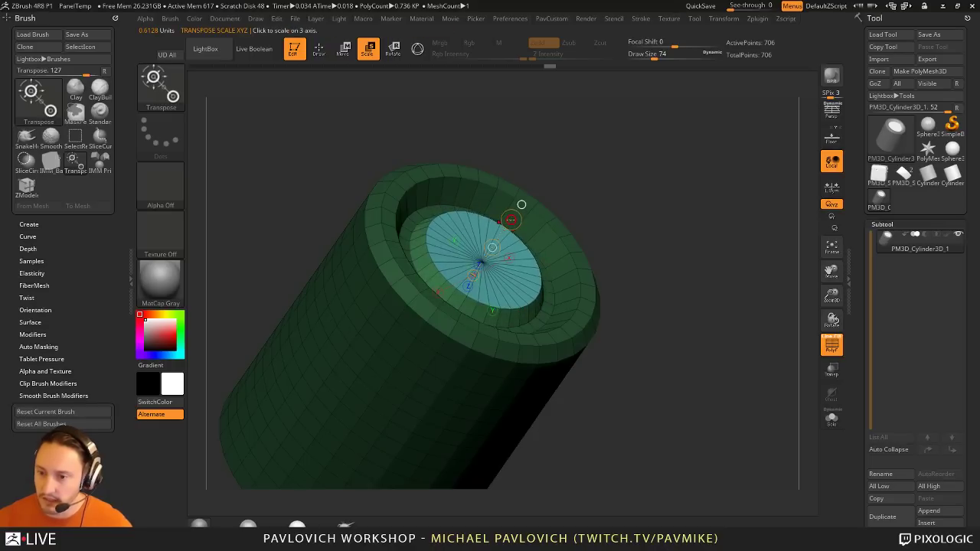
left_click_drag(511, 219, 504, 231, "ctrl")
left_click_drag(626, 234, 663, 265)
key("ctrl+z")
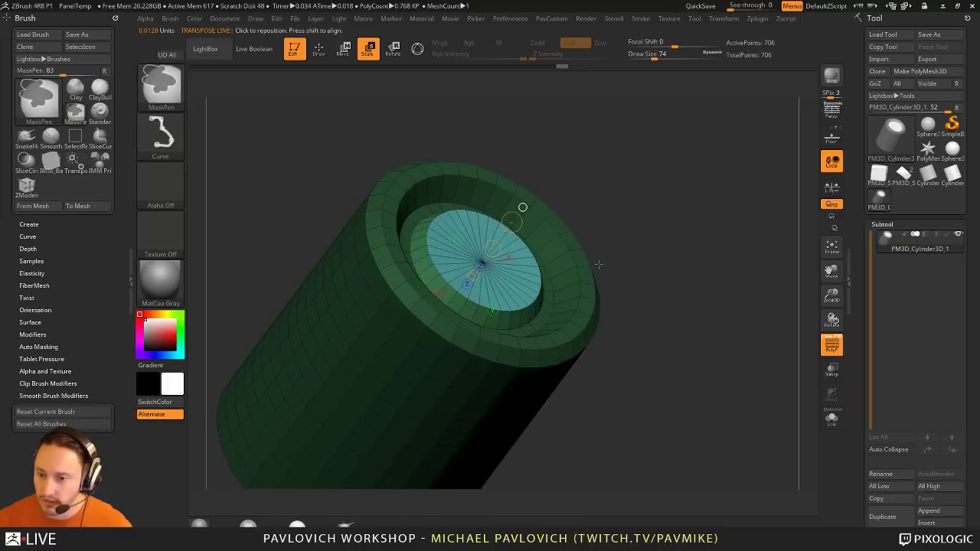
Step: Reposition the Transpose line at the raised disc's centre, inset its top face, and extrude that face inward
left_click_drag(529, 307, 557, 347)
left_click(482, 263)
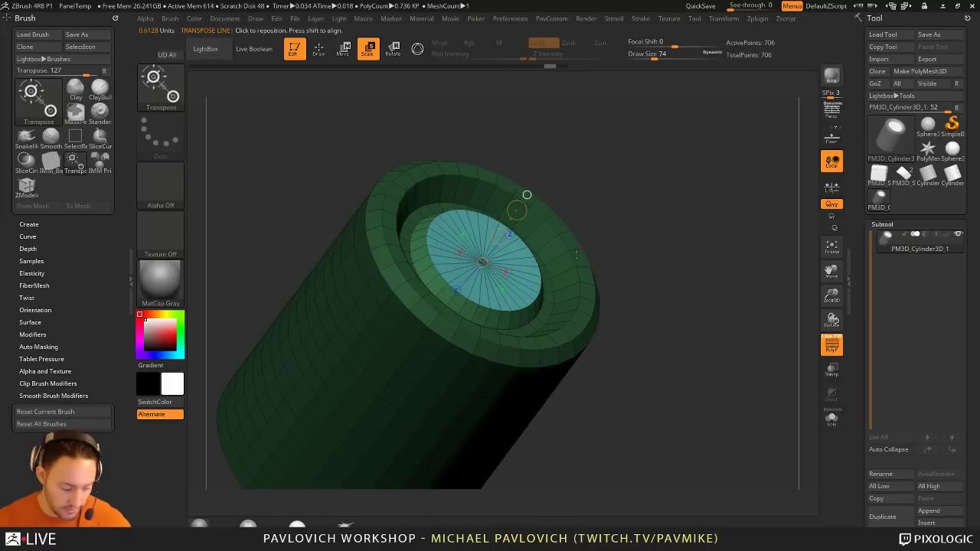
left_click_drag(516, 210, 494, 244, "ctrl")
key("w")
Step: Clear the mask, return to Draw mode, and hide the polyframe on the finished cylinder
left_click_drag(672, 240, 674, 248, "ctrl")
key("q")
mouse_move(675, 268)
right_mouse_down("ctrl")
mouse_move(674, 250)
mouse_move(773, 321)
right_mouse_up("ctrl")
key("shift+f")
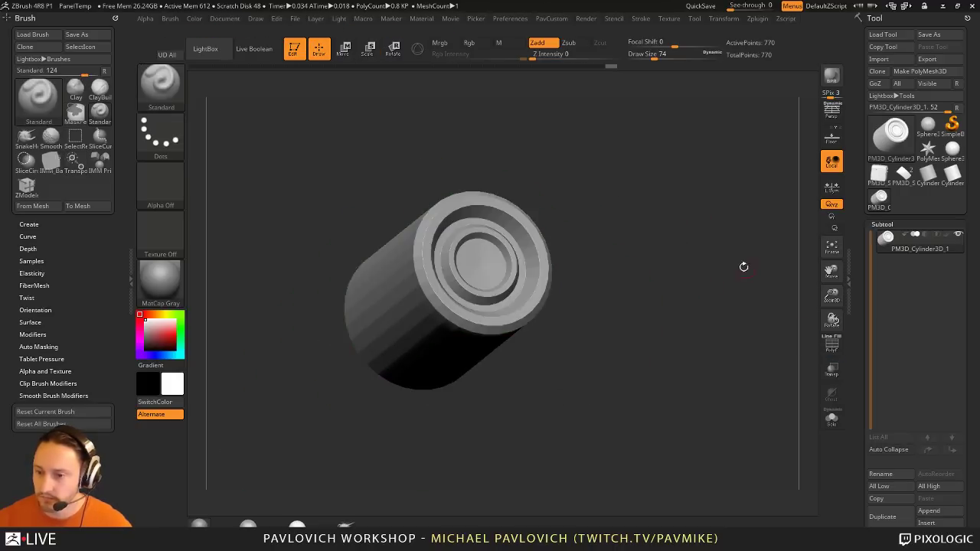
right_click_drag(743, 267, 746, 295, "ctrl")
right_click_drag(746, 295, 734, 279)
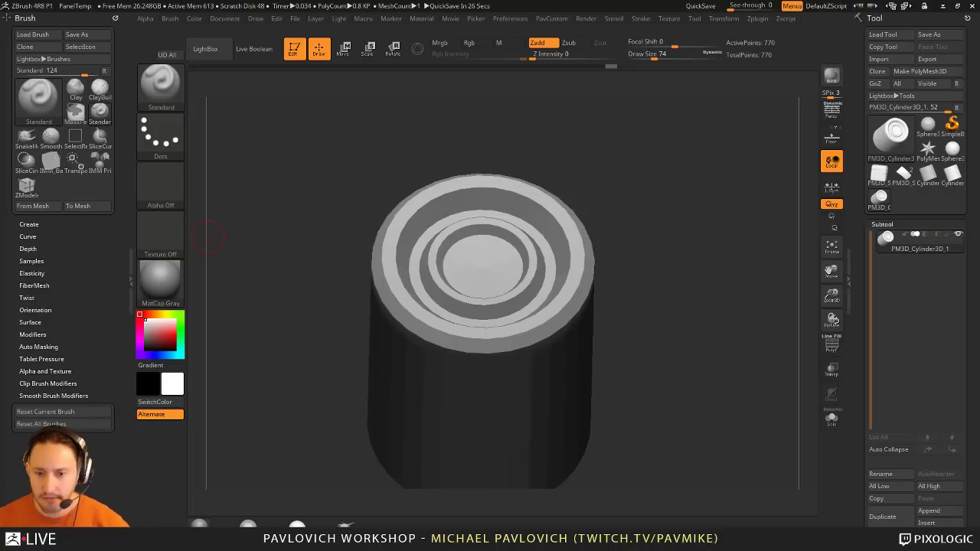
Step: Set the brush's Draw Size to 68
mouse_move(663, 226)
left_mouse_down()
mouse_move(682, 213)
mouse_move(668, 224)
mouse_move(704, 239)
left_mouse_up()
key("s")
left_click(666, 225)
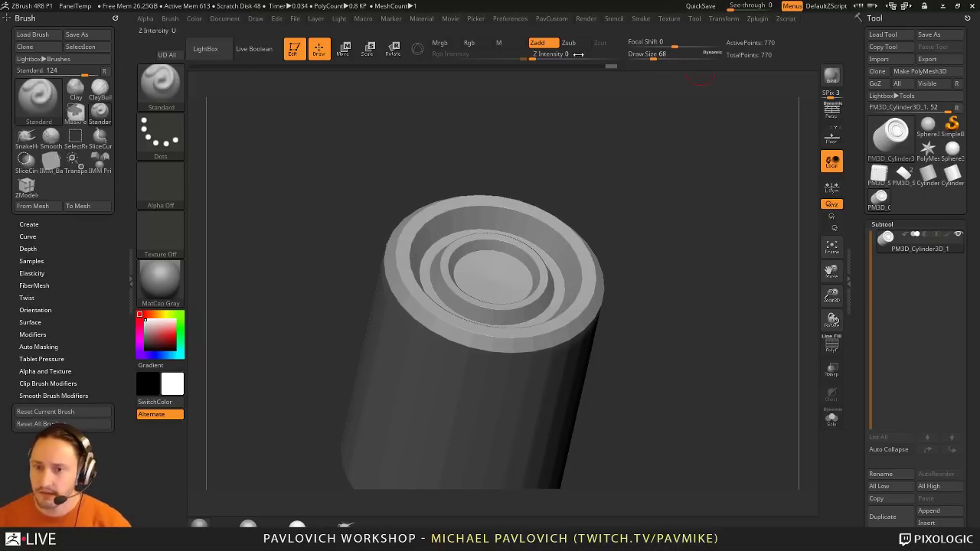
Step: Examine the commands available for recording macros and ZScripts
left_click(362, 18)
left_click(396, 69)
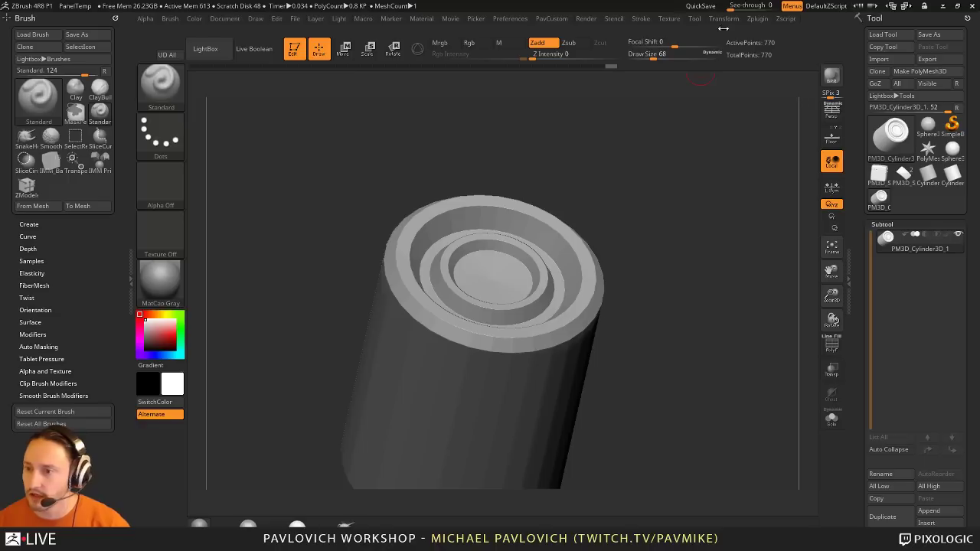
left_click(787, 19)
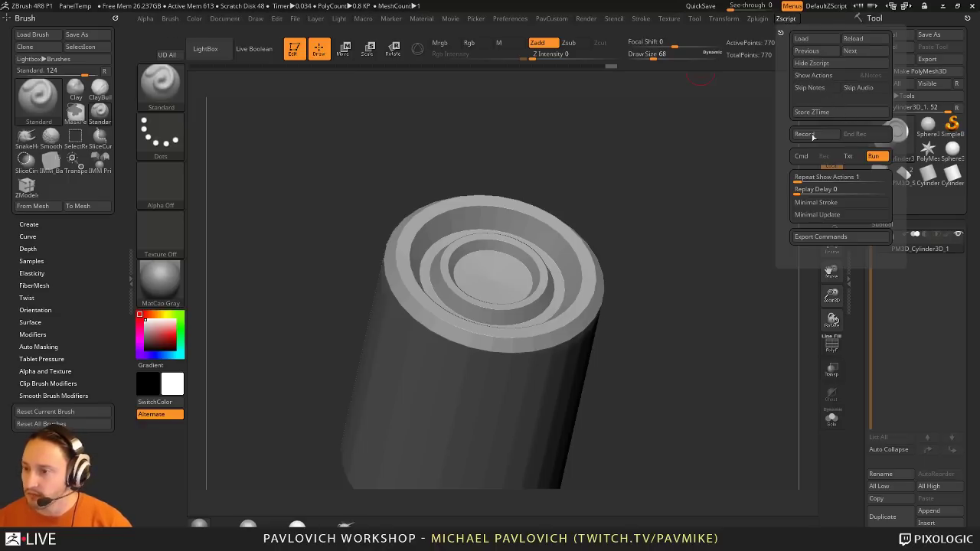
left_click(827, 136)
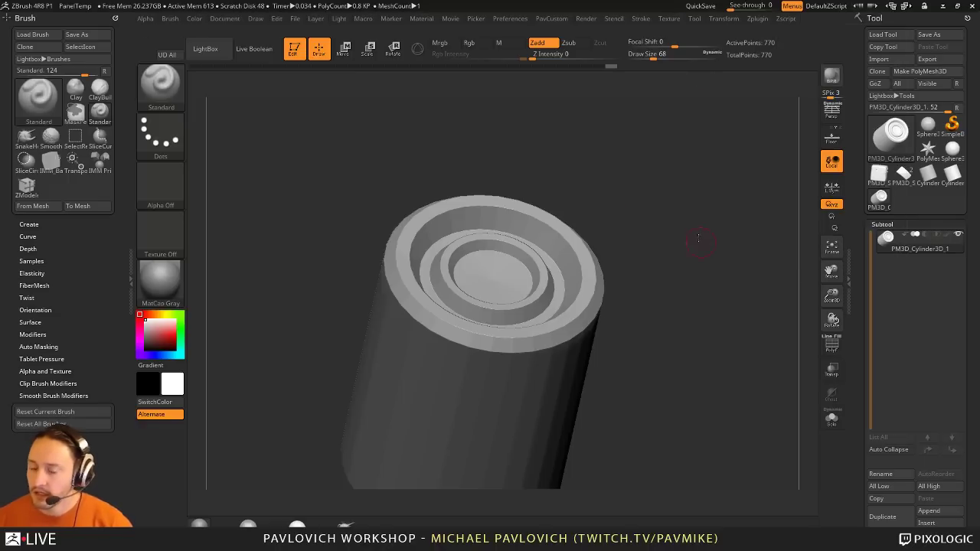
mouse_move(698, 240)
left_mouse_down()
mouse_move(698, 206)
mouse_move(702, 222)
left_mouse_up()
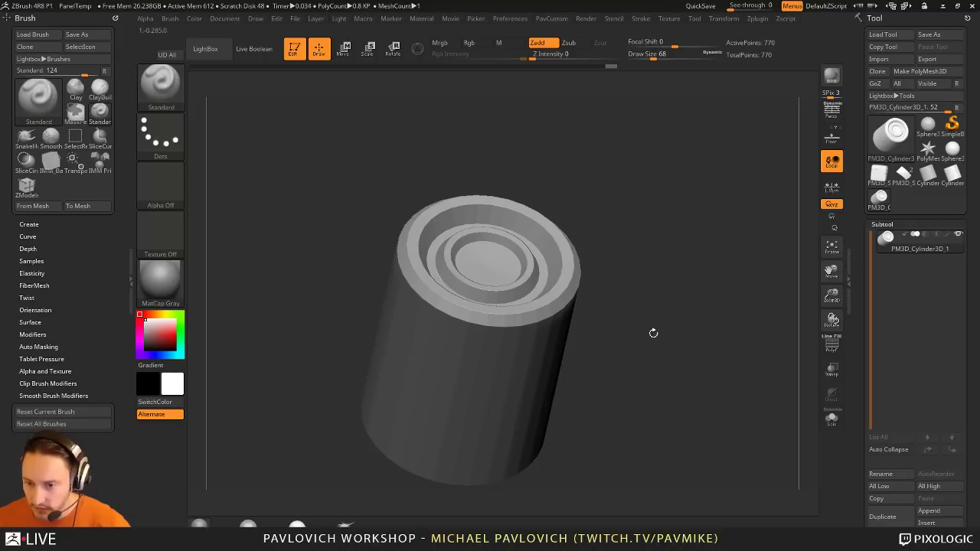
left_click_drag(653, 333, 638, 264)
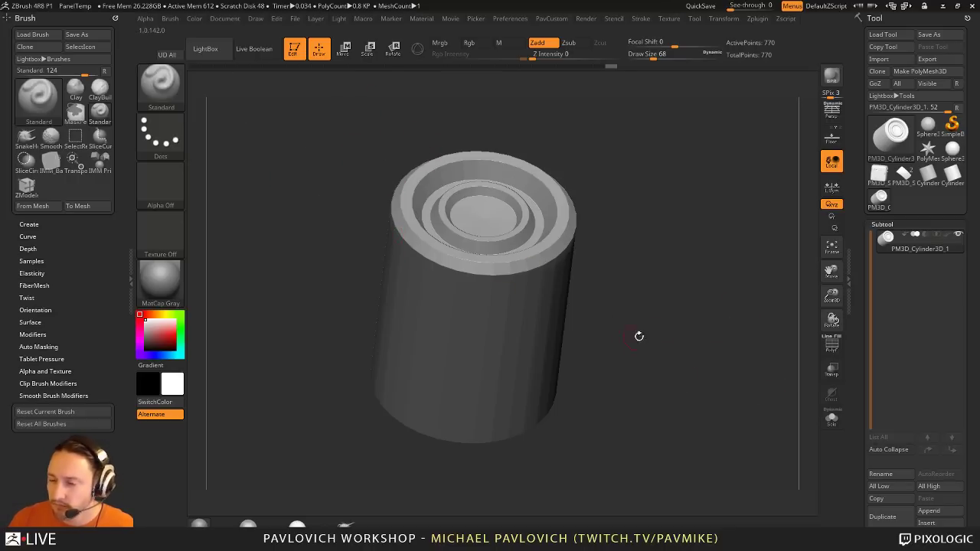
left_click_drag(659, 319, 626, 345)
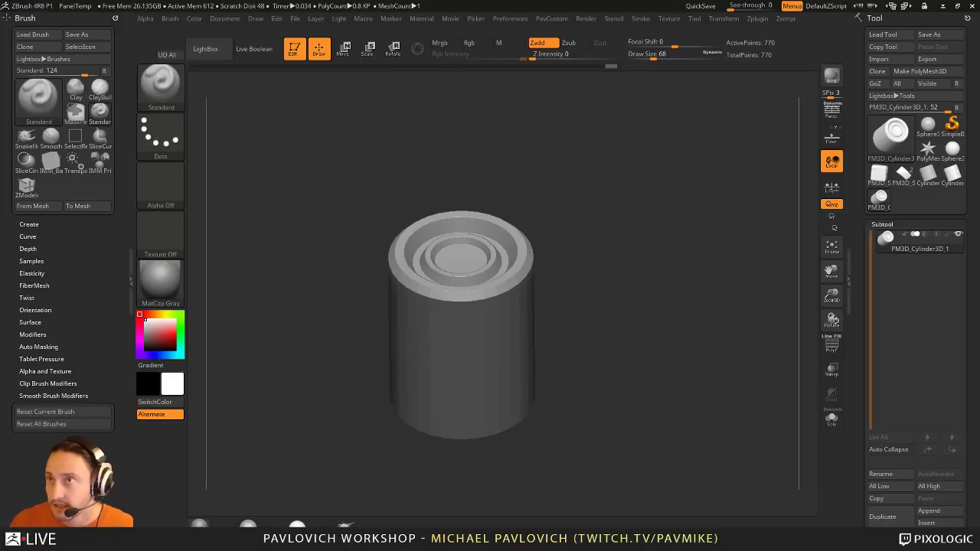
left_click_drag(612, 243, 663, 363)
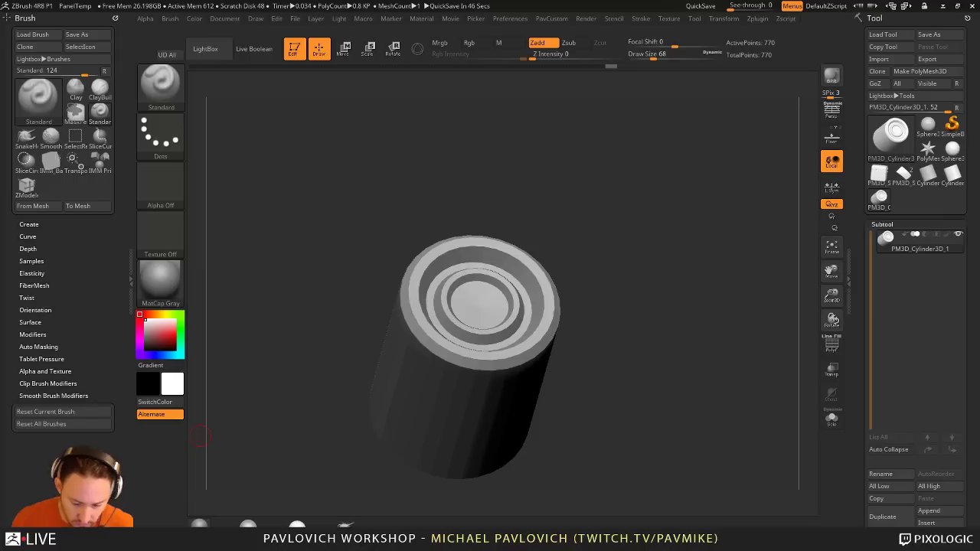
left_click_drag(742, 283, 716, 224)
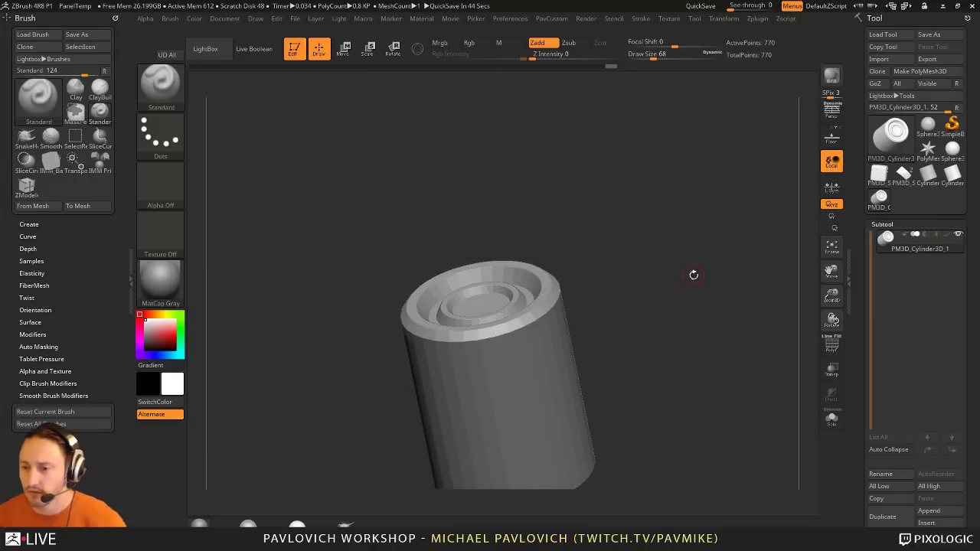
key("s")
left_click(700, 279)
left_click_drag(702, 281, 713, 295)
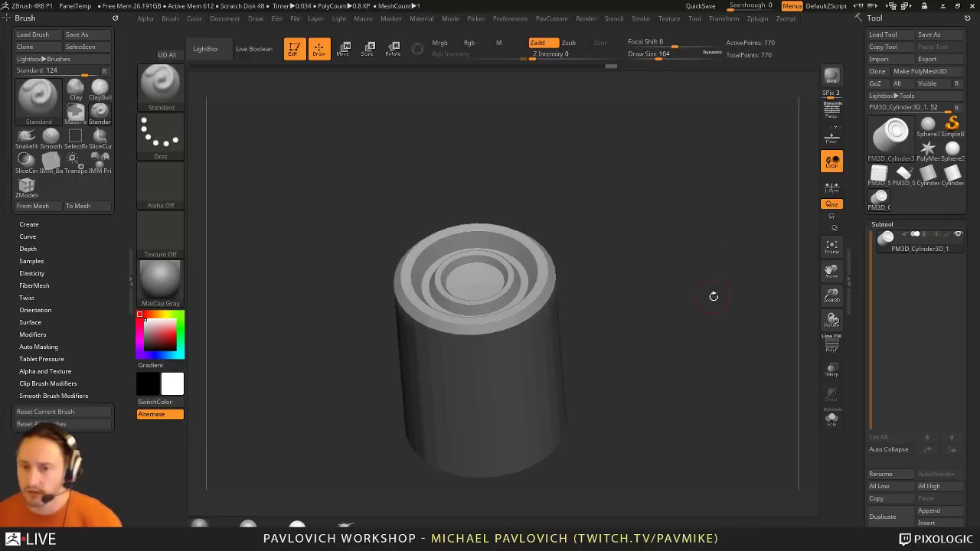
Step: Clear the cylinder from the canvas, draw a Sphere3D in edit mode, and convert it to a PolyMesh3D
left_click(297, 52)
key("ctrl+n")
left_click(952, 150)
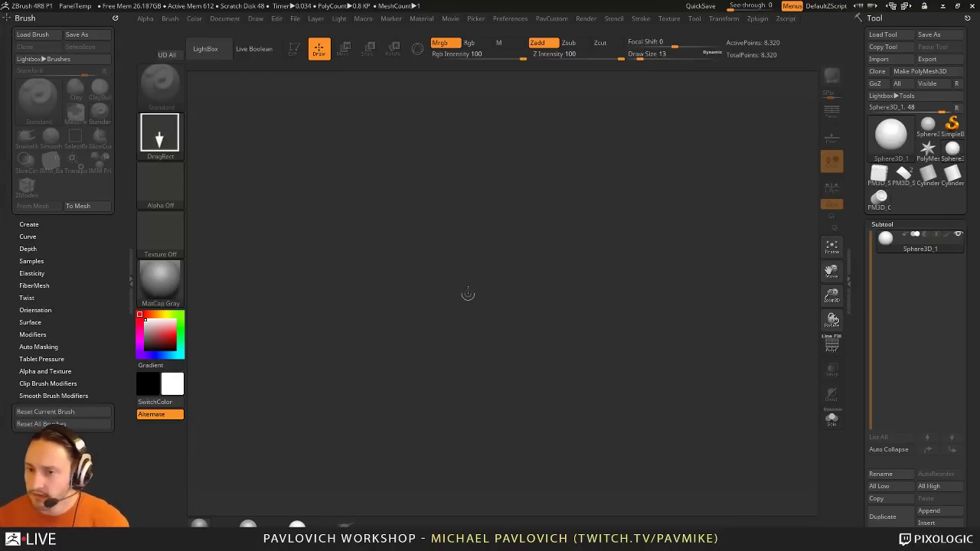
left_click_drag(468, 293, 544, 322)
key("t")
left_click(928, 72)
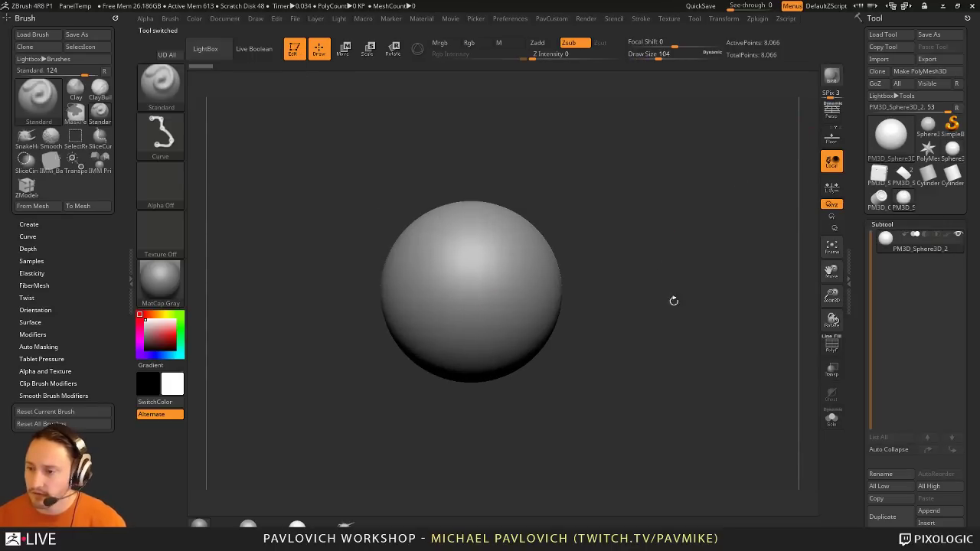
Step: Show the polyframe and slice the sphere diagonally through its centre into two polygroups
key("shift+f")
mouse_move(423, 143)
left_mouse_down("ctrl+shift")
mouse_move(432, 218)
mouse_move(589, 438)
left_mouse_up("ctrl+shift")
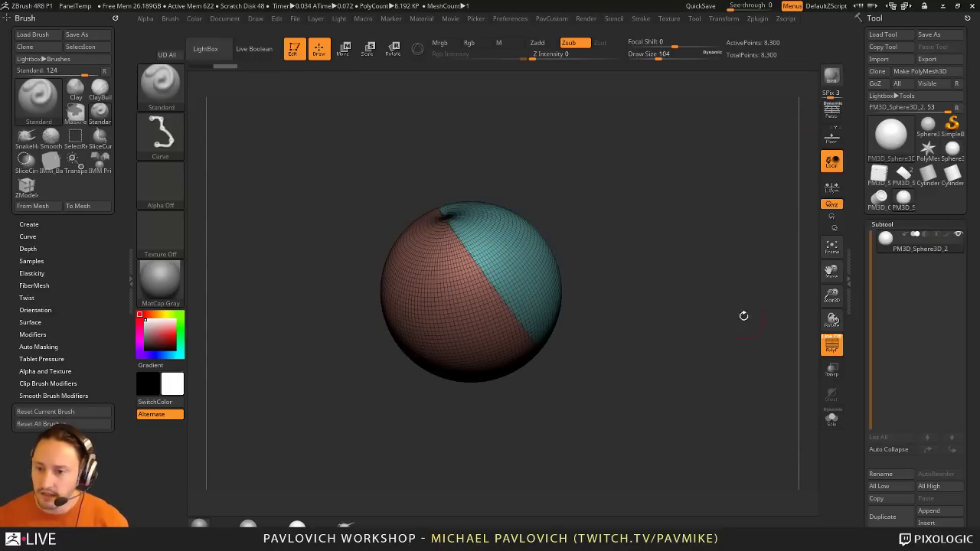
mouse_move(703, 277)
left_mouse_down("alt")
mouse_move(743, 294)
mouse_move(722, 299)
mouse_move(736, 304)
left_mouse_up("alt")
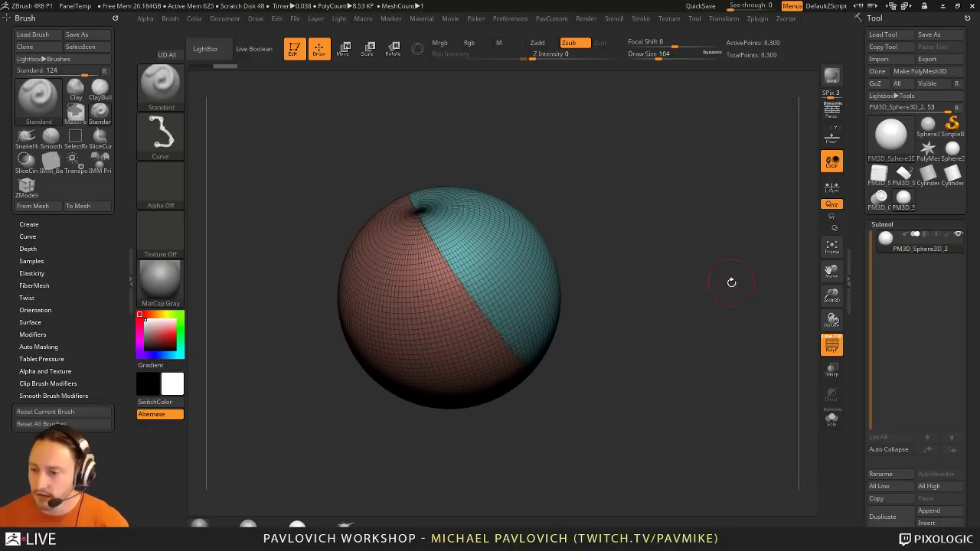
Step: Enable KeepGroups and ZRemesh the sphere with a Target Polygons Count of 5
key("grave")
left_click(757, 464)
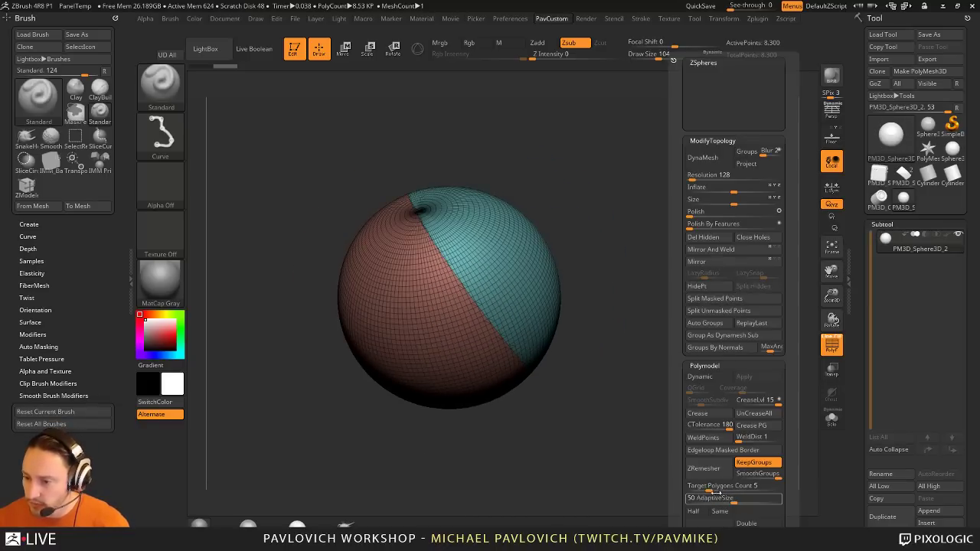
left_click(703, 468)
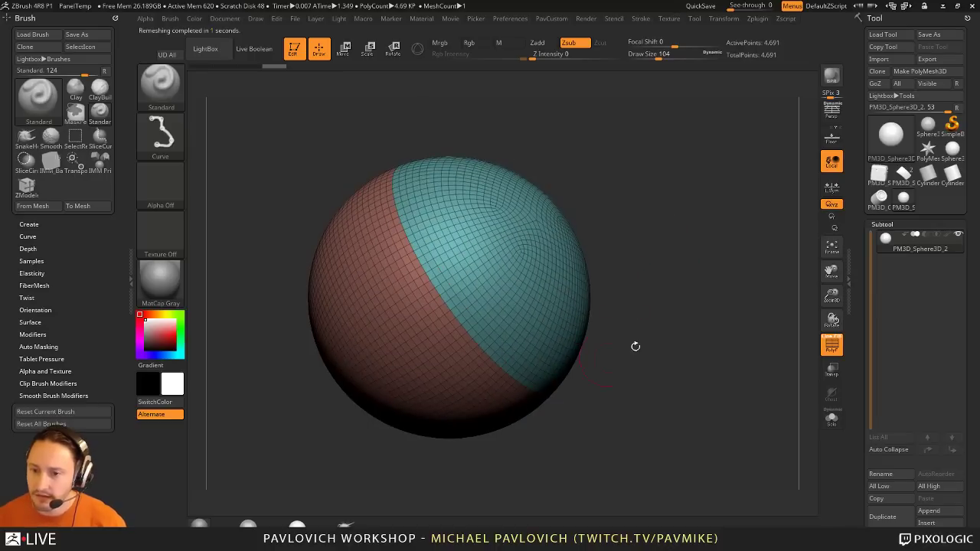
Step: Draw a CurveTube tube along the border between the sphere's two polygroups with a draw size of 59
left_click_drag(694, 295, 740, 323)
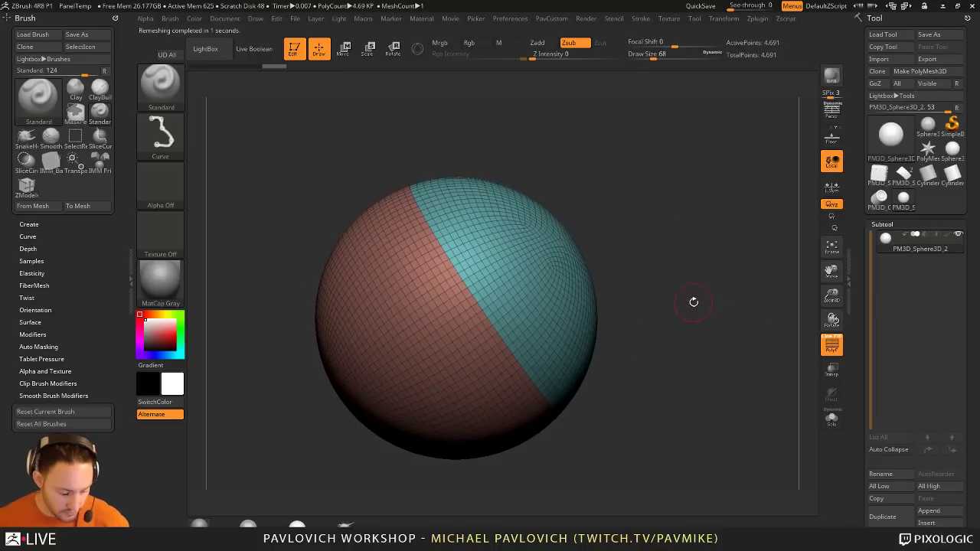
key("b")
key("c")
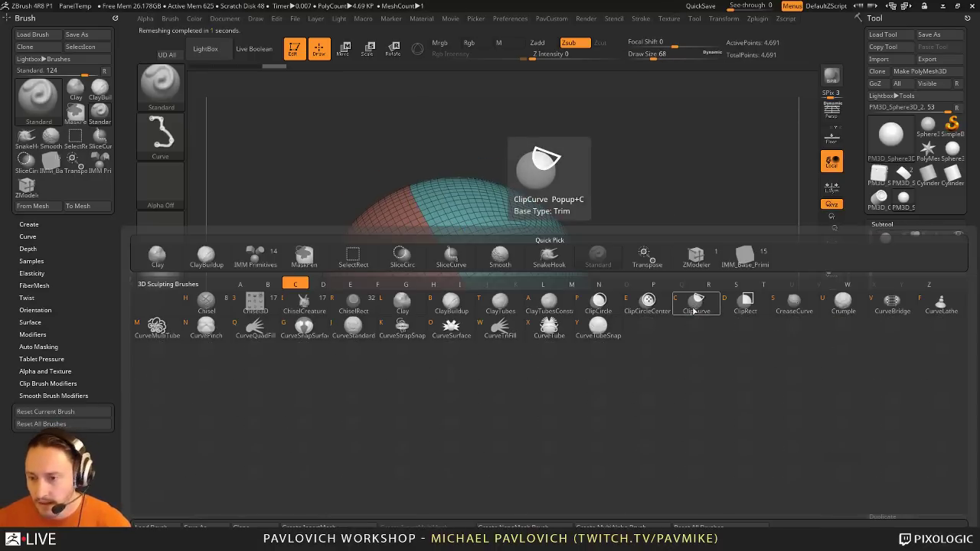
left_click(550, 328)
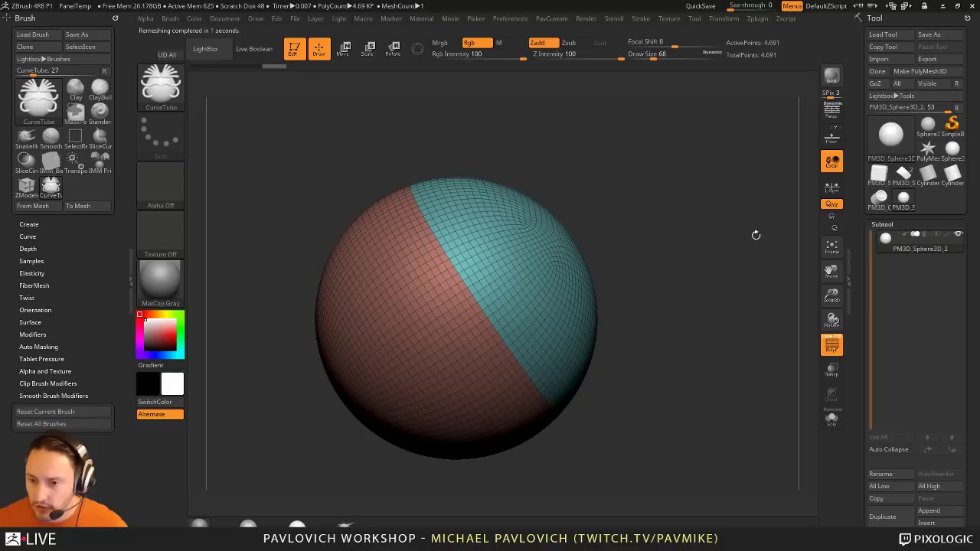
key("s")
left_click_drag(706, 212, 700, 213)
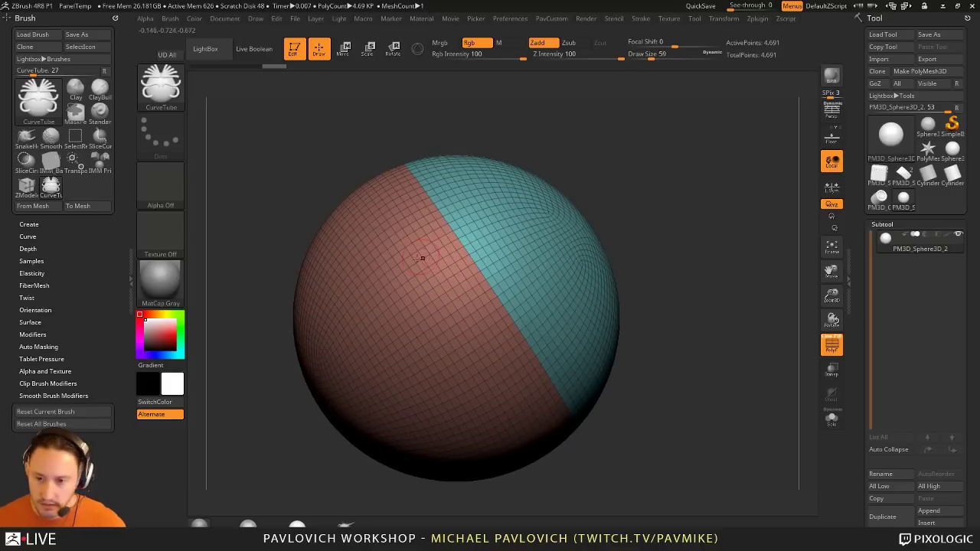
left_click_drag(471, 257, 479, 266, "shift")
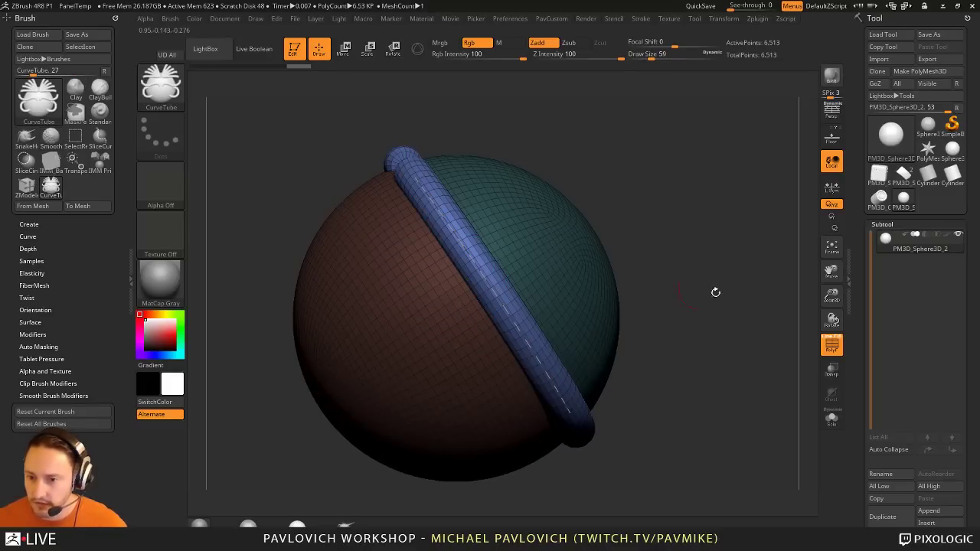
Step: Set the draw size to 39 and release the active curve from the new tube
mouse_move(756, 302)
left_mouse_down()
mouse_move(719, 197)
mouse_move(697, 165)
mouse_move(665, 343)
mouse_move(681, 253)
mouse_move(666, 308)
mouse_move(707, 265)
mouse_move(684, 233)
mouse_move(652, 231)
mouse_move(650, 214)
mouse_move(680, 268)
mouse_move(657, 179)
left_mouse_up()
key("s")
left_click(696, 245)
left_click(605, 262)
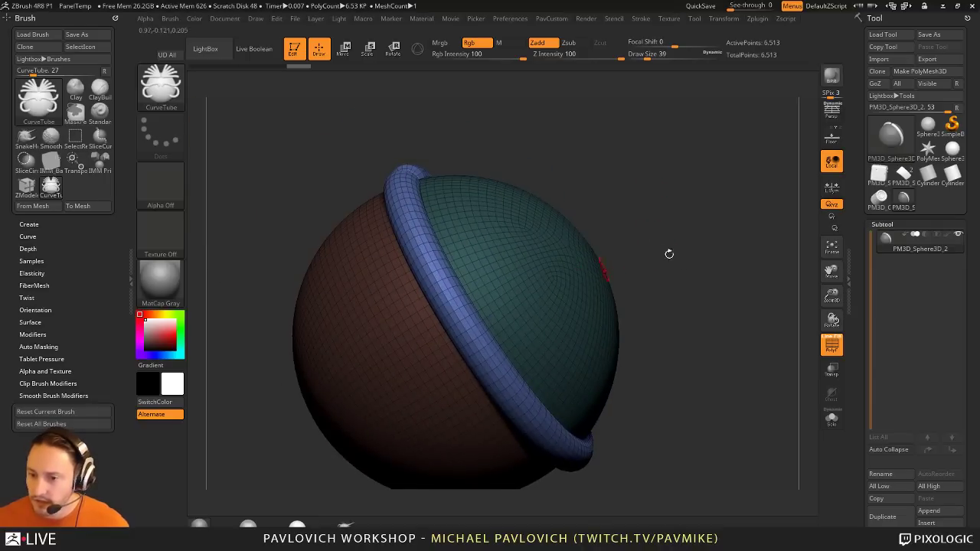
Step: Separate the unmasked tube from the sphere into its own subtool with Split Unmasked Points
left_click_drag(669, 254, 729, 232)
key("space")
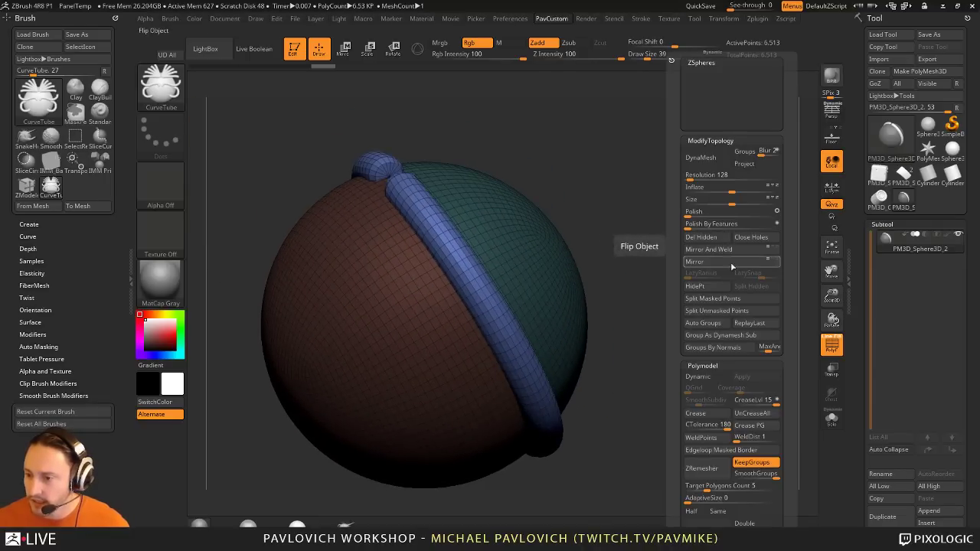
key("space")
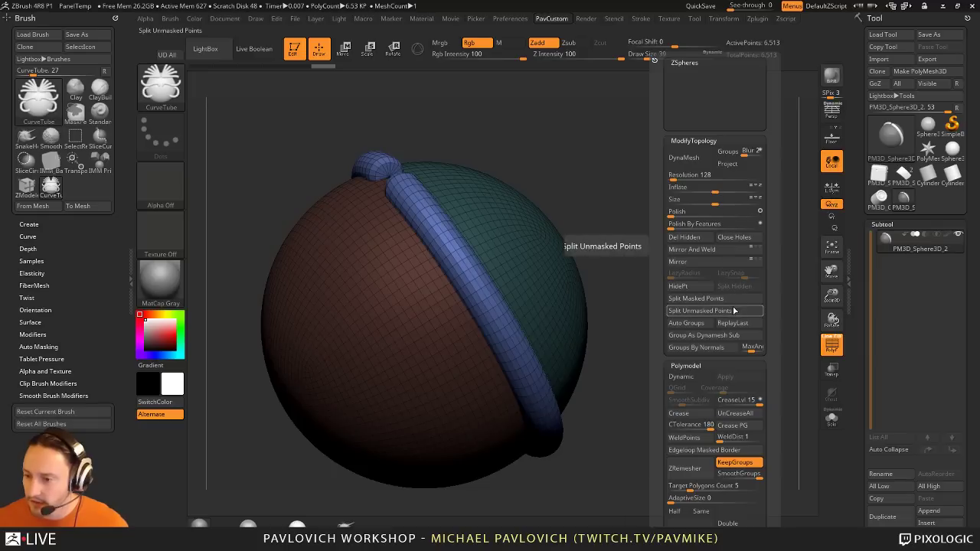
left_click(728, 311)
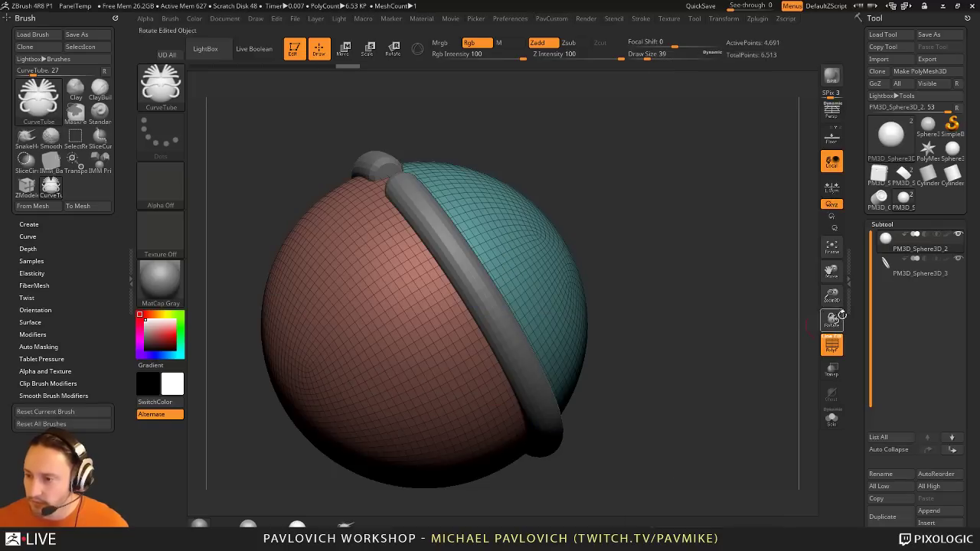
Step: Enable Live Boolean, set the tube subtool to subtract from the sphere, and hide the polyframe
left_click(911, 267)
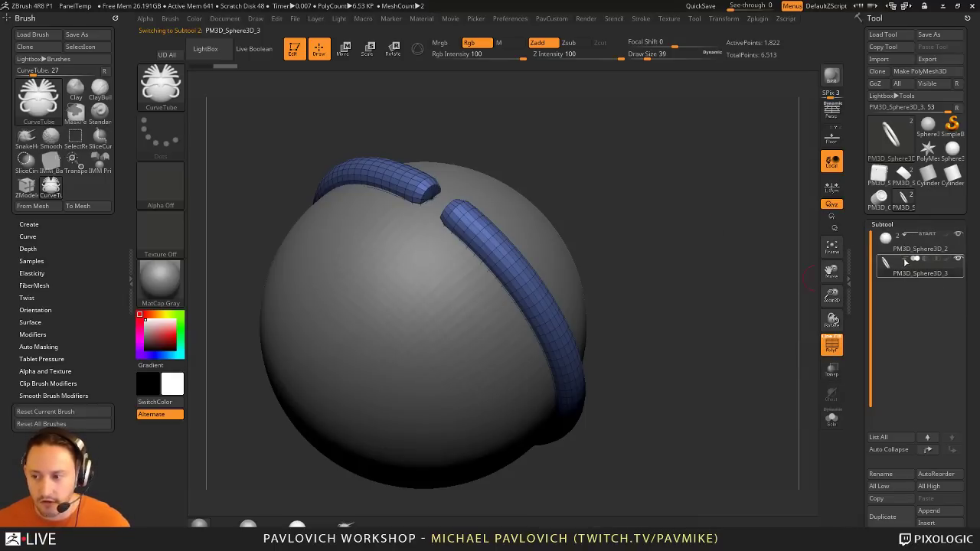
mouse_move(917, 261)
left_click_drag(694, 212, 691, 221)
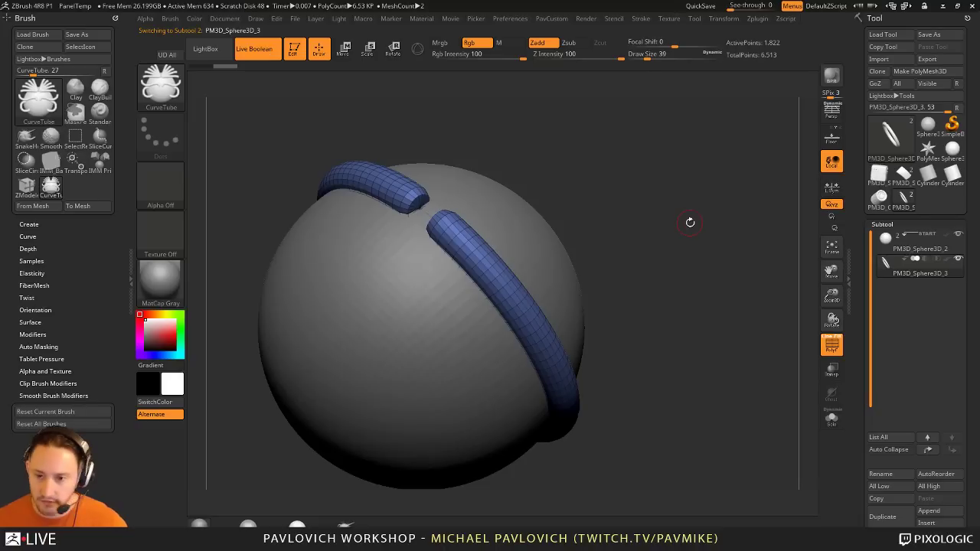
left_click(926, 260)
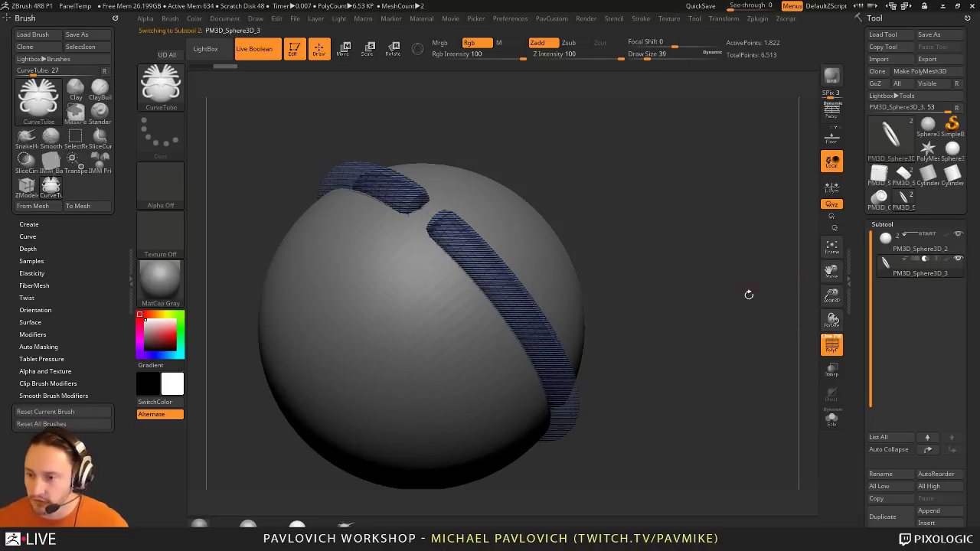
left_click(831, 345)
left_click_drag(764, 313, 718, 252)
left_click_drag(701, 191, 677, 224)
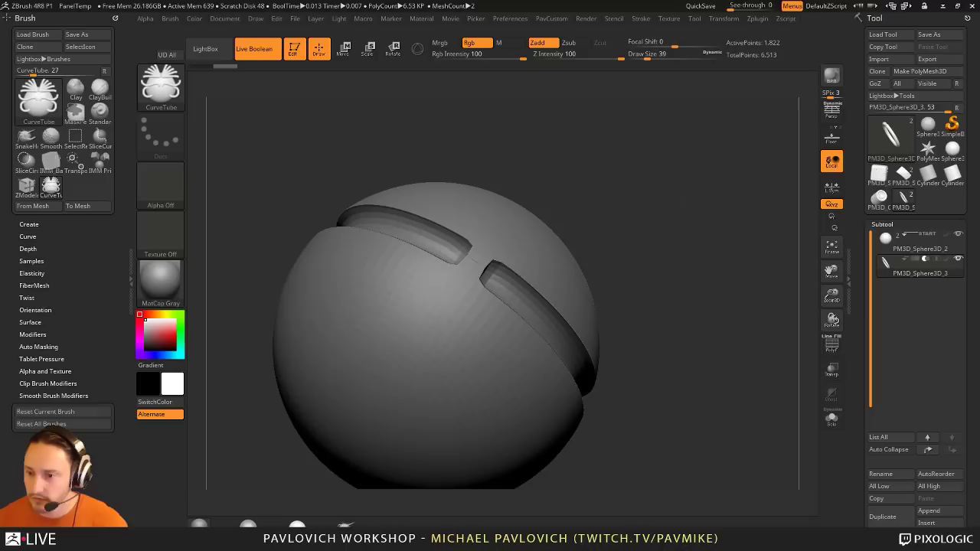
Step: Try reshaping the groove in the sphere by pulling the subtracted tube with the Move brush
key("b")
key("m")
key("v")
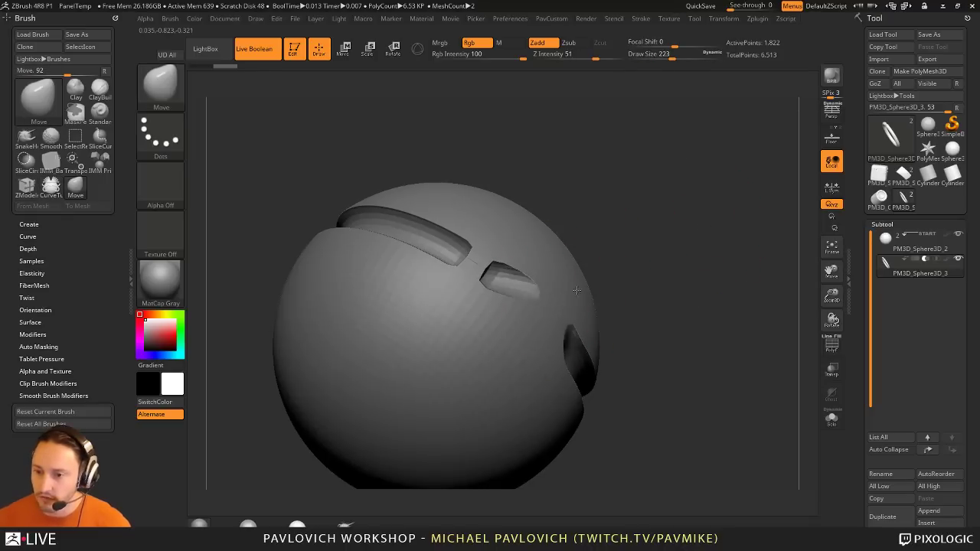
mouse_move(697, 272)
left_mouse_down()
mouse_move(671, 215)
mouse_move(707, 199)
mouse_move(659, 197)
mouse_move(674, 201)
left_mouse_up()
mouse_move(674, 201)
left_mouse_down("alt")
mouse_move(698, 208)
mouse_move(753, 274)
left_mouse_up("alt")
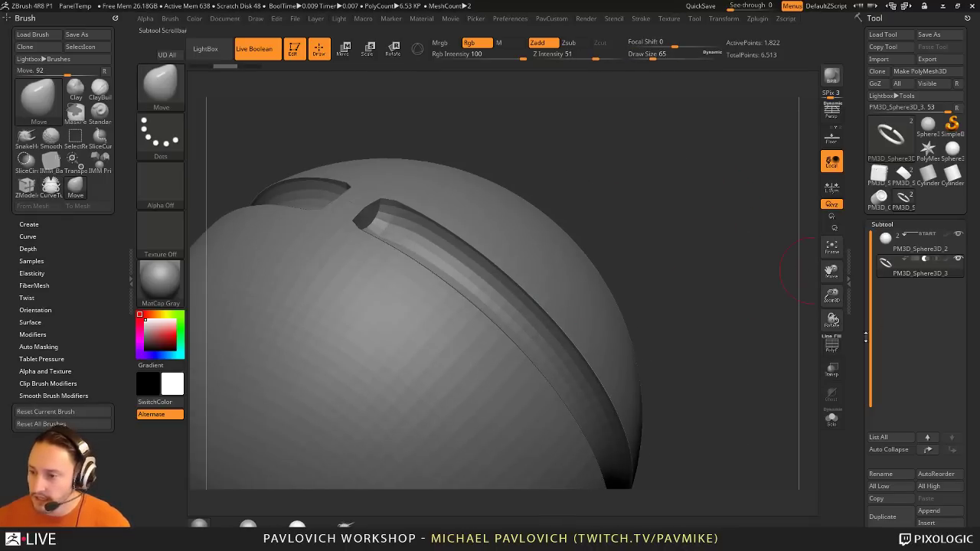
Step: Isolate the tube, show its polyframe, and assign polygroups with Groups By Normals
left_click(831, 418)
left_click_drag(675, 245, 691, 313)
key("shift+f")
key("space")
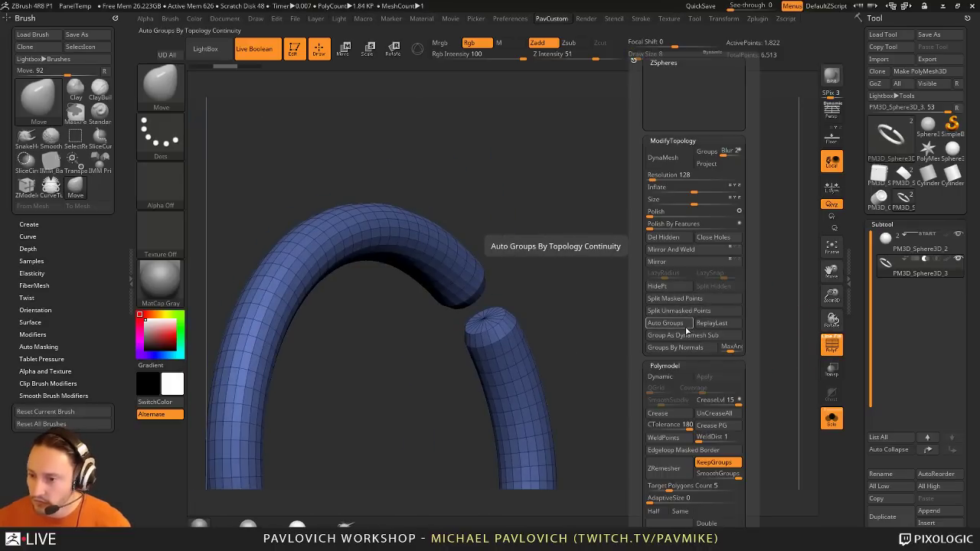
left_click(674, 347)
left_click_drag(577, 311, 556, 328)
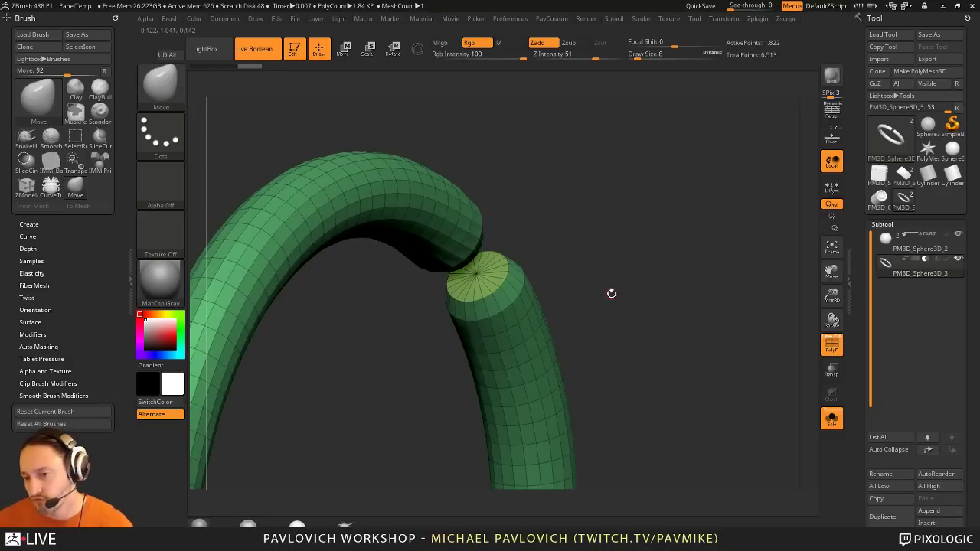
Step: Extrude the polyloop along the tube's inner side inward as a ridge, using ZModeler QMesh with the Polyloop target
left_click_drag(611, 296, 604, 210)
key("b")
key("z")
key("m")
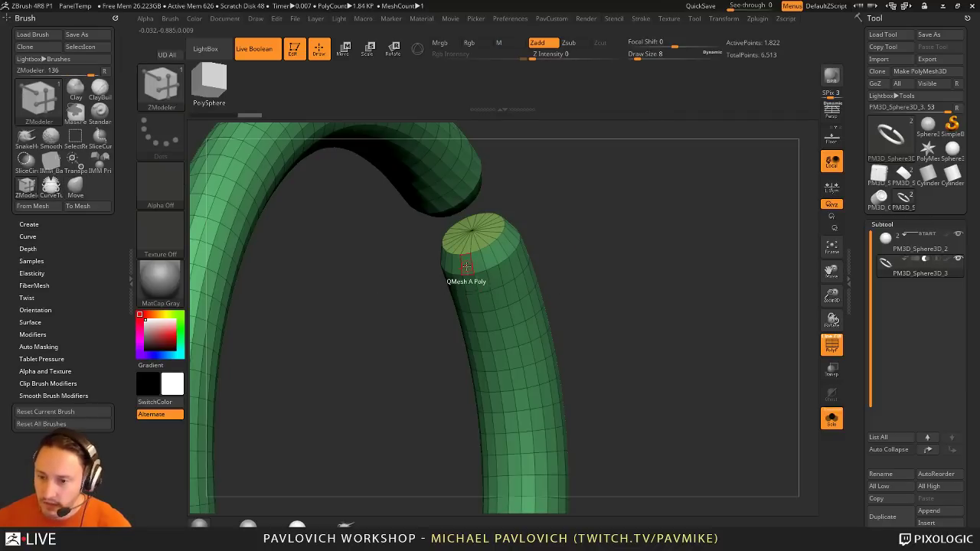
key("space")
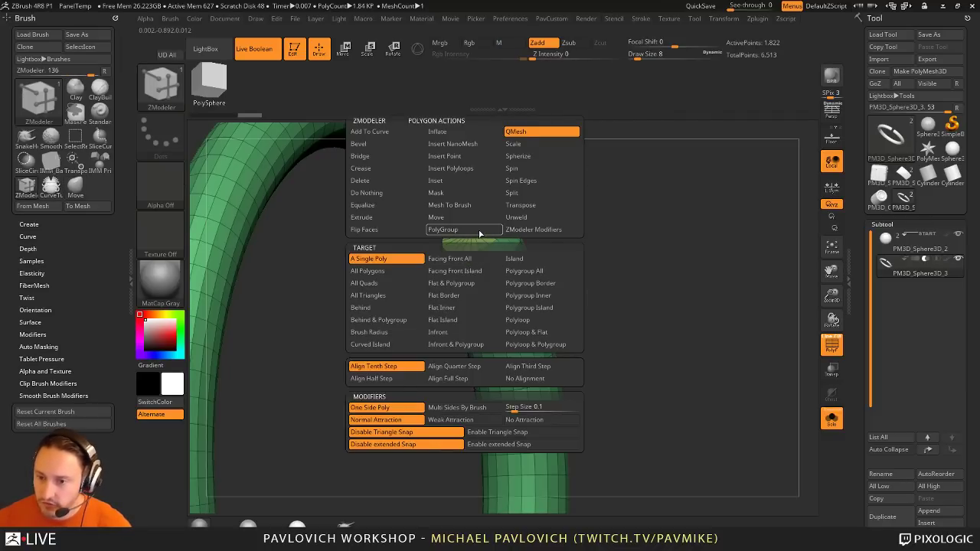
left_click(475, 231)
left_click(529, 132)
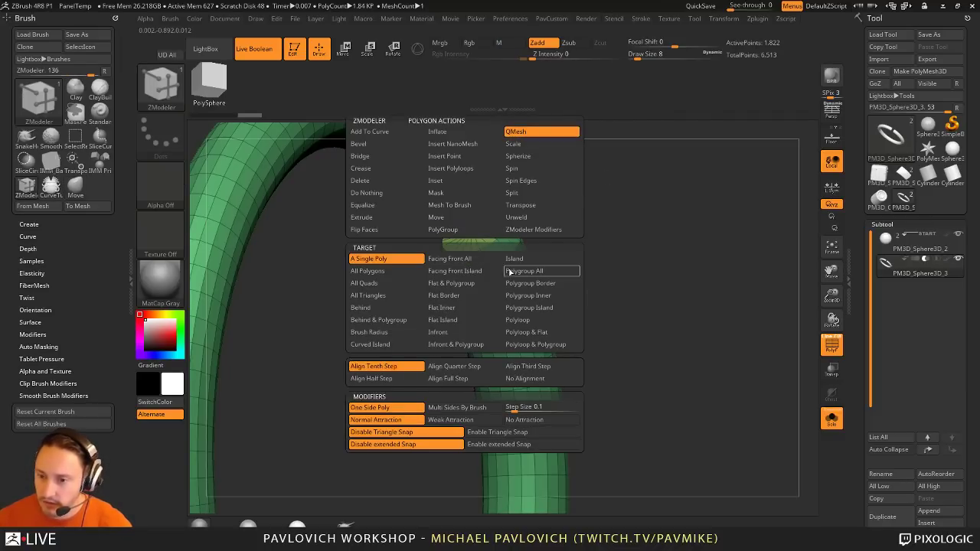
left_click(535, 325)
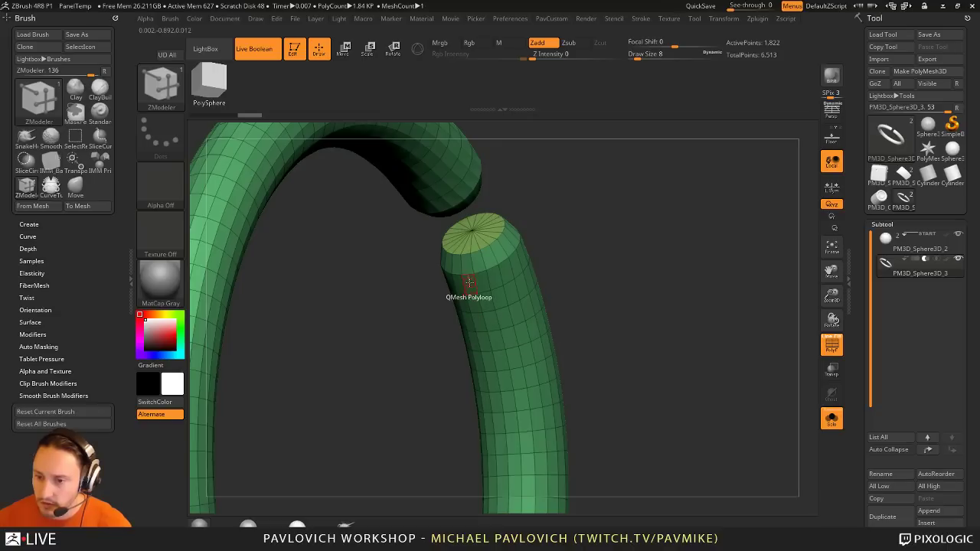
left_click_drag(465, 281, 451, 305)
left_click_drag(651, 288, 668, 298)
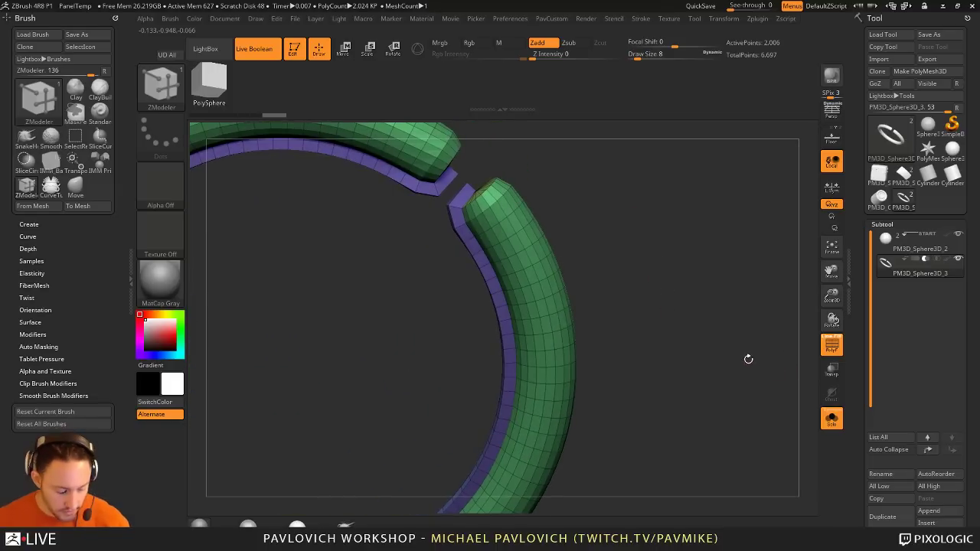
Step: Show both subtools without the polyframe and examine the boolean groove around the sphere
left_click(832, 418)
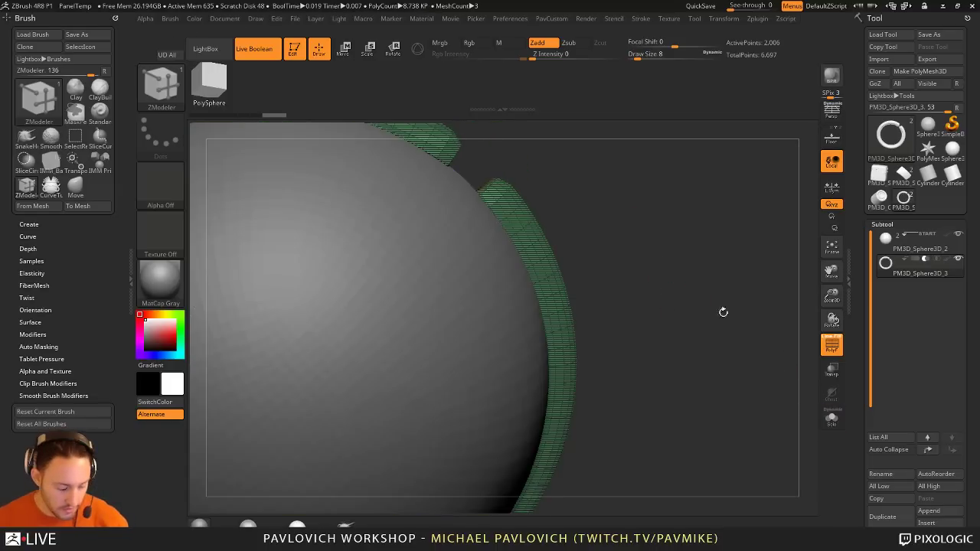
left_click(834, 347)
left_click_drag(752, 322, 736, 293, "alt")
left_click_drag(736, 293, 664, 302)
left_click_drag(662, 268, 691, 326)
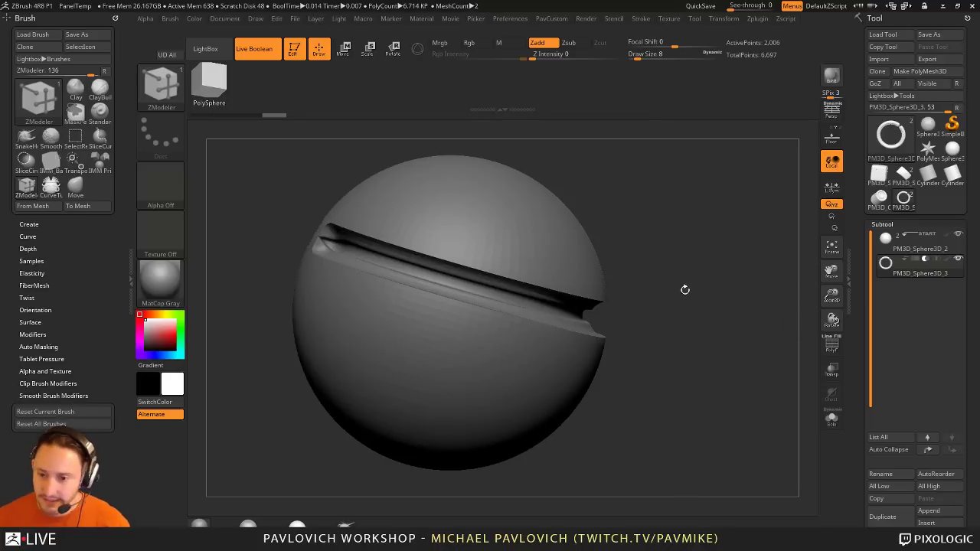
left_click_drag(685, 289, 638, 284)
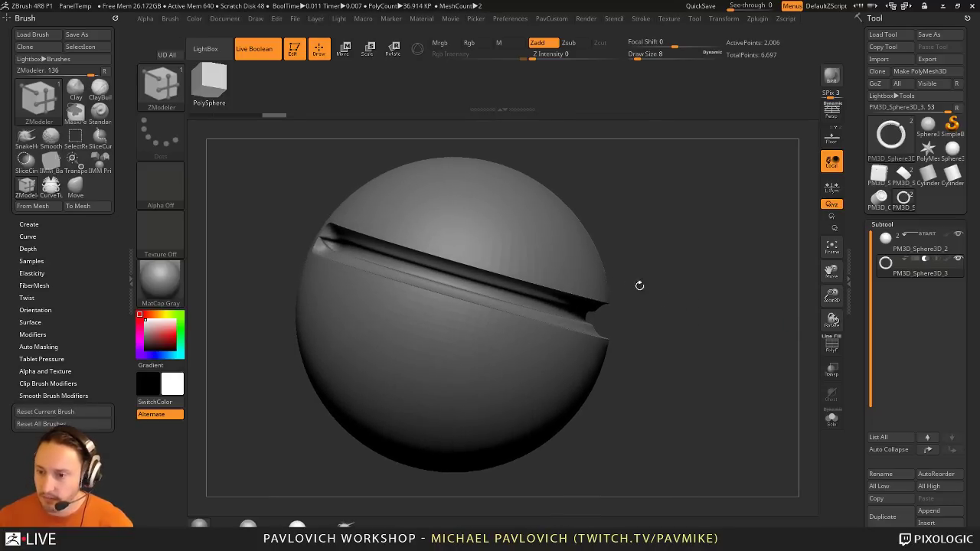
left_click(917, 249)
left_click_drag(718, 286, 714, 321)
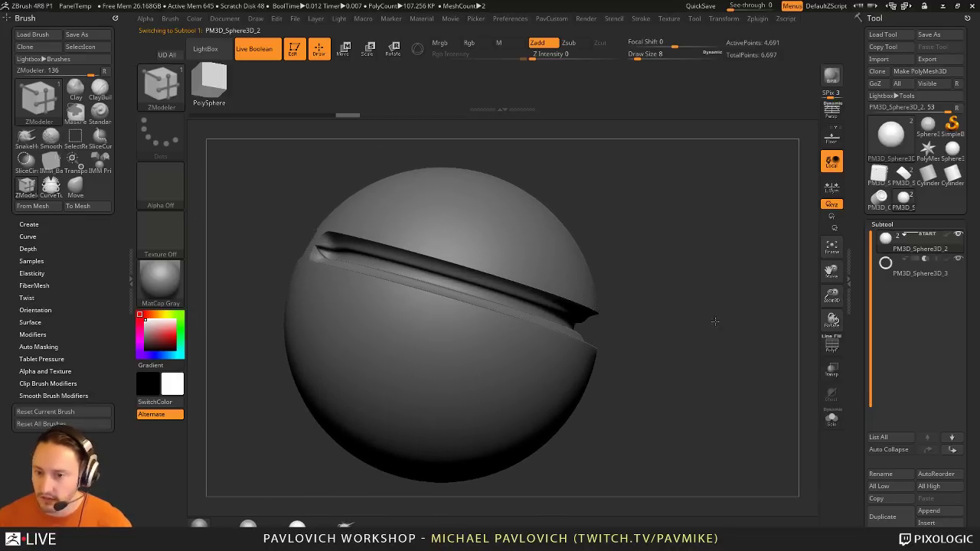
Step: Select the tube subtool, isolate it, and show its polyframe close up at the tube's end
left_click(888, 277)
left_click(832, 418)
left_click_drag(712, 315, 677, 359)
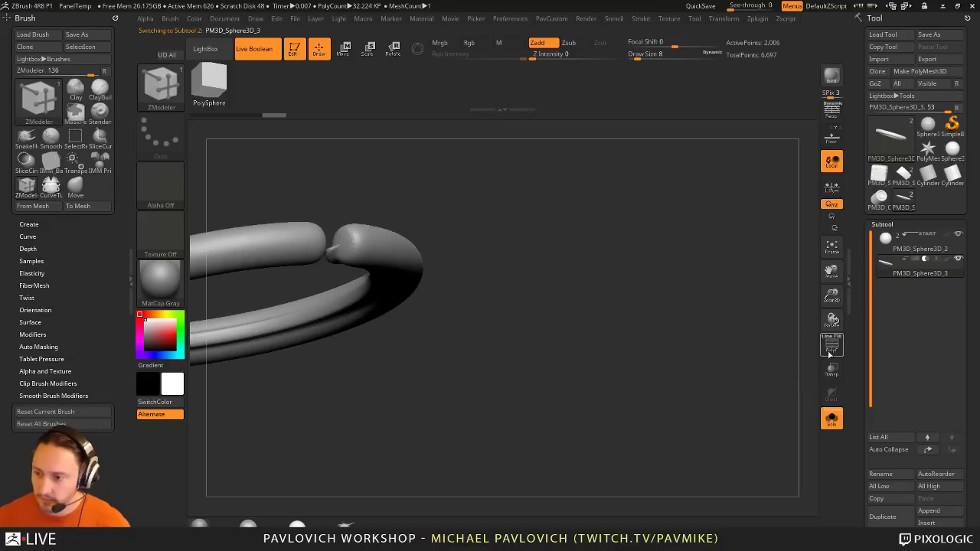
left_click(831, 345)
left_click_drag(689, 268, 728, 272, "shift")
Step: Set the QMesh target to A Single Poly and try extruding the end-cap triangles next to the inner ridge
key("space")
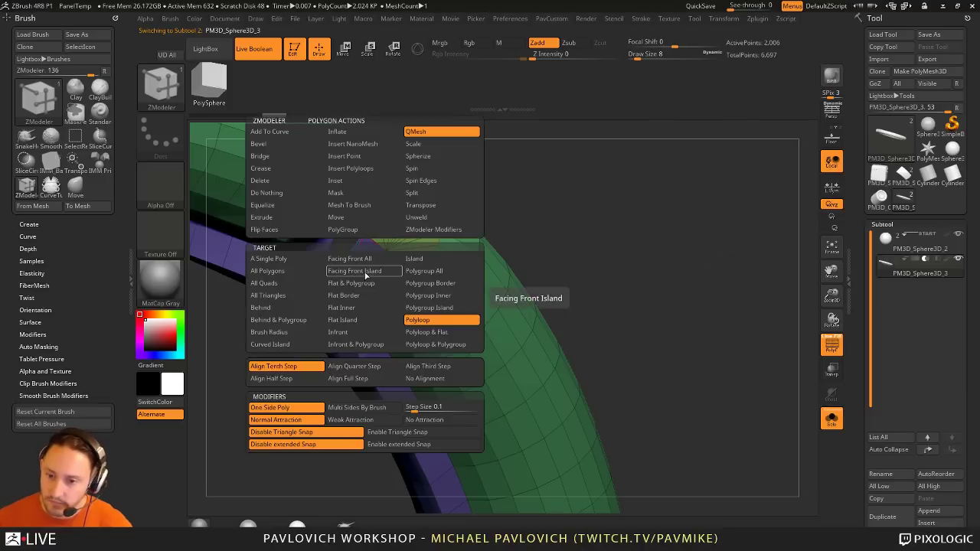
left_click(309, 259)
left_click(357, 276)
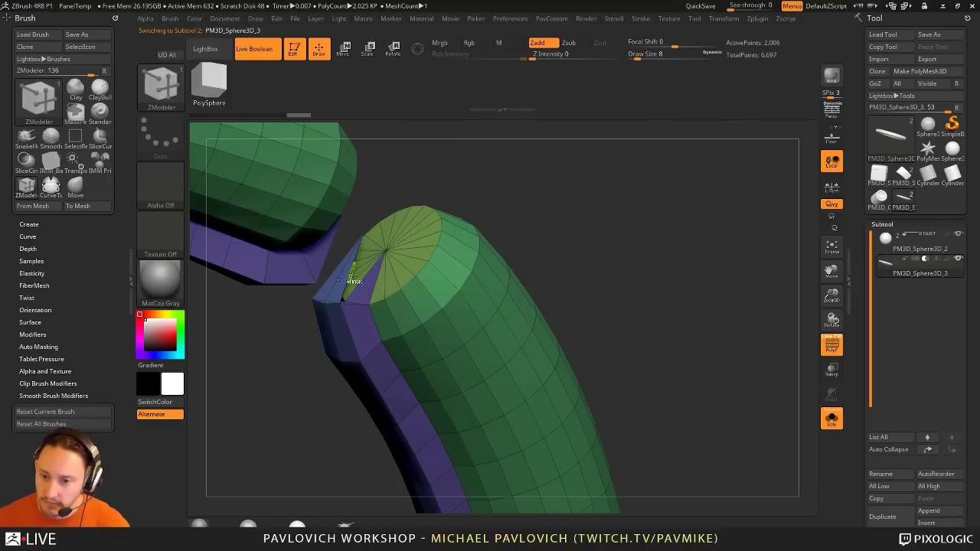
left_click(364, 287)
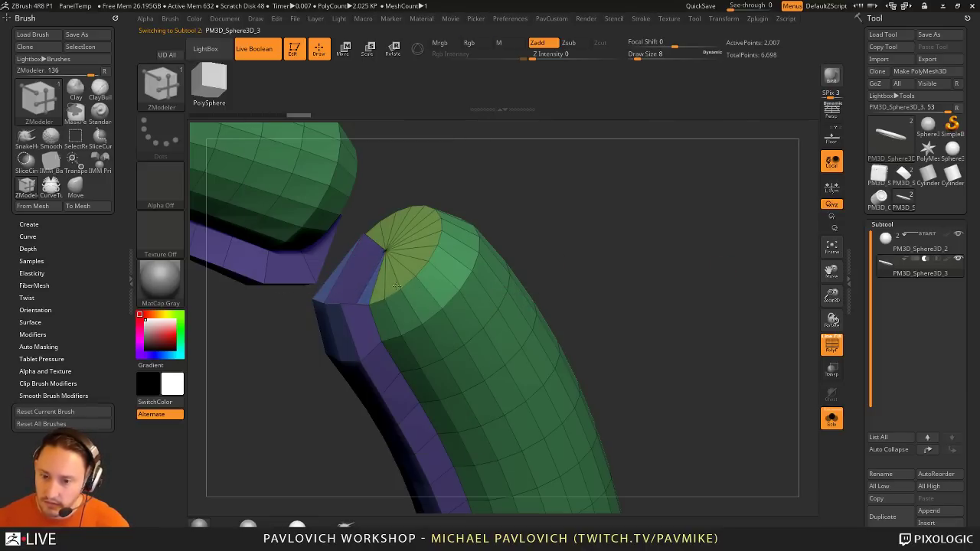
left_click_drag(512, 201, 427, 278)
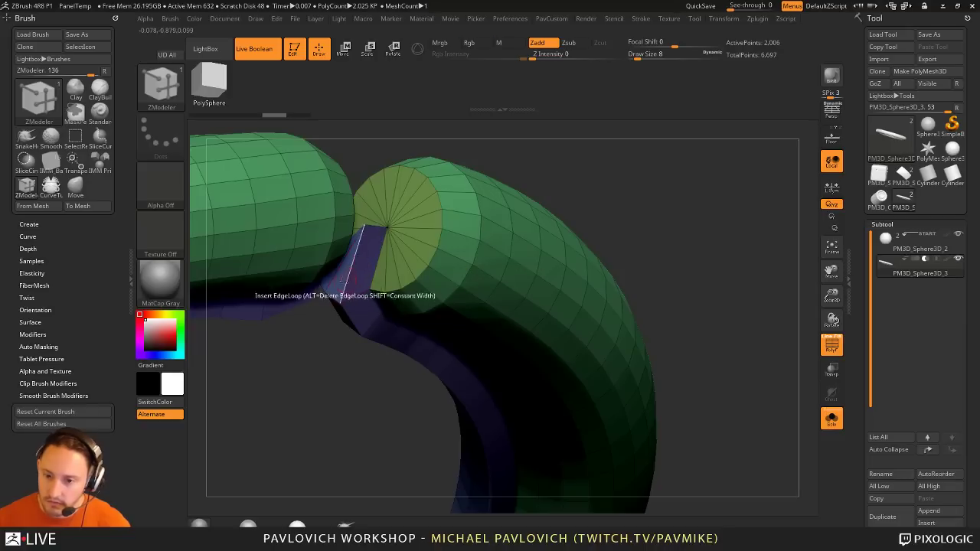
Step: Undo the last QMesh change and collapse the raised wedge between the inner ridge's end and the tube's end cap
key("space")
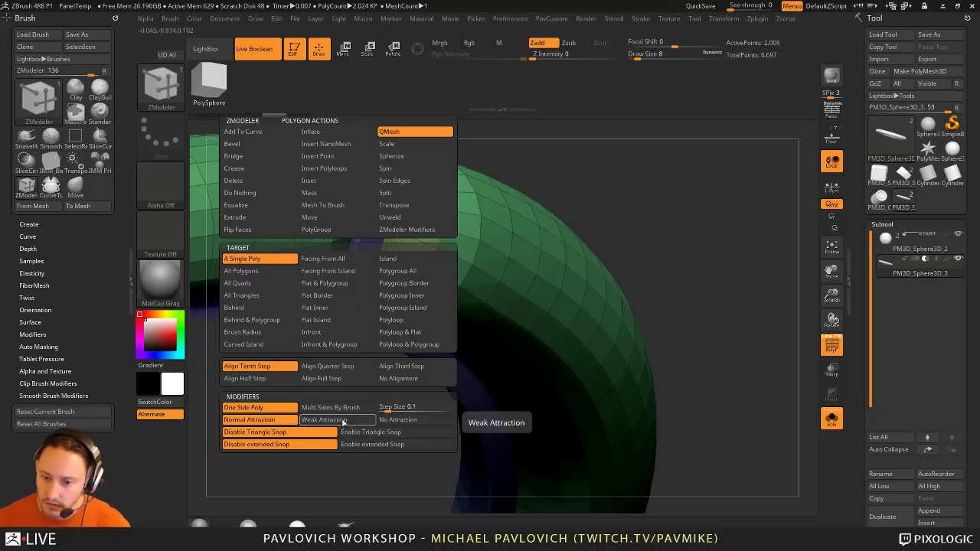
left_click_drag(337, 380, 335, 332)
key("ctrl+z")
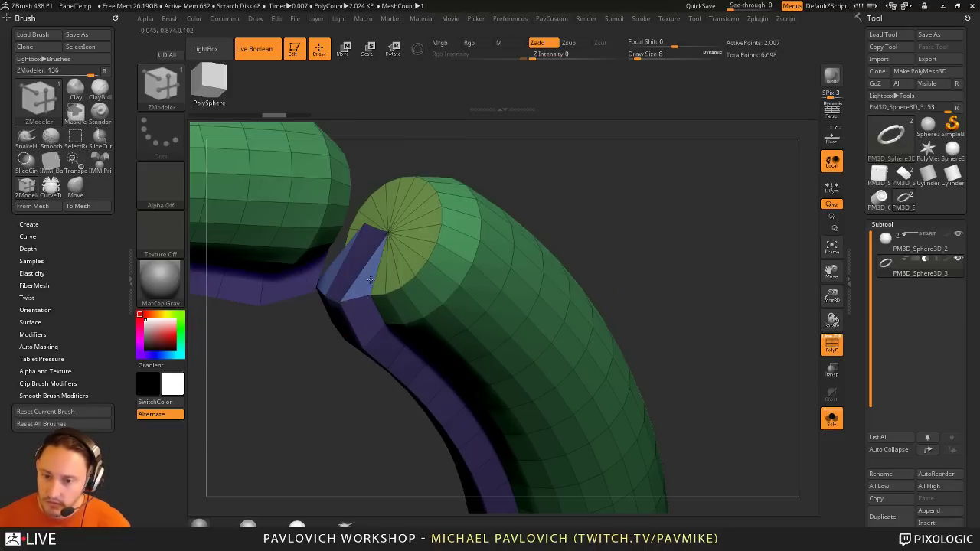
left_click(363, 273)
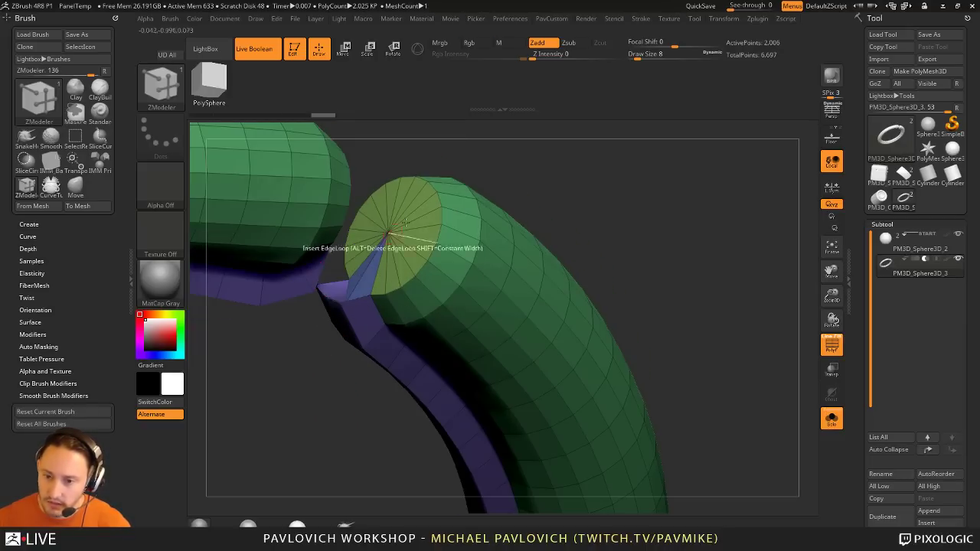
Step: Isolate the protruding tip of the inner ridge with a mask, move it back toward the tube's end with the Gizmo, and clear the mask
mouse_move(395, 234)
right_mouse_down()
mouse_move(463, 202)
mouse_move(414, 205)
right_mouse_up()
left_click_drag(315, 273, 333, 307, "ctrl")
left_click(326, 372, "ctrl")
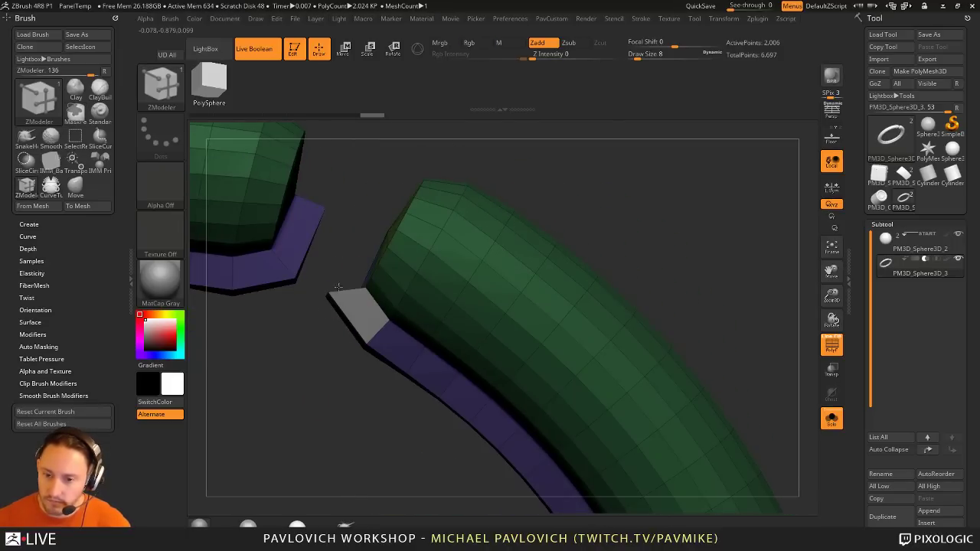
mouse_move(315, 335)
right_mouse_down()
mouse_move(313, 354)
mouse_move(308, 292)
right_mouse_up()
key("w")
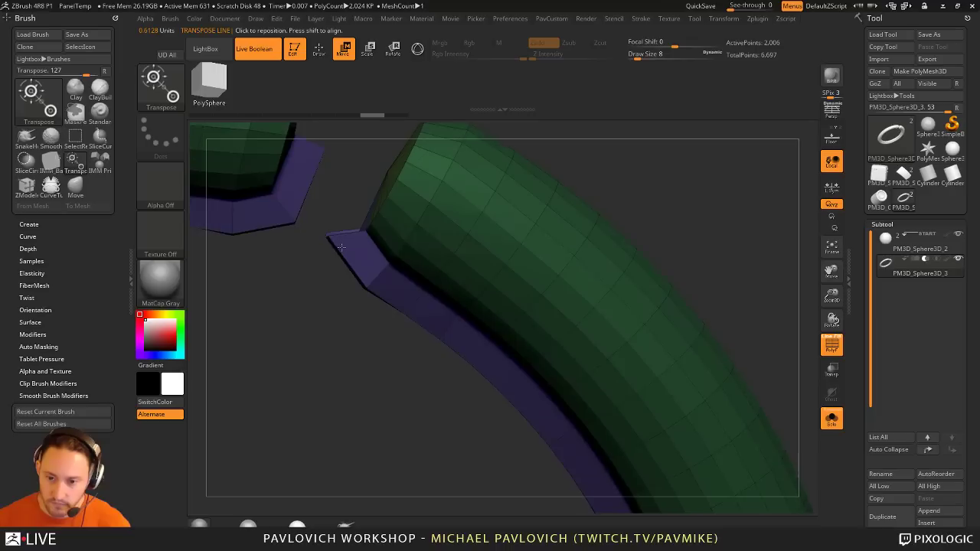
left_click_drag(309, 292, 345, 253)
left_click(417, 48)
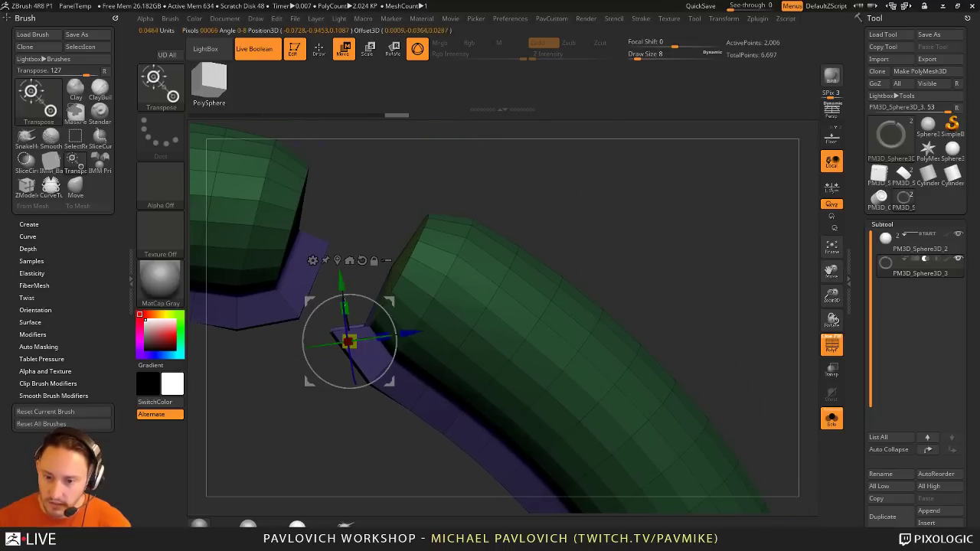
left_click_drag(389, 302, 408, 324)
left_click_drag(359, 191, 375, 207, "ctrl")
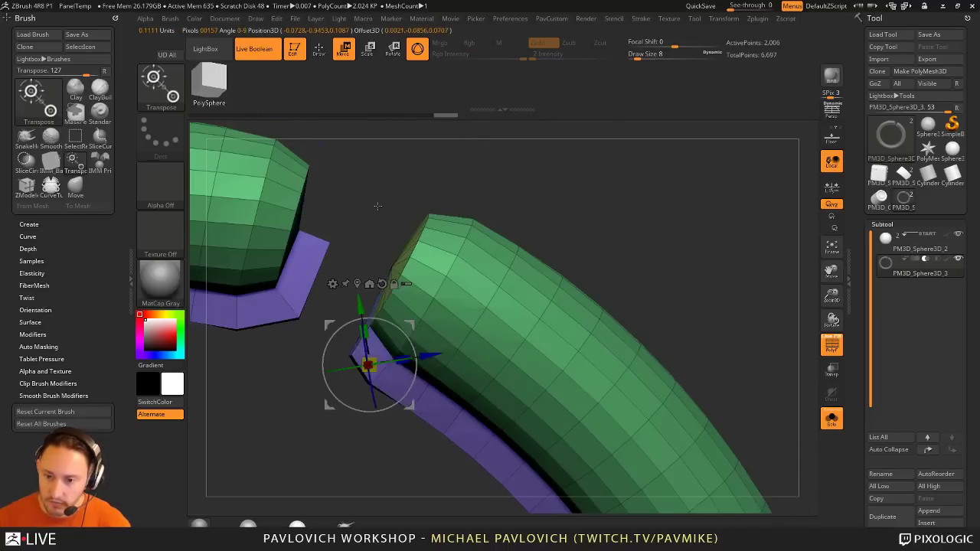
Step: Mask off everything but the ridge tip at the other tube end, pull it back toward the tube with the Gizmo, and clear the mask
key("q")
mouse_move(335, 199)
right_mouse_down("alt")
mouse_move(389, 219)
mouse_move(351, 244)
right_mouse_up("alt")
right_click_drag(409, 271, 431, 196)
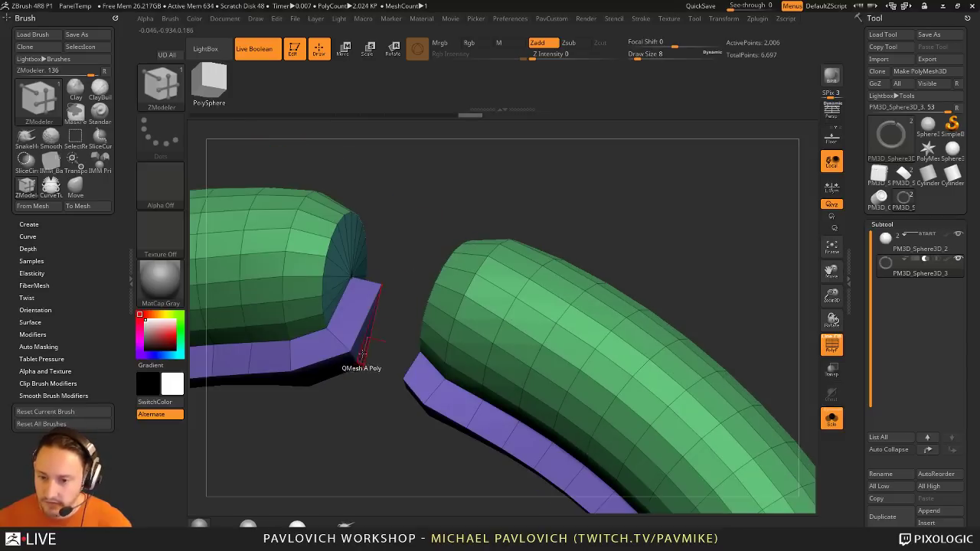
left_click_drag(359, 340, 369, 349)
right_click_drag(372, 346, 389, 337)
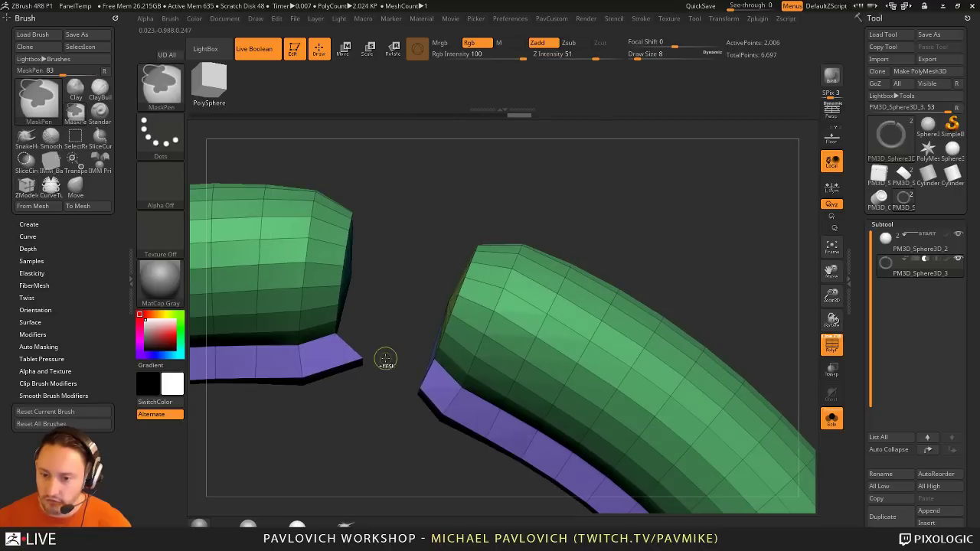
left_click(374, 344, "ctrl")
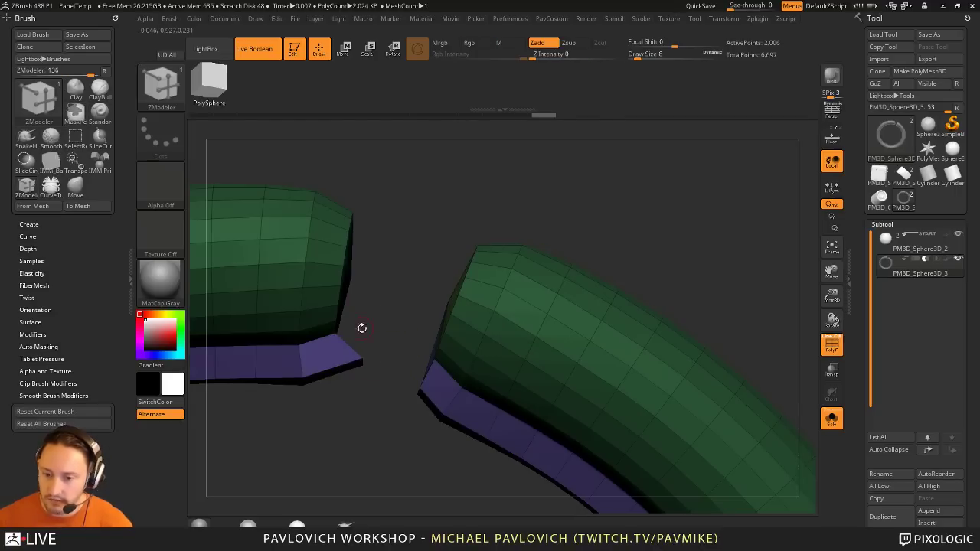
left_click(388, 327, "ctrl")
left_click_drag(385, 333, 349, 397, "ctrl")
key("w")
left_click_drag(381, 337, 350, 398, "ctrl")
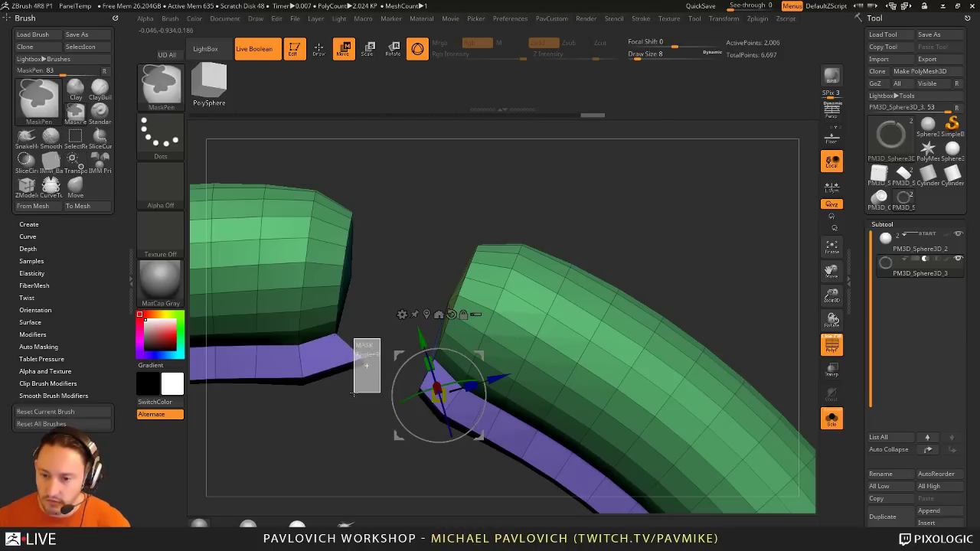
left_click(385, 370, "ctrl")
right_click_drag(394, 293, 414, 257, "alt")
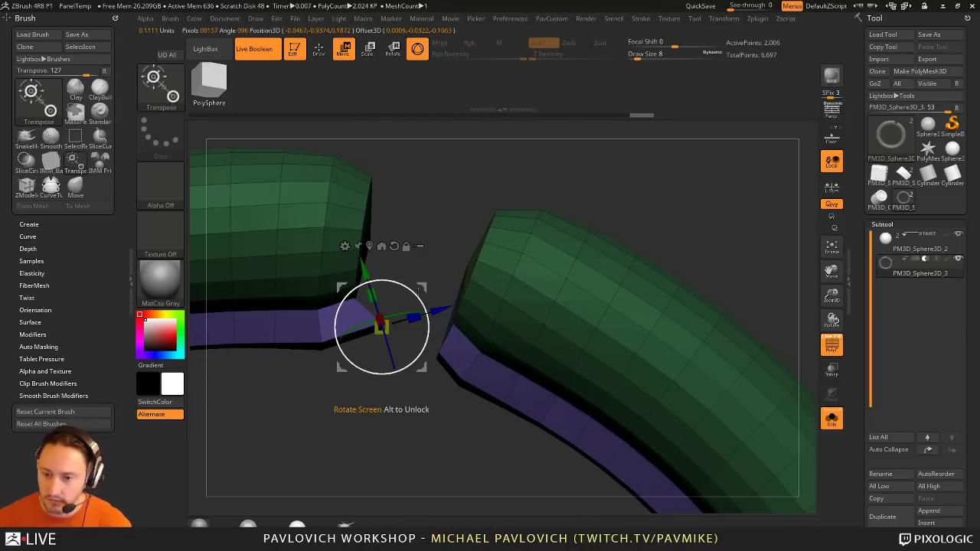
left_click_drag(442, 310, 409, 322)
left_click_drag(659, 203, 694, 224, "ctrl")
Step: Assign new polygroups to the tube with Groups By Normals
right_click_drag(694, 224, 674, 256, "ctrl")
mouse_move(673, 257)
right_mouse_down()
mouse_move(623, 225)
mouse_move(634, 112)
mouse_move(650, 261)
mouse_move(719, 244)
mouse_move(704, 243)
mouse_move(694, 296)
mouse_move(693, 267)
right_mouse_up()
key("q")
key("grave")
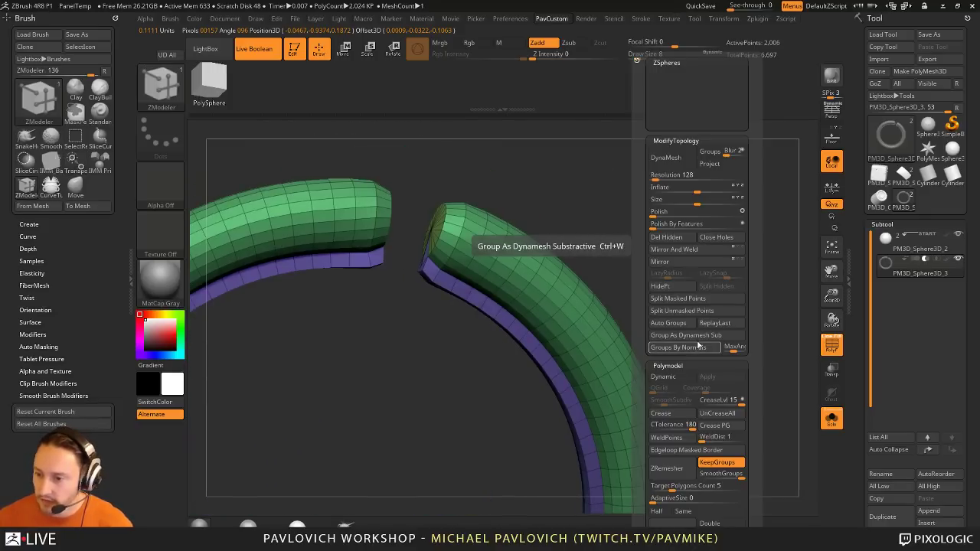
left_click(695, 347)
left_click_drag(636, 256, 604, 294)
right_click_drag(610, 294, 703, 273, "ctrl")
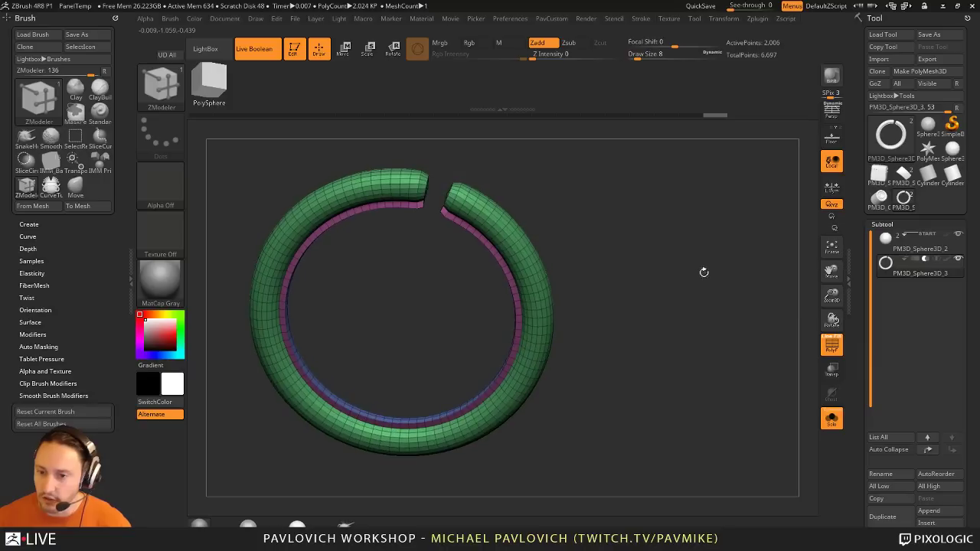
Step: Show both subtools without the polyframe and preview the boolean groove with the tube dynamically subdivided
left_click(832, 418)
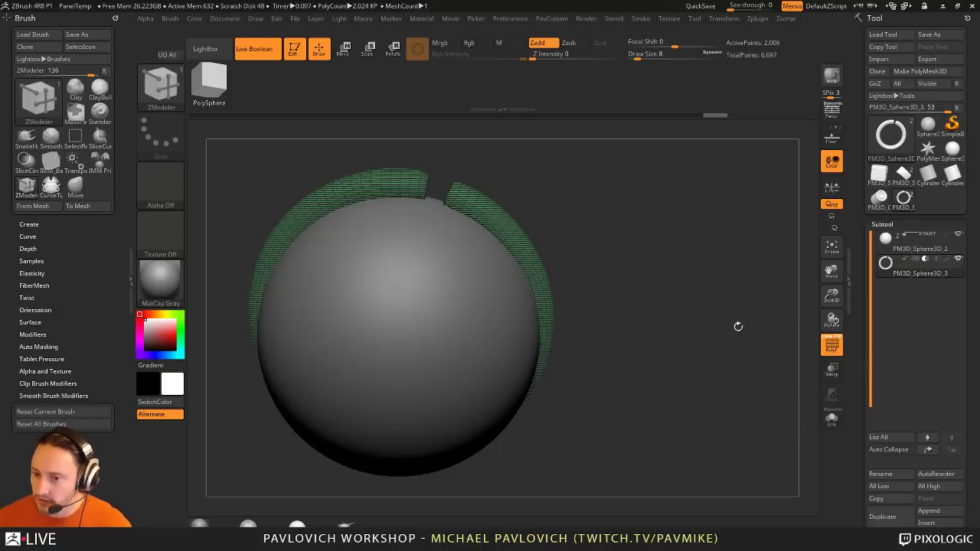
key("shift+f")
left_click_drag(784, 316, 753, 335)
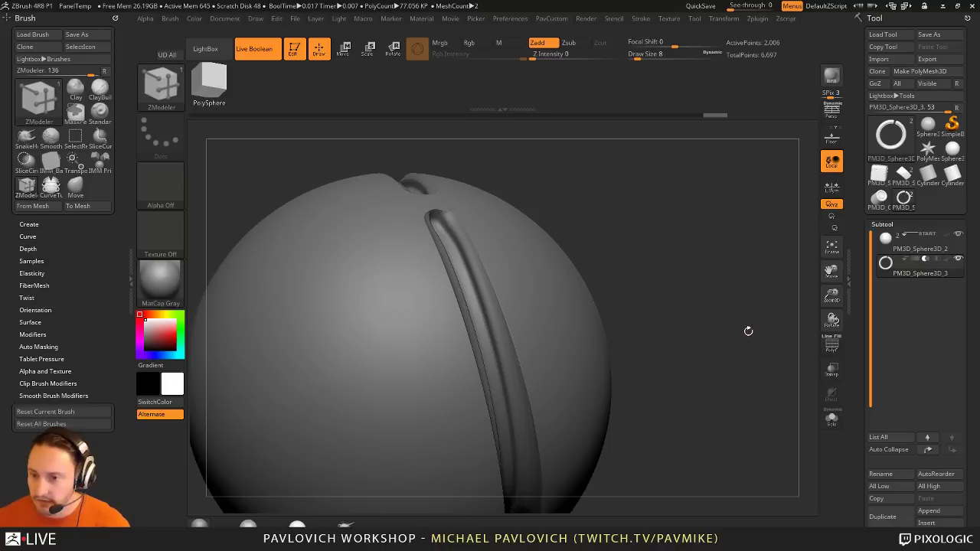
Step: Crease the tube's polygroup borders and examine the groove around the sphere
key("space")
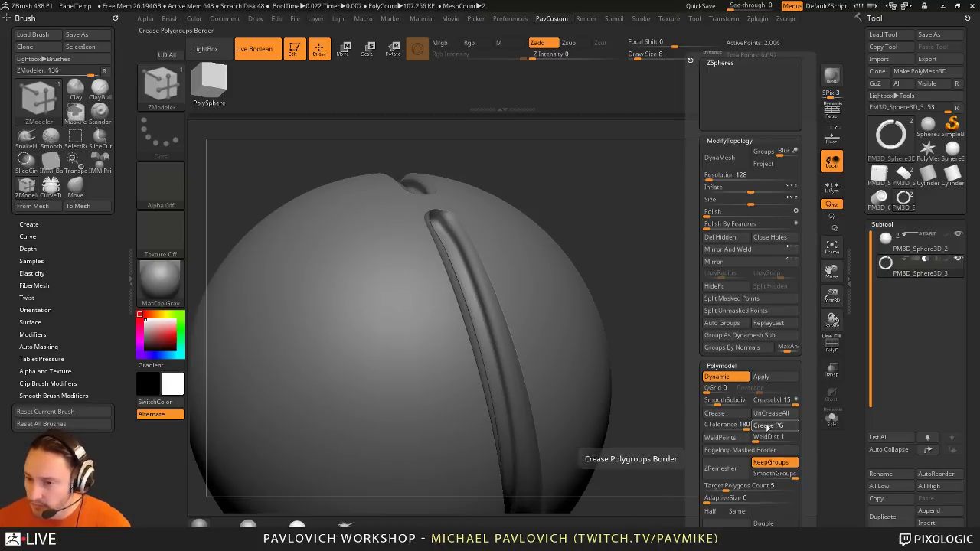
left_click(768, 427)
left_click_drag(692, 308, 707, 231)
left_click_drag(741, 413, 707, 317, "alt")
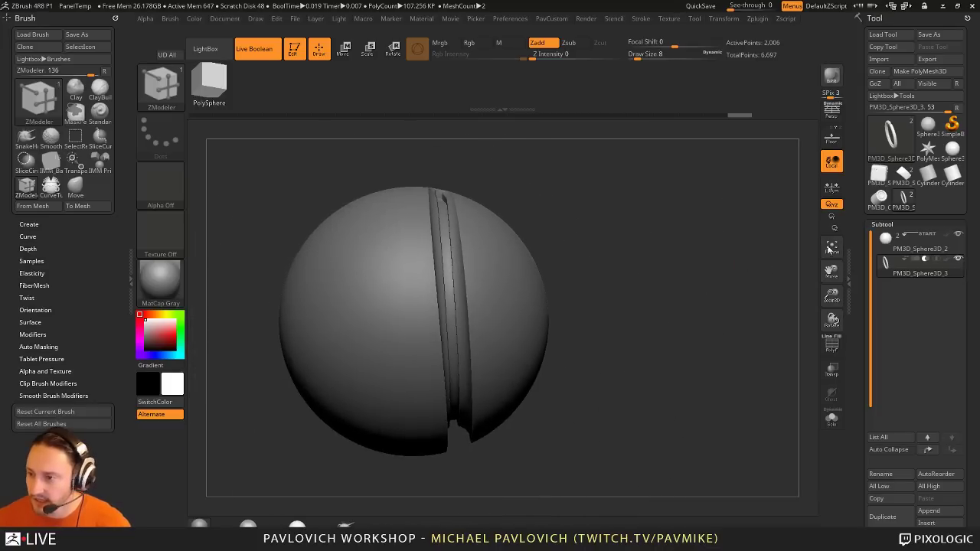
Step: Make a boolean mesh from the sphere and tube subtools and switch to the resulting UMesh tool
left_click_drag(862, 377, 861, 259)
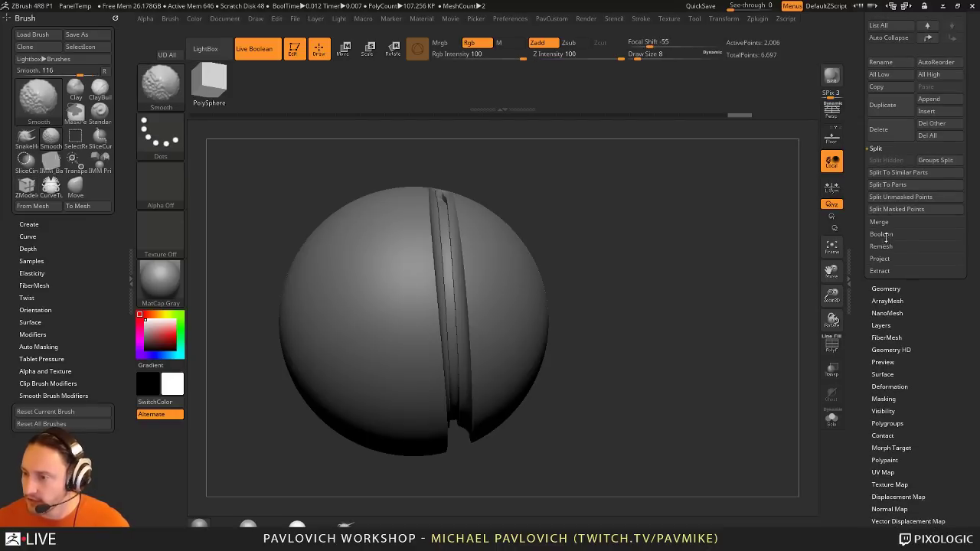
left_click(886, 235, "shift")
left_click(916, 248)
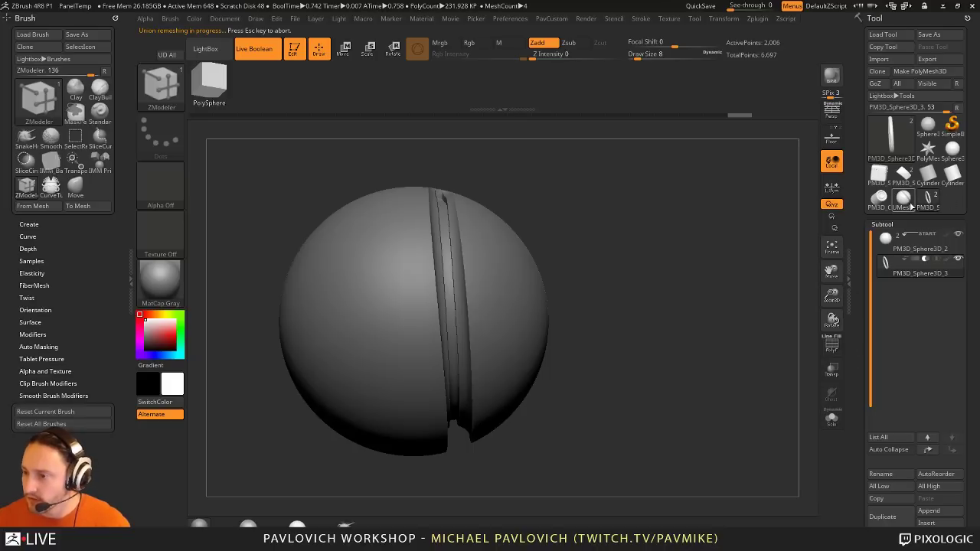
left_click(910, 204)
left_click_drag(708, 293, 727, 310)
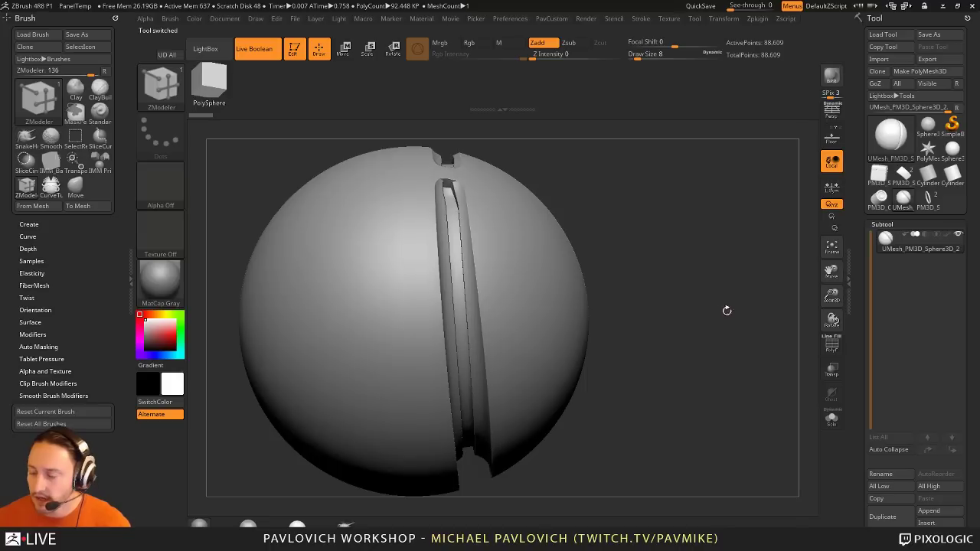
Step: Remesh the boolean sphere using ZRemesher with KeepGroups enabled, and inspect its new topology in polyframe view
key("1")
left_click(755, 462)
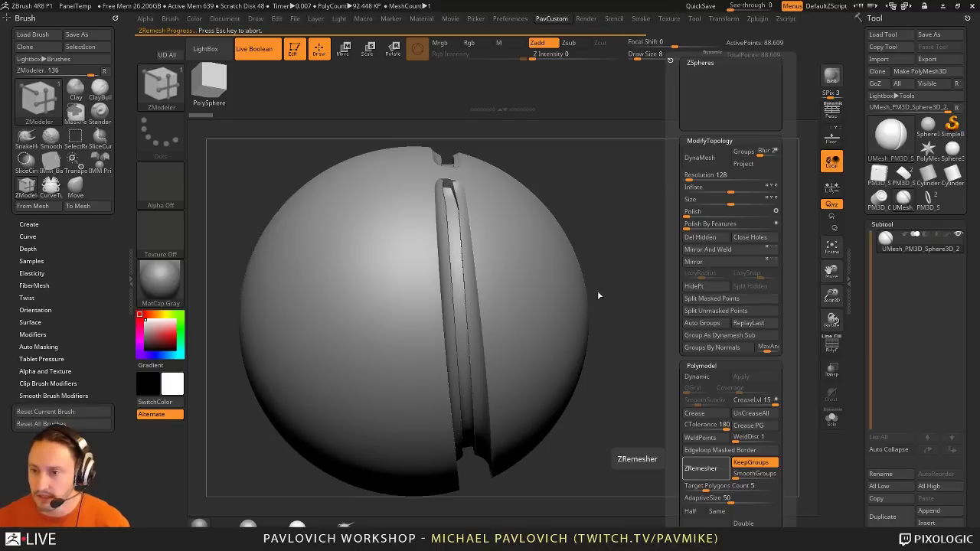
left_click_drag(594, 282, 692, 286)
left_click(834, 346)
mouse_move(724, 314)
left_mouse_down()
mouse_move(755, 311)
mouse_move(739, 321)
left_mouse_up()
key("space")
left_click_drag(589, 415, 677, 335)
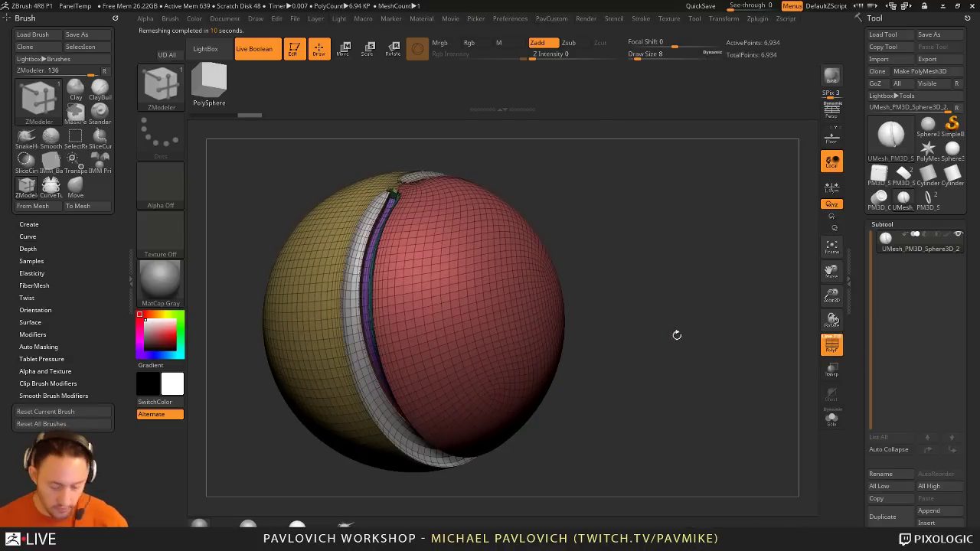
Step: Turn on dynamic subdivision for the remeshed sphere and inspect the smoothed groove up close
left_click(842, 355)
left_click_drag(707, 302, 736, 272)
left_click(832, 345)
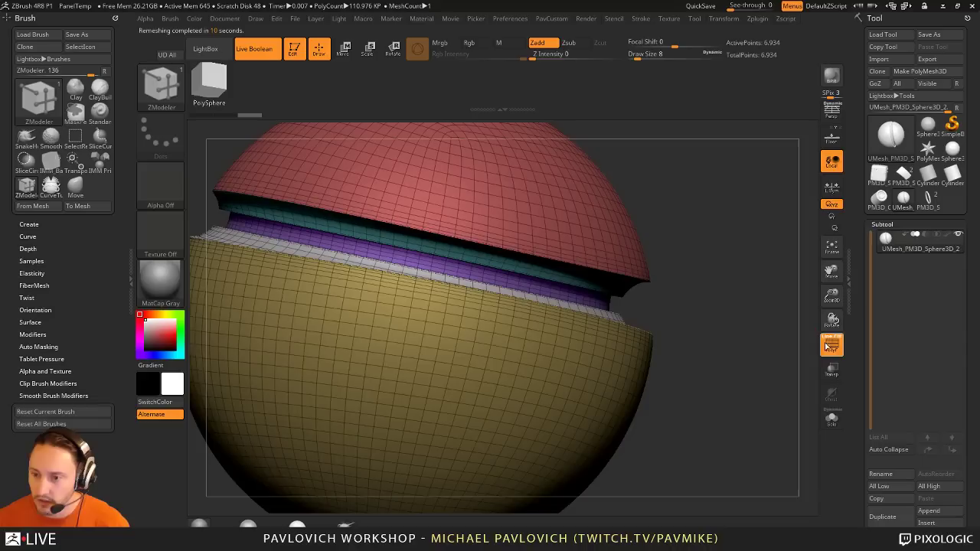
left_click_drag(668, 256, 762, 270)
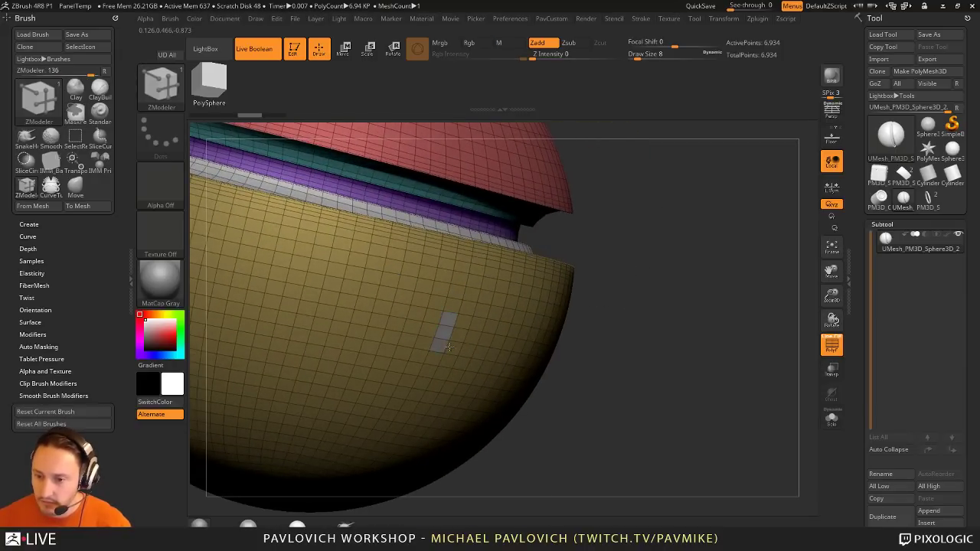
Step: Push a 2 × 2 polygon patch below the groove inward with QMesh and view the smoothed sphere without the polyframe
left_click_drag(462, 322, 461, 337)
left_click_drag(661, 299, 740, 262)
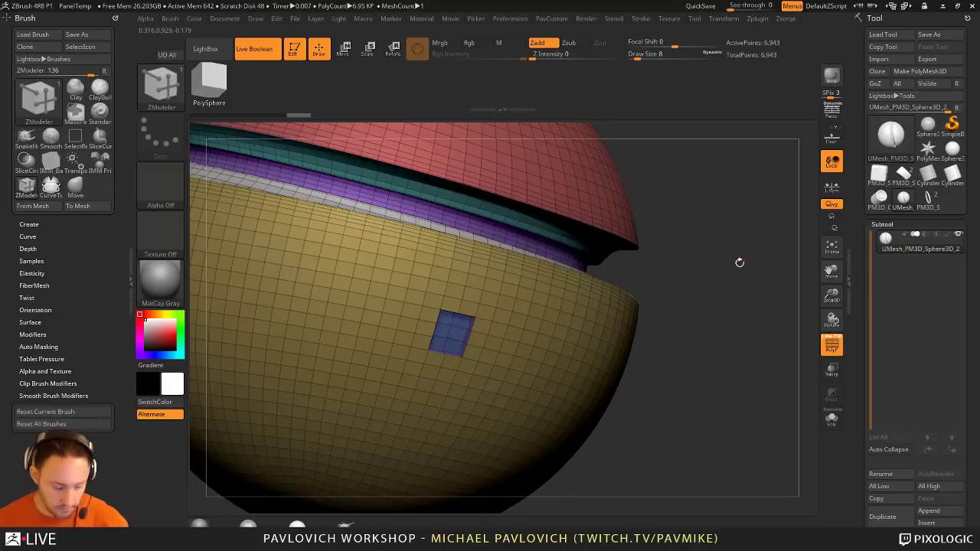
left_click(825, 342)
left_click_drag(796, 329, 715, 297, "alt")
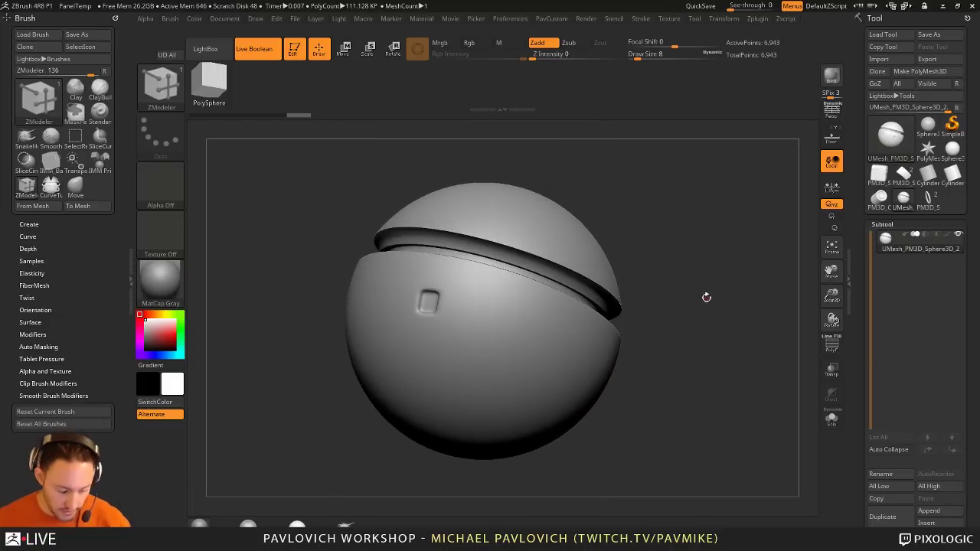
Step: Browse the brush library and load the HS2_Base_Connectors brush with a Skin_JRO_Armor shape
key("comma")
left_click(309, 129)
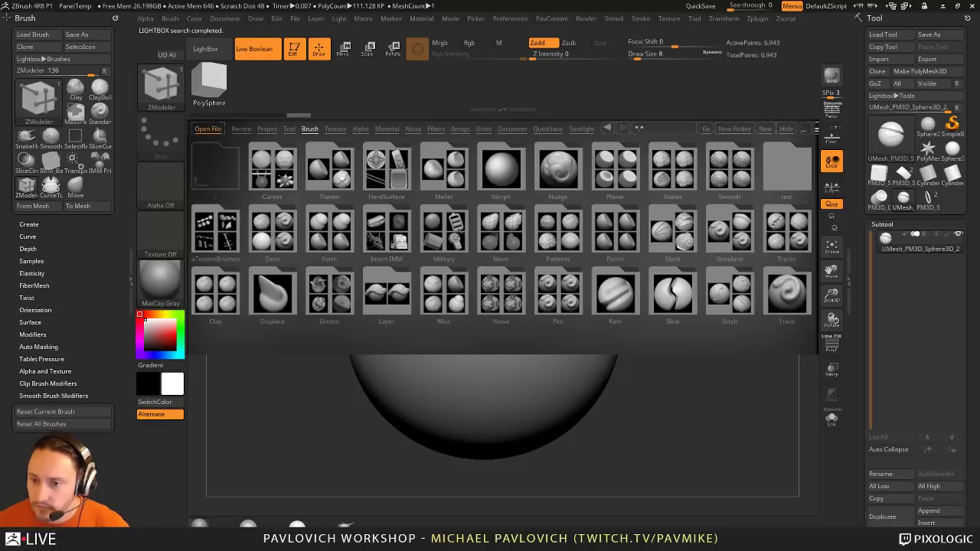
scroll(458, 231, "down", 3)
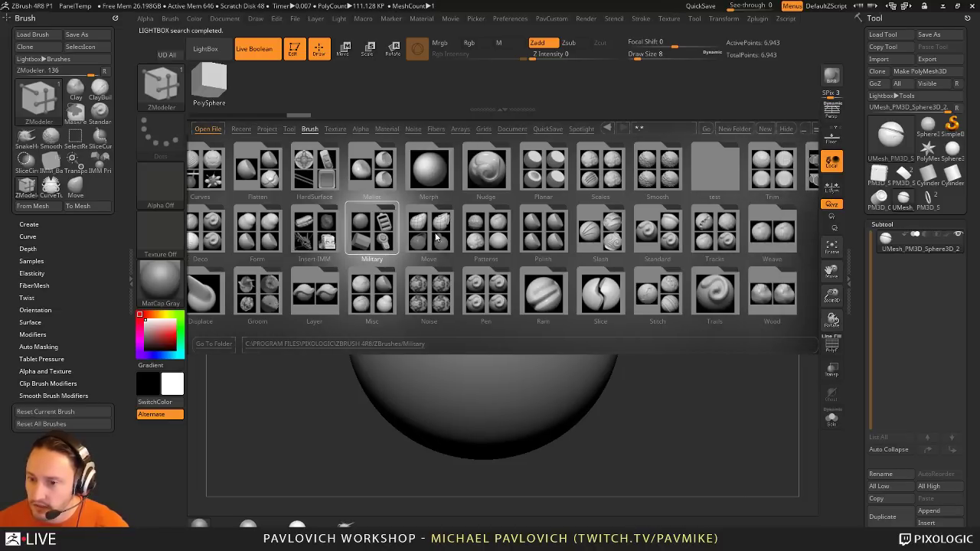
left_click_drag(436, 237, 511, 245)
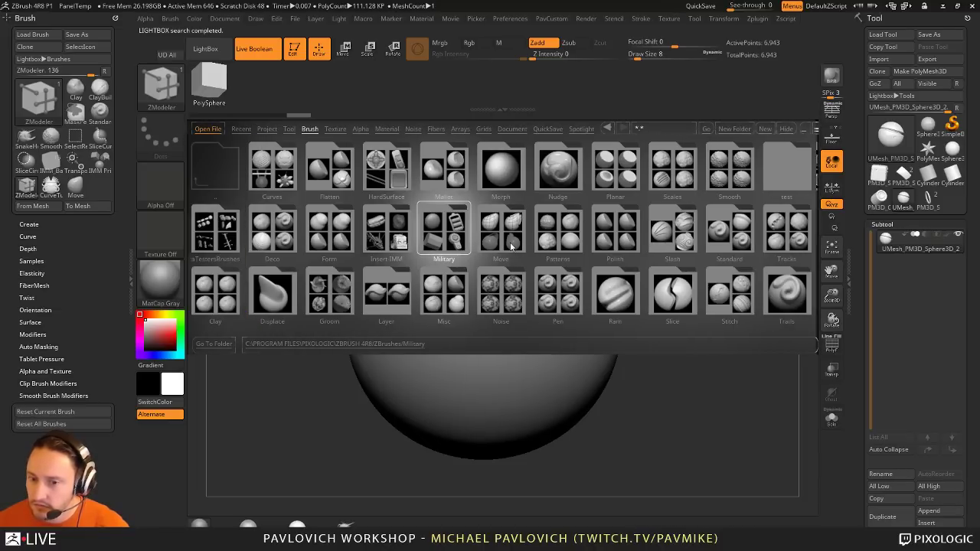
left_click(463, 226)
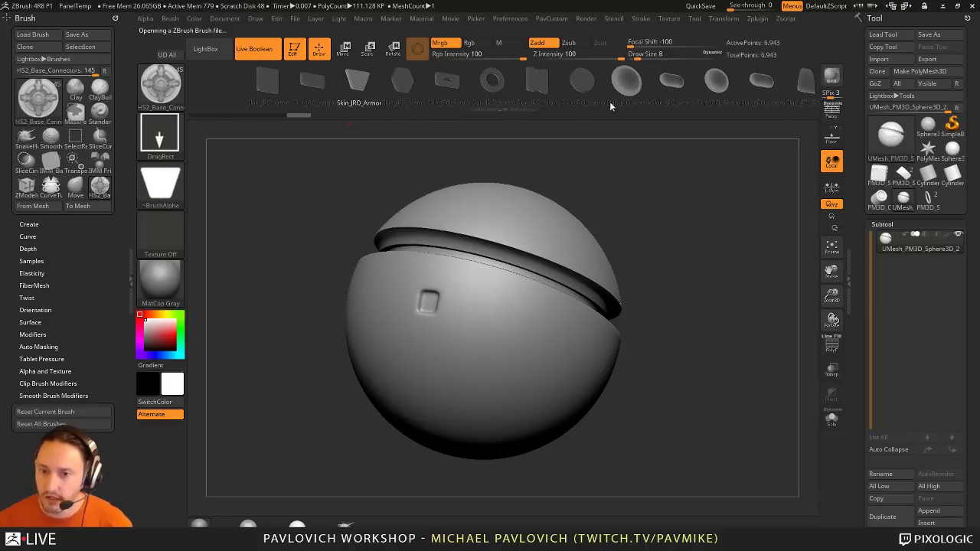
Step: Try stamping the armor shape onto the lower part of the sphere at Z Intensity 100, and undo it
left_click_drag(702, 273, 717, 307)
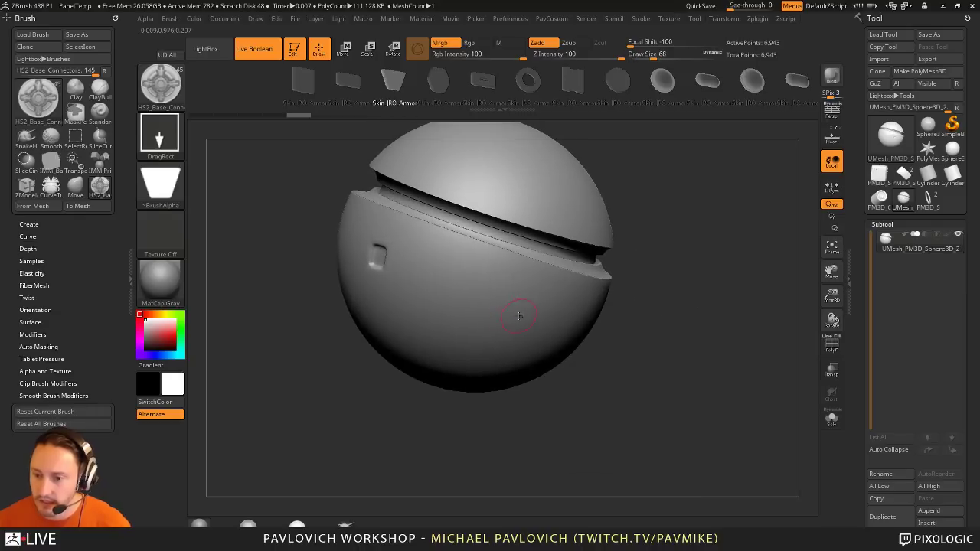
left_click_drag(487, 337, 510, 320)
left_click_drag(667, 264, 641, 291)
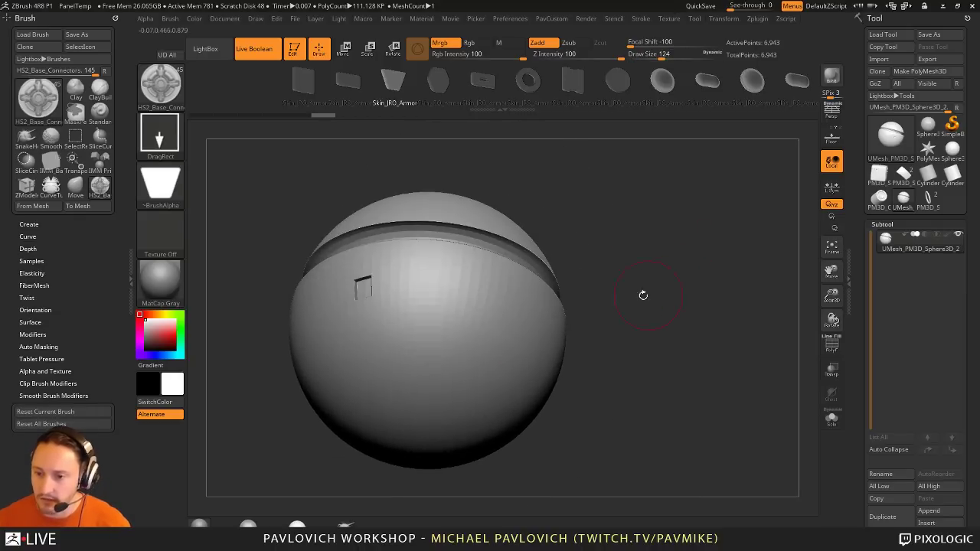
left_click_drag(479, 356, 473, 375)
key("ctrl+z")
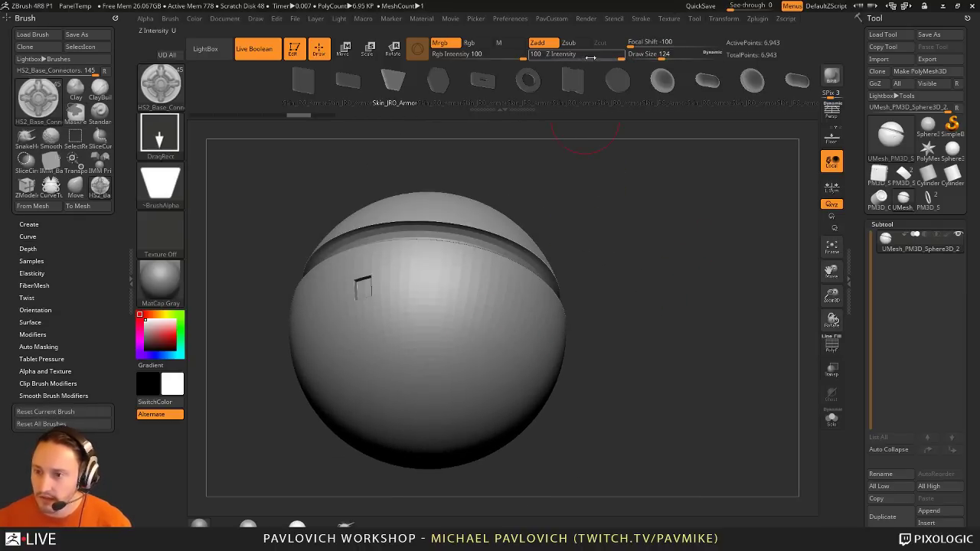
Step: Set the brush's Z Intensity to 27 and stamp the armor shape onto the sphere below the groove
left_click_drag(591, 57, 555, 57)
left_click_drag(663, 254, 641, 280)
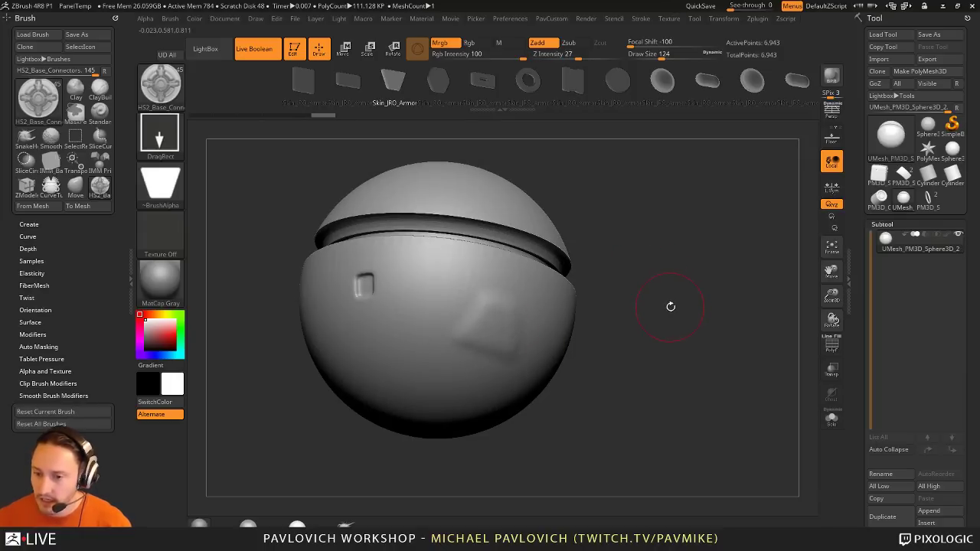
Step: Undo the faint armor stamp and convert the sphere's dynamic subdivision smoothing into real geometry
key("ctrl+z")
key("shift+d")
key("2")
key("Escape")
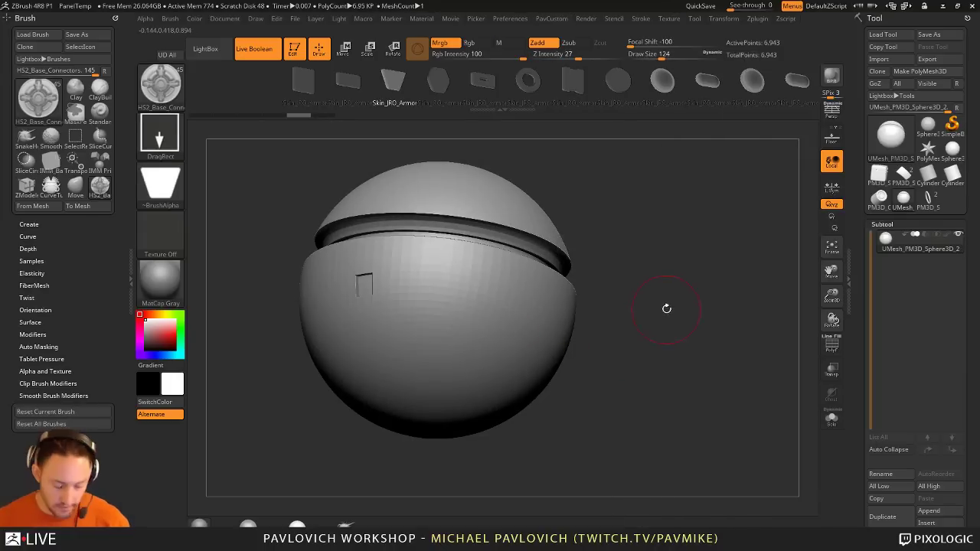
key("d")
key("2")
left_click(697, 378)
Step: Try stamping the armor shape onto the converted lower sphere at Z Intensity 27, and undo it
left_click_drag(677, 345, 632, 366)
left_click_drag(493, 317, 506, 274)
left_click_drag(692, 287, 665, 306, "alt")
key("ctrl+z")
Step: Set the Z Intensity to 41, stamp the armor shape onto the lower sphere, and smooth its jagged edges
left_click(588, 56)
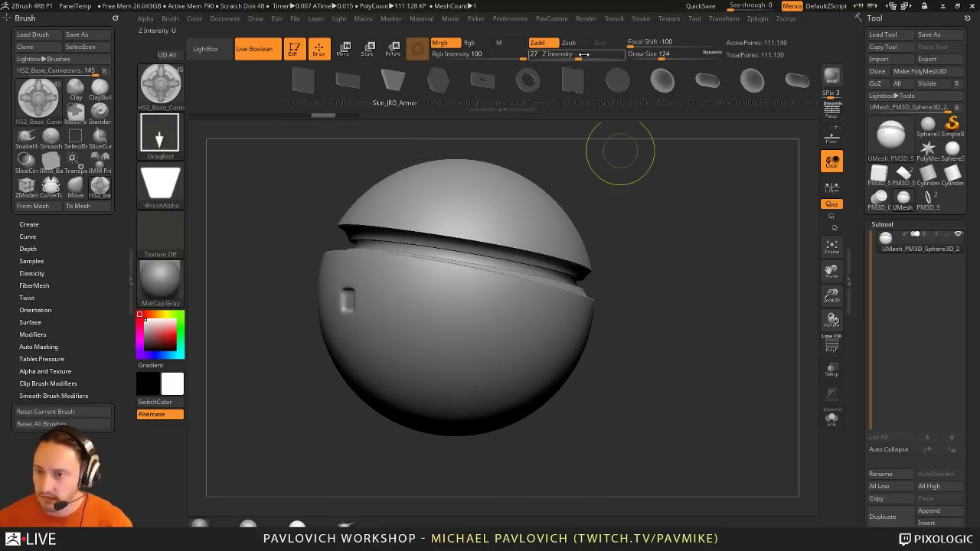
left_click_drag(488, 360, 470, 396)
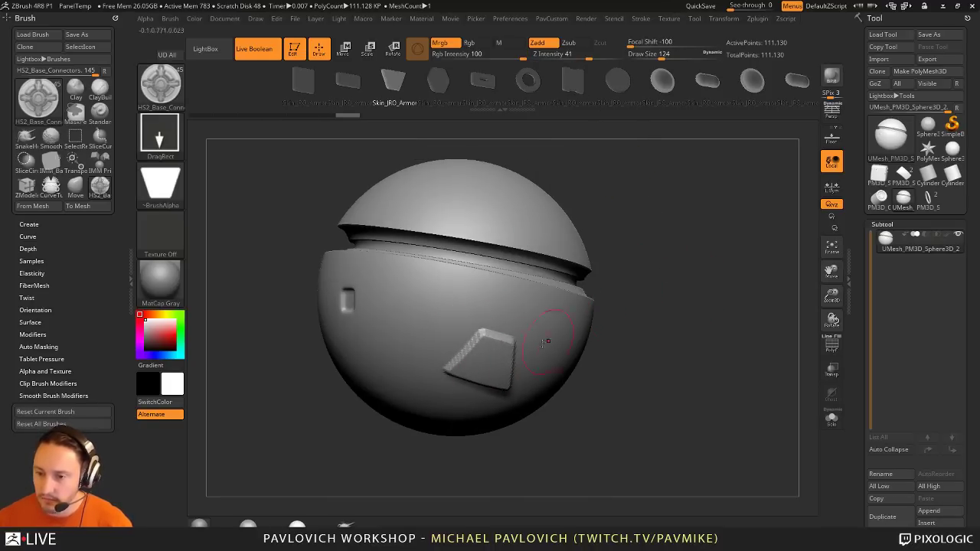
mouse_move(495, 328)
left_mouse_down("shift")
mouse_move(473, 367)
mouse_move(459, 346)
left_mouse_up("shift")
Step: Try an inverted armor stamp beside the raised one on the lower sphere, and undo it
left_click_drag(717, 318, 695, 250)
left_click_drag(540, 325, 523, 358, "alt")
key("ctrl+z")
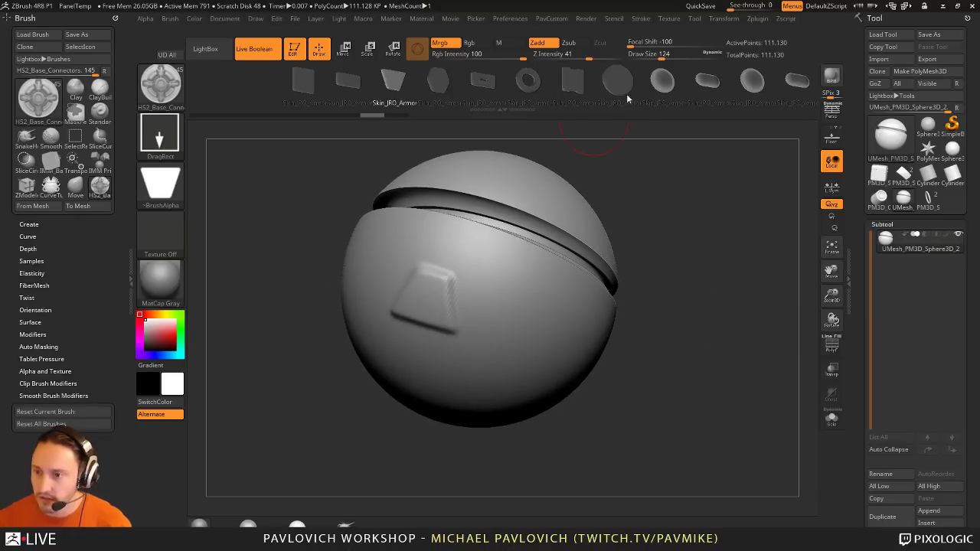
Step: Choose the Base7 skin shape and stamp it as a recess beside the raised armor shape
left_click_drag(752, 81, 537, 79)
left_click_drag(732, 81, 529, 81)
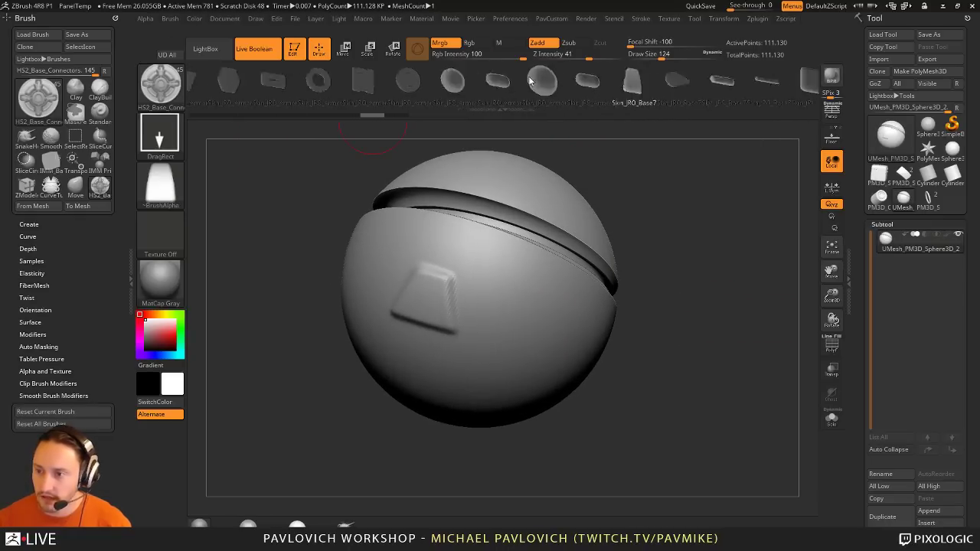
left_click_drag(595, 147, 551, 151)
left_click_drag(481, 328, 457, 373)
mouse_move(641, 287)
left_mouse_down()
mouse_move(733, 306)
mouse_move(683, 300)
mouse_move(675, 323)
mouse_move(716, 291)
mouse_move(713, 255)
mouse_move(721, 311)
left_mouse_up()
Step: Switch to the Standard brush, append the Sphere3D_1 mesh as a new subtool, and select it
key("b")
key("s")
key("t")
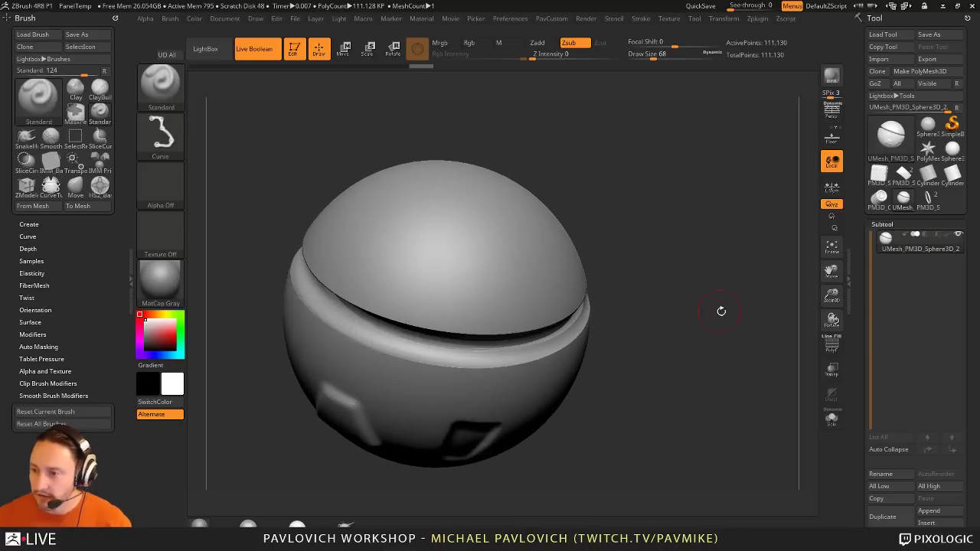
left_click_drag(746, 444, 719, 339)
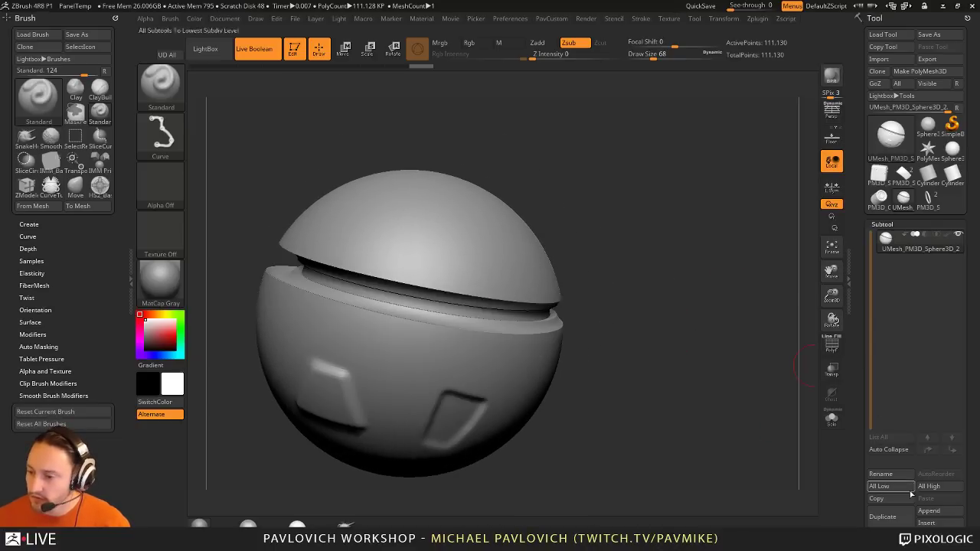
left_click(928, 511)
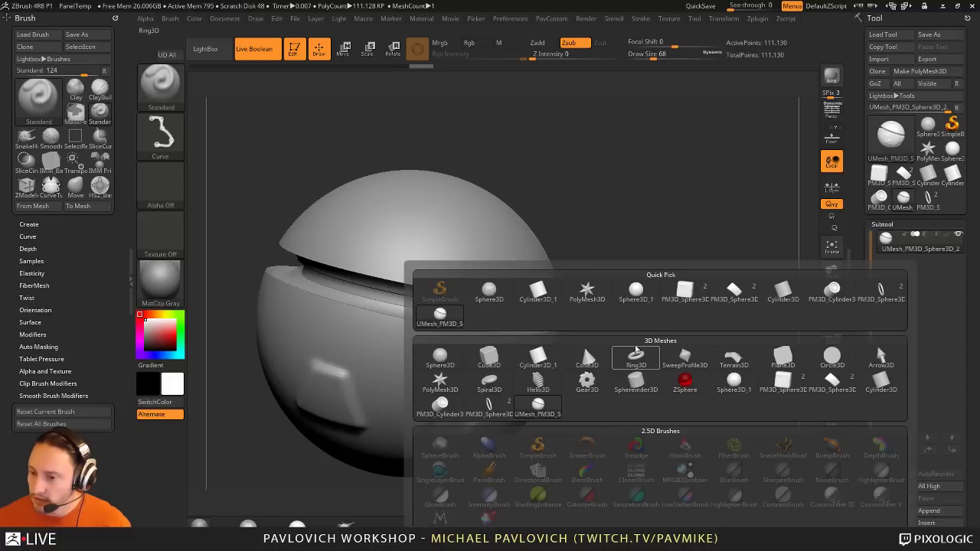
left_click(636, 297)
left_click_drag(738, 278, 739, 241, "alt")
left_click(907, 274)
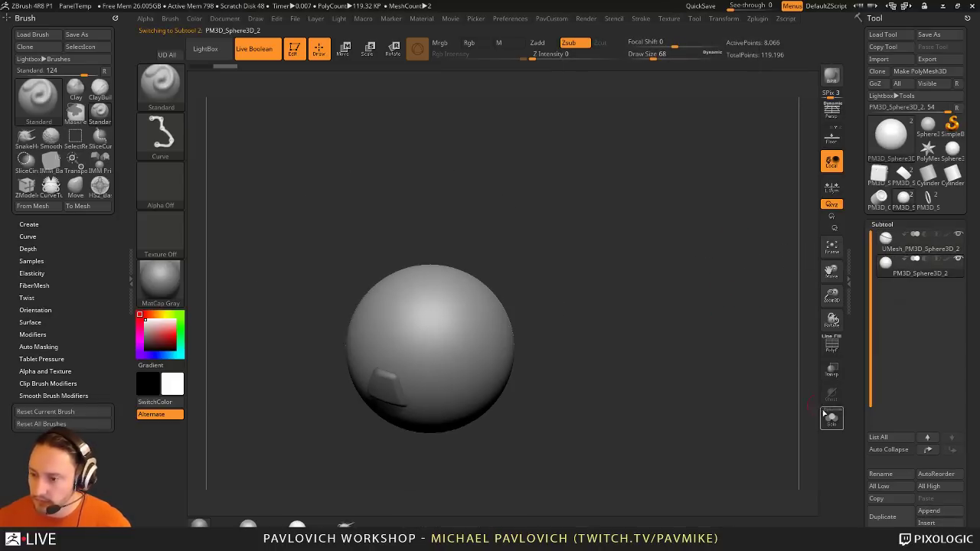
Step: With transparency on, shrink the appended sphere inside the main sphere and make the main subtool the Boolean start group
left_click(832, 368)
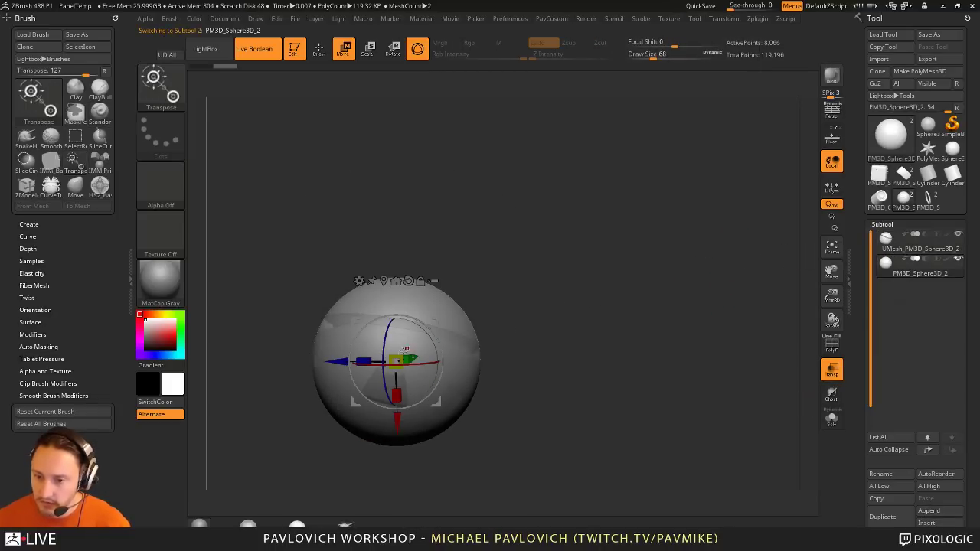
left_click_drag(406, 350, 308, 384)
key("q")
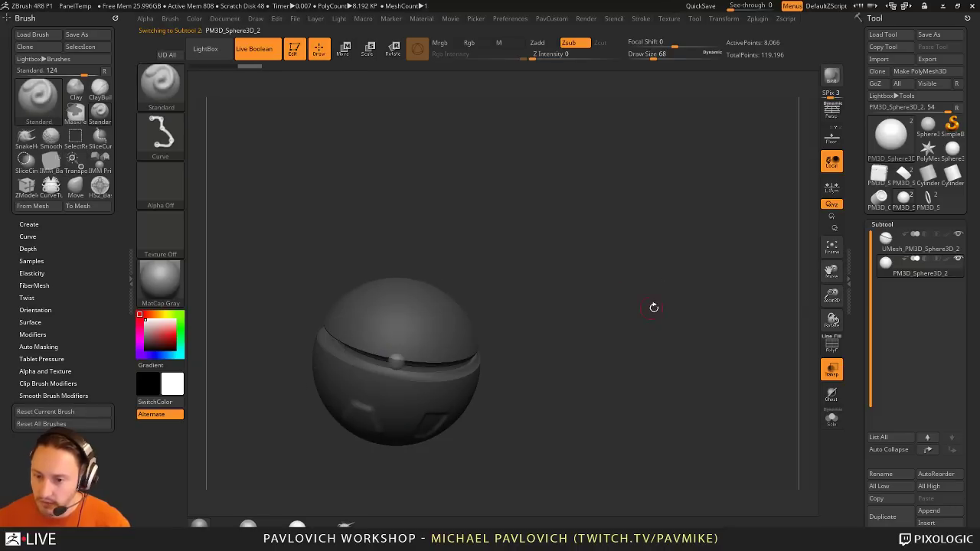
left_click(904, 236)
left_click_drag(612, 290, 656, 314, "alt")
Step: Load the IMM Boolean brush and turn transparency off
key("b")
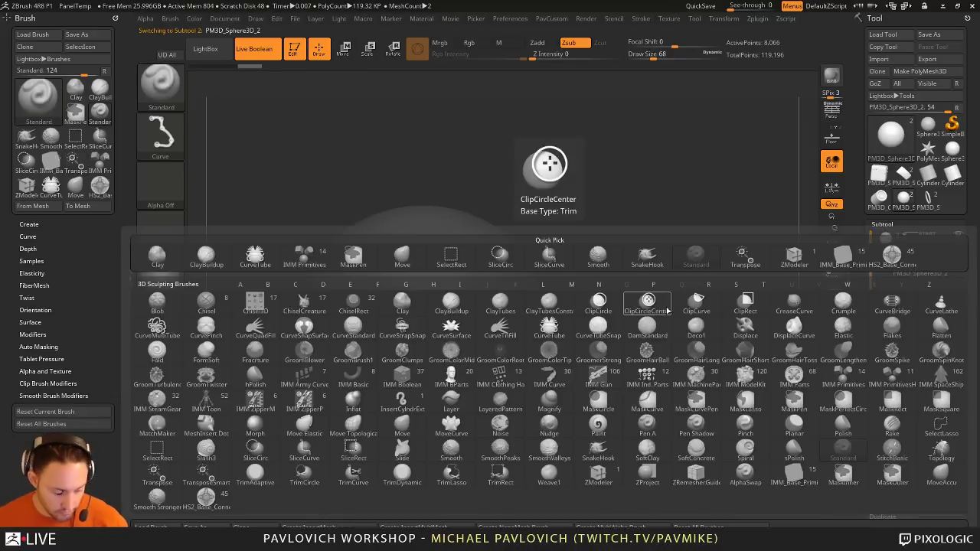
key("i")
key("b")
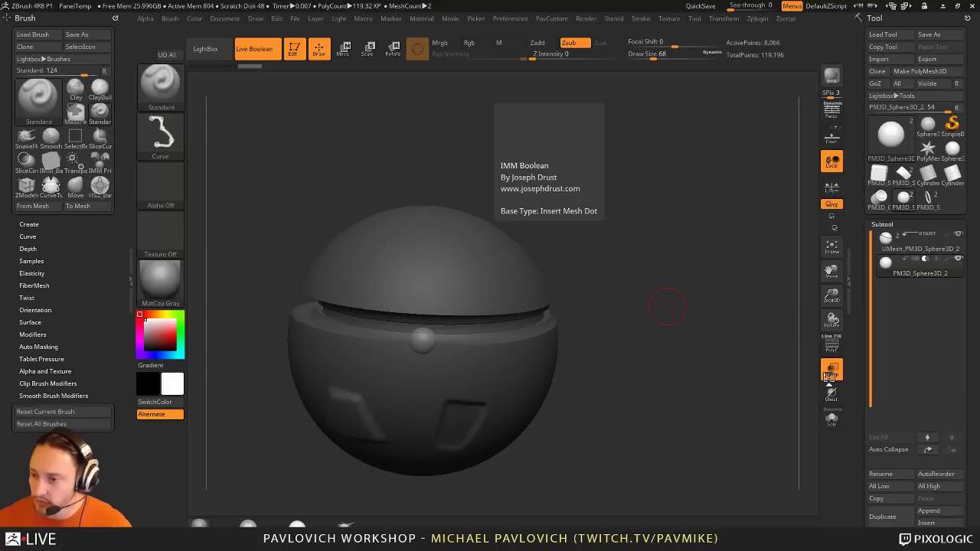
left_click(831, 372)
mouse_move(737, 330)
left_mouse_down()
mouse_move(725, 345)
mouse_move(645, 162)
left_mouse_up()
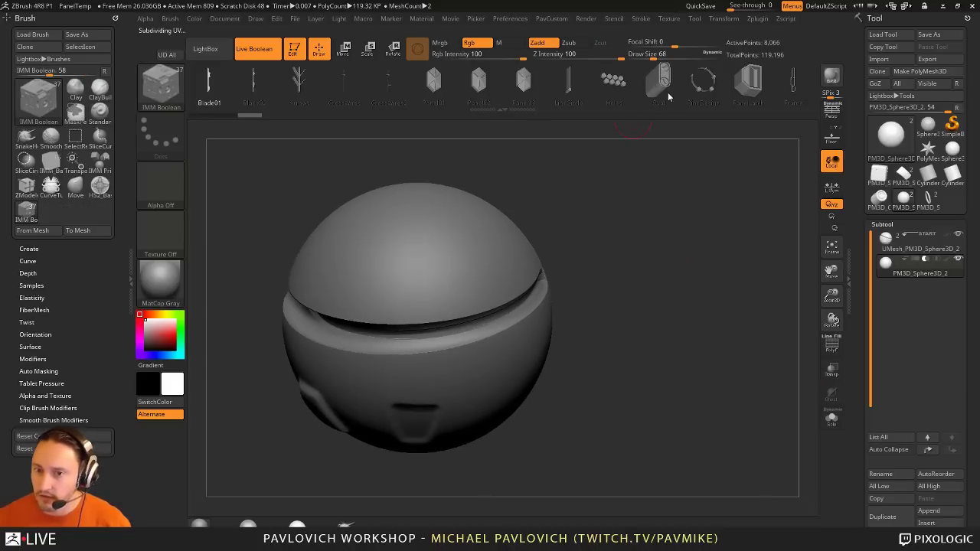
Step: Cut two Oval Boolean inserts into the sphere's upper dome
left_click(668, 96)
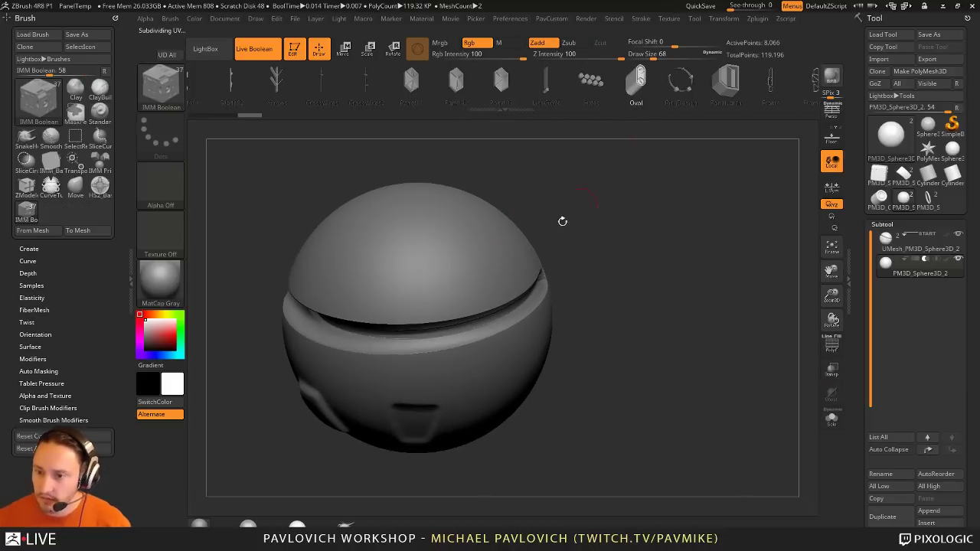
left_click_drag(450, 242, 475, 282)
left_click_drag(644, 272, 583, 259)
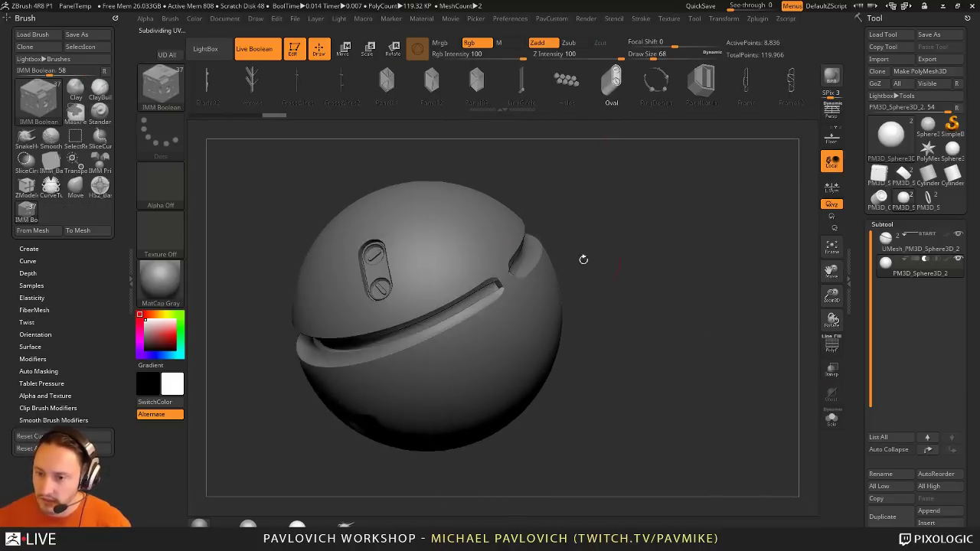
left_click_drag(427, 228, 469, 248)
left_click_drag(645, 234, 624, 255)
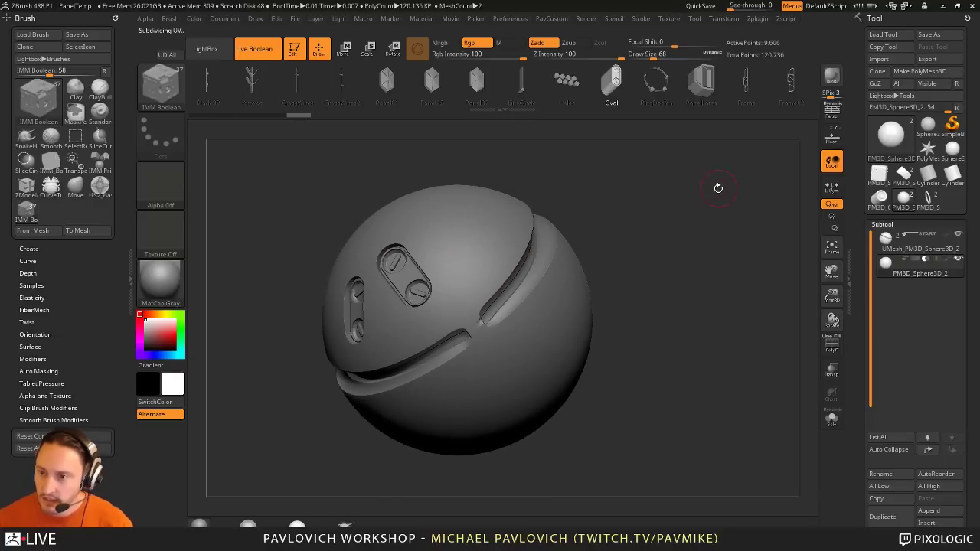
Step: Try other IMM Boolean shapes, such as LatchInset, in place of the second oval insert
key("w")
left_click_drag(742, 85, 764, 84)
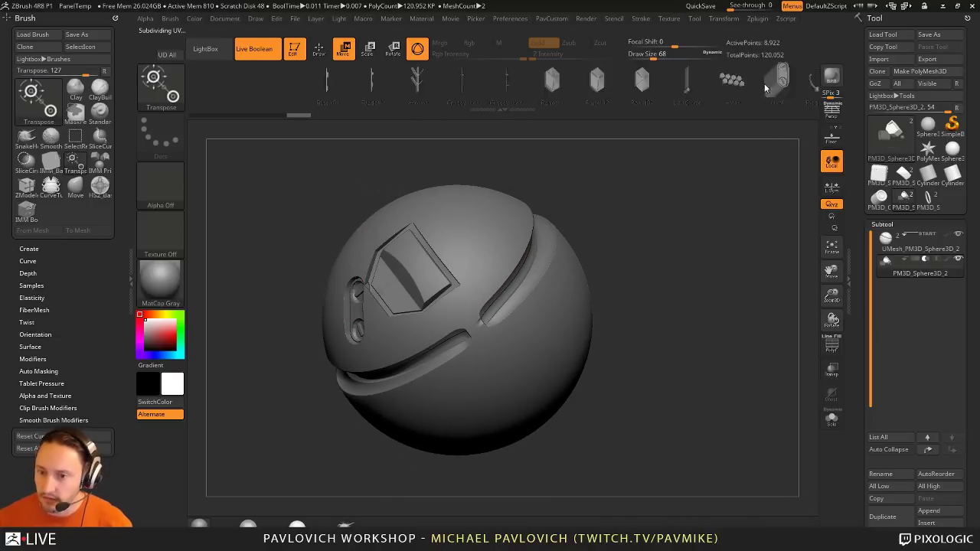
left_click_drag(635, 93, 529, 102)
key("Left")
key("Left")
key("Left")
key("Left")
key("Left")
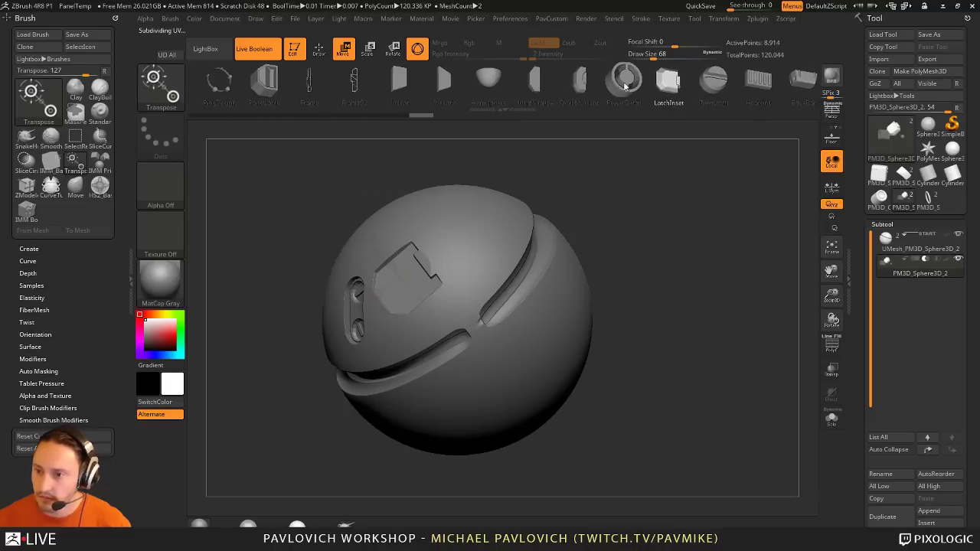
Step: Replace the second insert on the dome with the BallRadar shape and return to Draw mode
left_click_drag(728, 108, 479, 97)
left_click(612, 79)
mouse_move(659, 222)
left_mouse_down()
mouse_move(707, 222)
mouse_move(677, 199)
mouse_move(672, 210)
left_mouse_up()
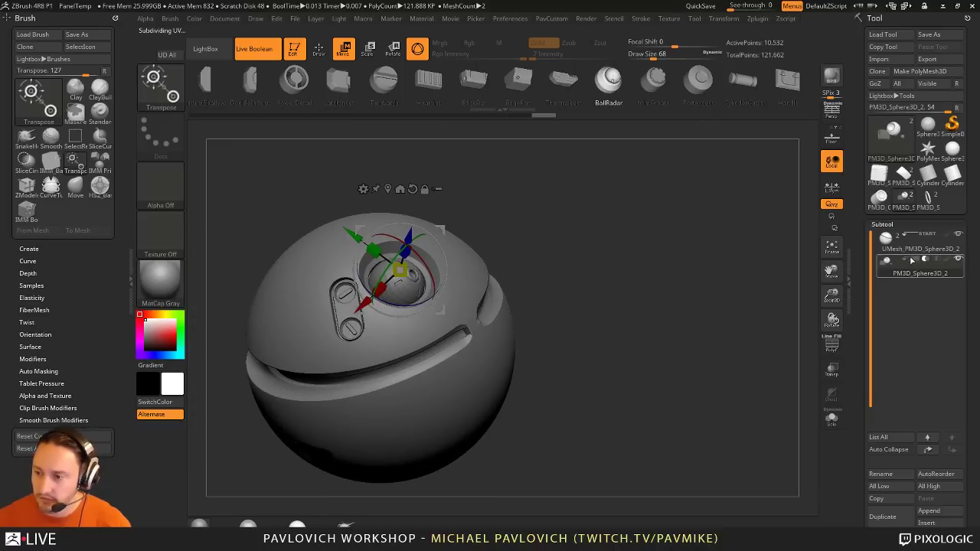
right_click_drag(705, 280, 666, 299, "ctrl")
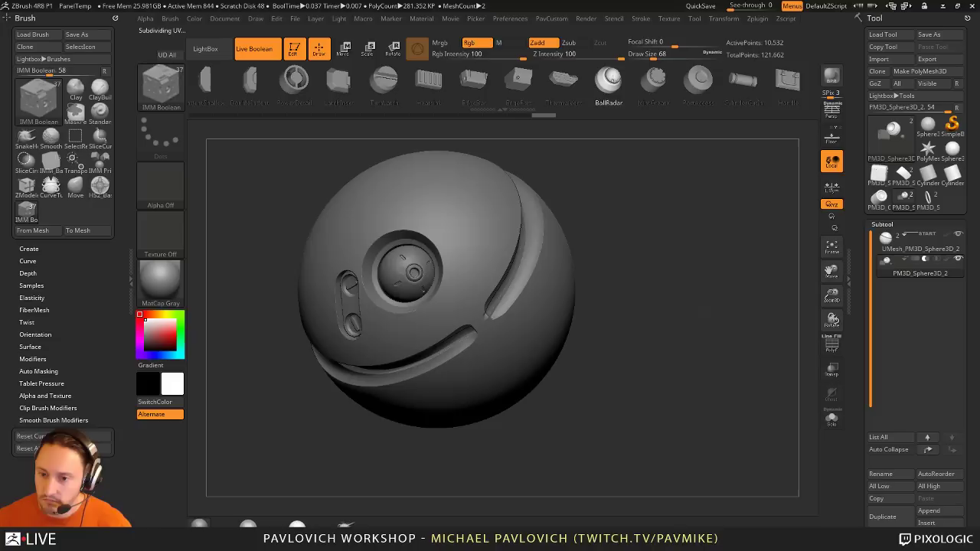
mouse_move(442, 230)
left_mouse_down()
mouse_move(448, 221)
mouse_move(451, 231)
left_mouse_up()
left_click_drag(695, 273, 682, 264, "ctrl")
key("q")
right_click_drag(666, 256, 704, 245)
left_click_drag(704, 245, 715, 294)
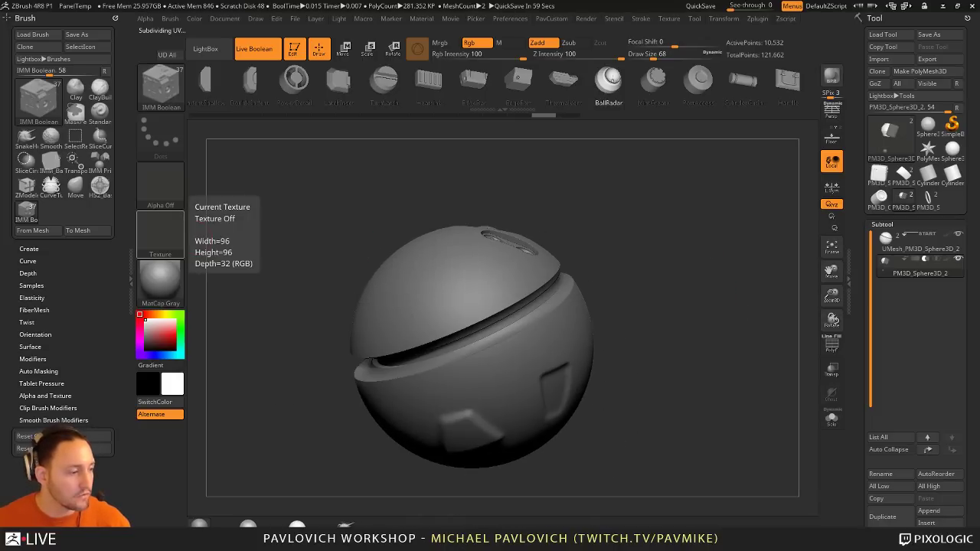
Step: Switch to the web browser, open the tutorial author's YouTube channel in a new tab, and show its playlists
key("alt+Tab")
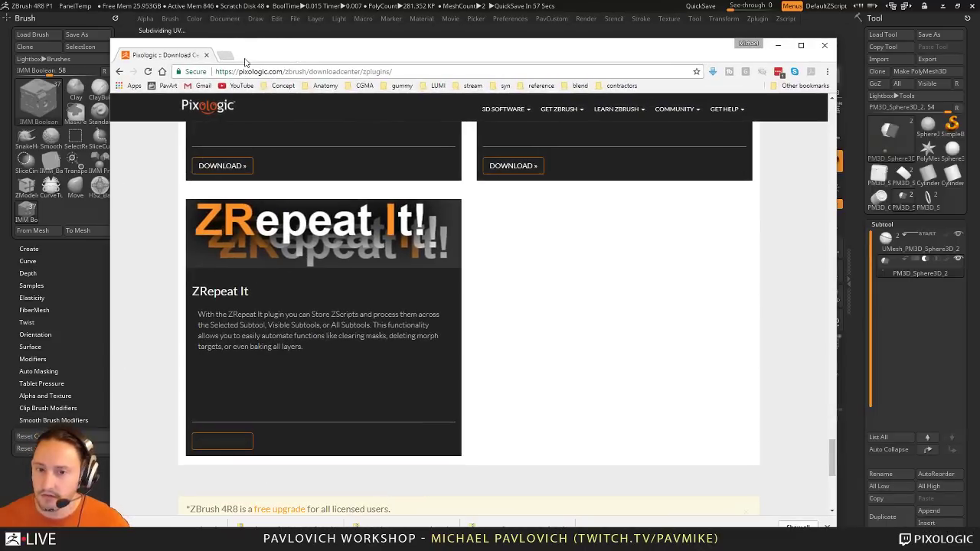
left_click(225, 58)
left_click(240, 85)
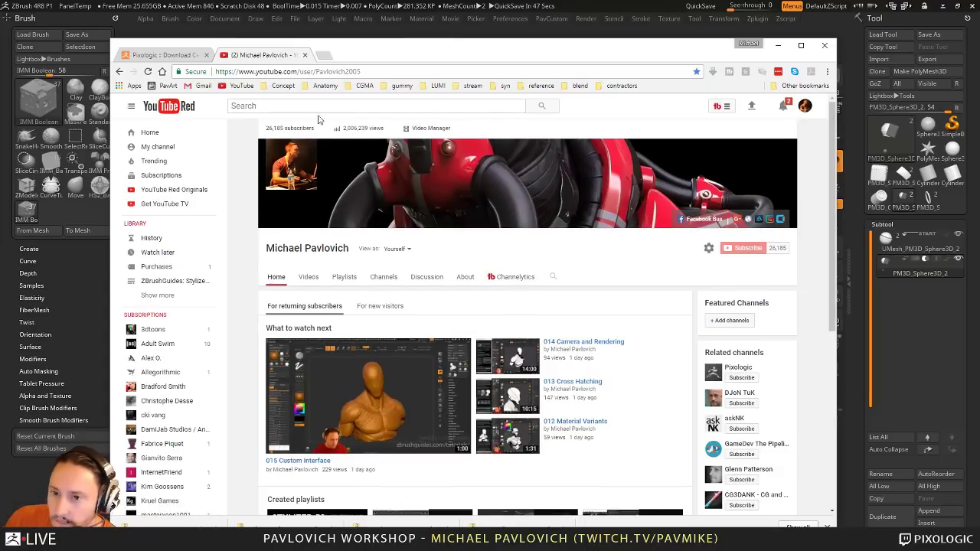
left_click(344, 278)
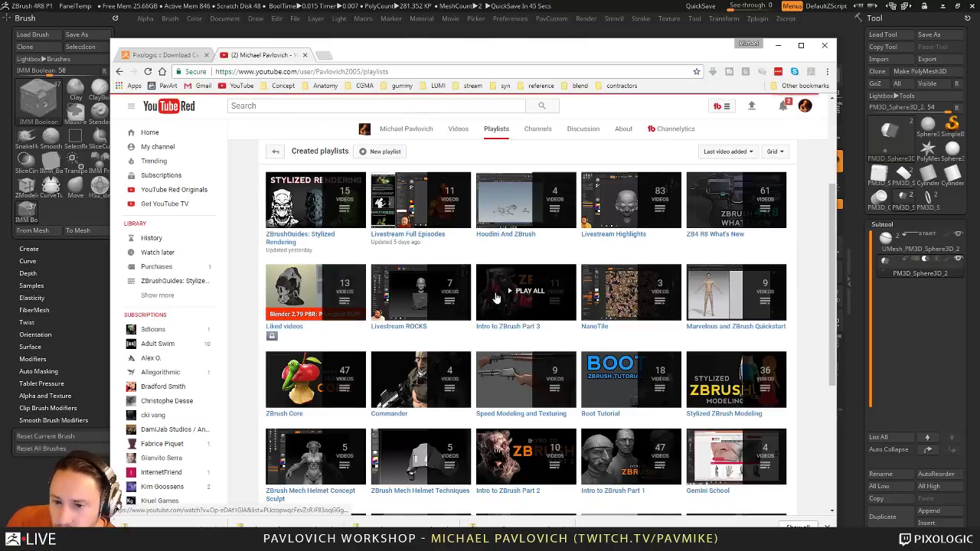
Step: Open the ZB4 R8 What's New playlist and look through its list of Live Boolean and brush videos
left_click(733, 241)
scroll(257, 287, "down", 5)
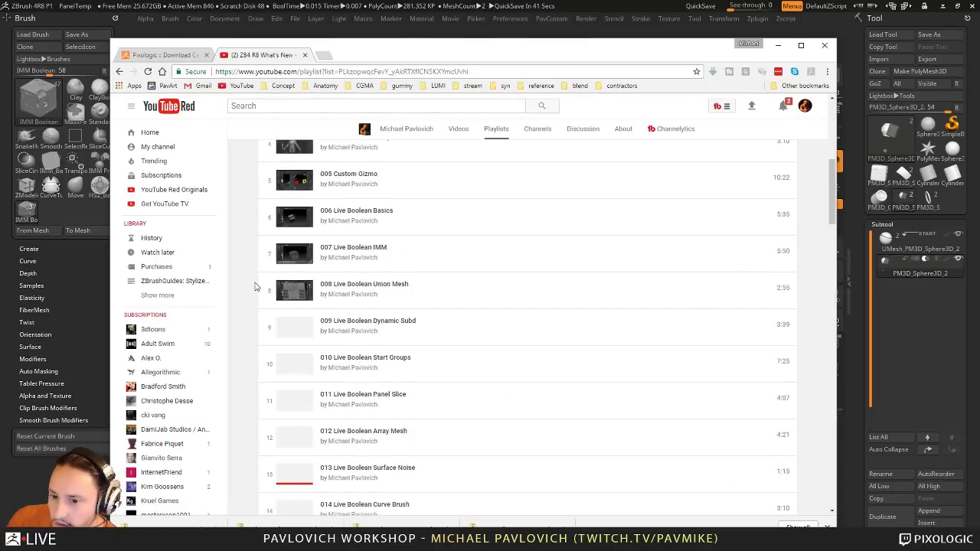
scroll(256, 287, "down", 8)
scroll(257, 286, "down", 10)
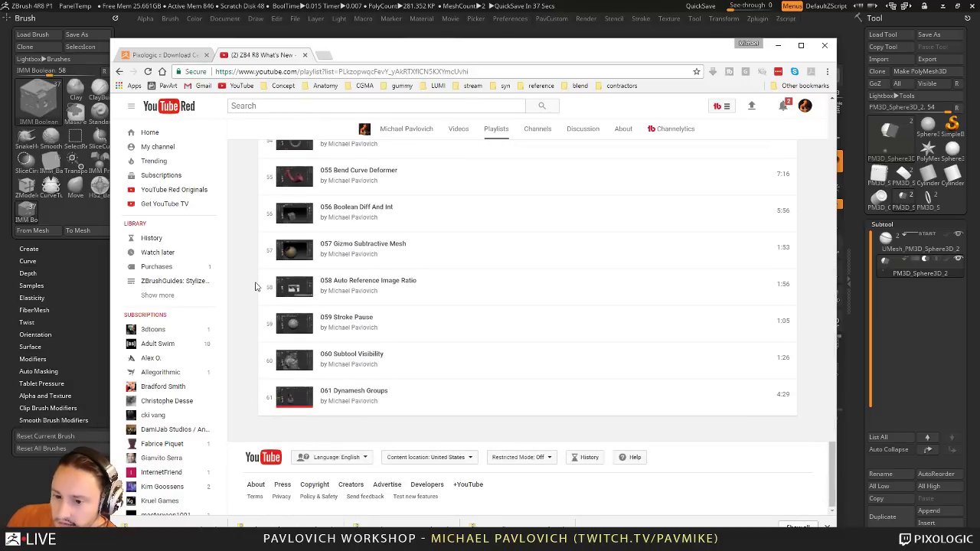
scroll(256, 286, "up", 20)
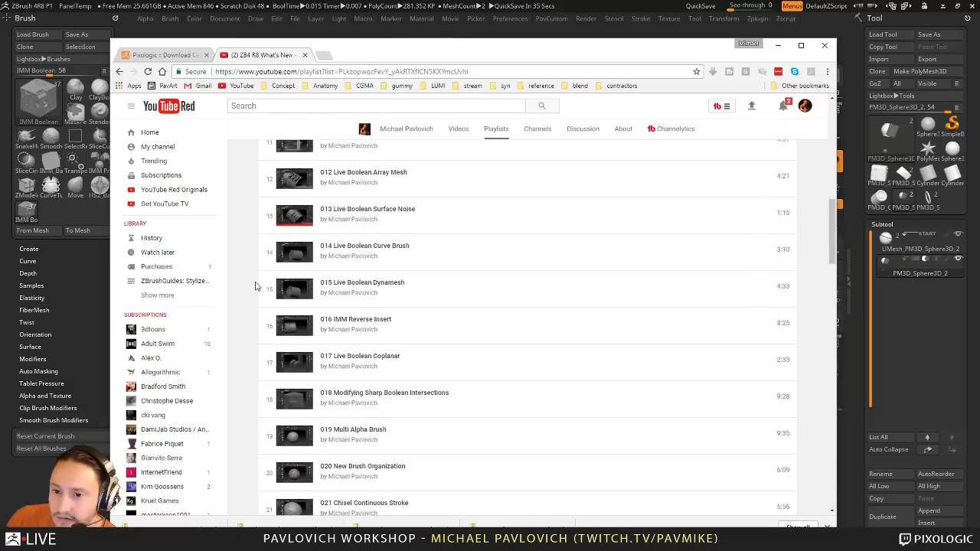
scroll(256, 286, "up", 9)
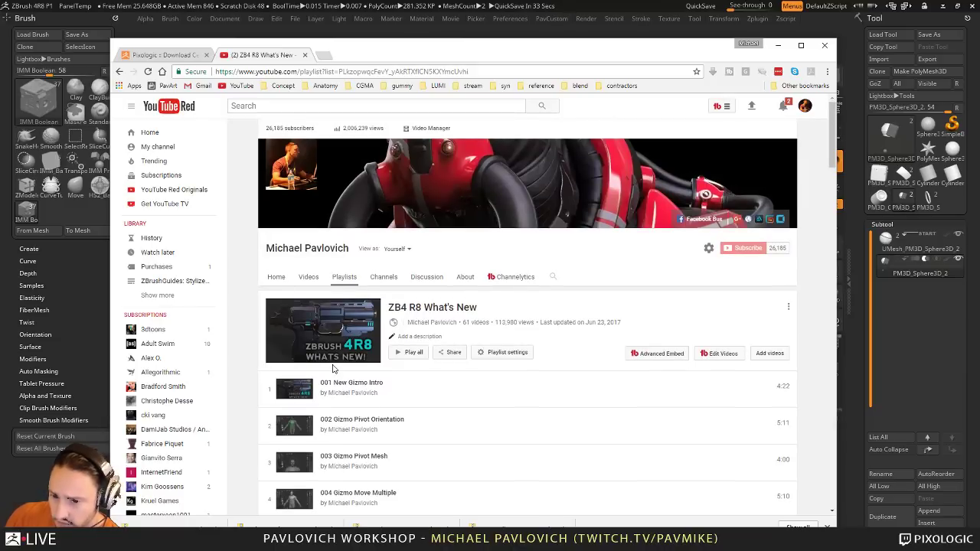
scroll(333, 369, "down", 6)
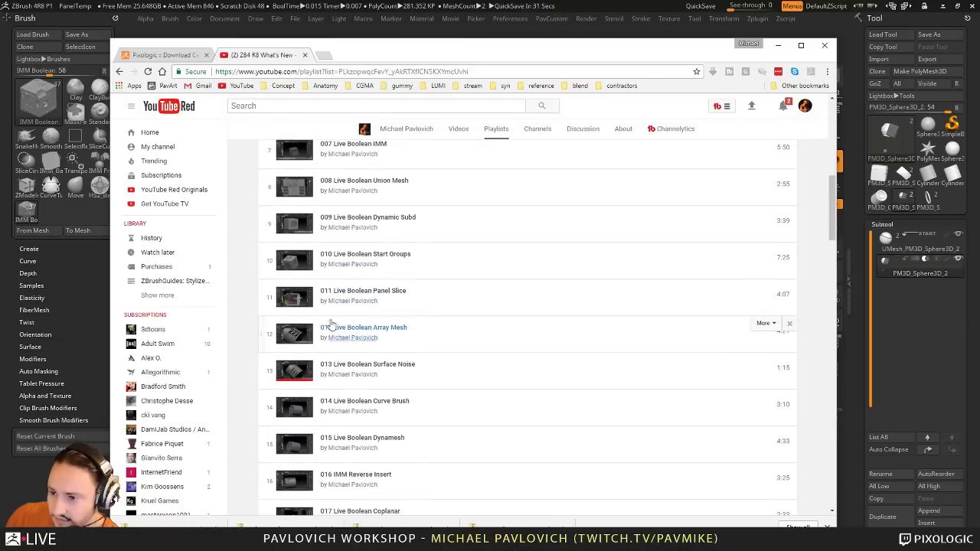
scroll(405, 372, "down", 5)
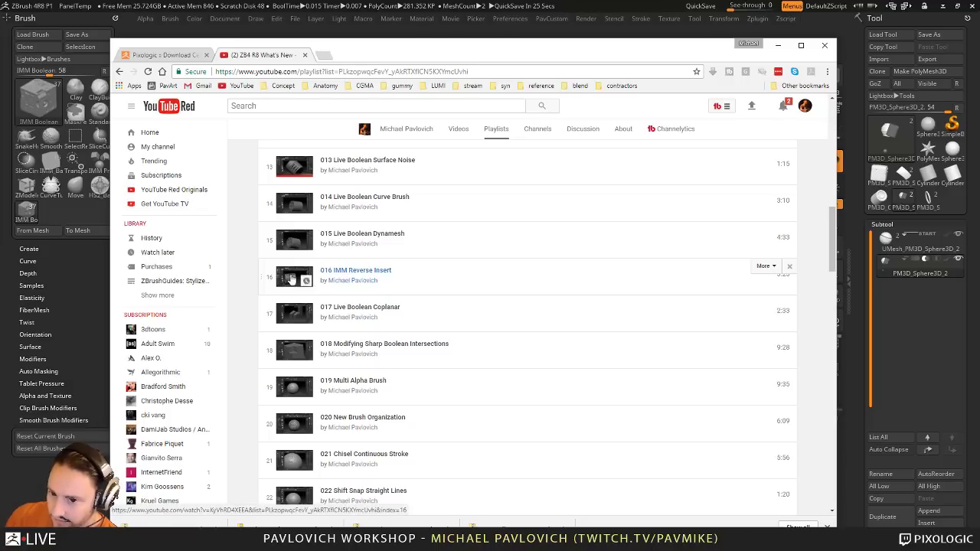
scroll(338, 356, "up", 4)
scroll(338, 356, "up", 4)
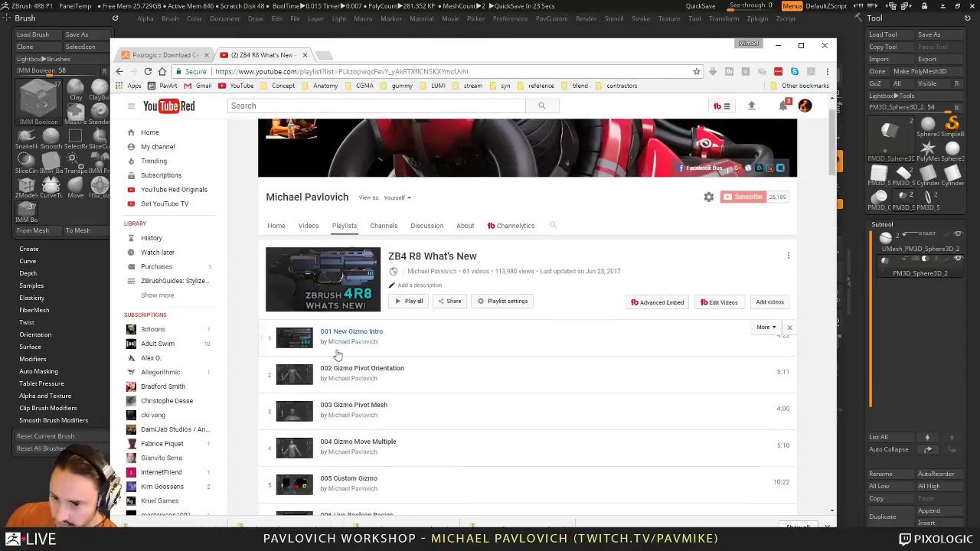
Step: Return to the channel's playlists and open the Livestream Full Episodes playlist
left_click(119, 72)
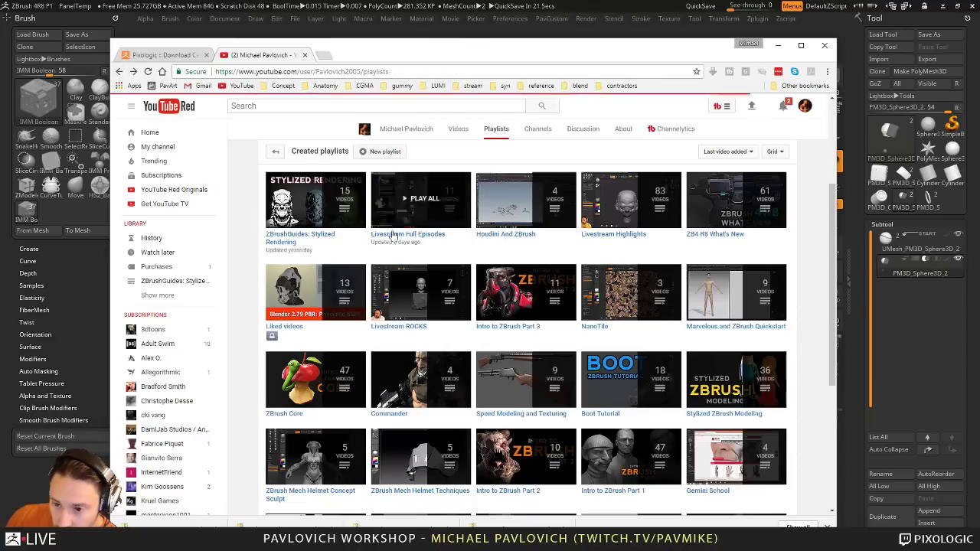
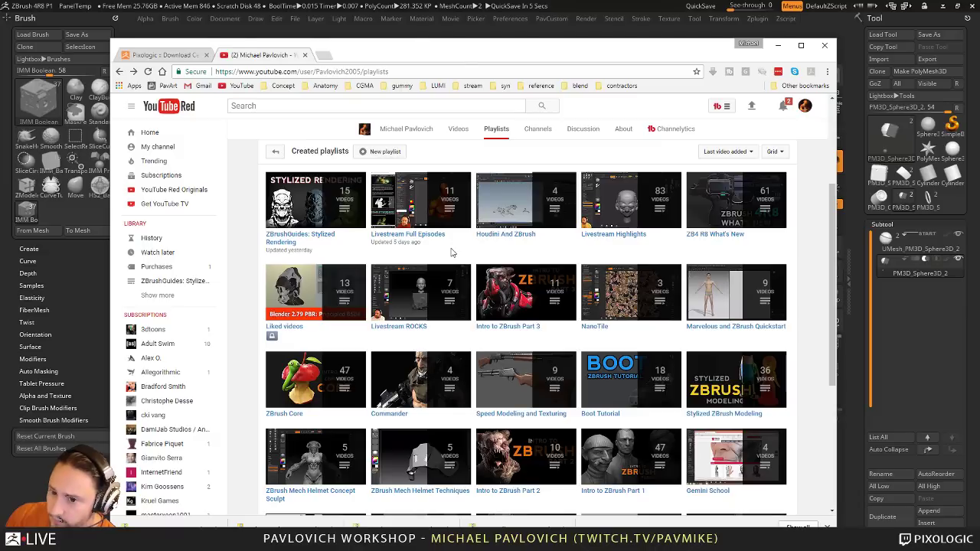
left_click(437, 236)
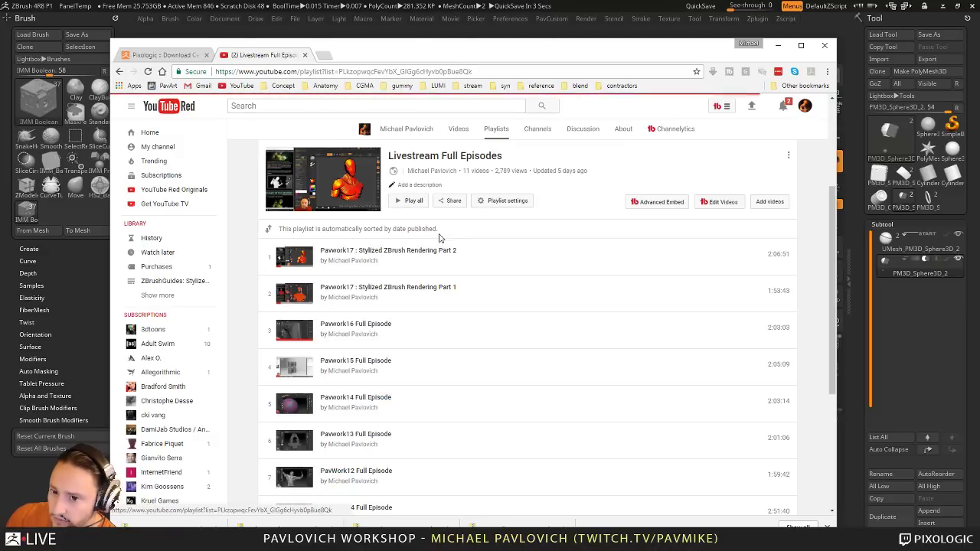
Step: Look over the videos in the Livestream Full Episodes playlist and return to the channel's playlists
scroll(430, 243, "down", 3)
scroll(429, 241, "up", 5)
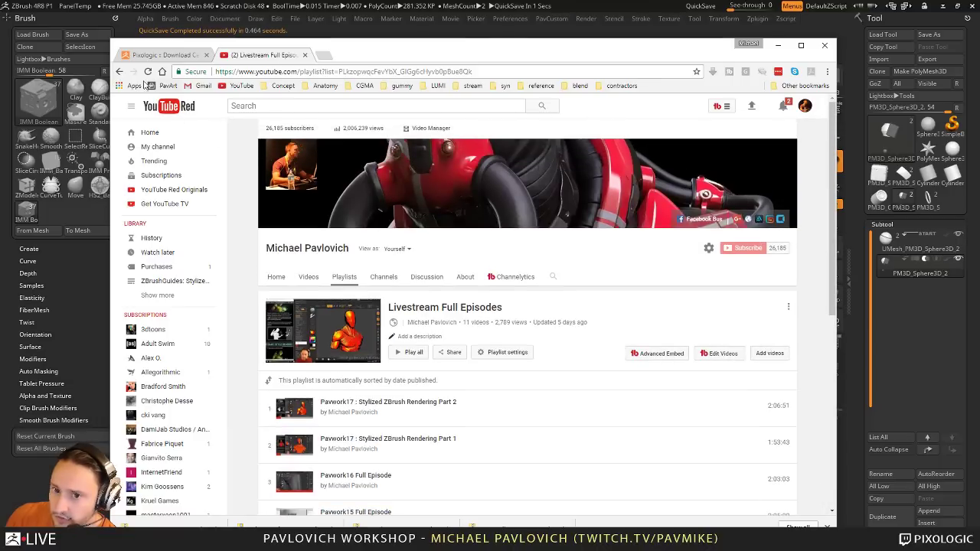
left_click(121, 72)
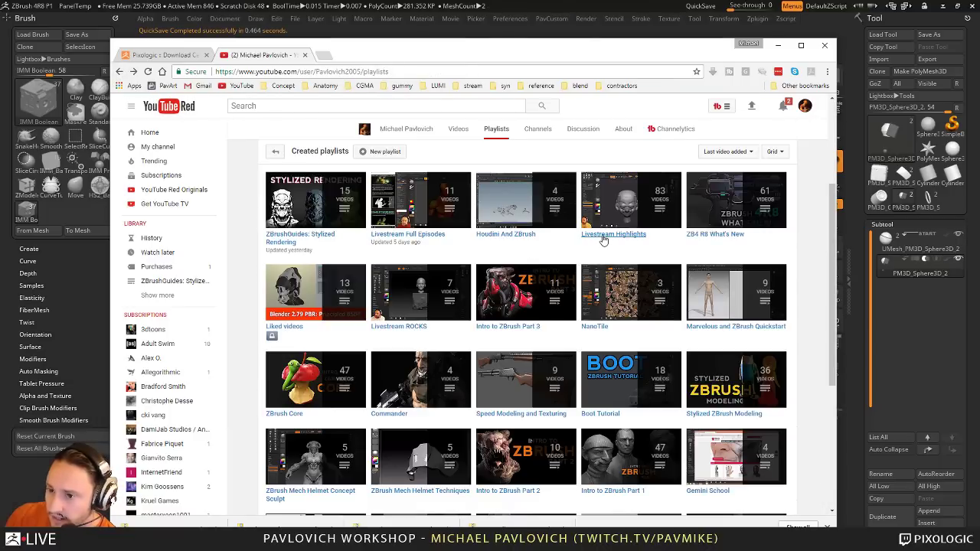
Step: Open the Livestream Highlights playlist and look through its list of PavWork videos down to the oldest episodes
left_click(604, 235)
scroll(390, 238, "down", 3)
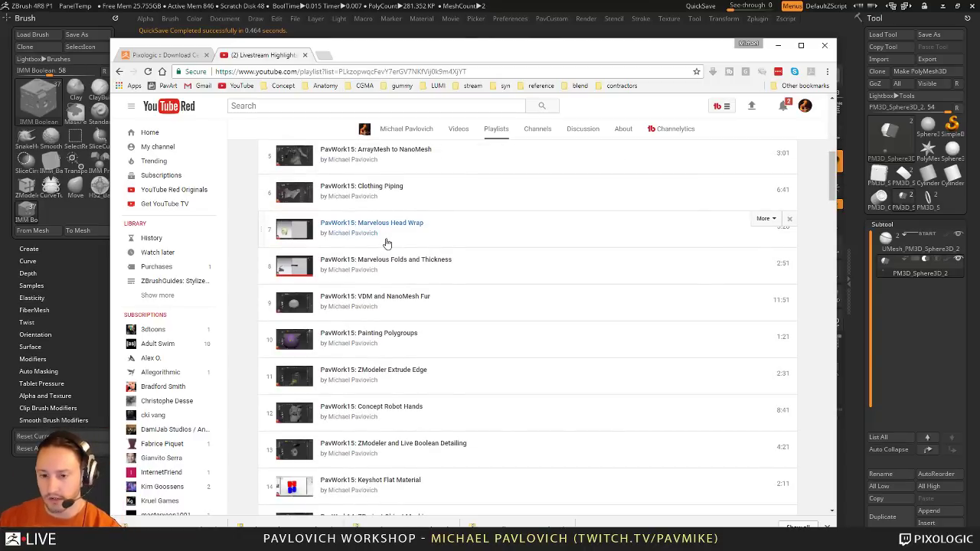
scroll(387, 243, "down", 12)
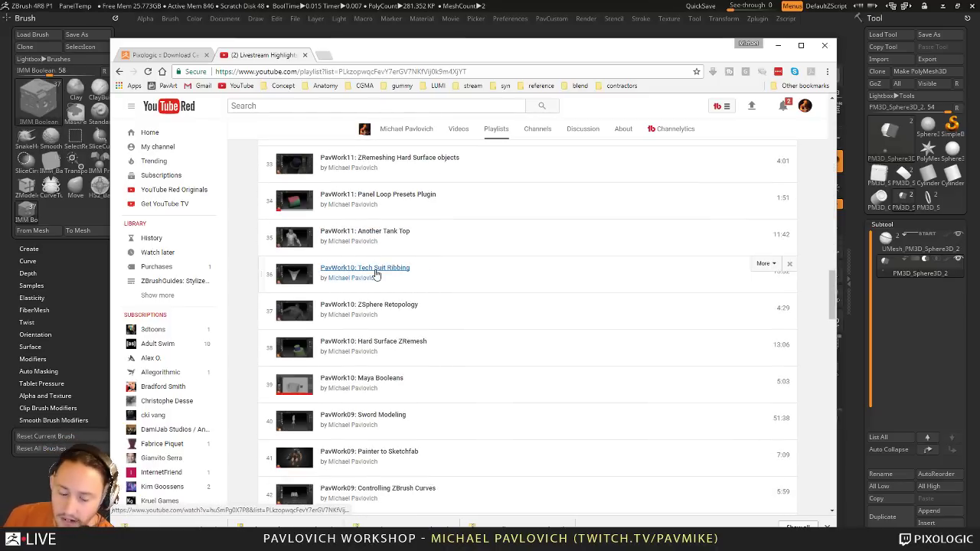
scroll(376, 275, "down", 10)
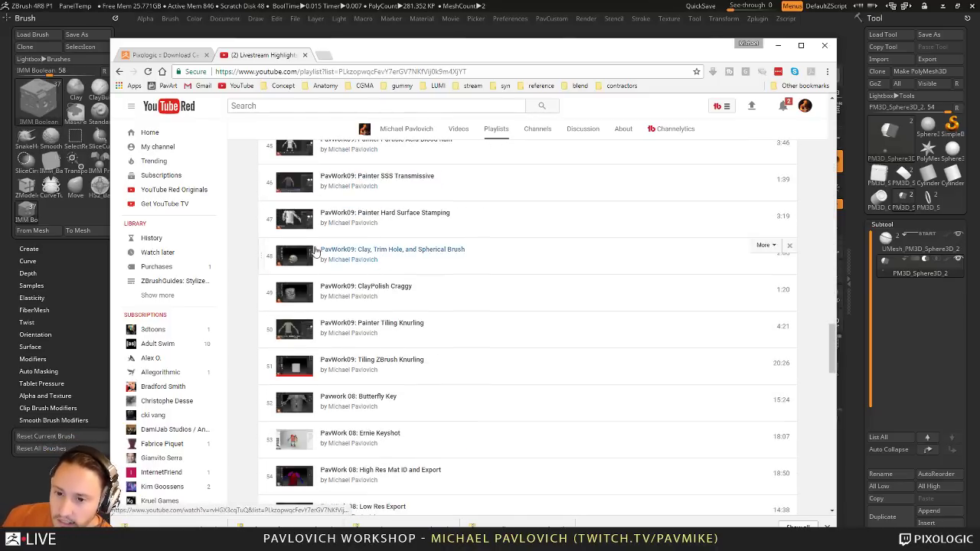
scroll(315, 252, "down", 13)
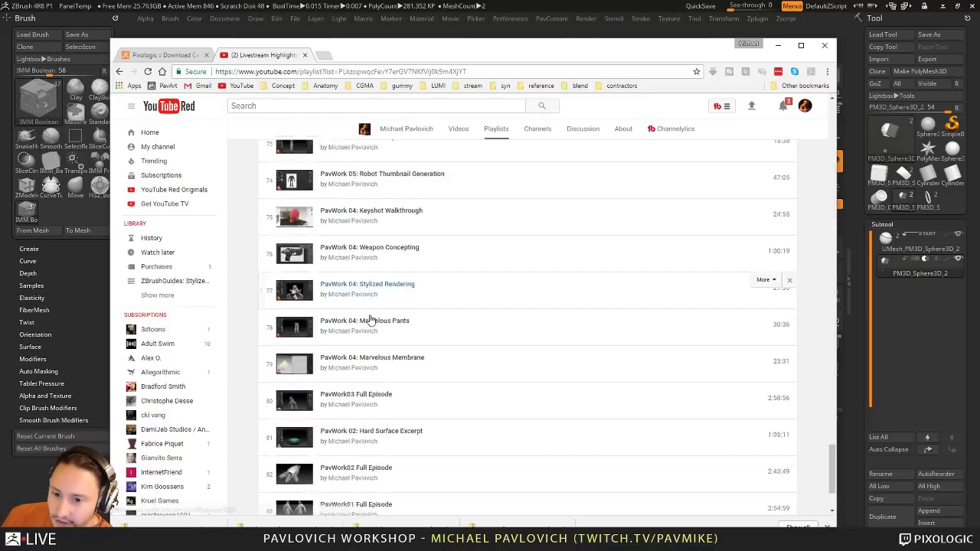
scroll(370, 320, "down", 3)
scroll(366, 328, "up", 7)
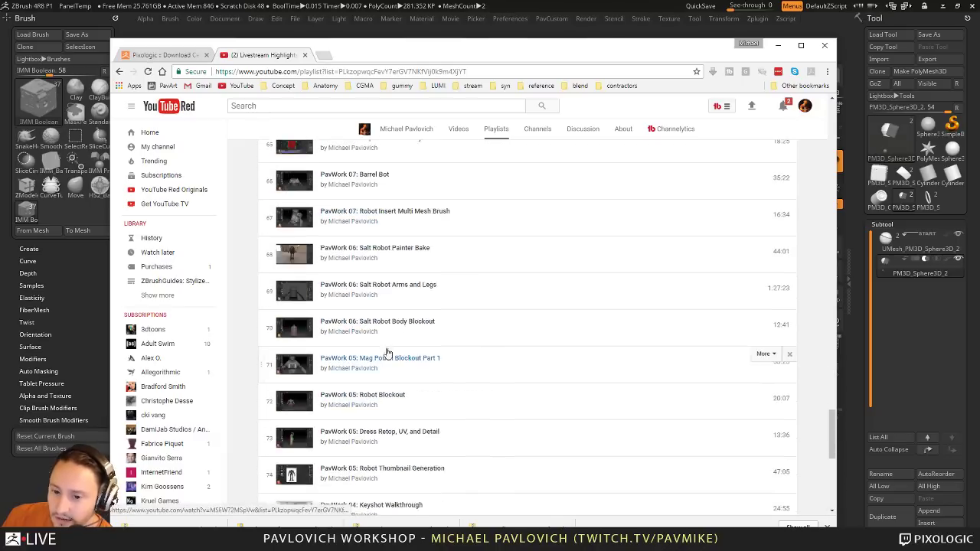
scroll(386, 353, "down", 5)
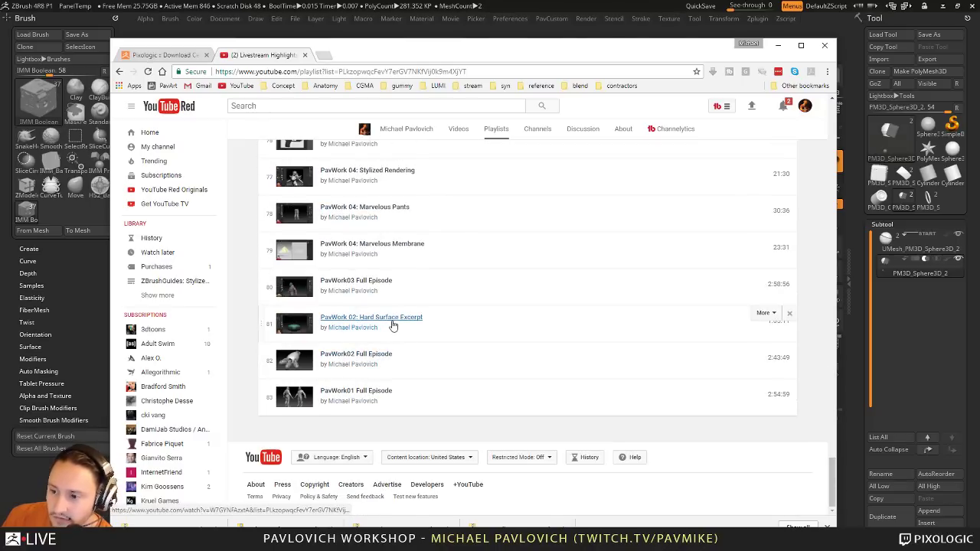
scroll(400, 298, "up", 10)
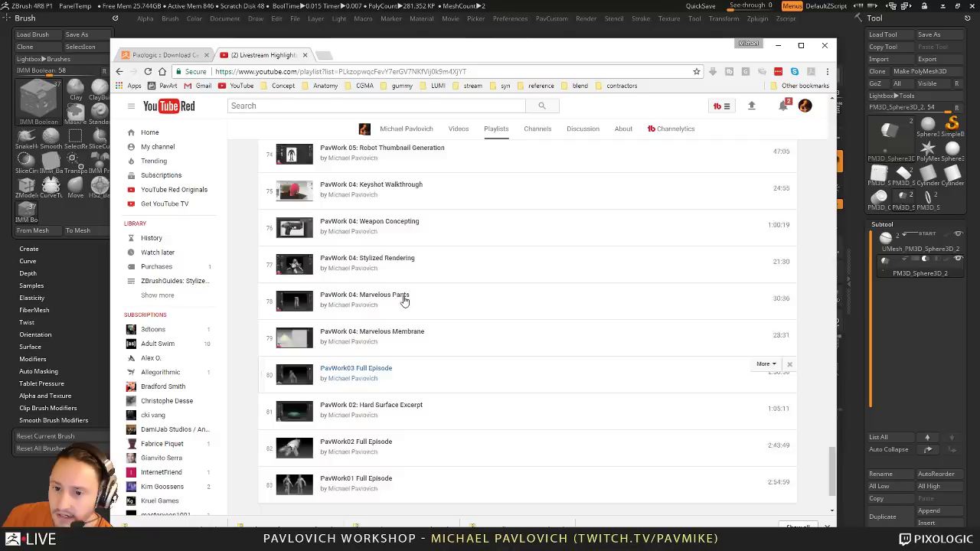
scroll(368, 207, "up", 4)
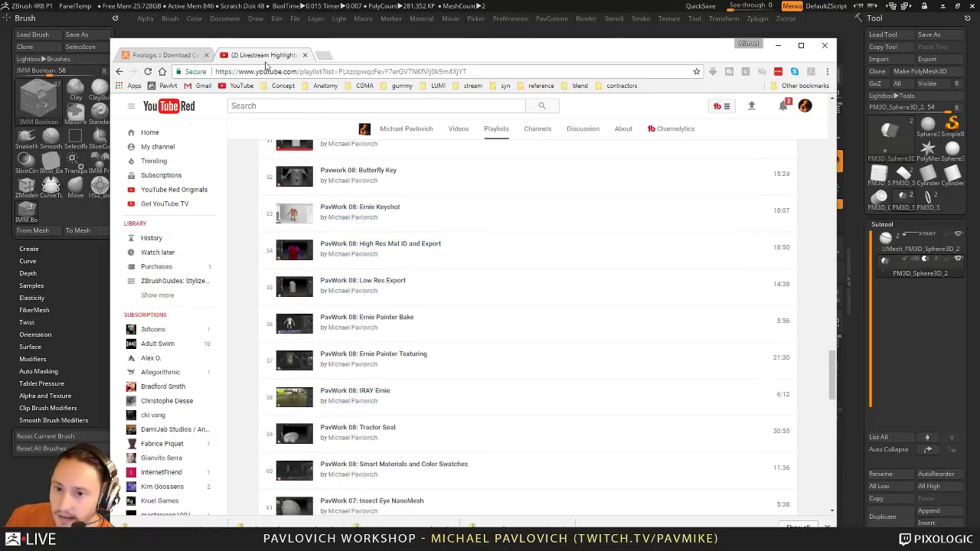
Step: Return to the channel's playlists, open ZBrushGuides: Stylized Rendering, and look through its videos
left_click(119, 71)
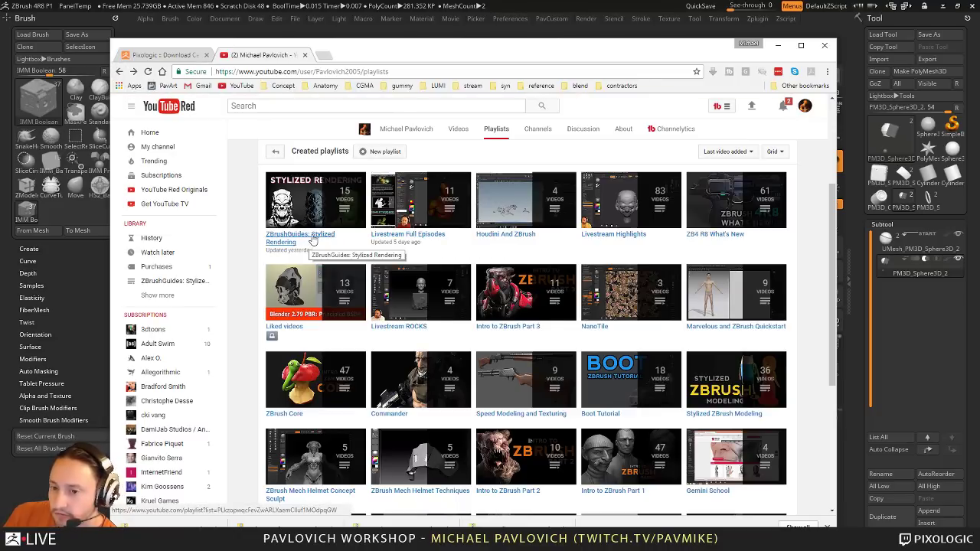
left_click(313, 240)
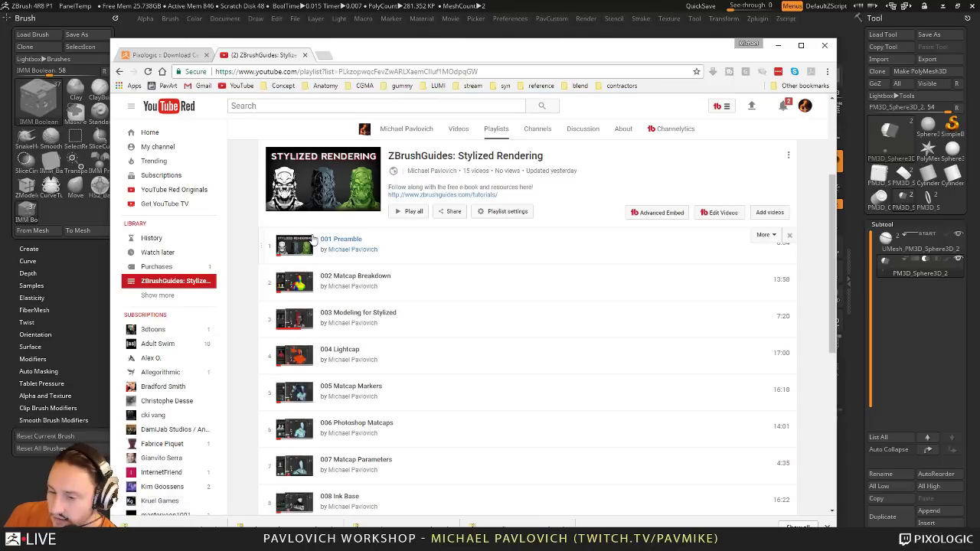
scroll(366, 251, "down", 5)
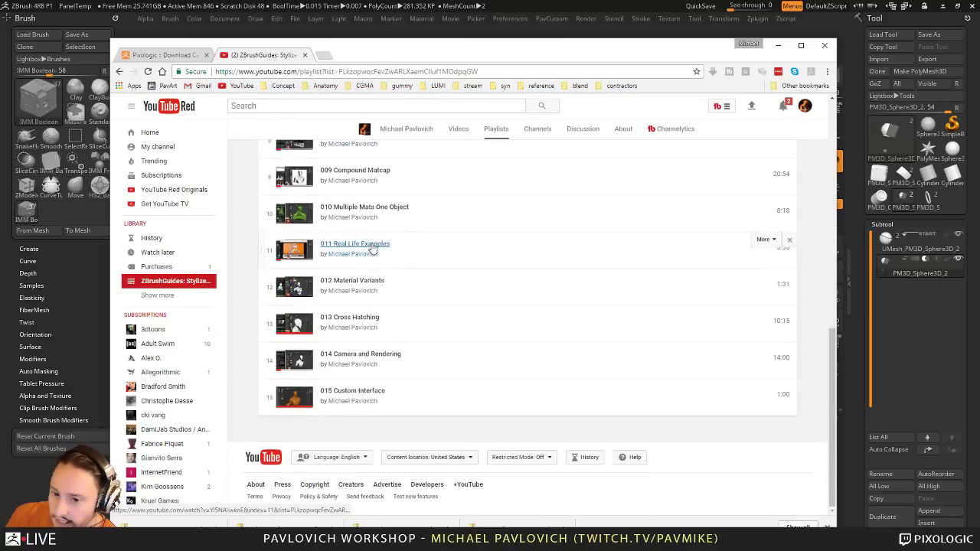
Step: Switch back to ZBrush and select the Standard brush with a draw size of 101
left_click_drag(383, 59, 252, 550)
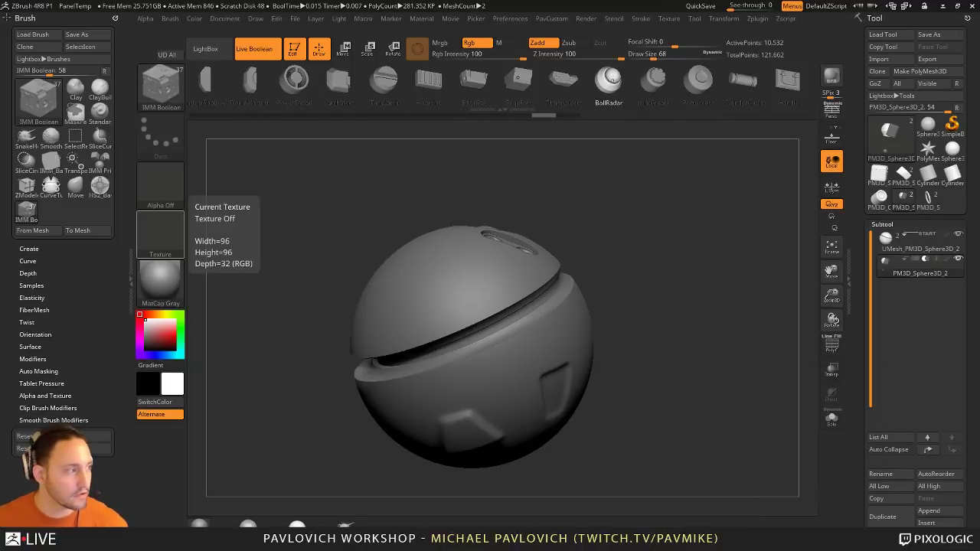
left_click_drag(669, 199, 627, 220)
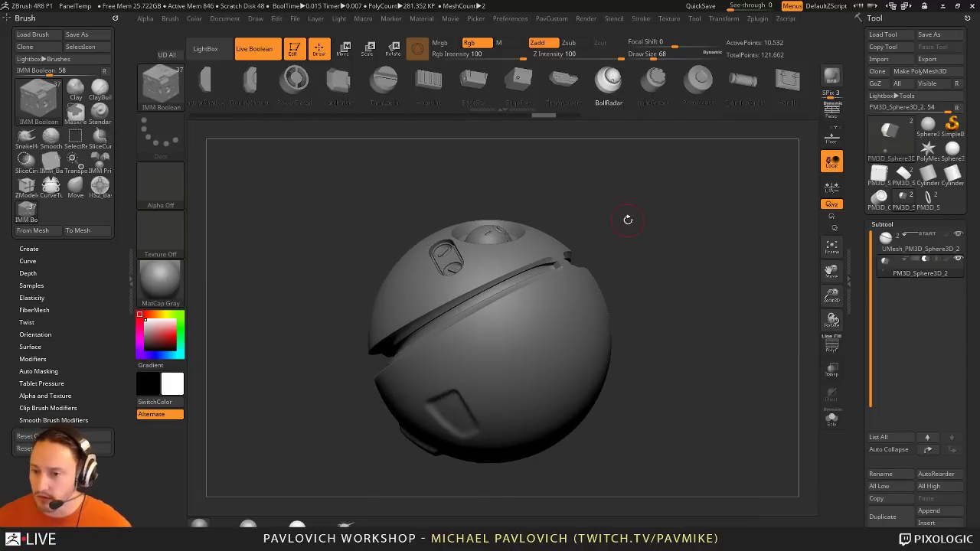
mouse_move(689, 156)
left_mouse_down()
mouse_move(686, 232)
mouse_move(701, 190)
left_mouse_up()
key("b")
key("s")
key("t")
key("s")
key("s")
left_click_drag(684, 227, 687, 227)
left_click_drag(689, 244, 624, 243)
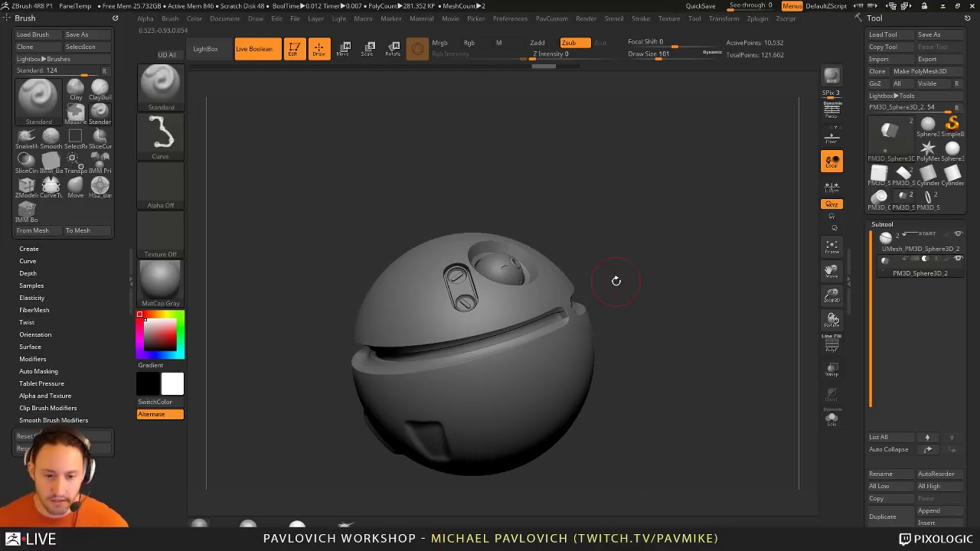
left_click_drag(615, 281, 650, 207)
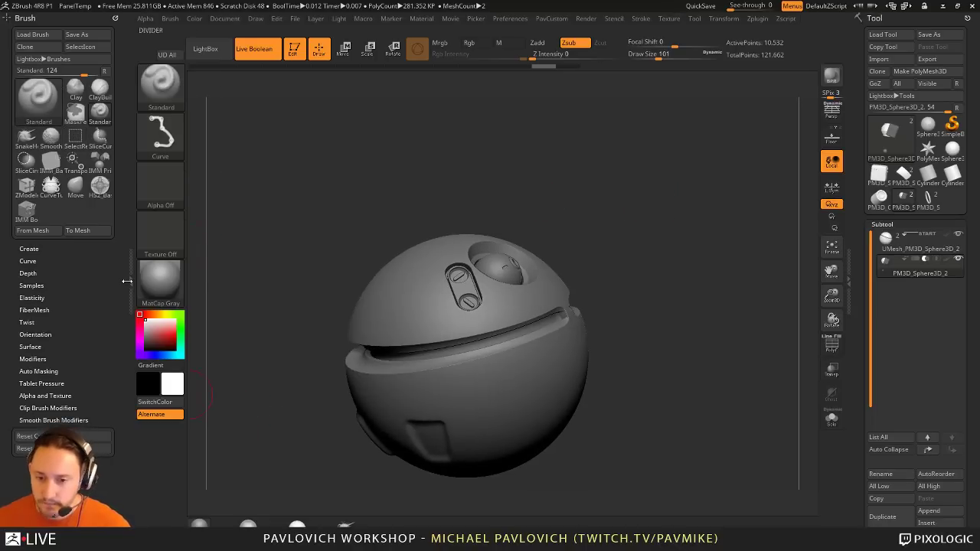
Step: Load the Pablander_SuperComic material from LightBox's ComicStyleRendering folder and render the sphere with BPR at SPix 0
key("comma")
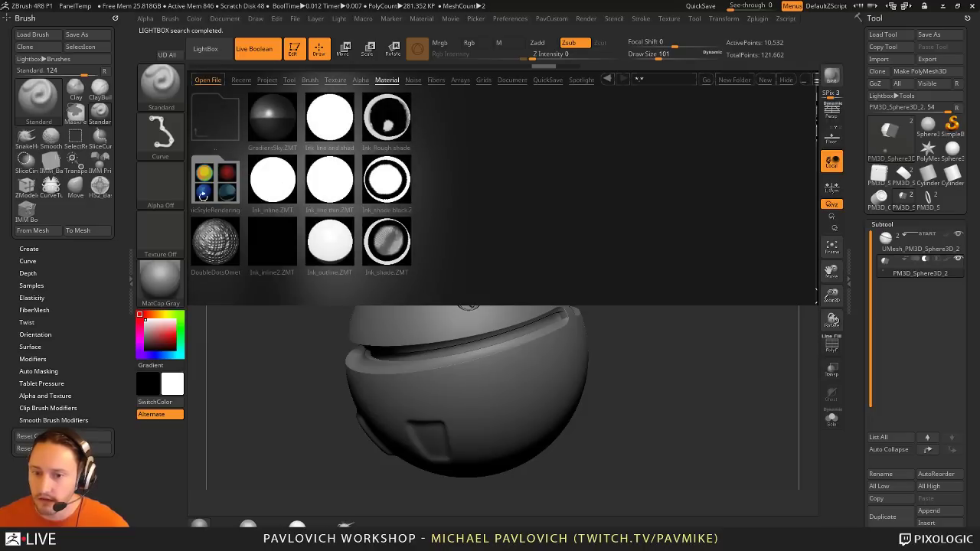
left_click(203, 194)
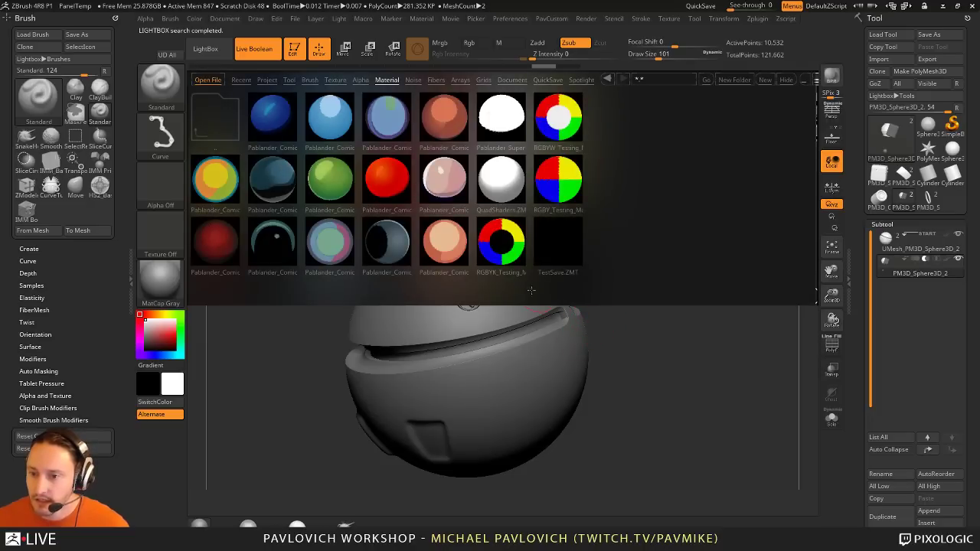
double_click(497, 113)
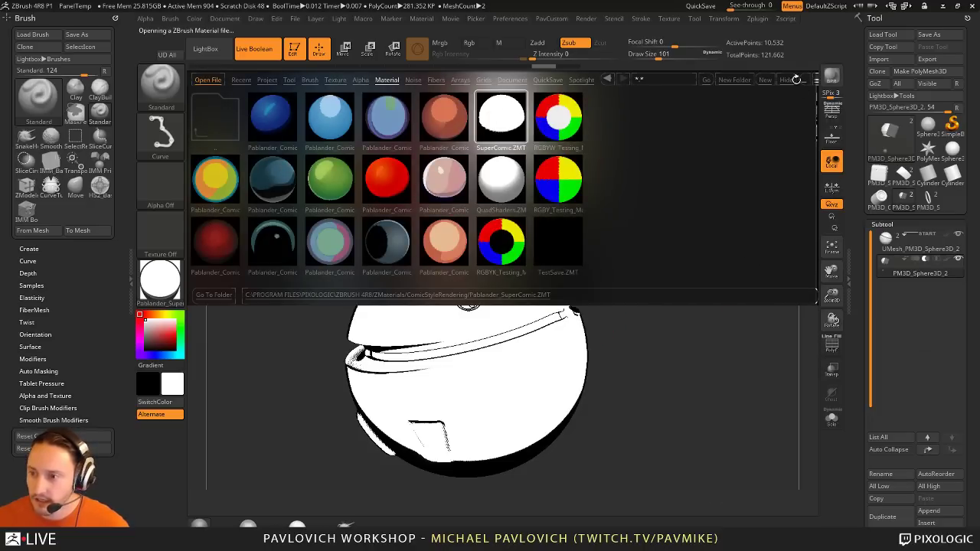
left_click(797, 80)
left_click_drag(679, 297, 711, 316)
mouse_move(663, 242)
left_mouse_down()
mouse_move(653, 184)
mouse_move(661, 197)
mouse_move(696, 184)
mouse_move(604, 160)
mouse_move(651, 184)
mouse_move(697, 264)
mouse_move(738, 290)
mouse_move(707, 275)
mouse_move(735, 304)
mouse_move(727, 348)
left_mouse_up()
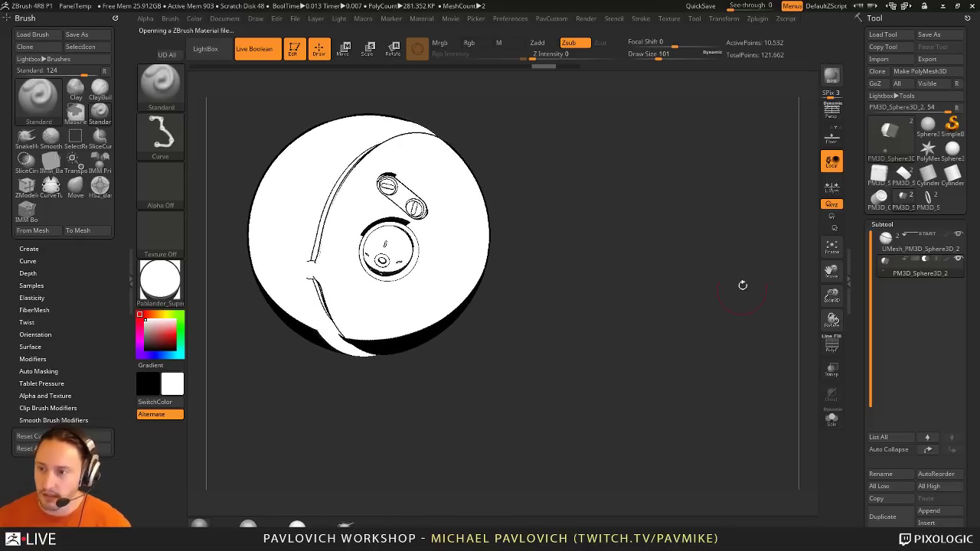
left_click(832, 76)
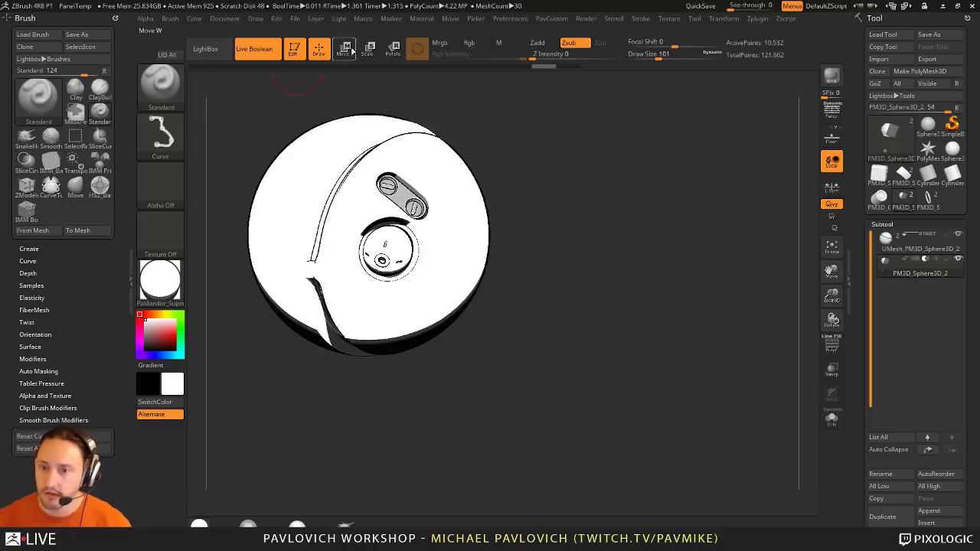
Step: Dock the Material palette in the tray and expand the modifiers of the SuperComic material
left_click(422, 19)
left_click(414, 33)
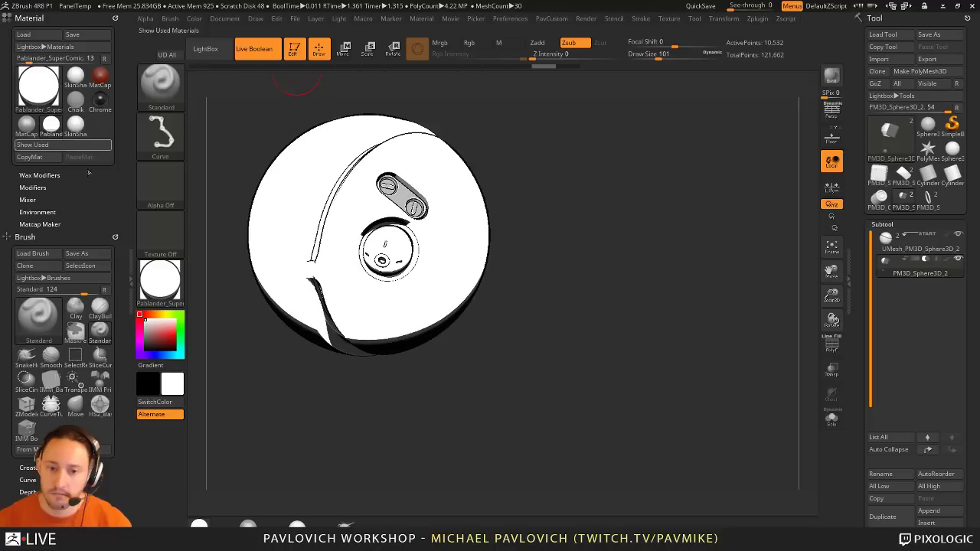
key("shift")
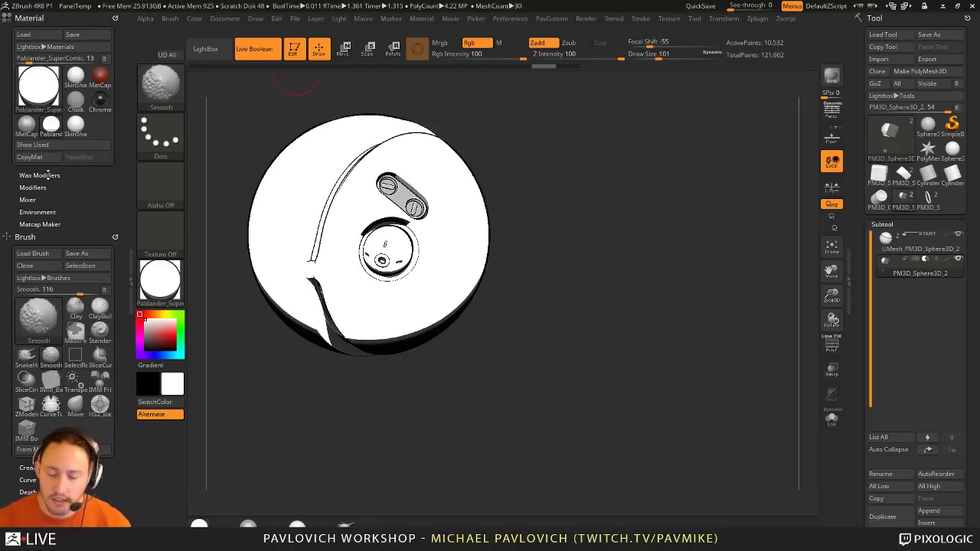
key("alt")
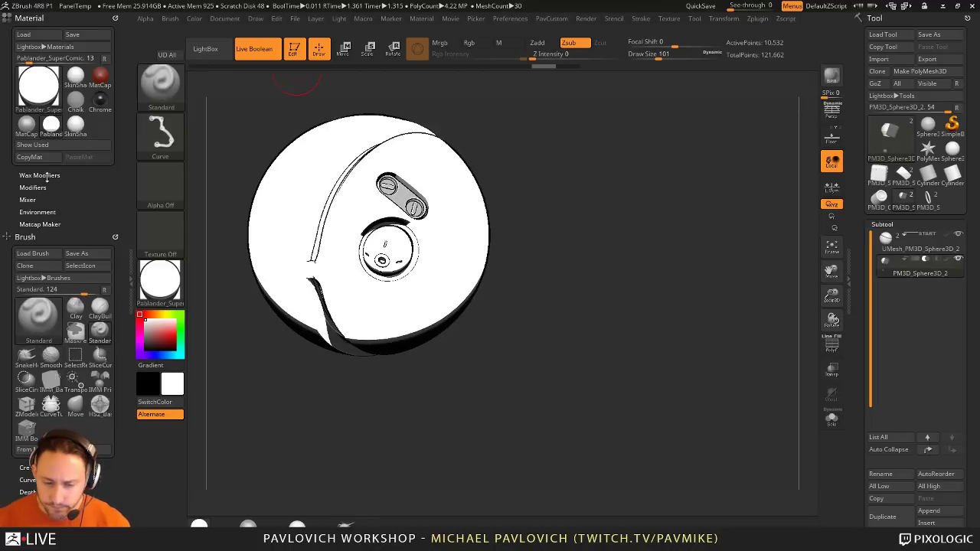
left_click(33, 188)
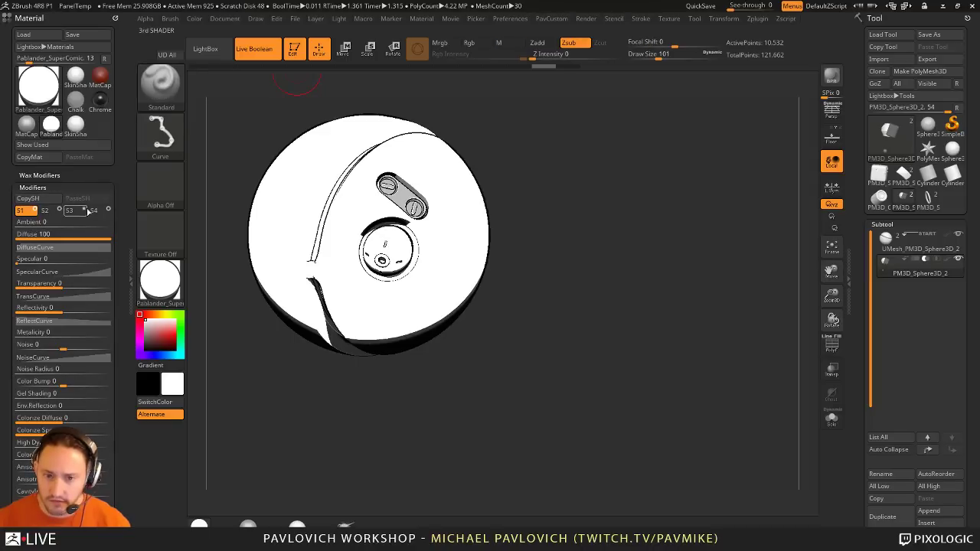
Step: In the SuperComic material's third shader, set Orientation A to about 79.88 and Orientation B to about 77.75
left_click(84, 210)
left_click_drag(666, 230, 656, 203)
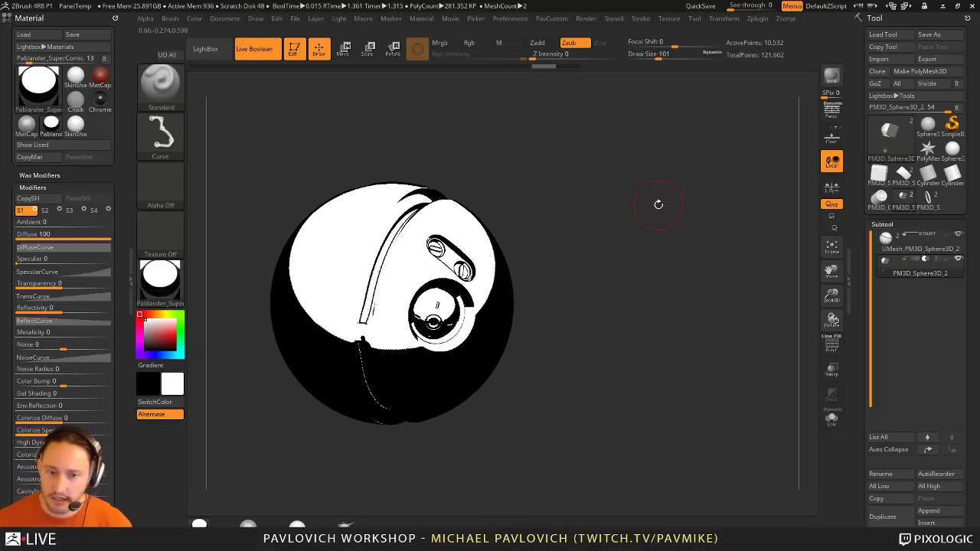
left_click(72, 211)
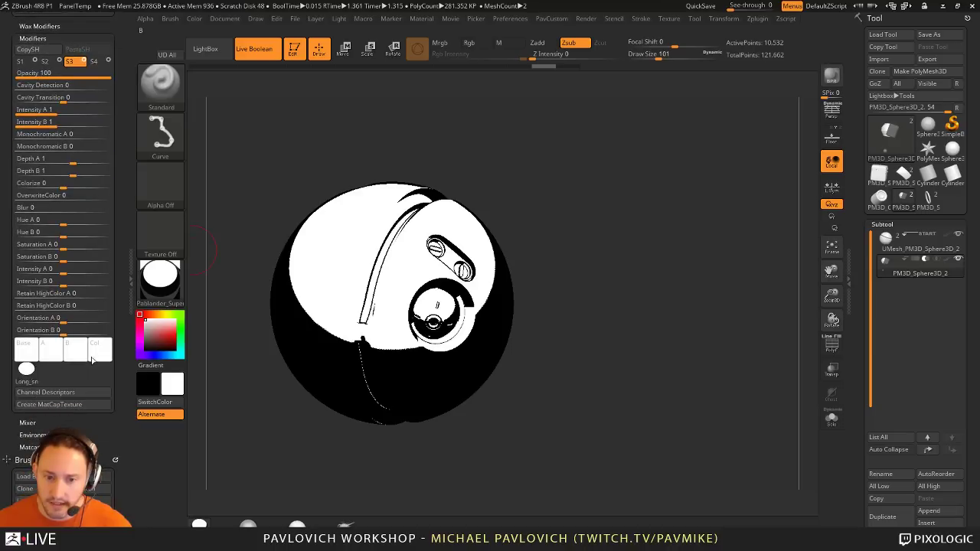
mouse_move(68, 314)
left_mouse_down()
mouse_move(82, 318)
mouse_move(76, 331)
left_mouse_up()
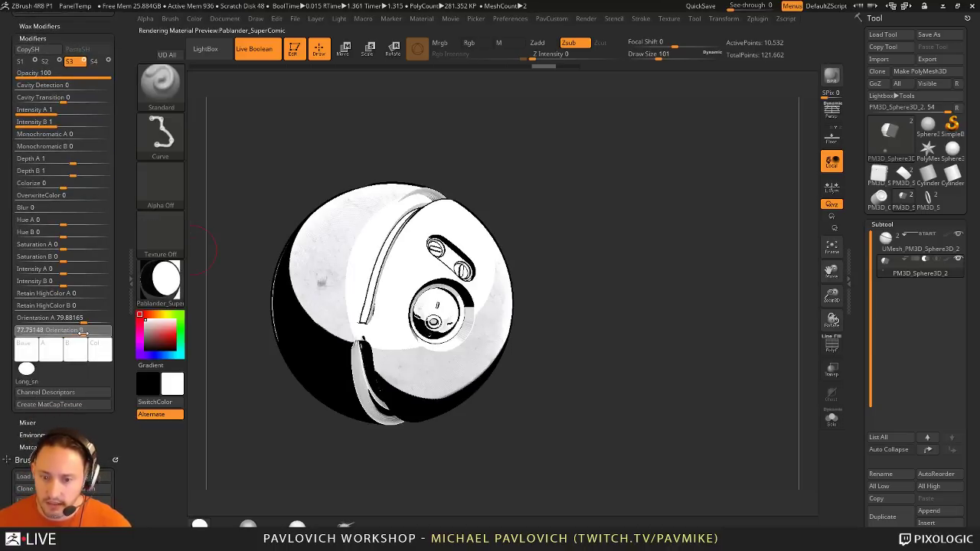
left_click_drag(673, 354, 672, 332)
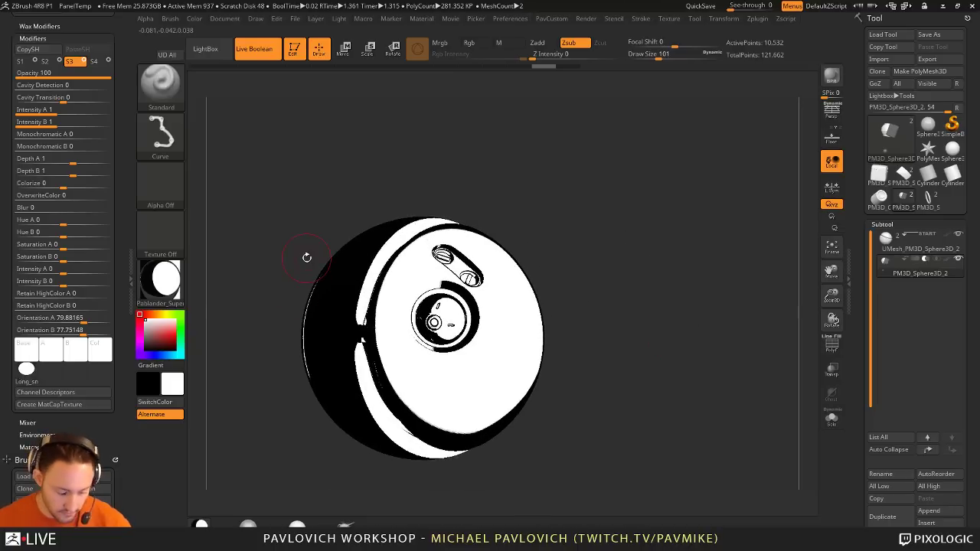
Step: Try the Pablander_Comic_Hulk material on the sphere and replace it with Pablander_Comic_ClassicBatman
key("comma")
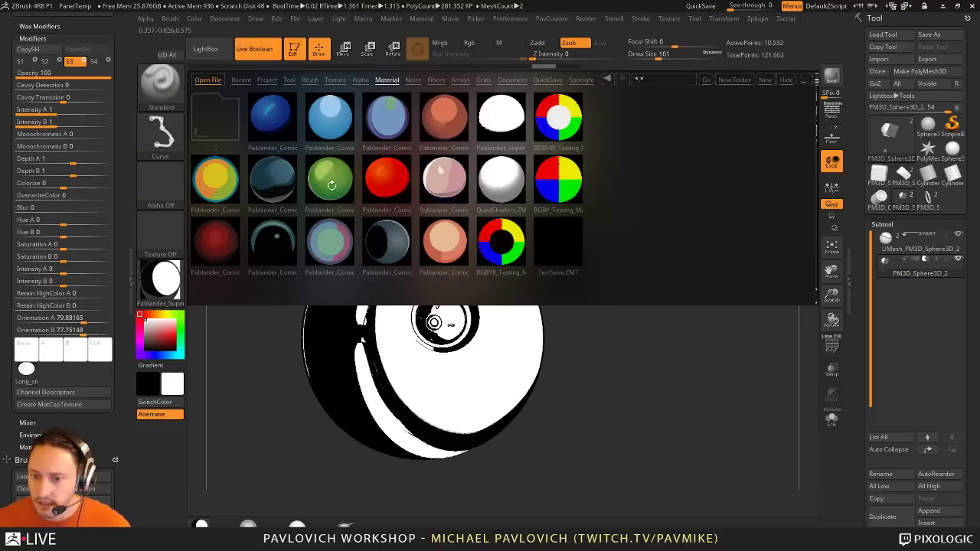
double_click(331, 184)
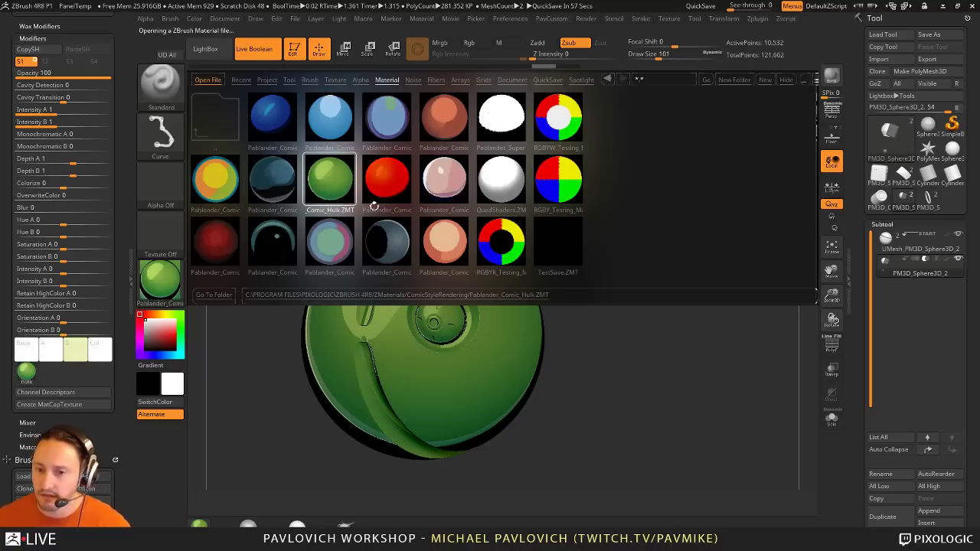
double_click(265, 177)
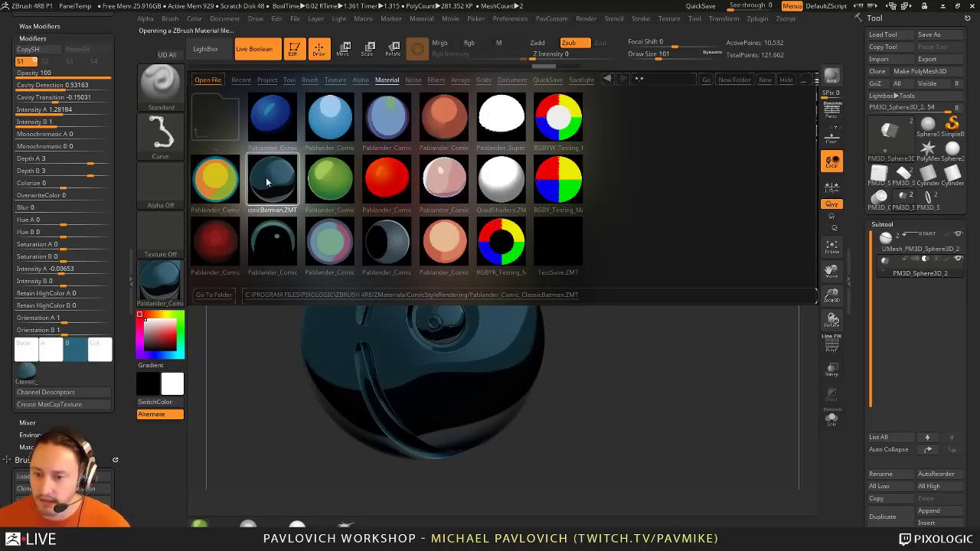
left_click(781, 79)
left_click_drag(670, 325, 614, 386)
Step: Load the DemoSoldier tool from LightBox, hide LightBox and frame the soldier's upper body from the front
key("comma")
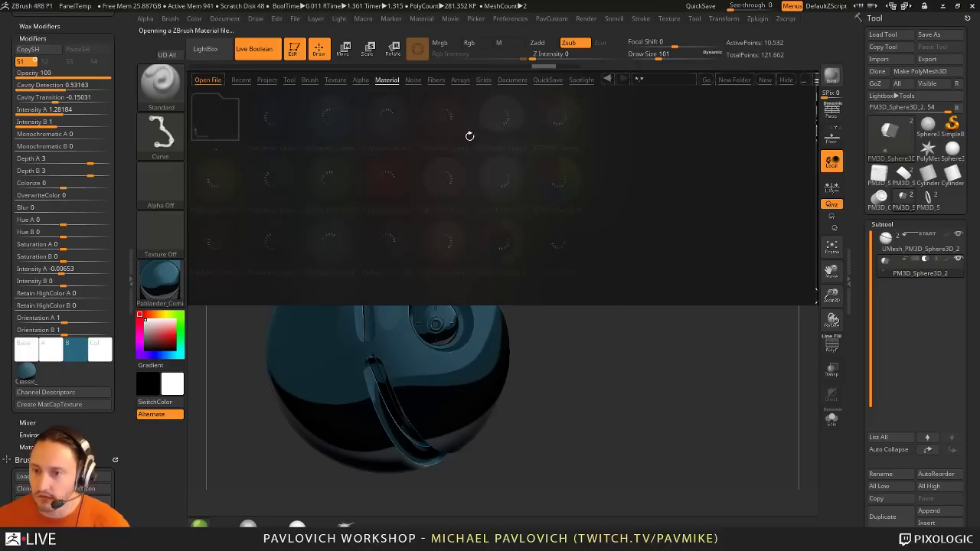
left_click(290, 80)
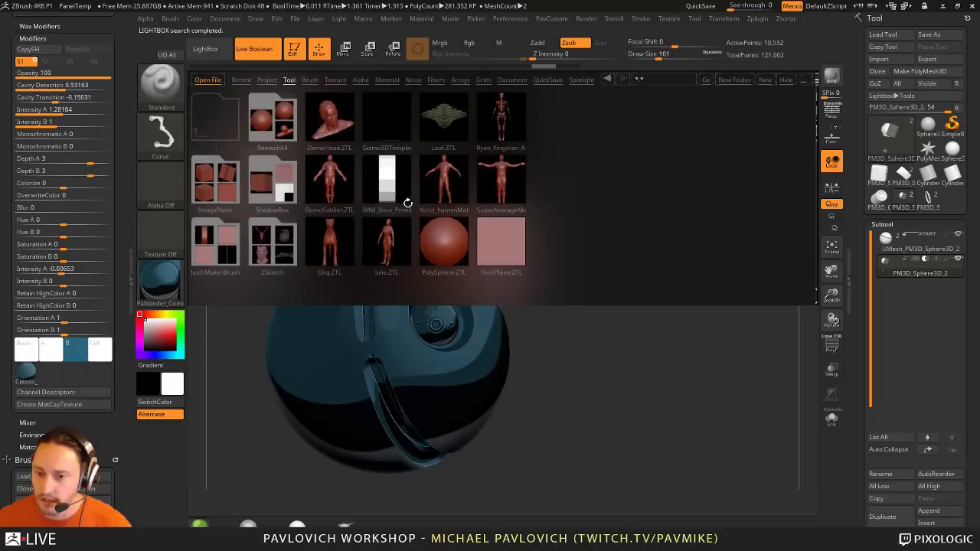
double_click(331, 144)
left_click_drag(507, 361, 605, 398)
left_click(332, 171)
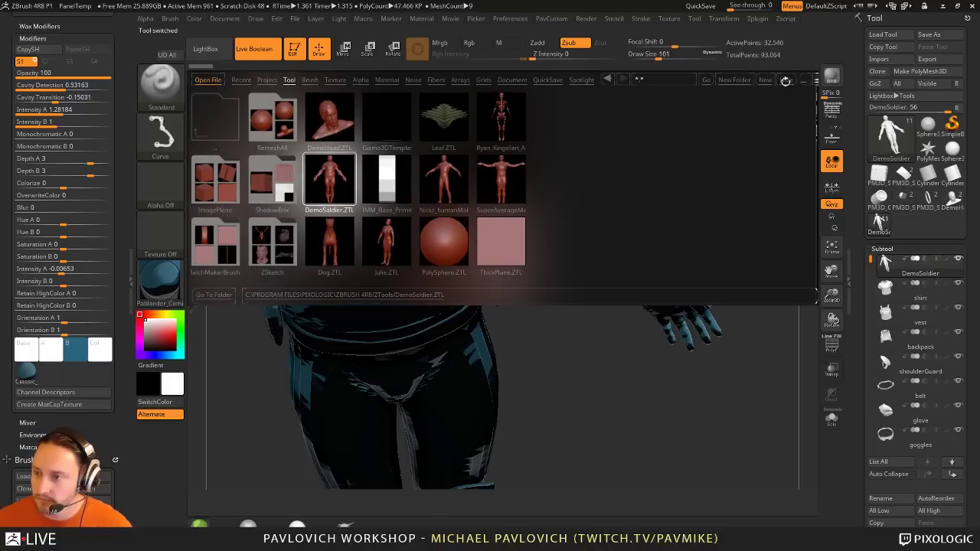
left_click(786, 80)
left_click_drag(582, 344, 526, 320, "shift")
mouse_move(787, 242)
left_mouse_down("alt")
mouse_move(742, 264)
mouse_move(698, 260)
left_mouse_up("alt")
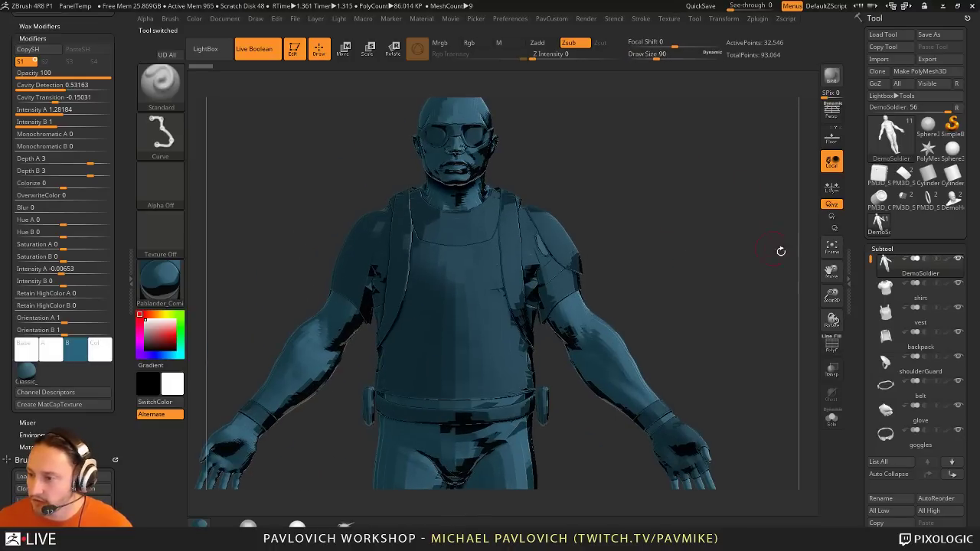
Step: Expand the Geometry settings and subdivide the DemoSoldier body to SDiv 4
left_click_drag(866, 324, 847, 231)
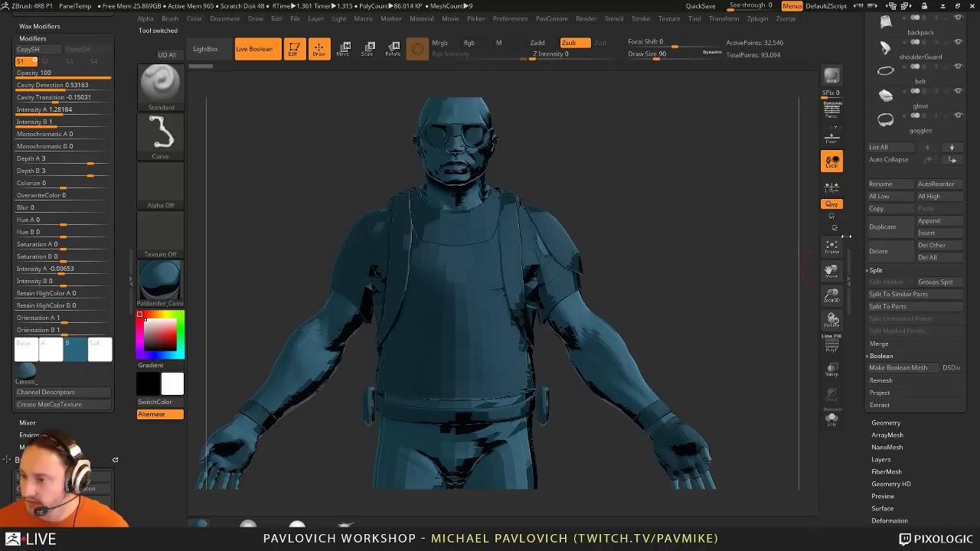
left_click(882, 422)
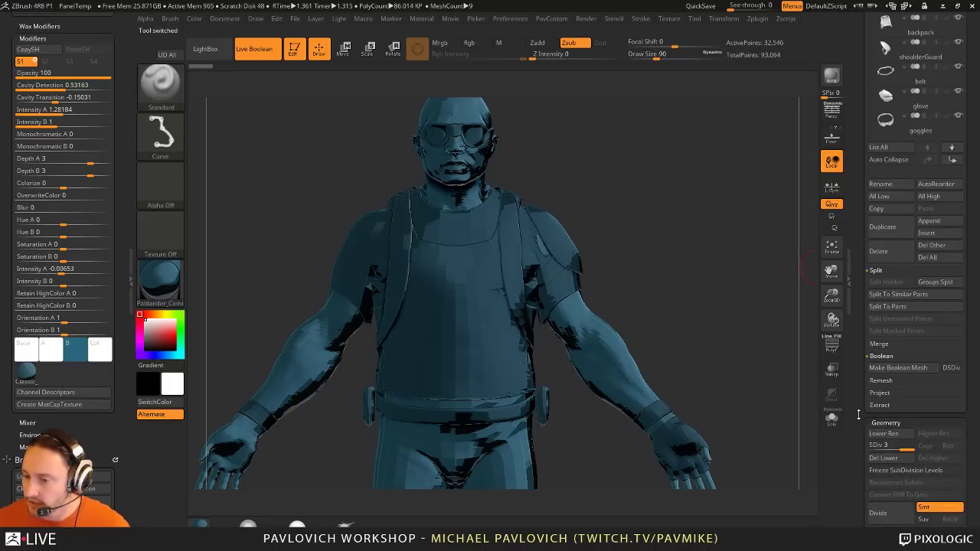
key("ctrl+d")
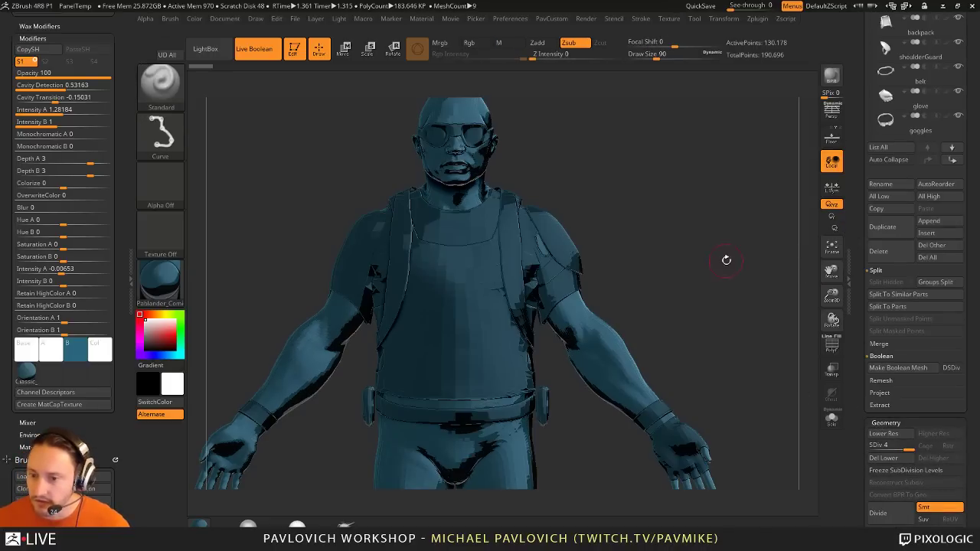
Step: Select the vest subtool and take its subdivision level up one and back down
left_click_drag(724, 261, 679, 293)
left_click(514, 308, "alt")
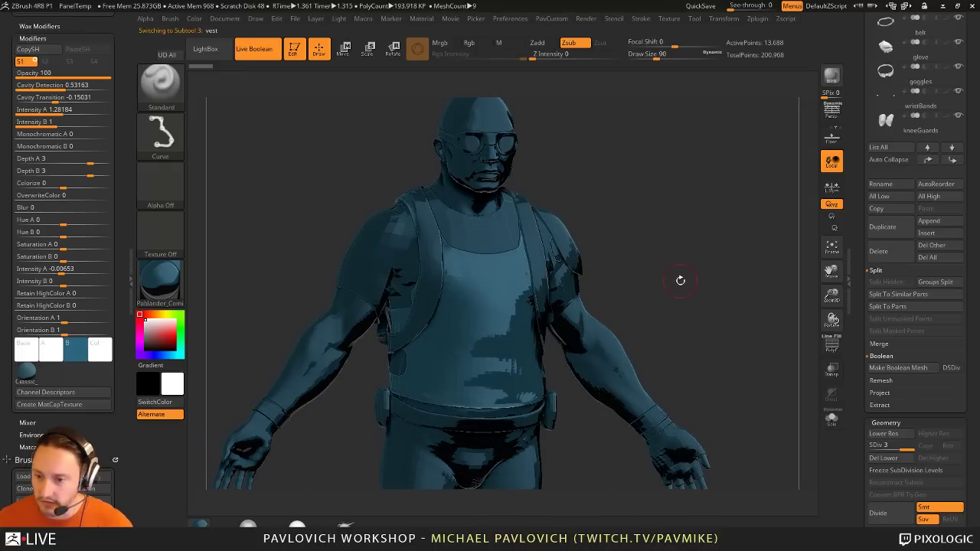
key("d")
mouse_move(681, 281)
left_mouse_down()
mouse_move(631, 284)
mouse_move(692, 282)
left_mouse_up()
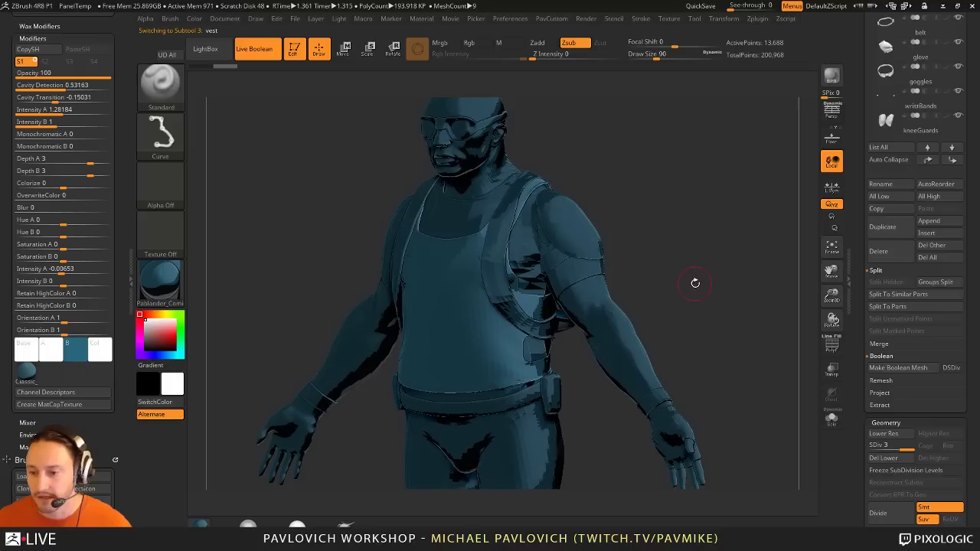
key("shift+d")
scroll(863, 214, "up", 5)
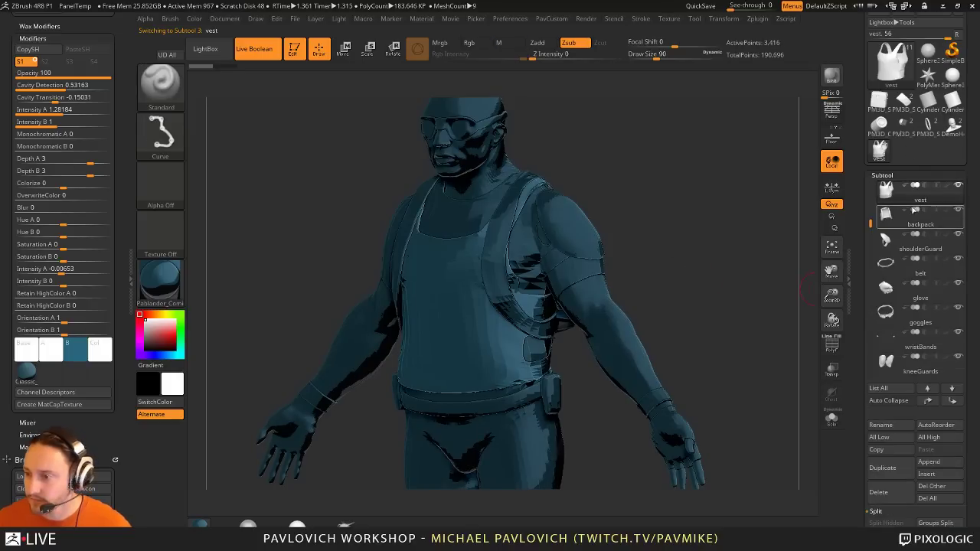
Step: Reselect the DemoSoldier body subtool and return it to its lower subdivision level
left_click(885, 188)
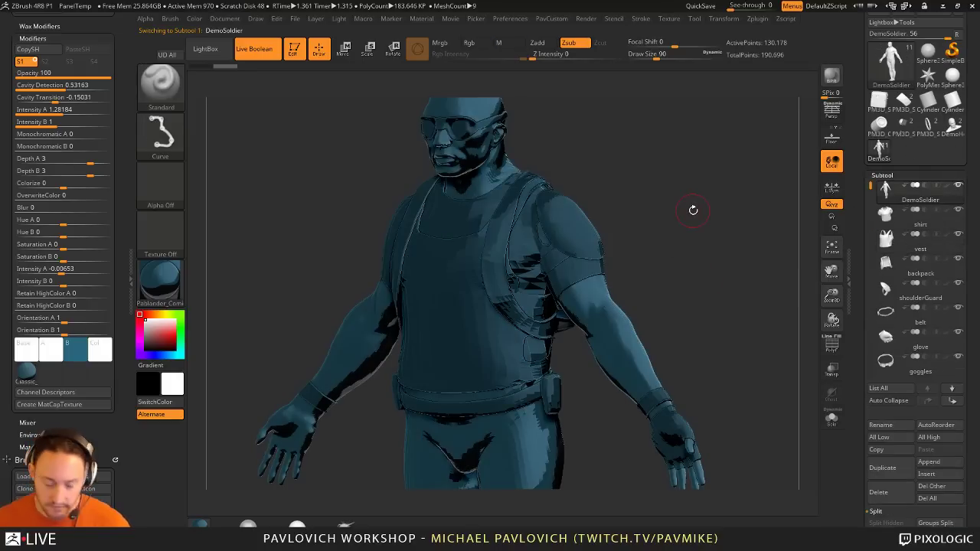
key("ctrl")
left_click_drag(682, 217, 737, 255)
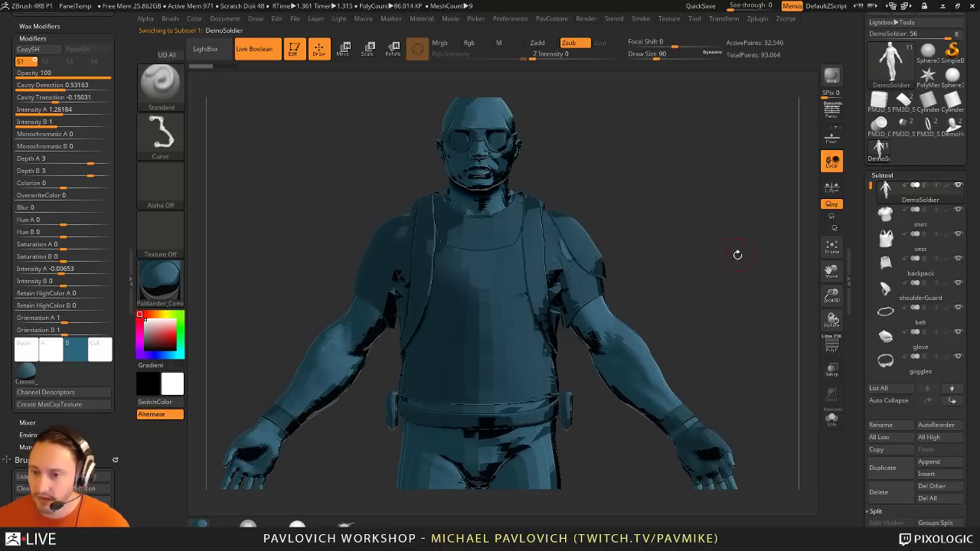
Step: Remove the Material and Brush palettes from the tray and dock the Zplugin palette there
scroll(88, 174, "up", 3)
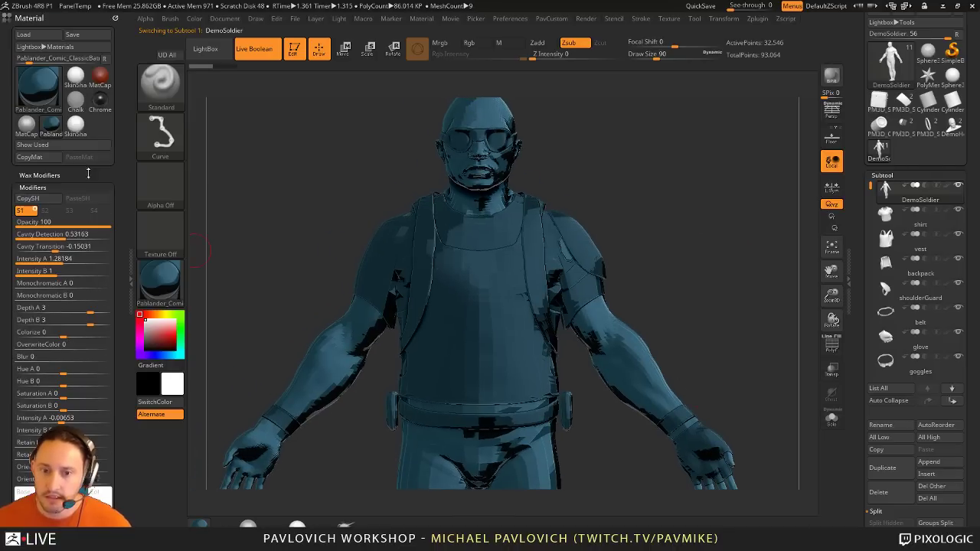
left_click(117, 17)
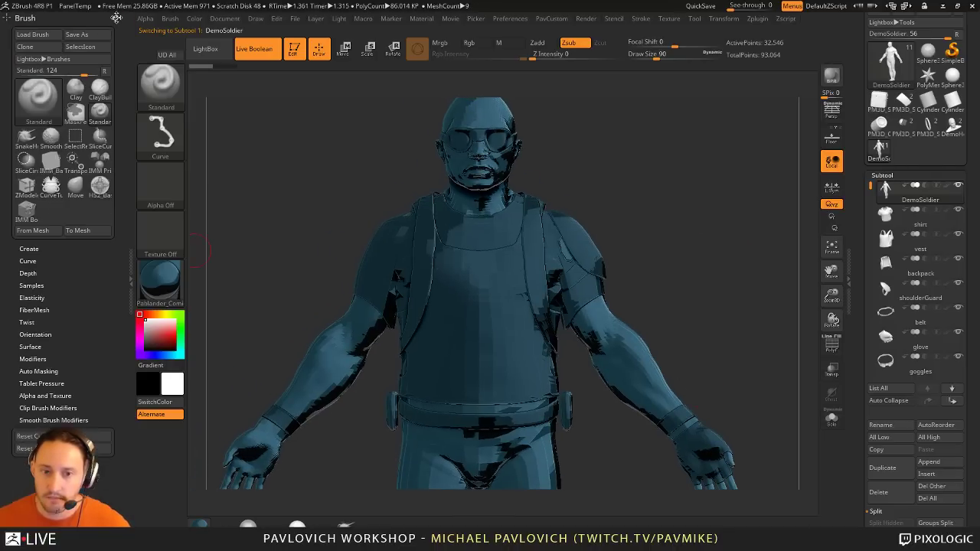
left_click(116, 18)
left_click(760, 20)
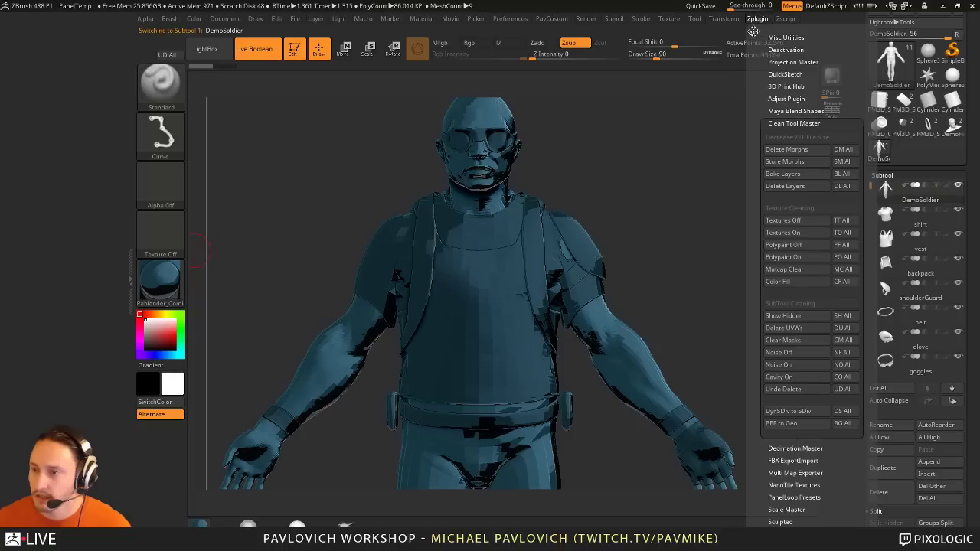
left_click_drag(752, 32, 93, 161)
Step: Delete the UVWs of all the soldier's subtools with Clean Tool Master
left_click(48, 120)
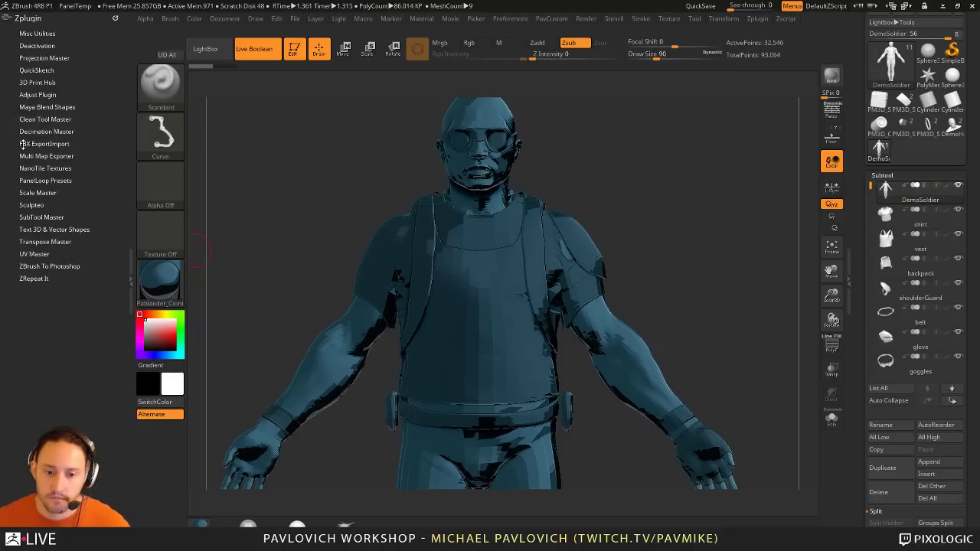
key("shift")
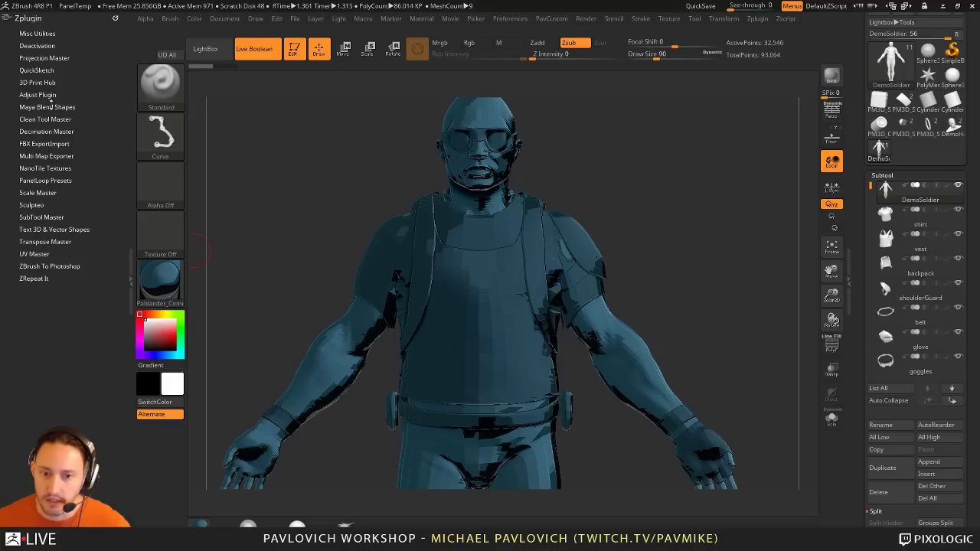
key("shift")
left_click(38, 121)
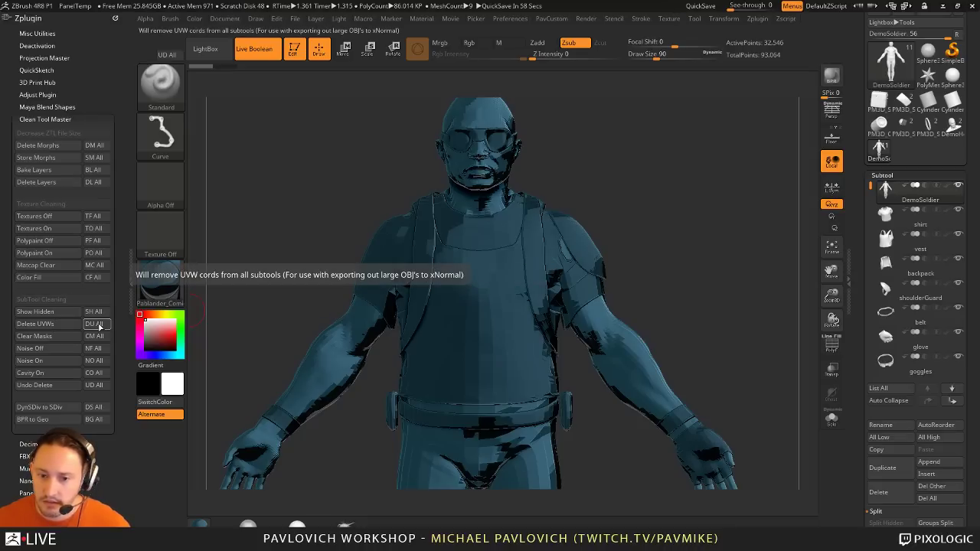
left_click(94, 324)
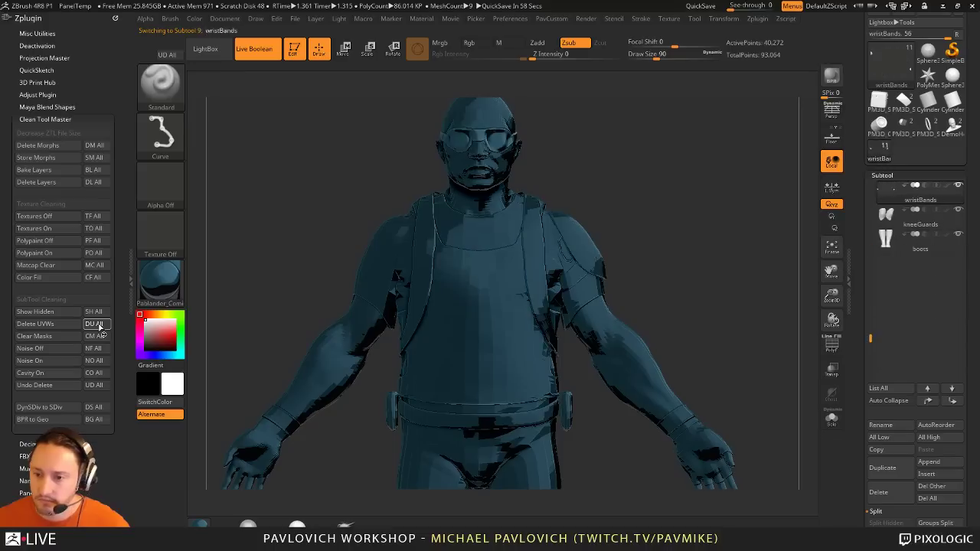
Step: Record a new ZRepeat It script that subdivides the DemoSoldier body once, and end the recording
left_click_drag(116, 290, 122, 221)
key("shift")
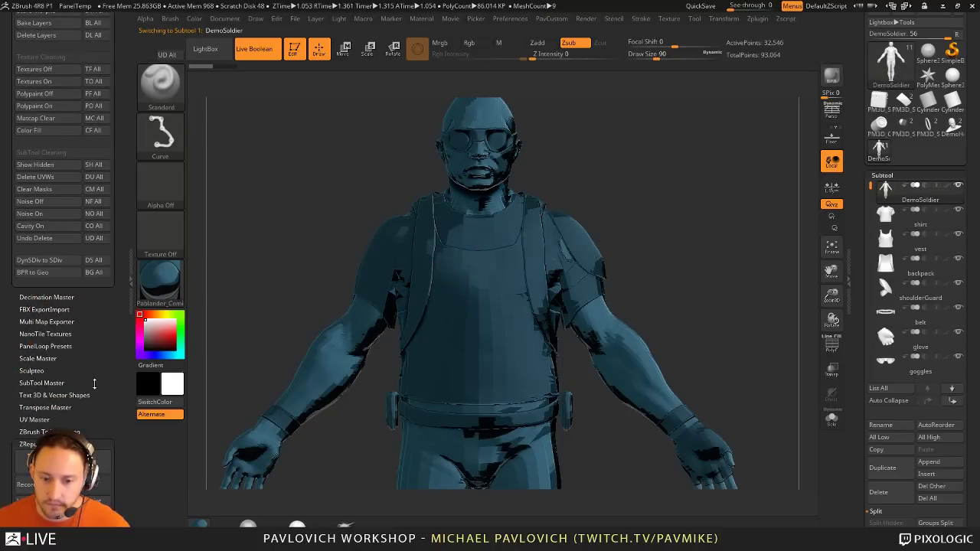
left_click(29, 443)
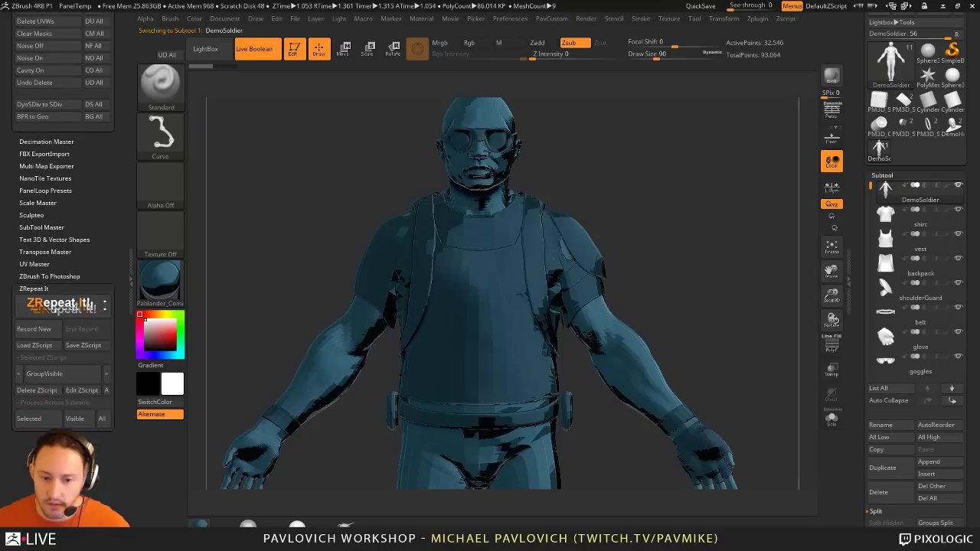
left_click(46, 325)
key("shift")
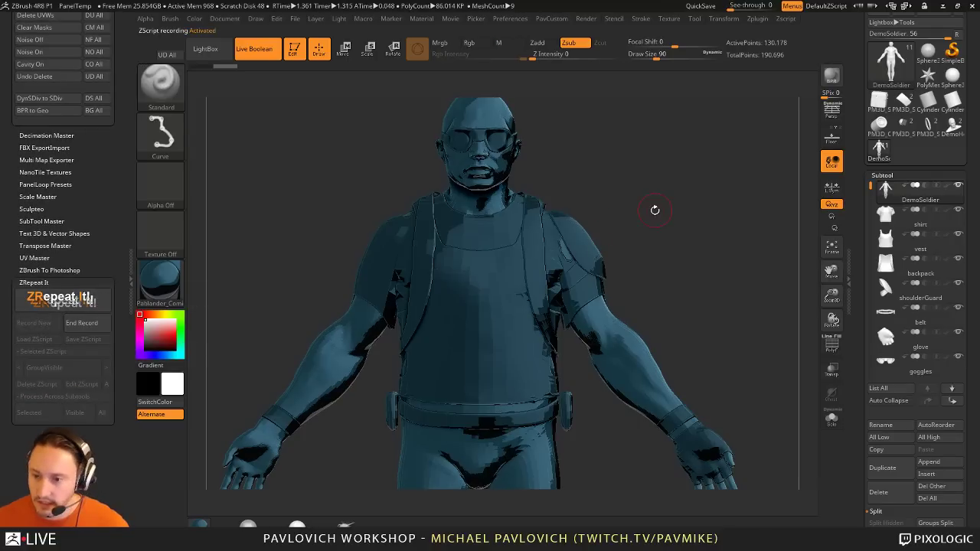
left_click(101, 326)
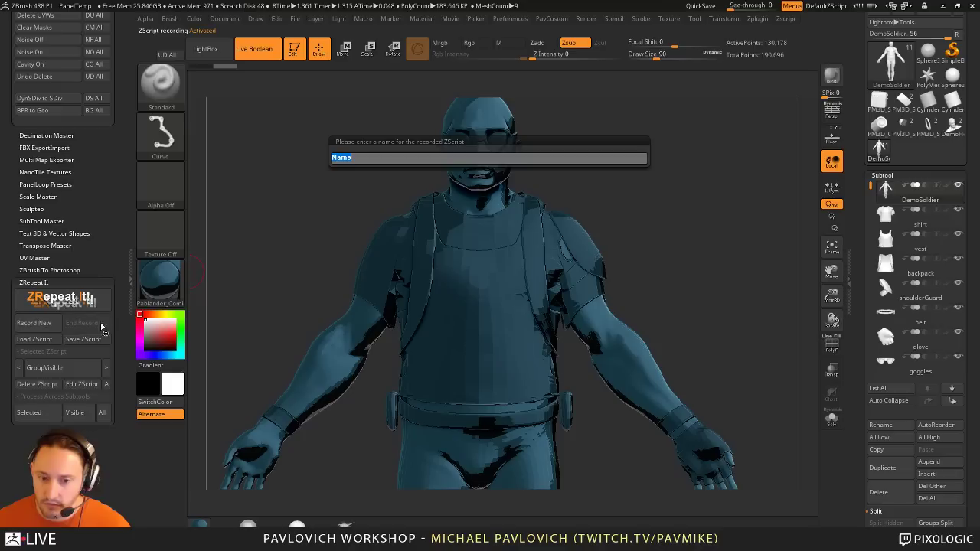
Step: Name the recorded ZScript Subdivide and process it across all subtools
type("Sub")
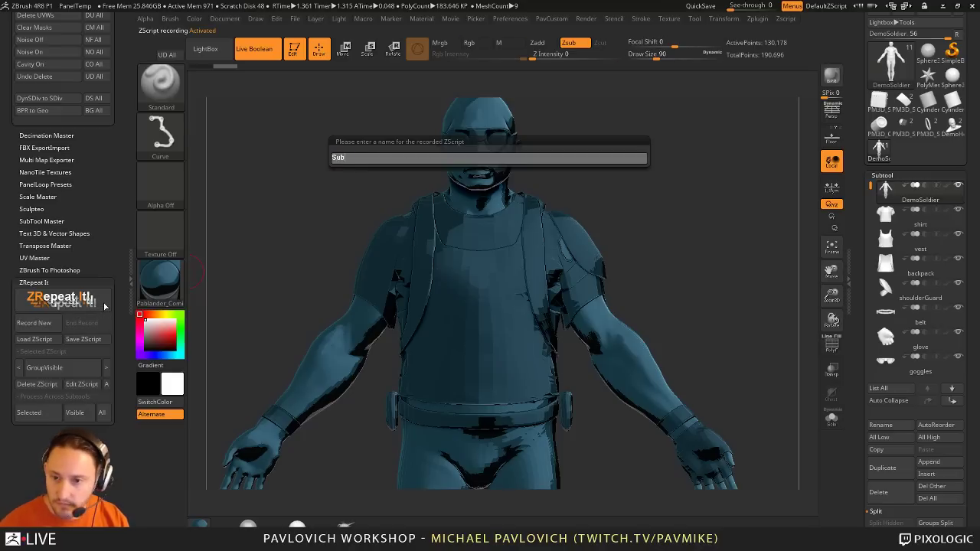
type("divide")
key("Return")
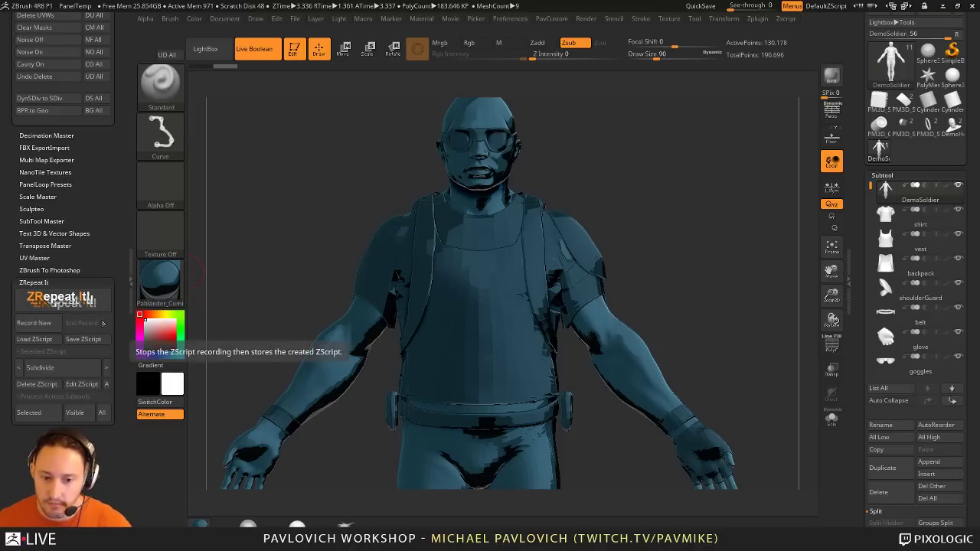
left_click(102, 414)
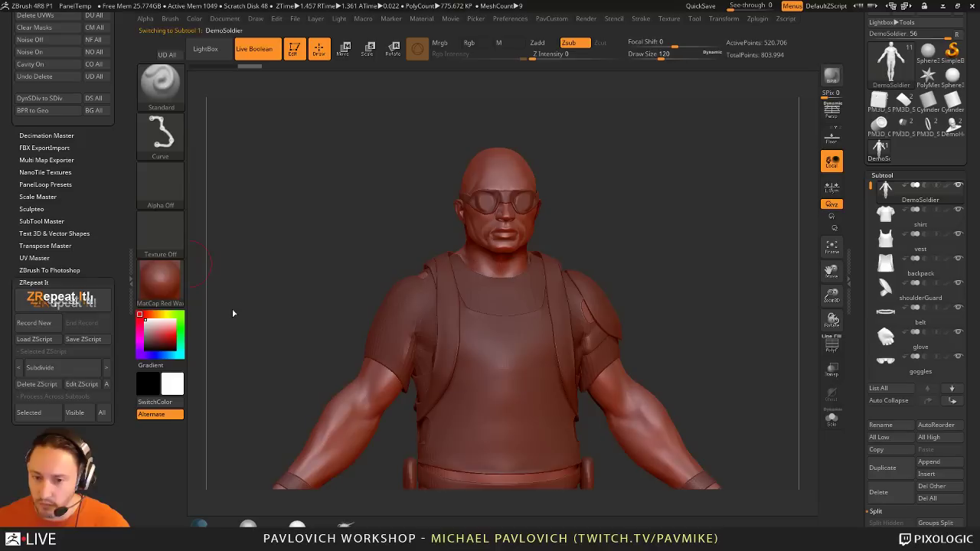
Step: Load the pink Pablander_Comic material from LightBox, switch to the green Pablander_Comic one, and set the draw size to 74
key("comma")
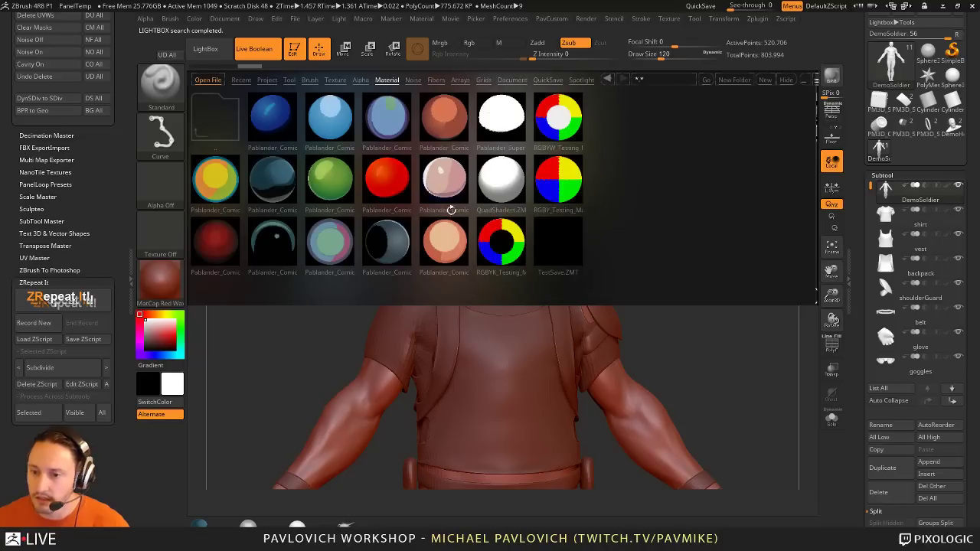
double_click(456, 186)
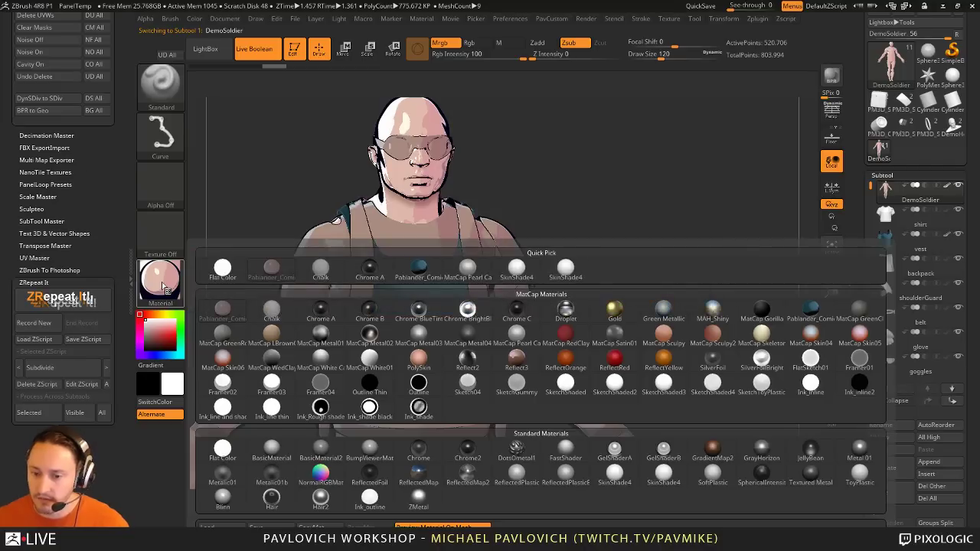
key("comma")
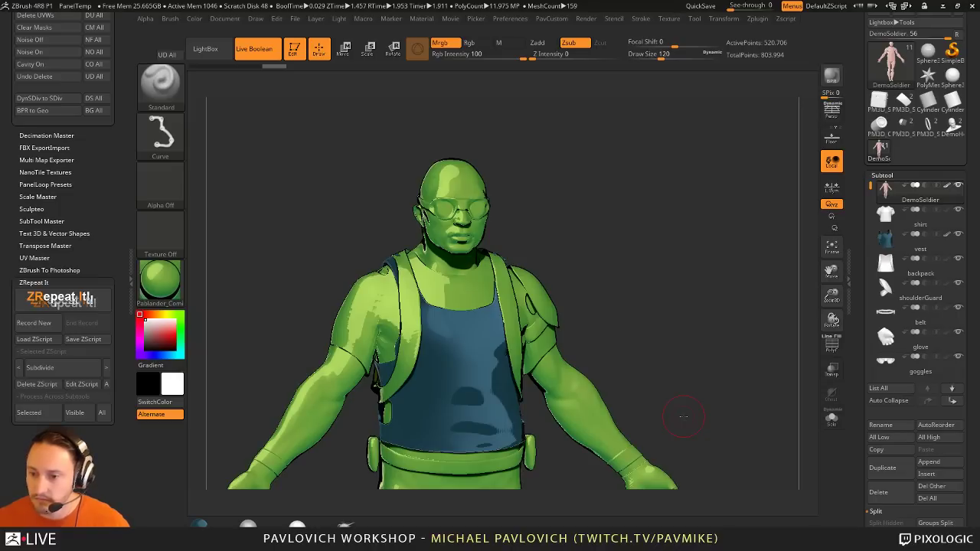
key("s")
left_click_drag(688, 262, 680, 262)
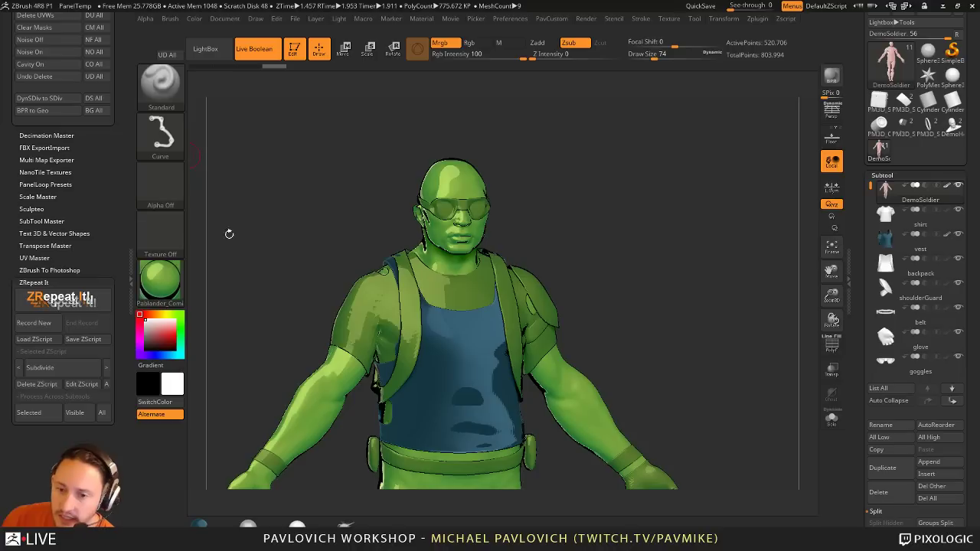
Step: Go through the soldier's clothing subtools and make the shoulderGuard the active subtool
left_click(919, 217)
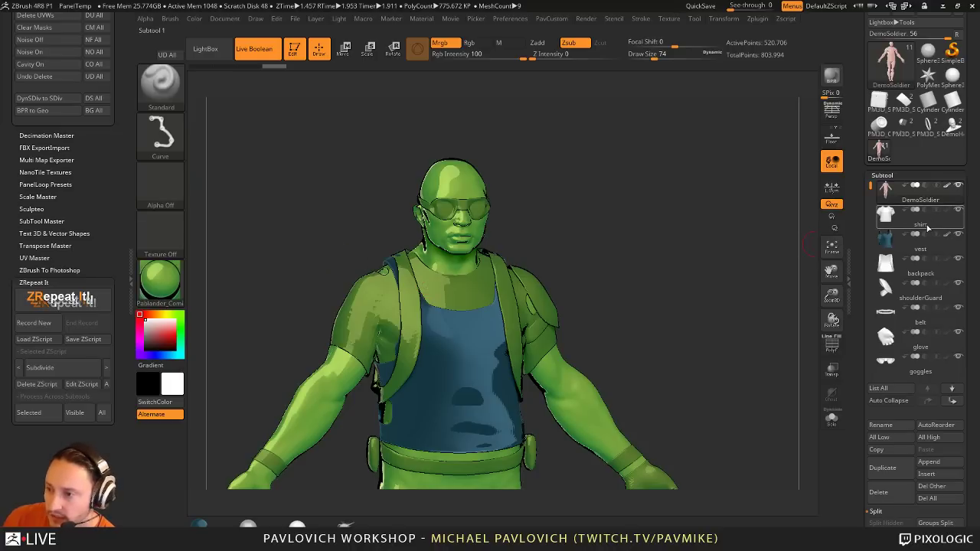
left_click(924, 272)
left_click(928, 298)
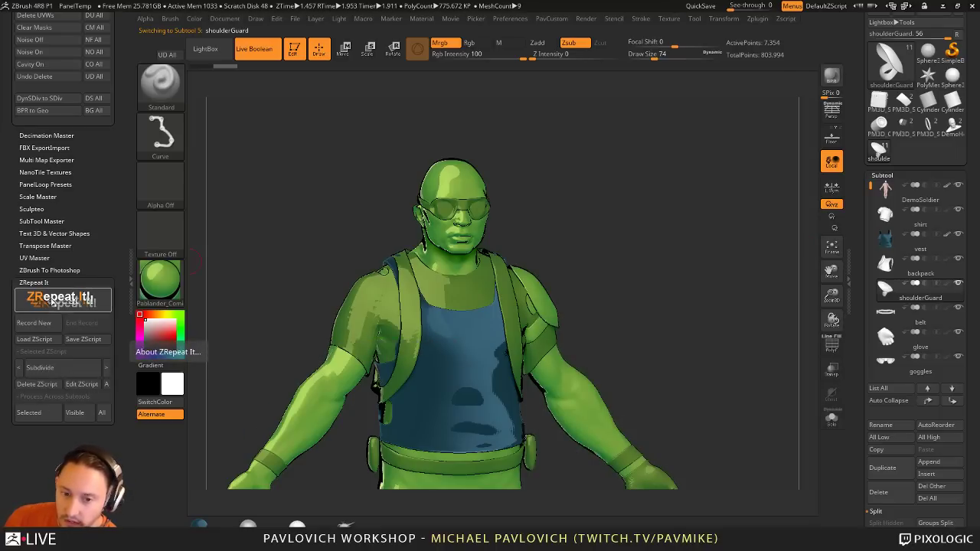
left_click(105, 418)
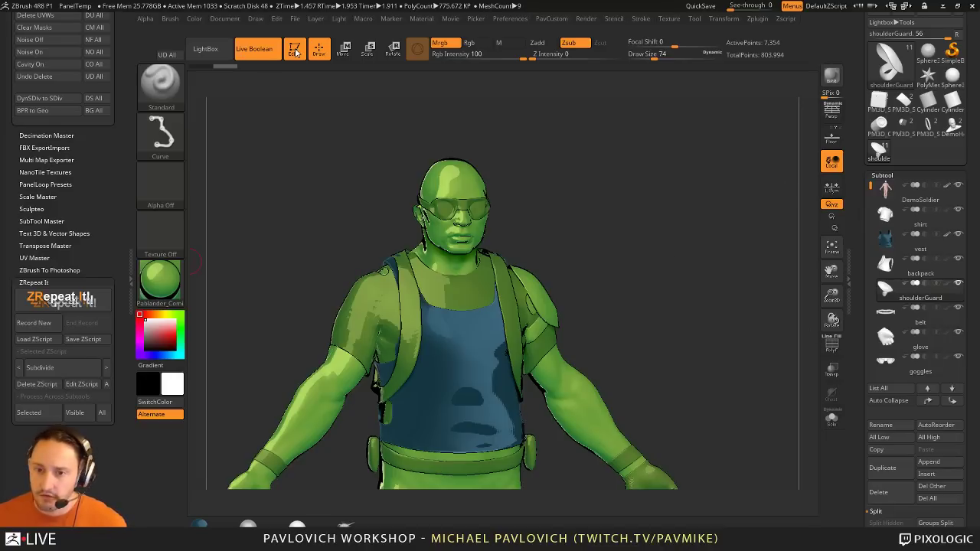
Step: Turn off Live Boolean, leave Edit mode and clear the soldier from the canvas
left_click(254, 55)
left_click(295, 50)
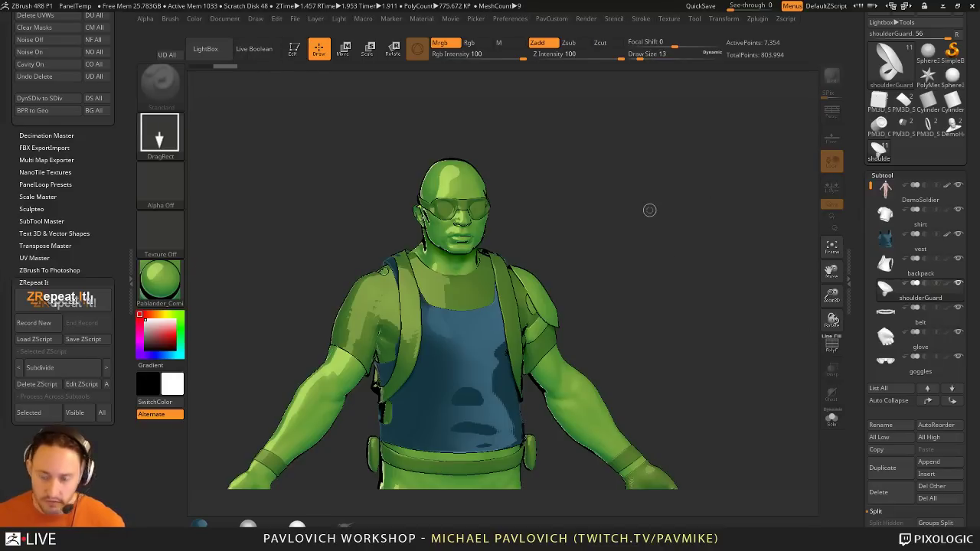
key("ctrl+n")
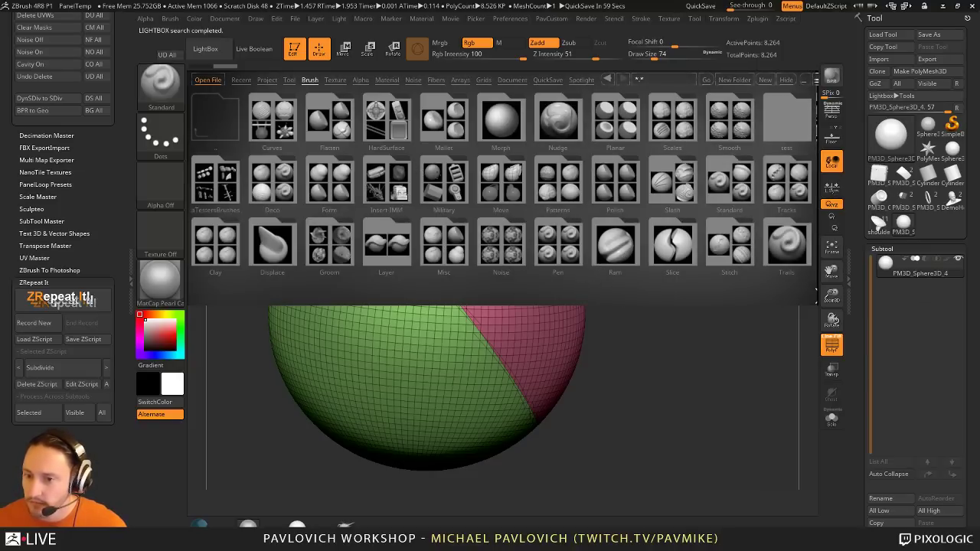
Step: Load the SimpleTubeAgain brush from the custom brush folder in LightBox
double_click(438, 175)
left_click_drag(591, 192, 465, 193)
double_click(536, 186)
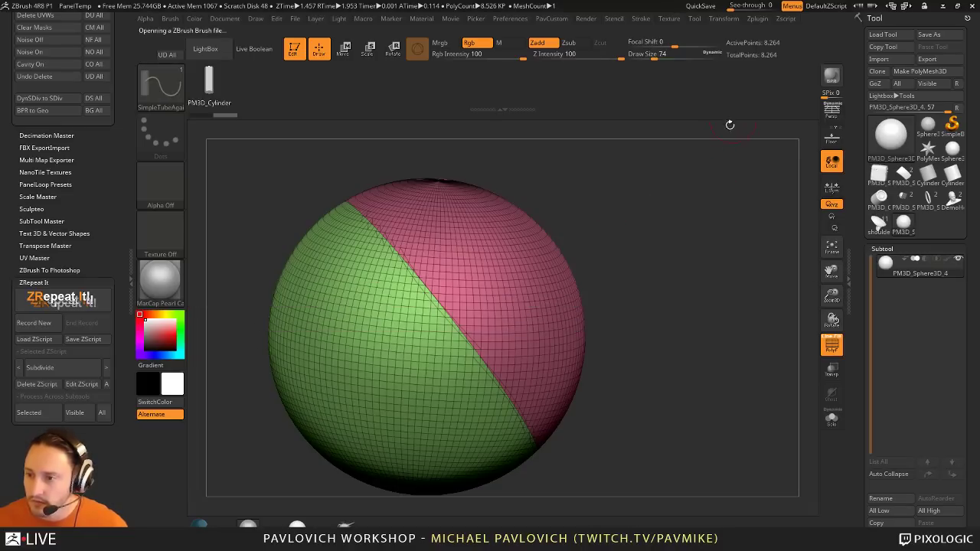
left_click_drag(647, 216, 680, 215)
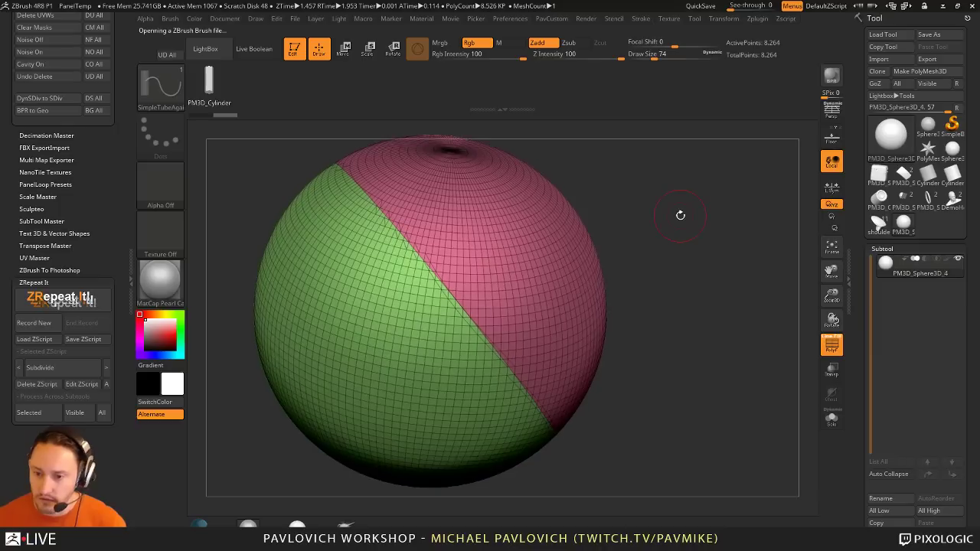
Step: Frame the sphere's polygroup border with a curve and try a SimpleTubeAgain tube along it
key("ctrl+f")
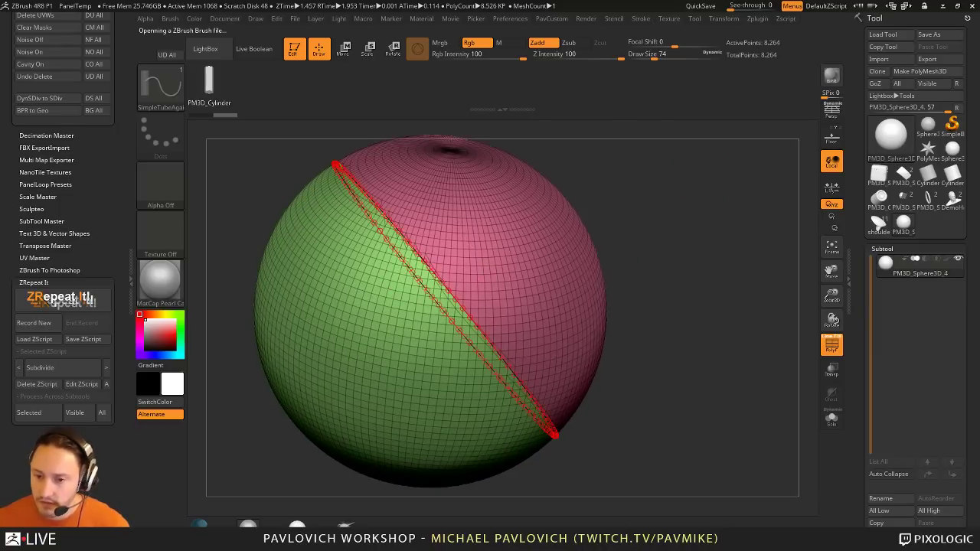
left_click(404, 241)
left_click_drag(622, 295, 648, 235)
left_click(670, 218)
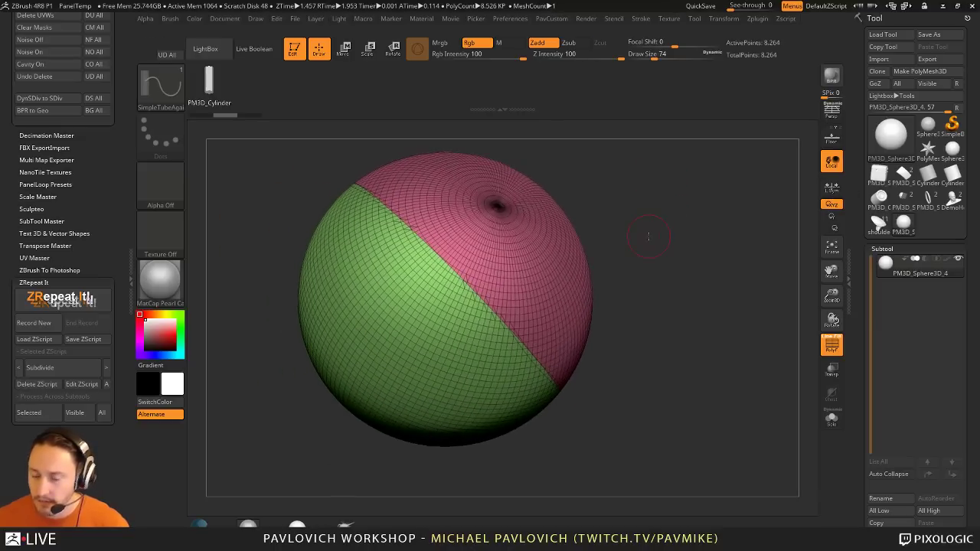
Step: Switch to the CurveTube brush, try a tube along the sphere's polygroup border and undo it
key("b")
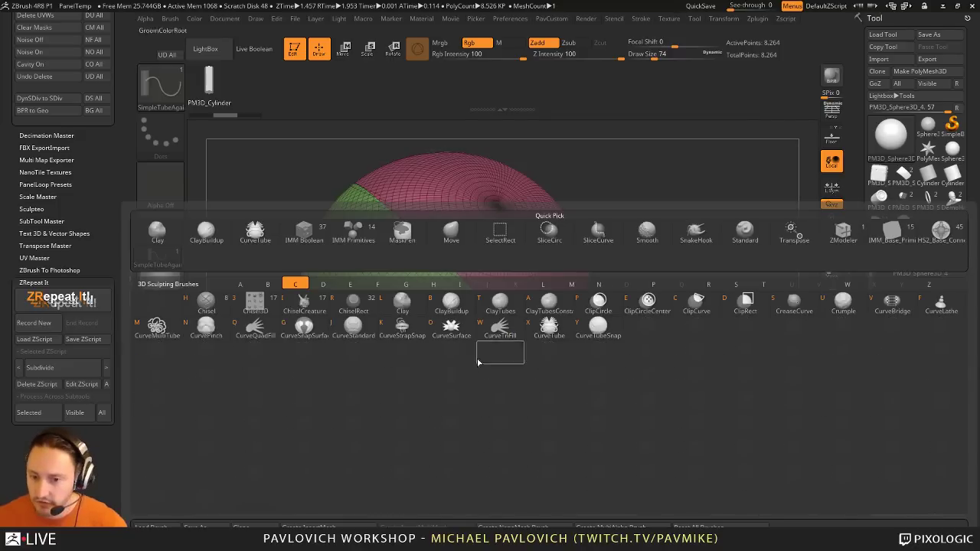
left_click(548, 325)
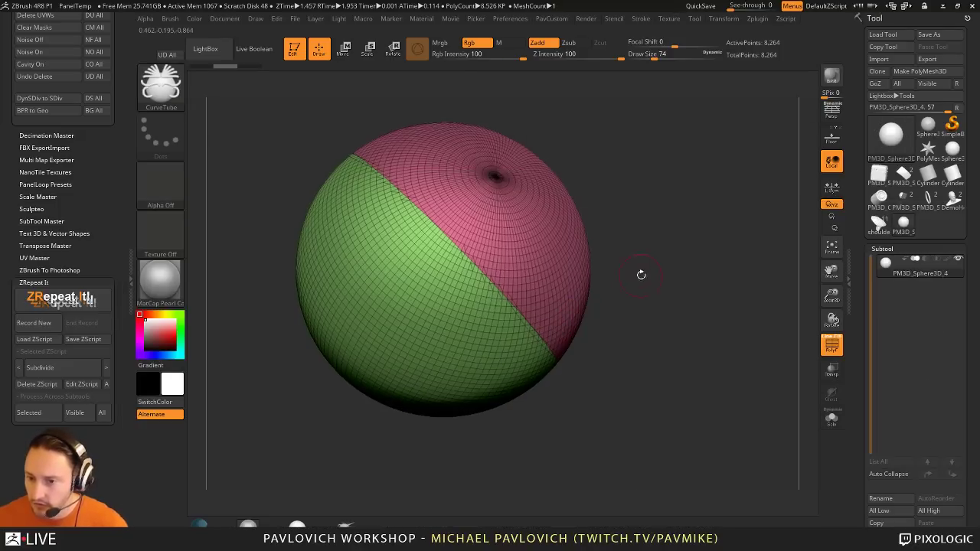
left_click_drag(641, 275, 603, 304, "alt")
left_click_drag(419, 234, 440, 266)
left_click(446, 273)
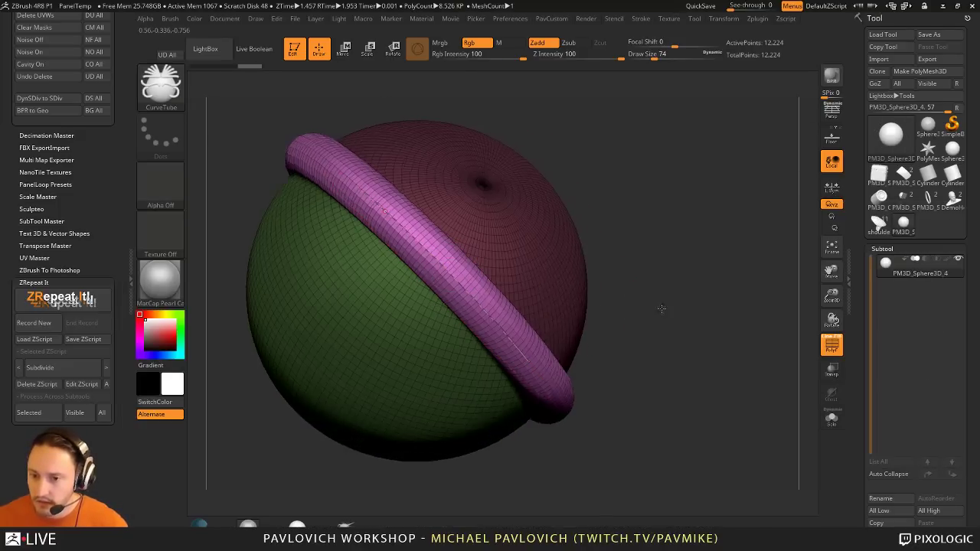
left_click_drag(660, 308, 663, 396)
key("ctrl+z")
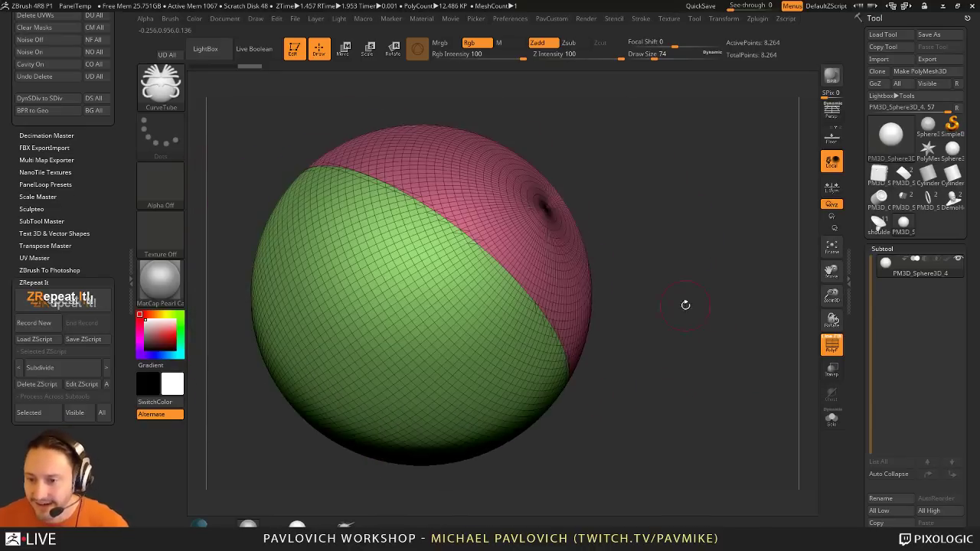
Step: Apply CurveTube to the border curve again, reduce the draw size to 64, try closing the tube's gap and undo the attempt
left_click_drag(685, 304, 487, 345)
key("ctrl+z")
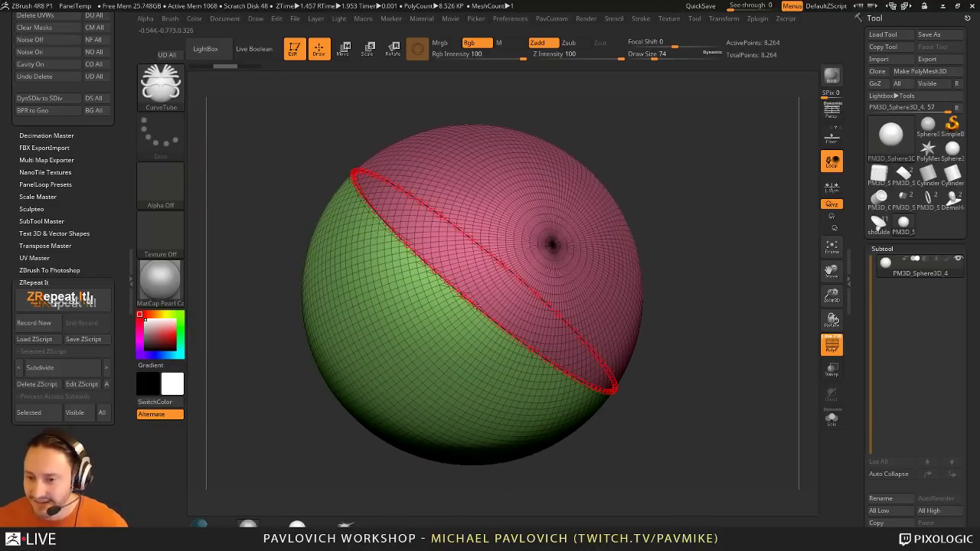
left_click(477, 306)
left_click_drag(732, 344, 744, 315)
key("bracketleft")
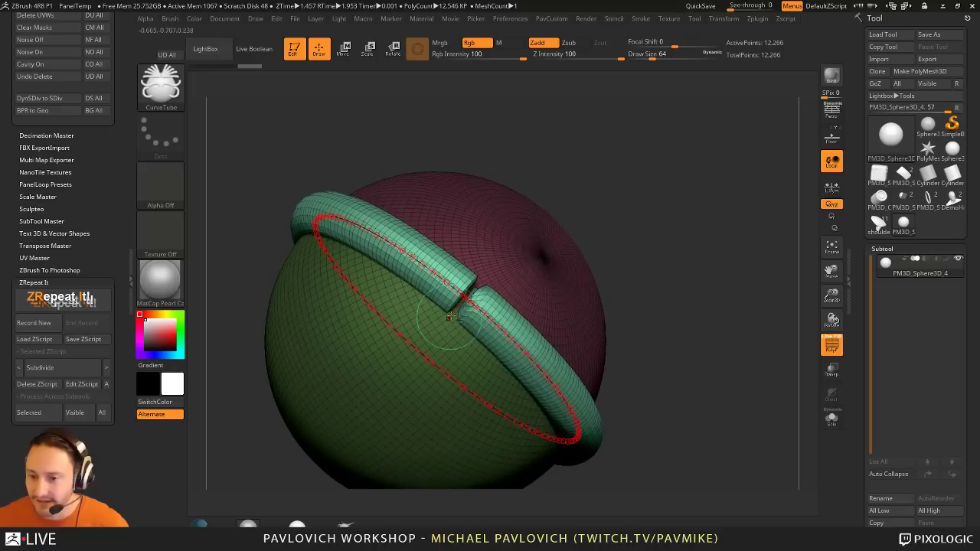
mouse_move(470, 305)
left_mouse_down()
mouse_move(459, 288)
mouse_move(464, 297)
left_mouse_up()
key("ctrl+z")
key("ctrl+z")
Step: Try further CurveTube applications along the border between the green and pink polygroups, undoing each one
left_click(545, 260)
left_click_drag(559, 182, 528, 207)
key("ctrl+z")
key("ctrl+z")
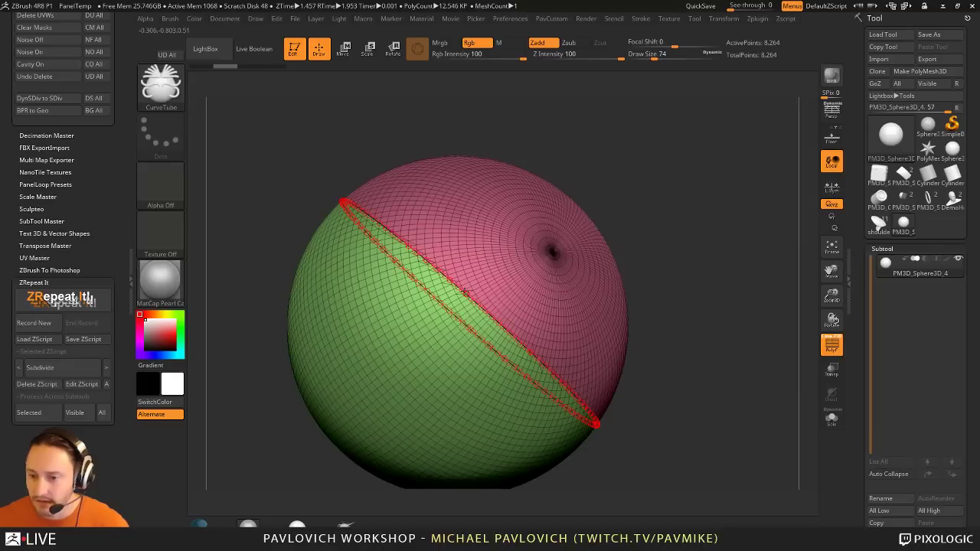
left_click(464, 290)
left_click_drag(730, 278, 666, 199)
key("ctrl+z")
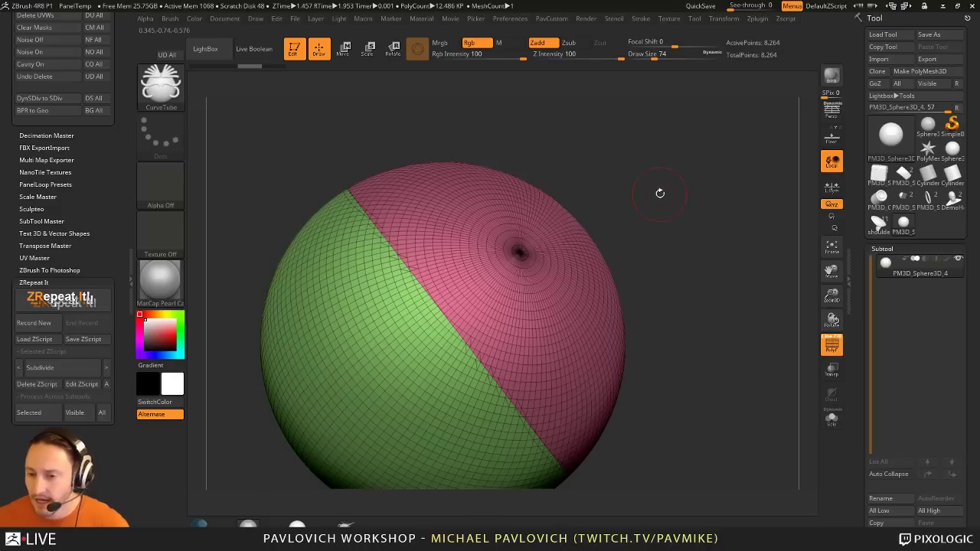
mouse_move(661, 193)
left_mouse_down()
mouse_move(704, 249)
mouse_move(727, 205)
mouse_move(698, 209)
mouse_move(611, 263)
mouse_move(677, 252)
left_mouse_up()
left_click(378, 230)
key("ctrl+z")
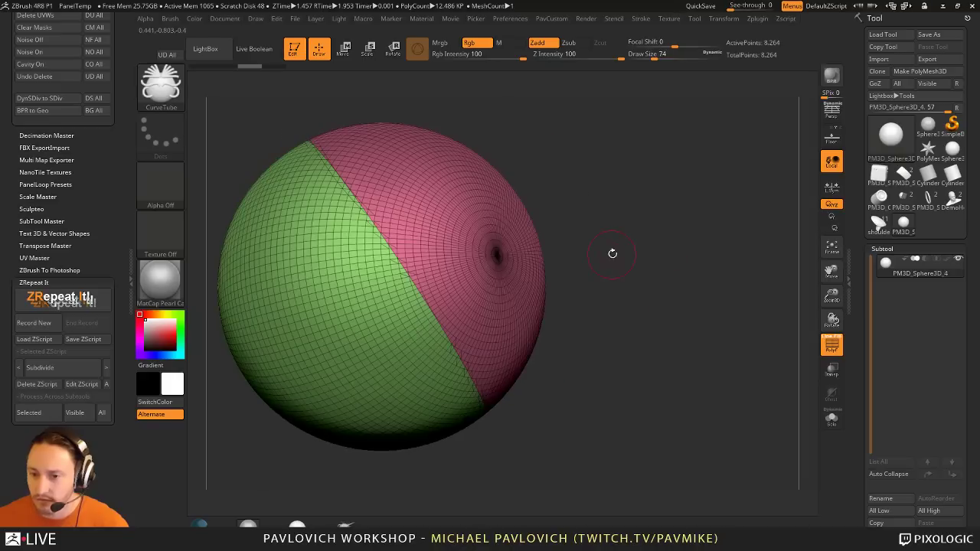
Step: Dock the Stroke palette in the tray and expand its Curve, Curve Functions and Curve Modifiers sections
left_click(640, 20)
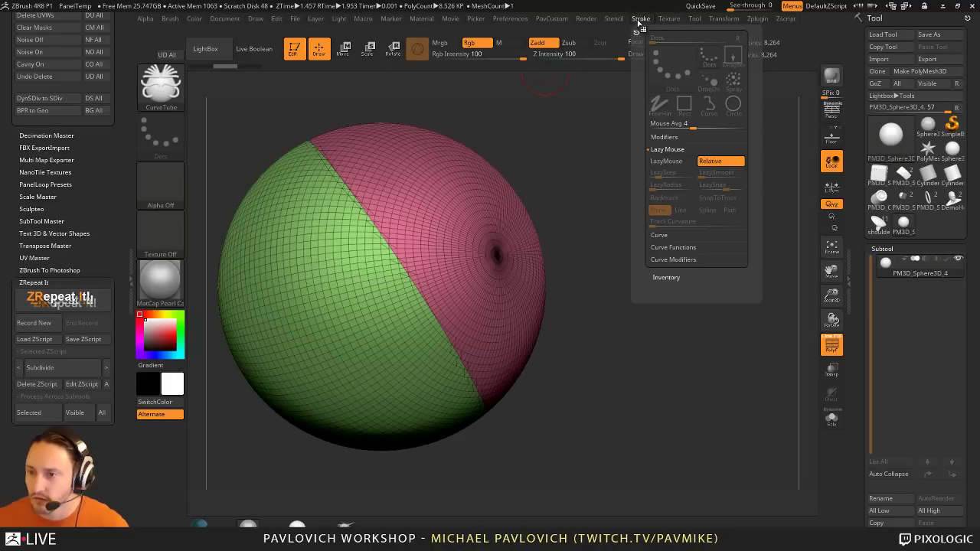
scroll(43, 93, "up", 5)
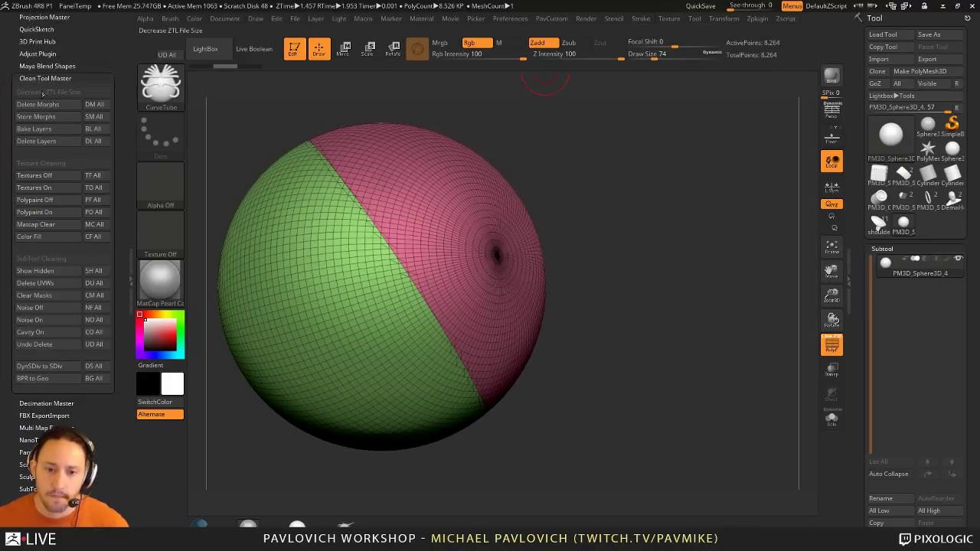
scroll(66, 295, "up", 5)
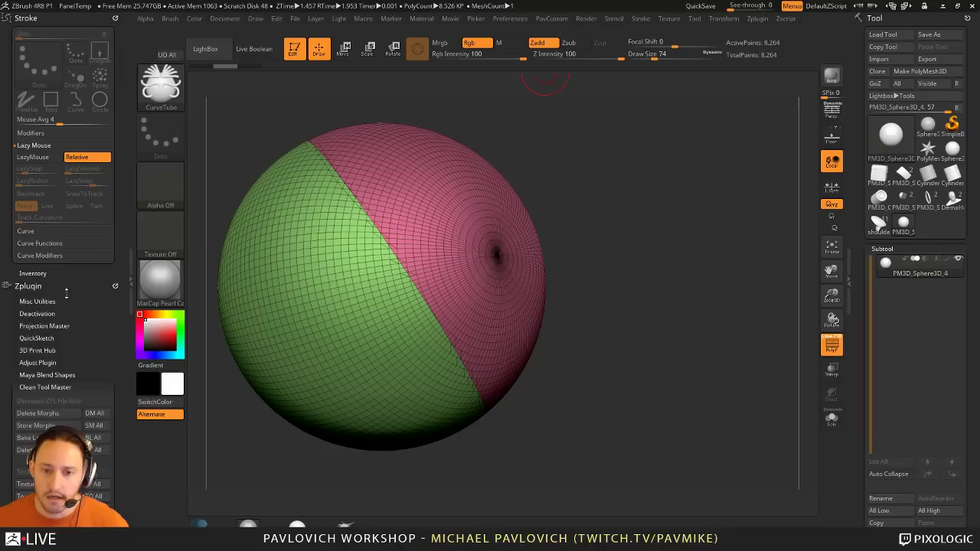
left_click(55, 231, "shift")
left_click(40, 281, "shift")
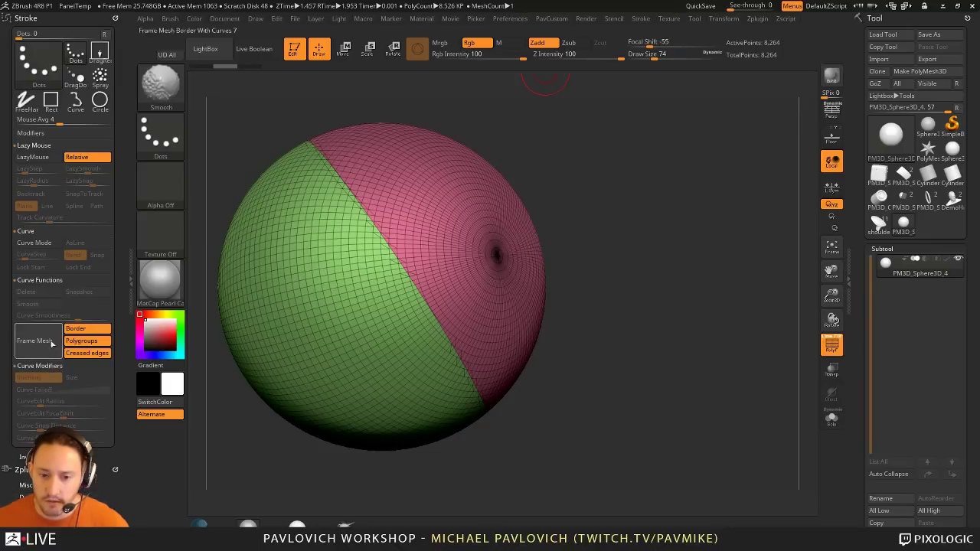
left_click(39, 366, "shift")
Step: Turn off Border and Creased edges, keep Polygroups on, and frame the sphere's mesh with a curve
left_click(84, 329)
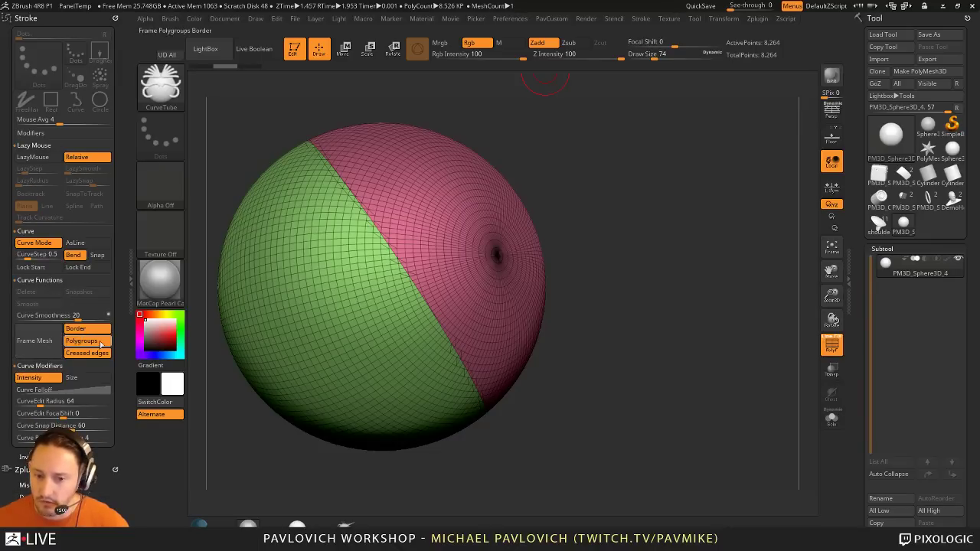
key("ctrl+z")
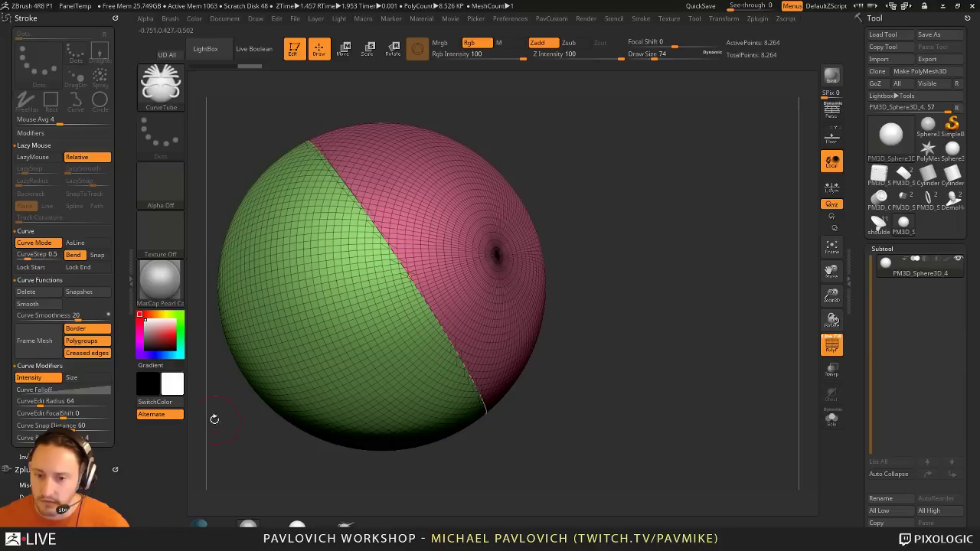
left_click(83, 342)
left_click(103, 356)
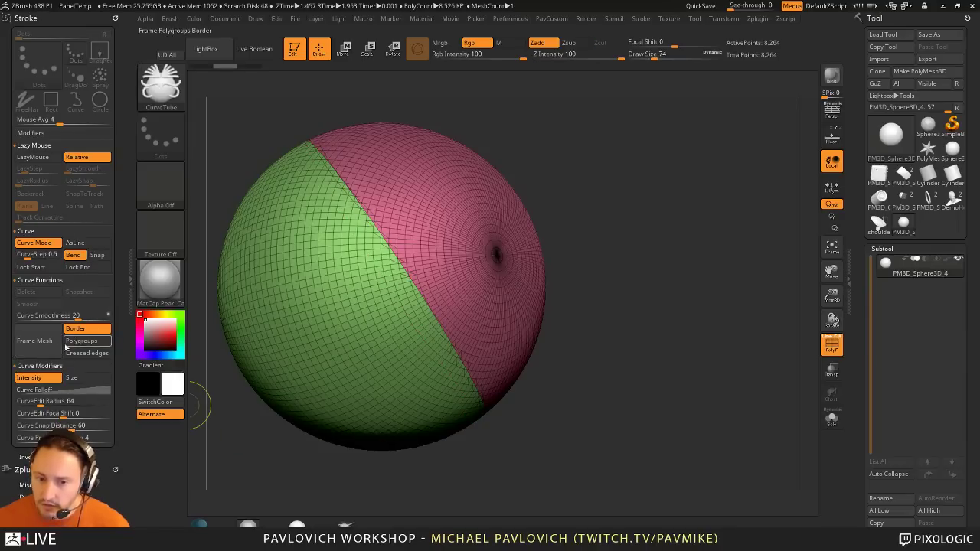
left_click(84, 329)
left_click(81, 340)
left_click(38, 342)
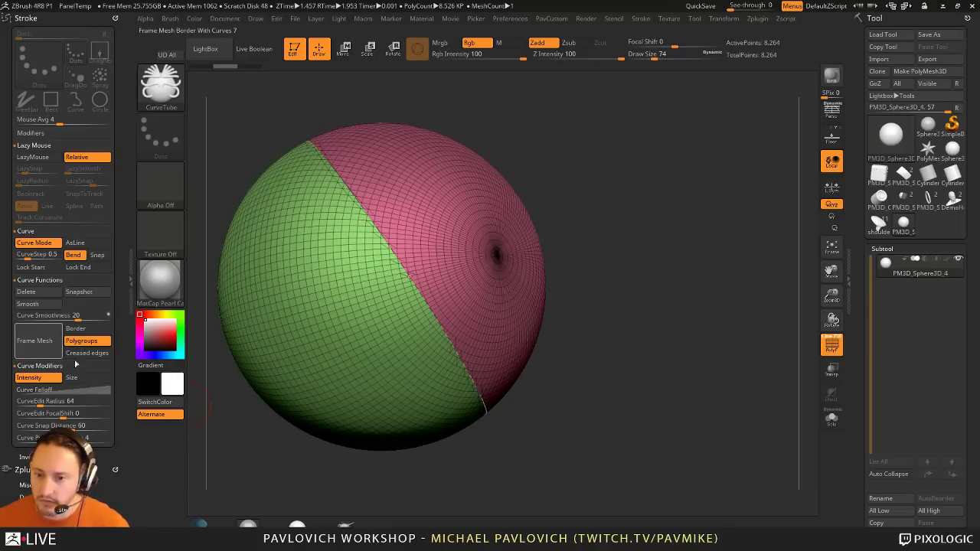
Step: Try a CurveTube tube on the framed polygroup curve and undo it
left_click(446, 339)
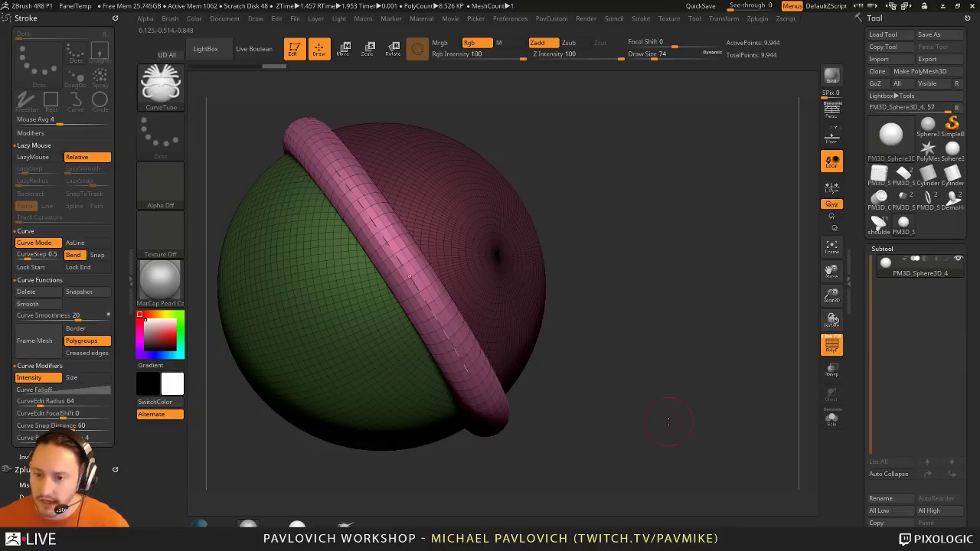
left_click_drag(668, 422, 644, 394)
key("ctrl+z")
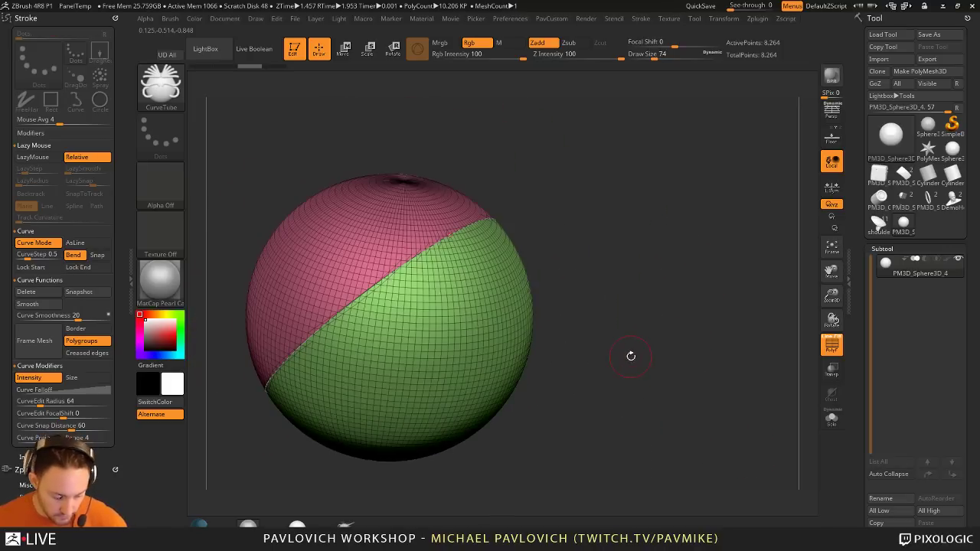
Step: Switch to the SimpleTubeAgain brush and run a segmented tube along the framed polygroup curve
key("b")
left_click(259, 501)
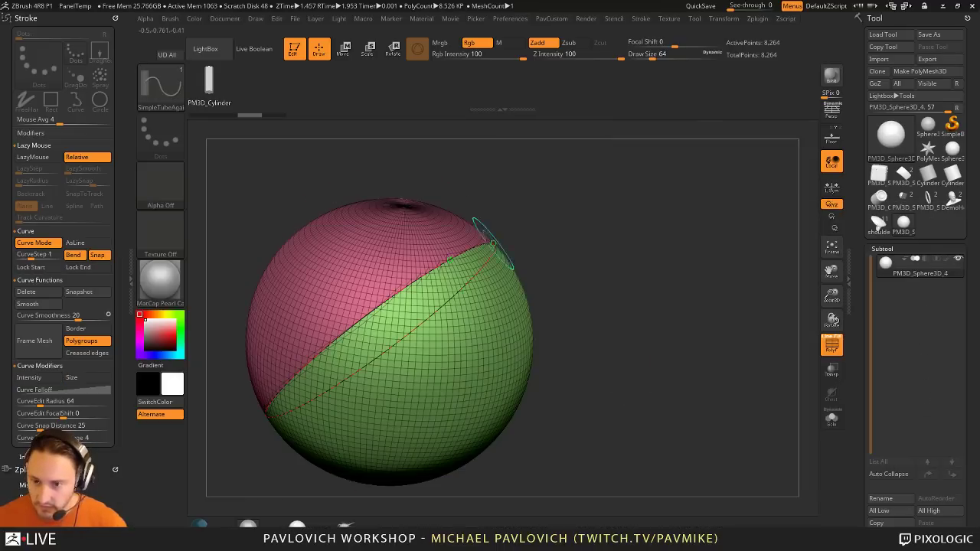
left_click(428, 274)
left_click_drag(801, 349, 736, 290)
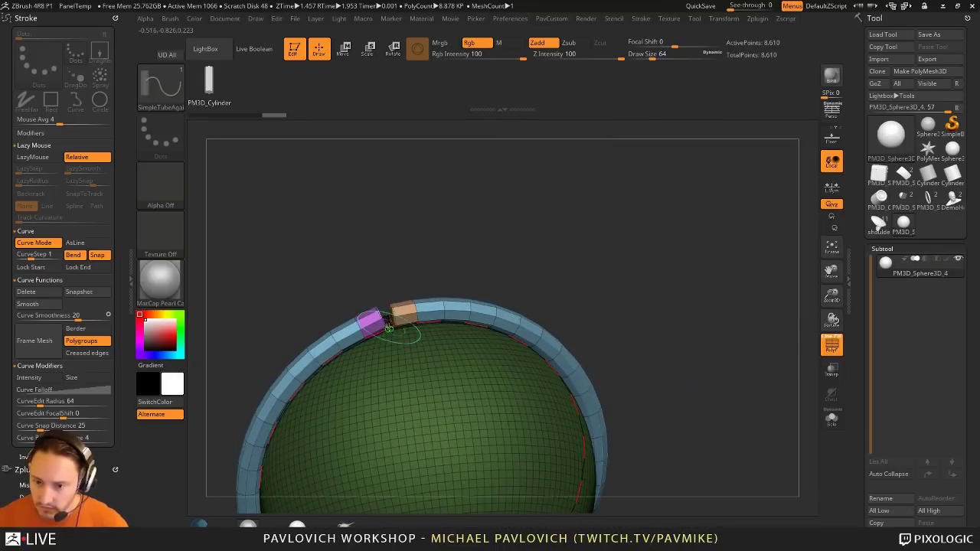
left_click_drag(388, 329, 465, 310)
left_click_drag(570, 285, 585, 263)
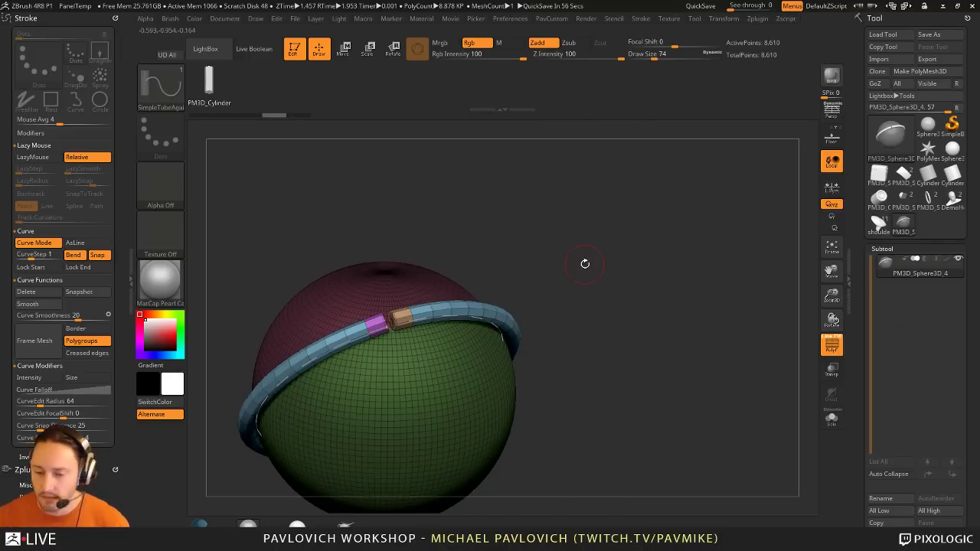
left_click_drag(585, 263, 663, 242)
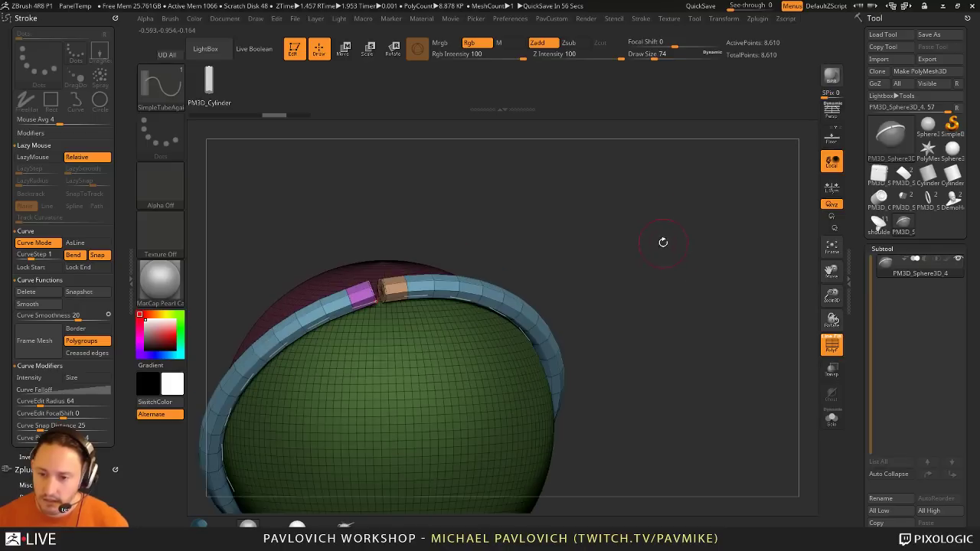
Step: Release the tube's curve and switch to the Move brush with a draw size of 280
left_click(448, 430)
left_click_drag(585, 301, 594, 254)
key("s")
left_click_drag(591, 253, 615, 250)
key("b")
key("m")
key("v")
key("s")
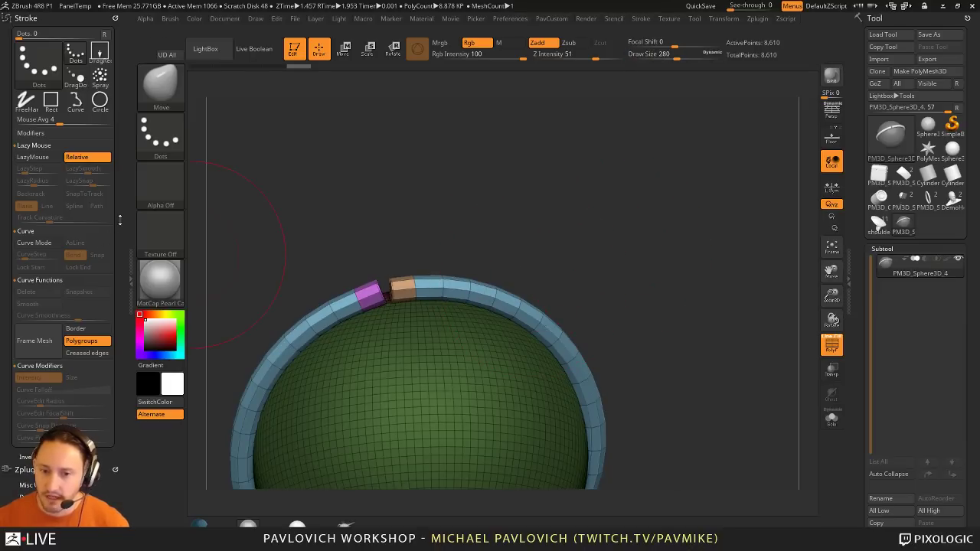
Step: Dock the Brush palette in the tray and expand its Auto Masking settings down to the Topological option
scroll(119, 220, "down", 10)
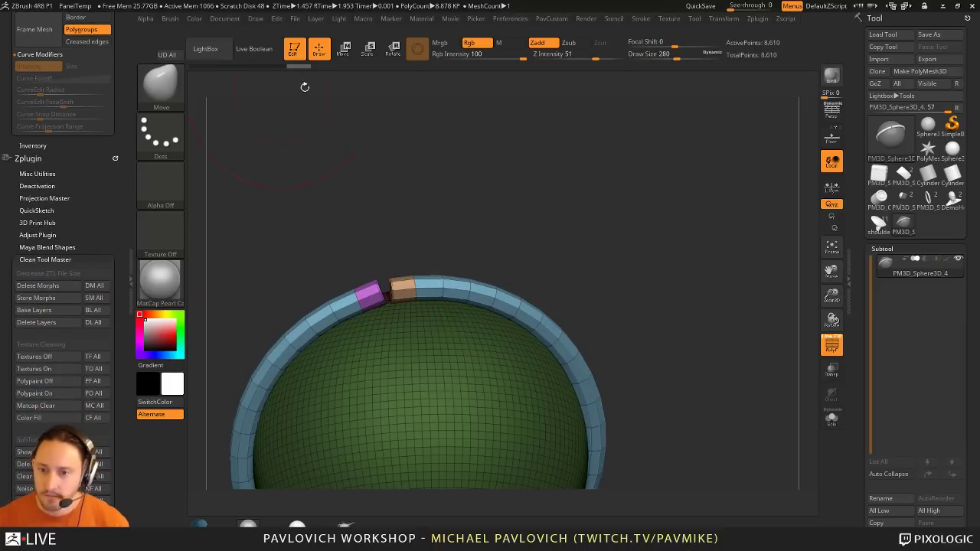
left_click(175, 22)
left_click(168, 23)
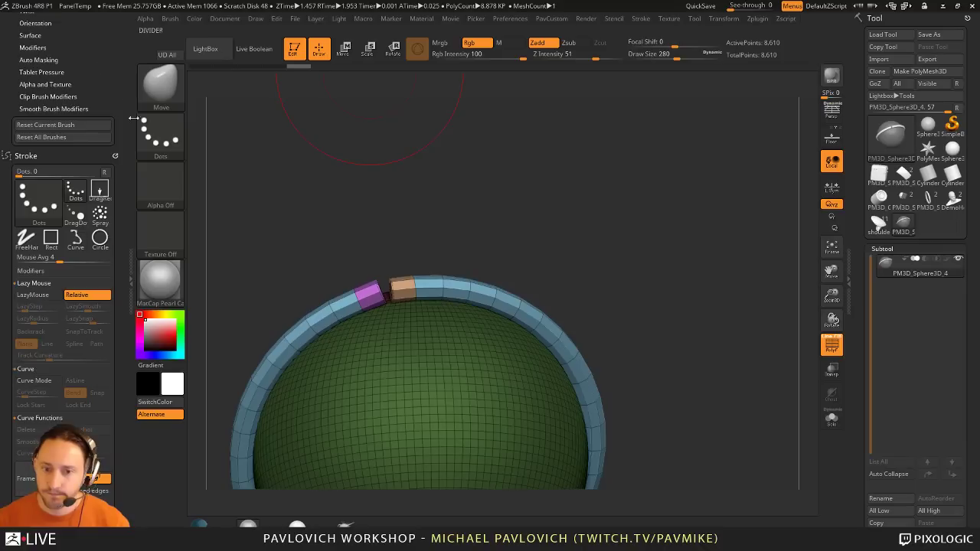
left_click_drag(118, 83, 127, 169)
scroll(126, 169, "up", 2)
key("shift")
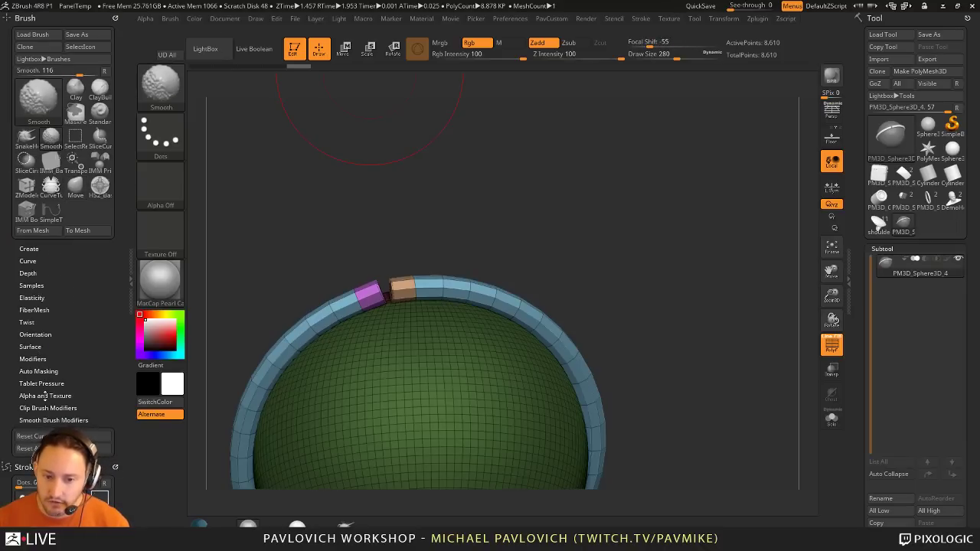
left_click(38, 372)
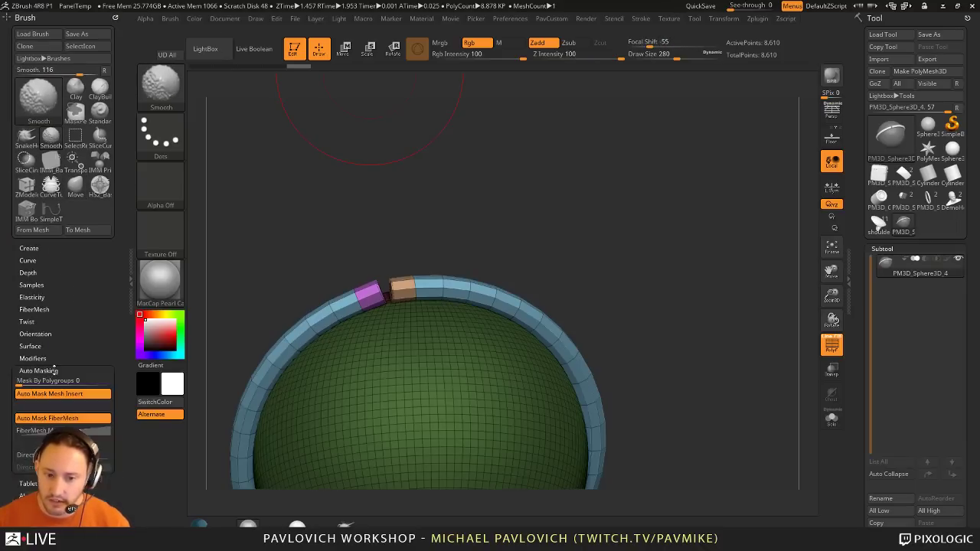
scroll(38, 321, "down", 3)
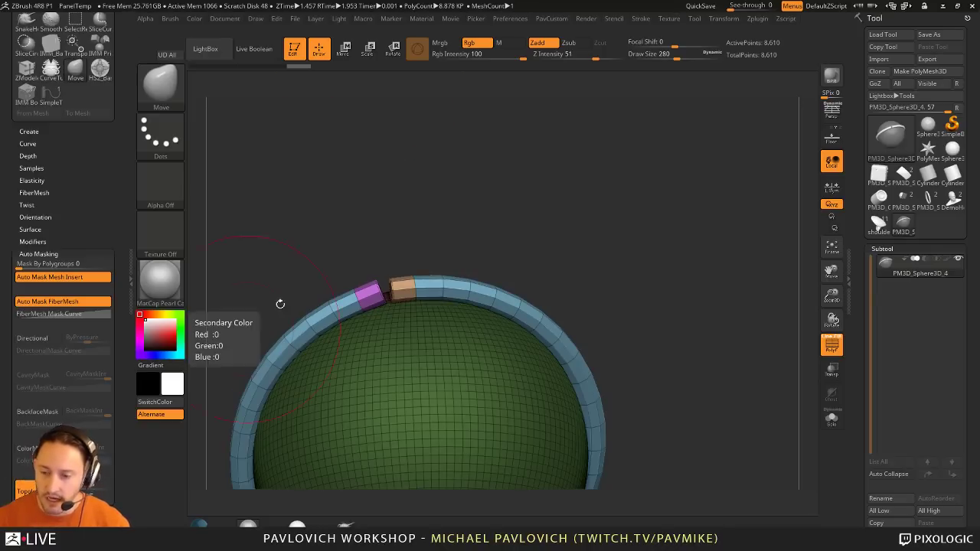
key("b")
left_click(441, 242)
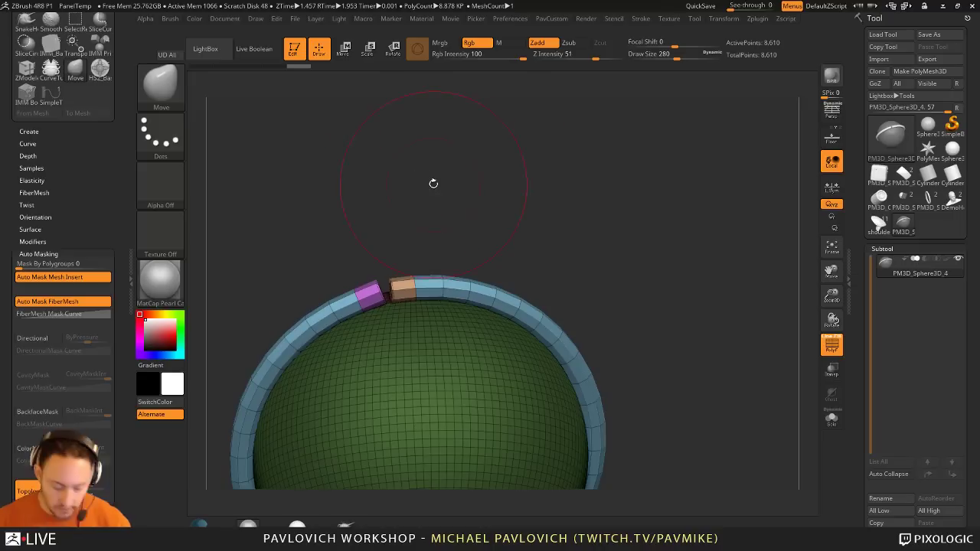
key("b")
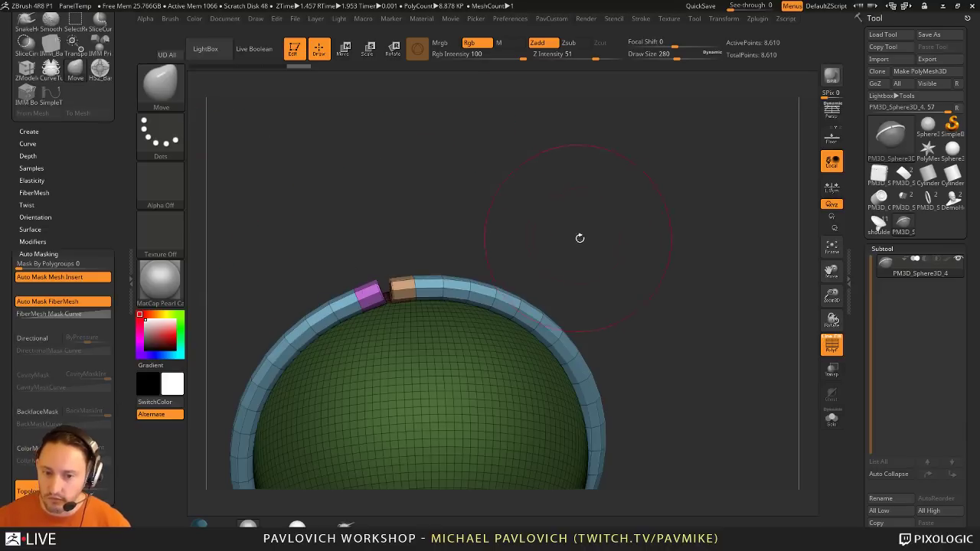
Step: Pull the tube's end segments together with the Move brush at draw size 324 and switch to the Standard brush
left_click_drag(580, 238, 591, 219, "alt")
key("s")
left_click_drag(430, 228, 438, 227)
left_click_drag(386, 270, 393, 269)
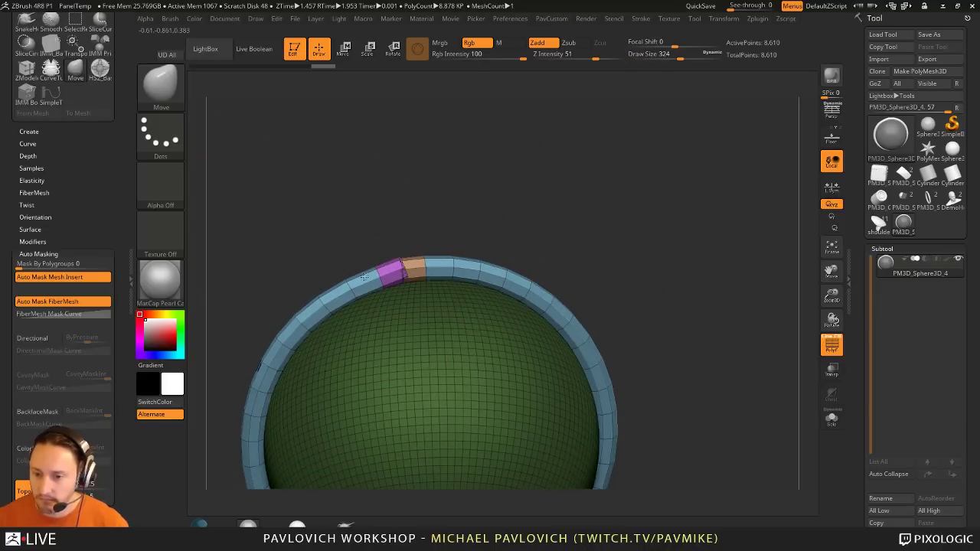
left_click_drag(379, 274, 389, 270)
mouse_move(674, 264)
left_mouse_down()
mouse_move(643, 247)
mouse_move(649, 295)
mouse_move(717, 311)
mouse_move(656, 212)
mouse_move(681, 271)
mouse_move(667, 229)
mouse_move(677, 261)
left_mouse_up()
key("2")
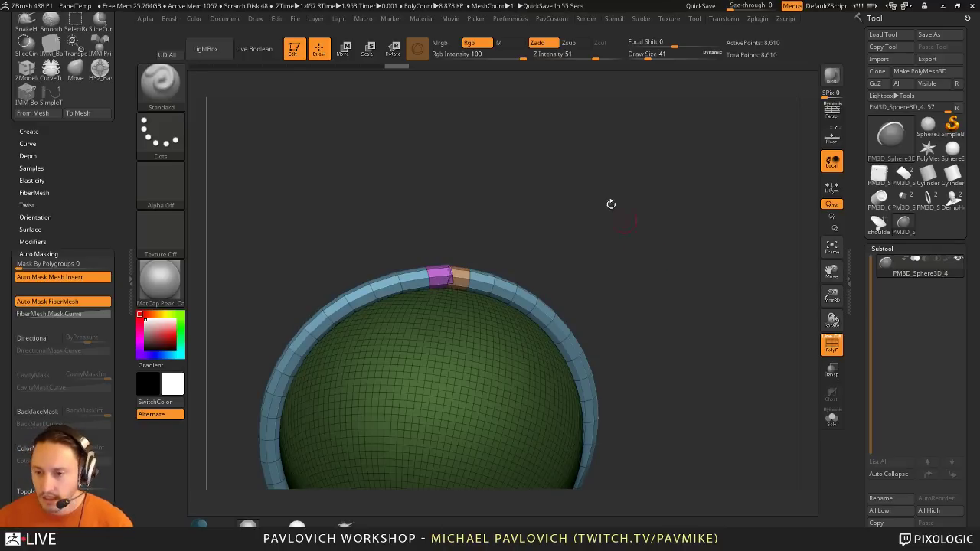
left_click_drag(611, 204, 618, 235)
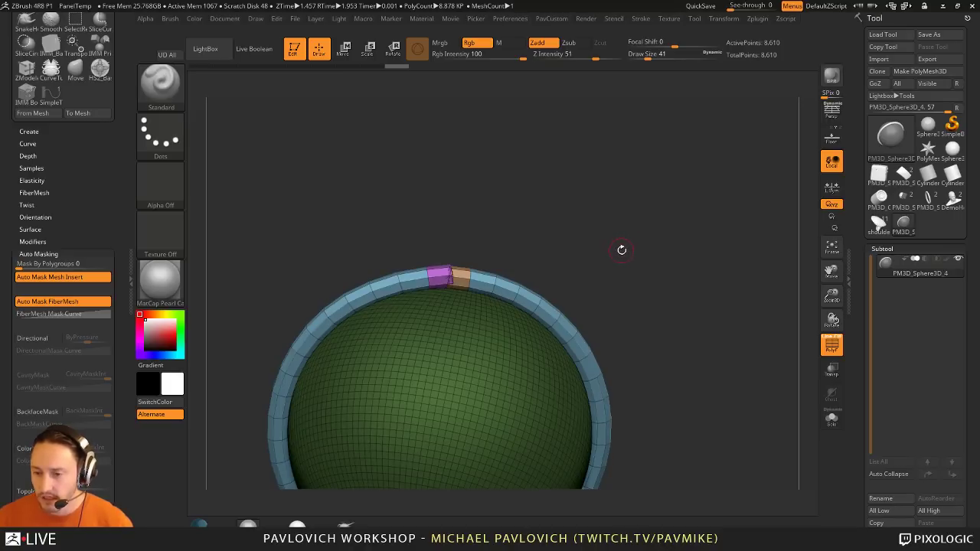
mouse_move(629, 218)
left_mouse_down()
mouse_move(660, 253)
mouse_move(646, 220)
mouse_move(724, 227)
left_mouse_up()
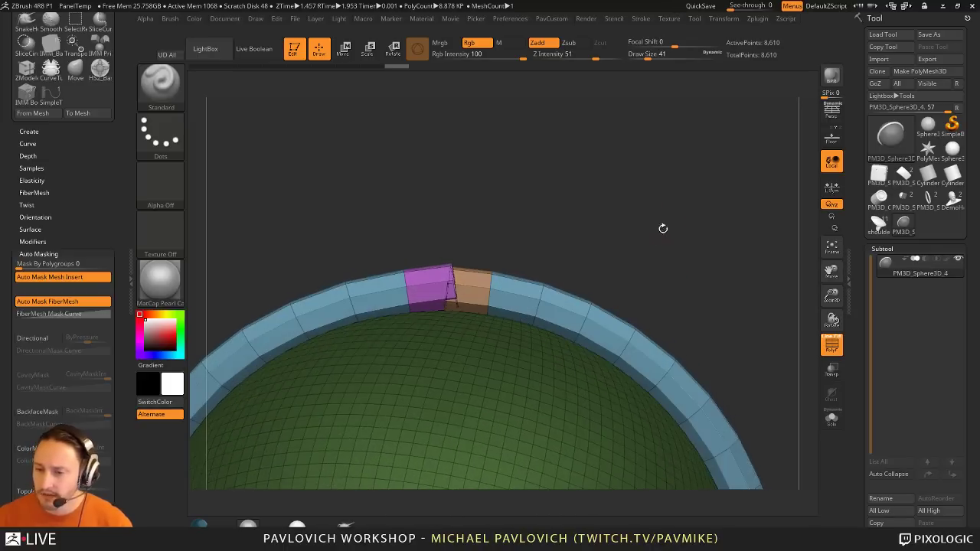
Step: Choose the SelectLasso brush, try lasso-hiding the tube's overlapping end segments, and show the whole mesh again
left_click(162, 89, "ctrl+shift")
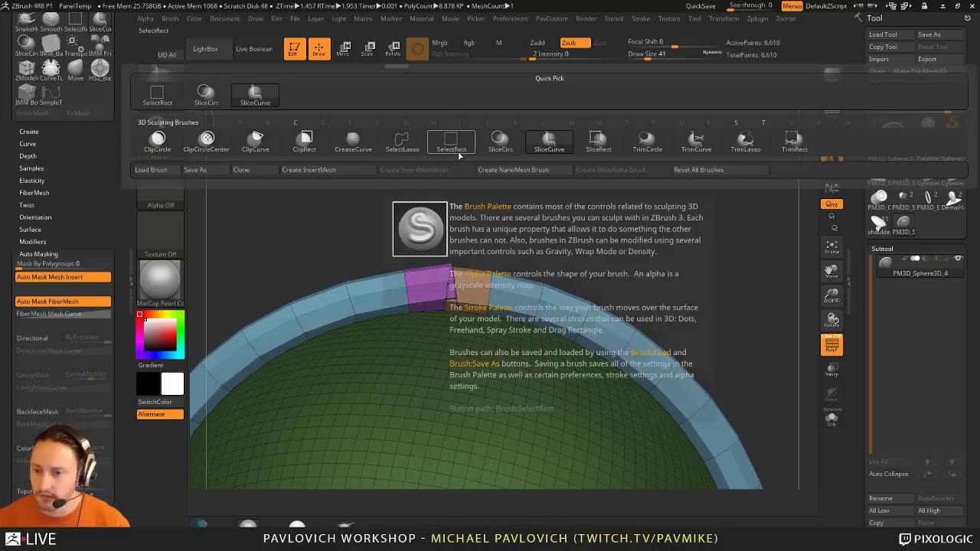
left_click(414, 152, "ctrl+shift")
left_click_drag(434, 234, 458, 335, "ctrl+alt+shift")
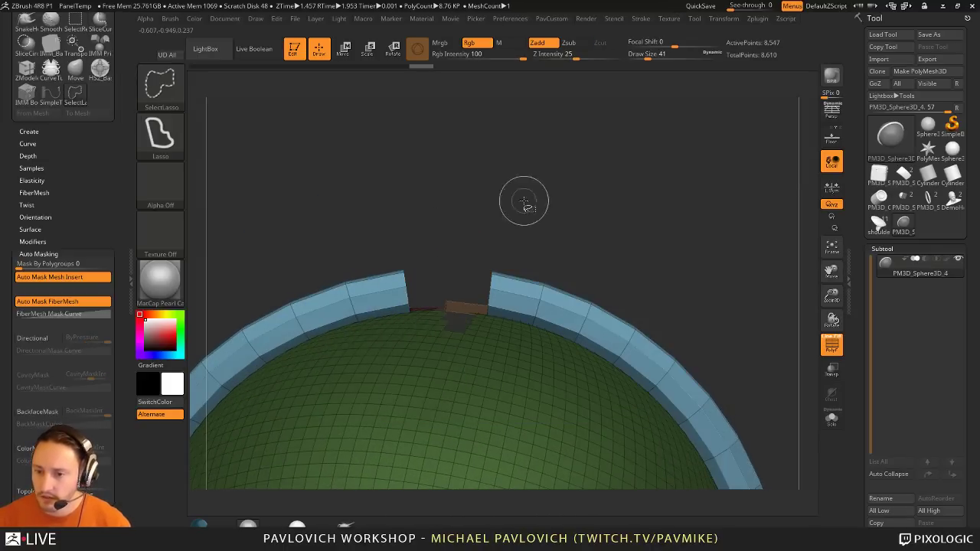
left_click(638, 217, "ctrl+shift")
Step: Split the masked sphere away from the tube into its own subtool and run UD All
key("space")
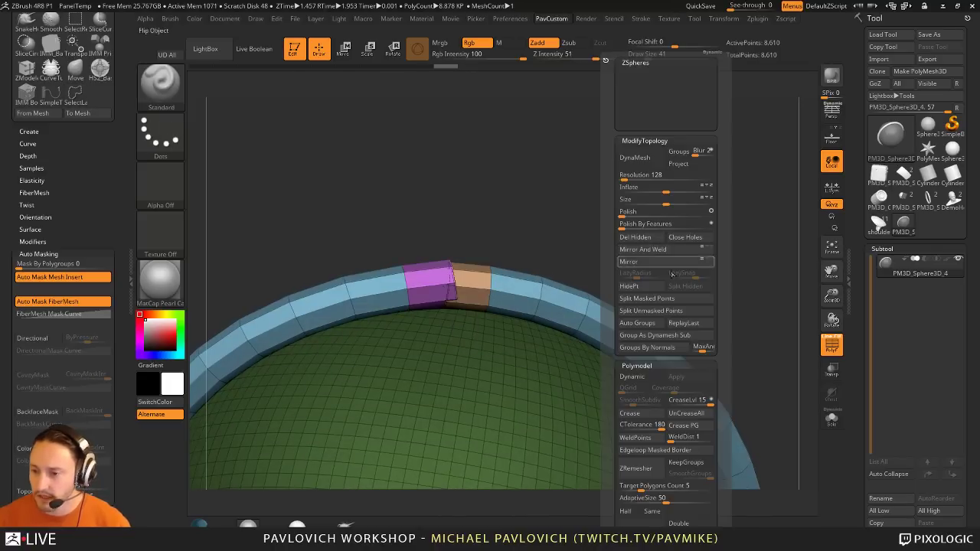
left_click(663, 299)
left_click_drag(601, 219, 615, 244, "alt")
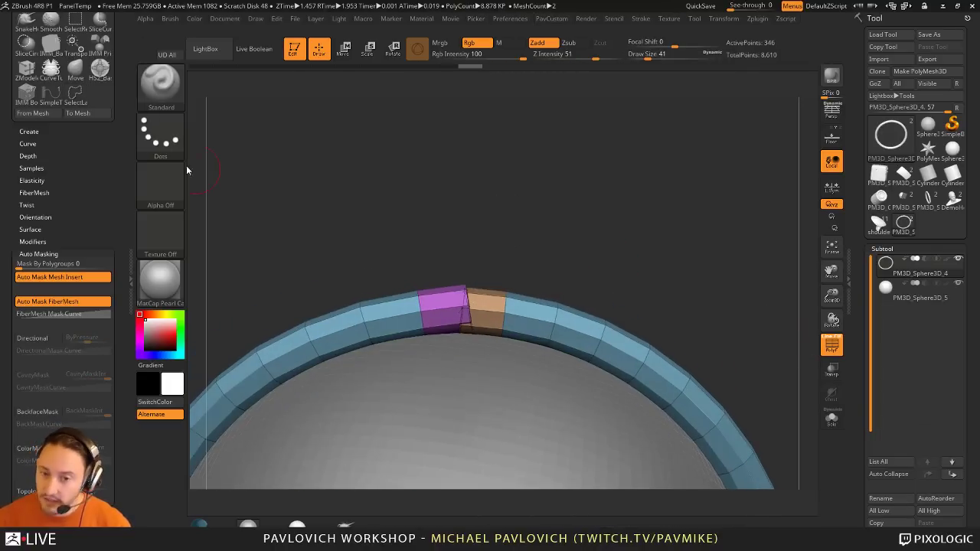
left_click(175, 53)
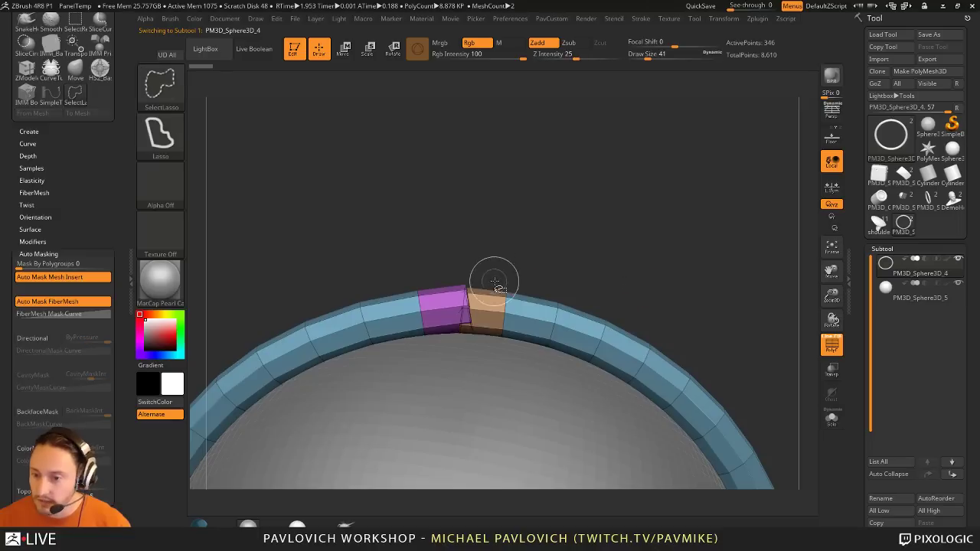
Step: Lasso-hide the purple and orange end segments of the tube and delete the hidden geometry
mouse_move(494, 282)
left_mouse_down("ctrl+alt+shift")
mouse_move(444, 353)
mouse_move(481, 367)
left_mouse_up("ctrl+alt+shift")
key("space")
left_click(629, 238)
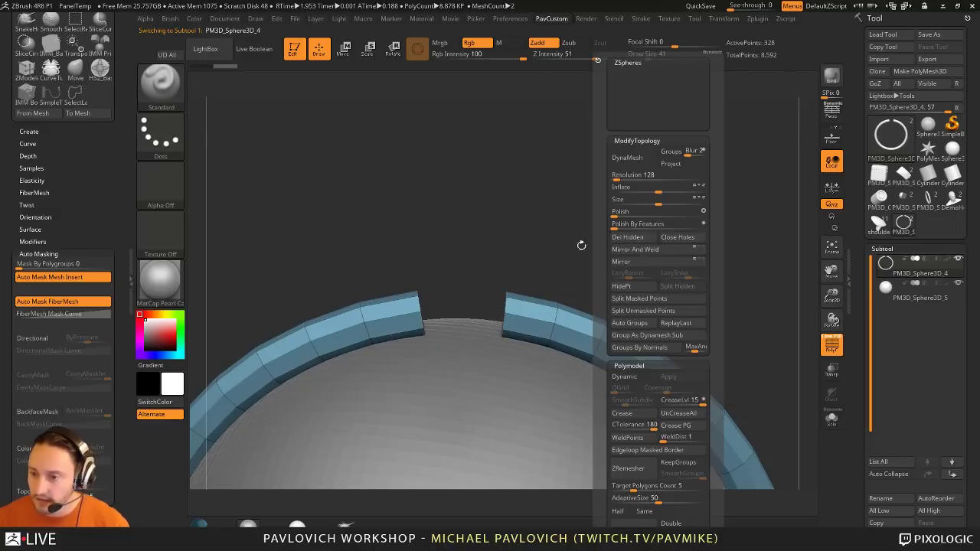
Step: Switch to the ZModeler brush with a draw size of 20 and view the tube's open ends
key("b")
key("z")
key("m")
key("space")
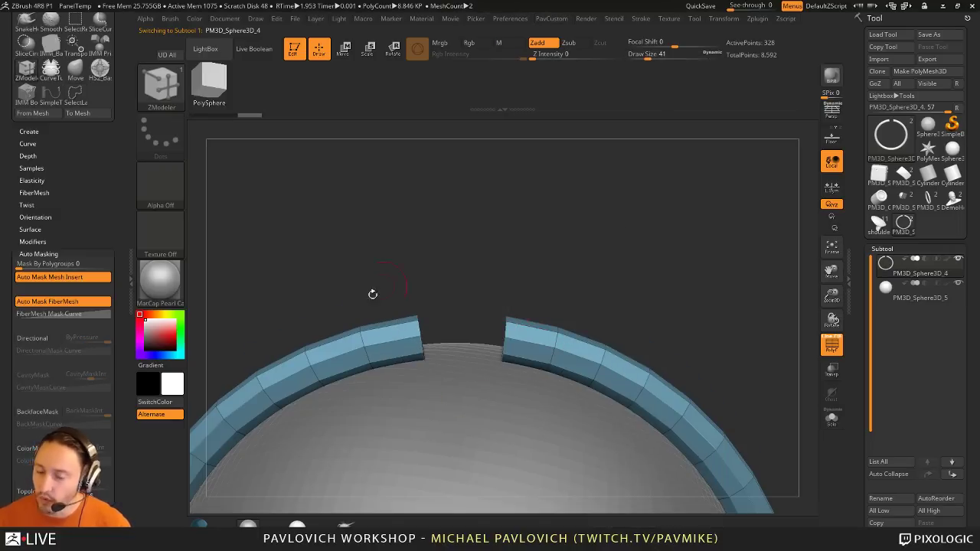
key("space")
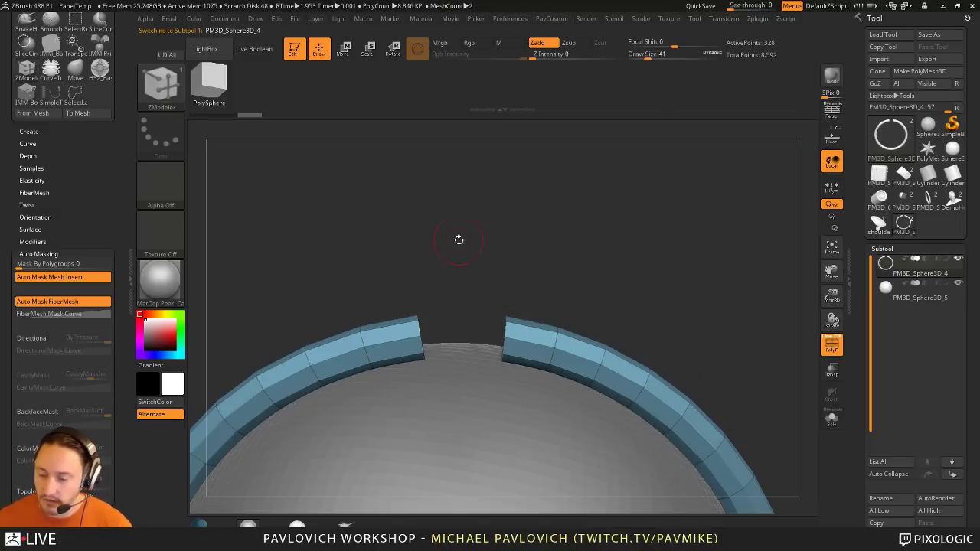
left_click_drag(459, 236, 514, 266)
Step: Bridge the tube's two open ends using the ZModeler edge action Bridge with the Two Holes target
key("space")
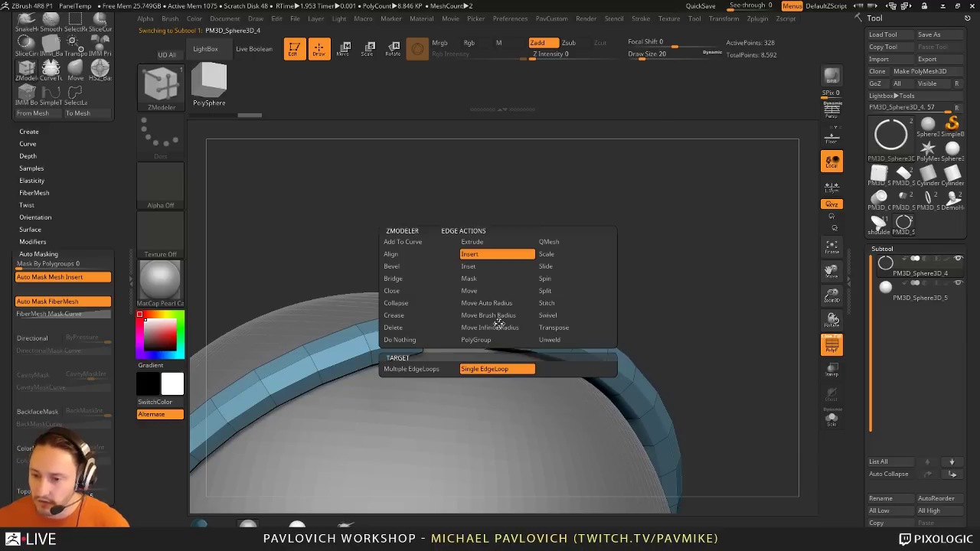
left_click(393, 278)
left_click(468, 371)
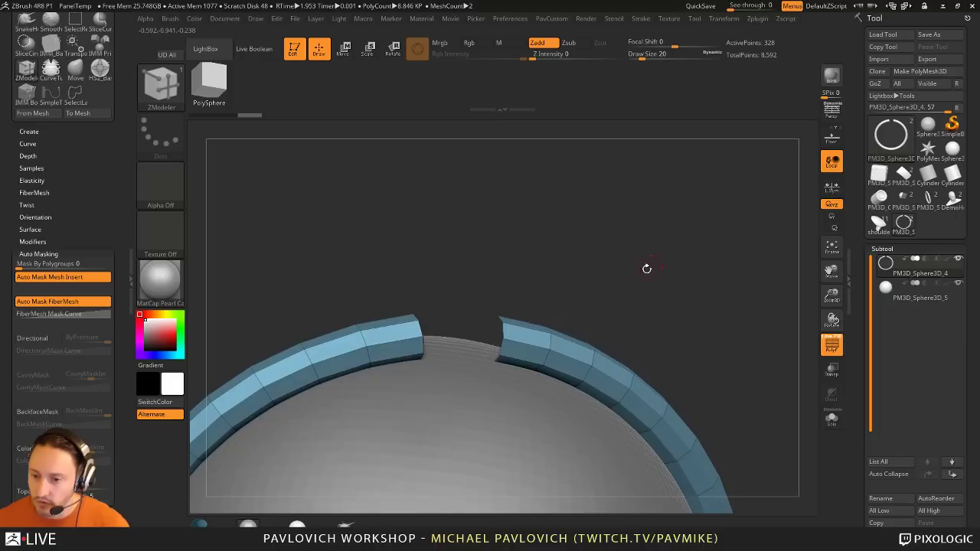
left_click(422, 327)
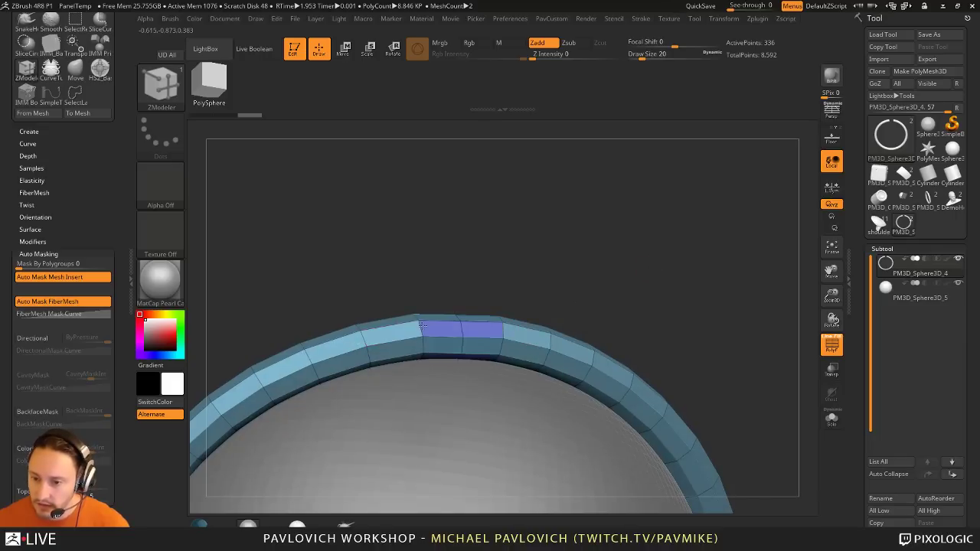
left_click_drag(619, 265, 609, 247)
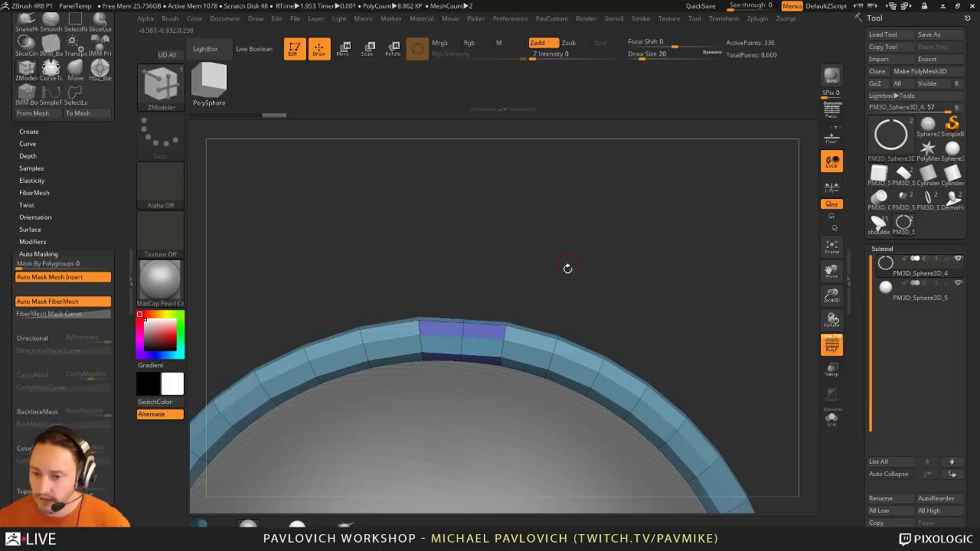
Step: Try inserting multiple edge loops with Interactive Elevation across the bridged section and undo the insertion
key("space")
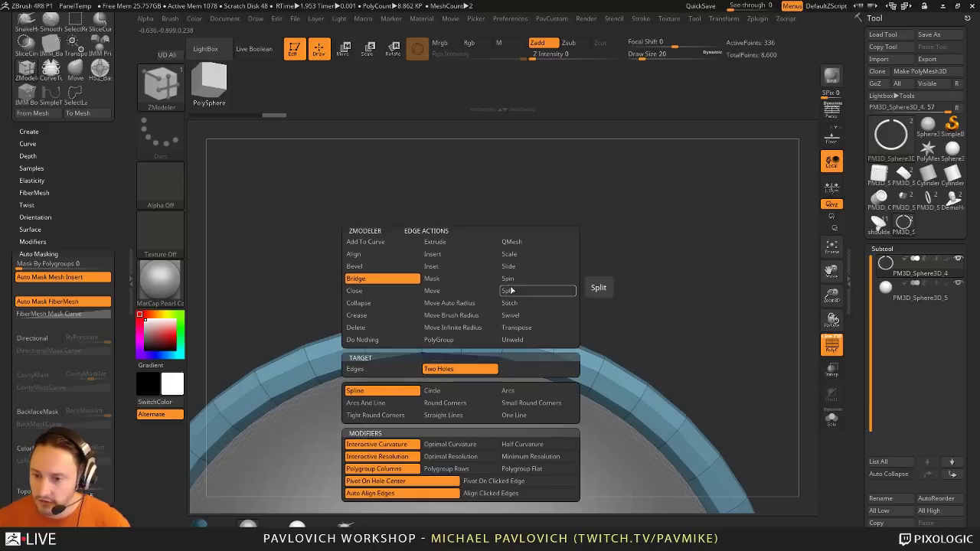
left_click(358, 303)
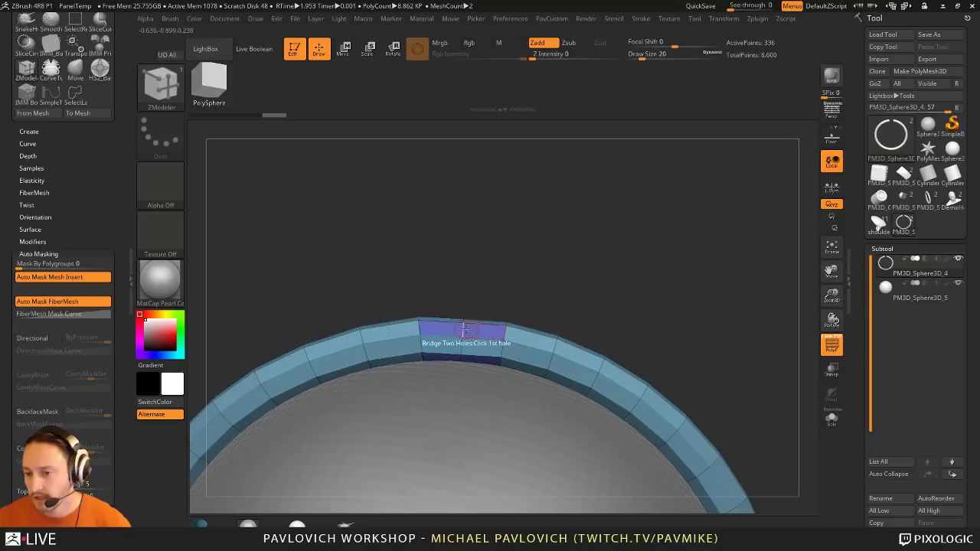
key("space")
left_click(462, 254)
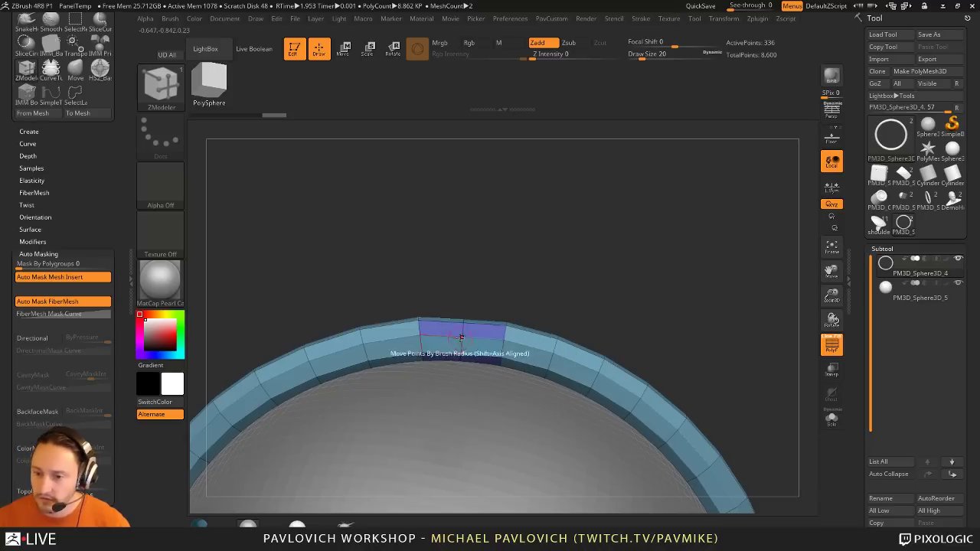
key("space")
left_click(372, 369)
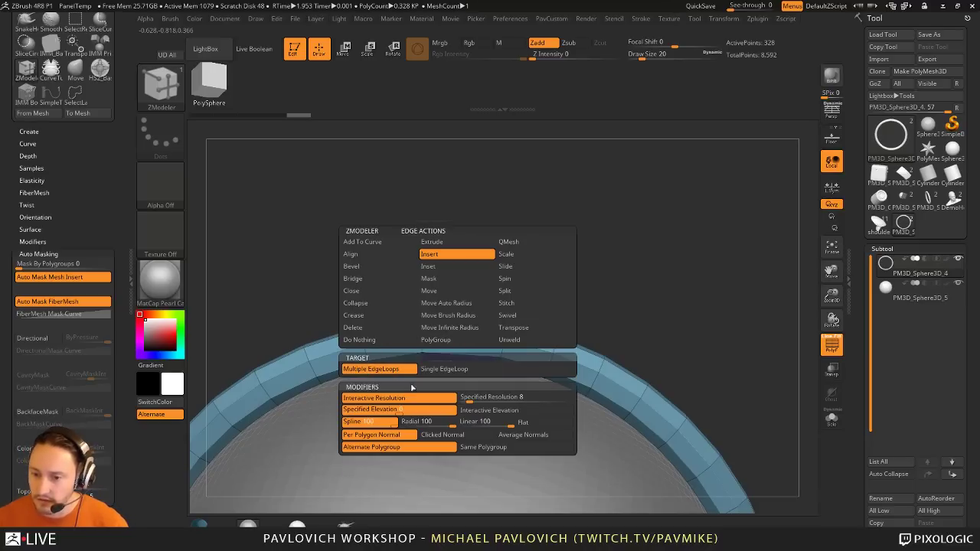
left_click(493, 411)
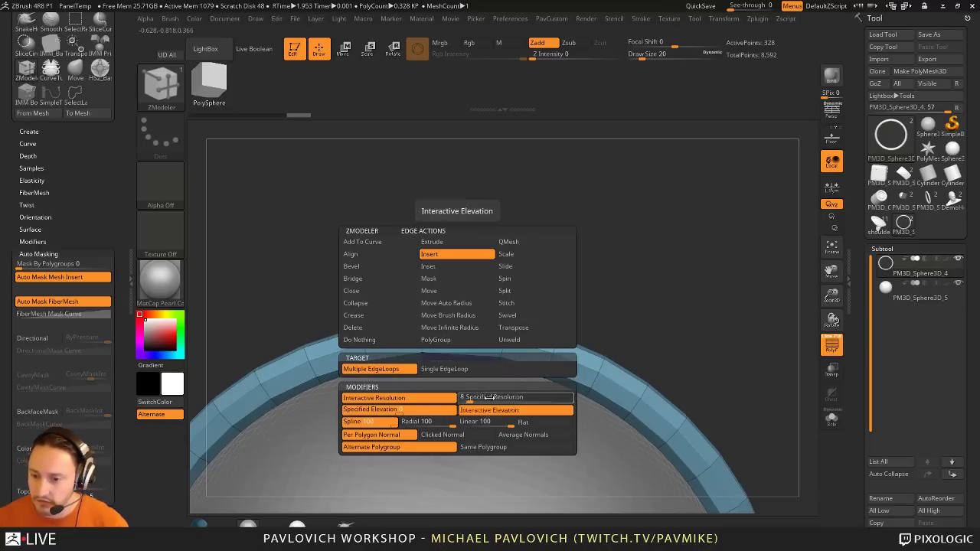
left_click_drag(462, 337, 511, 311)
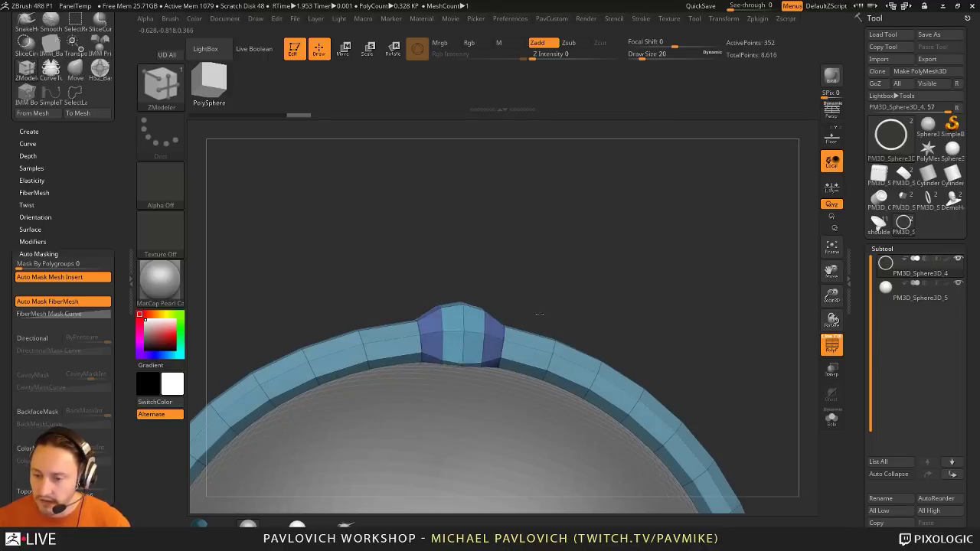
key("ctrl+z")
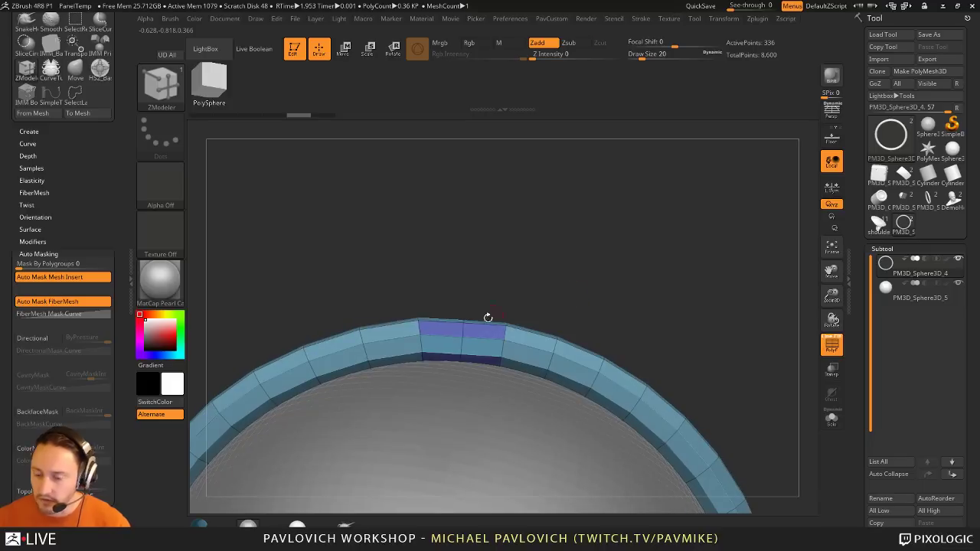
Step: Mask the middle edge loop of the bridged section with the ZModeler Mask edge action and invert the mask
key("space")
left_click(443, 280)
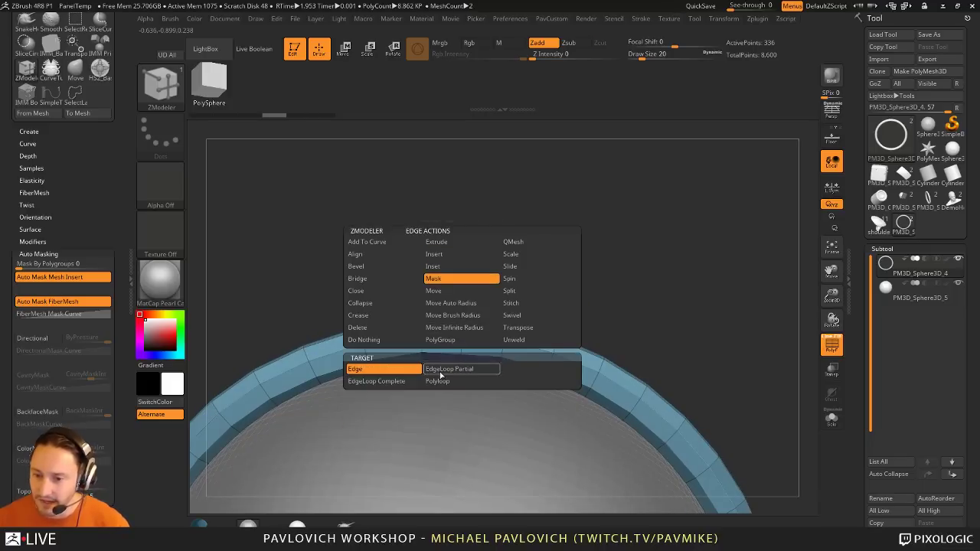
left_click(459, 337)
key("w")
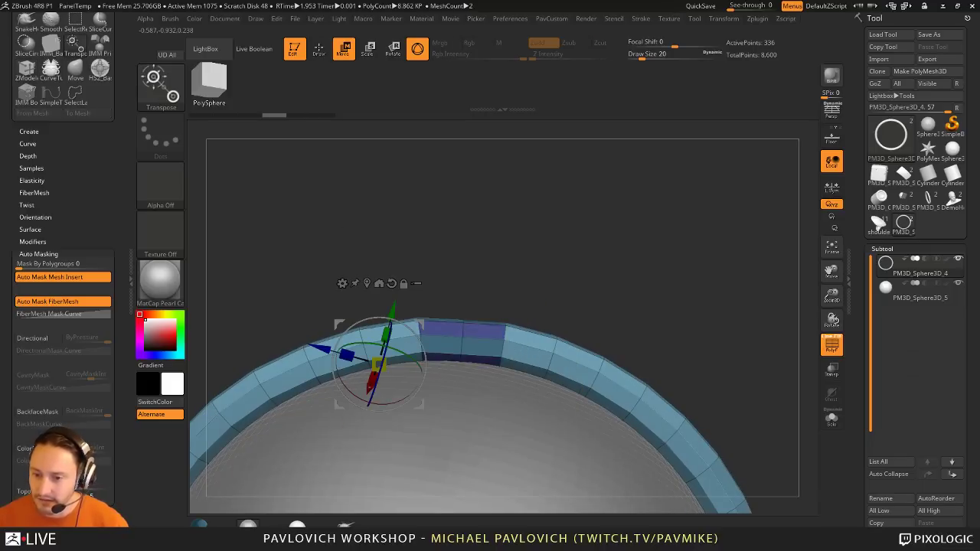
key("ctrl+i")
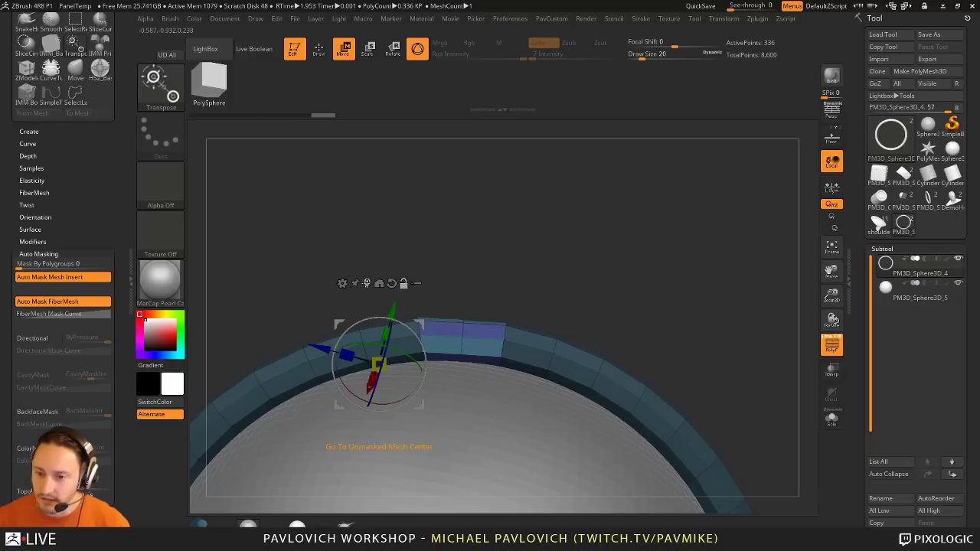
Step: Center the gizmo on the unmasked edge loop, reset its orientation, and move the loop slightly outward along Y
left_click(378, 283)
left_click(473, 260)
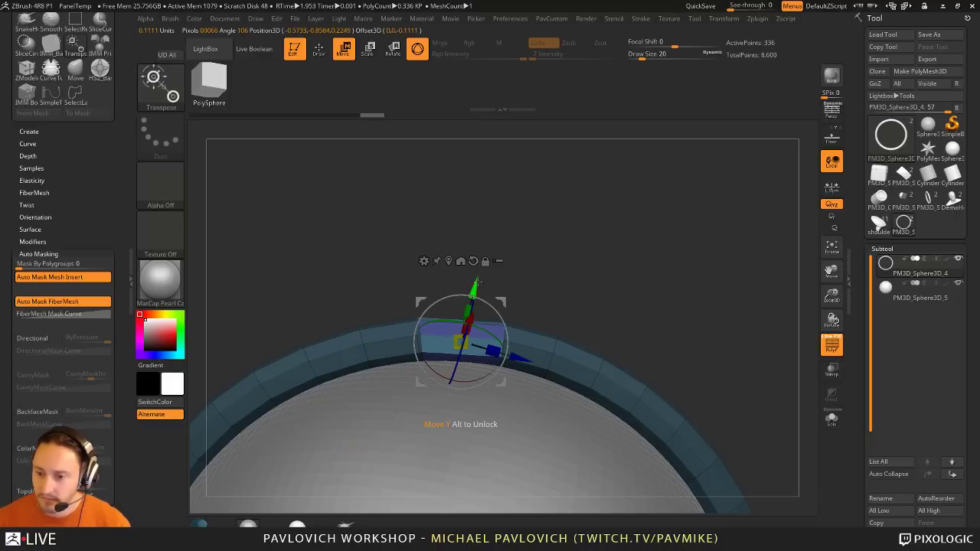
Step: Return to draw mode, clear the mask, and give the whole tube a single polygroup
key("q")
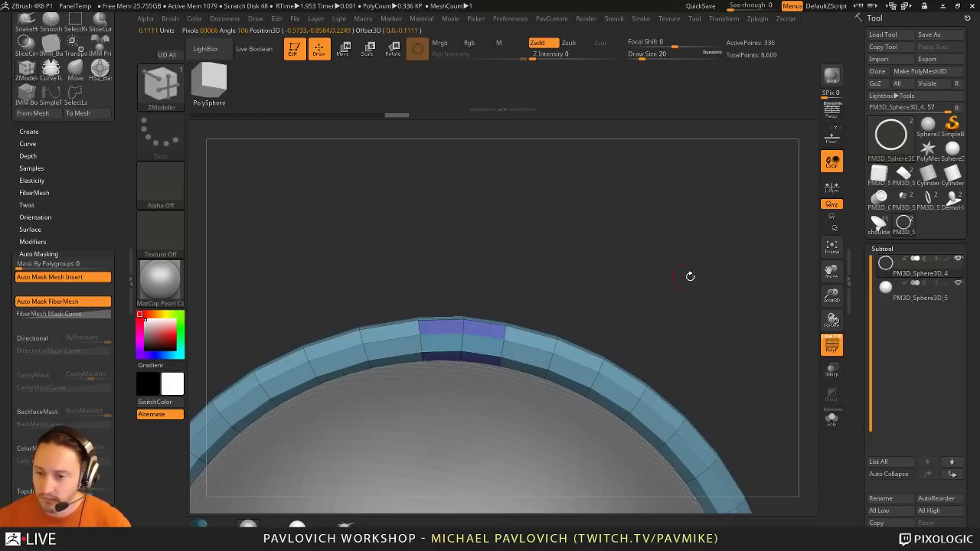
left_click_drag(689, 277, 713, 290)
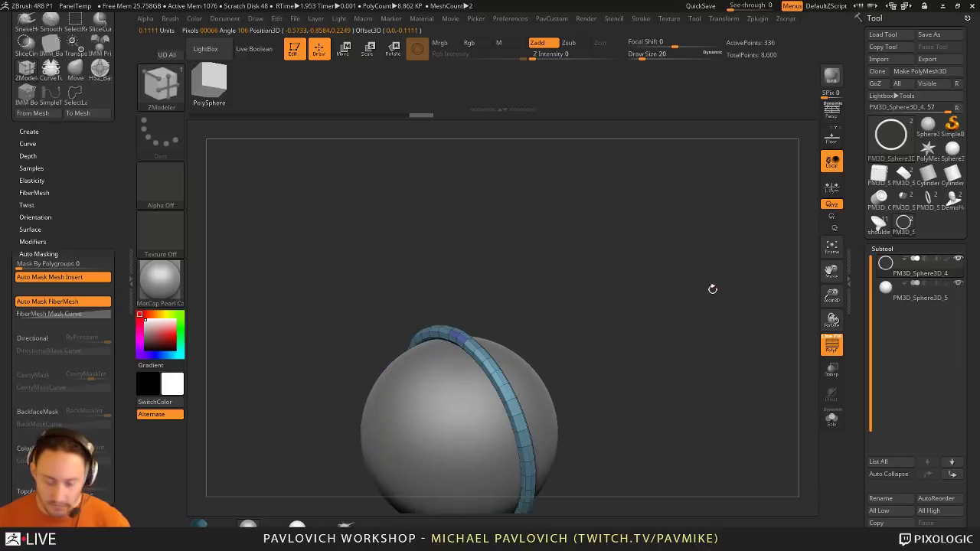
mouse_move(697, 293)
right_mouse_down("ctrl")
mouse_move(666, 301)
mouse_move(639, 292)
mouse_move(671, 291)
right_mouse_up("ctrl")
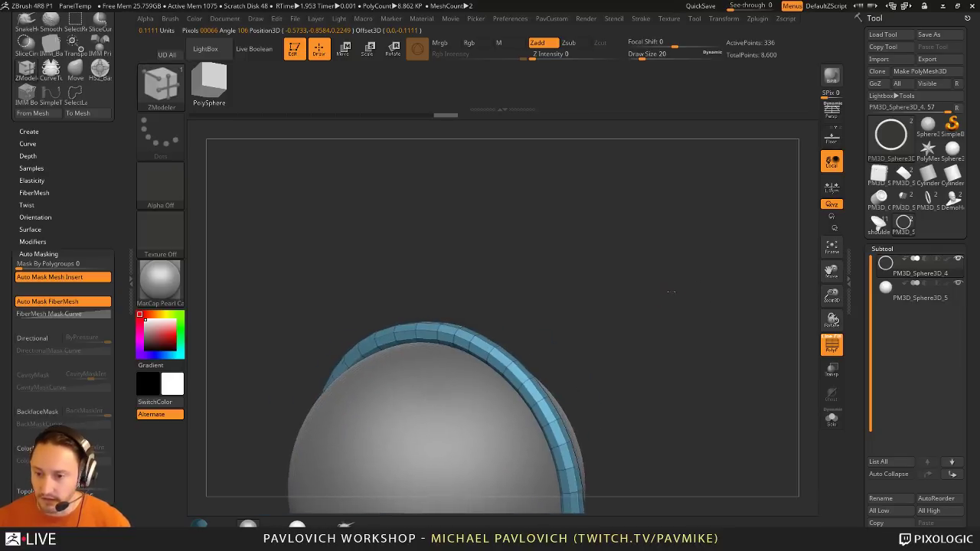
left_click_drag(670, 292, 659, 272)
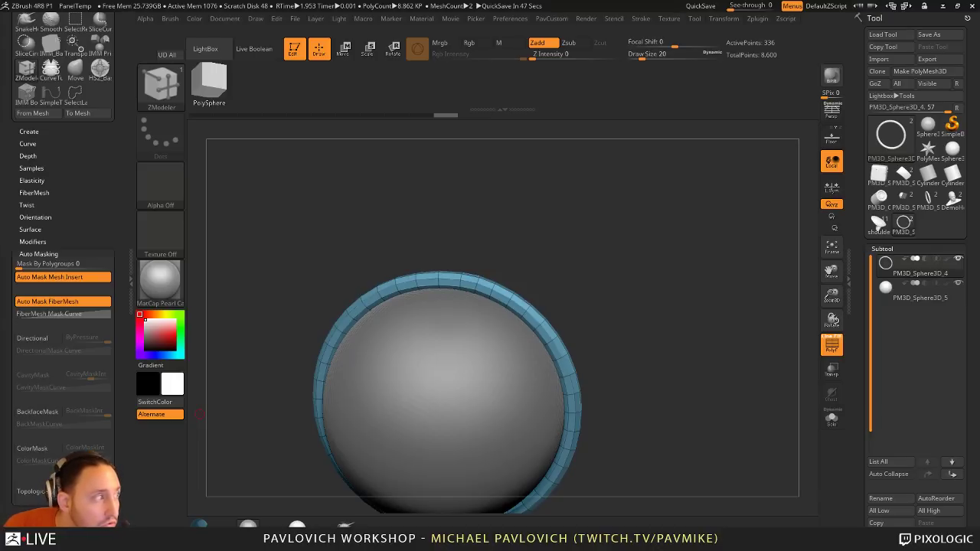
left_click_drag(519, 130, 396, 59)
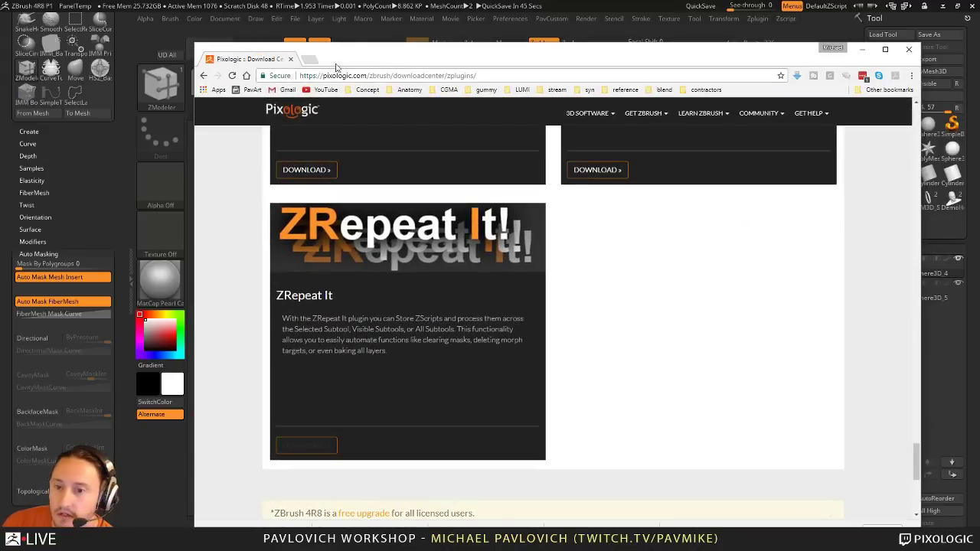
left_click(310, 59)
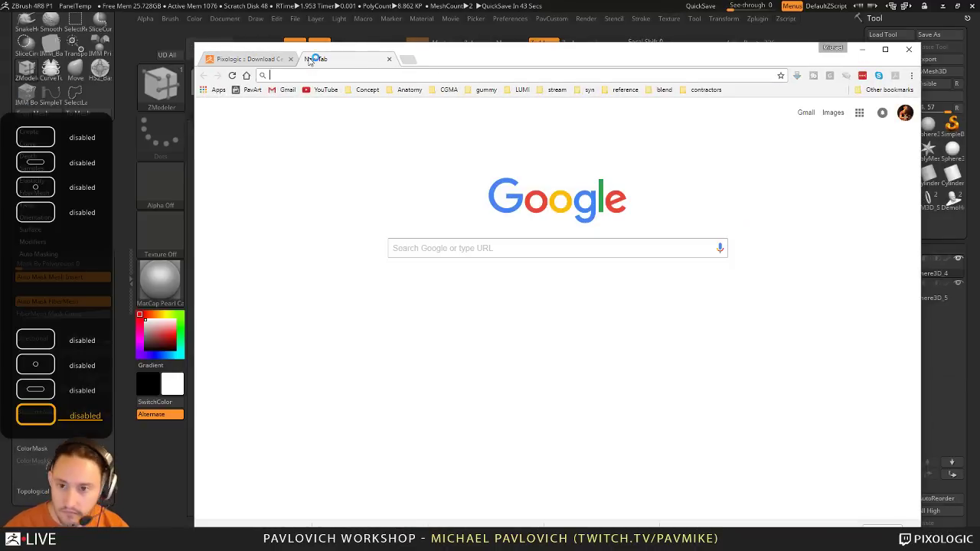
type("www.zbrushguides.com")
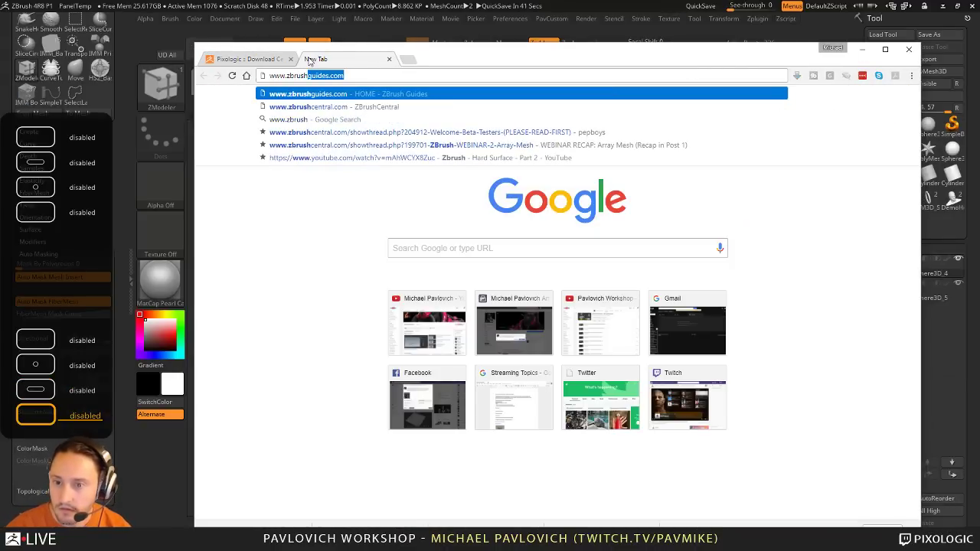
key("Return")
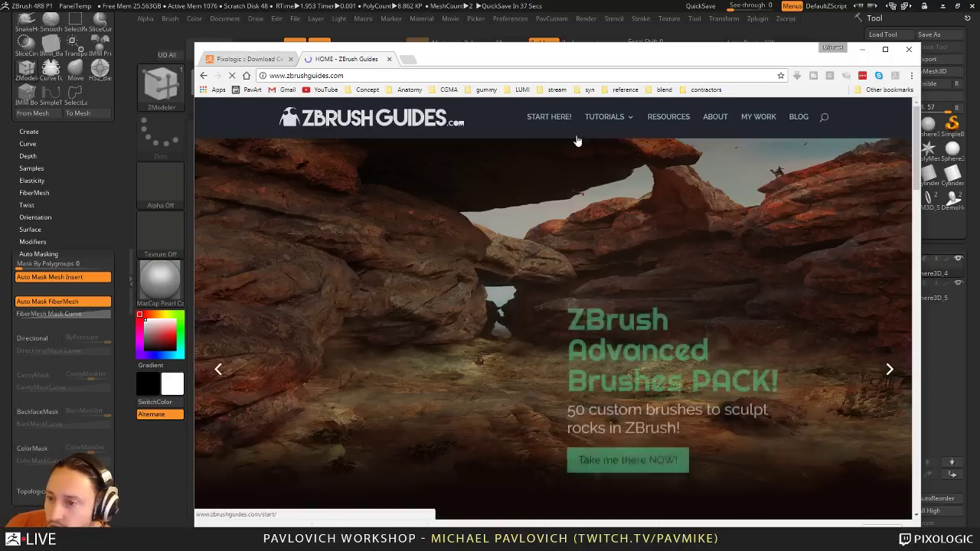
Step: Open the eBooks tutorials page and examine the guides, especially "A Guide To: ZBrush Comic Style Render"
mouse_move(610, 124)
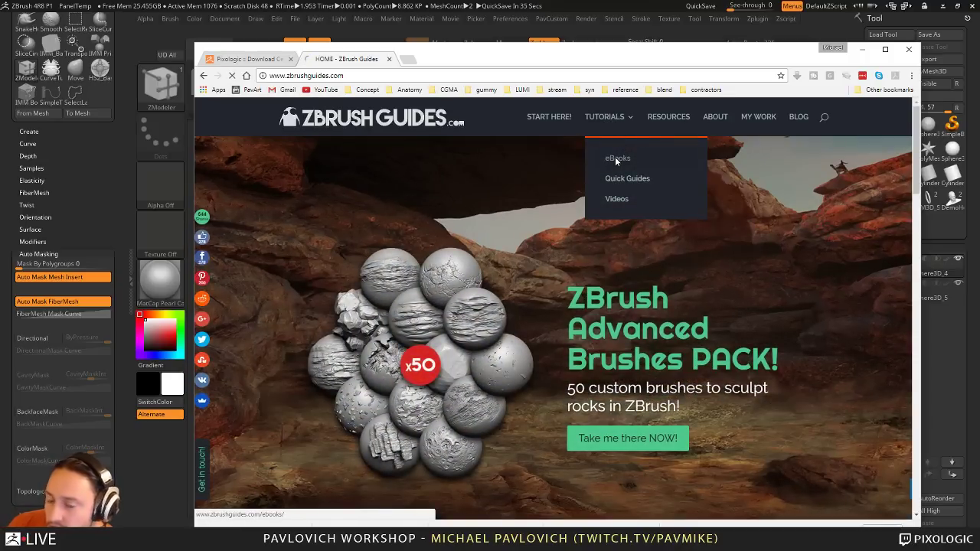
left_click(614, 162)
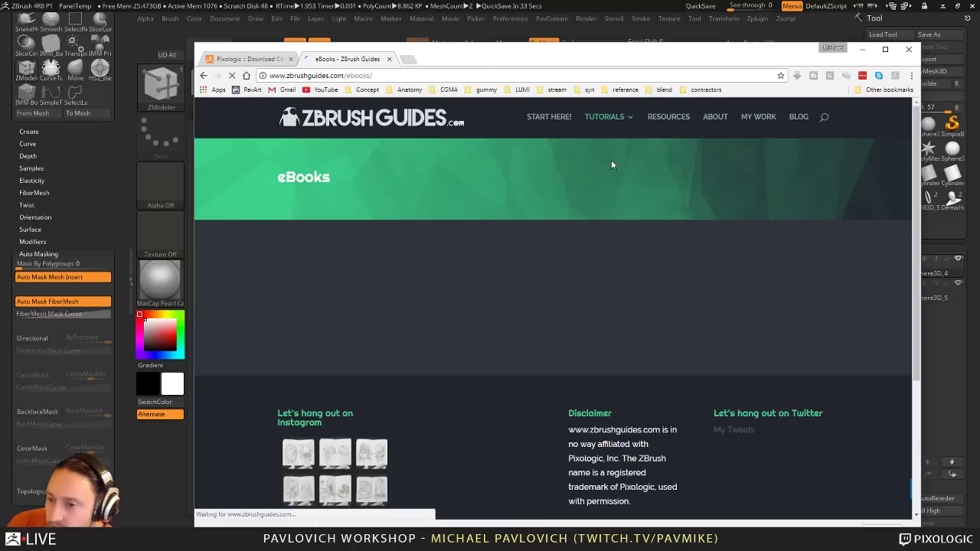
scroll(556, 340, "down", 2)
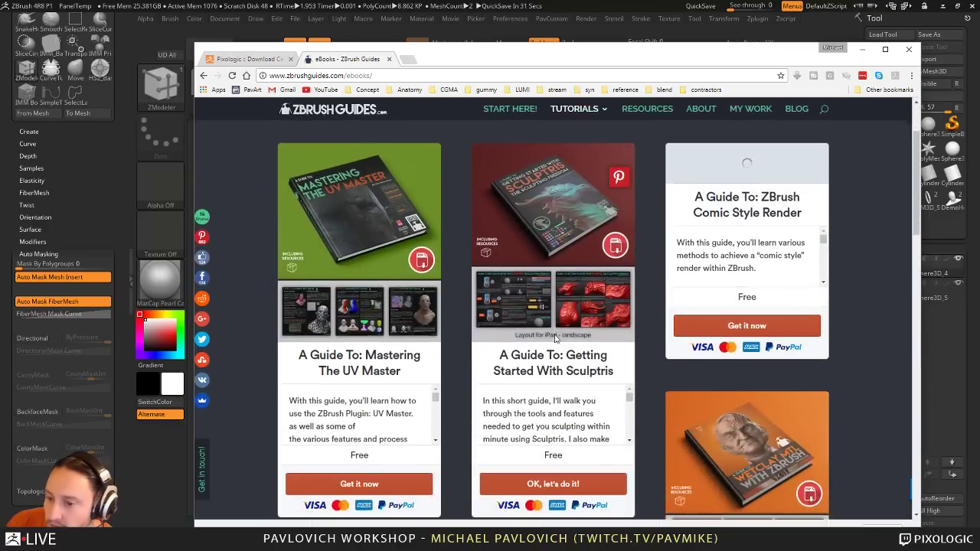
scroll(557, 339, "down", 2)
scroll(556, 339, "up", 4)
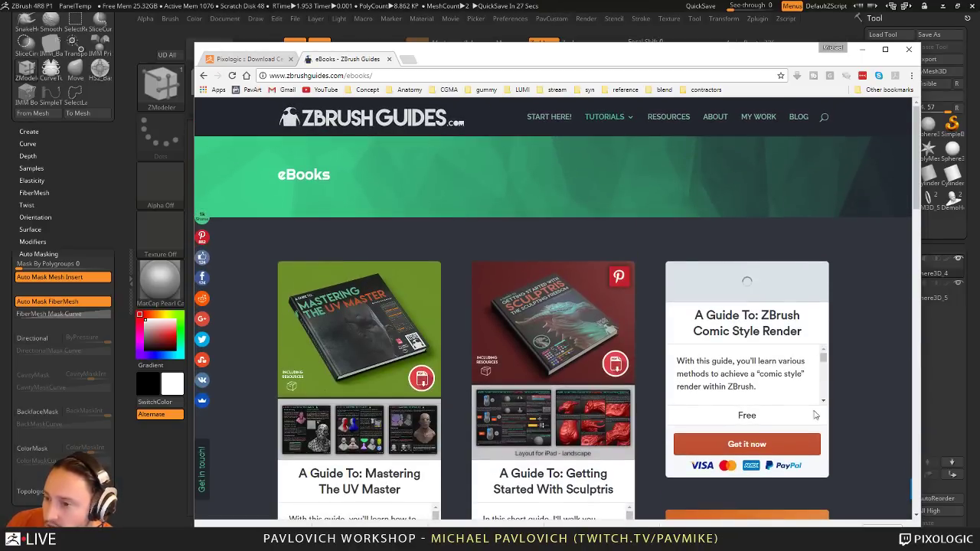
scroll(746, 235, "down", 1)
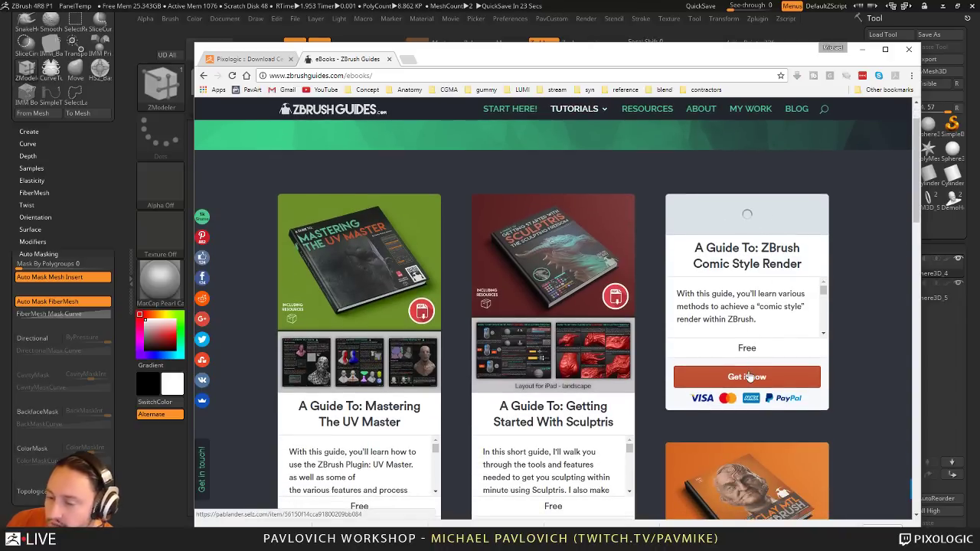
Step: Close the guides page, switch back to ZBrush, and view the ComicStyleRendering materials folder in LightBox before hiding it
left_click(388, 62)
key("alt+Tab")
left_click_drag(730, 260, 709, 256)
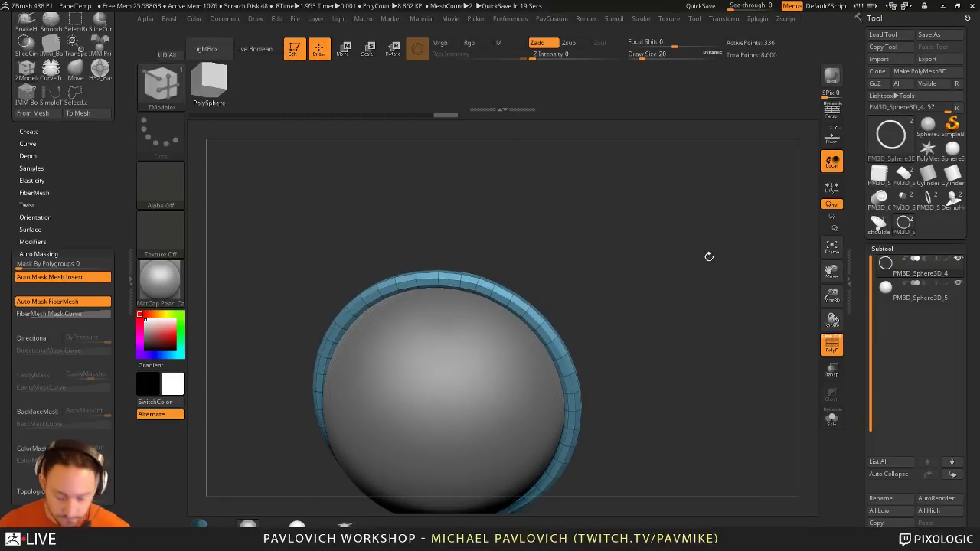
key("comma")
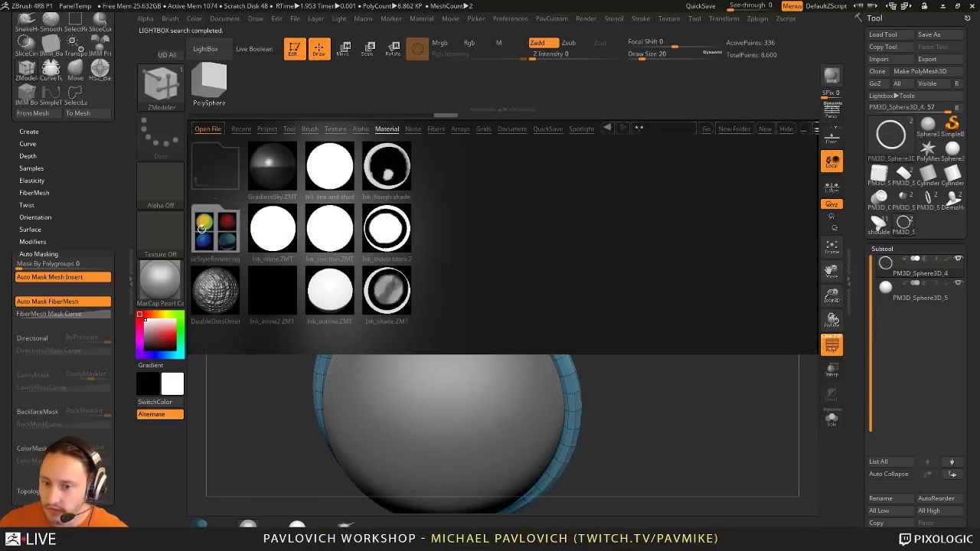
double_click(201, 226)
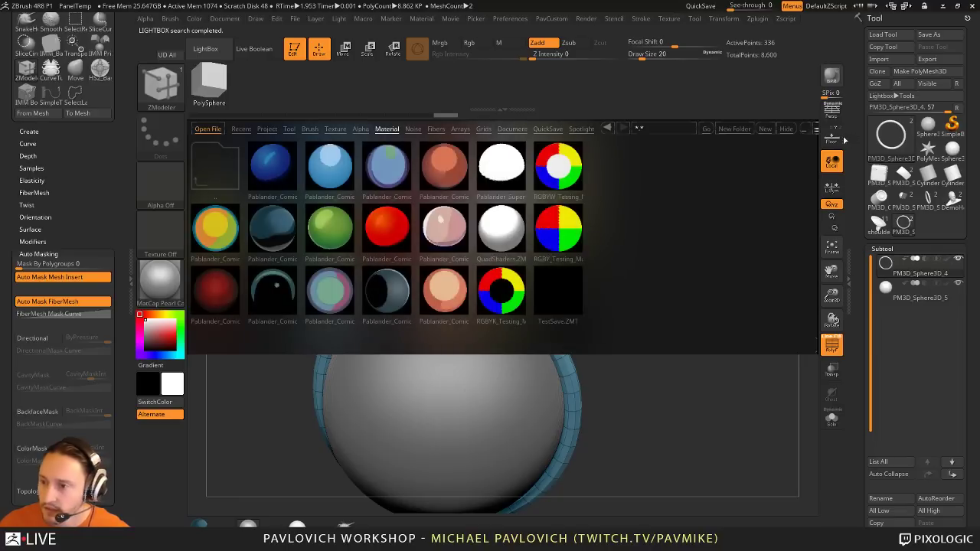
left_click(788, 128)
Step: Place the sphere above the tube in the subtool order, set the tube to subtract, and enable Live Boolean with PolyFrame off
mouse_move(685, 215)
left_mouse_down()
mouse_move(689, 291)
mouse_move(703, 261)
mouse_move(681, 258)
mouse_move(666, 219)
mouse_move(702, 242)
mouse_move(707, 284)
mouse_move(669, 226)
left_mouse_up()
left_click(553, 329, "alt")
left_click_drag(610, 316, 686, 289)
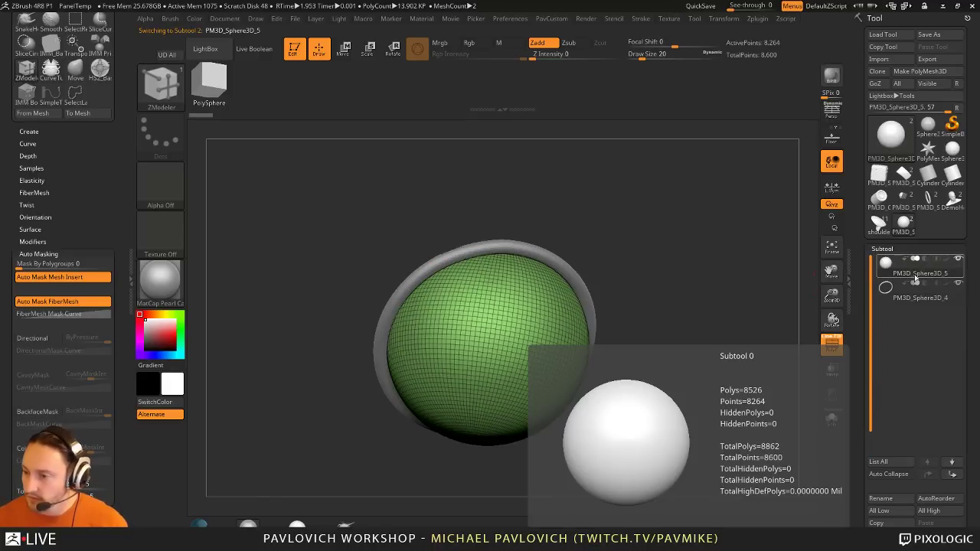
mouse_move(728, 310)
left_mouse_down()
mouse_move(659, 322)
mouse_move(700, 280)
mouse_move(714, 311)
left_mouse_up()
mouse_move(742, 278)
left_mouse_down("alt")
mouse_move(710, 312)
mouse_move(739, 348)
mouse_move(716, 307)
mouse_move(702, 311)
mouse_move(742, 282)
left_mouse_up("alt")
key("shift+b")
left_click(832, 345)
key("w")
key("q")
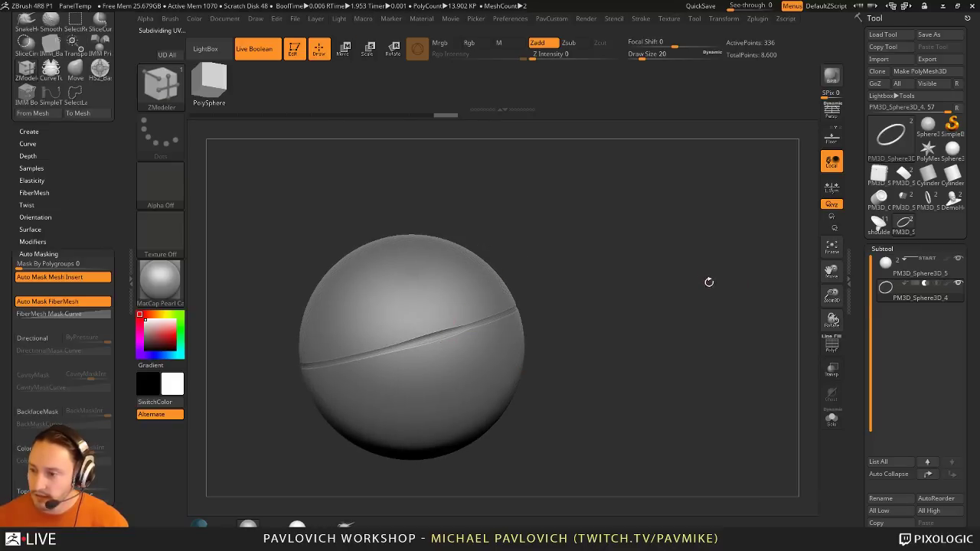
Step: Insert a BallRadar mesh from the IMM Boolean brush into the tube subtool, cutting into the sphere's upper half
key("2")
mouse_move(712, 203)
left_mouse_down()
mouse_move(693, 201)
mouse_move(705, 202)
left_mouse_up()
left_click_drag(611, 265, 635, 272)
key("b")
key("i")
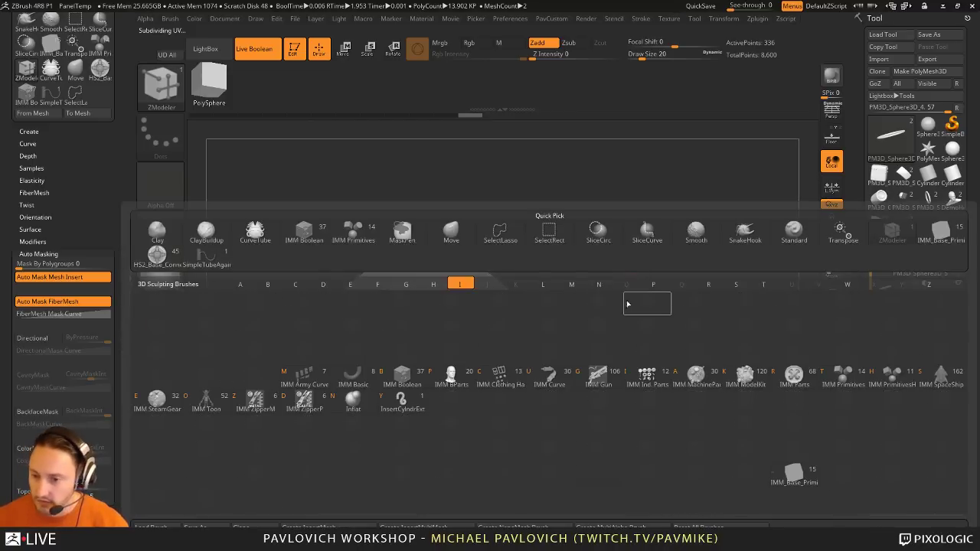
left_click(403, 379)
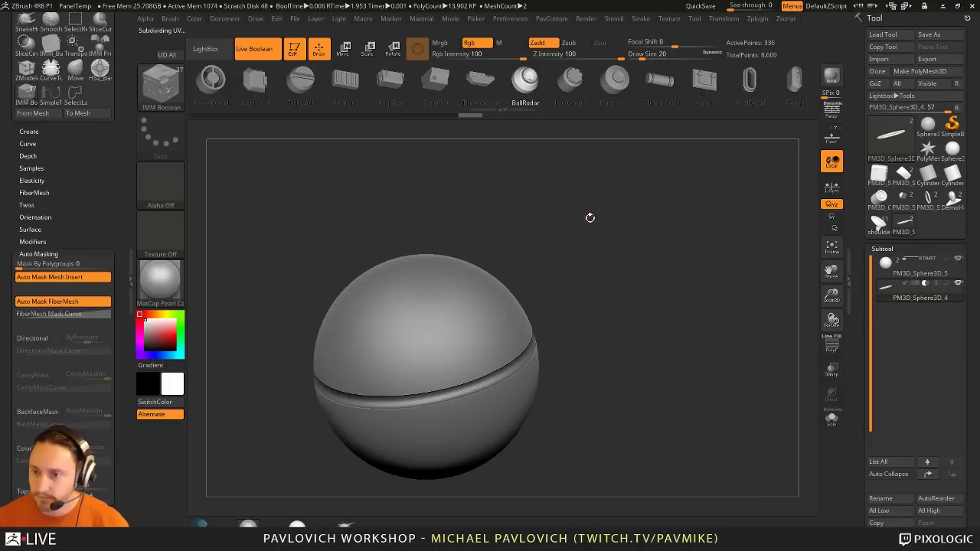
key("m")
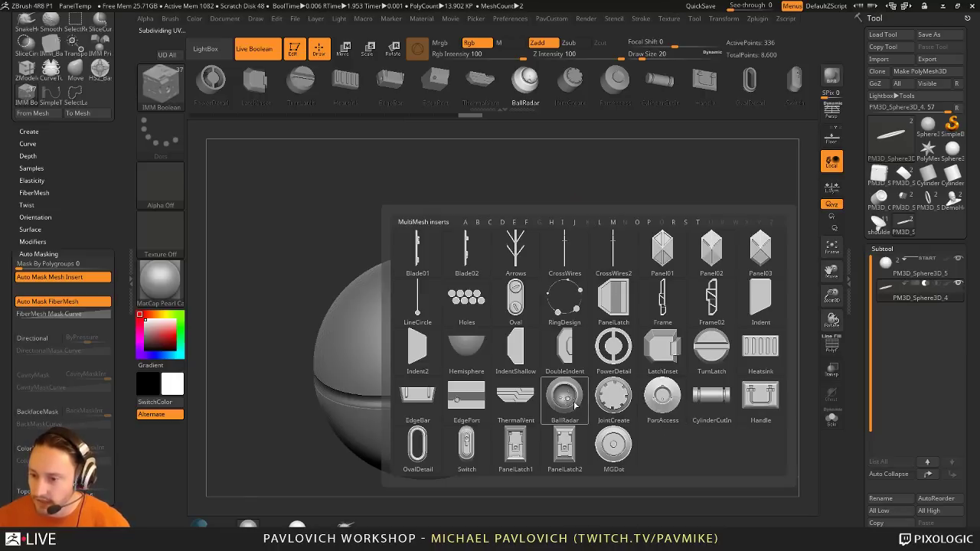
left_click(576, 400)
left_click_drag(449, 308, 493, 326)
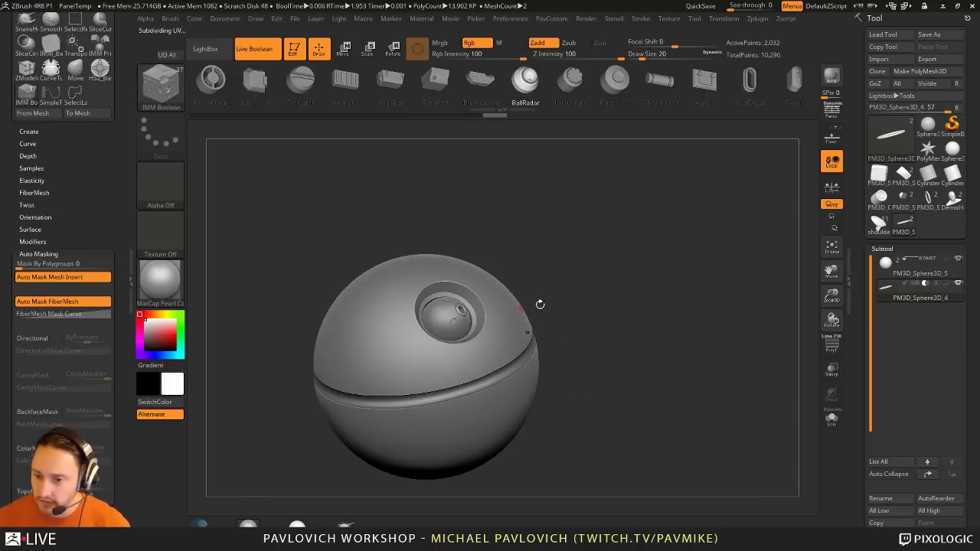
mouse_move(718, 312)
left_mouse_down()
mouse_move(674, 329)
mouse_move(712, 309)
left_mouse_up()
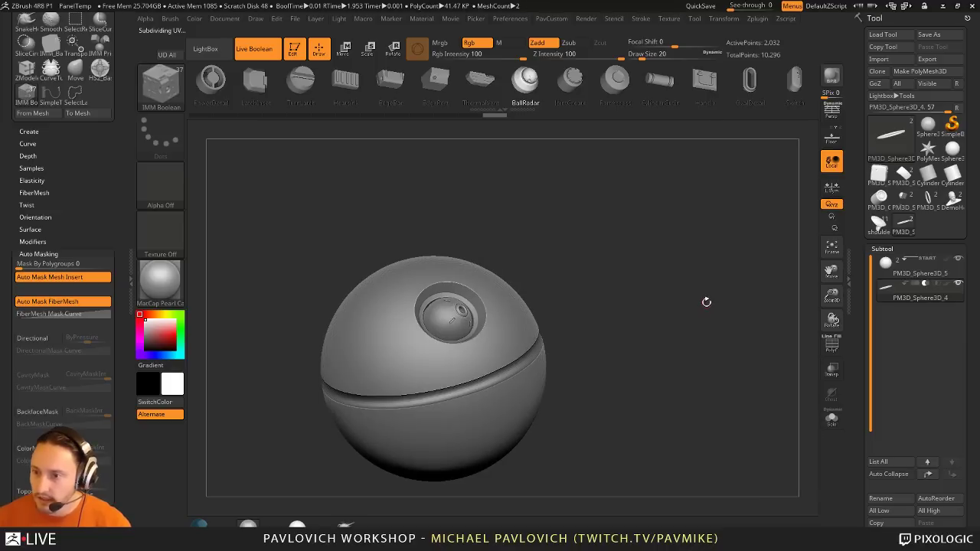
left_click_drag(606, 260, 670, 288)
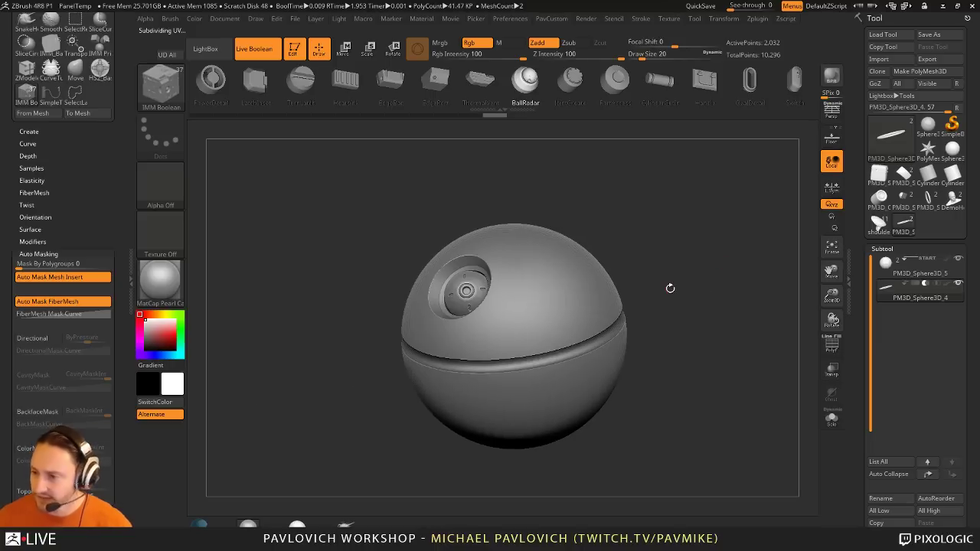
left_click_drag(764, 294, 746, 306)
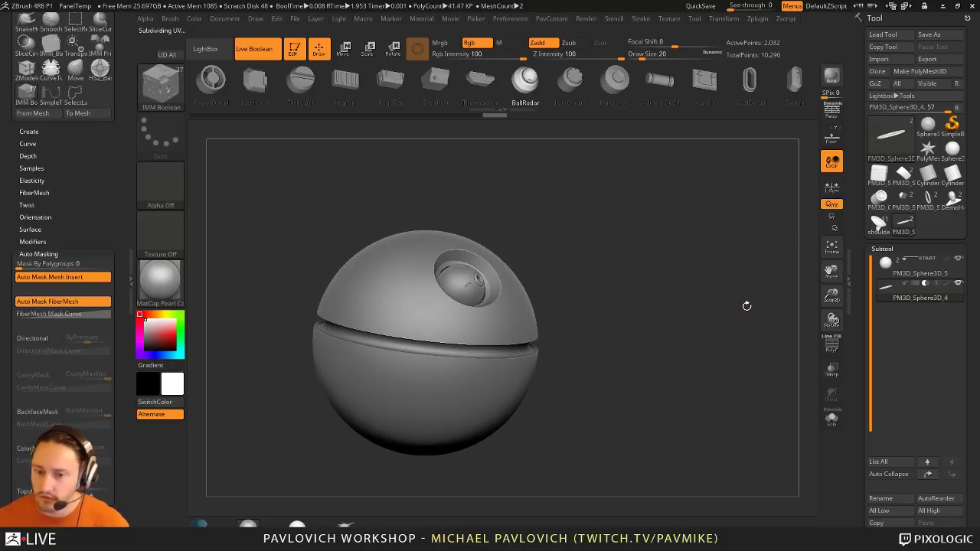
Step: Apply the green Pablander comic material and smooth the sphere subtool with dynamic subdivision
left_click(160, 284)
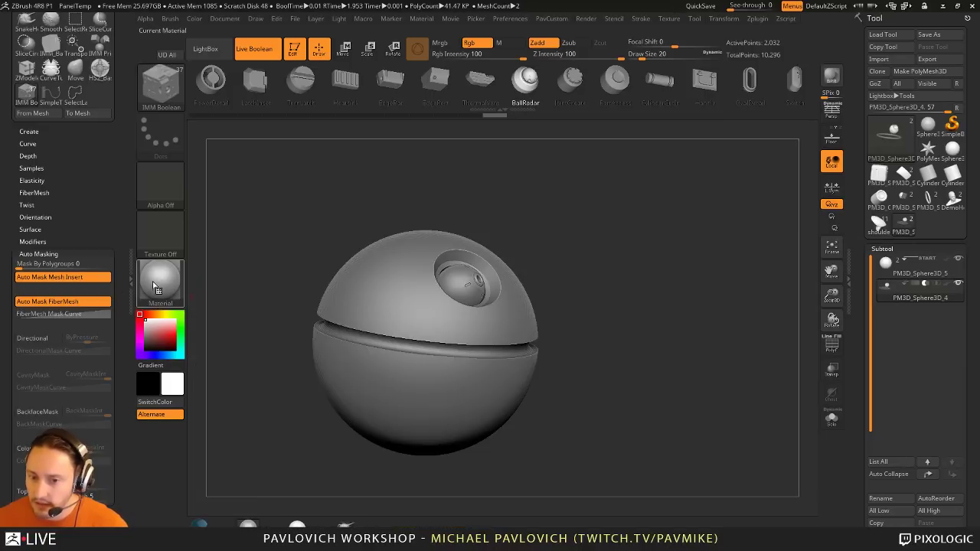
left_click(159, 299)
left_click(221, 309)
left_click_drag(683, 226, 679, 235)
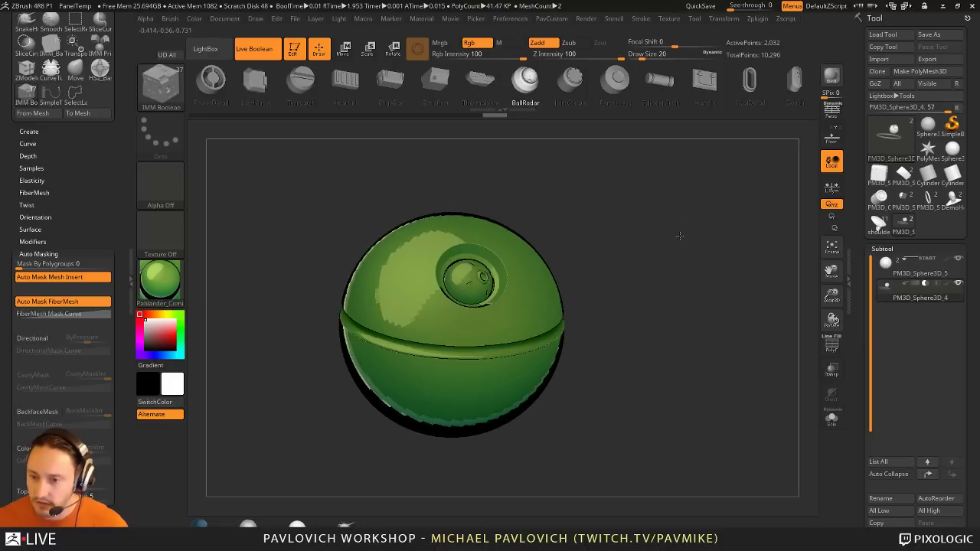
left_click(885, 277)
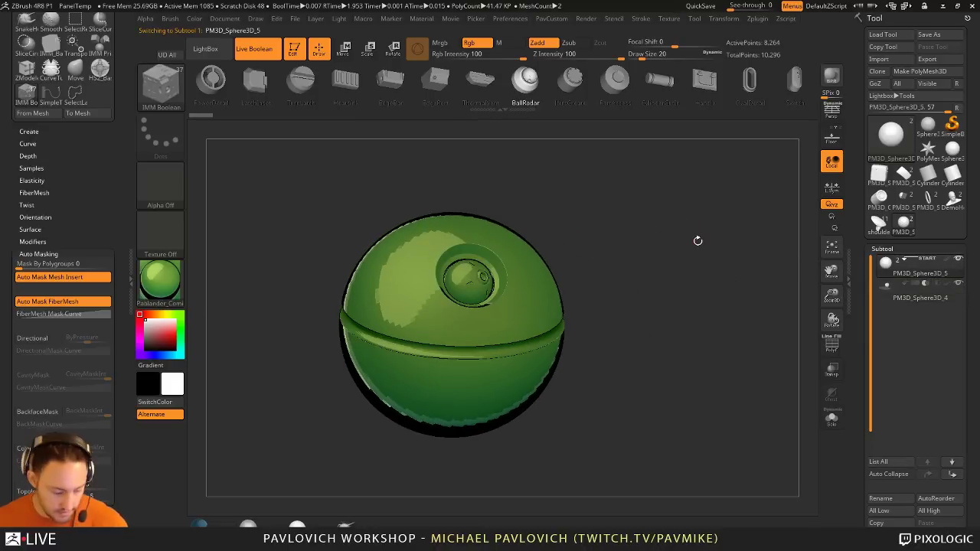
mouse_move(697, 240)
left_mouse_down()
mouse_move(667, 237)
mouse_move(718, 256)
mouse_move(726, 210)
mouse_move(706, 248)
left_mouse_up()
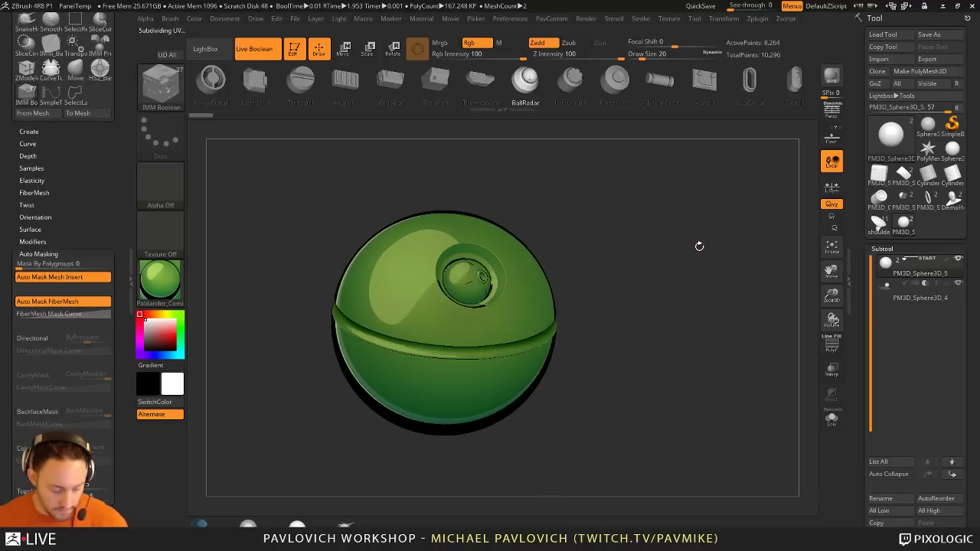
Step: Load the Pablander_SuperComic material from the ComicStyleRendering folder in LightBox and hide LightBox
key("comma")
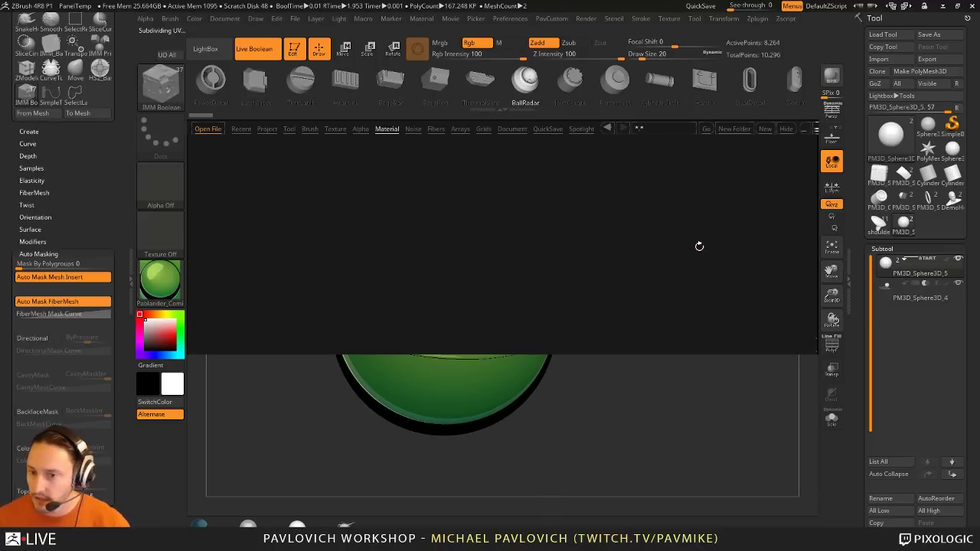
double_click(510, 173)
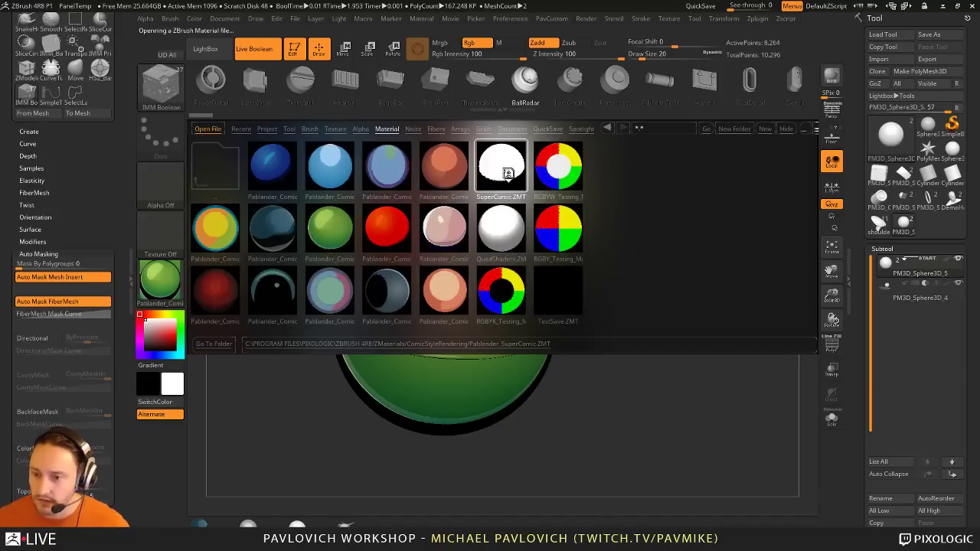
left_click(786, 129)
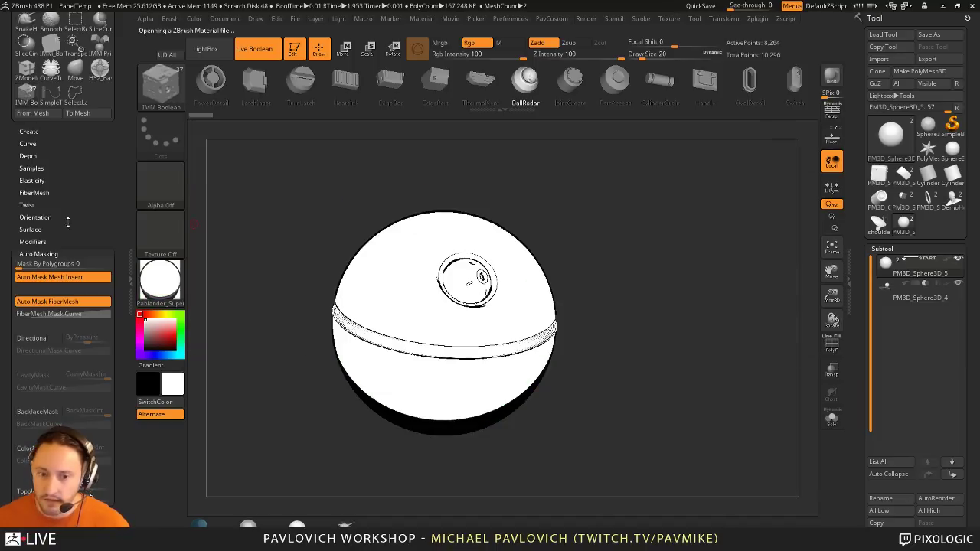
Step: Clear the docked Stroke and Zplugin palettes from the tray and dock the Material palette there instead
left_click_drag(74, 216, 75, 334)
left_click(115, 17)
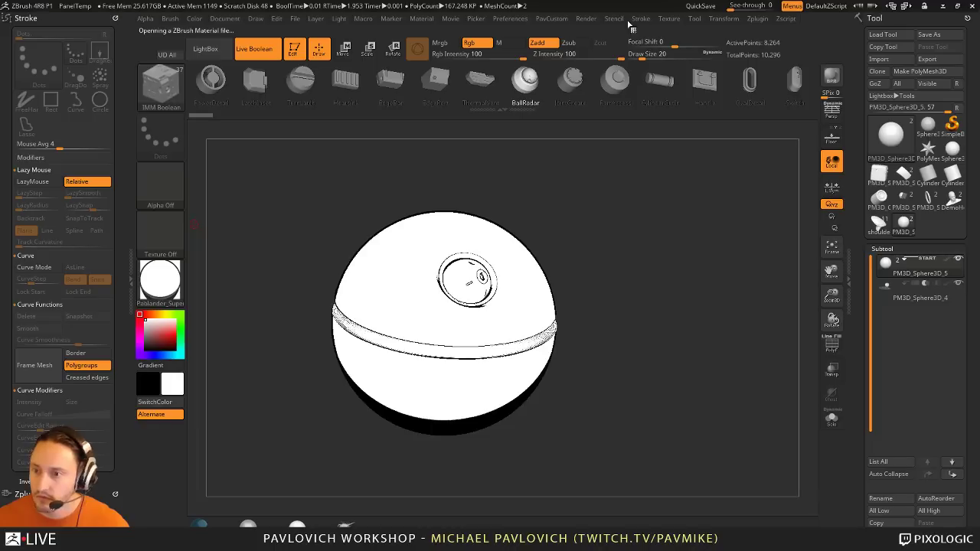
left_click(114, 17)
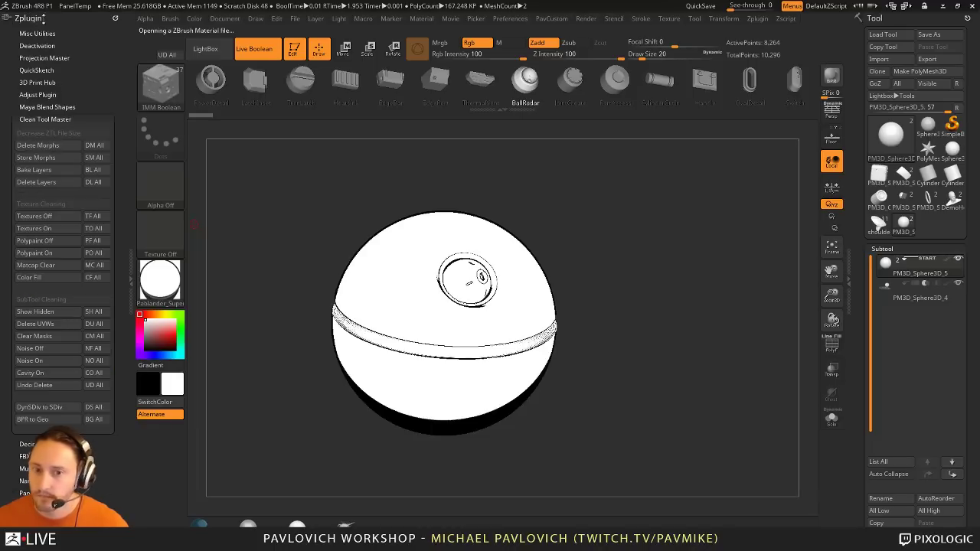
left_click(114, 16)
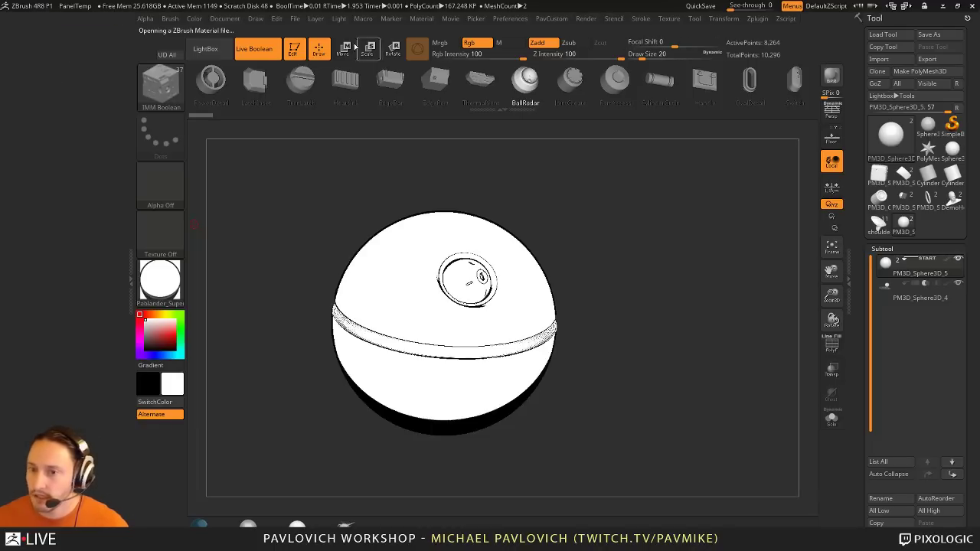
left_click(418, 21)
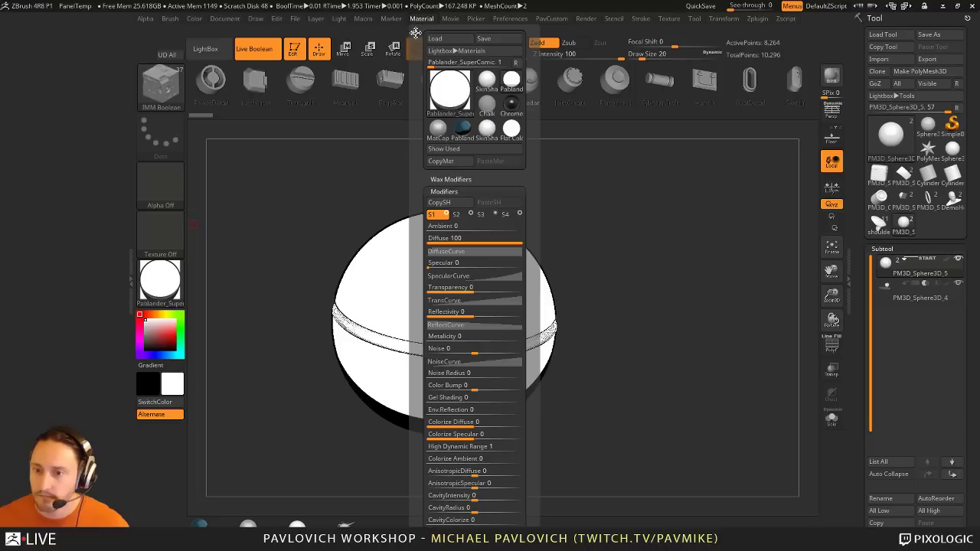
left_click_drag(415, 32, 122, 100)
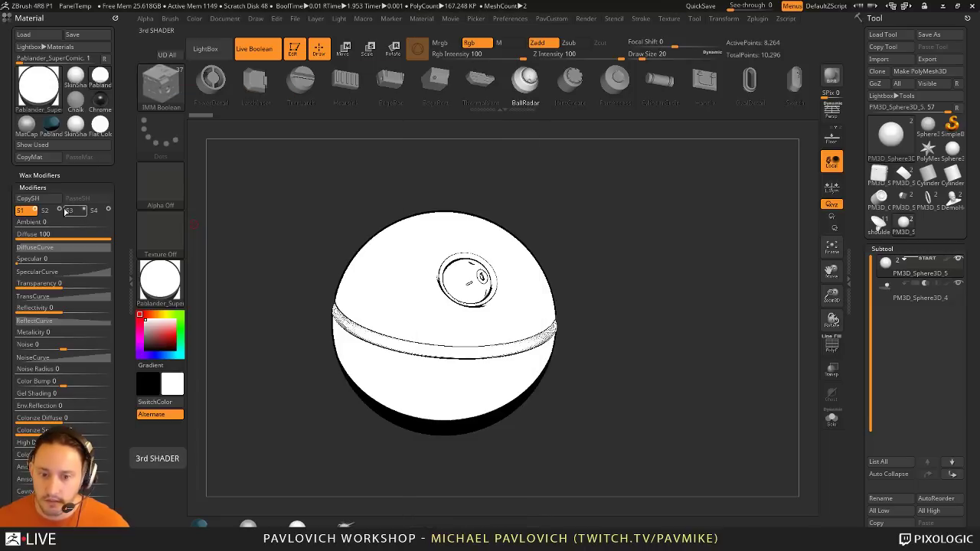
Step: Turn on the third shader (S3) of the SuperComic material and review its modifiers
left_click(83, 210)
mouse_move(719, 215)
left_mouse_down()
mouse_move(718, 226)
mouse_move(692, 181)
mouse_move(726, 252)
mouse_move(704, 256)
left_mouse_up()
scroll(88, 268, "down", 10)
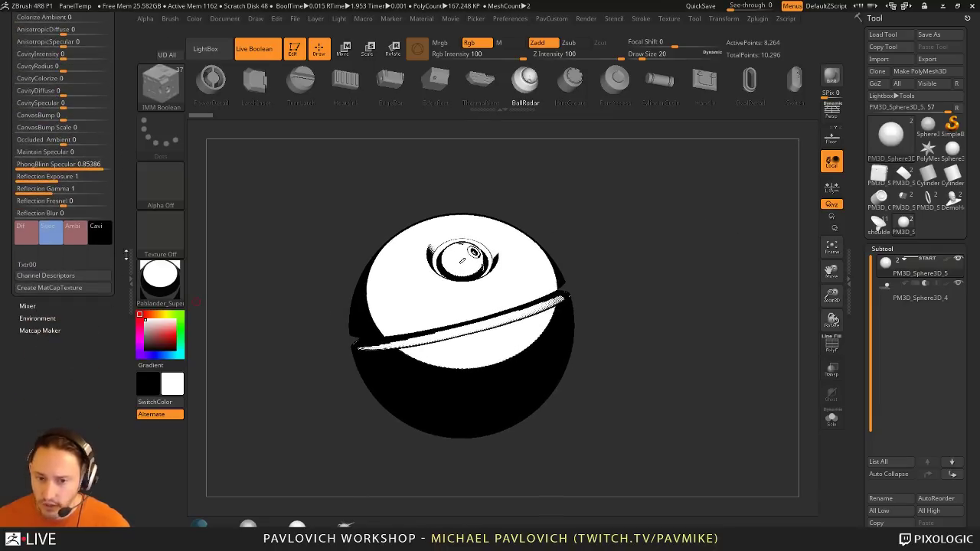
scroll(126, 255, "up", 10)
Step: Open the material selection library for the sphere
left_click(163, 277)
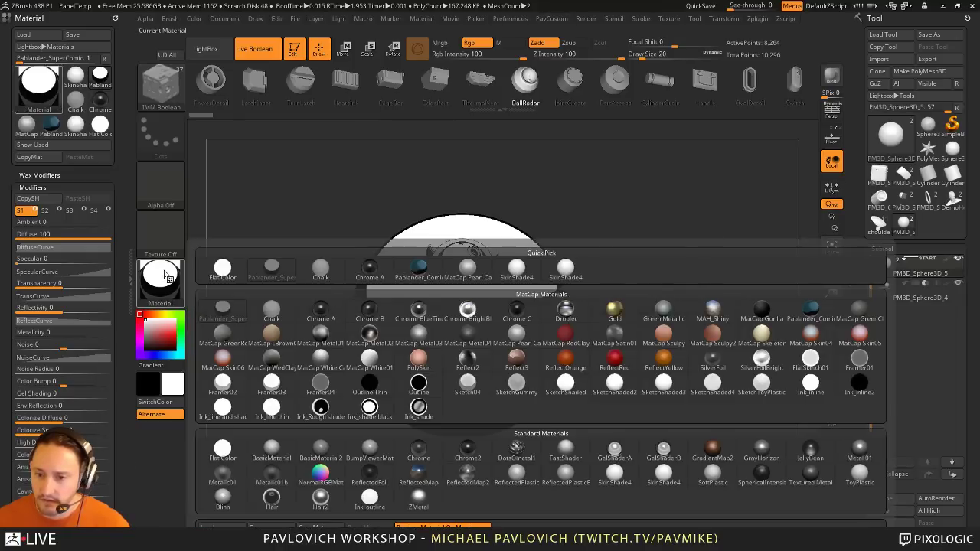
Step: Switch to the Pablander_Comic_ClassicBatman matcap material and replace its texture with the Texture 12 star
left_click(811, 309)
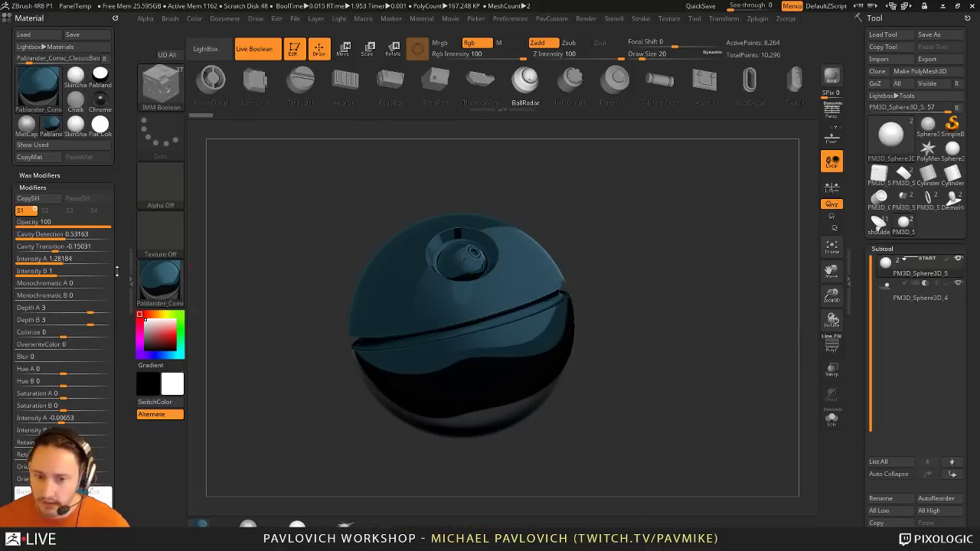
scroll(92, 321, "down", 3)
mouse_move(26, 383)
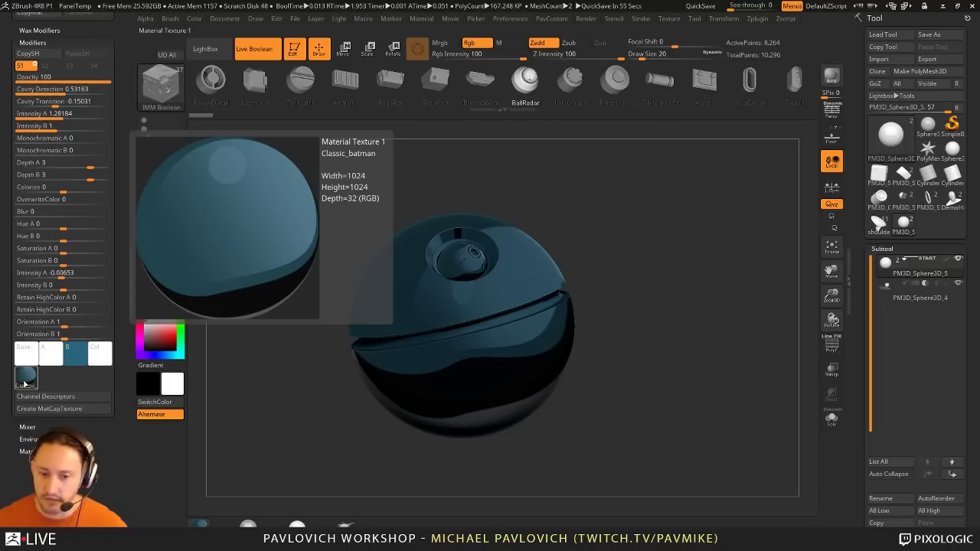
left_click(25, 383)
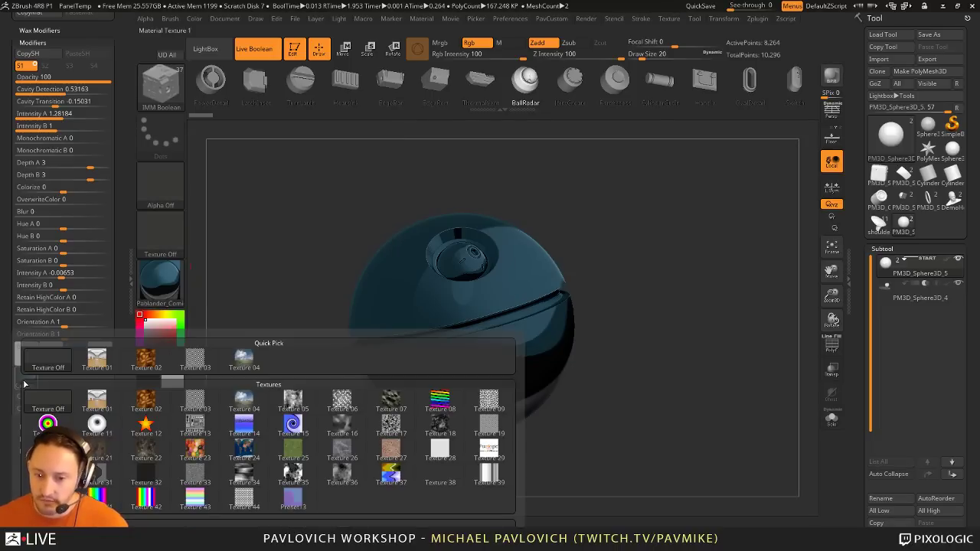
left_click(293, 422)
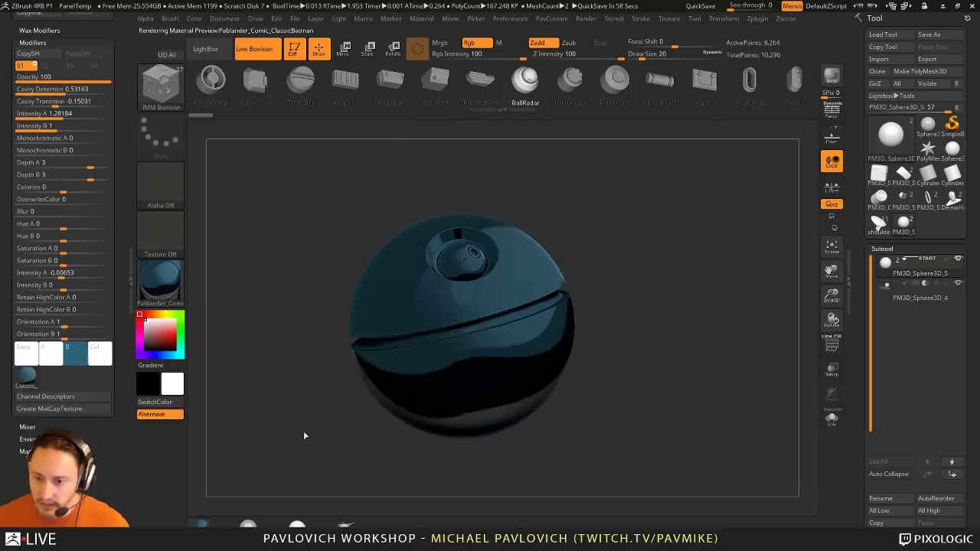
left_click(26, 376)
left_click(147, 467)
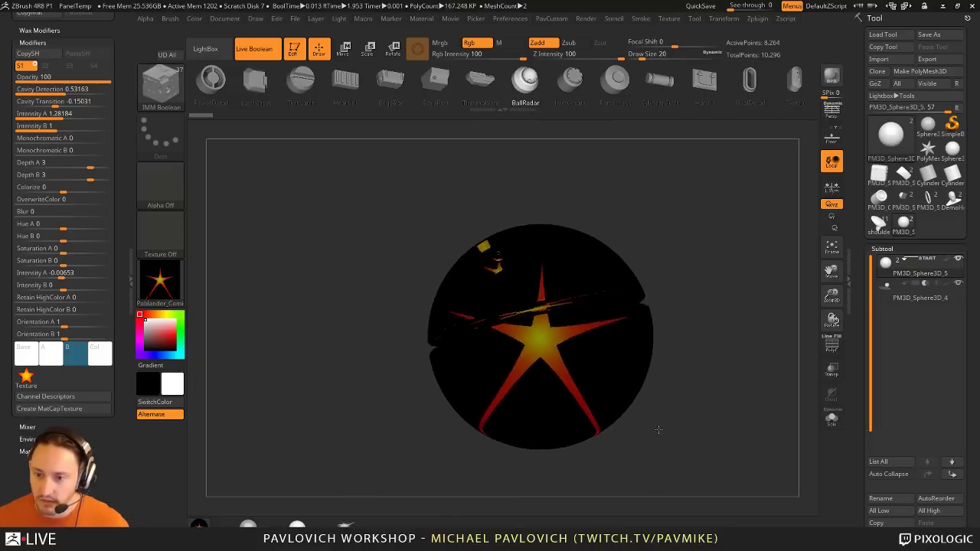
left_click_drag(658, 431, 501, 420)
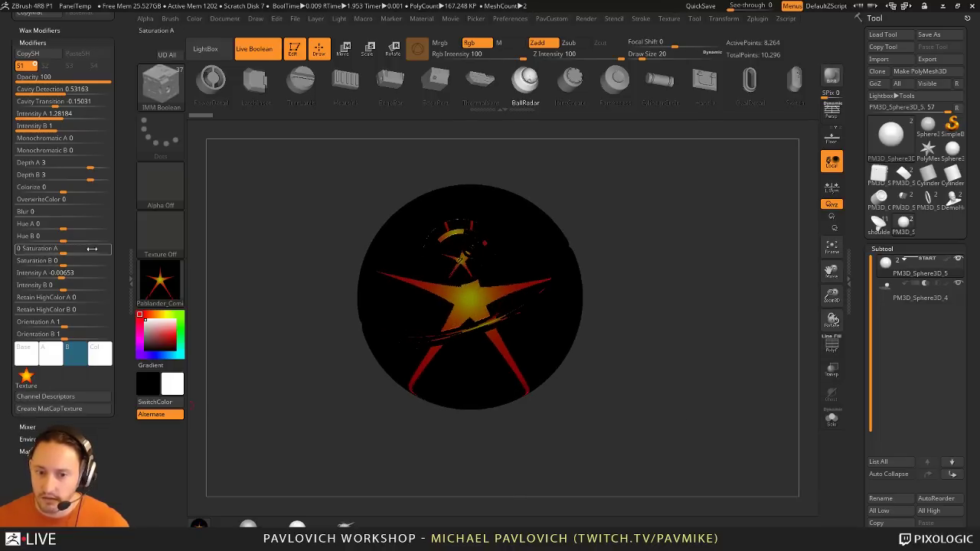
left_click(102, 111)
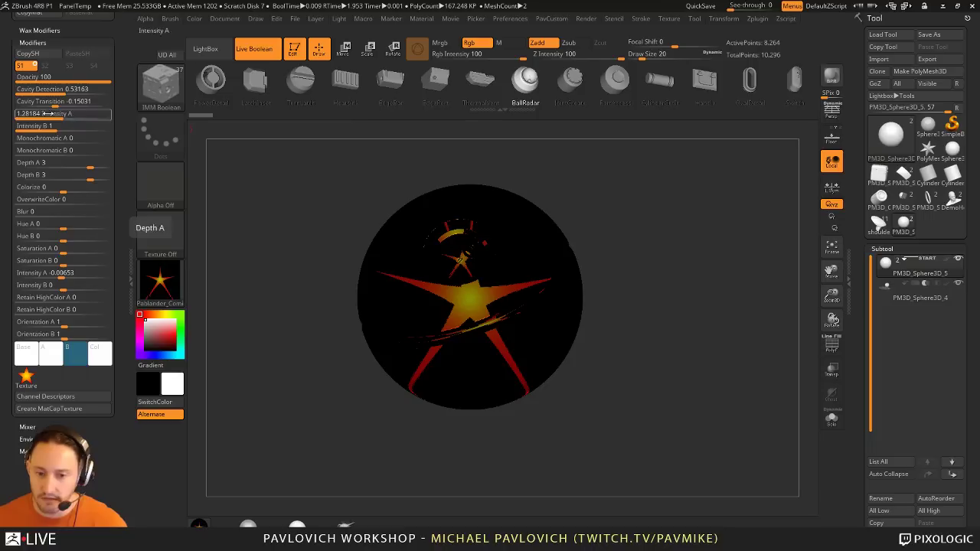
Step: Make Chalk the current material, replace its matcap texture with the Texture 12 star, and check it on the rotated sphere
left_click(161, 287)
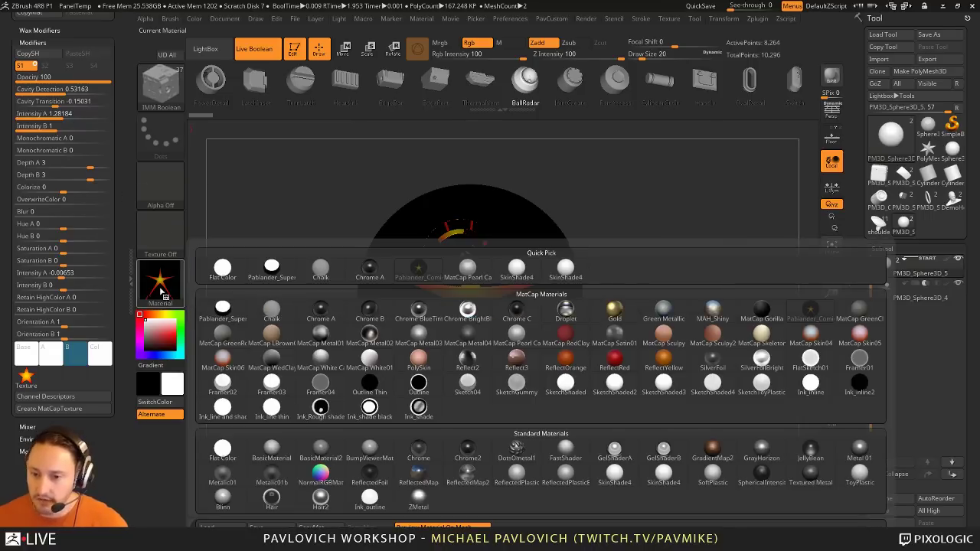
left_click(222, 306)
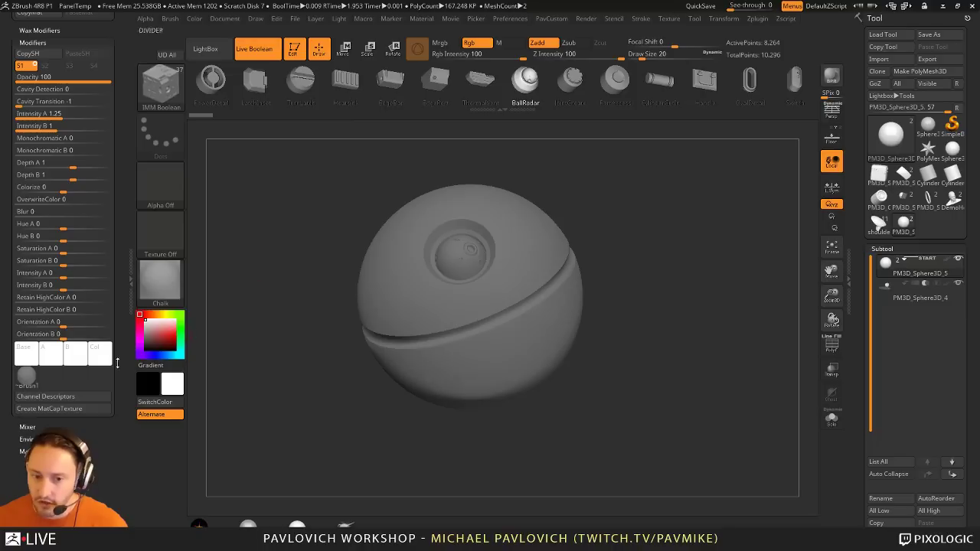
left_click(27, 375)
left_click(131, 429)
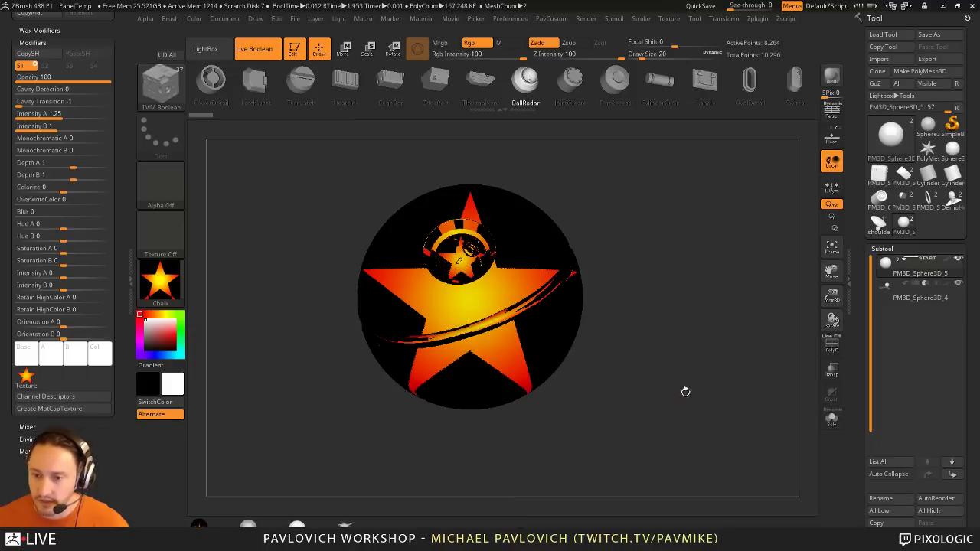
left_click_drag(684, 391, 723, 319)
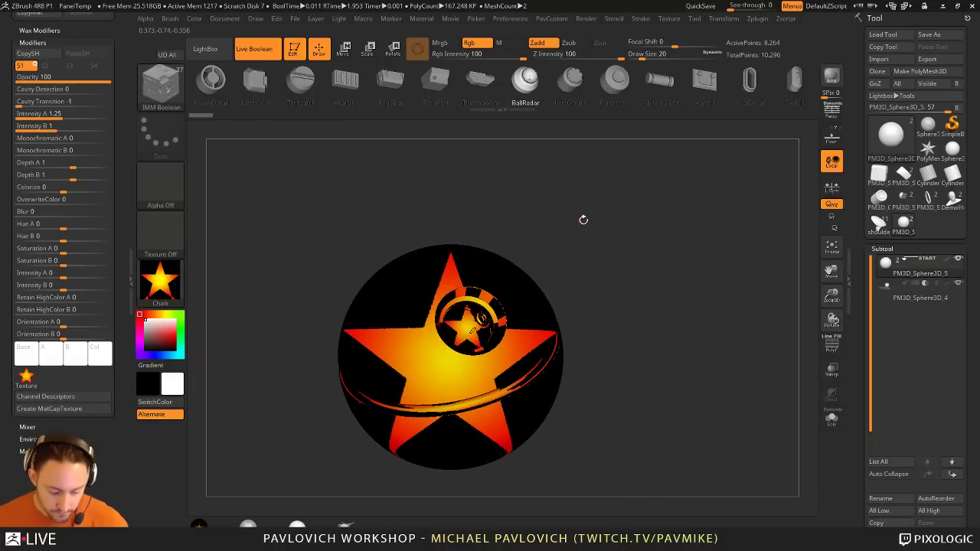
Step: Start a texture image import and browse to the Matcap Images folder inside ComicRendering's RESOURCES folder
left_click(668, 18)
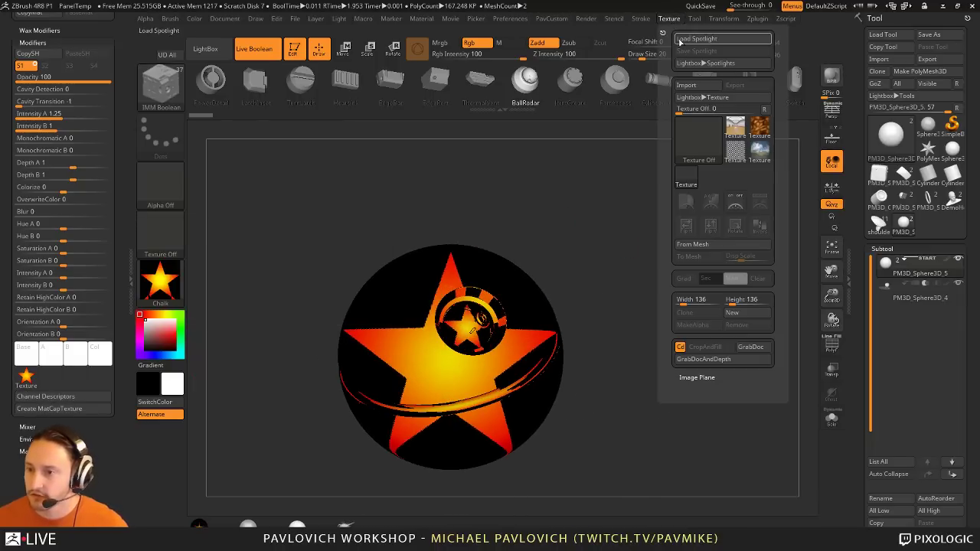
left_click(689, 37)
scroll(89, 144, "up", 5)
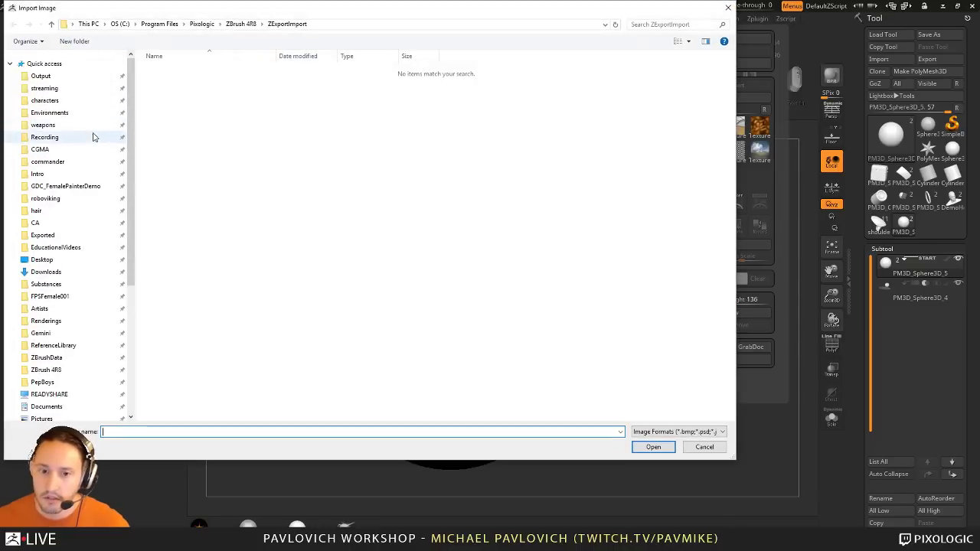
left_click(83, 95)
double_click(179, 71)
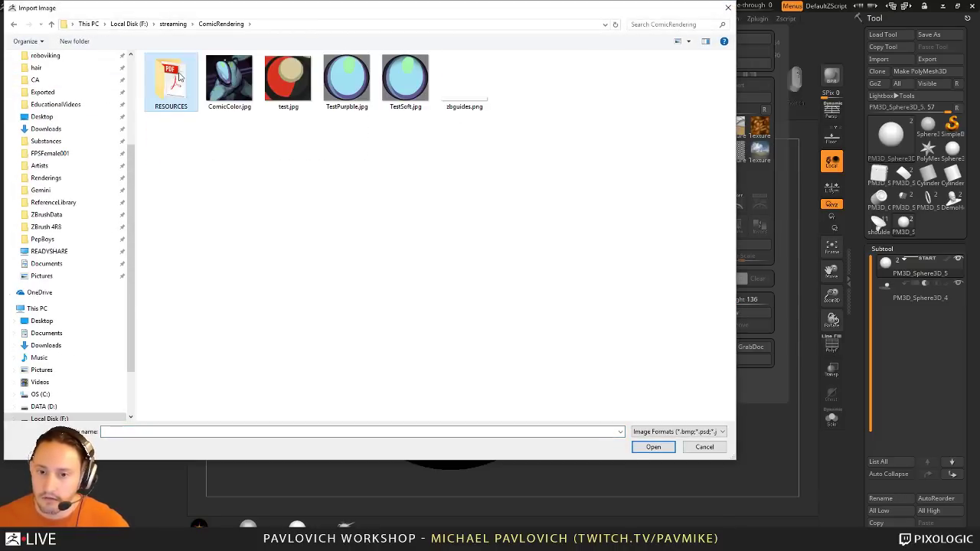
double_click(178, 70)
double_click(175, 125)
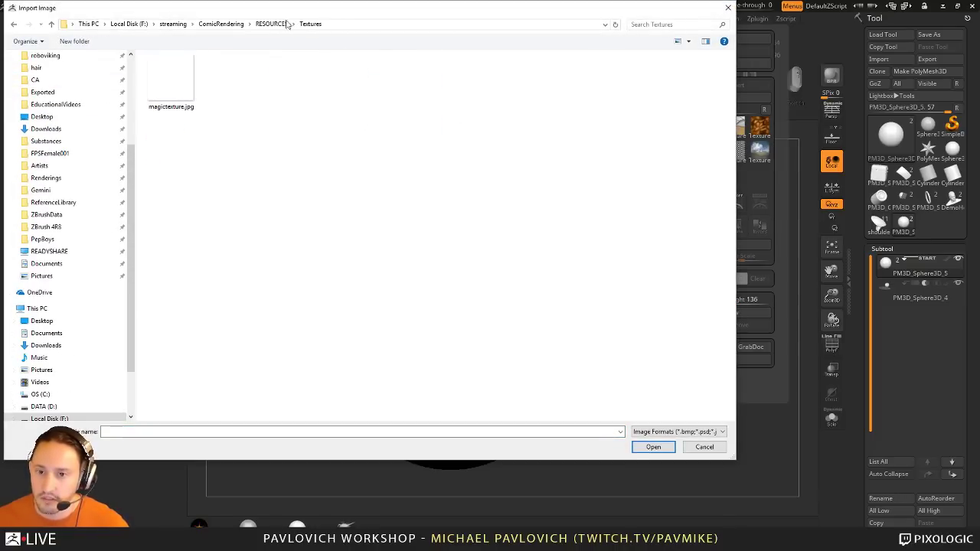
left_click(272, 24)
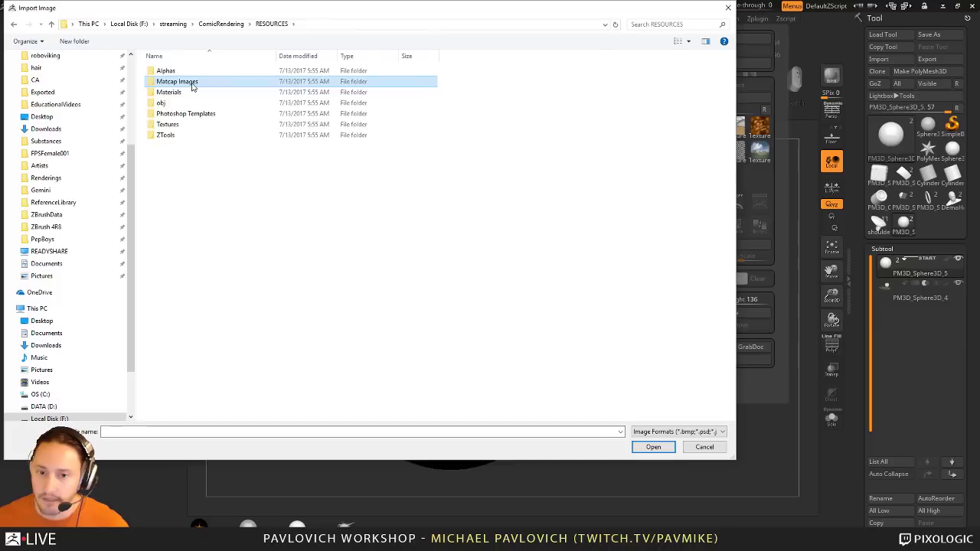
double_click(186, 82)
Step: Import all the images in the Matcap Images folder, from 02.jpg through vintage.jpg, as textures
left_click(174, 83)
scroll(191, 367, "down", 1)
left_click(188, 379, "shift")
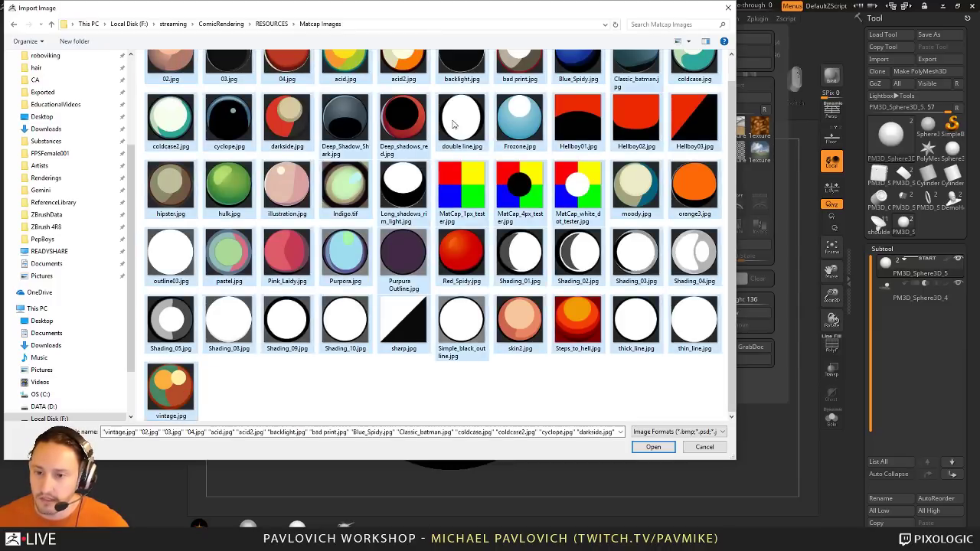
left_click(646, 448)
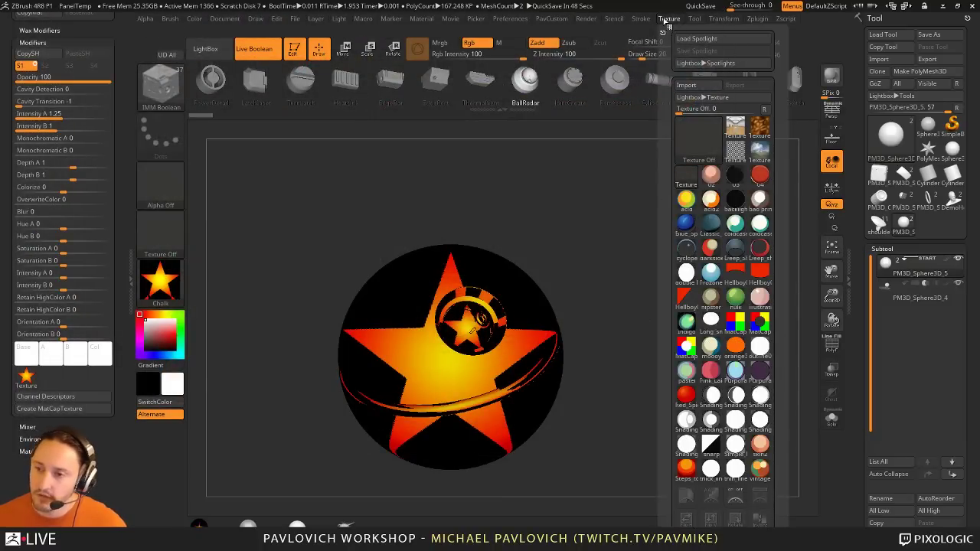
Step: Try the imported 03 and 04 textures in turn on the Chalk material, rotating the sphere to inspect each
left_click(26, 385)
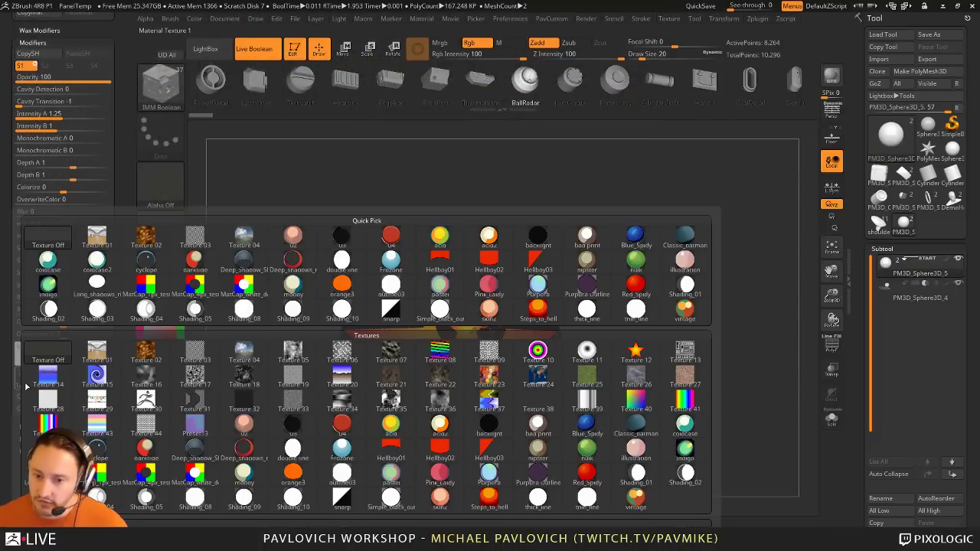
left_click(298, 431)
left_click_drag(726, 286, 738, 236)
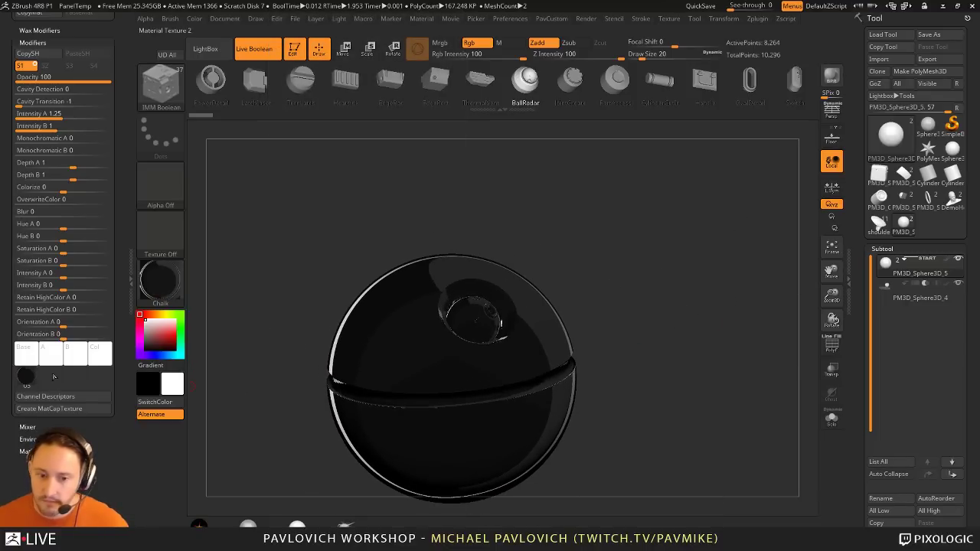
left_click(34, 381)
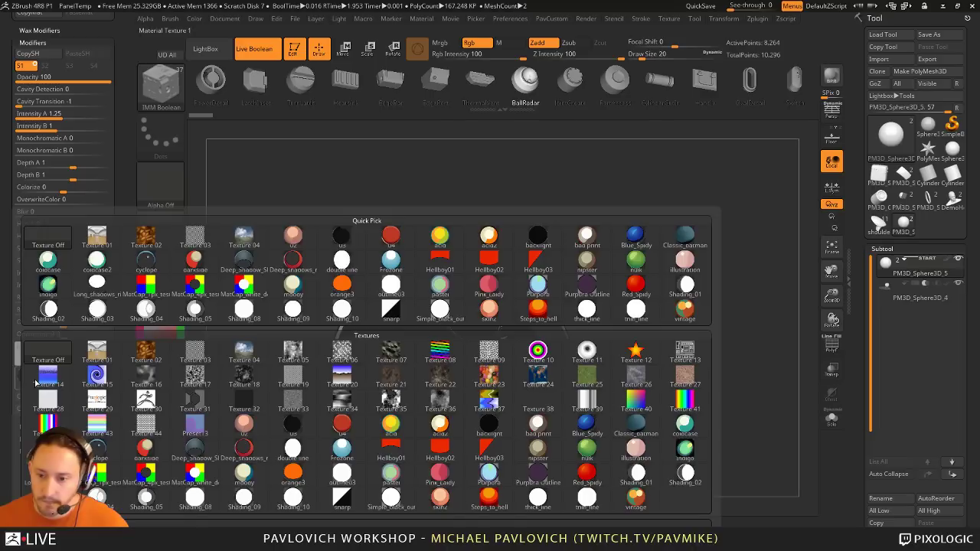
left_click(334, 430)
left_click_drag(598, 416, 605, 394)
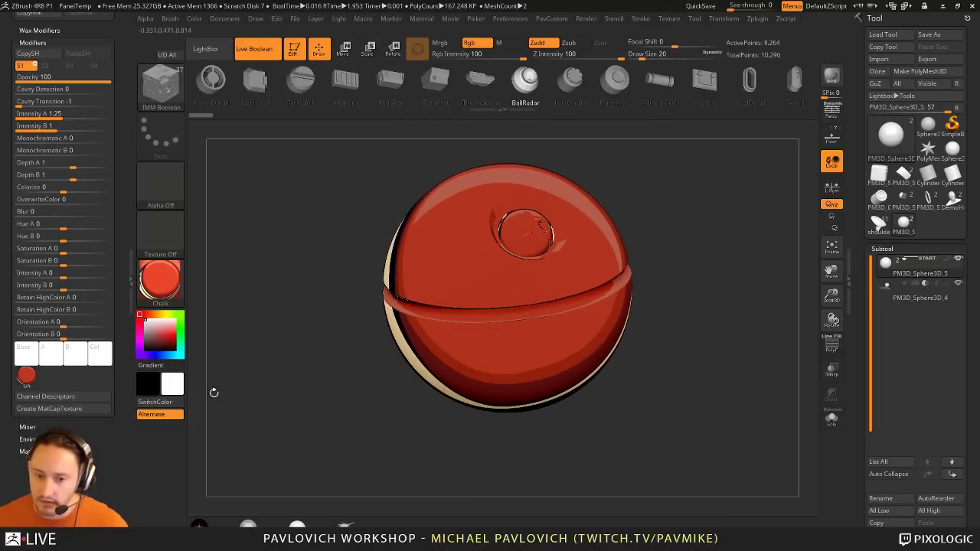
Step: Try the Blue_Spidy and coldcase textures in turn on the Chalk material
left_click(27, 378)
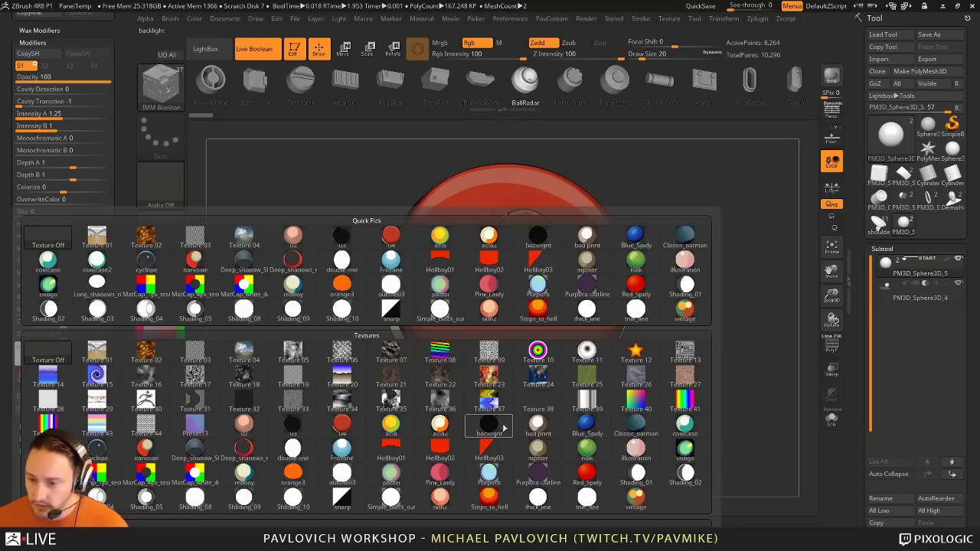
left_click(584, 429)
left_click_drag(730, 304, 605, 360)
left_click(27, 378)
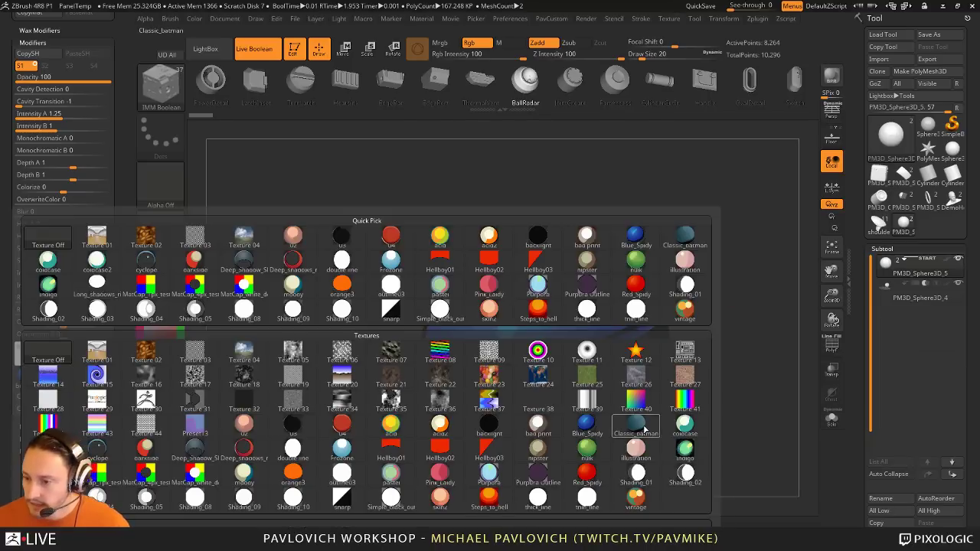
left_click(672, 426)
Step: Apply the cyclope texture to the Chalk material and inspect its highlights on the rotated sphere
left_click(27, 378)
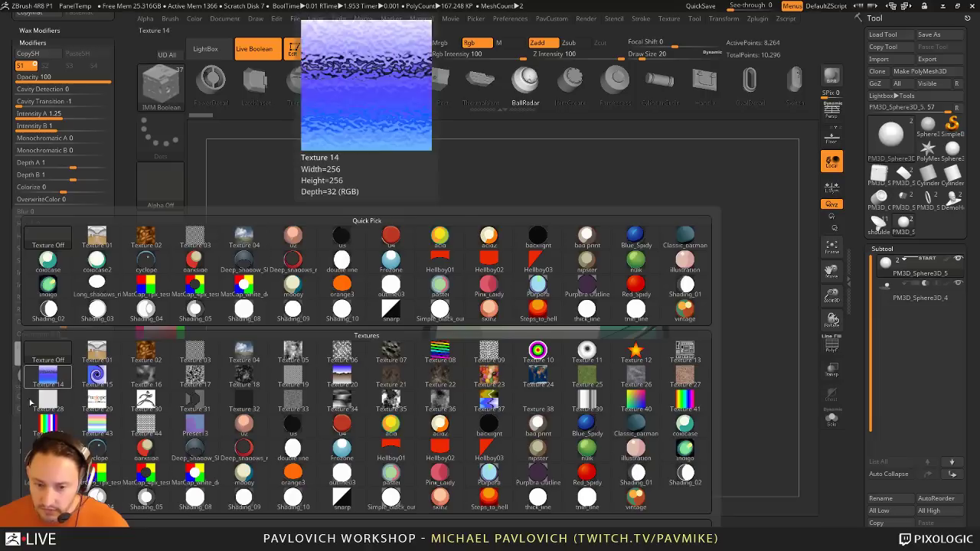
left_click(94, 455)
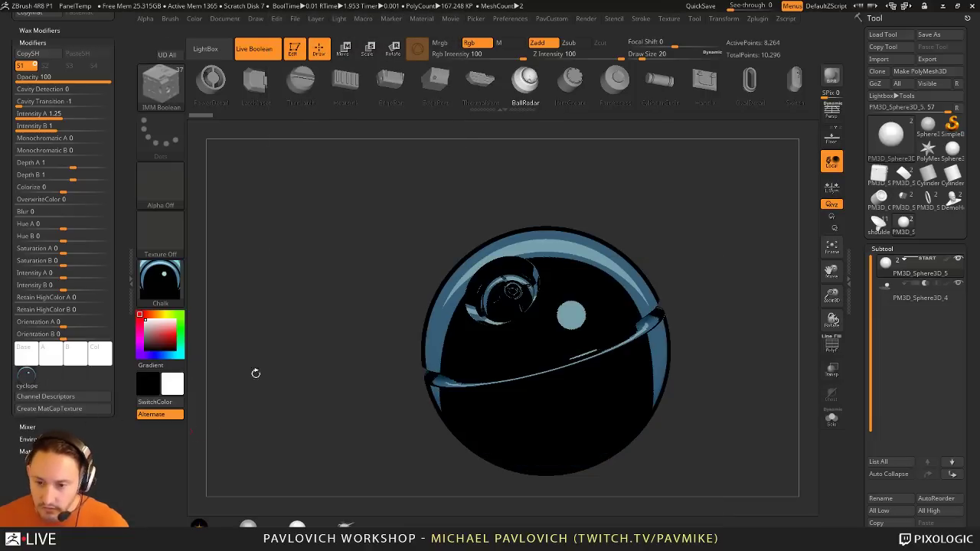
left_click_drag(256, 373, 348, 365)
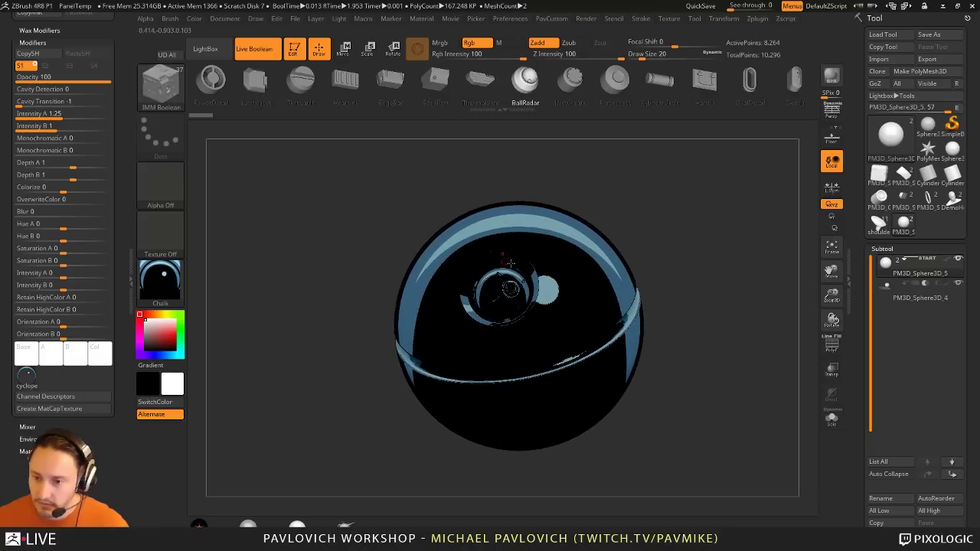
left_click(65, 409)
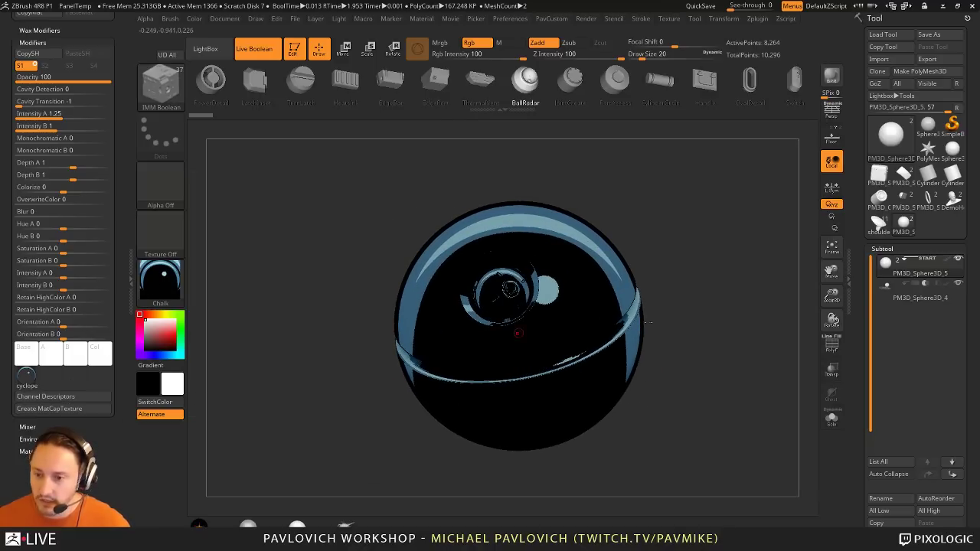
left_click_drag(723, 246, 736, 202)
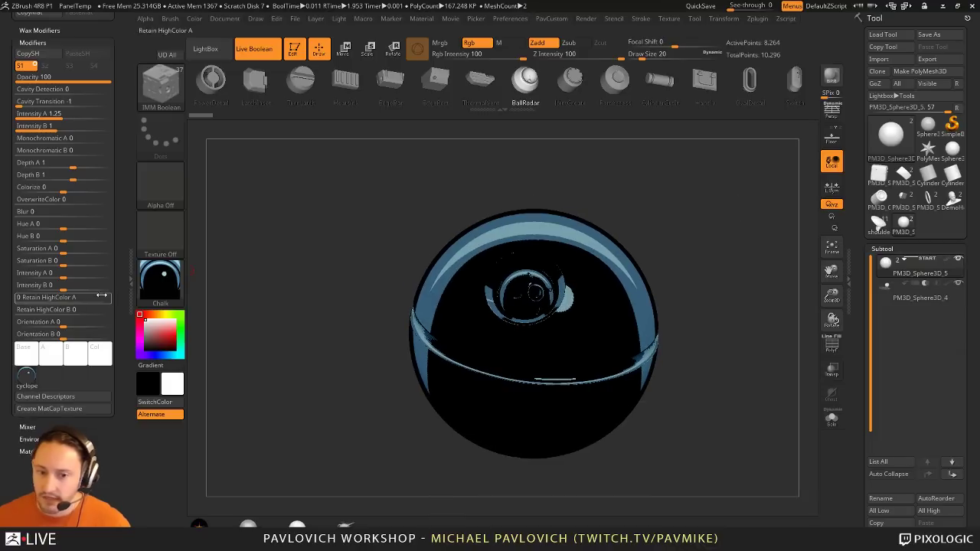
Step: Set the Chalk material's Orientation A to 133.13609 and Orientation B to 131.0059, and check the shading on the sphere
left_click_drag(73, 322, 92, 337)
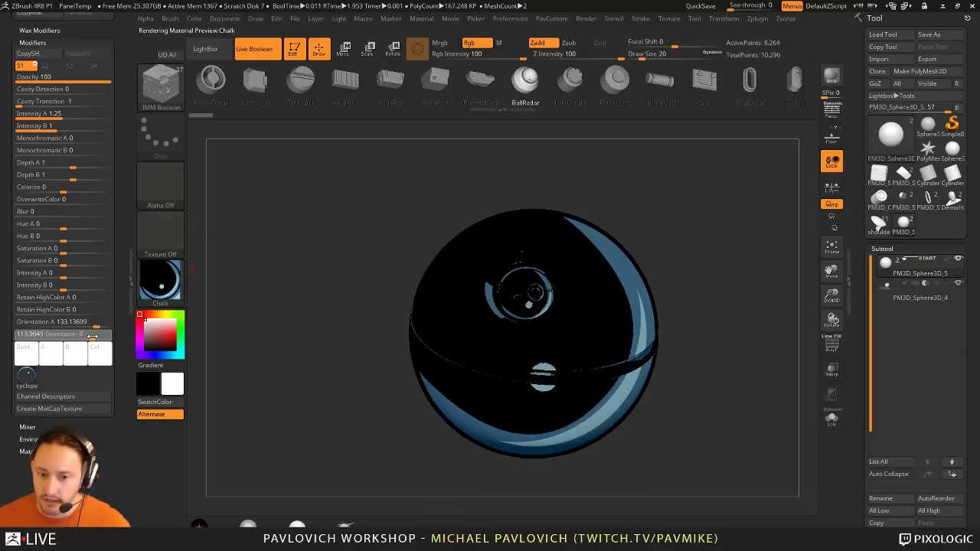
left_click_drag(746, 464, 755, 428, "alt")
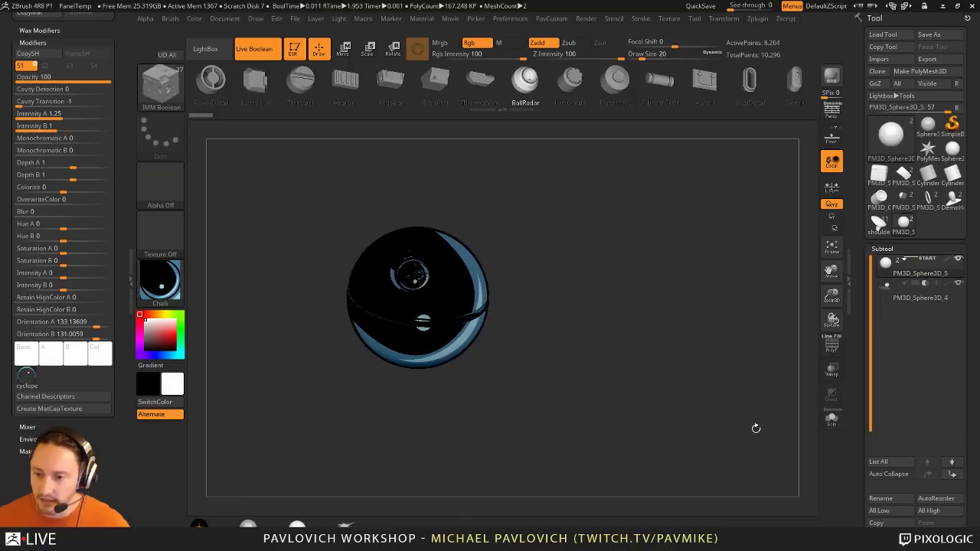
left_click_drag(705, 338, 682, 416)
left_click_drag(617, 310, 647, 351, "alt")
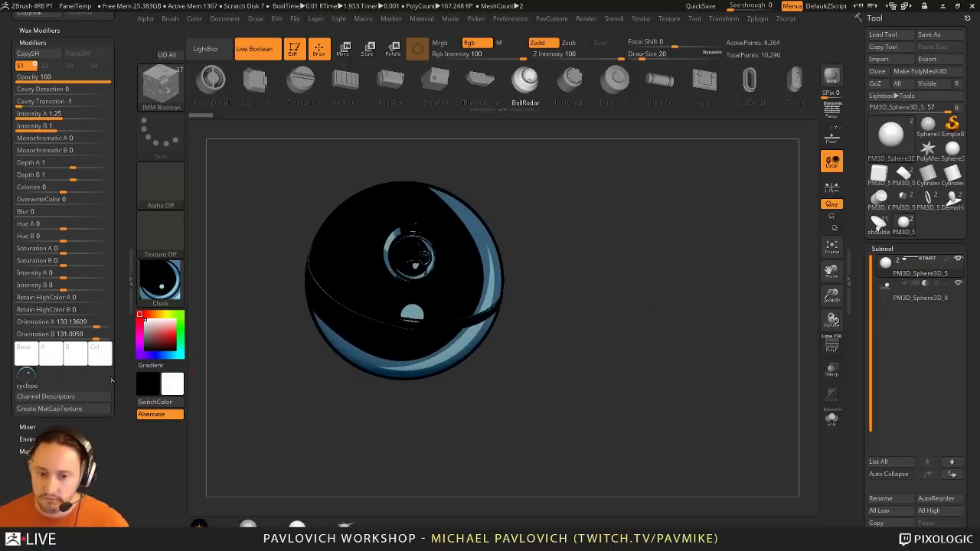
Step: Try the pastel texture on the Chalk material, continue through other matcap textures, and settle on Red_Spidy
left_click(26, 377)
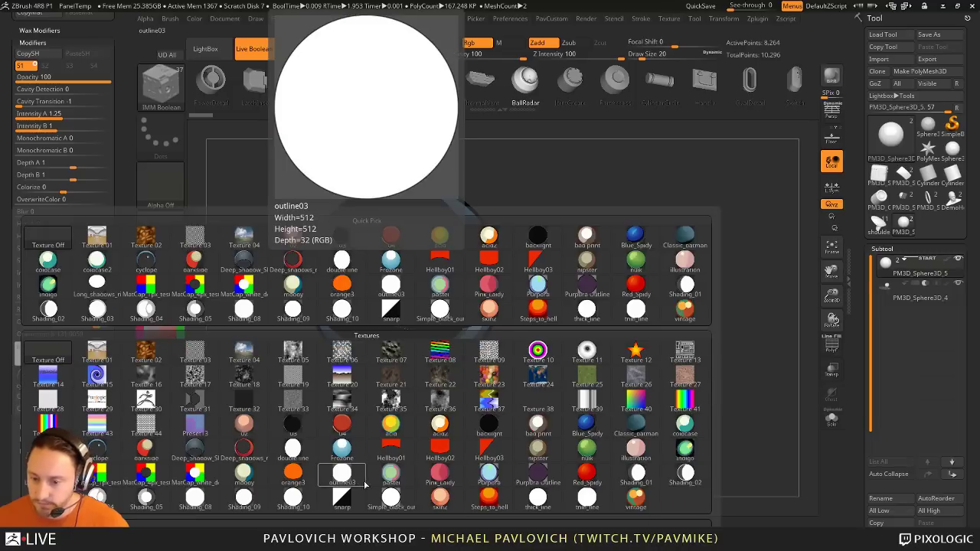
left_click(390, 476)
left_click(27, 376)
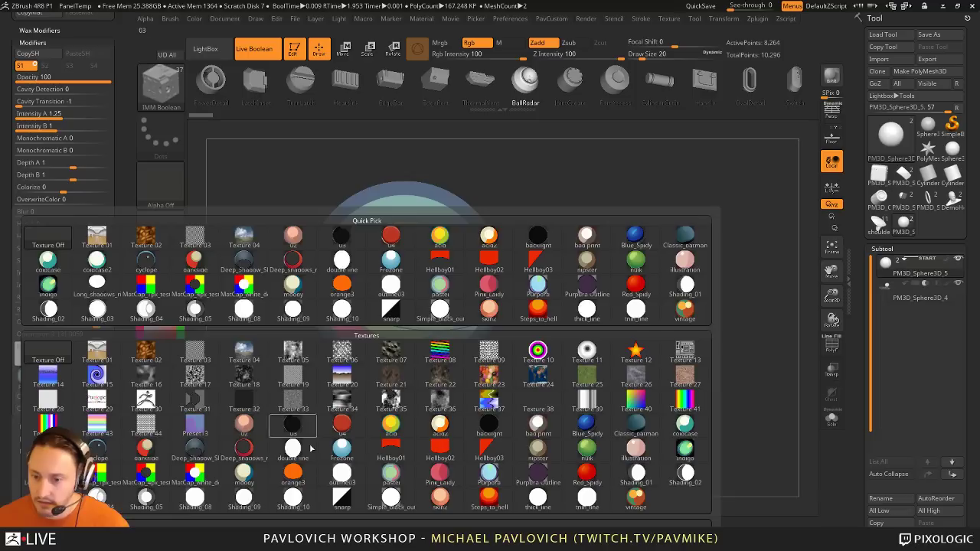
left_click(26, 375)
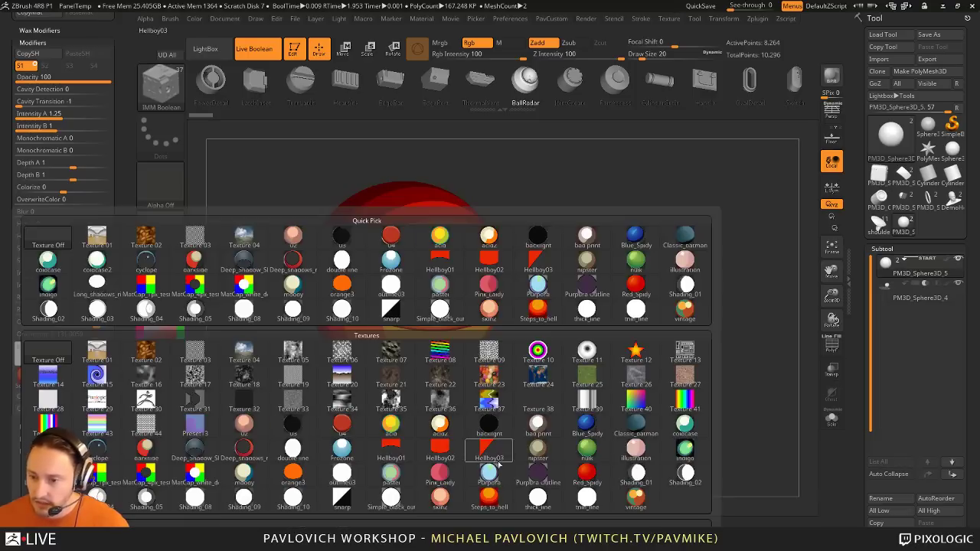
left_click(567, 471)
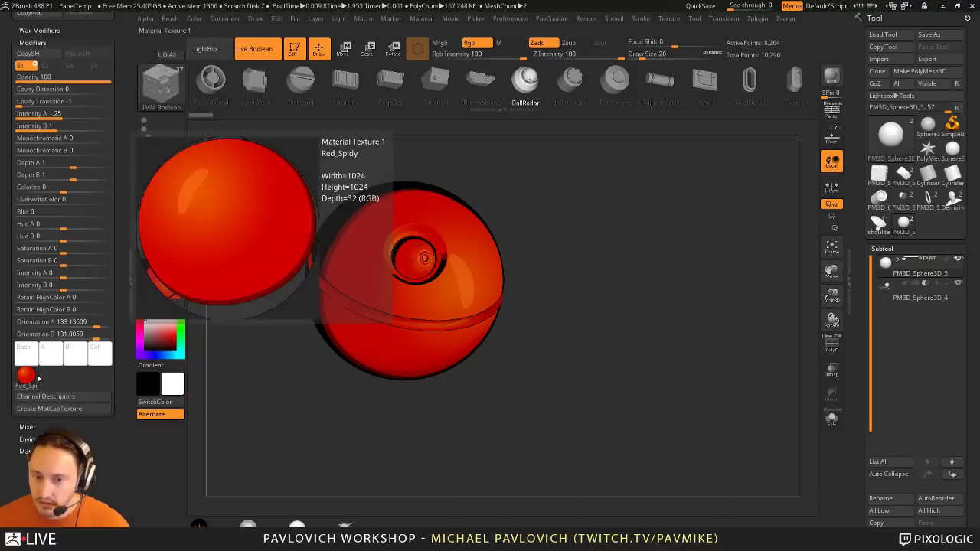
Step: Reset the Chalk material's Orientation A and Orientation B to 0, and check the shading on the rotated sphere
left_click(81, 323)
type("0")
key("Tab")
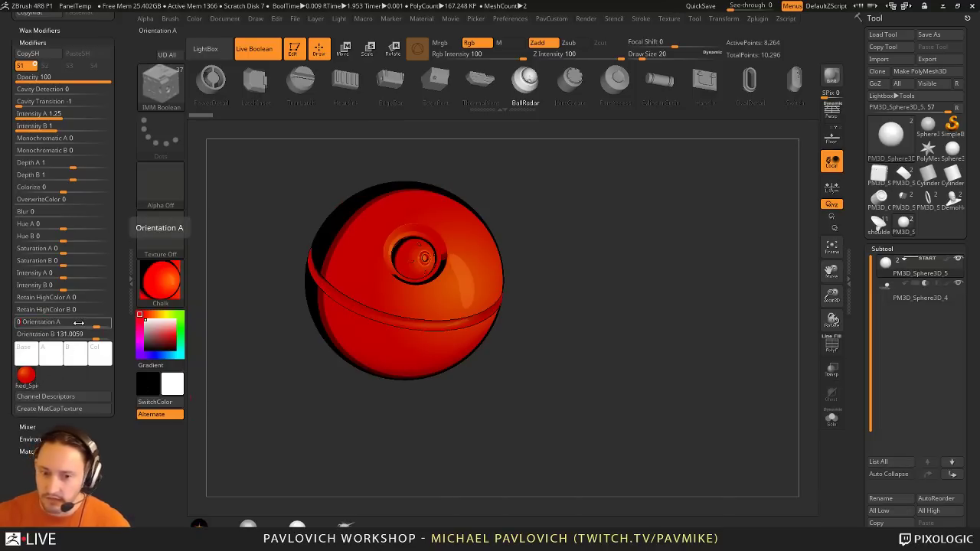
type("0")
key("Tab")
left_click(76, 309)
mouse_move(658, 257)
left_mouse_down()
mouse_move(632, 222)
mouse_move(680, 247)
mouse_move(668, 271)
left_mouse_up()
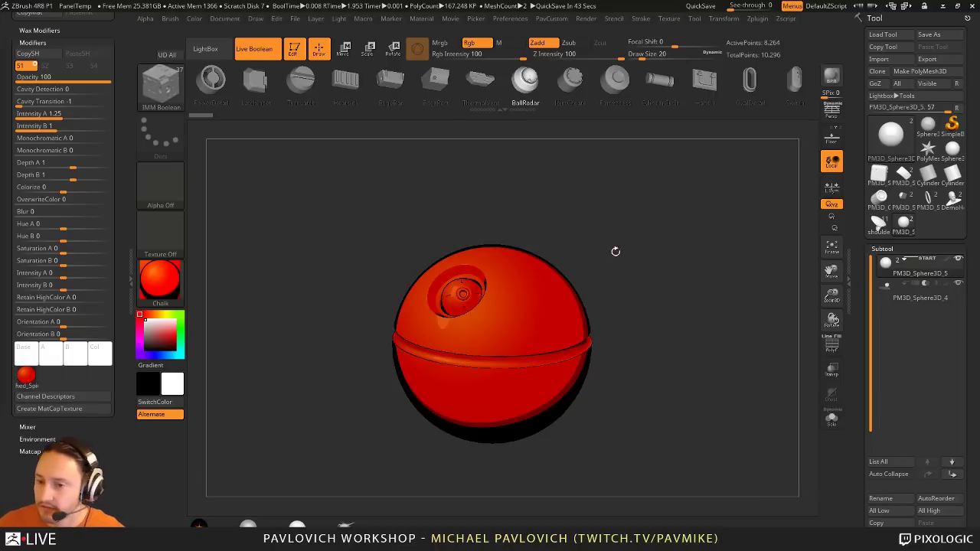
left_click_drag(616, 252, 609, 266)
left_click_drag(643, 195, 627, 235)
Step: Switch to the Standard brush and turn off the Live Boolean preview, checking the full model from several angles
key("b")
key("s")
key("t")
key("s")
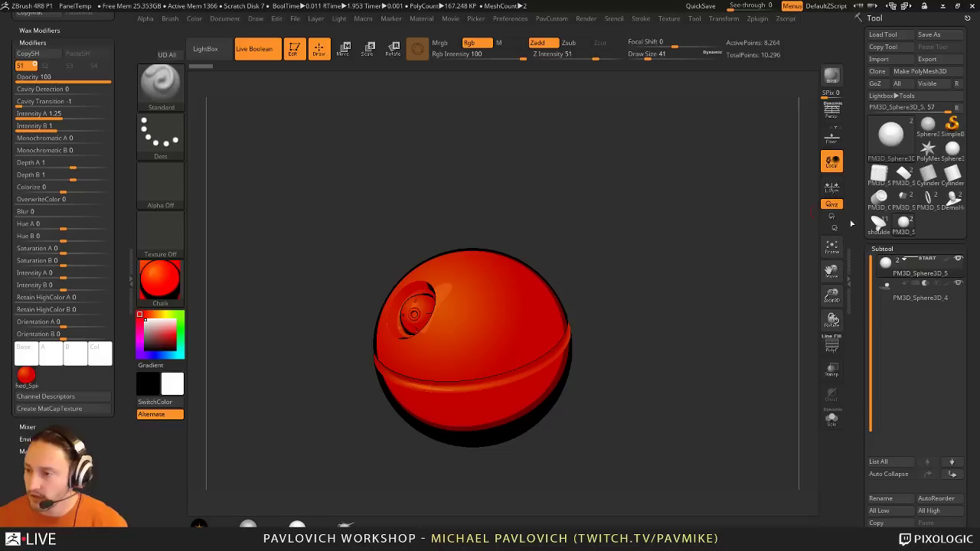
left_click(253, 48)
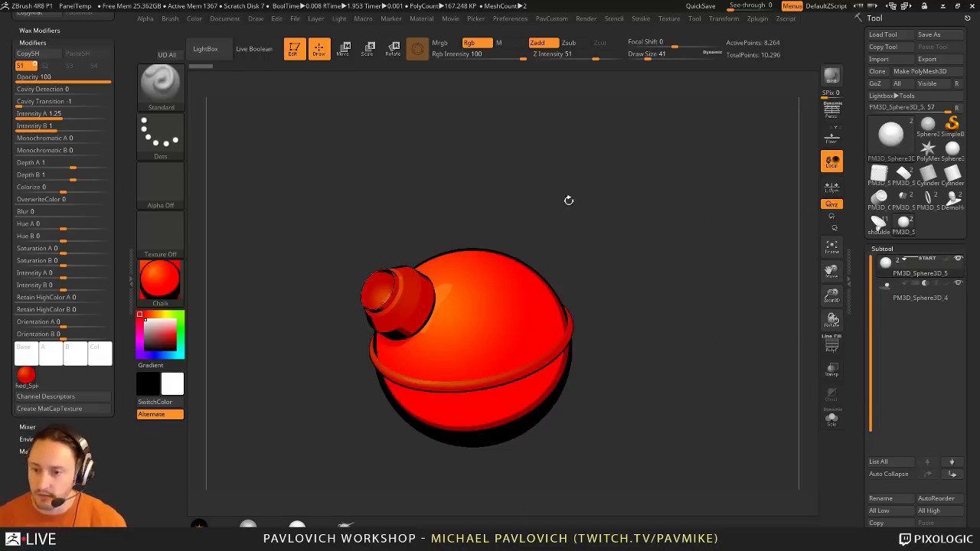
left_click_drag(696, 274, 646, 302)
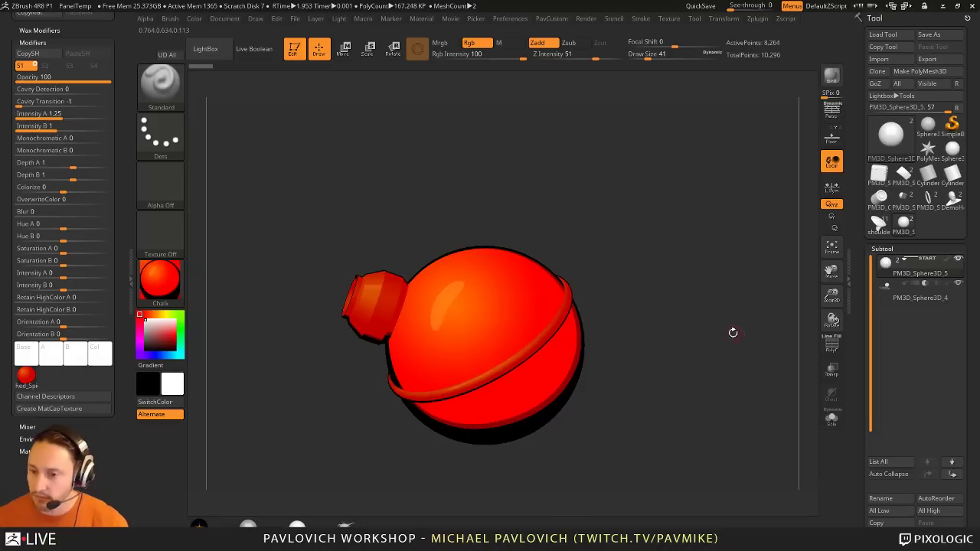
left_click_drag(733, 332, 676, 337)
Step: Assign the MatCap Pearl Cavity material to the model and reframe it
left_click(244, 525)
left_click_drag(654, 273, 682, 244)
left_click_drag(682, 243, 689, 274, "alt")
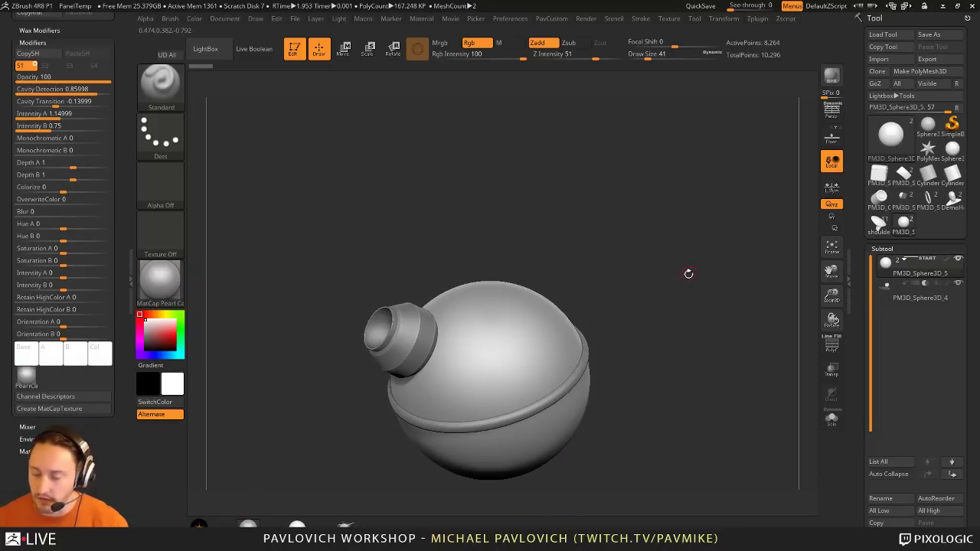
Step: Browse the LightBox brush folders, including Polish and Smooth, and close the browser
key("comma")
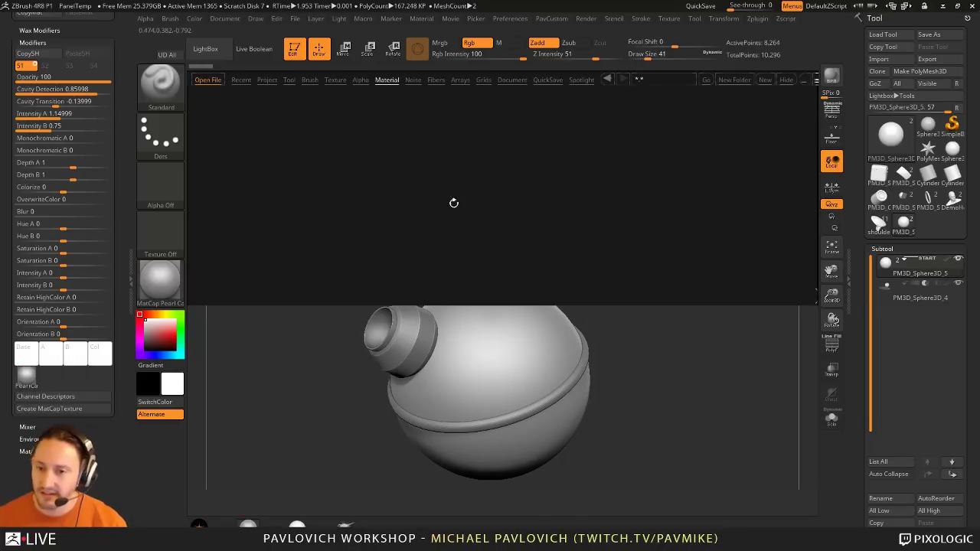
left_click(310, 80)
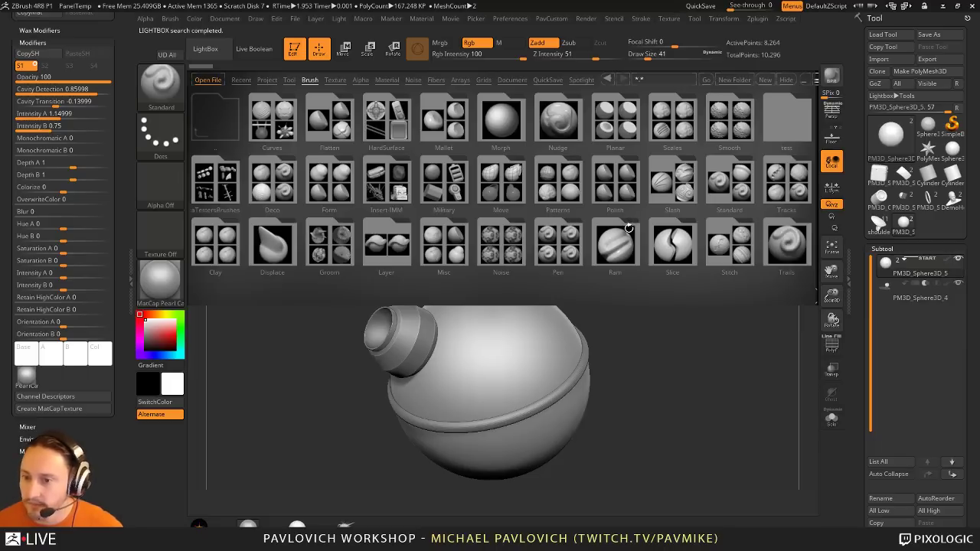
left_click(624, 196)
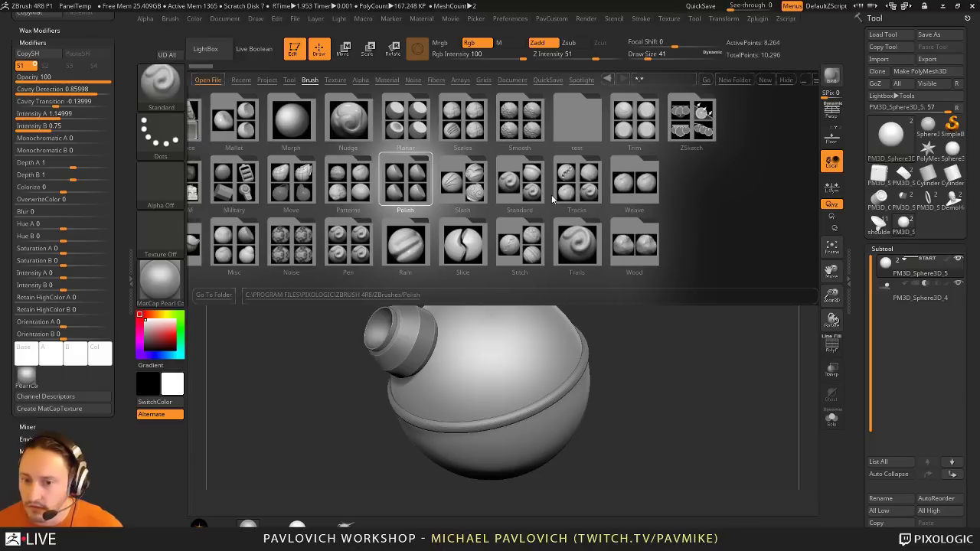
left_click_drag(552, 197, 649, 197)
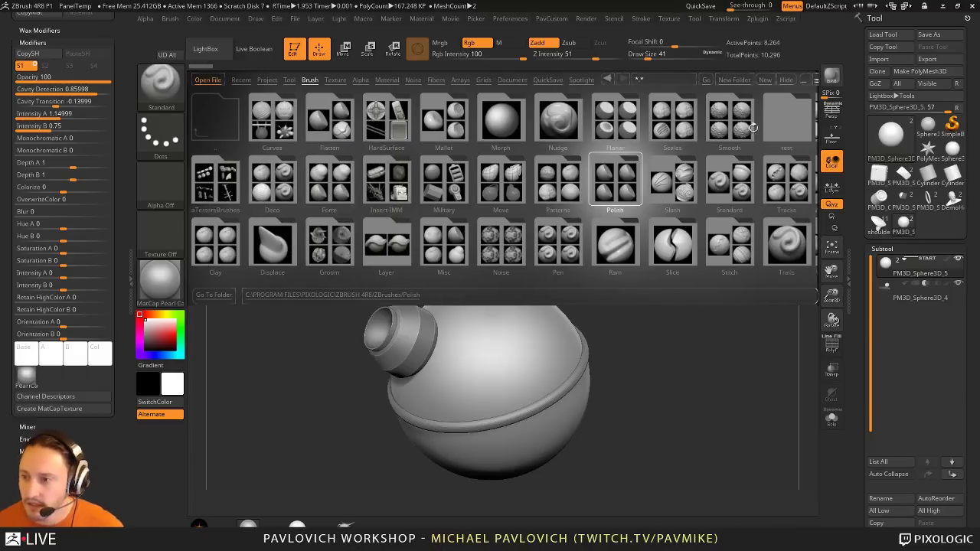
left_click(722, 116)
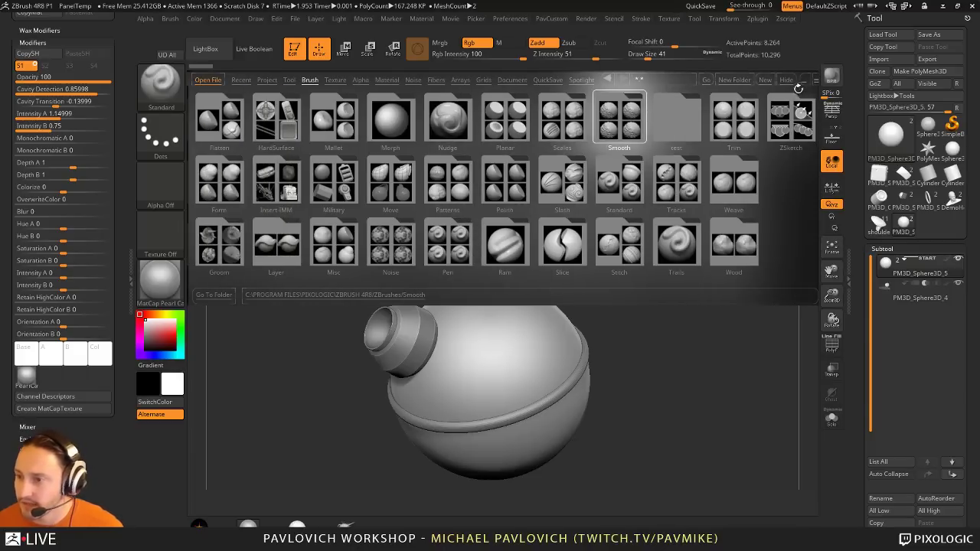
left_click(863, 112)
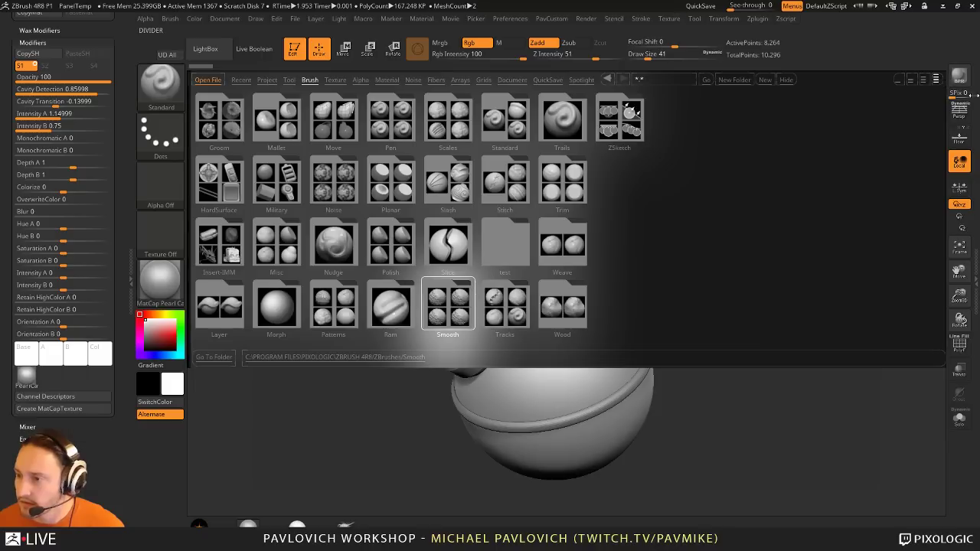
left_click(977, 93)
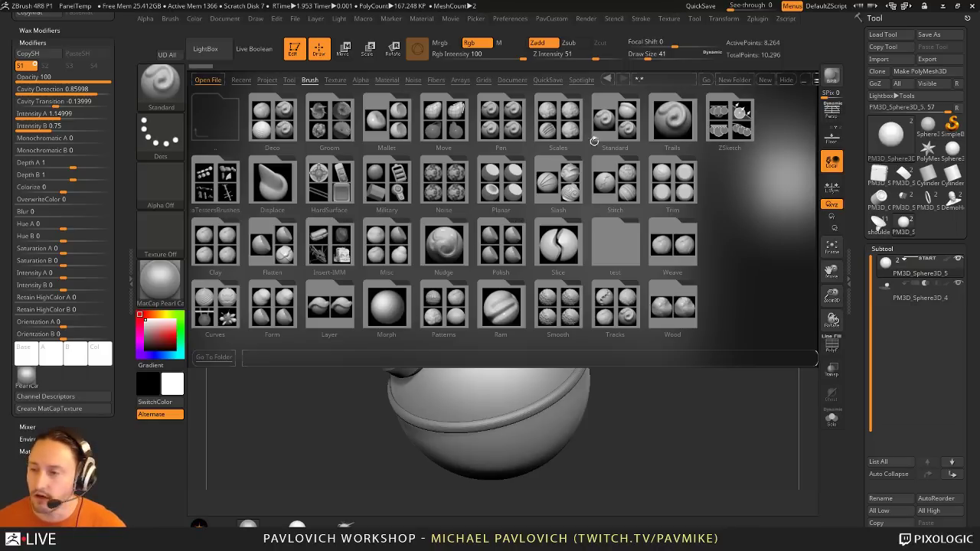
left_click(788, 79)
Step: Exit Edit mode, clear the canvas, and redraw the sphere model in Edit mode
key("s")
left_click(662, 239)
mouse_move(663, 236)
left_mouse_down()
mouse_move(654, 215)
mouse_move(678, 241)
left_mouse_up()
left_click(294, 49)
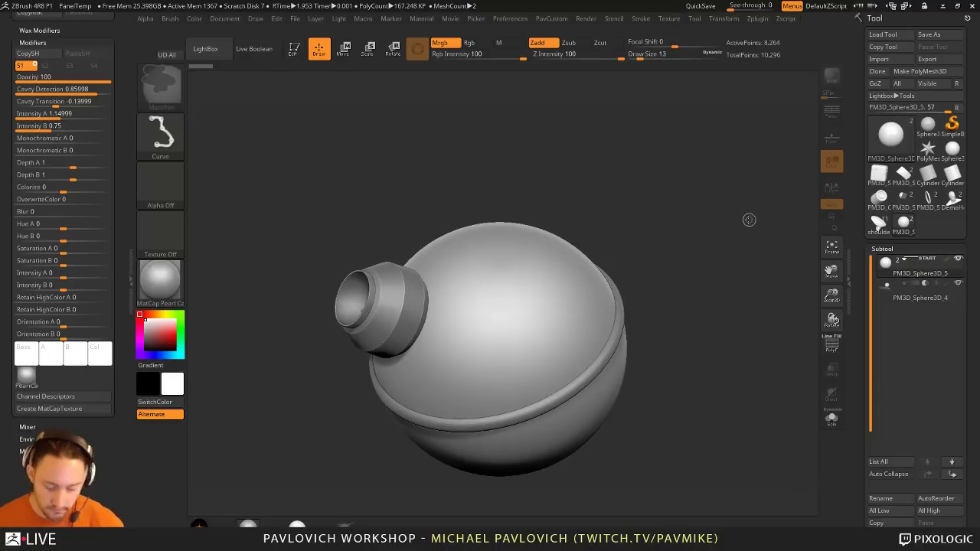
key("ctrl+n")
mouse_move(894, 218)
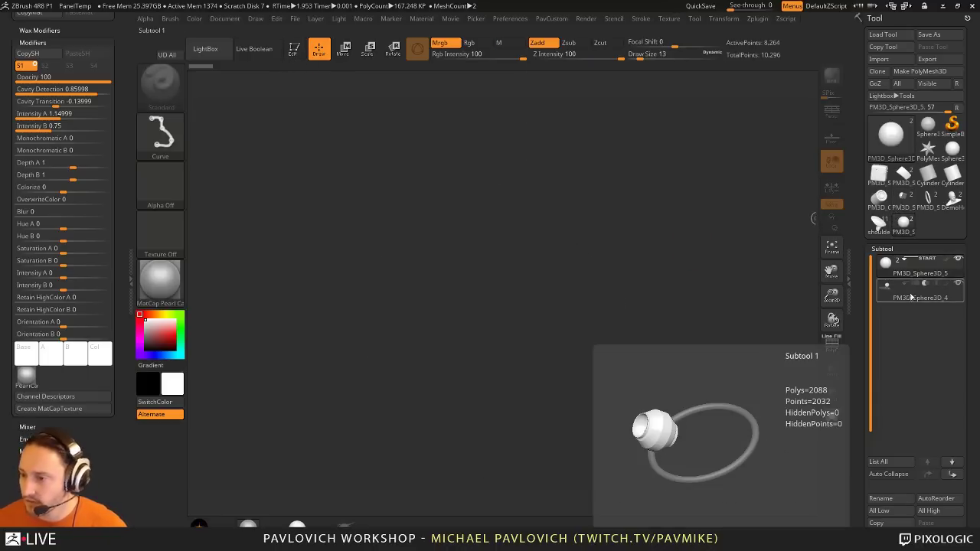
left_click(294, 52)
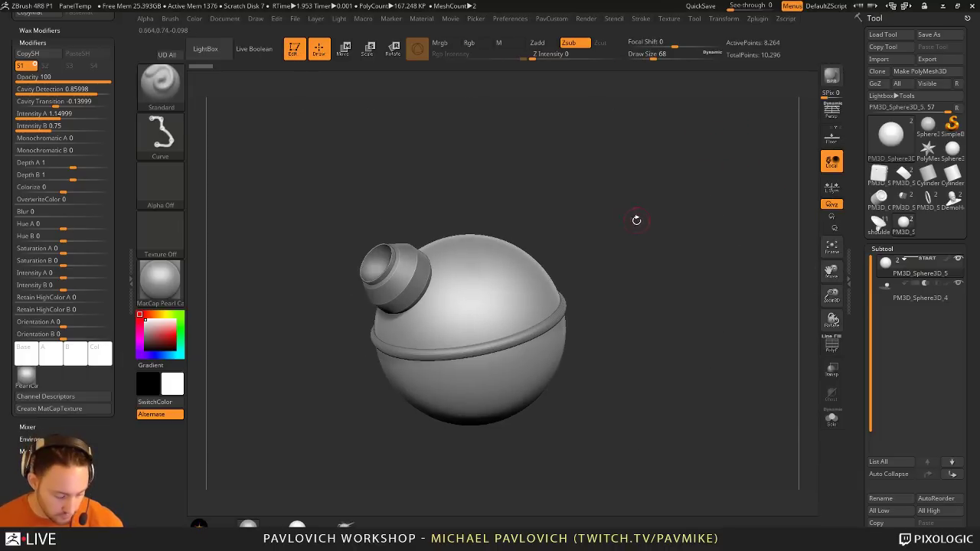
Step: Choose the CurveStrapSnap brush with a draw size of 132 and a Z Intensity of 100
key("b")
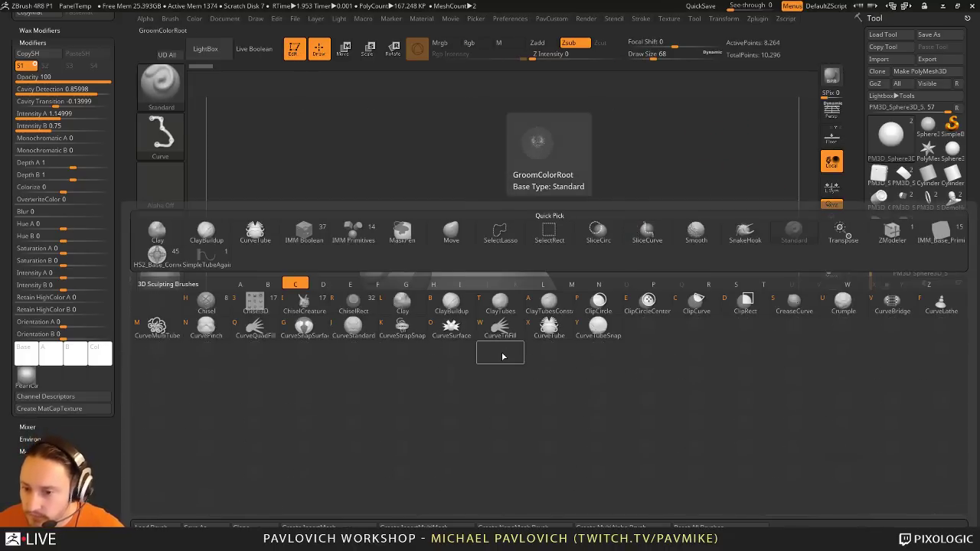
key("k")
left_click_drag(569, 215, 615, 186, "alt")
key("s")
left_click(564, 187)
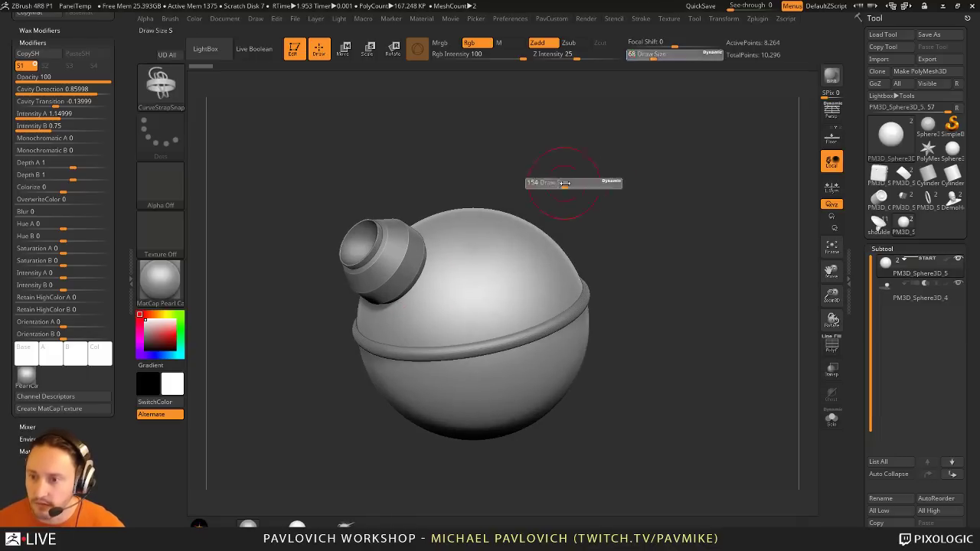
left_click_drag(582, 55, 624, 59)
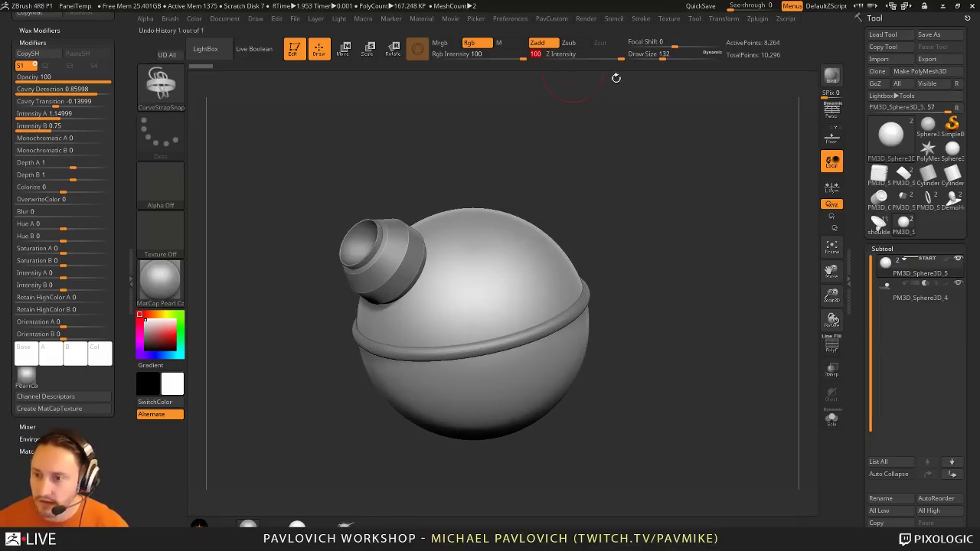
Step: Reduce the draw size to 90 and draw a strap curve from the sphere's upper surface outward past its edge
key("s")
left_click(540, 232)
left_click_drag(528, 249, 592, 143)
mouse_move(667, 202)
left_mouse_down("alt")
mouse_move(630, 235)
mouse_move(661, 243)
left_mouse_up("alt")
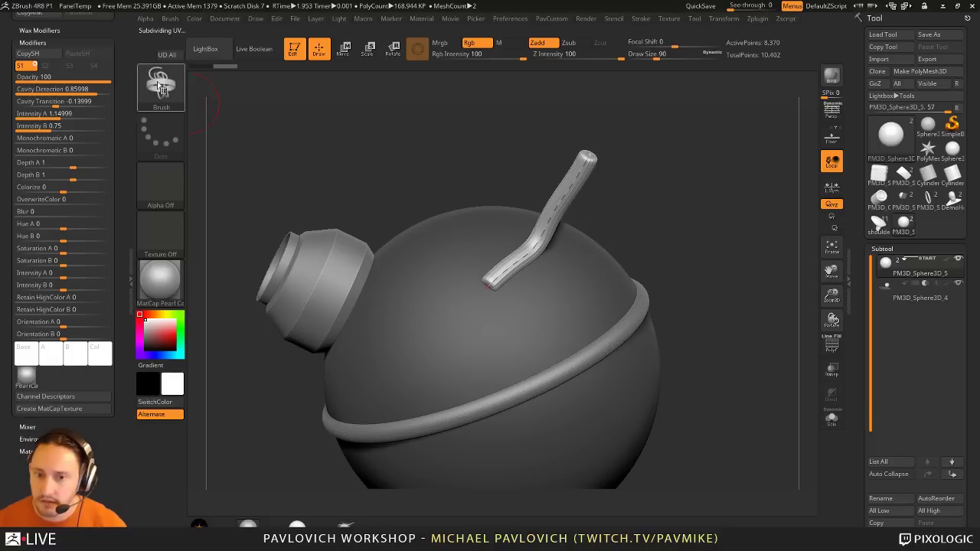
Step: Lower the Z Intensity to 39 and update the strap along its existing curve to make it thinner
left_click(588, 52)
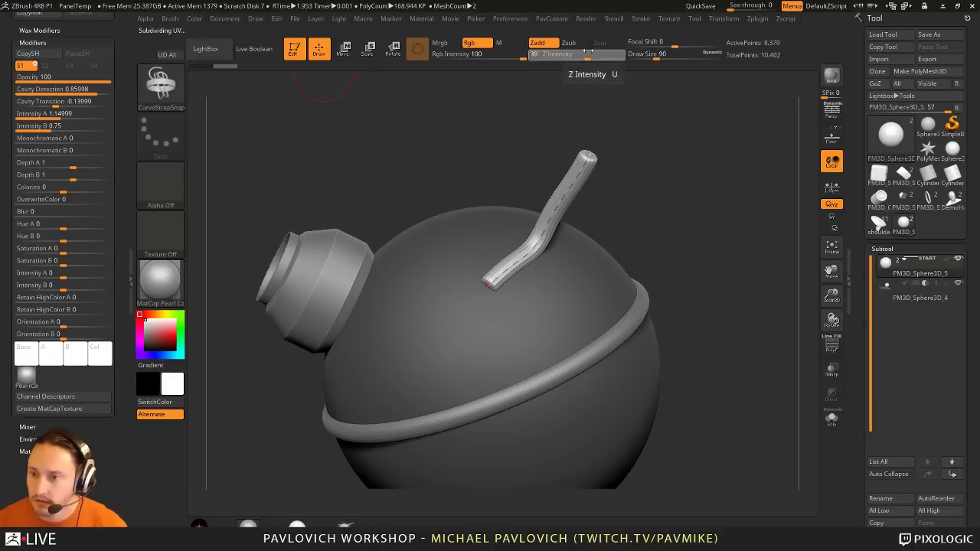
left_click(575, 189)
left_click_drag(693, 186, 652, 166)
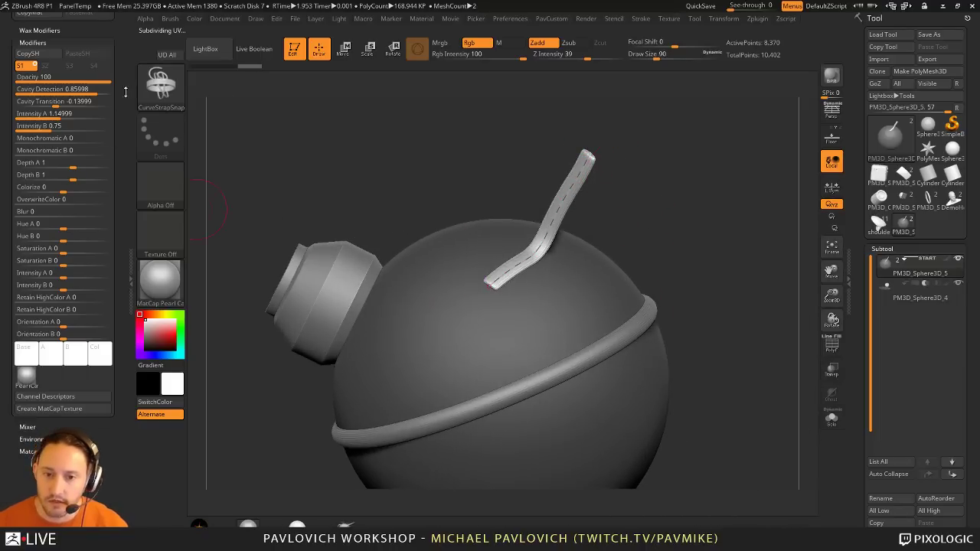
Step: Remove the docked Material palette and dock the Stroke palette in its place
left_click_drag(125, 91, 126, 248)
left_click(113, 15)
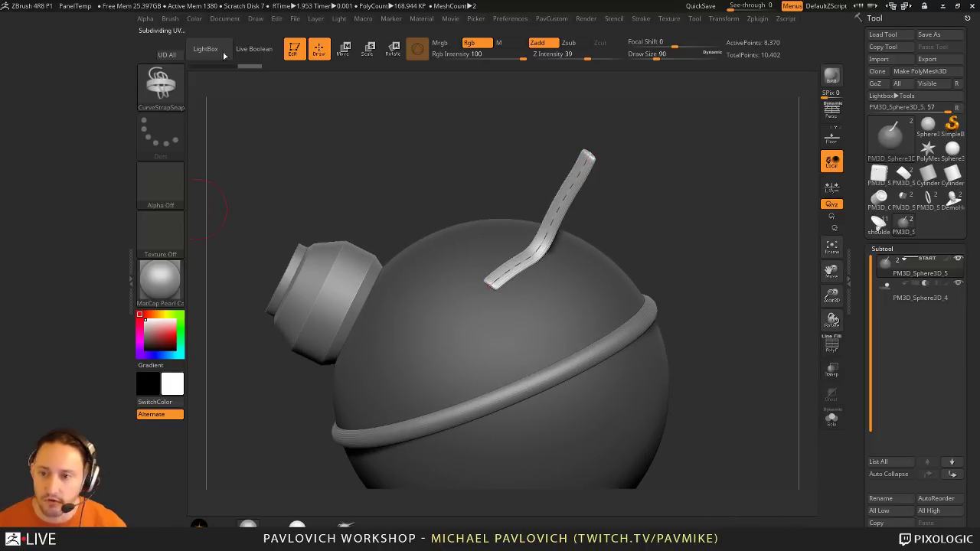
left_click(642, 19)
left_click(638, 32)
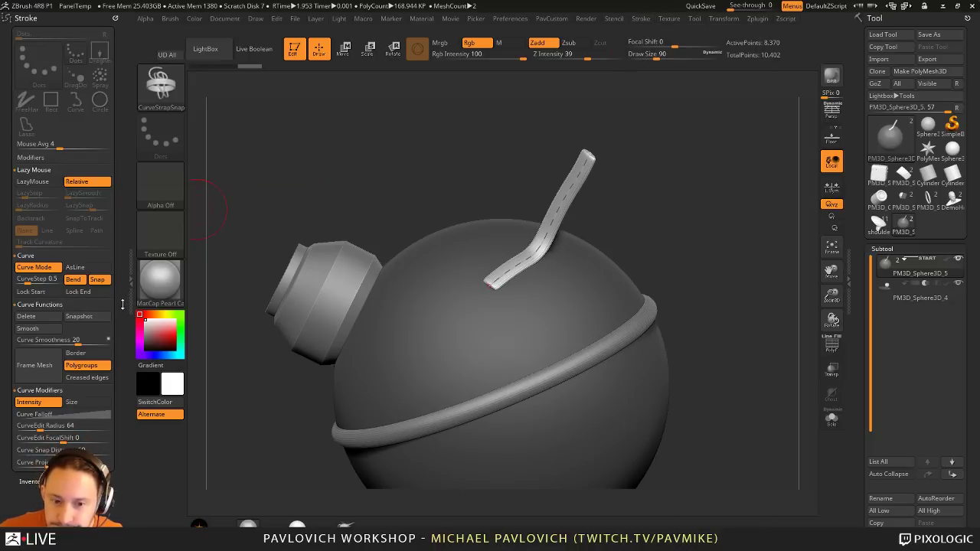
Step: Dock the Brush palette below the Stroke palette and expand the CurveStrapSnap brush's Modifiers
left_click(170, 19)
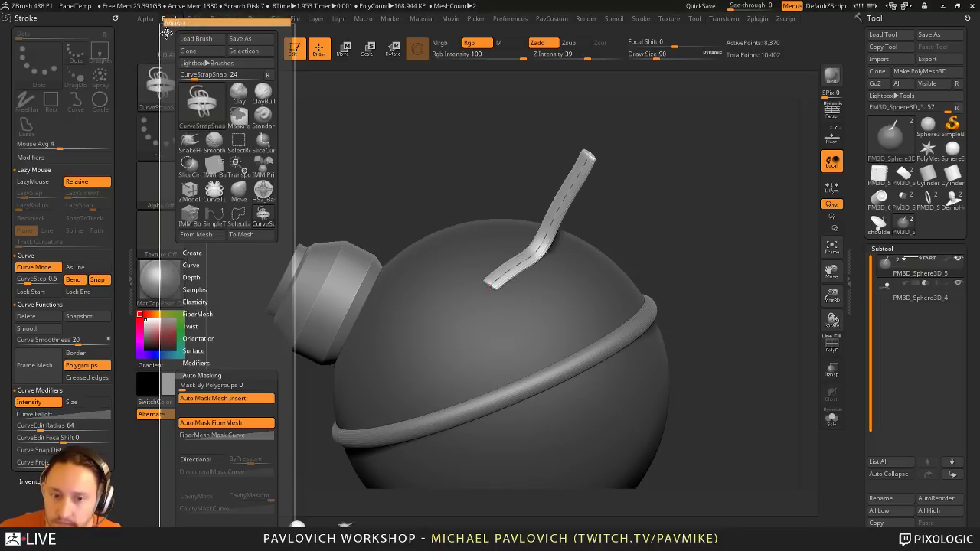
left_click(166, 33)
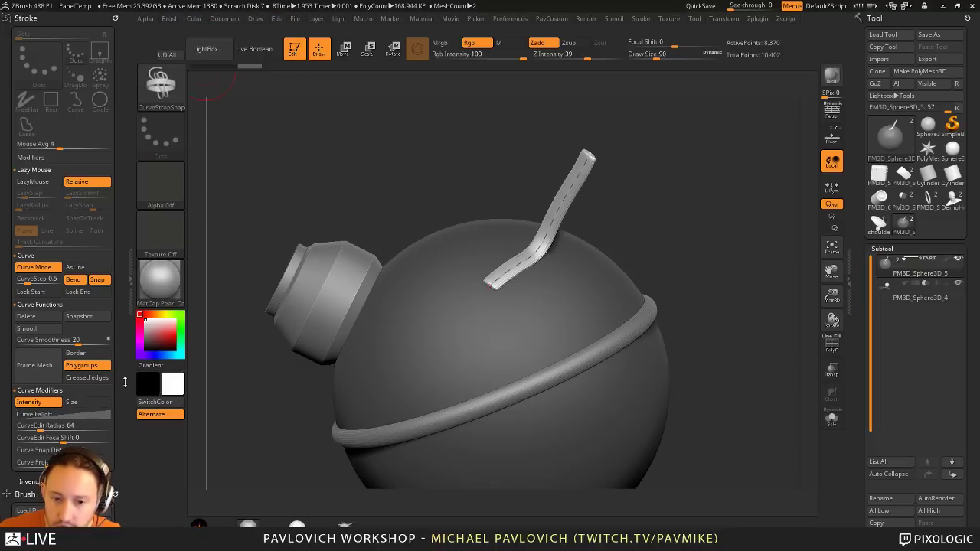
left_click_drag(125, 382, 124, 2)
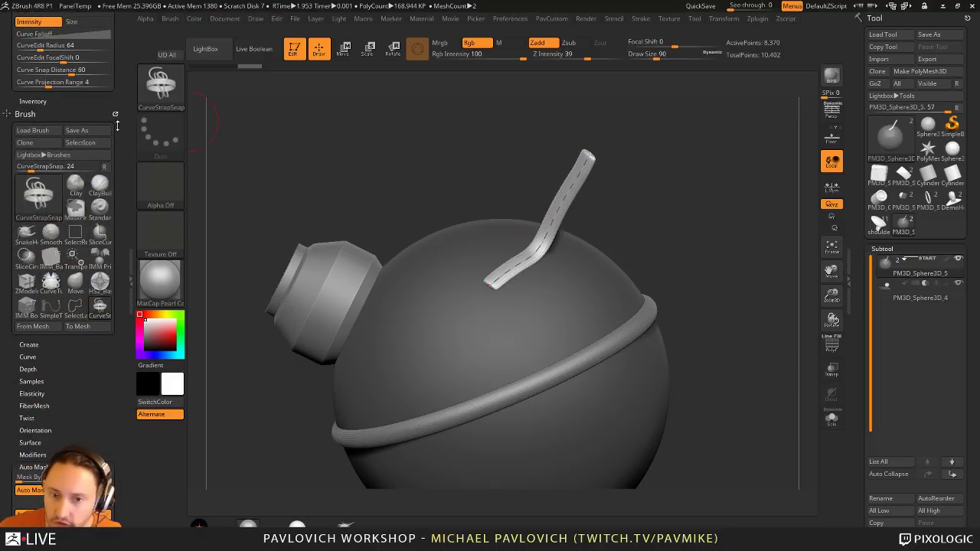
key("shift")
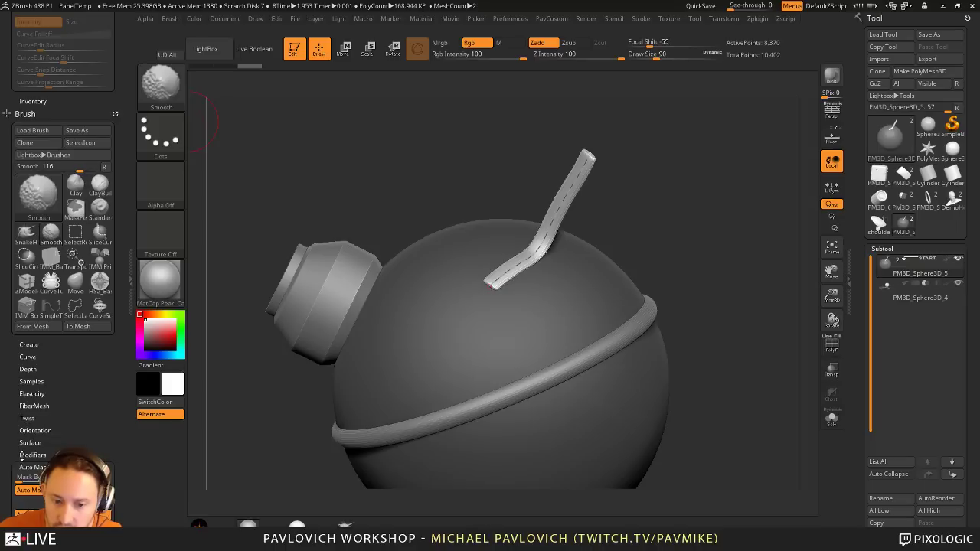
left_click(31, 455)
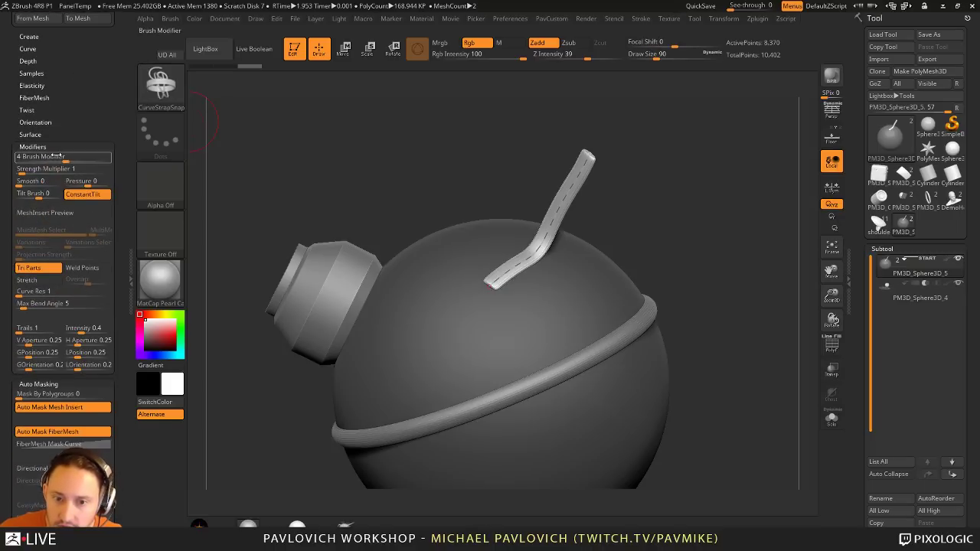
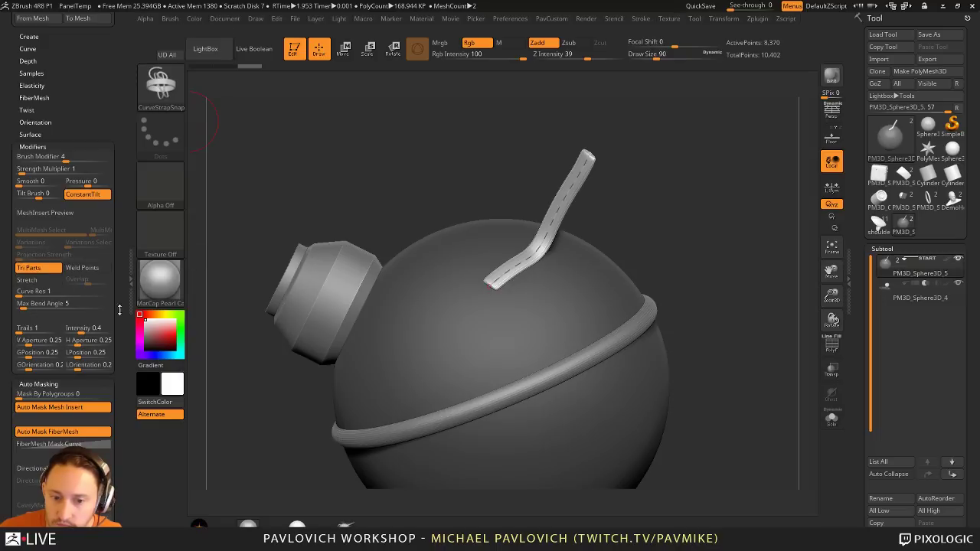
left_click_drag(124, 245, 126, 314)
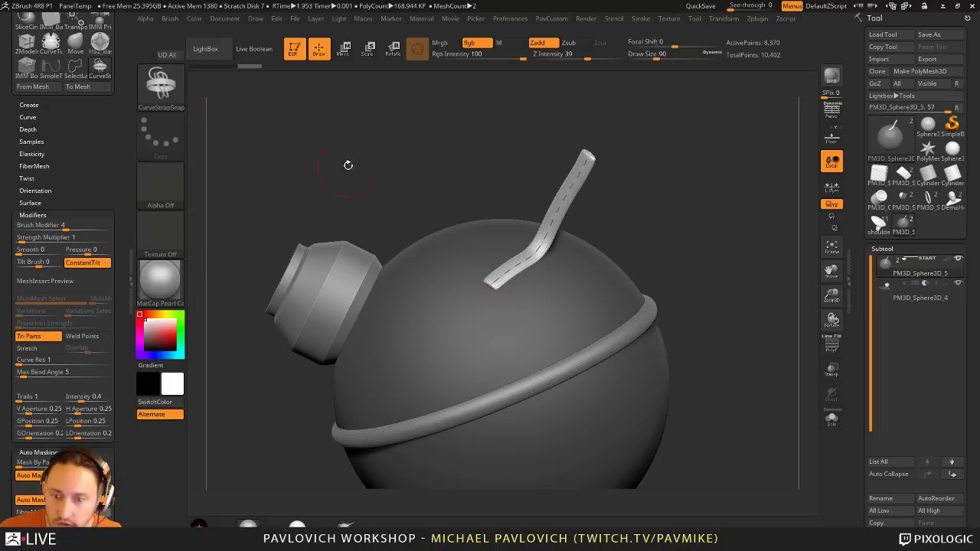
Step: Select the CurveTube brush, set the draw size to 54, and update the existing strap curve as a tube
key("b")
key("c")
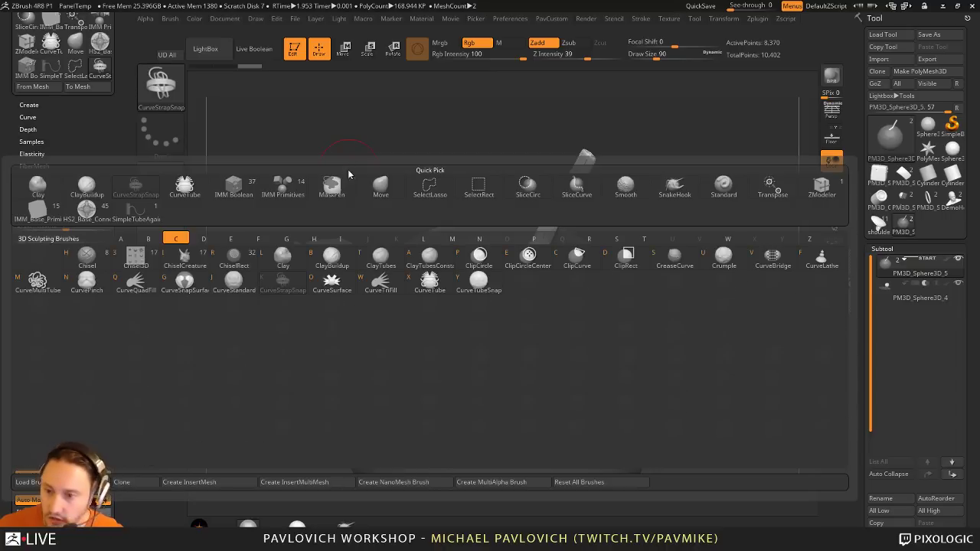
left_click(422, 284)
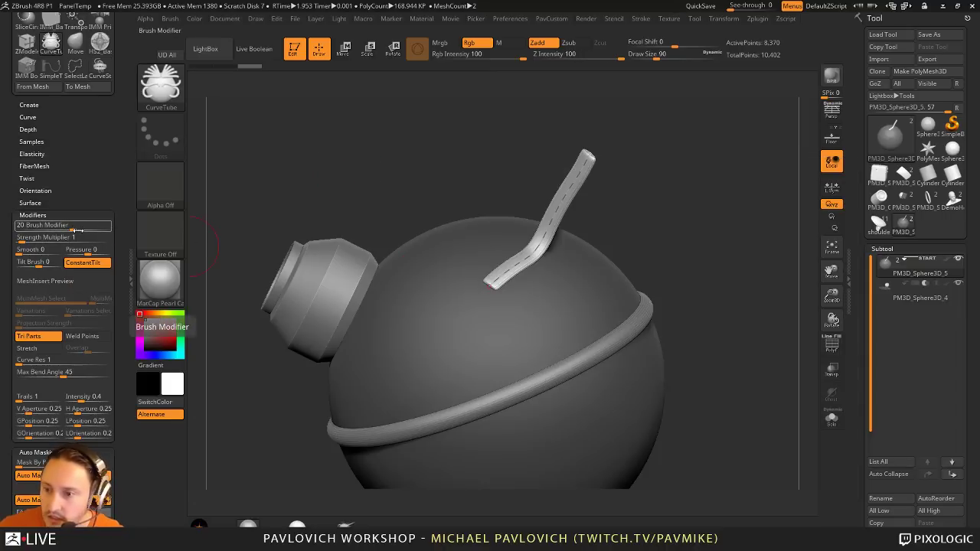
key("shift+d")
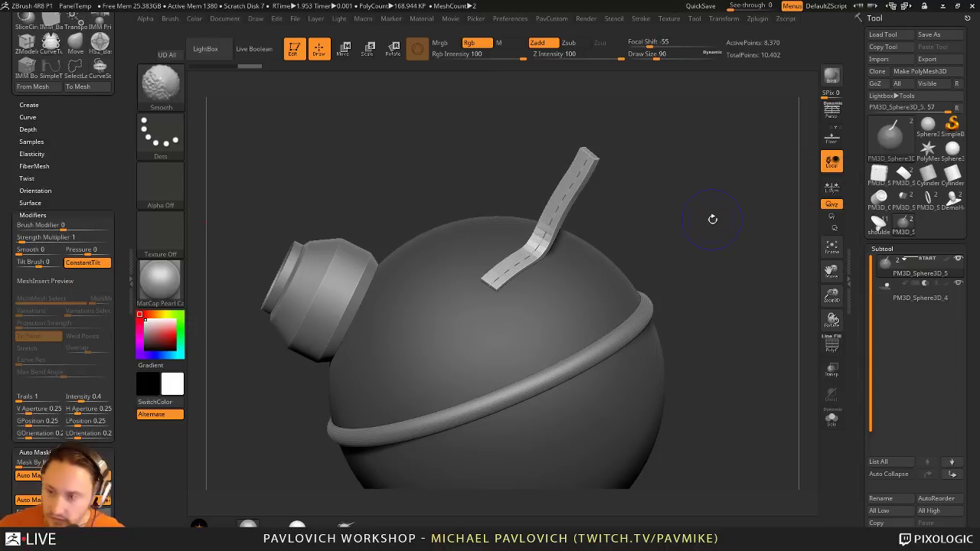
key("s")
mouse_move(707, 208)
left_mouse_down()
mouse_move(686, 207)
mouse_move(696, 223)
left_mouse_up()
left_click(565, 193)
key("Return")
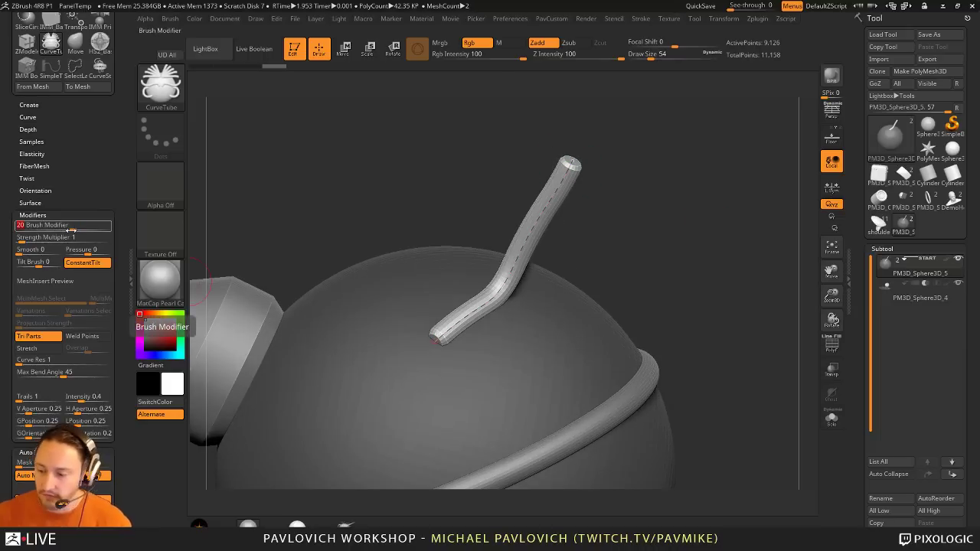
Step: Set CurveTube's Brush Modifier to 4, update the curve as a four-sided tube, and inspect its polygons
type("4")
key("Return")
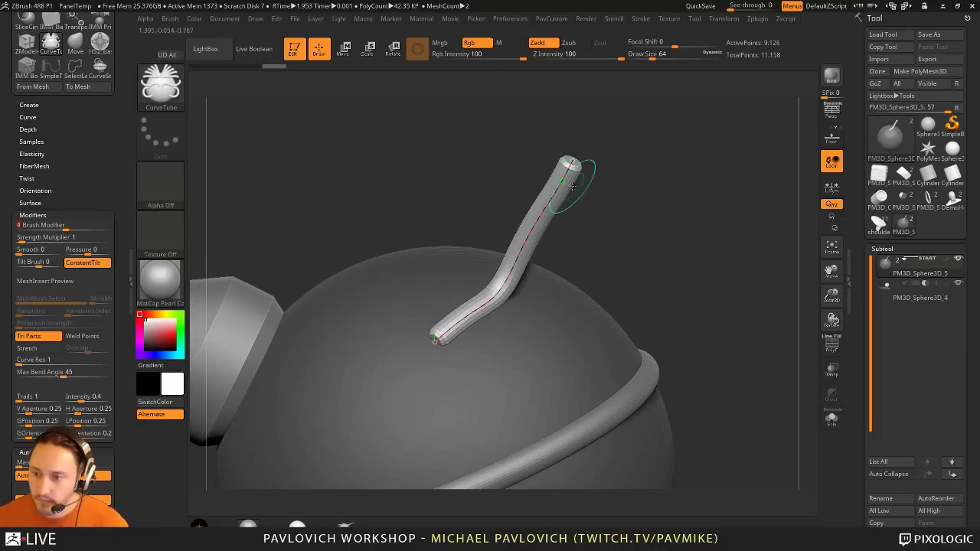
left_click(574, 188)
left_click_drag(720, 206, 741, 215)
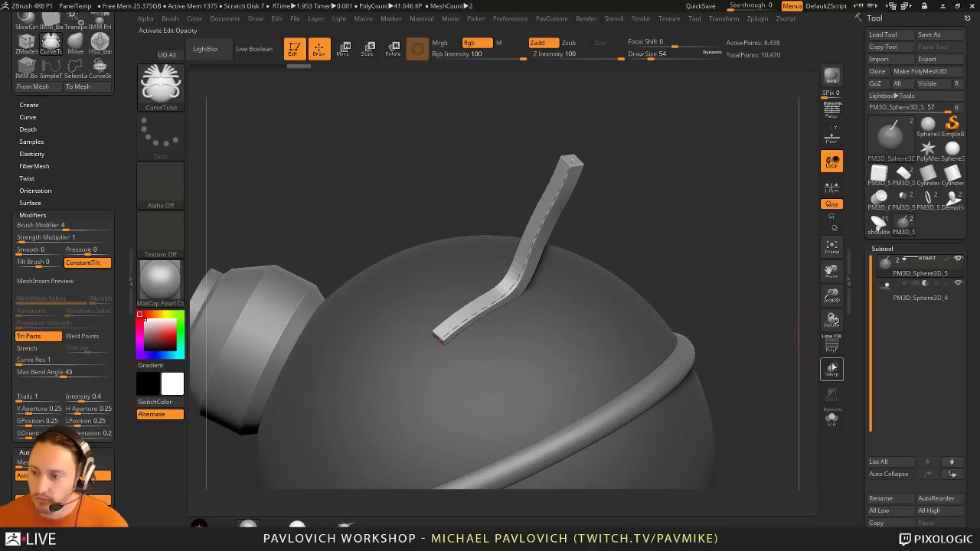
left_click(832, 346)
left_click(832, 346)
left_click_drag(675, 222, 679, 225)
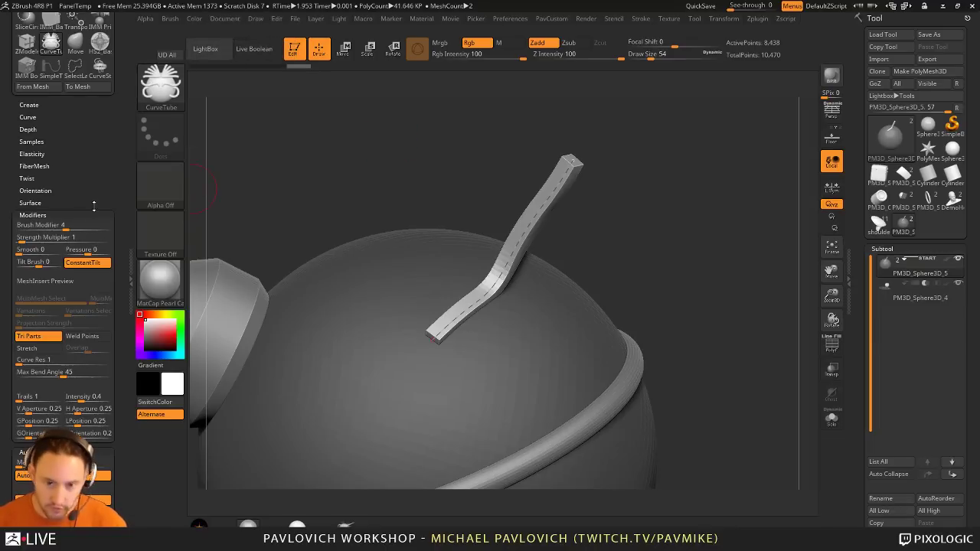
Step: Set CurveTube's Brush Modifier to 20 and update the curve as a rounder tube
left_click(71, 225)
type("20")
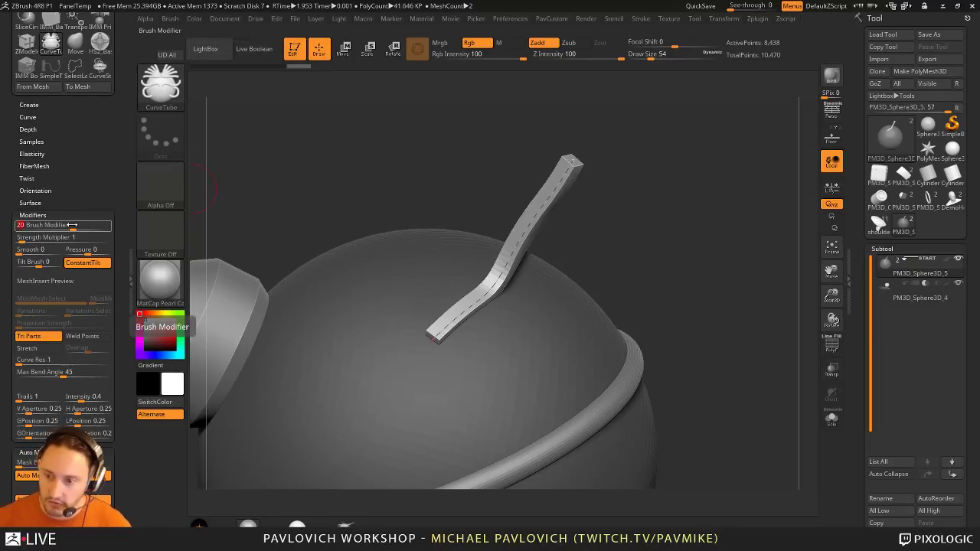
key("Return")
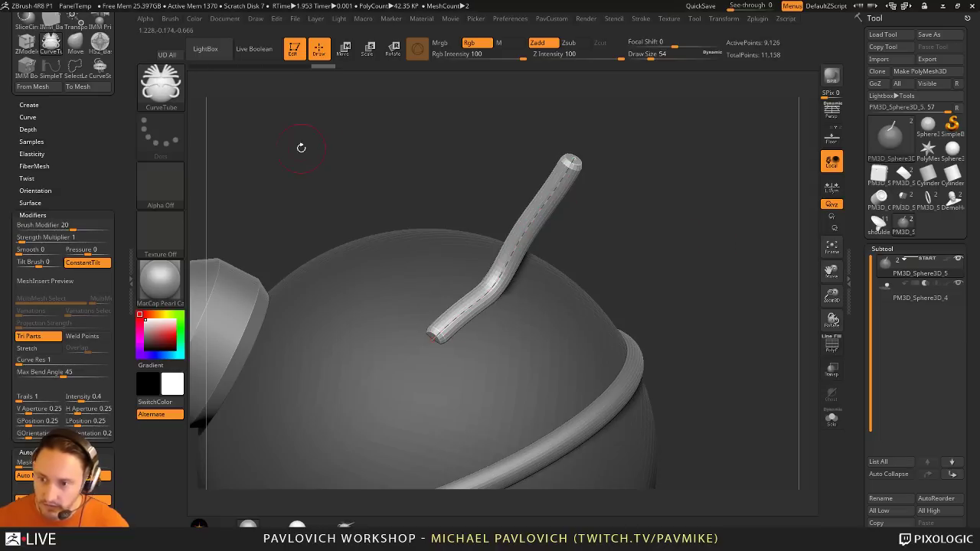
Step: Switch back to the CurveStrapSnap brush and update the same curve as a flat strap
key("b")
key("c")
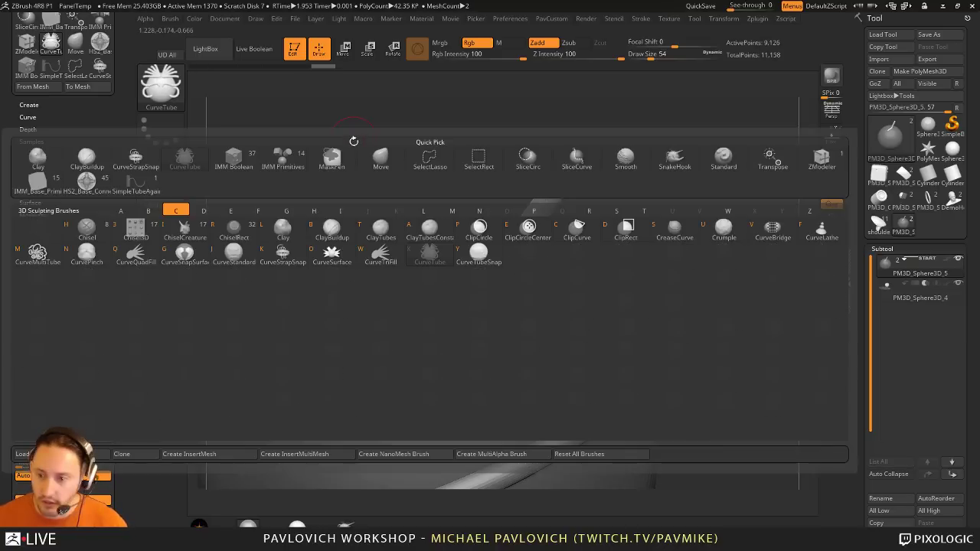
key("s")
left_click(60, 224)
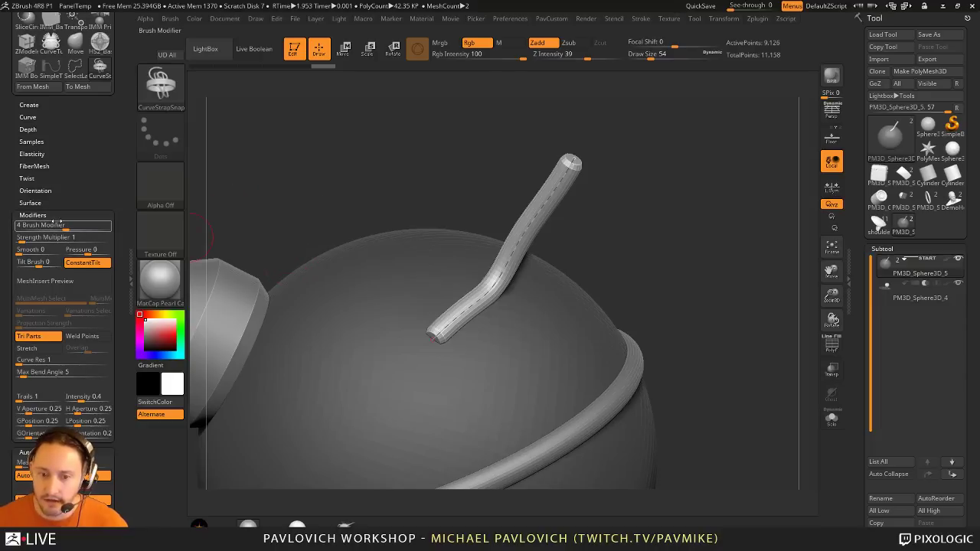
left_click(555, 182)
mouse_move(711, 224)
left_mouse_down("alt")
mouse_move(693, 223)
mouse_move(693, 197)
mouse_move(716, 206)
left_mouse_up("alt")
key("d")
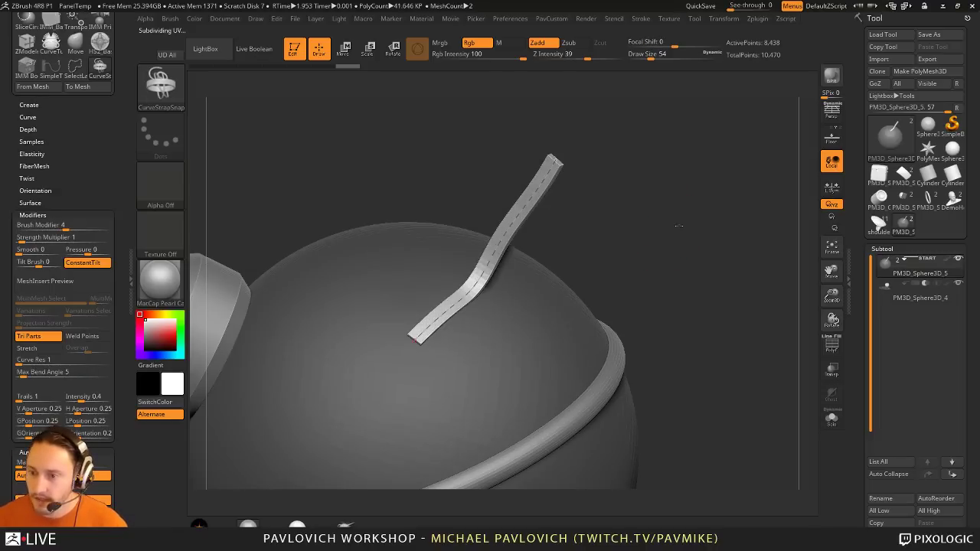
left_click_drag(679, 223, 666, 200, "alt")
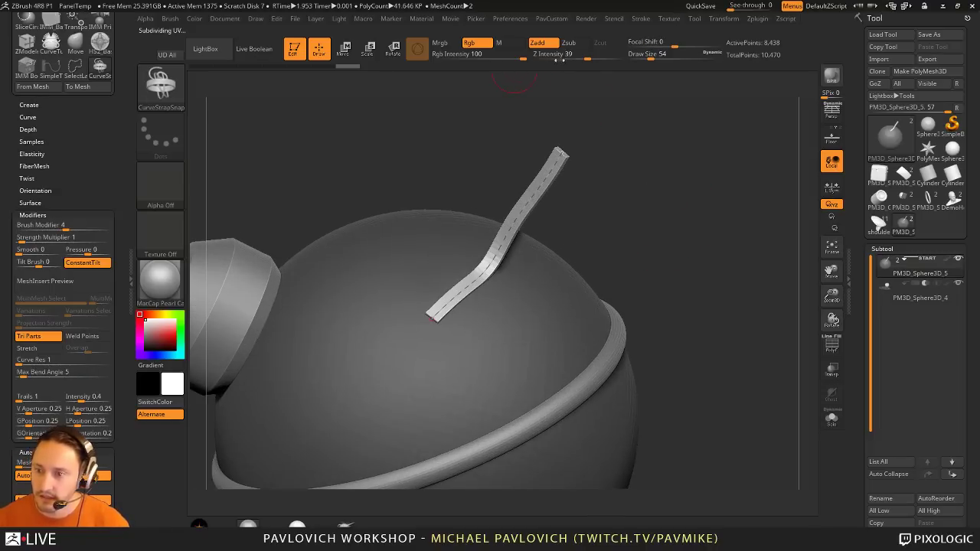
Step: Update the strap with a Z Intensity of 21, then 100, to compare its thickness
left_click_drag(648, 104, 582, 99)
left_click(572, 59)
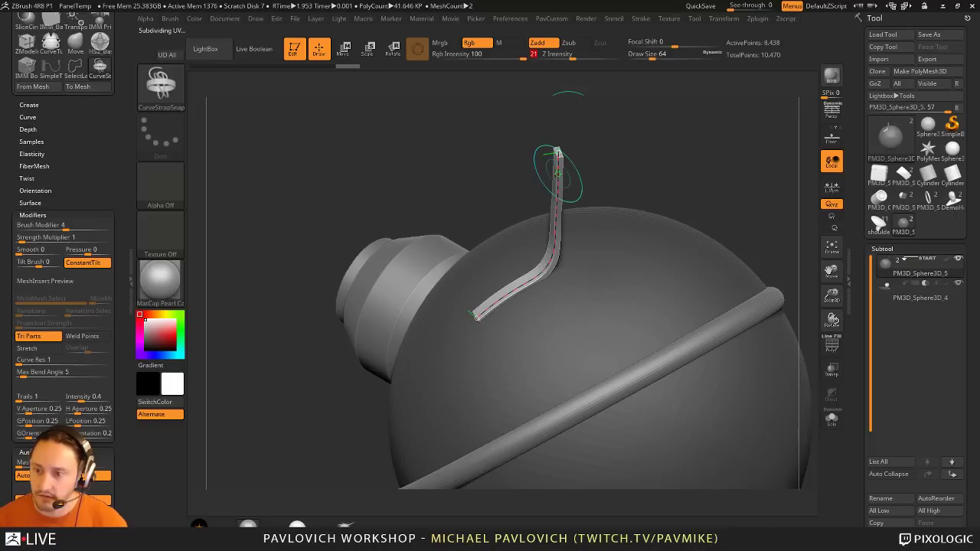
left_click_drag(620, 144, 645, 142)
left_click_drag(610, 58, 626, 57)
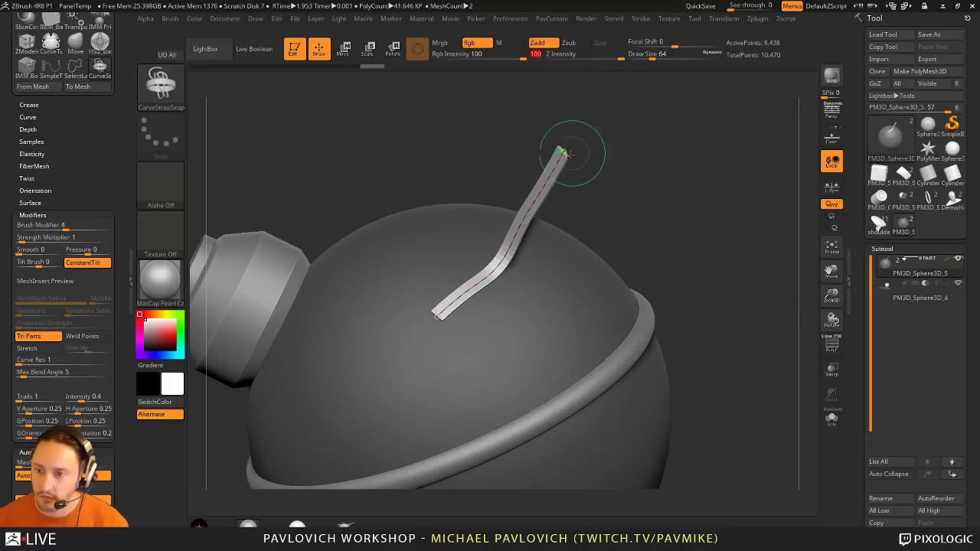
mouse_move(719, 190)
left_mouse_down()
mouse_move(712, 173)
mouse_move(725, 175)
mouse_move(709, 161)
left_mouse_up()
Step: Enable Size in the stroke's Curve Modifiers and update the strap so its width tapers along the curve
left_click_drag(96, 158, 94, 348)
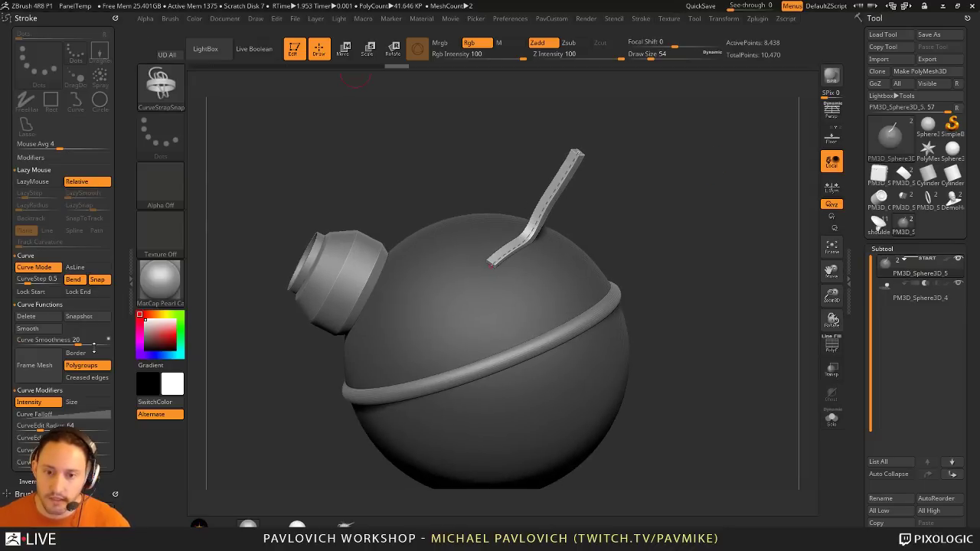
scroll(121, 205, "down", 5)
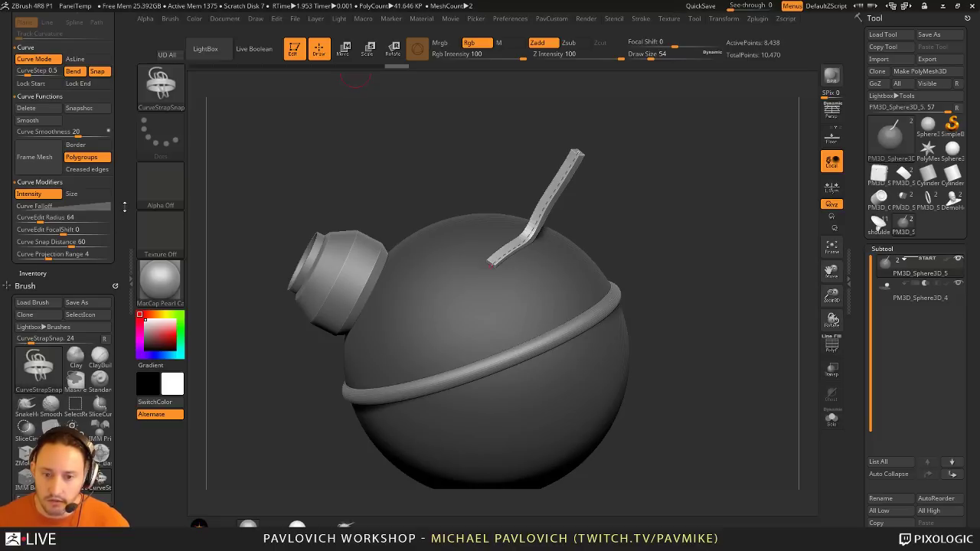
key("shift")
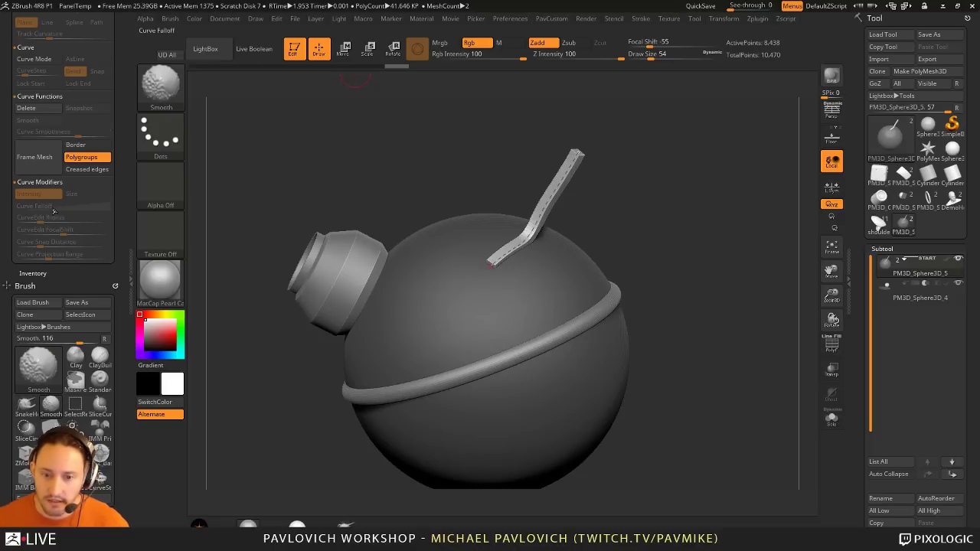
left_click(555, 192)
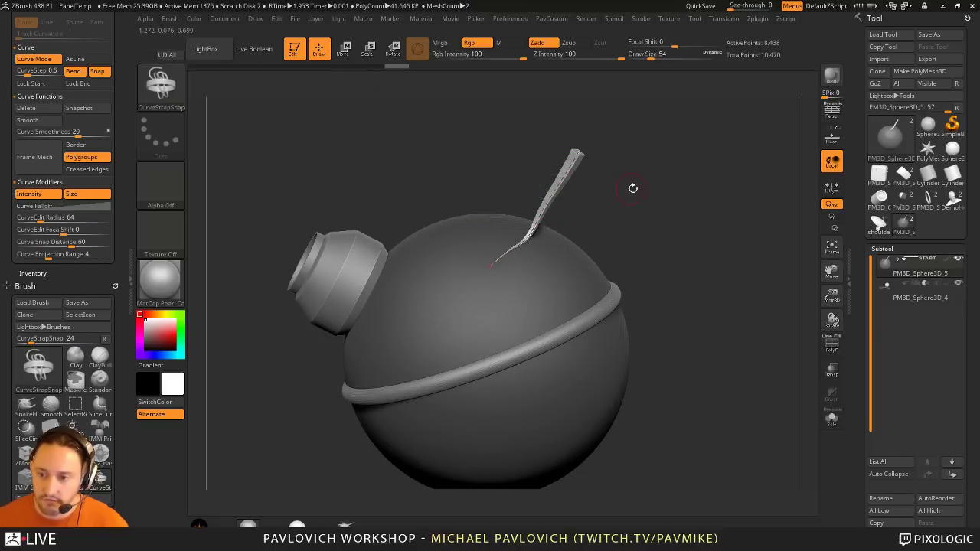
left_click_drag(632, 189, 640, 238, "alt")
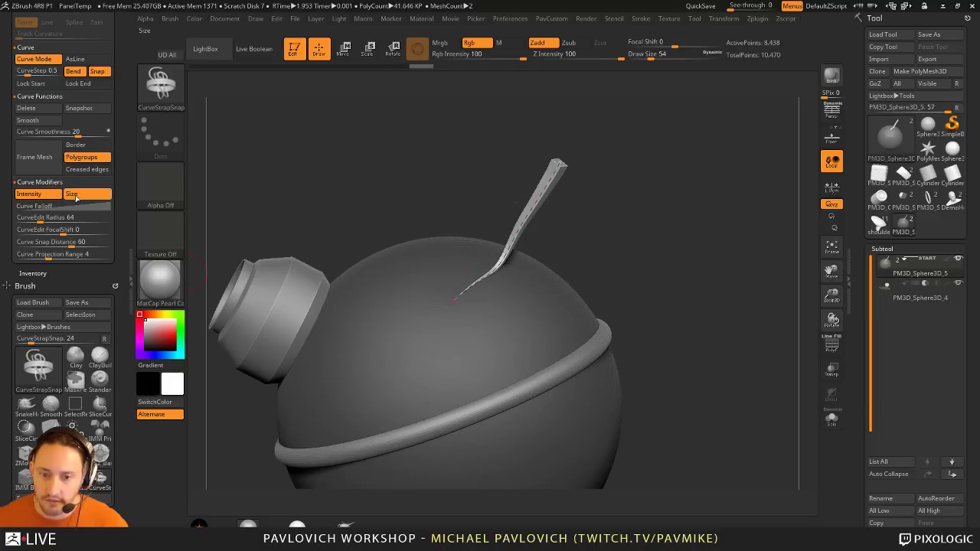
Step: Reverse the Curve Falloff graph so it slopes from full at the start to zero at the end, and update the strap
left_click(34, 205)
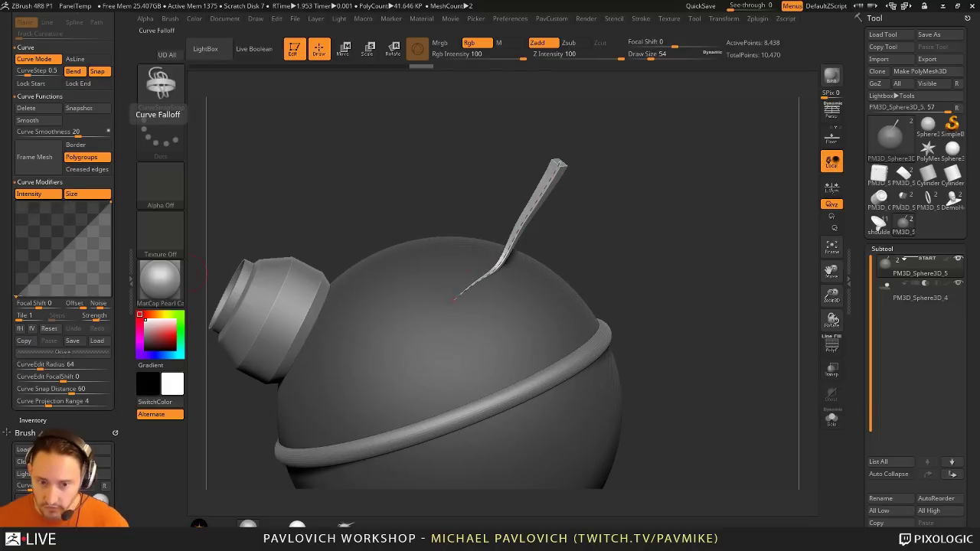
left_click_drag(16, 296, 16, 202)
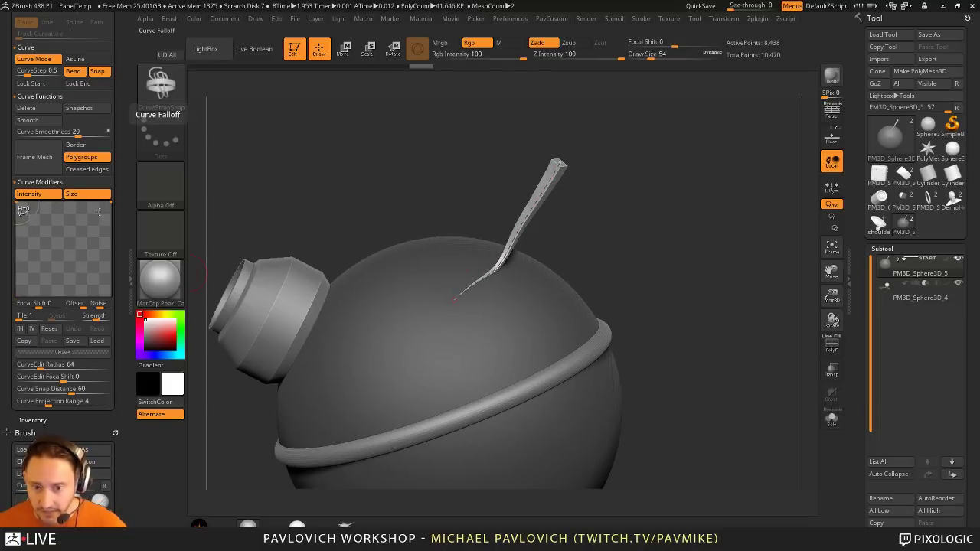
left_click_drag(98, 210, 109, 295)
left_click(527, 214)
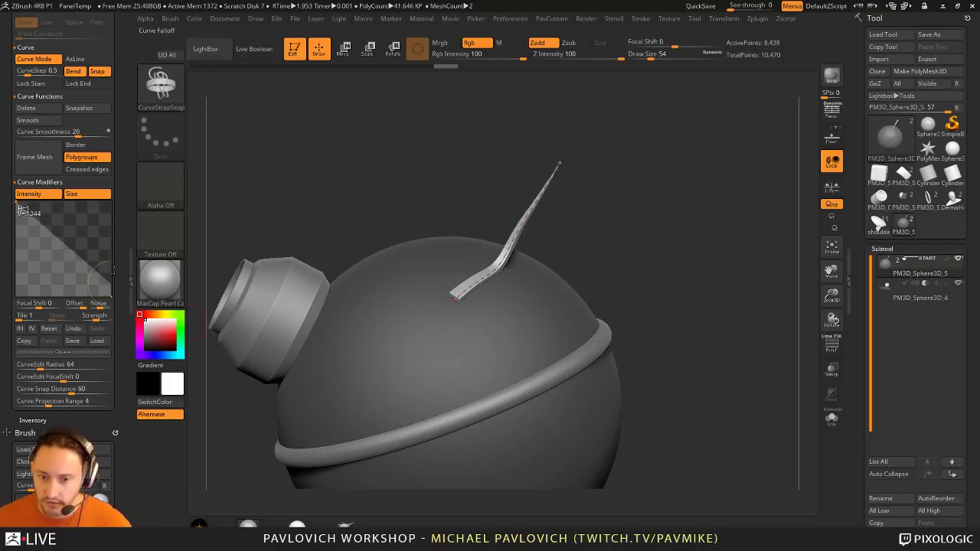
Step: Raise the end of the Curve Falloff graph slightly and update the strap to give it a thicker tip
left_click_drag(114, 271, 113, 274)
left_click(529, 238)
right_click_drag(683, 253, 687, 214, "ctrl")
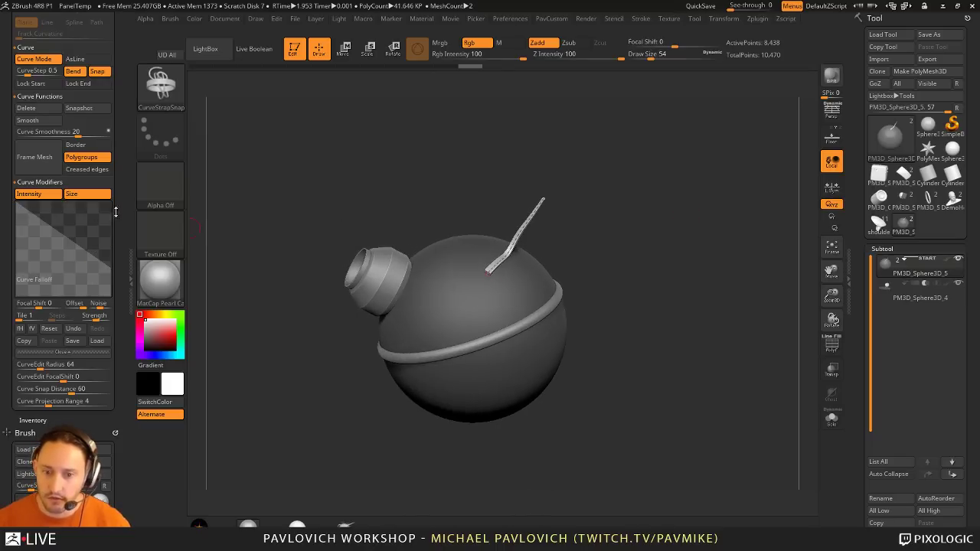
Step: Enable AsLine, disable Bend and Snap for the curve stroke, and draw straight test straps outward from the sphere
scroll(115, 212, "up", 3)
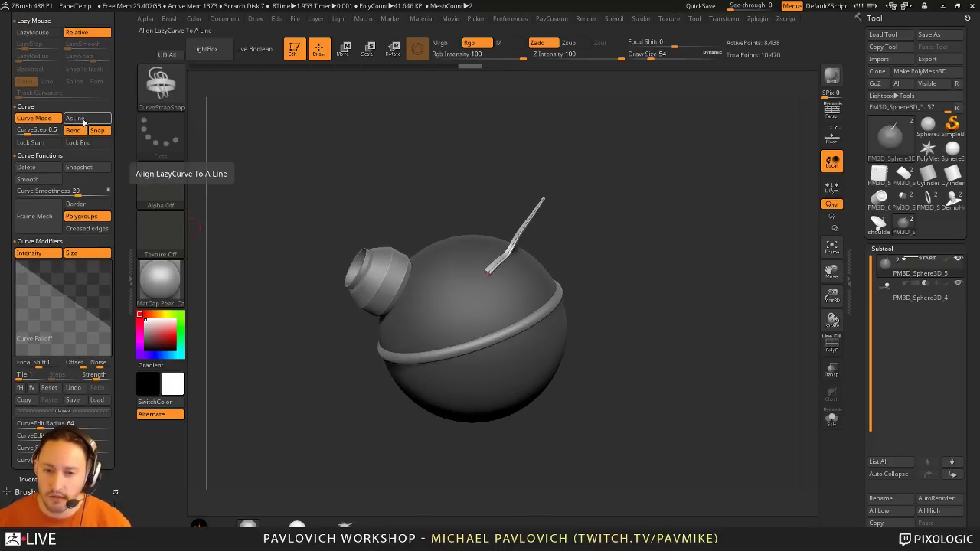
left_click(84, 120)
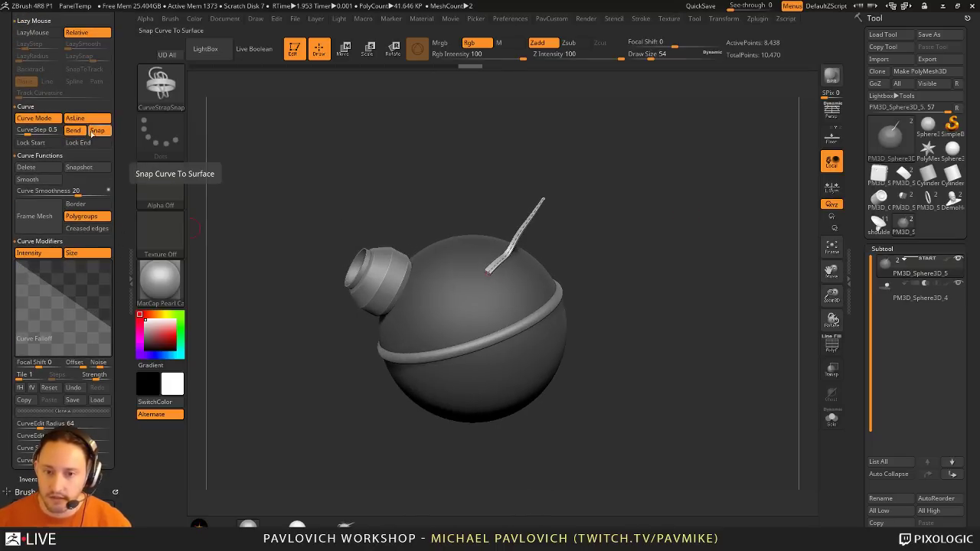
left_click(78, 134)
left_click(99, 131)
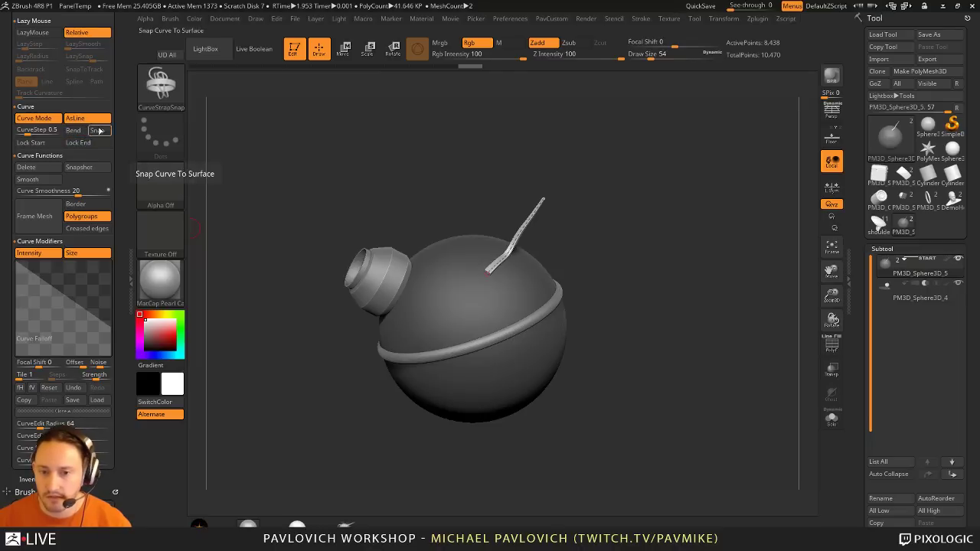
left_click_drag(631, 136, 612, 158, "alt")
left_click_drag(424, 289, 422, 166)
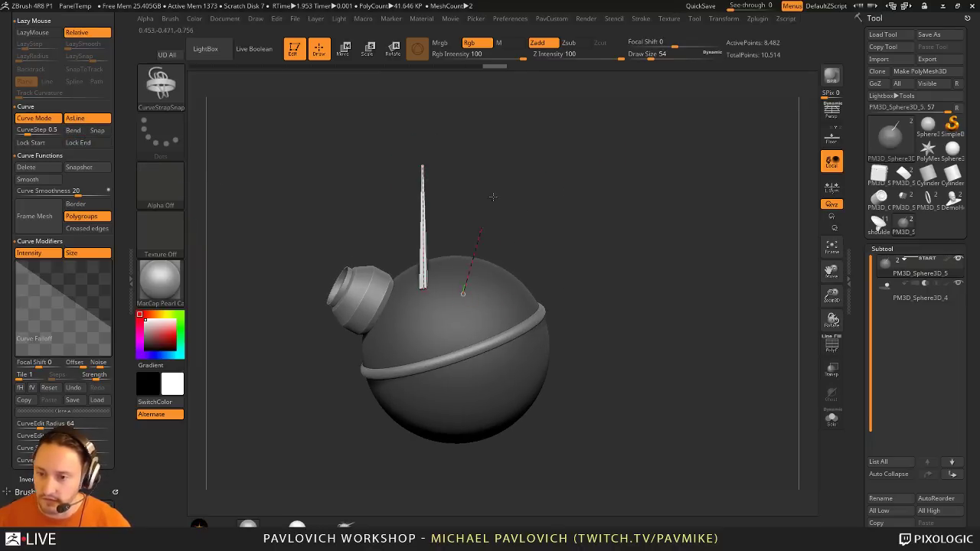
mouse_move(493, 197)
left_mouse_down()
mouse_move(494, 205)
mouse_move(420, 222)
mouse_move(588, 185)
left_mouse_up()
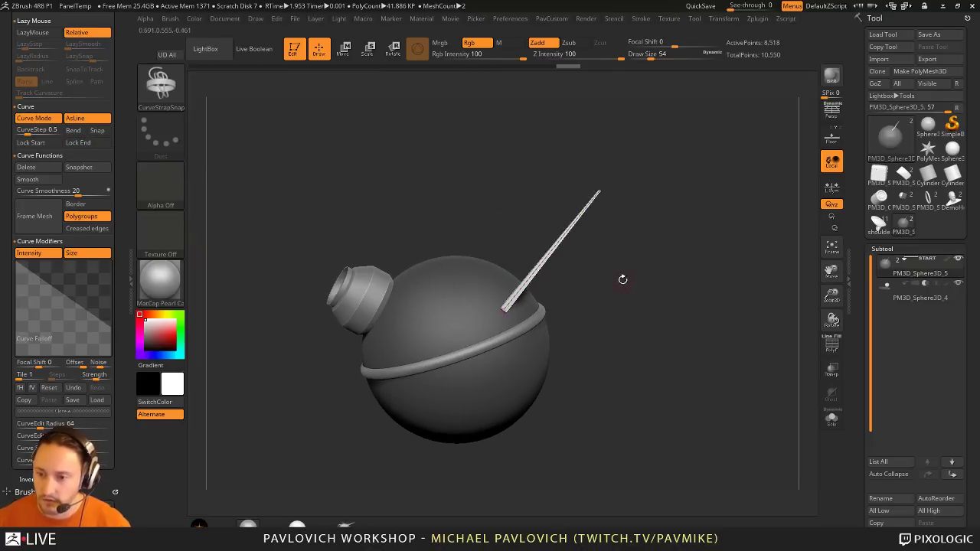
Step: Set the draw size to 167 and update the straight strap to make it wider
key("s")
mouse_move(622, 280)
left_mouse_down()
mouse_move(641, 289)
mouse_move(698, 284)
mouse_move(655, 291)
mouse_move(673, 300)
mouse_move(650, 321)
mouse_move(706, 144)
left_mouse_up()
left_click(566, 231)
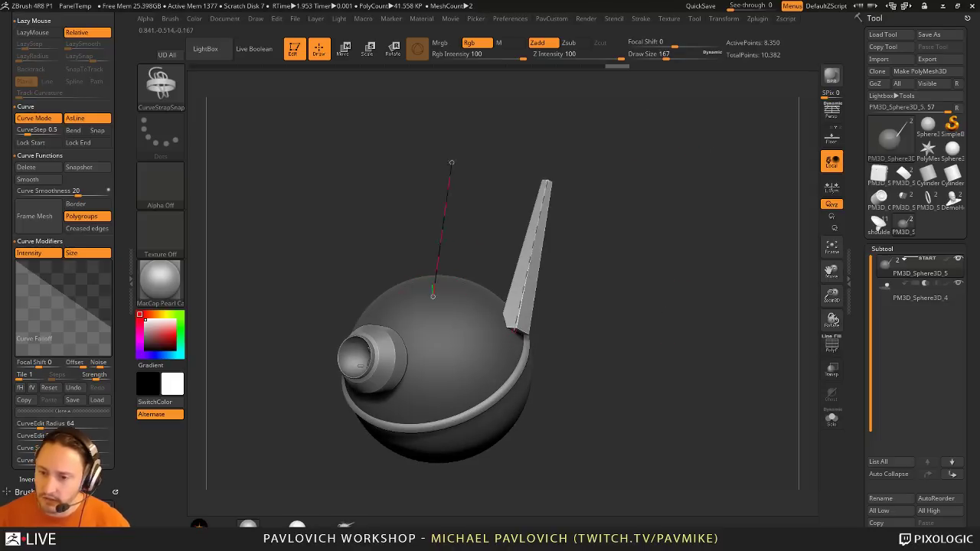
Step: Draw four straight tapered straps fanning outward from the sphere's upper surface, releasing each curve before starting the next one
left_click_drag(433, 296, 451, 162)
left_click(484, 316)
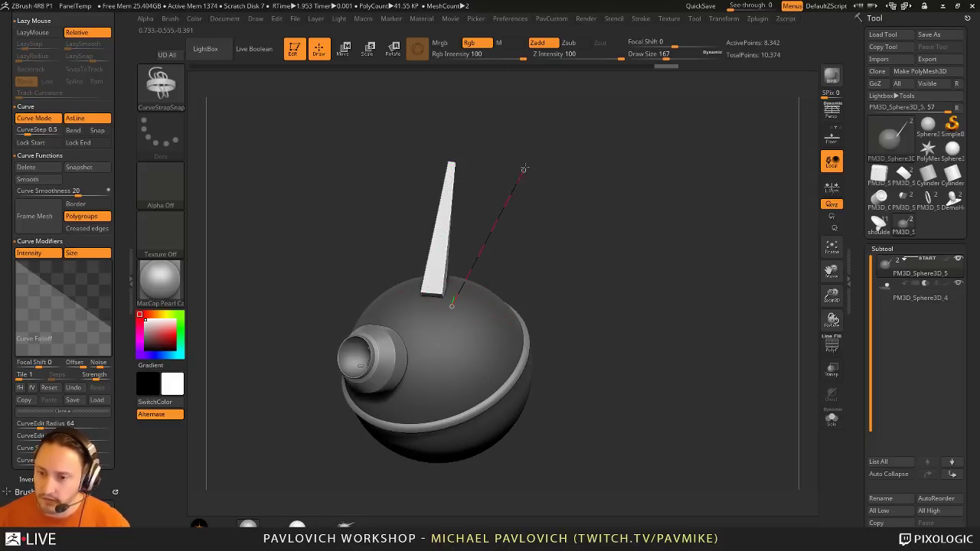
left_click_drag(525, 168, 526, 168)
left_click(480, 333)
left_click_drag(435, 311, 393, 157)
left_click(460, 343)
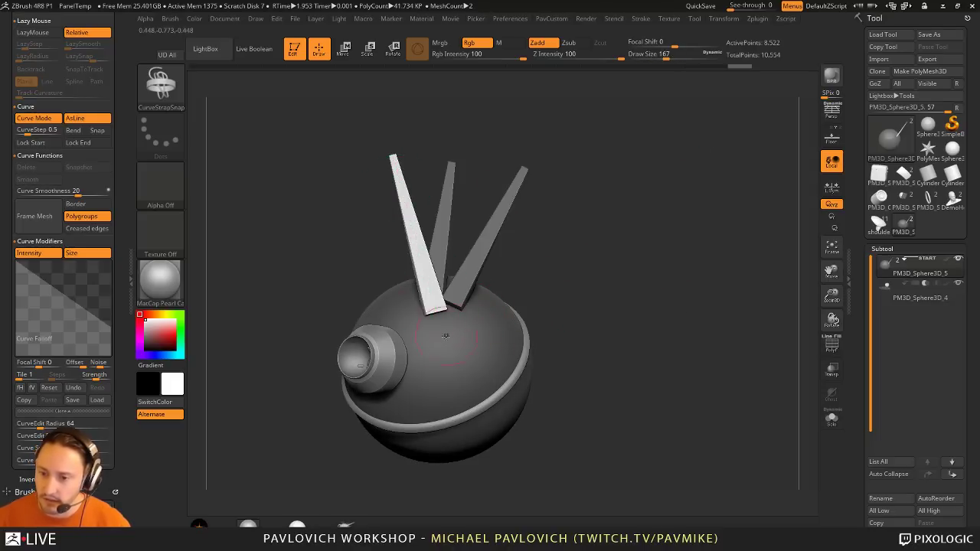
left_click_drag(445, 334, 480, 158)
Step: Update the last strap with a draw size of 508, then reduce it to 280 and update it again
mouse_move(665, 254)
left_mouse_down()
mouse_move(645, 269)
mouse_move(597, 257)
left_mouse_up()
key("s")
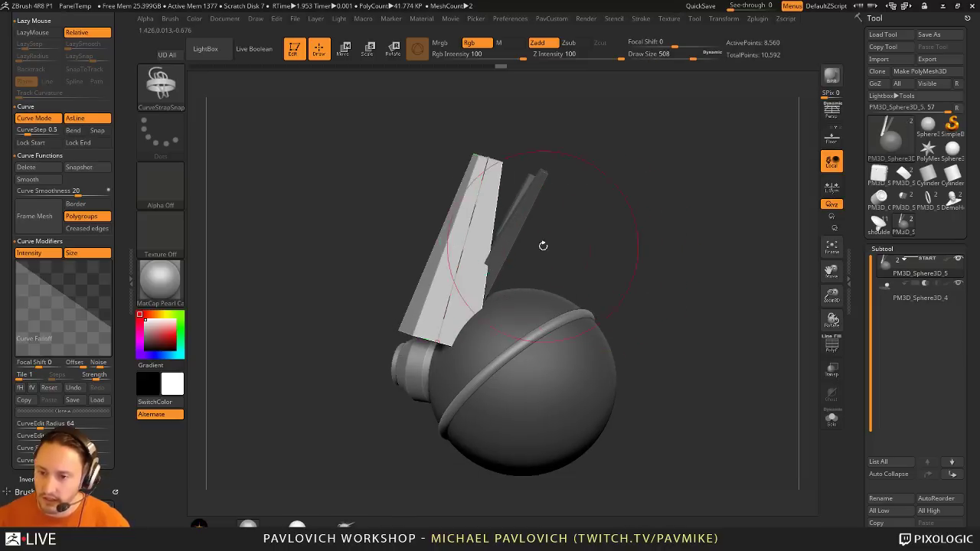
key("s")
mouse_move(571, 250)
left_mouse_down()
mouse_move(553, 248)
mouse_move(634, 248)
left_mouse_up()
left_click(467, 245)
Step: Turn on Bend for the curve stroke and try to bend the last strap by pulling the middle of its curve
left_click(74, 131)
left_click_drag(627, 214, 601, 216)
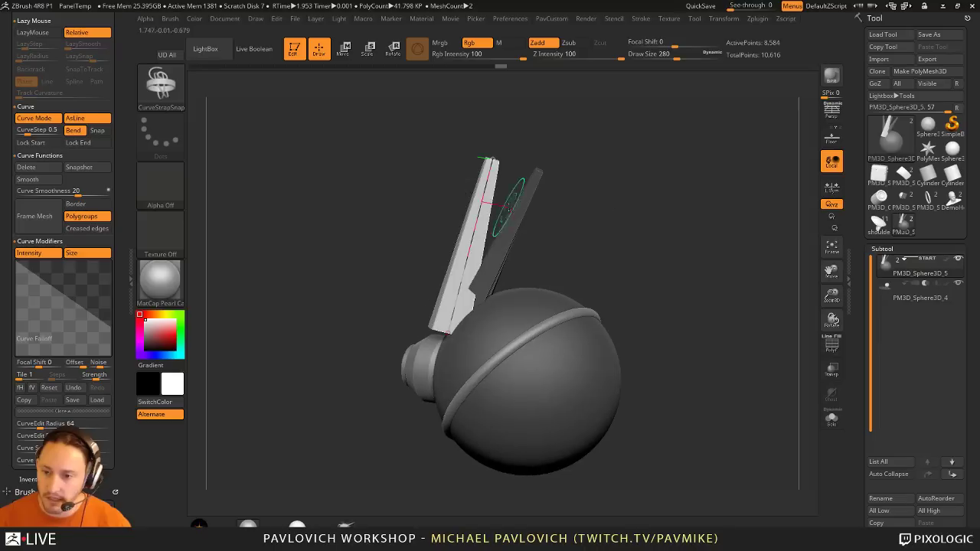
left_click_drag(476, 226, 457, 240)
mouse_move(631, 254)
left_mouse_down()
mouse_move(680, 269)
mouse_move(591, 265)
left_mouse_up()
Step: Undo the last strap's bend and release its active curve
key("ctrl+z")
left_click(506, 341)
left_click_drag(602, 306, 585, 340, "alt")
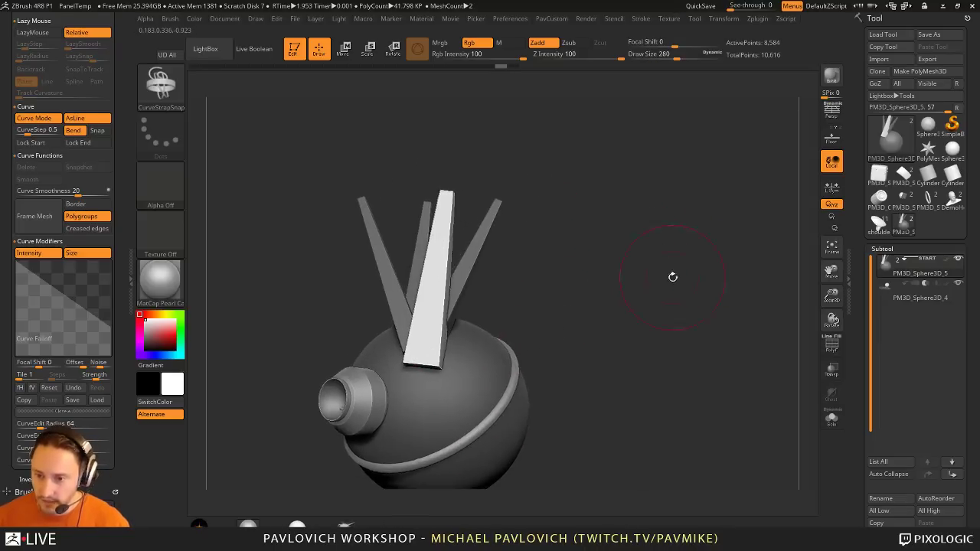
Step: Bend the front strap with the Move brush by pulling its middle and its base near the sphere
left_click_drag(671, 276, 626, 276)
key("1")
left_click_drag(467, 265, 446, 243)
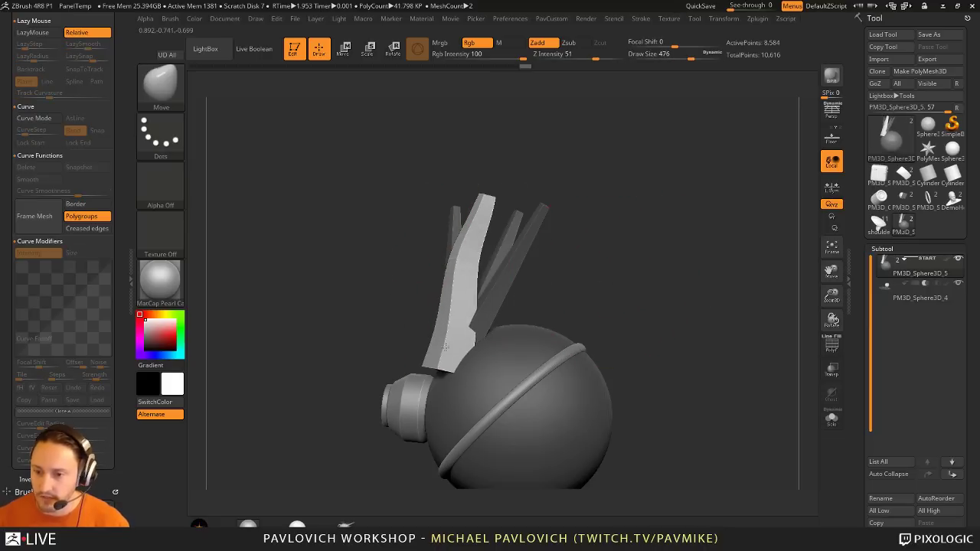
mouse_move(444, 346)
left_mouse_down()
mouse_move(432, 367)
mouse_move(453, 401)
left_mouse_up()
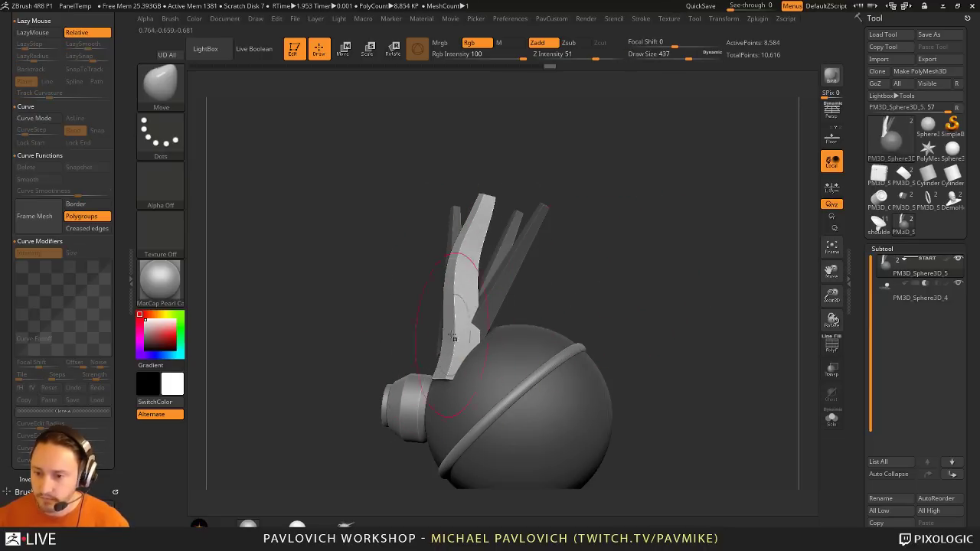
Step: Isolate the straps with a lasso selection, then split the hidden sphere geometry into its own subtool
mouse_move(641, 269)
left_mouse_down("ctrl")
mouse_move(656, 280)
mouse_move(684, 277)
left_mouse_up("ctrl")
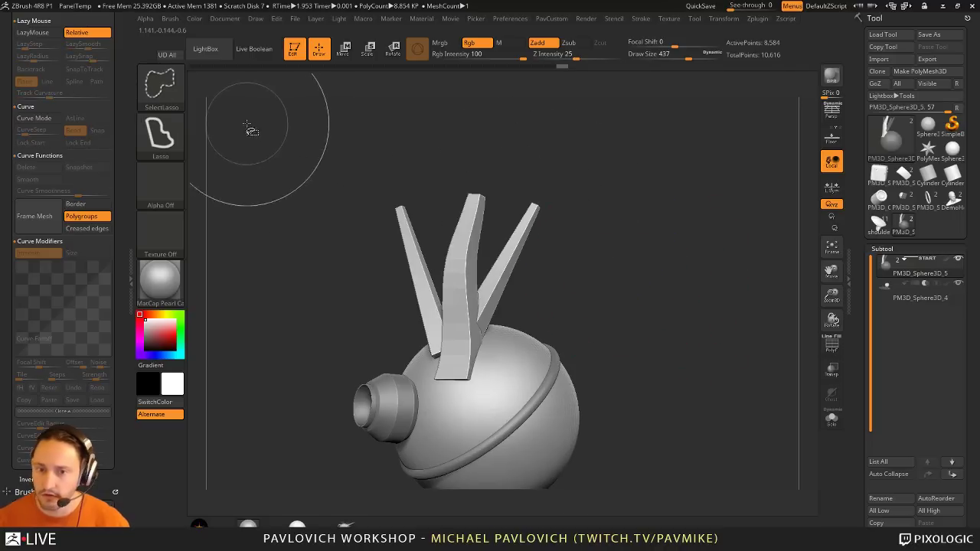
left_click_drag(356, 141, 690, 181, "ctrl+shift")
key("ctrl+shift+a")
key("3")
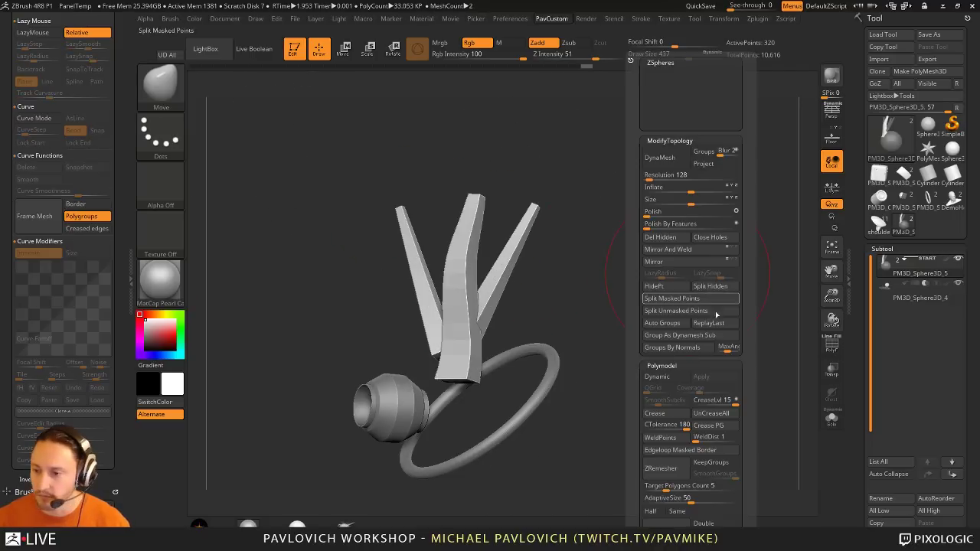
left_click(718, 294)
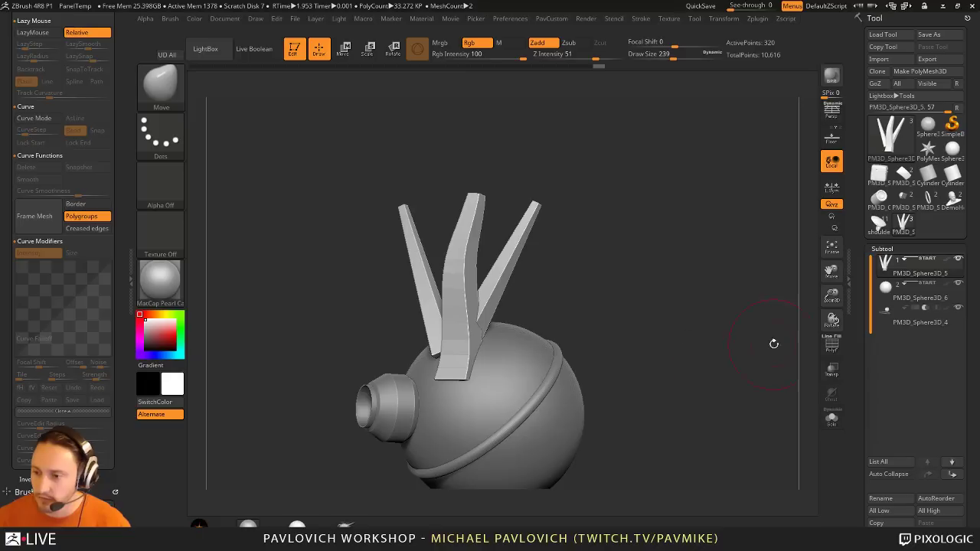
Step: Display the polyframe on the straps and run Auto Groups to give each strap its own polygroup
key("shift+f")
key("g")
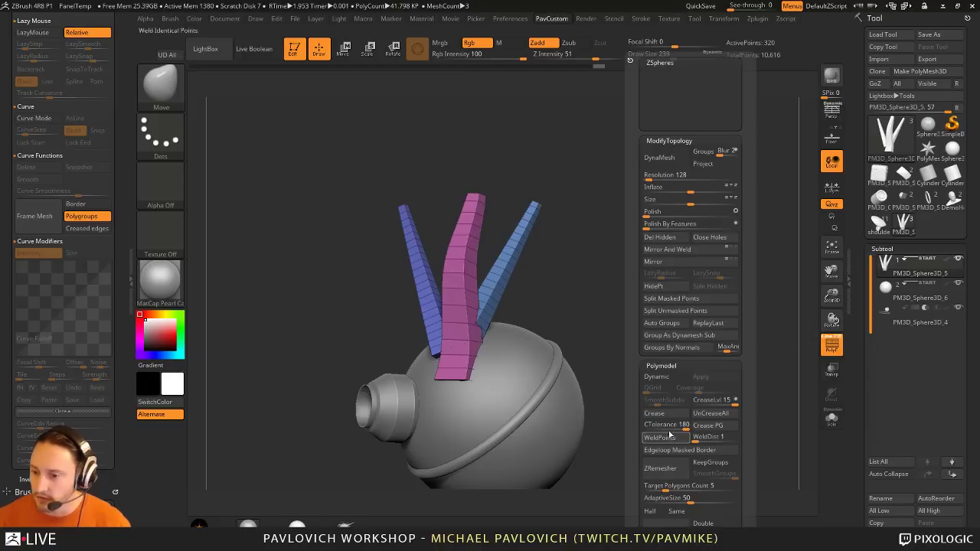
left_click(663, 323)
left_click_drag(599, 267, 640, 270)
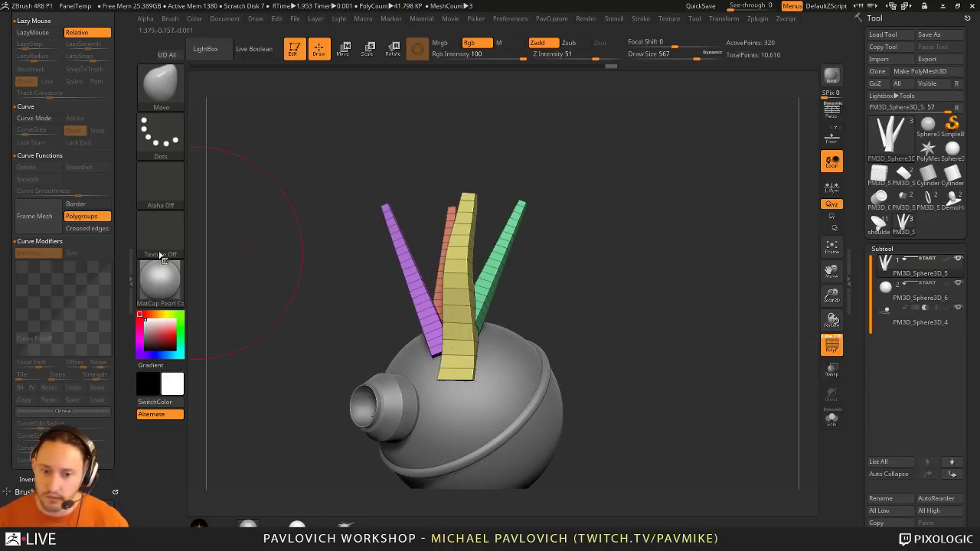
Step: Set Mask By Polygroups to 100 in the Move brush's Auto Masking settings
left_click(126, 154)
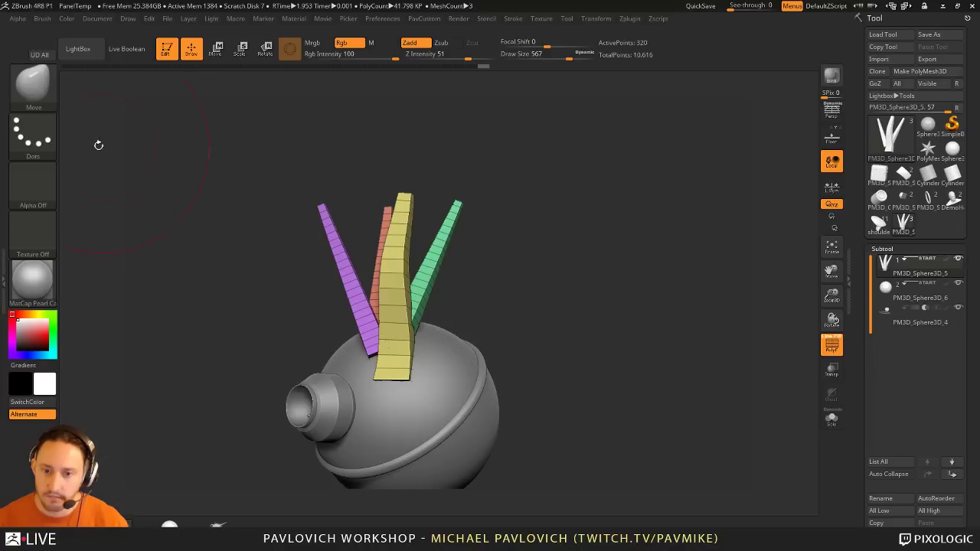
left_click(4, 145)
left_click_drag(123, 350, 120, 184)
left_click_drag(61, 226, 111, 225)
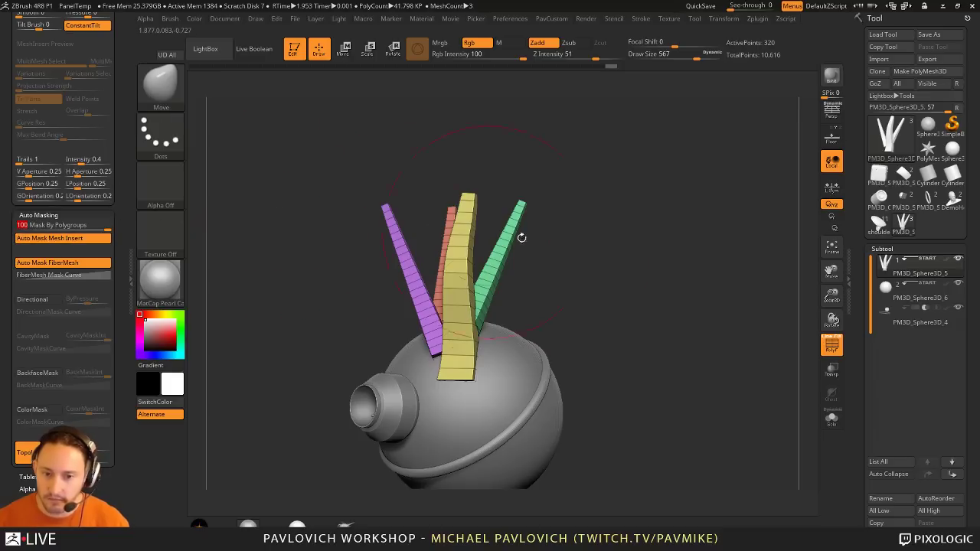
Step: Combine all the straps into a single polygroup
left_click_drag(521, 291, 606, 287)
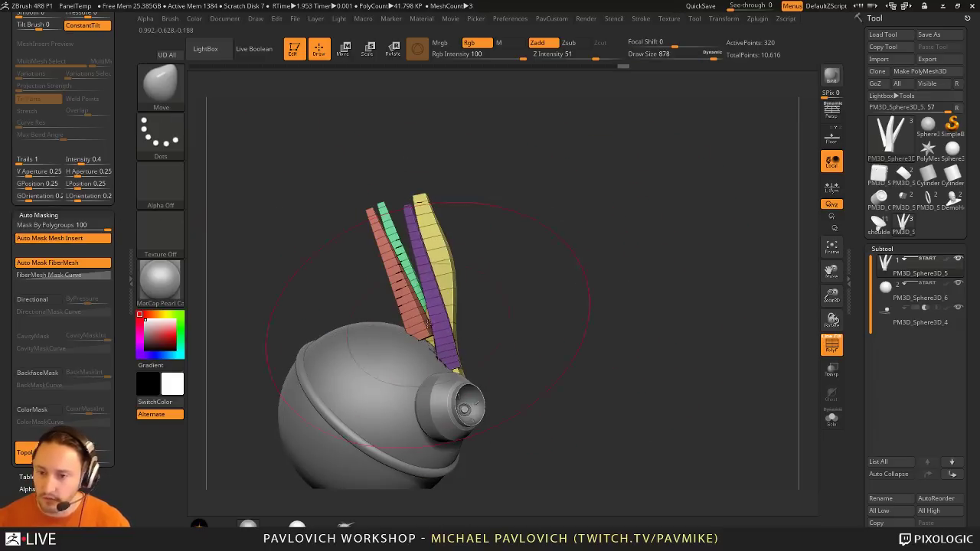
key("ctrl")
key("ctrl+w")
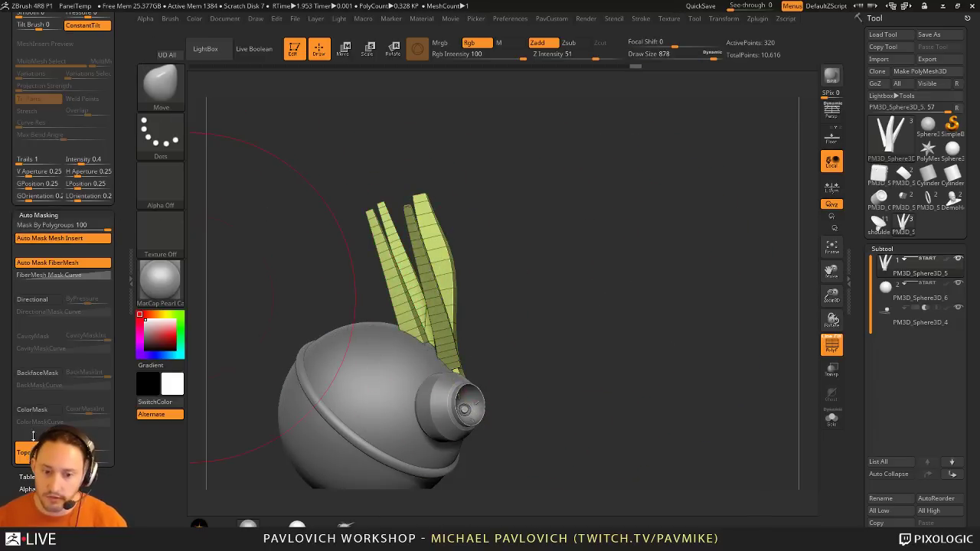
Step: Set the draw size to 1000 and reshape the front strap with the Move brush along its base and middle
left_click_drag(347, 314, 490, 298)
key("s")
left_click_drag(435, 329, 446, 331)
left_click_drag(411, 370, 415, 346)
left_click_drag(422, 295, 414, 290)
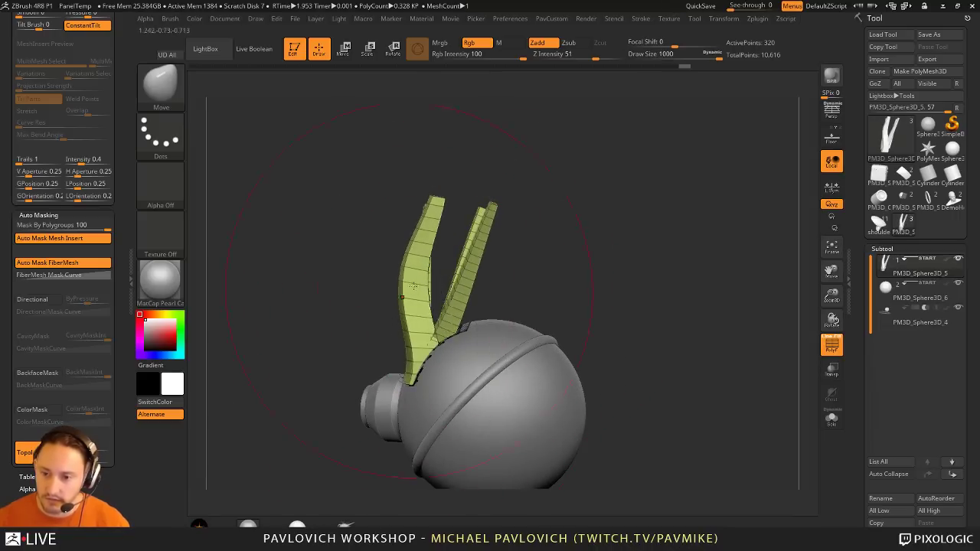
left_click_drag(430, 253, 444, 251)
Step: Reduce the draw size to 358 and delete the straps subtool
key("s")
mouse_move(643, 269)
left_mouse_down()
mouse_move(587, 265)
mouse_move(651, 276)
left_mouse_up()
key("s")
left_click_drag(631, 282, 598, 283)
mouse_move(619, 274)
left_mouse_down()
mouse_move(605, 268)
mouse_move(811, 218)
left_mouse_up()
scroll(888, 490, "down", 3)
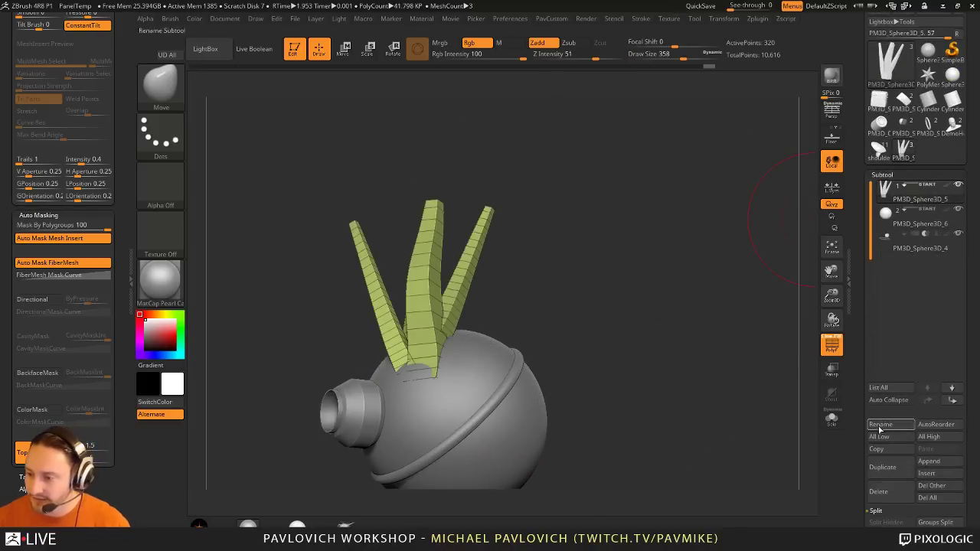
left_click(889, 493)
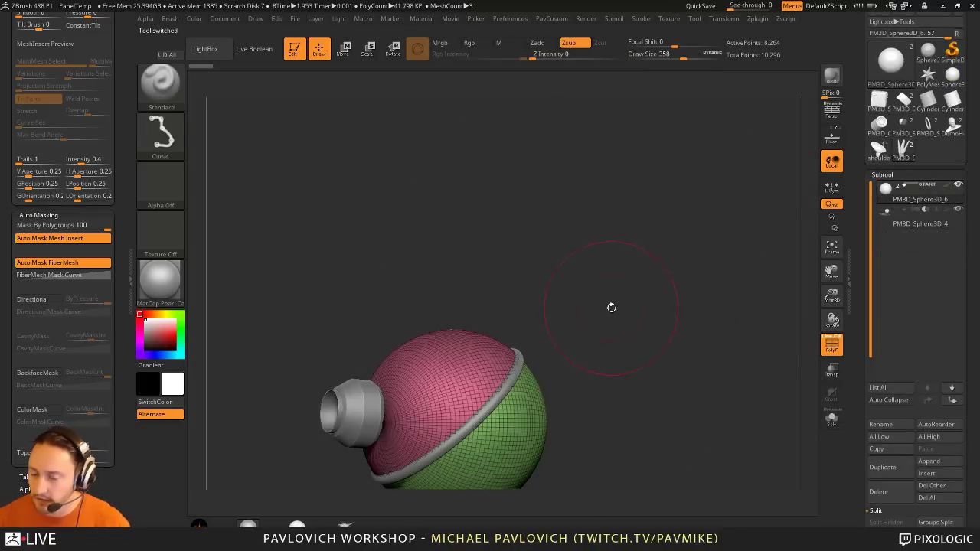
Step: Duplicate the sphere subtool and set the draw size to 262
mouse_move(610, 306)
left_mouse_down()
mouse_move(617, 253)
mouse_move(691, 276)
mouse_move(639, 289)
mouse_move(553, 278)
mouse_move(621, 278)
mouse_move(608, 321)
mouse_move(582, 317)
mouse_move(660, 308)
left_mouse_up()
key("s")
left_click(623, 277)
left_click(886, 466)
key("s")
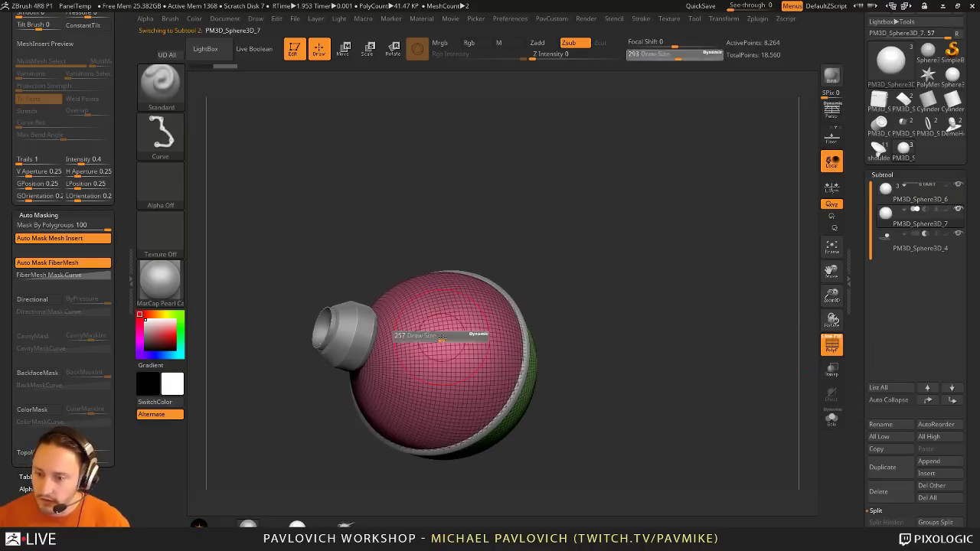
left_click(438, 337)
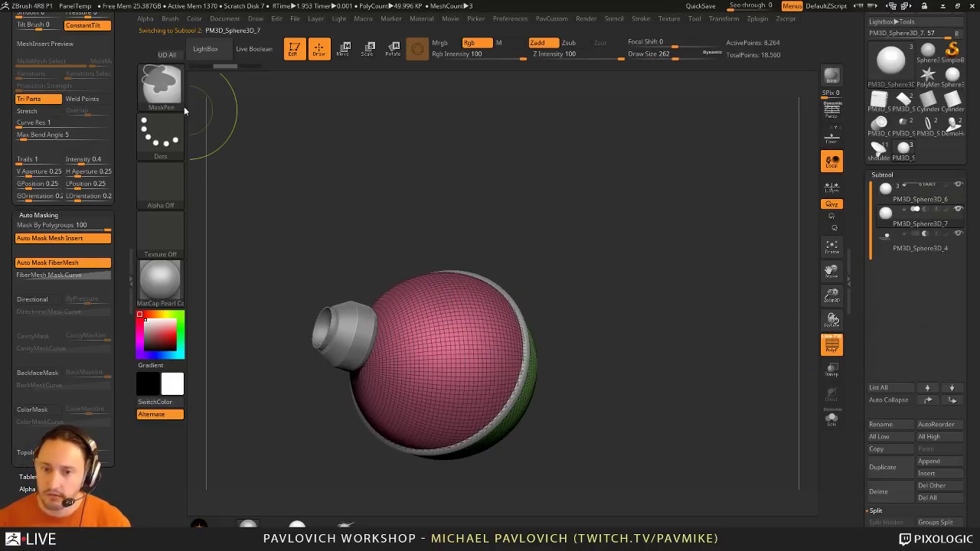
Step: Reset all brushes to their default settings
mouse_move(174, 129)
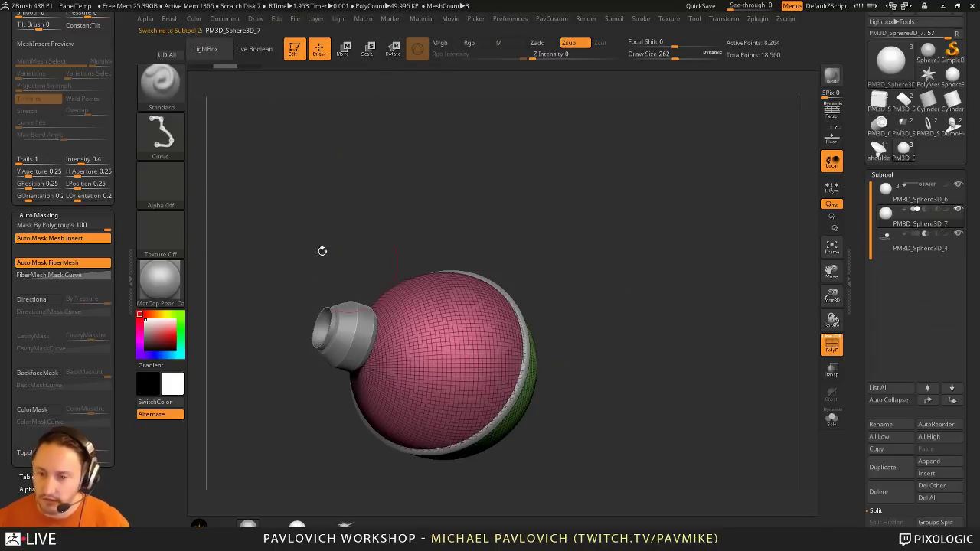
scroll(121, 113, "up", 10)
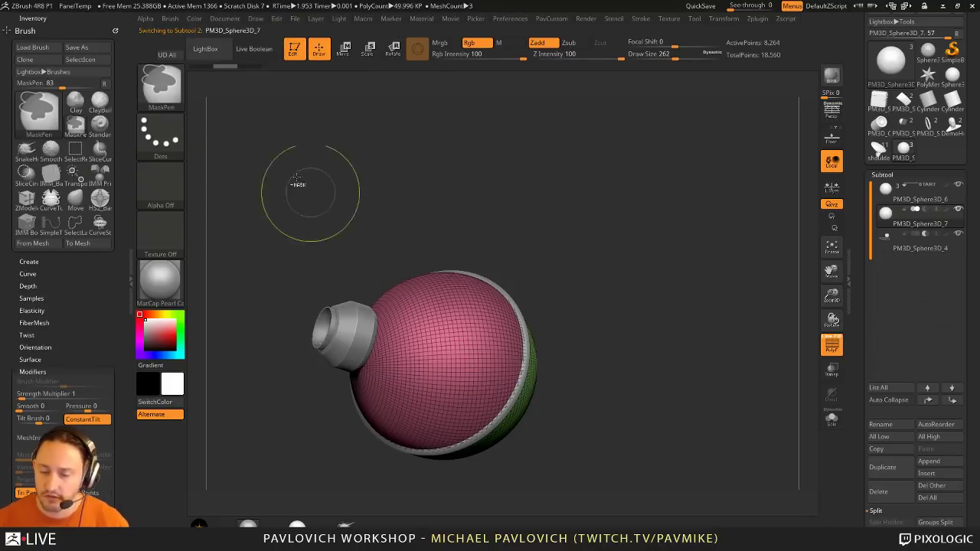
left_click(170, 19)
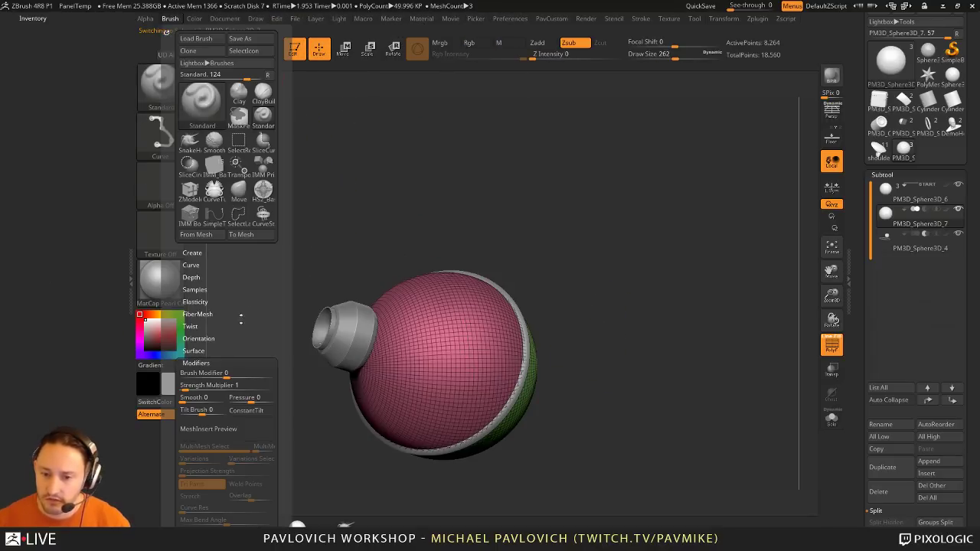
scroll(240, 318, "down", 8)
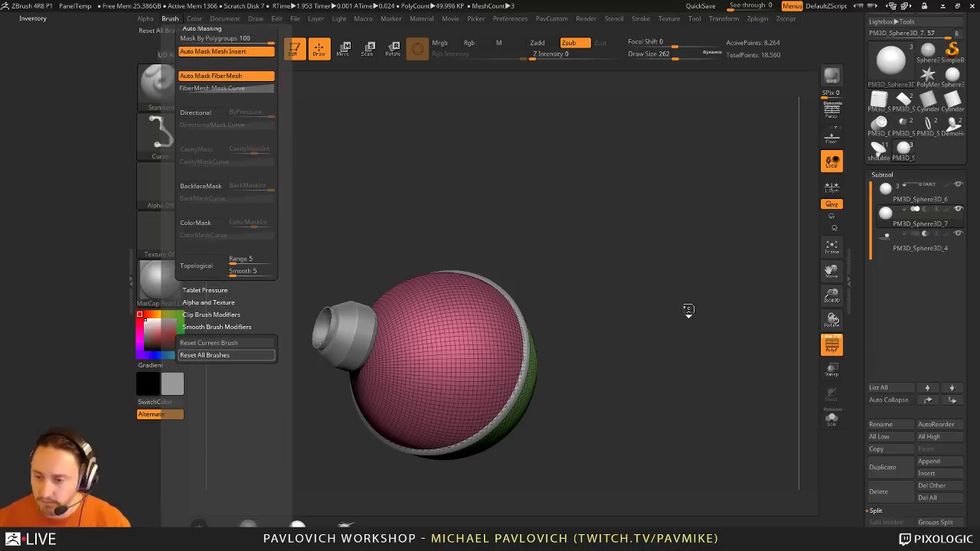
Step: Paint a large rounded mask patch on the upper side of the sphere
left_click_drag(667, 313, 639, 273)
left_click_drag(461, 337, 467, 359, "ctrl")
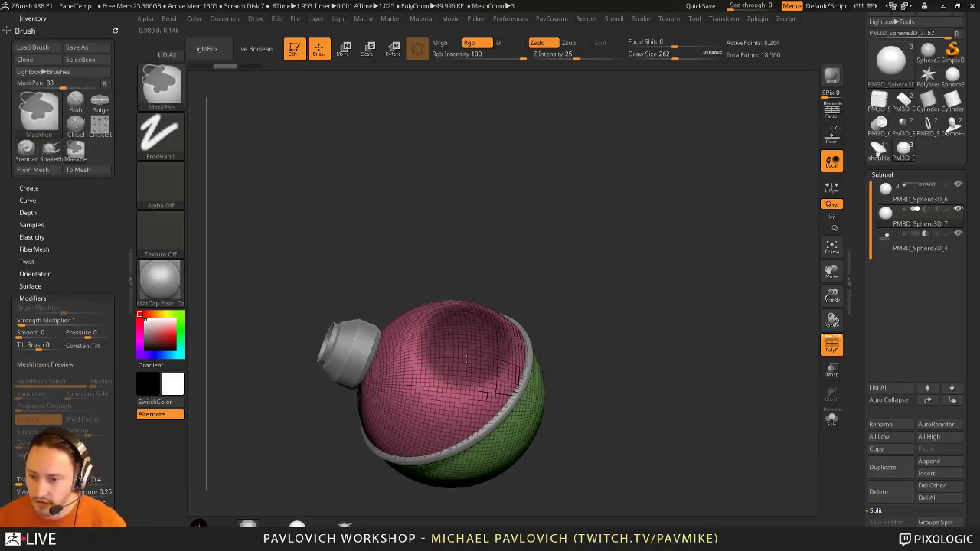
mouse_move(693, 308)
left_mouse_down()
mouse_move(705, 322)
mouse_move(621, 335)
left_mouse_up()
left_click_drag(461, 305, 474, 370, "ctrl")
mouse_move(681, 299)
left_mouse_down()
mouse_move(711, 282)
mouse_move(651, 281)
left_mouse_up()
Step: Turn the masked patch into its own polygroup and isolate it, with the draw size set to 140
key("ctrl+w")
key("s")
left_click_drag(650, 282, 527, 292)
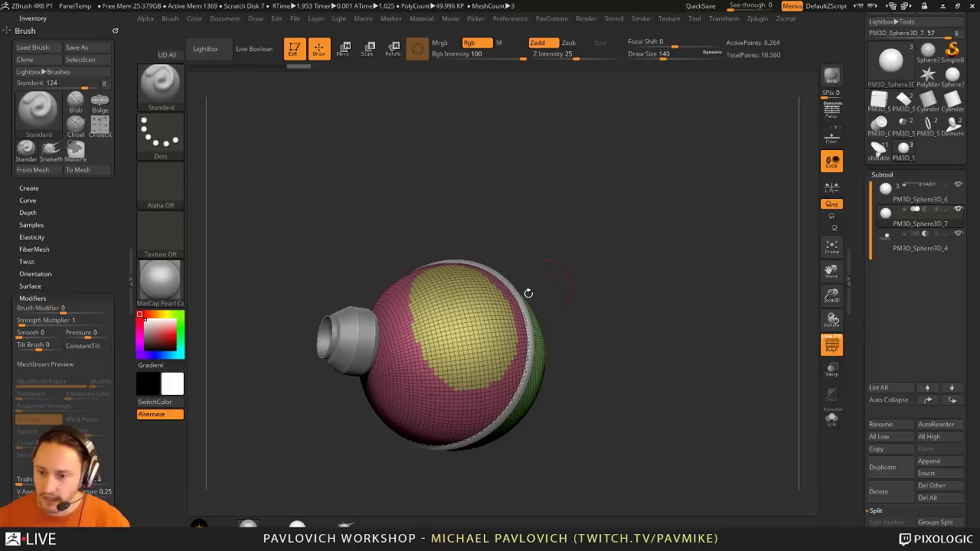
left_click(463, 321, "ctrl+shift")
mouse_move(665, 275)
left_mouse_down("alt")
mouse_move(672, 298)
mouse_move(671, 267)
left_mouse_up("alt")
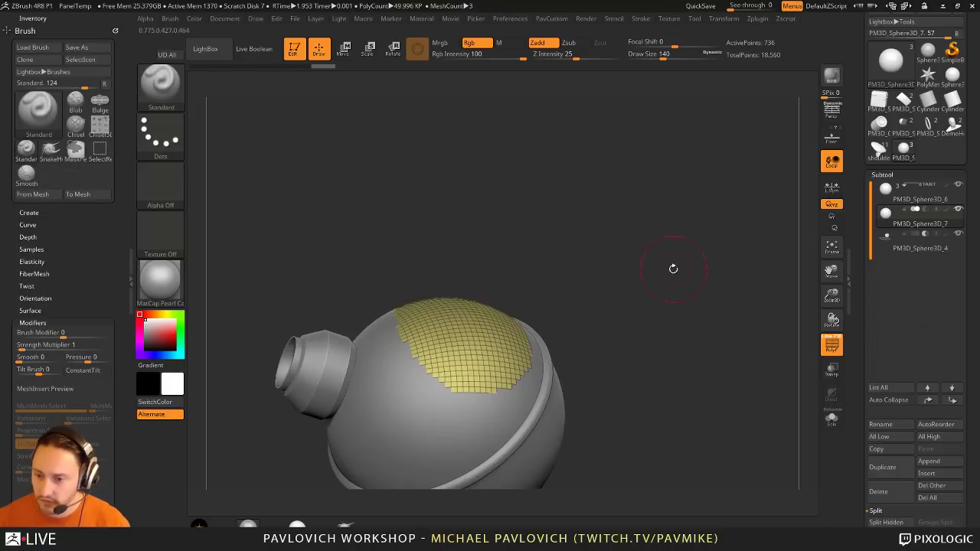
Step: Show the whole sphere again and undo the patch's polygroup to bring back the mask
left_click(672, 269, "ctrl+shift")
key("ctrl+w")
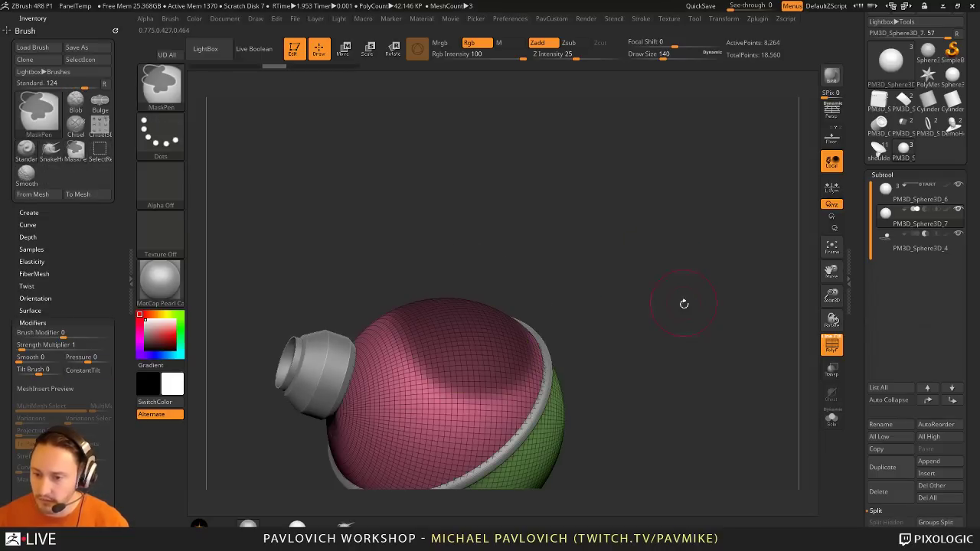
left_click_drag(684, 301, 784, 319)
Step: Open the FiberMesh settings and turn on the fiber preview for the masked patch
scroll(854, 248, "down", 10)
scroll(854, 249, "down", 8)
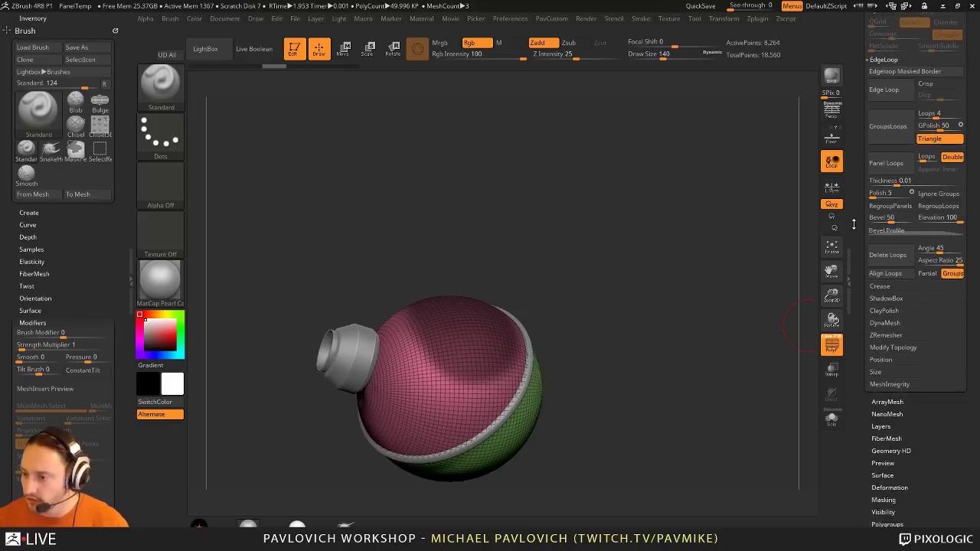
scroll(877, 313, "down", 5)
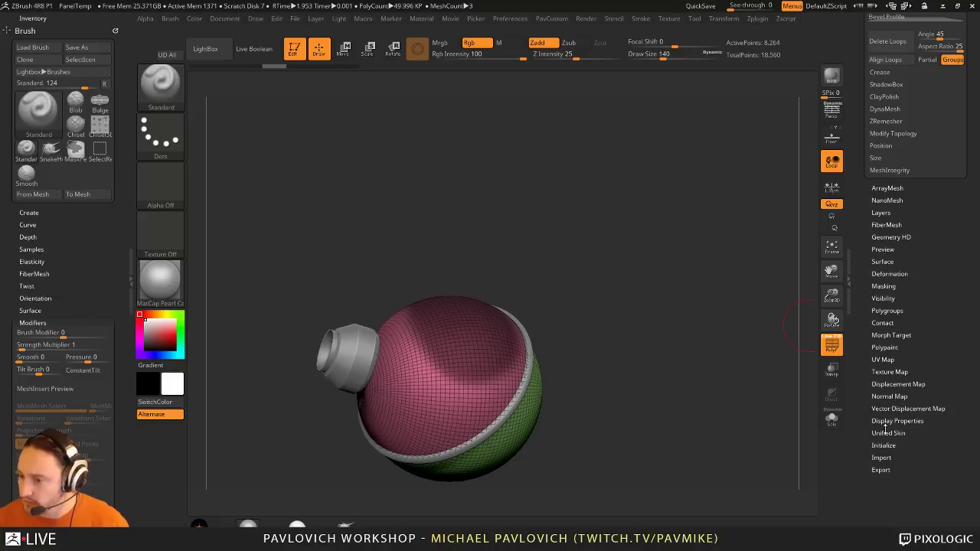
key("shift")
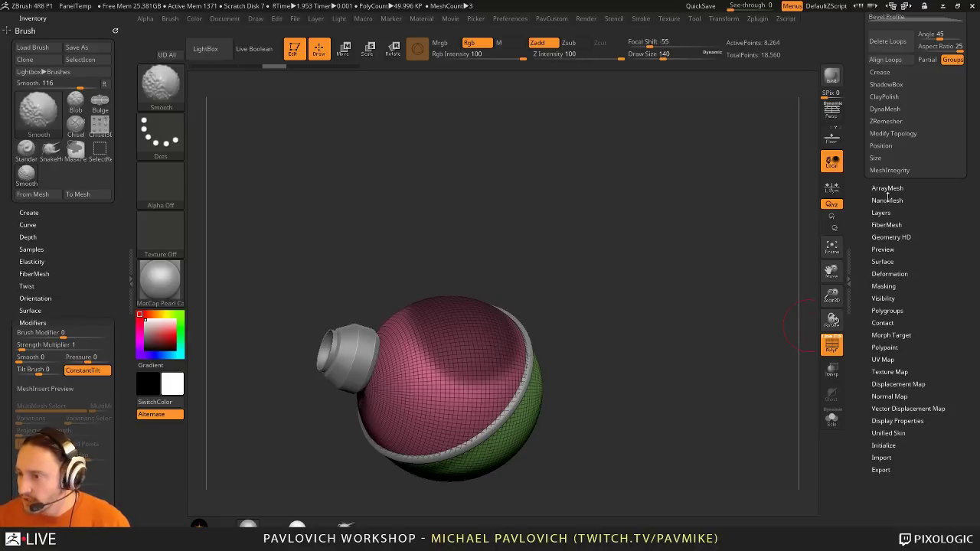
left_click(886, 224)
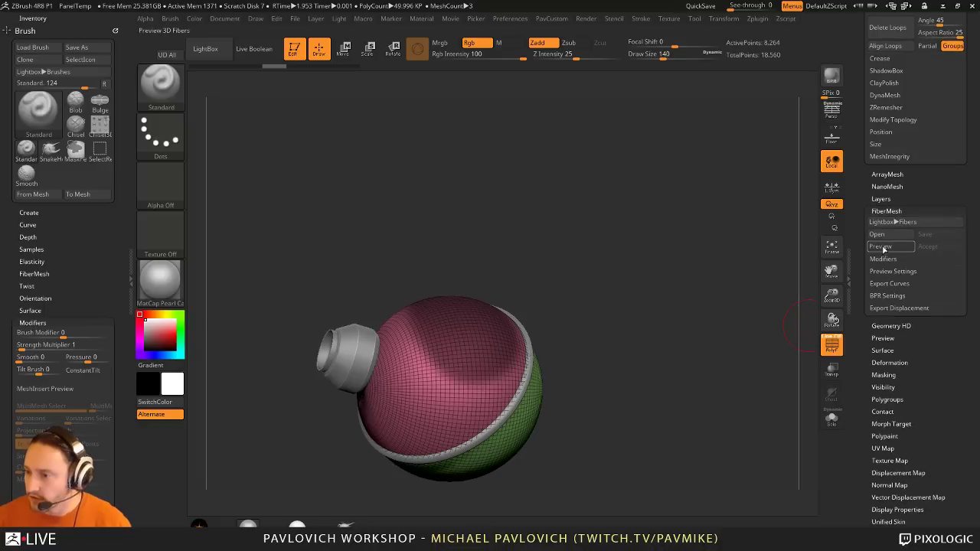
left_click(882, 246)
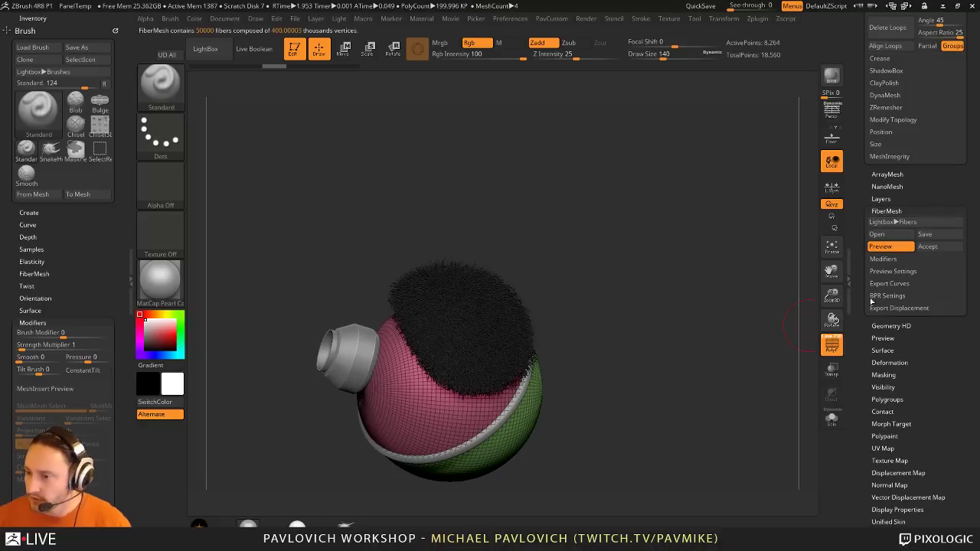
Step: Browse the fiber presets in LightBox, select Fibers78.ZFP and close the browser
left_click(893, 222)
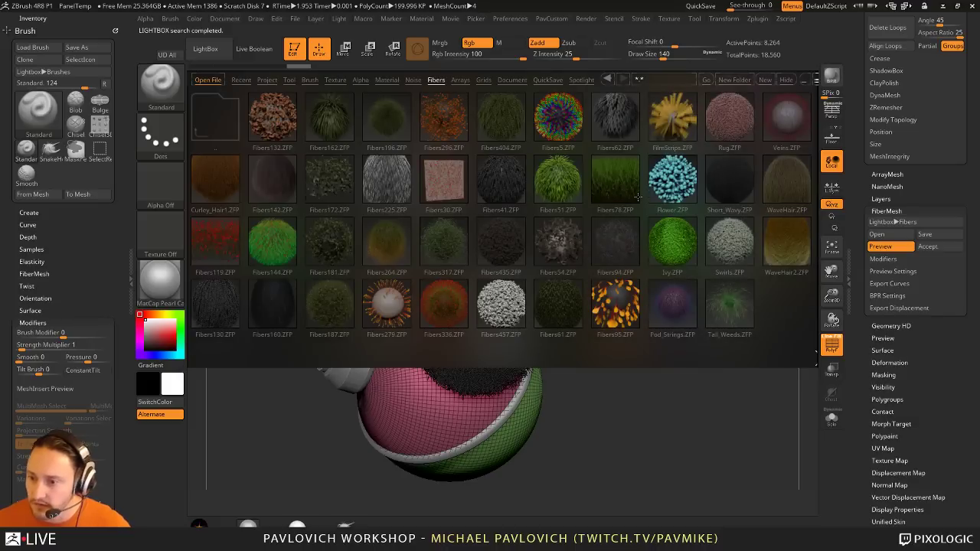
left_click(638, 197)
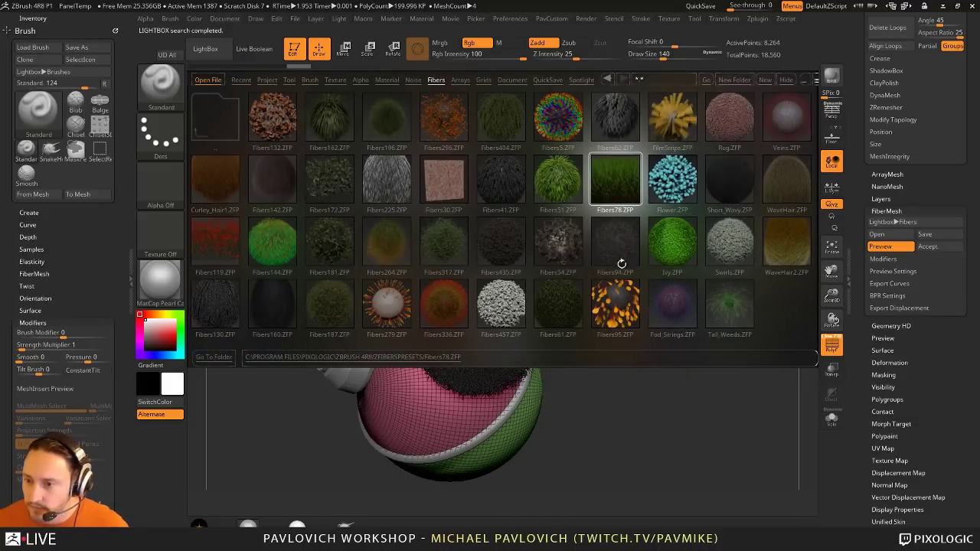
left_click(786, 80)
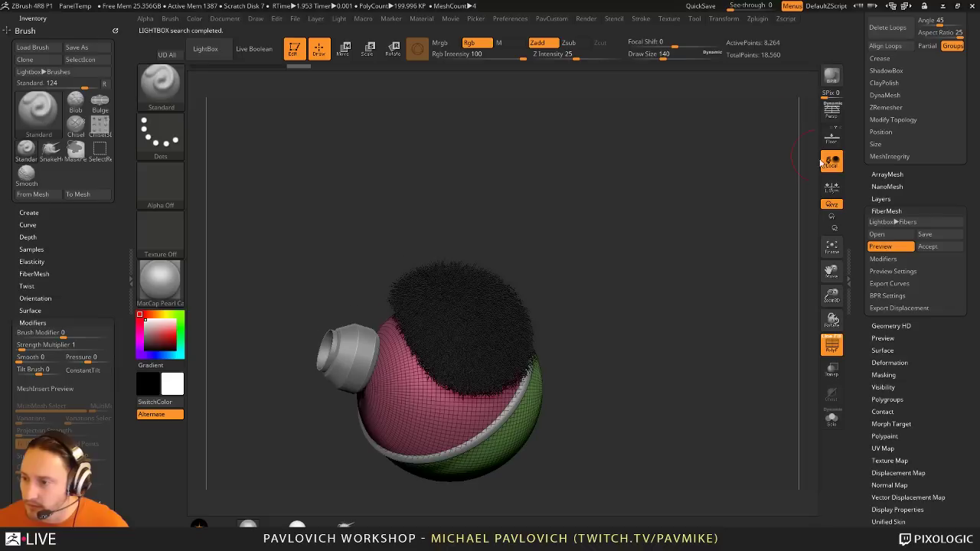
Step: In the FiberMesh modifiers, lower MaxFibers to 0.41749 and raise Coverage to 5000
left_click(883, 259)
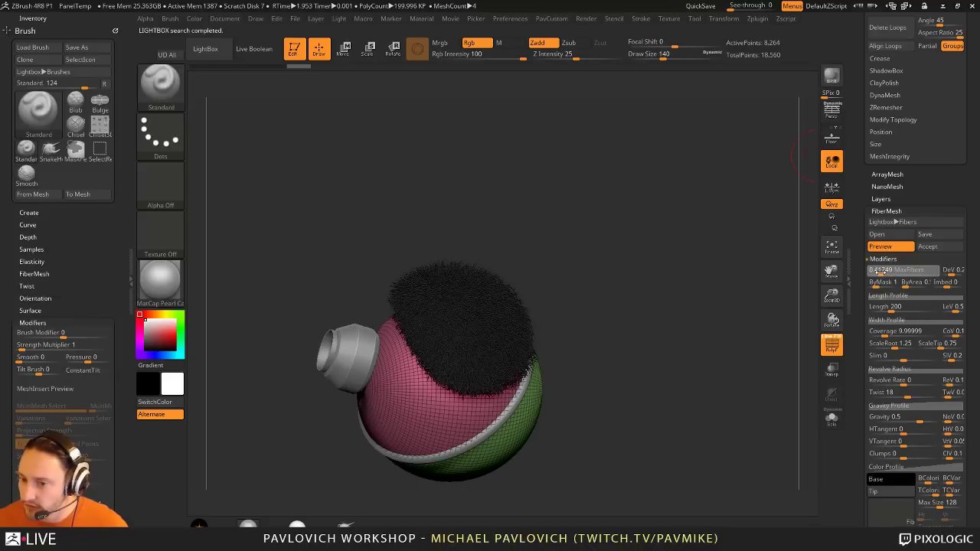
left_click(880, 271)
right_click_drag(643, 260, 673, 270, "ctrl")
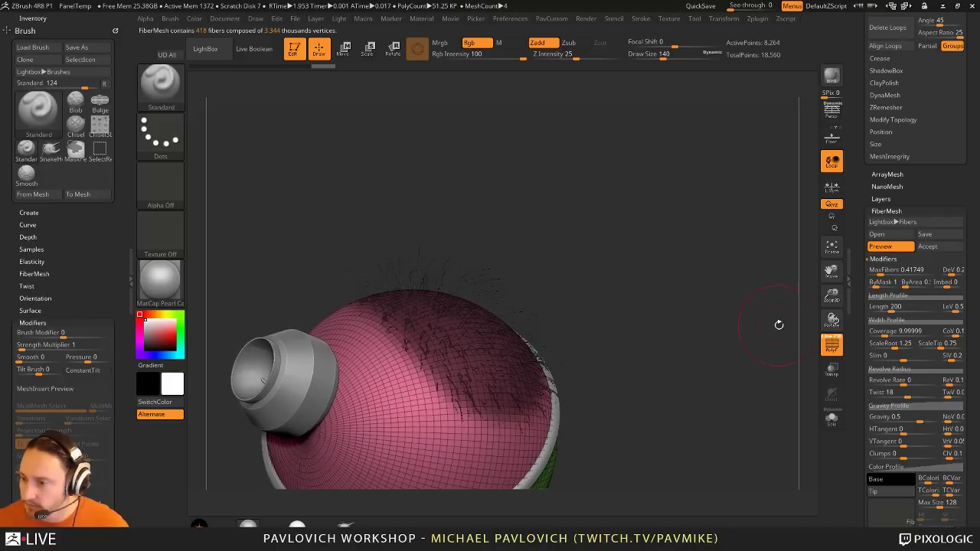
left_click_drag(860, 308, 858, 268)
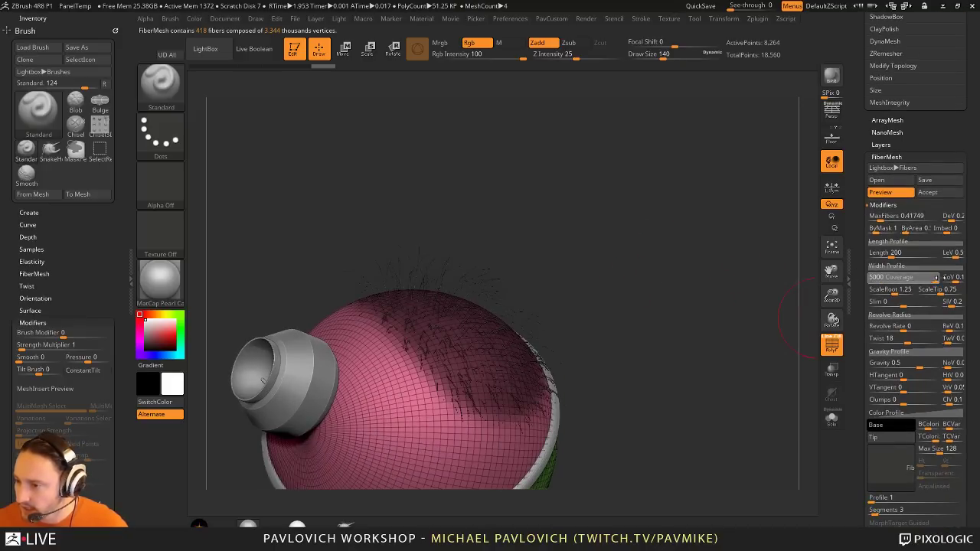
left_click_drag(935, 277, 935, 277)
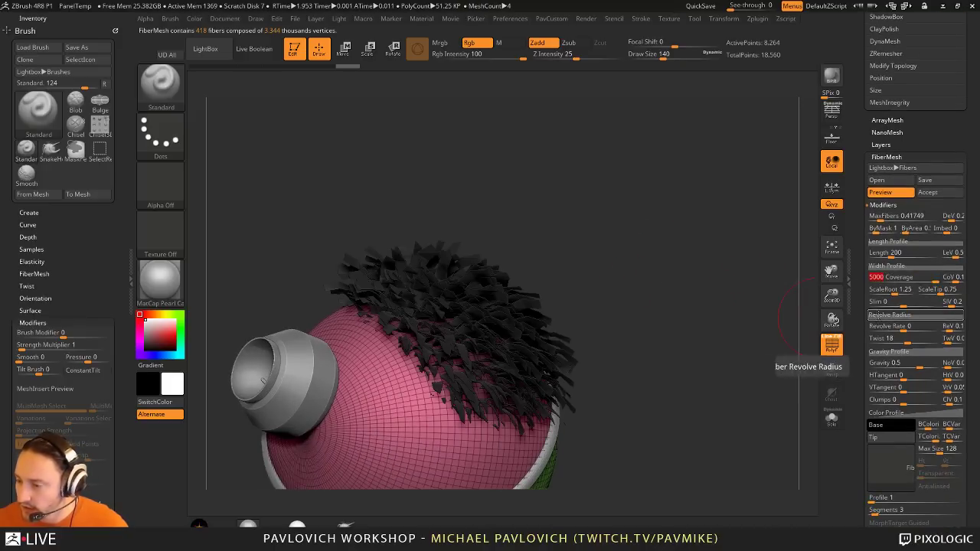
Step: Set the fiber Profile to 4 sides and accept the note about single-sided fibers
scroll(873, 316, "down", 5)
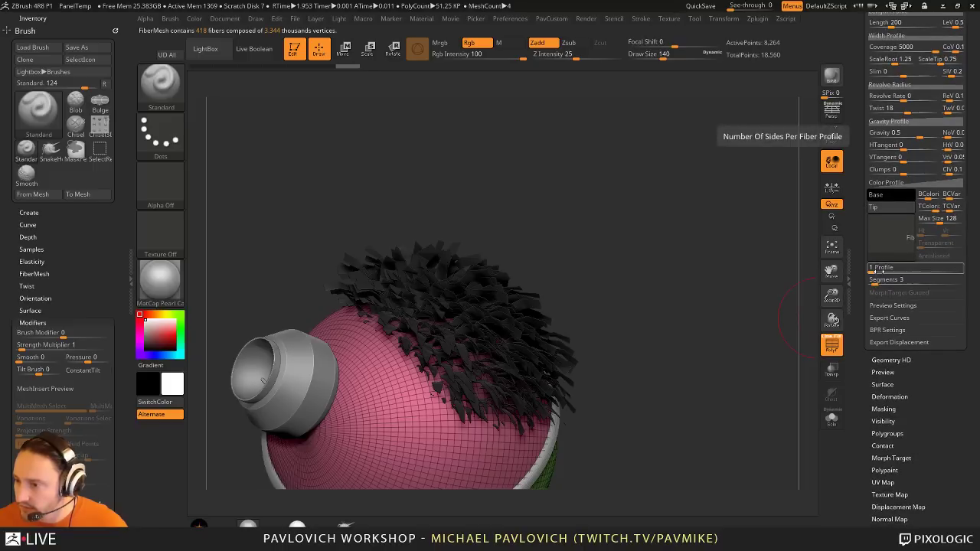
left_click(879, 268)
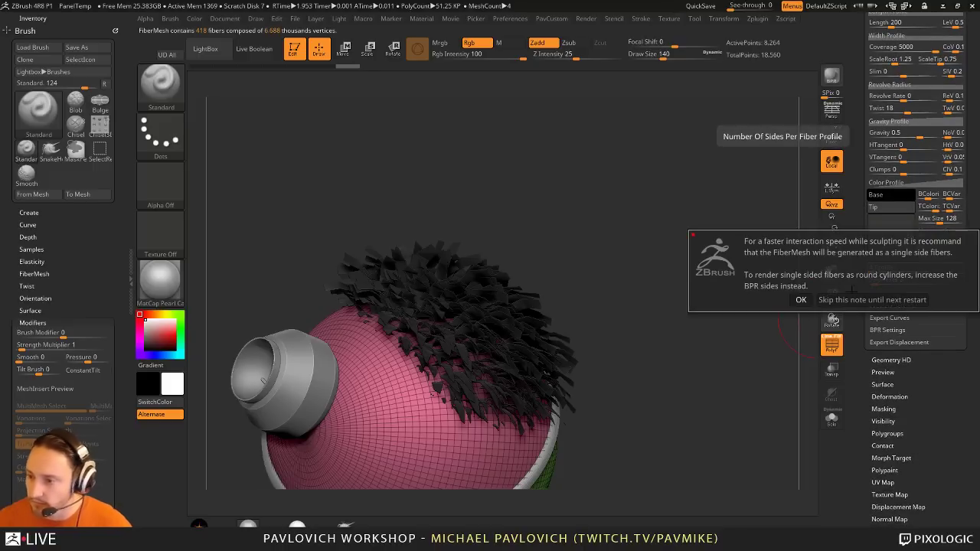
left_click(800, 300)
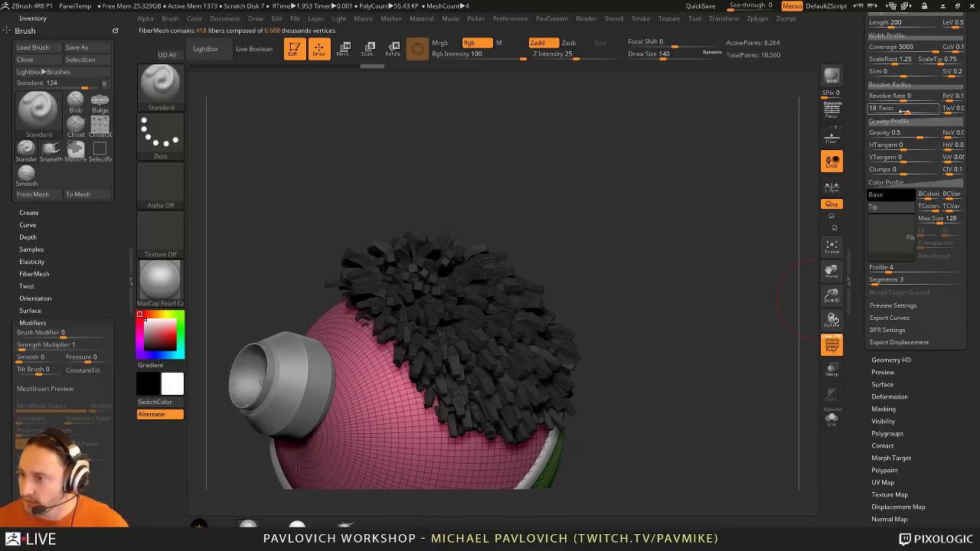
Step: Set the fiber Gravity to -1 so the strips point upward
left_click_drag(921, 134, 931, 133)
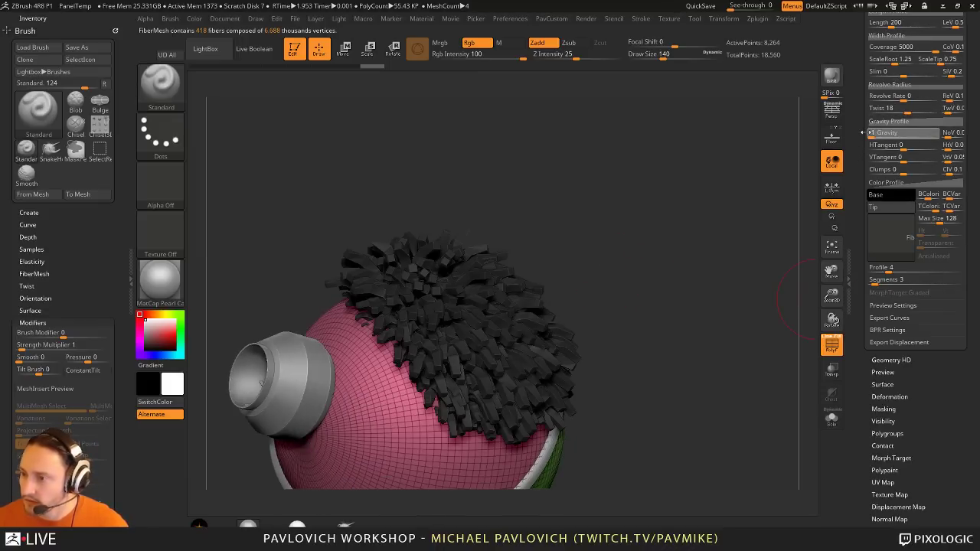
left_click_drag(669, 251, 701, 206)
left_click_drag(900, 133, 863, 134)
left_click(871, 166)
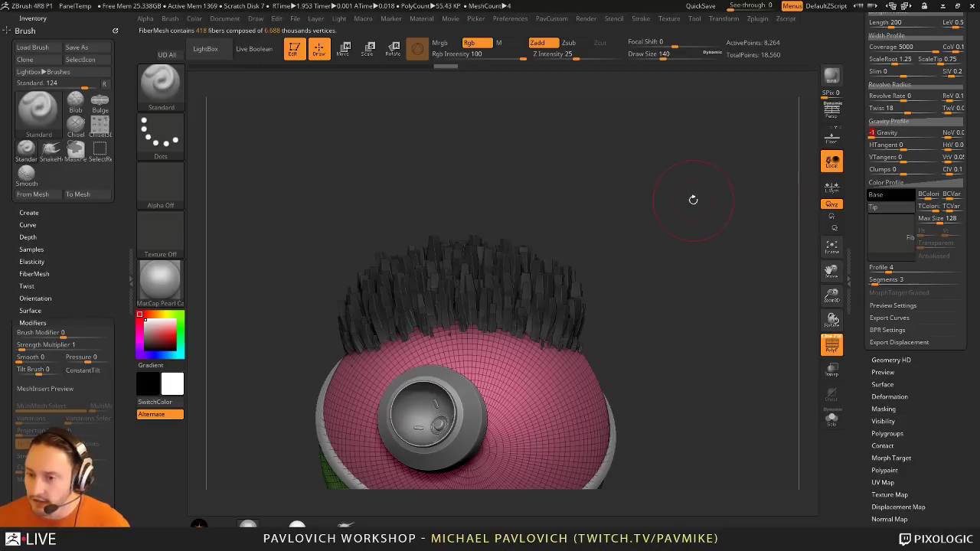
Step: Colour the fibers yellow at both base and tip
scroll(861, 175, "up", 5)
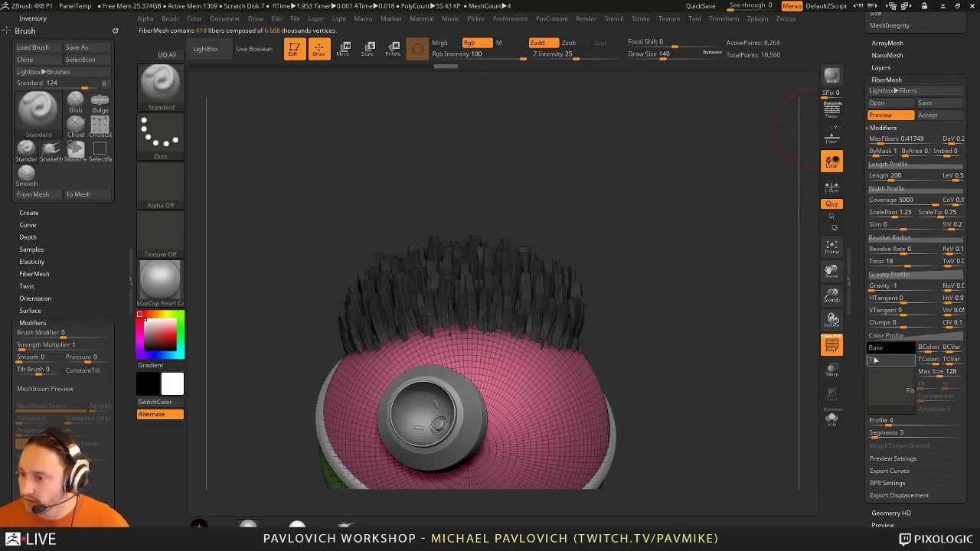
mouse_move(875, 360)
left_mouse_down()
mouse_move(800, 322)
mouse_move(886, 249)
mouse_move(879, 255)
left_mouse_up()
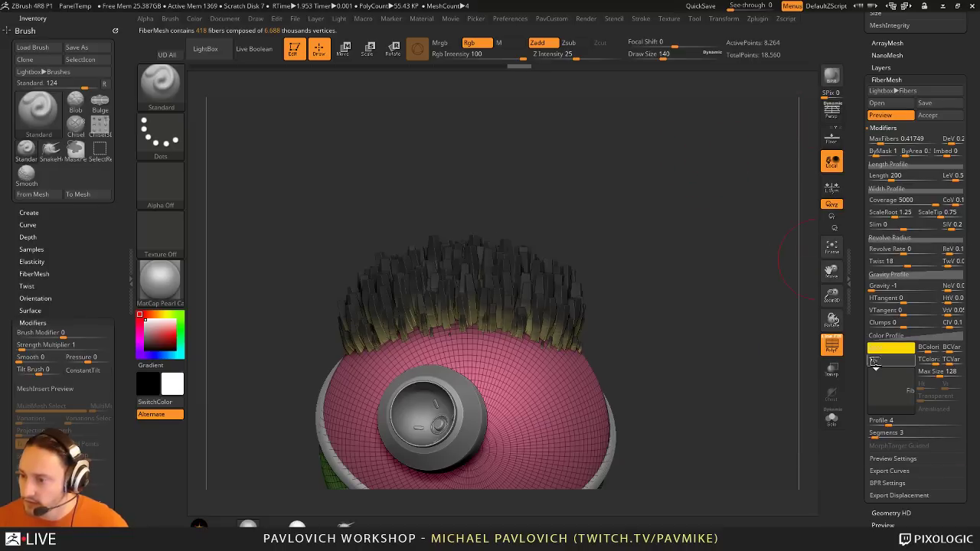
left_click_drag(875, 362, 930, 348)
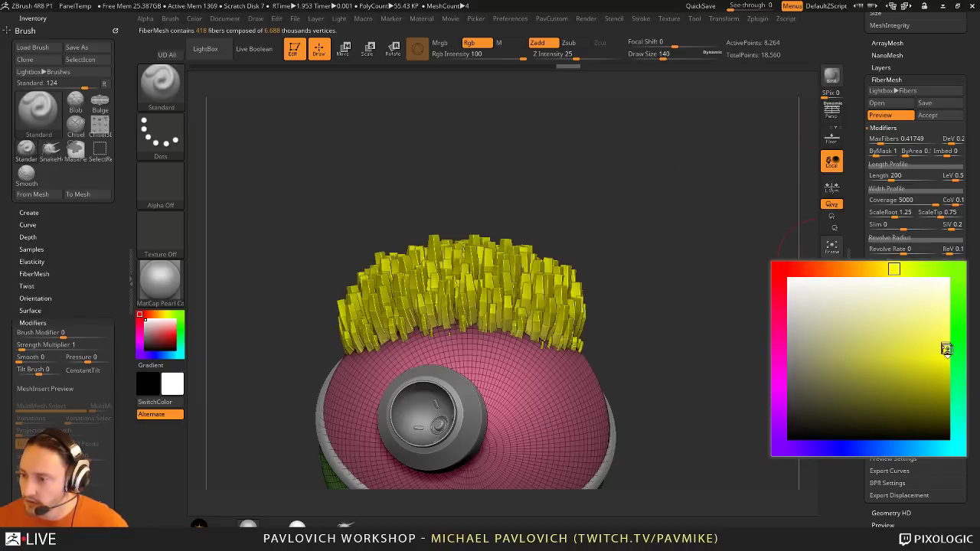
Step: Lengthen the fibers to about 975.56 and reduce MaxFibers to 0.08327
left_click_drag(895, 177, 916, 176)
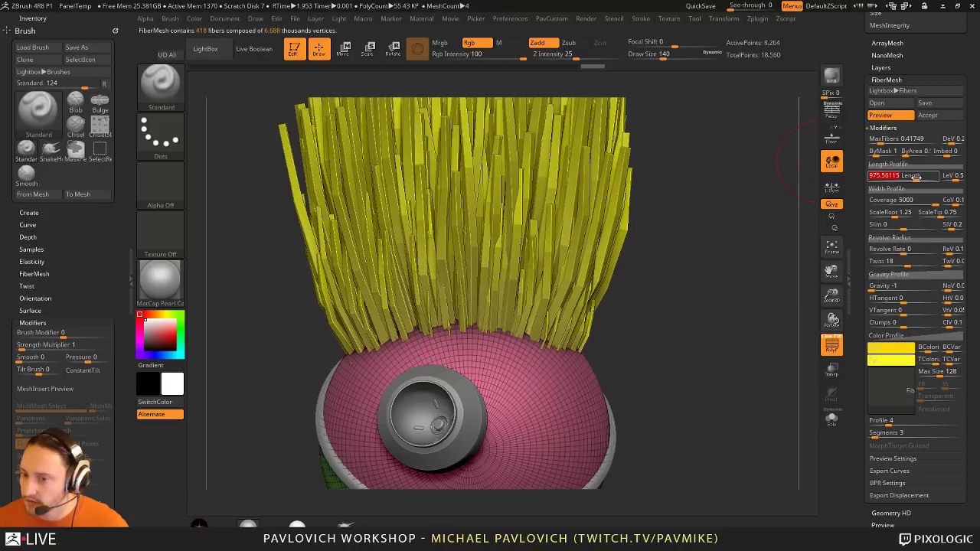
left_click_drag(699, 212, 703, 187, "alt")
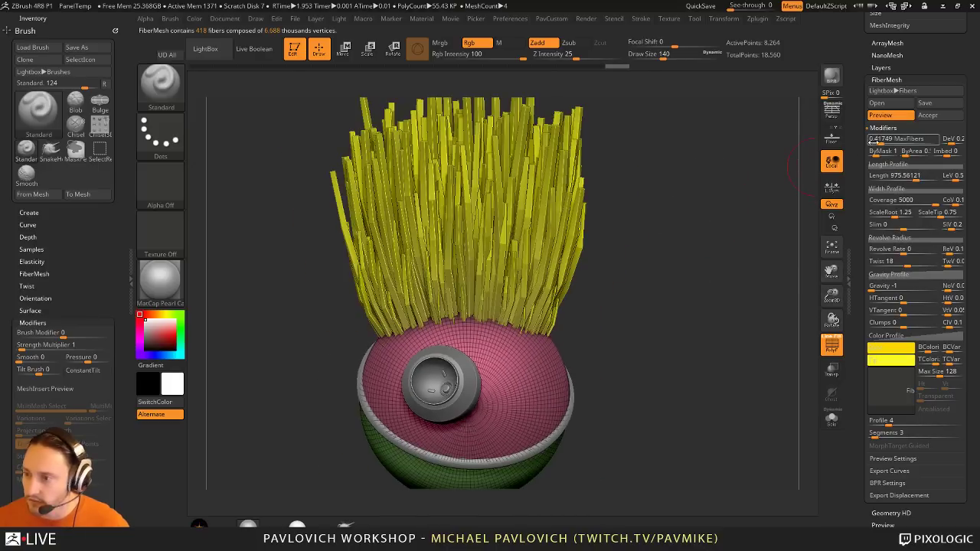
left_click_drag(879, 140, 873, 140)
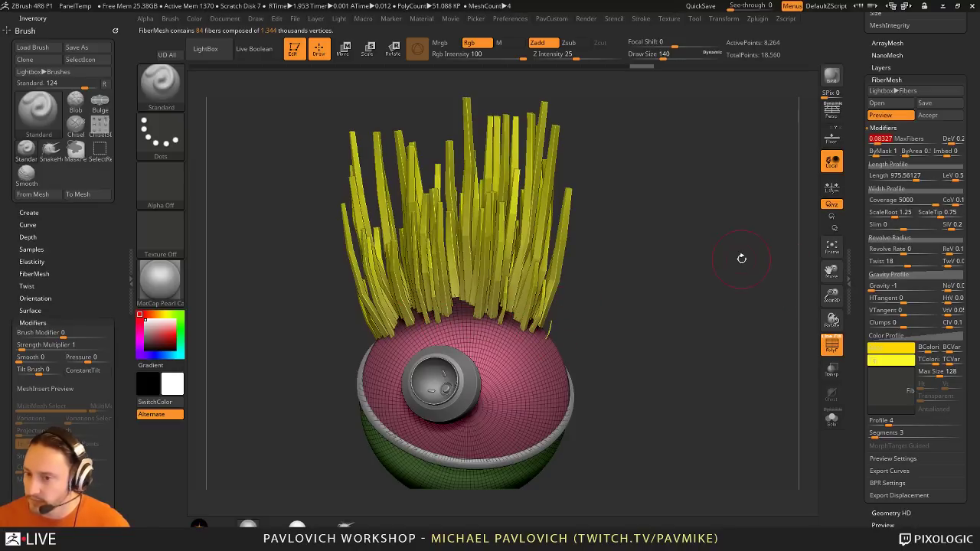
Step: Accept the fiber preview as a new subtool and turn off its polypaint colour
left_click(927, 115)
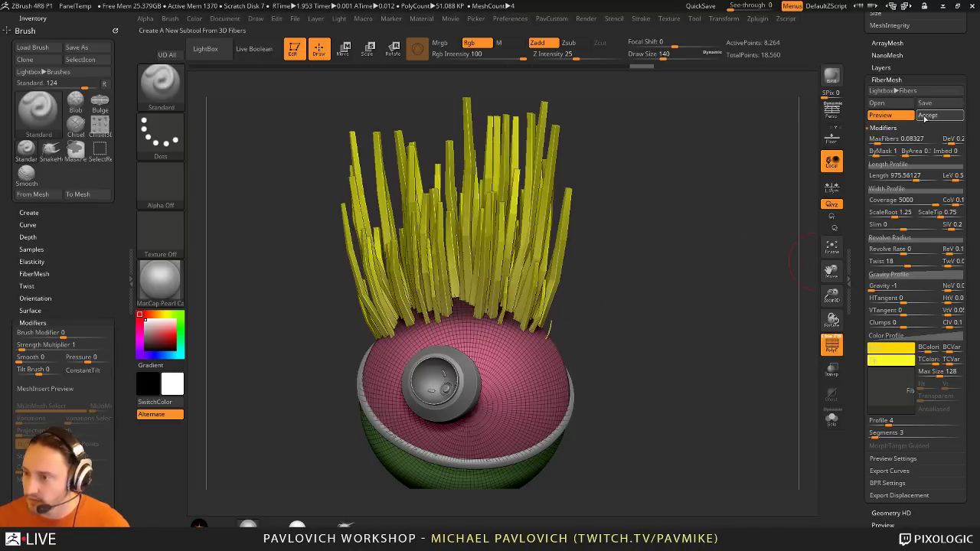
left_click_drag(859, 289, 851, 322)
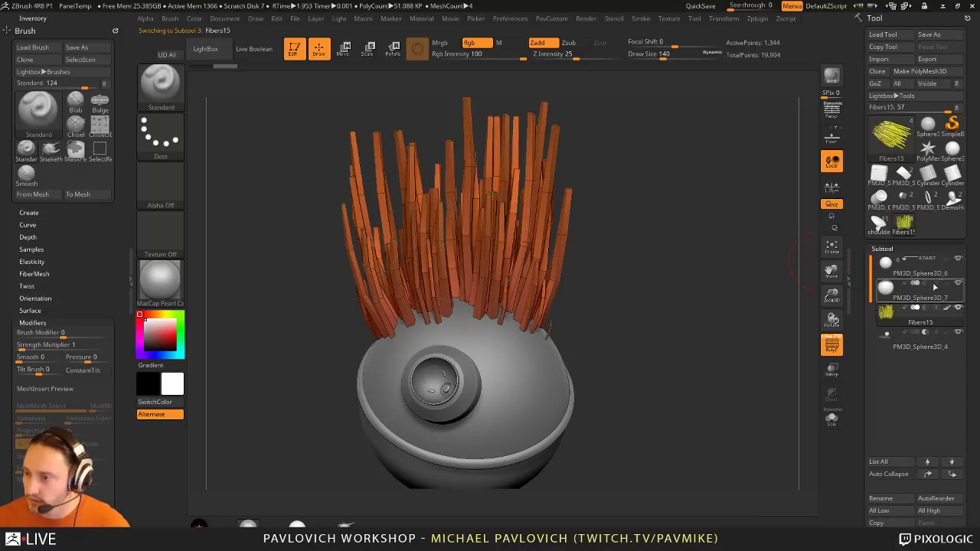
left_click(947, 309)
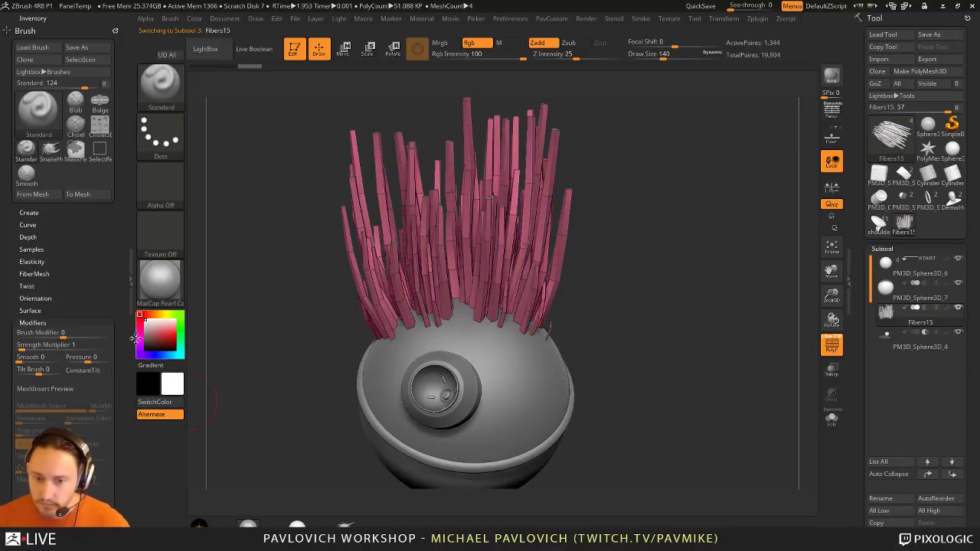
Step: Try the Pablander_Super material on the model with the polyframe display turned off
left_click(160, 280)
left_click(173, 288)
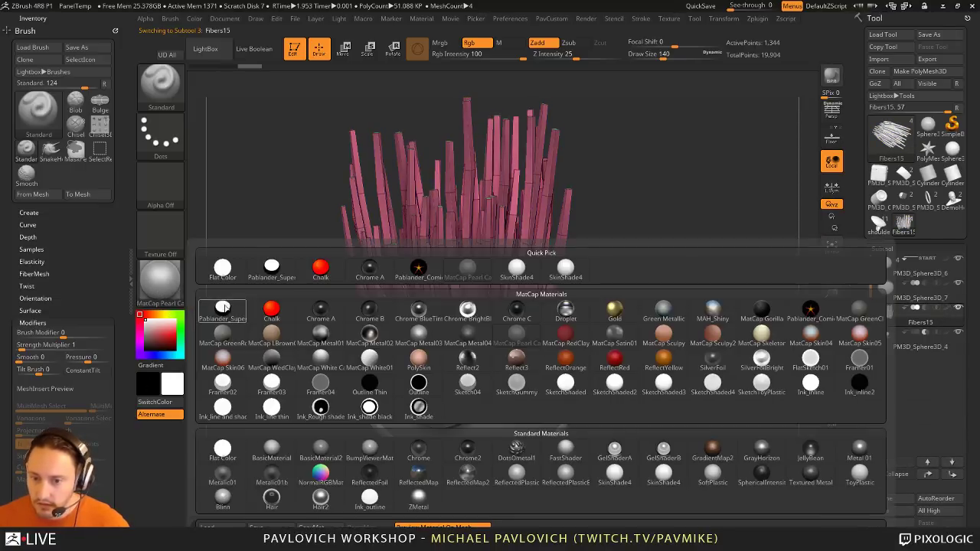
left_click(222, 309)
mouse_move(672, 246)
left_mouse_down()
mouse_move(673, 236)
mouse_move(686, 240)
left_mouse_up()
left_click(832, 346)
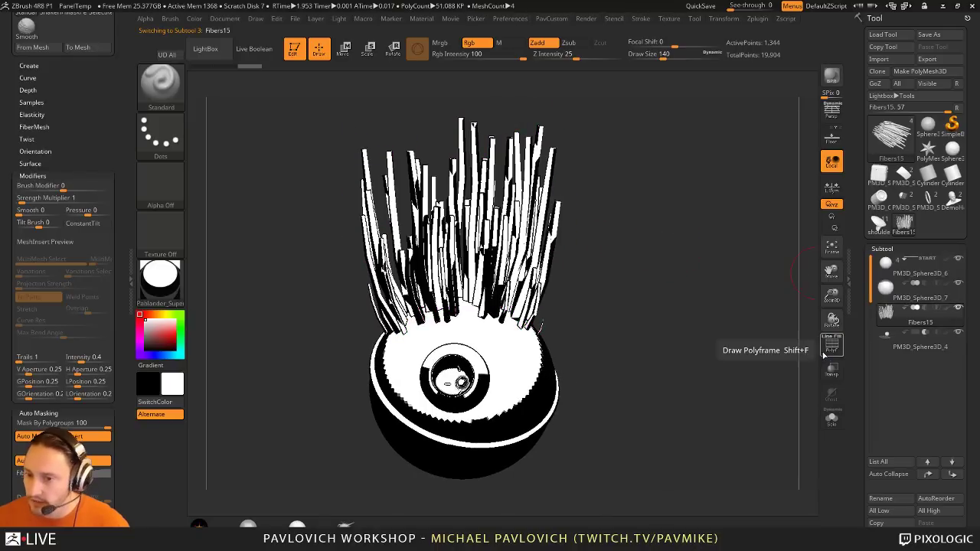
left_click_drag(754, 322, 704, 327)
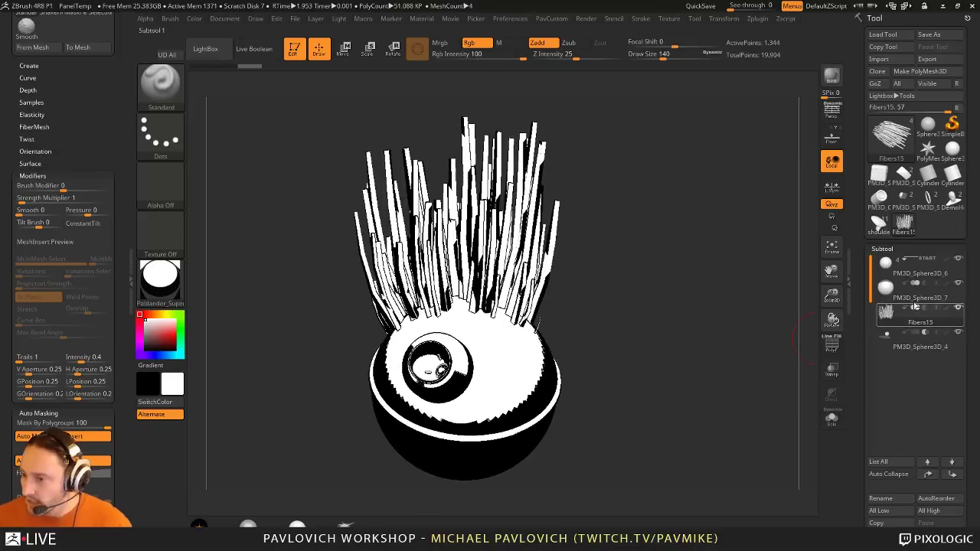
Step: Hide the Fibers15 subtool, select PM3D_Sphere3D_7 and switch the material back to MatCap Pearl Cavity
left_click(922, 329)
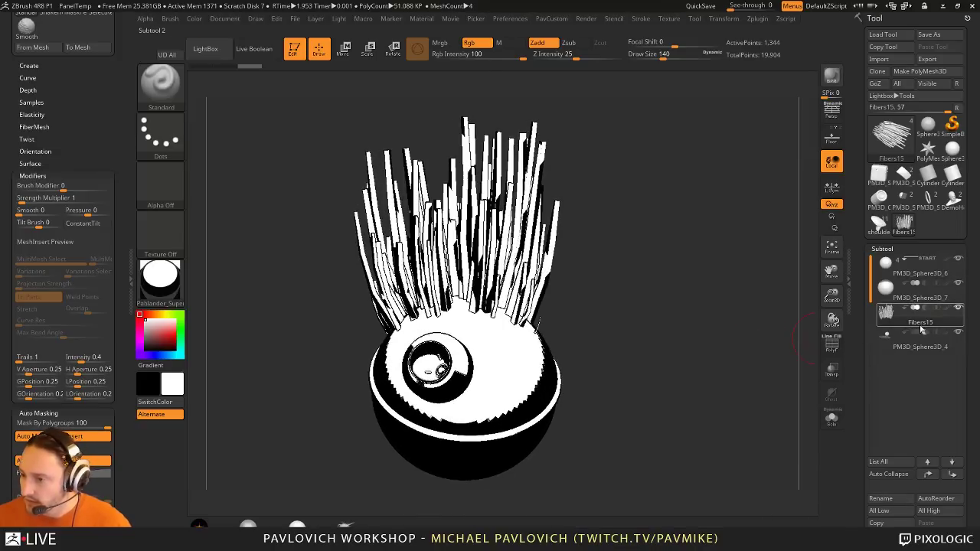
left_click(958, 307)
left_click_drag(682, 323, 798, 347)
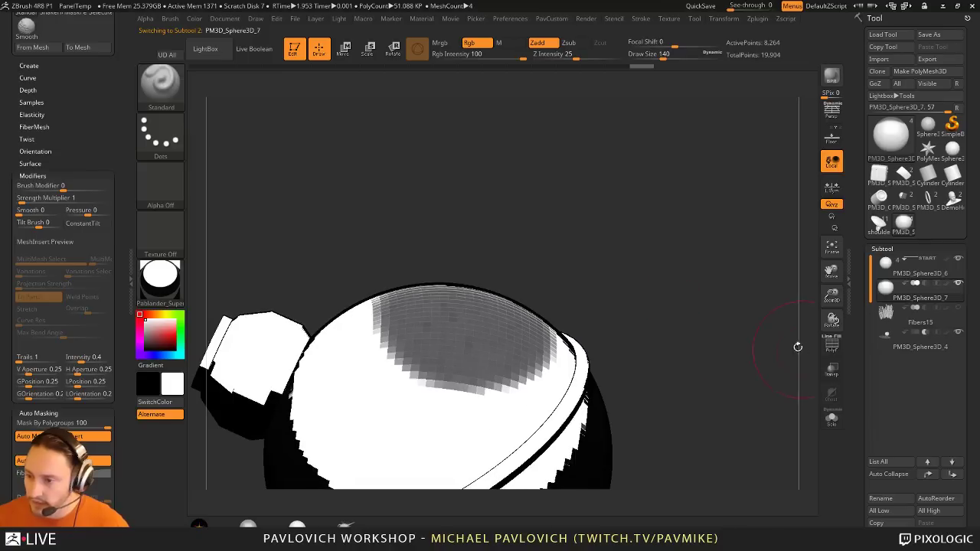
left_click(251, 525)
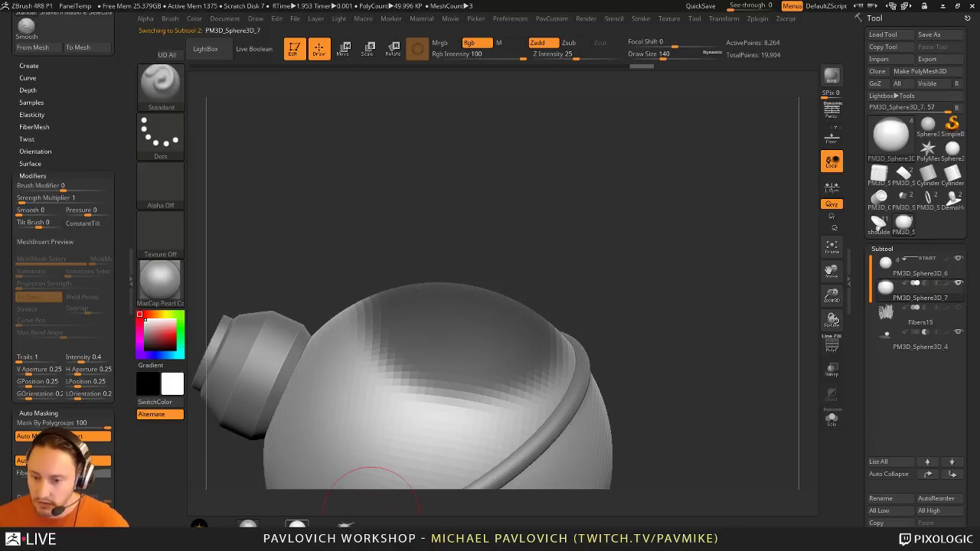
Step: Turn the sphere's masked patch into its own polygroup and show the polyframe
left_click_drag(662, 200, 821, 260)
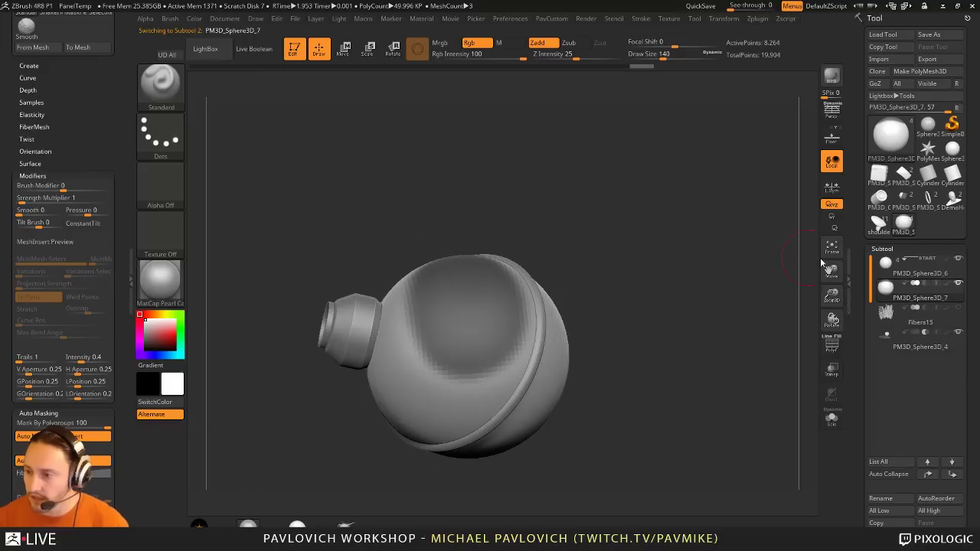
left_click_drag(667, 307, 764, 322, "ctrl")
key("shift+f")
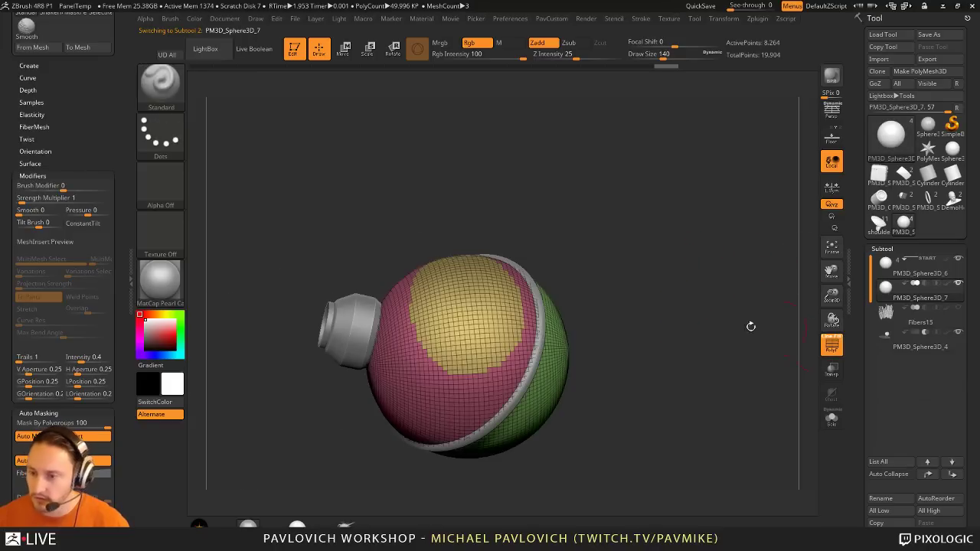
Step: Isolate the patch's polygroup and delete the hidden rest of the subtool
left_click(495, 309, "ctrl+shift")
key("5")
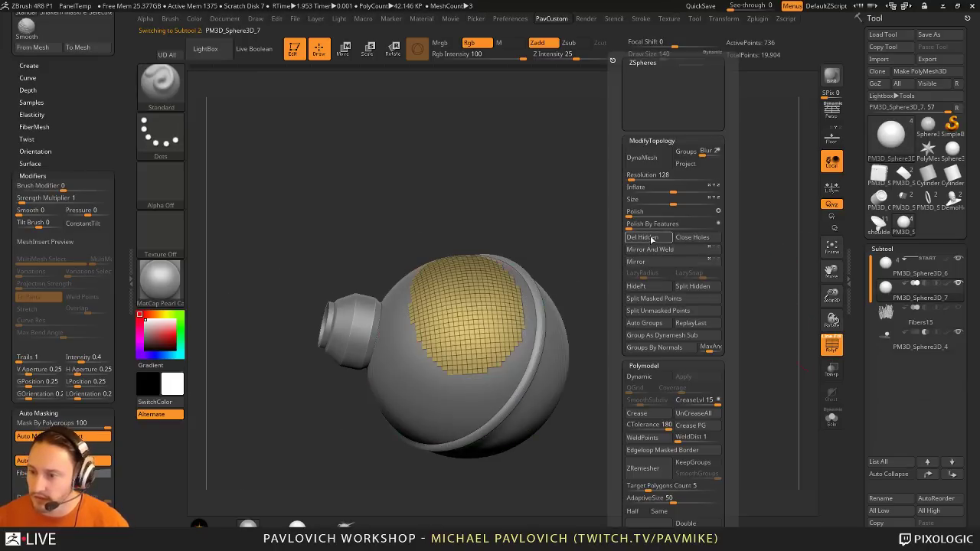
left_click(652, 240)
left_click_drag(678, 229, 691, 278, "alt")
Step: Smooth the patch's jagged border using Polish By Features in its open-circle mode
key("5")
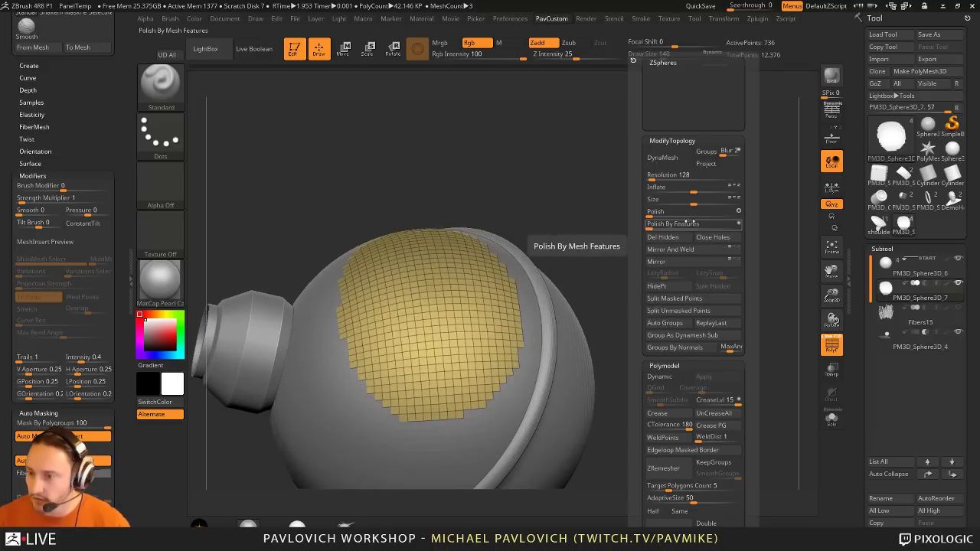
left_click(735, 221)
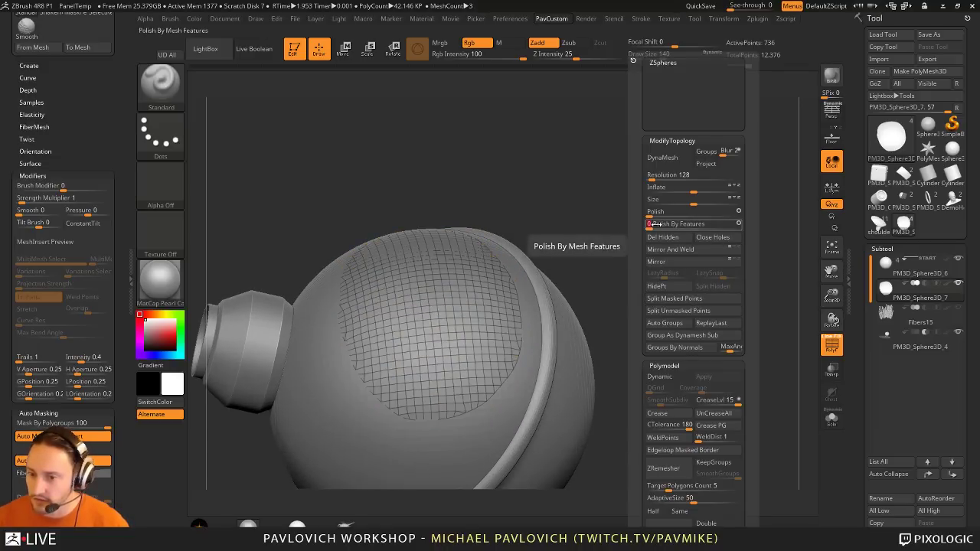
key("grave")
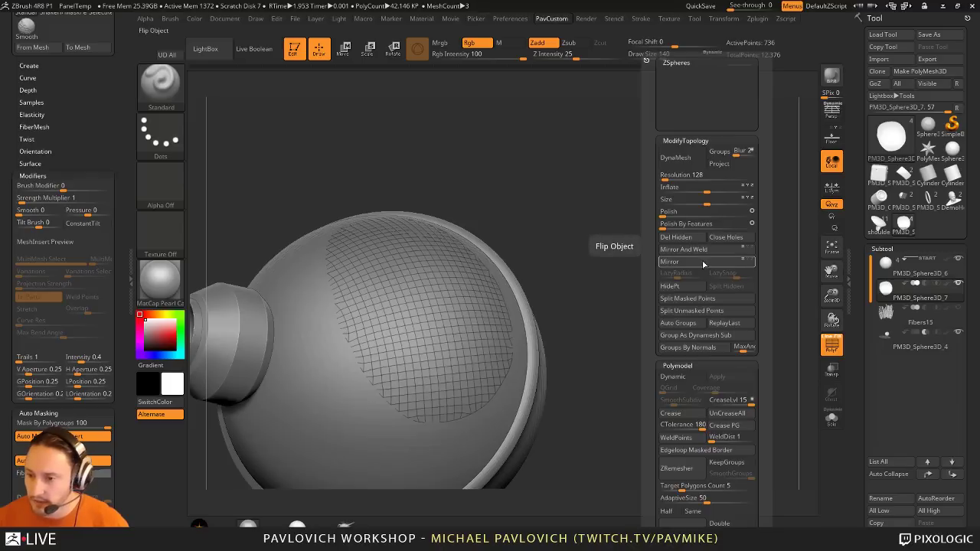
left_click_drag(650, 372, 652, 299)
Step: ZRemesh the patch with the Half option and show it in Solo mode
key("space")
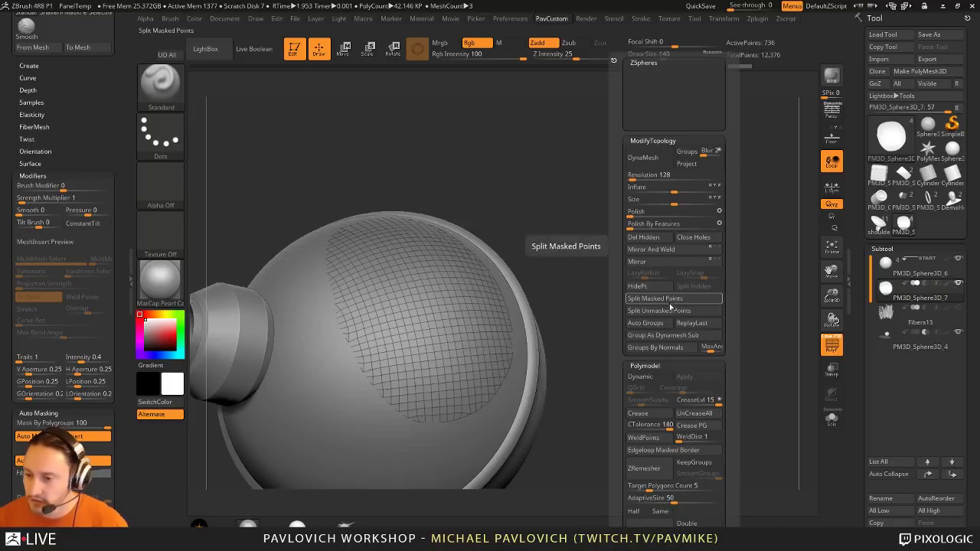
scroll(622, 309, "down", 3)
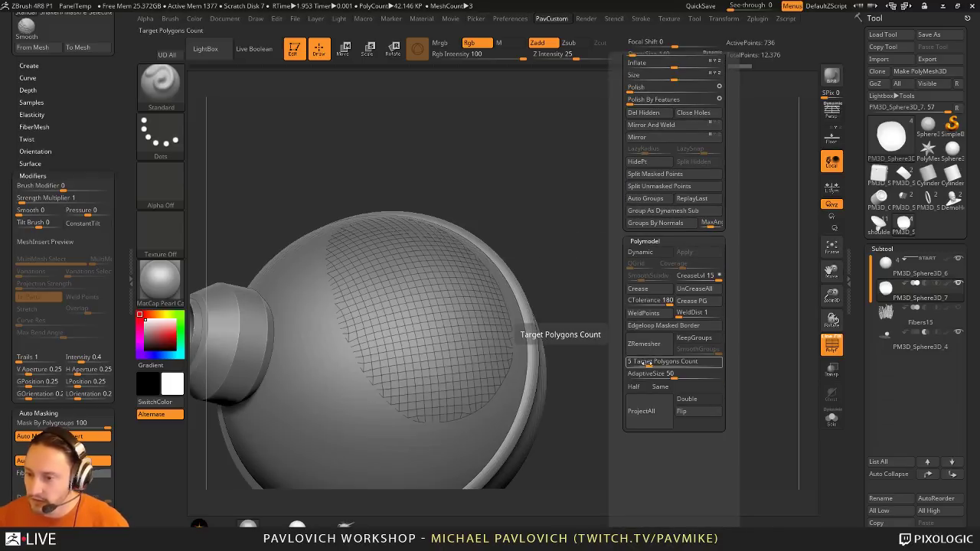
left_click(647, 363)
left_click(635, 387)
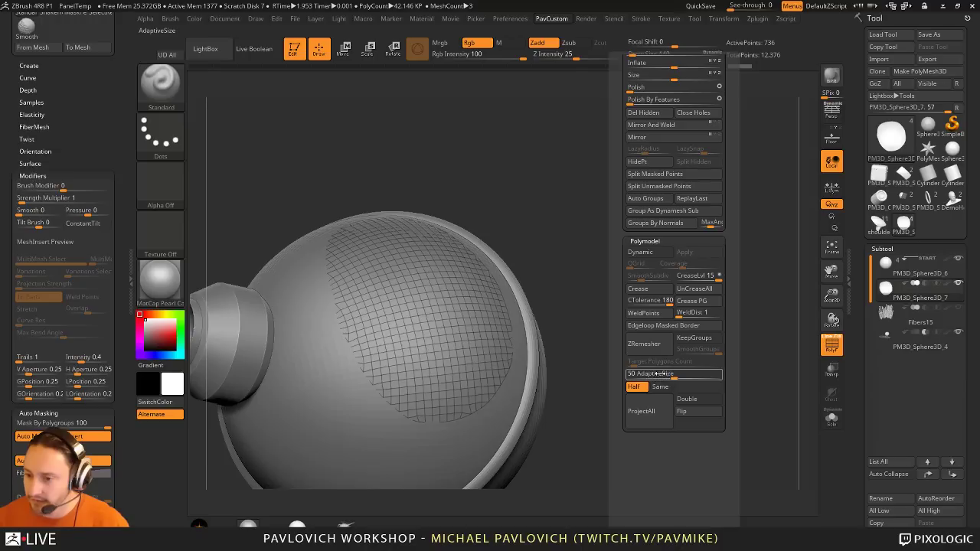
left_click(654, 346)
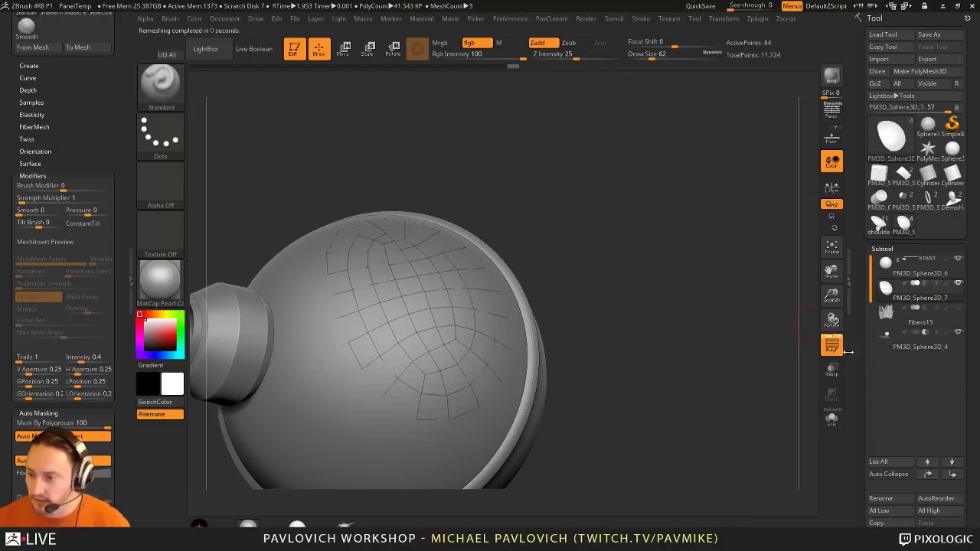
left_click(832, 419)
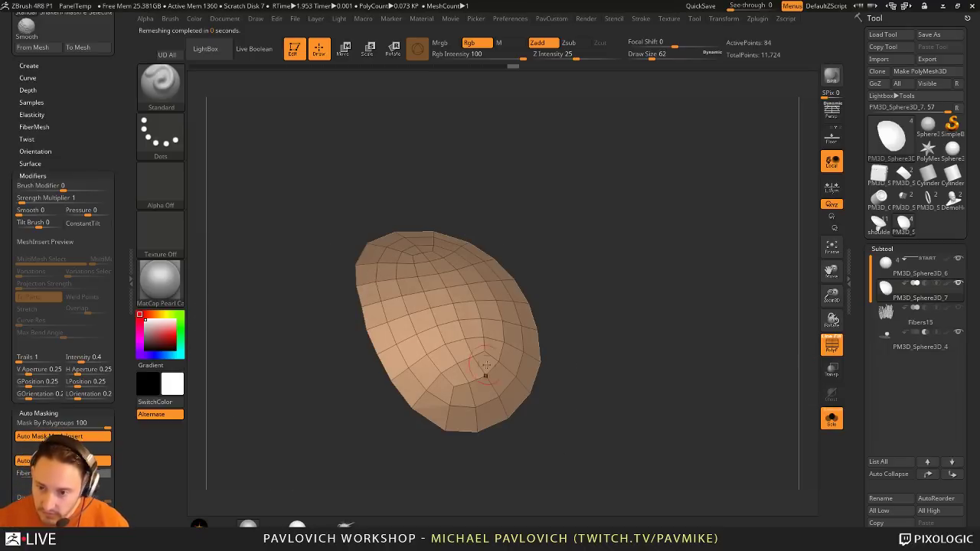
Step: Switch to the ZModeler brush and set its polygon action to Insert NanoMesh with the Polygroup All target
mouse_move(658, 304)
left_mouse_down()
mouse_move(707, 321)
mouse_move(670, 299)
left_mouse_up()
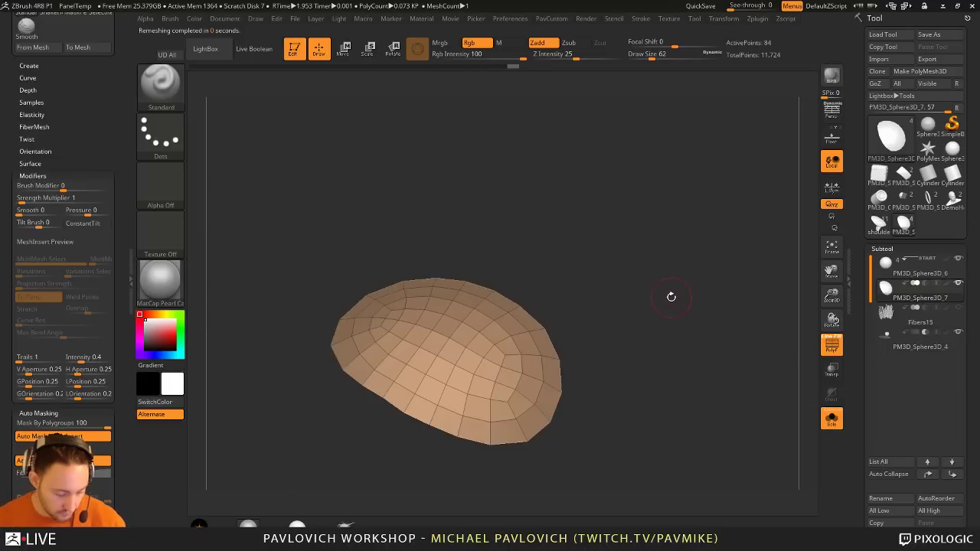
key("b")
key("z")
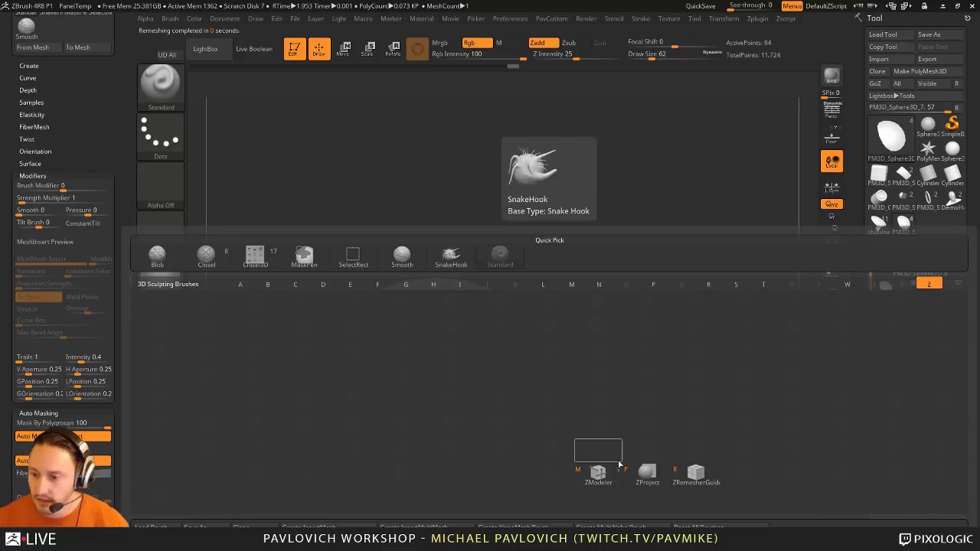
left_click(614, 469)
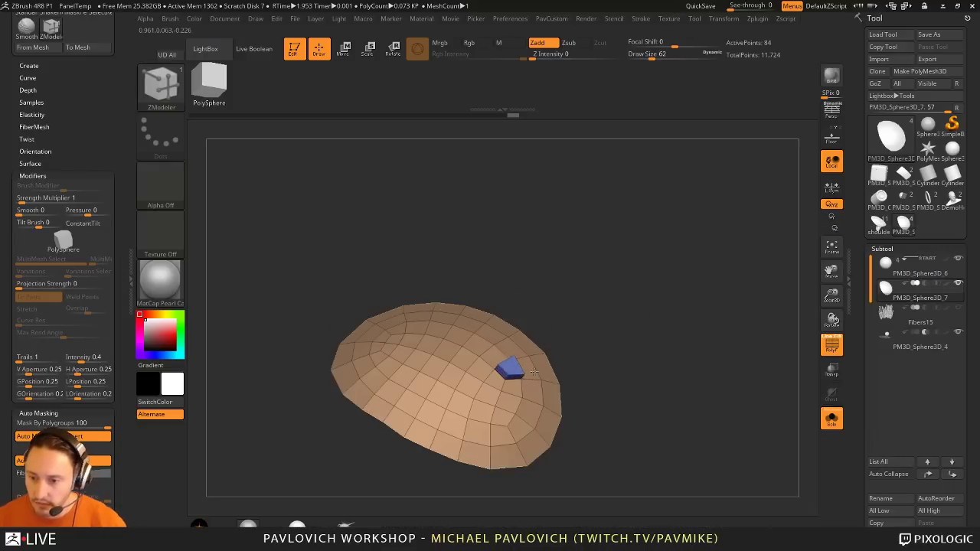
key("ctrl+z")
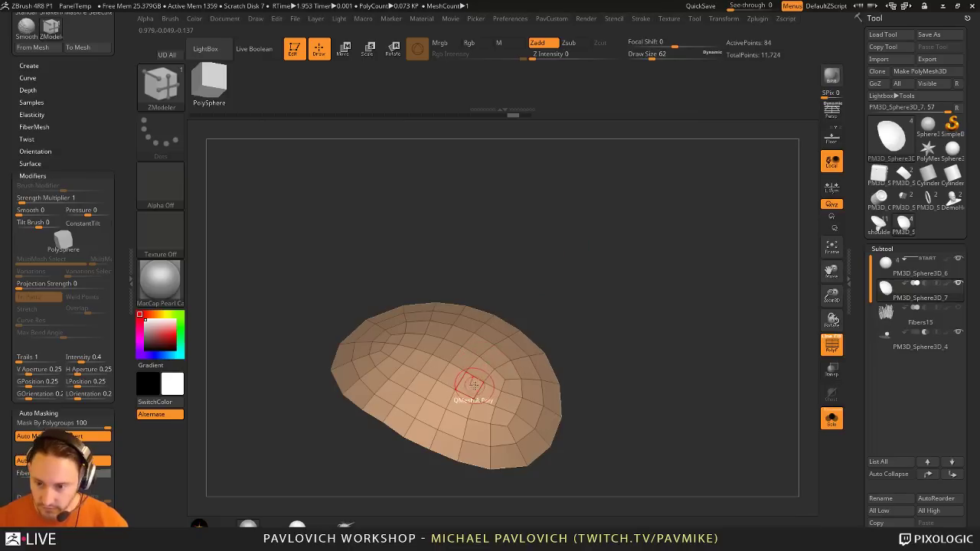
key("space")
left_click(459, 192)
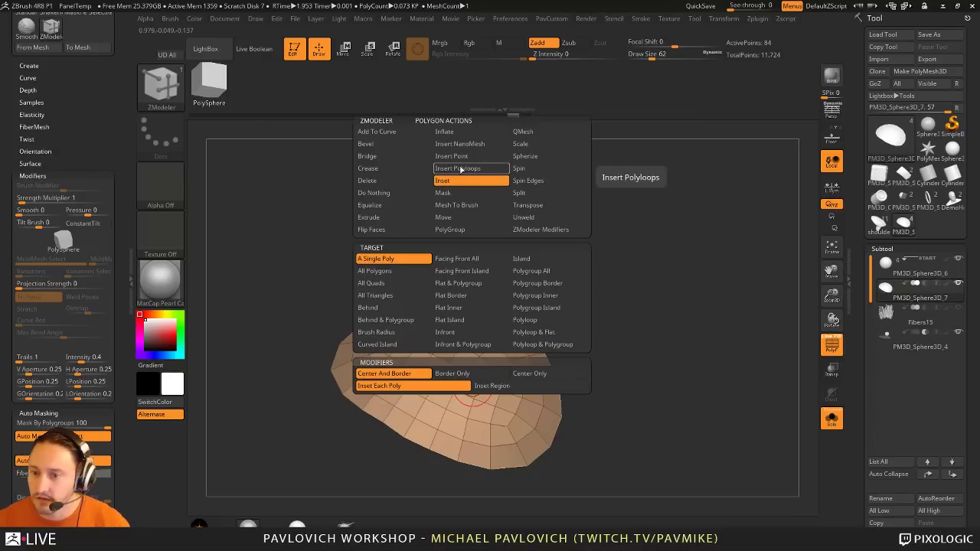
left_click(470, 145)
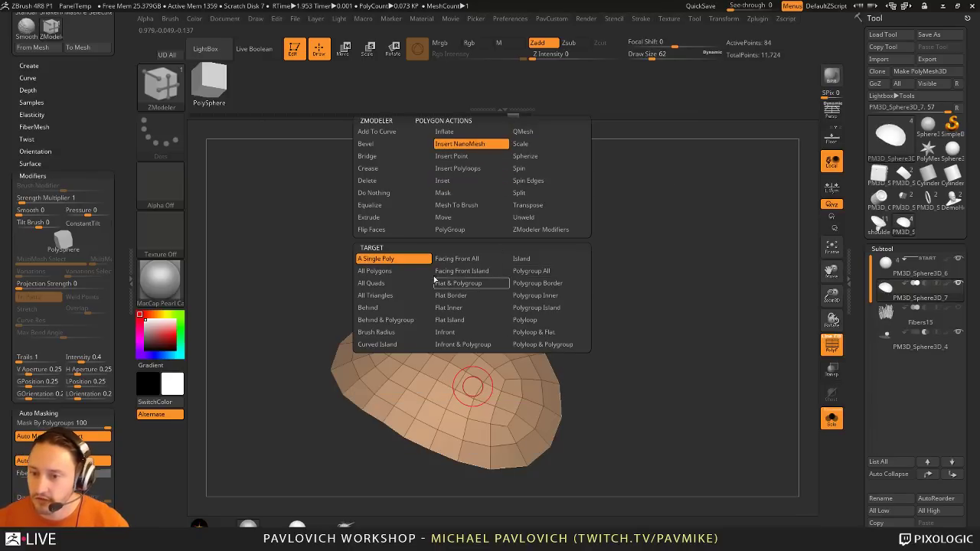
left_click(482, 367)
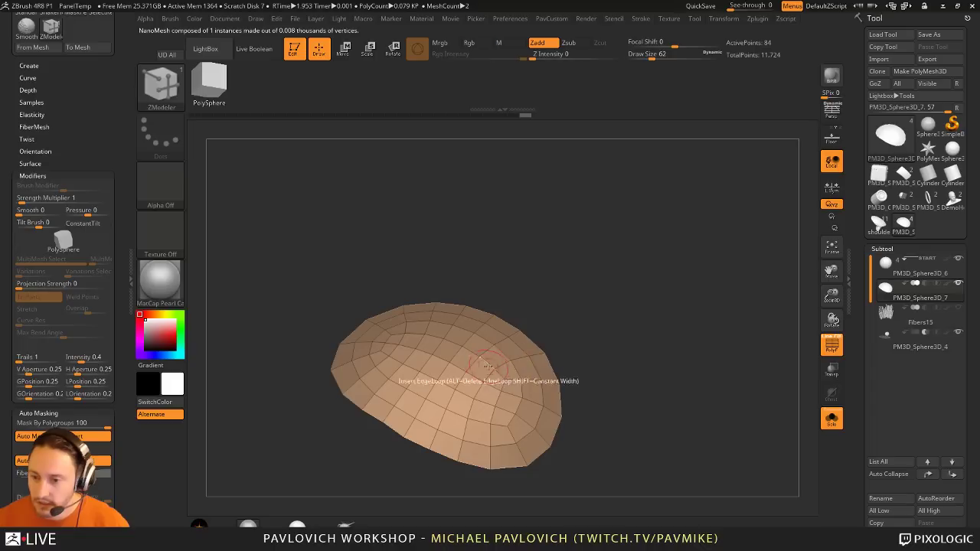
key("space")
left_click(544, 271)
Step: Insert a PolySphere NanoMesh across the patch's polygroup and open its NanoMesh settings
left_click_drag(479, 368, 633, 303)
left_click_drag(861, 351, 866, 199)
key("shift")
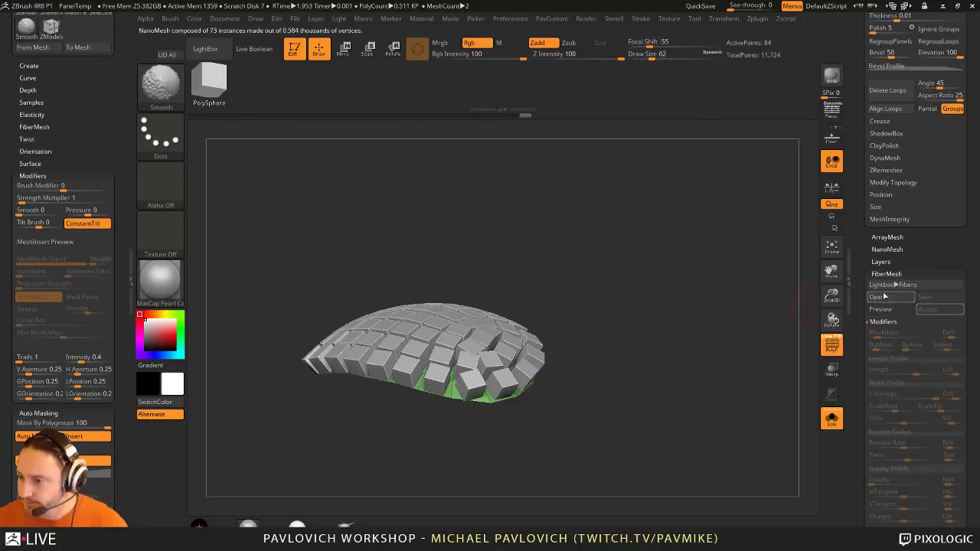
left_click(886, 250)
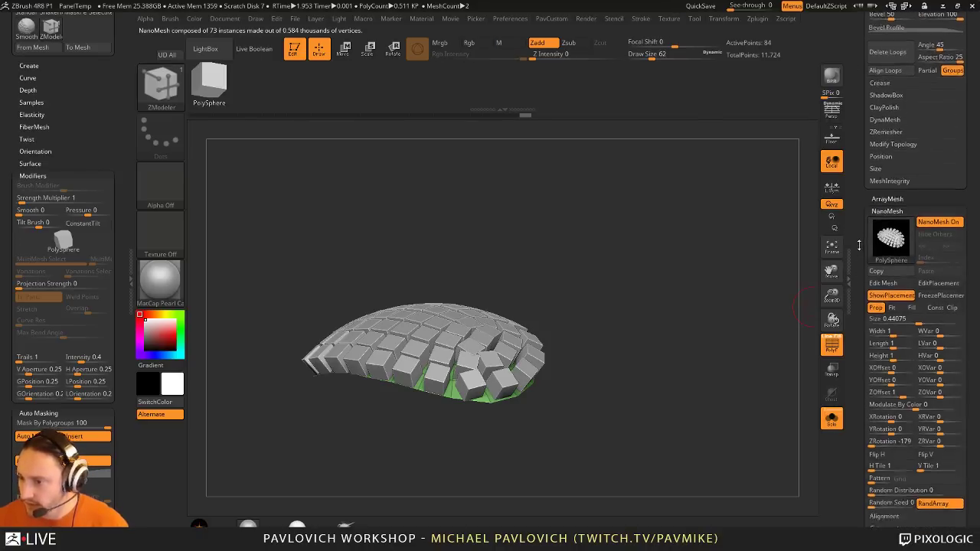
Step: Set the NanoMesh Height to 10 and its height variation to 49
left_click_drag(901, 332, 915, 346)
key("ctrl+z")
key("ctrl+z")
left_click_drag(758, 333, 756, 302)
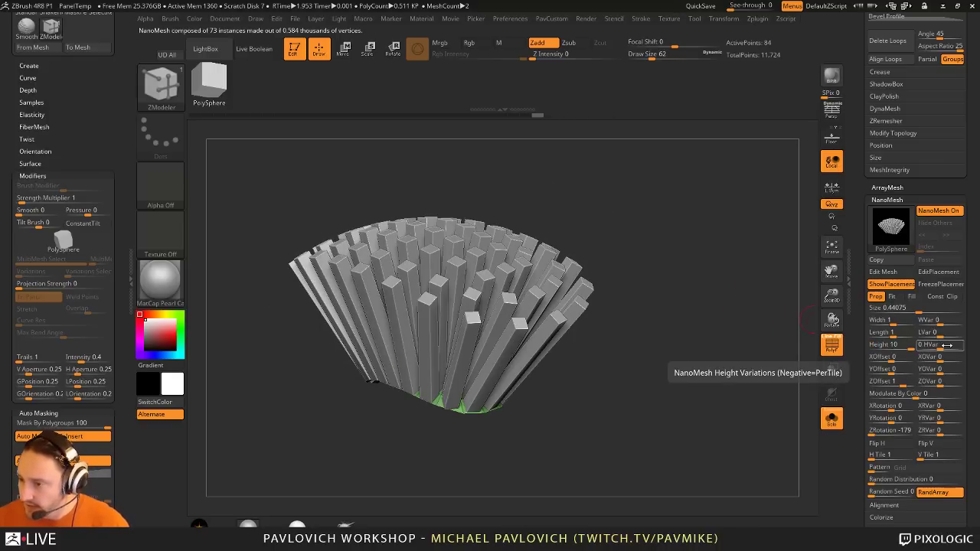
left_click_drag(946, 346, 956, 346)
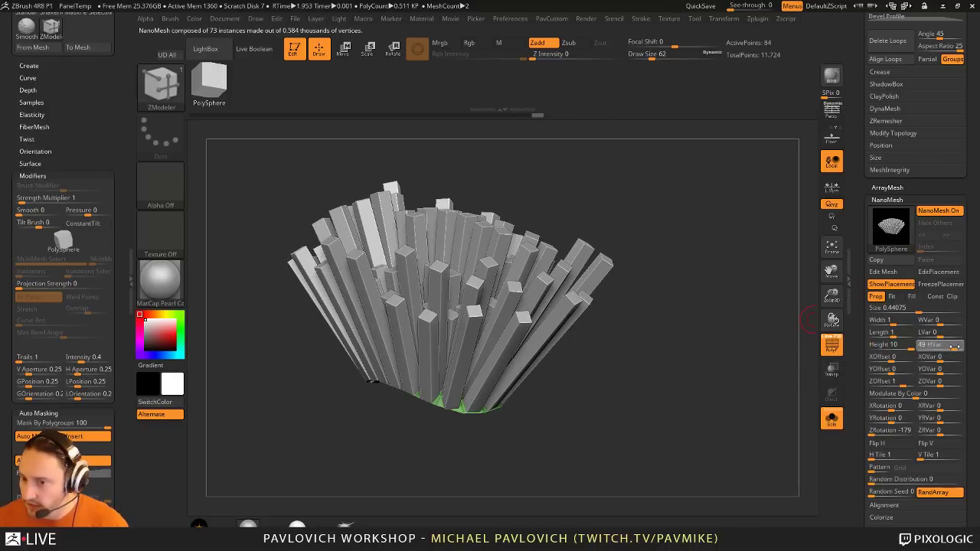
left_click_drag(766, 341, 702, 359)
Step: Convert the NanoMesh bars on the patch to real geometry with One To Mesh
left_click_drag(871, 356, 863, 327)
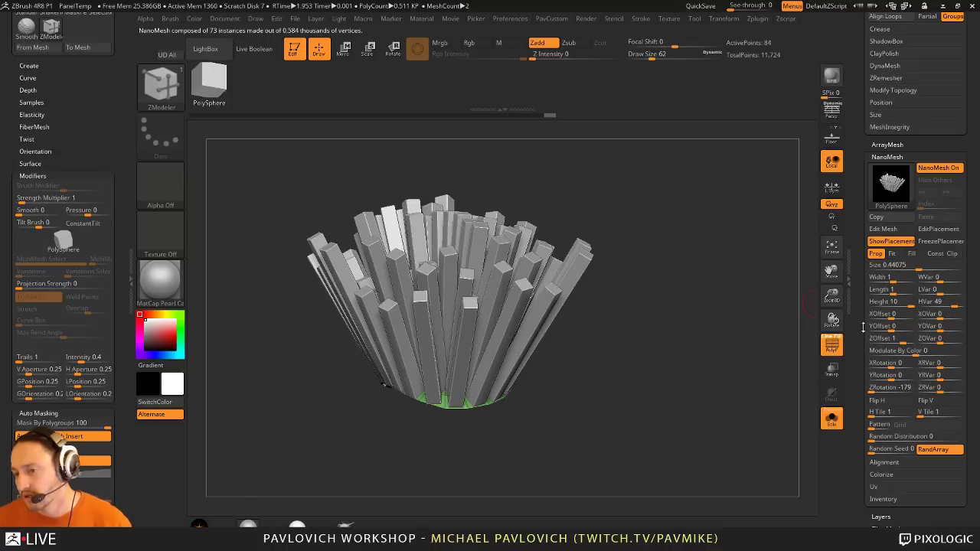
left_click_drag(863, 327, 860, 330)
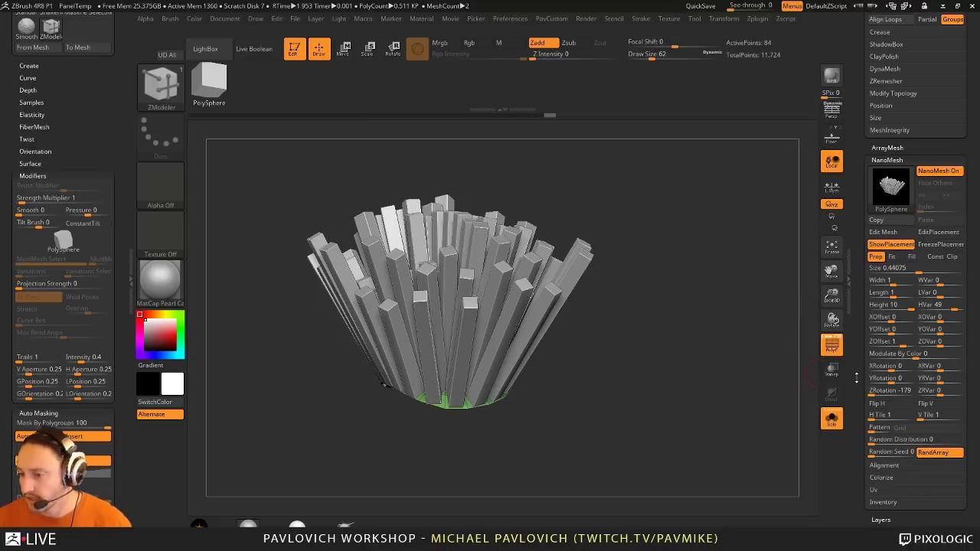
left_click(880, 501)
left_click(889, 514)
left_click_drag(717, 353, 697, 306)
left_click_drag(647, 337, 591, 388)
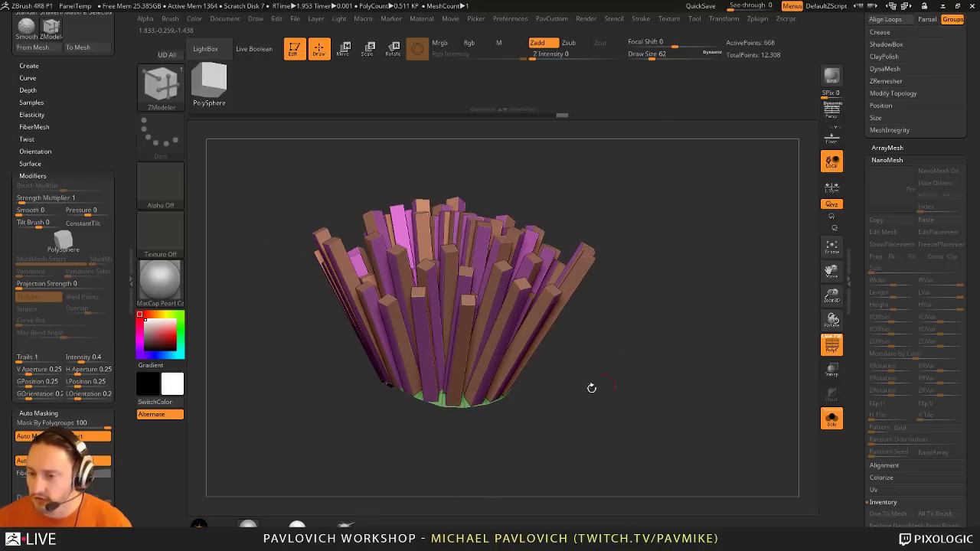
Step: Isolate the base patch from the converted bars and delete the hidden bar geometry
left_click_drag(863, 301, 860, 506)
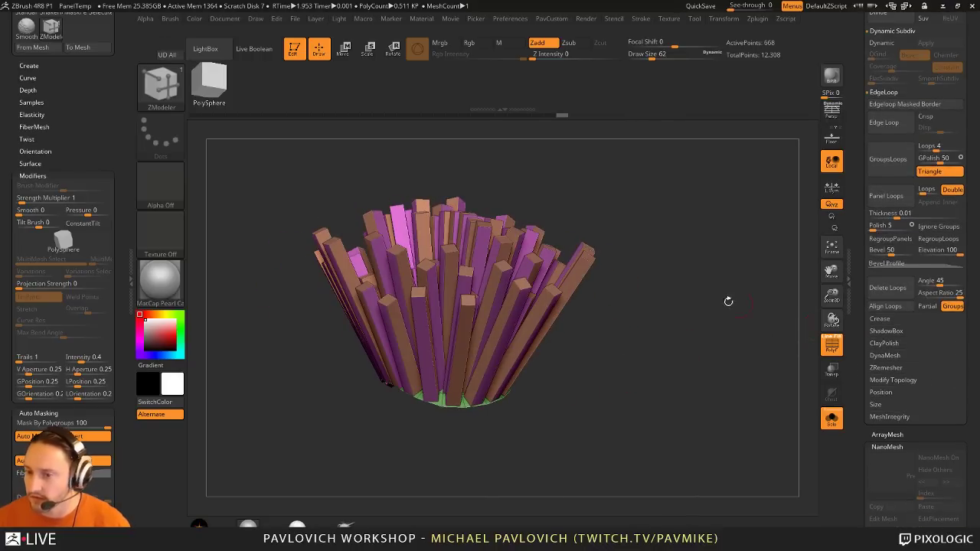
left_click_drag(728, 302, 715, 282)
left_click_drag(858, 252, 858, 263)
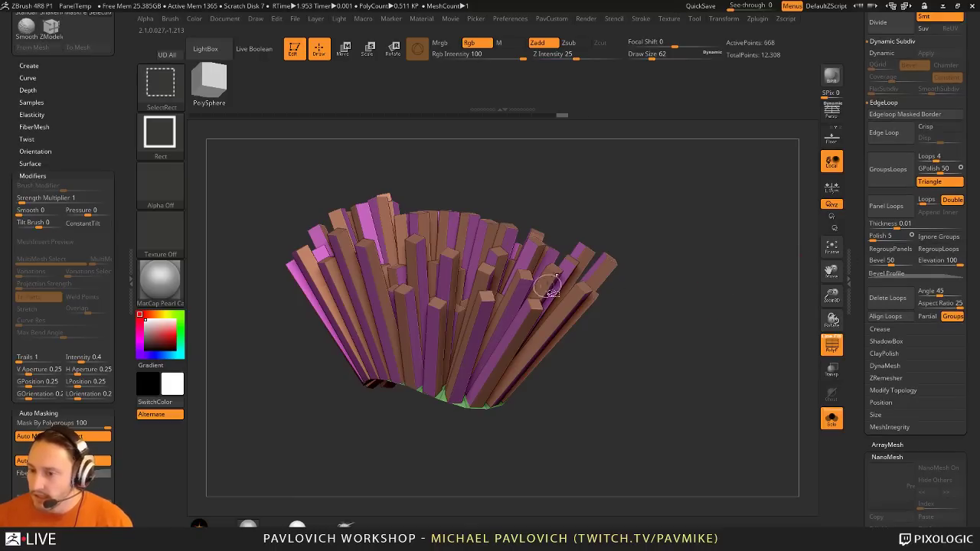
left_click(583, 276, "ctrl+shift")
key("ctrl+shift+a")
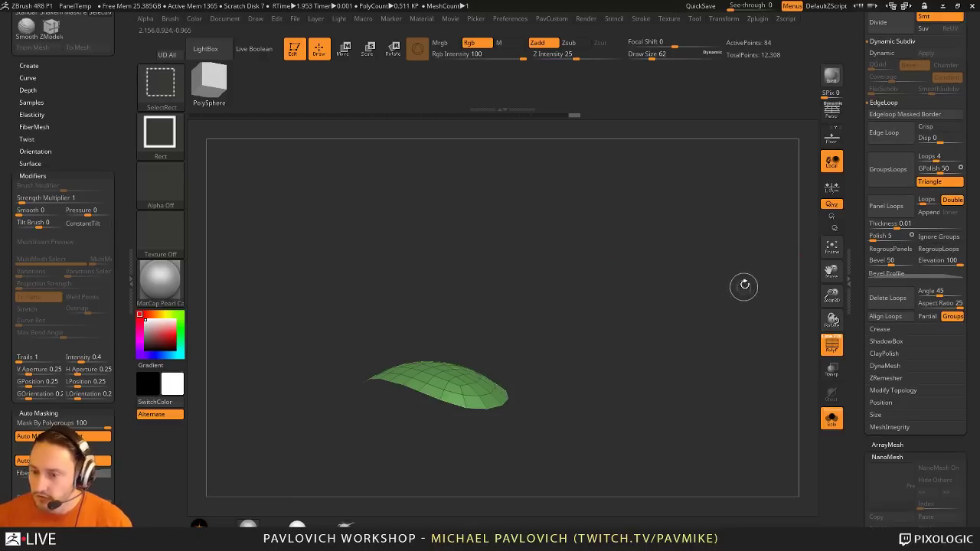
key("space")
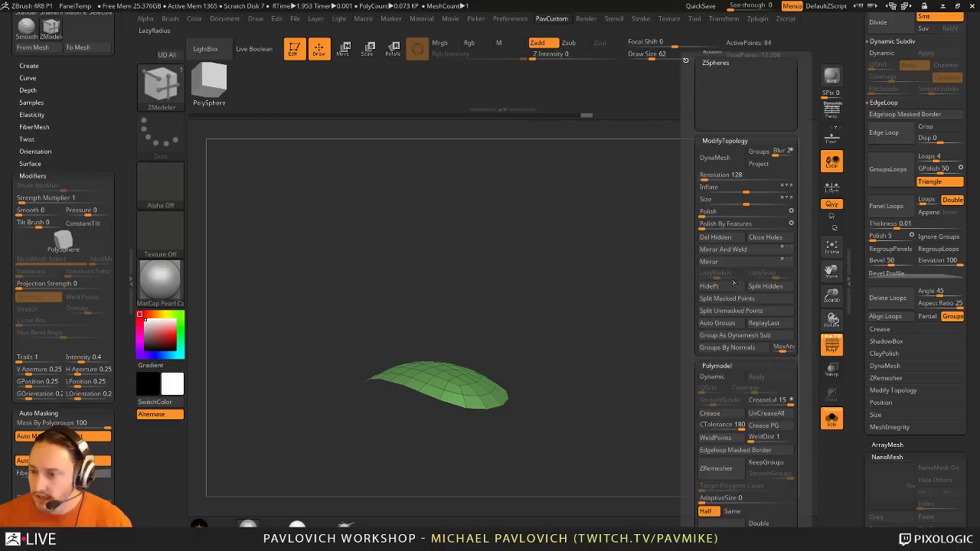
left_click_drag(640, 326, 638, 324)
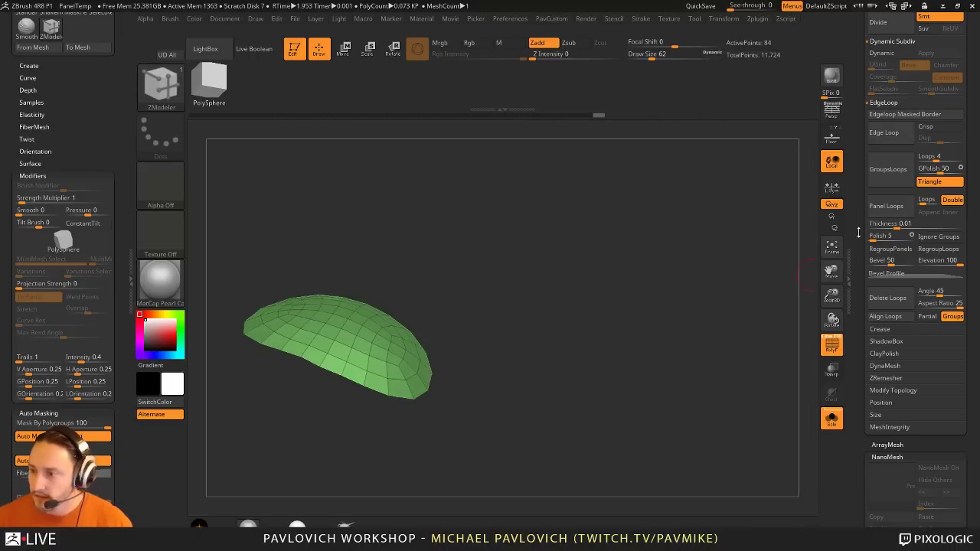
Step: Load the Cube3D primitive as the active tool
left_click_drag(858, 232, 869, 383)
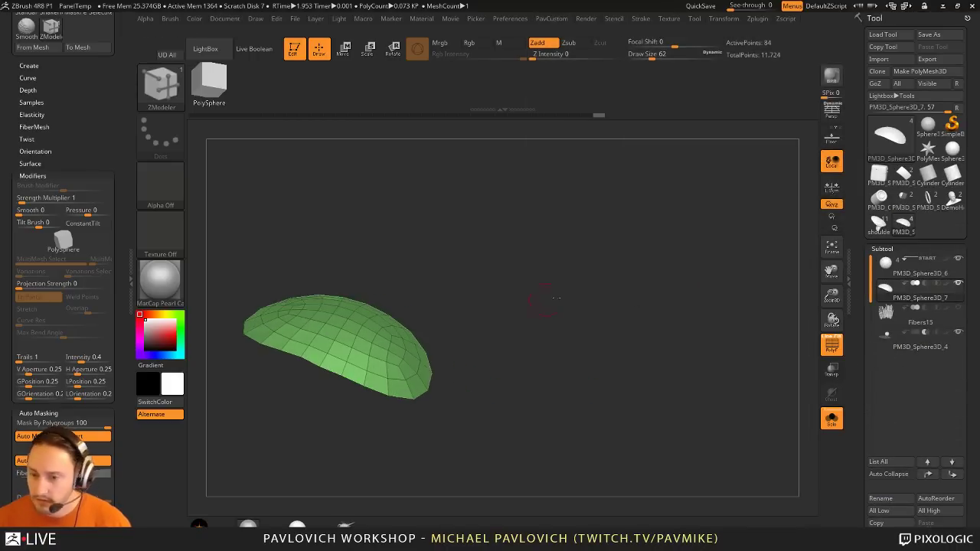
left_click_drag(547, 294, 621, 306)
left_click_drag(522, 324, 654, 295, "alt")
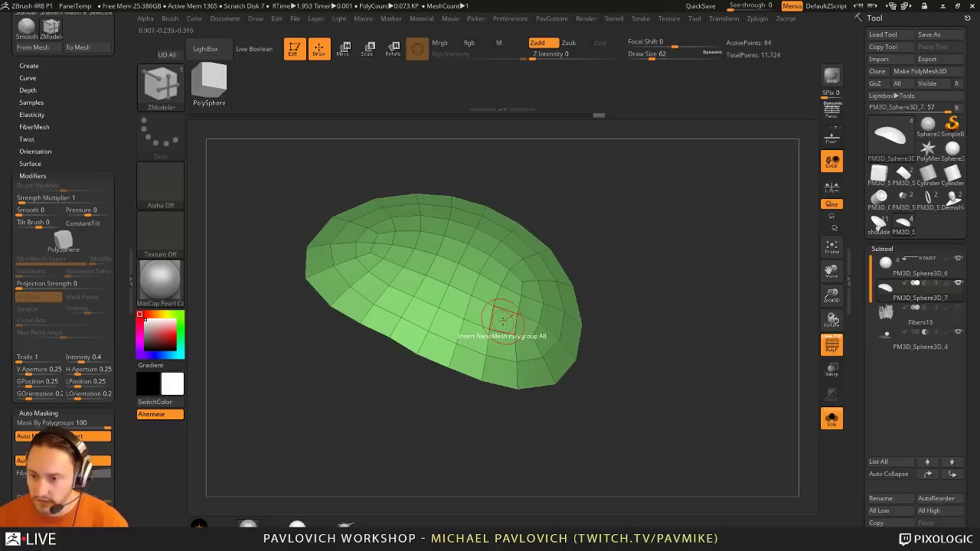
key("F1")
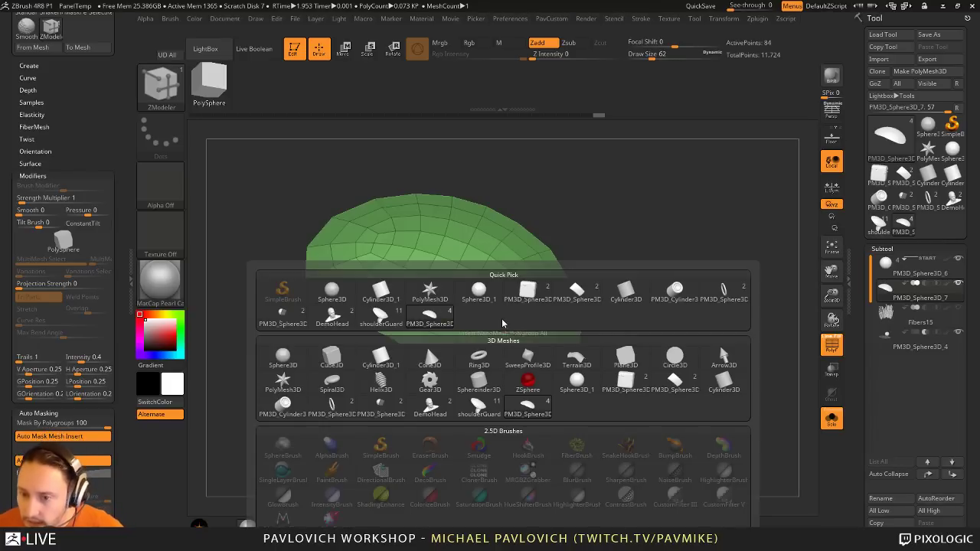
left_click(928, 150)
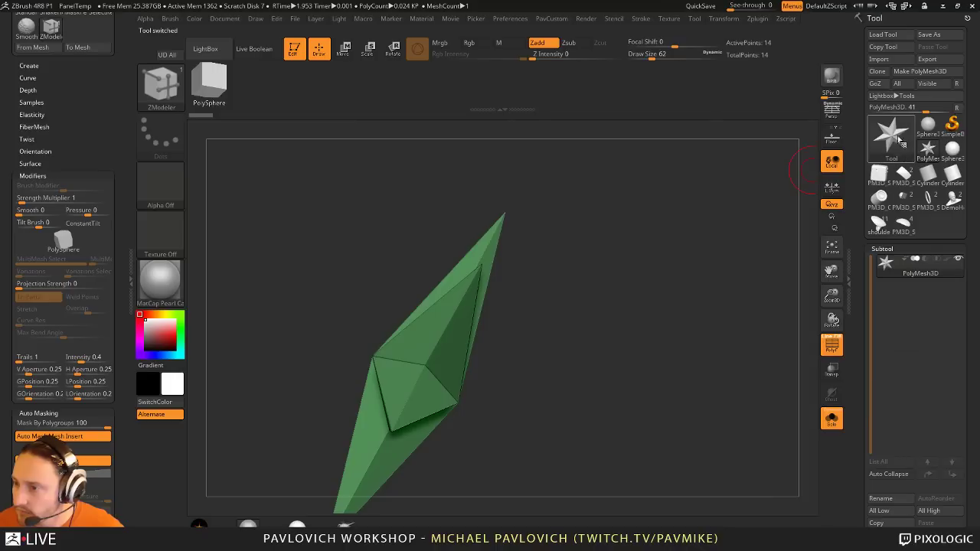
left_click(891, 136)
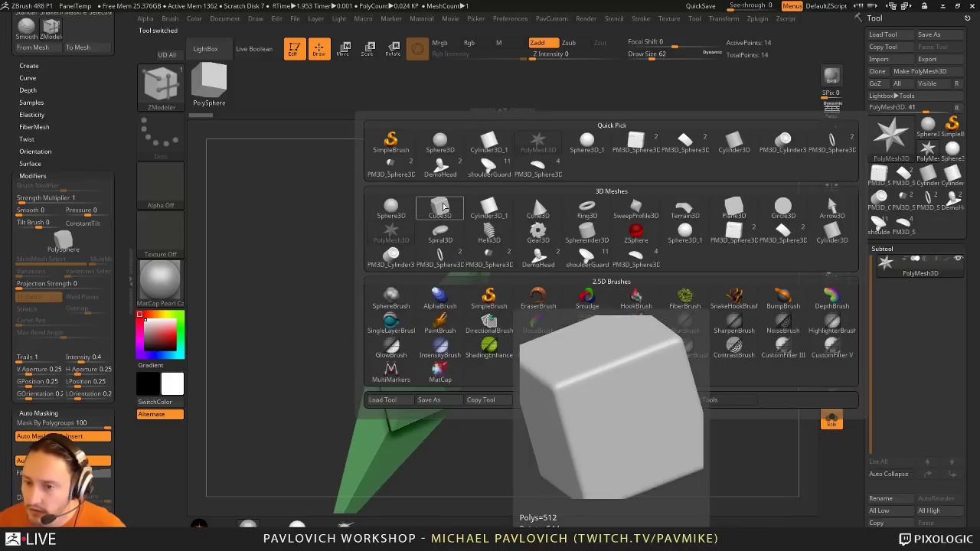
left_click(444, 208)
Step: Convert the Cube3D primitive to an editable polymesh with Make PolyMesh3D
right_click_drag(735, 335, 758, 285, "ctrl")
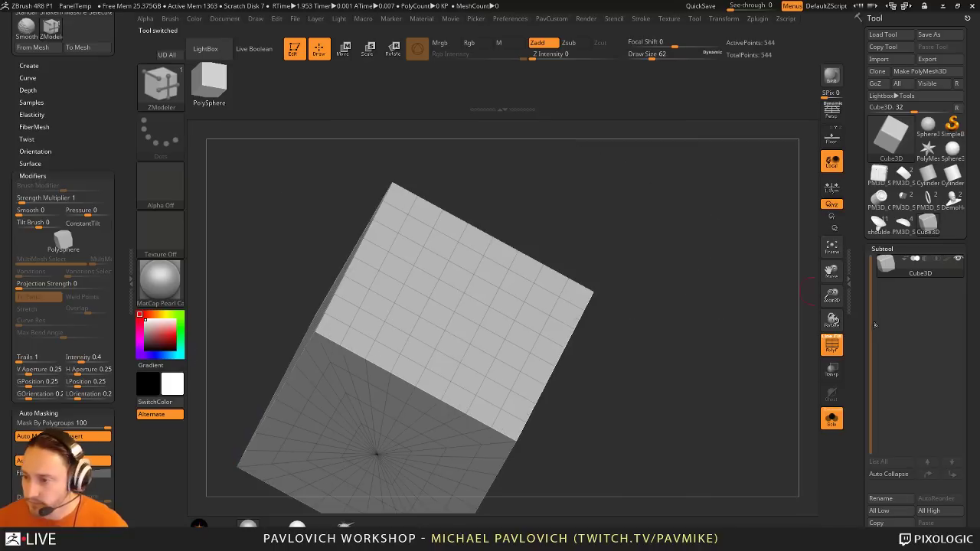
left_click_drag(862, 333, 861, 296)
right_click_drag(781, 281, 746, 319)
left_click_drag(747, 319, 789, 273)
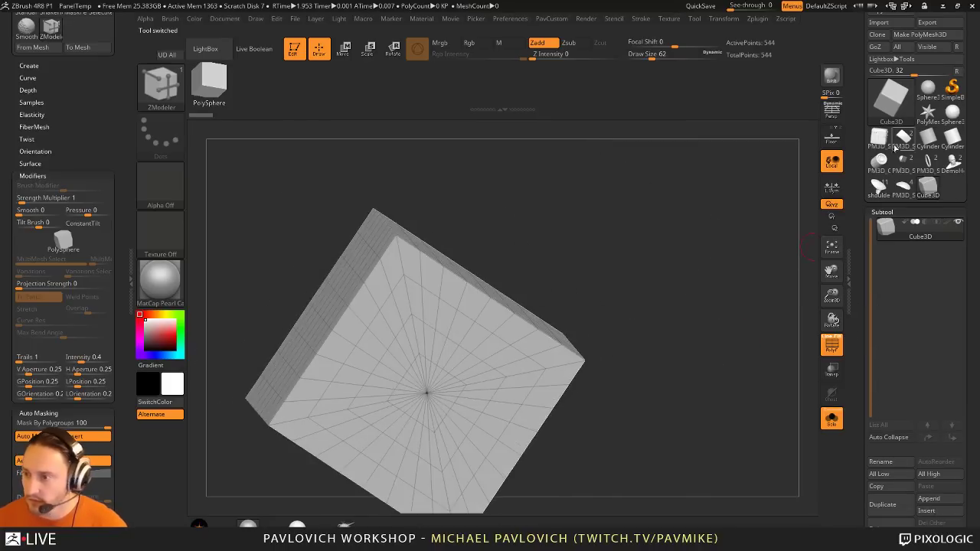
left_click(901, 37)
right_click_drag(727, 249, 636, 291)
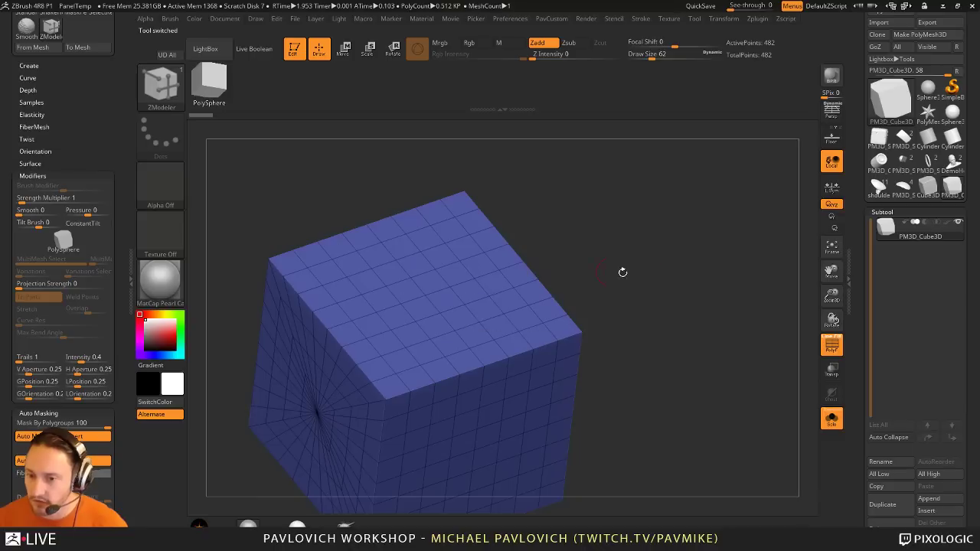
left_click_drag(622, 272, 711, 262)
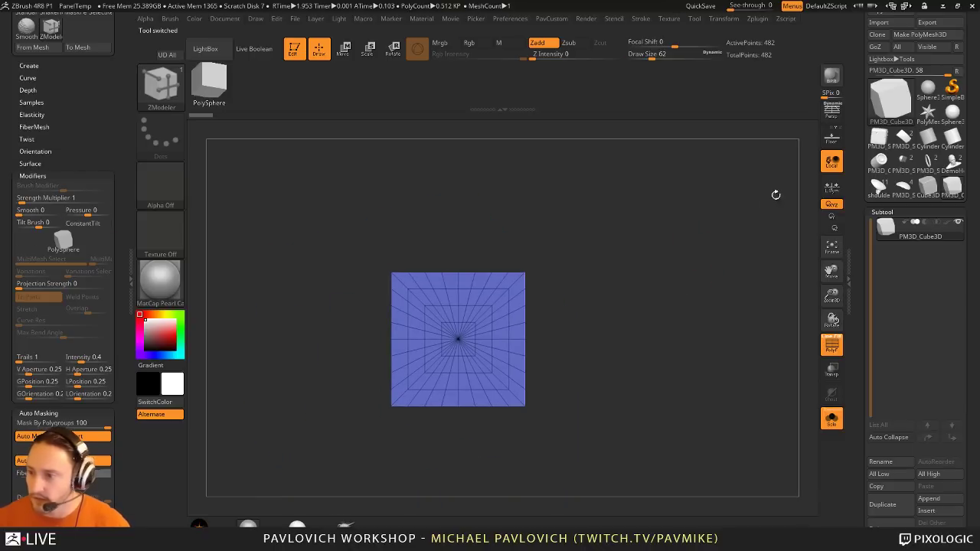
Step: Switch back to the sphere patch tool and choose PM3D_Cube3D as the ZModeler insert mesh
left_click(906, 192)
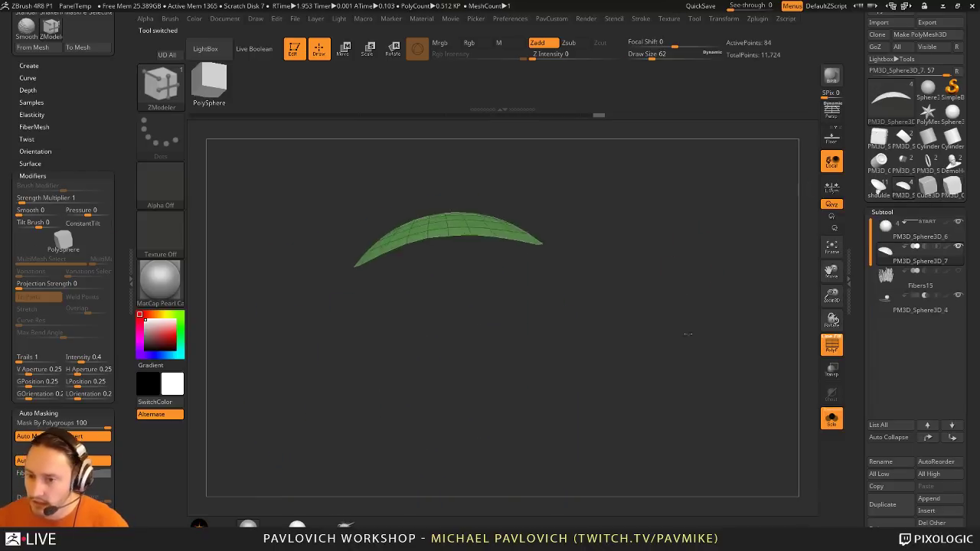
left_click_drag(686, 333, 713, 302)
key("F1")
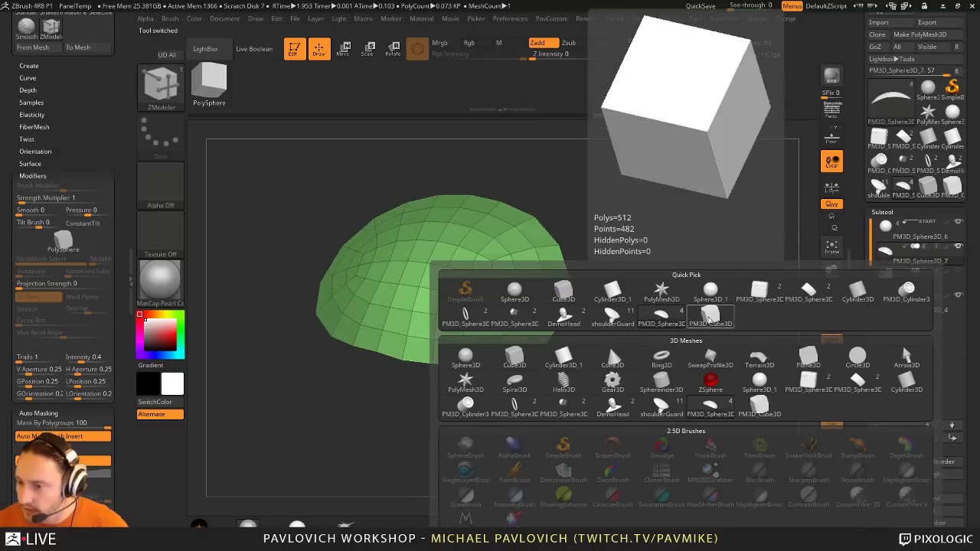
left_click(578, 295)
Step: Insert the cube NanoMesh across the patch's polygroup and set its Height to 10
left_click_drag(459, 284, 444, 312)
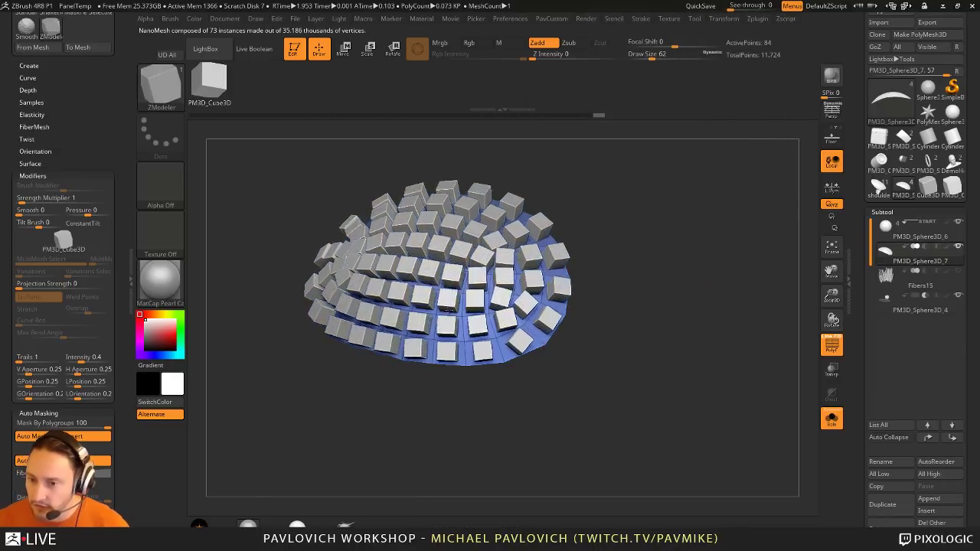
left_click_drag(865, 341, 840, 174)
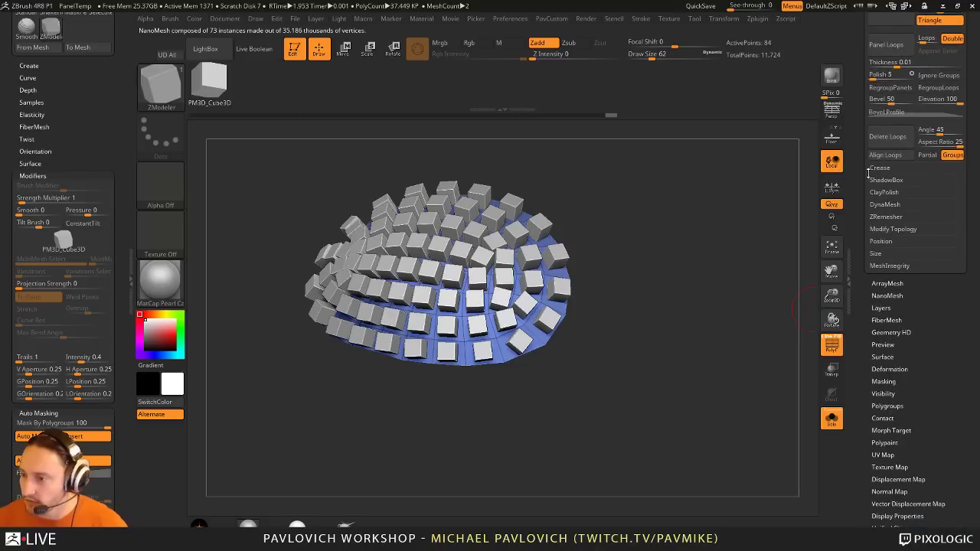
left_click(886, 294, "shift")
scroll(888, 302, "down", 3)
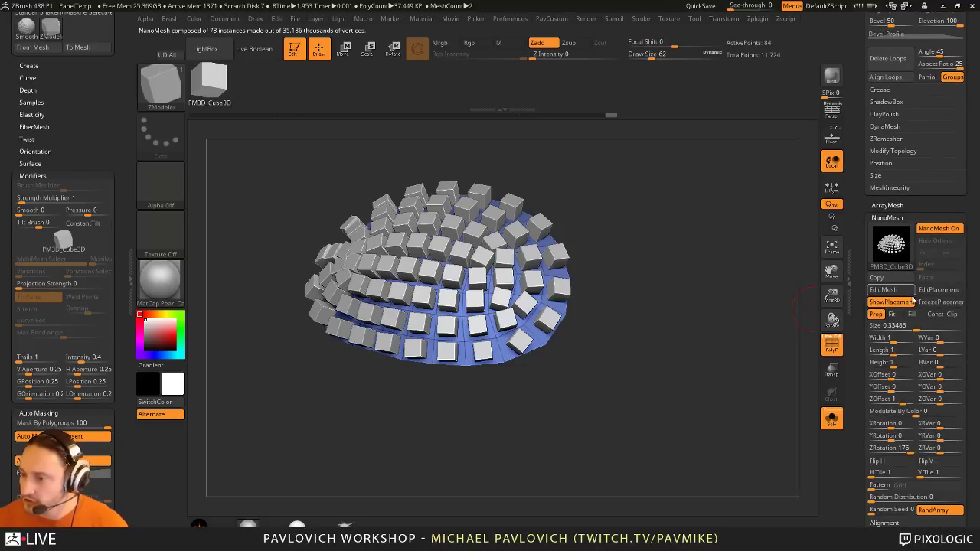
left_click_drag(896, 365, 913, 365)
left_click_drag(712, 337, 733, 341)
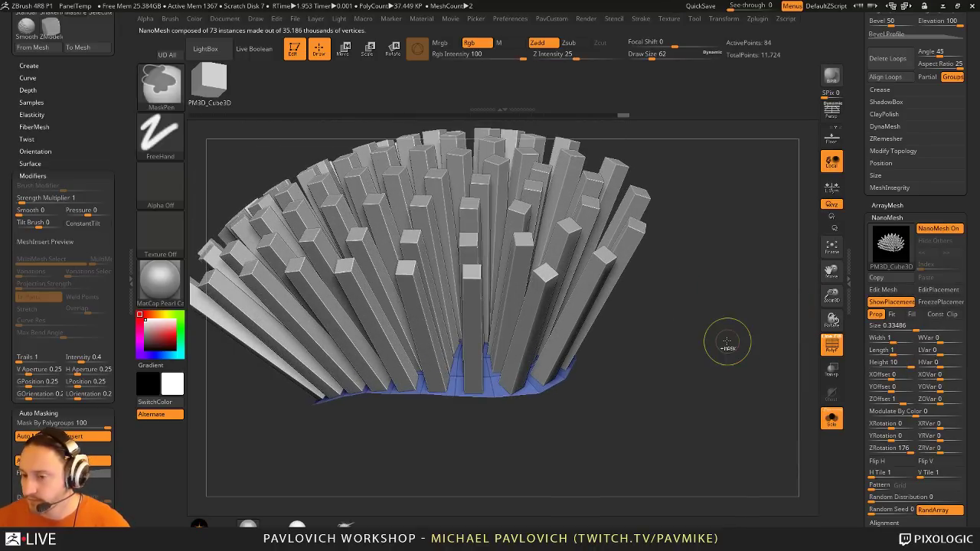
Step: Undo the cube NanoMesh's height change and its insertion on the patch
key("ctrl+z")
key("ctrl+z")
key("ctrl+z")
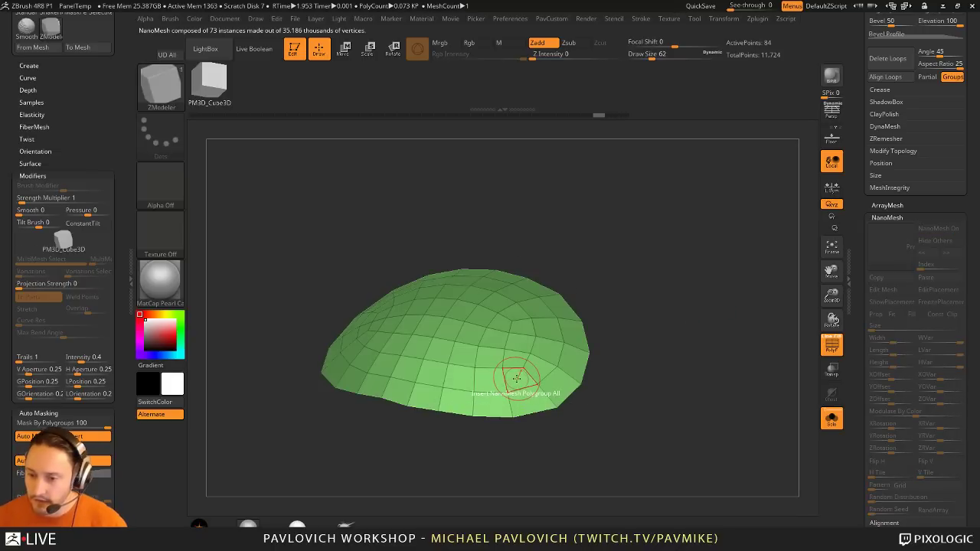
key("space")
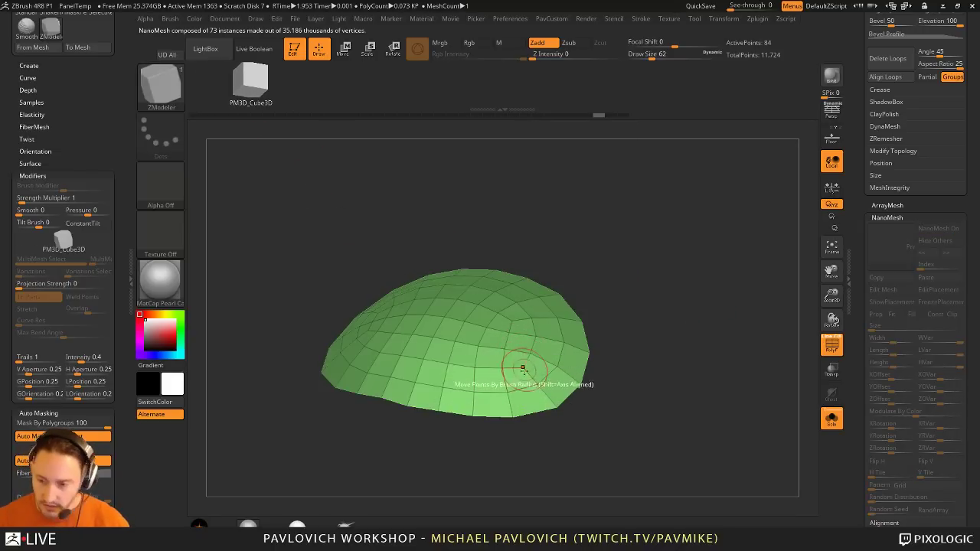
key("F1")
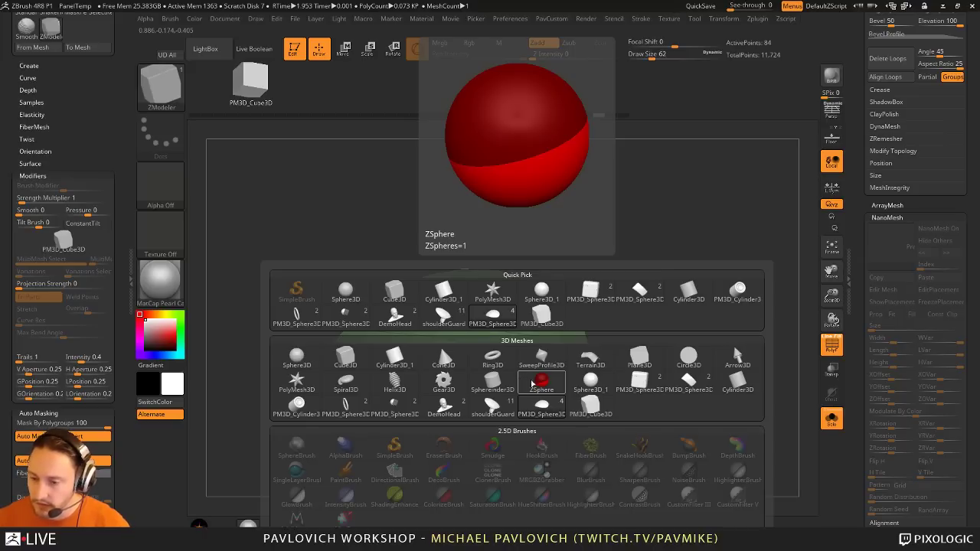
left_click(510, 19)
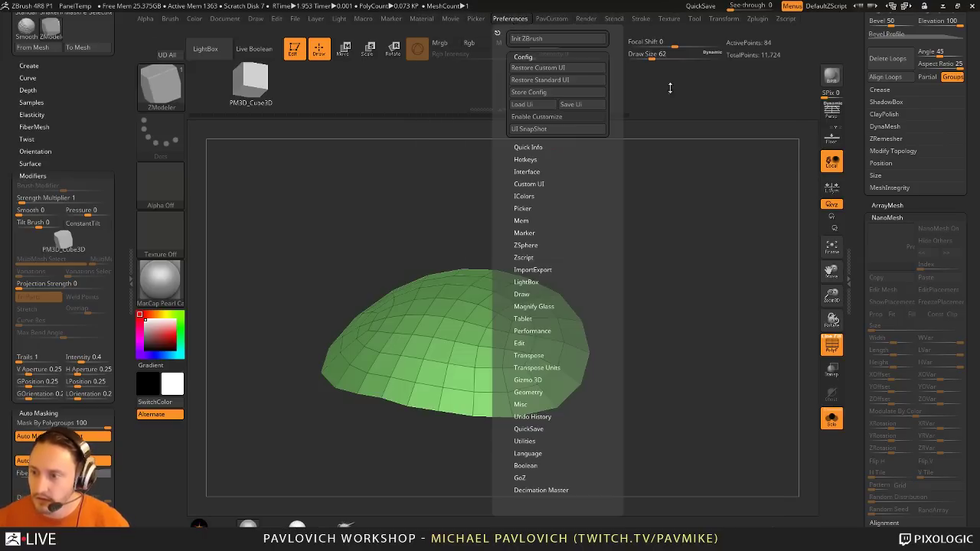
left_click_drag(867, 190, 856, 422)
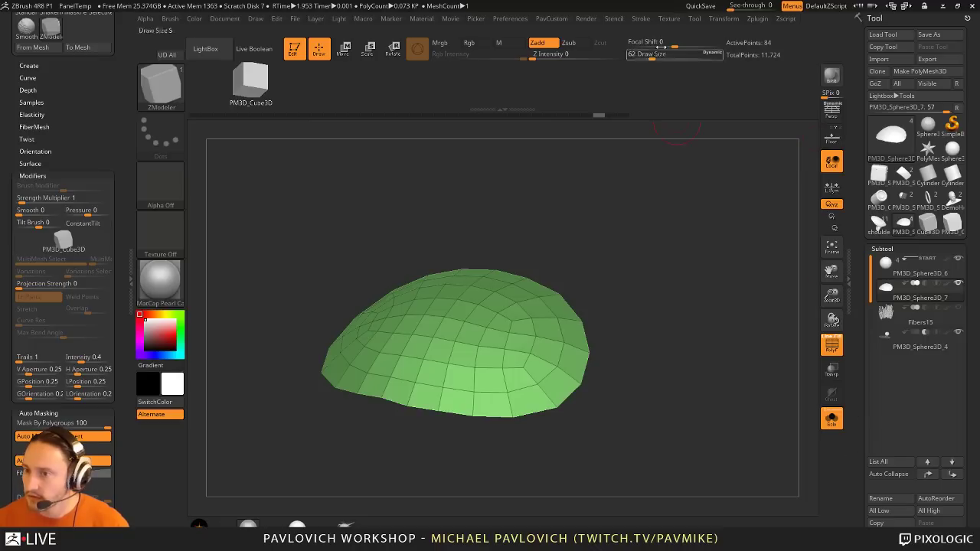
Step: QuickSave the project, and reinitialize ZBrush so it can be reloaded from quick save QS_3453
left_click(701, 7)
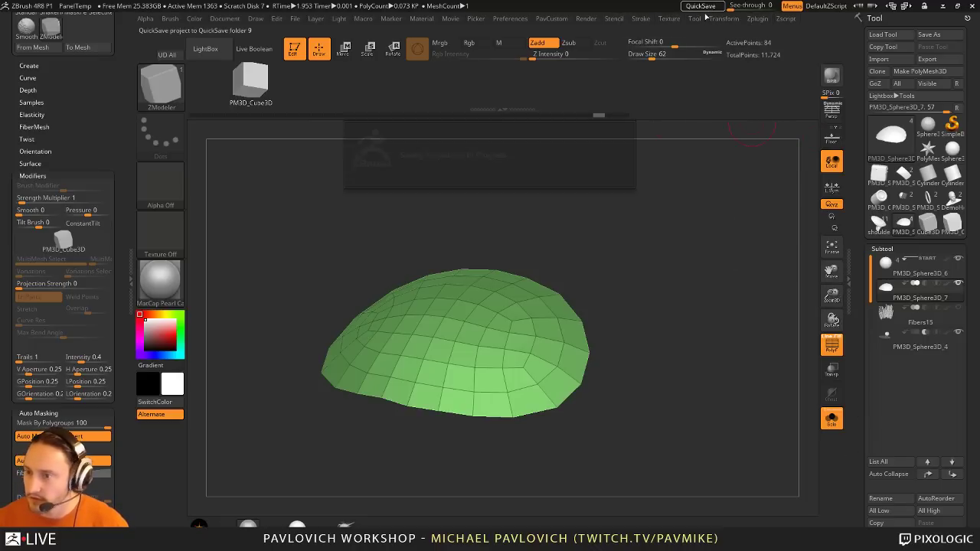
left_click(515, 20)
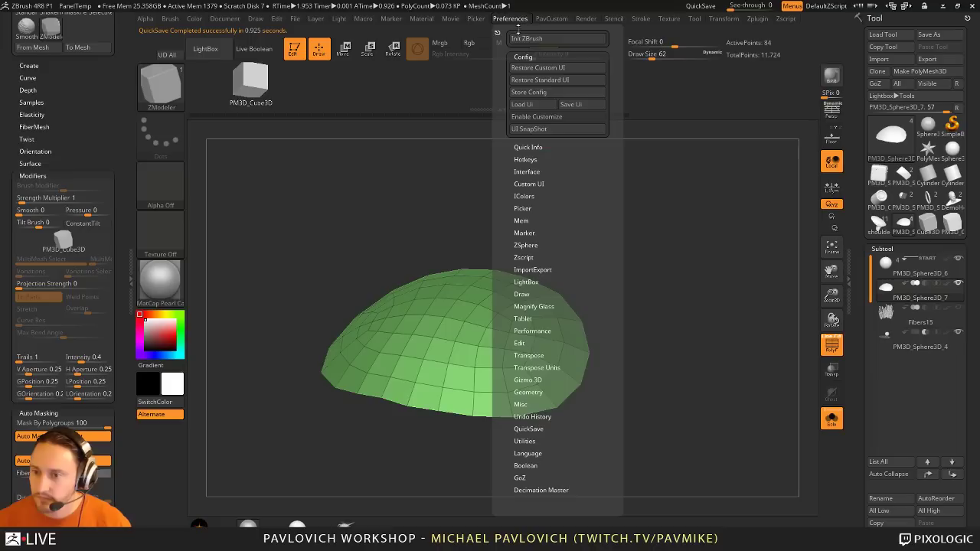
left_click(521, 40)
left_click(531, 315)
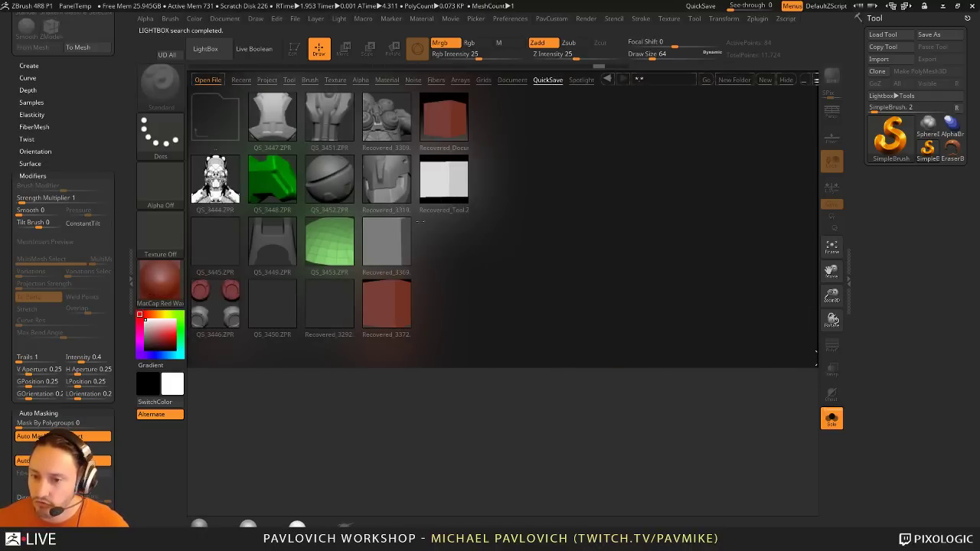
left_click(346, 241)
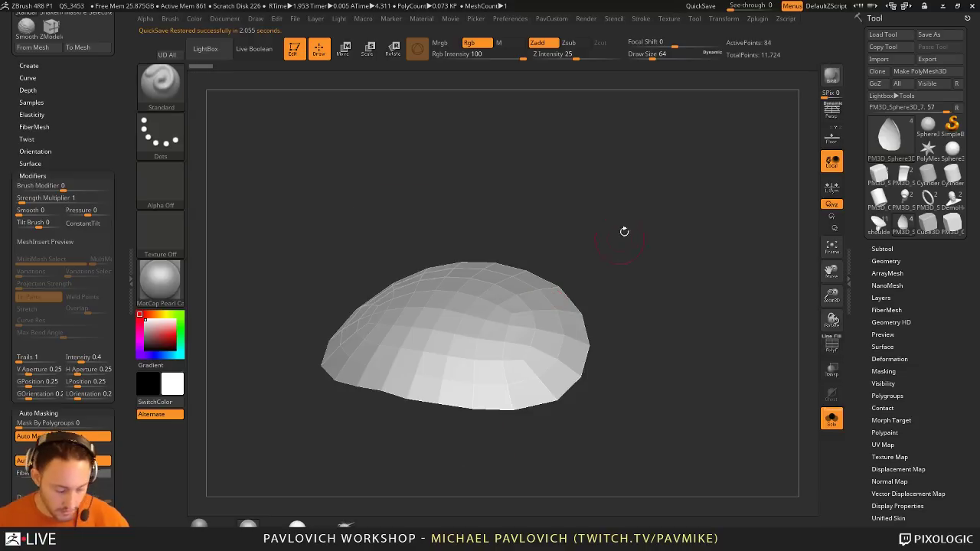
Step: Select the ZModeler brush and set its polygon action to Insert NanoMesh with the Polygroup All target
mouse_move(624, 232)
left_mouse_down()
mouse_move(667, 252)
mouse_move(658, 197)
left_mouse_up()
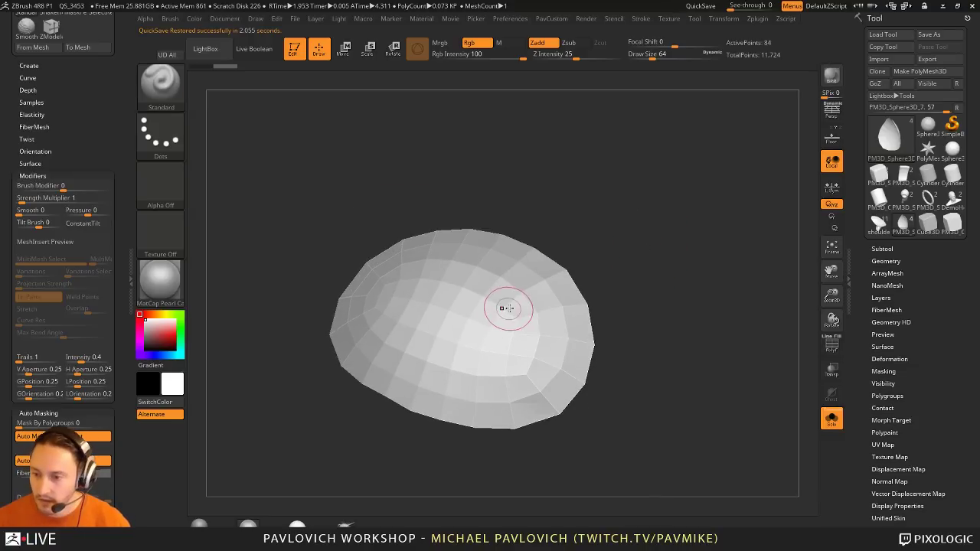
key("b")
key("z")
key("m")
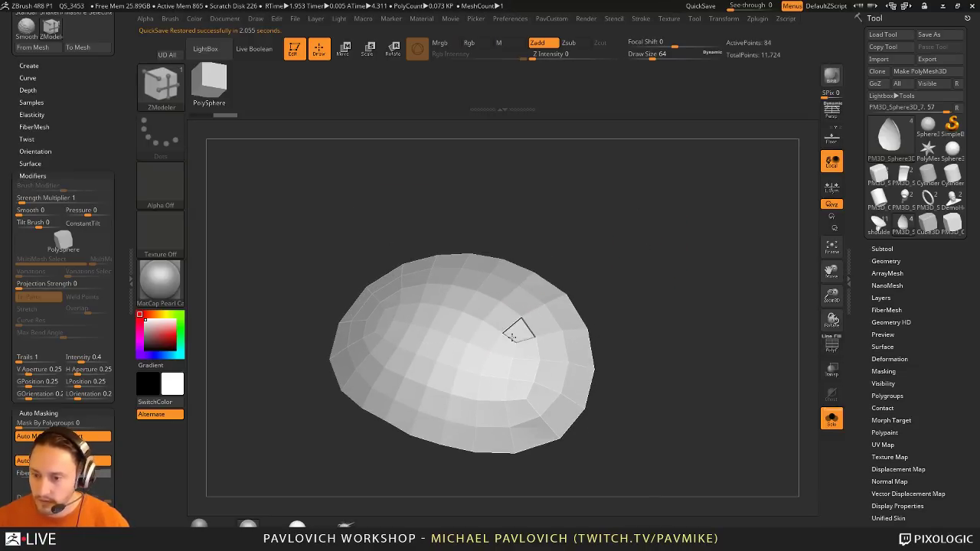
key("space")
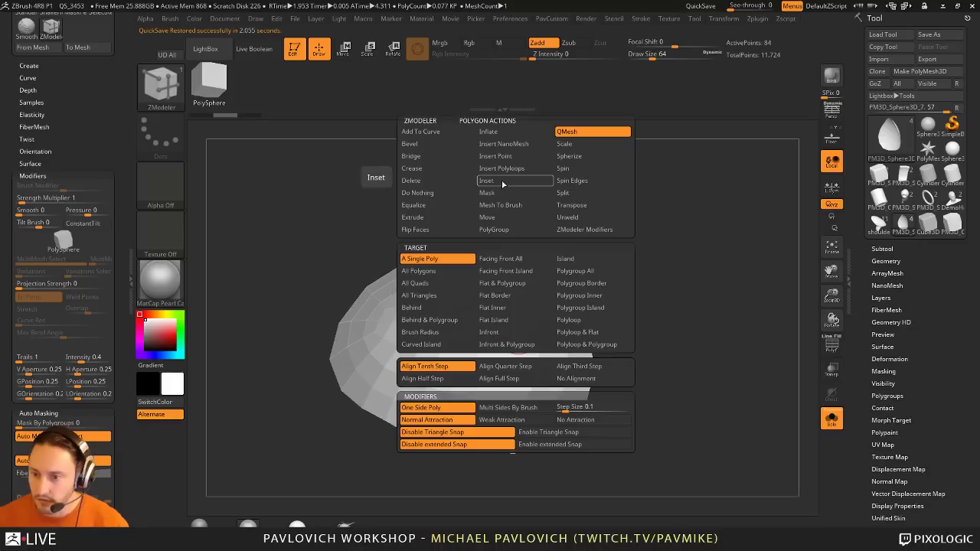
left_click(507, 181)
left_click(519, 146)
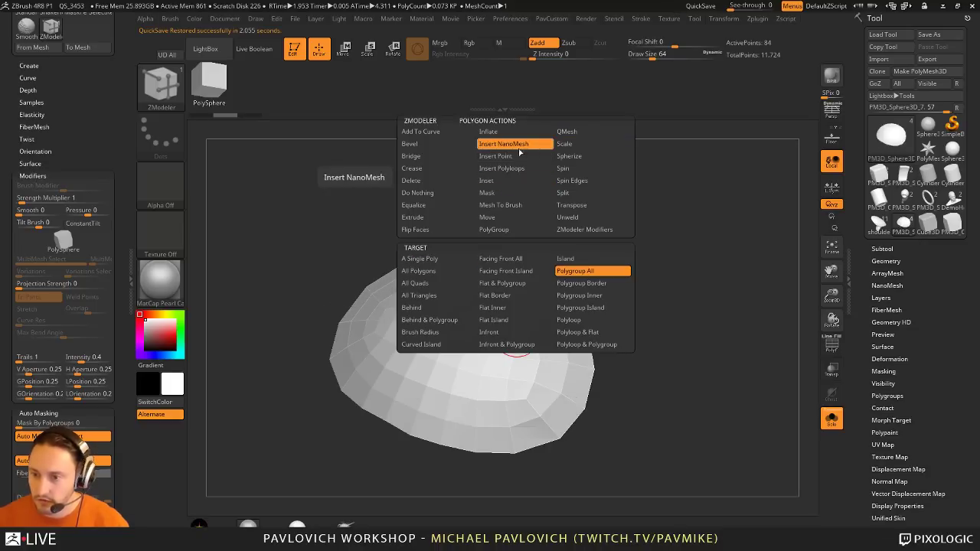
Step: Insert the cube NanoMesh across the patch, with Height 10 and height variance 20
left_click_drag(542, 356, 507, 394)
left_click_drag(801, 371, 805, 335)
left_click_drag(875, 380, 882, 274)
left_click(886, 157)
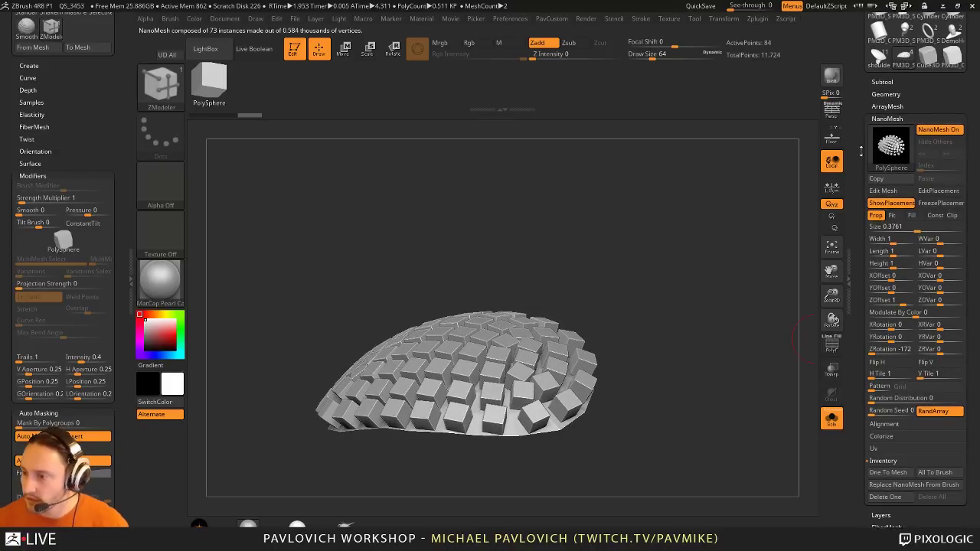
left_click_drag(897, 254, 952, 256)
left_click_drag(736, 350, 811, 375)
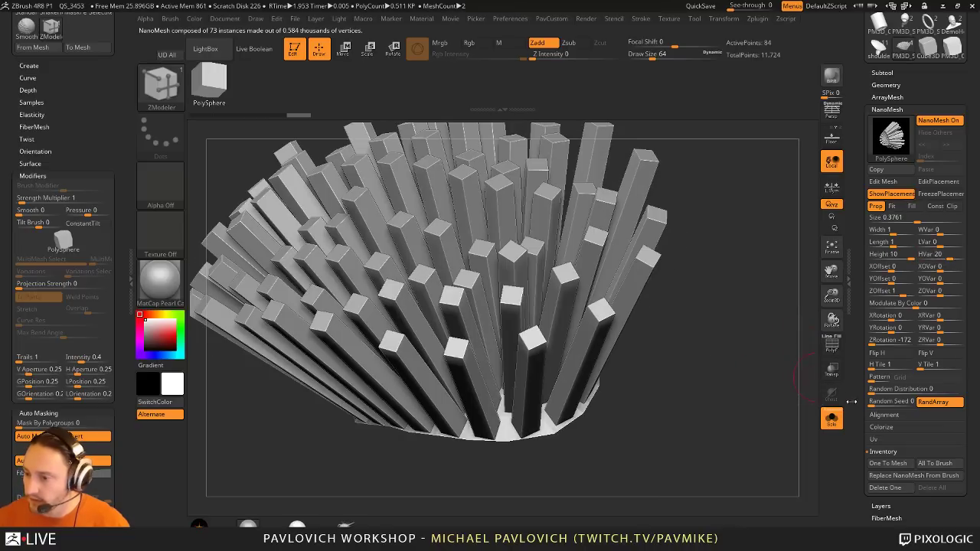
left_click(852, 355)
left_click(977, 308)
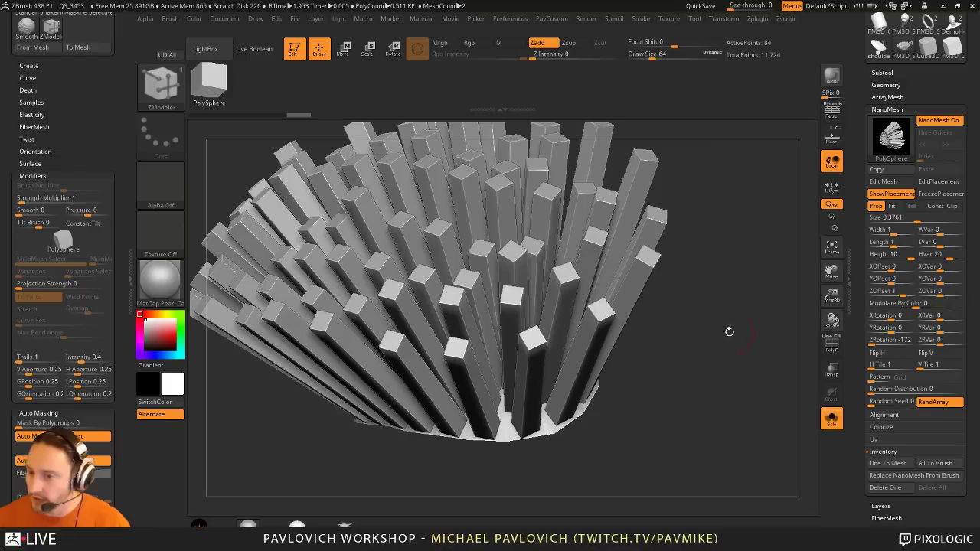
key("s")
left_click_drag(754, 321, 740, 318)
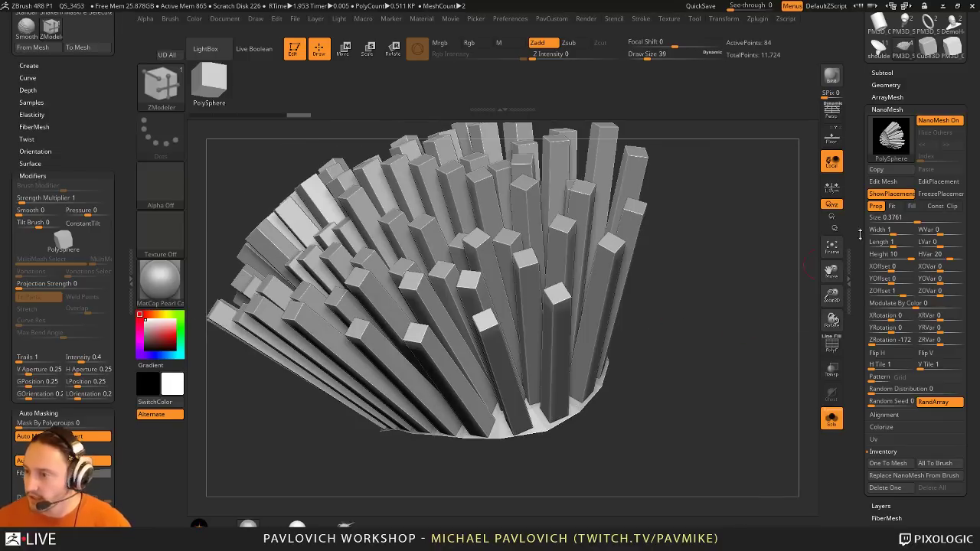
Step: Open the NanoMesh cube in Edit Mesh with polyframe shown, and set the ZModeler edge action to Insert Multiple EdgeLoops
left_click(888, 181)
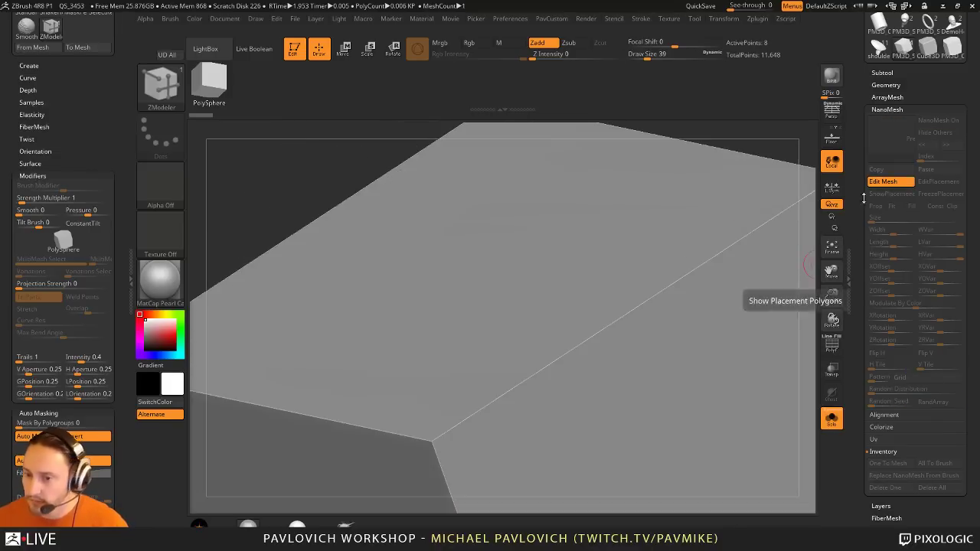
left_click(832, 347)
key("f")
key("space")
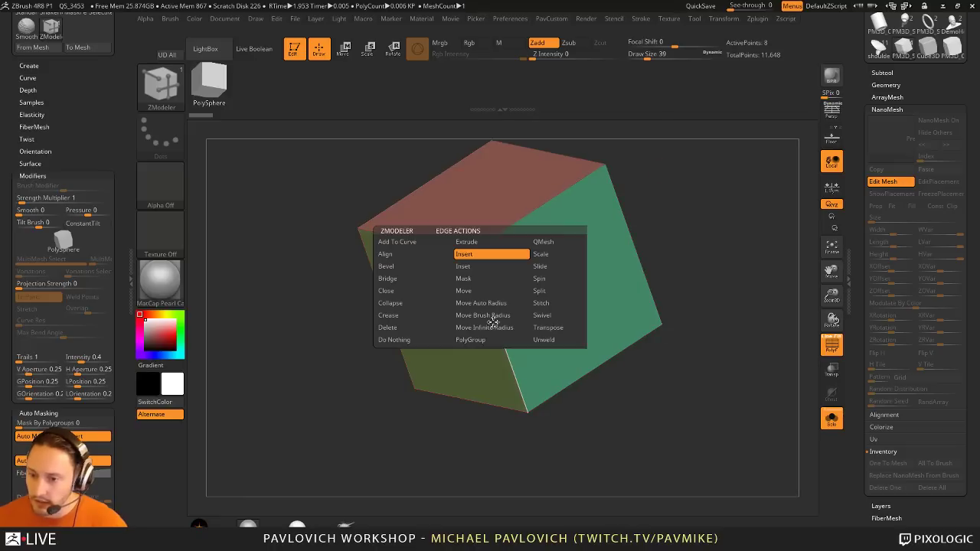
left_click(430, 372)
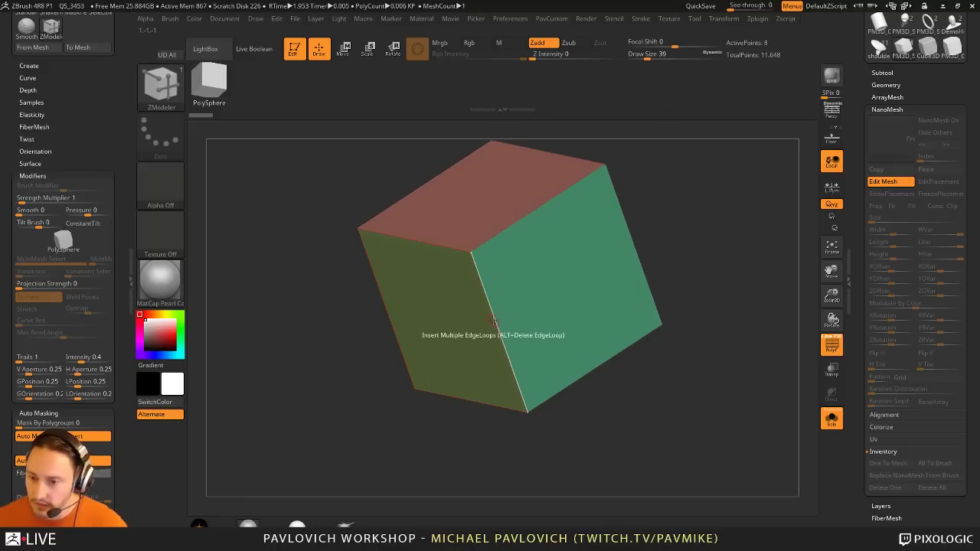
Step: Try inserting a stack of edge loops around the cube's sides, and undo them
left_click_drag(493, 320, 515, 357)
key("space")
left_click(441, 397)
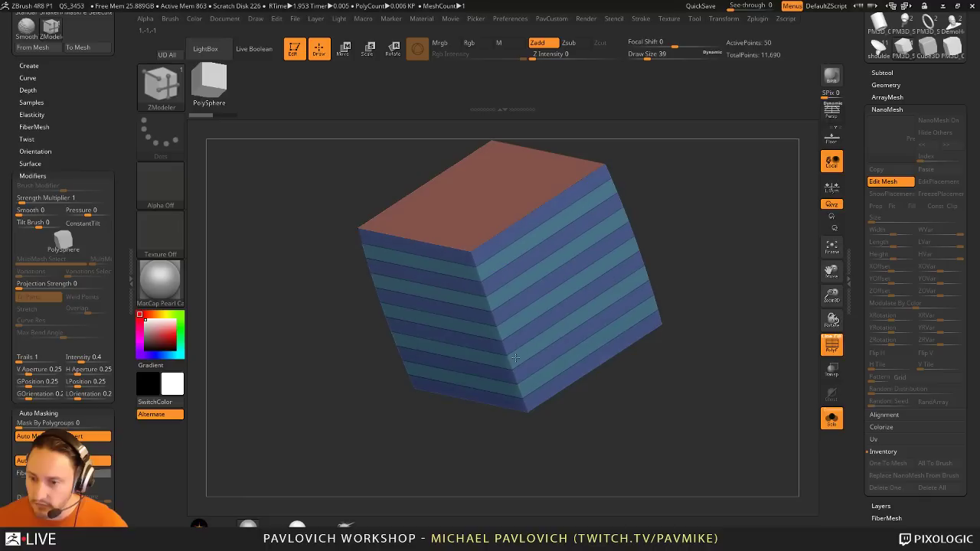
key("ctrl+z")
Step: Set the edge insertion to Specified Elevation 0 and insert multiple edge loops around the cube's sides
key("space")
left_click(503, 411)
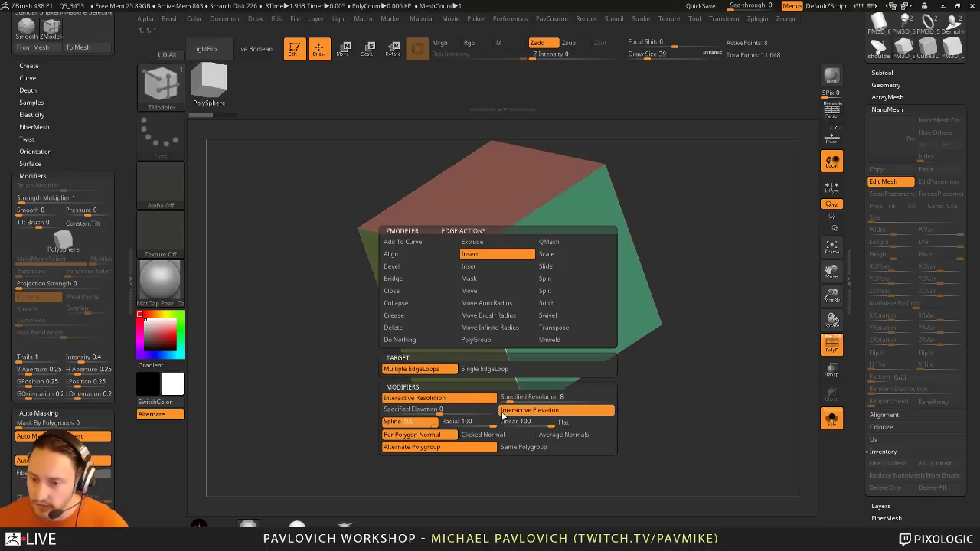
left_click(491, 412)
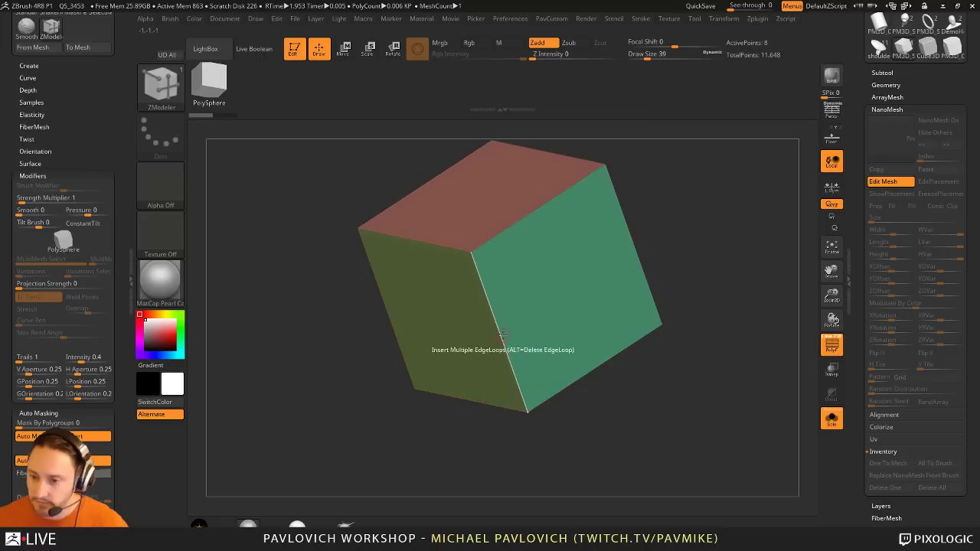
left_click_drag(503, 336, 523, 379)
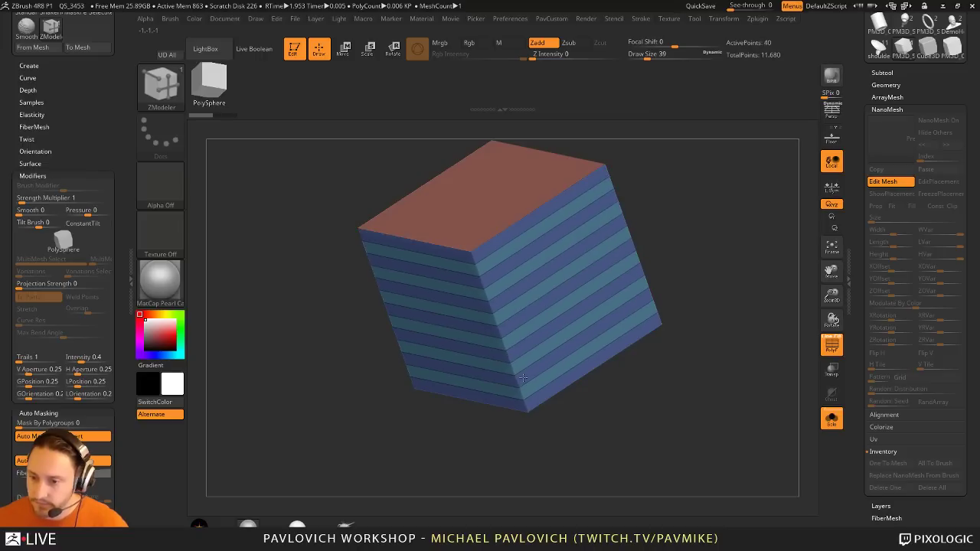
Step: Leave Edit Mesh and convert the NanoMesh instances to real geometry with One To Mesh
left_click(888, 183)
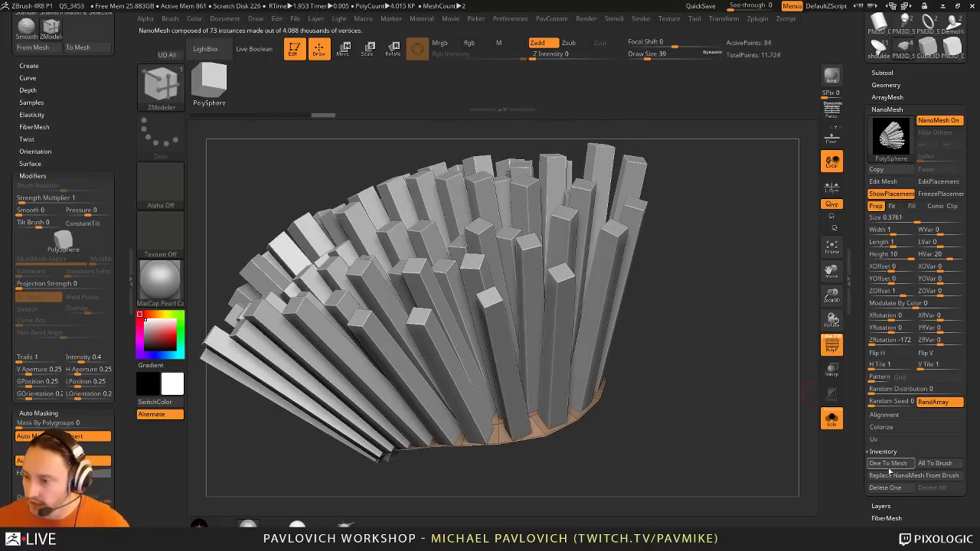
left_click(888, 463)
mouse_move(732, 411)
left_mouse_down()
mouse_move(731, 357)
mouse_move(733, 402)
left_mouse_up()
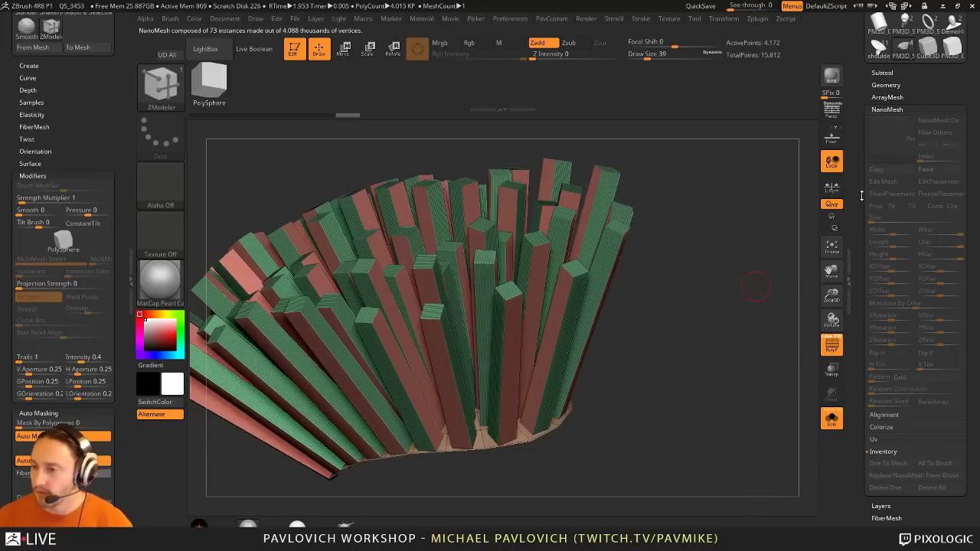
Step: Delete the PM3D_Sphere3D_7 subtool holding the converted strips
left_click_drag(861, 195, 879, 315)
left_click(884, 248)
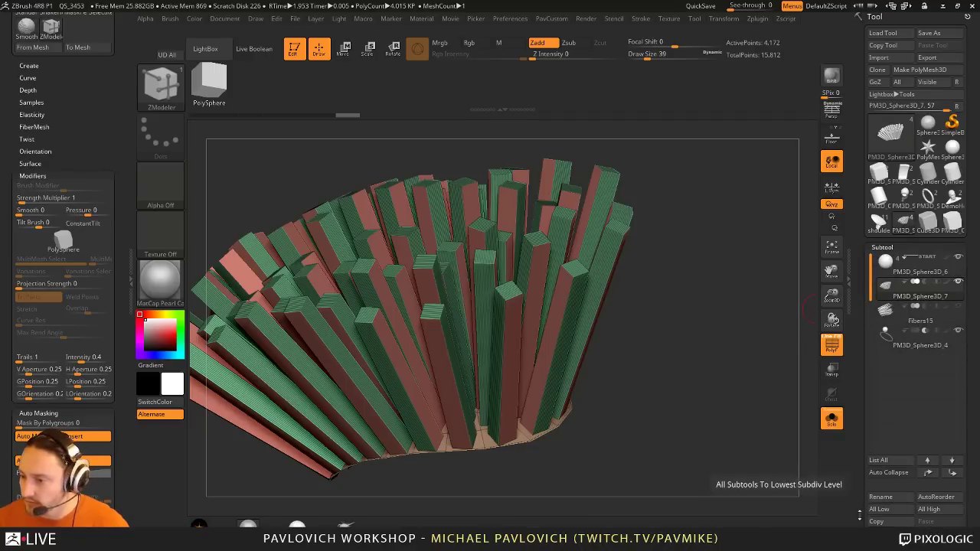
left_click_drag(860, 515, 861, 444)
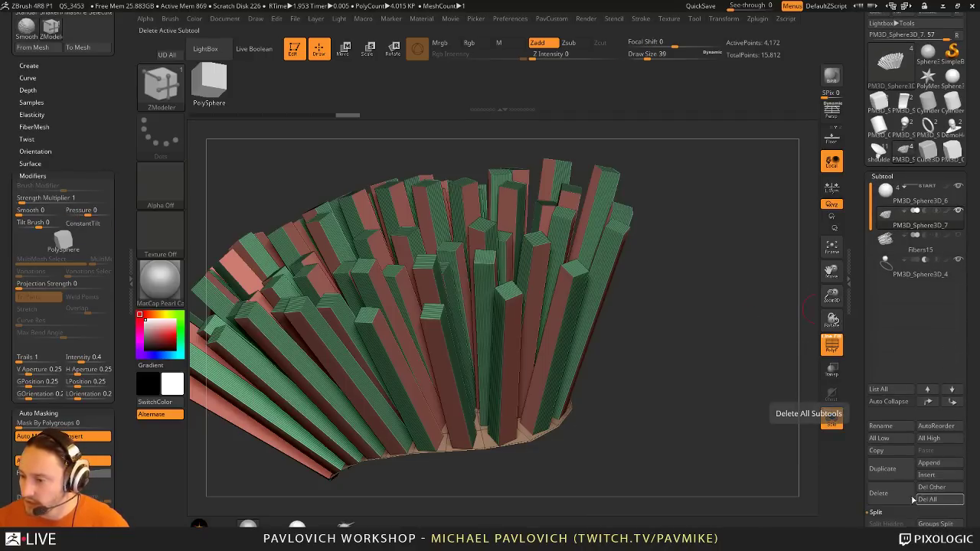
left_click(902, 498)
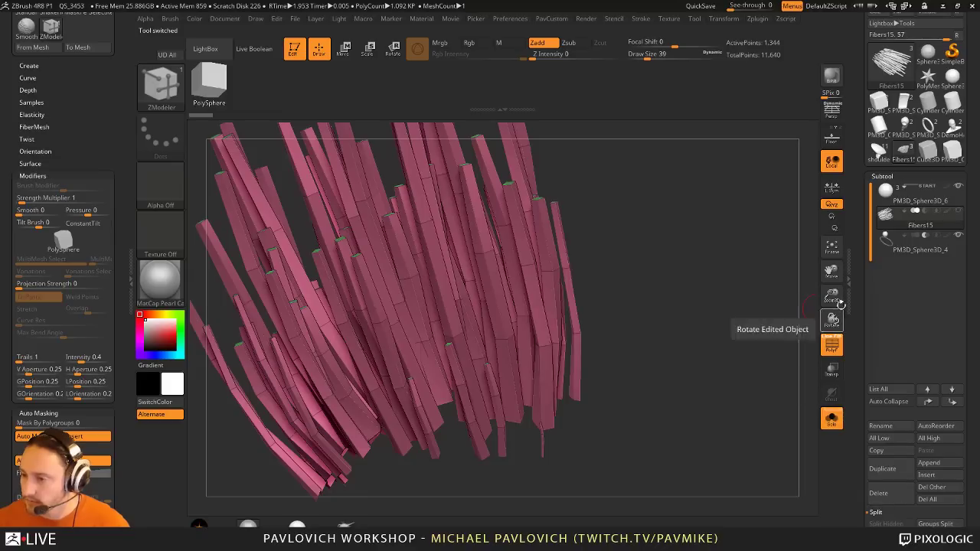
Step: Turn off Solo and the polyframe display to show the Fibers15 strips together with the head
left_click(832, 418)
mouse_move(728, 280)
left_mouse_down("alt")
mouse_move(731, 249)
mouse_move(714, 276)
mouse_move(777, 281)
mouse_move(681, 254)
mouse_move(636, 173)
mouse_move(691, 229)
mouse_move(722, 216)
mouse_move(727, 317)
mouse_move(735, 344)
mouse_move(750, 338)
left_mouse_up("alt")
key("s")
key("s")
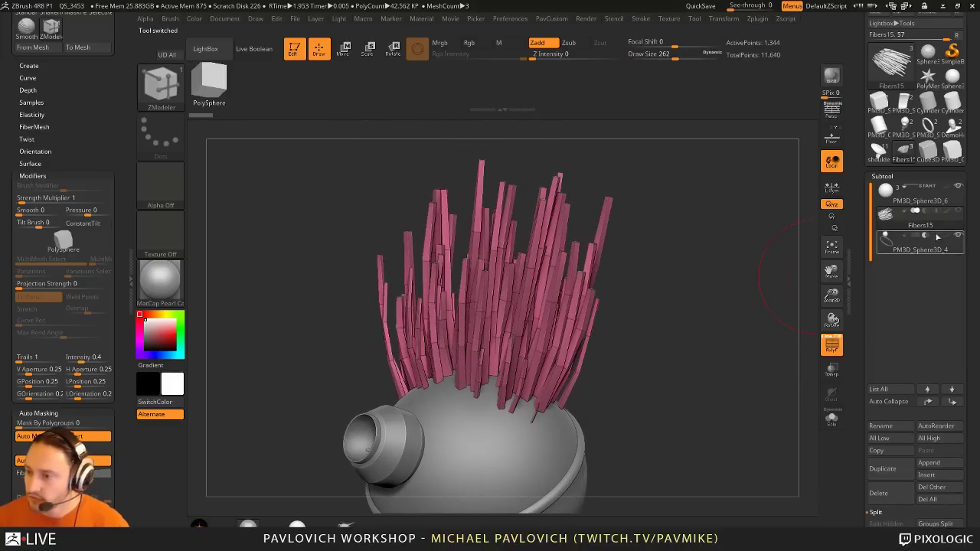
left_click_drag(814, 262, 578, 363)
left_click(823, 346)
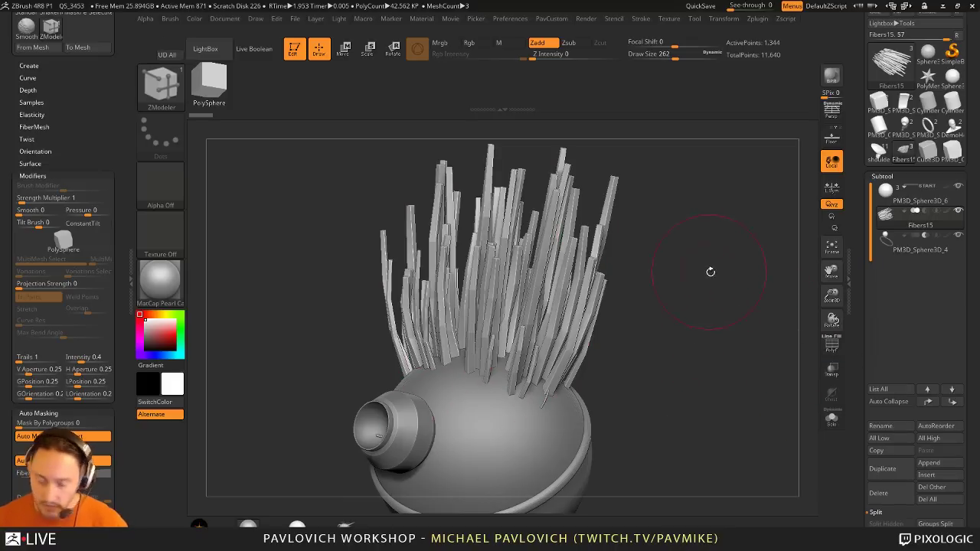
Step: Enable dynamic subdivision on the Fibers15 strips and crease them along their polygroup borders
key("d")
left_click_drag(708, 278, 717, 300, "alt")
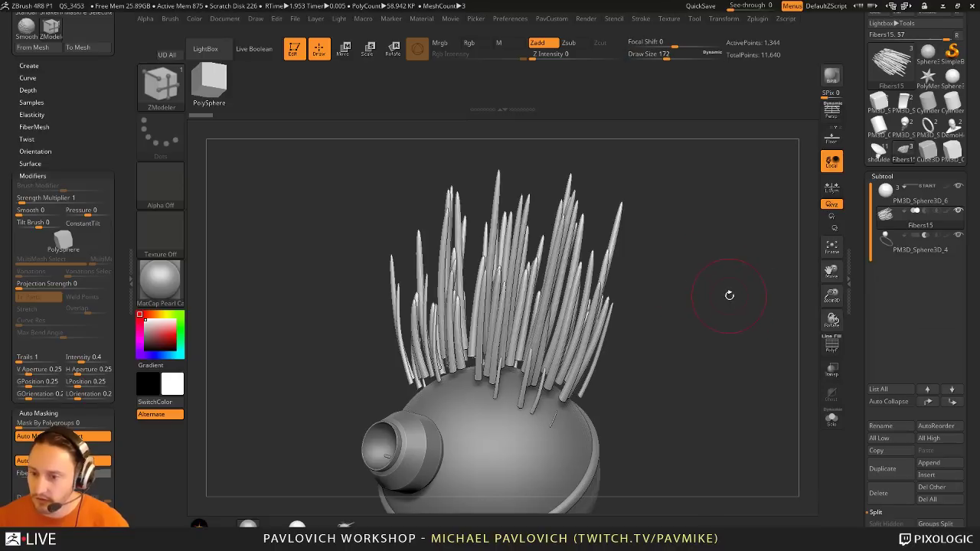
key("space")
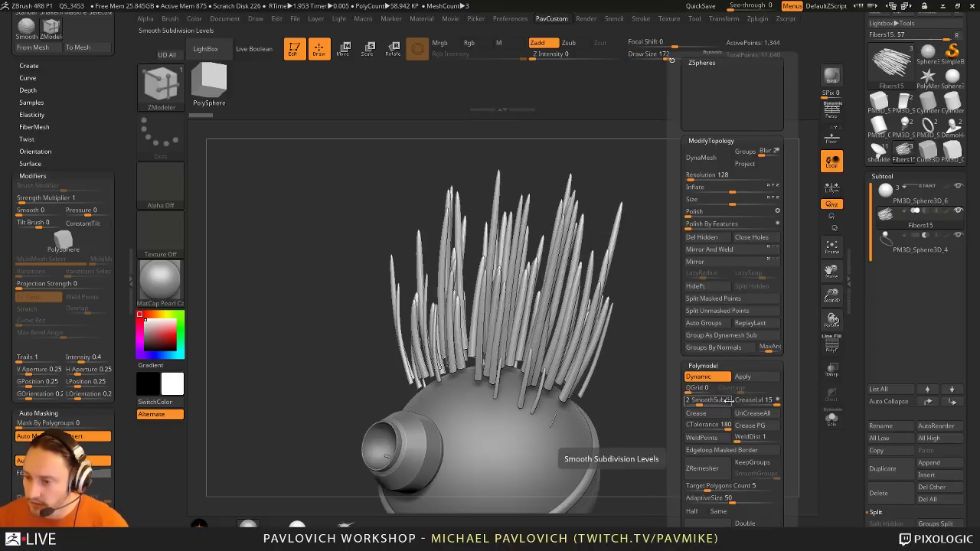
left_click(750, 426)
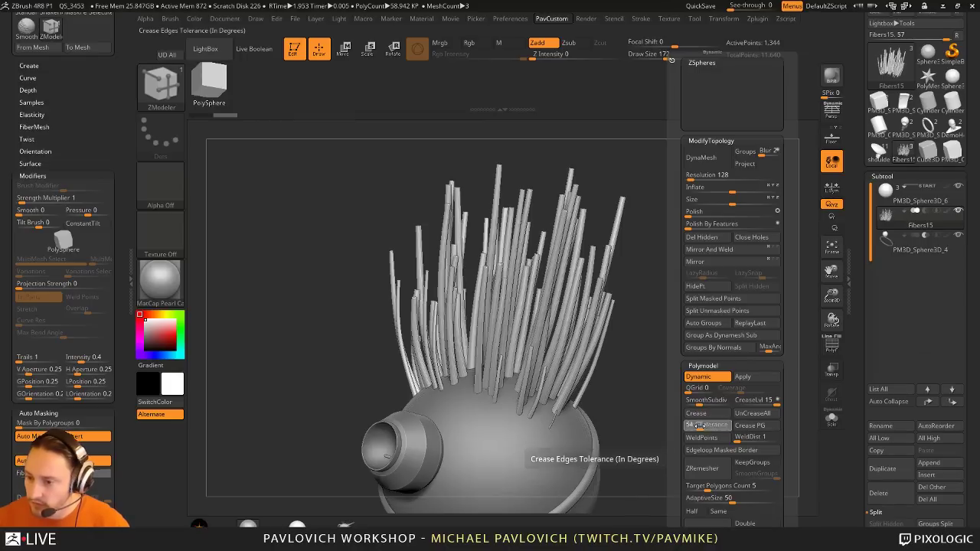
Step: Crease the fiber edges with a crease tolerance of 45 and set the crease level to 2
left_click(706, 426)
type("45")
left_click(706, 415)
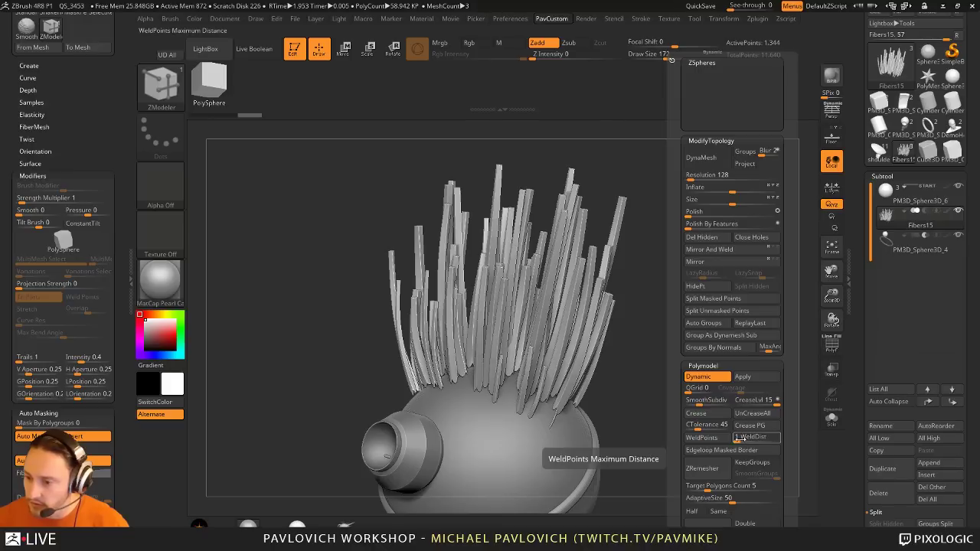
left_click(742, 403)
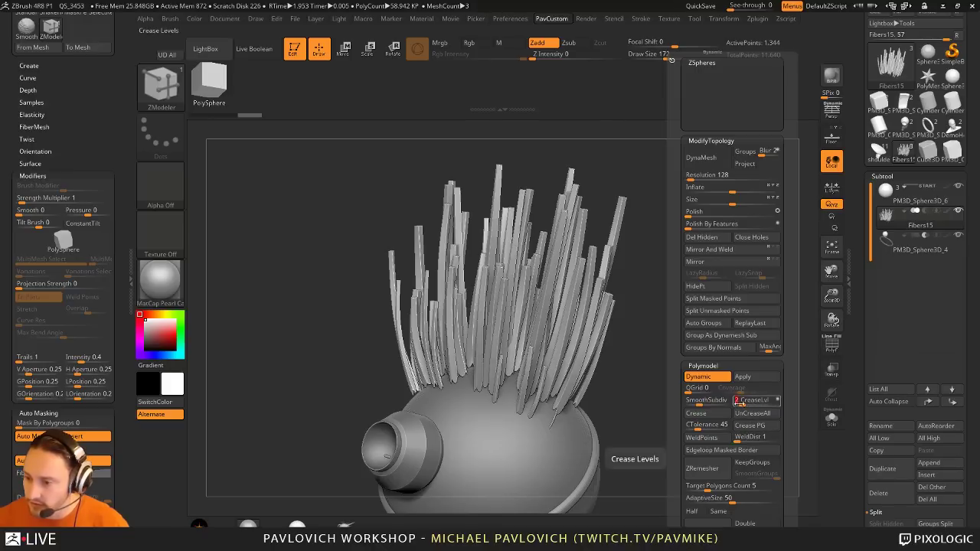
Step: Set the smooth subdivision level of the Fibers15 strips to 3 and check the rounded strips
left_click(705, 403)
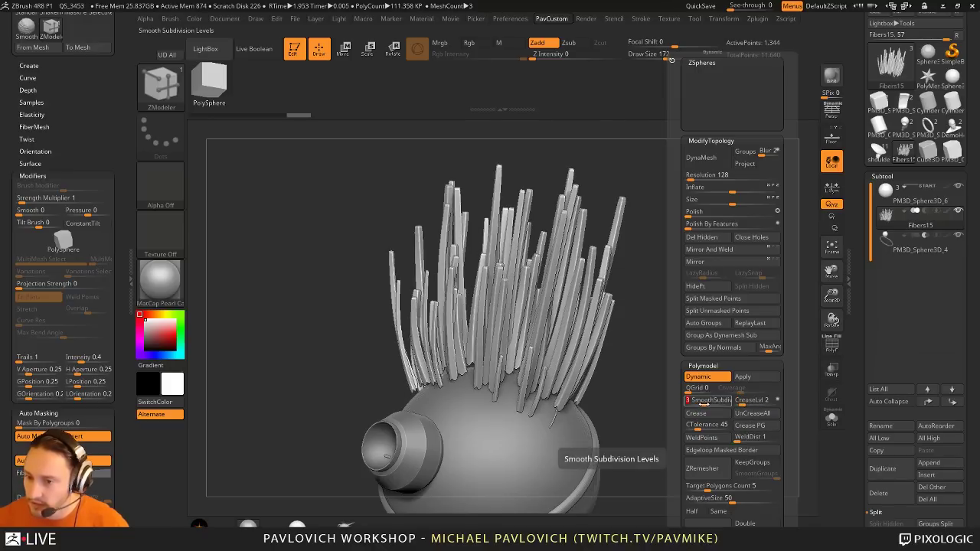
left_click_drag(689, 383, 641, 339)
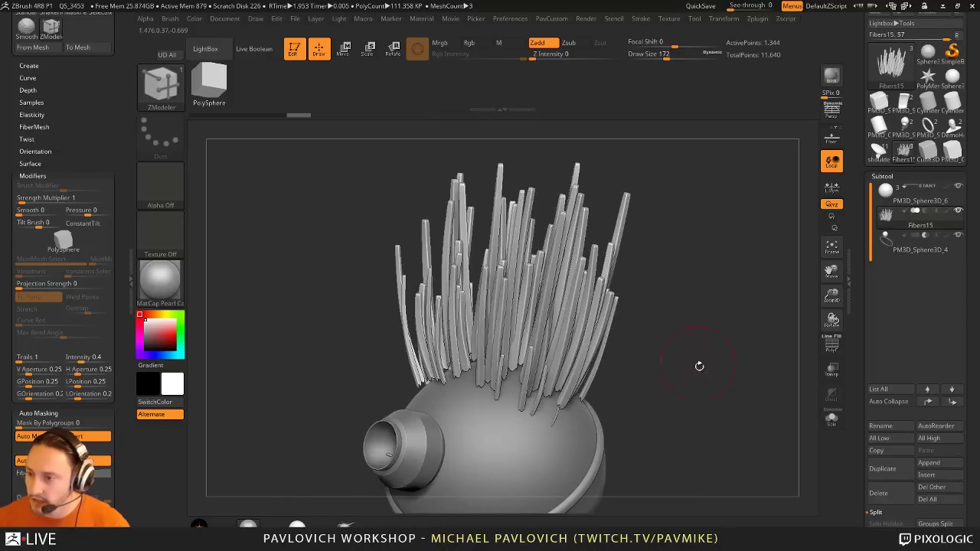
mouse_move(699, 366)
left_mouse_down("alt")
mouse_move(702, 315)
mouse_move(748, 331)
left_mouse_up("alt")
Step: Try pulling the fiber strips with the Move brush at a draw size of about 977, undoing each stroke
key("s")
key("b")
key("m")
key("v")
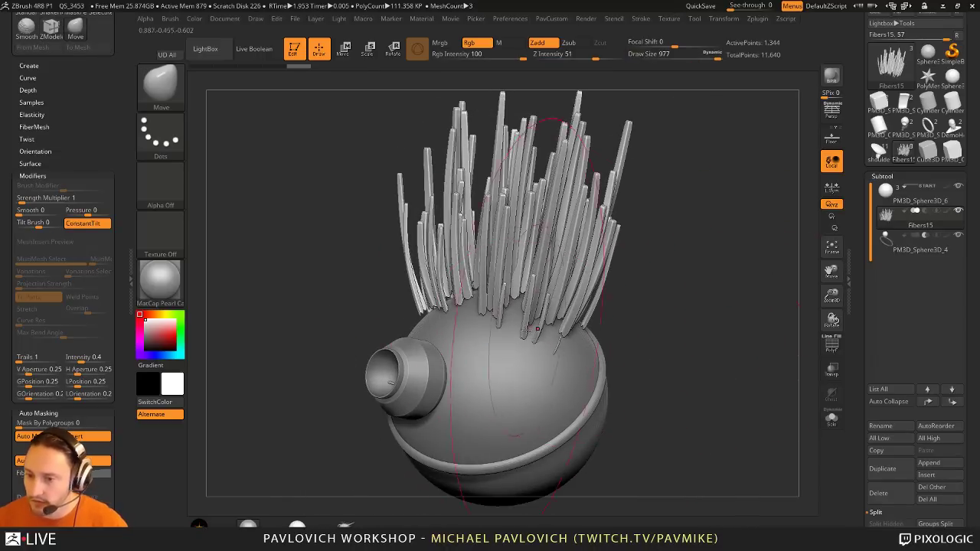
left_click_drag(525, 330, 556, 332)
key("ctrl+z")
left_click_drag(651, 352, 689, 330)
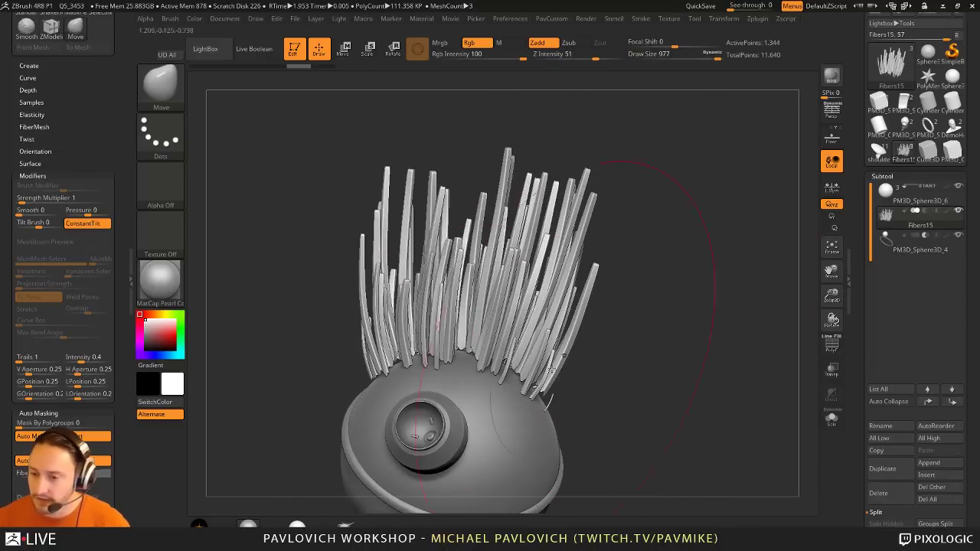
left_click_drag(545, 374, 564, 386)
key("ctrl+z")
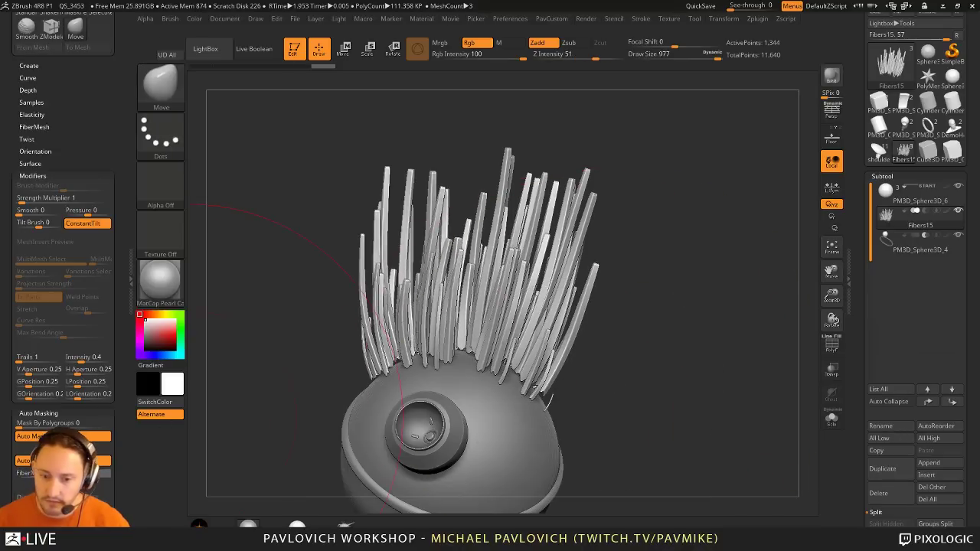
Step: Shift the Fibers15 strips slightly down into the head with the move gizmo and reduce the brush draw size to 251
mouse_move(693, 372)
left_mouse_down()
mouse_move(689, 341)
mouse_move(642, 325)
left_mouse_up()
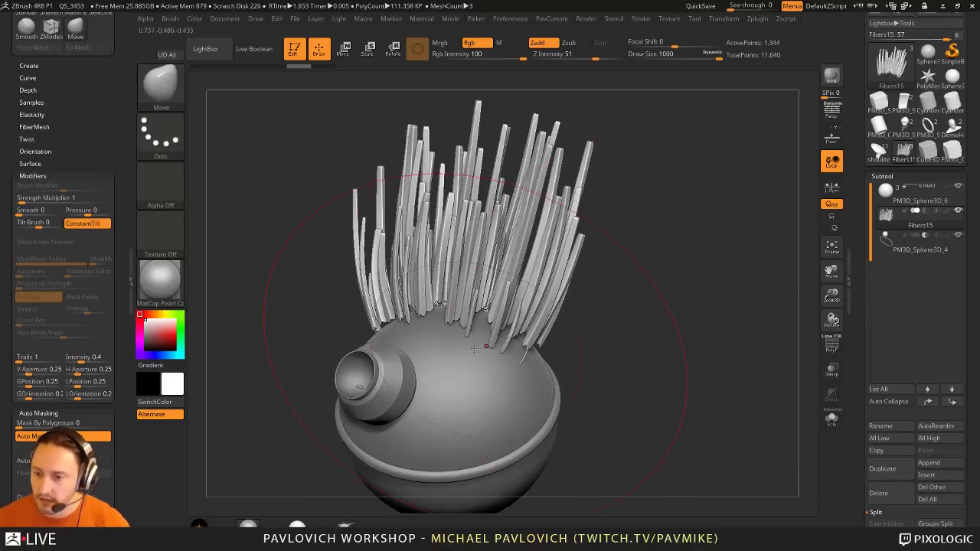
key("w")
mouse_move(586, 283)
left_mouse_down()
mouse_move(657, 299)
mouse_move(655, 308)
left_mouse_up()
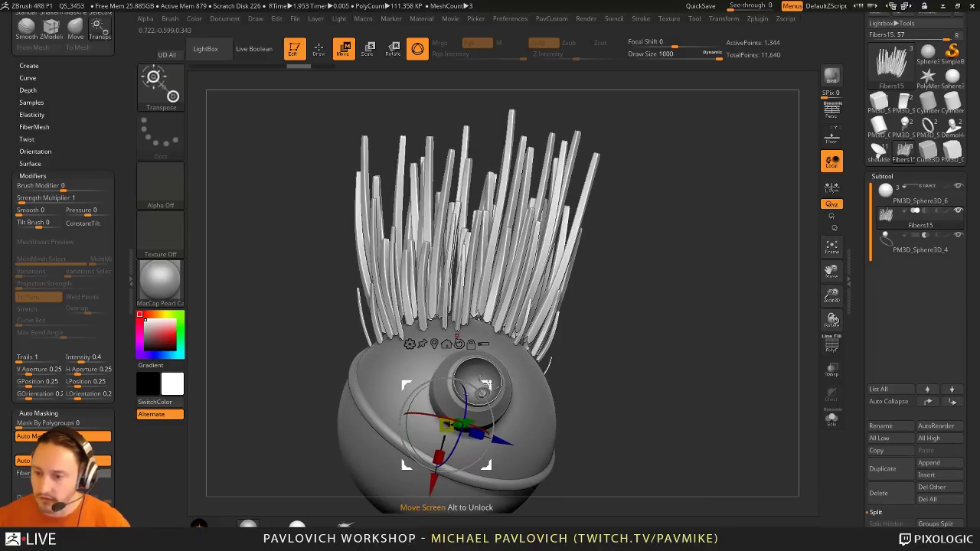
left_click_drag(487, 385, 483, 401)
key("q")
left_click_drag(693, 336, 610, 338)
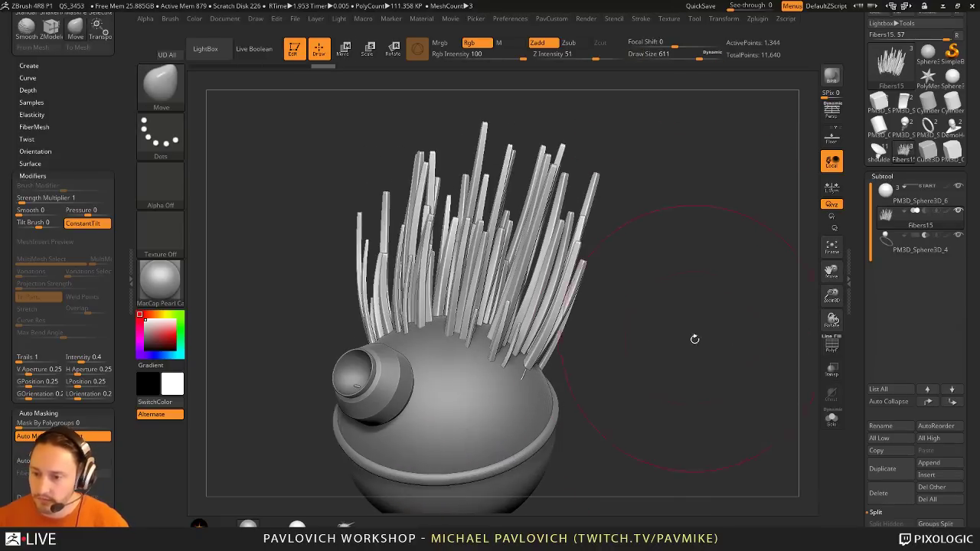
left_click_drag(737, 325, 732, 345)
key("s")
mouse_move(732, 345)
left_mouse_down()
mouse_move(710, 343)
mouse_move(735, 330)
left_mouse_up()
right_click_drag(718, 319, 707, 330)
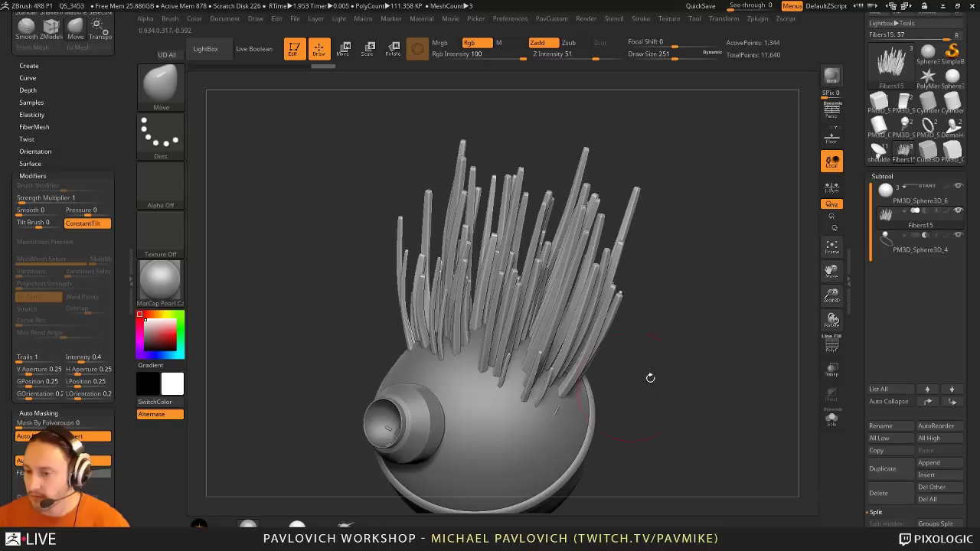
right_click_drag(650, 378, 679, 296)
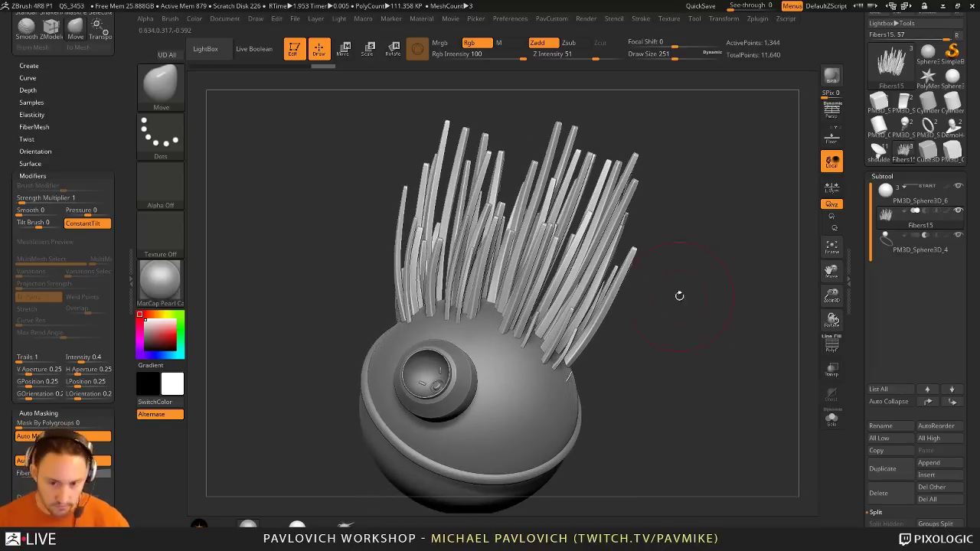
Step: Preview the head and fibers with the black-and-white Pablander_Super MatCap material
left_click(168, 291)
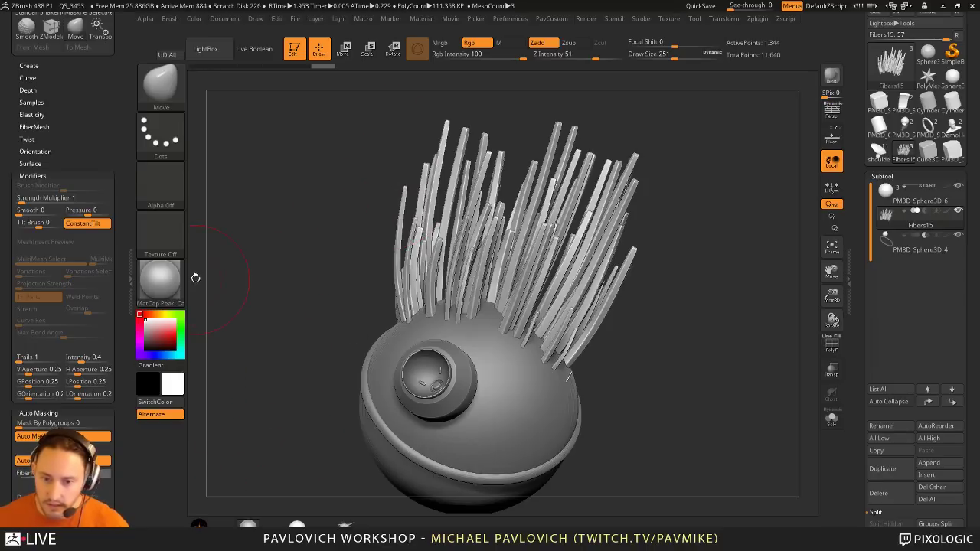
left_click(150, 285)
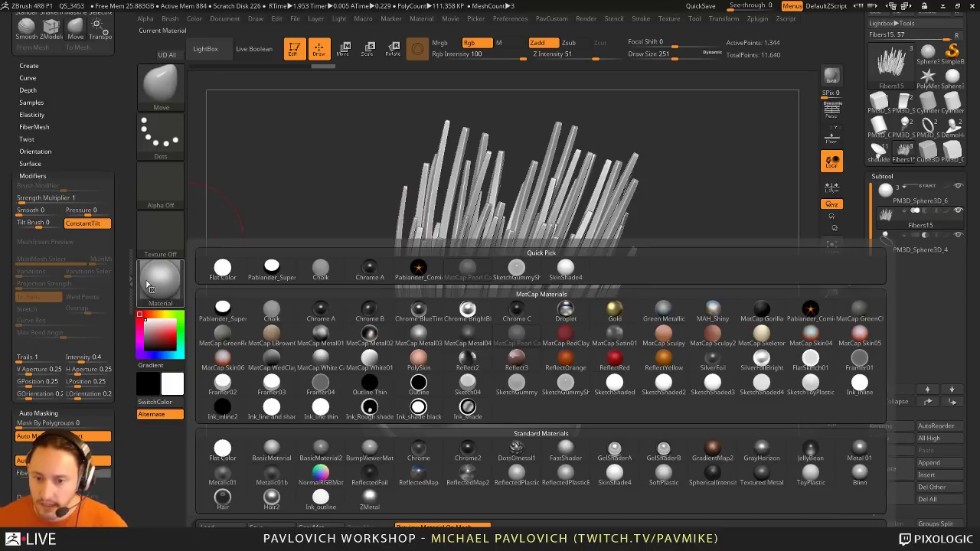
left_click(222, 309)
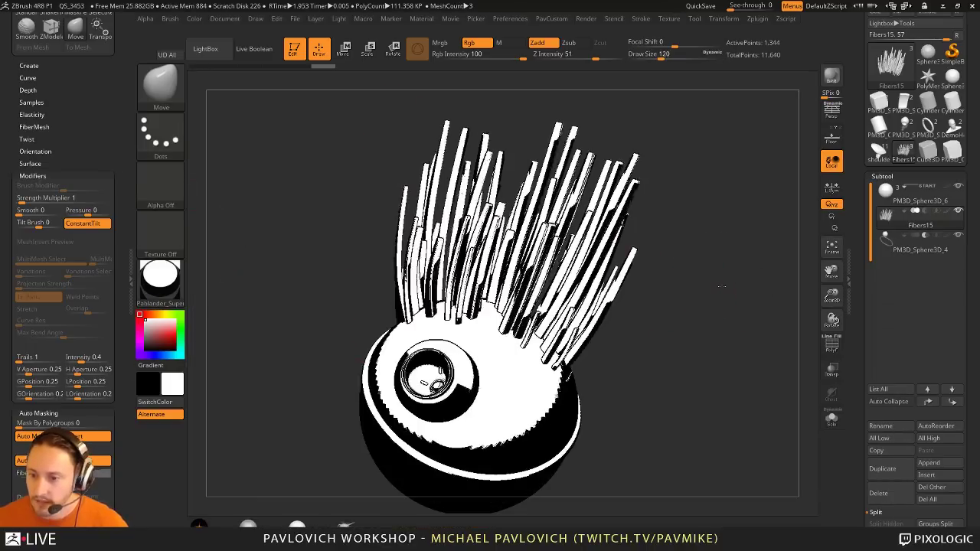
left_click_drag(722, 286, 696, 304)
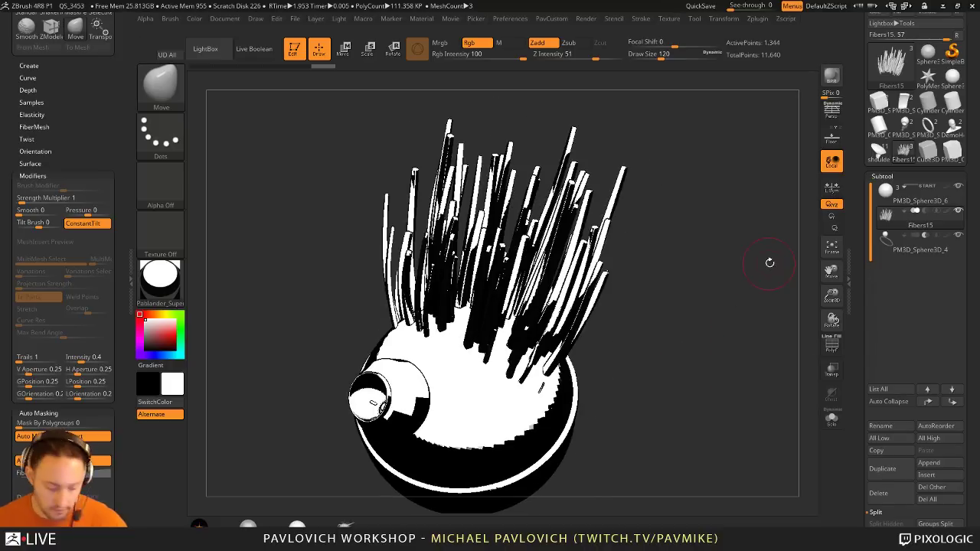
Step: Turn on Live Boolean and make the PM3D_Sphere3D_6 subtool active
key("alt+b")
key("alt+Up")
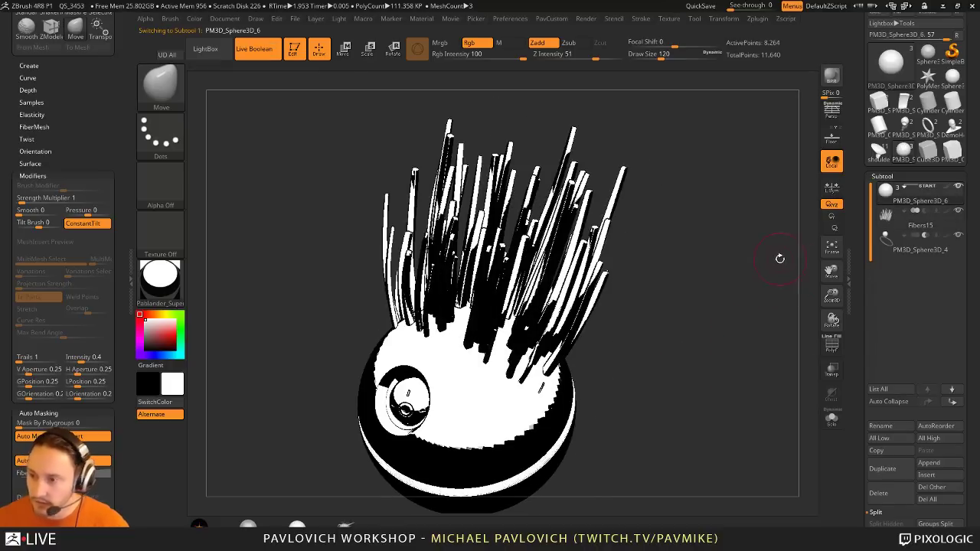
left_click_drag(734, 299, 688, 278)
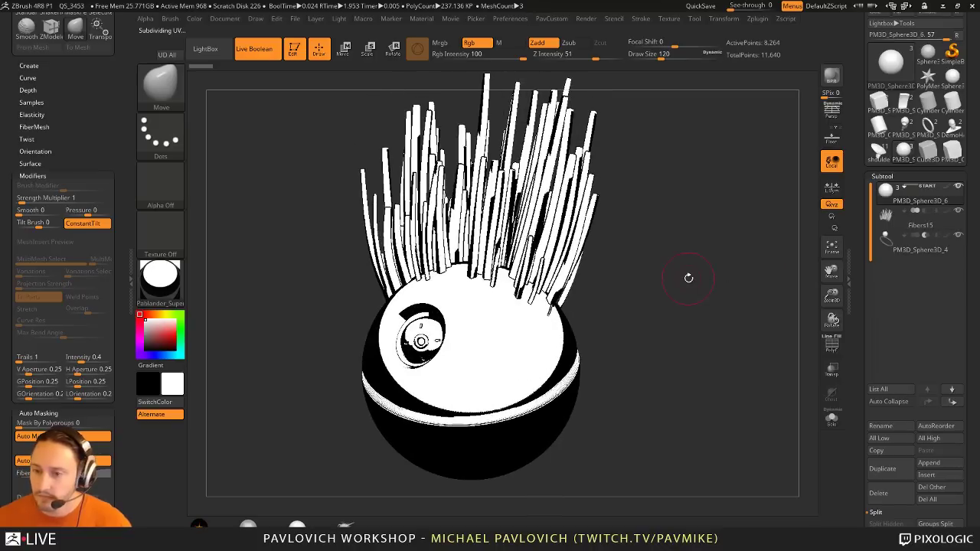
Step: Choose the Chalk material slot and load the Pablander_Comic_Hulk material into it from the LightBox materials
left_click(161, 290)
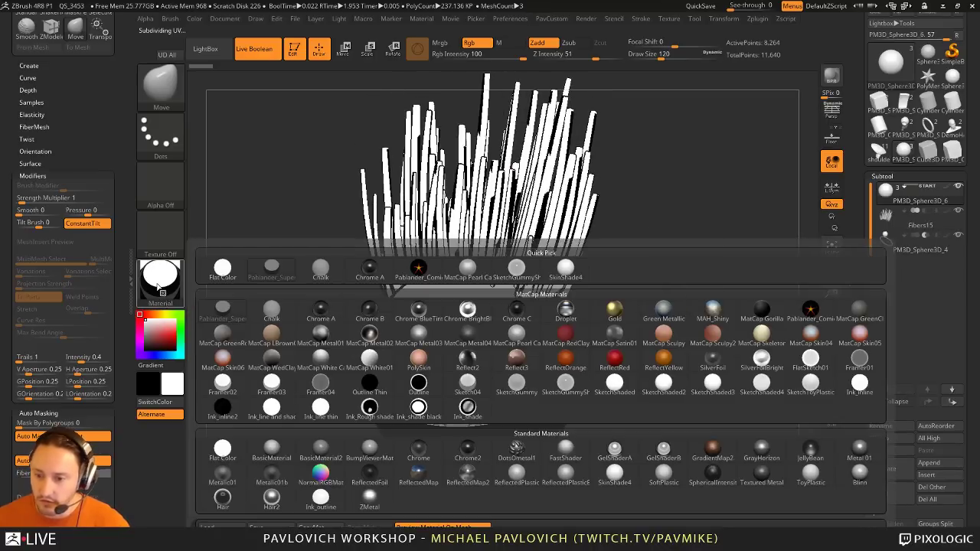
left_click(271, 310)
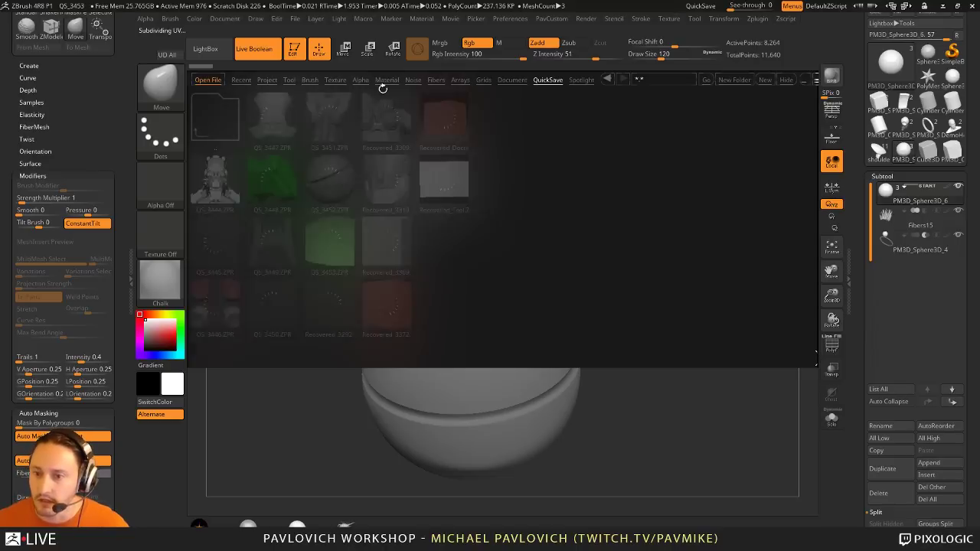
left_click(387, 81)
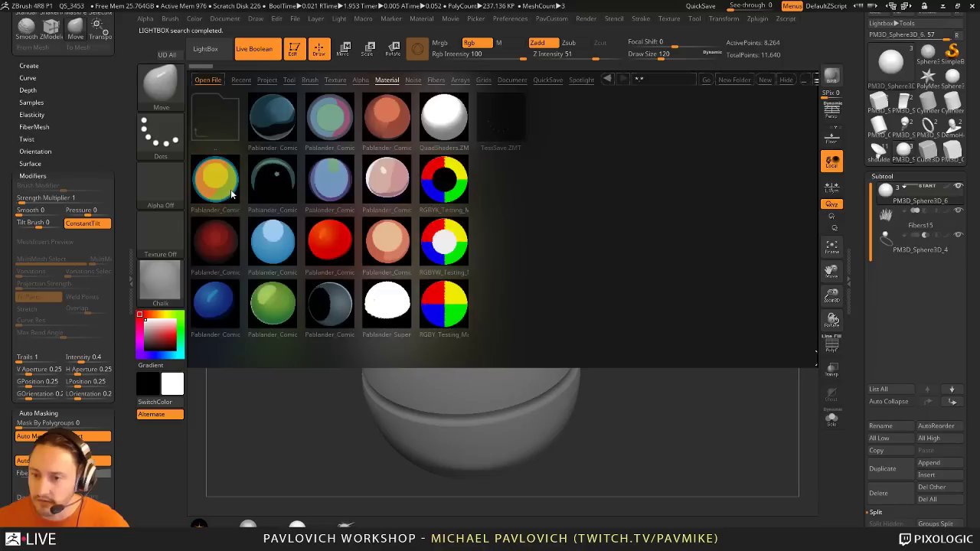
double_click(278, 307)
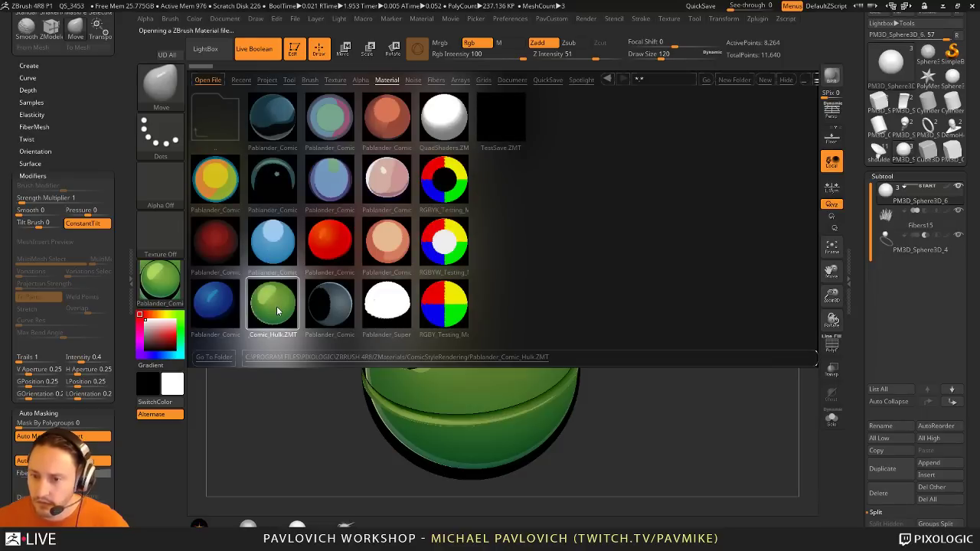
left_click(790, 81)
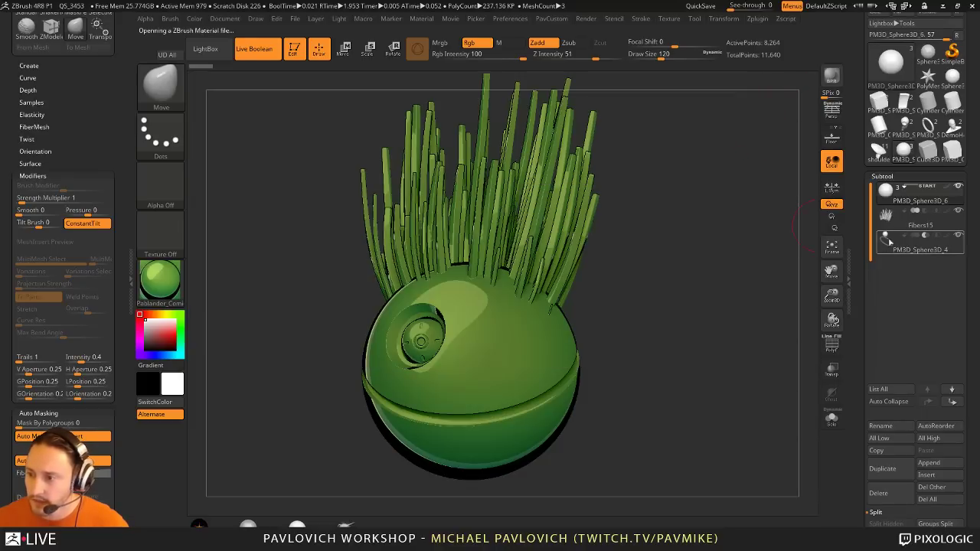
Step: Fill the Fibers15 subtool with the green Pablander_Comic_Hulk material and white color using Mrgb
left_click(896, 220)
left_click(439, 42)
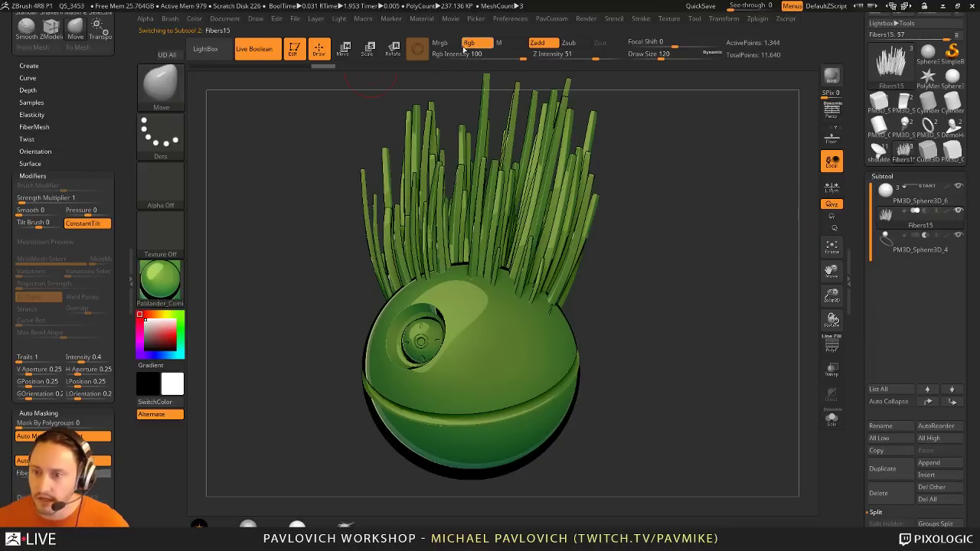
left_click(194, 19)
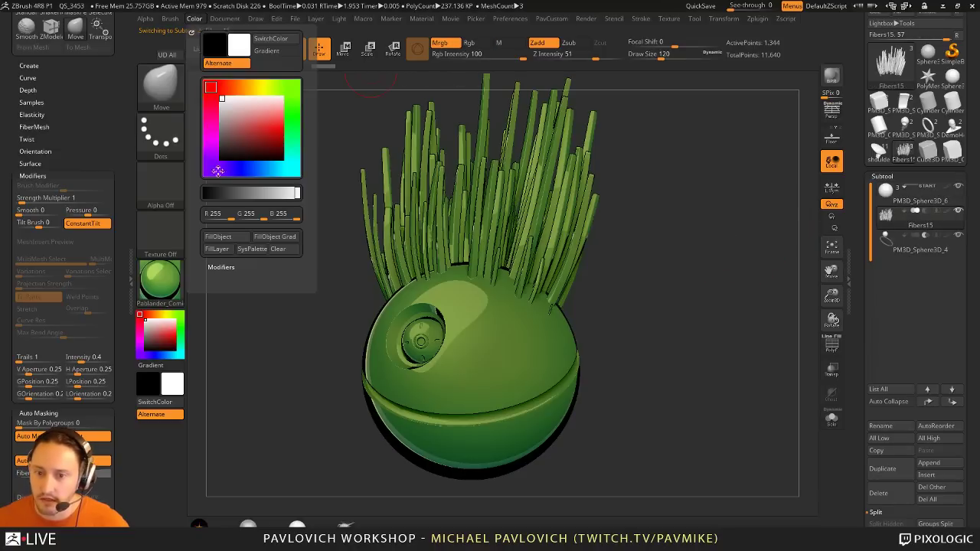
left_click(217, 237)
left_click_drag(134, 180, 137, 104)
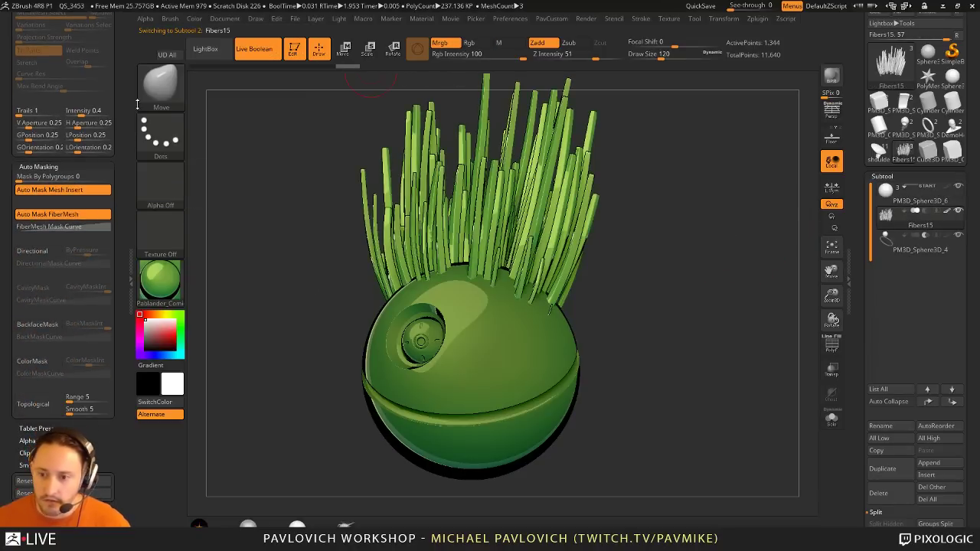
Step: Make PM3D_Sphere3D_6 active and show it with the Pablander_Super material against the filled fibers
left_click(942, 201)
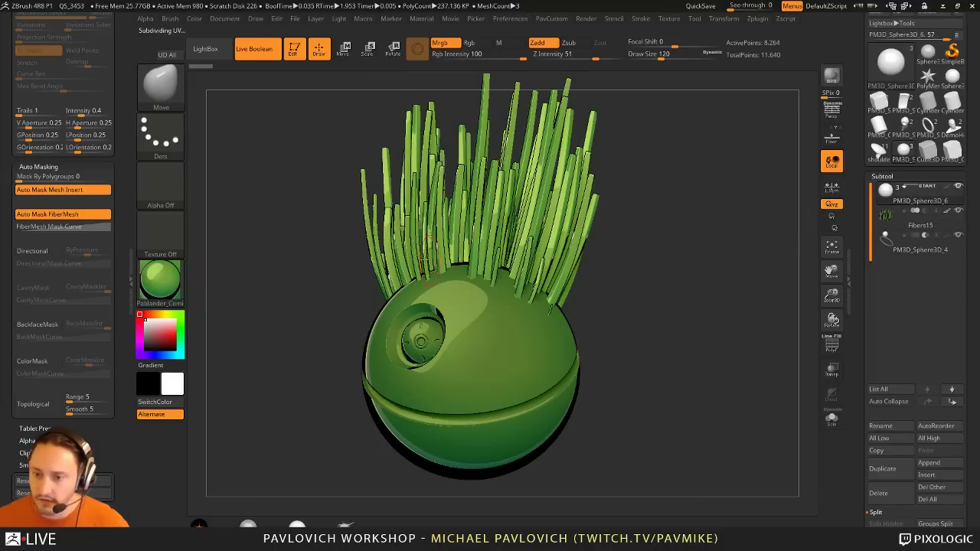
left_click(181, 290)
left_click(635, 353)
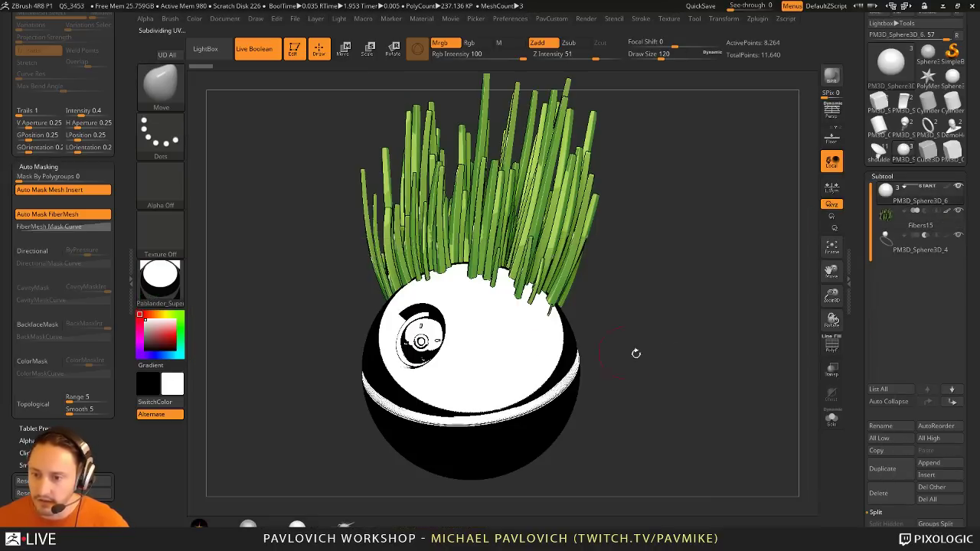
mouse_move(663, 314)
left_mouse_down()
mouse_move(739, 316)
mouse_move(661, 307)
left_mouse_up()
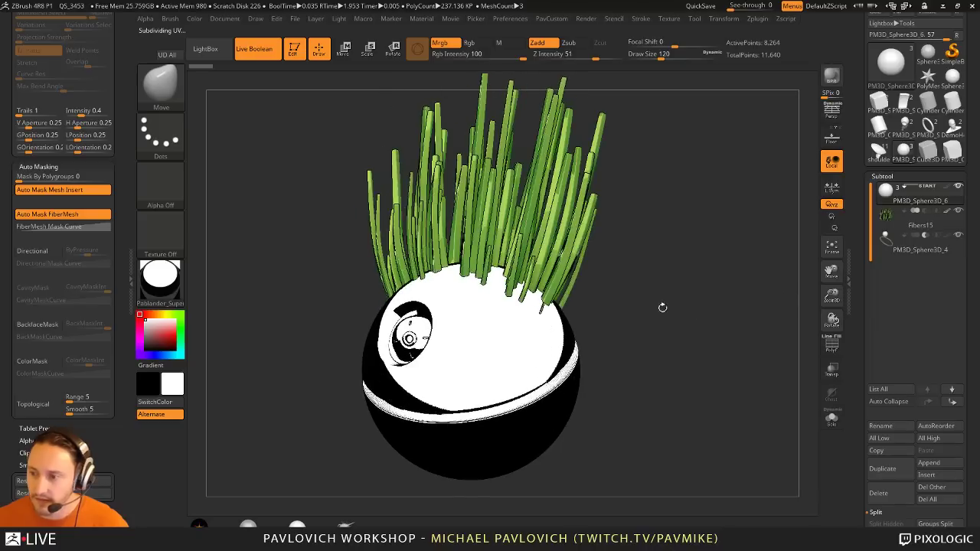
Step: Make Fibers15 active and pick the green Comic Hulk material from its strips
left_click(915, 228)
left_click_drag(163, 283, 426, 213)
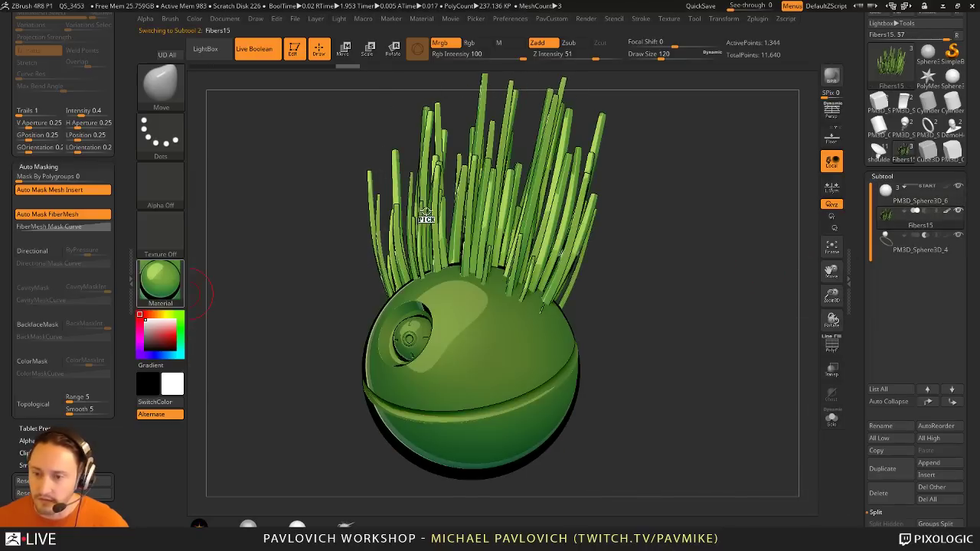
Step: Clear the docked Stroke and Brush palettes from the tray and dock the Material palette there instead
mouse_move(116, 299)
left_mouse_down()
mouse_move(112, 252)
mouse_move(100, 513)
left_mouse_up()
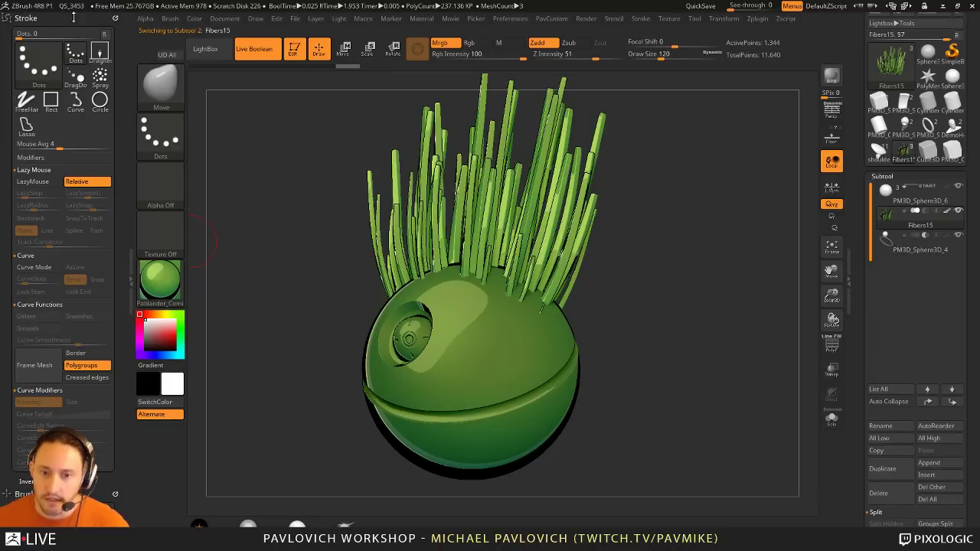
left_click(113, 15)
left_click(114, 17)
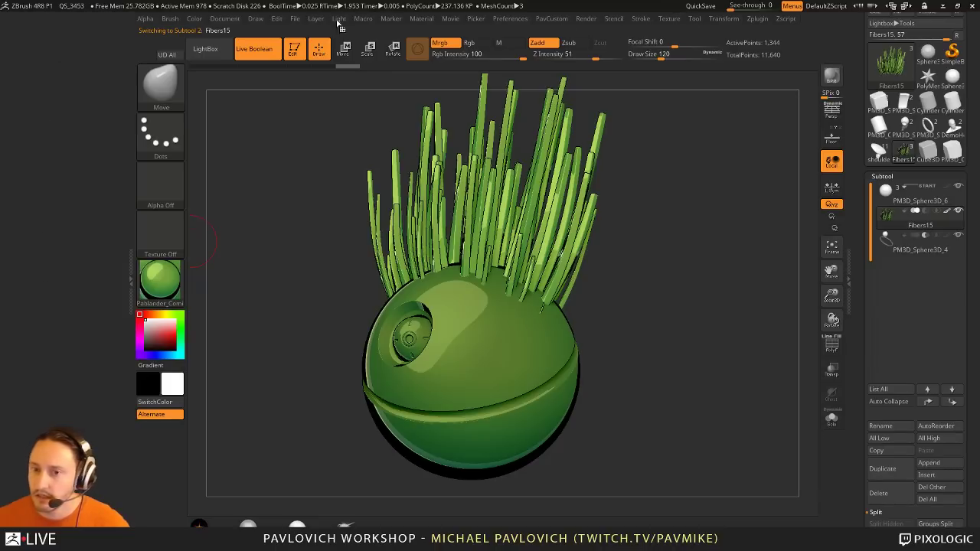
left_click(423, 18)
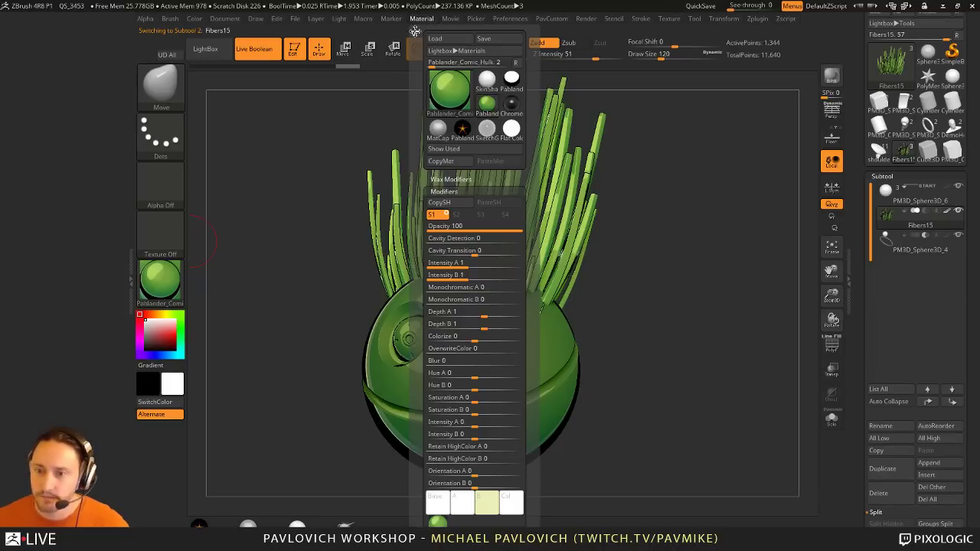
left_click_drag(415, 31, 114, 123)
Step: Set Hue A of the Pablander_Comic_Hulk material to about -0.00886 and undo the material fill on Fibers15
scroll(16, 180, "down", 3)
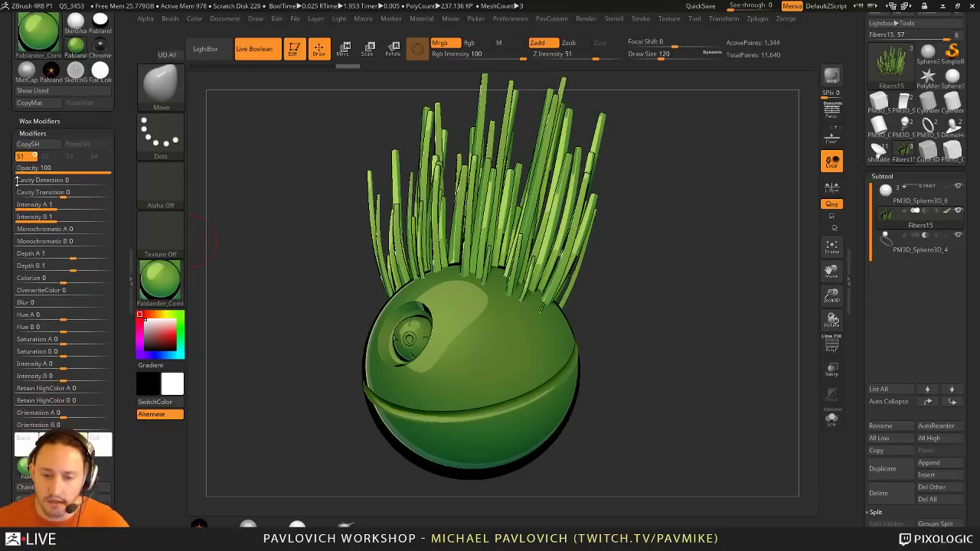
scroll(16, 180, "down", 4)
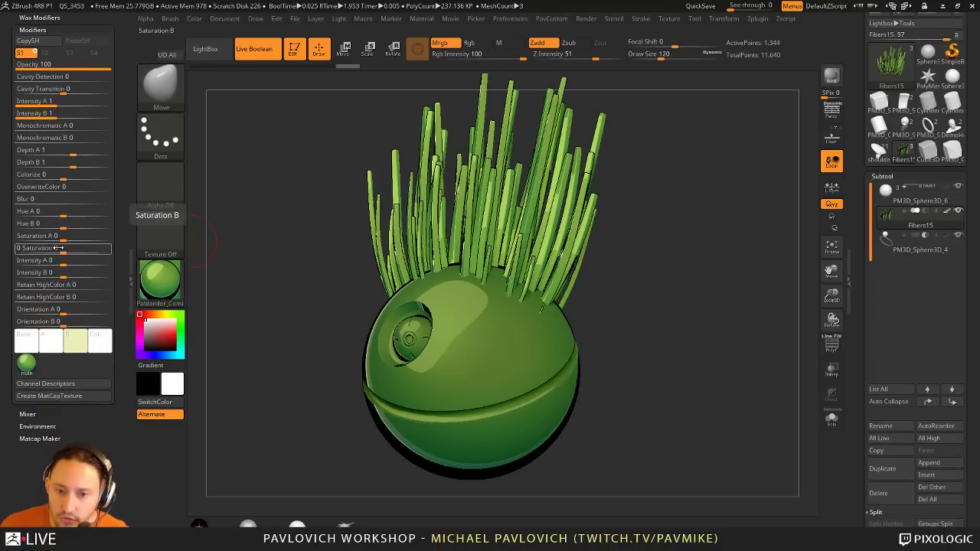
mouse_move(65, 211)
left_mouse_down()
mouse_move(104, 211)
mouse_move(54, 212)
mouse_move(66, 211)
left_mouse_up()
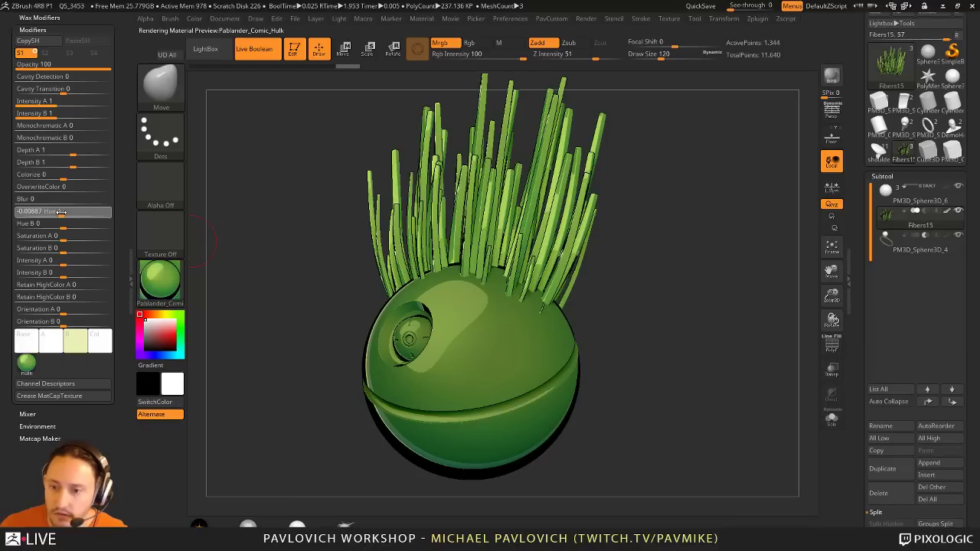
left_click(612, 315, "ctrl")
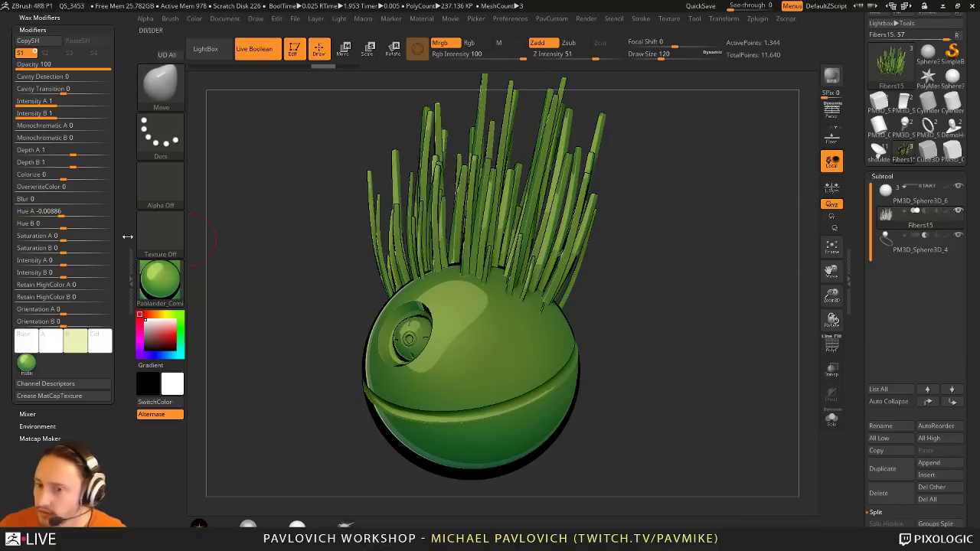
Step: Shift the Pablander Comic Hulk material to yellow with Hue A -0.11537, Hue B -0.12721, Saturation A 0.49111 and Intensity A 0.62129
mouse_move(63, 224)
left_mouse_down()
mouse_move(80, 212)
mouse_move(107, 213)
mouse_move(34, 211)
mouse_move(42, 223)
mouse_move(27, 215)
mouse_move(93, 213)
mouse_move(86, 226)
mouse_move(98, 224)
mouse_move(43, 226)
mouse_move(47, 213)
mouse_move(75, 214)
mouse_move(63, 214)
mouse_move(66, 227)
mouse_move(55, 214)
mouse_move(54, 227)
mouse_move(55, 215)
mouse_move(59, 236)
mouse_move(85, 241)
mouse_move(77, 261)
mouse_move(52, 213)
left_mouse_up()
mouse_move(19, 368)
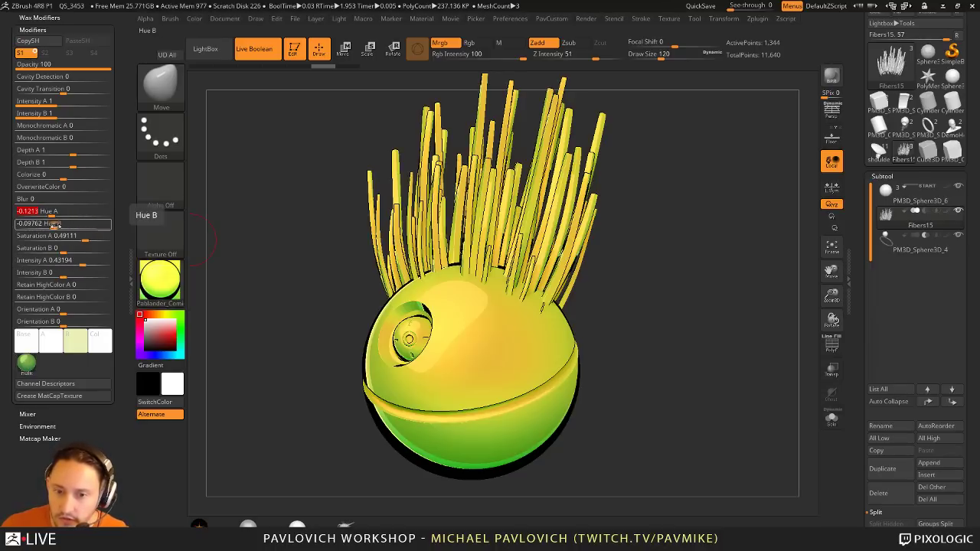
mouse_move(55, 224)
left_mouse_down()
mouse_move(48, 212)
mouse_move(51, 227)
left_mouse_up()
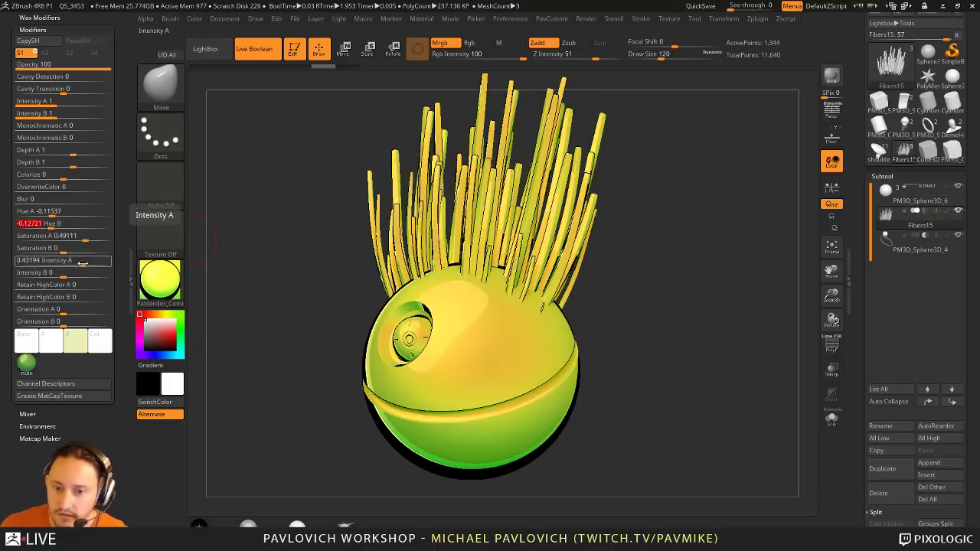
left_click_drag(81, 263, 91, 262)
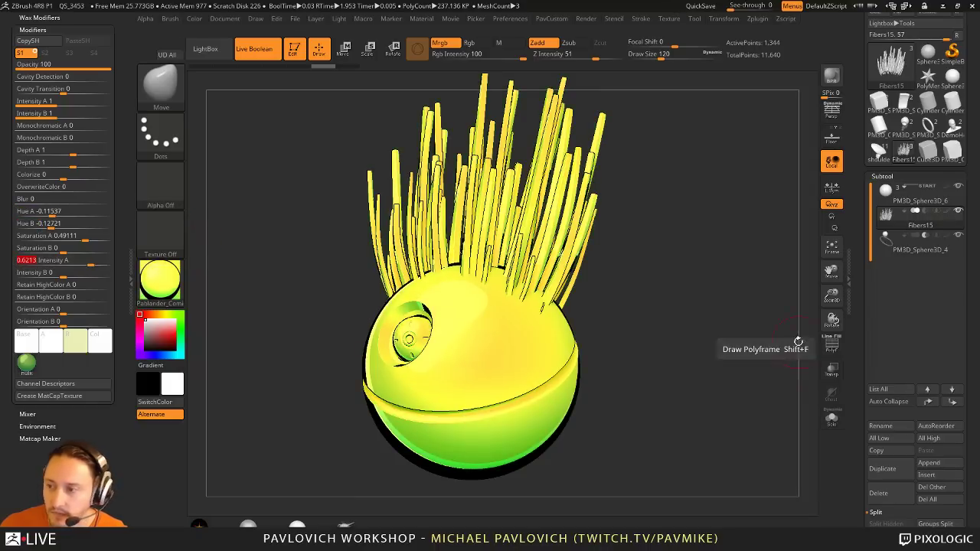
Step: Try the Pablander_Super material on the unfilled model with PM3D_Sphere3D_4 as the intended subtool
left_click(915, 244)
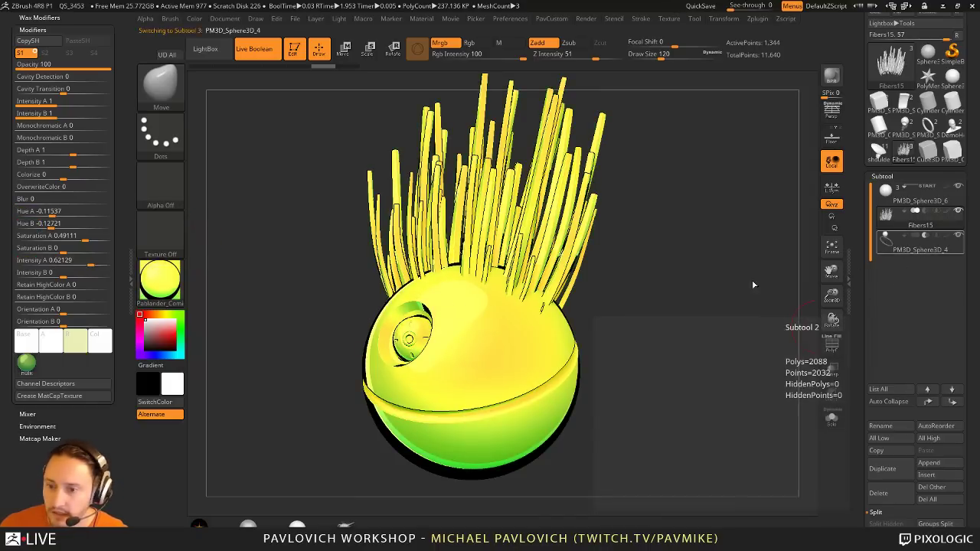
left_click(159, 279)
left_click(238, 310)
left_click_drag(678, 340, 695, 342)
Step: Make Fibers15 active, choose the yellow Pablander Comic Hulk material and fill the fibers with it in Mrgb mode
left_click(922, 226)
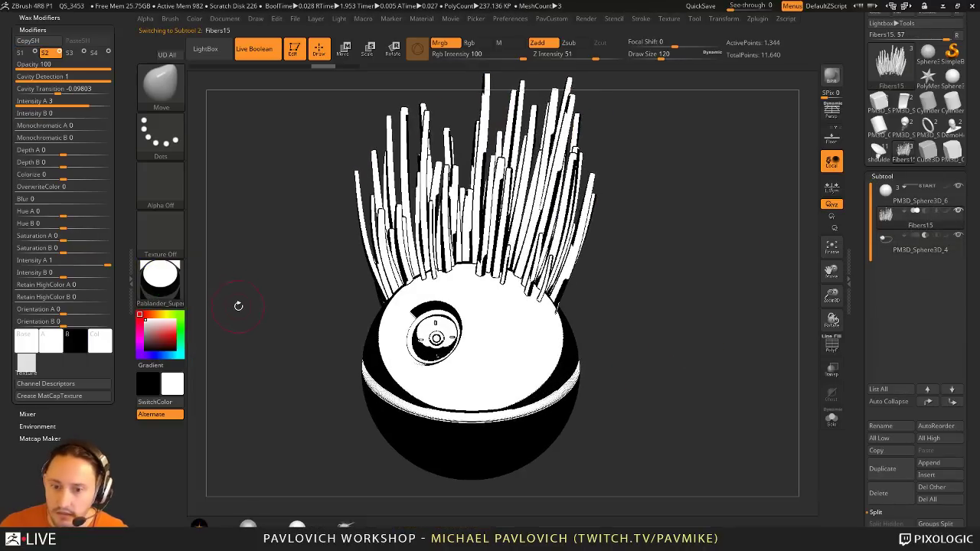
left_click(158, 279)
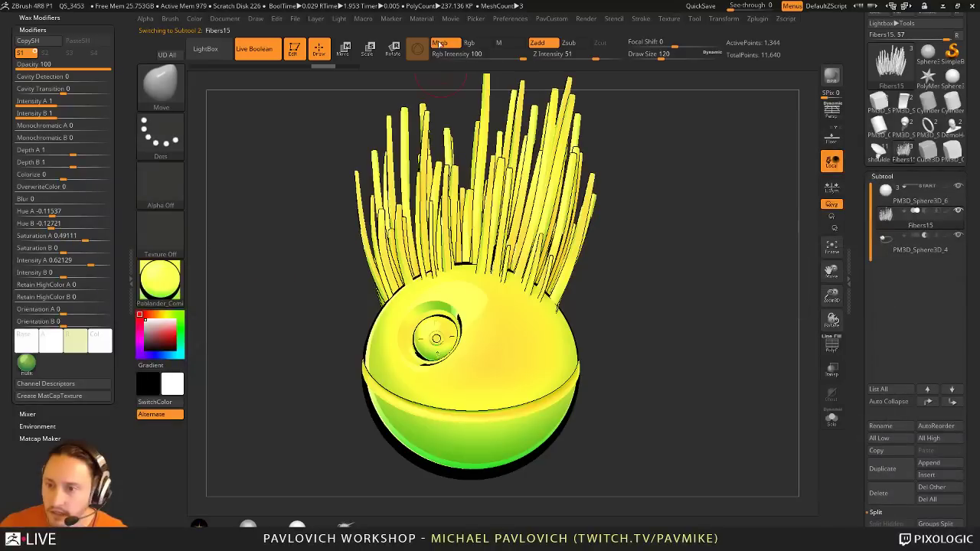
left_click(194, 19)
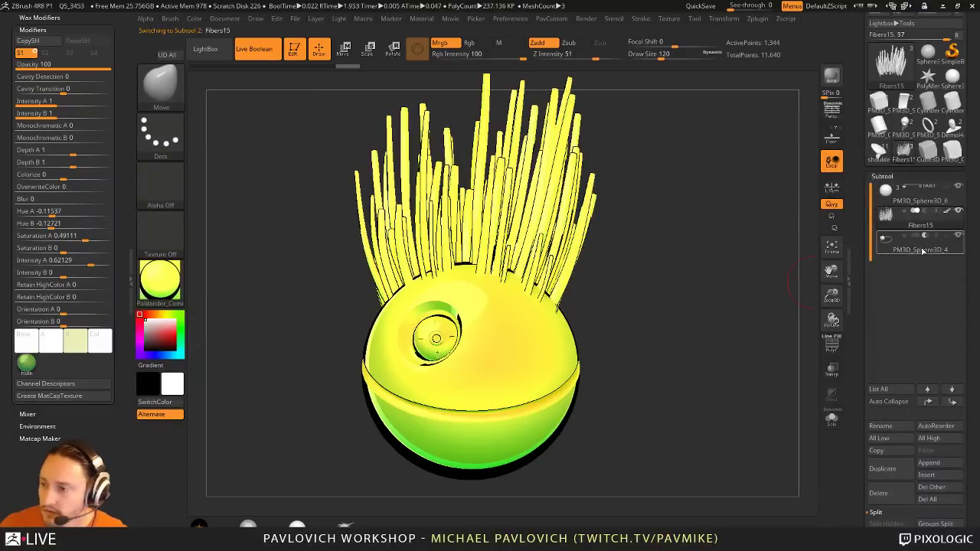
Step: Make PM3D_Sphere3D_4 active and show it and the sphere with the Pablander_Super material
left_click(160, 279)
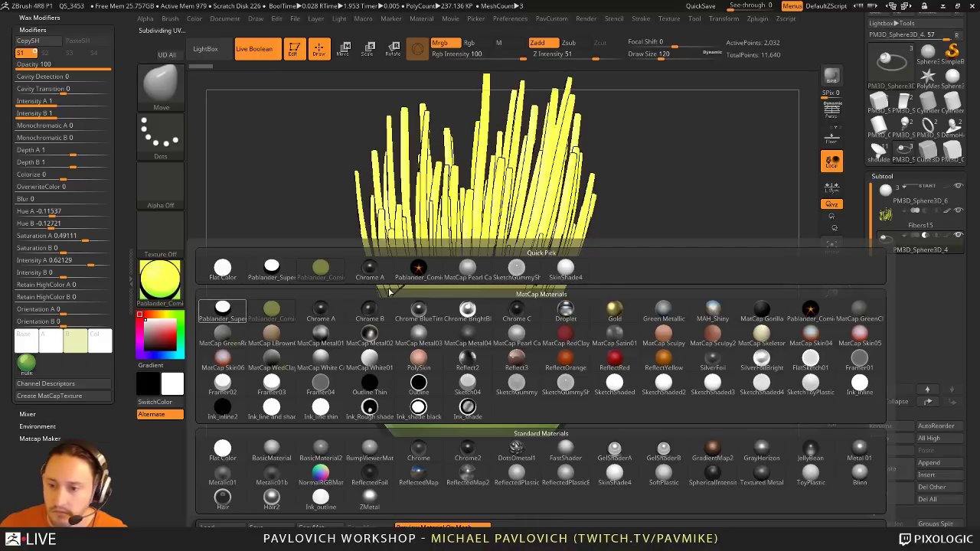
left_click(222, 307)
left_click_drag(620, 302, 704, 333)
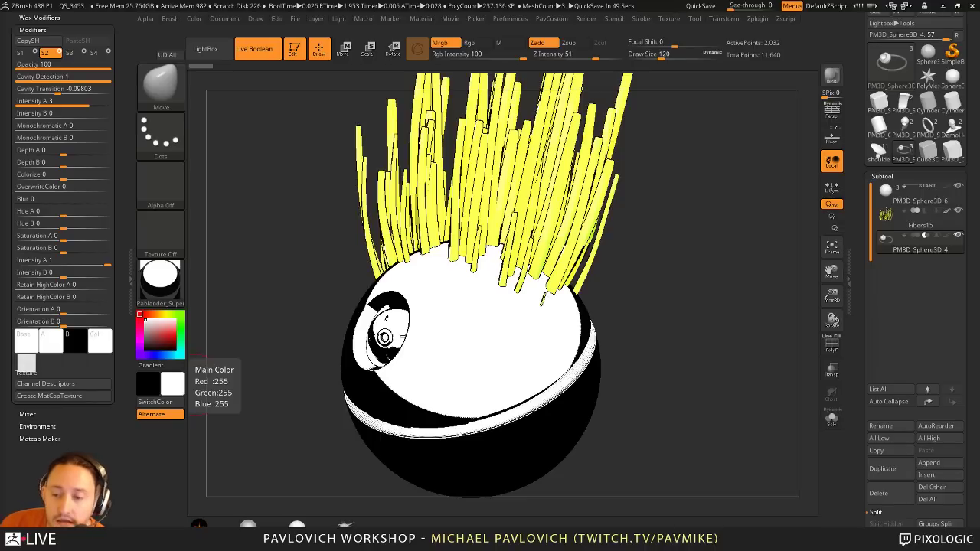
Step: Examine the yellow fibers against the black-and-white sphere head from several angles
mouse_move(639, 289)
left_mouse_down()
mouse_move(689, 279)
mouse_move(663, 243)
left_mouse_up()
key("1")
key("s")
left_click_drag(663, 243, 696, 268, "alt")
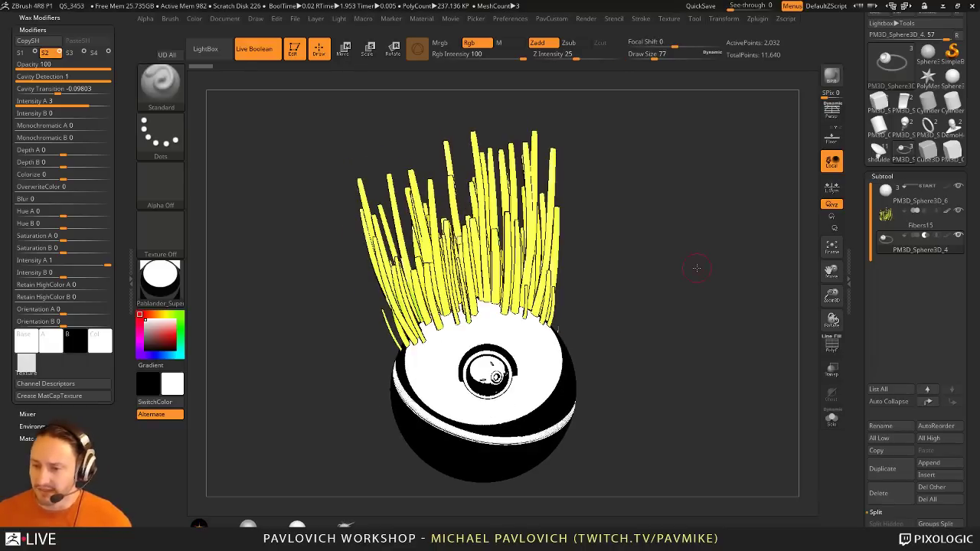
mouse_move(610, 181)
left_mouse_down()
mouse_move(617, 161)
mouse_move(669, 238)
left_mouse_up()
key("s")
left_click_drag(668, 238, 673, 243, "alt")
left_click_drag(567, 357, 727, 272)
Step: Make Fibers15 the start of its own boolean group and move PM3D_Sphere3D_4 above it, directly under PM3D_Sphere3D_6
key("ctrl+d")
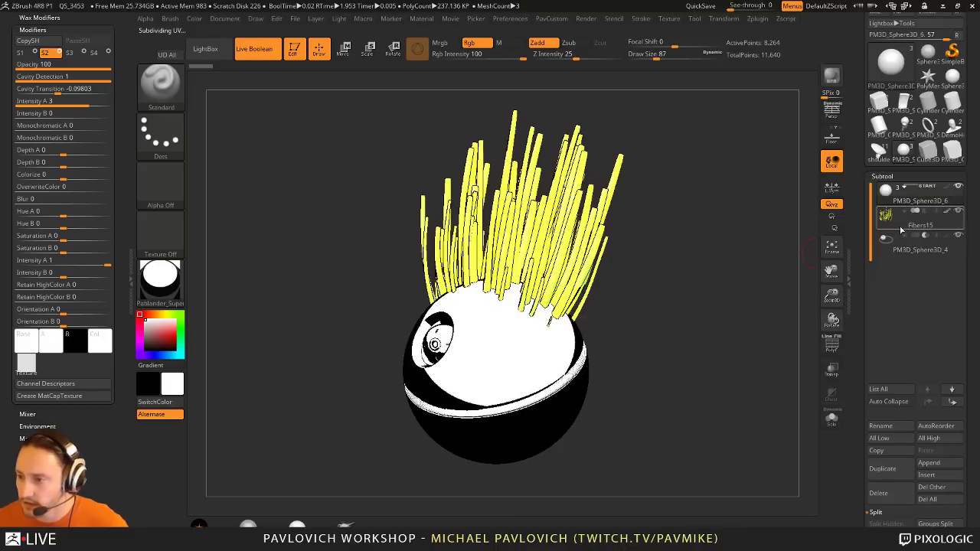
mouse_move(915, 231)
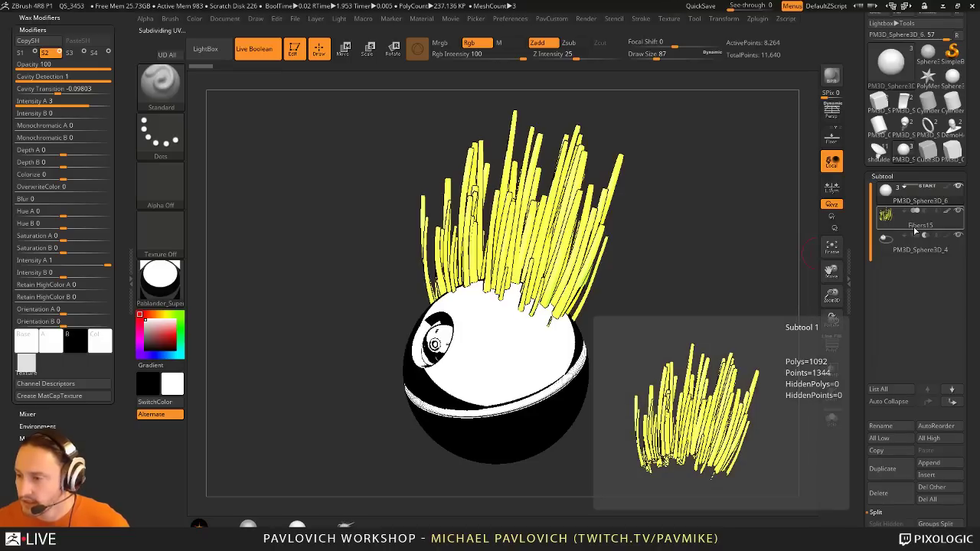
left_click(915, 230)
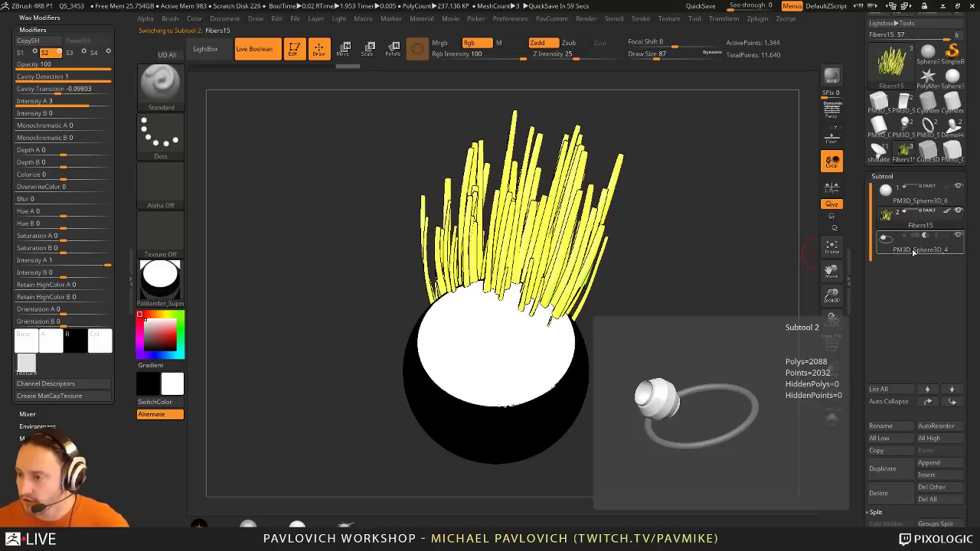
left_click(914, 252)
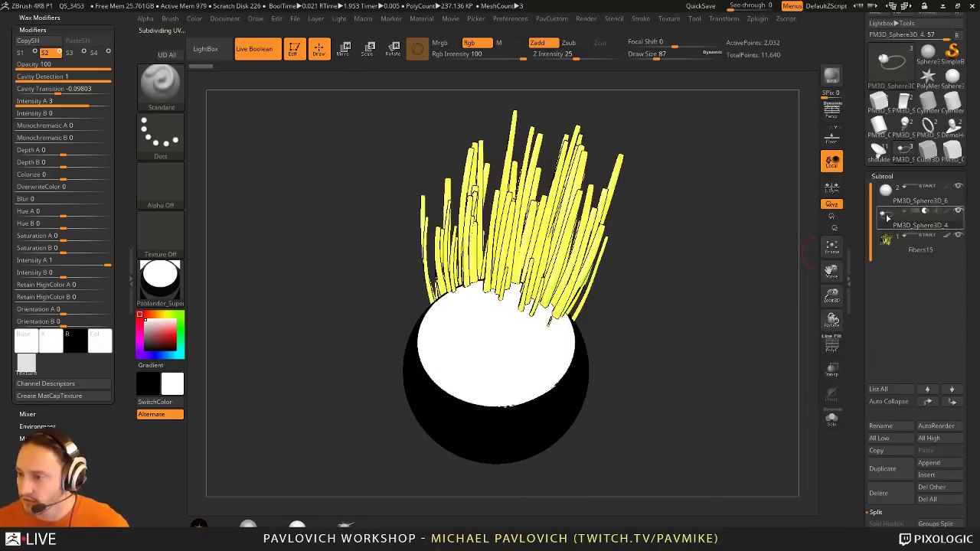
left_click_drag(693, 228, 697, 259)
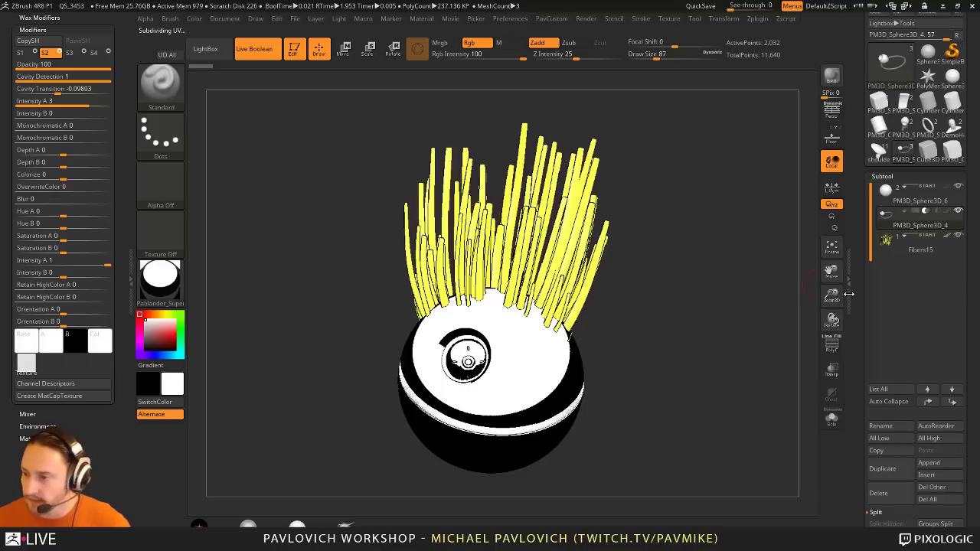
Step: Make a Boolean mesh from the subtools and switch to the resulting UMesh_PM3D_Sphere3D_6 tool
left_click_drag(857, 286, 851, 227)
scroll(852, 227, "down", 5)
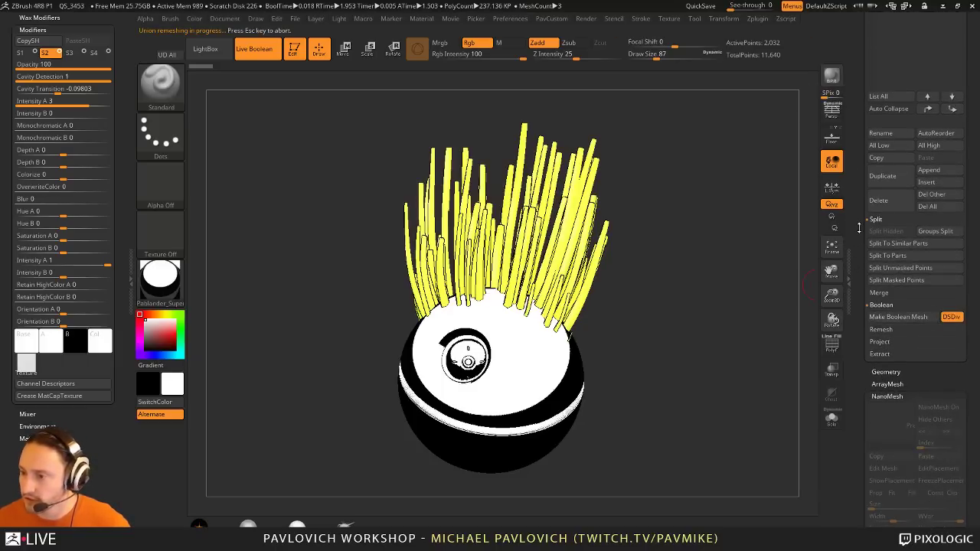
mouse_move(907, 231)
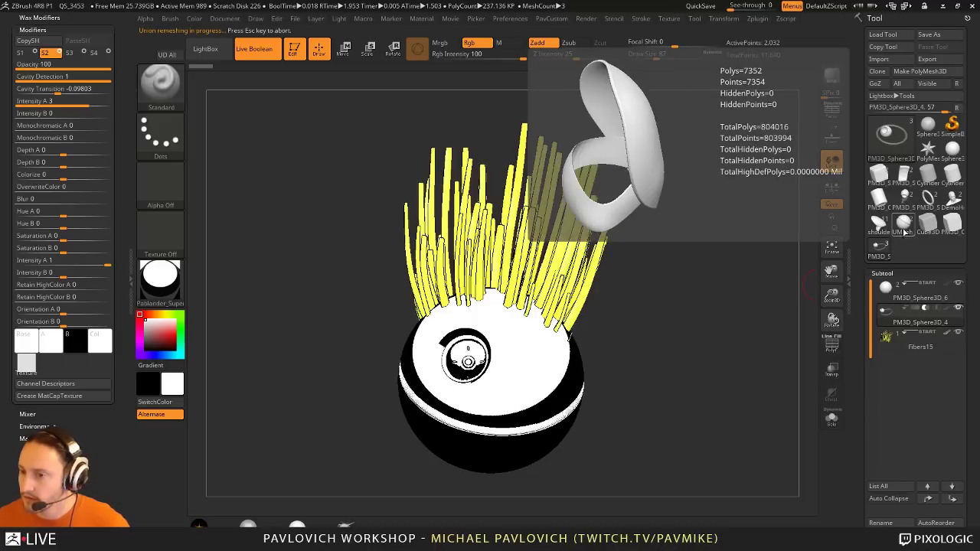
left_click(905, 224)
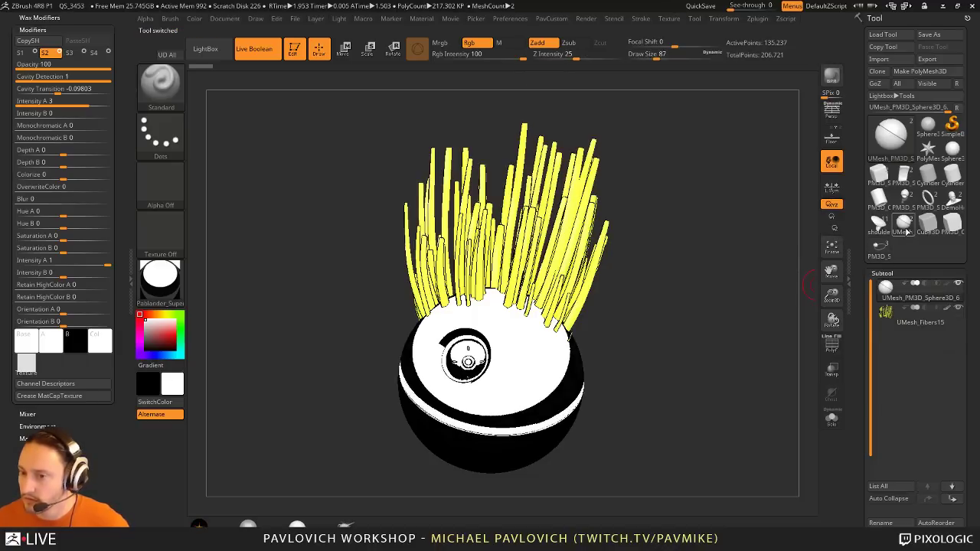
Step: Fill UMesh_PM3D_Sphere3D_6 with white and the Pablander_Super material in Mrgb mode
left_click_drag(784, 301, 724, 369)
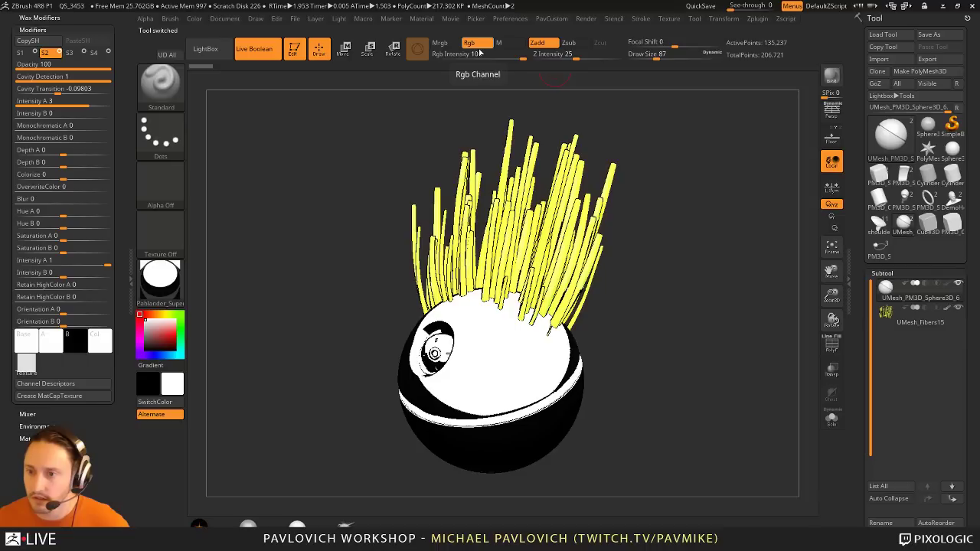
left_click(450, 43)
left_click(194, 18)
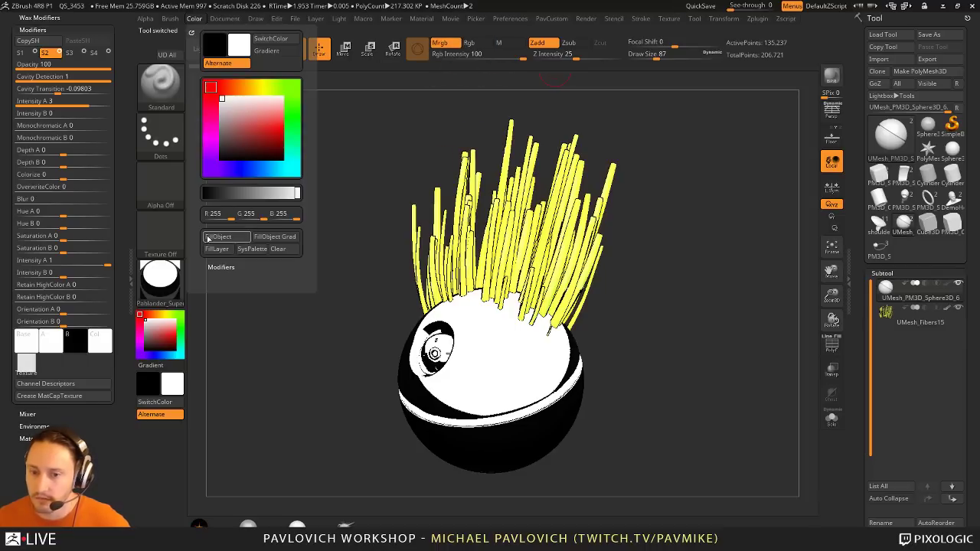
left_click_drag(747, 263, 658, 299)
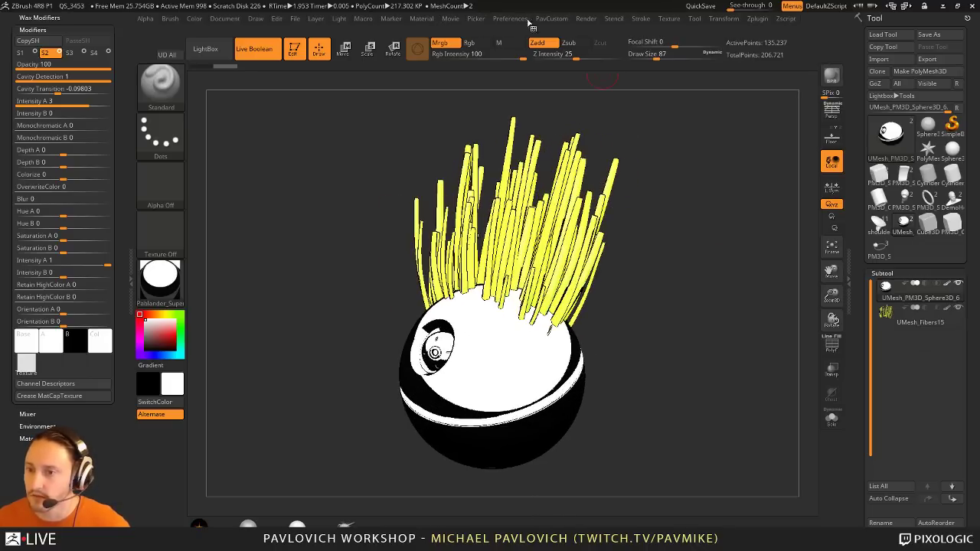
Step: Set KeyShot as the external renderer and send the boolean model to it with a BPR render
left_click(587, 20)
key("shift")
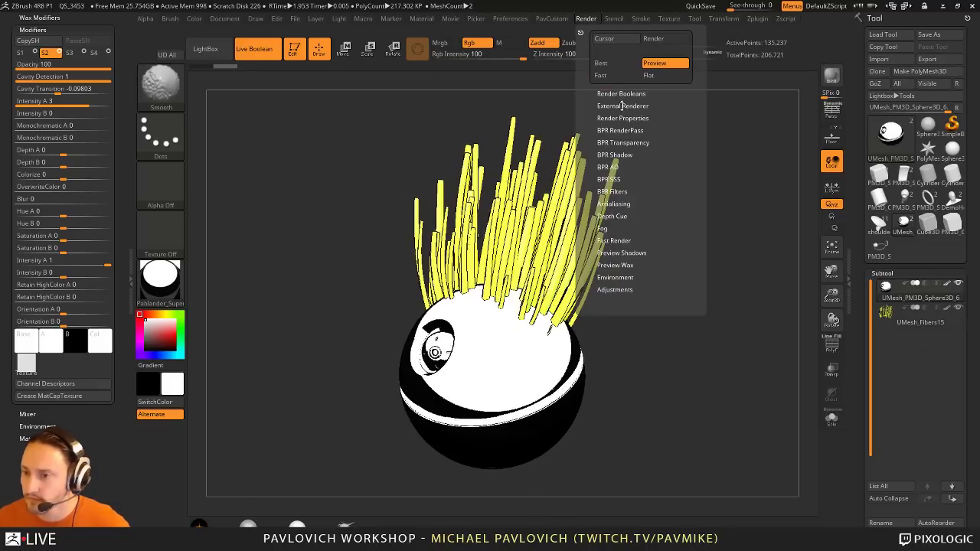
left_click(622, 106)
left_click(616, 119)
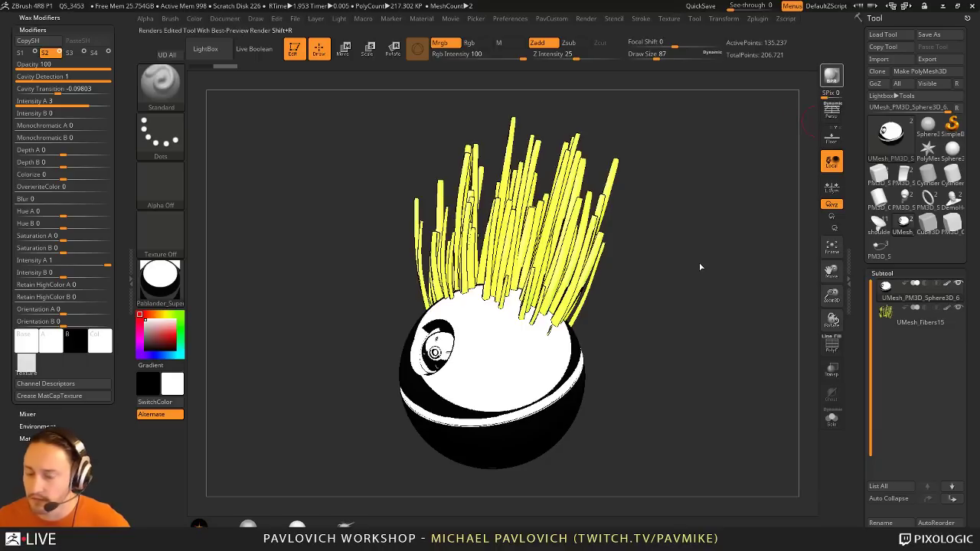
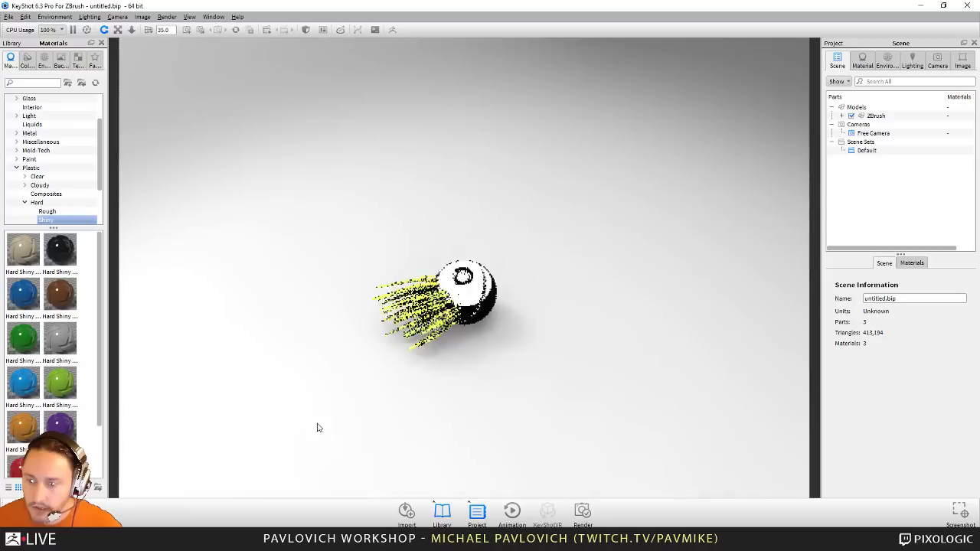
Step: Apply the Hard Shiny Plastic White material to the whole ZBrush model in KeyShot and expand its list of parts
left_click_drag(319, 428, 419, 159)
scroll(429, 159, "up", 6)
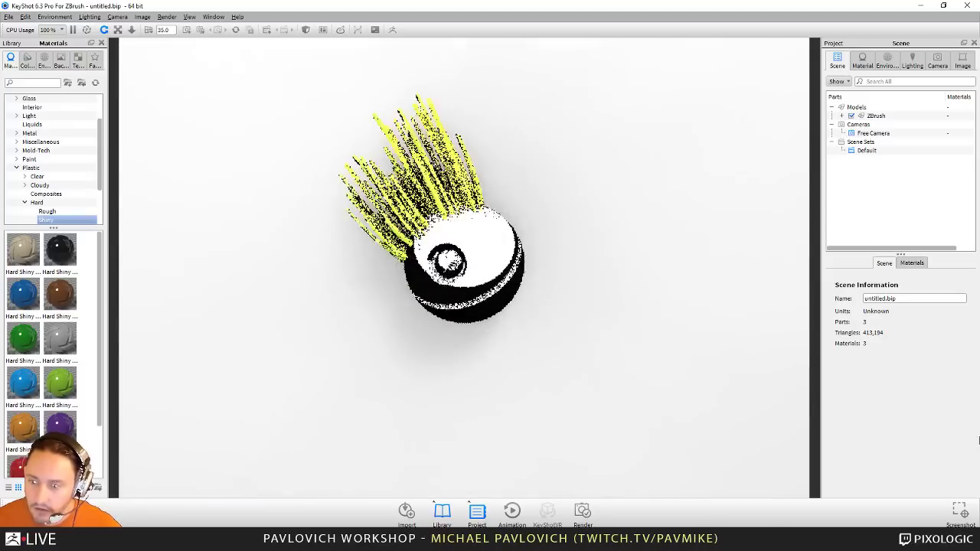
left_click_drag(525, 155, 586, 212)
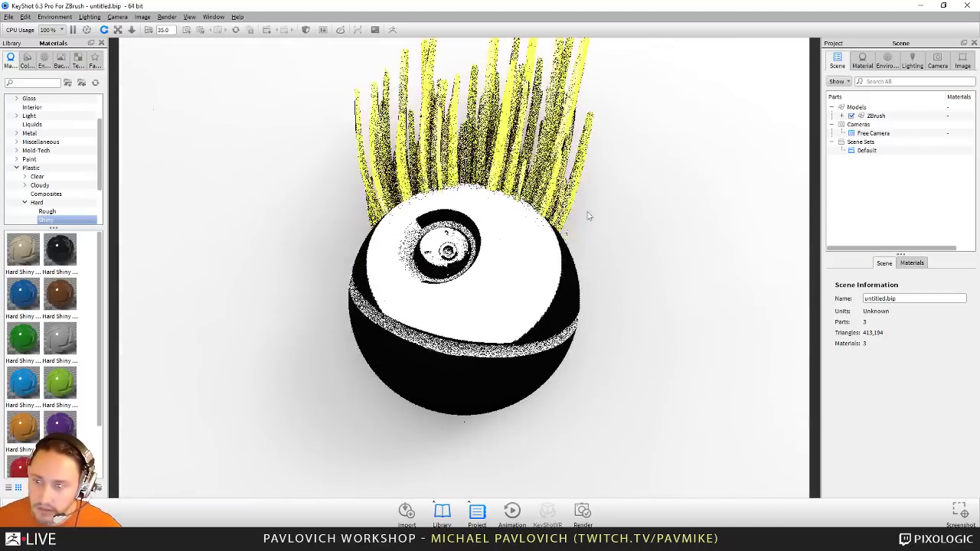
left_click_drag(656, 201, 676, 294)
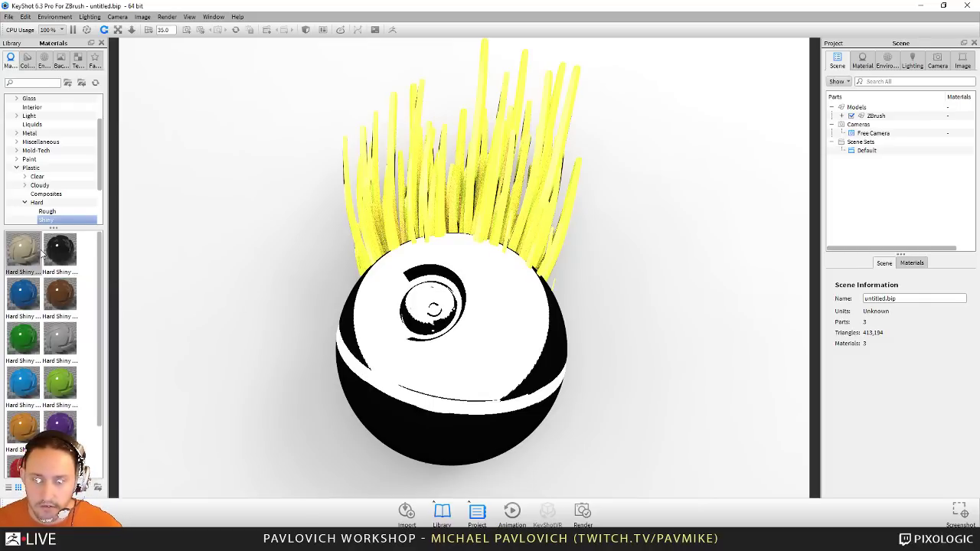
scroll(60, 411, "down", 1)
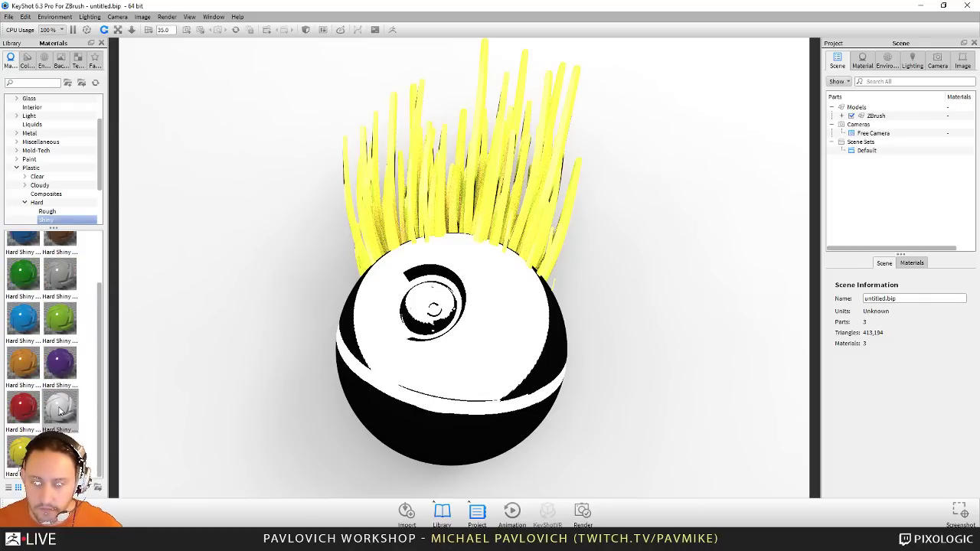
left_click_drag(60, 411, 846, 117)
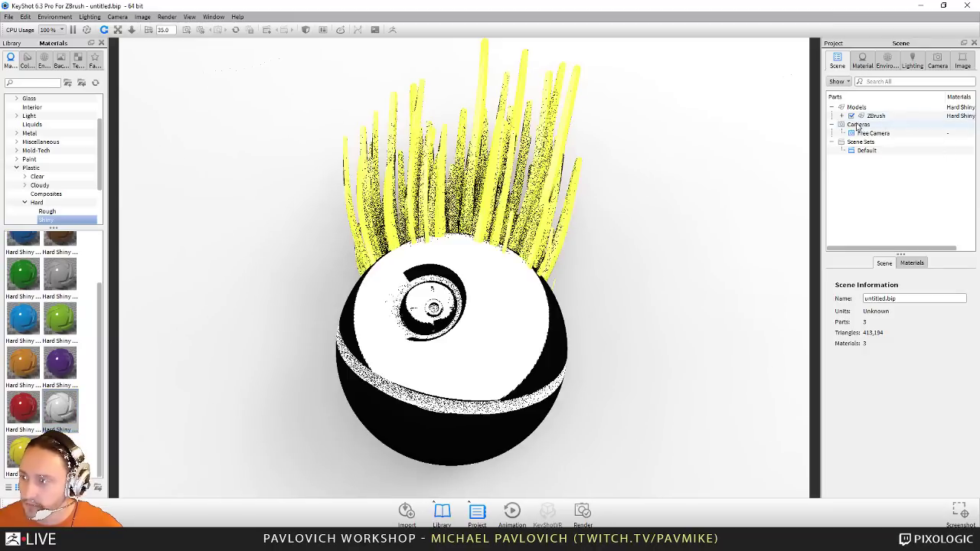
left_click(842, 116)
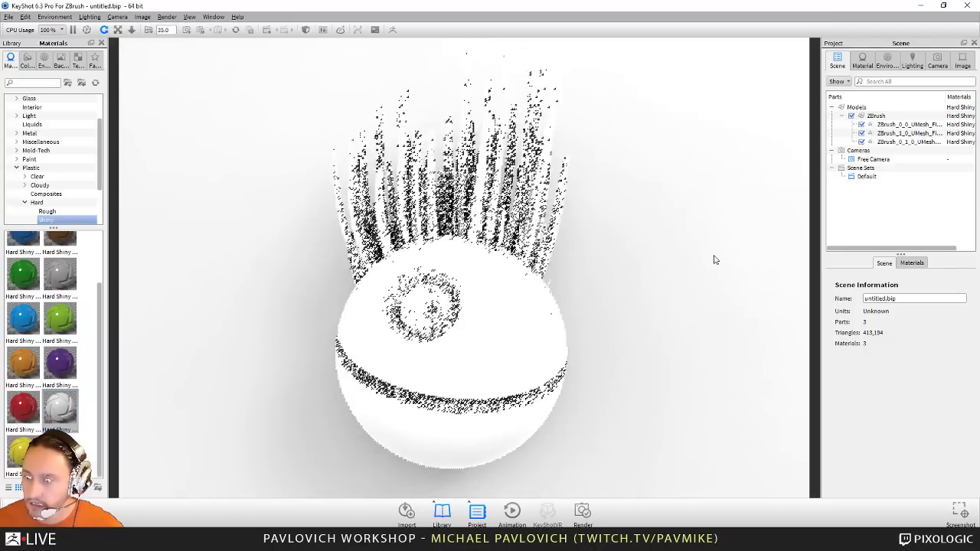
Step: Stand the ZBrush model upright with the Move tool, rotating it about -82.39 on Z and translating it to X -0.9359, Y 1.3356
left_click_drag(715, 258, 545, 215)
scroll(498, 193, "down", 8)
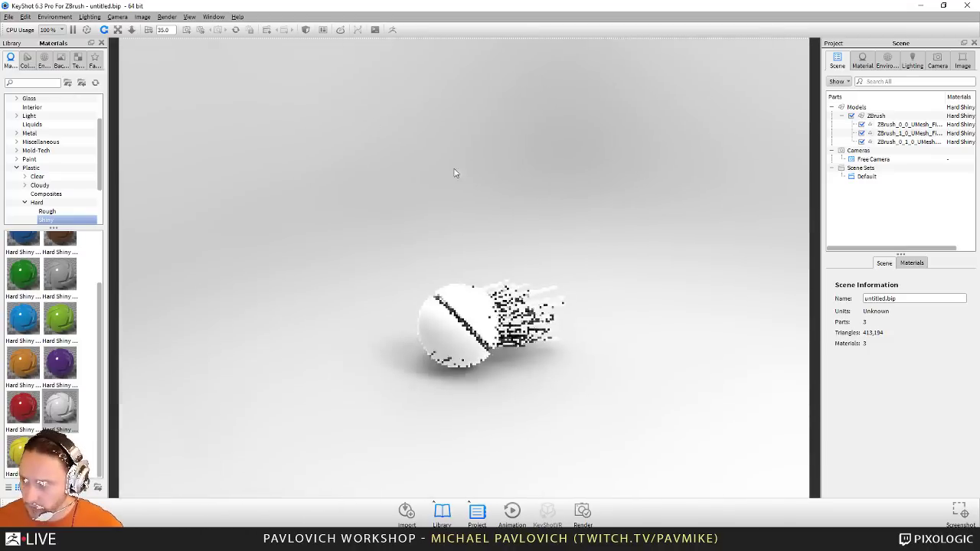
left_click_drag(455, 173, 521, 260)
right_click(877, 116)
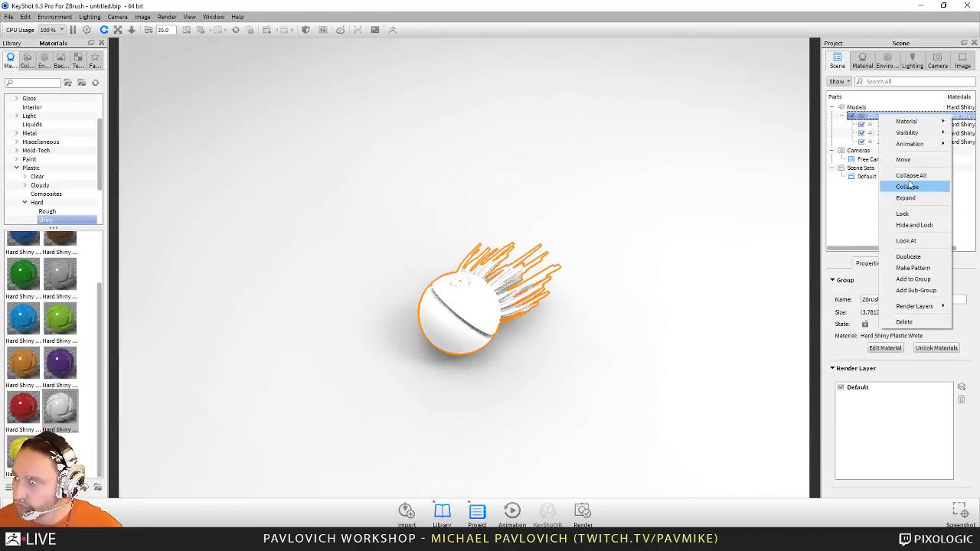
left_click(903, 160)
left_click_drag(573, 170, 486, 78)
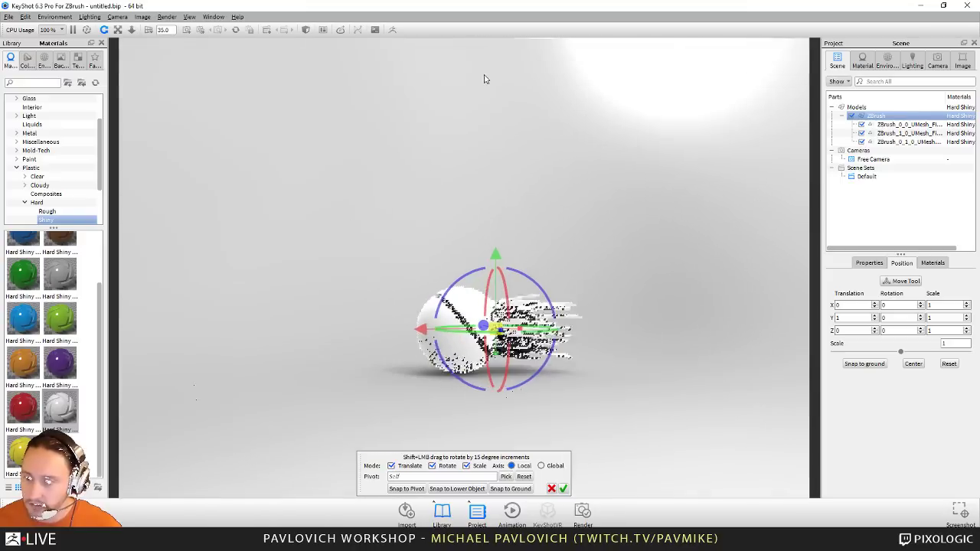
left_click_drag(465, 276, 245, 429)
left_click_drag(481, 403, 488, 351)
left_click_drag(611, 349, 708, 429)
scroll(689, 467, "up", 5)
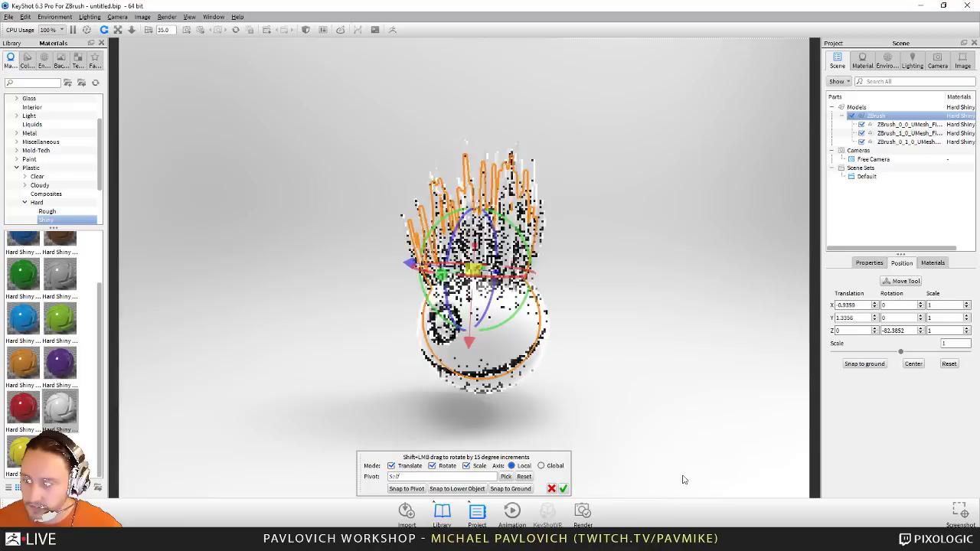
left_click(564, 488)
left_click_drag(652, 300, 683, 333)
scroll(635, 346, "up", 3)
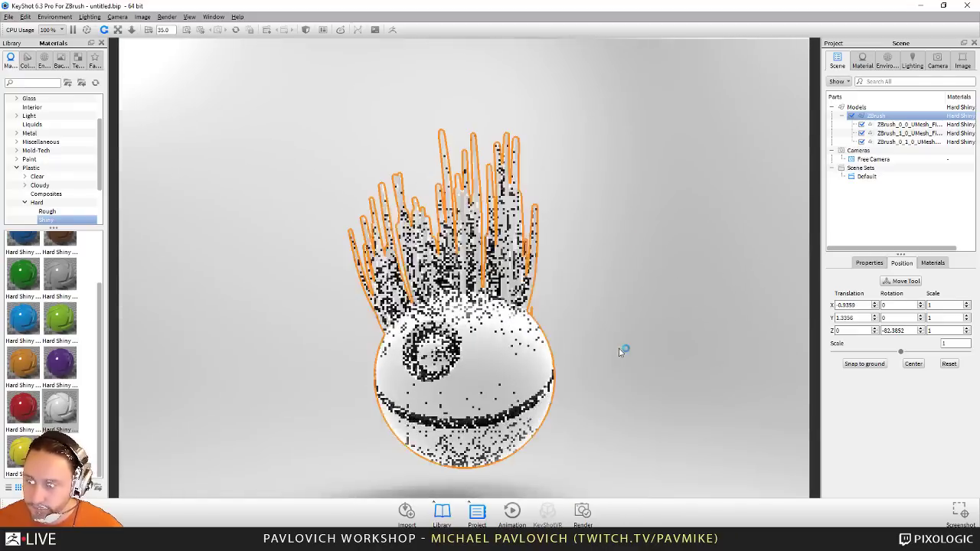
Step: Find the toon materials in the library and apply Toon Outline Black to the whole ZBrush model
type("toon")
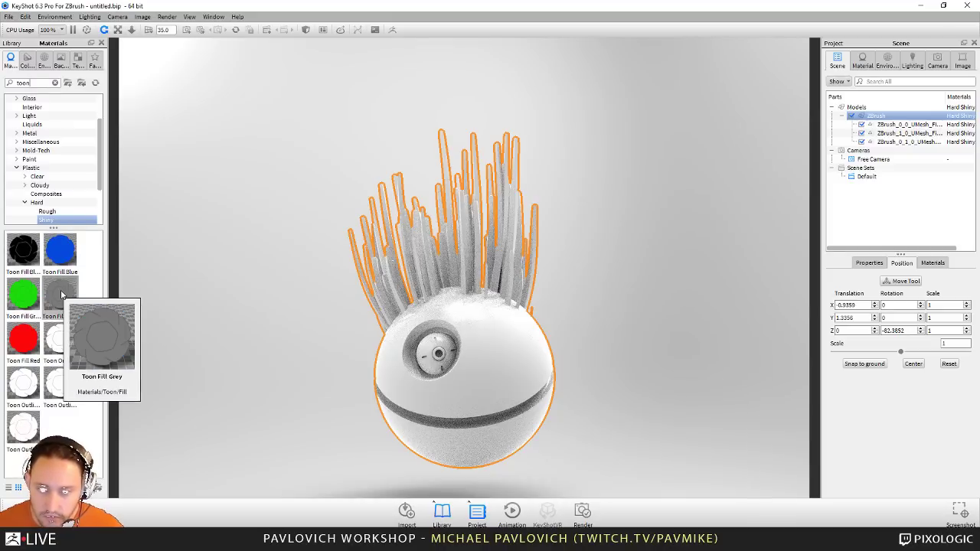
mouse_move(57, 346)
left_click_drag(60, 339, 864, 150)
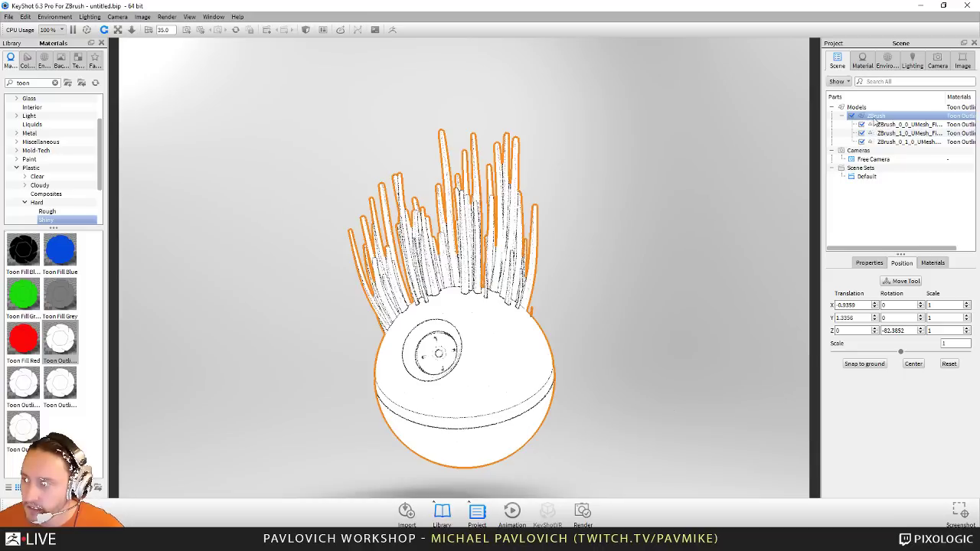
double_click(876, 116)
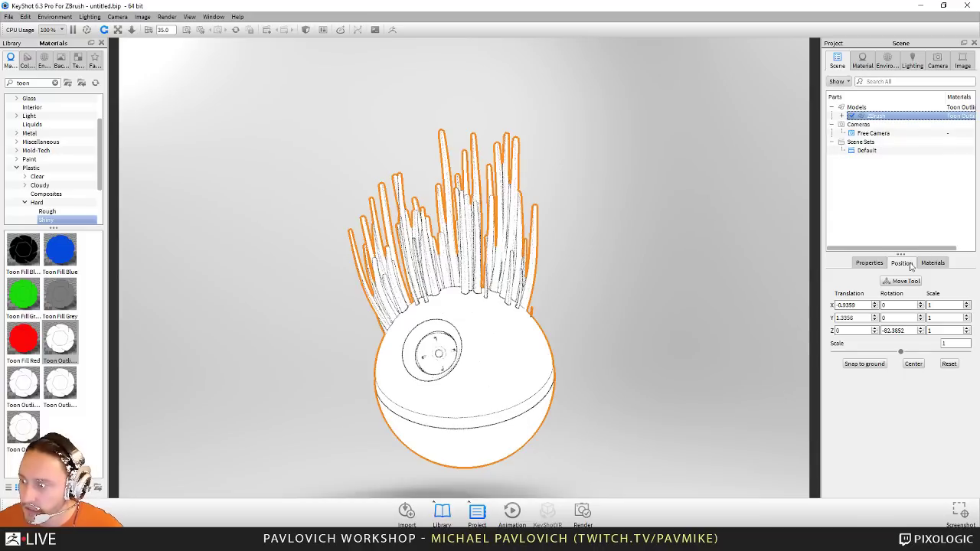
Step: Edit the head's Toon Outline Black material: enable Part Contour, set Outline Width Multiplier to 5 and Part Width Multiplier to 2.5
left_click(842, 116)
double_click(880, 125)
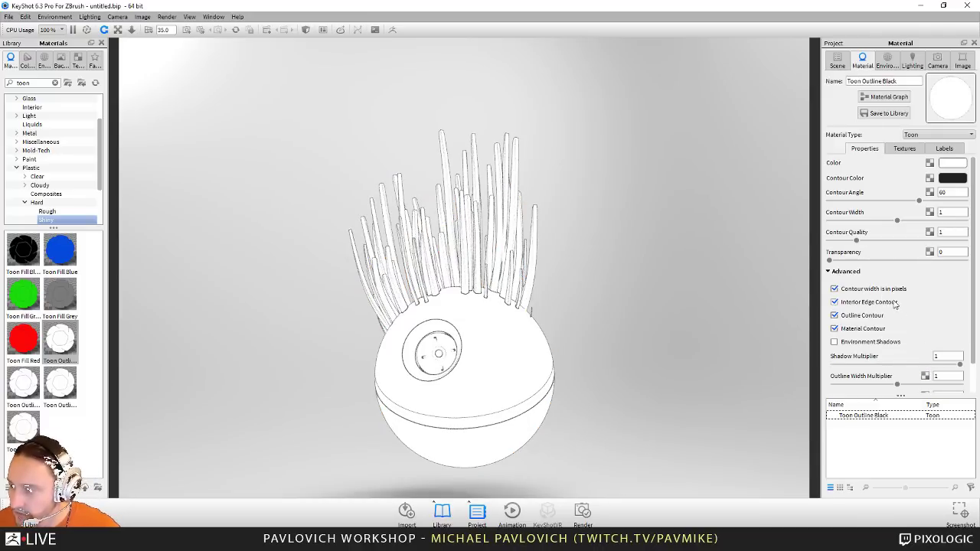
left_click(835, 289)
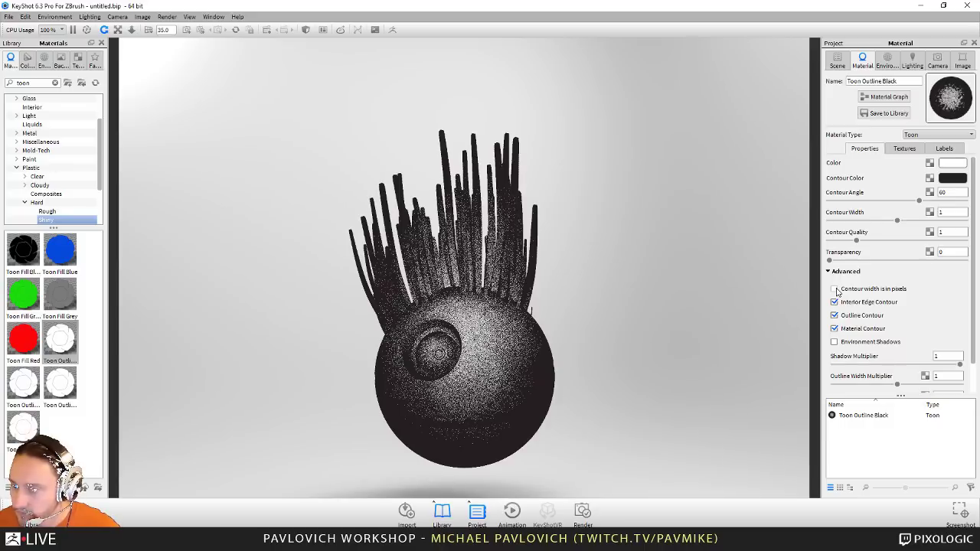
left_click_drag(973, 268, 973, 313)
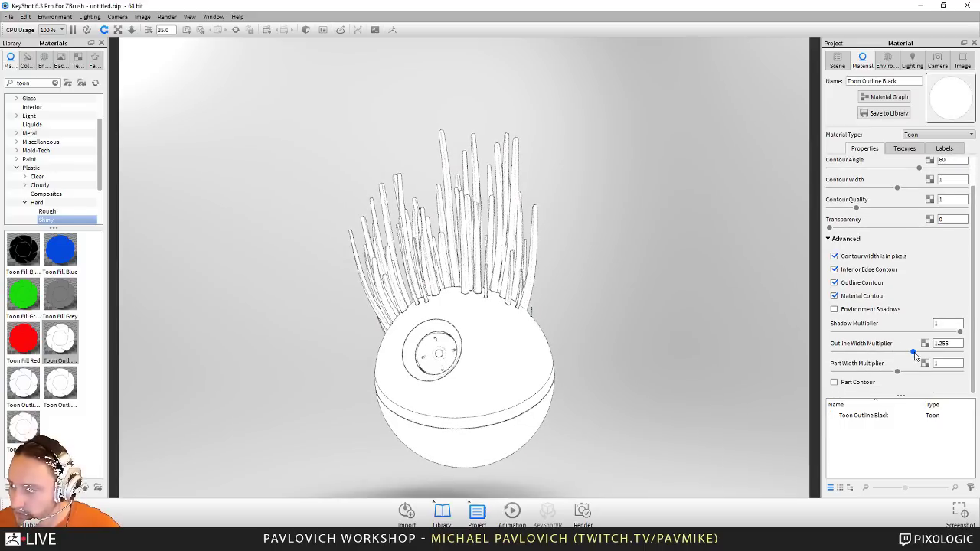
left_click_drag(913, 353, 947, 352)
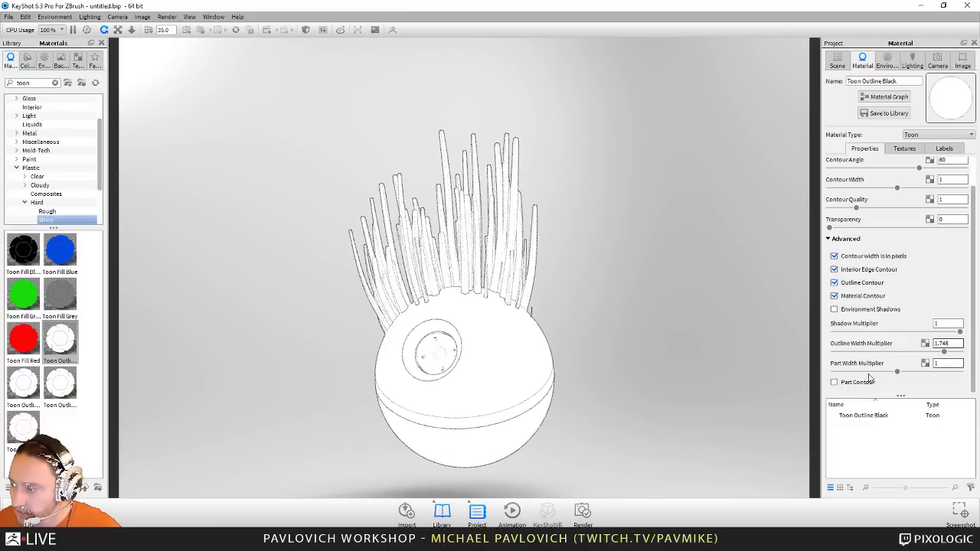
left_click(848, 383)
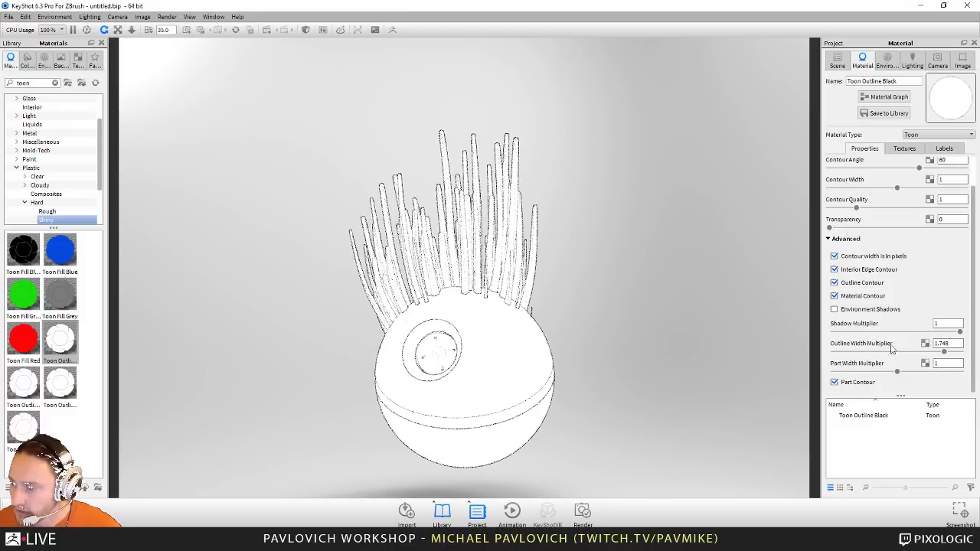
left_click(955, 372)
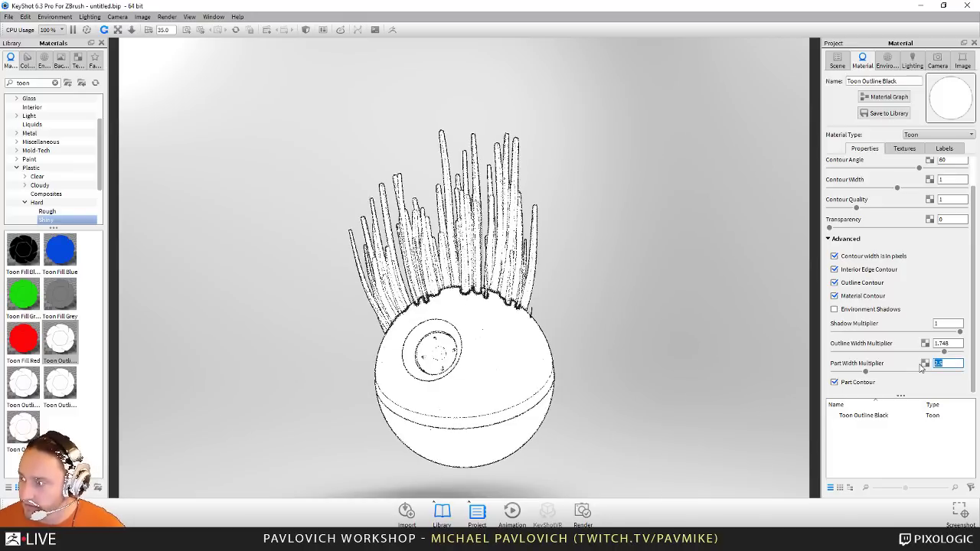
left_click(909, 351)
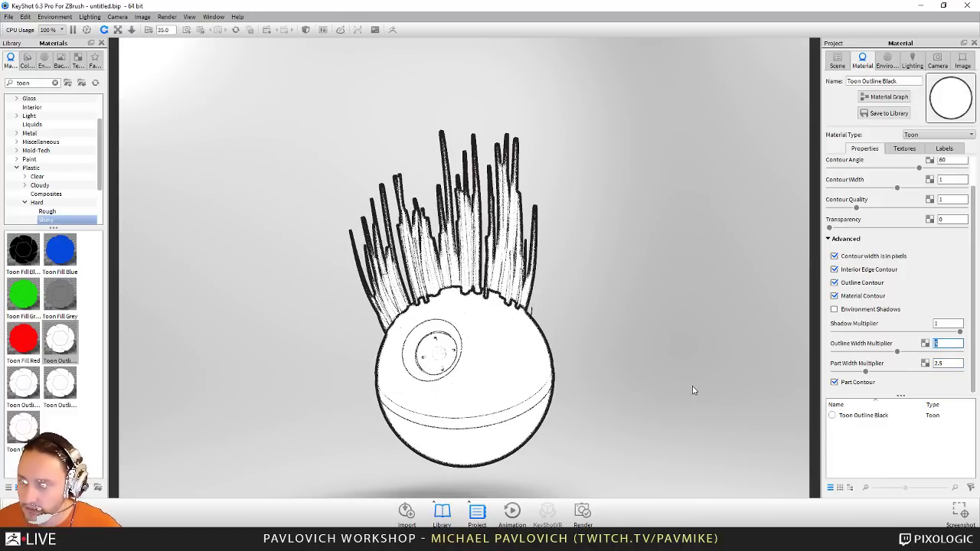
Step: Enable Environment Shadows on the toon material and check the outlined head from several angles
left_click_drag(687, 354, 546, 344)
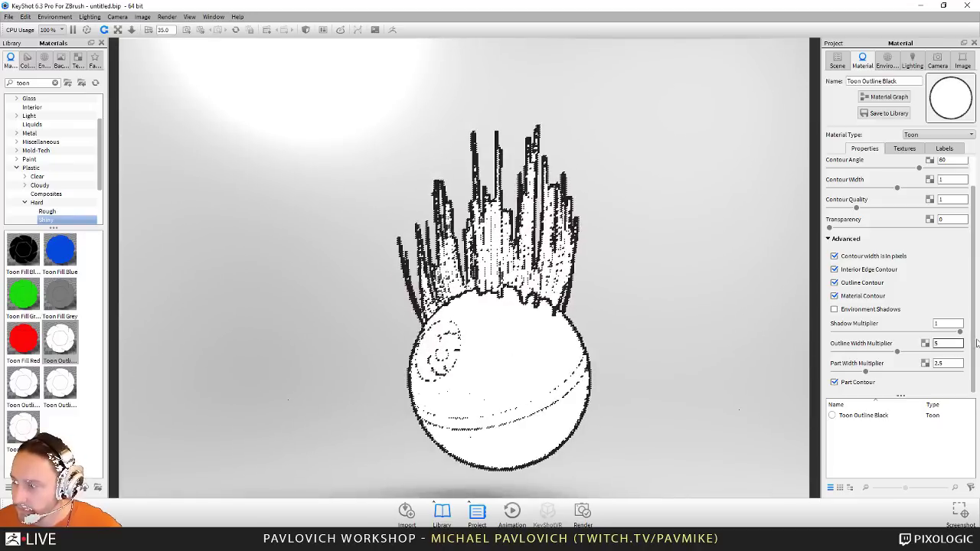
left_click_drag(630, 302, 684, 328)
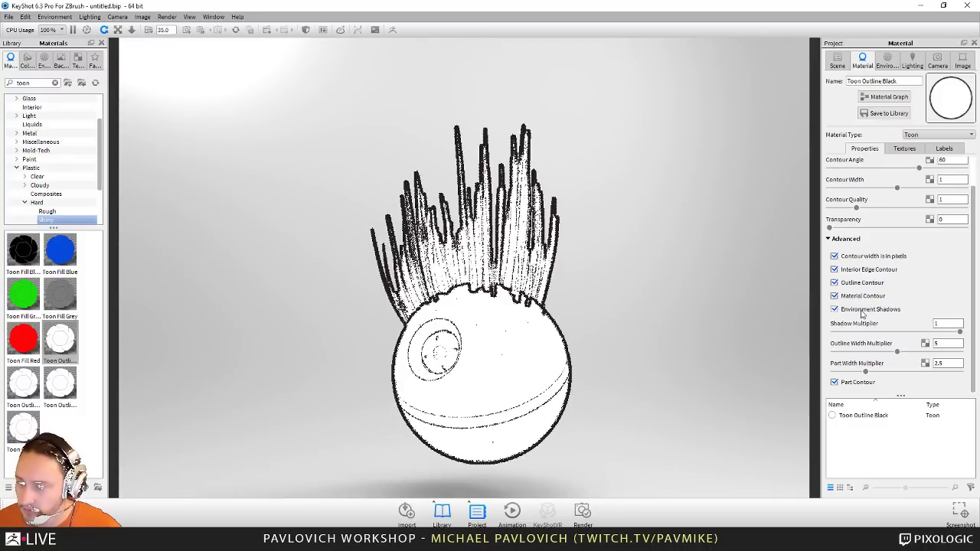
left_click_drag(619, 320, 552, 301)
left_click_drag(672, 259, 695, 330)
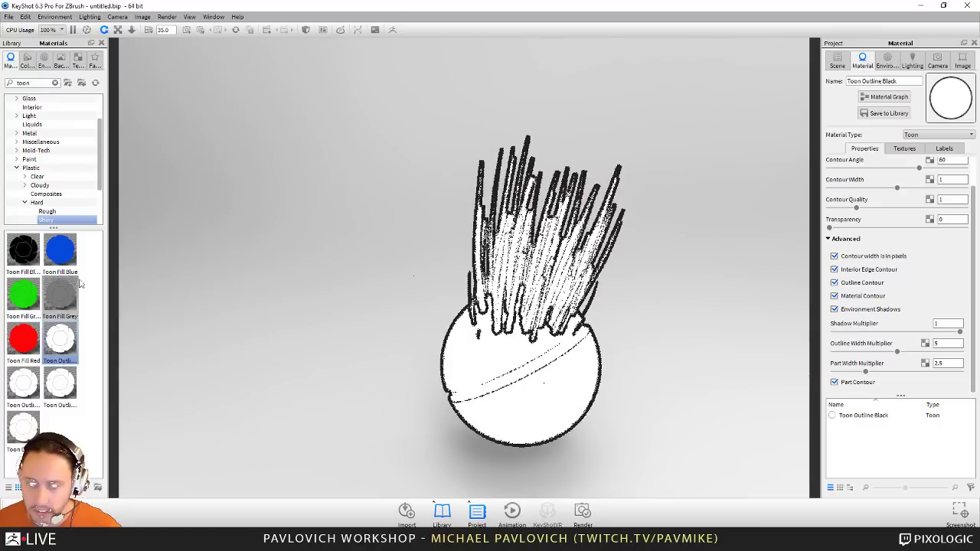
Step: Light the scene with the Shadow Pass environment from the Studio environments and view the head from the front
left_click(44, 60)
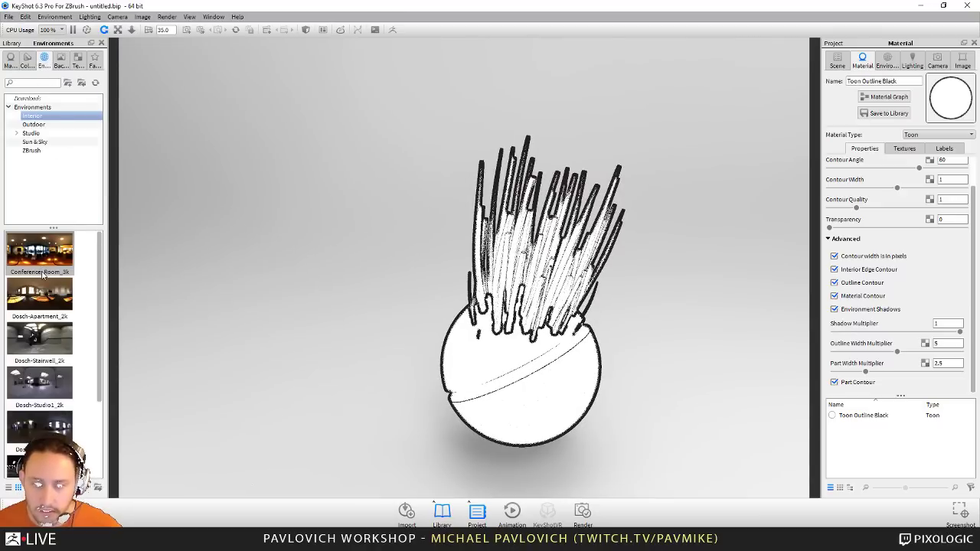
left_click(40, 134)
scroll(54, 350, "down", 3)
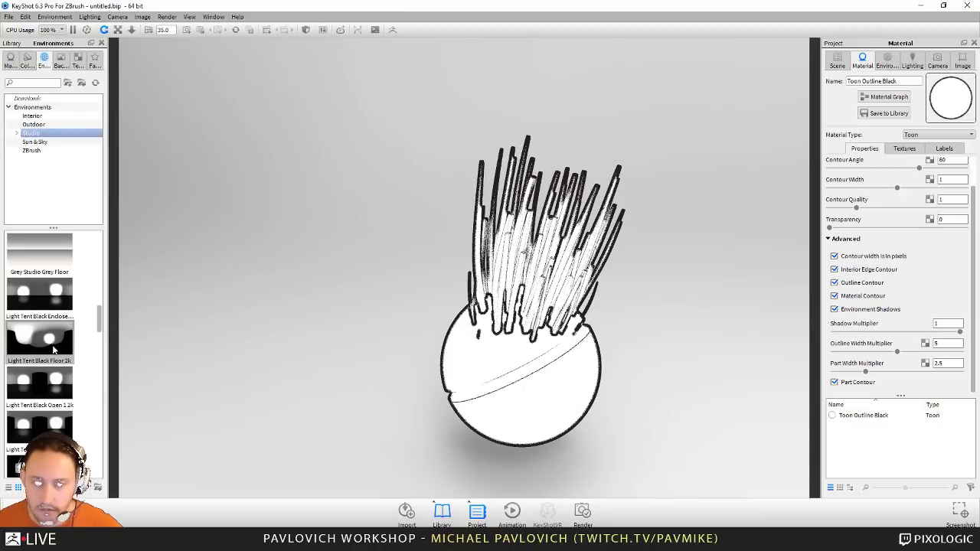
scroll(52, 341, "down", 5)
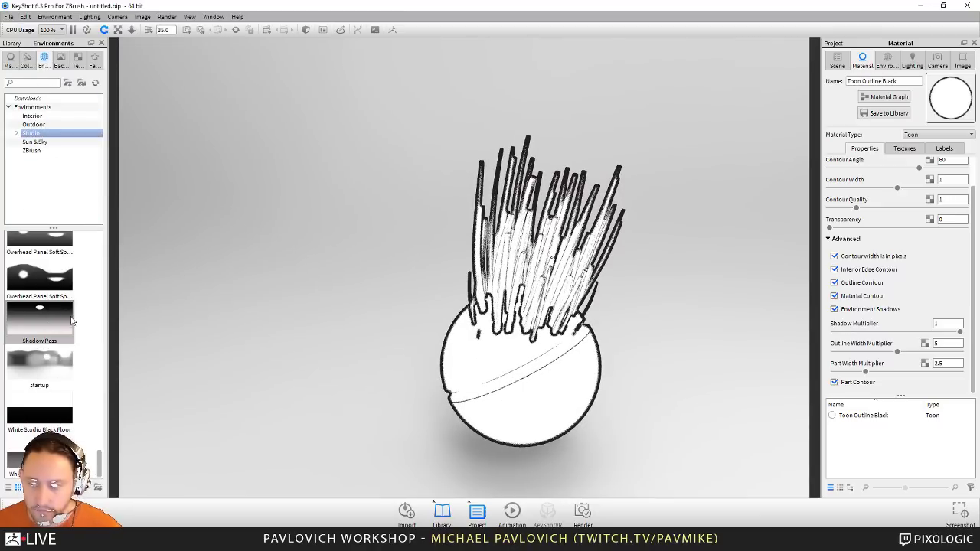
double_click(70, 322)
left_click_drag(422, 258, 691, 253)
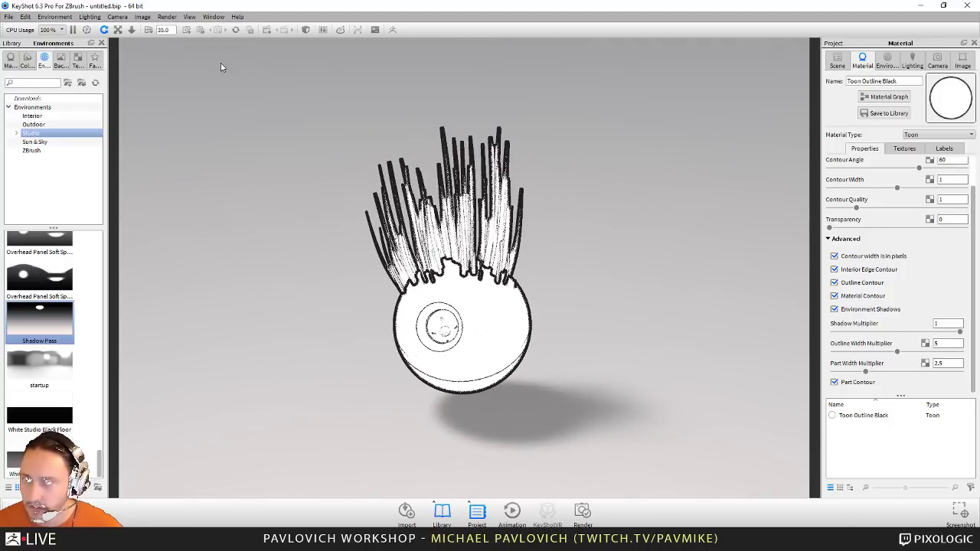
Step: Add a plane to the scene as new geometry
left_click(90, 17)
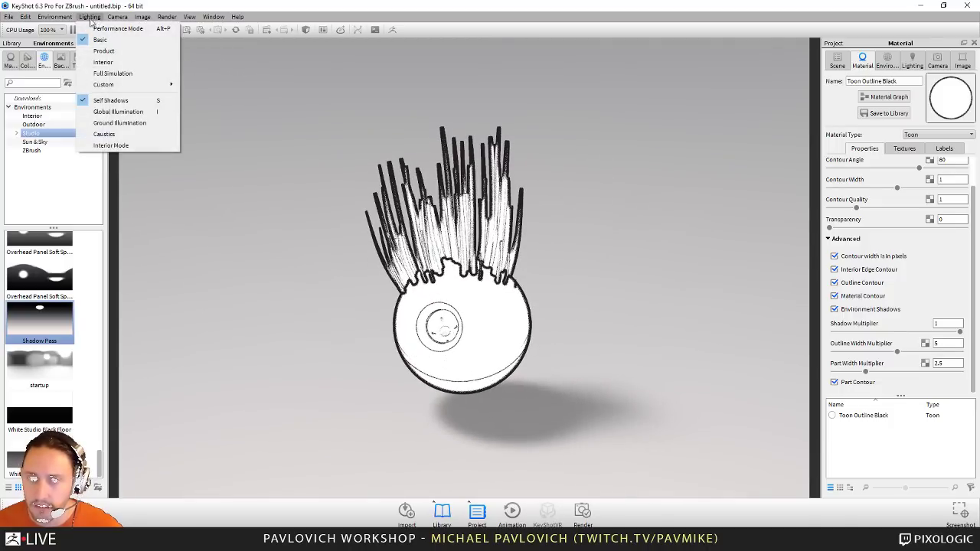
mouse_move(32, 19)
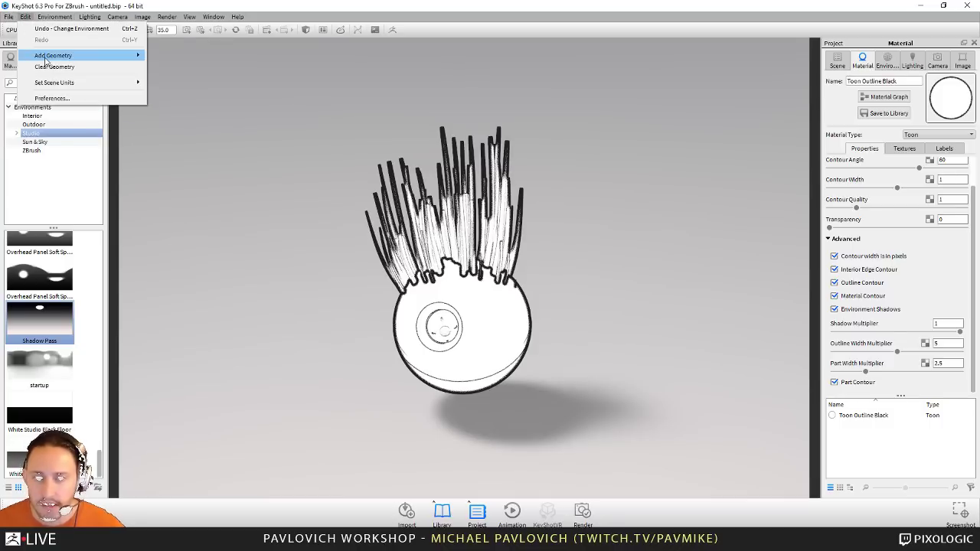
mouse_move(134, 55)
left_click(168, 117)
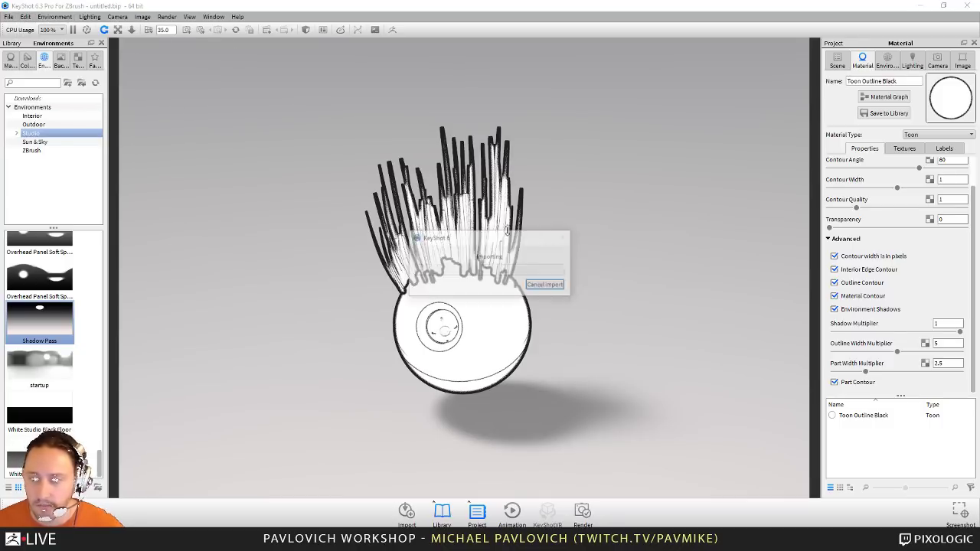
Step: Use the Move tool to raise the plane above and beside the head, tilt it towards the head and enlarge it greatly
scroll(587, 317, "down", 5)
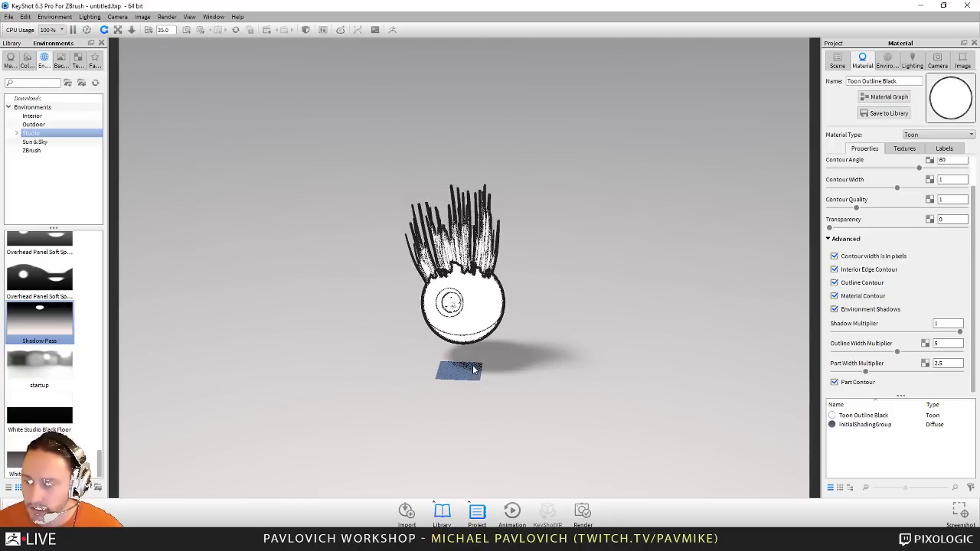
right_click(472, 369)
left_click(520, 357)
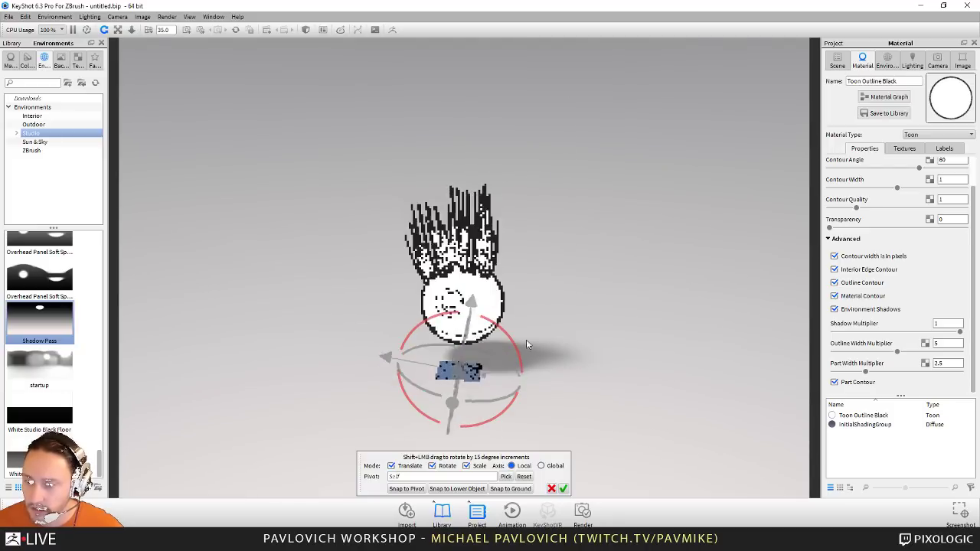
left_click_drag(526, 339, 722, 505, "shift")
left_click_drag(533, 369, 385, 218)
left_click_drag(317, 306, 331, 99)
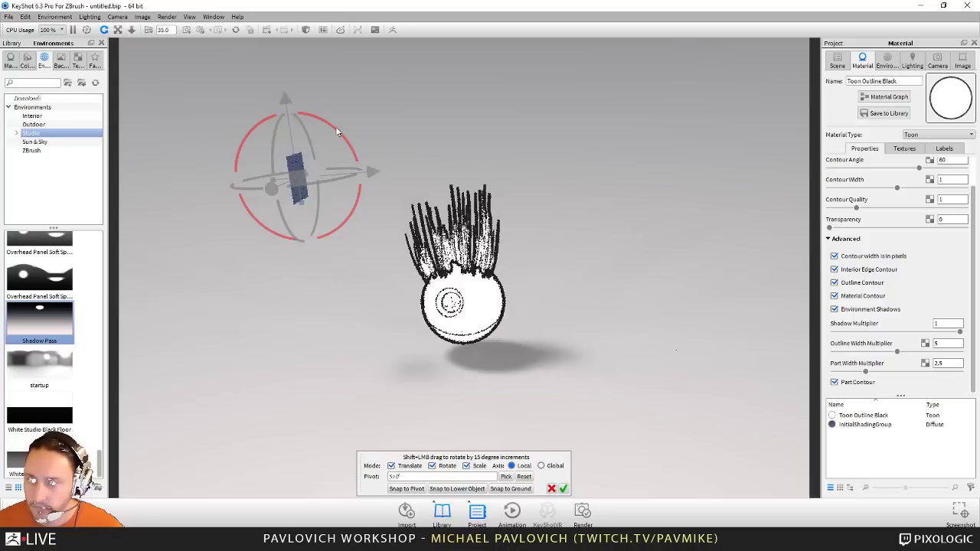
left_click_drag(337, 132, 359, 172, "shift")
left_click_drag(299, 178, 965, 37)
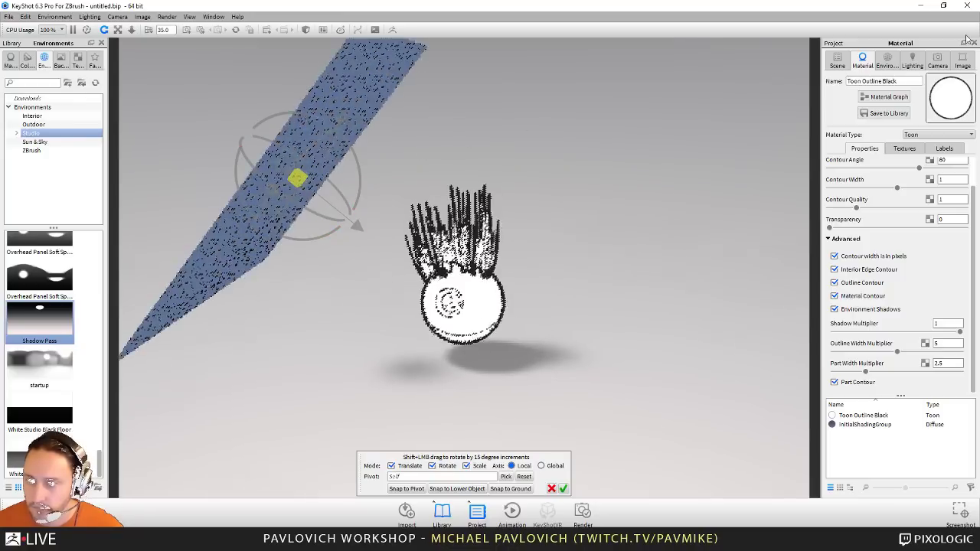
Step: Set the environment brightness to 0 and accept the plane's new placement
left_click(888, 62)
left_click_drag(878, 229, 837, 230)
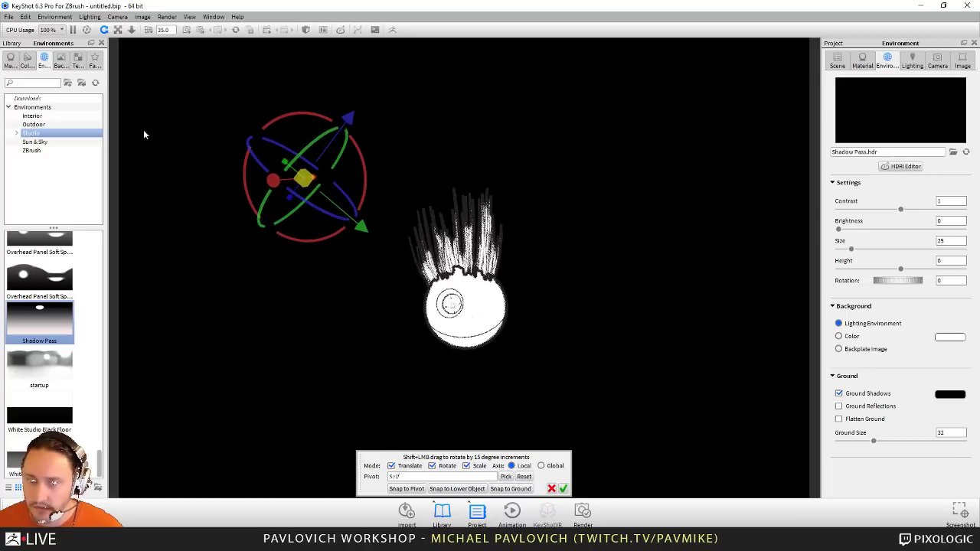
left_click(7, 61)
type("a")
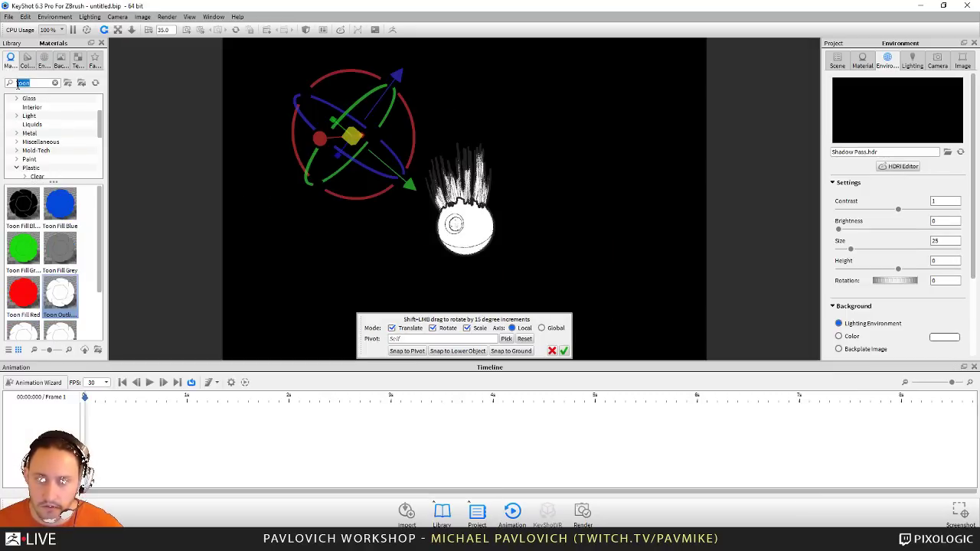
type("a")
left_click(564, 351)
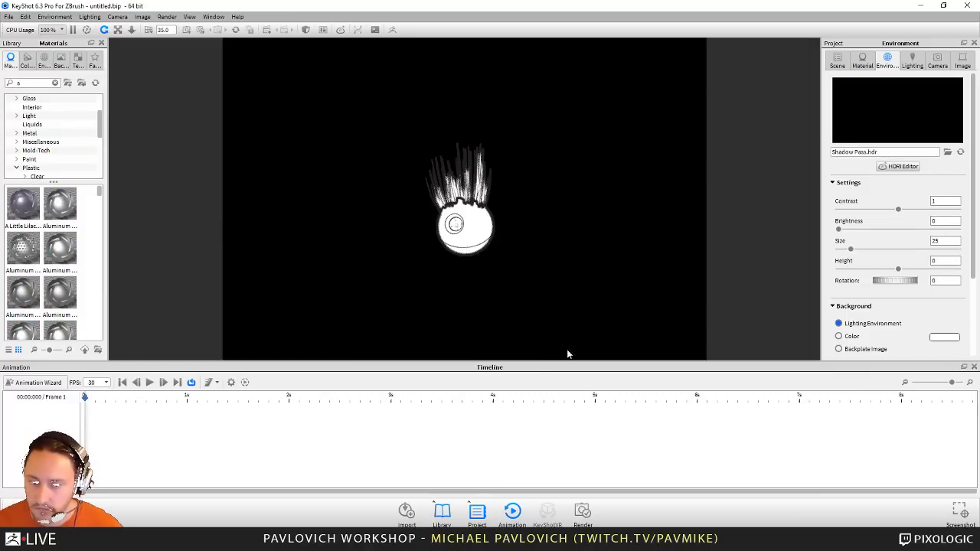
Step: Close the animation timeline, search the materials for "area" and pick the first Area Light material
key("a")
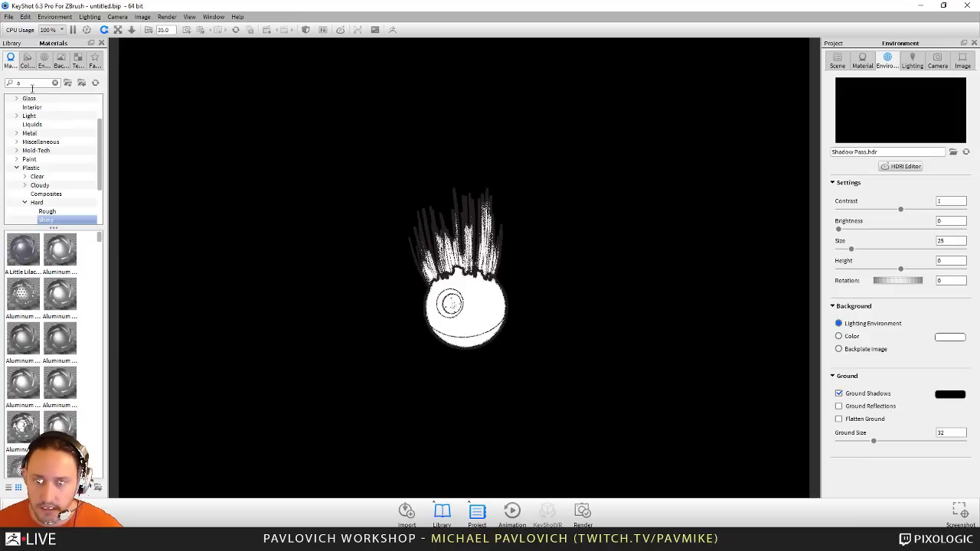
type("area")
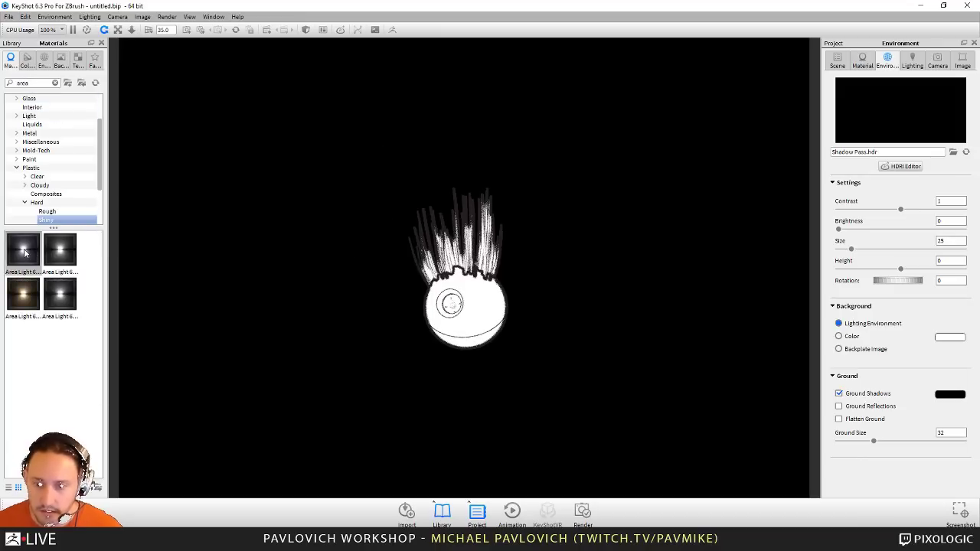
left_click(24, 253)
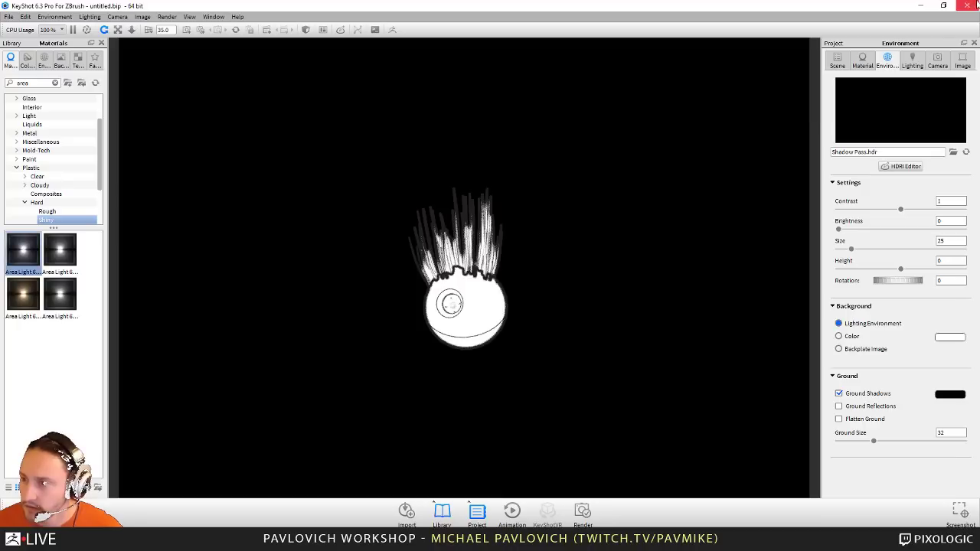
Step: Apply the Area Light 6000 Lumen Cool material to the slanted plane and change its power unit to Watt
left_click(837, 61)
left_click_drag(27, 239, 894, 160)
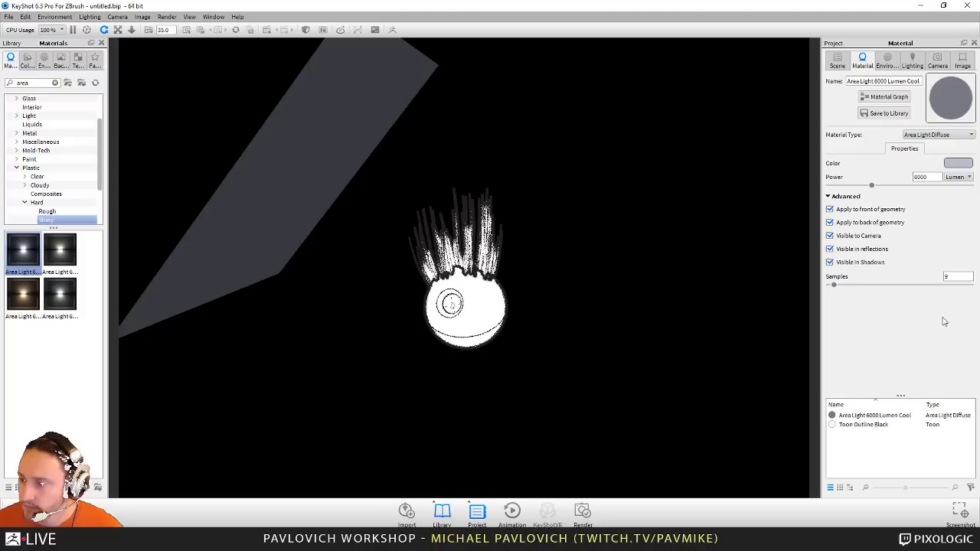
left_click(953, 177)
left_click(961, 194)
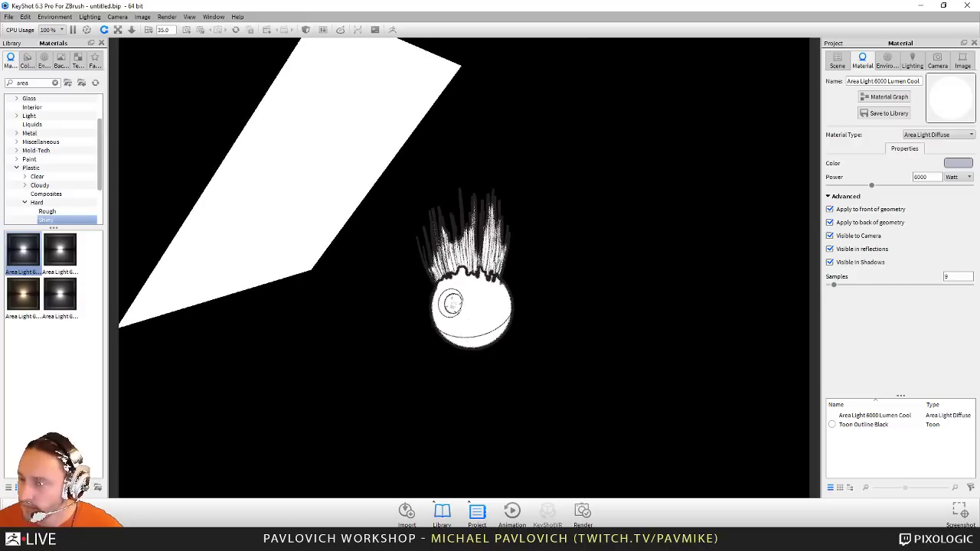
Step: Add a ground plane to the scene and make the area light invisible to the camera
left_click(27, 17)
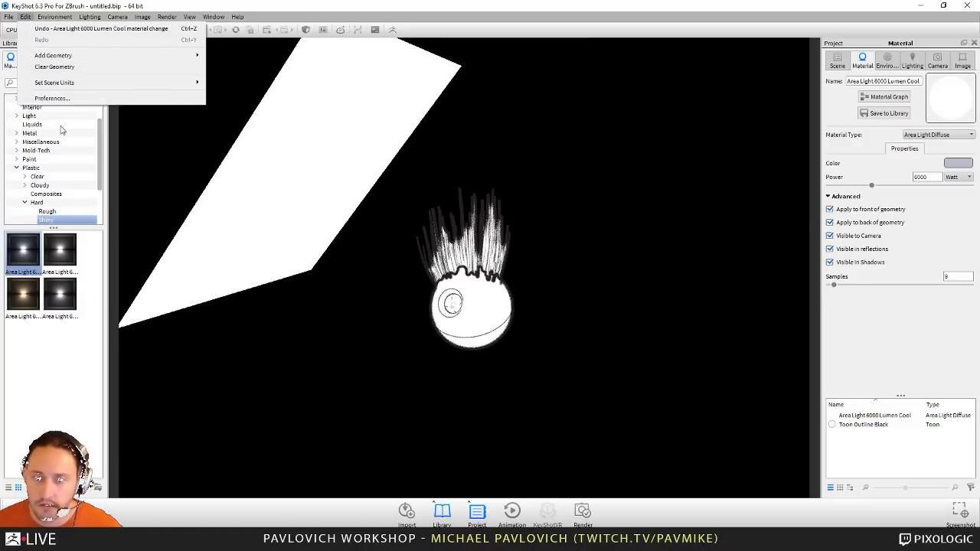
mouse_move(190, 56)
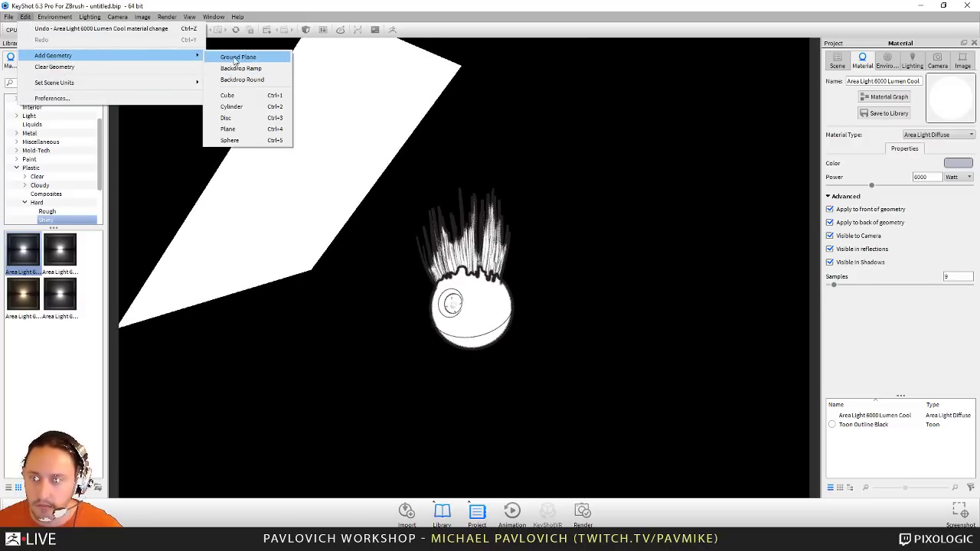
left_click(238, 57)
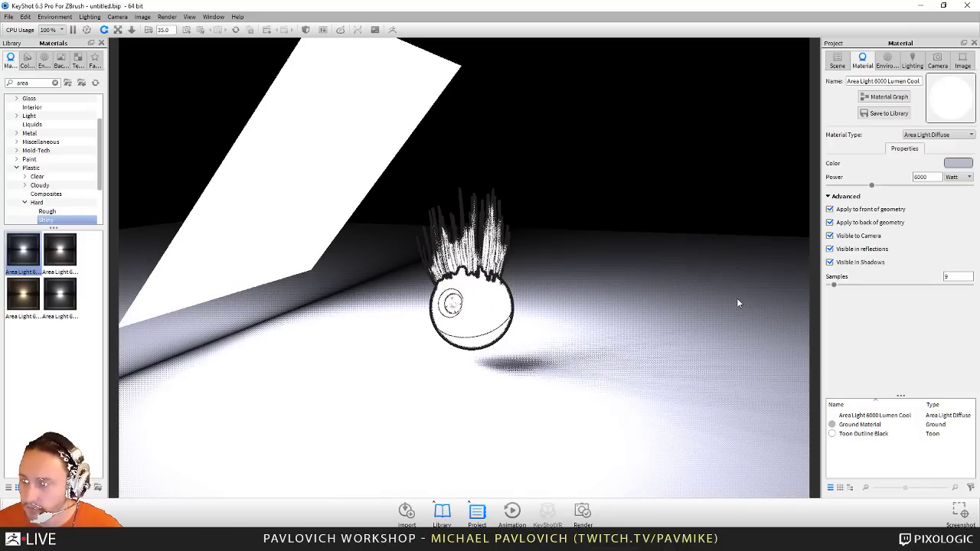
right_click_drag(687, 281, 833, 283, "alt")
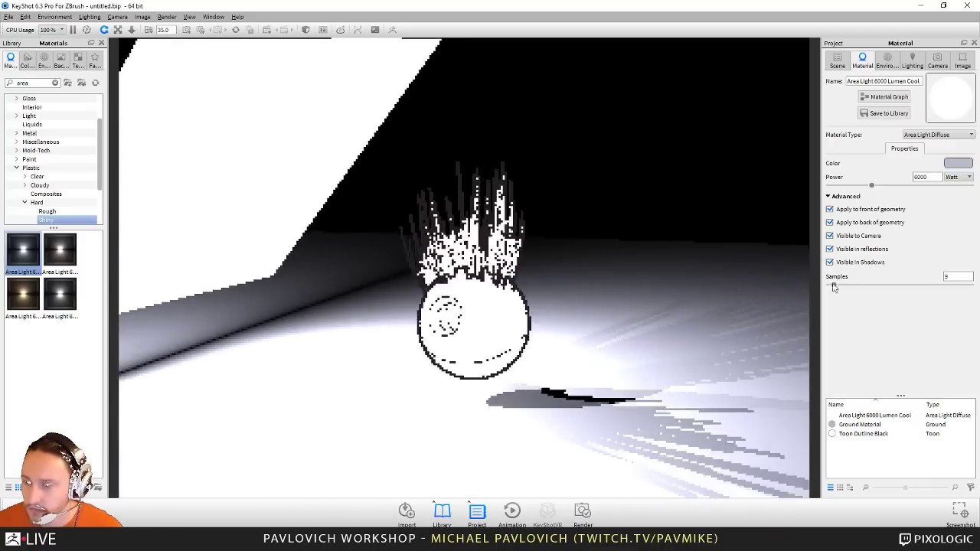
left_click(855, 237)
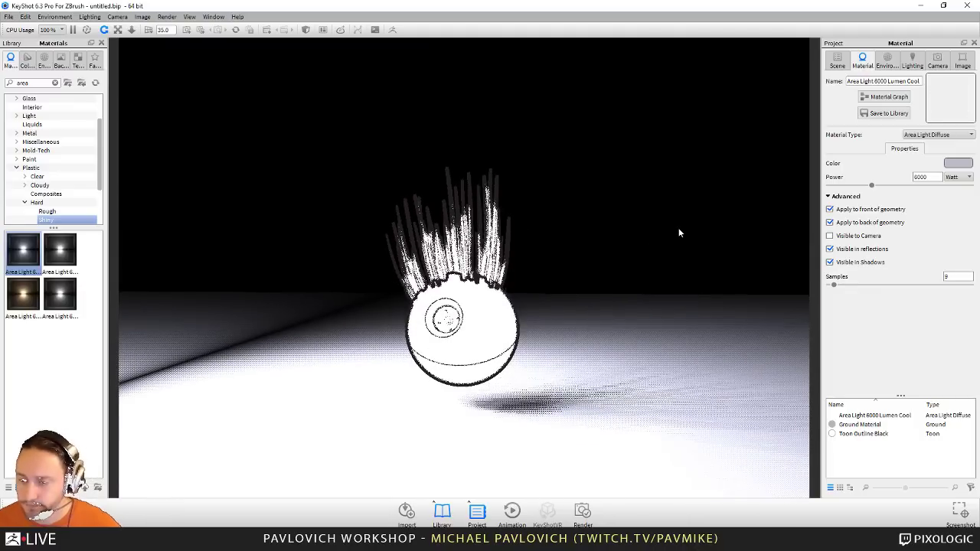
left_click_drag(645, 225, 644, 236)
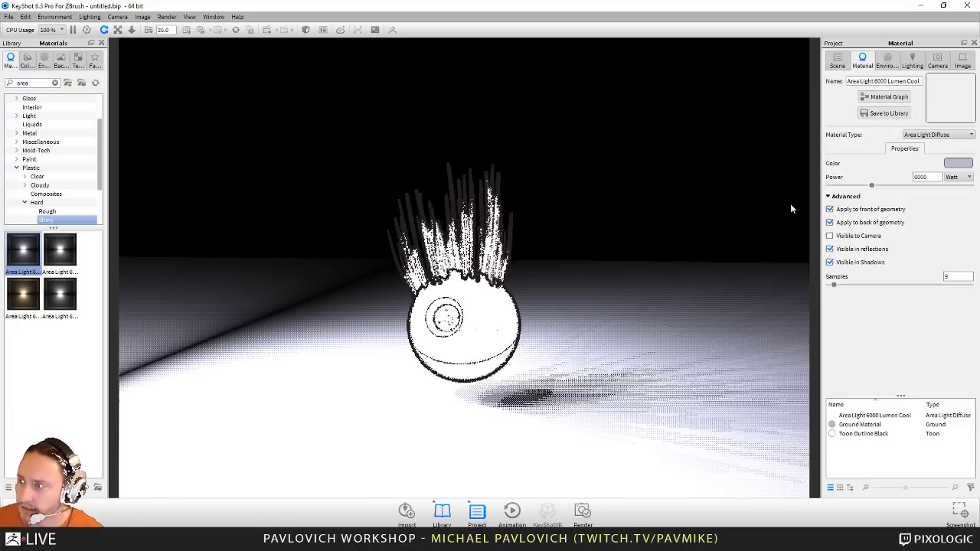
Step: Set the Shadow Multiplier of the character's Toon Outline Black material to 0.652
double_click(496, 317)
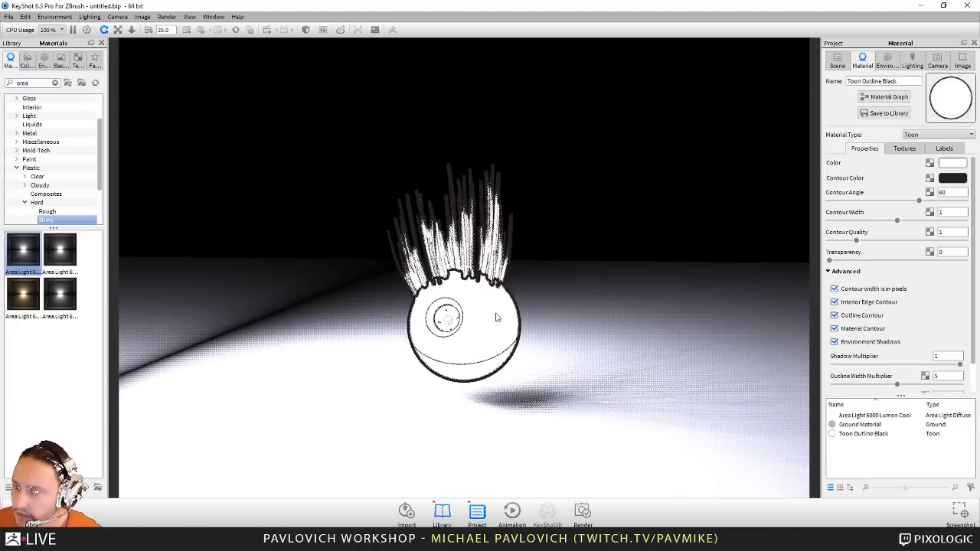
scroll(913, 305, "down", 1)
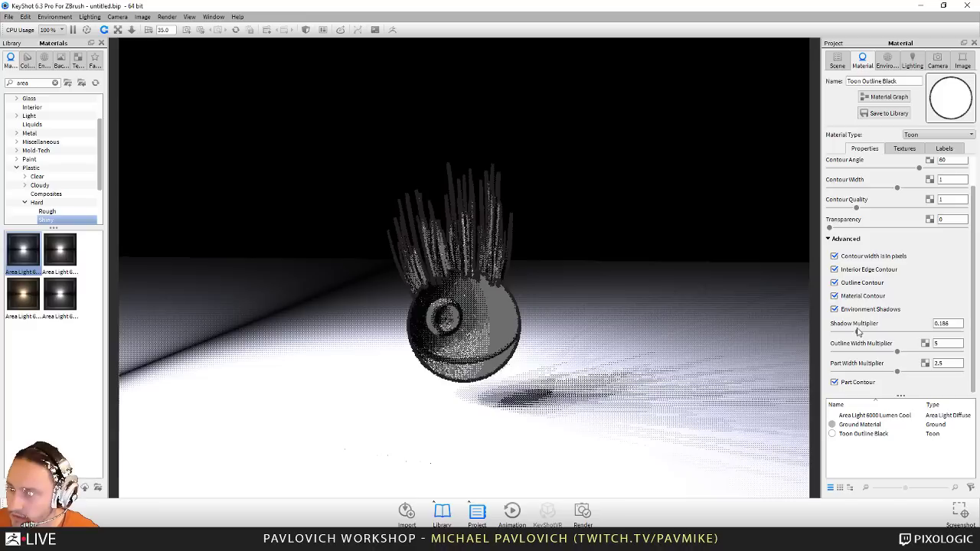
left_click_drag(858, 331, 923, 331)
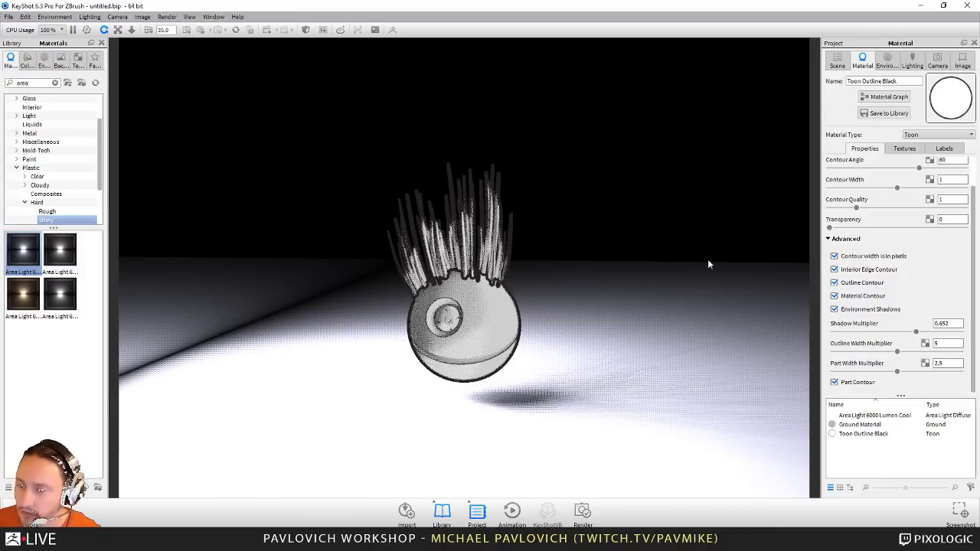
key("alt+Tab")
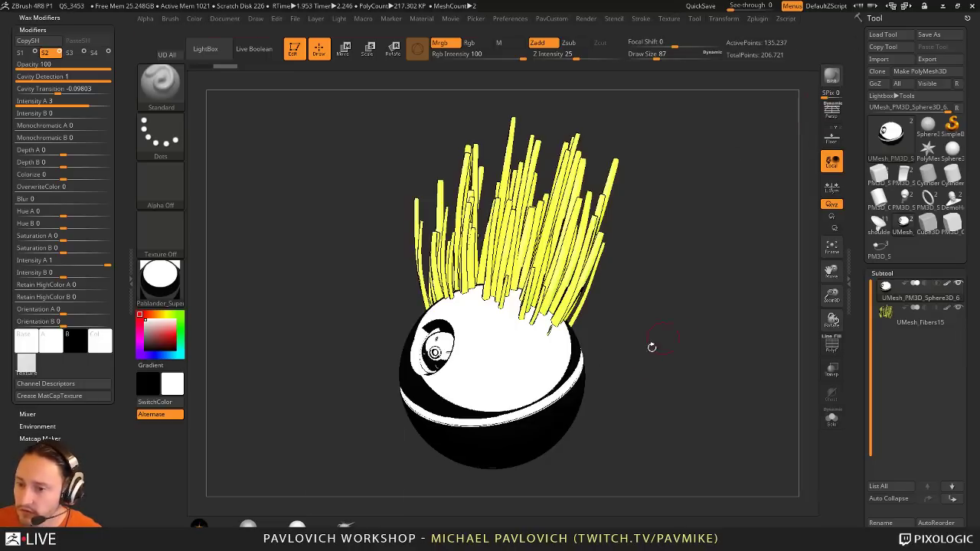
key("super")
mouse_move(388, 539)
left_click(388, 501)
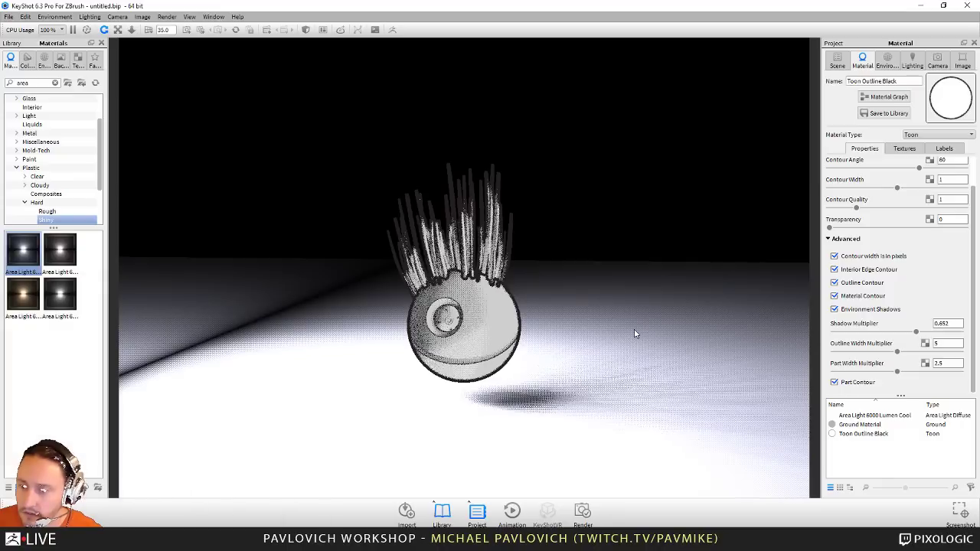
left_click_drag(559, 196, 569, 222)
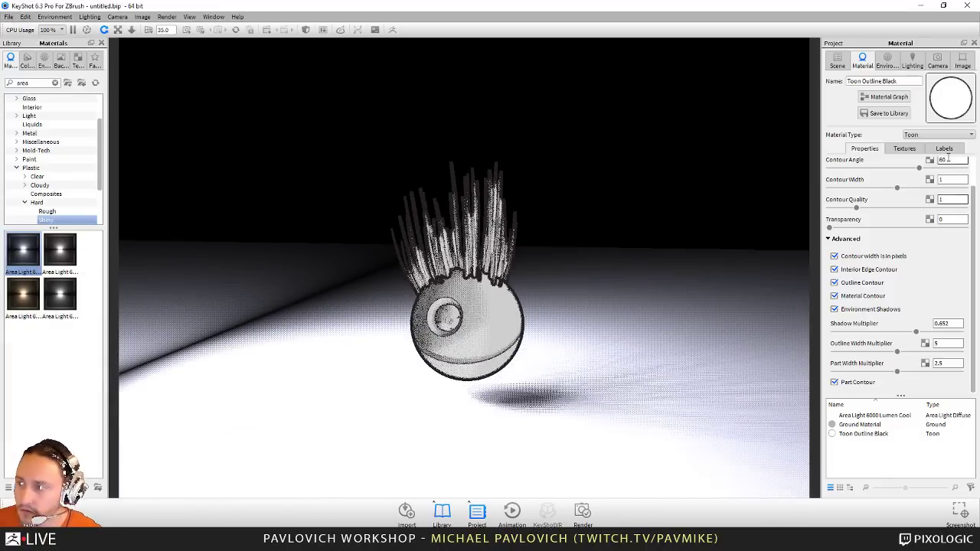
Step: Delete the ZBrush model group from the scene
left_click(836, 60)
left_click(875, 117)
right_click(875, 116)
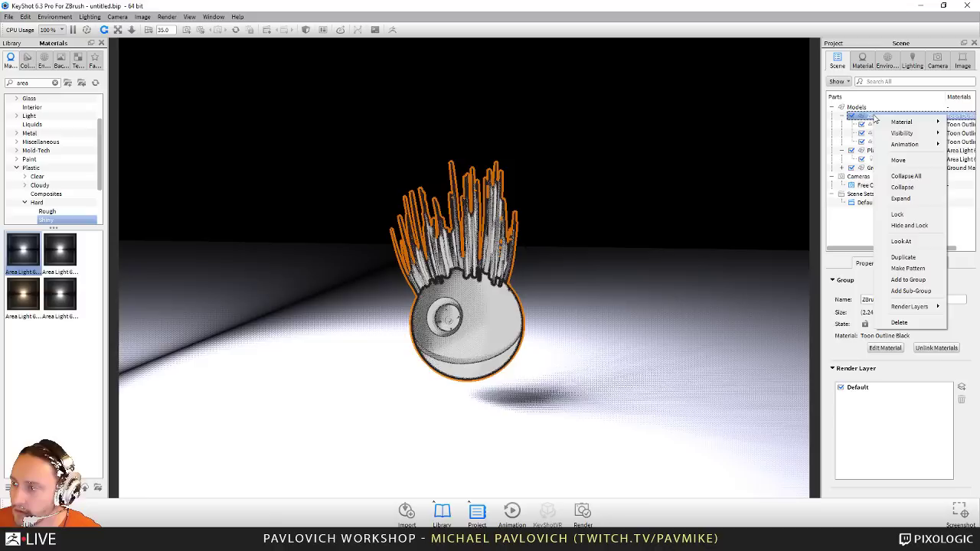
left_click(900, 322)
left_click(499, 278)
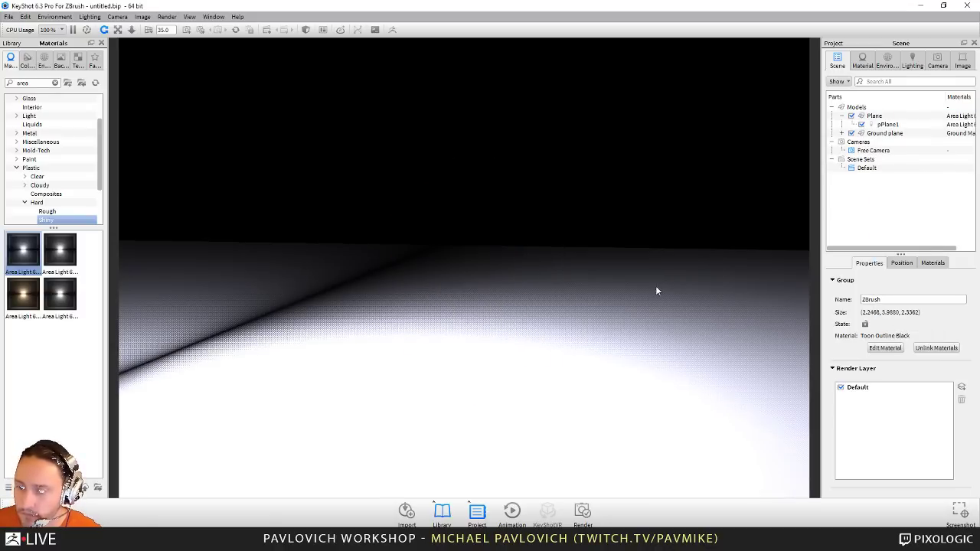
Step: Switch to ZBrush, check that KeyShot is the external renderer, and try to send the model with a BPR render
key("super")
key("alt+Tab")
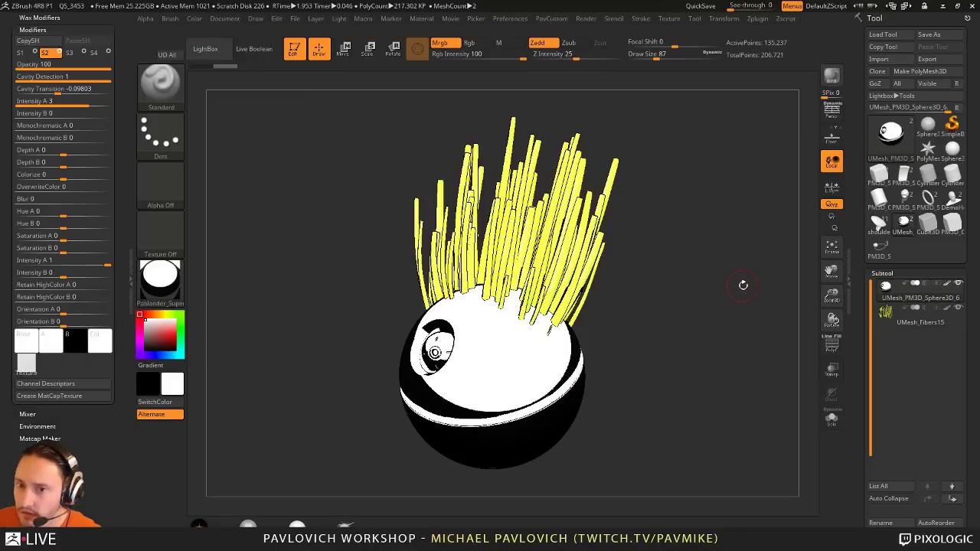
key("super")
key("alt+Tab")
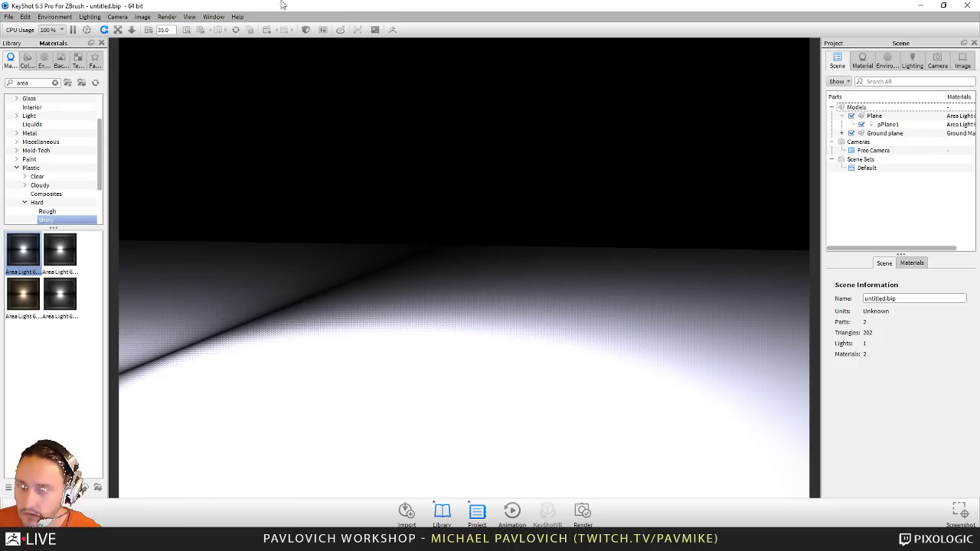
key("super")
key("super")
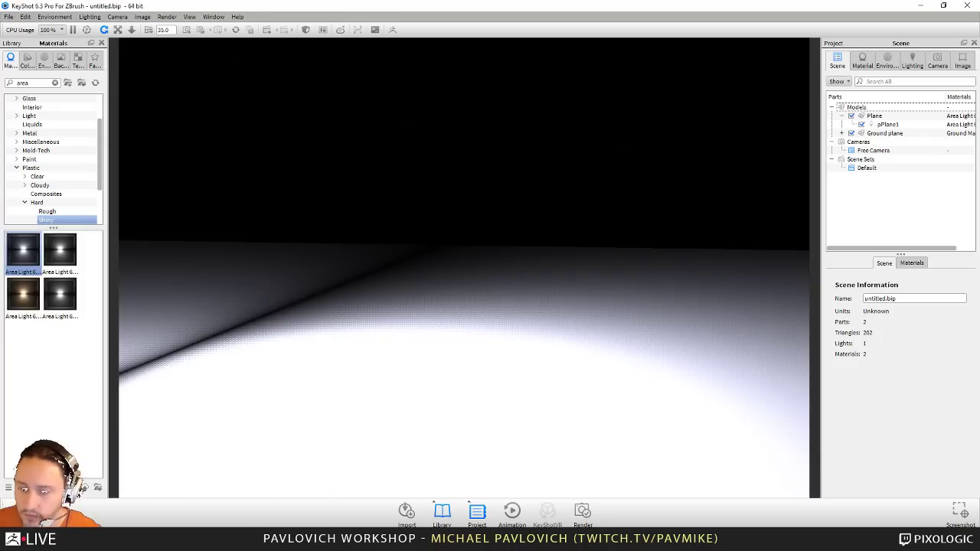
key("alt+Tab")
left_click(525, 21)
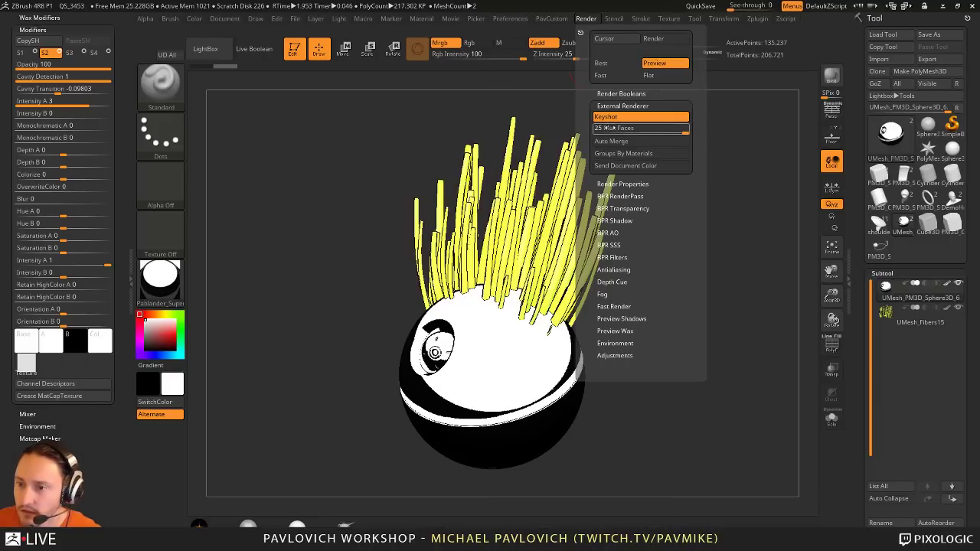
left_click(832, 75)
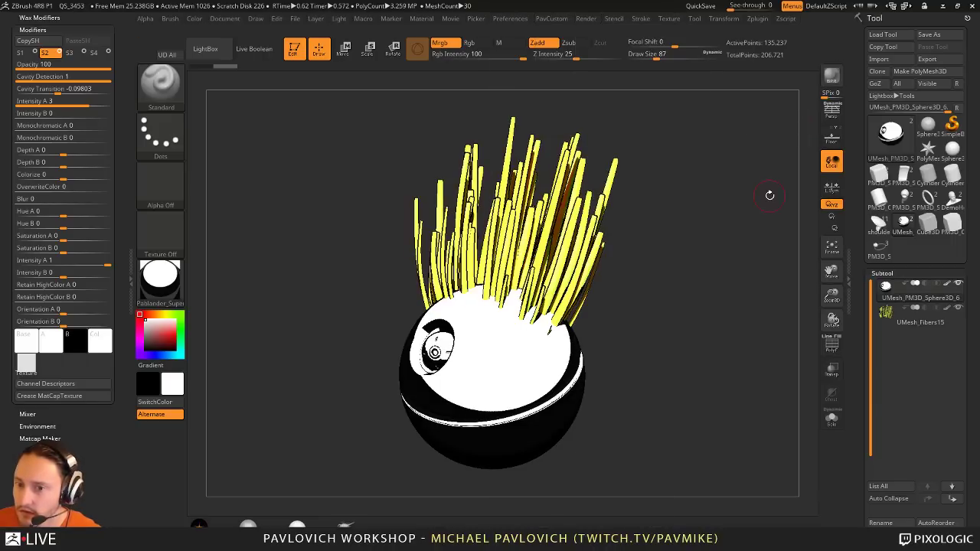
left_click(532, 22)
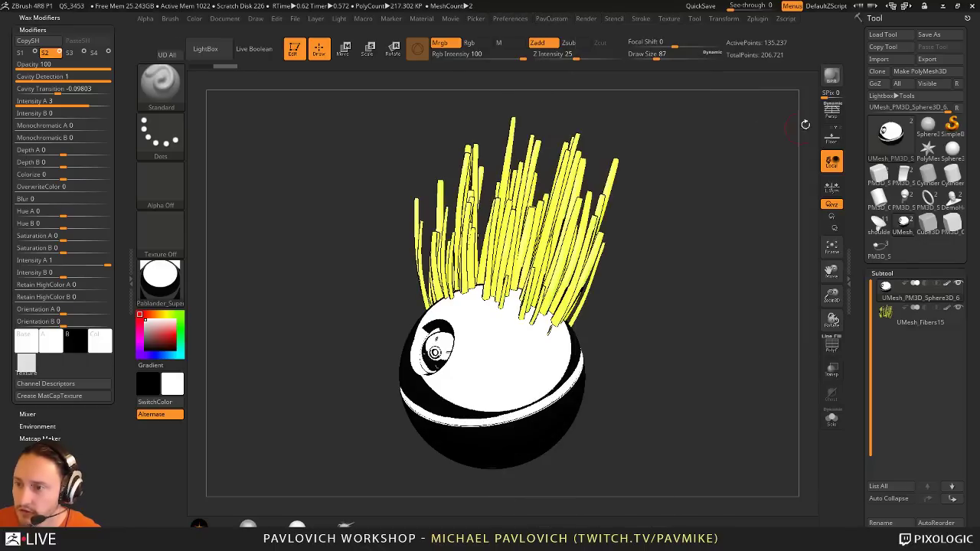
Step: Switch back to KeyShot and start a new empty scene
key("super")
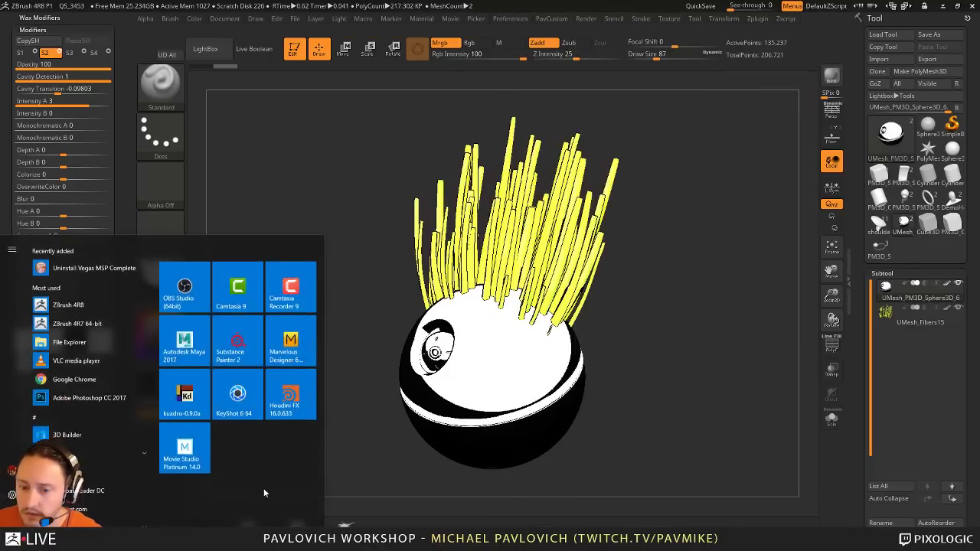
left_click(268, 541)
left_click_drag(427, 196, 444, 236)
left_click(9, 17)
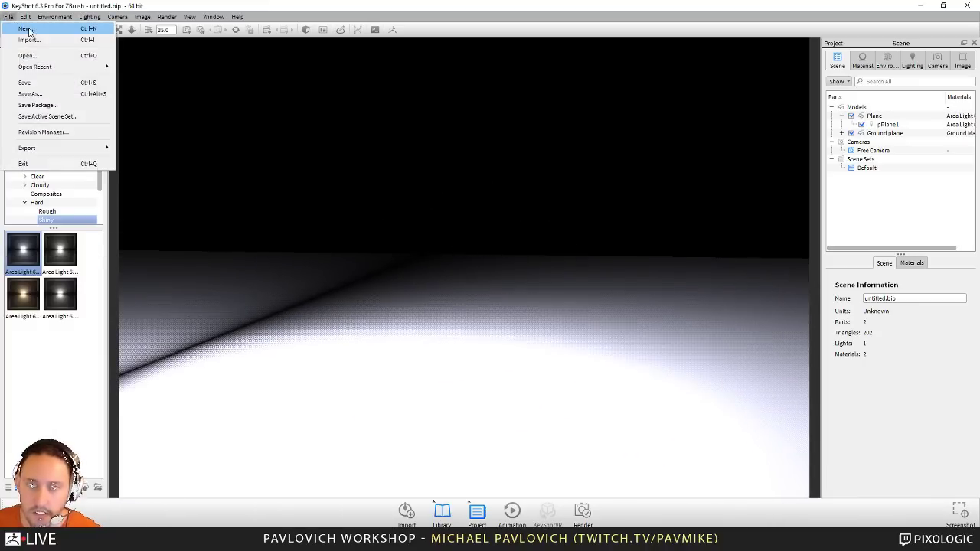
left_click(22, 28)
left_click(498, 273)
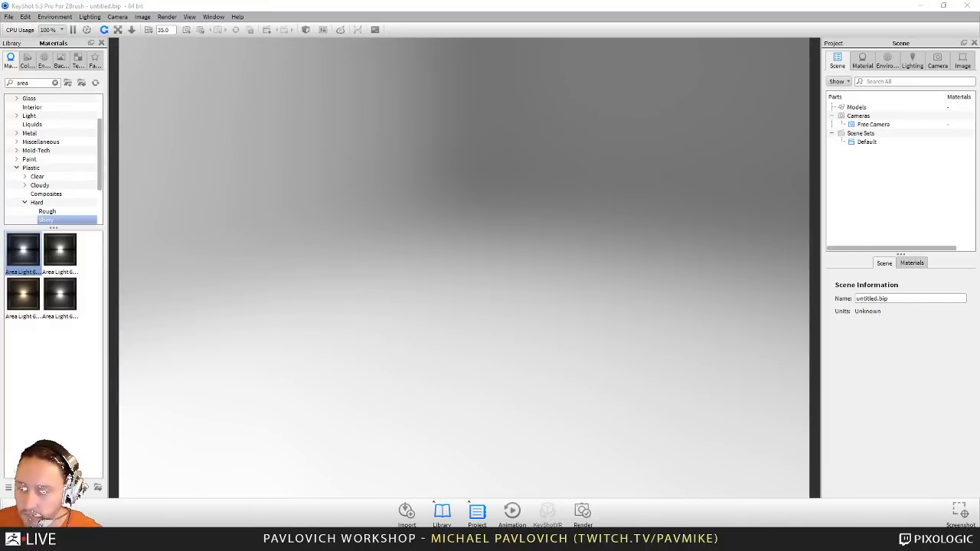
Step: Switch to ZBrush, send the model to KeyShot with a BPR render, and return to KeyShot
key("super")
left_click(245, 541)
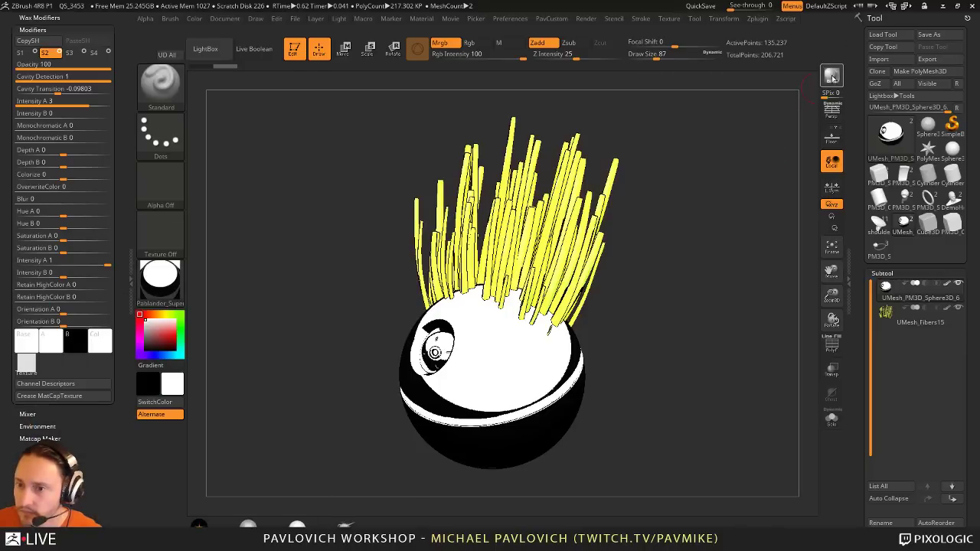
key("super")
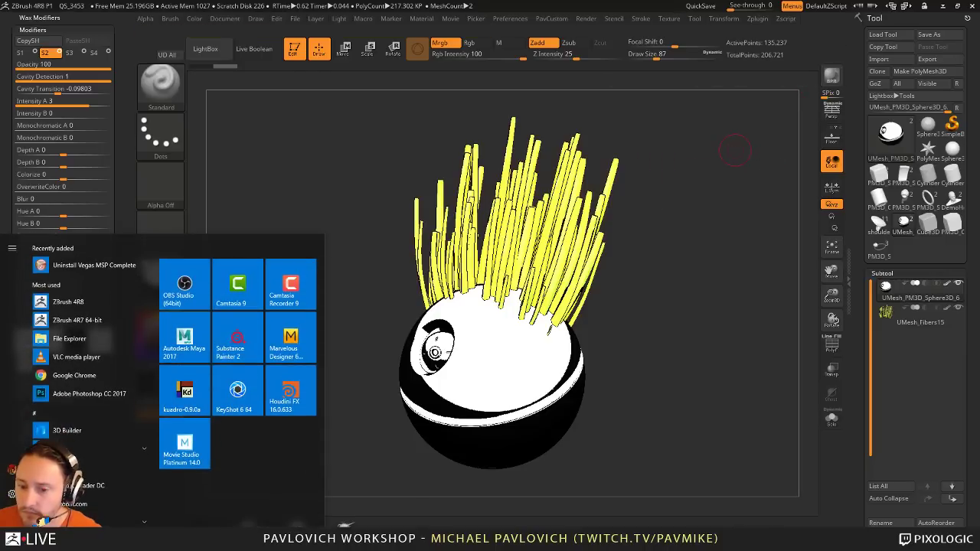
left_click(405, 540)
Step: Examine the imported ball with its yellow fibers from several angles and open the sphere's material properties
left_click_drag(550, 158, 498, 310)
scroll(348, 171, "up", 6)
double_click(498, 310)
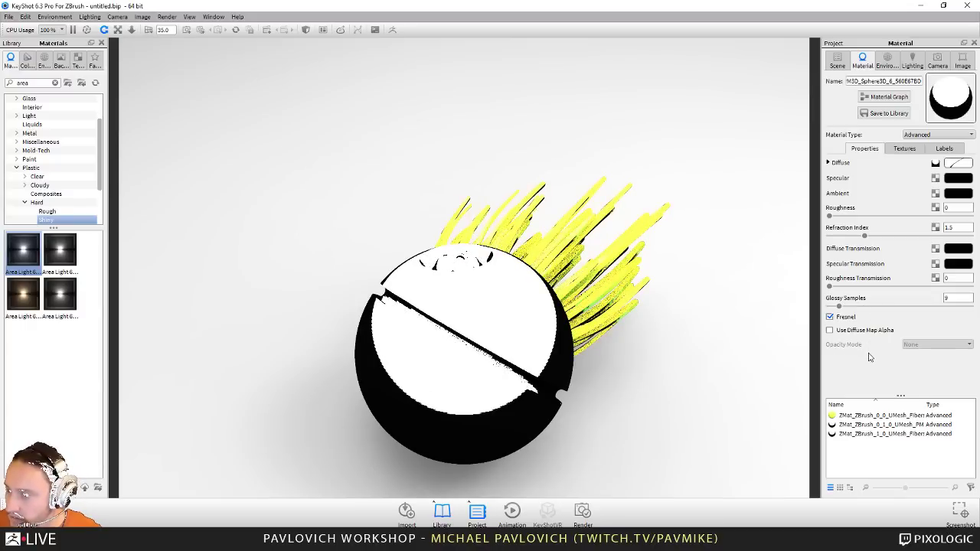
left_click_drag(720, 336, 623, 248)
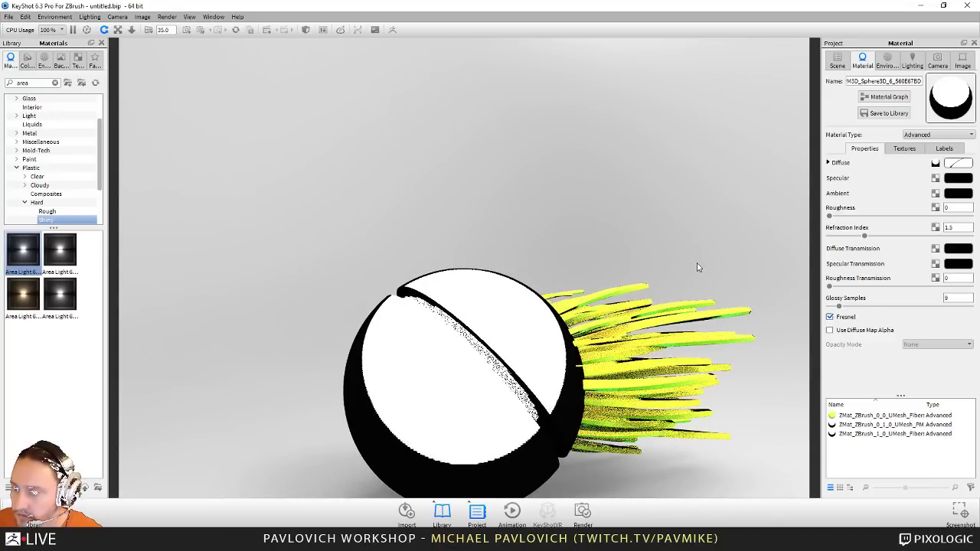
right_click_drag(725, 253, 441, 177, "alt")
left_click_drag(441, 177, 575, 253)
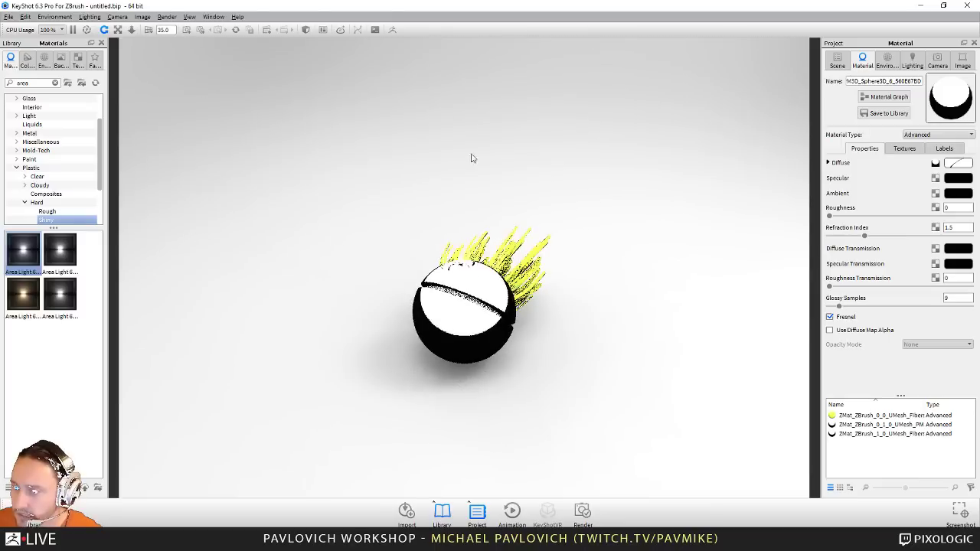
right_click_drag(471, 157, 751, 241, "alt")
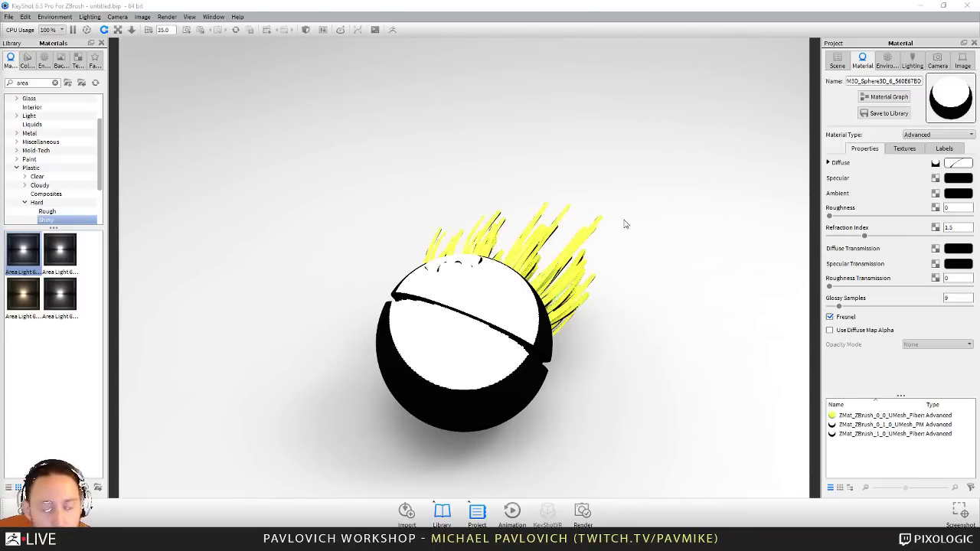
Step: Change the material type of the yellow fibers to Emissive and view the model from its eye side
double_click(587, 253)
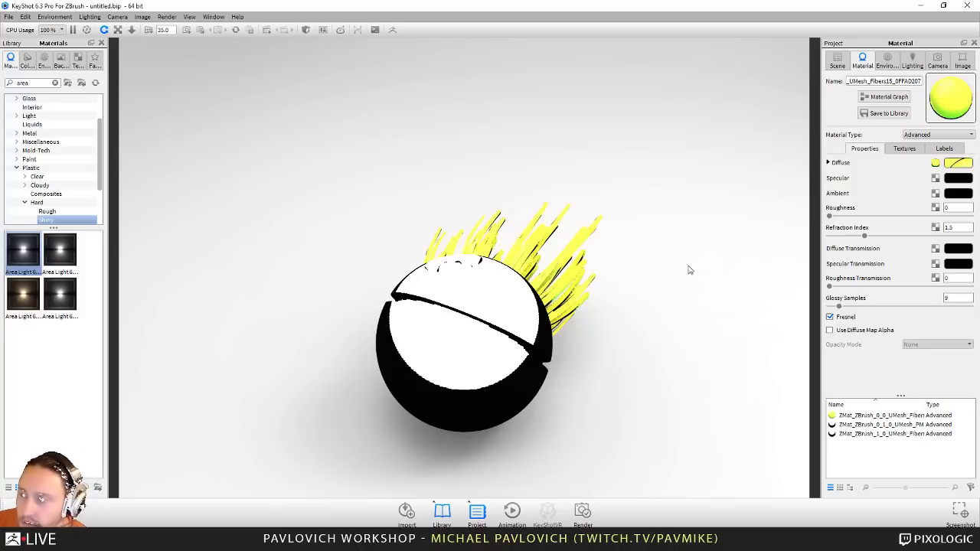
left_click(955, 138)
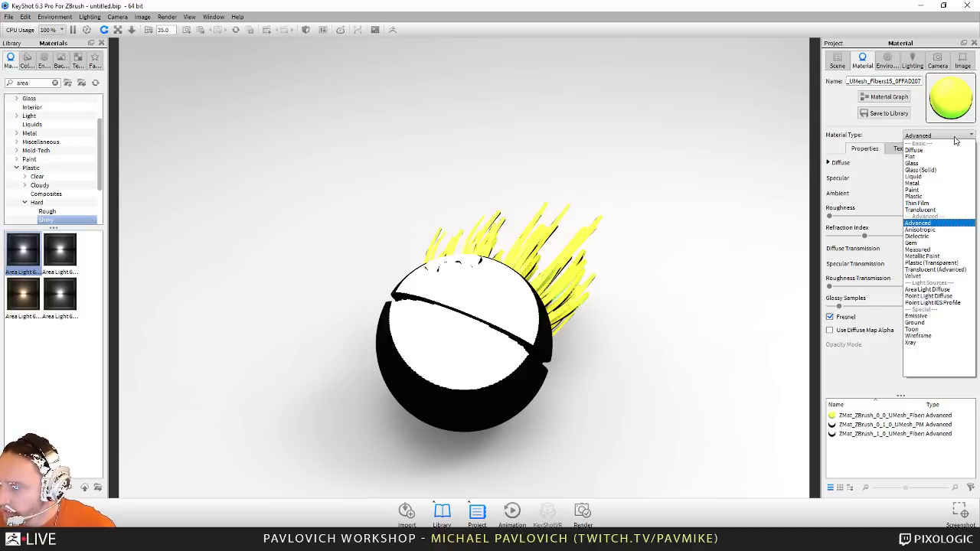
left_click(915, 315)
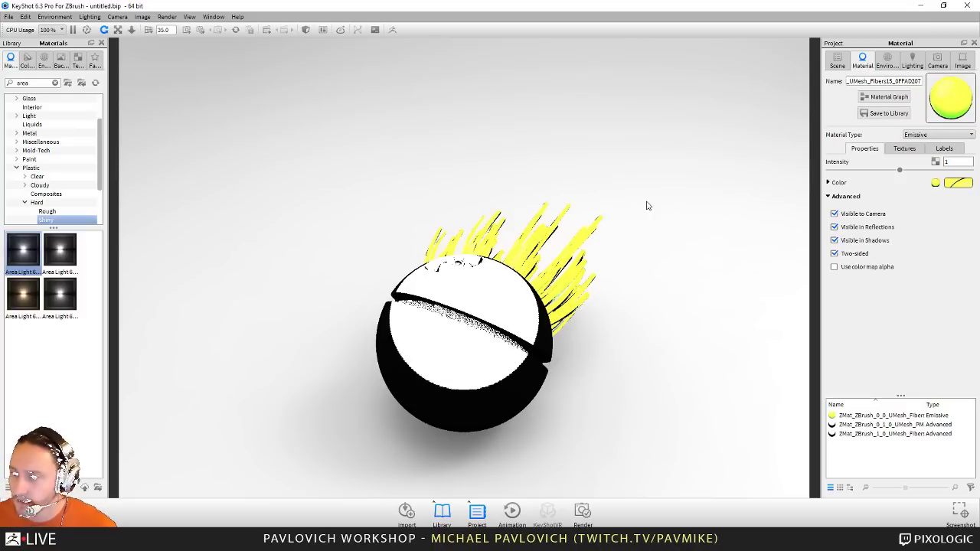
left_click_drag(648, 204, 699, 311)
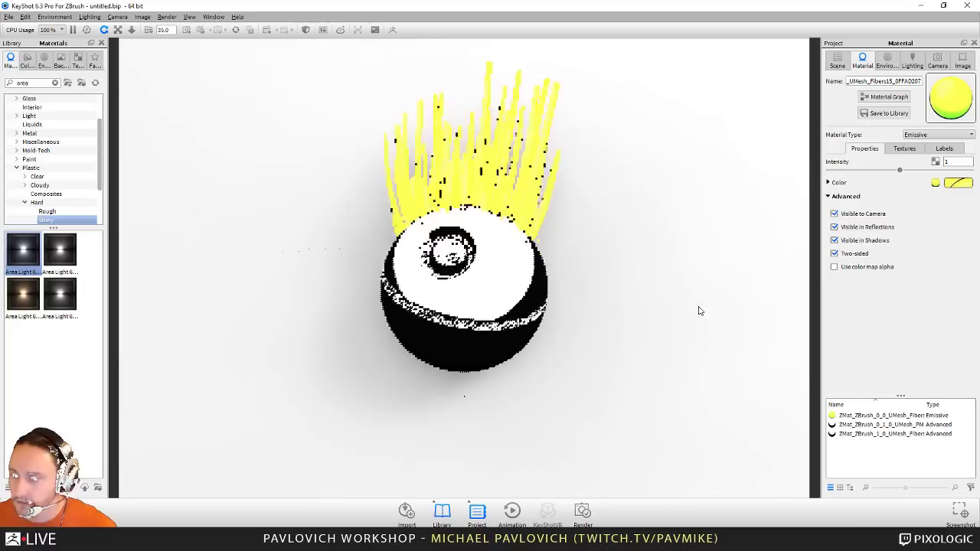
Step: Lower the environment brightness to 0 so only the emissive fibers light the scene
left_click(890, 64)
left_click_drag(862, 227, 811, 225)
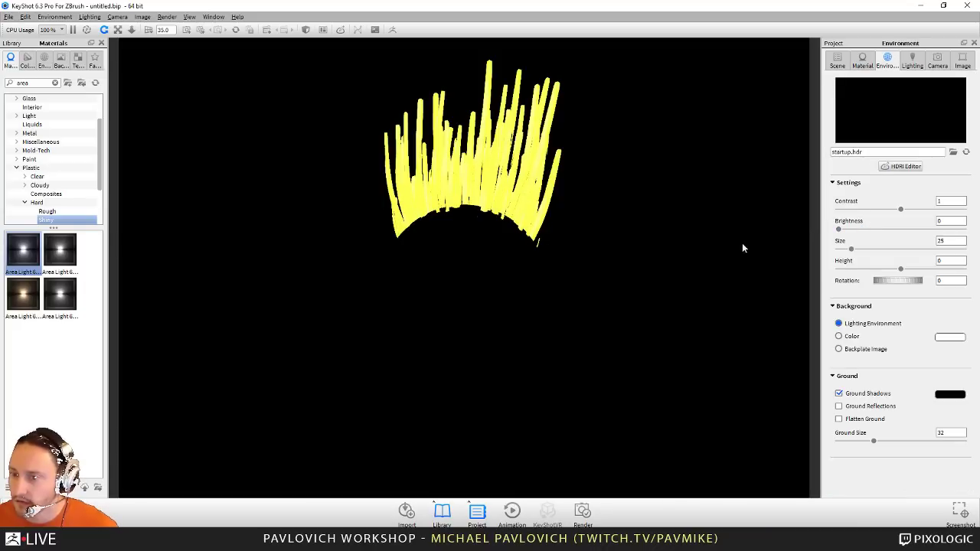
left_click_drag(742, 248, 650, 204)
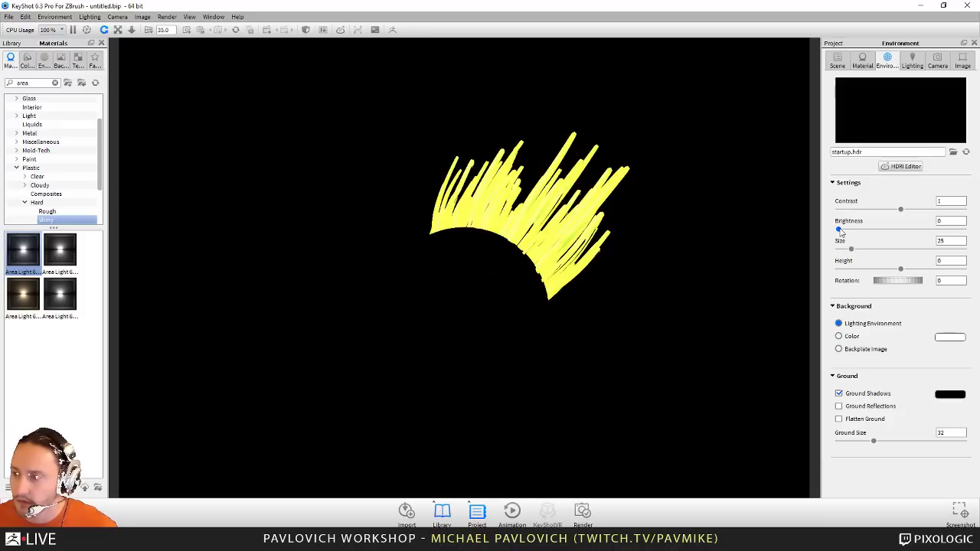
Step: Apply the Area Light 6000 Lumen Cool material from the library to the yellow fibers
left_click(837, 61)
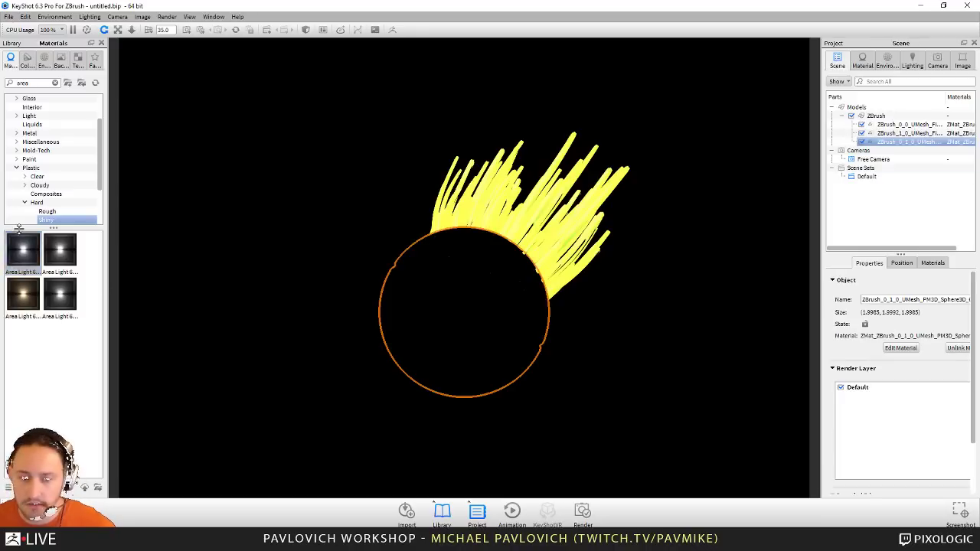
left_click_drag(23, 255, 888, 143)
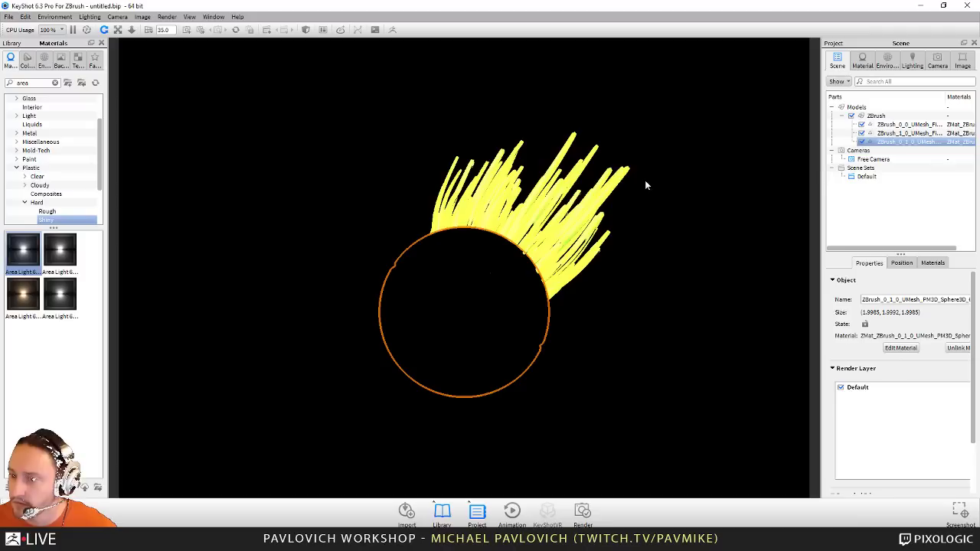
left_click(559, 188)
left_click_drag(23, 255, 928, 127)
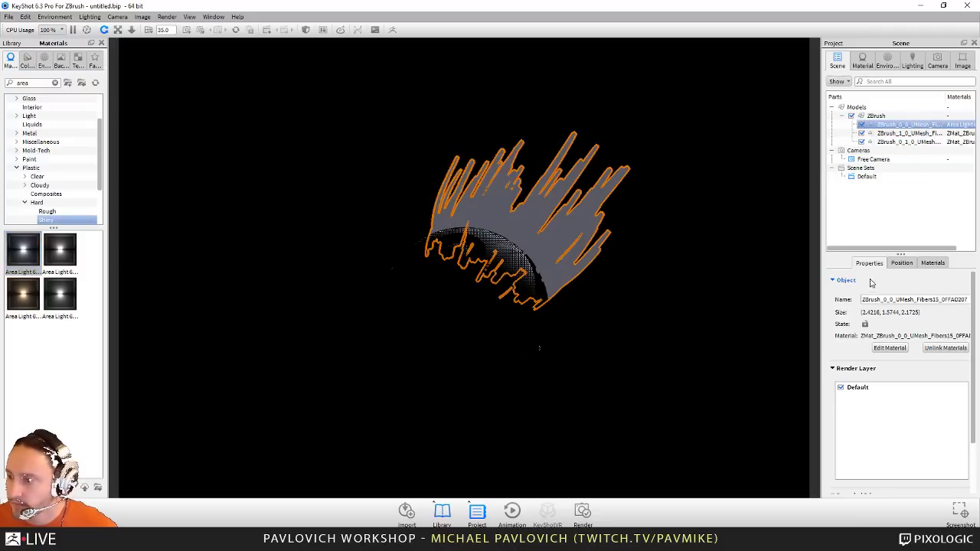
Step: Set the fibers' area light color to saturated yellow and raise its power to 19640
double_click(912, 124)
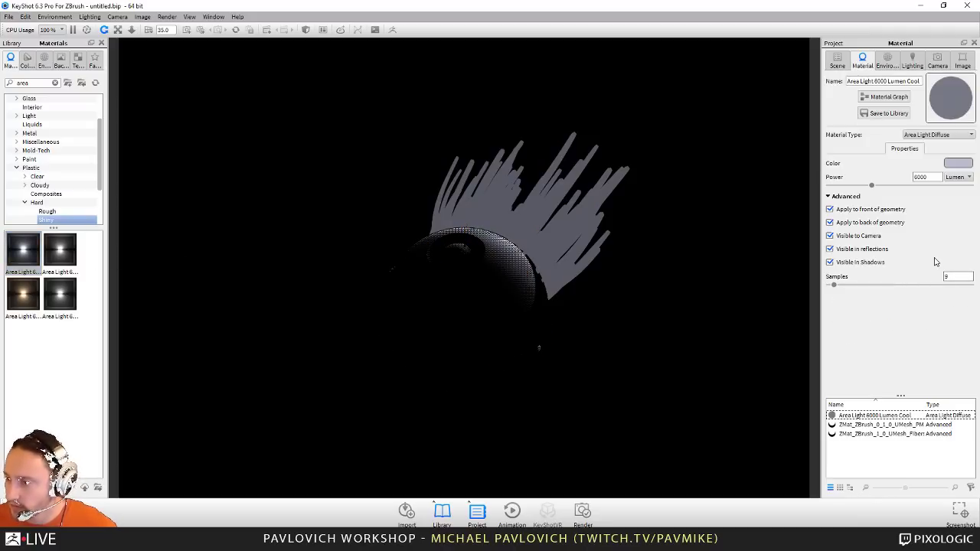
left_click(959, 163)
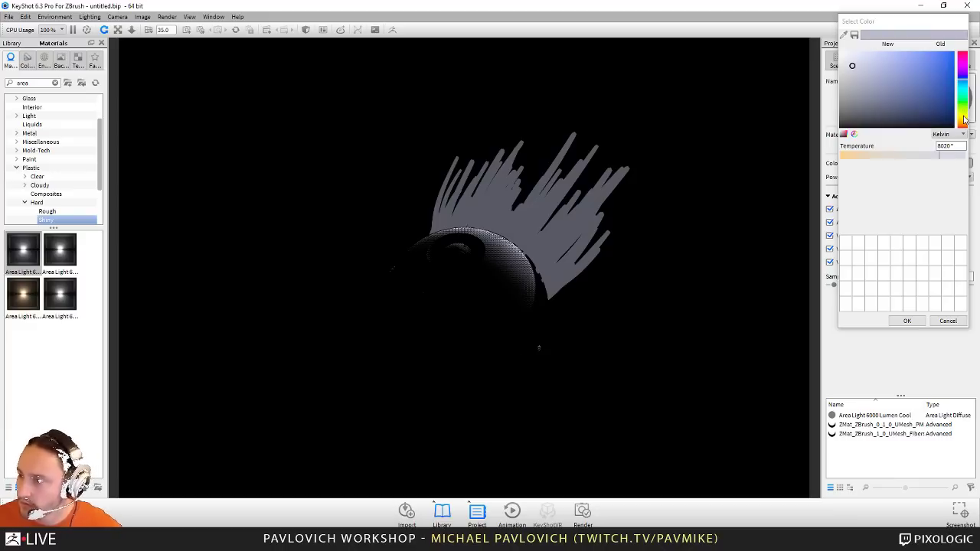
left_click(964, 121)
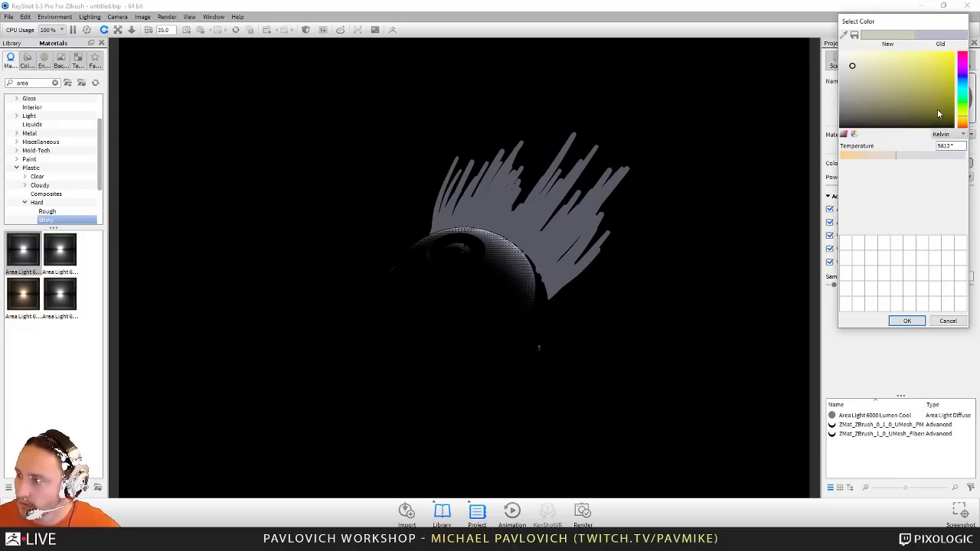
left_click(906, 322)
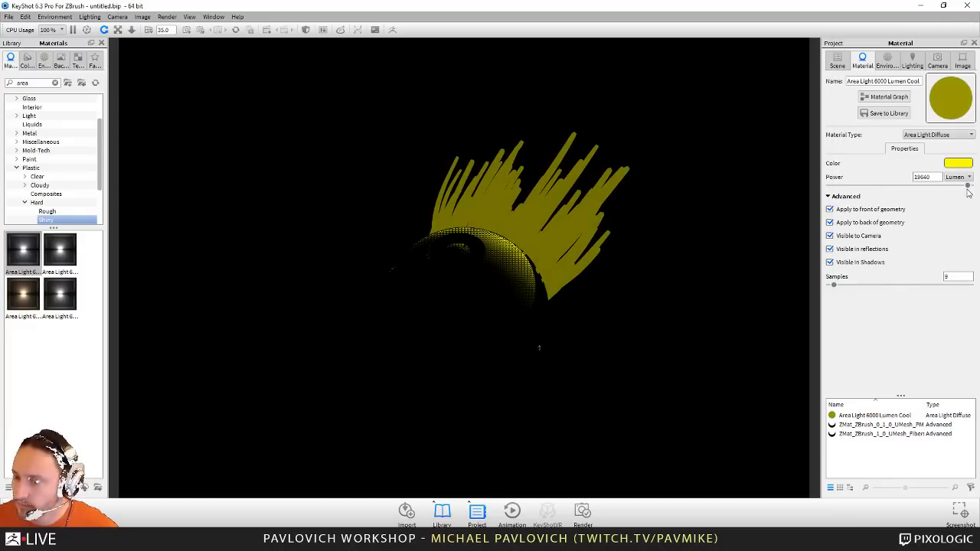
Step: Keep the area light's yellow color and change its power unit to Watt
left_click(963, 165)
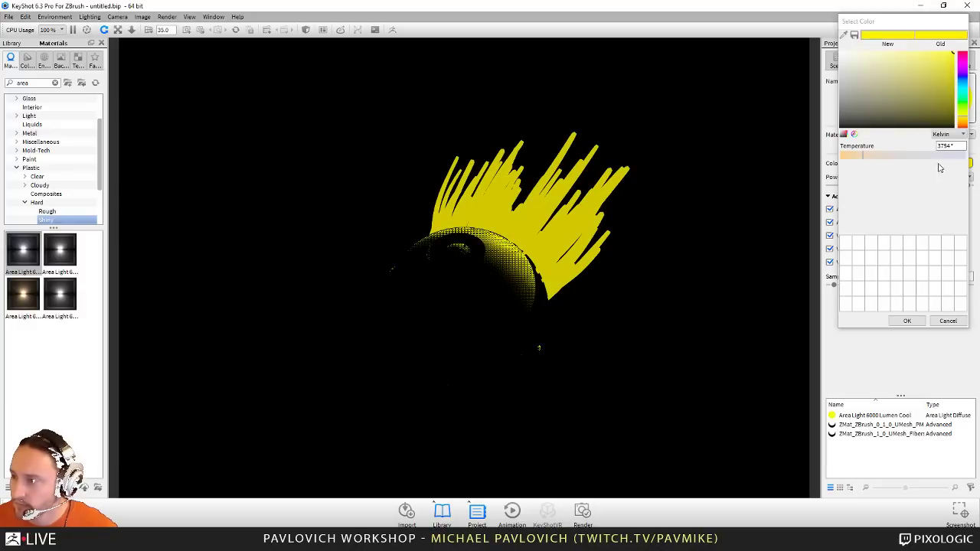
left_click(906, 321)
left_click(957, 178)
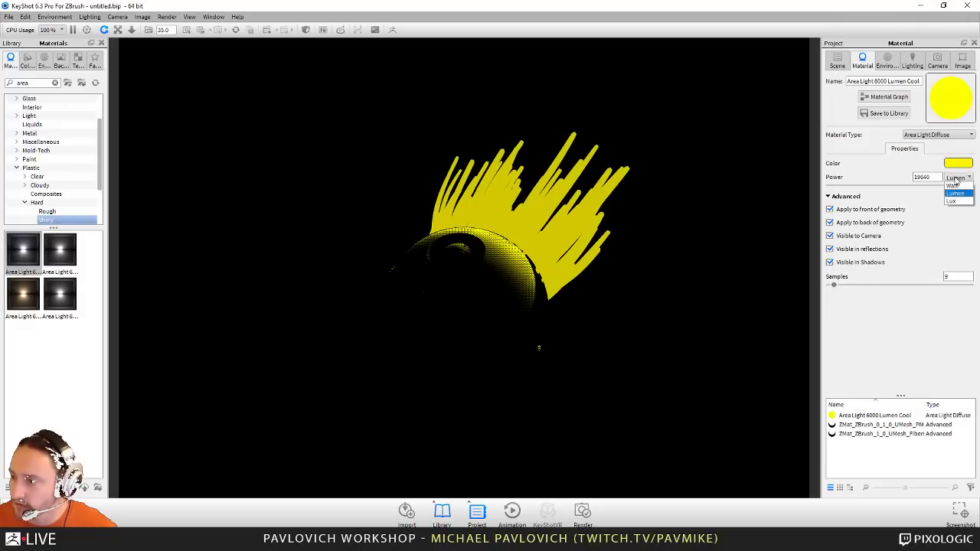
left_click(951, 185)
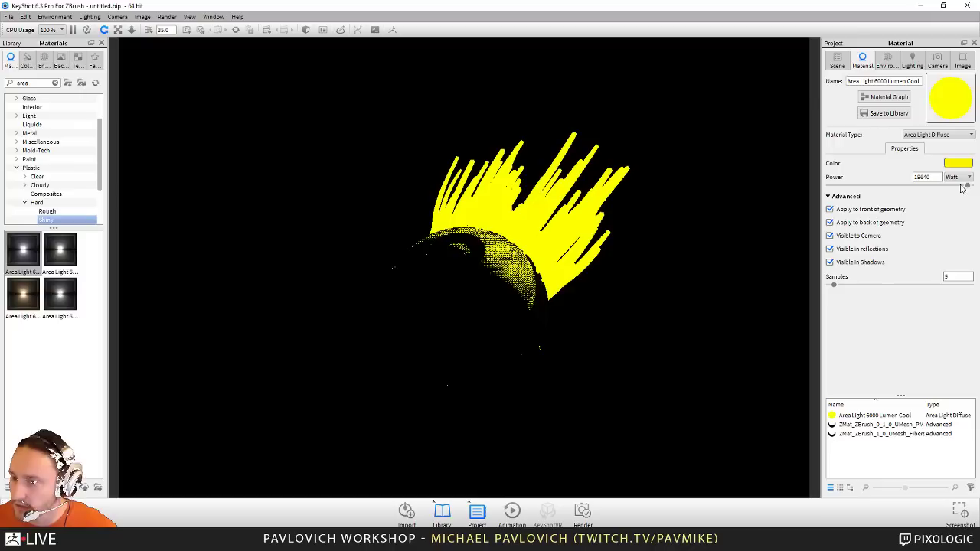
Step: Rotate the whole ZBrush model group with the Move tool to about -95.58 degrees around Z so the fibers point upward
left_click(887, 62)
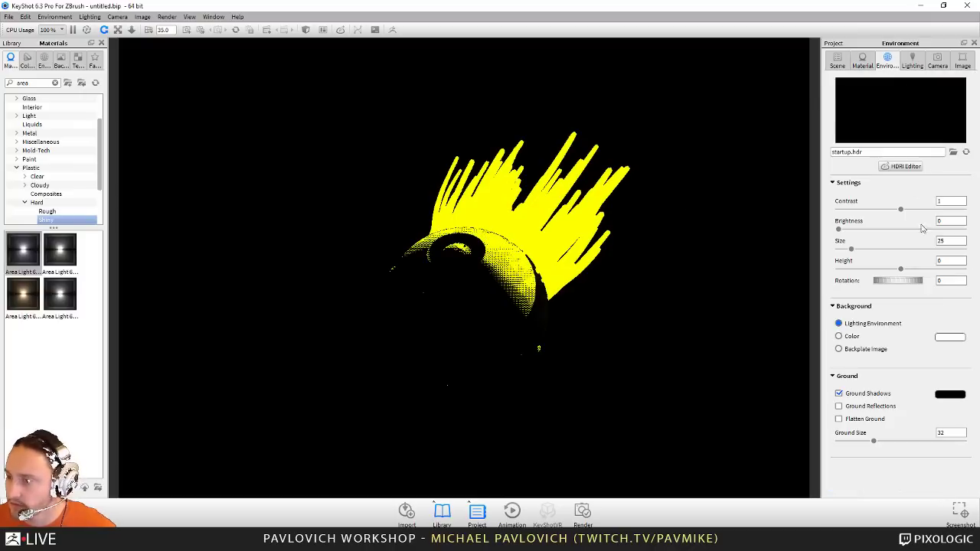
left_click(838, 62)
left_click(873, 115)
right_click(890, 116)
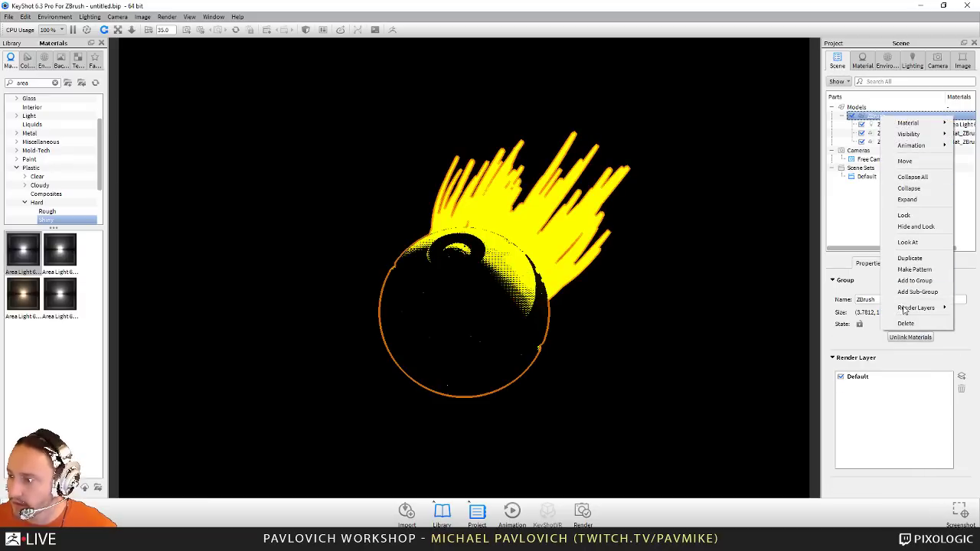
left_click(904, 161)
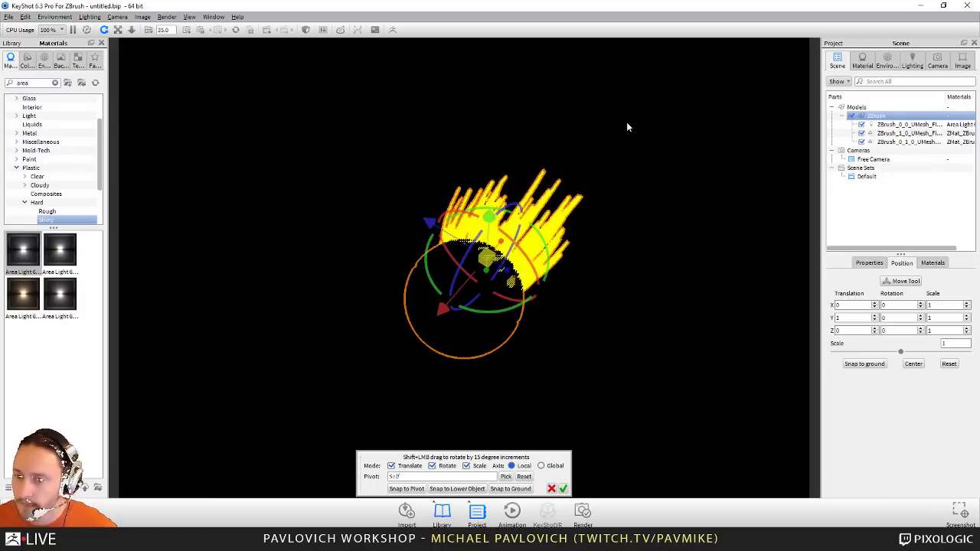
left_click_drag(627, 127, 383, 92)
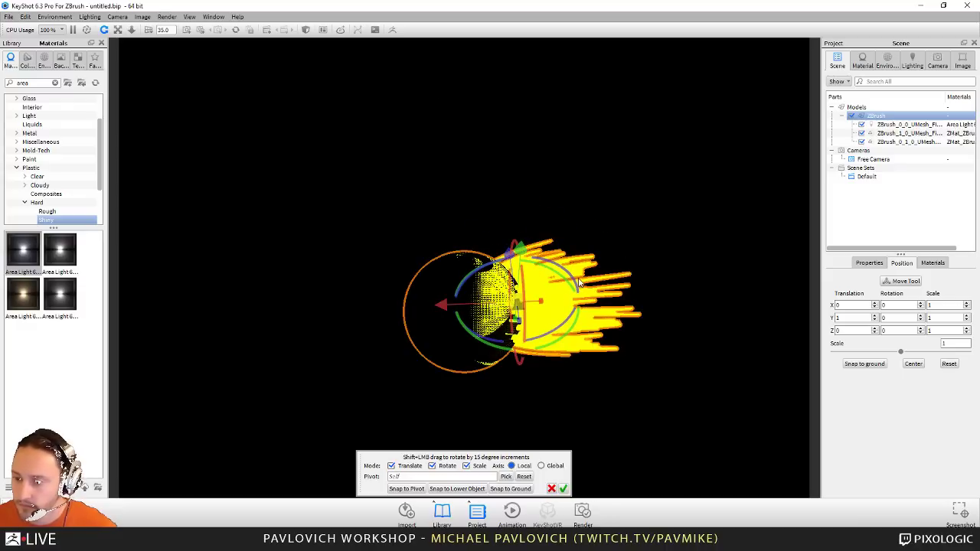
left_click_drag(578, 284, 470, 227)
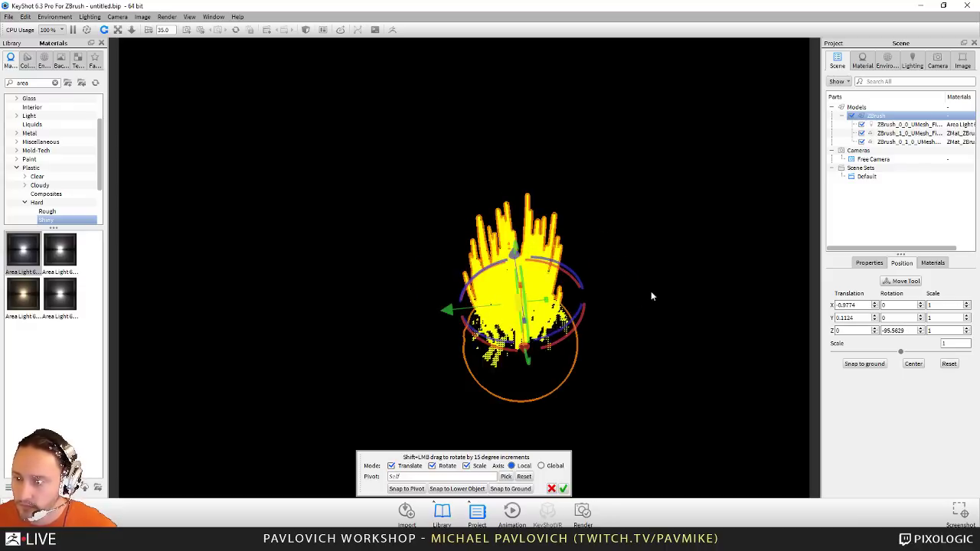
left_click_drag(651, 297, 882, 279)
left_click_drag(639, 239, 583, 155)
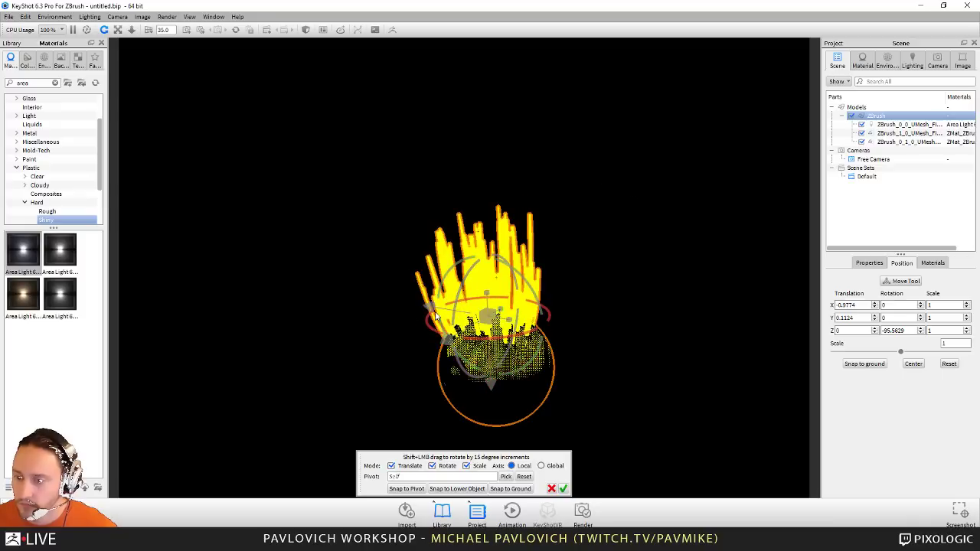
Step: Raise the environment brightness to 2.07, reduce it to 0.985 and view the model from its eye side
left_click(886, 62)
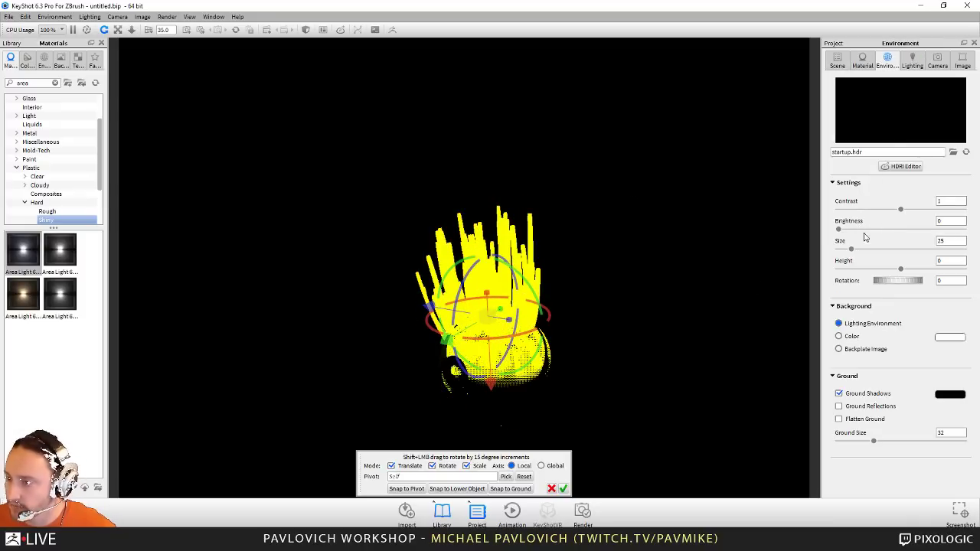
left_click_drag(840, 230, 890, 229)
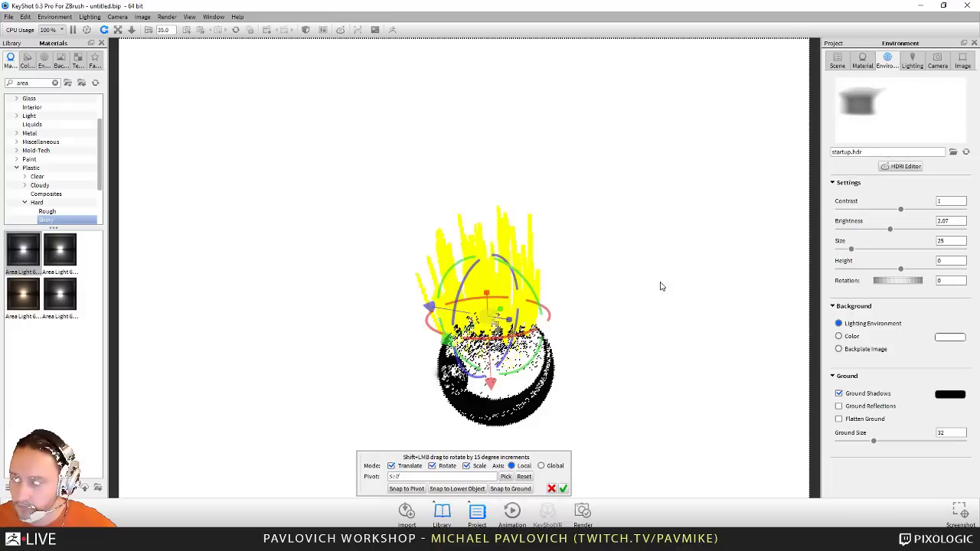
left_click_drag(658, 284, 540, 251)
left_click_drag(891, 229, 863, 230)
left_click_drag(635, 266, 742, 195)
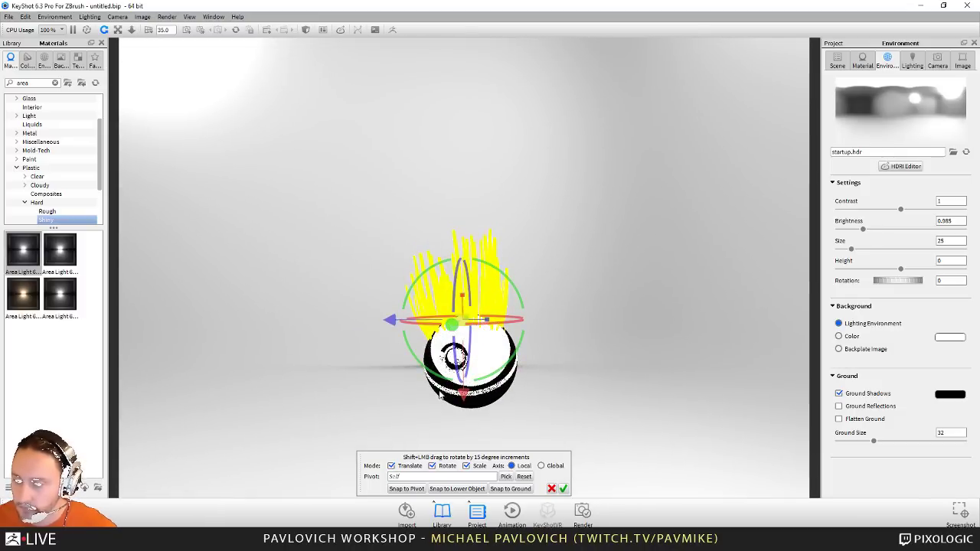
Step: Lift the model above the ground, lower the environment brightness to 0.265 and accept the move
left_click_drag(457, 397, 494, 269)
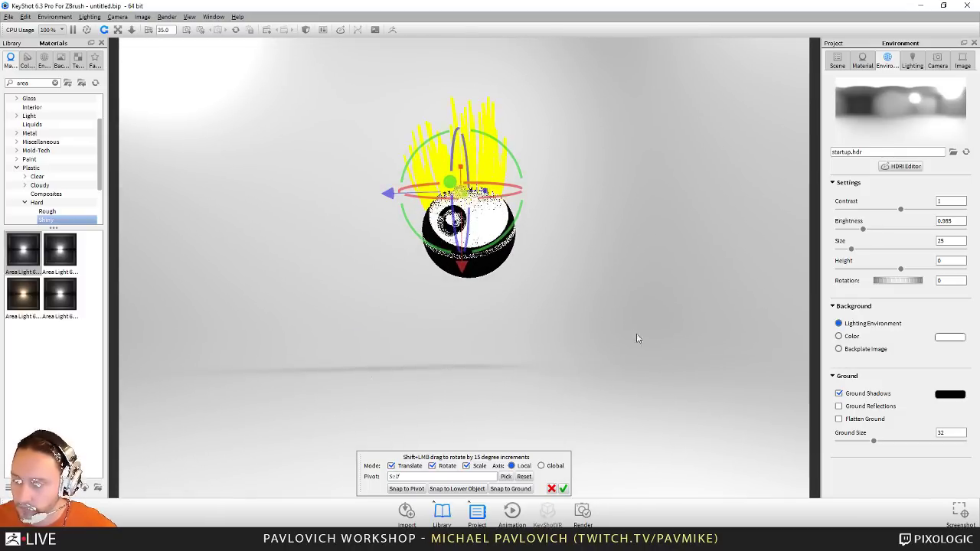
left_click_drag(636, 337, 674, 337)
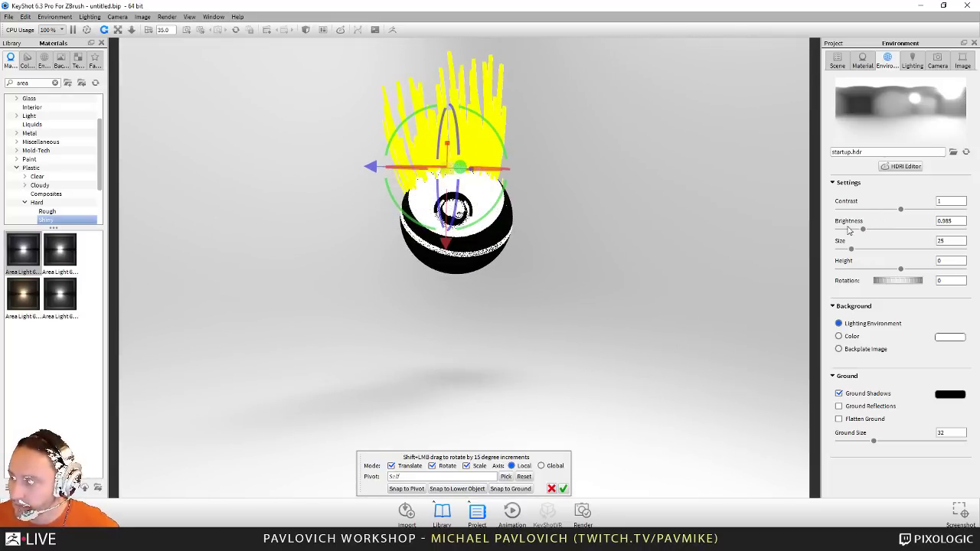
left_click_drag(863, 230, 846, 234)
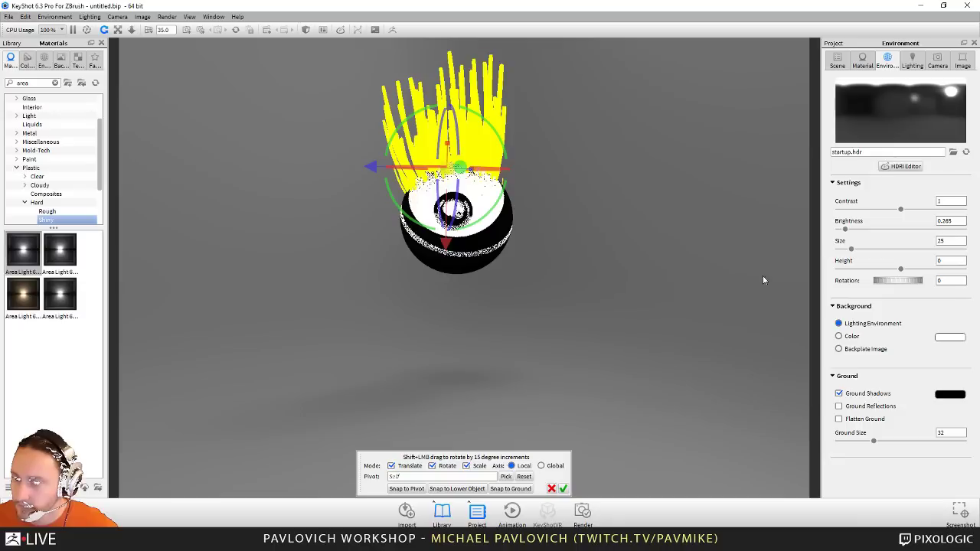
left_click(562, 489)
Step: Lower the environment brightness to 0.08 and frame the ball and its glowing fibers more closely
mouse_move(646, 165)
left_mouse_down()
mouse_move(601, 171)
mouse_move(676, 284)
mouse_move(663, 255)
mouse_move(671, 259)
mouse_move(566, 237)
mouse_move(652, 259)
mouse_move(638, 260)
mouse_move(702, 192)
mouse_move(642, 154)
mouse_move(665, 258)
left_mouse_up()
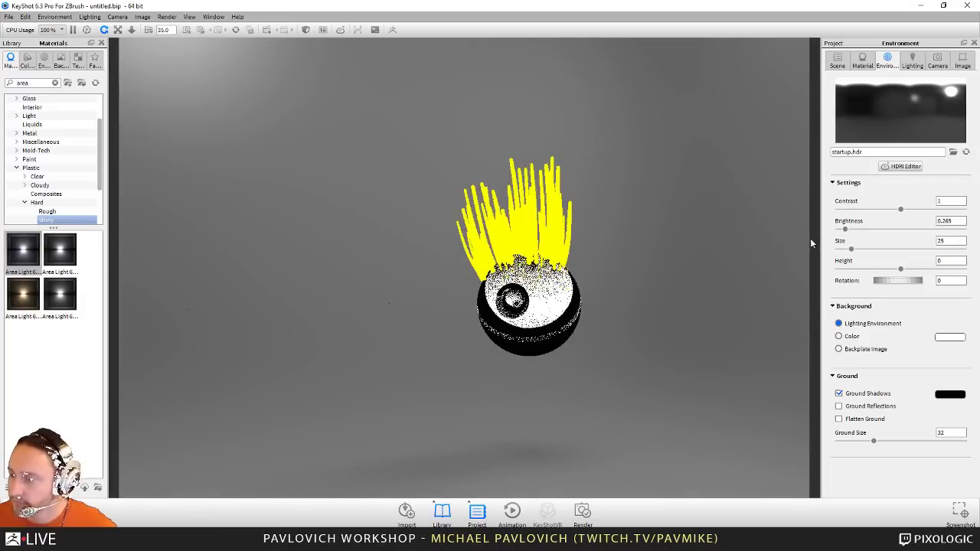
left_click_drag(846, 229, 840, 231)
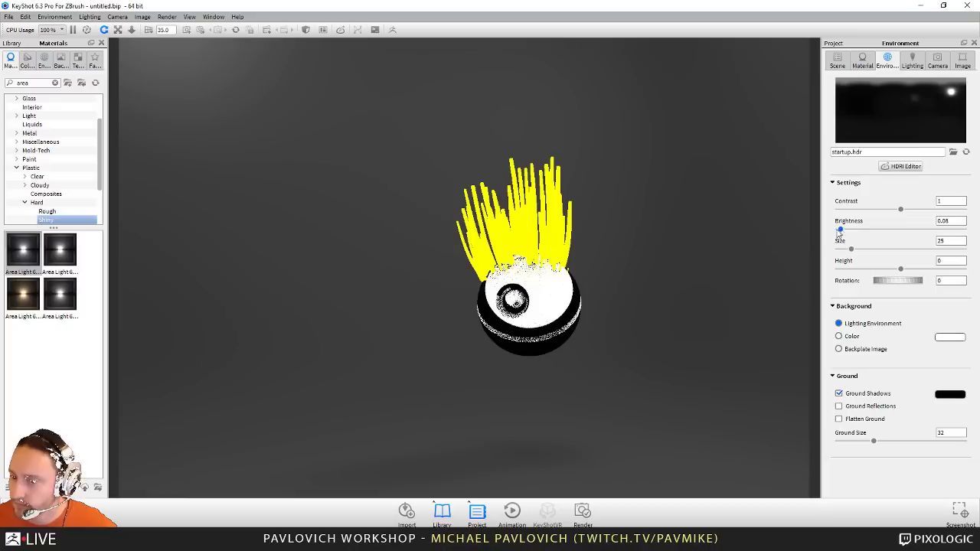
left_click_drag(644, 214, 669, 193)
scroll(683, 224, "up", 3)
left_click_drag(689, 238, 539, 245)
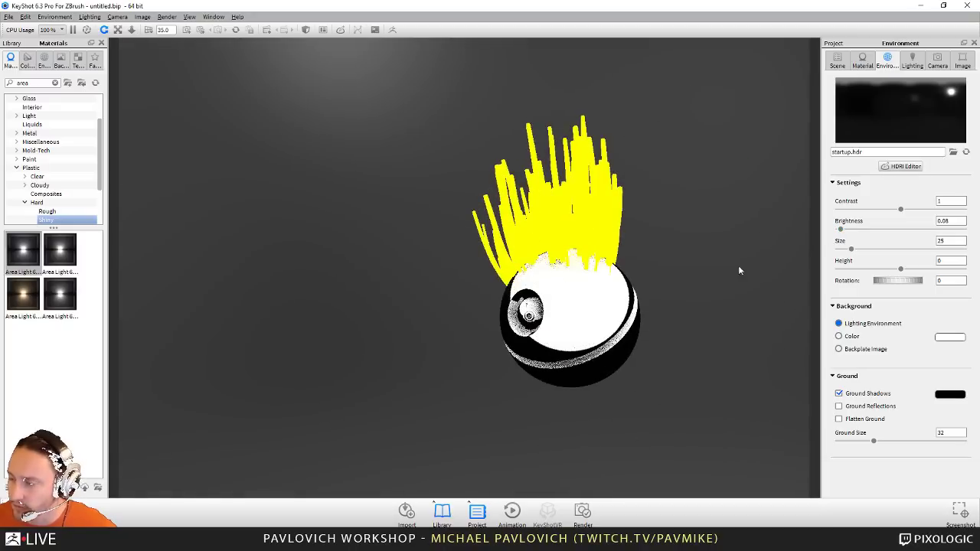
left_click_drag(738, 266, 752, 261)
Step: Examine the fibers' material properties, the scene's lighting presets and the camera's lens settings
double_click(573, 216)
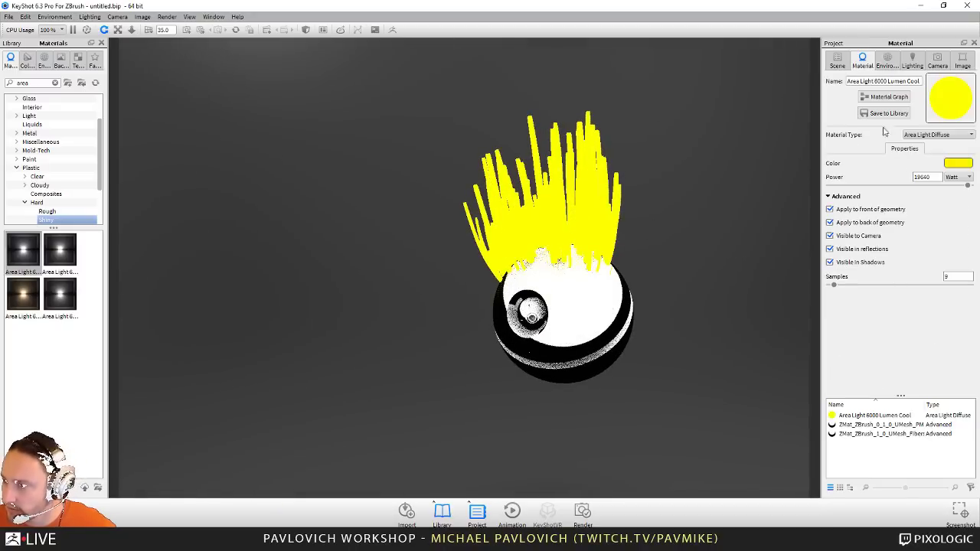
left_click(913, 62)
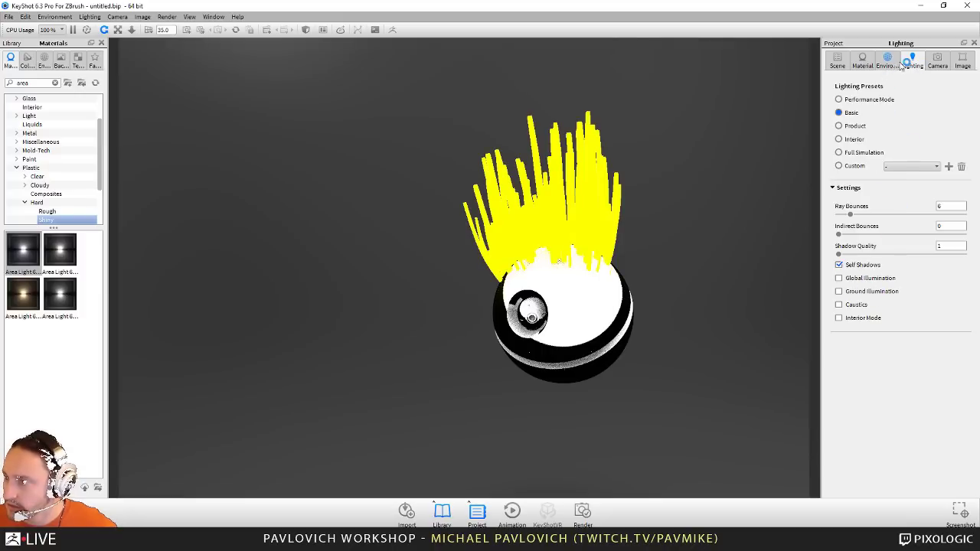
left_click(946, 63)
scroll(902, 400, "down", 1)
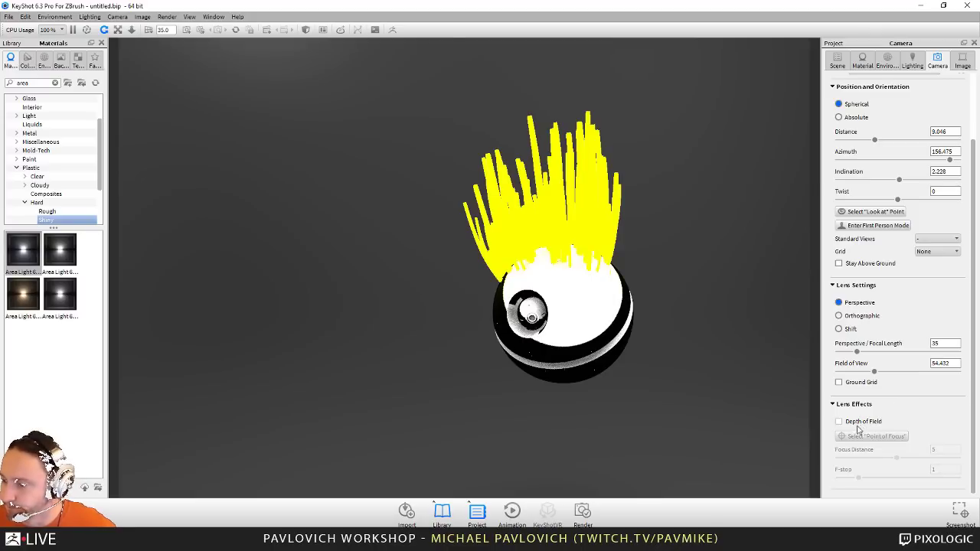
scroll(866, 396, "up", 3)
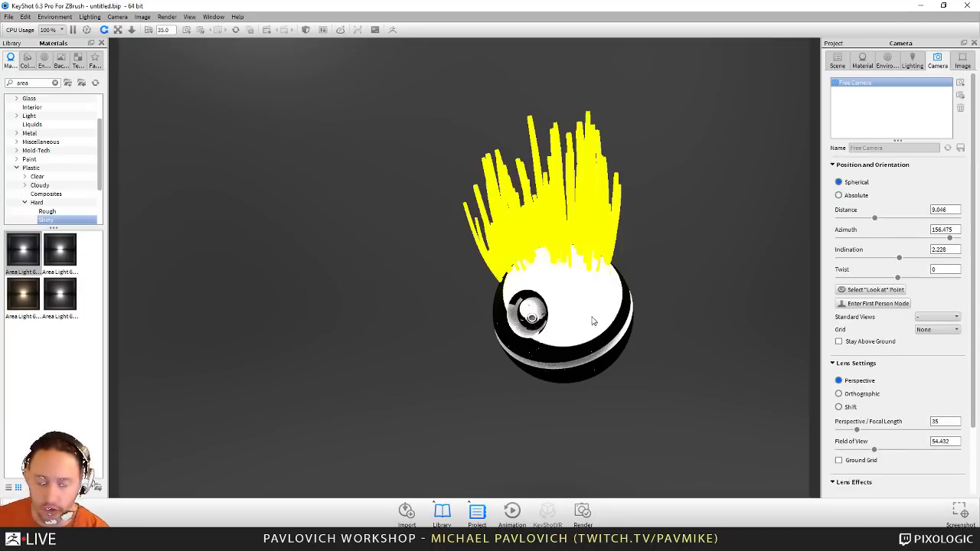
Step: Switch to ZBrush, showing the ball model with its fibers
left_click(23, 249)
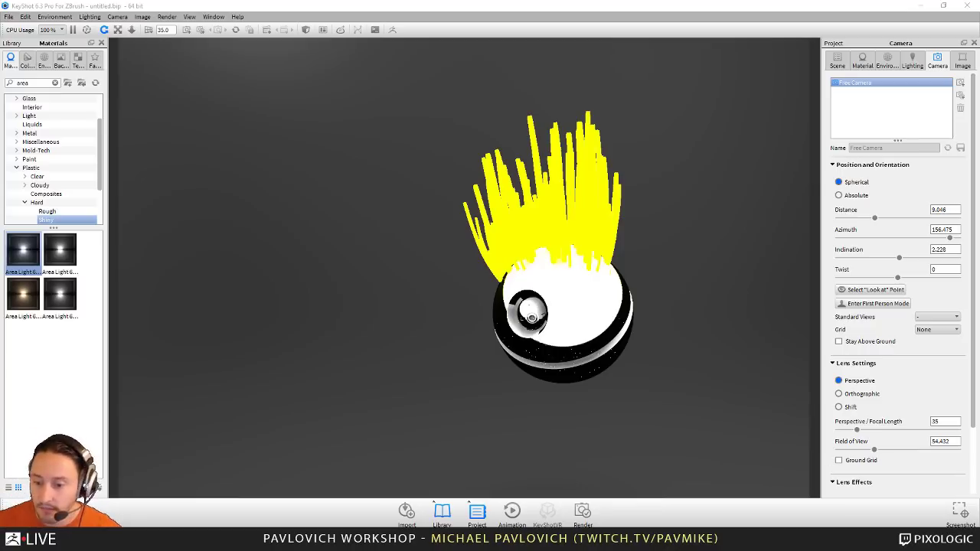
key("alt+Tab")
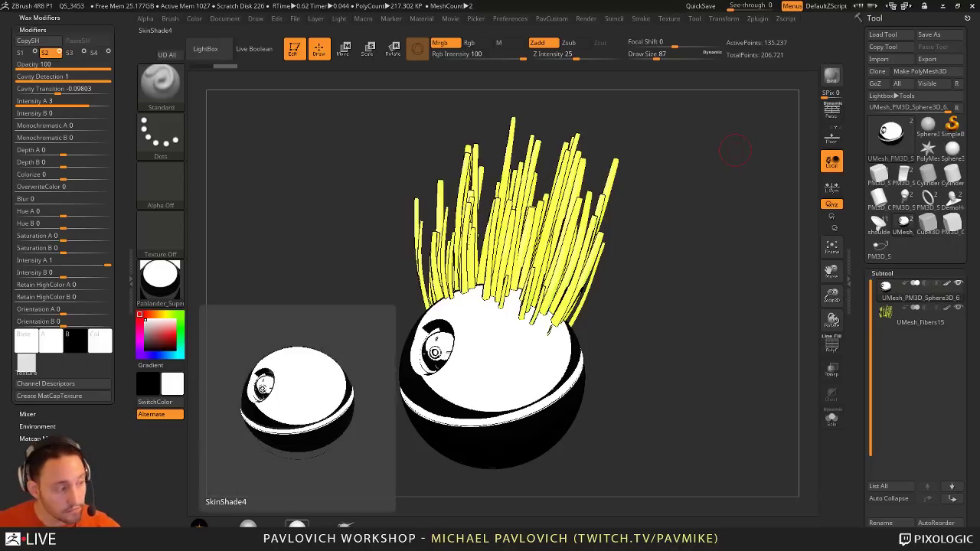
key("super")
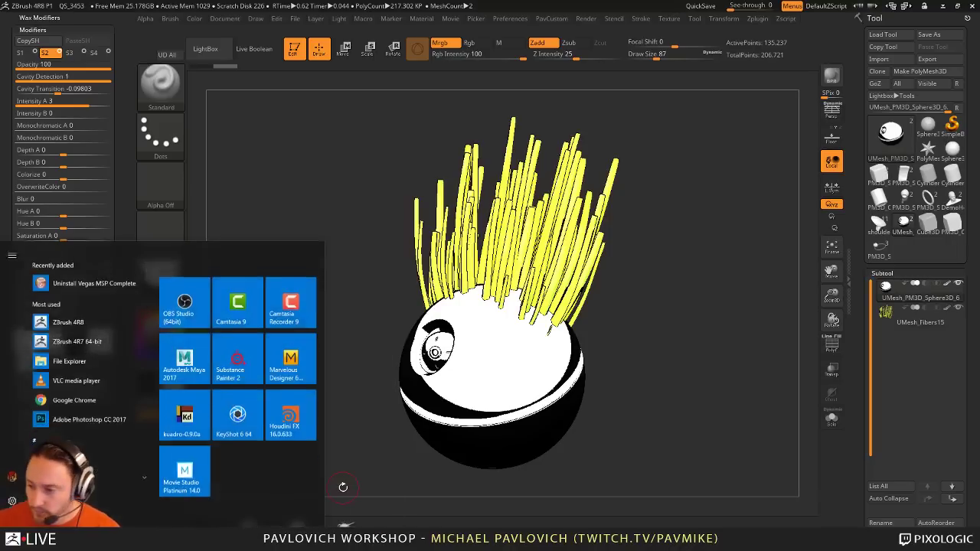
key("super")
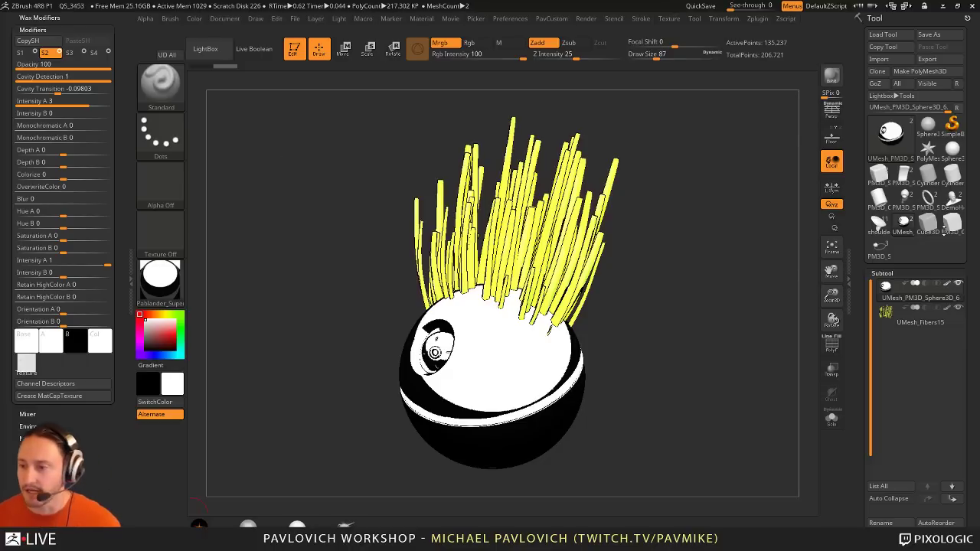
Step: Replace the docked Material palette with the Zplugin palette and collapse its expanded ZRepeat It section
mouse_move(747, 132)
left_mouse_down()
mouse_move(773, 142)
mouse_move(746, 138)
left_mouse_up()
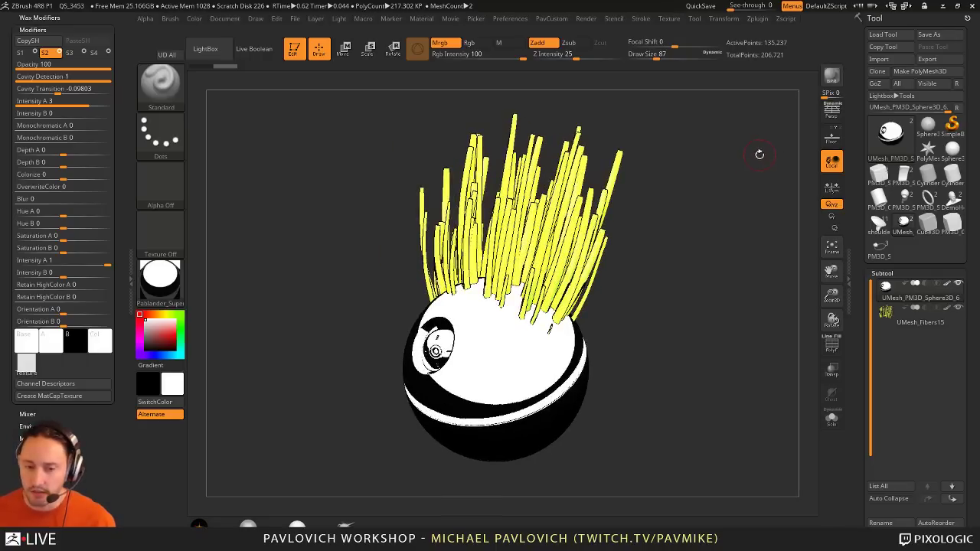
left_click_drag(126, 86, 82, 245)
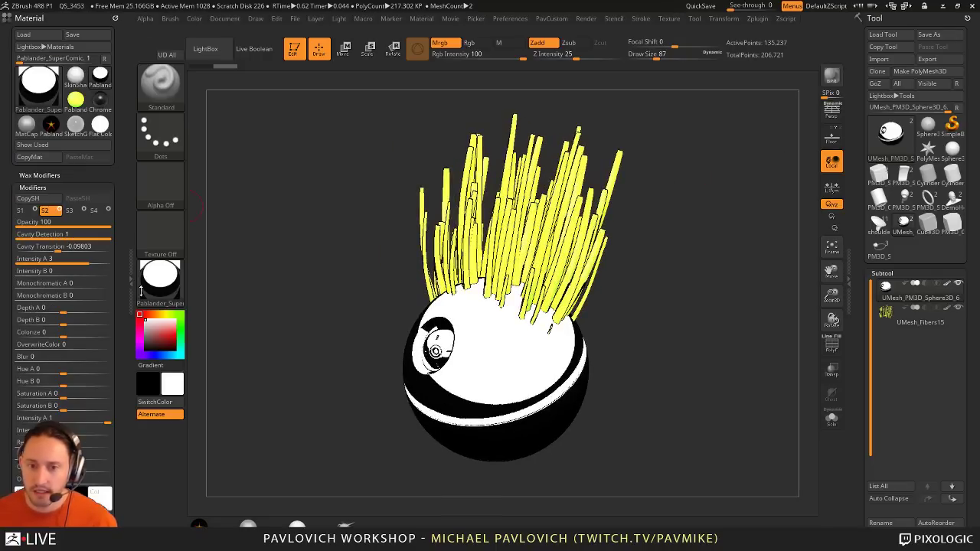
left_click(116, 16)
left_click(755, 18)
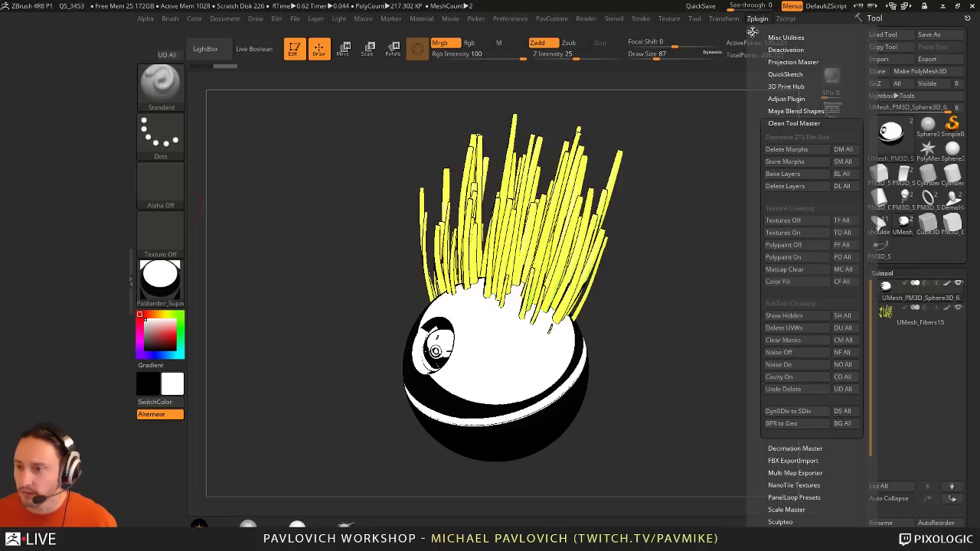
left_click_drag(751, 32, 107, 115)
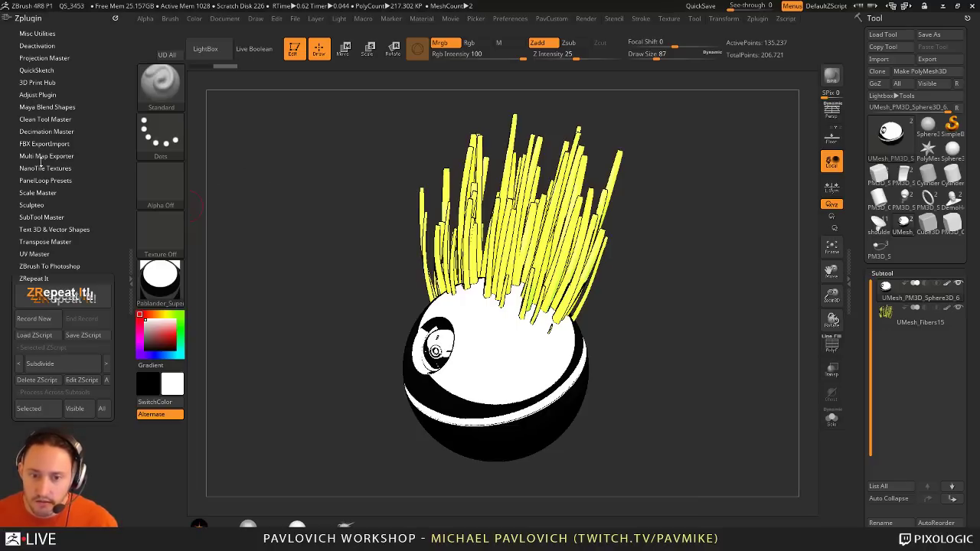
left_click(45, 276, "shift")
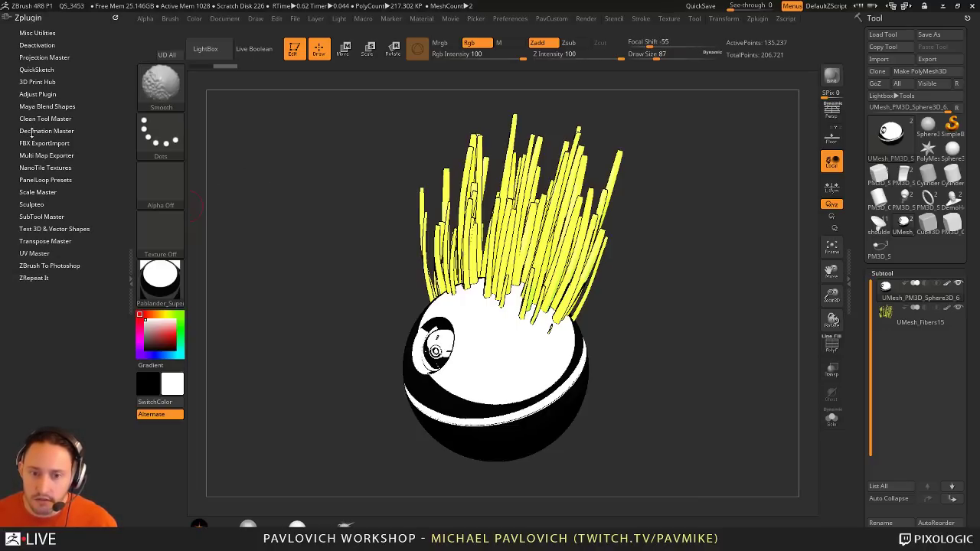
Step: Examine the ZBrush To Photoshop plugin's pass options and read its about pages through to the troubleshooting page
left_click(30, 167)
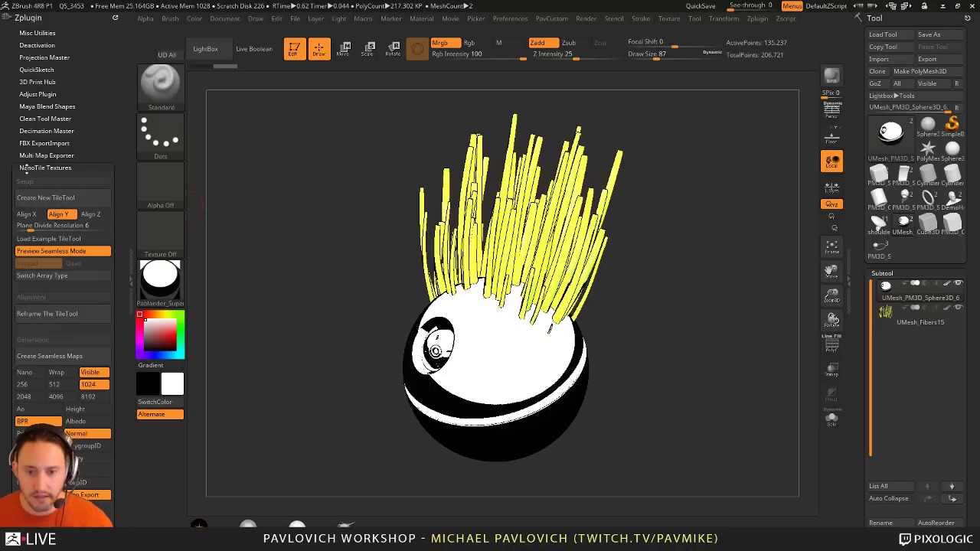
left_click(28, 168)
left_click(42, 266)
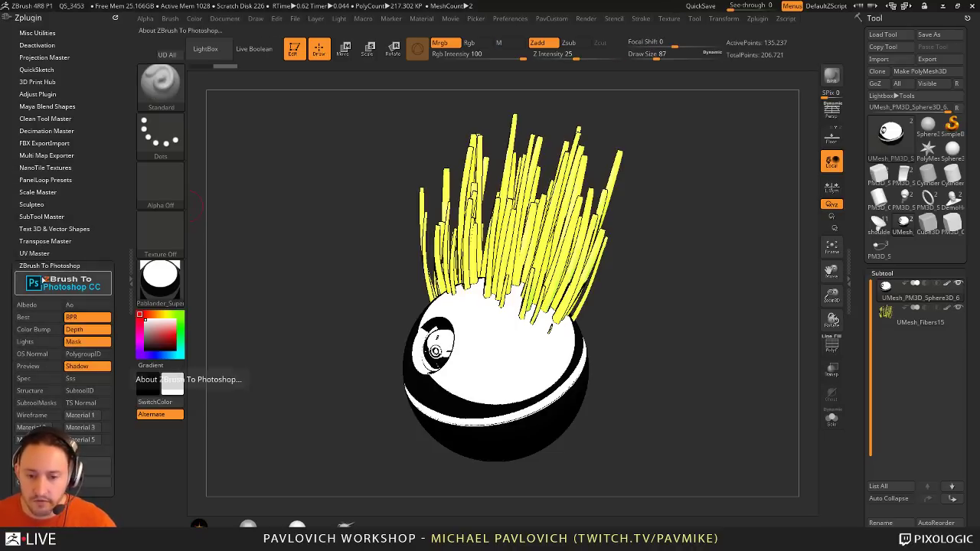
left_click(43, 281)
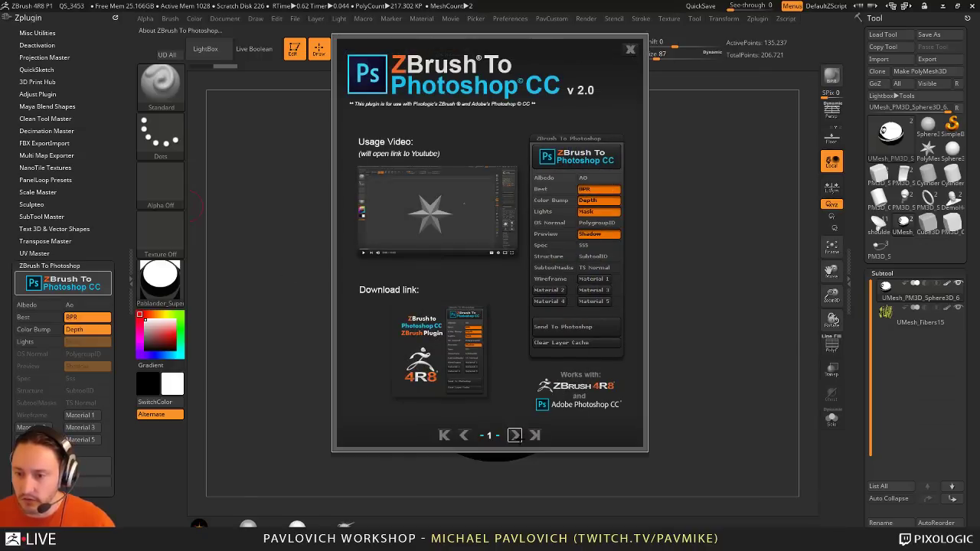
left_click(515, 435)
left_click(516, 435)
left_click(515, 435)
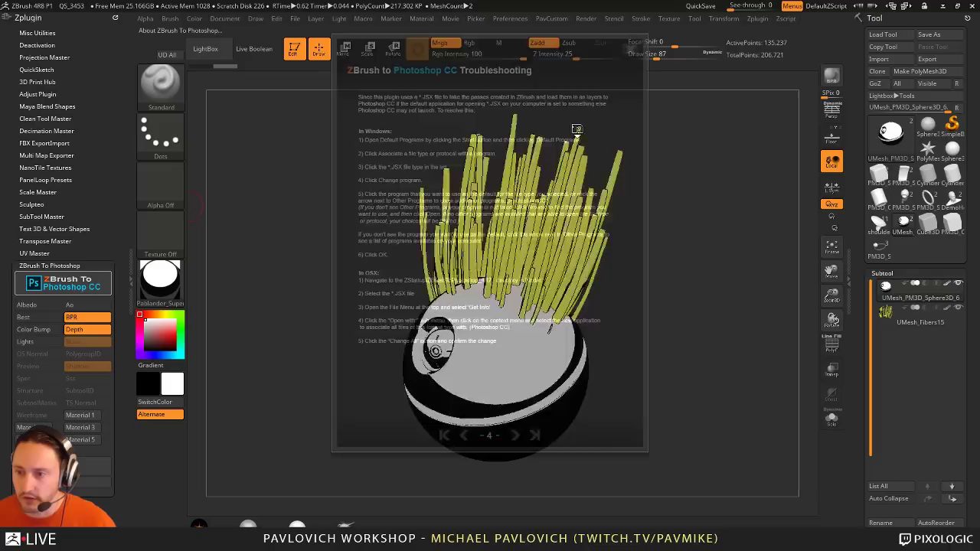
left_click(630, 49)
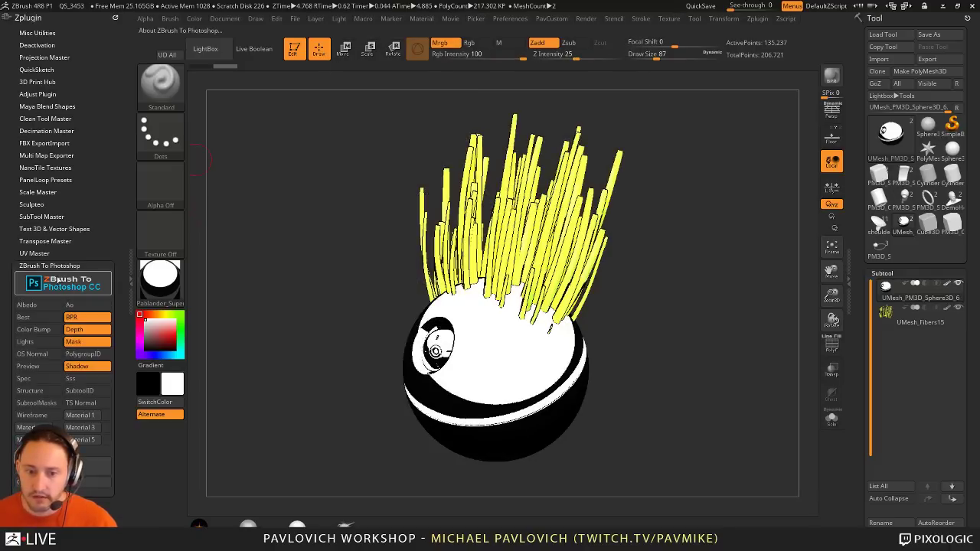
Step: Look through the NanoTile Textures setup and map options and expand the PanelLoop Presets plugin section
left_click(49, 265)
left_click(50, 167, "shift")
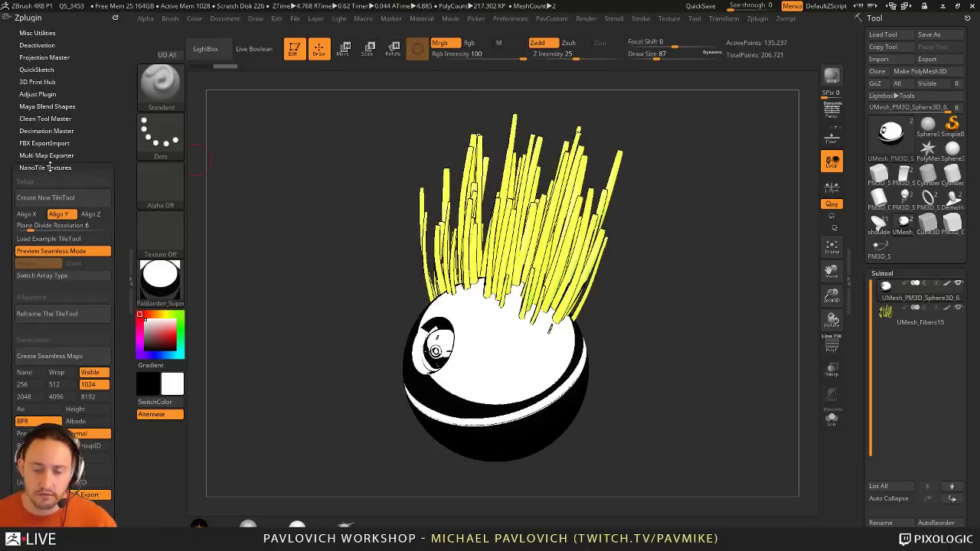
left_click_drag(9, 262, 8, 231)
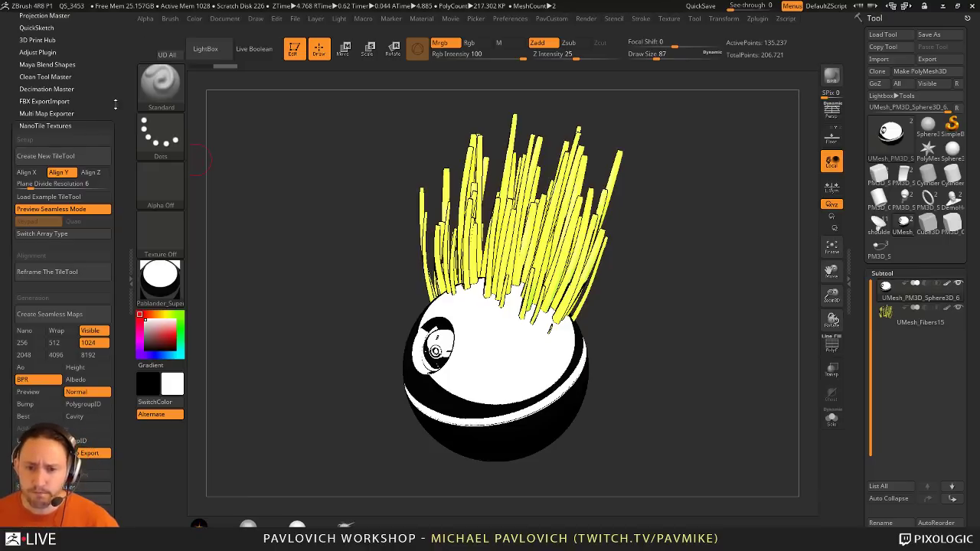
scroll(111, 115, "up", 2)
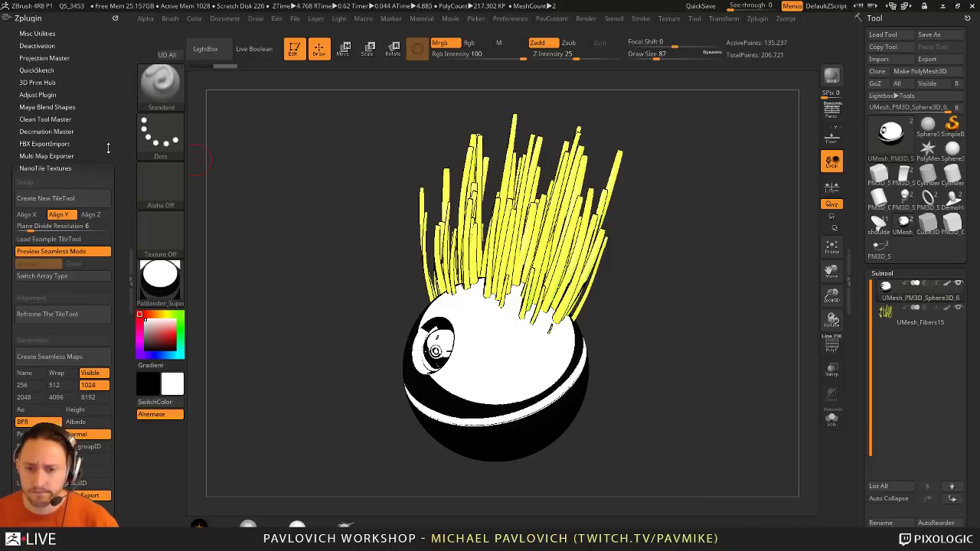
left_click(60, 168)
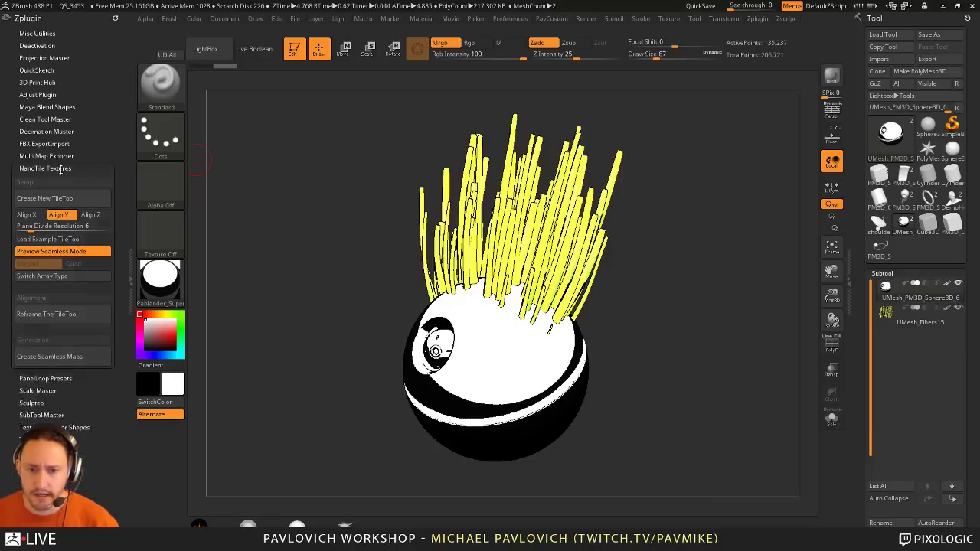
left_click(53, 181)
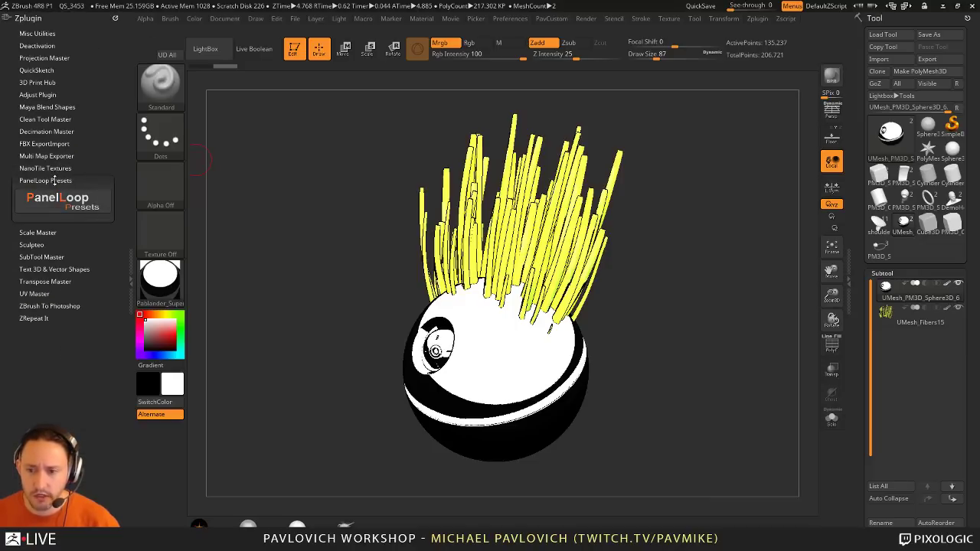
Step: Switch the model to the MatCap Pearl Cavity material and turn off the painted color display on all subtools
mouse_move(704, 351)
left_mouse_down()
mouse_move(736, 353)
mouse_move(722, 352)
left_mouse_up()
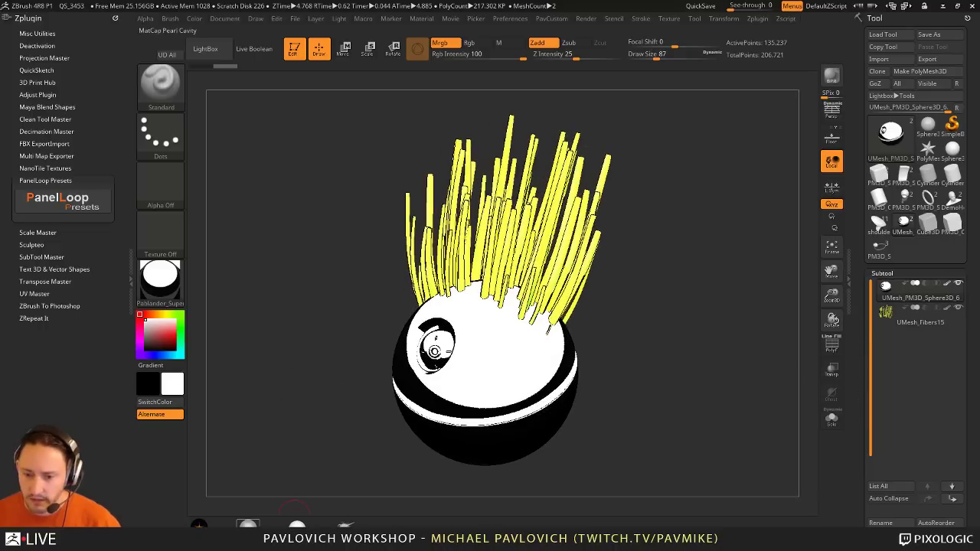
left_click(248, 525)
left_click(948, 284, "shift")
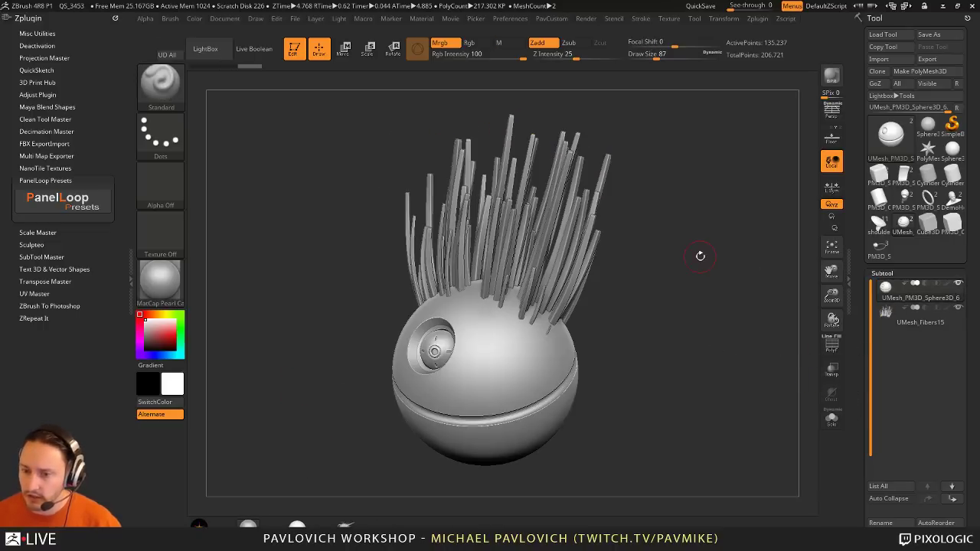
Step: Solo the ball with its polyframe shown, isolate the lower-half polygroup and bring the whole mesh back
mouse_move(740, 345)
left_mouse_down("alt")
mouse_move(702, 275)
mouse_move(746, 326)
mouse_move(705, 317)
mouse_move(727, 283)
mouse_move(777, 286)
mouse_move(665, 344)
left_mouse_up("alt")
left_click(831, 418)
left_click(831, 345)
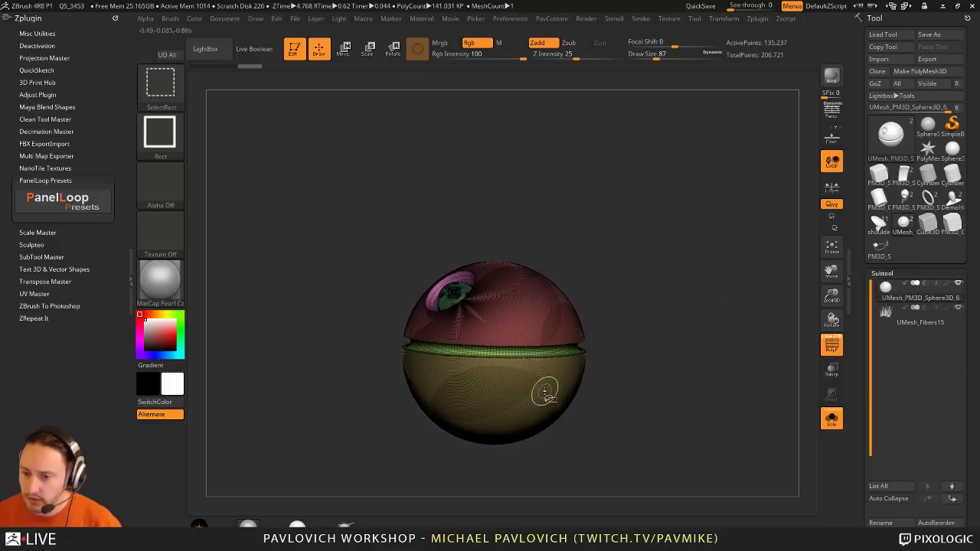
left_click(545, 392, "ctrl+shift")
left_click_drag(717, 313, 748, 325)
left_click(723, 365, "ctrl+shift")
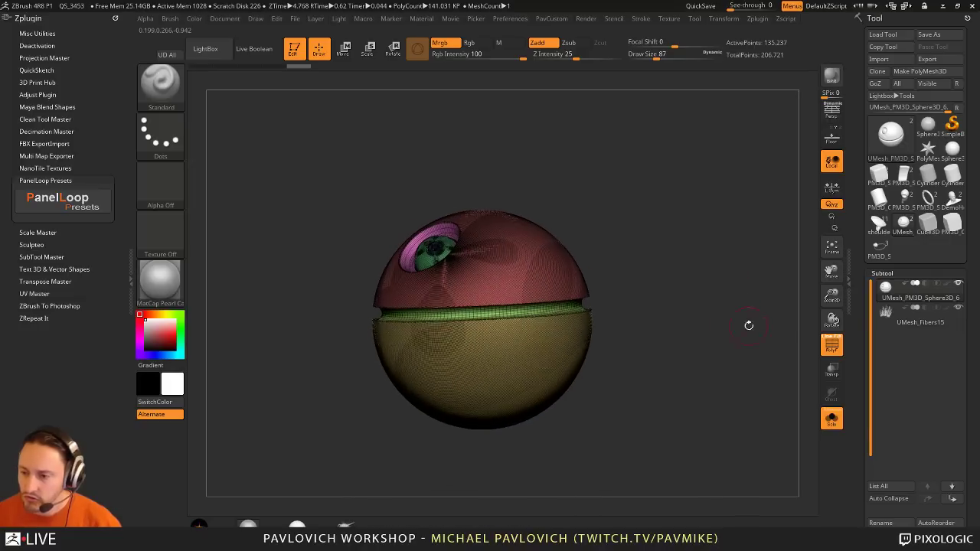
Step: Duplicate the ball subtool, make the copy active and turn off solo mode
scroll(881, 475, "down", 3)
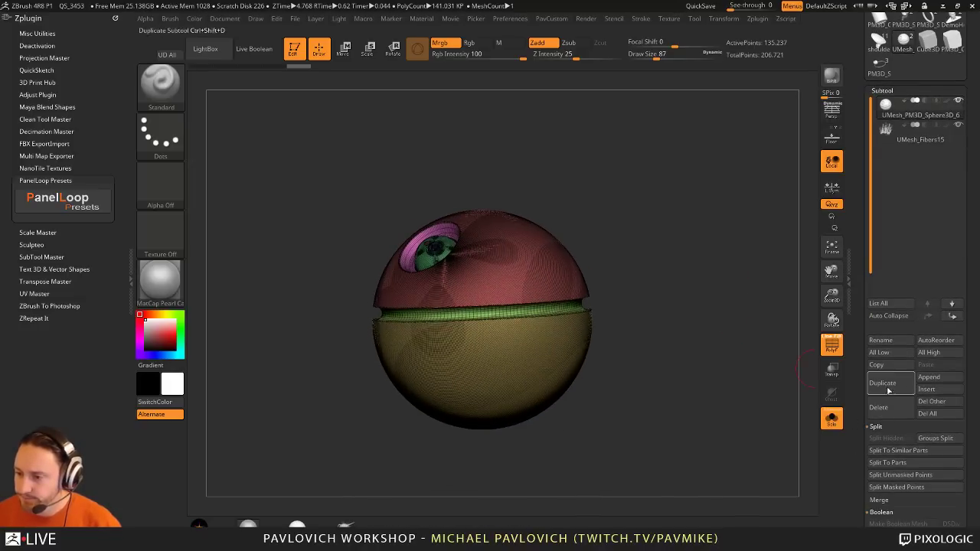
left_click(888, 391)
left_click_drag(801, 347, 511, 359)
left_click(831, 418)
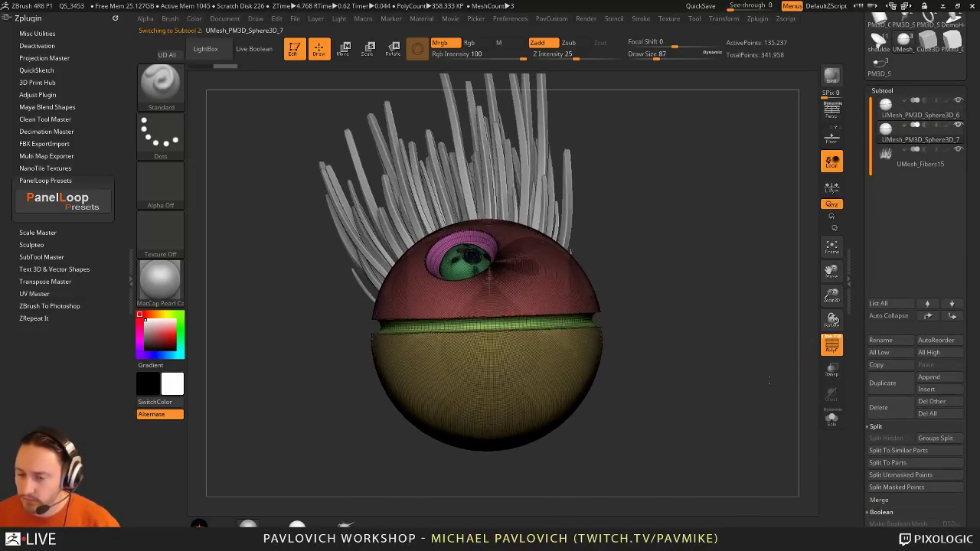
Step: Isolate the copy's lower-half polygroup and cut it into two groups with a curved SliceCurve stroke
mouse_move(769, 381)
left_mouse_down()
mouse_move(682, 366)
mouse_move(687, 335)
left_mouse_up()
left_click(588, 360, "ctrl+shift")
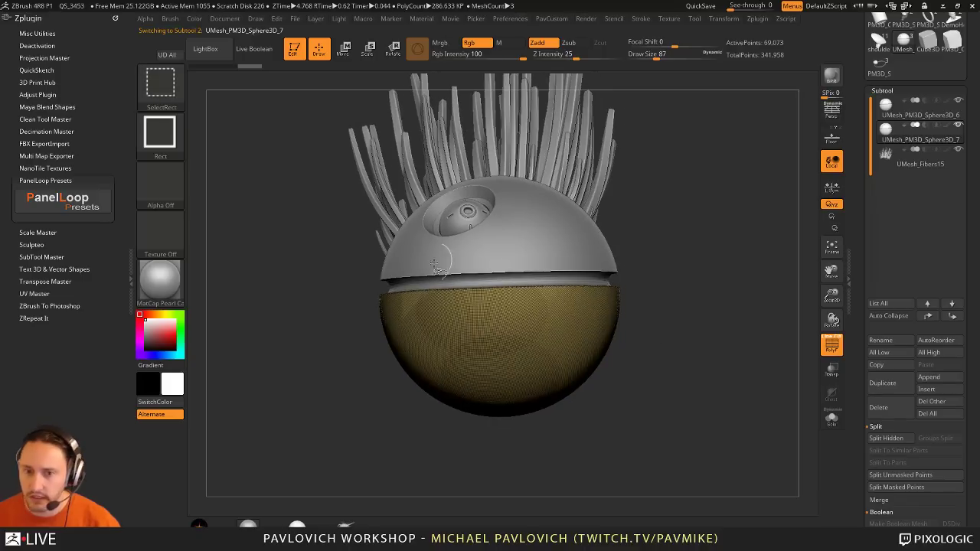
left_click(164, 90, "ctrl+shift")
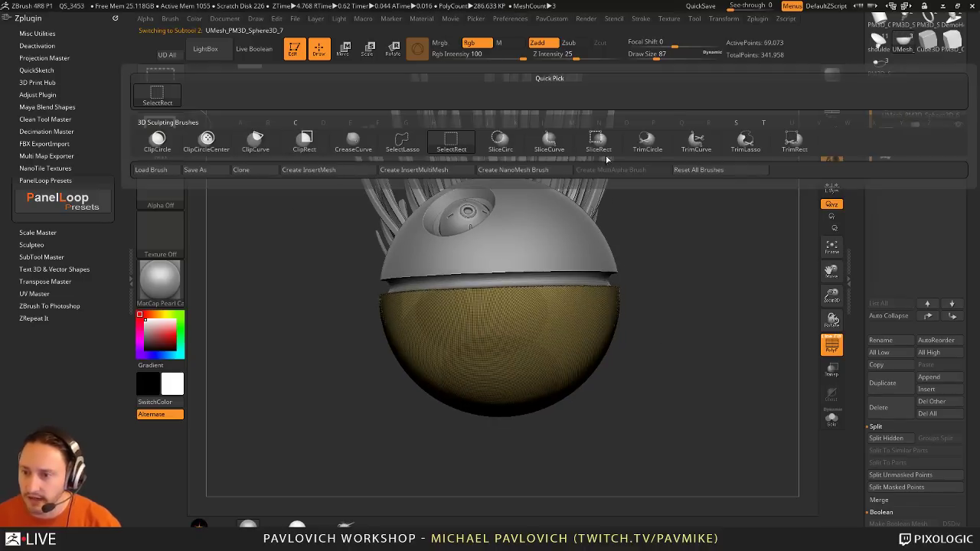
left_click(549, 142)
mouse_move(719, 433)
left_mouse_down("ctrl+shift")
mouse_move(564, 369)
mouse_move(300, 348)
left_mouse_up("ctrl+shift")
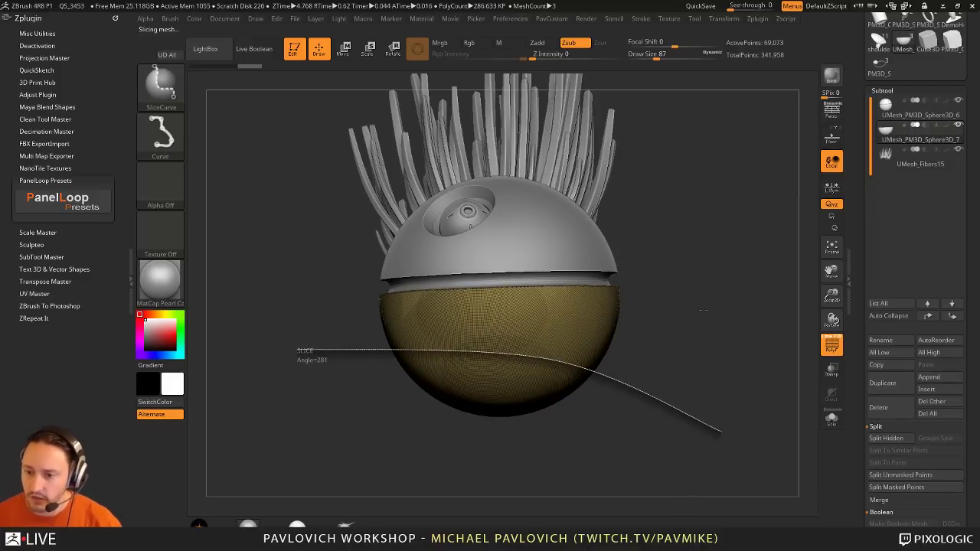
mouse_move(696, 287)
left_mouse_down()
mouse_move(722, 262)
mouse_move(739, 280)
left_mouse_up()
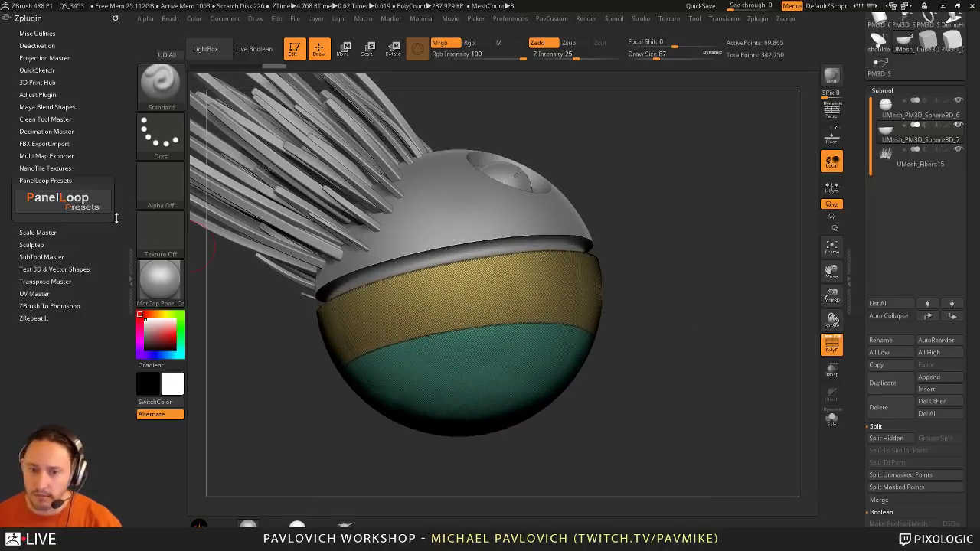
Step: Apply the third Shell preset from PanelLoop Presets to the two sliced groups and accept it
left_click(82, 207)
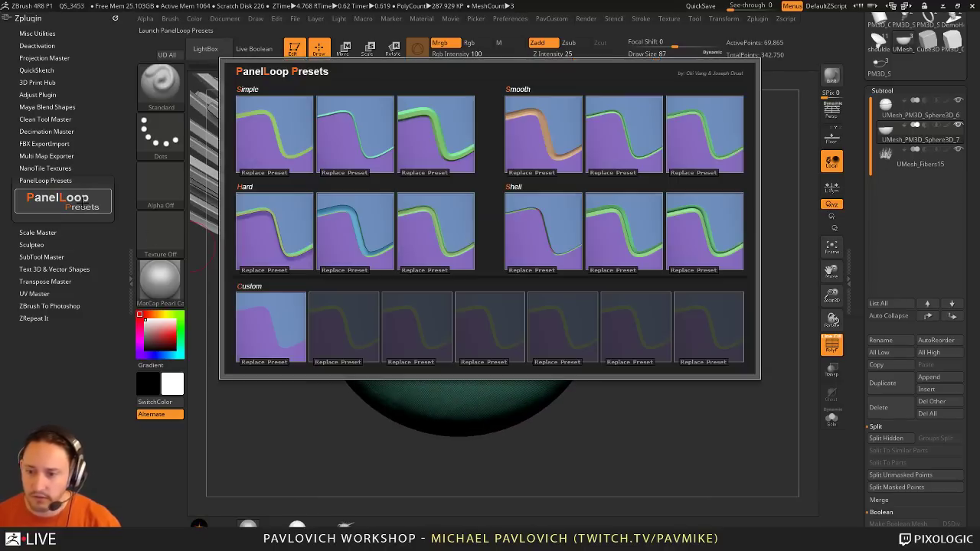
left_click(683, 215)
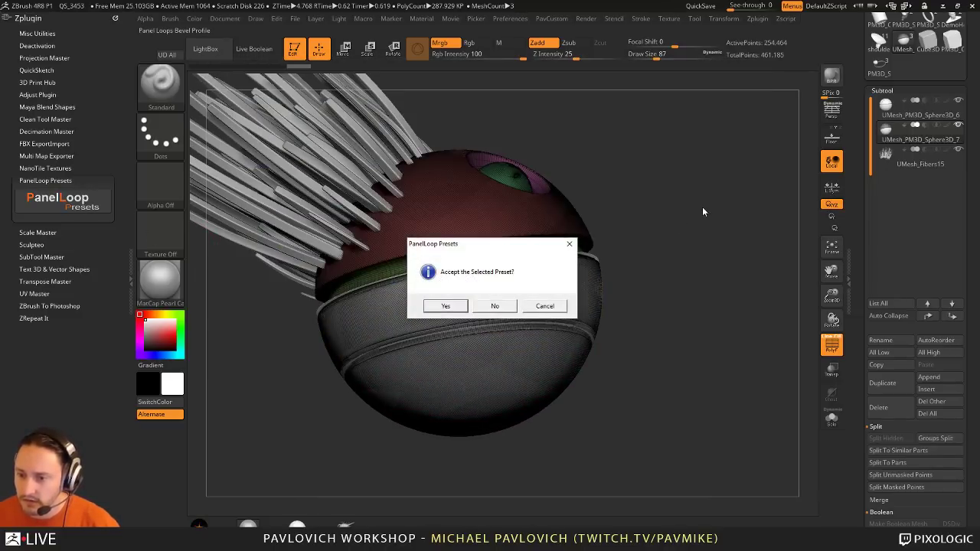
left_click(447, 305)
Step: Examine the beveled panel edges on the ball up close in solo mode, with and without the polyframe
left_click_drag(729, 309, 700, 315)
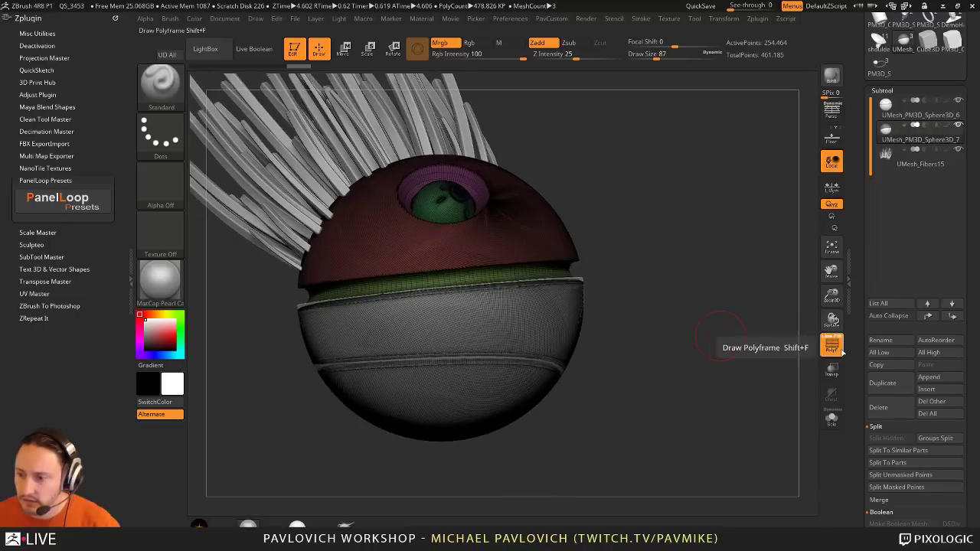
left_click(831, 345)
left_click_drag(760, 320, 794, 342)
left_click(831, 419)
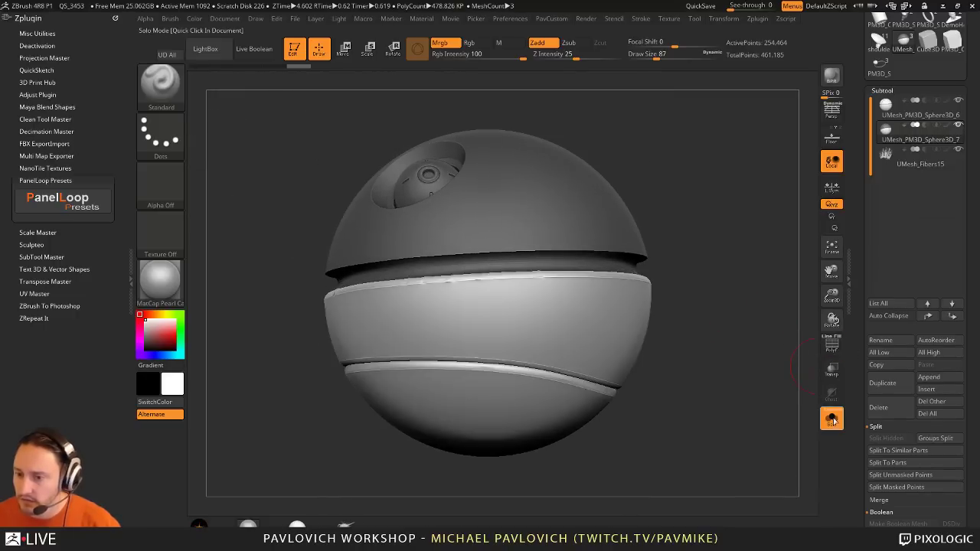
left_click_drag(744, 291, 802, 343)
key("s")
mouse_move(760, 341)
left_mouse_down()
mouse_move(741, 340)
mouse_move(750, 369)
left_mouse_up()
left_click_drag(751, 369, 768, 375)
left_click(830, 345)
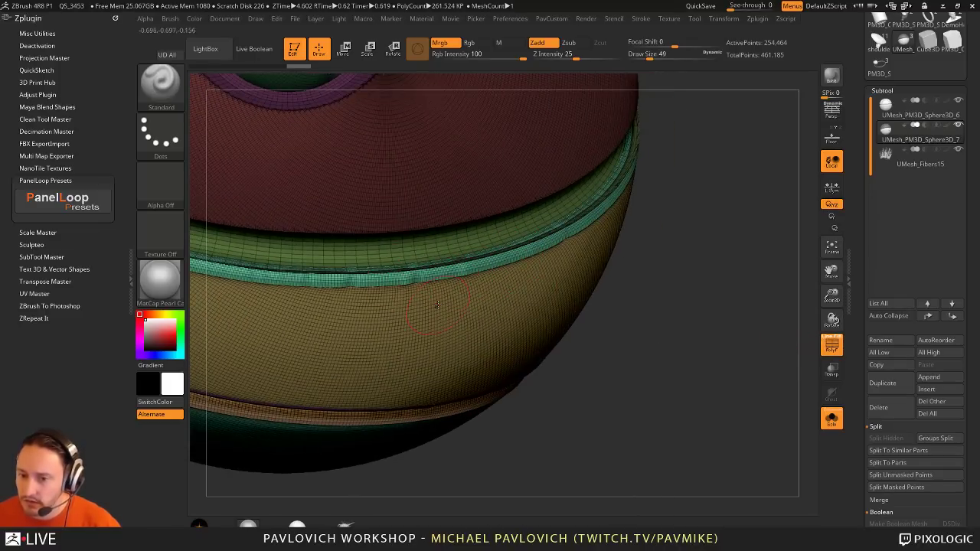
key("bracketleft")
key("bracketleft")
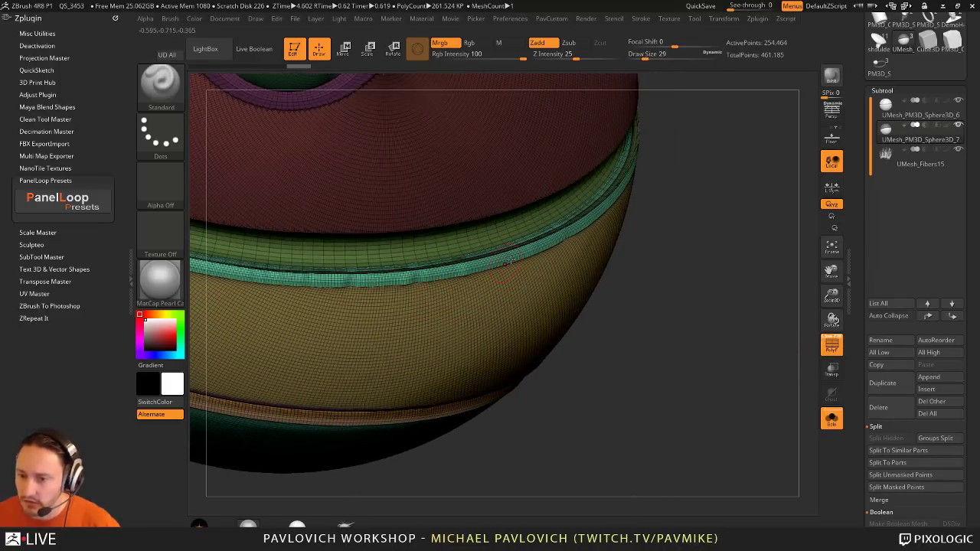
left_click_drag(689, 241, 711, 229, "alt")
Step: Undo the panel loops and the slice on the duplicated ball and show its full mesh
key("ctrl+z")
key("ctrl+z")
left_click_drag(735, 273, 767, 273)
left_click(733, 253, "ctrl+shift")
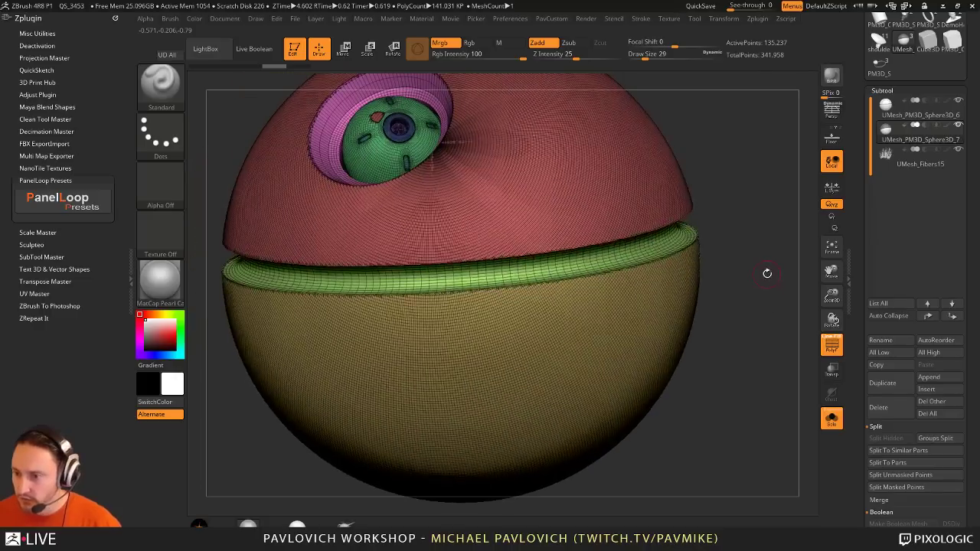
Step: Run ZRemesher on the duplicated ball with KeepGroups on and the Same polygon count option
key("grave")
left_click(790, 466)
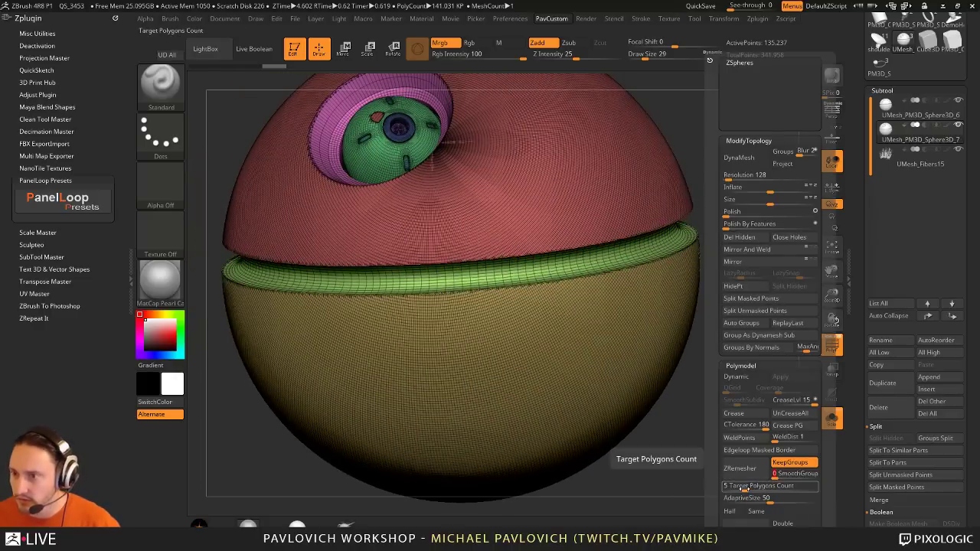
left_click(756, 511)
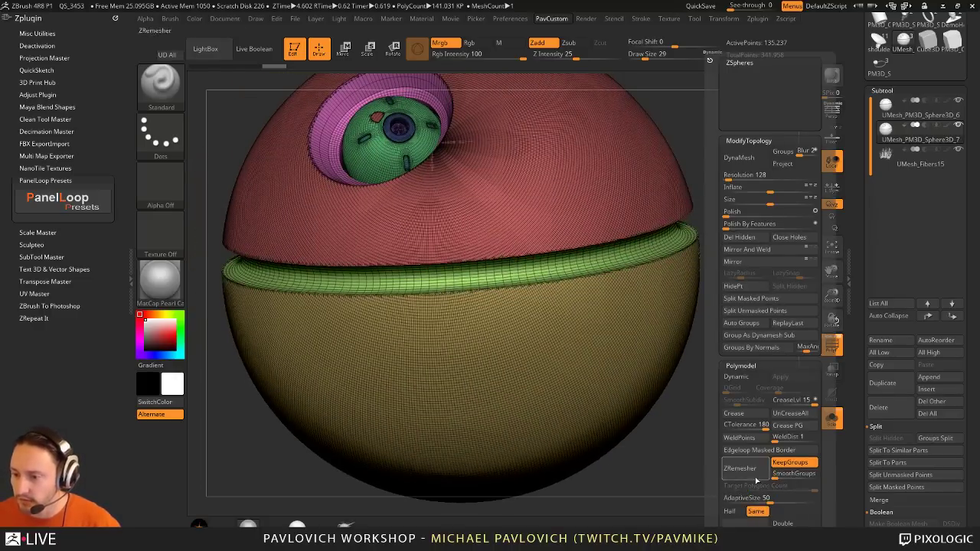
left_click(749, 474)
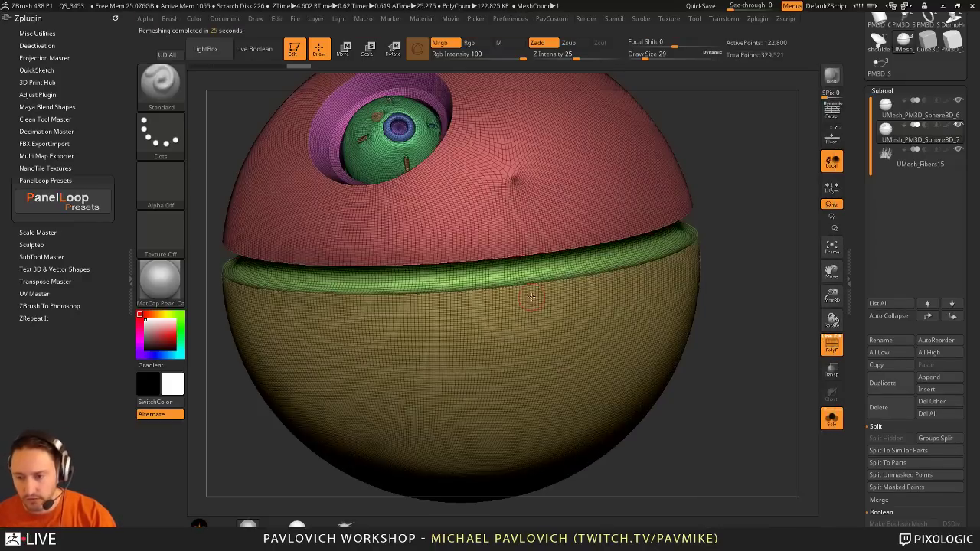
Step: Isolate the lower half of the remeshed ball and slice it across its lower part into two polygroups
mouse_move(752, 170)
left_mouse_down()
mouse_move(742, 184)
mouse_move(743, 130)
mouse_move(766, 268)
mouse_move(722, 299)
mouse_move(712, 320)
left_mouse_up()
left_click(574, 322, "ctrl+shift")
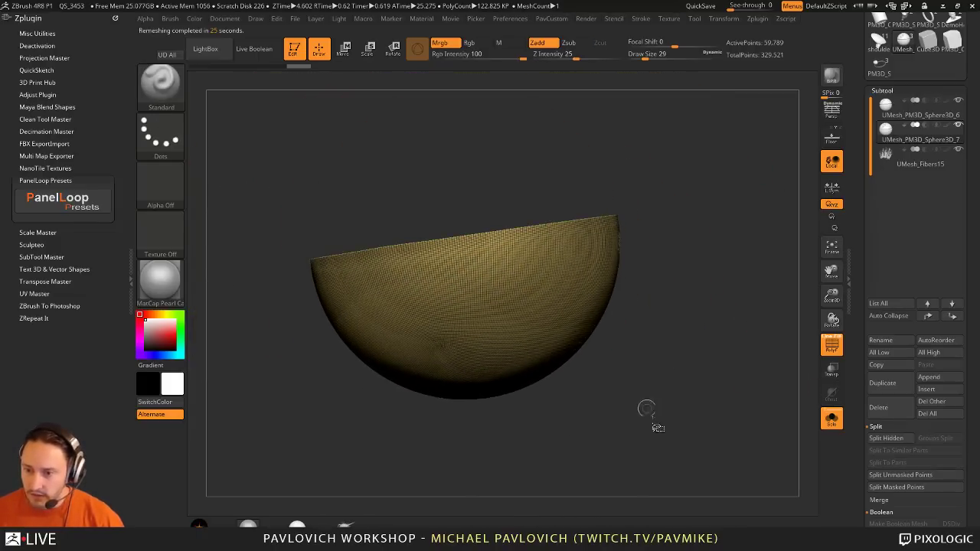
mouse_move(671, 434)
left_mouse_down("ctrl+shift")
mouse_move(575, 341)
mouse_move(269, 322)
left_mouse_up("ctrl+shift")
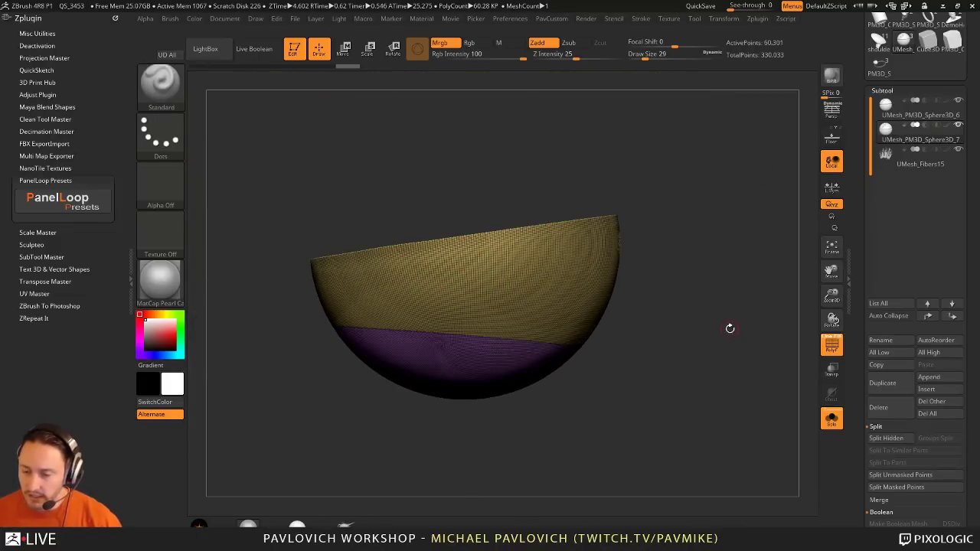
Step: Apply the second Shell preset from PanelLoop Presets to the two isolated lower groups and accept it
left_click_drag(729, 330, 739, 303)
key("grave")
left_click(100, 208)
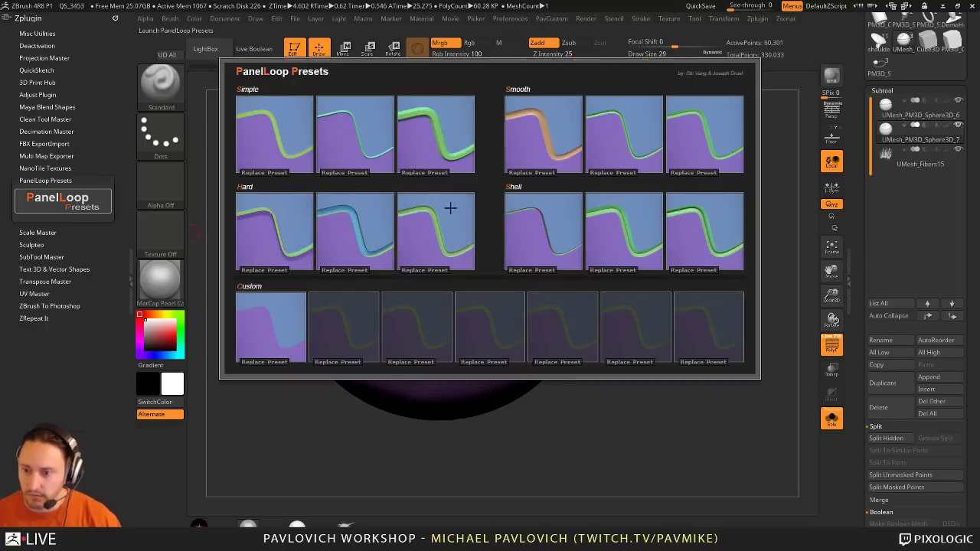
left_click(624, 250)
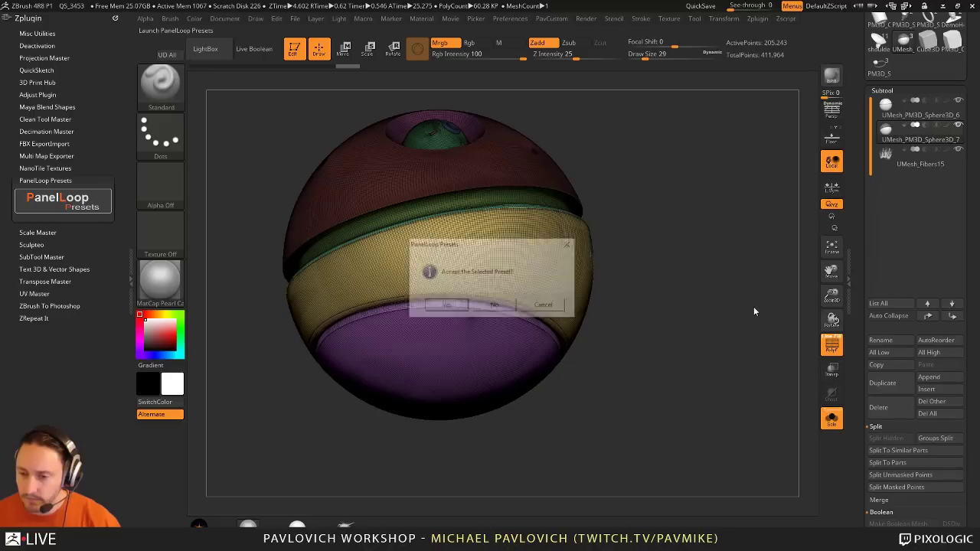
left_click(445, 306)
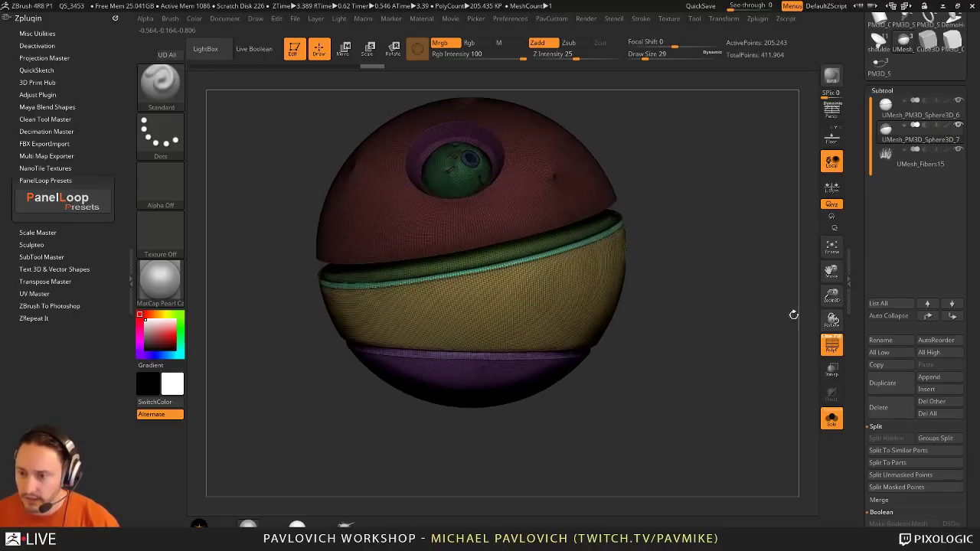
Step: Examine the paneled ball without the polyframe, in and out of solo mode, with the other subtools hidden
left_click_drag(765, 334, 650, 255)
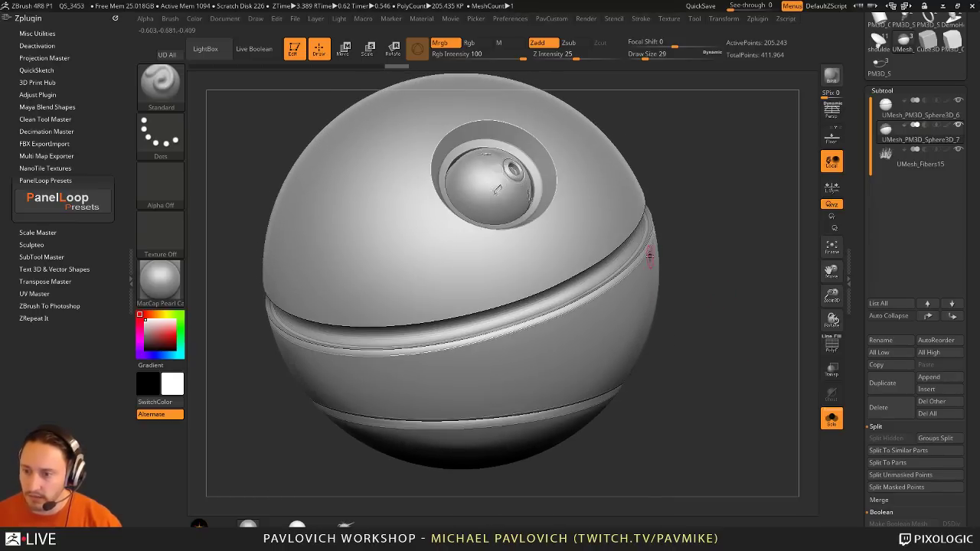
left_click(832, 345)
left_click(832, 345)
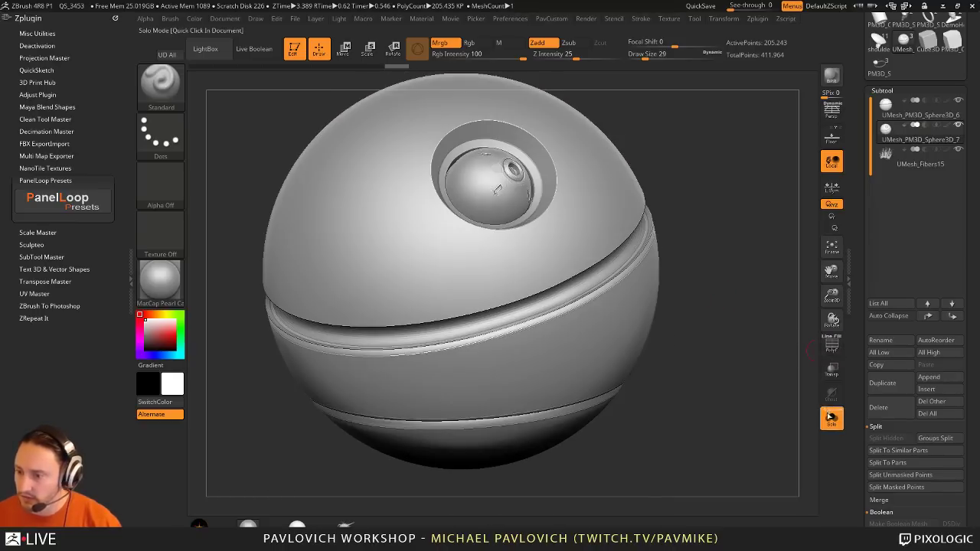
left_click(832, 418)
left_click_drag(791, 403, 788, 375)
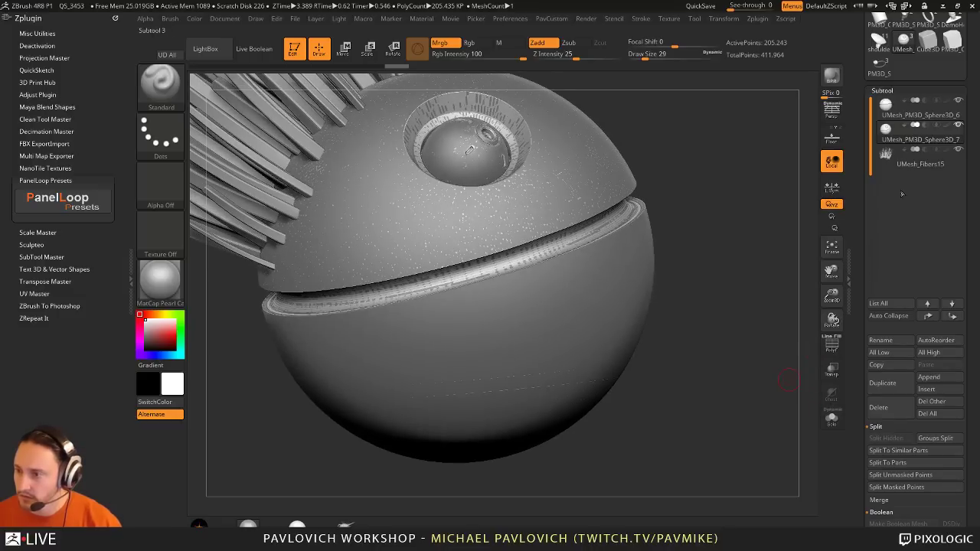
left_click(832, 418)
left_click(957, 127, "shift")
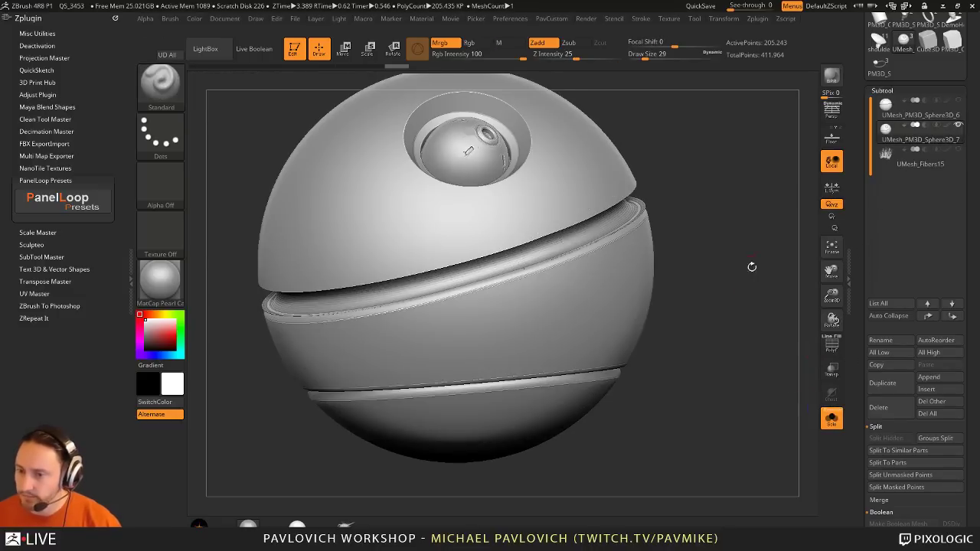
left_click_drag(751, 266, 671, 303)
left_click_drag(511, 339, 710, 365)
Step: Switch to the Sphere3D tool, convert it to a PolyMesh3D and show its polyframe
left_click_drag(869, 119, 863, 318)
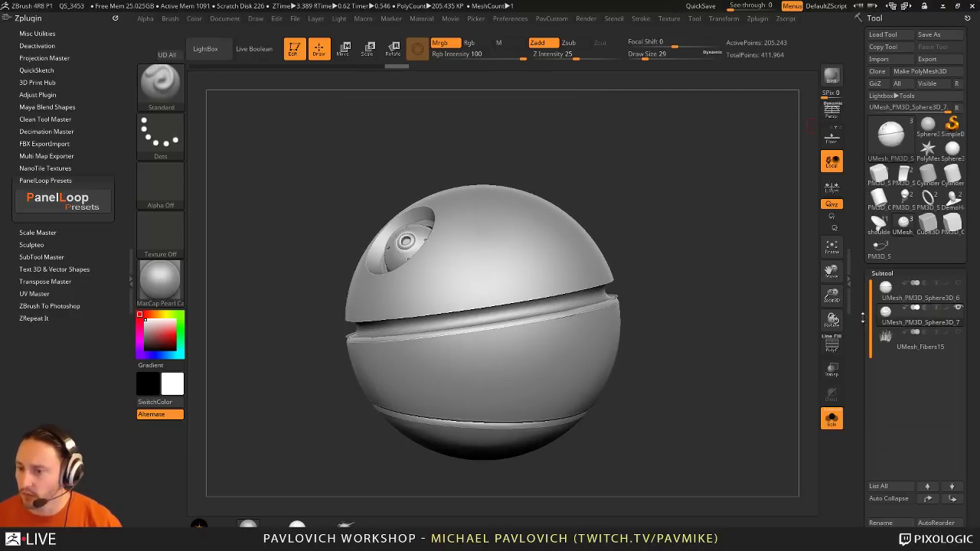
left_click(926, 197)
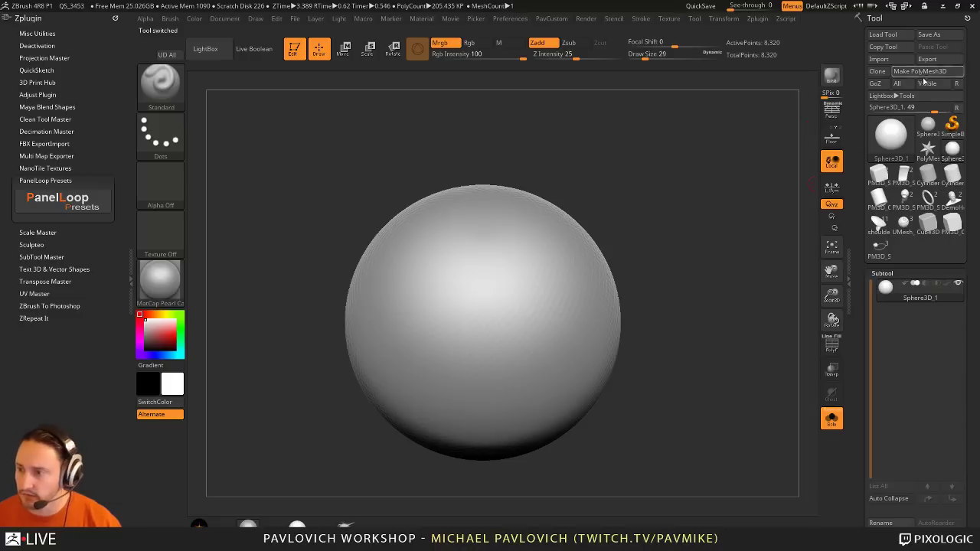
left_click(922, 72)
left_click(832, 344)
left_click_drag(752, 315, 727, 331)
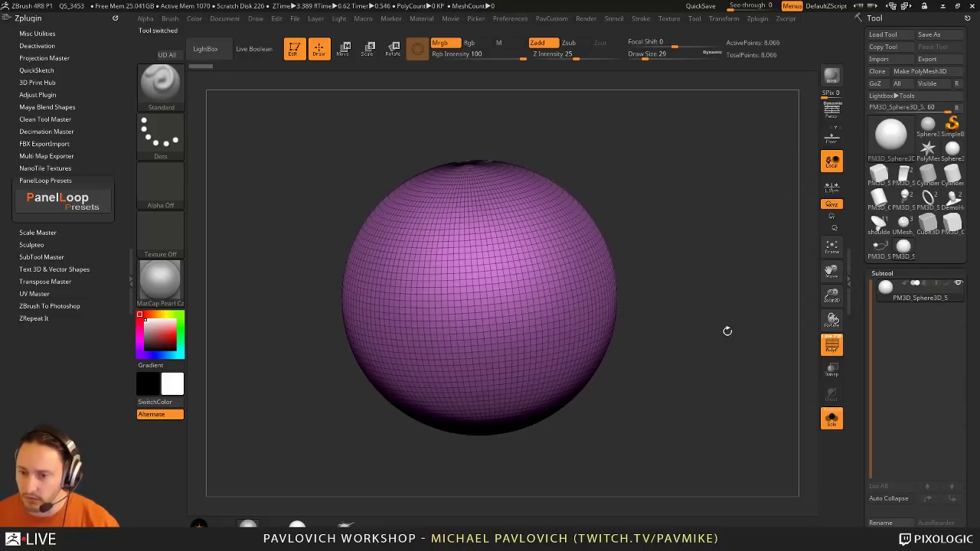
Step: Slice the new sphere into three stacked bands and accept the third Shell preset from PanelLoop Presets for them
mouse_move(647, 222)
left_mouse_down("ctrl+shift")
mouse_move(596, 177)
mouse_move(269, 268)
left_mouse_up("ctrl+shift")
mouse_move(693, 391)
left_mouse_down("ctrl+shift")
mouse_move(630, 341)
mouse_move(260, 312)
left_mouse_up("ctrl+shift")
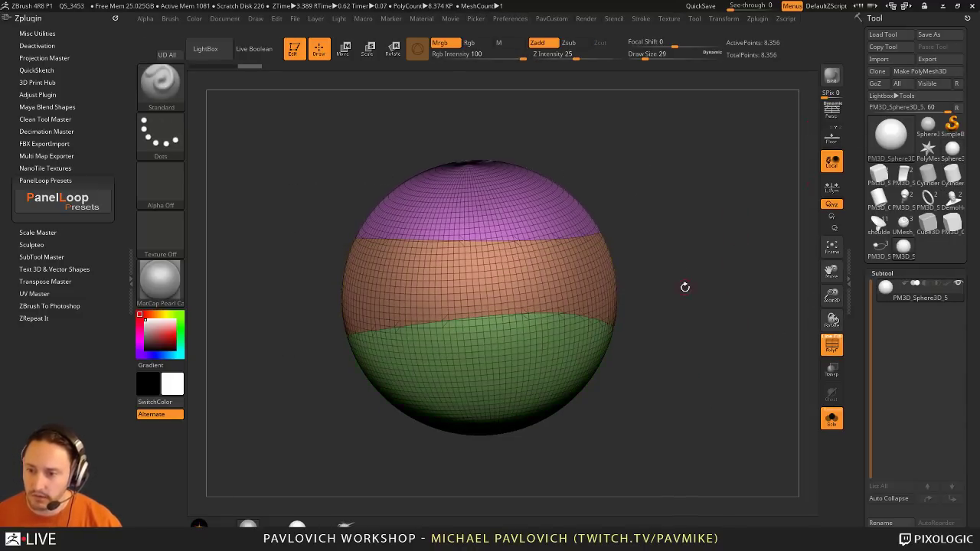
left_click(96, 207)
left_click(727, 253)
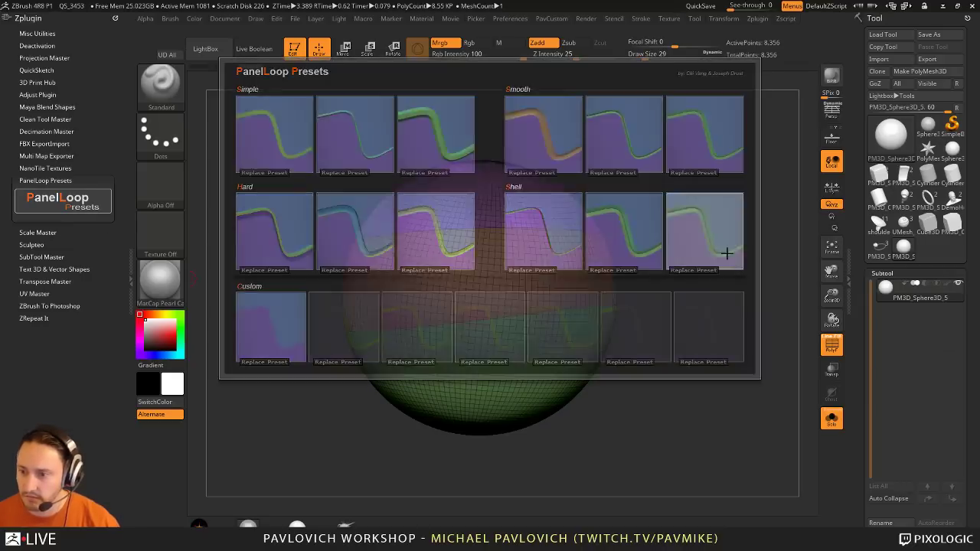
left_click(439, 308)
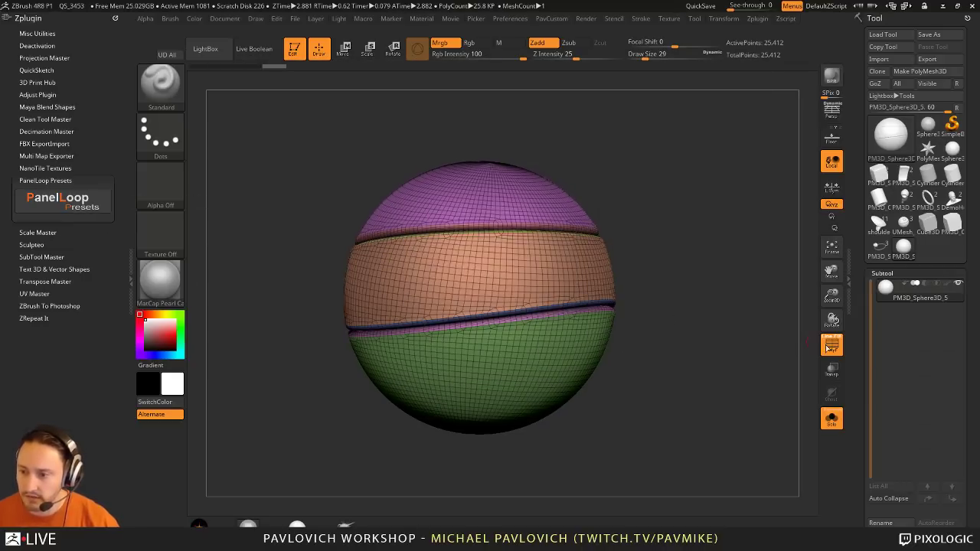
Step: Hide the polyframe and turn on dynamic subdivision to preview the sphere's panels smoothly
key("shift+f")
left_click_drag(724, 298, 766, 324, "alt")
key("2")
left_click(746, 425)
key("d")
left_click_drag(766, 325, 747, 363, "alt")
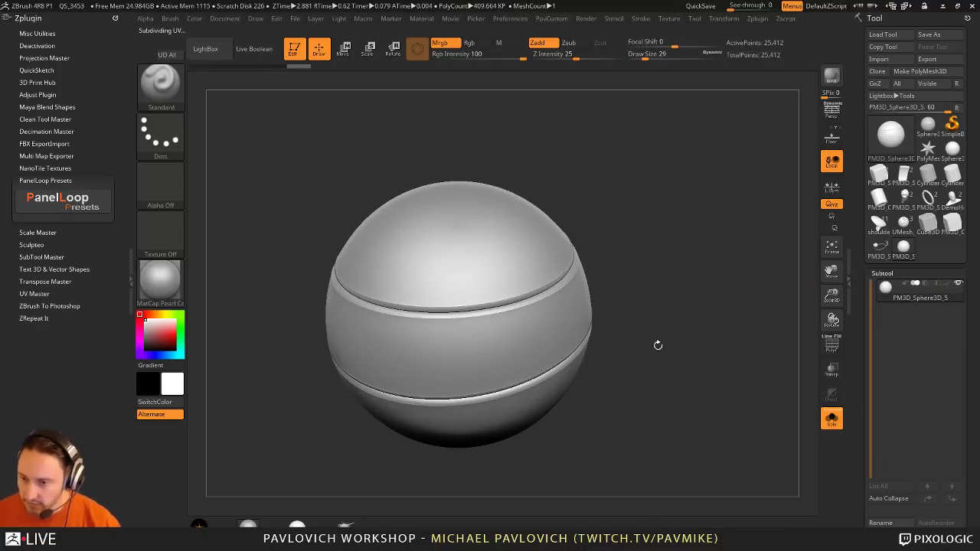
left_click_drag(658, 345, 725, 341)
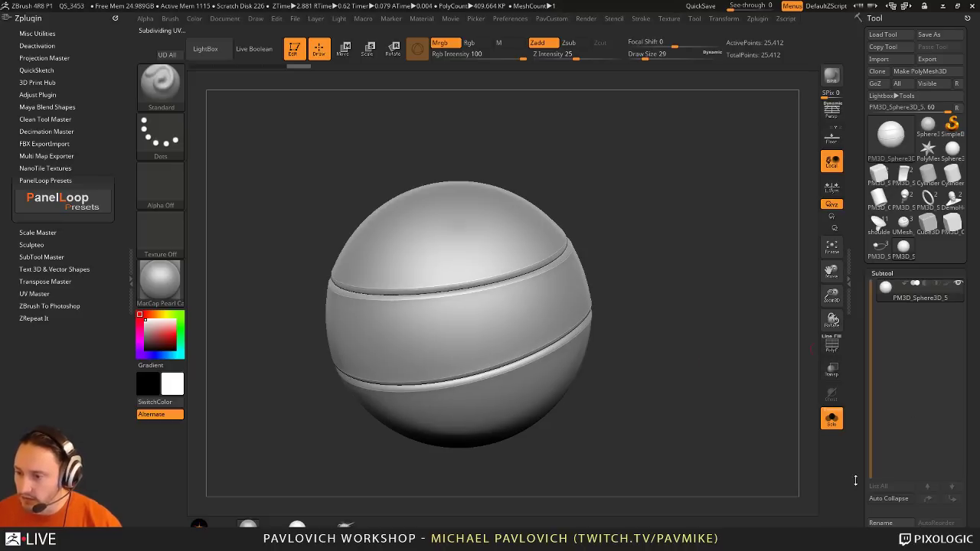
Step: Insert the BallRadar mesh from the IMM Boolean brush on the upper panel of the sphere
left_click_drag(855, 481, 855, 418)
left_click_drag(661, 280, 664, 286)
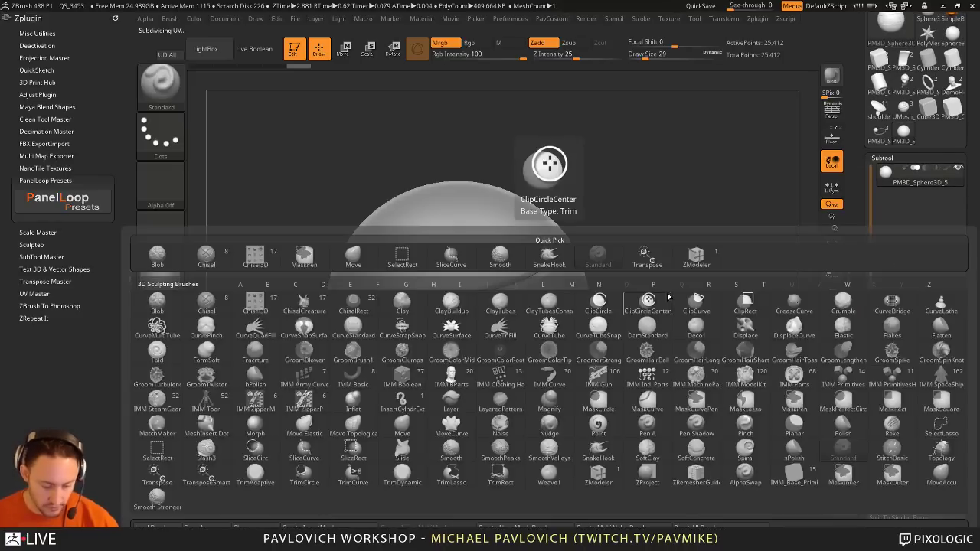
key("b")
key("i")
key("b")
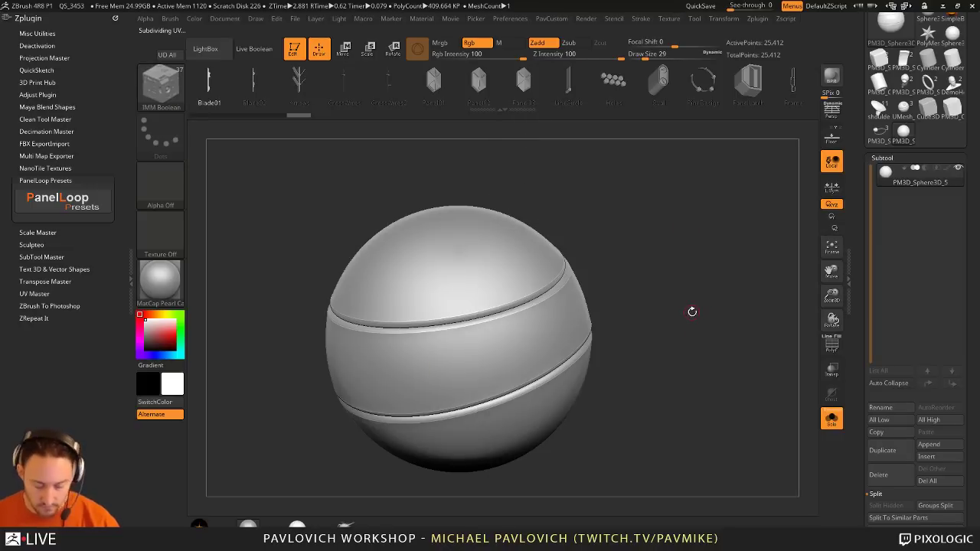
key("m")
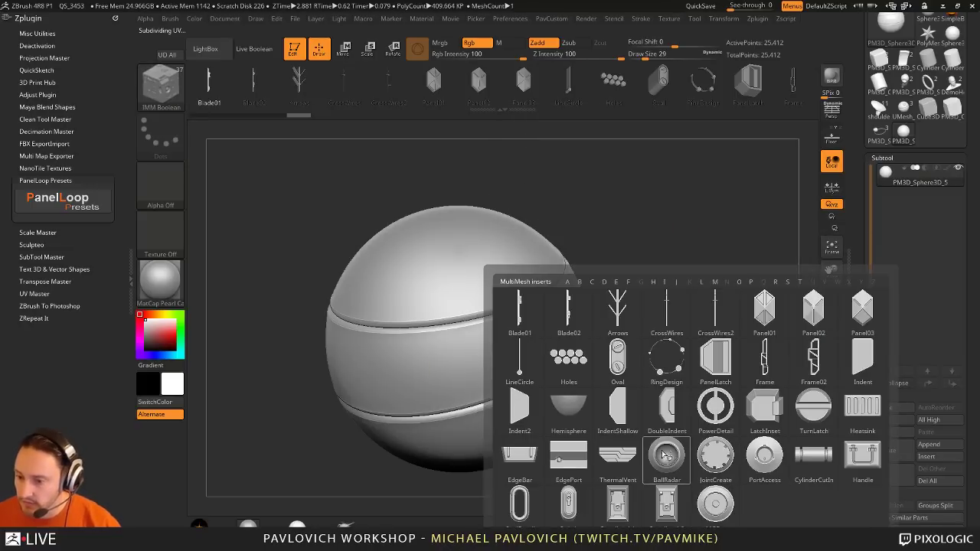
left_click(664, 455)
left_click_drag(451, 256, 499, 253)
left_click_drag(706, 309, 725, 291)
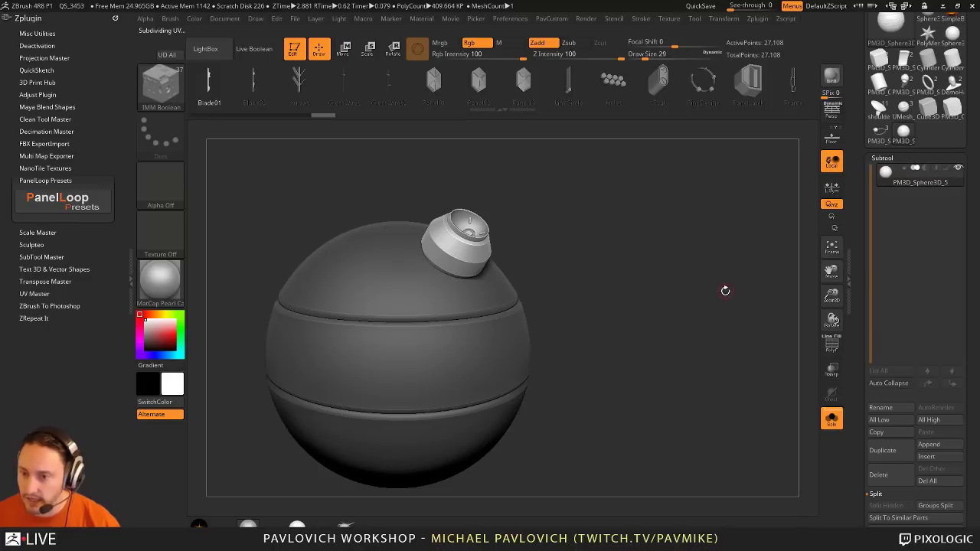
Step: Split the unmasked BallRadar insert into its own subtool and select it
key("space")
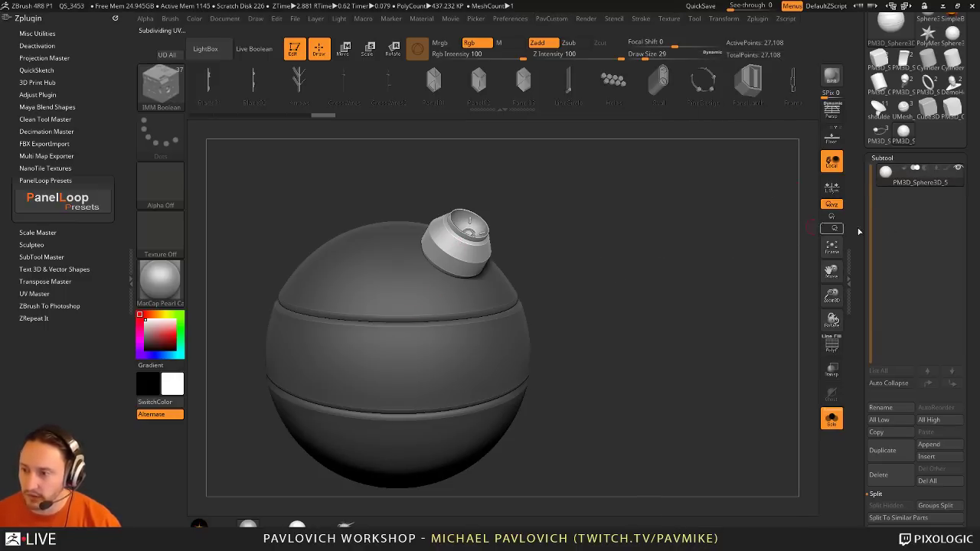
key("space")
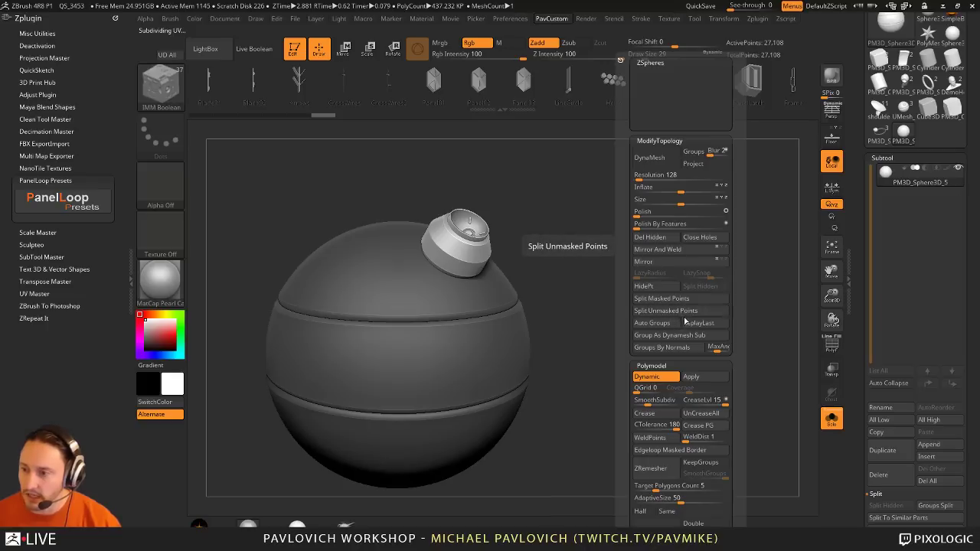
left_click(667, 310)
left_click(919, 198)
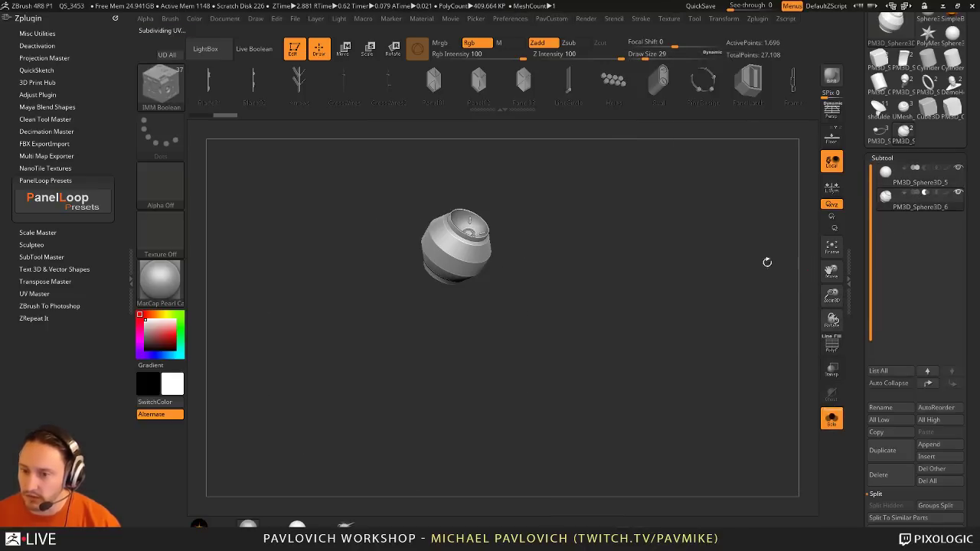
Step: Turn on Live Boolean and leave solo mode to preview the BallRadar cut in the sphere
left_click_drag(766, 261, 785, 324)
key("ctrl+b")
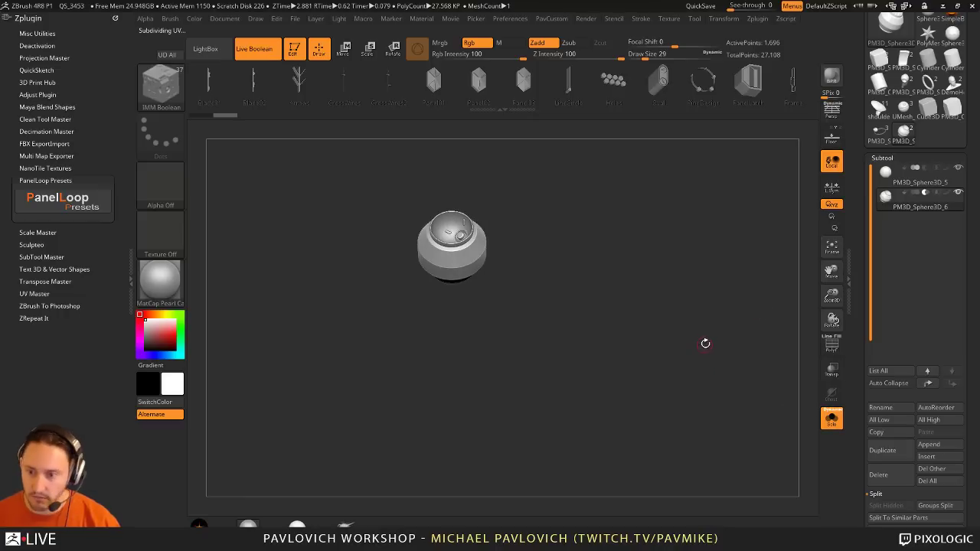
left_click_drag(741, 365, 761, 372)
left_click(832, 415)
left_click_drag(677, 278, 741, 294, "alt")
left_click_drag(654, 225, 677, 308, "alt")
Step: Try moving the BallRadar insert outward along its own axis, and undo the move
key("w")
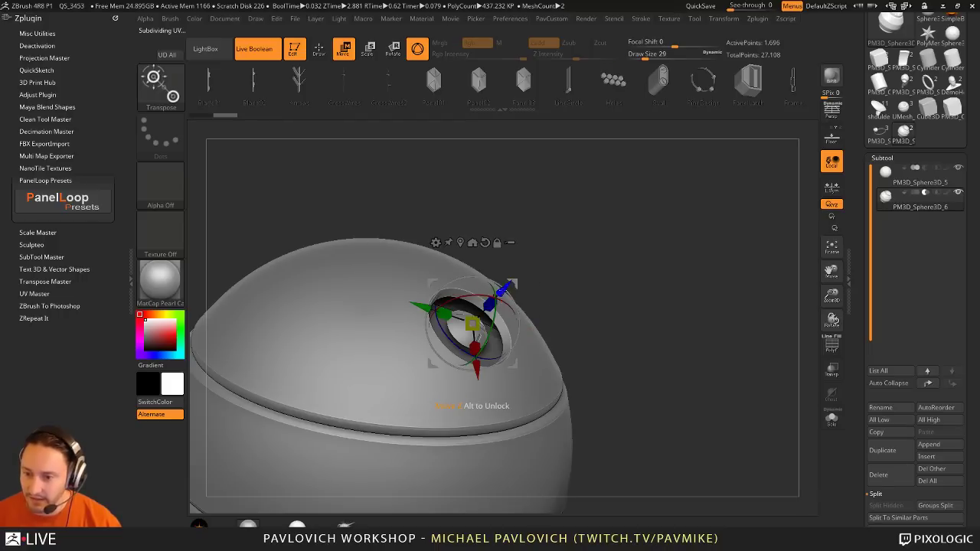
mouse_move(502, 289)
left_mouse_down()
mouse_move(523, 279)
mouse_move(505, 302)
mouse_move(509, 296)
left_mouse_up()
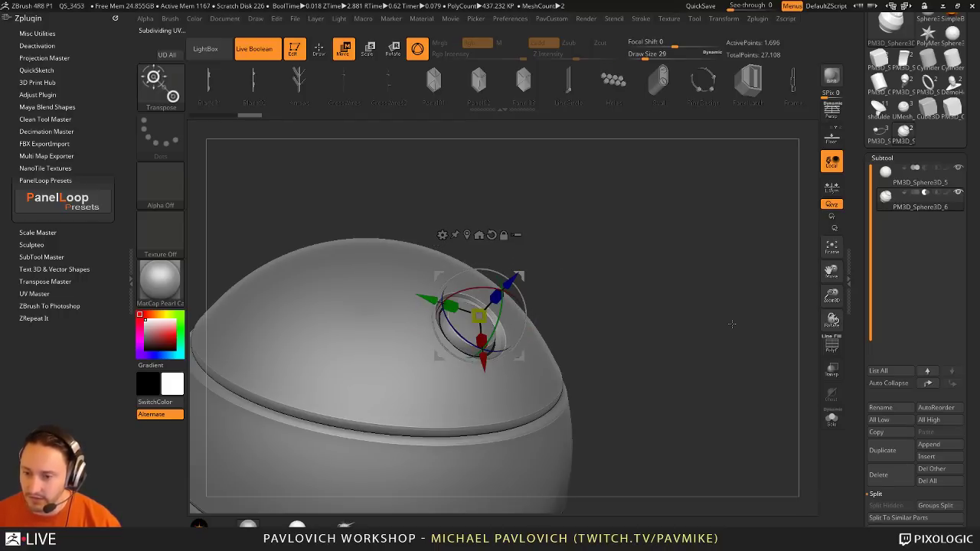
key("ctrl+z")
key("q")
Step: Select the paneled sphere subtool and delete it
left_click_drag(732, 284, 780, 233, "alt")
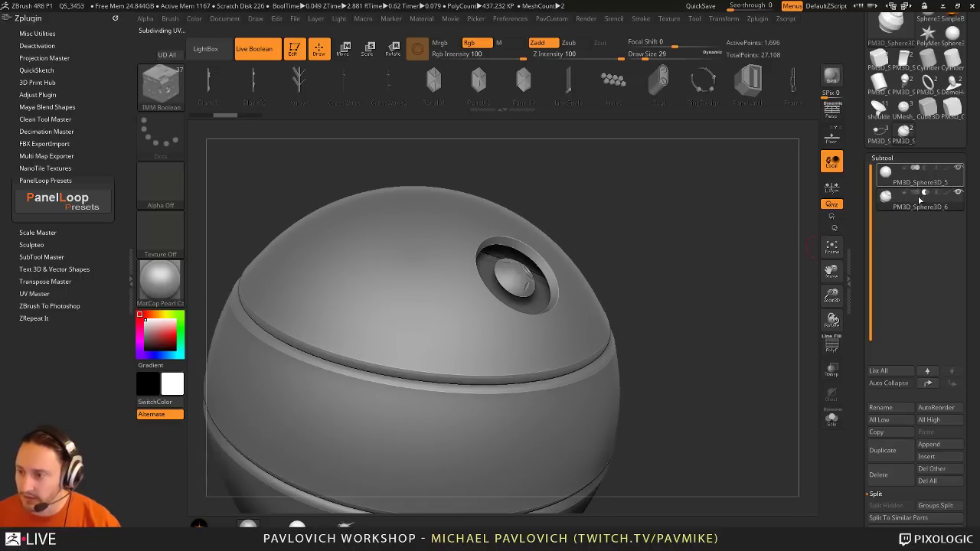
left_click(919, 175)
left_click(890, 476)
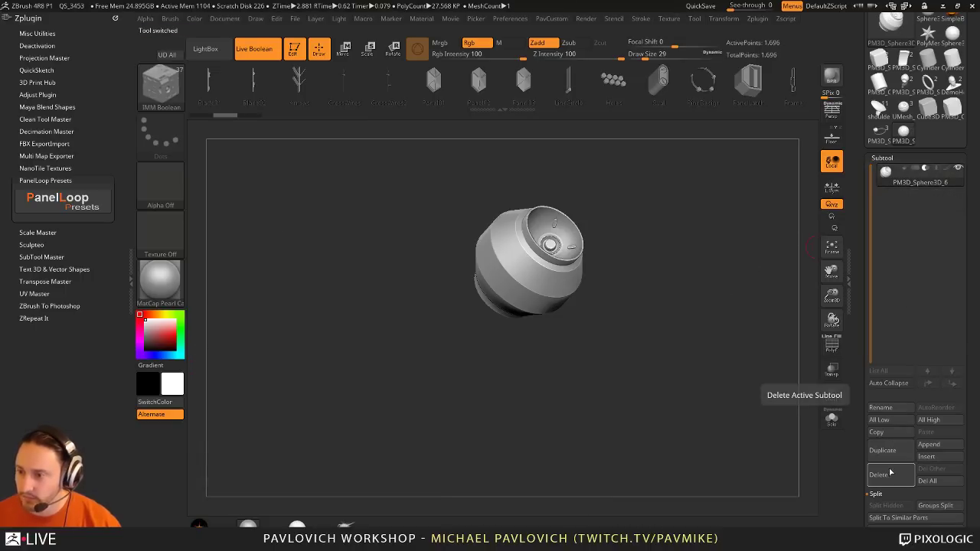
Step: Load the Sphere3D primitive again, show its polyframe and make it a fresh PolyMesh3D
left_click_drag(880, 173, 922, 236)
left_click(952, 127)
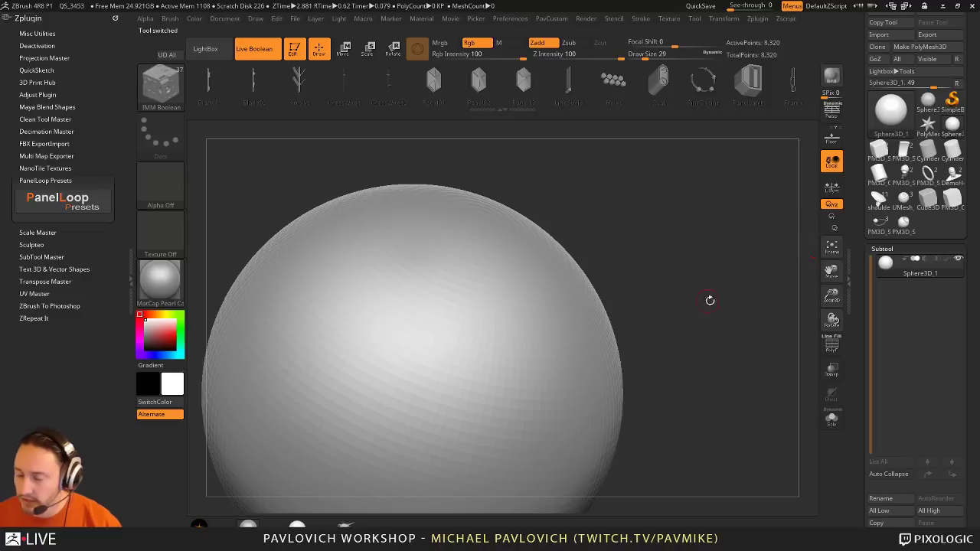
key("shift+f")
right_click_drag(797, 339, 750, 321, "ctrl")
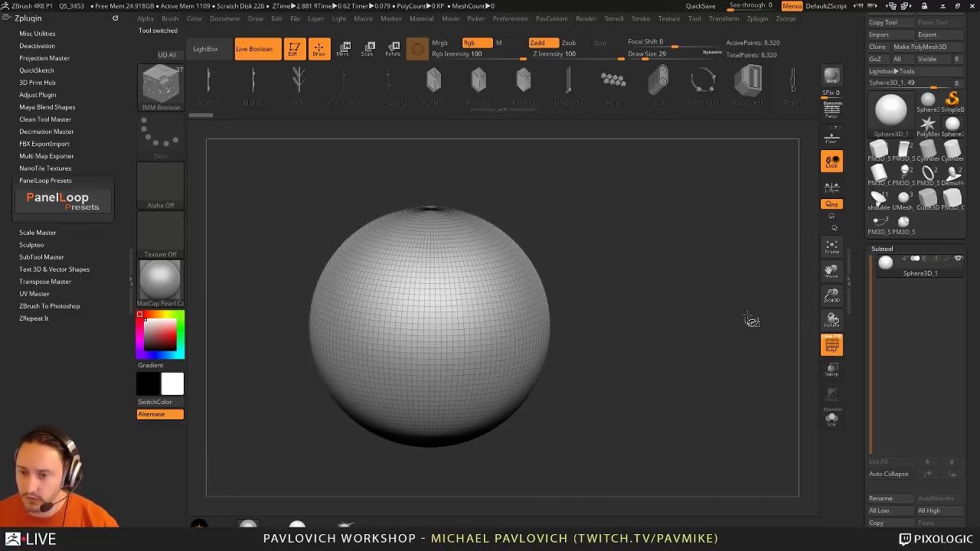
left_click(928, 47)
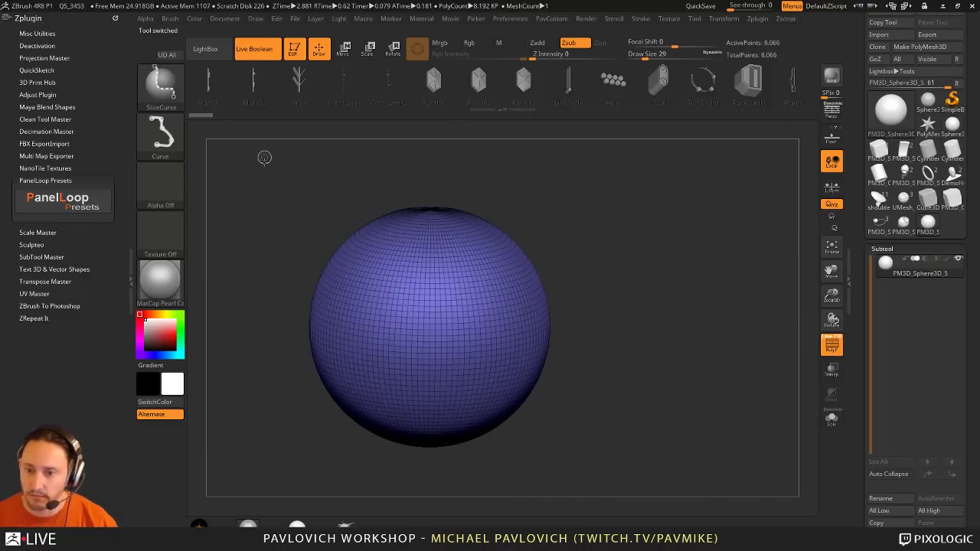
Step: Cut the fresh sphere with two diagonal slices and apply and accept the third Shell preset from PanelLoop Presets
left_click_drag(263, 158, 651, 215, "ctrl+shift")
mouse_move(586, 467)
left_mouse_down("ctrl+shift")
mouse_move(477, 376)
mouse_move(291, 304)
left_mouse_up("ctrl+shift")
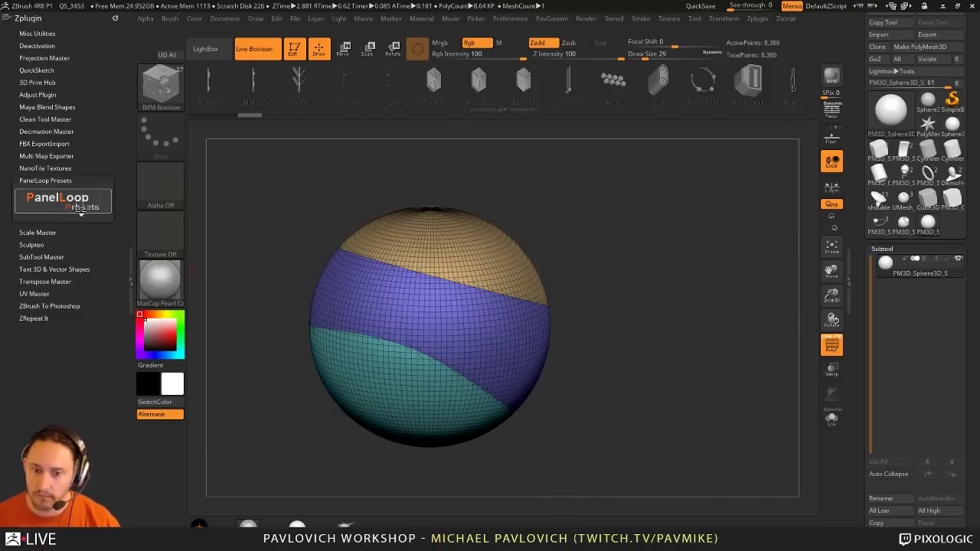
left_click(64, 202)
left_click(712, 261)
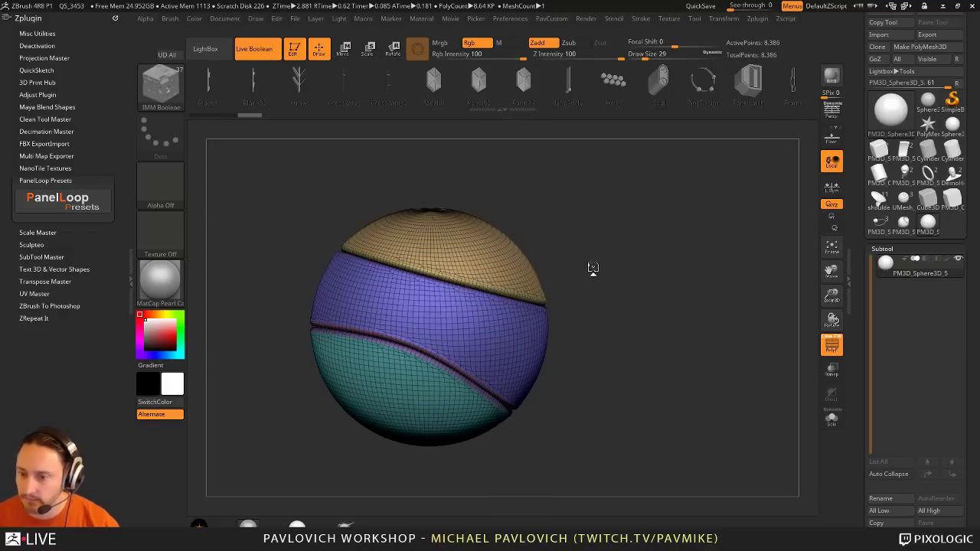
left_click(445, 307)
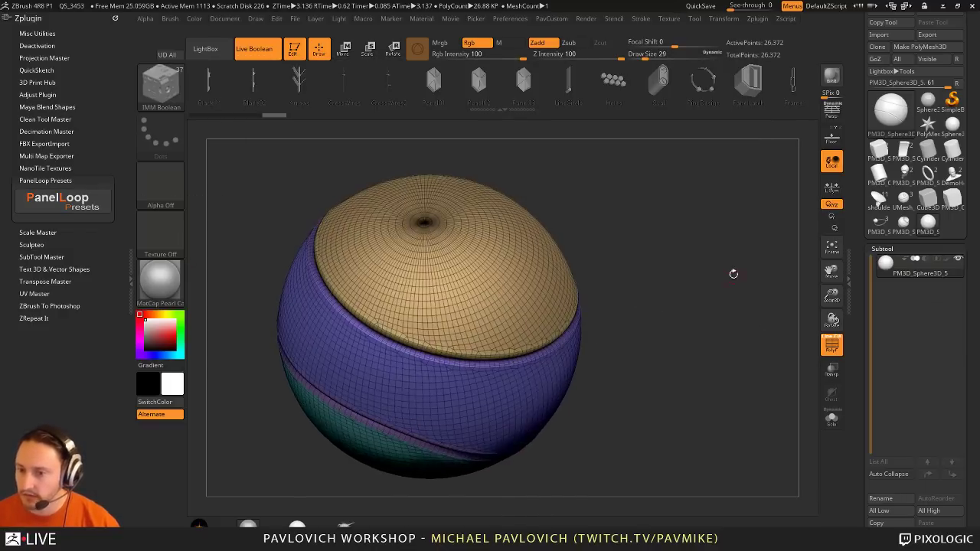
Step: Insert a BallRadar part on the sphere's top panel with the IMM Boolean brush and split it into its own subtool
key("b")
key("i")
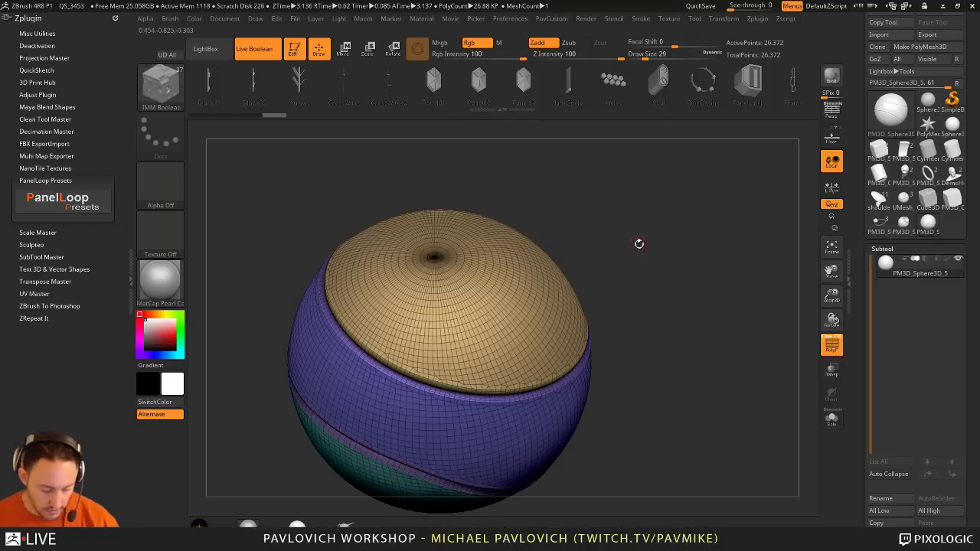
key("m")
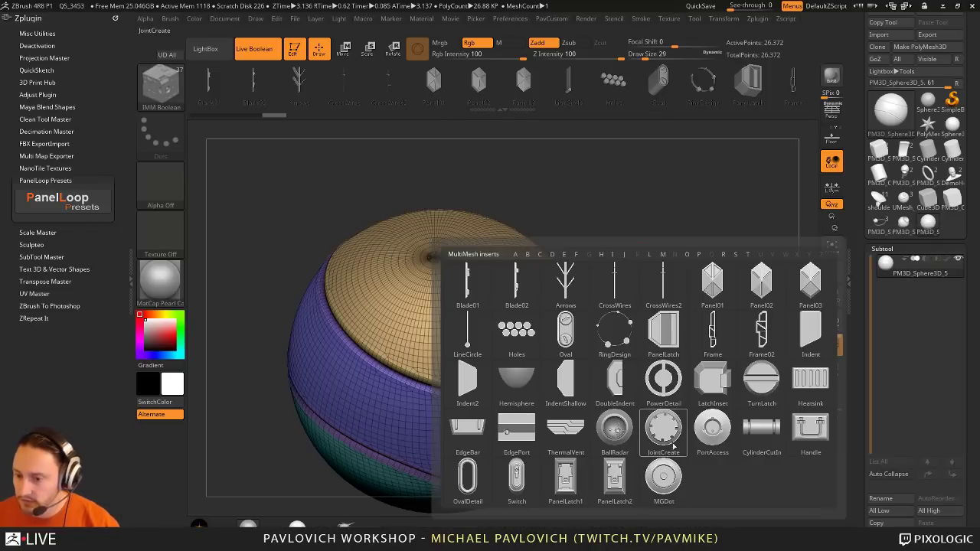
left_click(614, 429)
left_click_drag(676, 333, 686, 264)
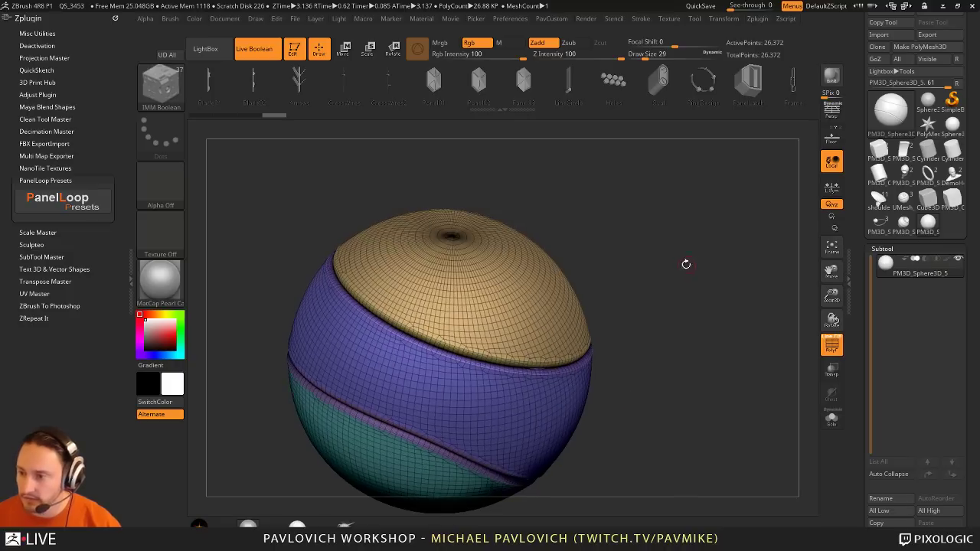
left_click_drag(486, 300, 512, 313)
key("3")
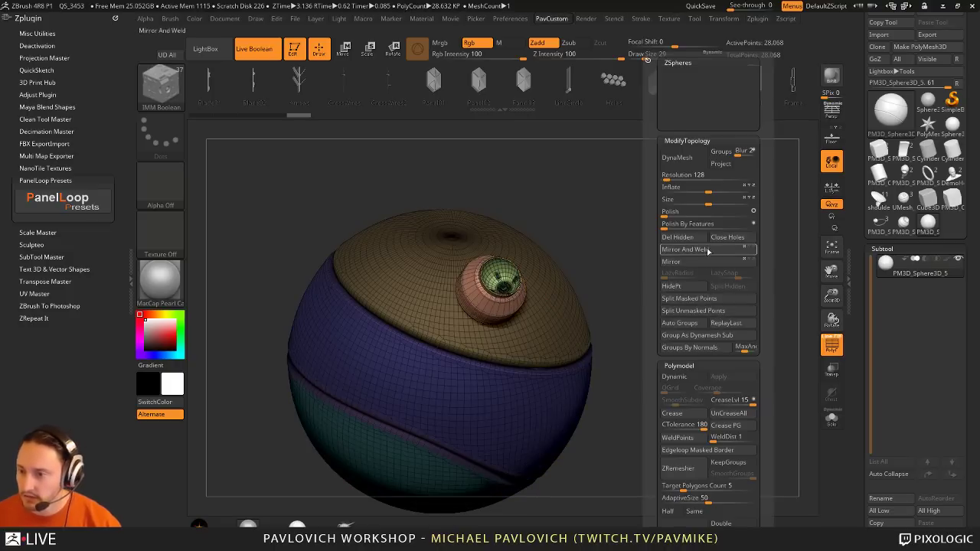
left_click(693, 310)
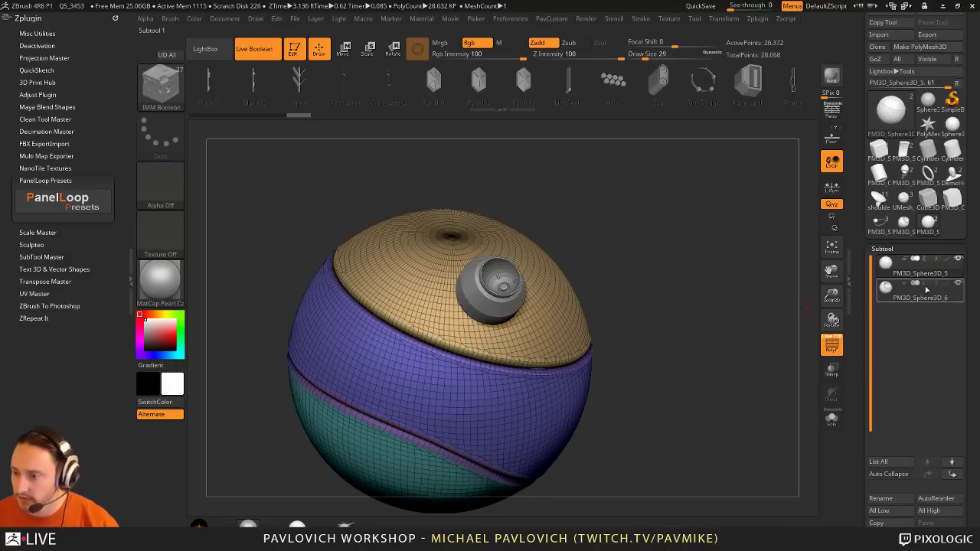
Step: Hide the polyframe and set the BallRadar subtool to subtract from the sphere in the Live Boolean preview
left_click(832, 345)
left_click_drag(744, 328, 708, 321)
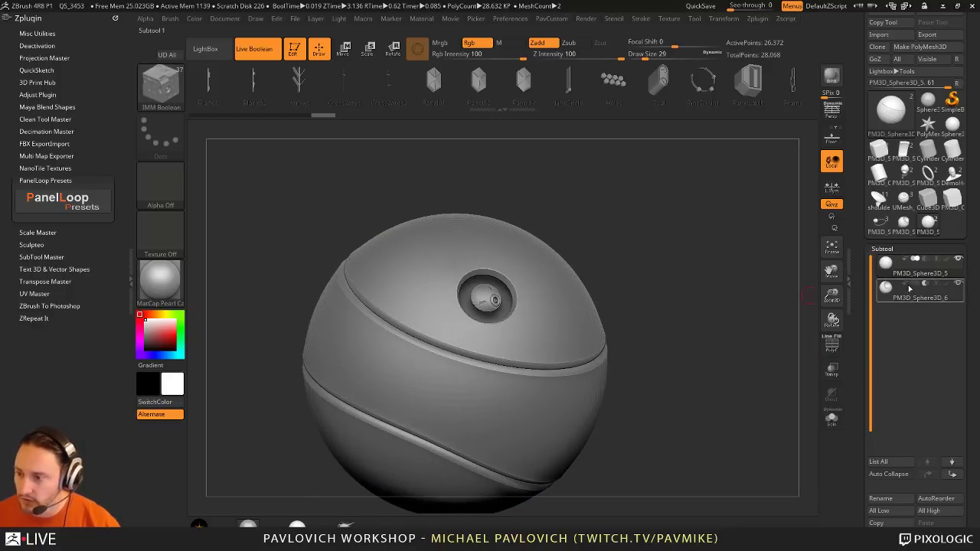
left_click_drag(804, 392, 768, 332)
Step: Isolate the sphere's top panel using SelectRect and split the hidden panels into a separate subtool
key("ctrl+shift")
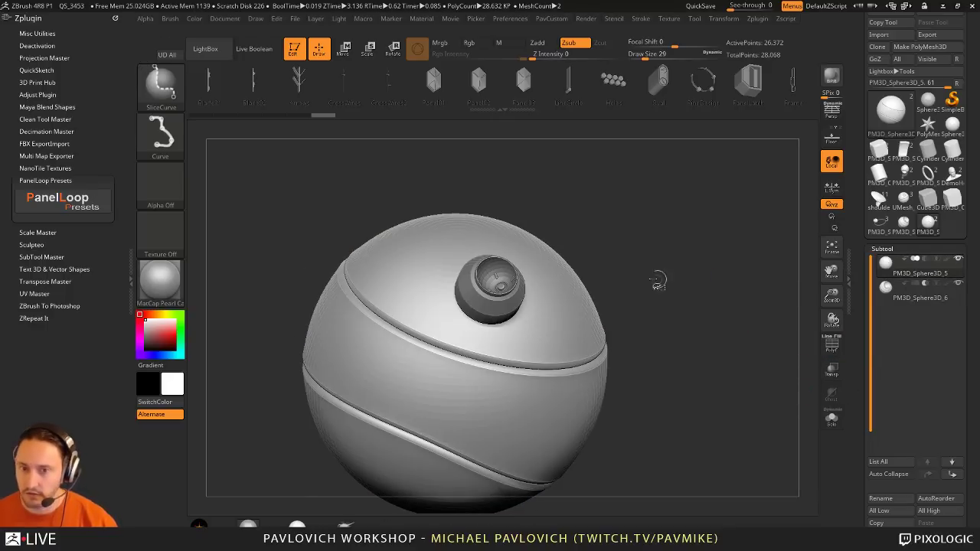
left_click(169, 90, "ctrl+shift")
left_click(207, 136, "ctrl+shift")
left_click(465, 239, "ctrl+shift")
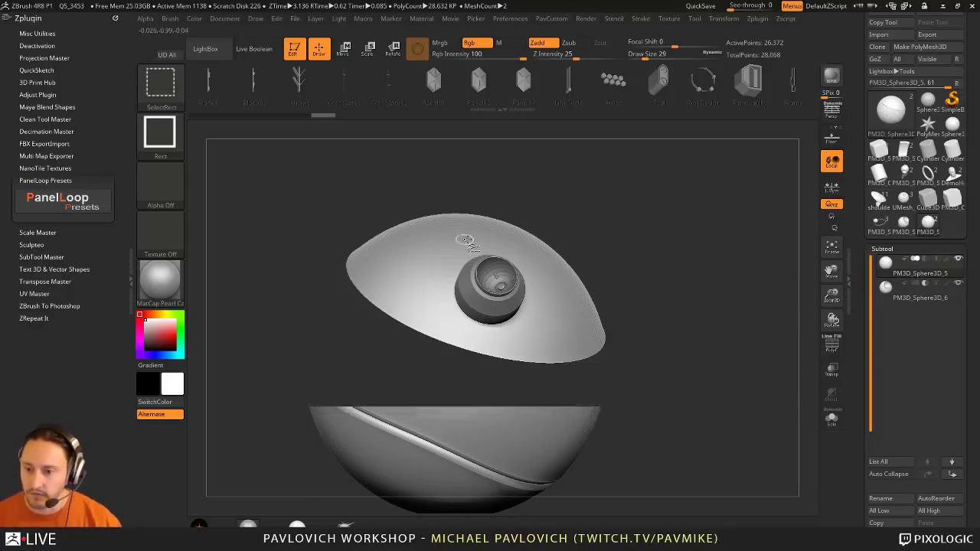
key("ctrl+shift+x")
key("3")
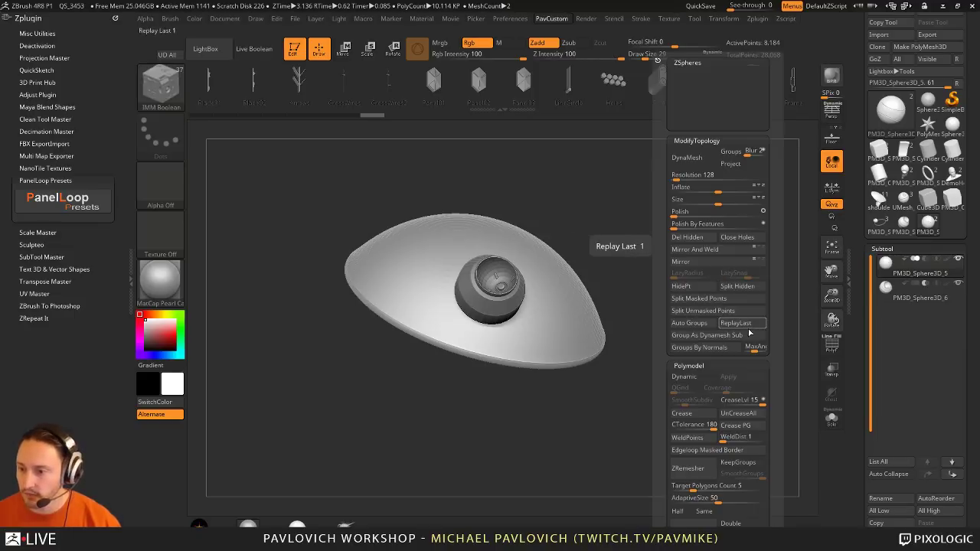
left_click(741, 292)
Step: Solo the top panel with polyframe shown, hide its inner surface polygroup and delete the hidden geometry
left_click(832, 346)
left_click_drag(754, 332, 806, 349)
left_click(831, 417)
left_click_drag(715, 359, 444, 293)
mouse_move(639, 254)
left_mouse_down()
mouse_move(724, 180)
mouse_move(762, 215)
mouse_move(678, 258)
mouse_move(702, 195)
mouse_move(744, 238)
mouse_move(775, 304)
left_mouse_up()
left_click(641, 261, "ctrl+shift")
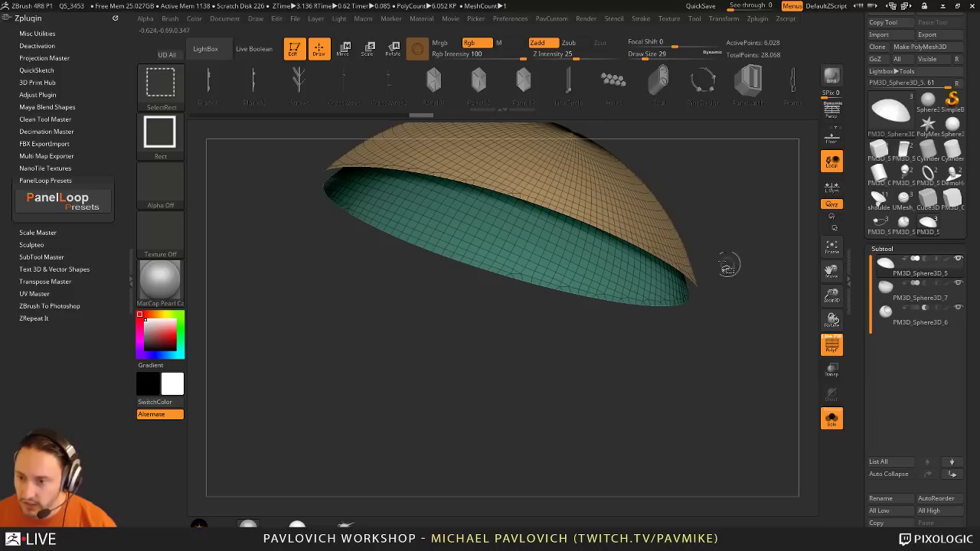
left_click(623, 222, "ctrl+shift")
left_click_drag(755, 223, 769, 246, "ctrl+shift")
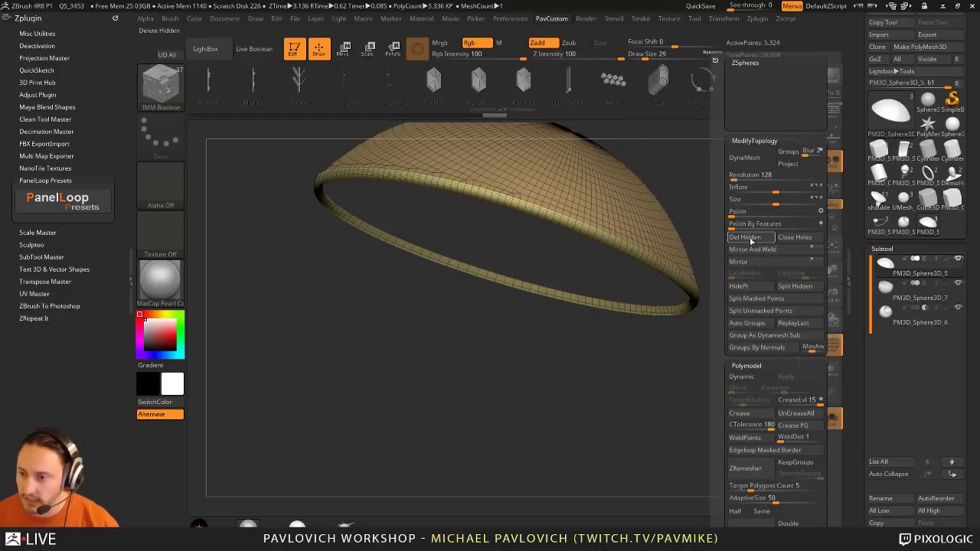
mouse_move(719, 265)
left_mouse_down()
mouse_move(760, 197)
mouse_move(790, 236)
left_mouse_up()
Step: Close the top panel's open underside using the ZModeler edge action Close with the Convex Hole target
key("b")
key("z")
key("m")
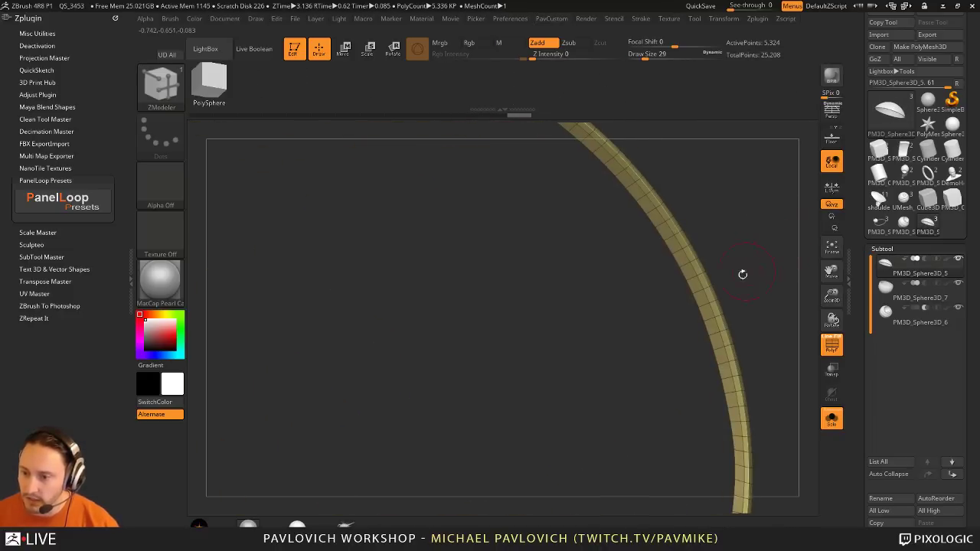
key("space")
left_click(583, 292)
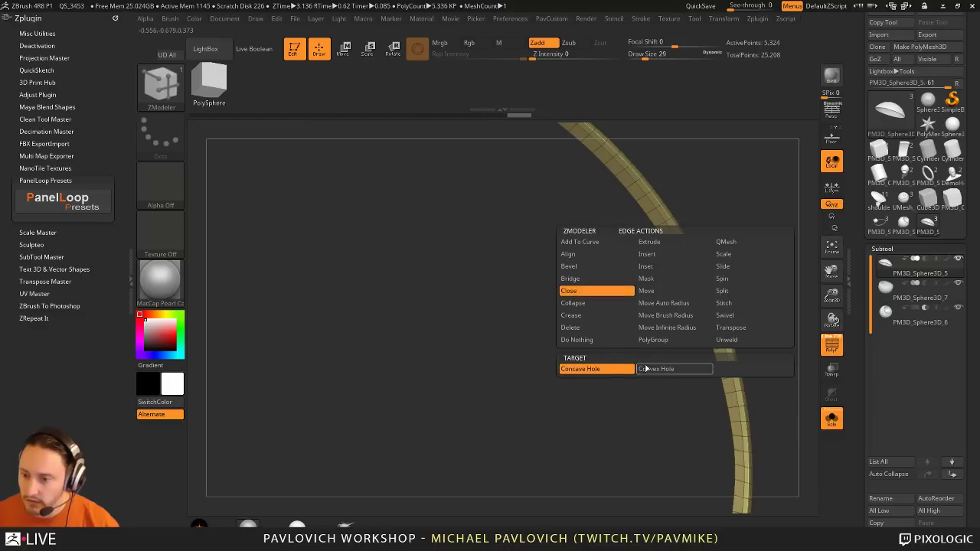
left_click(647, 369)
left_click(659, 254)
key("f")
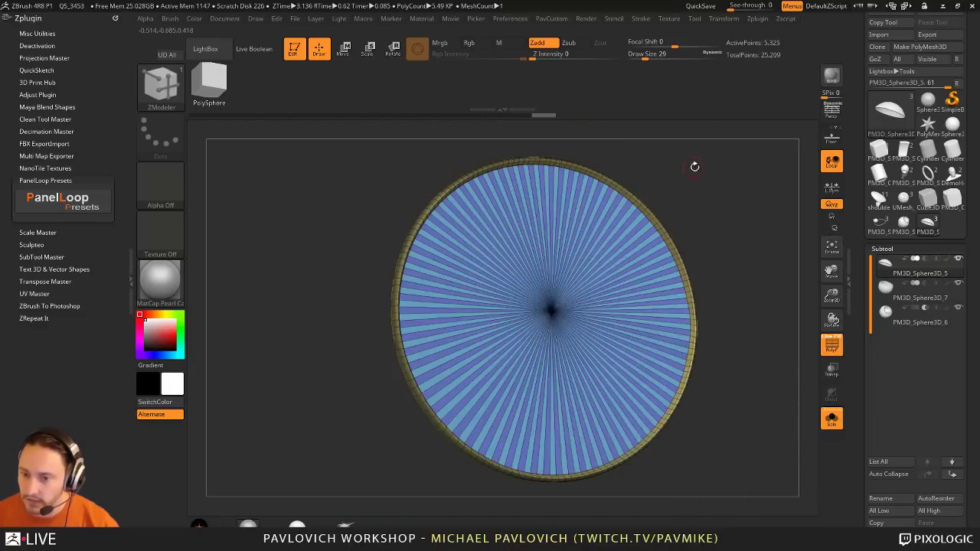
Step: Isolate the new closing disc, assign it a single polygroup and show the whole panel again
left_click(548, 321, "ctrl+shift")
key("ctrl+w")
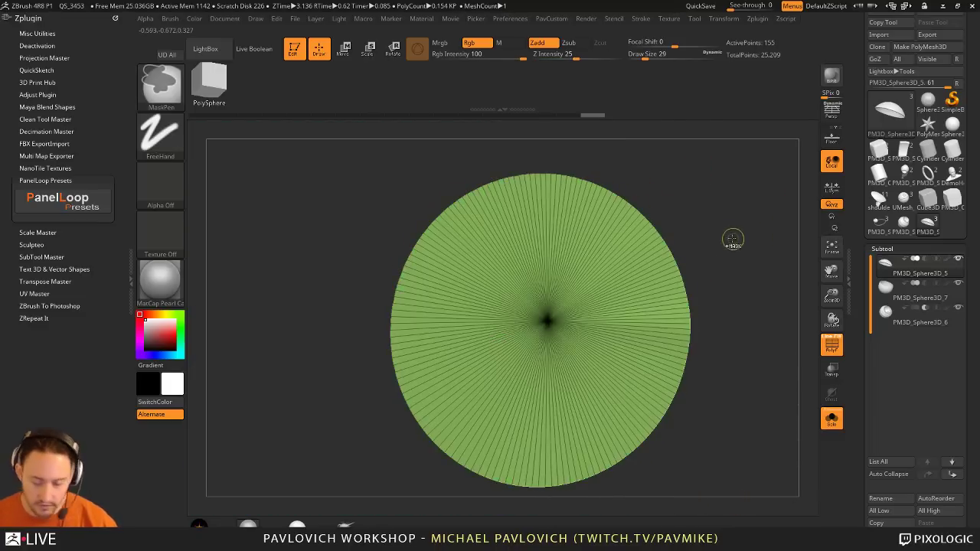
left_click(742, 190, "ctrl+shift")
left_click_drag(742, 191, 746, 258)
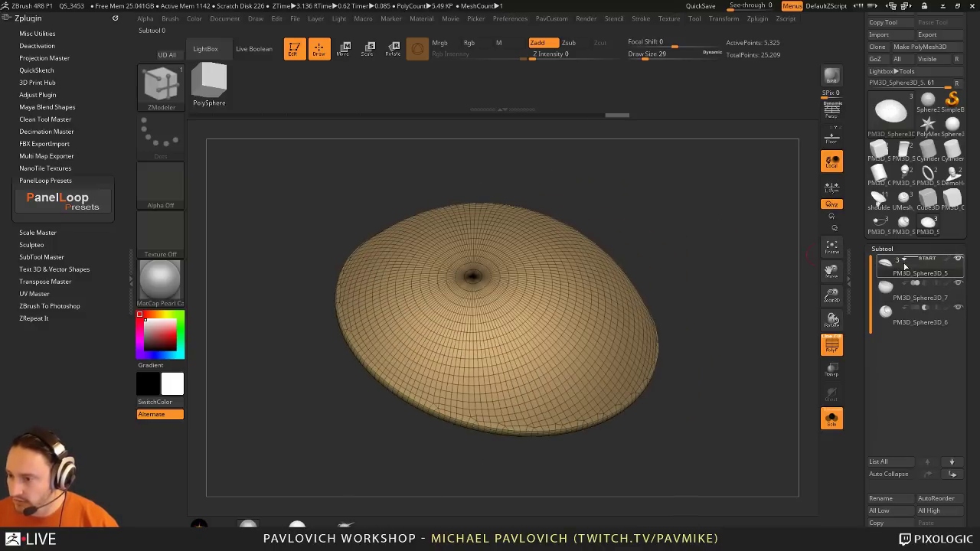
Step: Make both panel subtools Start groups, move the BallRadar subtool directly below the top panel and turn Solo off
mouse_move(918, 286)
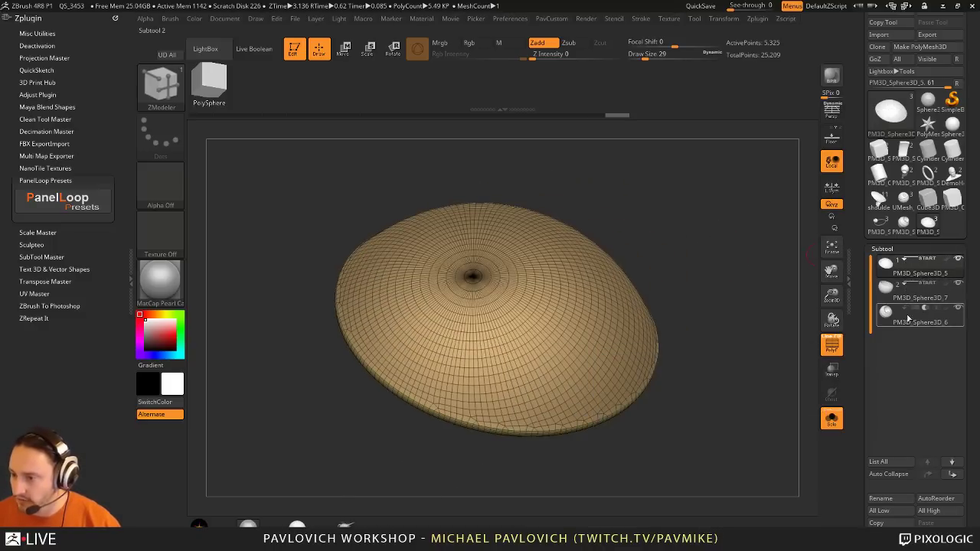
left_click(910, 321)
left_click(938, 474)
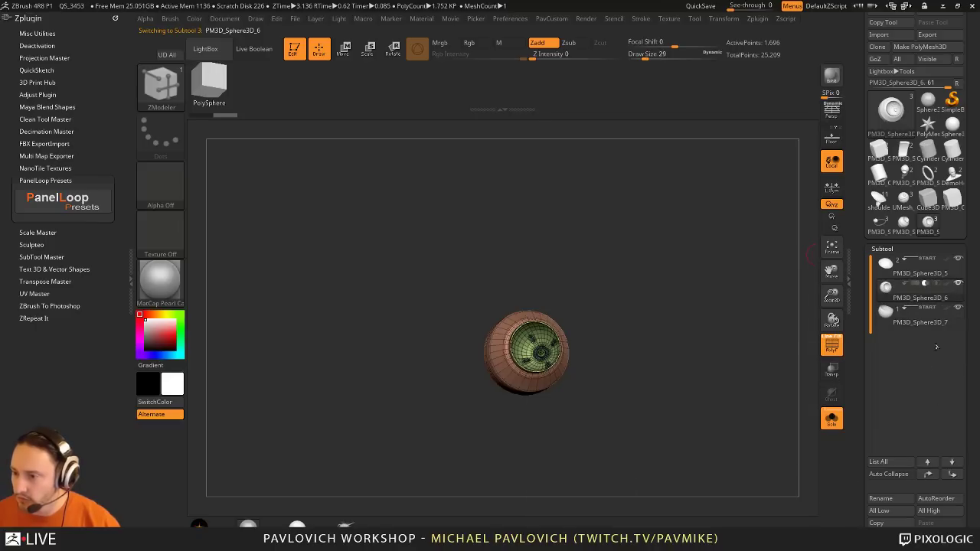
left_click_drag(727, 303, 779, 353)
left_click(829, 415)
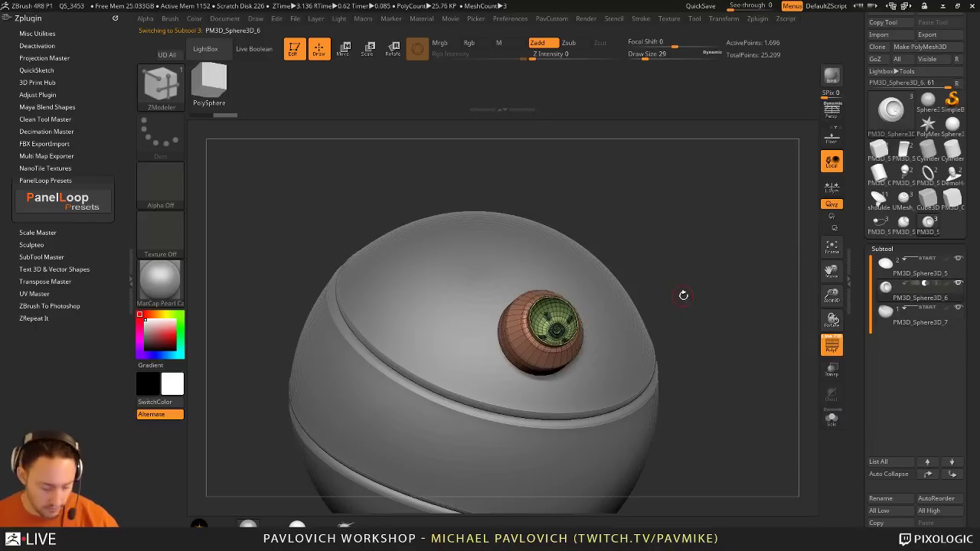
Step: Turn on Live Boolean and hide the polyframe to preview the BallRadar cut in the top panel
key("ctrl+shift+b")
right_click_drag(721, 297, 726, 268, "ctrl")
left_click(825, 342)
left_click_drag(813, 338, 742, 344)
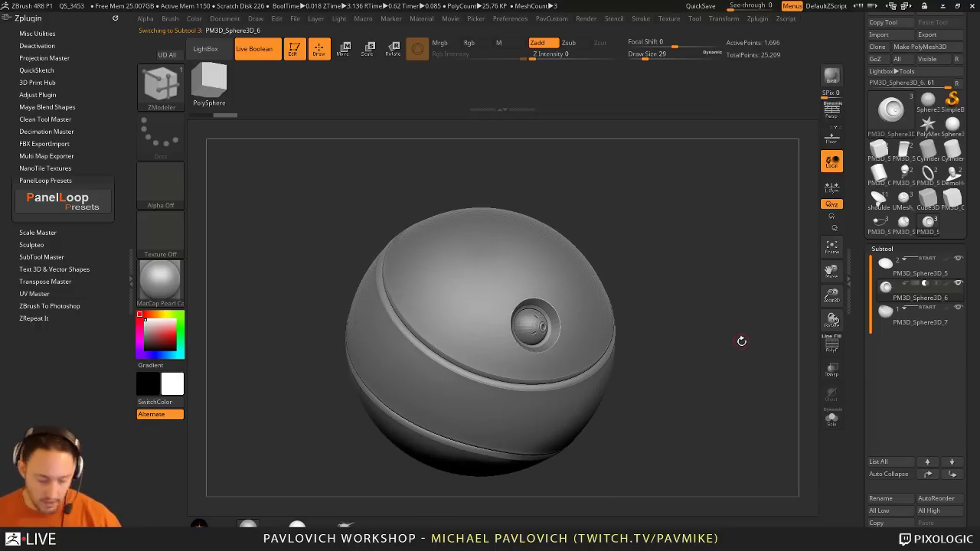
Step: Smooth the top panel and the lower panels subtools with dynamic subdivision, and set the draw size to 80
left_click(905, 270)
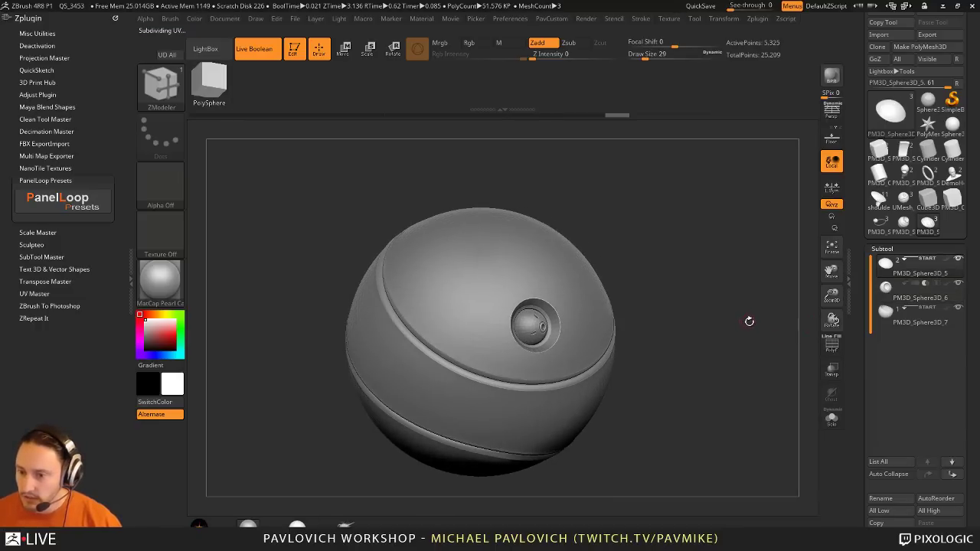
left_click(902, 323)
mouse_move(755, 304)
left_mouse_down()
mouse_move(743, 286)
mouse_move(731, 301)
mouse_move(725, 288)
left_mouse_up()
key("s")
left_click(735, 295)
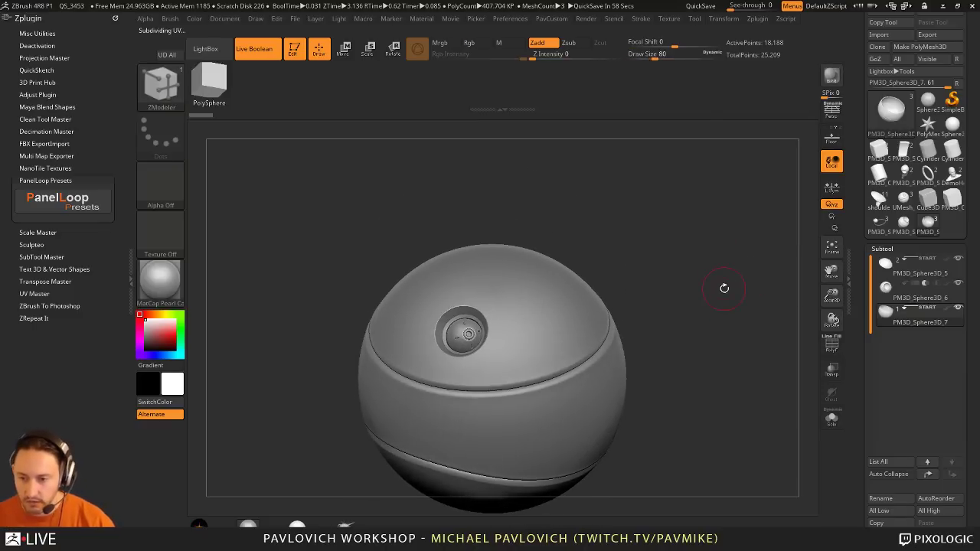
left_click_drag(751, 238, 802, 242)
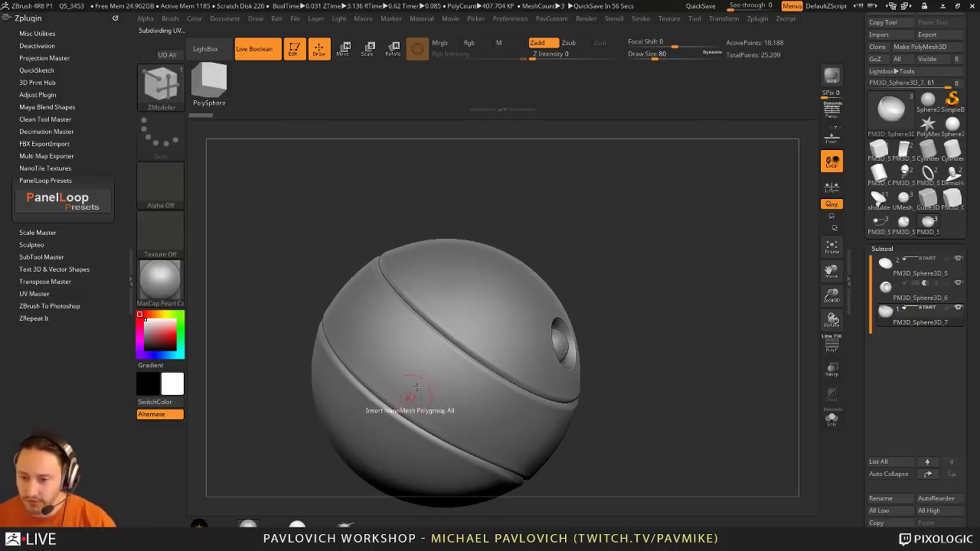
left_click_drag(696, 313, 536, 345)
left_click_drag(643, 306, 695, 302)
Step: Select the BallRadar subtool and insert three Oval parts from IMM Boolean across the top panel
left_click(934, 299)
key("b")
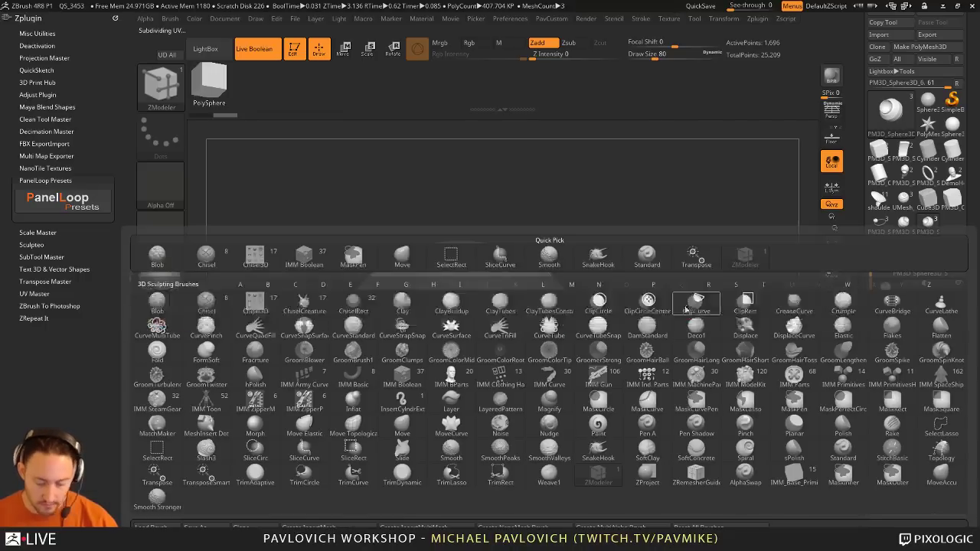
key("i")
left_click(403, 376)
left_click_drag(586, 259, 573, 272)
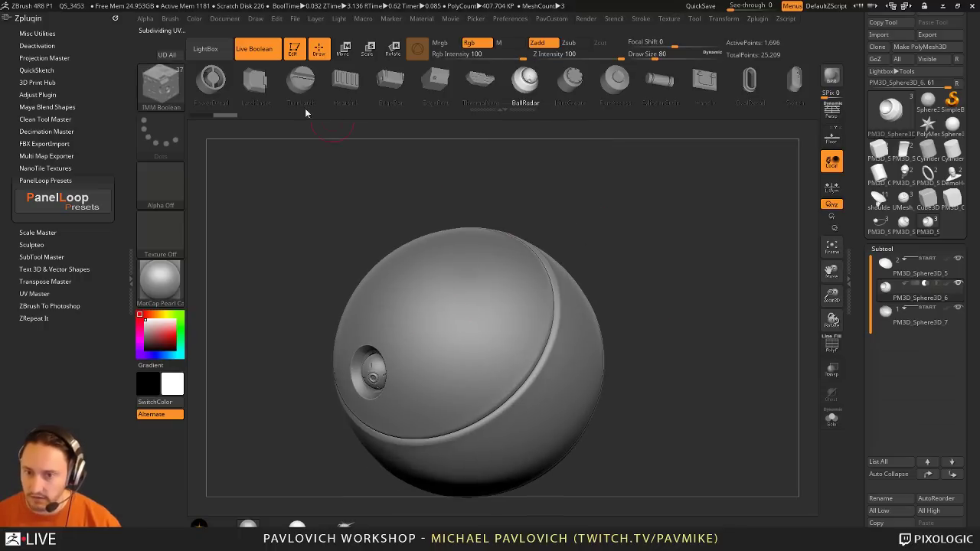
left_click_drag(360, 81, 634, 81)
left_click_drag(459, 77, 694, 77)
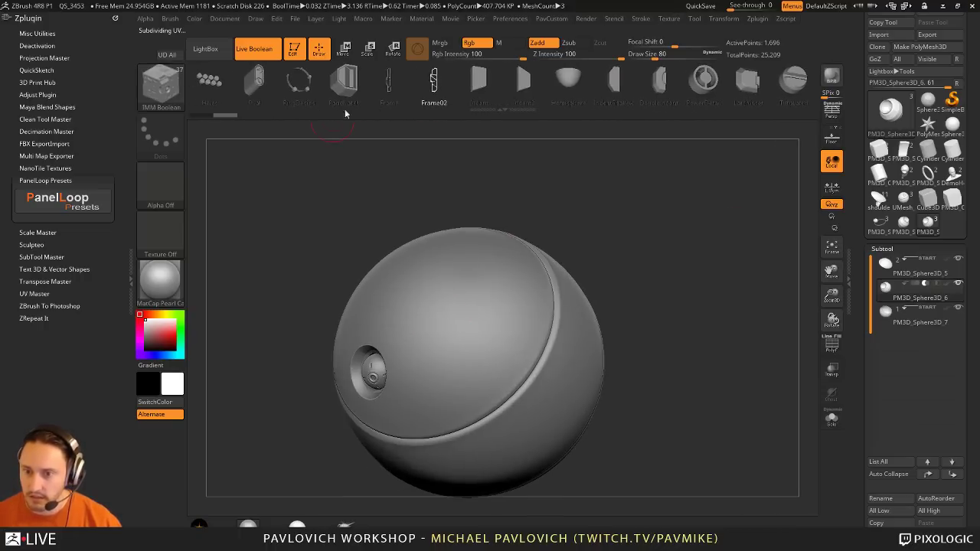
left_click(278, 67)
mouse_move(449, 350)
left_mouse_down()
mouse_move(471, 348)
mouse_move(494, 314)
left_mouse_up()
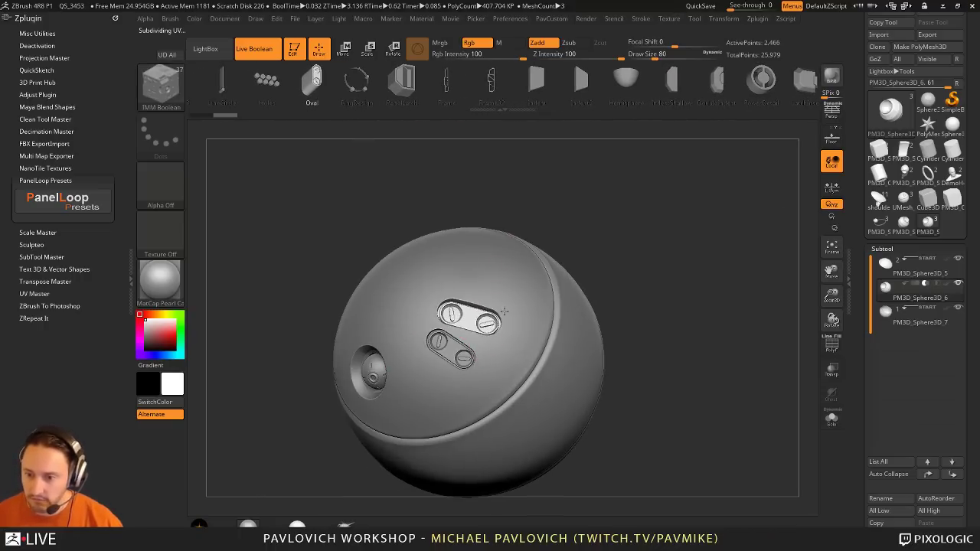
left_click_drag(472, 282, 498, 279)
mouse_move(710, 266)
left_mouse_down()
mouse_move(737, 185)
mouse_move(686, 234)
mouse_move(758, 235)
mouse_move(706, 268)
left_mouse_up()
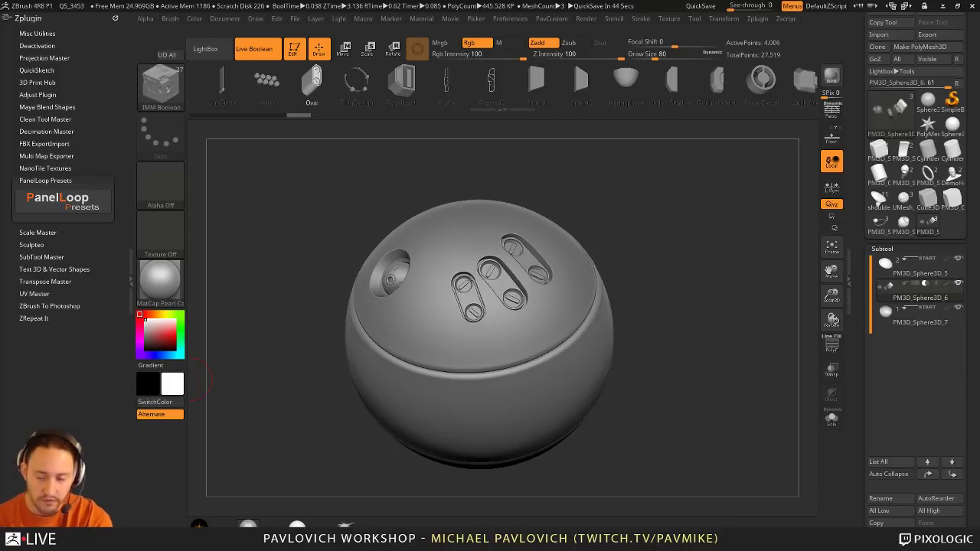
Step: Switch to the Standard brush and set the draw size to 56
mouse_move(722, 245)
left_mouse_down()
mouse_move(708, 201)
mouse_move(724, 234)
mouse_move(644, 241)
left_mouse_up()
key("b")
key("s")
key("t")
key("s")
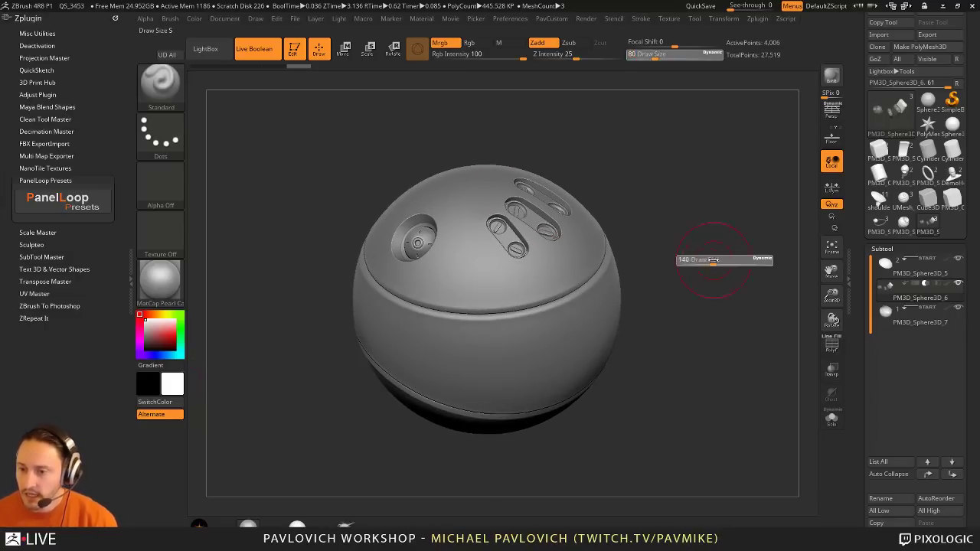
mouse_move(722, 260)
left_mouse_down()
mouse_move(703, 259)
mouse_move(750, 276)
mouse_move(759, 334)
left_mouse_up()
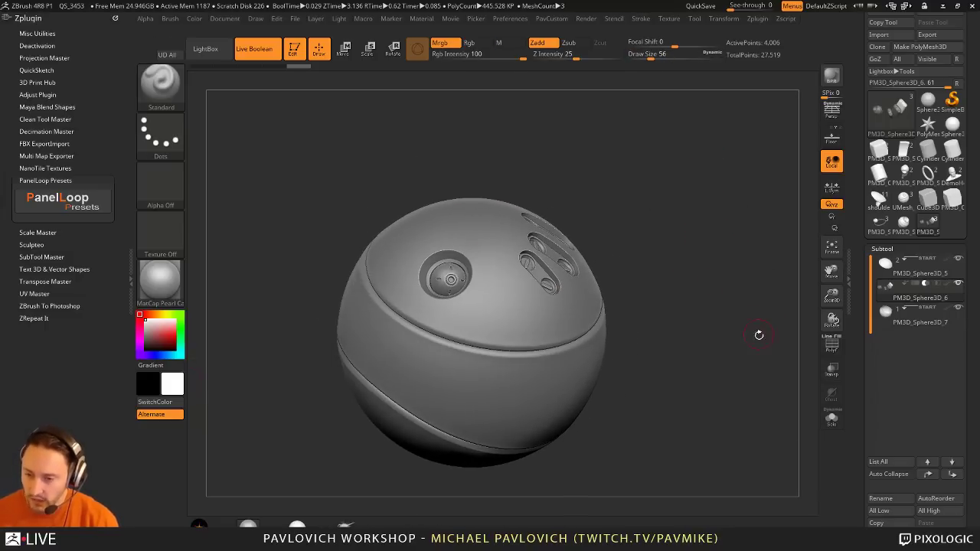
Step: Examine the BallRadar and Oval cuts on the paneled sphere from different distances and angles
left_click_drag(738, 282, 701, 267, "alt")
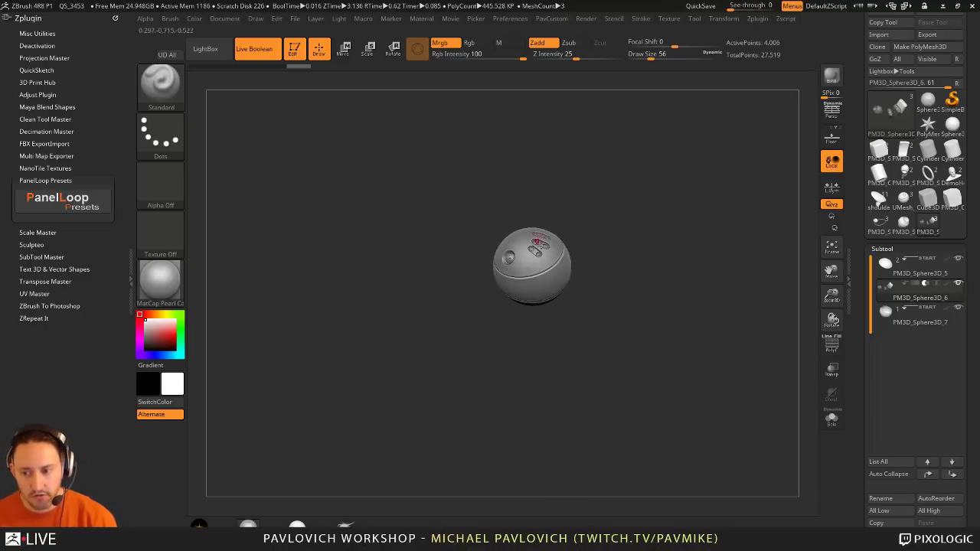
left_click_drag(718, 281, 696, 294, "alt")
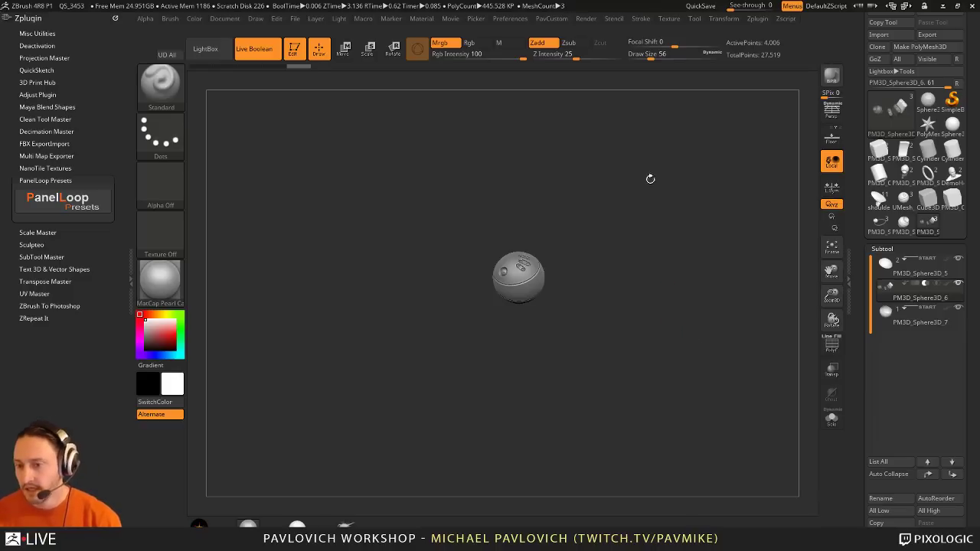
right_click_drag(650, 179, 733, 309, "ctrl")
key("s")
left_click_drag(717, 274, 712, 272)
mouse_move(713, 256)
right_mouse_down()
mouse_move(705, 247)
mouse_move(696, 281)
mouse_move(668, 239)
right_mouse_up()
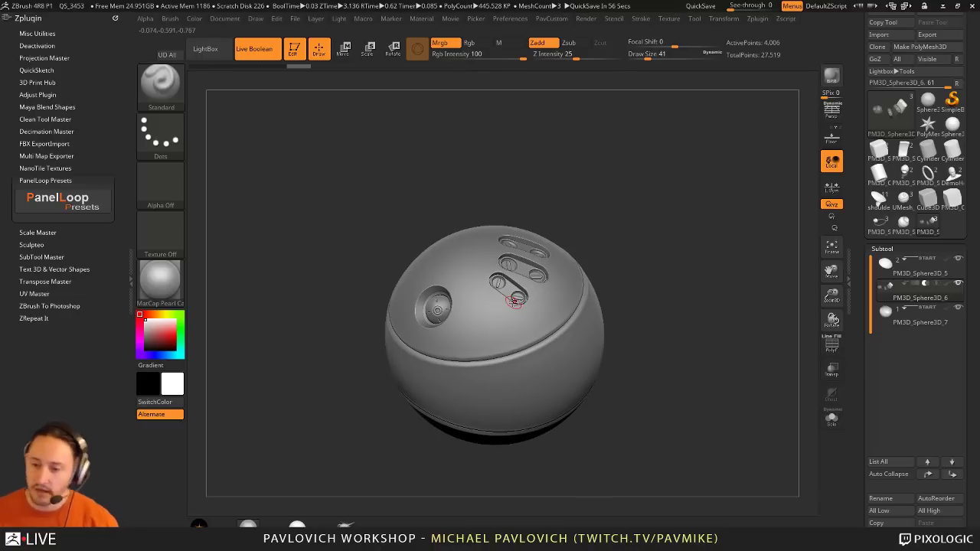
right_click_drag(687, 209, 712, 290)
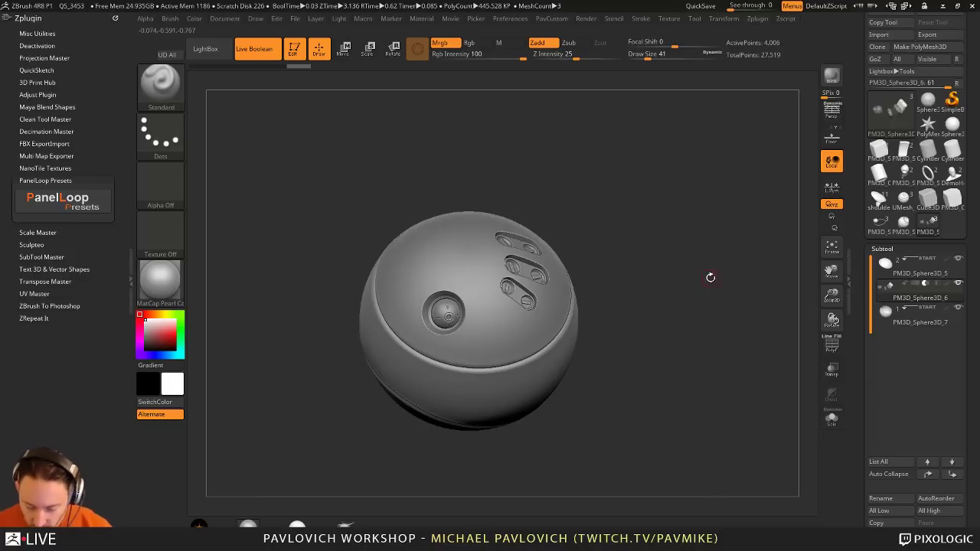
mouse_move(709, 279)
right_mouse_down()
mouse_move(705, 266)
mouse_move(726, 280)
mouse_move(715, 270)
mouse_move(739, 329)
mouse_move(718, 305)
mouse_move(716, 276)
mouse_move(741, 214)
right_mouse_up()
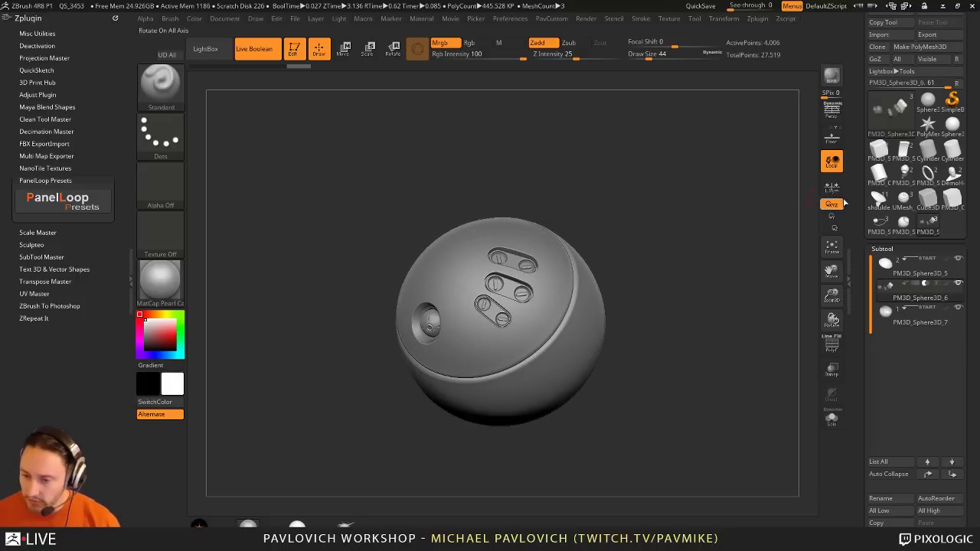
Step: Try merging all visible subtools into a new tool, and delete the merged tool
mouse_move(704, 282)
right_mouse_down()
mouse_move(725, 255)
mouse_move(715, 252)
mouse_move(713, 271)
right_mouse_up()
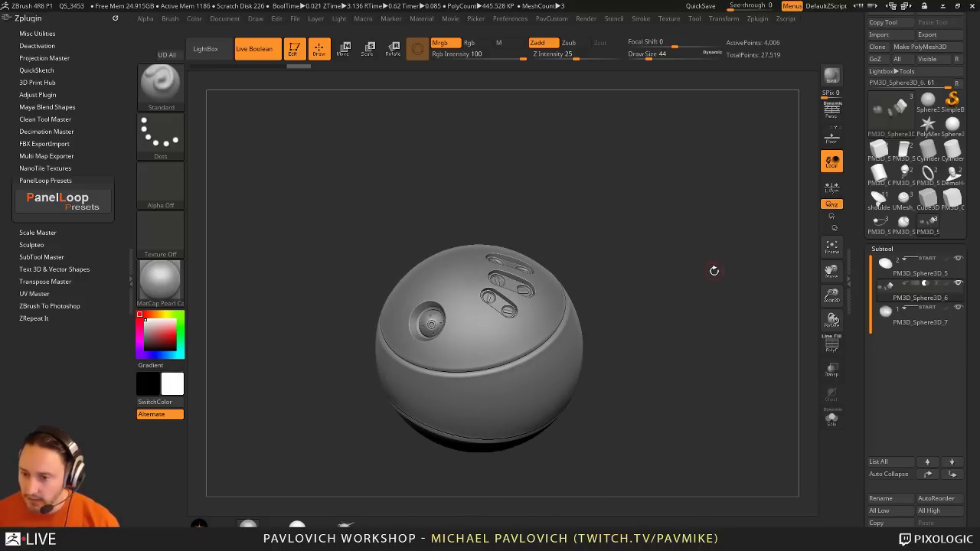
mouse_move(696, 364)
right_mouse_down()
mouse_move(705, 371)
mouse_move(715, 361)
right_mouse_up()
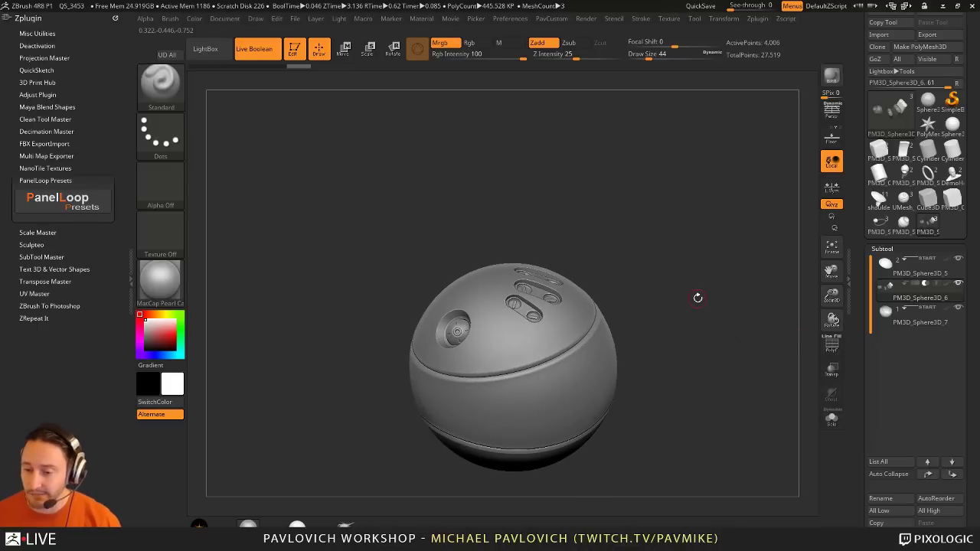
scroll(892, 383, "down", 4)
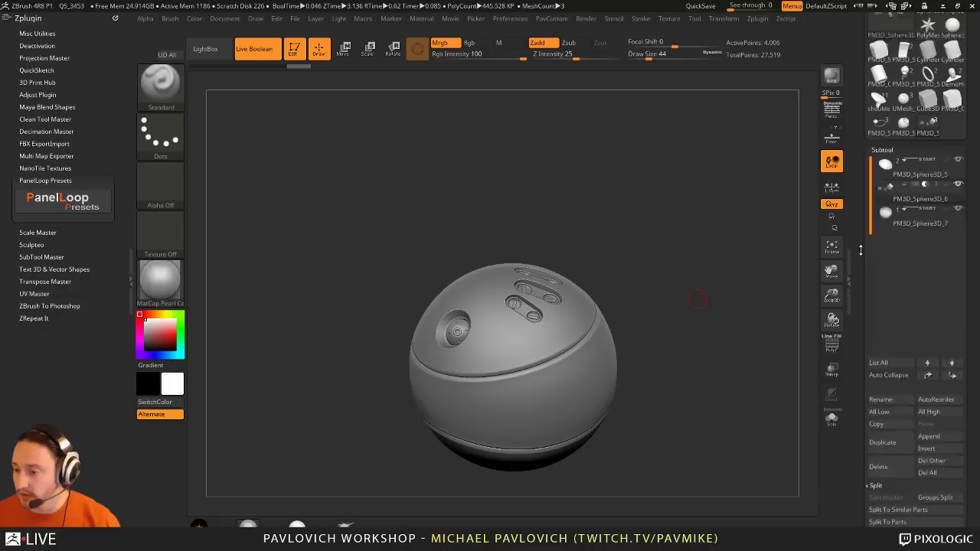
scroll(865, 413, "up", 5)
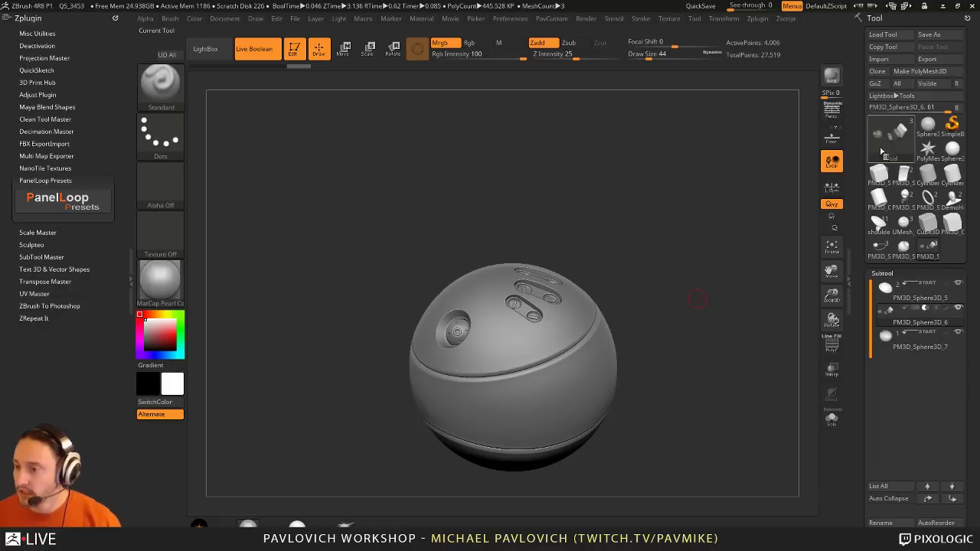
scroll(858, 238, "down", 12)
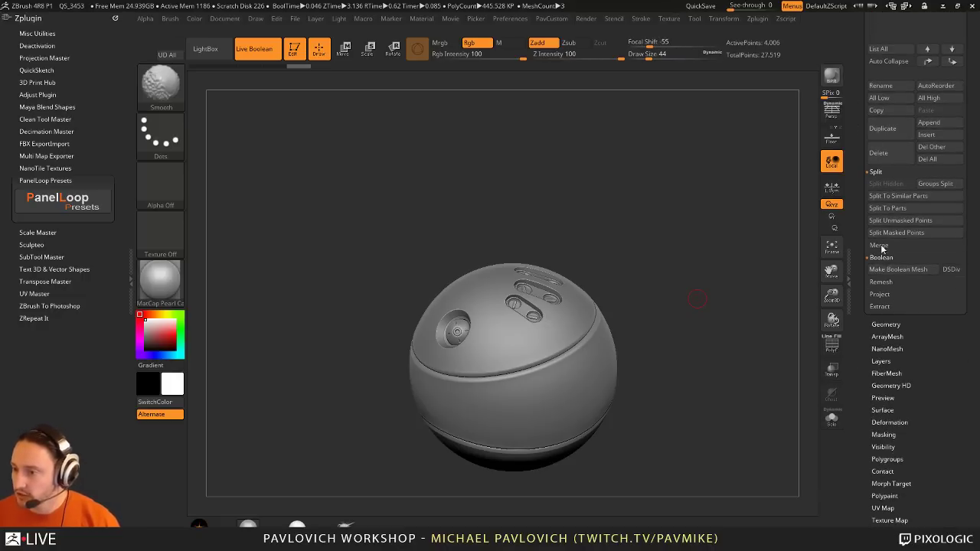
left_click(881, 245)
left_click_drag(855, 232, 866, 490)
left_click(932, 255)
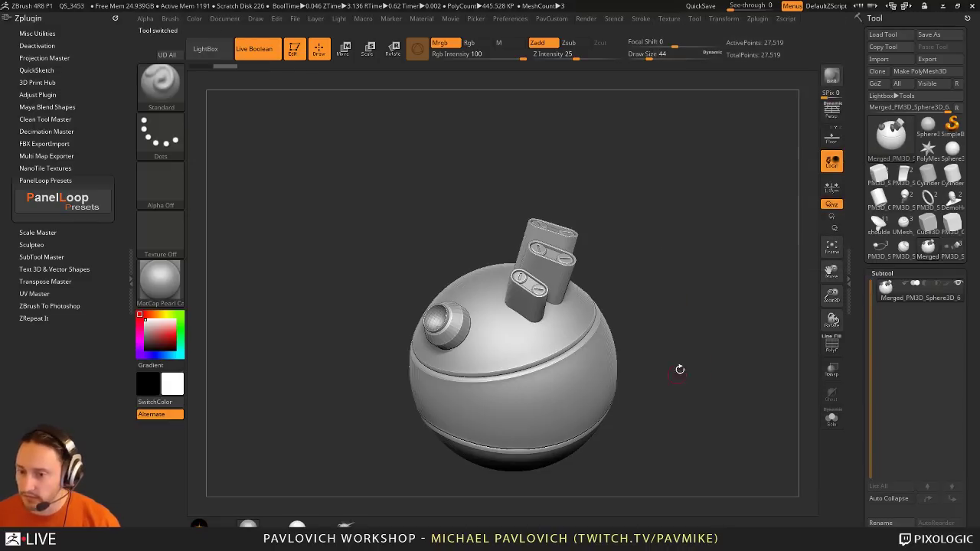
left_click_drag(680, 370, 735, 321)
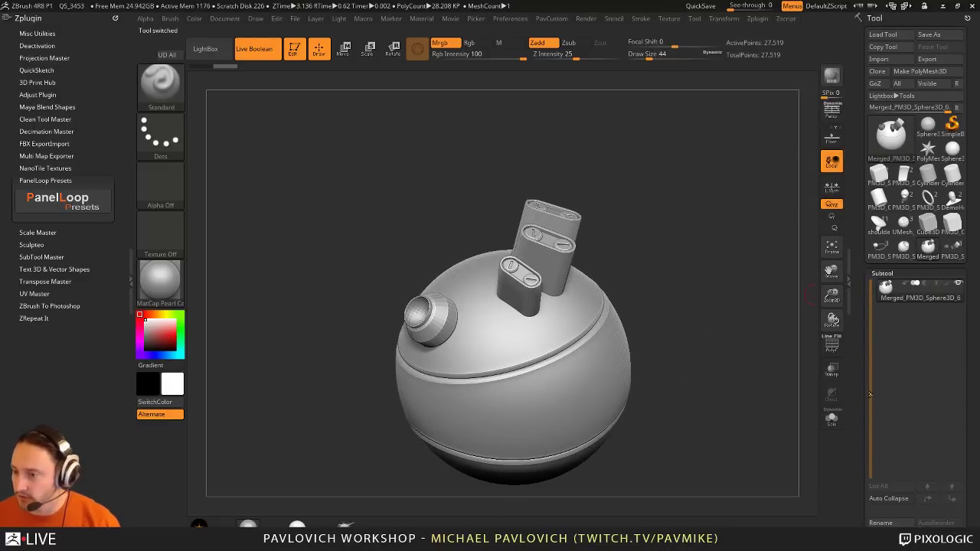
left_click_drag(871, 395, 871, 294)
left_click(892, 482)
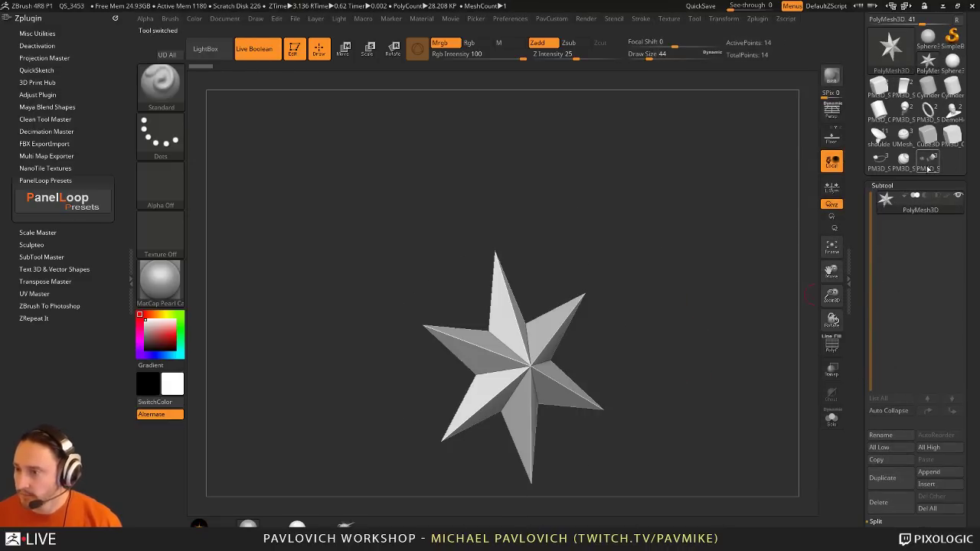
Step: Make a Boolean mesh from the subtools with DSDiv enabled, and switch to the generated UMesh tool
scroll(857, 359, "down", 8)
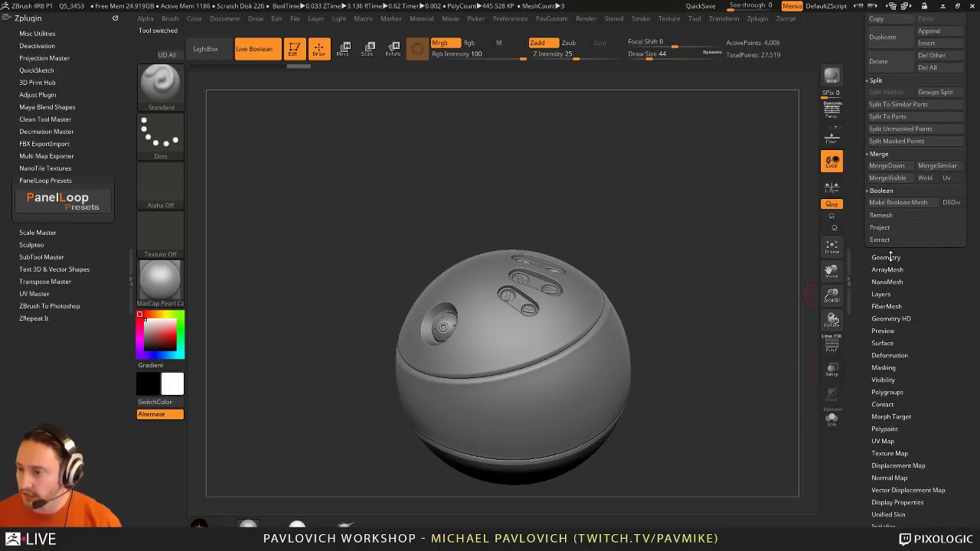
left_click(915, 203)
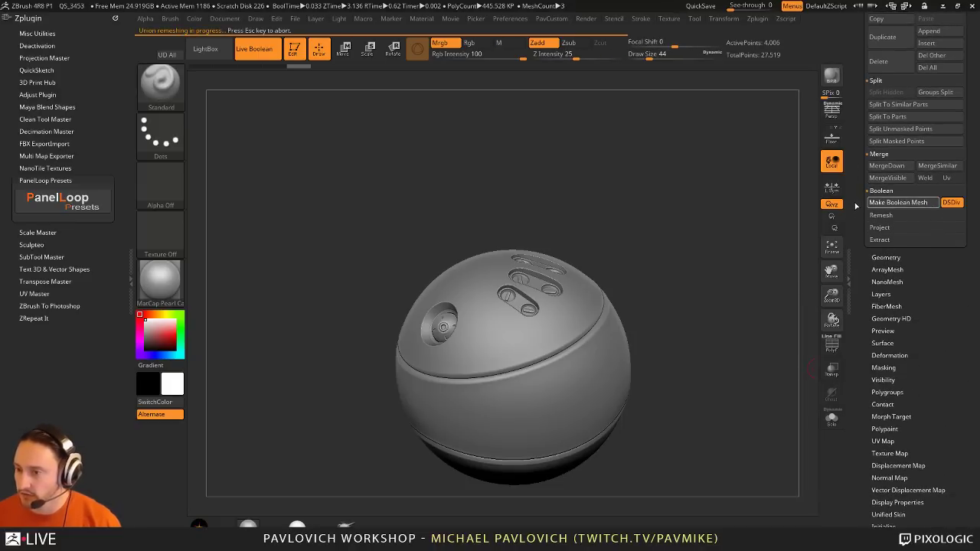
scroll(949, 245, "up", 8)
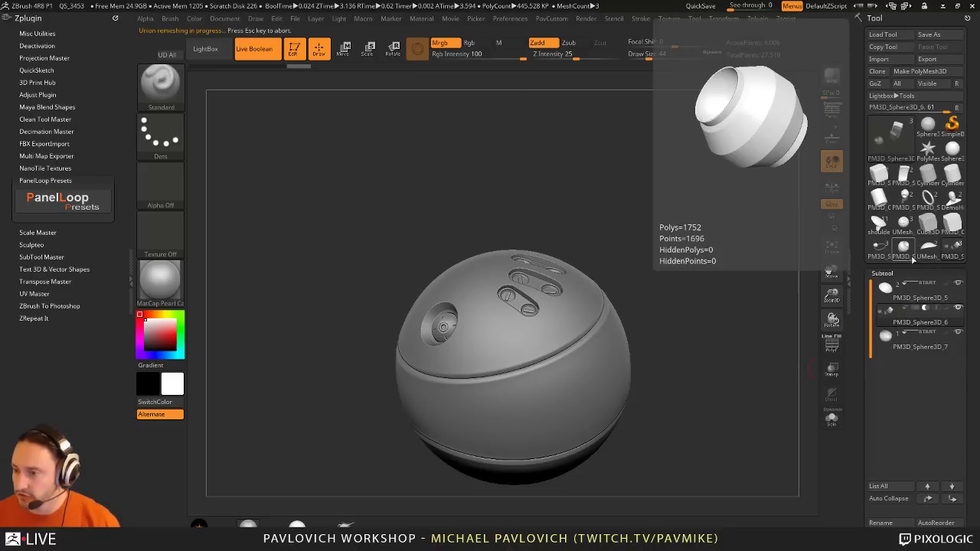
left_click(929, 249)
Step: Check the Boolean result in Solo, move the top panel away from the lower shell, and undo the move
left_click_drag(739, 269, 667, 429)
left_click(833, 422)
left_click(832, 419)
left_click_drag(766, 117, 693, 95)
key("w")
left_click_drag(465, 327, 398, 269)
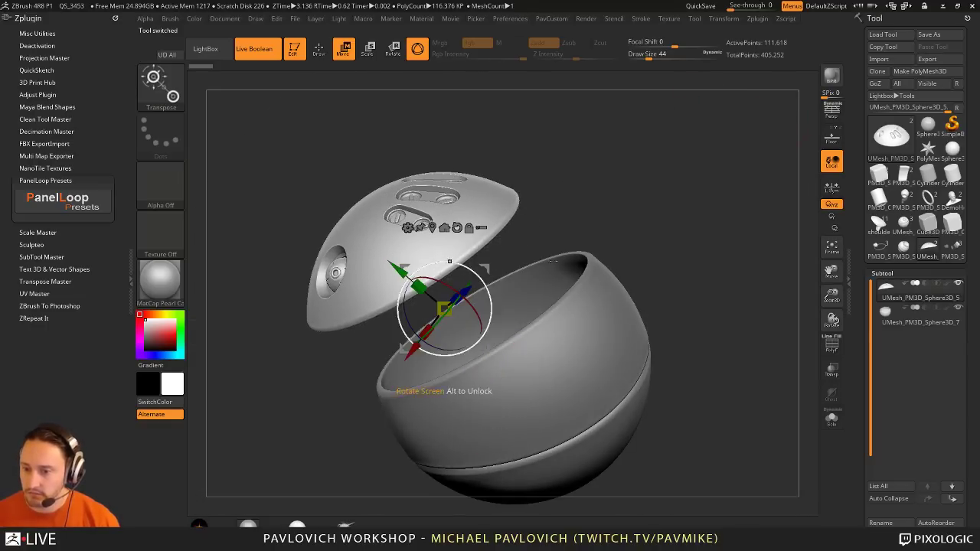
mouse_move(689, 268)
left_mouse_down()
mouse_move(770, 239)
mouse_move(746, 284)
mouse_move(742, 225)
mouse_move(715, 258)
mouse_move(735, 294)
mouse_move(746, 270)
mouse_move(749, 290)
mouse_move(750, 269)
mouse_move(682, 299)
left_mouse_up()
key("ctrl+z")
Step: Return to Draw mode with draw size 33 and merge the top panel down with the lower panels subtool
key("q")
key("s")
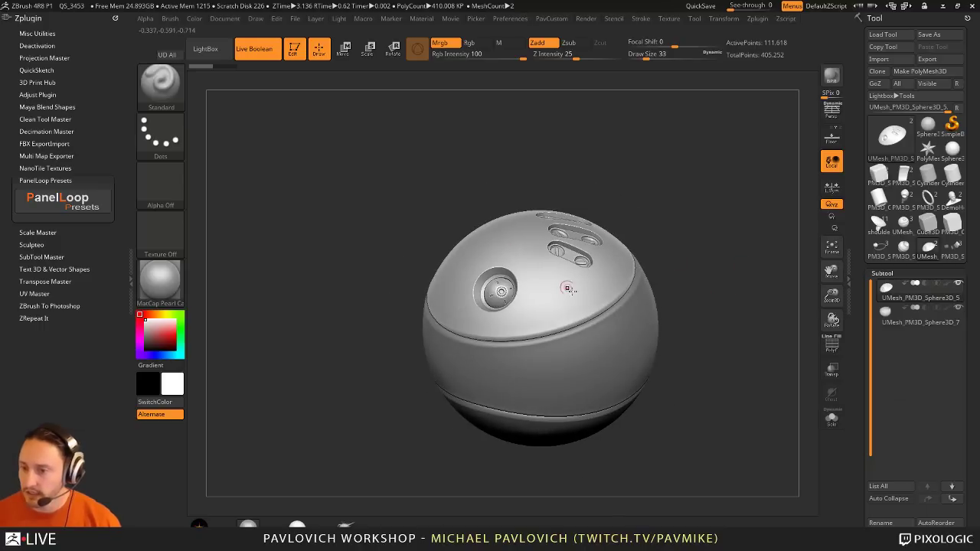
left_click_drag(752, 342, 755, 345)
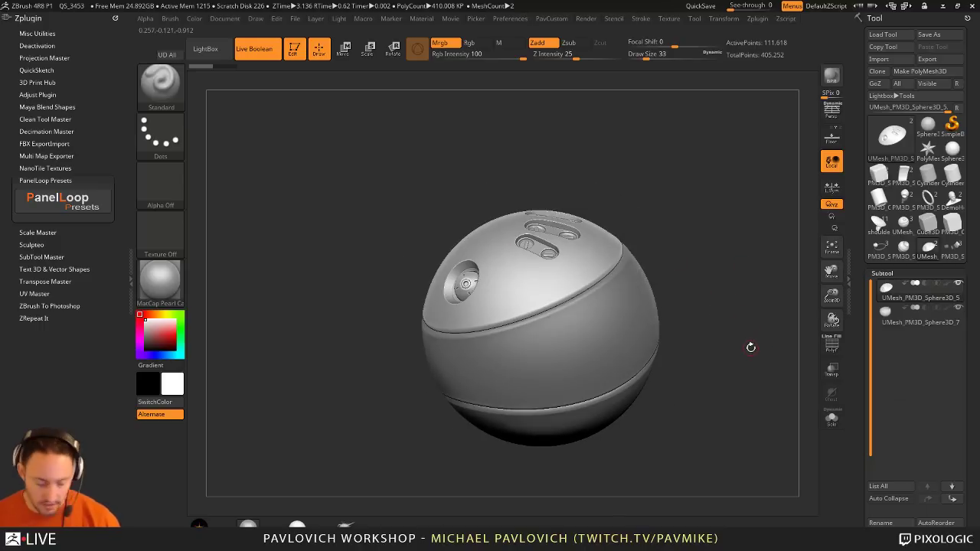
key("ctrl+e")
left_click(748, 372)
left_click_drag(735, 286, 774, 332, "alt")
scroll(888, 383, "down", 3)
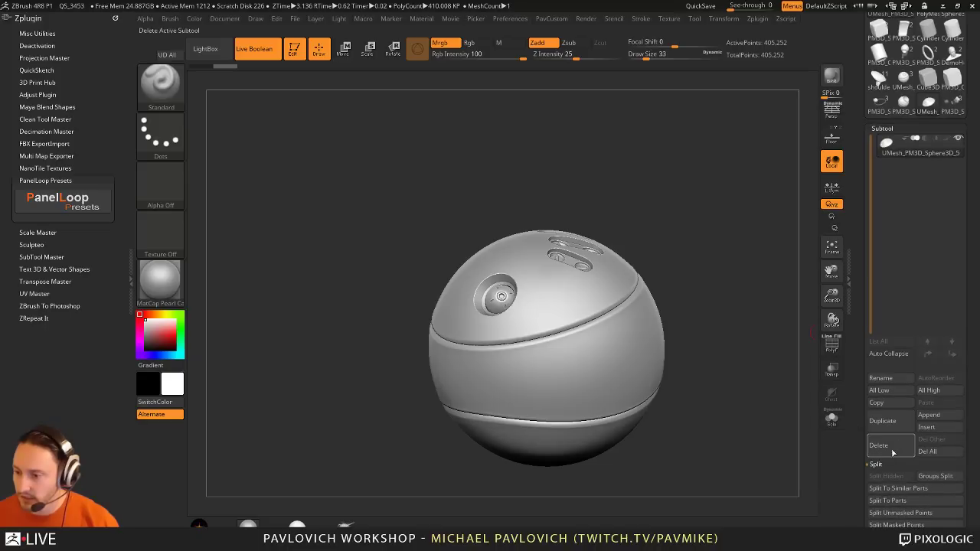
Step: Duplicate the merged Boolean mesh, make the copy the active subtool, and turn on PolyFrame to show its polygroups
left_click(882, 420)
left_click_drag(767, 222, 804, 241)
key("4")
left_click(830, 345)
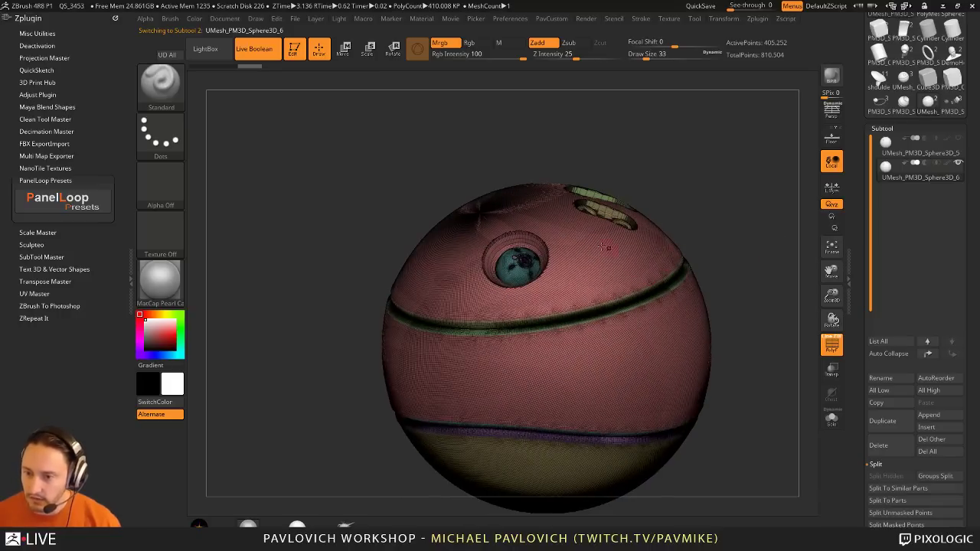
mouse_move(707, 224)
left_mouse_down()
mouse_move(755, 207)
mouse_move(737, 245)
mouse_move(746, 237)
left_mouse_up()
Step: Switch to SelectLasso, isolate the BallRadar's ball and the surrounding polygroups, and restore full visibility
left_click(160, 83, "ctrl+shift")
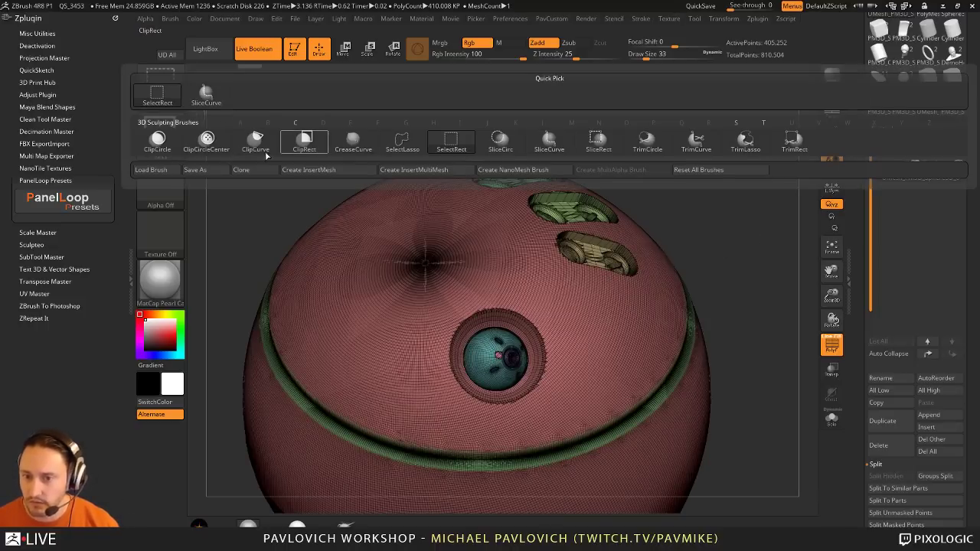
left_click(402, 141)
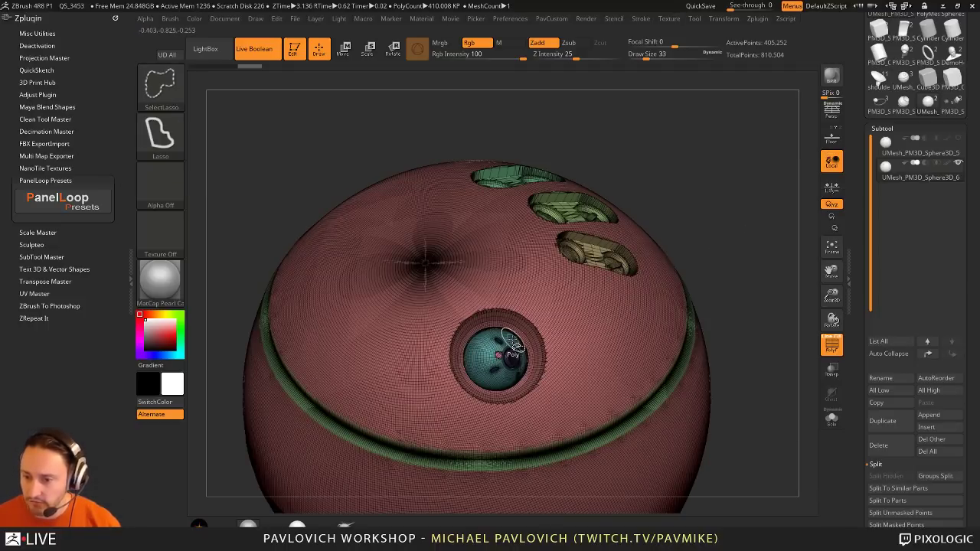
left_click_drag(498, 353, 526, 372, "ctrl+shift")
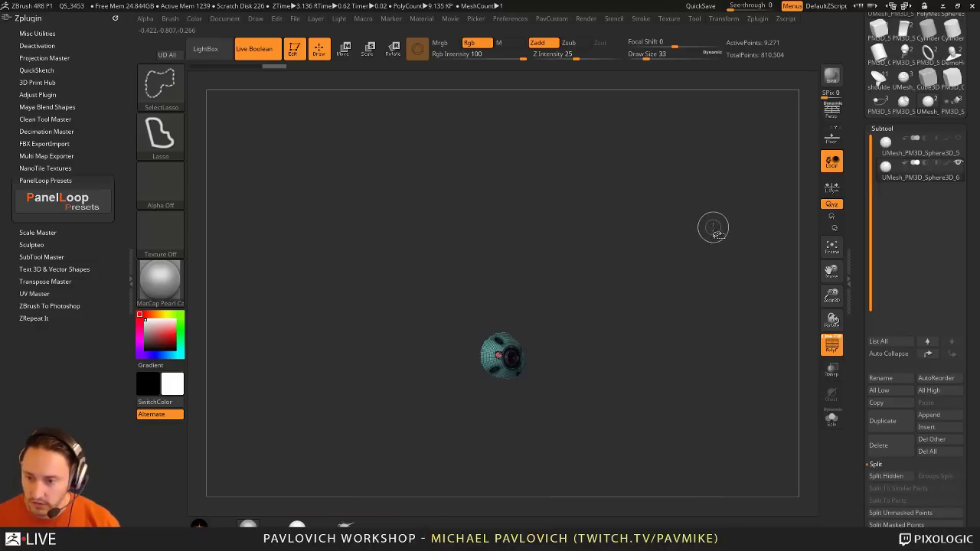
left_click(713, 228, "ctrl+shift")
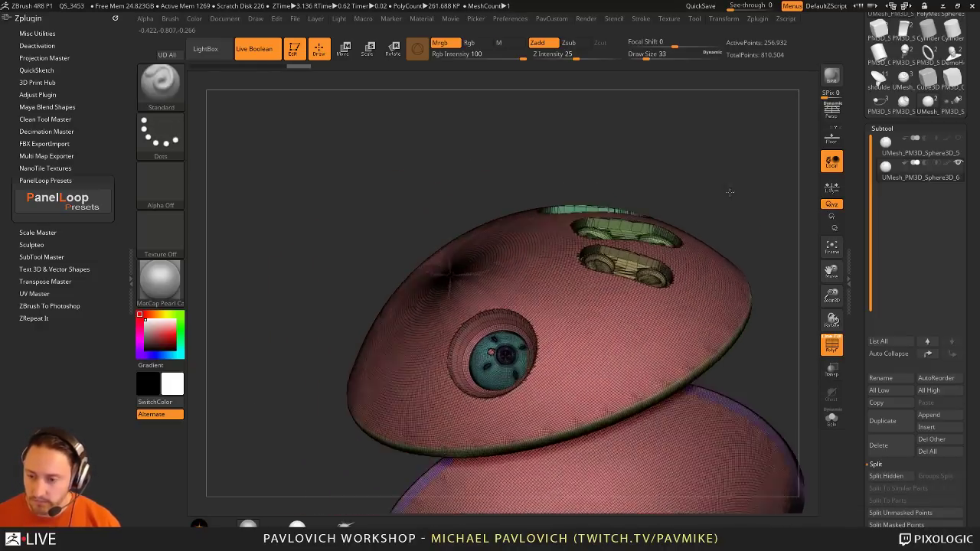
mouse_move(730, 192)
left_mouse_down()
mouse_move(728, 202)
mouse_move(753, 210)
left_mouse_up()
left_click(728, 202, "ctrl+shift")
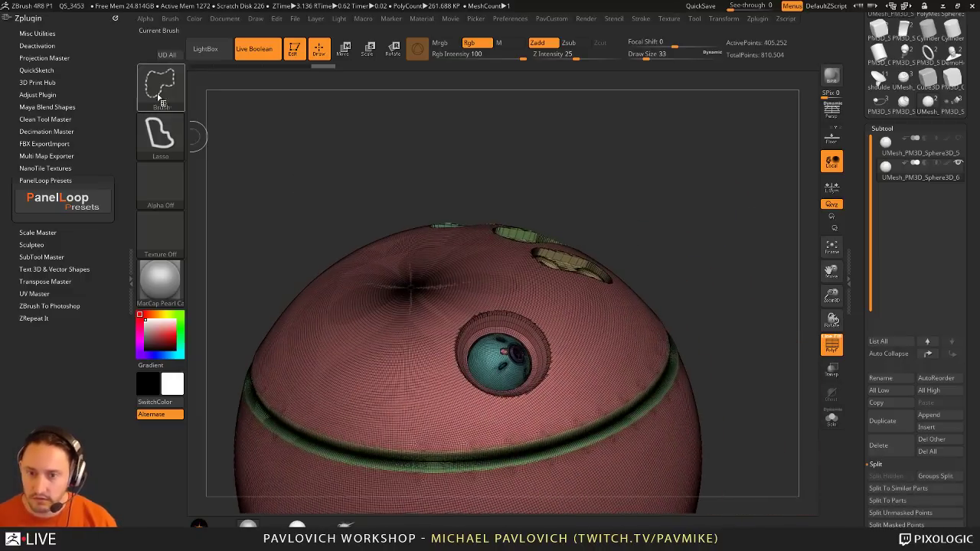
Step: Using SelectRect, isolate the polygroup shared by the outer shell and the ball's small detail, and split it with Auto Groups
left_click(159, 98, "ctrl+shift")
left_click(216, 102, "ctrl+shift")
mouse_move(672, 226)
left_mouse_down()
mouse_move(706, 240)
mouse_move(716, 261)
left_mouse_up()
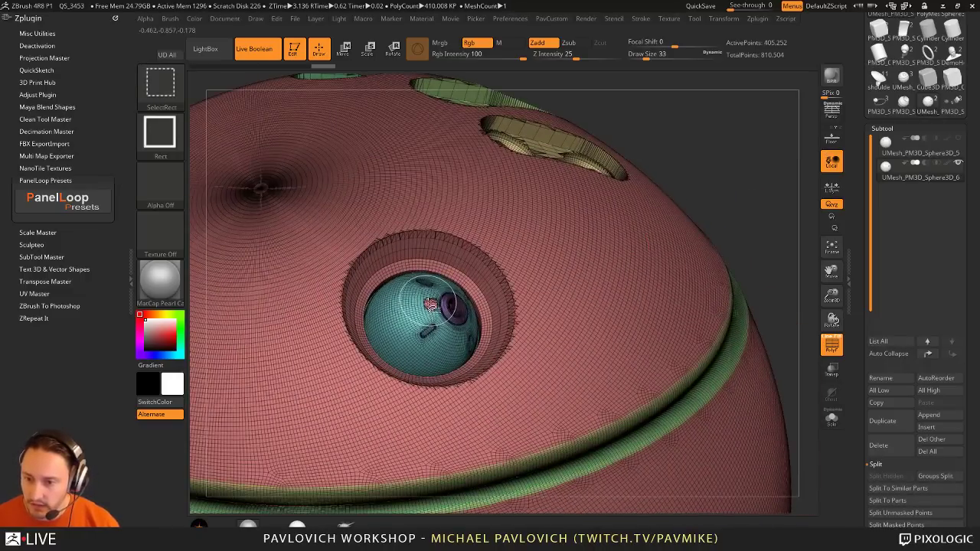
left_click(430, 304, "ctrl+shift")
left_click_drag(705, 126, 716, 139, "ctrl+shift")
left_click(431, 304, "ctrl+shift")
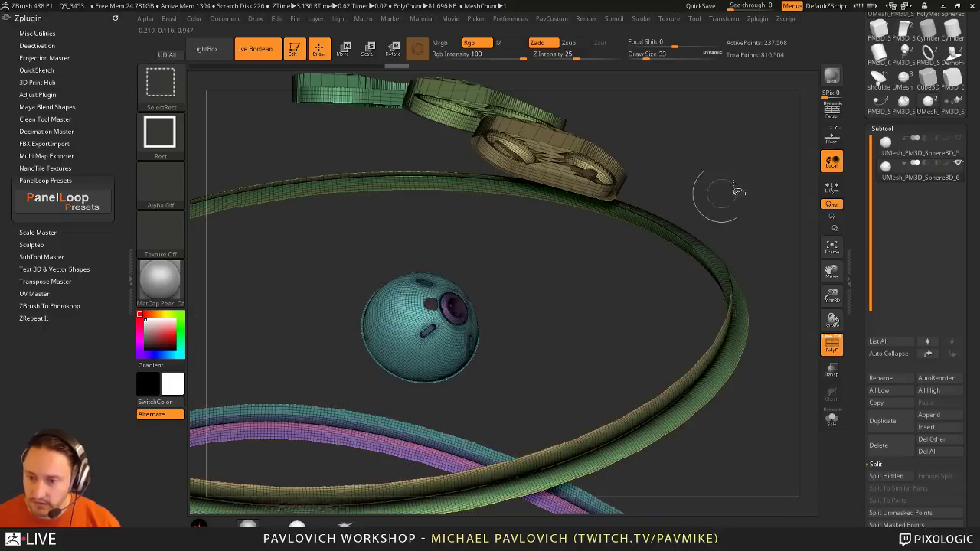
left_click(733, 190, "ctrl+shift")
left_click(431, 305, "ctrl+shift")
key("2")
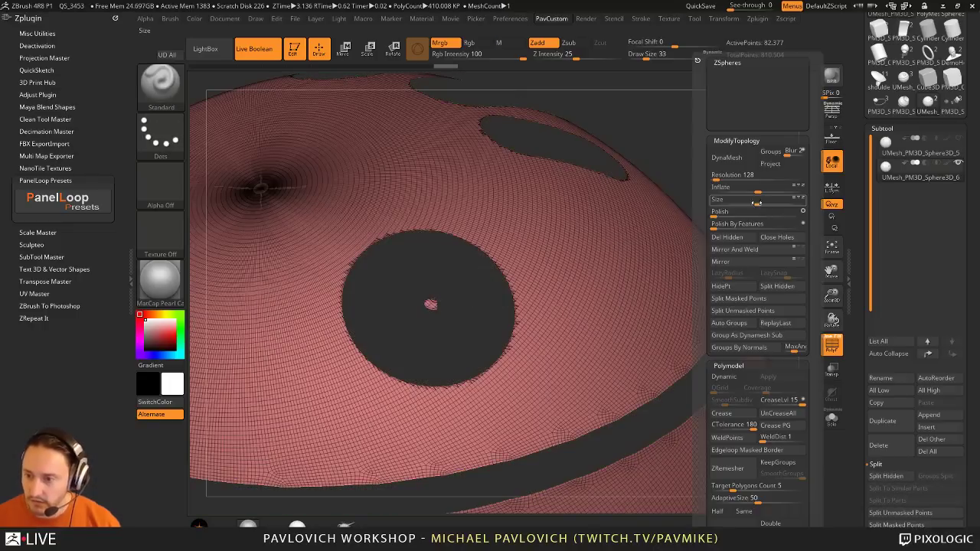
left_click(731, 323)
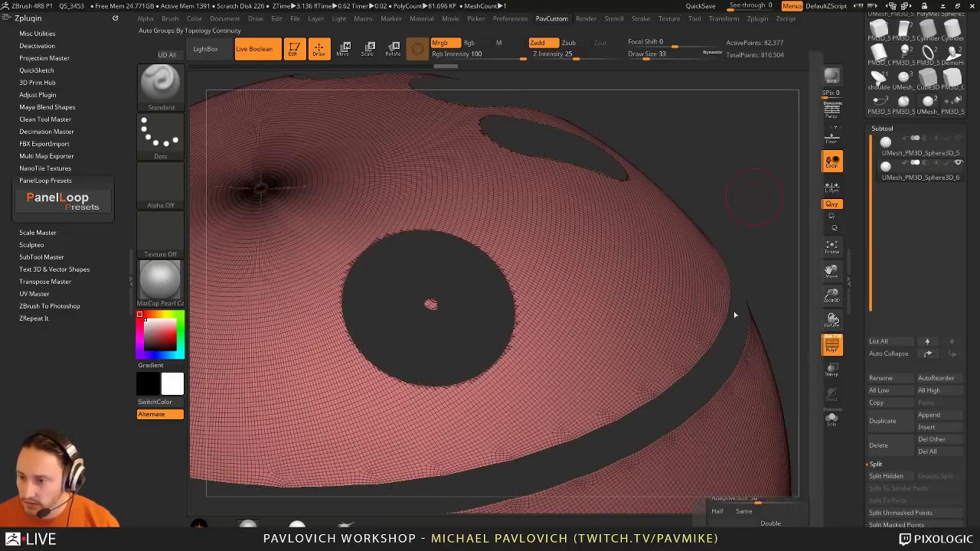
left_click(720, 177, "ctrl+shift")
Step: Isolate the BallRadar ball and its small details, assign them a single polygroup, and show the whole mesh
left_click(431, 305, "ctrl+shift")
left_click_drag(740, 135, 752, 171, "ctrl+shift")
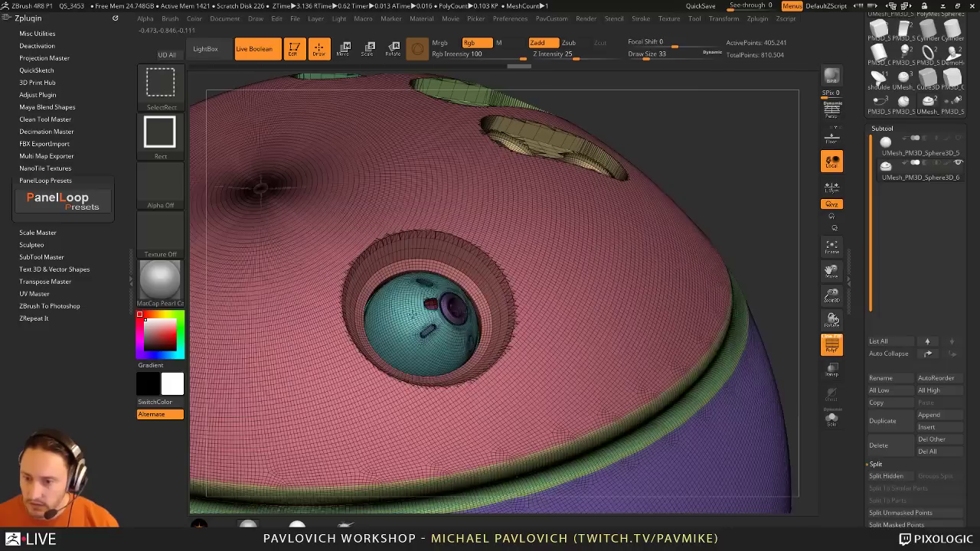
left_click(414, 315, "ctrl+shift")
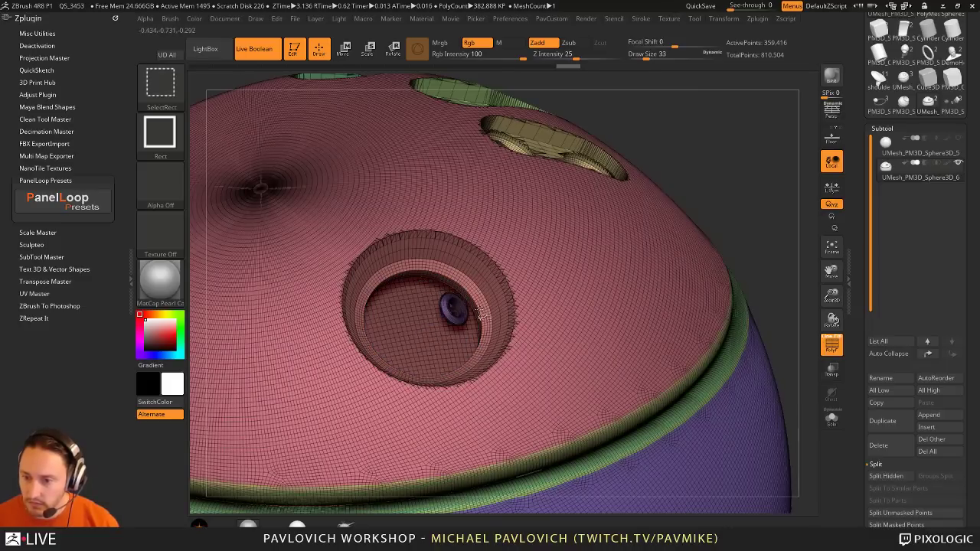
left_click(453, 311, "ctrl+shift")
left_click_drag(730, 182, 723, 149)
left_click_drag(753, 129, 768, 201, "ctrl+shift")
key("ctrl+w")
left_click(741, 192, "ctrl+shift")
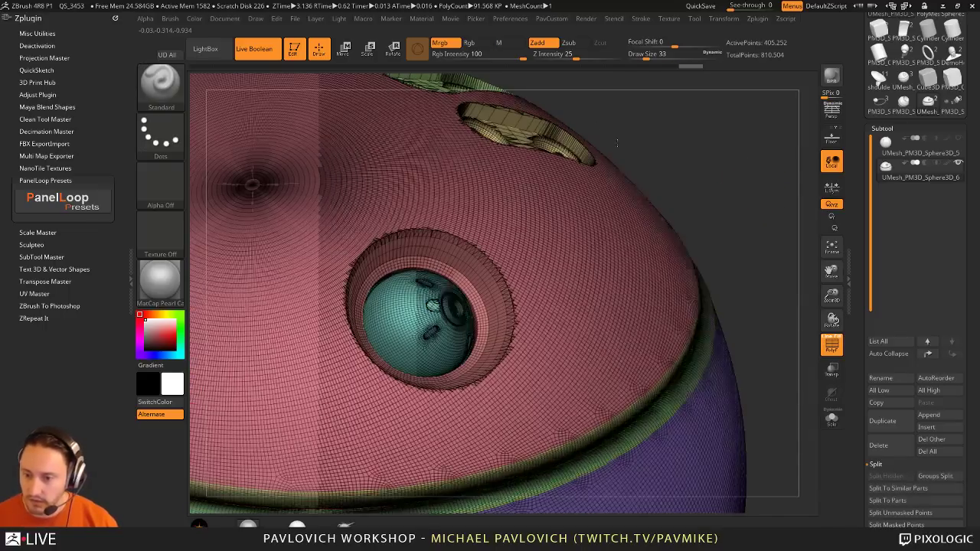
Step: Try ZRemesher with KeepGroups and a lower SmoothGroups setting on the duplicated mesh, and undo the remesh
left_click_drag(617, 144, 724, 198, "alt")
left_click_drag(863, 281, 863, 46)
key("1")
left_click(790, 463)
left_click_drag(796, 475, 775, 475)
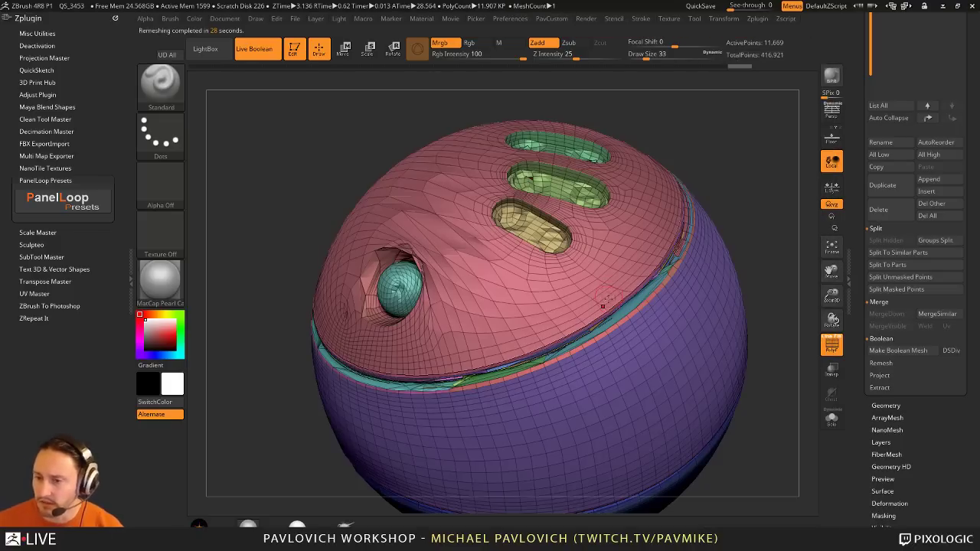
left_click_drag(764, 194, 704, 160)
key("ctrl+z")
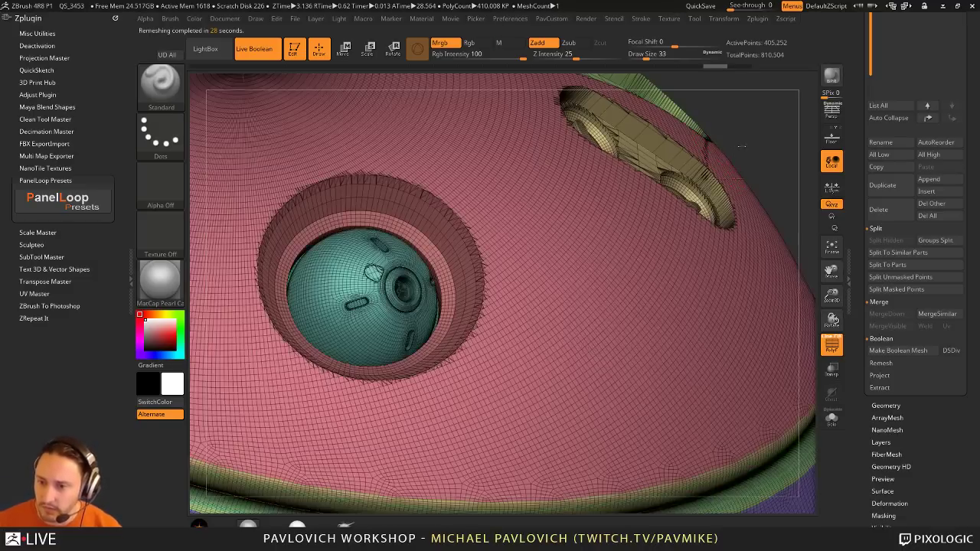
Step: Using SelectLasso, isolate an edge loop inside the BallRadar recess, and grow and shrink visibility to cover the recess wall
left_click_drag(767, 126, 797, 153)
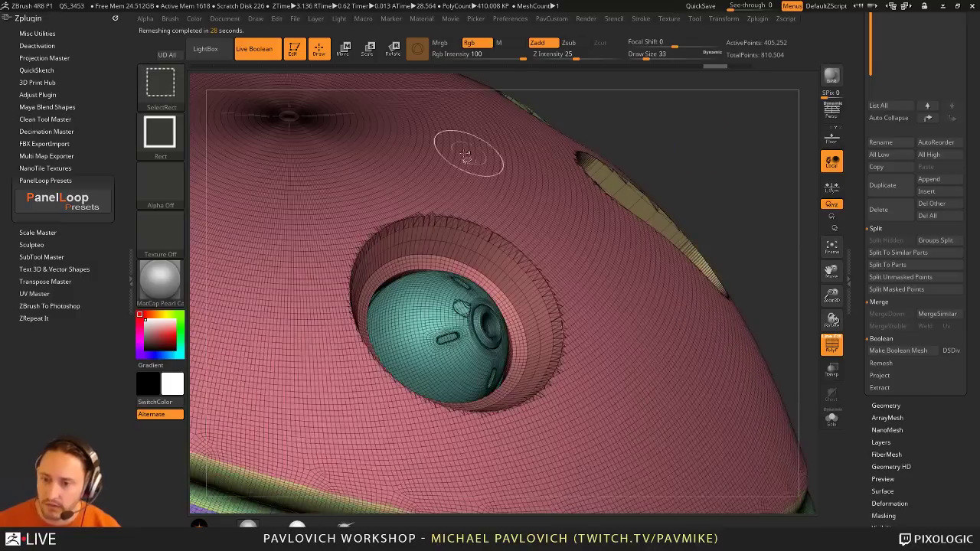
left_click(159, 82, "ctrl+shift")
left_click(408, 141)
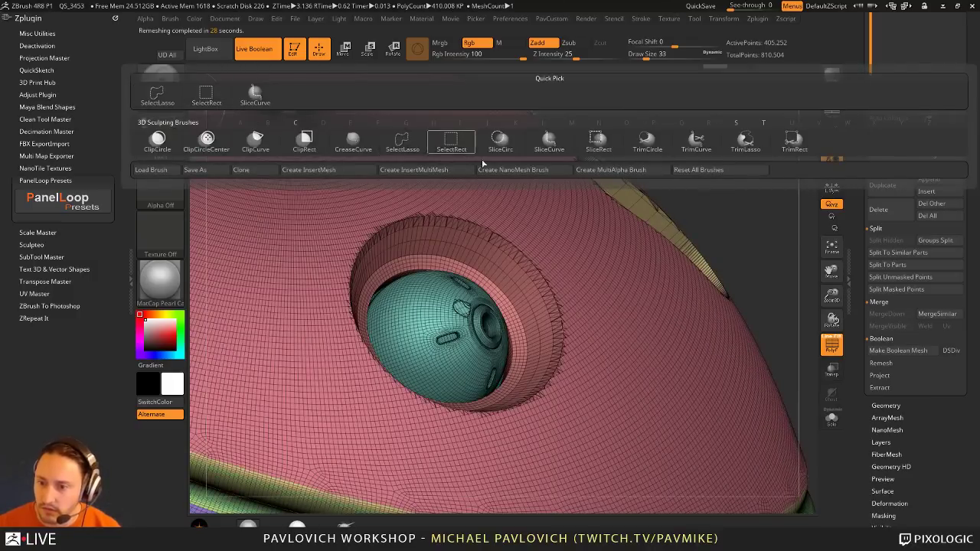
left_click(506, 283, "ctrl+shift")
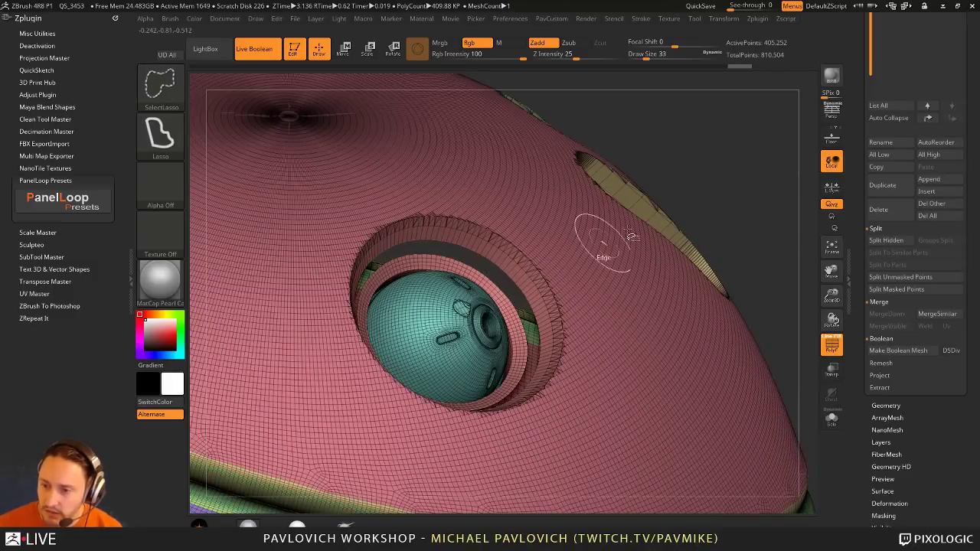
left_click_drag(747, 139, 774, 188, "ctrl+shift")
key("ctrl+shift+x")
key("ctrl+shift+x")
key("ctrl+shift+x")
key("ctrl+shift+x")
key("ctrl+shift+x")
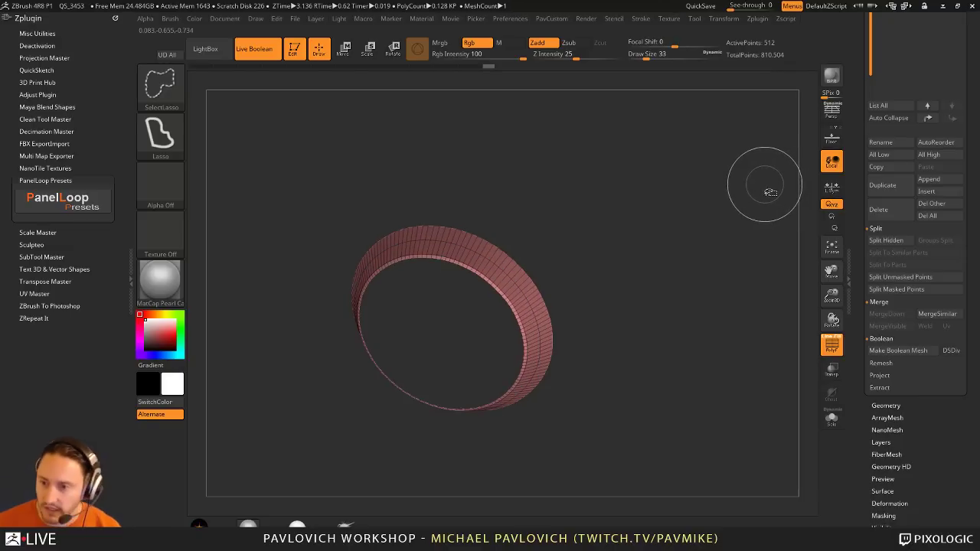
key("ctrl+shift+s")
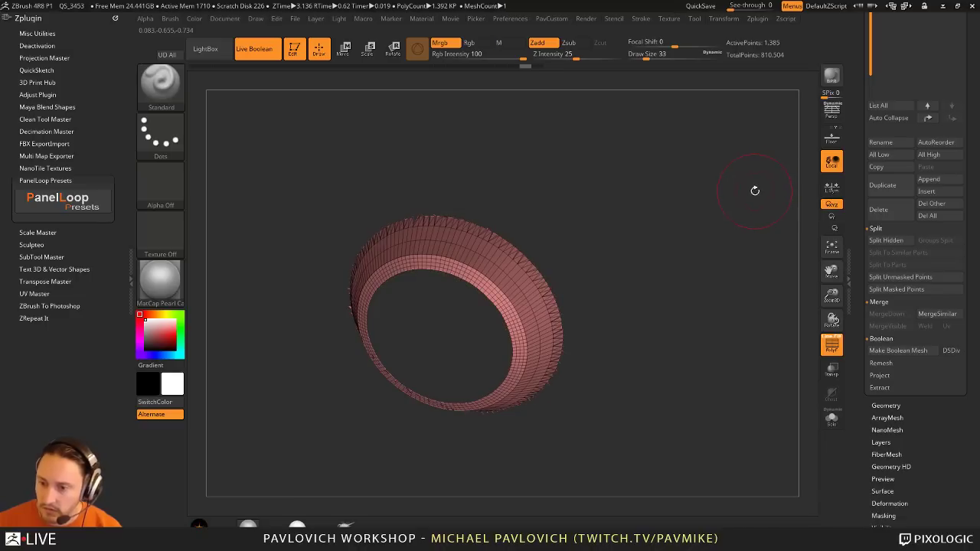
Step: Show the whole mesh and regenerate its polygroups so each separate part has its own group
key("ctrl+shift+s")
key("ctrl+shift+x")
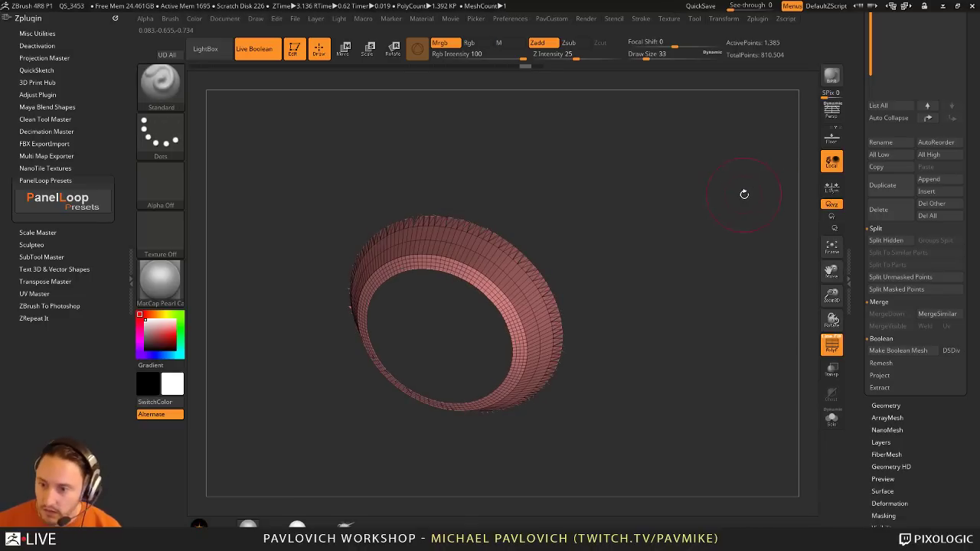
key("s")
mouse_move(743, 193)
left_mouse_down()
mouse_move(682, 272)
mouse_move(606, 302)
left_mouse_up()
left_click(690, 218)
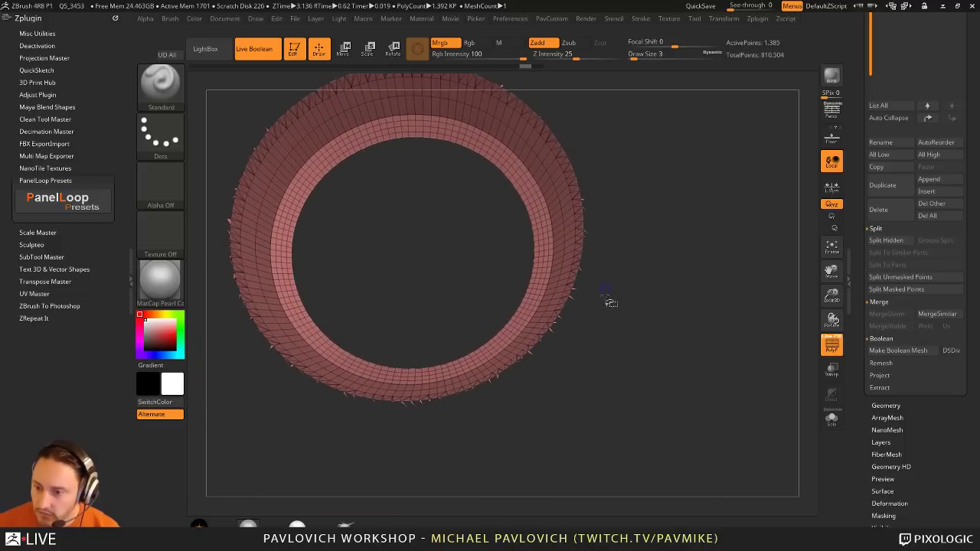
left_click(763, 209, "ctrl+shift")
key("grave")
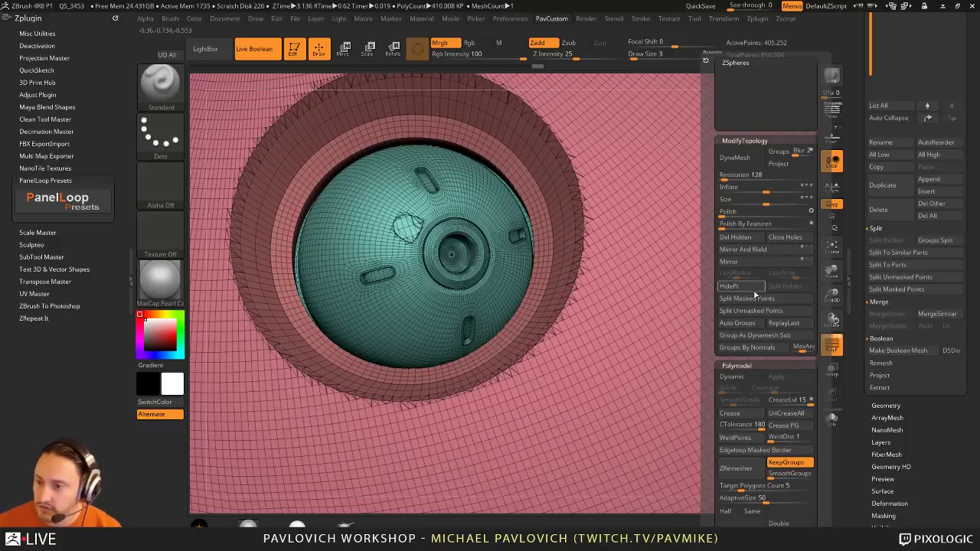
left_click(751, 346)
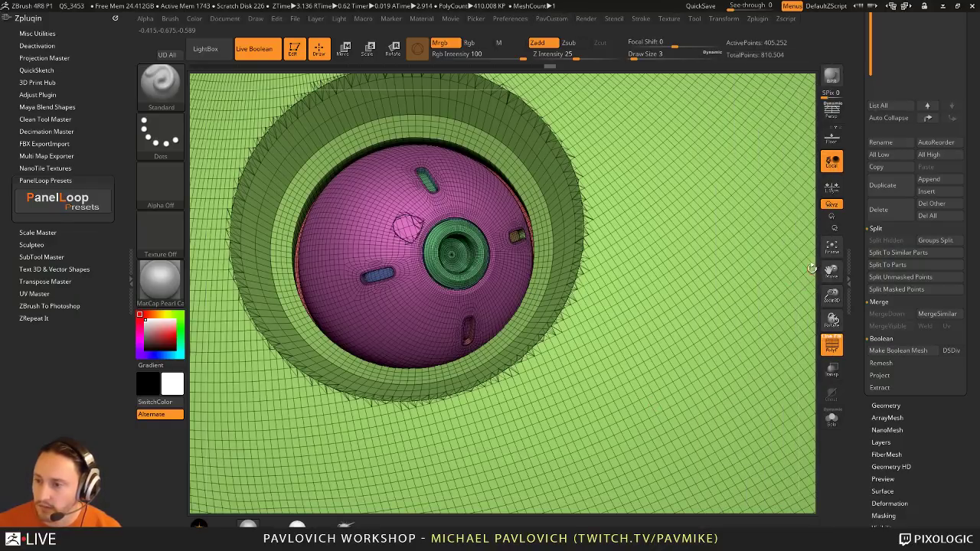
Step: Frame the whole sphere and convert it to a DynaMesh at resolution 128
scroll(849, 172, "down", 1)
scroll(848, 170, "up", 1)
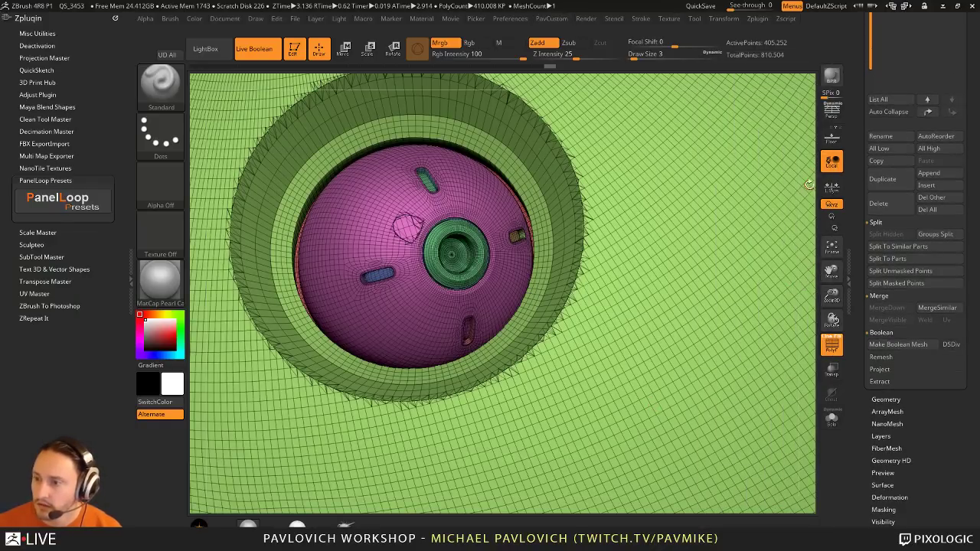
key("f")
mouse_move(772, 187)
left_mouse_down("alt")
mouse_move(761, 161)
mouse_move(718, 210)
mouse_move(729, 212)
left_mouse_up("alt")
key("s")
left_click_drag(860, 200, 860, 345)
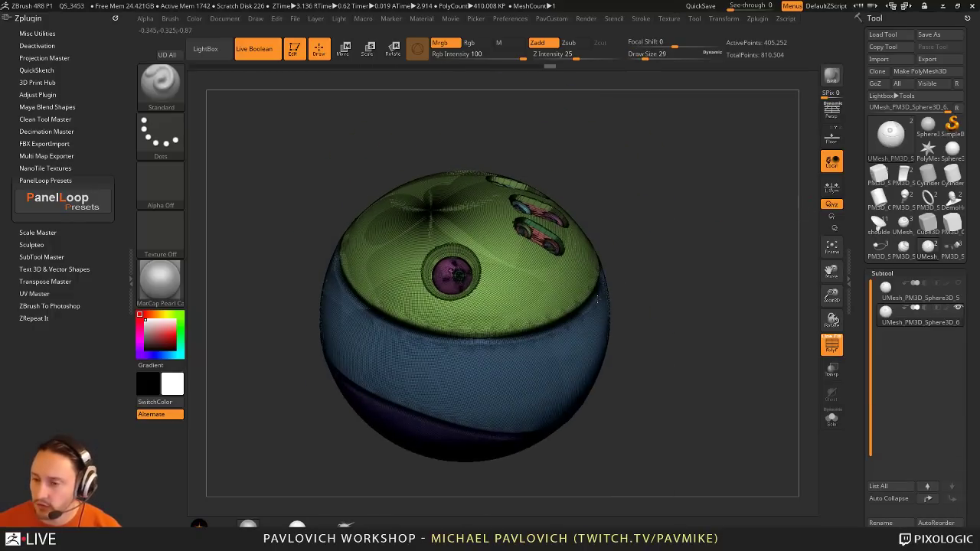
left_click_drag(753, 281, 726, 295)
key("3")
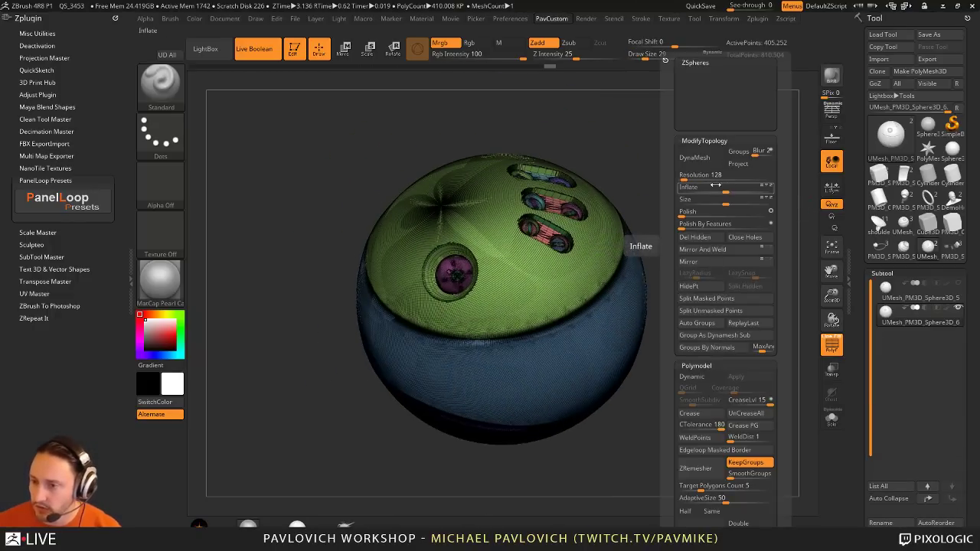
left_click(694, 157)
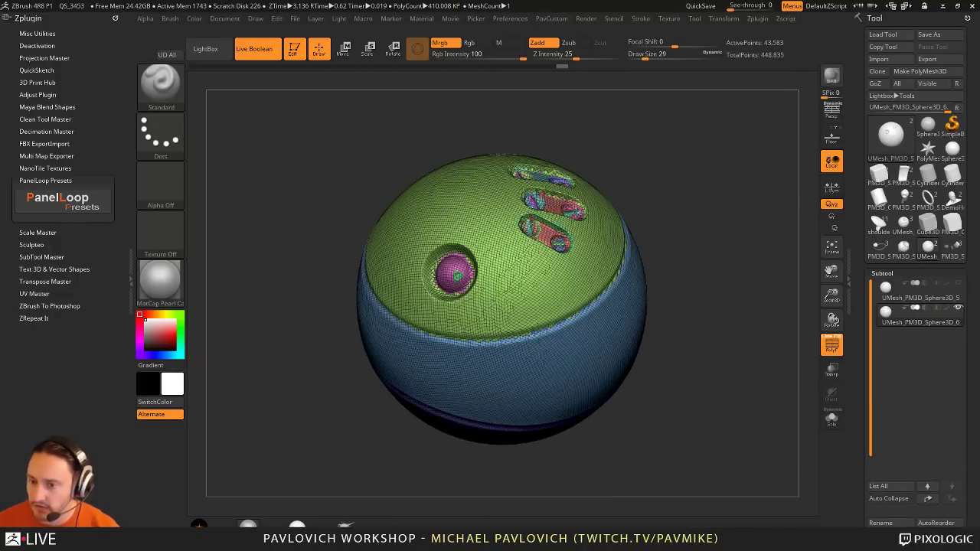
Step: Try ZRemesher with KeepGroups on the DynaMeshed sphere, inspect its polygroup borders, and undo the remesh
left_click_drag(737, 189, 766, 180)
left_click(832, 345)
key("3")
left_click(736, 468)
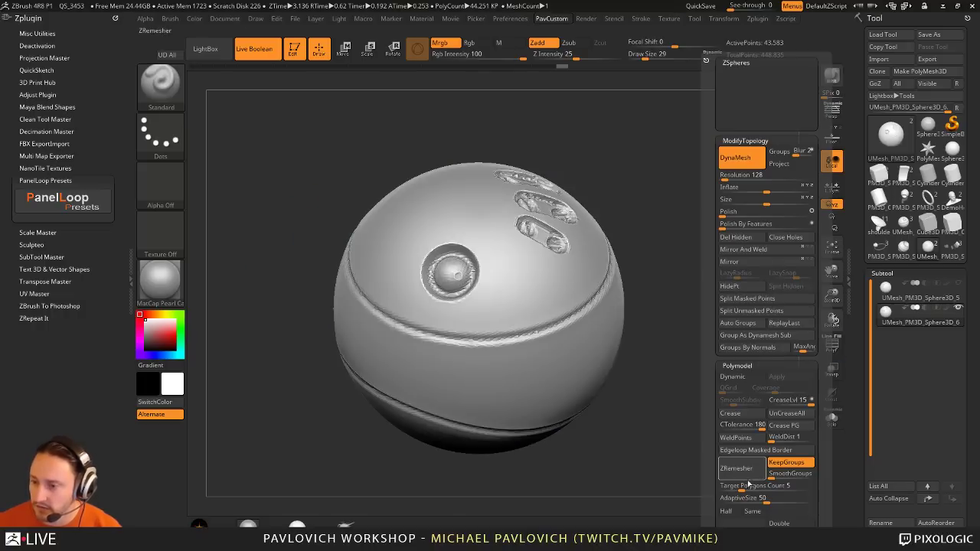
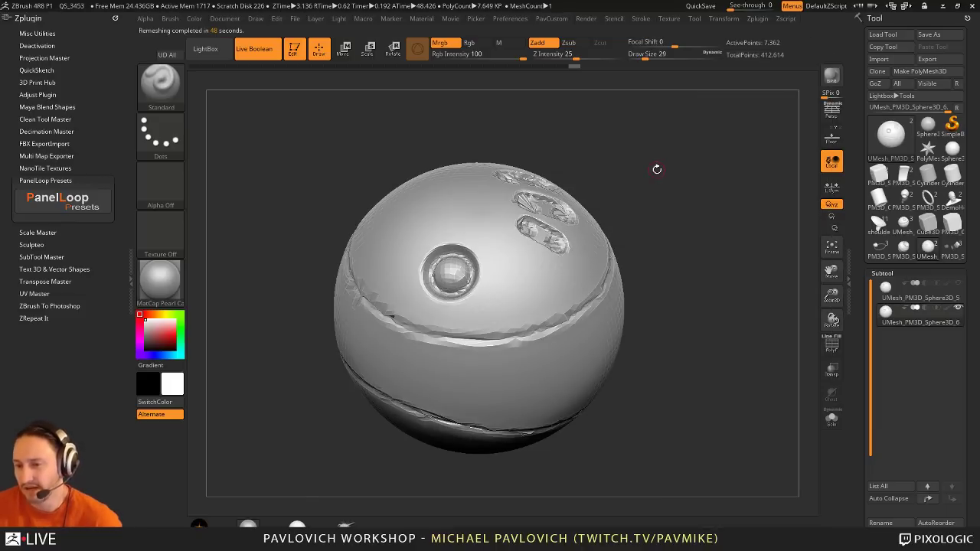
left_click_drag(745, 288, 722, 304)
left_click(831, 344)
key("grave")
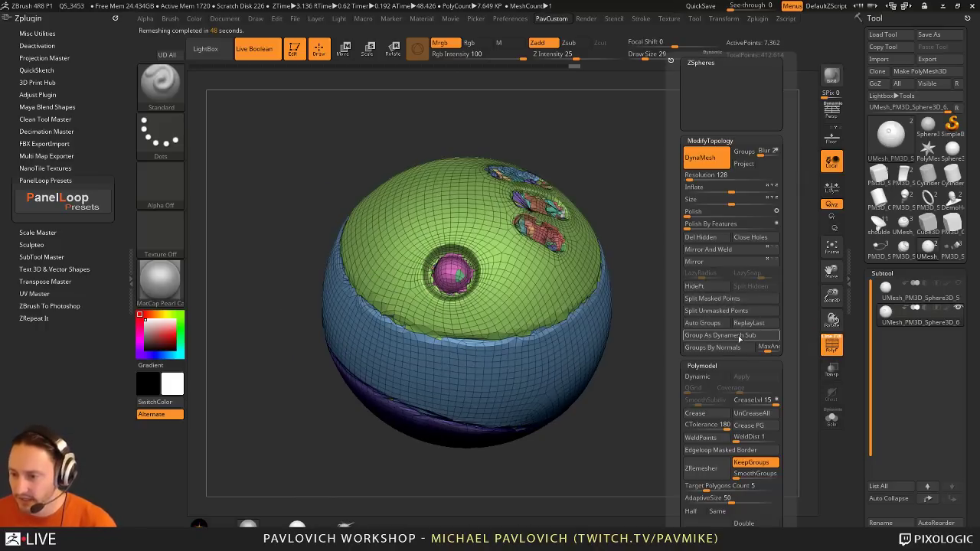
key("ctrl+z")
Step: Turn off KeepGroups, ZRemesh the DynaMeshed sphere, and check the topology with and without the wireframe
left_click(751, 463)
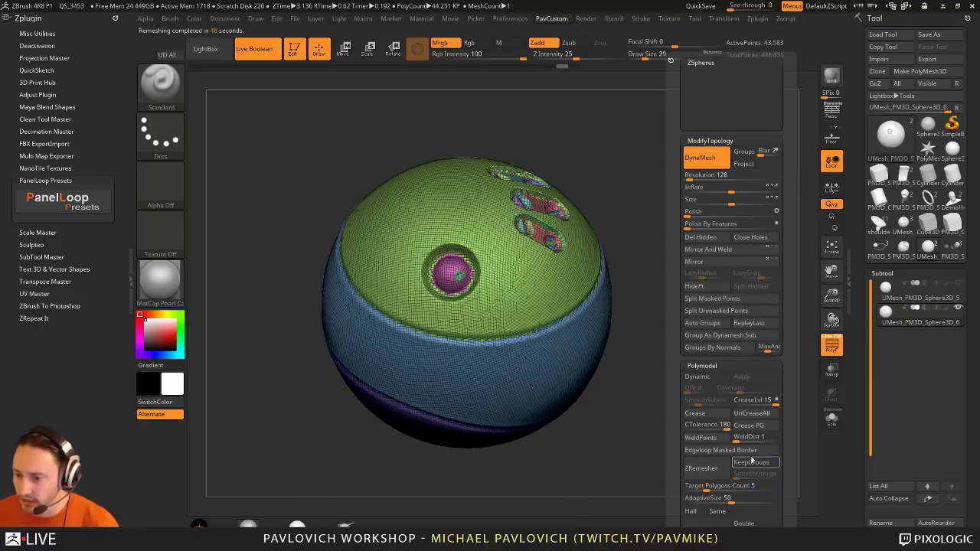
left_click(722, 470)
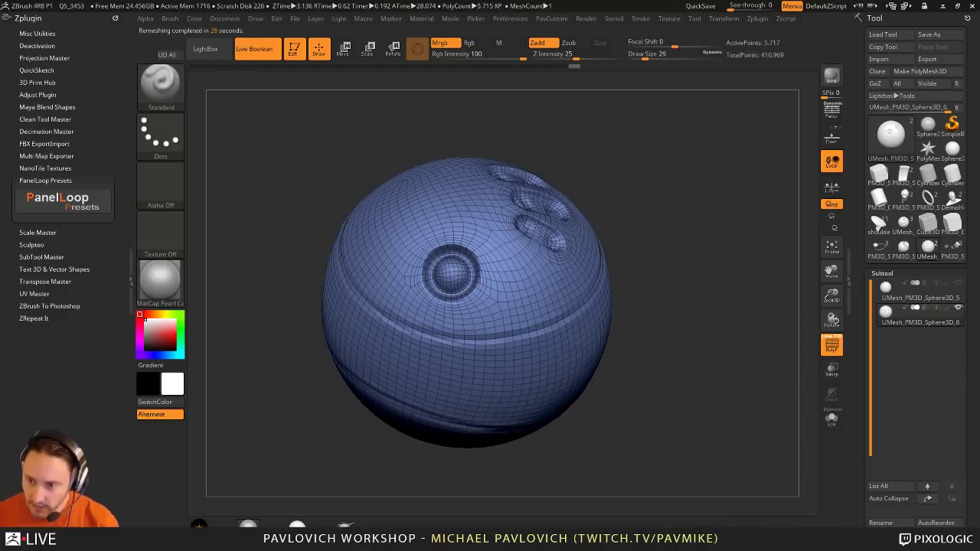
mouse_move(692, 240)
left_mouse_down()
mouse_move(660, 223)
mouse_move(691, 225)
left_mouse_up()
left_click(832, 345)
mouse_move(719, 315)
left_mouse_down()
mouse_move(735, 321)
mouse_move(718, 319)
mouse_move(705, 387)
mouse_move(741, 340)
mouse_move(750, 352)
left_mouse_up()
left_click(832, 345)
Step: Compare the original boolean mesh with the remeshed subtool, turning off Live Boolean and soloing each one
left_click(887, 292)
left_click(832, 346)
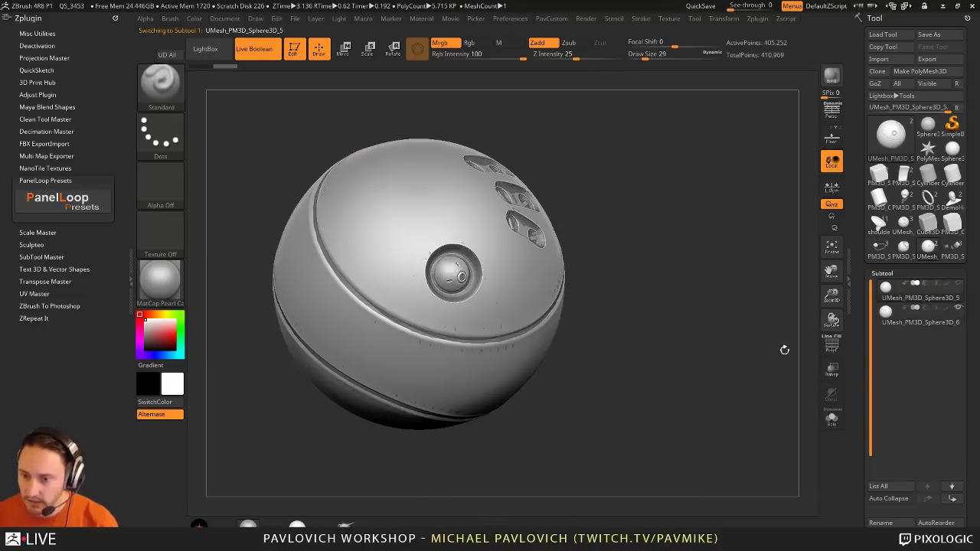
mouse_move(711, 385)
left_mouse_down()
mouse_move(682, 363)
mouse_move(720, 371)
left_mouse_up()
left_click(904, 325)
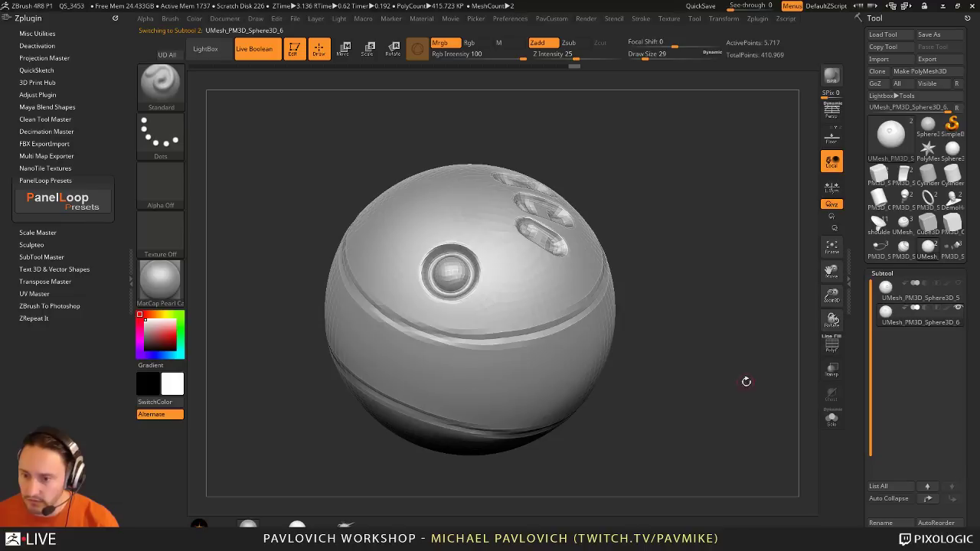
left_click(918, 297)
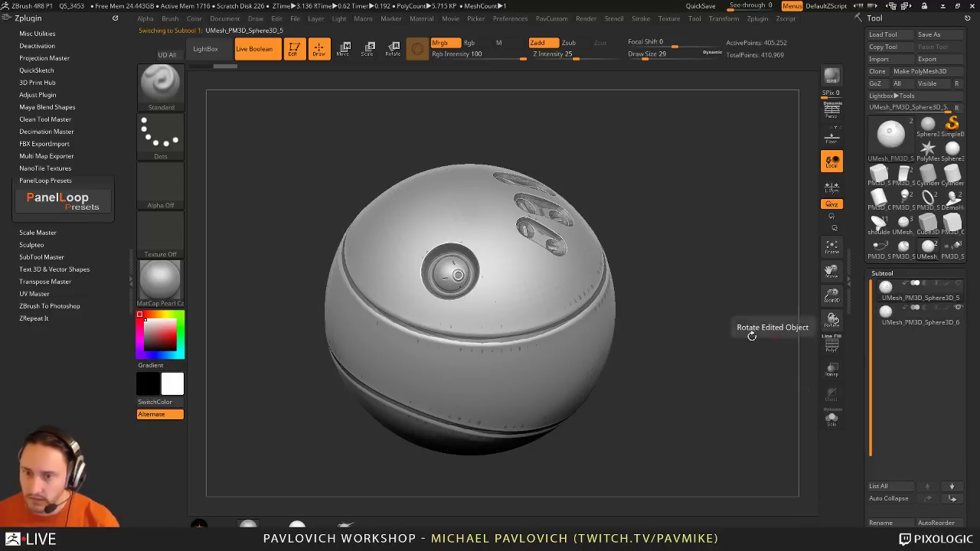
left_click_drag(733, 347, 774, 315)
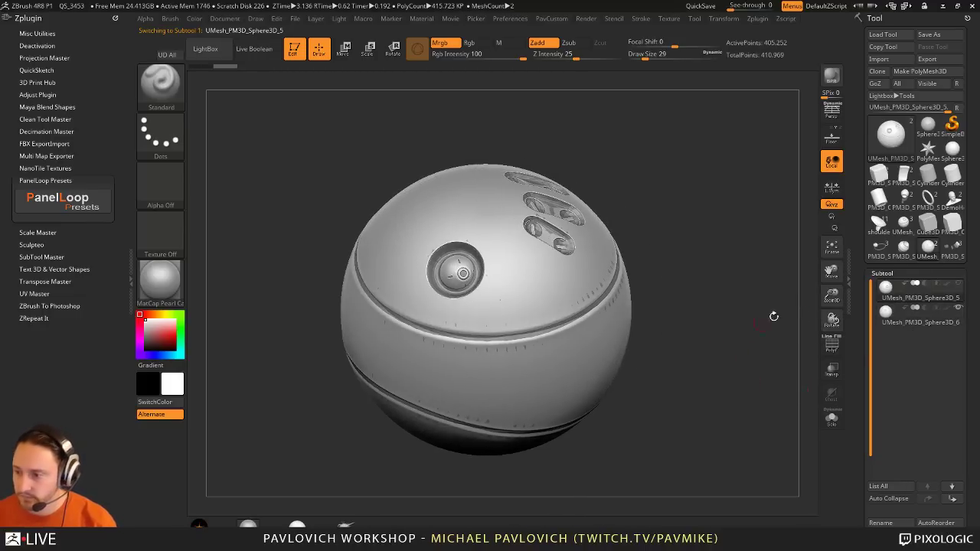
left_click(922, 321)
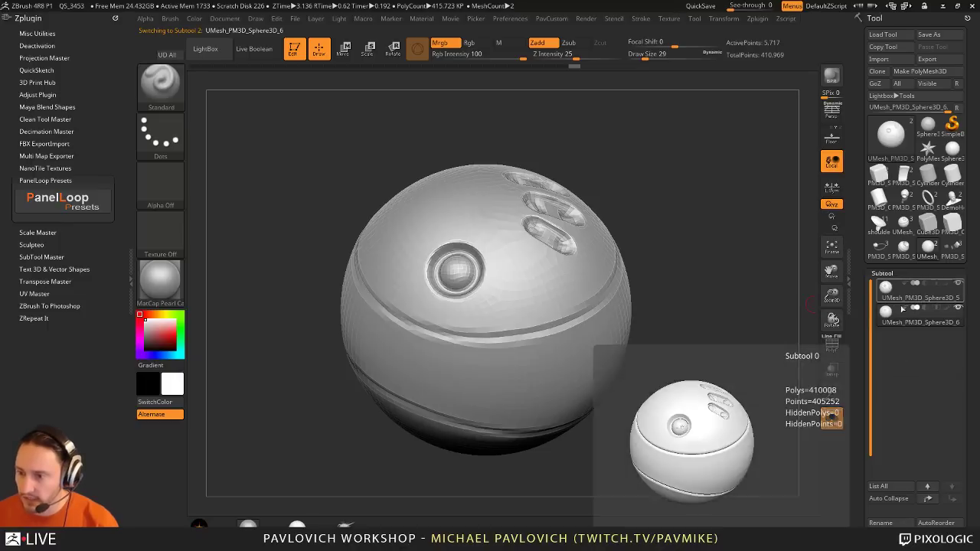
left_click(910, 297)
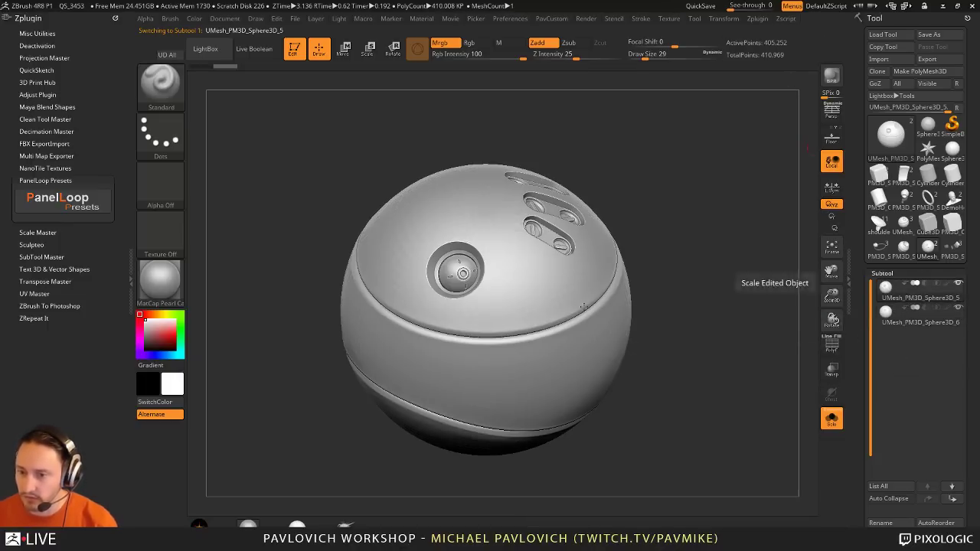
left_click(923, 318)
left_click_drag(753, 339, 717, 340)
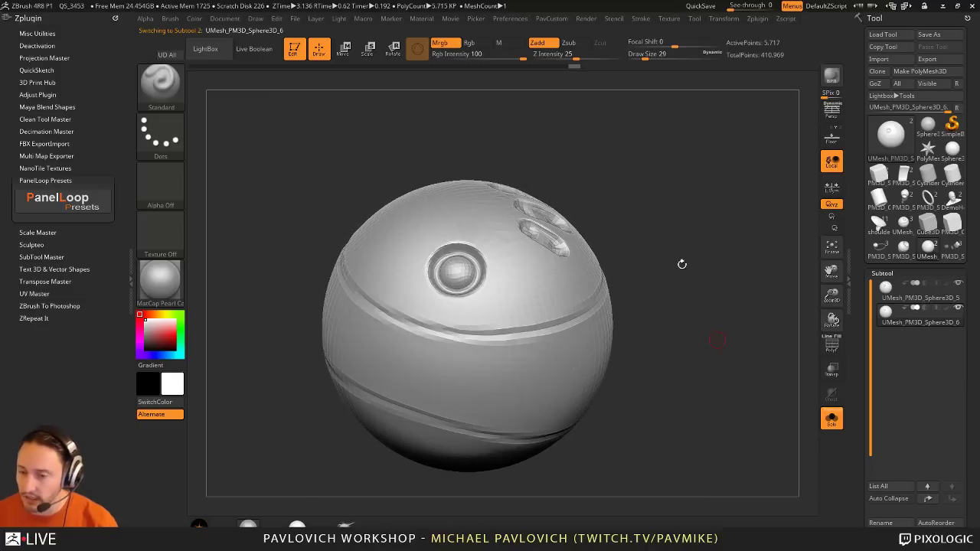
left_click_drag(681, 266, 684, 301)
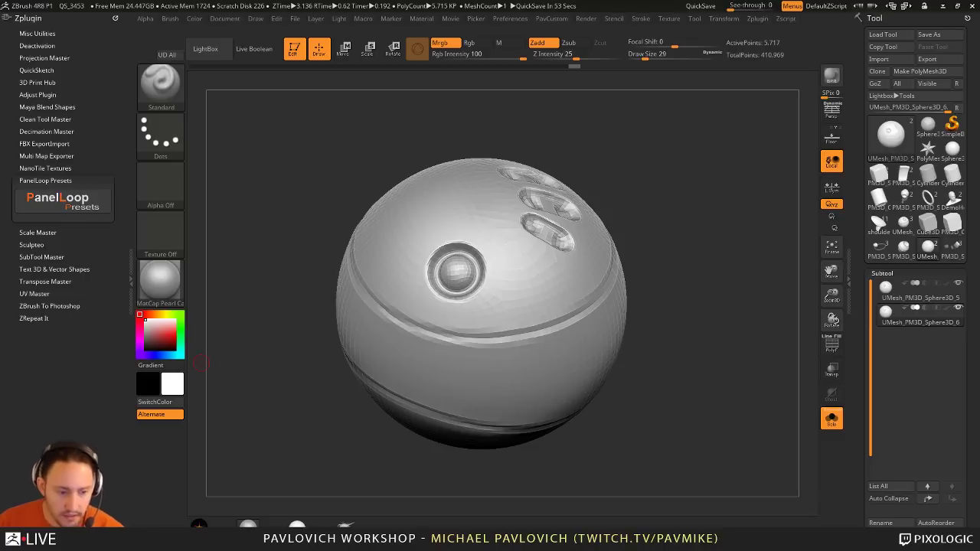
left_click_drag(726, 177, 747, 280)
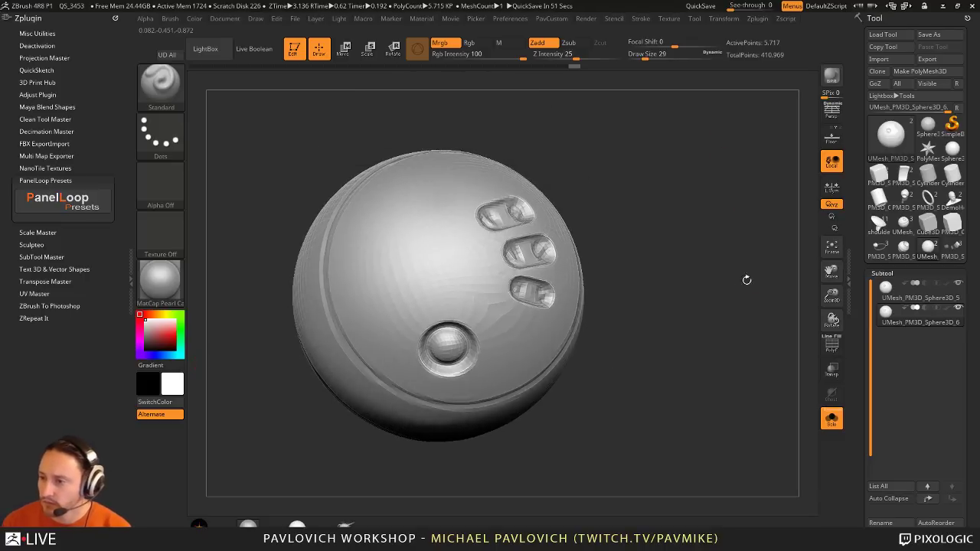
Step: Select the original subtool UMesh_PM3D_Sphere3D_5 and assign it the black-and-white Pablander_Super MatCap material
key("Up")
left_click_drag(731, 340, 814, 403)
left_click_drag(758, 387, 520, 314)
left_click(160, 281)
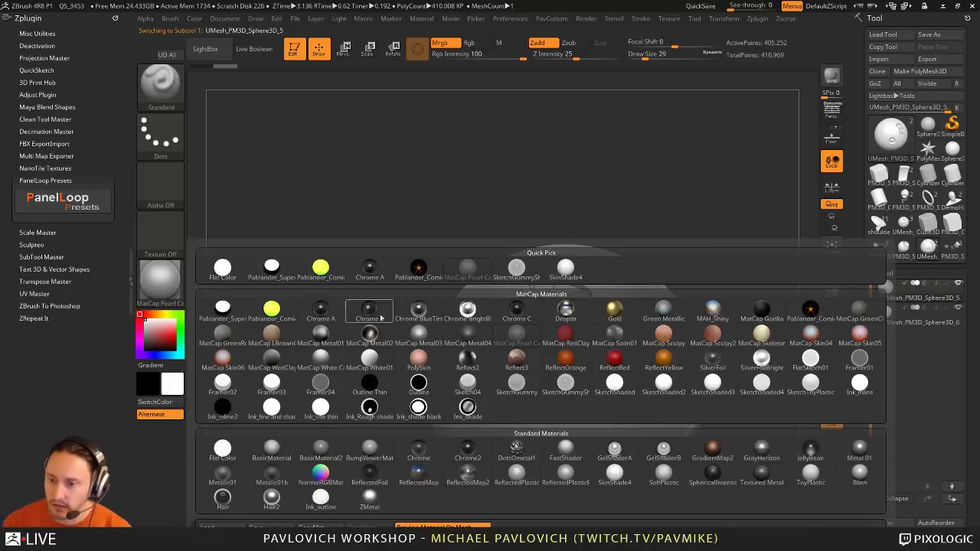
mouse_move(223, 307)
Step: Render the sphere with BPR and examine the black-and-white shading from several angles
mouse_move(705, 257)
left_mouse_down()
mouse_move(757, 240)
mouse_move(722, 267)
mouse_move(714, 255)
left_mouse_up()
mouse_move(714, 255)
left_mouse_down()
mouse_move(733, 278)
mouse_move(701, 276)
mouse_move(660, 234)
mouse_move(691, 270)
mouse_move(722, 278)
mouse_move(706, 260)
mouse_move(761, 337)
mouse_move(704, 236)
mouse_move(666, 344)
left_mouse_up()
left_click_drag(709, 313, 771, 214)
key("shift+r")
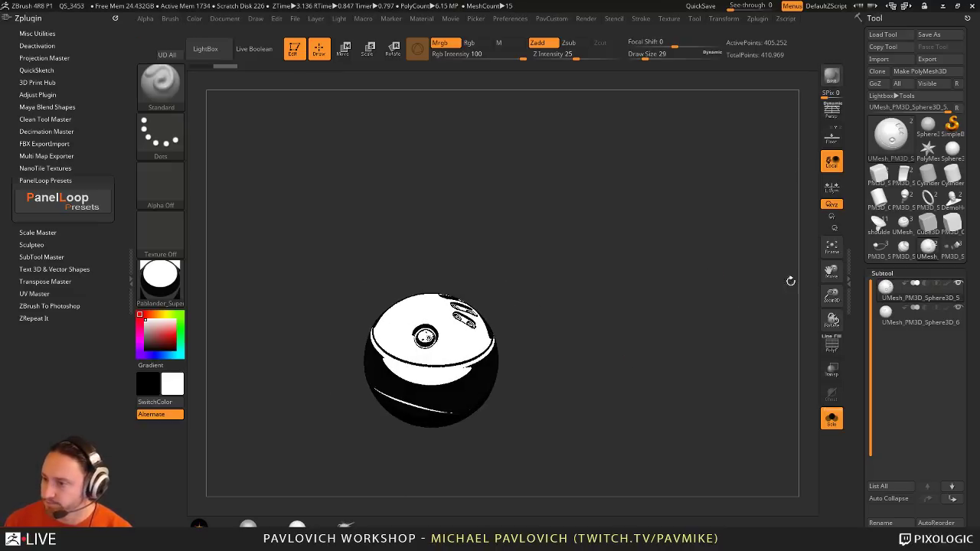
left_click_drag(637, 180, 628, 205)
left_click_drag(746, 273, 762, 306, "alt")
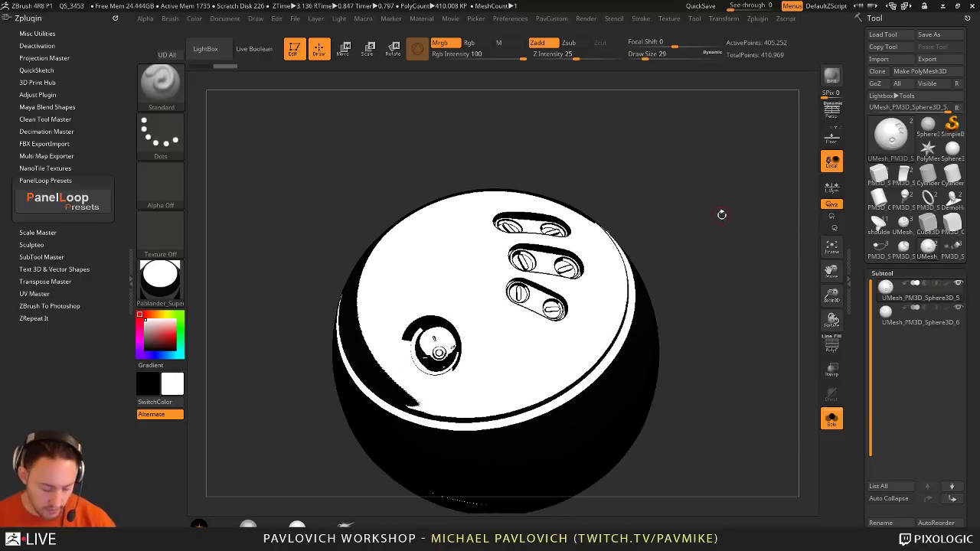
Step: Fully initialize ZBrush, discarding the current tools, materials and document
left_click(516, 21)
left_click(525, 39)
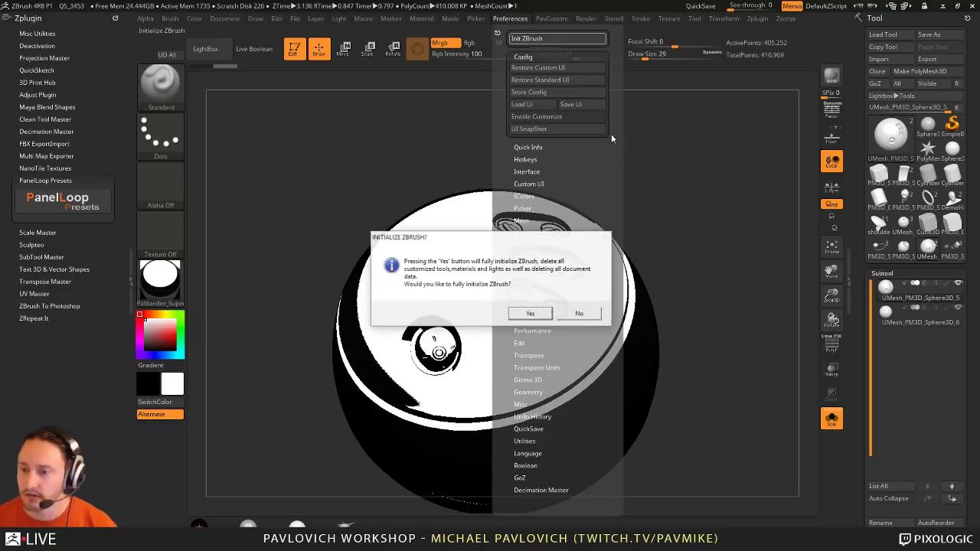
left_click(541, 311)
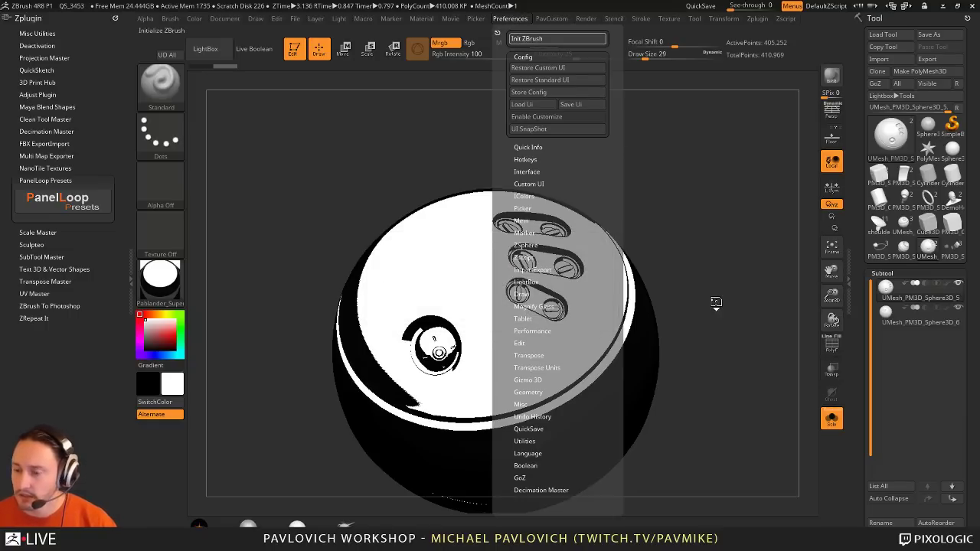
Step: Load the robot character ZTool from the Smirkey folder inside the streaming folder
left_click(883, 34)
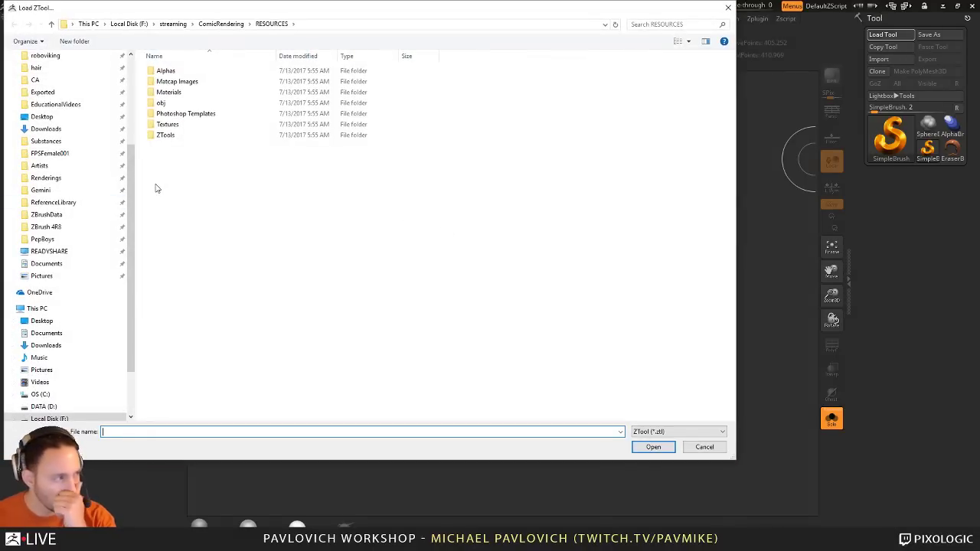
key("super")
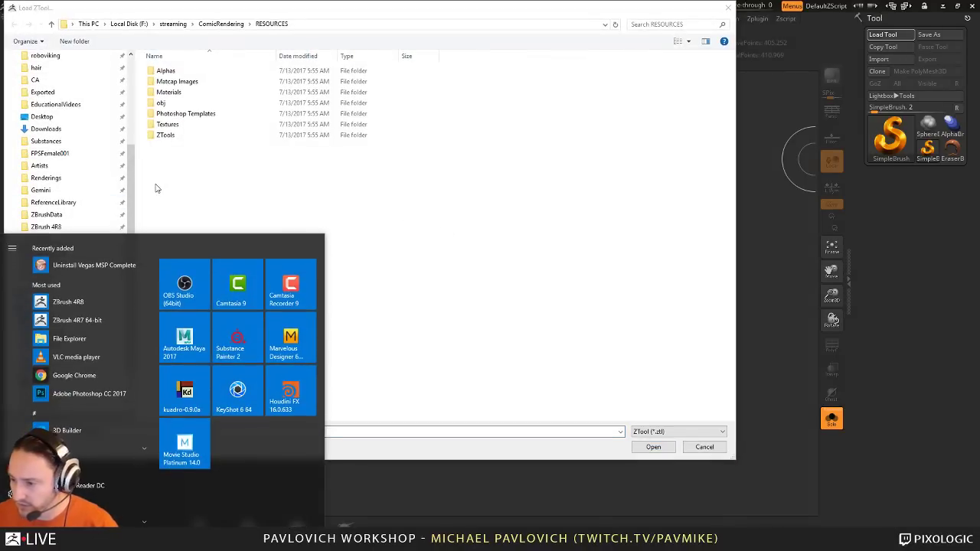
key("super")
left_click_drag(133, 170, 133, 84)
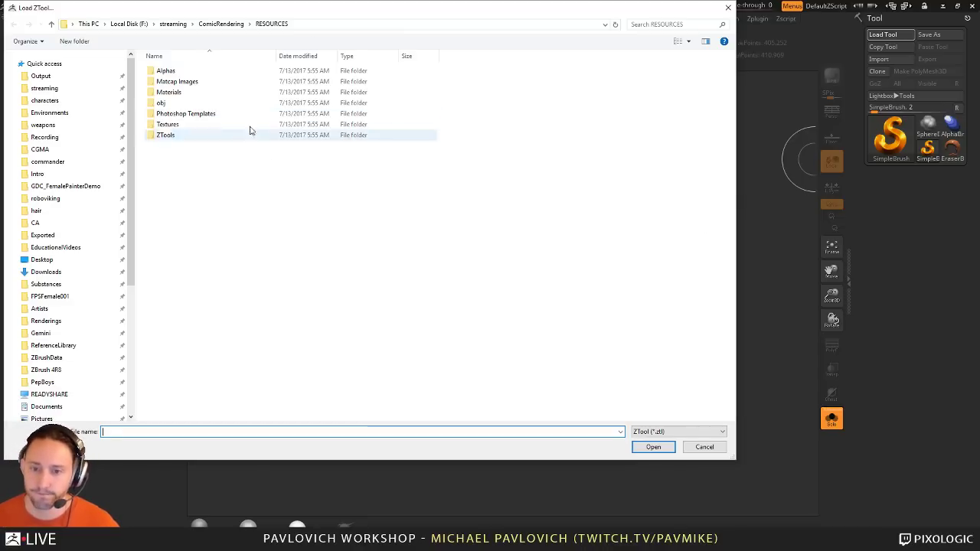
left_click(71, 91)
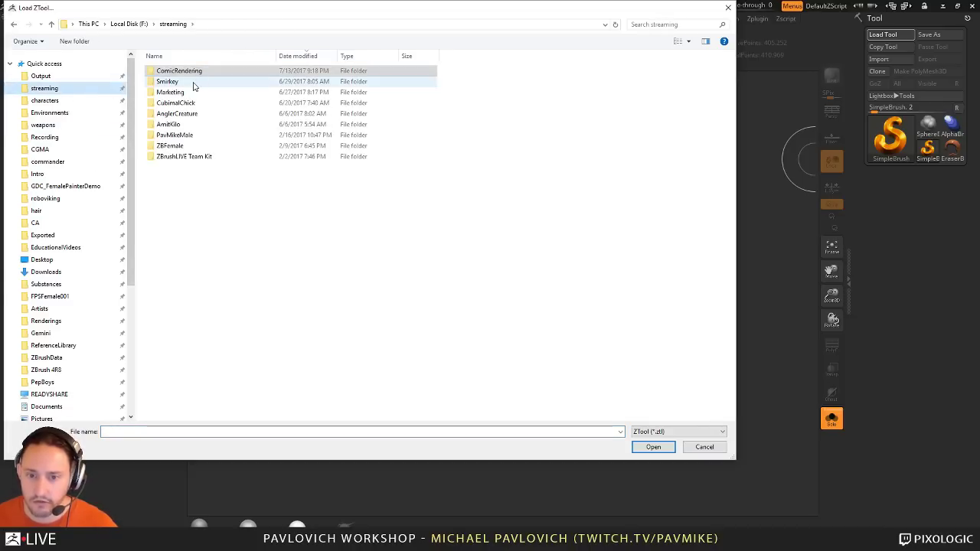
double_click(192, 82)
double_click(188, 81)
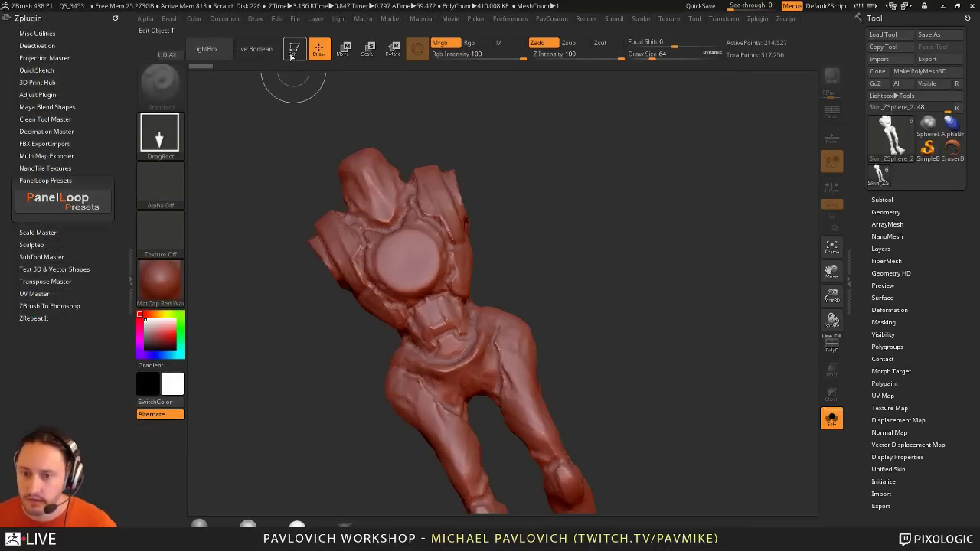
Step: Put the loaded robot character into Edit mode, turn off Solo, and frame its head and torso from the front
left_click(294, 49)
key("f")
left_click_drag(664, 268, 697, 179)
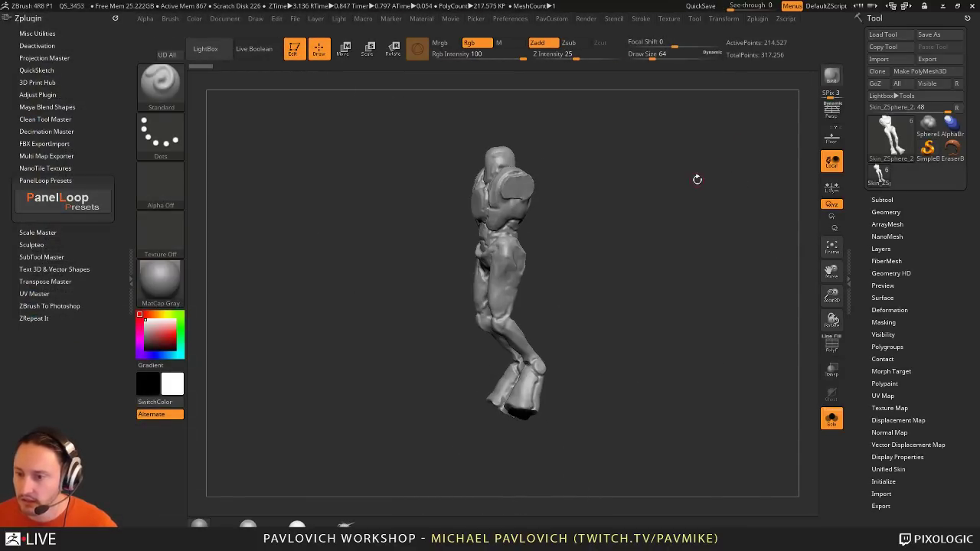
left_click(832, 420)
left_click_drag(662, 348, 685, 338, "shift")
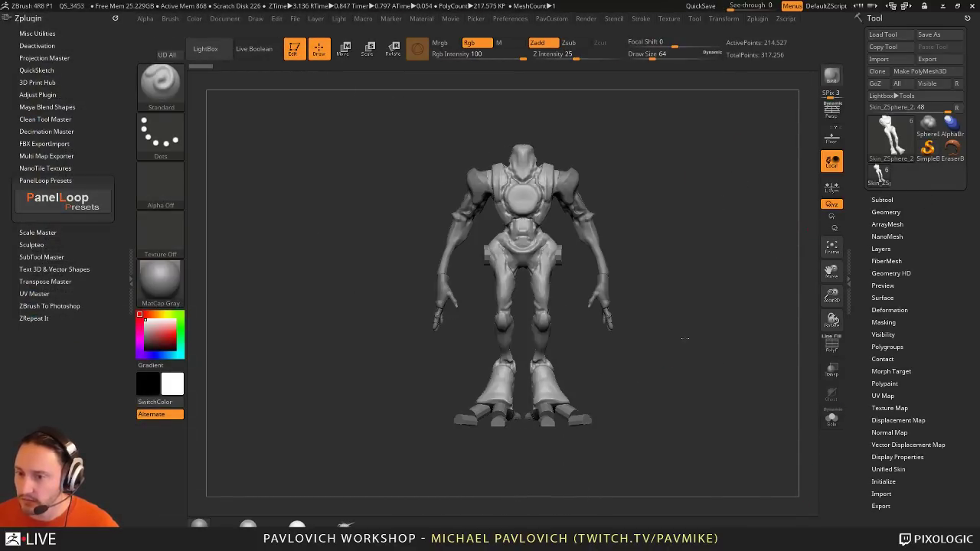
left_click_drag(726, 195, 718, 171)
mouse_move(719, 172)
left_mouse_down("alt")
mouse_move(745, 173)
mouse_move(759, 391)
left_mouse_up("alt")
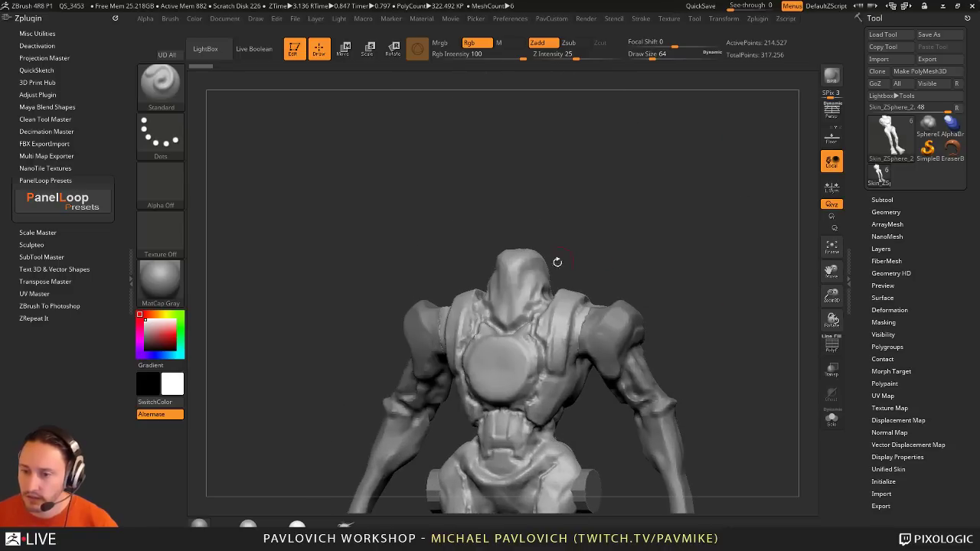
Step: Choose the DamStandard brush and frame the robot's head and chest for sculpting
mouse_move(588, 227)
left_mouse_down("shift")
mouse_move(648, 206)
mouse_move(503, 284)
left_mouse_up("shift")
key("b")
key("d")
key("s")
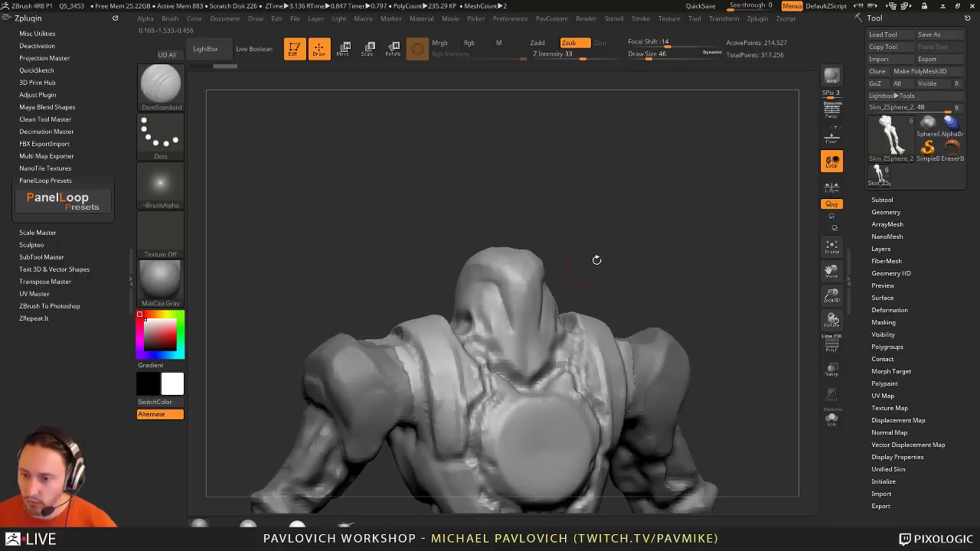
mouse_move(595, 258)
left_mouse_down()
mouse_move(608, 236)
mouse_move(492, 274)
mouse_move(573, 335)
left_mouse_up()
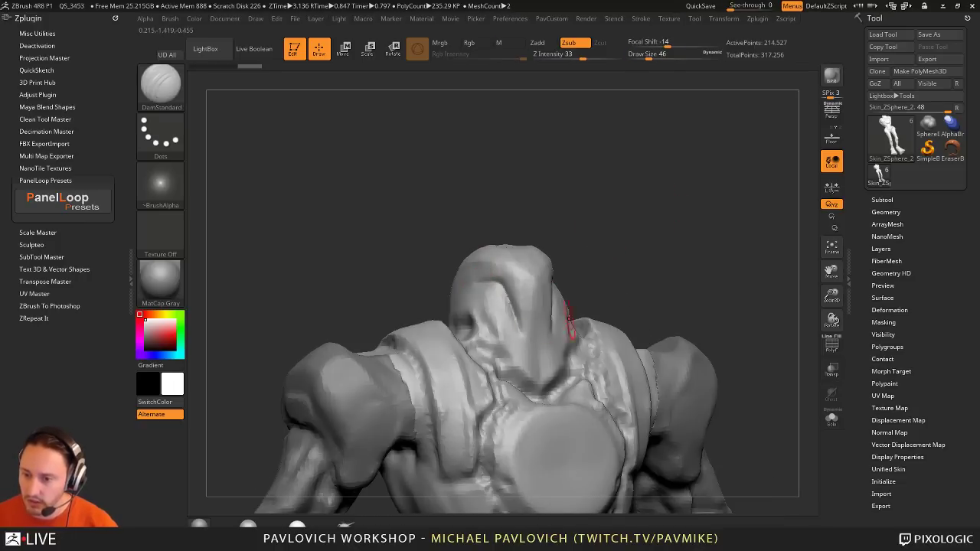
Step: Turn on Project for DynaMesh and remesh the robot's body at resolution 264
left_click(882, 210, "shift")
left_click_drag(861, 237, 861, 148)
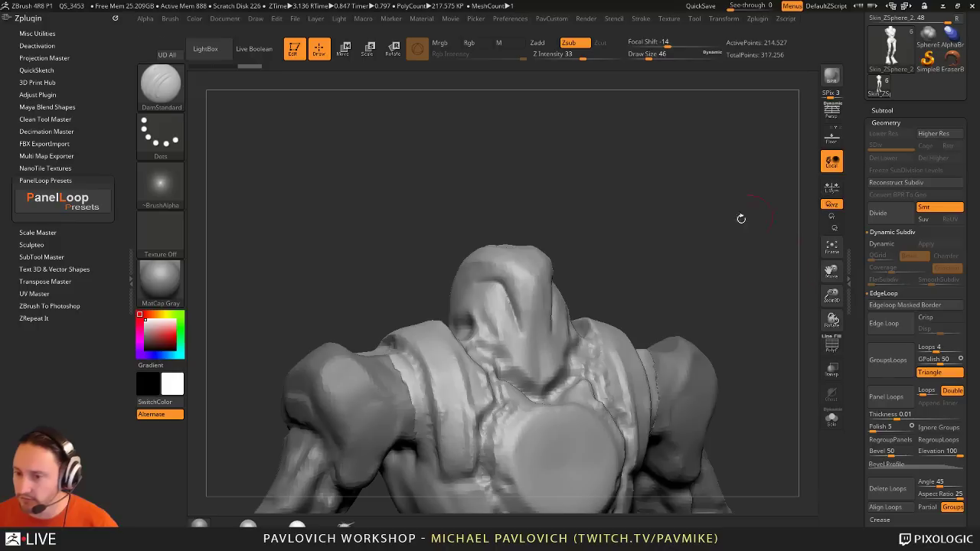
key("grave")
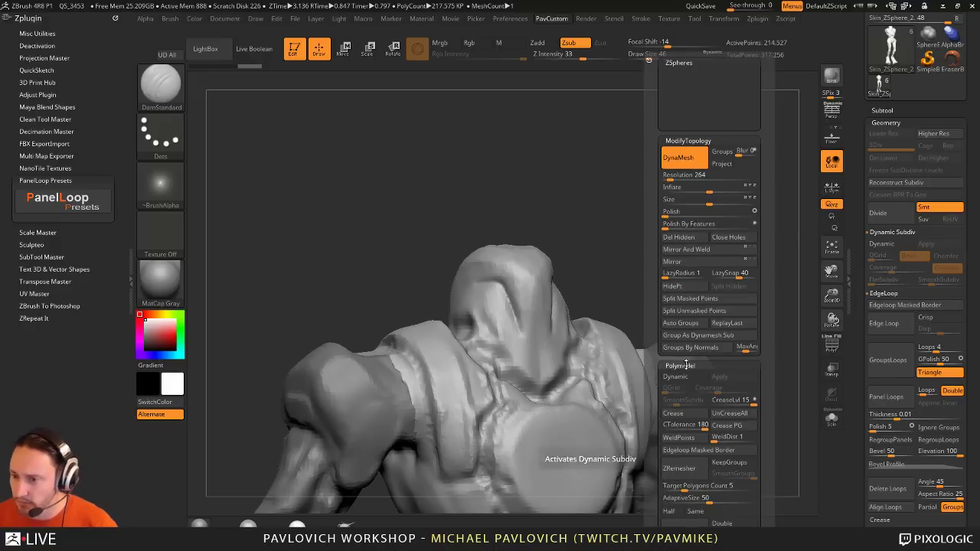
left_click(724, 167)
left_click_drag(633, 170, 706, 239, "ctrl")
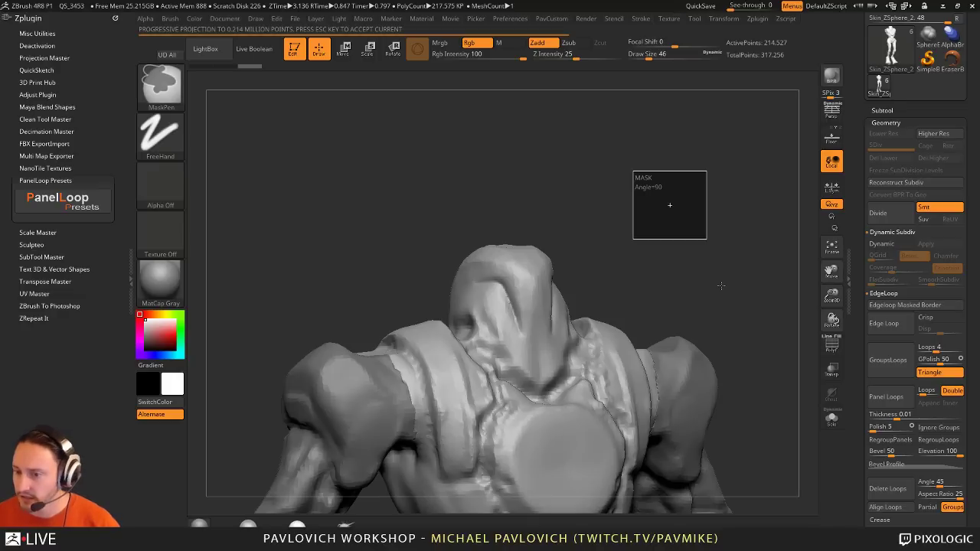
key("space")
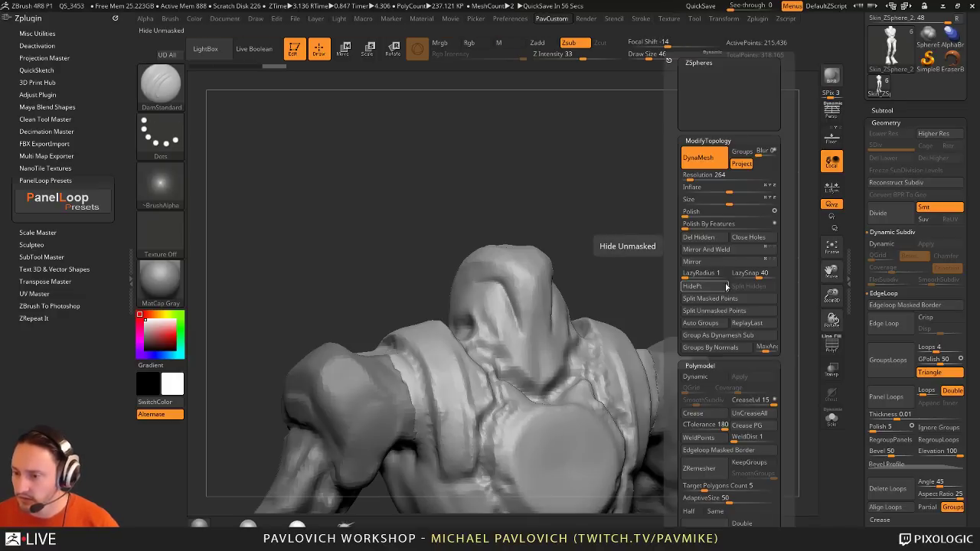
mouse_move(554, 234)
left_mouse_down()
mouse_move(673, 221)
mouse_move(695, 173)
mouse_move(712, 230)
mouse_move(645, 299)
mouse_move(705, 242)
left_mouse_up()
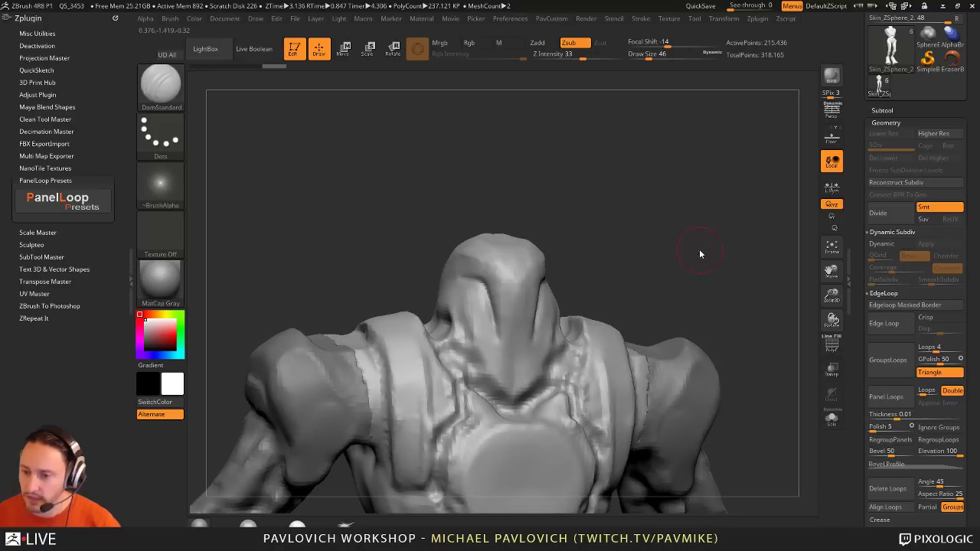
Step: Turn off the DynaMesh Project option and remesh the body again
key("space")
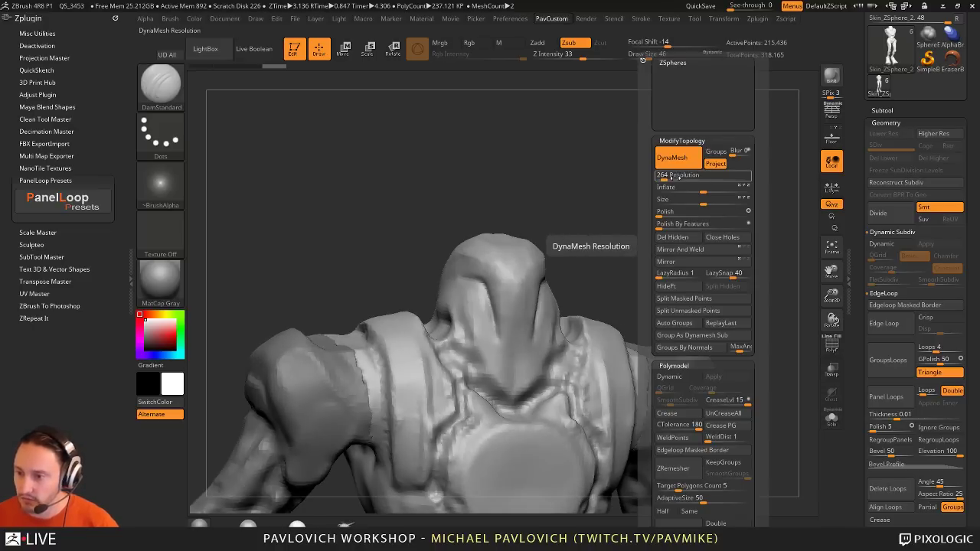
left_click(715, 164)
mouse_move(636, 171)
left_mouse_down("ctrl")
mouse_move(721, 242)
mouse_move(604, 227)
mouse_move(643, 210)
left_mouse_up("ctrl")
Step: Carve a DamStandard crease across the face at the lower end of the visor, using draw size 39
key("s")
left_click_drag(518, 279, 515, 281)
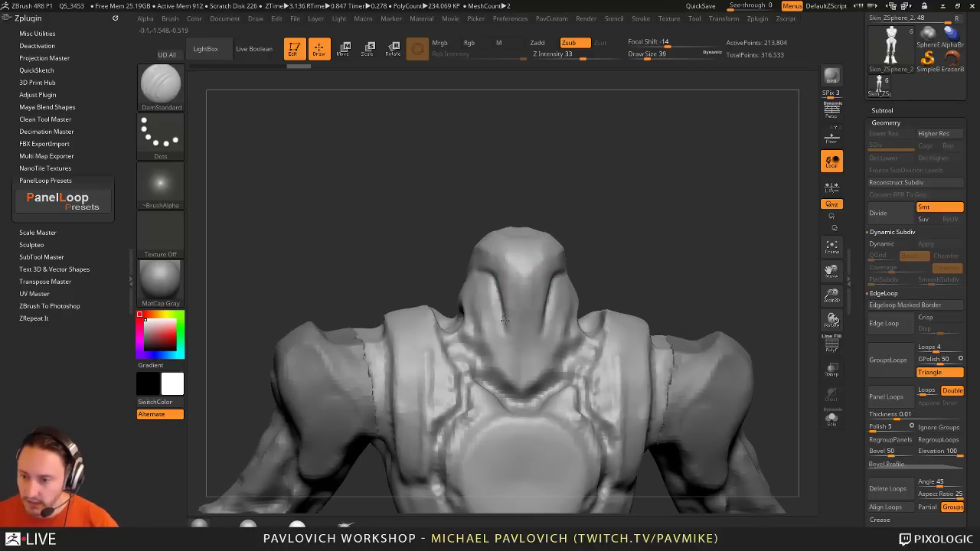
left_click_drag(504, 320, 529, 325)
right_click_drag(598, 321, 538, 319)
left_click_drag(535, 324, 503, 327)
right_click_drag(514, 308, 482, 310)
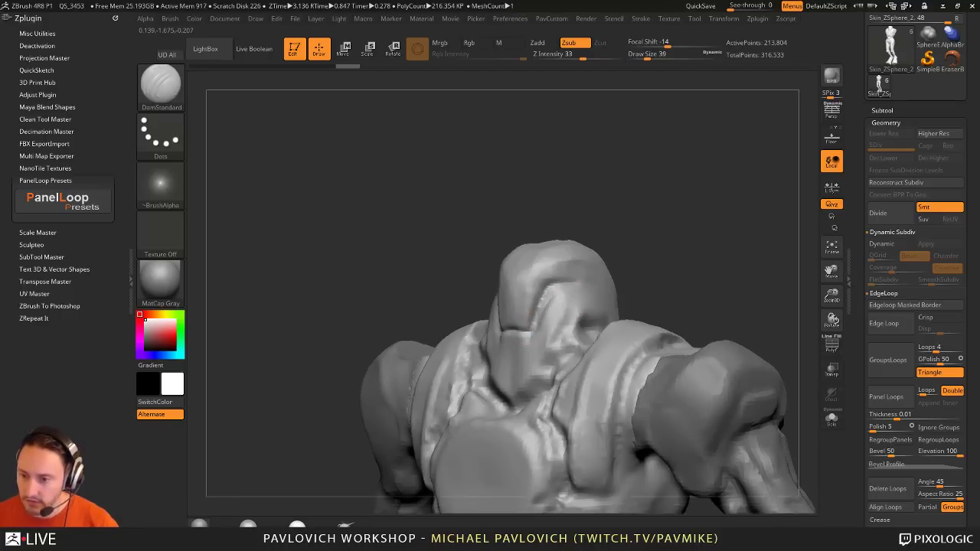
left_click_drag(536, 322, 658, 259)
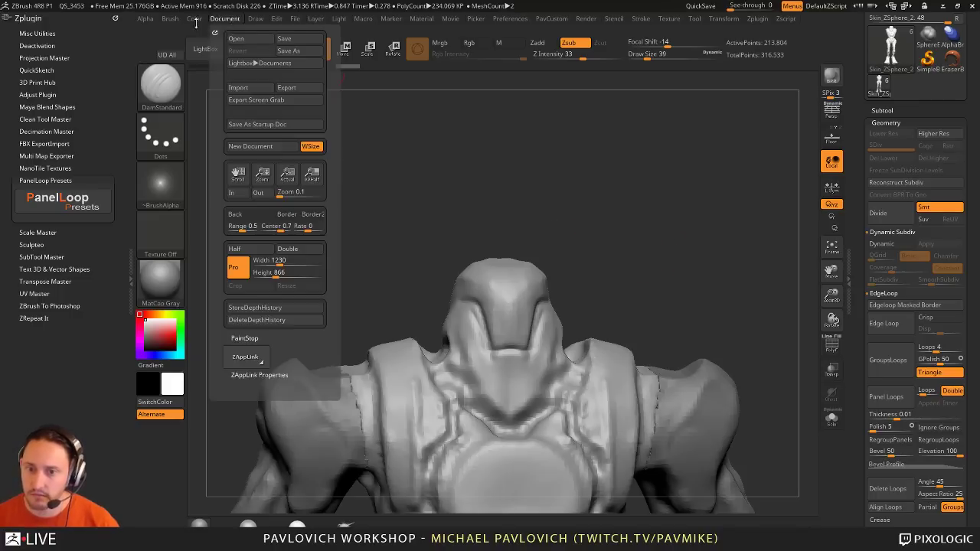
Step: Reset all brushes to their default settings
mouse_move(172, 20)
scroll(191, 359, "down", 10)
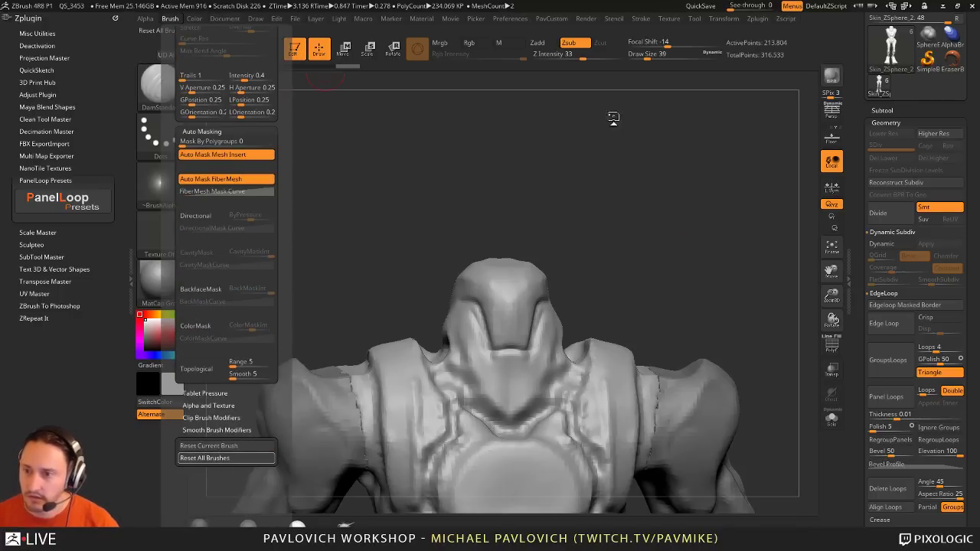
left_click_drag(627, 183, 490, 300)
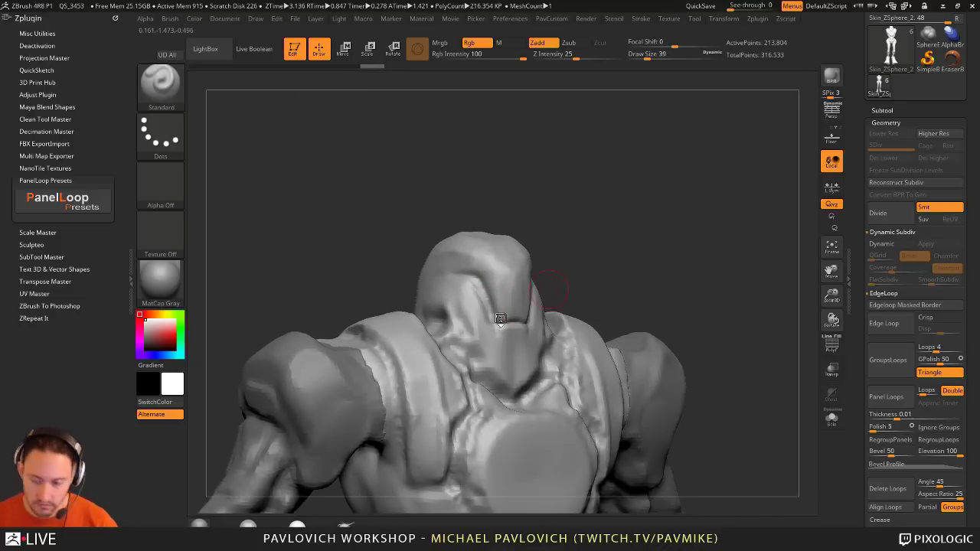
Step: Carve DamStandard creases from the visor's lower corners down the cheeks, using draw size 33
key("b")
key("d")
key("s")
left_click_drag(643, 234, 627, 271)
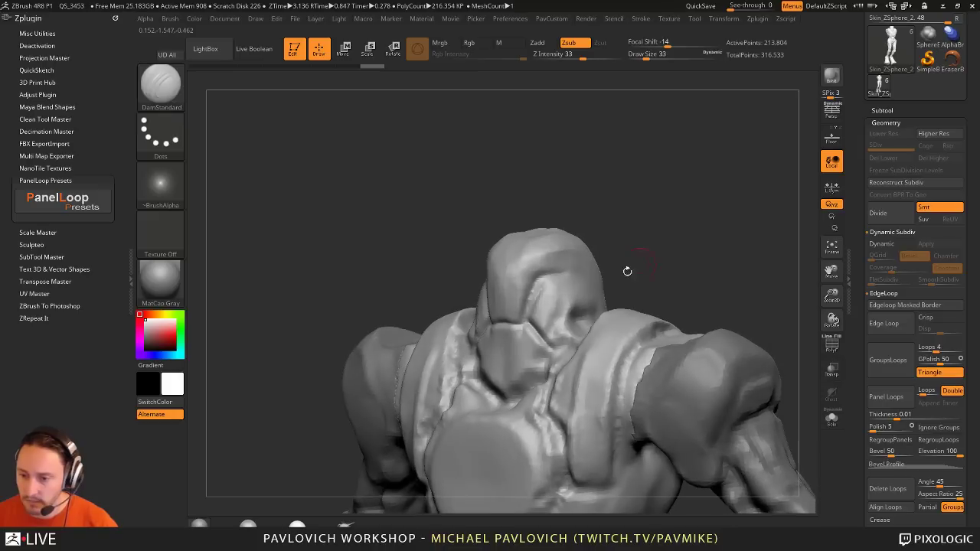
left_click_drag(725, 270, 739, 243)
key("b")
key("c")
key("t")
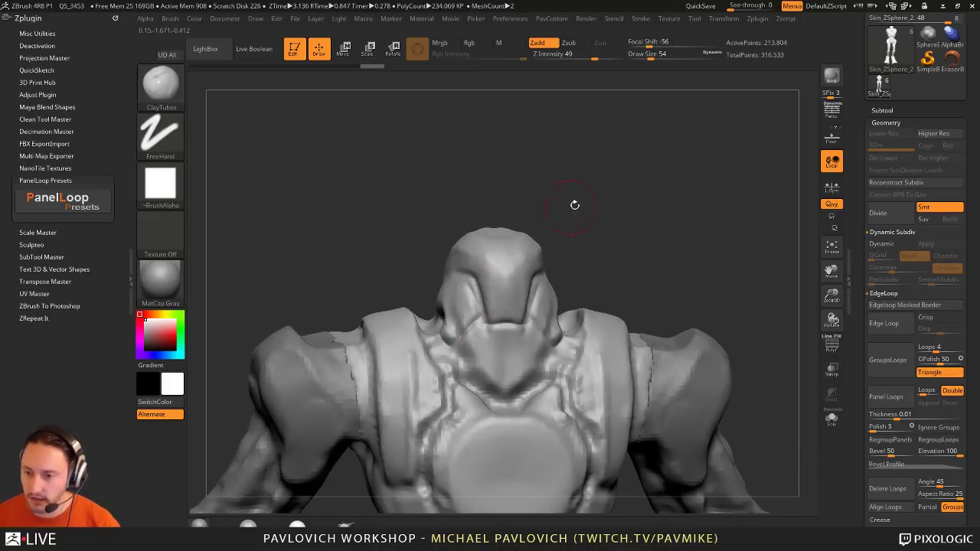
left_click_drag(574, 204, 499, 227)
Step: Choose the Clay brush at draw size 46 and add strokes to the robot's face
key("b")
key("c")
key("l")
key("s")
left_click(493, 302)
mouse_move(496, 298)
left_mouse_down()
mouse_move(473, 297)
mouse_move(520, 329)
mouse_move(527, 351)
left_mouse_up()
Step: Assign Alpha 06 to the Clay brush and build up the cheek areas beside the visor
left_click(160, 134)
left_click(160, 184)
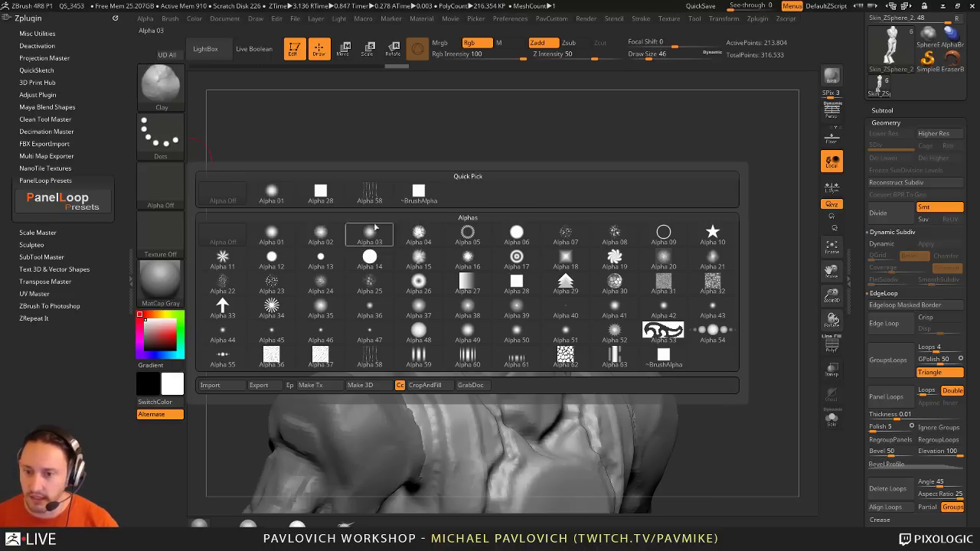
left_click(502, 236)
left_click_drag(502, 235, 515, 310)
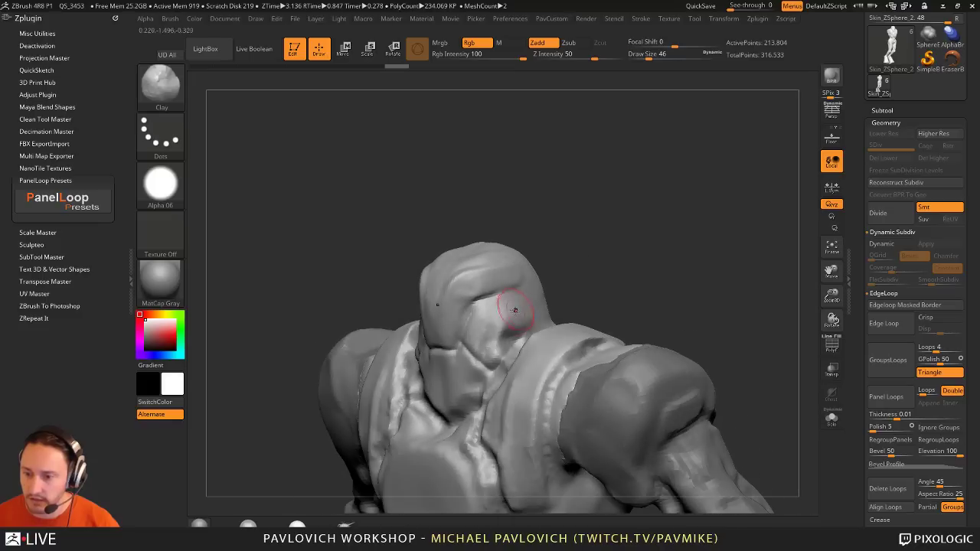
right_click_drag(494, 322, 453, 322, "shift")
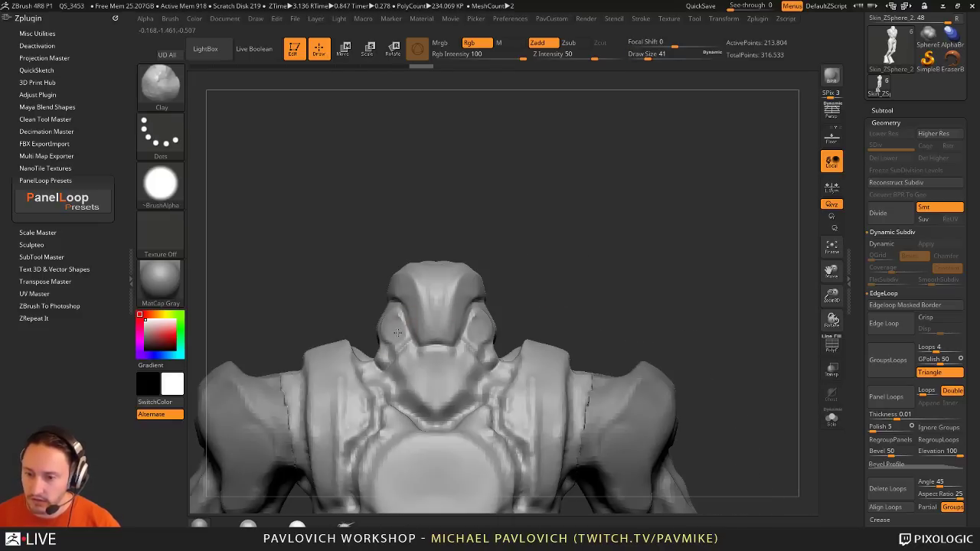
left_click_drag(398, 333, 405, 363)
Step: Choose the Standard brush at draw size 27, try a stroke down the cheek and undo it
left_click_drag(522, 282, 567, 267, "alt")
key("b")
key("s")
key("t")
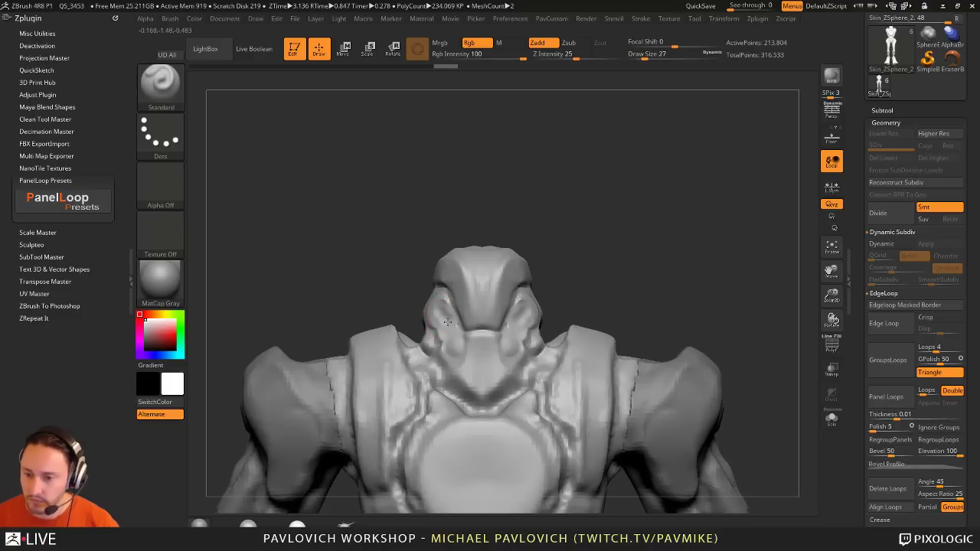
left_click_drag(448, 323, 465, 352)
key("ctrl+z")
Step: Sculpt a thin line along the cheeks with the Standard brush at Z intensity 34 and draw size 13
left_click(584, 57)
key("grave")
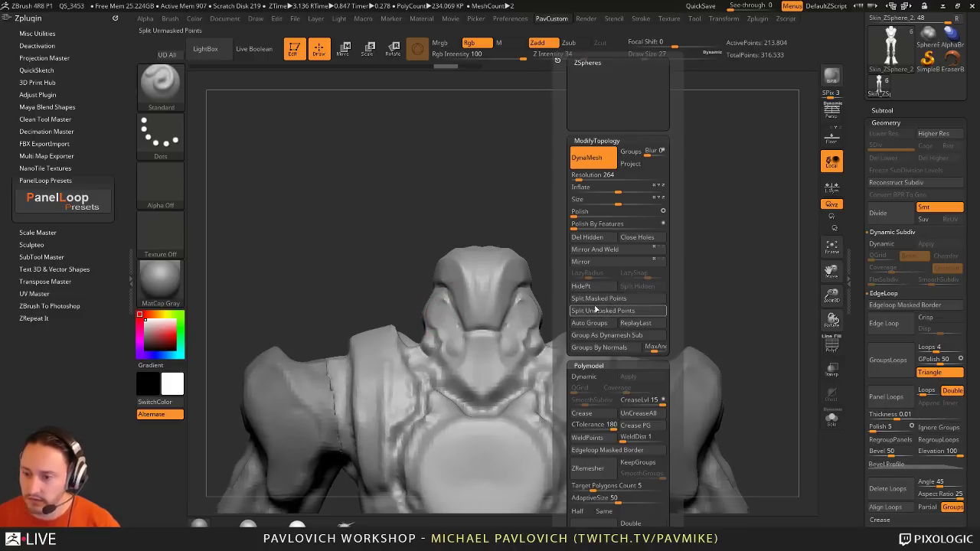
key("bracketleft")
key("bracketleft")
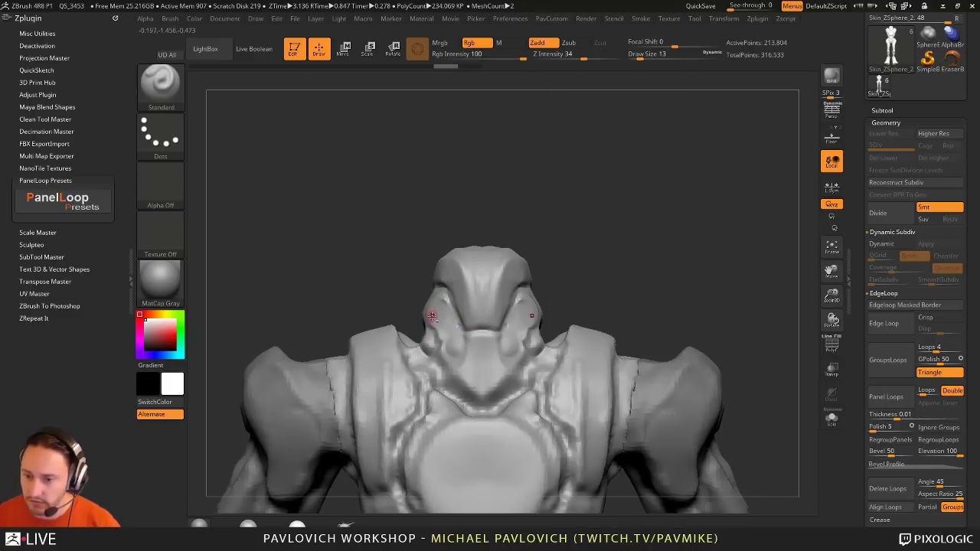
mouse_move(452, 344)
left_mouse_down()
mouse_move(459, 371)
mouse_move(443, 332)
left_mouse_up()
Step: Add and replay Standard brush strokes on the side of the head, then enlarge the draw size to 44
mouse_move(580, 246)
left_mouse_down()
mouse_move(667, 234)
mouse_move(673, 246)
left_mouse_up()
right_click_drag(460, 319, 439, 301)
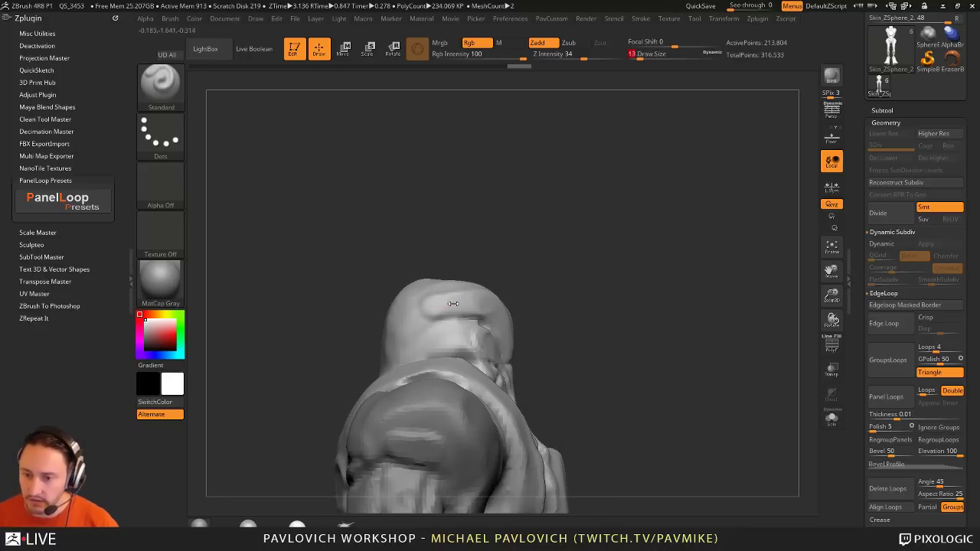
key("1")
left_click_drag(398, 322, 382, 315)
left_click_drag(433, 291, 438, 280)
left_click_drag(632, 259, 559, 265)
key("2")
key("s")
right_click_drag(458, 452, 405, 375, "alt")
left_click_drag(572, 247, 571, 210, "alt")
left_click_drag(571, 210, 593, 204)
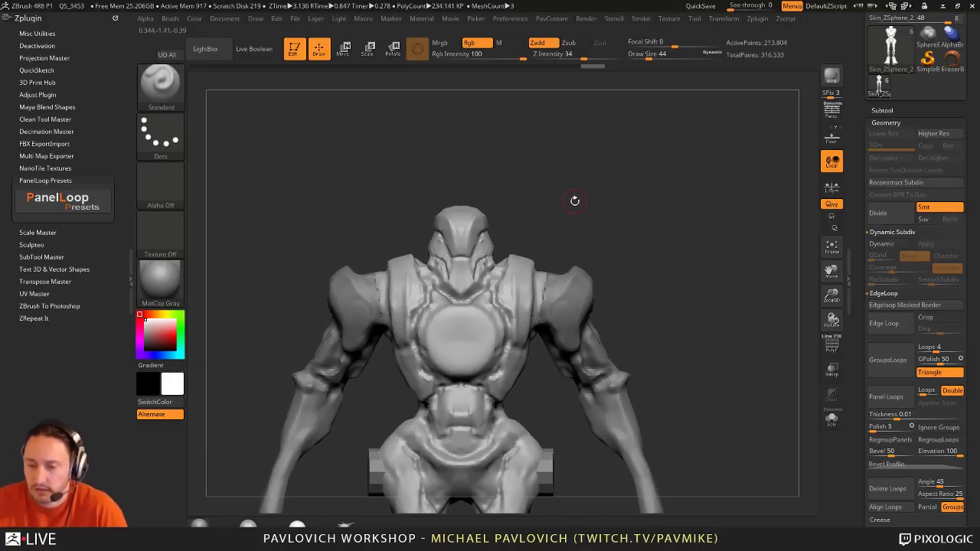
Step: Choose SelectLasso, isolate the region around the head, and solo the body subtool
left_click(169, 93, "ctrl+shift")
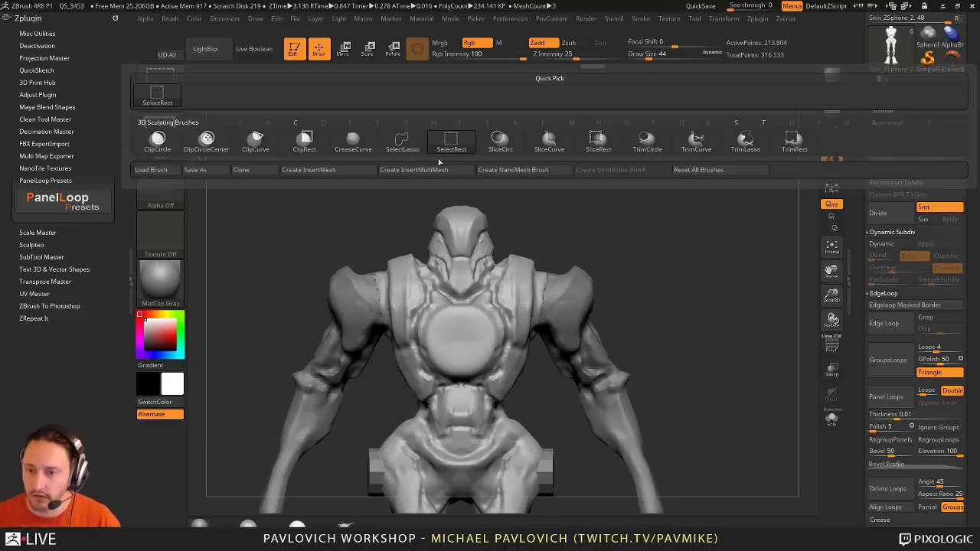
left_click(409, 139, "ctrl+shift")
mouse_move(521, 242)
left_mouse_down("ctrl+shift")
mouse_move(420, 228)
mouse_move(432, 272)
mouse_move(471, 297)
mouse_move(527, 239)
left_mouse_up("ctrl+shift")
left_click_drag(686, 155, 694, 236)
left_click(832, 418)
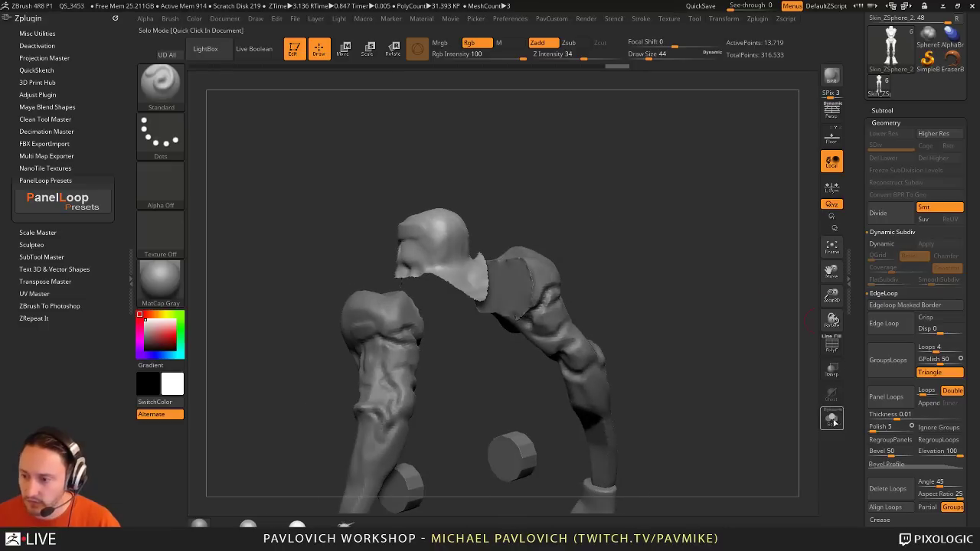
Step: Hide the remaining non-head geometry with lasso selections and split the hidden part into its own subtool
left_click_drag(728, 295, 676, 284)
mouse_move(507, 331)
left_mouse_down("ctrl+alt+shift")
mouse_move(492, 253)
mouse_move(448, 265)
mouse_move(452, 273)
left_mouse_up("ctrl+alt+shift")
mouse_move(600, 289)
left_mouse_down()
mouse_move(656, 269)
mouse_move(690, 276)
mouse_move(636, 334)
mouse_move(556, 280)
mouse_move(542, 310)
left_mouse_up()
mouse_move(511, 320)
left_mouse_down("ctrl+alt+shift")
mouse_move(503, 242)
mouse_move(466, 324)
left_mouse_up("ctrl+alt+shift")
left_click_drag(653, 312, 664, 222)
key("space")
left_click(682, 285)
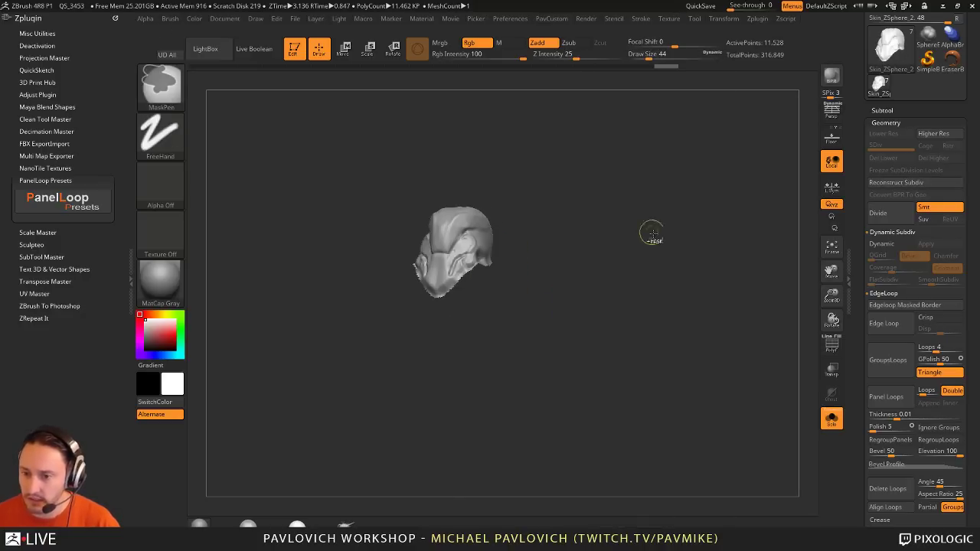
Step: Close the head's neck opening with DynaMesh, mask everything except the new cap, and move the cap outward
left_click_drag(618, 291, 515, 221)
left_click_drag(589, 218, 687, 222)
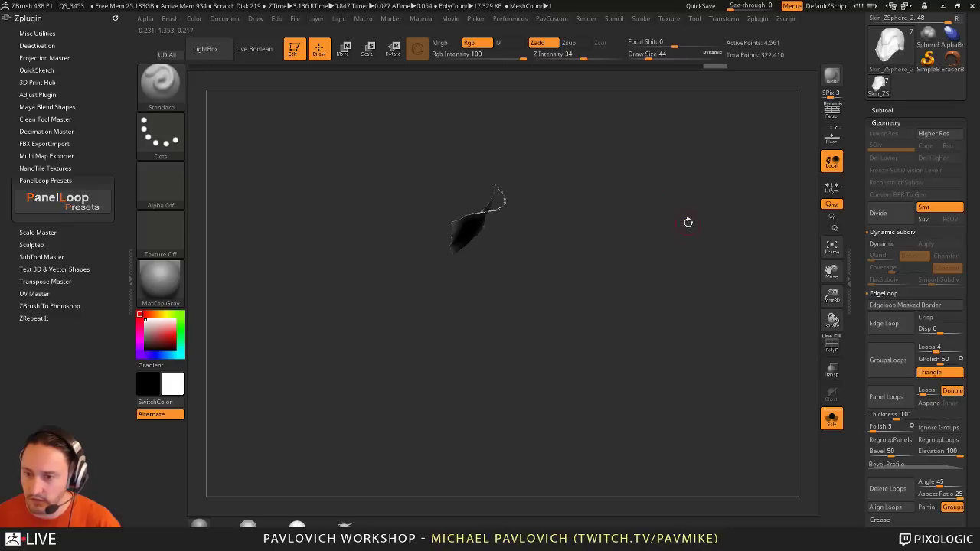
left_click_drag(649, 191, 647, 176)
key("Down")
key("w")
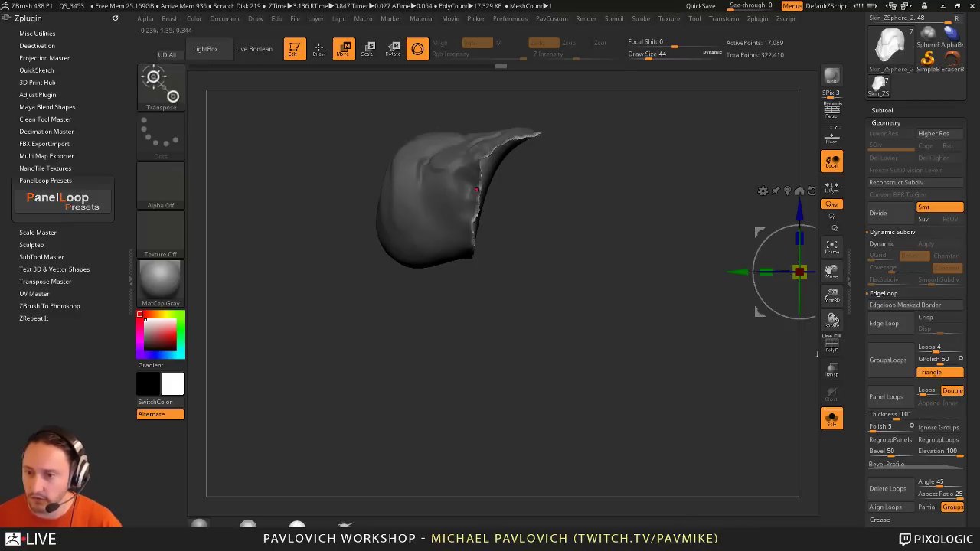
left_click(475, 197, "alt")
left_click_drag(518, 157, 527, 166)
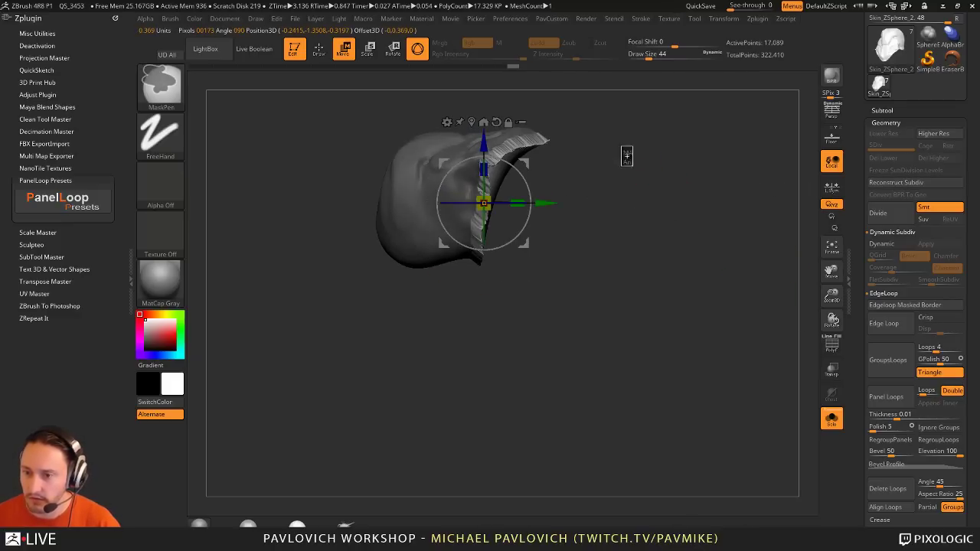
Step: Clear the mask, remesh the head with DynaMesh and show the whole head
left_click_drag(627, 156, 682, 188, "ctrl")
key("q")
mouse_move(758, 193)
left_mouse_down()
mouse_move(708, 166)
mouse_move(698, 245)
mouse_move(700, 212)
mouse_move(681, 232)
left_mouse_up()
left_click(700, 212, "ctrl+shift")
left_click(517, 275)
Step: Smooth the jagged rim along the head's jaw, chin and underside
left_click_drag(468, 279, 524, 243, "shift")
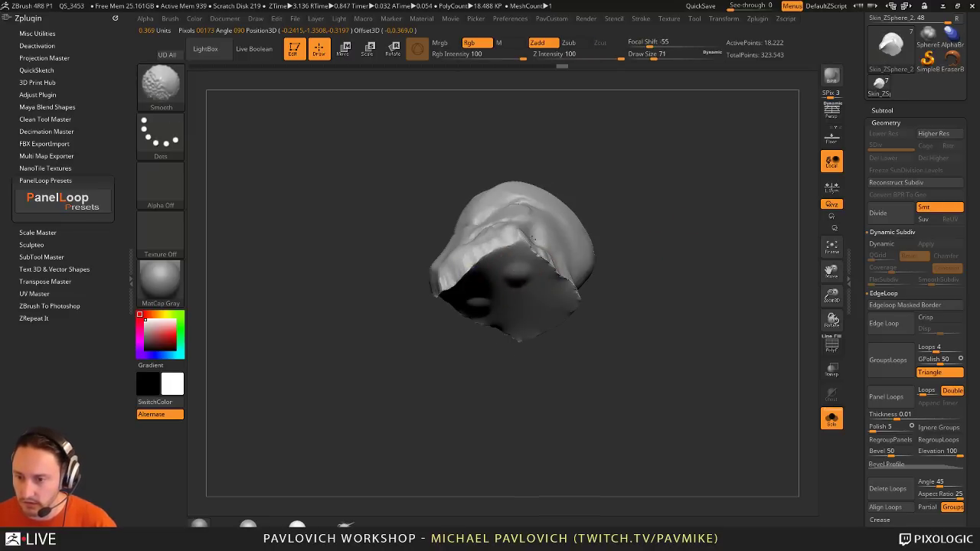
mouse_move(636, 260)
left_mouse_down()
mouse_move(630, 303)
mouse_move(710, 319)
left_mouse_up()
key("ctrl+z")
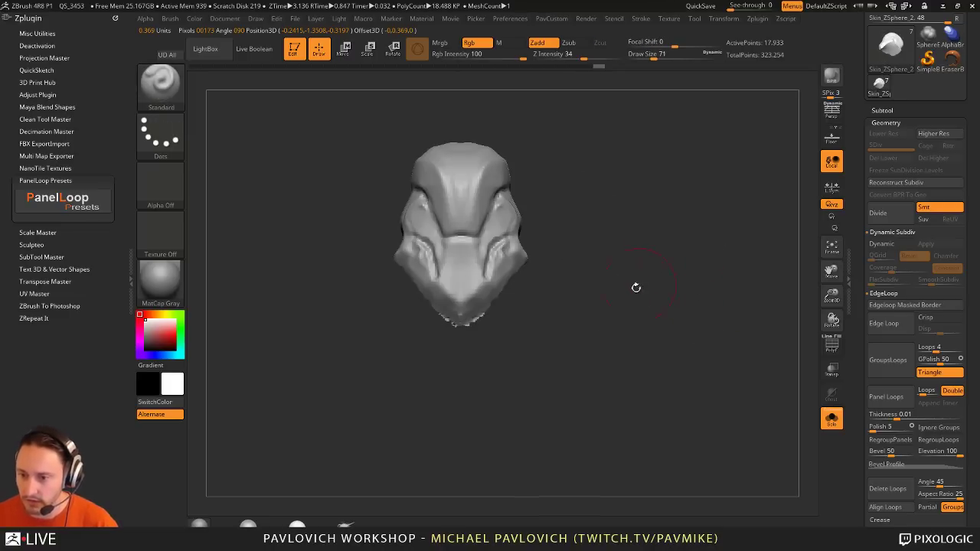
left_click_drag(614, 304, 476, 314)
key("shift")
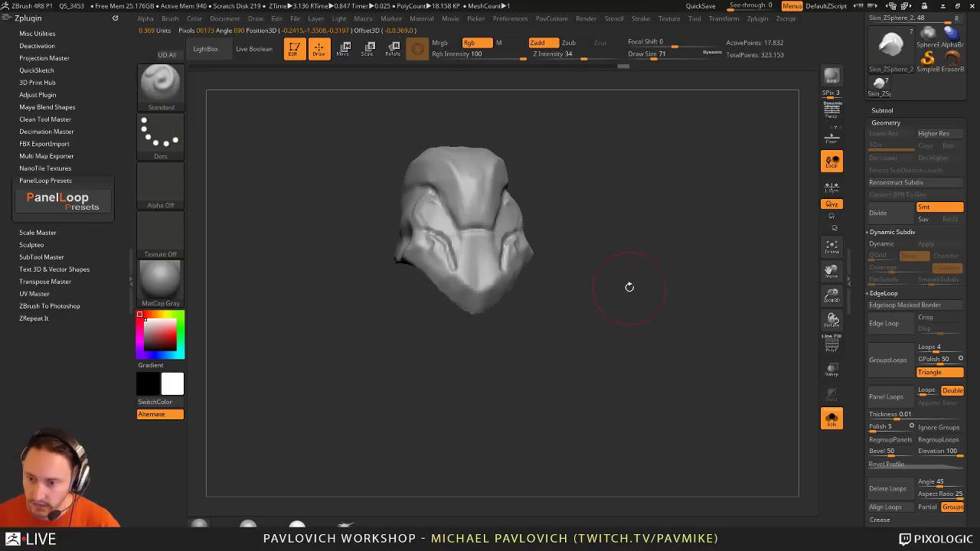
key("3")
left_click(623, 251)
mouse_move(620, 249)
left_mouse_down("alt")
mouse_move(643, 307)
mouse_move(666, 222)
left_mouse_up("alt")
Step: Flatten the jaw and chin with the TrimDynamic brush at draw size 51
key("b")
key("t")
key("d")
key("s")
left_click_drag(485, 335, 455, 337)
left_click_drag(579, 358, 563, 428)
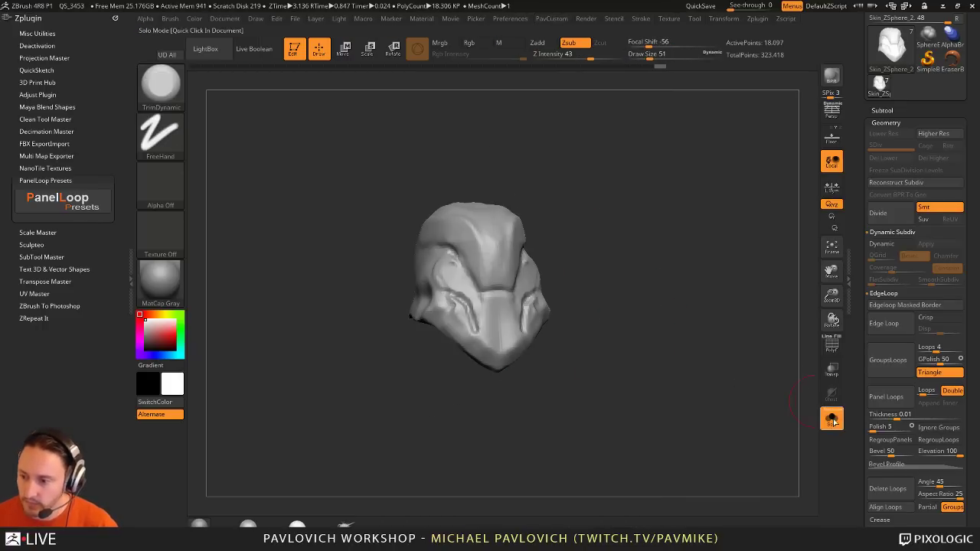
Step: Turn off Solo, make the body the active subtool and remesh it with DynaMesh
left_click(832, 420)
left_click_drag(713, 223, 700, 247)
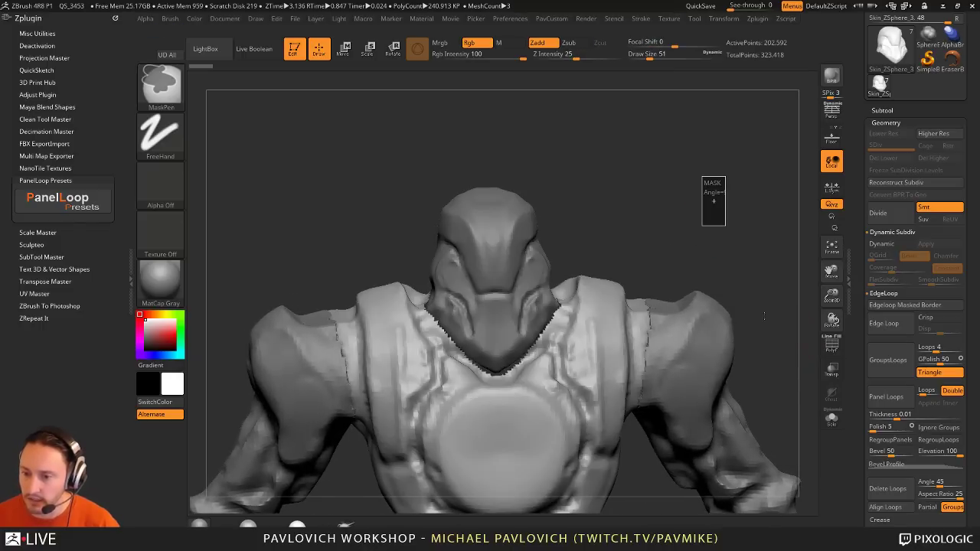
left_click_drag(707, 256, 782, 349)
mouse_move(603, 225)
left_mouse_down()
mouse_move(600, 243)
mouse_move(636, 213)
mouse_move(629, 227)
mouse_move(608, 220)
mouse_move(619, 243)
left_mouse_up()
Step: Make the head the active subtool and work on the back of the skull with the DamStandard brush at draw size 54
key("b")
key("s")
key("t")
left_click(506, 295, "alt")
key("b")
key("d")
key("s")
left_click_drag(413, 317, 441, 328)
key("s")
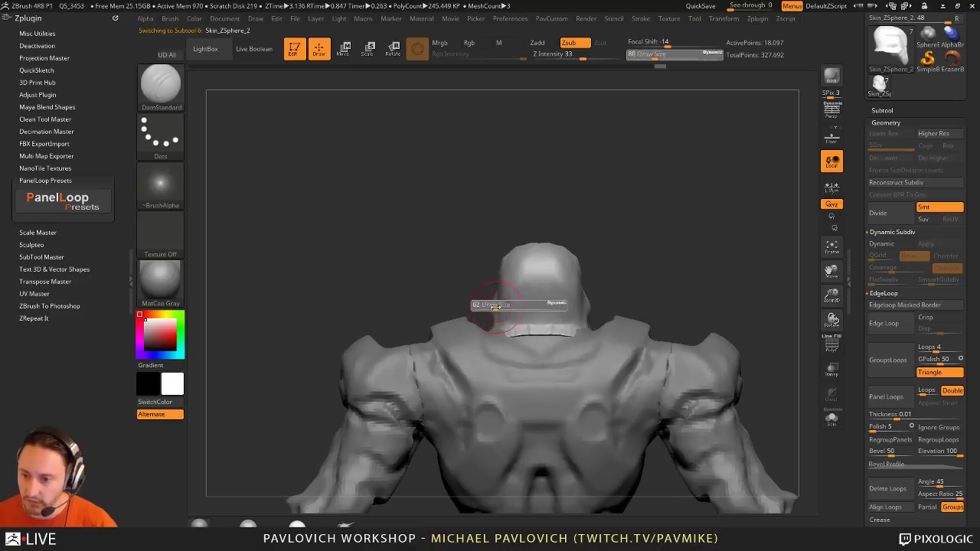
left_click(494, 307)
left_click_drag(498, 287, 541, 320)
Step: Open the Edit preferences to review the cursor colours and Auto Select Subtool setting
left_click(511, 19)
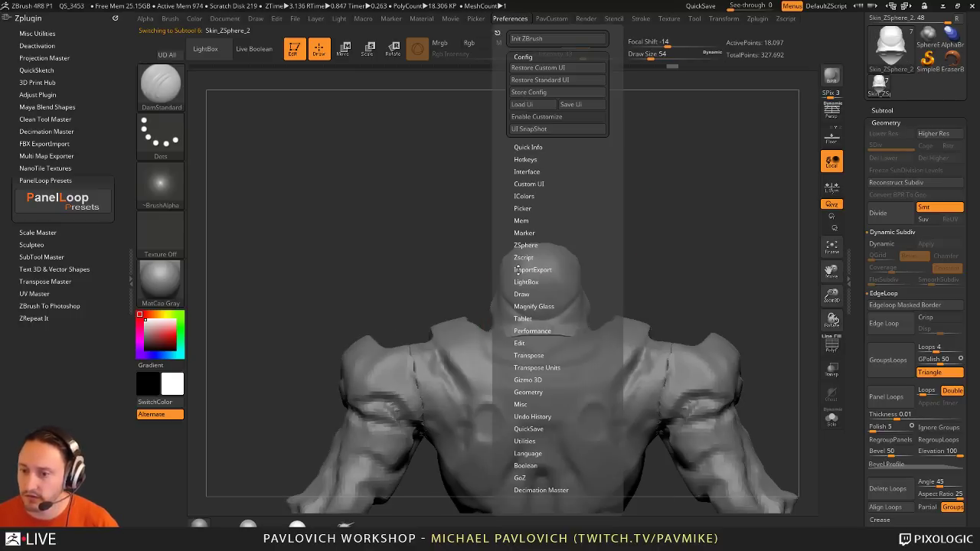
left_click(518, 342)
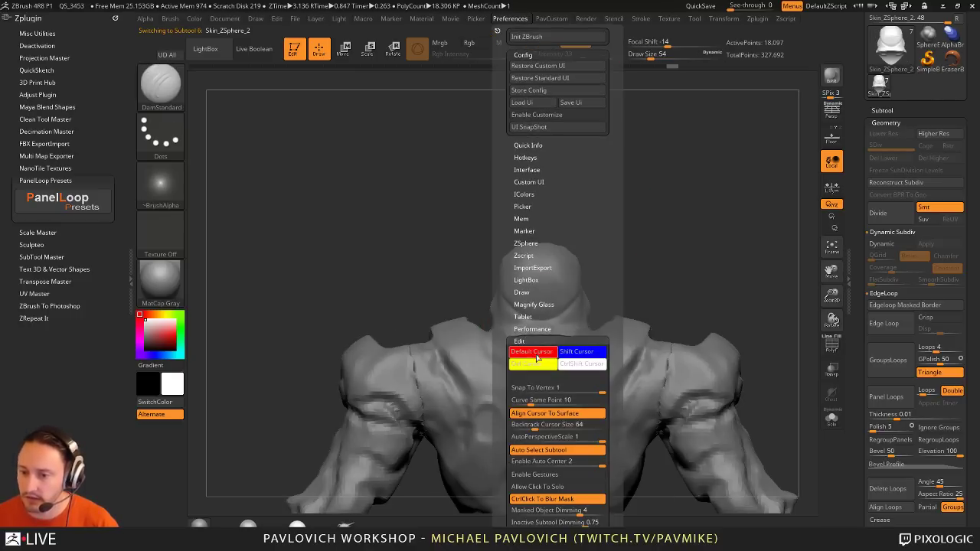
mouse_move(667, 247)
left_mouse_down()
mouse_move(680, 256)
mouse_move(664, 258)
left_mouse_up()
Step: Carve a groove around the back of the skull and along the side of the head with DamStandard at draw size 37
key("[")
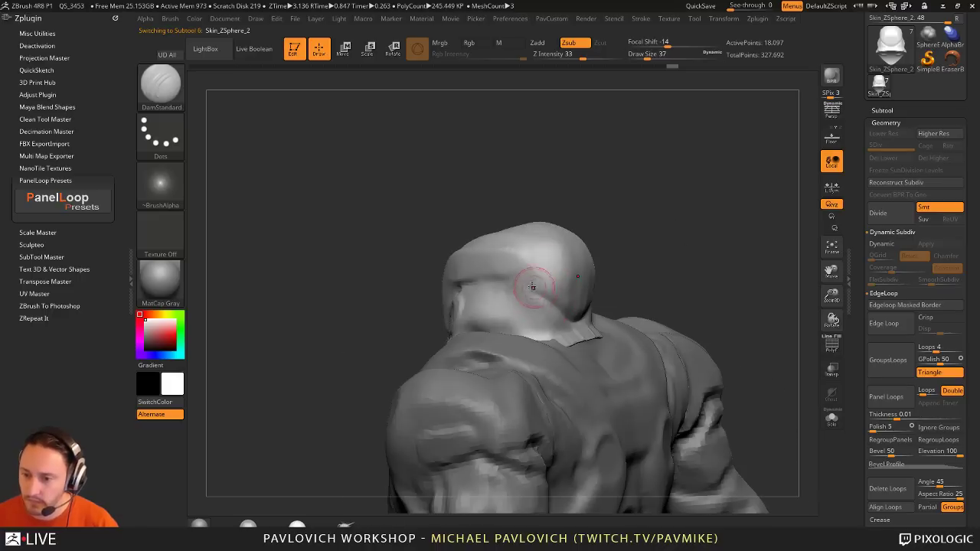
left_click_drag(531, 286, 557, 313)
right_click_drag(580, 315, 547, 324)
left_click_drag(524, 290, 553, 315)
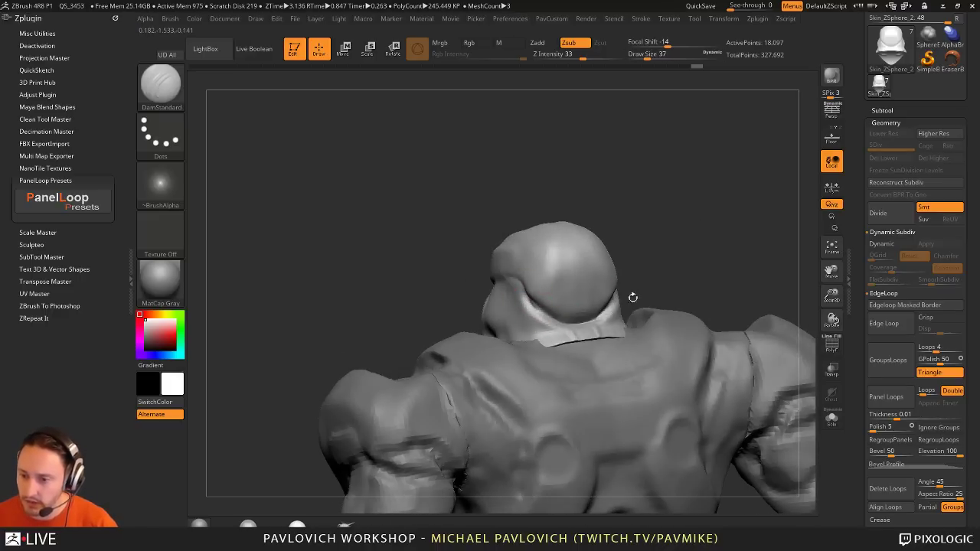
mouse_move(633, 296)
left_mouse_down()
mouse_move(677, 237)
mouse_move(576, 274)
mouse_move(524, 308)
left_mouse_up()
key("ctrl+z")
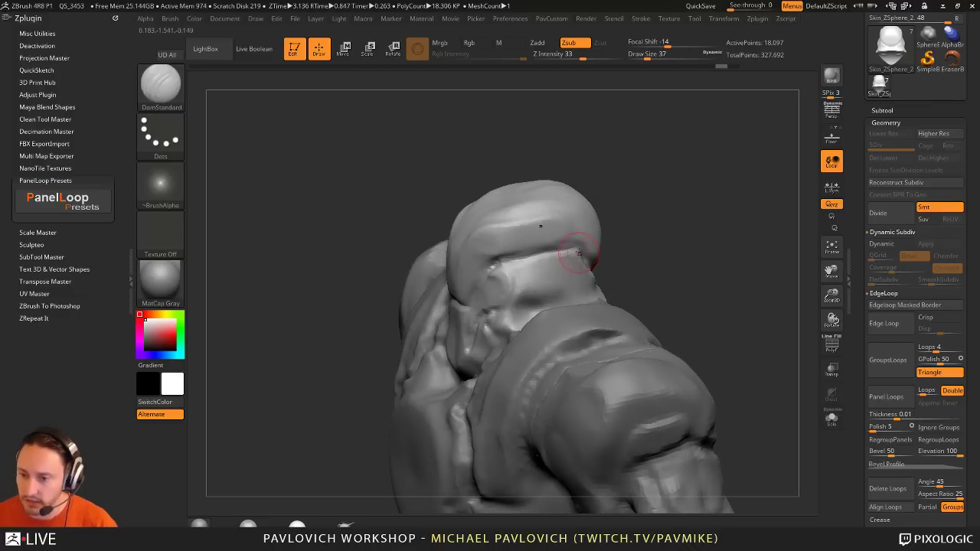
left_click_drag(576, 256, 509, 309)
right_click_drag(505, 303, 553, 277)
left_click_drag(576, 259, 508, 314, "shift")
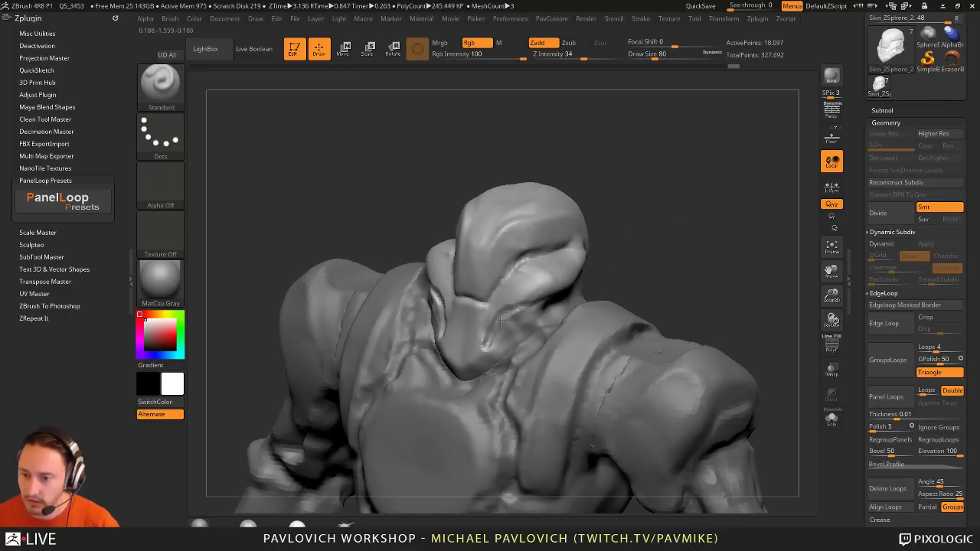
Step: Sculpt angled brow ridges and recesses beside the nose with the Standard brush at draw size 13
left_click_drag(647, 257, 666, 245, "shift")
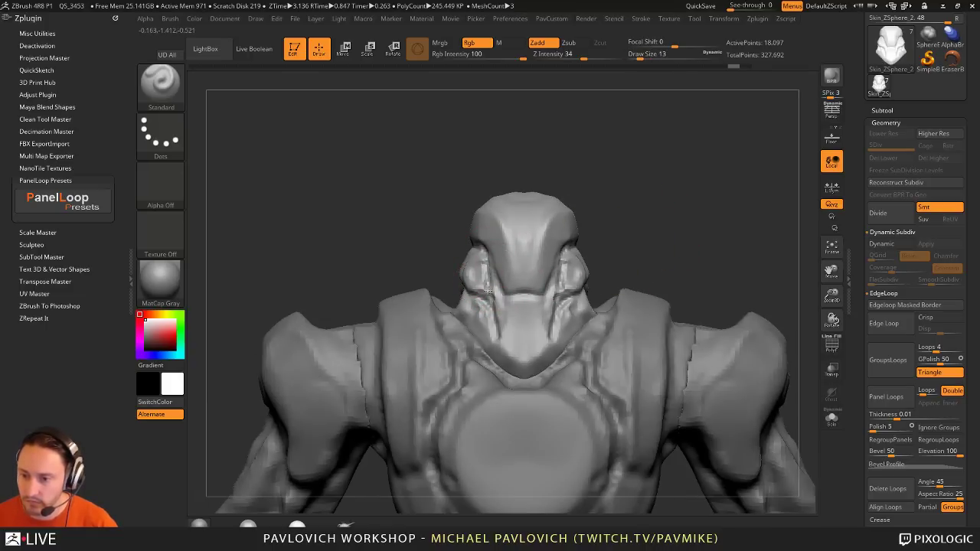
right_click_drag(488, 289, 497, 312, "alt")
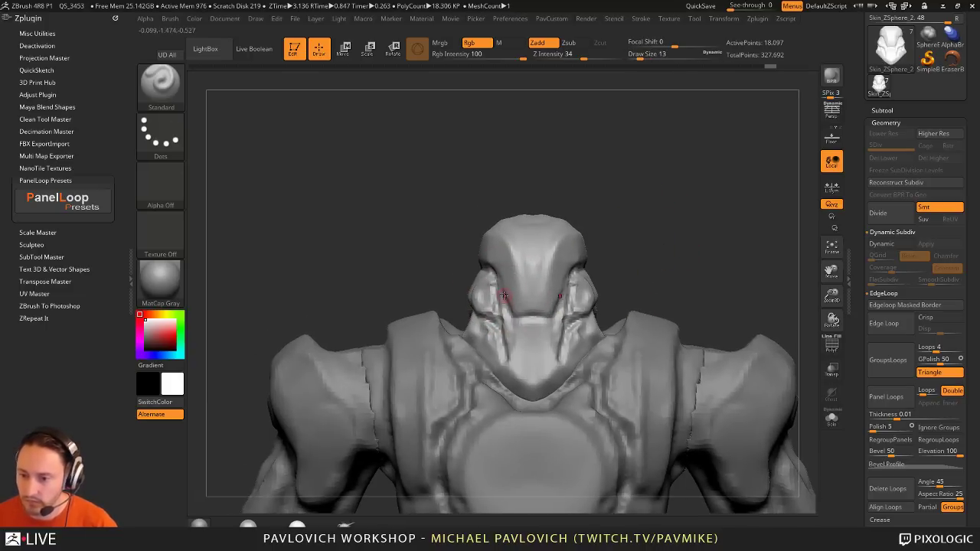
right_click_drag(509, 277, 512, 246)
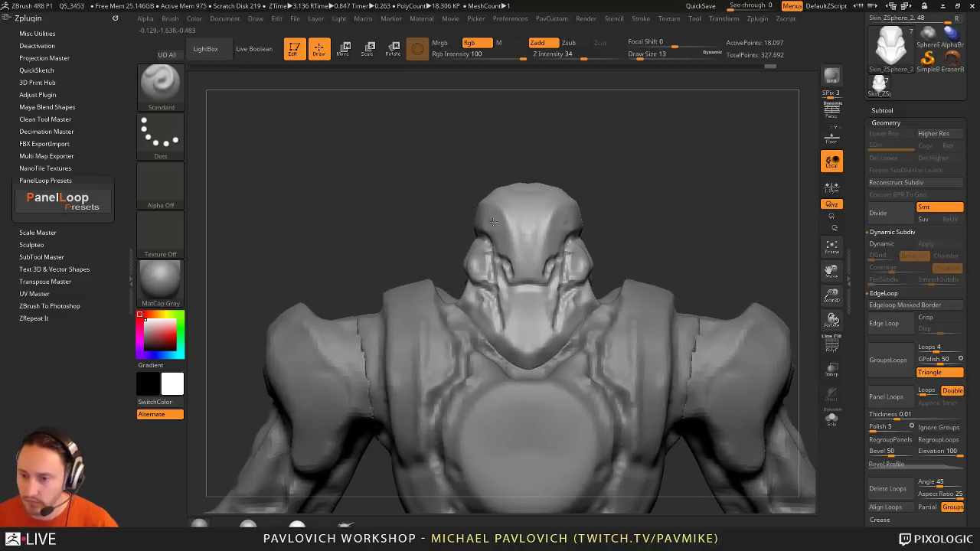
Step: Set the smoothing brush to Smooth Stronger and soften the lower edge of the face's central ridge
key("shift")
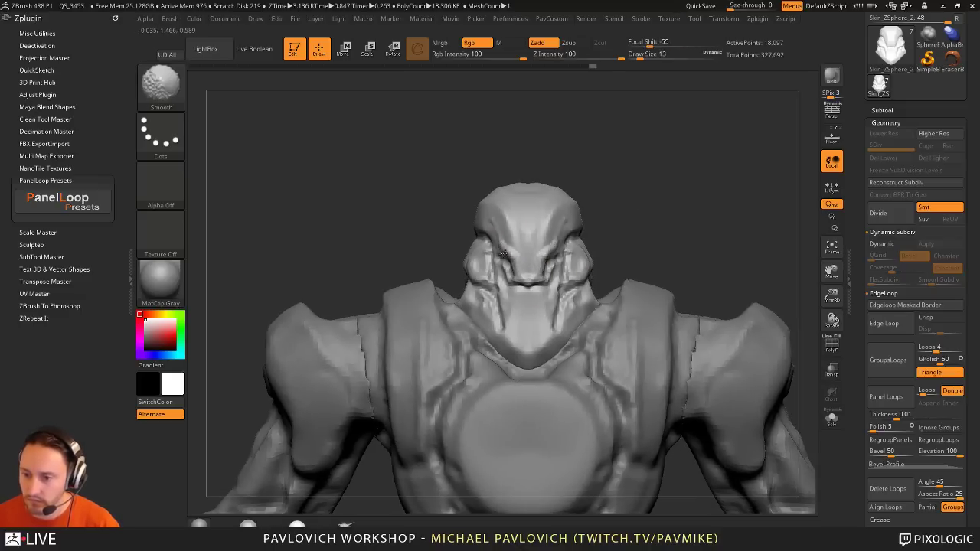
left_click(181, 96, "shift")
left_click(158, 337, "shift")
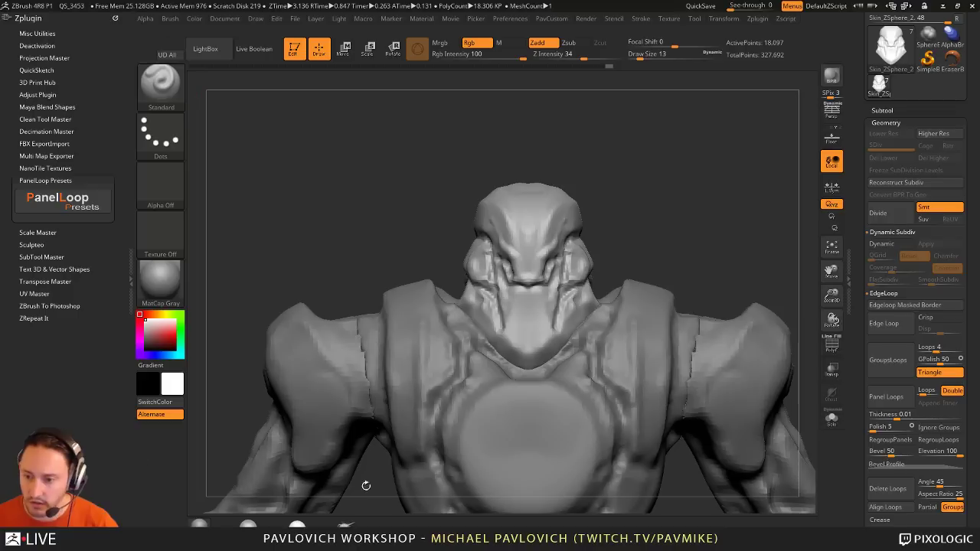
left_click_drag(522, 274, 523, 280, "shift")
Step: Refine the tip and underside of the nose ridge, smoothing it from front and three-quarter angles
left_click_drag(648, 188, 655, 247, "alt")
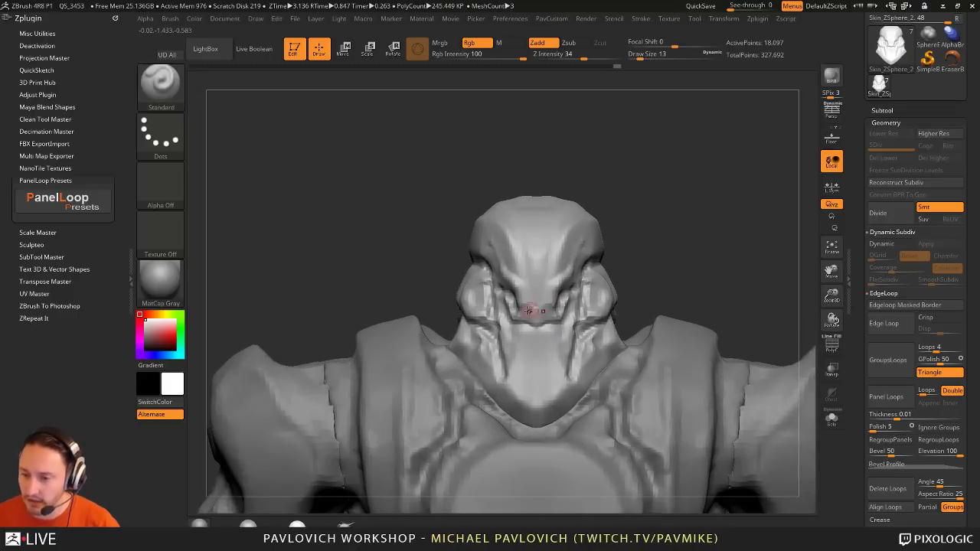
left_click_drag(523, 312, 525, 315)
left_click_drag(649, 258, 698, 257)
key("shift")
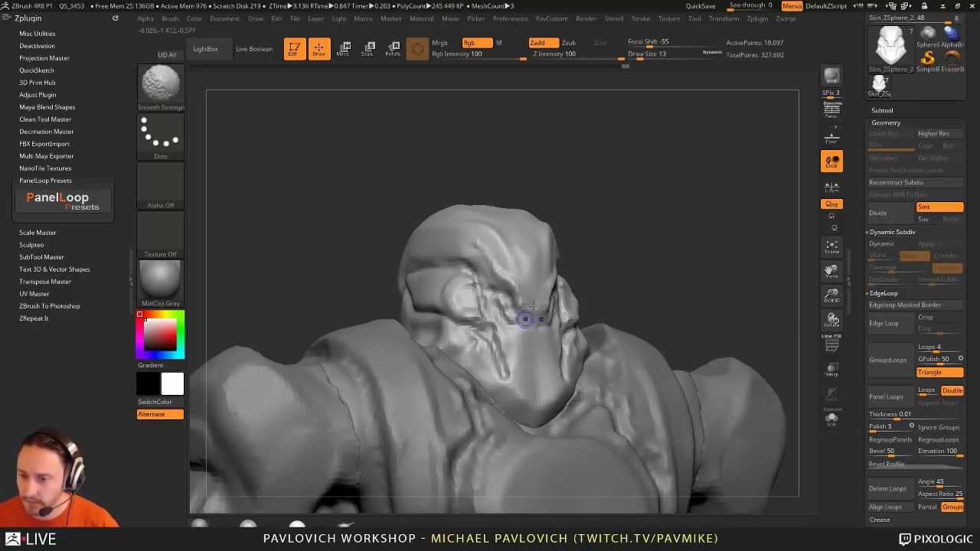
right_click_drag(525, 319, 525, 310, "shift")
left_click_drag(713, 258, 665, 257)
mouse_move(535, 310)
left_mouse_down("shift")
mouse_move(565, 308)
mouse_move(549, 304)
left_mouse_up("shift")
mouse_move(689, 250)
left_mouse_down()
mouse_move(741, 248)
mouse_move(639, 236)
left_mouse_up()
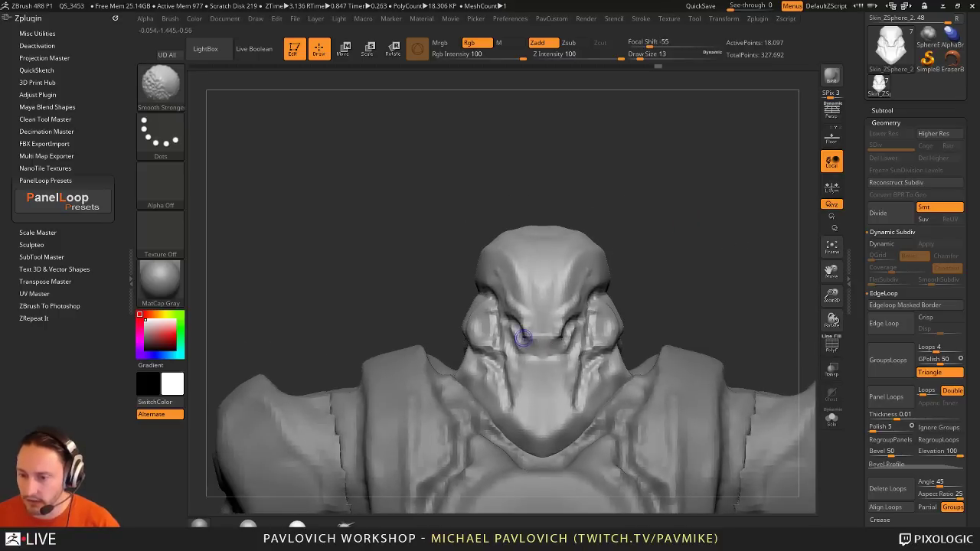
left_click_drag(526, 335, 531, 338, "shift")
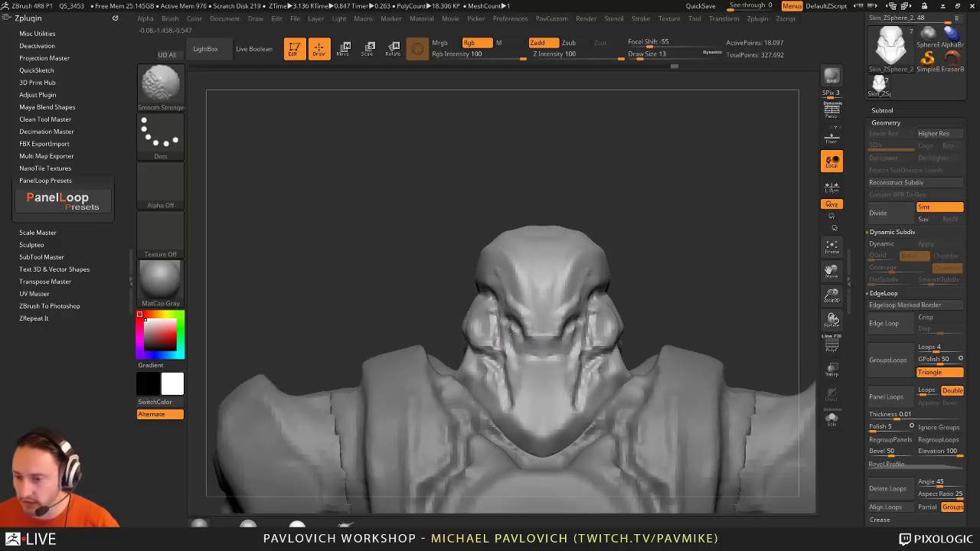
Step: Sculpt and smooth the raised outlines of a mouth plate below the nose with the Standard brush
right_click_drag(555, 374, 526, 323, "alt")
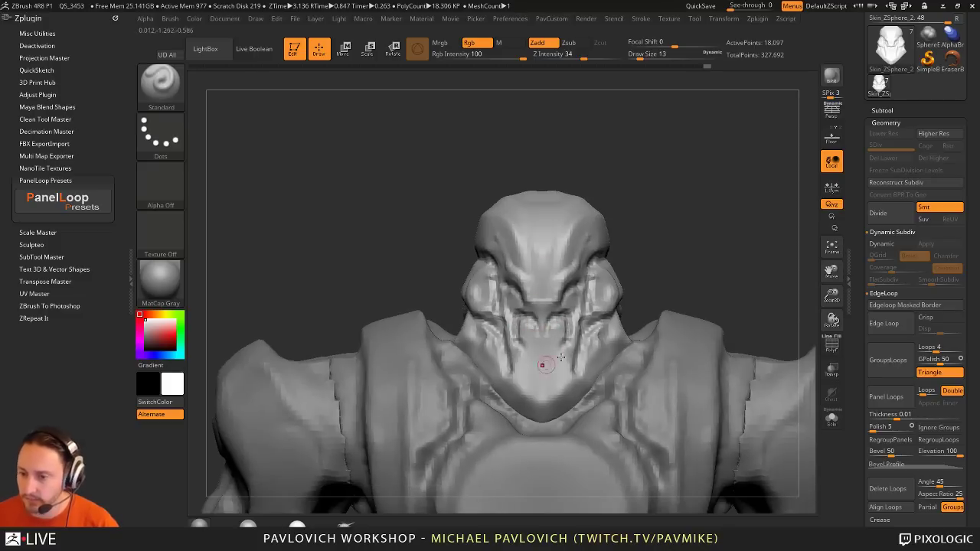
left_click_drag(677, 281, 627, 289)
left_click_drag(572, 344, 564, 313, "shift")
left_click_drag(638, 271, 673, 269)
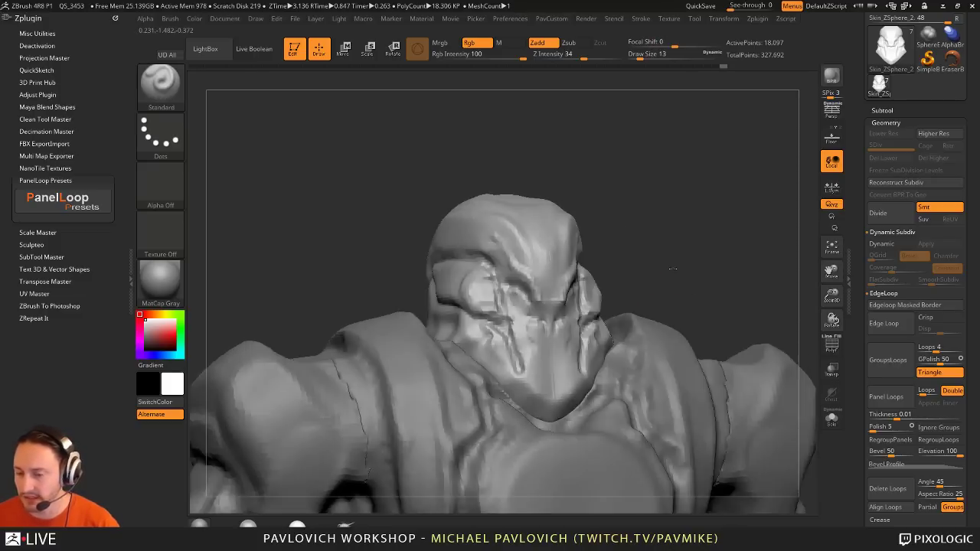
mouse_move(672, 268)
right_mouse_down()
mouse_move(531, 322)
mouse_move(614, 273)
right_mouse_up()
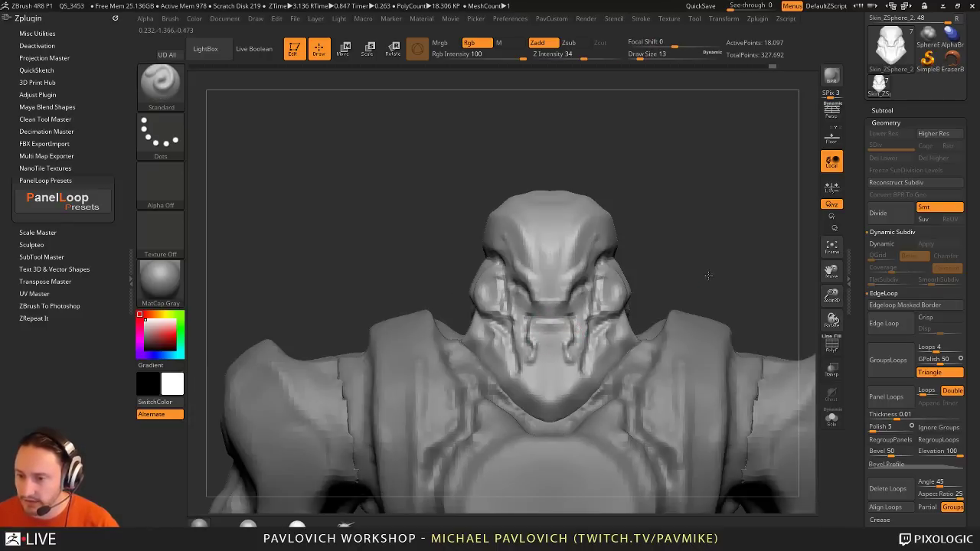
right_click_drag(708, 276, 722, 271)
left_click_drag(564, 329, 567, 343, "shift")
mouse_move(718, 264)
right_mouse_down()
mouse_move(774, 285)
mouse_move(765, 252)
right_mouse_up()
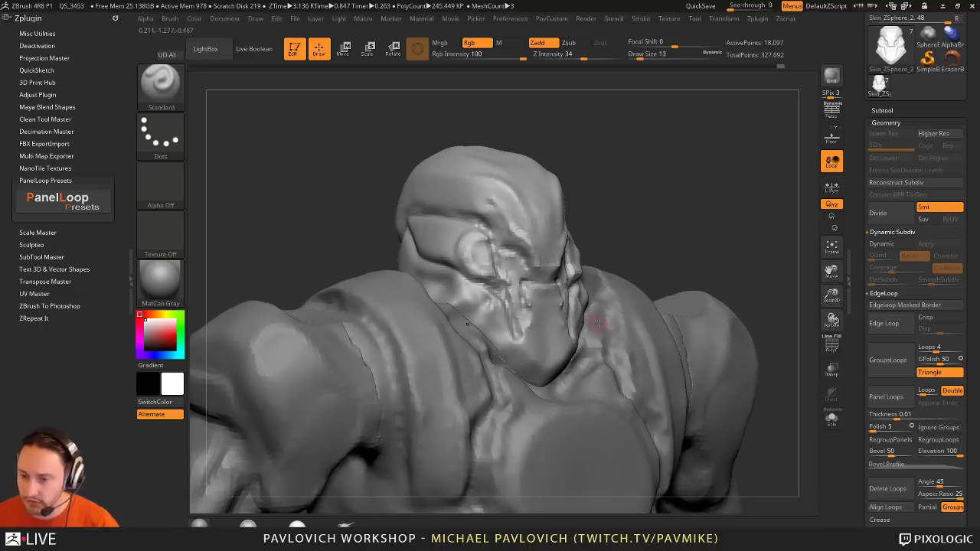
Step: Build up the chin with the Clay brush at draw size 37
key("b")
key("c")
key("l")
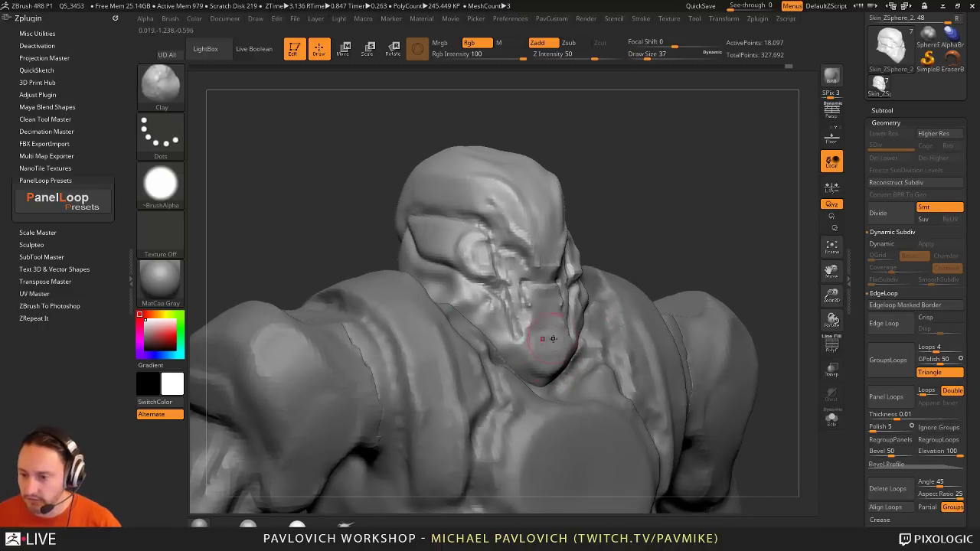
mouse_move(552, 339)
right_mouse_down()
mouse_move(529, 344)
mouse_move(559, 352)
mouse_move(544, 360)
mouse_move(651, 307)
mouse_move(735, 251)
mouse_move(730, 223)
mouse_move(560, 325)
right_mouse_up()
Step: Flatten the chin and the planes around the mouth with the TrimDynamic brush, varying the draw size between 31 and 59
key("b")
key("t")
key("d")
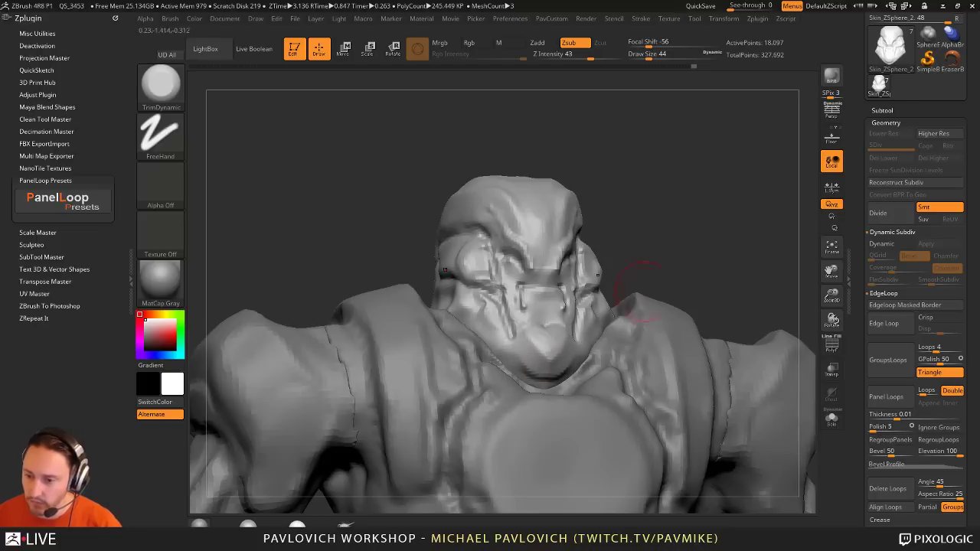
right_click_drag(643, 291, 551, 331)
mouse_move(648, 274)
right_mouse_down()
mouse_move(552, 367)
mouse_move(541, 373)
mouse_move(525, 342)
right_mouse_up()
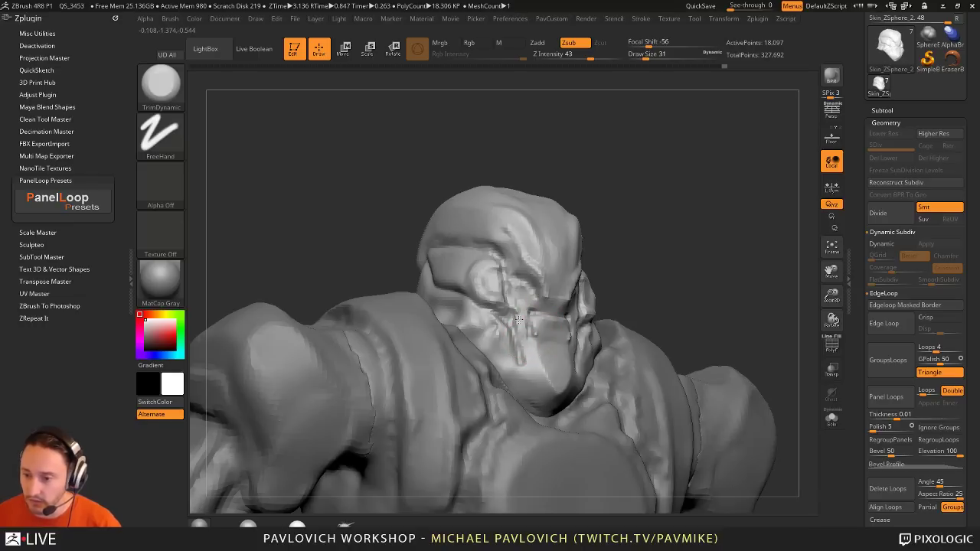
mouse_move(688, 280)
right_mouse_down()
mouse_move(620, 291)
mouse_move(697, 237)
mouse_move(571, 303)
right_mouse_up()
key("s")
left_click_drag(572, 303, 578, 303)
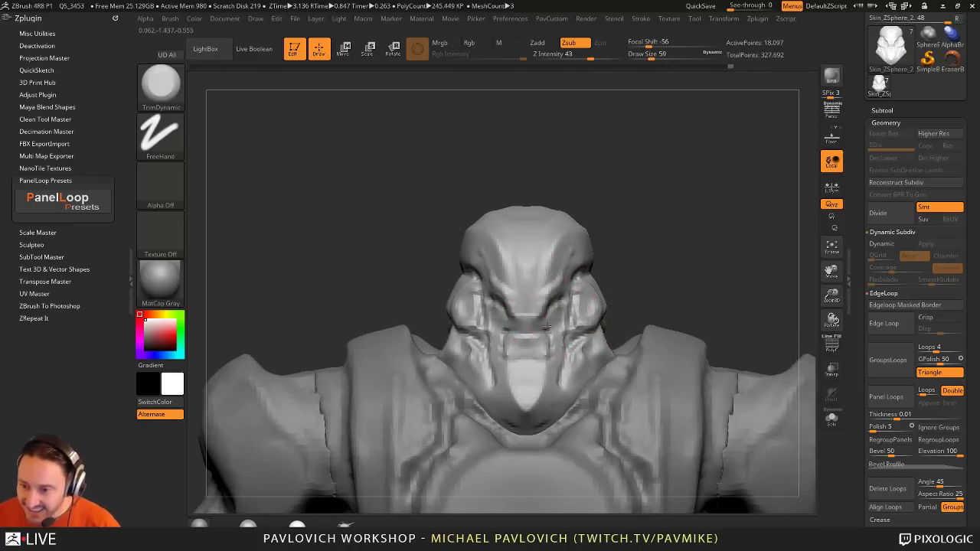
Step: Reshape the brows and eye area with the MoveAccu brush at draw size 49 and remesh the head
key("1")
key("[")
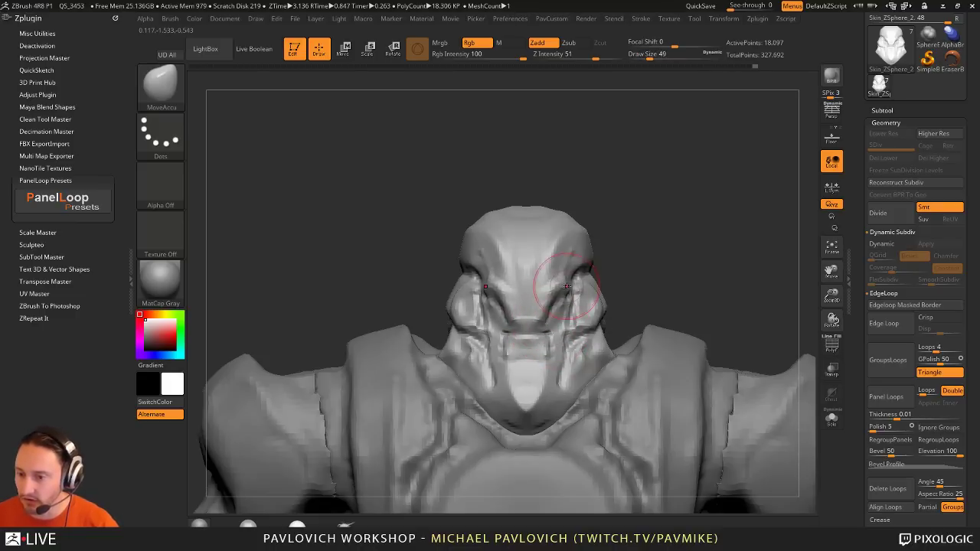
mouse_move(621, 270)
right_mouse_down()
mouse_move(534, 263)
mouse_move(703, 229)
mouse_move(687, 291)
mouse_move(681, 240)
mouse_move(634, 246)
right_mouse_up()
Step: Deepen the eye sockets and cut a crease under the nose with DamStandard at draw sizes 27 and 25
key("4")
key("s")
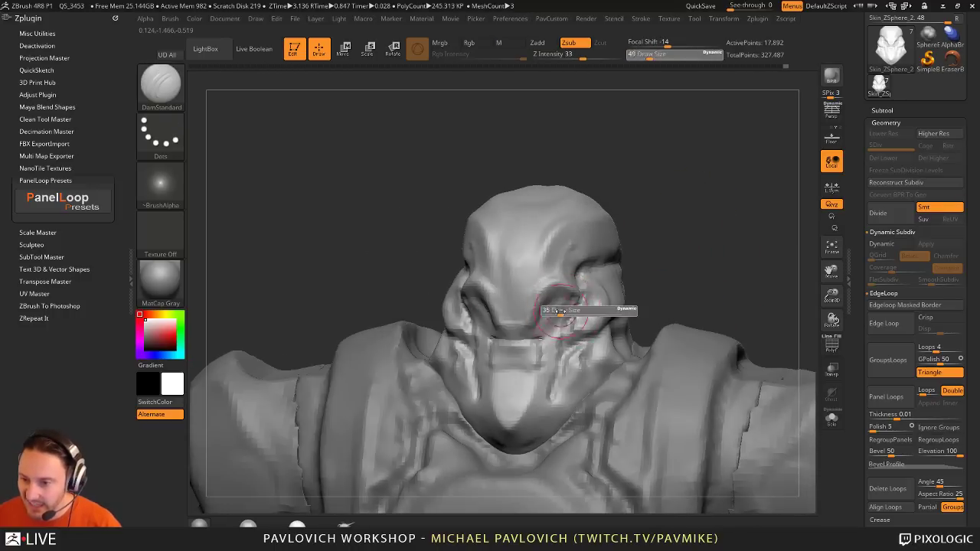
left_click(558, 308)
right_click_drag(538, 319, 498, 325)
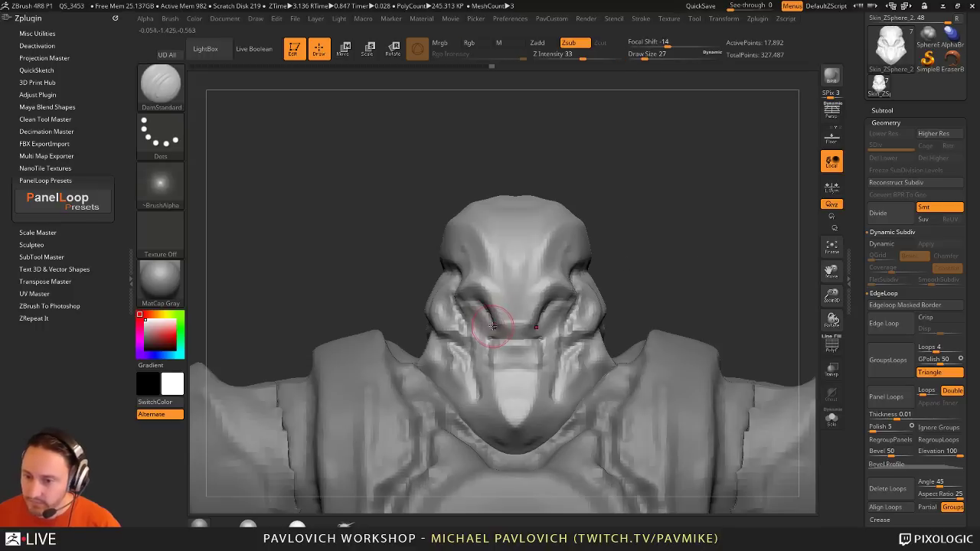
key("s")
left_click(530, 334)
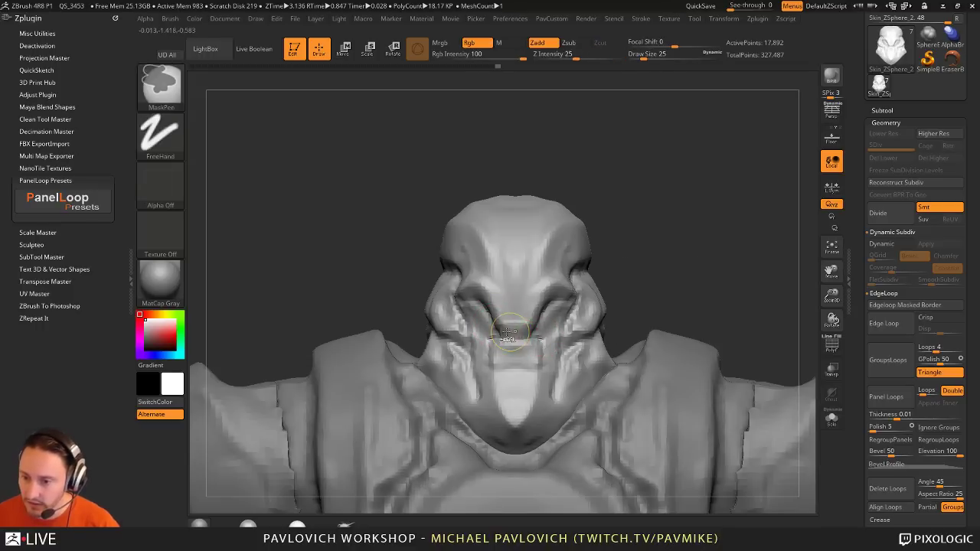
left_click_drag(515, 329, 539, 326)
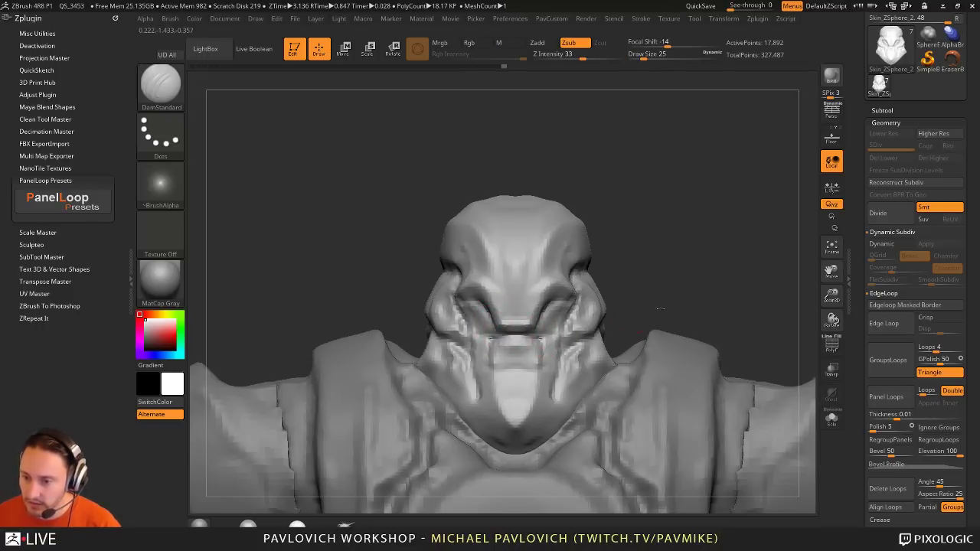
Step: Carve the outlines of the mouth and the tapered chin plate with DamStandard at draw sizes 25 and 22
mouse_move(492, 341)
right_mouse_down()
mouse_move(521, 337)
mouse_move(492, 337)
mouse_move(517, 379)
mouse_move(555, 408)
right_mouse_up()
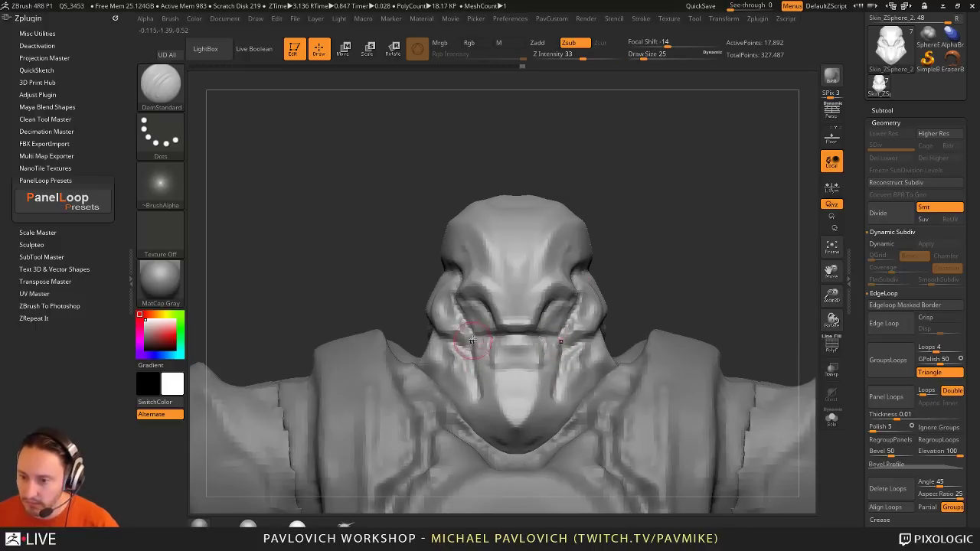
left_click_drag(492, 411, 506, 431)
mouse_move(728, 312)
left_mouse_down("alt")
mouse_move(740, 262)
mouse_move(777, 229)
left_mouse_up("alt")
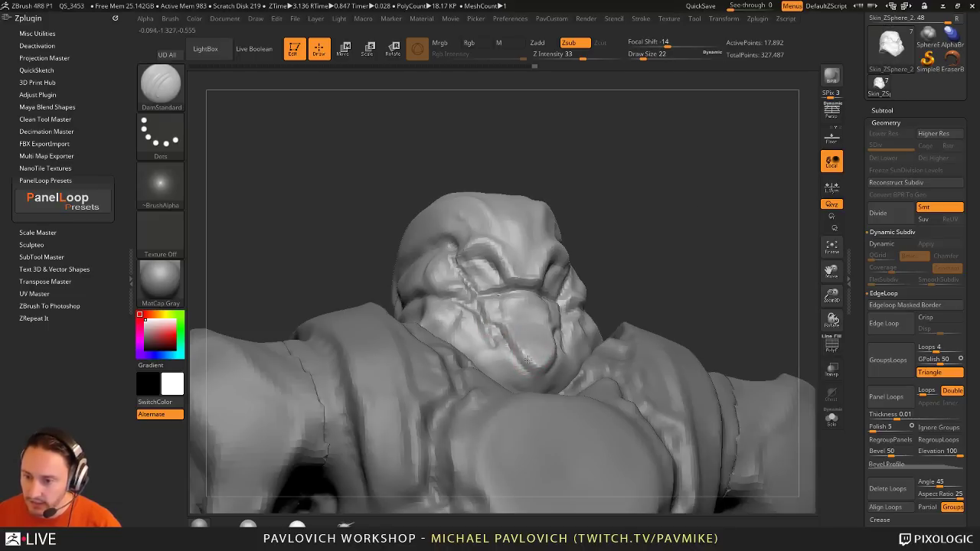
right_click_drag(529, 360, 535, 362)
mouse_move(649, 249)
left_mouse_down()
mouse_move(627, 314)
mouse_move(638, 268)
mouse_move(595, 260)
left_mouse_up()
mouse_move(586, 304)
right_mouse_down()
mouse_move(663, 258)
mouse_move(582, 298)
mouse_move(473, 320)
right_mouse_up()
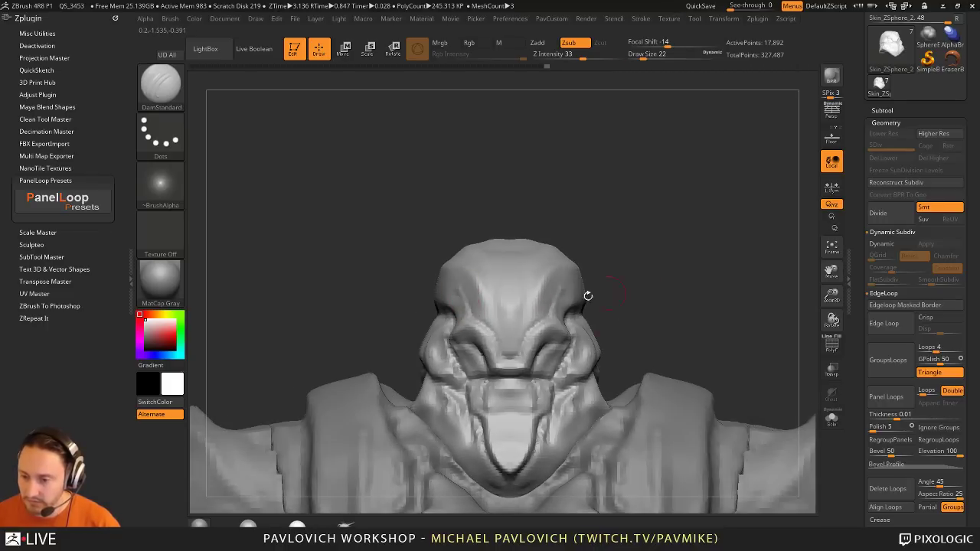
Step: Adjust the face's side profile around the nose and mouth with the Move brush at draw size 97
mouse_move(587, 295)
right_mouse_down()
mouse_move(661, 248)
mouse_move(633, 268)
mouse_move(674, 268)
mouse_move(652, 278)
right_mouse_up()
key("b")
key("m")
key("v")
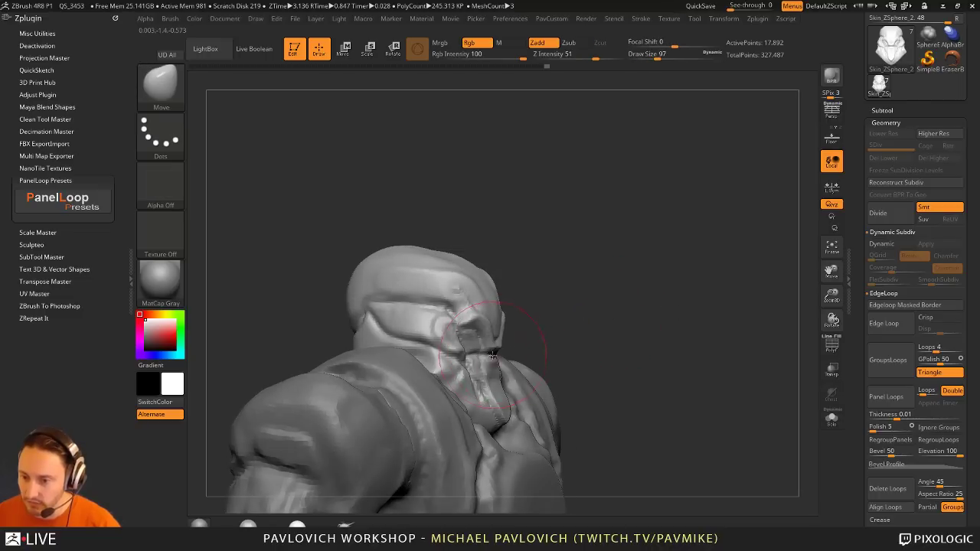
right_click_drag(618, 339, 561, 332, "shift")
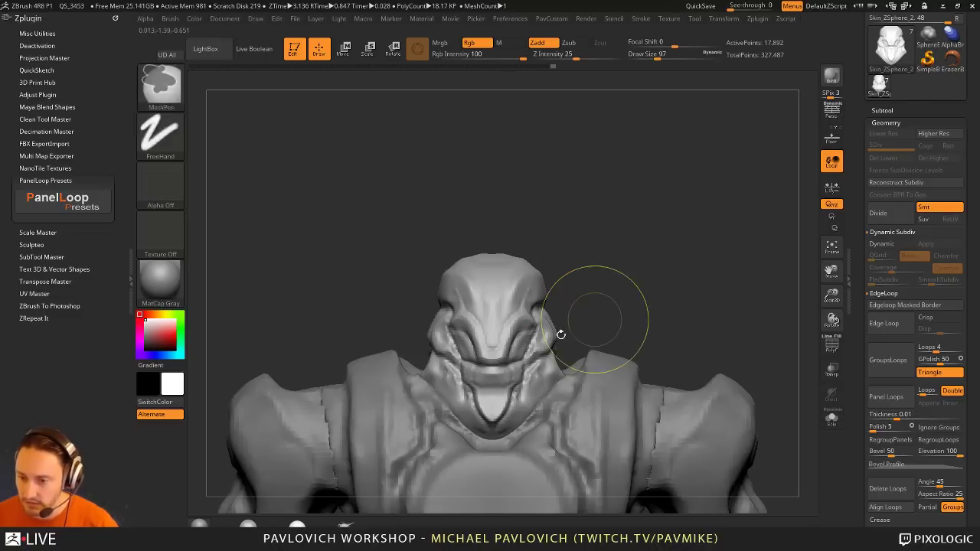
Step: Reshape the mouth and cheek areas of the head with the MoveAccu brush at draw sizes 94 and 74
key("b")
key("m")
key("a")
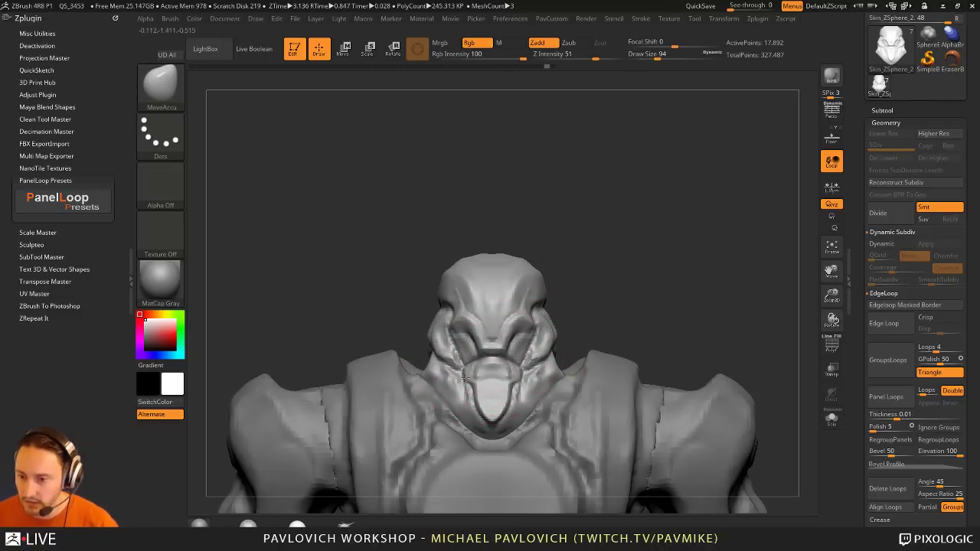
left_click_drag(452, 325, 450, 315)
mouse_move(577, 280)
right_mouse_down()
mouse_move(650, 293)
mouse_move(571, 241)
mouse_move(528, 247)
right_mouse_up()
mouse_move(651, 290)
right_mouse_down()
mouse_move(720, 199)
mouse_move(732, 162)
mouse_move(513, 229)
right_mouse_up()
right_click_drag(626, 217, 476, 293)
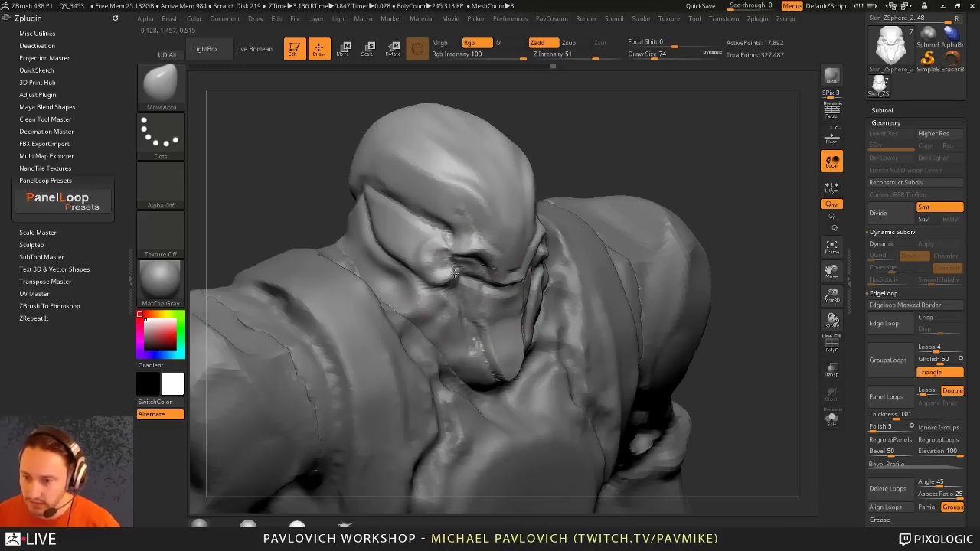
mouse_move(539, 199)
right_mouse_down("shift")
mouse_move(628, 181)
mouse_move(570, 253)
mouse_move(541, 271)
mouse_move(544, 284)
mouse_move(476, 266)
right_mouse_up("shift")
Step: Build up the side plate beside the eye with the Clay brush at draw size 29 and smooth it
key("b")
key("c")
key("l")
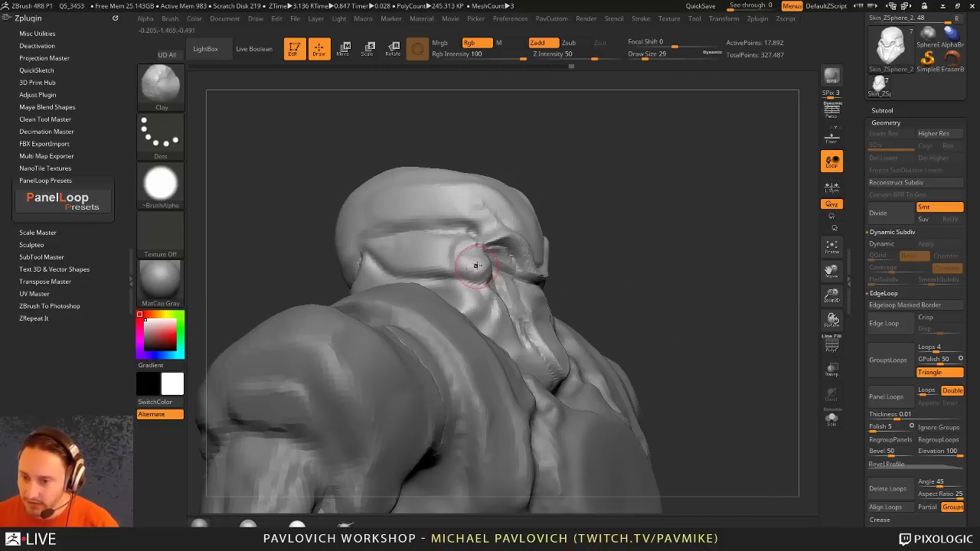
right_click_drag(684, 203, 613, 218)
left_click_drag(595, 256, 591, 264, "shift")
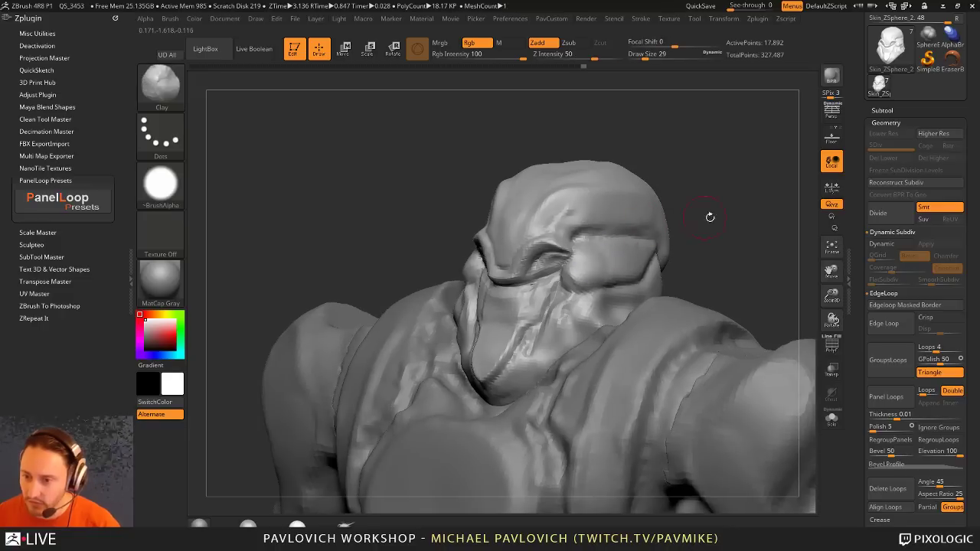
right_click_drag(709, 216, 663, 217, "shift")
mouse_move(663, 217)
right_mouse_down("ctrl")
mouse_move(704, 237)
mouse_move(636, 239)
mouse_move(689, 221)
mouse_move(744, 225)
right_mouse_up("ctrl")
Step: Carve a round hole into the side plate next to the eye with DamStandard at draw size 17
key("1")
right_click_drag(442, 285, 509, 305)
right_click_drag(671, 268, 691, 236)
key("2")
left_click_drag(690, 231, 616, 247)
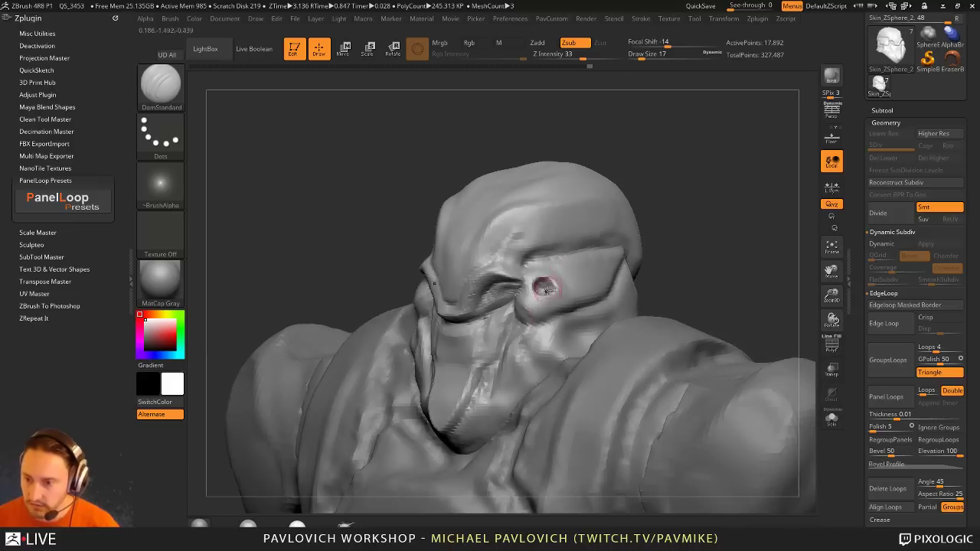
key("s")
left_click_drag(518, 324, 523, 325)
left_click_drag(521, 288, 490, 327)
Step: Sharpen the creases around the side plate and below the eye with DamStandard at draw sizes 27 and 17
mouse_move(669, 262)
left_mouse_down()
mouse_move(708, 245)
mouse_move(715, 231)
mouse_move(743, 228)
left_mouse_up()
key("s")
left_click(421, 324)
mouse_move(625, 237)
right_mouse_down()
mouse_move(475, 273)
mouse_move(698, 221)
right_mouse_up()
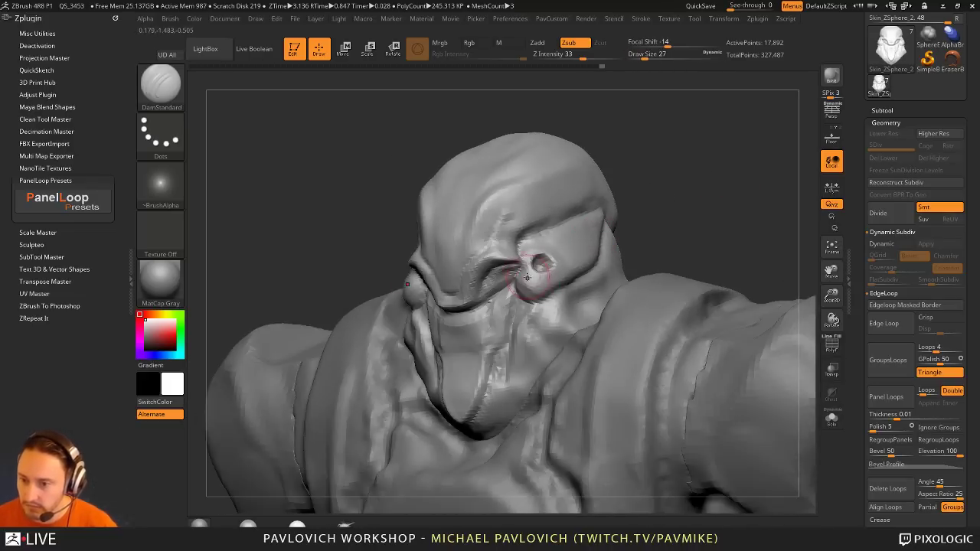
left_click_drag(699, 220, 650, 215)
left_click_drag(545, 286, 639, 254)
mouse_move(766, 210)
left_mouse_down("shift")
mouse_move(798, 213)
mouse_move(798, 223)
left_mouse_up("shift")
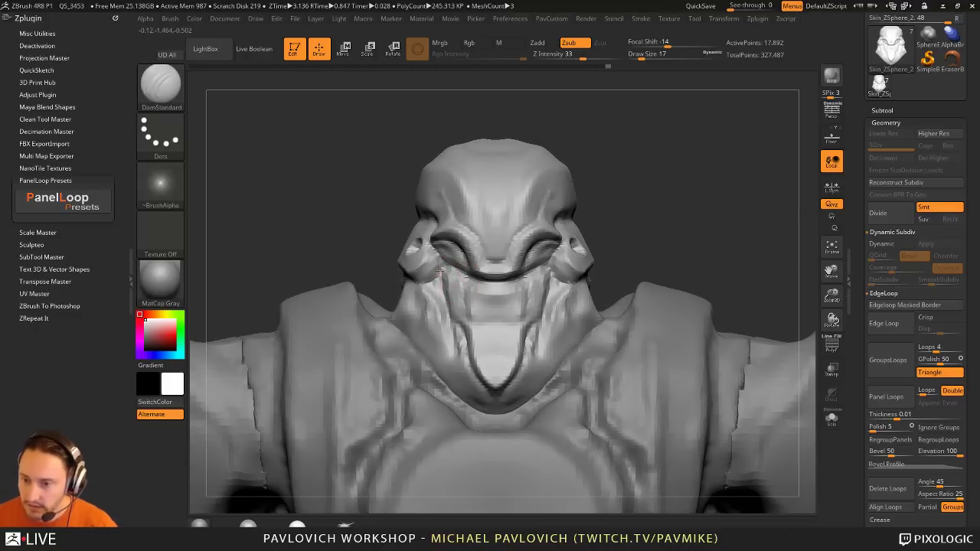
right_click_drag(696, 221, 493, 327)
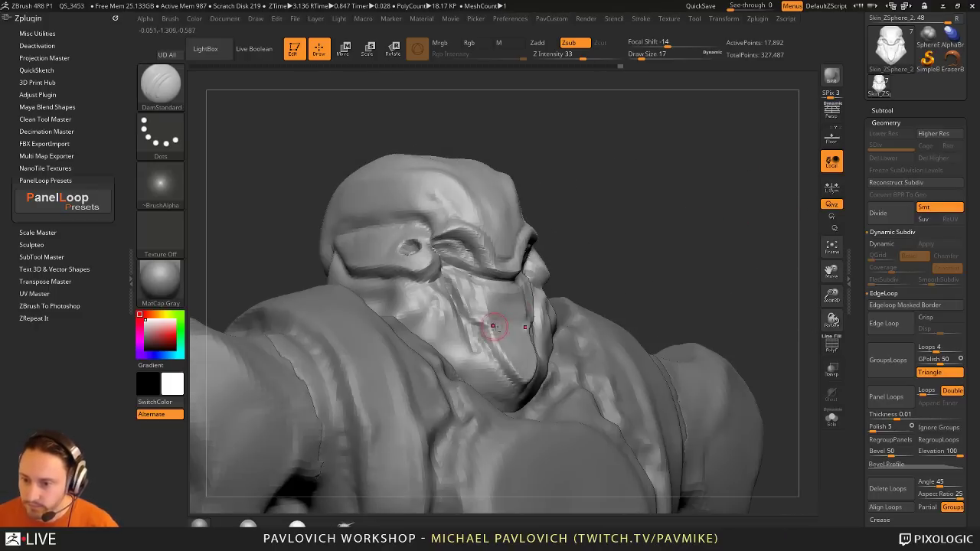
mouse_move(641, 276)
left_mouse_down()
mouse_move(536, 275)
mouse_move(678, 268)
left_mouse_up()
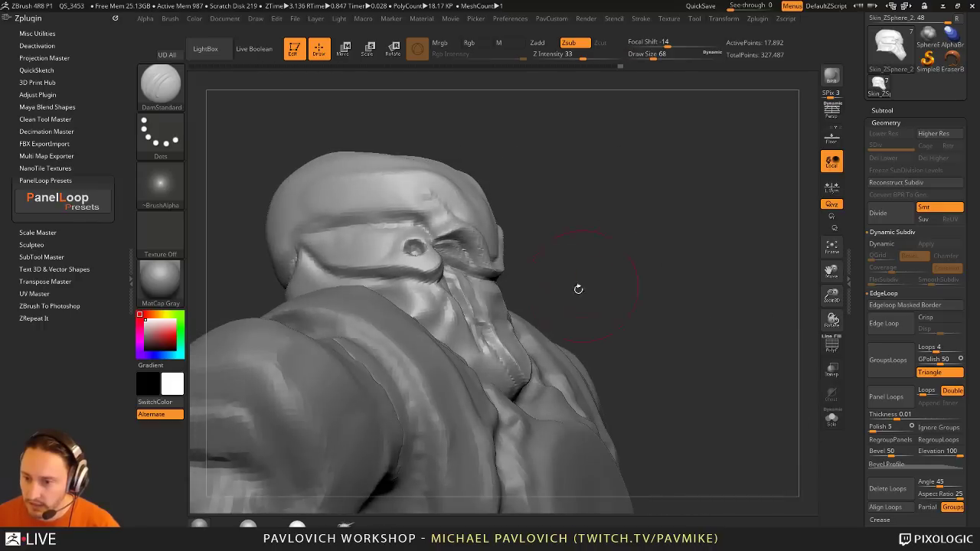
Step: Adjust the mouth and chin profile with the Move brush at draw size 59, then switch to the Standard brush
key("b")
key("m")
key("v")
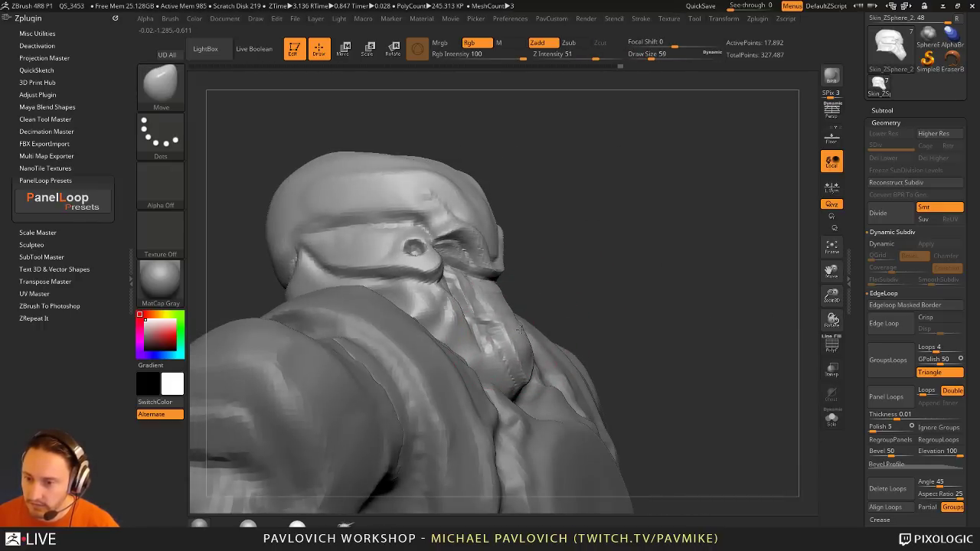
mouse_move(520, 330)
right_mouse_down()
mouse_move(444, 310)
mouse_move(459, 294)
right_mouse_up()
key("b")
key("s")
key("t")
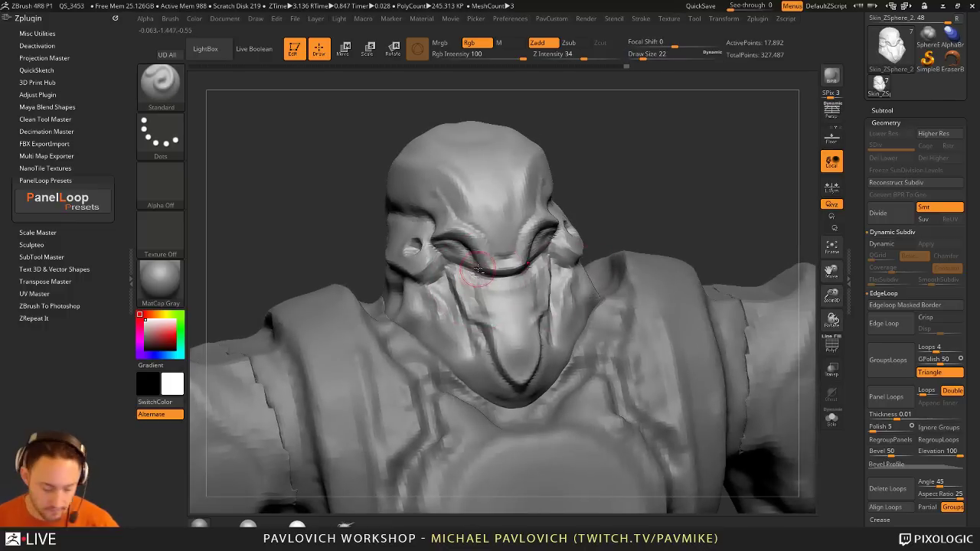
Step: Set the DynaMesh resolution to 456 and remesh the head
key("b")
key("d")
key("s")
key("space")
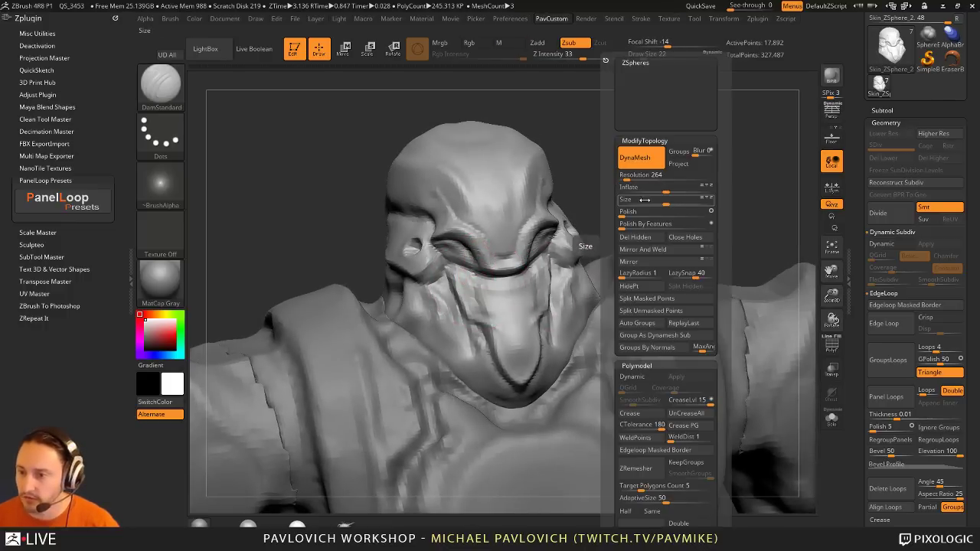
left_click(628, 180)
type("456")
key("Return")
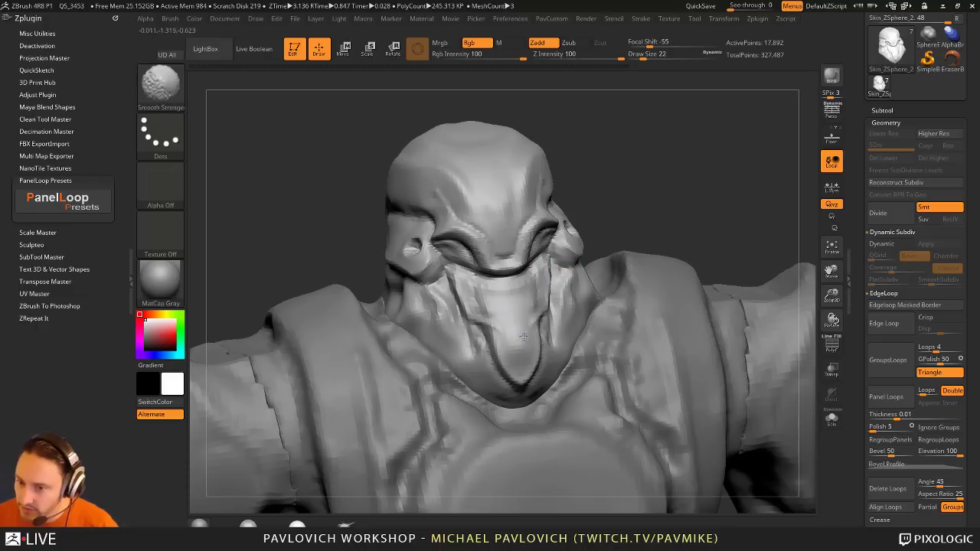
left_click_drag(719, 219, 740, 241, "ctrl")
Step: Recut the outlines of the mouth plate and cheeks with DamStandard at draw size 25
key("bracketright")
key("bracketright")
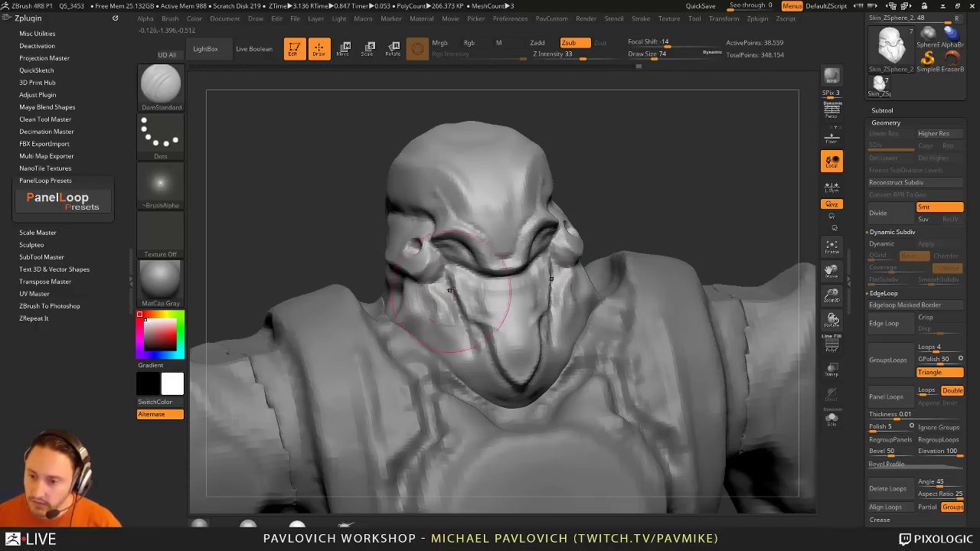
key("bracketleft")
left_click_drag(615, 229, 490, 288)
key("bracketleft")
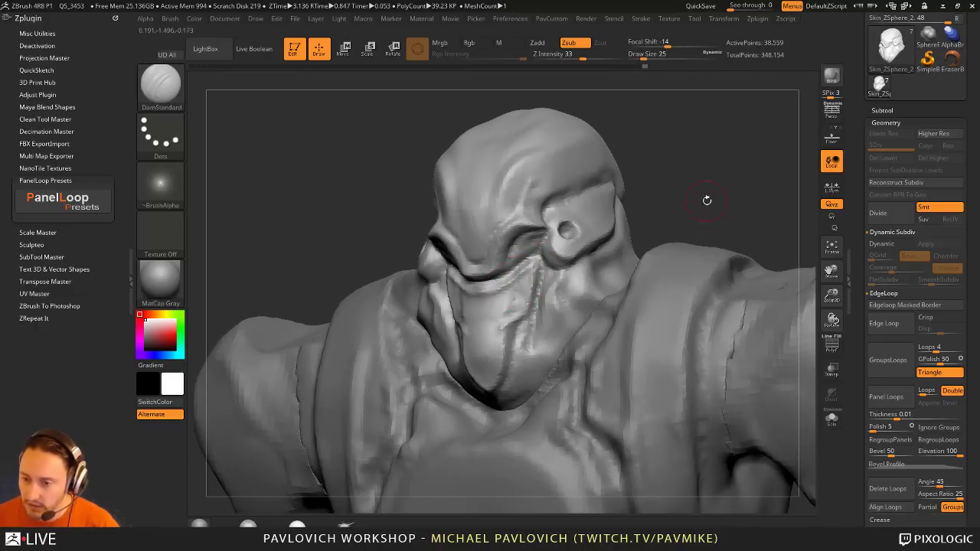
mouse_move(706, 201)
left_mouse_down()
mouse_move(474, 288)
mouse_move(448, 301)
mouse_move(454, 313)
left_mouse_up()
Step: Fill out the mouth plate with the Clay brush at draw sizes 25 and 20 and smooth its surface
key("2")
key("bracketleft")
left_click_drag(619, 243, 460, 307)
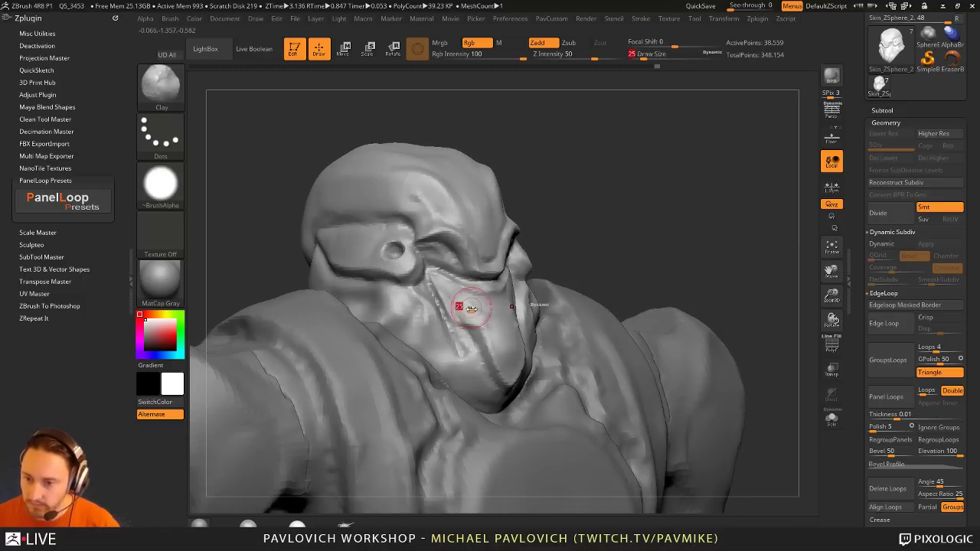
mouse_move(592, 264)
left_mouse_down()
mouse_move(490, 277)
mouse_move(442, 300)
left_mouse_up()
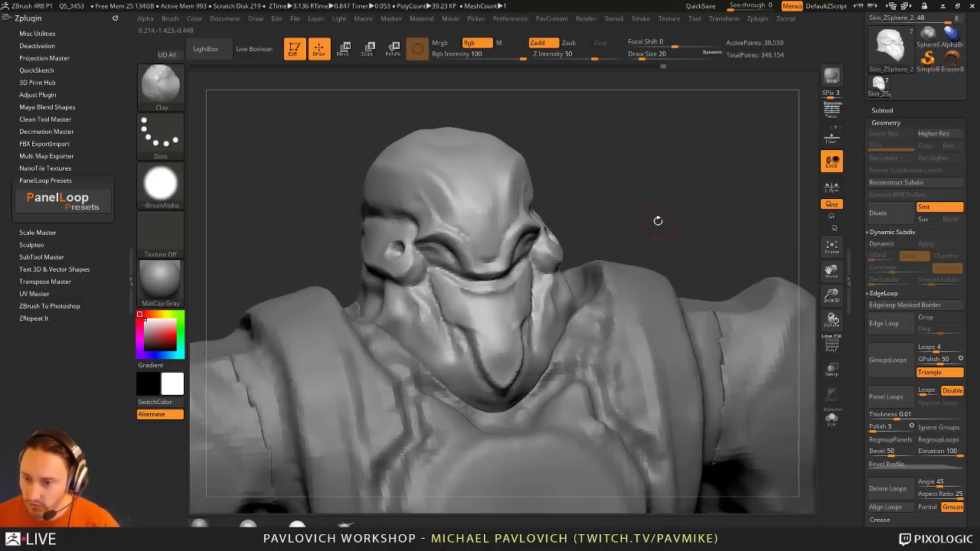
left_click_drag(656, 219, 547, 264)
left_click_drag(505, 296, 485, 326, "shift")
Step: Carve a groove across the mouth plate below the nose with the Standard brush at draw size 11
mouse_move(614, 211)
left_mouse_down()
mouse_move(731, 190)
mouse_move(720, 193)
left_mouse_up()
key("b")
key("s")
key("t")
key("bracketleft")
key("bracketleft")
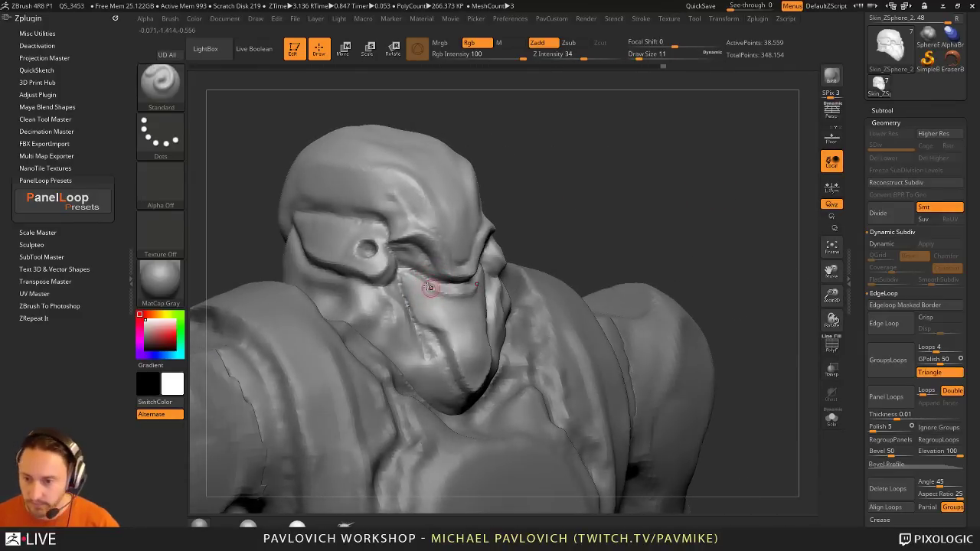
left_click_drag(404, 276, 479, 295, "alt")
Step: Define the curved upper-lip band with the Standard brush at draw sizes 25 and 8 and smooth its edges
left_click_drag(593, 237, 450, 298)
key("s")
left_click_drag(646, 208, 724, 214)
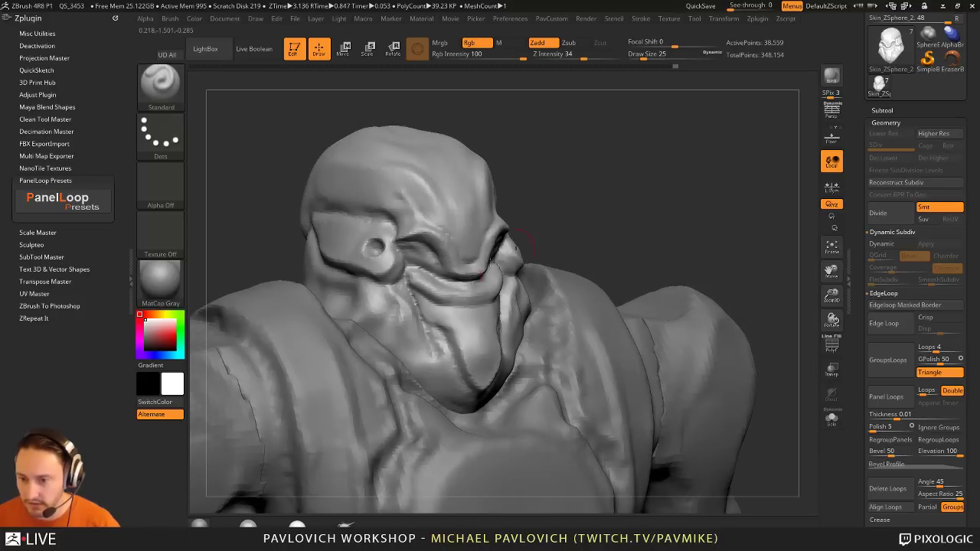
key("s")
left_click_drag(436, 299, 430, 298)
left_click_drag(504, 274, 494, 292, "shift")
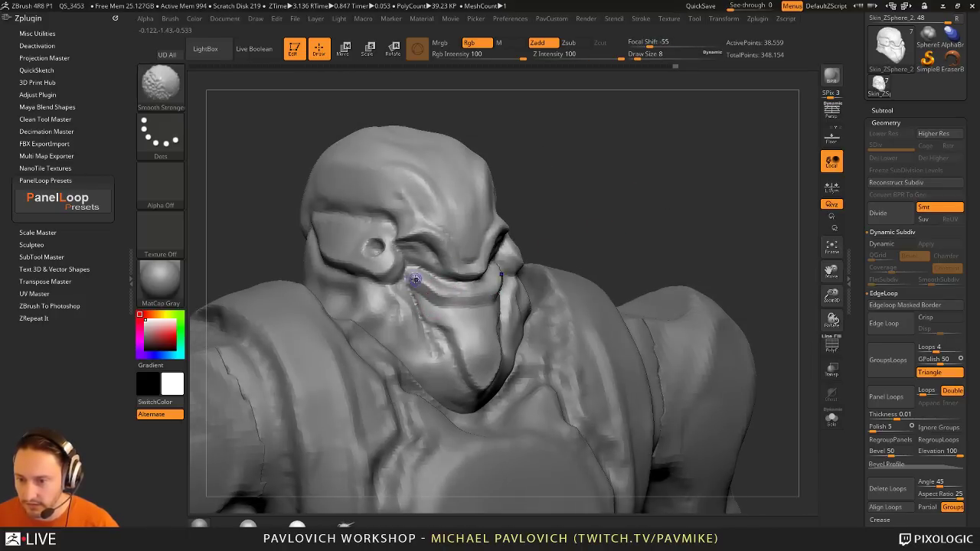
left_click_drag(412, 277, 493, 292, "shift")
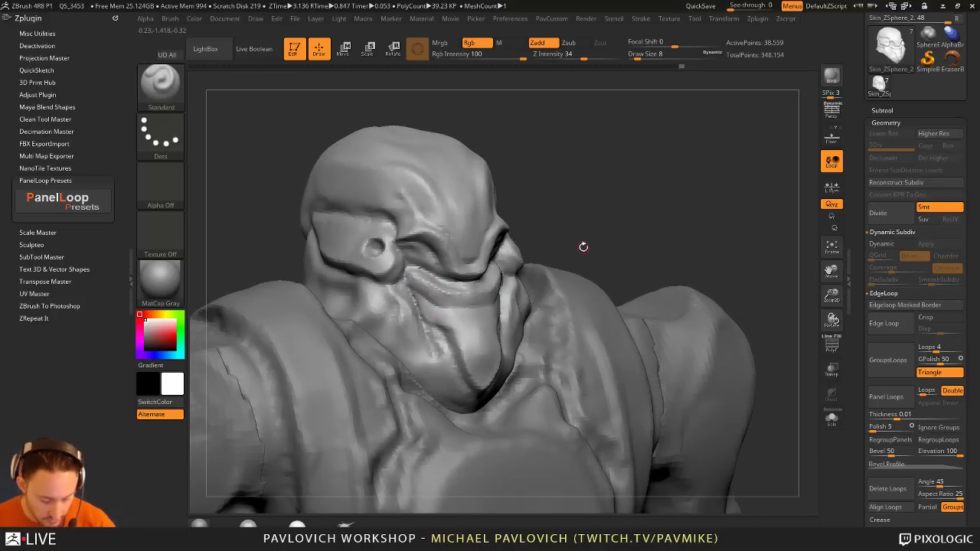
Step: Browse the brush folders in LightBox and check the head from the side
key("b")
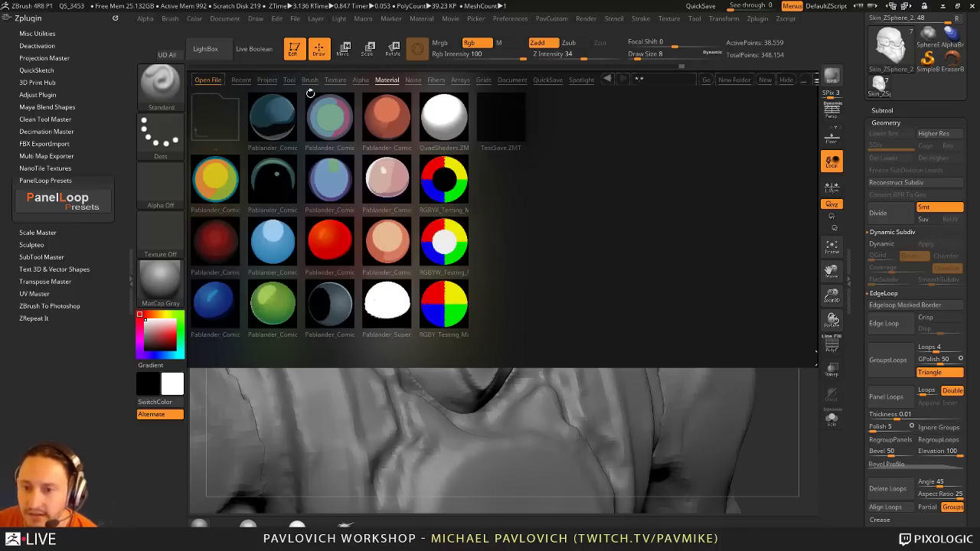
left_click(310, 79)
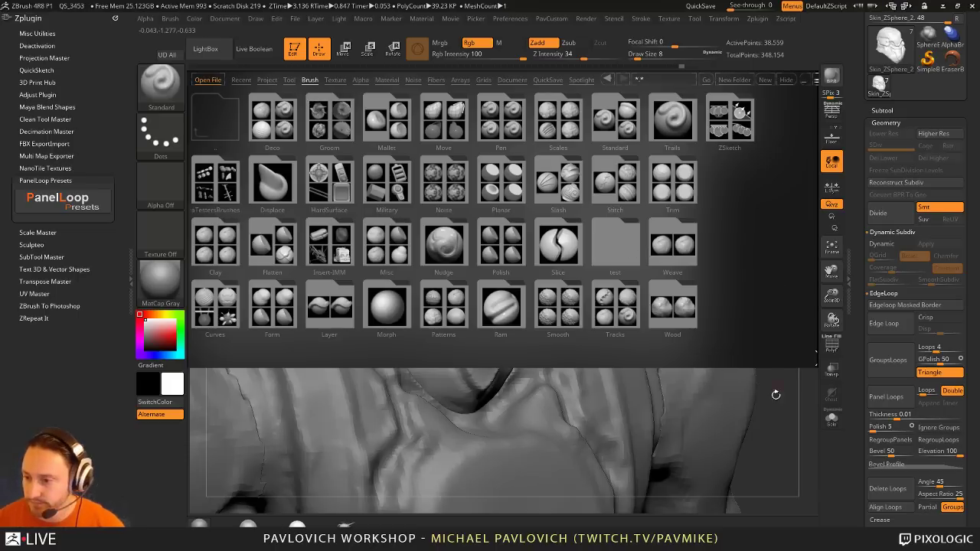
key("super")
key("super")
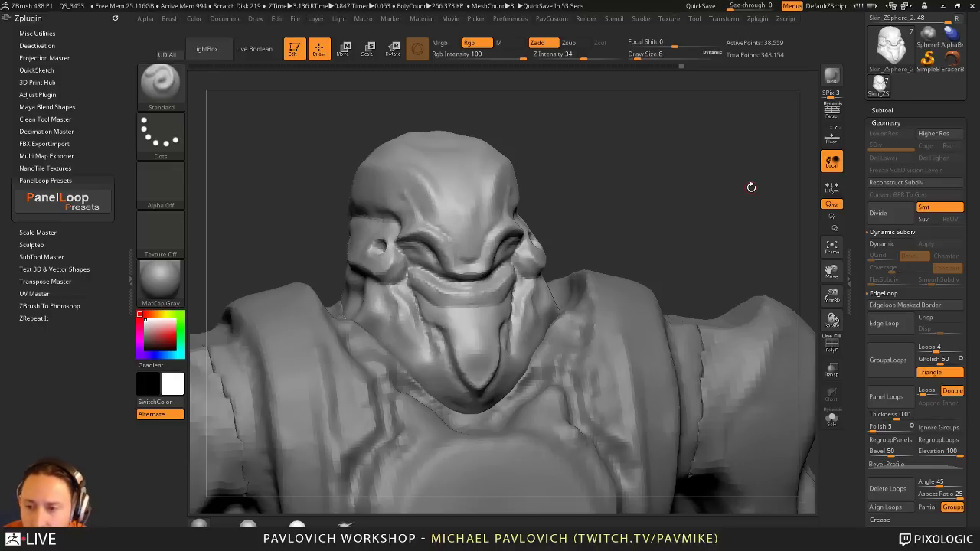
left_click_drag(682, 188, 435, 184)
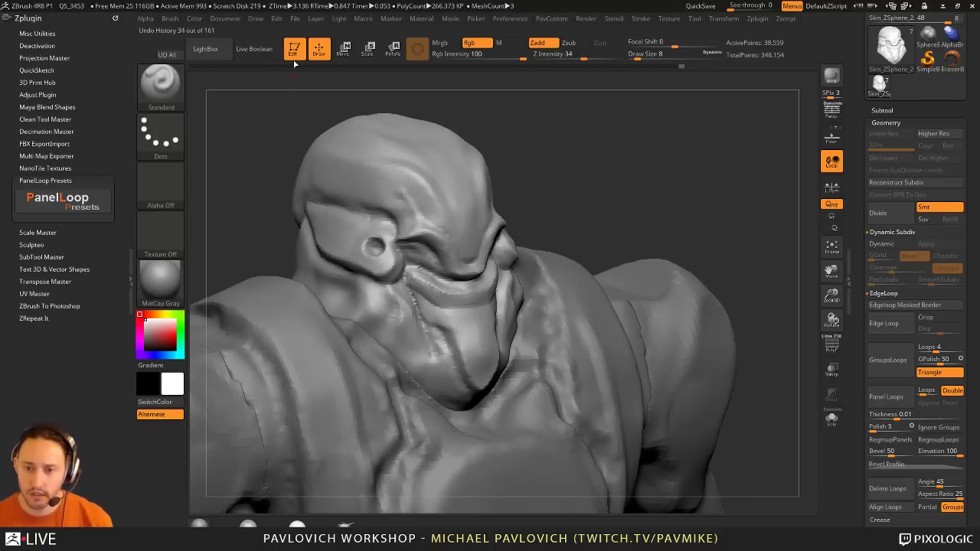
Step: Smooth over the small round hole in the plate on the side of the character's head
mouse_move(704, 190)
left_mouse_down("alt")
mouse_move(617, 162)
mouse_move(630, 149)
left_mouse_up("alt")
mouse_move(630, 149)
left_mouse_down("alt")
mouse_move(663, 207)
mouse_move(612, 215)
mouse_move(644, 199)
mouse_move(624, 163)
mouse_move(638, 171)
mouse_move(647, 210)
left_mouse_up("alt")
key("s")
left_click(638, 204)
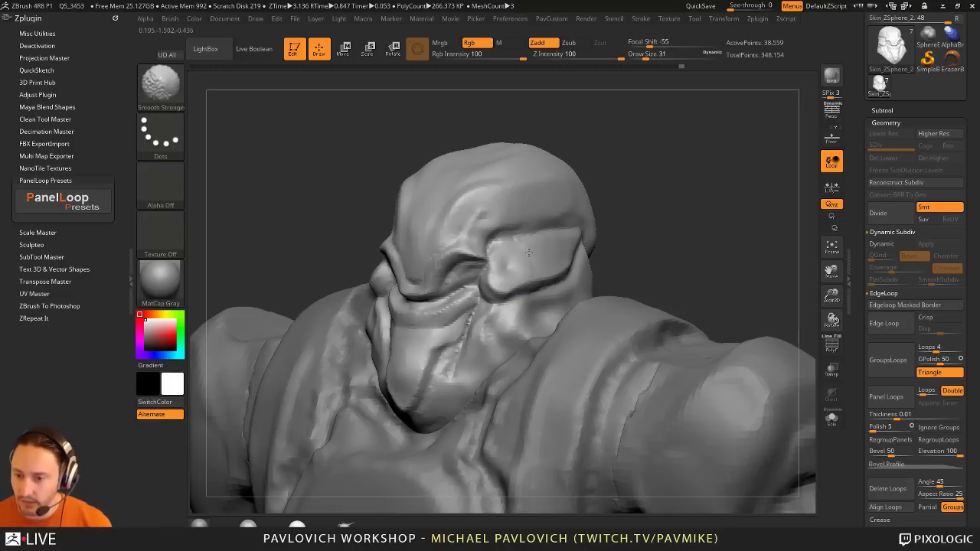
left_click_drag(528, 252, 595, 215)
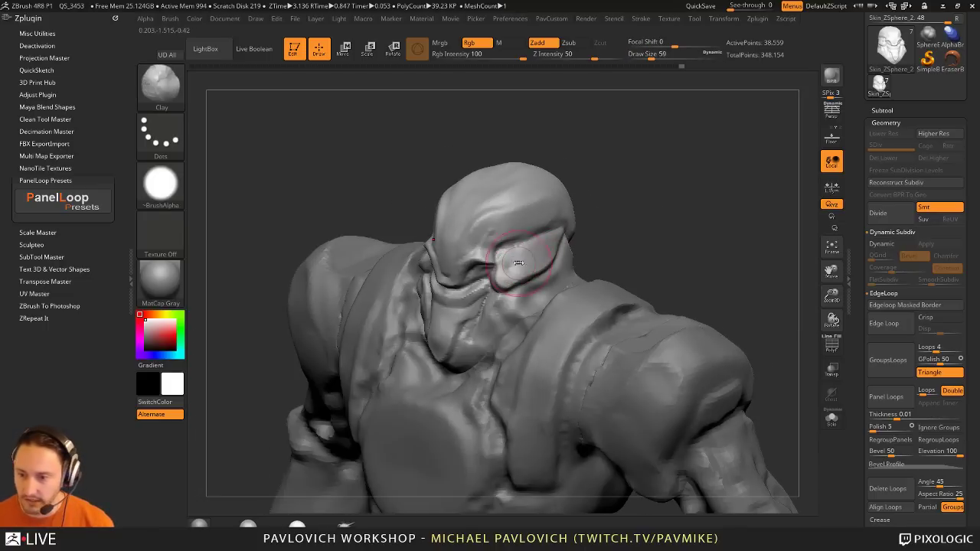
Step: Sculpt a circular recess into the head's side plate using the Clay brush at draw size 51
left_click_drag(518, 263, 517, 263)
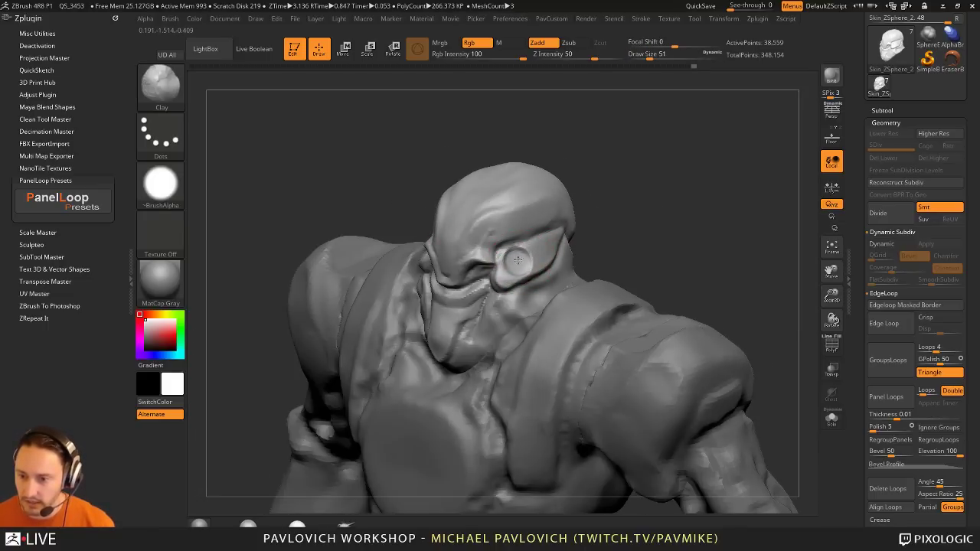
mouse_move(612, 207)
left_mouse_down()
mouse_move(693, 210)
mouse_move(547, 218)
left_mouse_up()
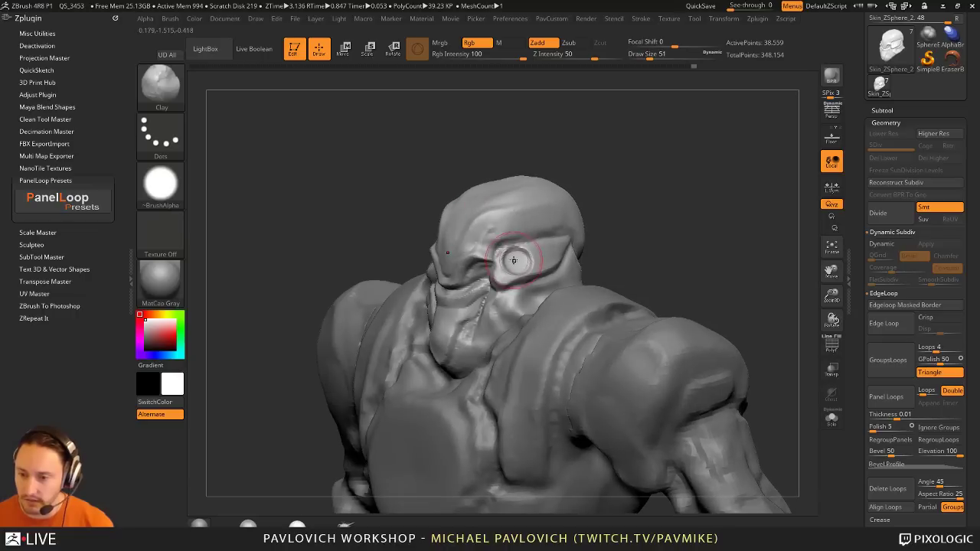
left_click_drag(514, 261, 515, 262)
key("1")
mouse_move(628, 215)
left_mouse_down()
mouse_move(658, 207)
mouse_move(536, 239)
left_mouse_up()
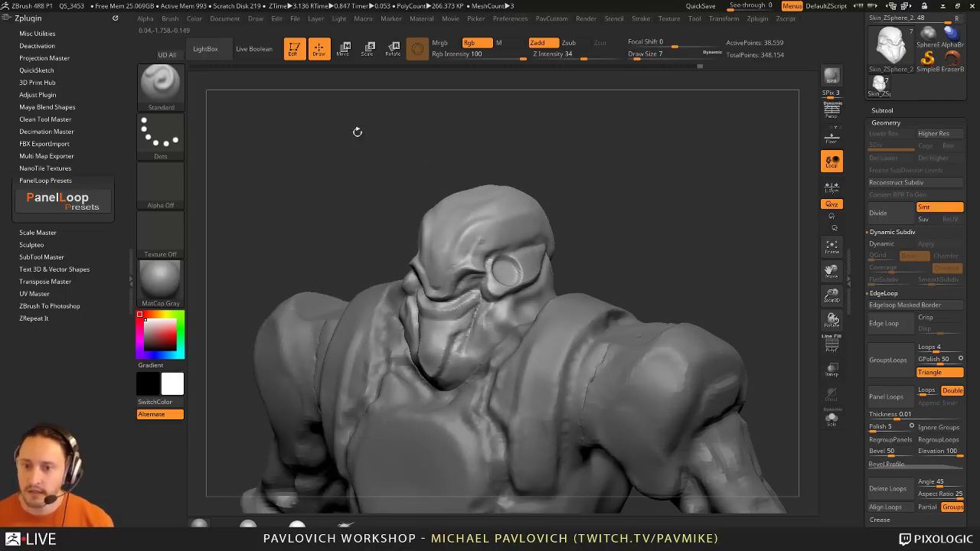
Step: Clear the canvas of the character and draw a Cylinder3D primitive on it
left_click(296, 59)
key("ctrl+n")
left_click_drag(863, 156, 873, 233)
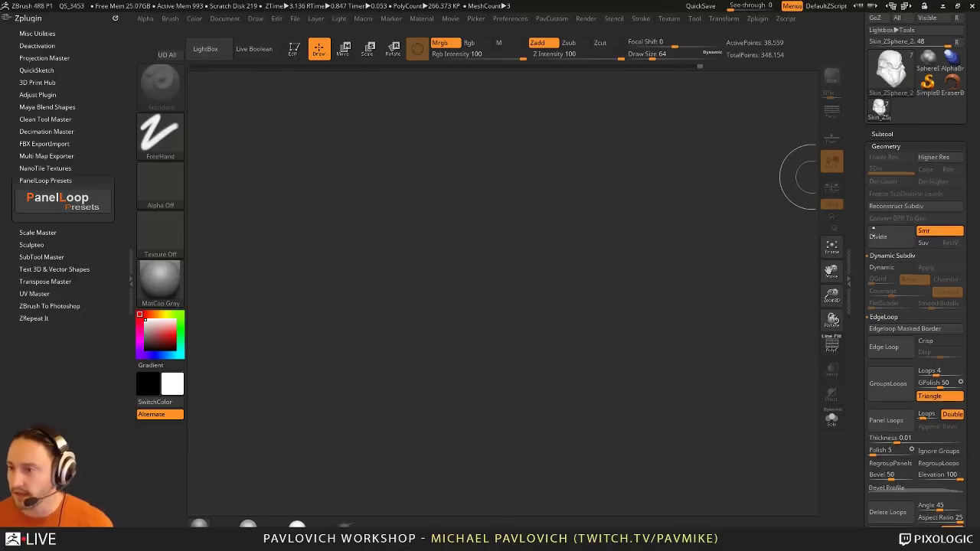
scroll(873, 229, "up", 3)
left_click(926, 147)
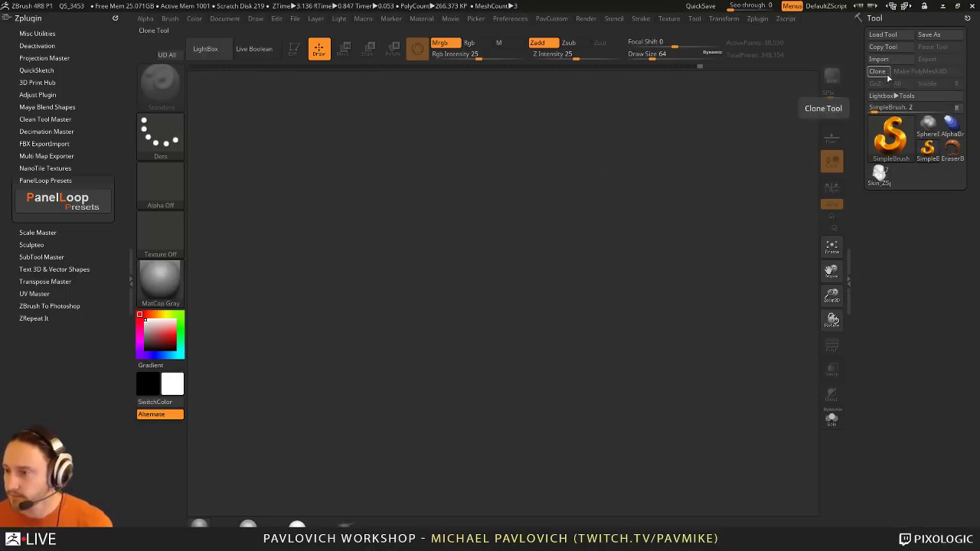
left_click(893, 142)
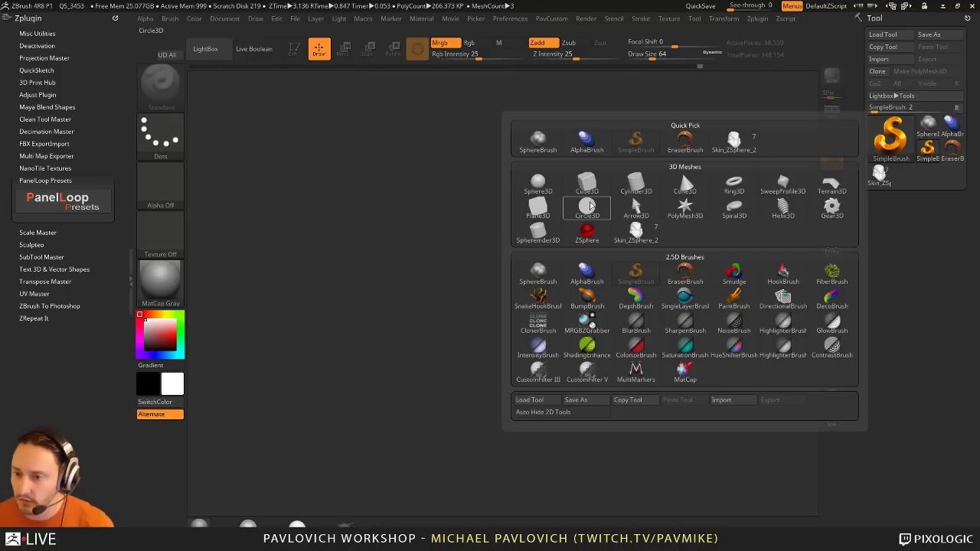
mouse_move(594, 205)
left_click(635, 184)
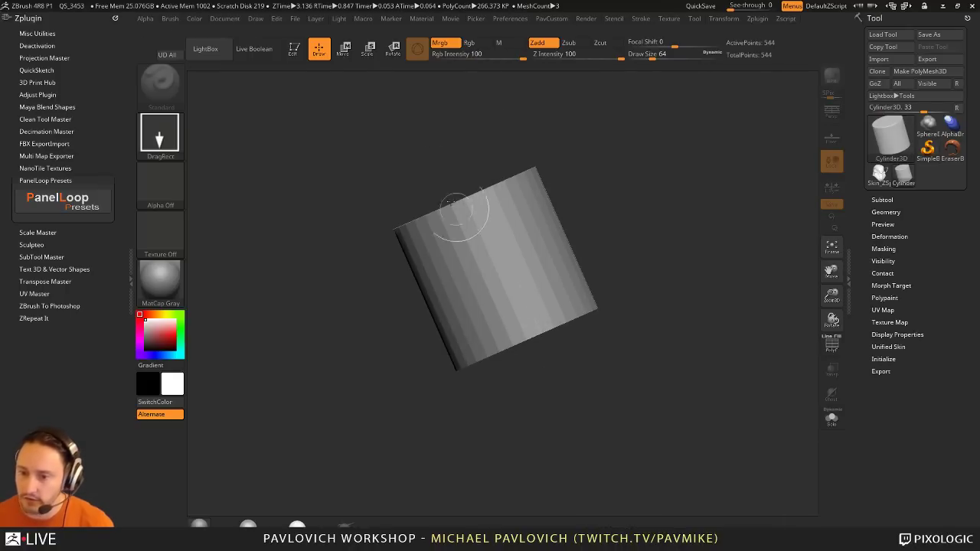
Step: Convert the cylinder to a PolyMesh3D in edit mode and display its wireframe
left_click(919, 71)
left_click_drag(708, 222, 726, 256)
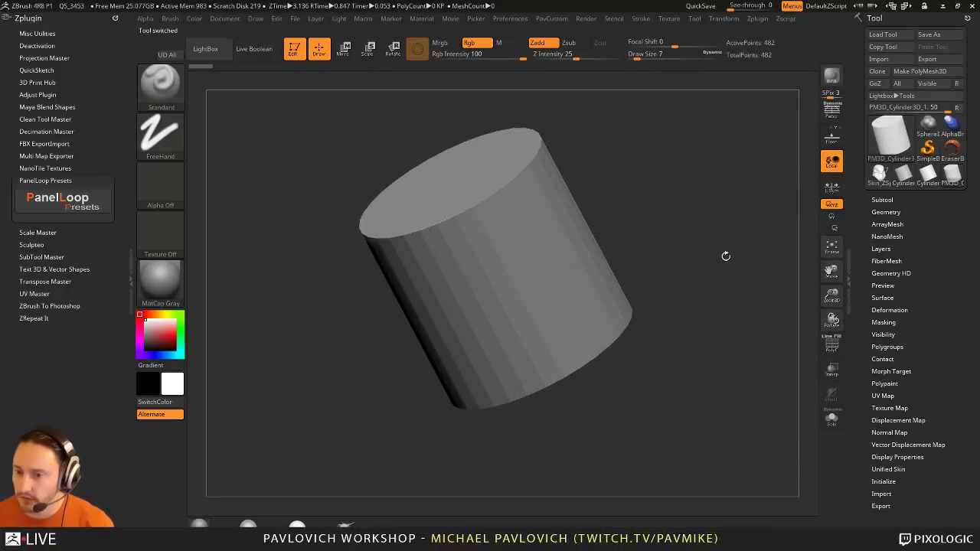
left_click(833, 346)
scroll(894, 337, "down", 5)
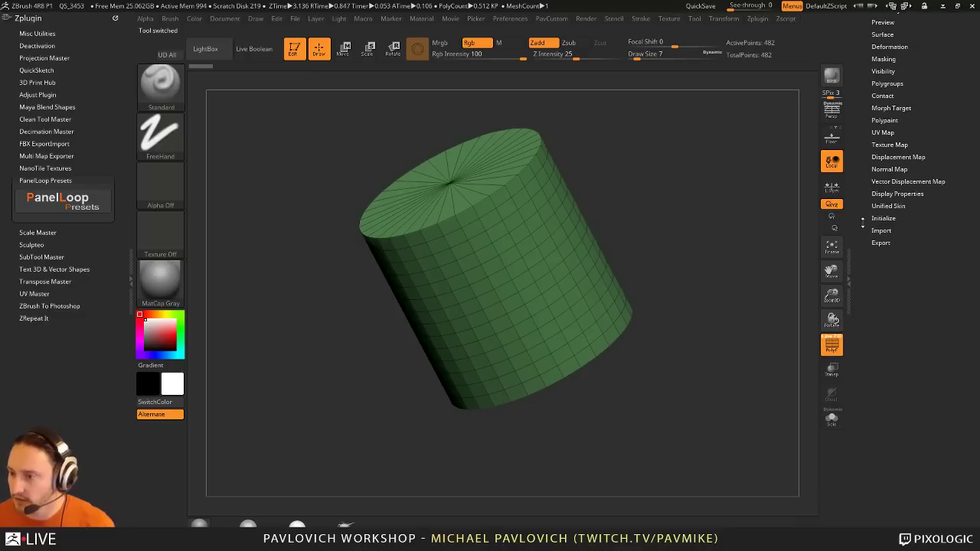
scroll(861, 227, "up", 5)
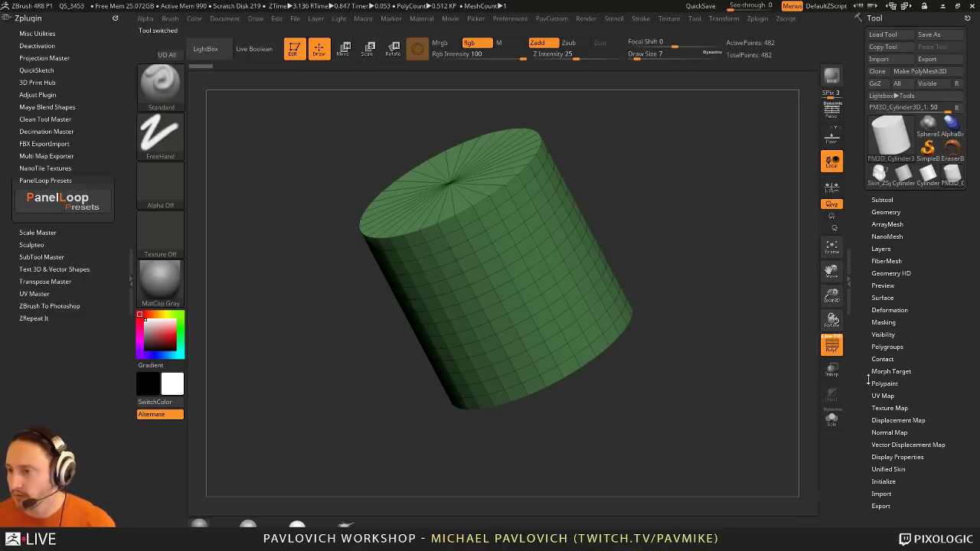
Step: Initialize the original Cylinder3D primitive with HDivide 12 and VDivide 3, and convert it to a PolyMesh3D
left_click(927, 174)
left_click(880, 356)
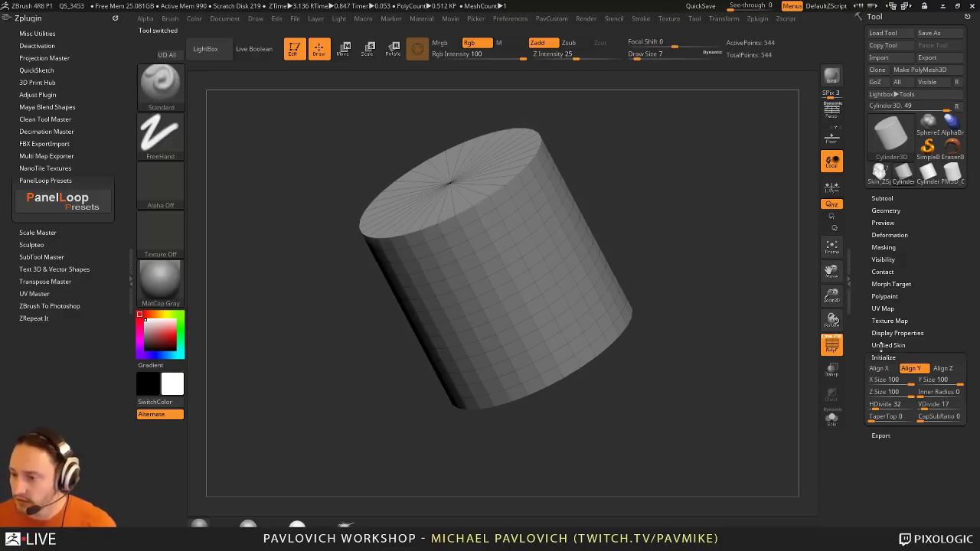
left_click(873, 405)
type("12")
key("Return")
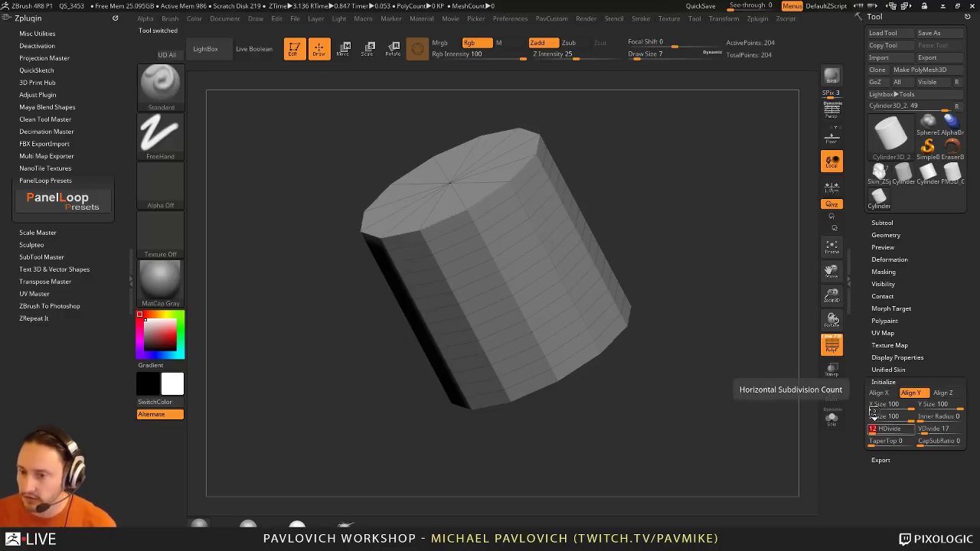
left_click(923, 430)
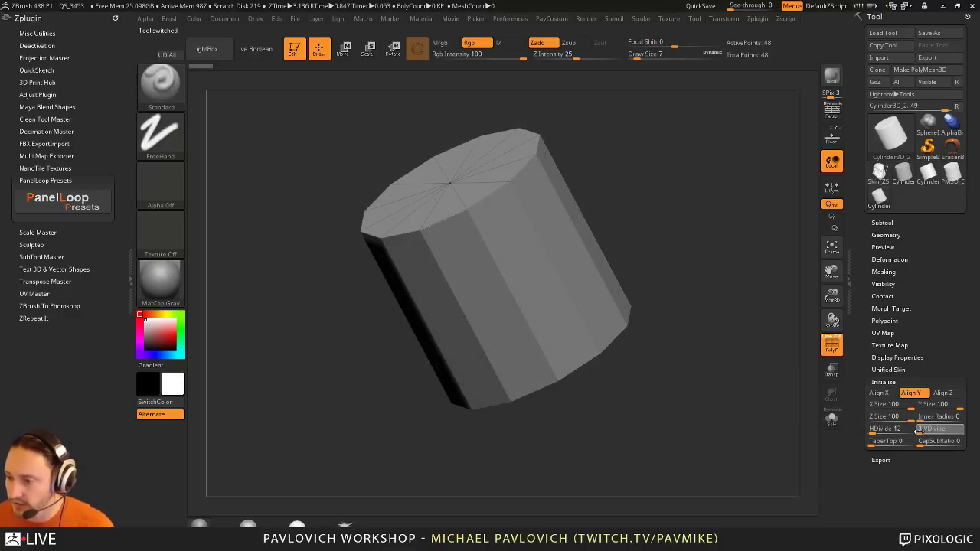
type("3")
key("Return")
left_click(921, 69)
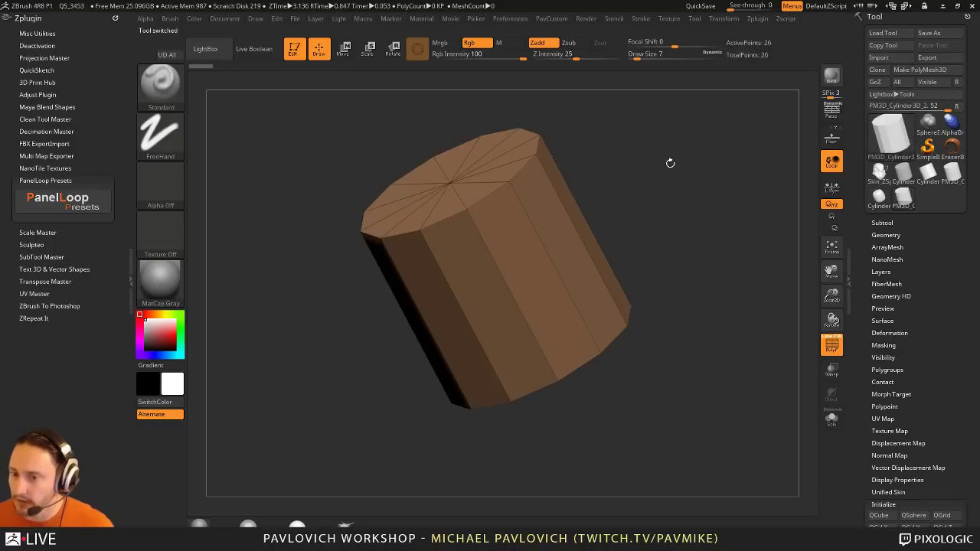
Step: Insert multiple edge loops around the cylinder's side with the ZModeler brush
mouse_move(664, 163)
left_mouse_down()
mouse_move(711, 169)
mouse_move(700, 204)
left_mouse_up()
key("b")
key("z")
key("m")
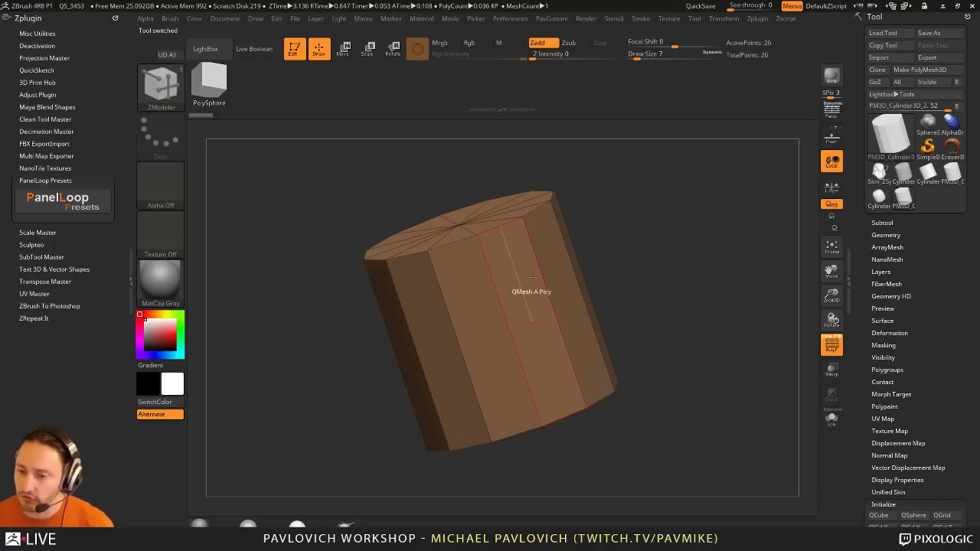
key("space")
left_click(466, 369)
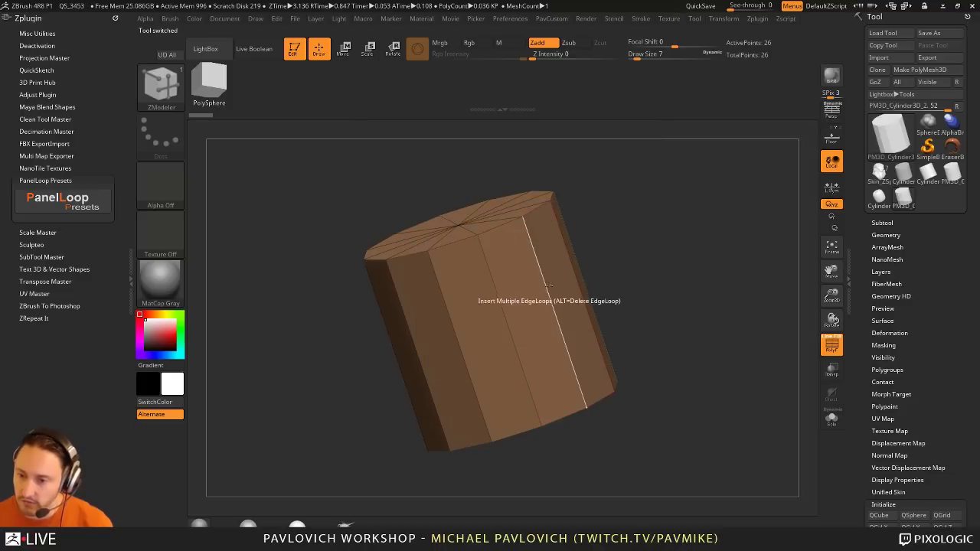
left_click(475, 305)
Step: Bevel the edge loop around the cylinder's top rim with the ZModeler edge action
left_click_drag(674, 230, 641, 233)
key("space")
left_click(422, 265)
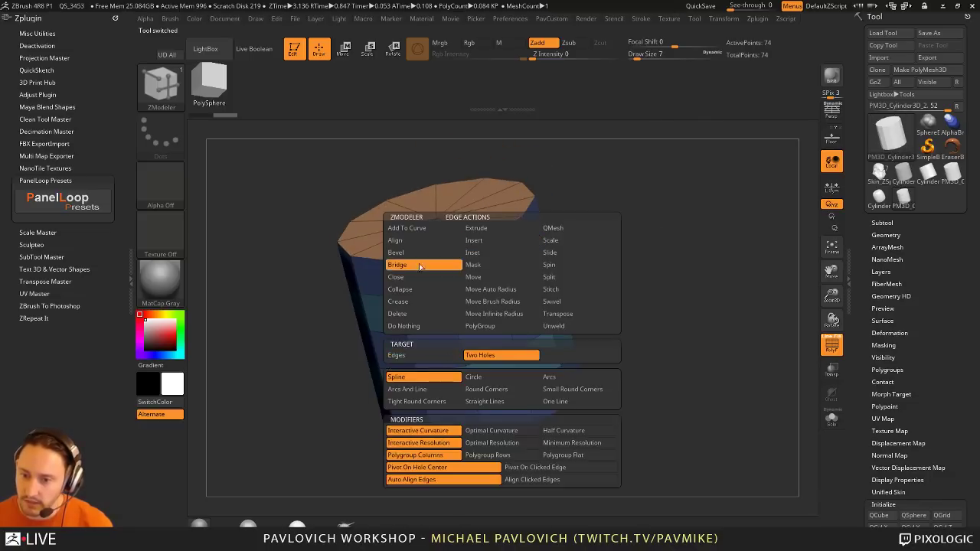
left_click(421, 252)
left_click_drag(599, 182, 617, 230, "alt")
left_click(523, 226)
left_click_drag(553, 205, 606, 259, "alt")
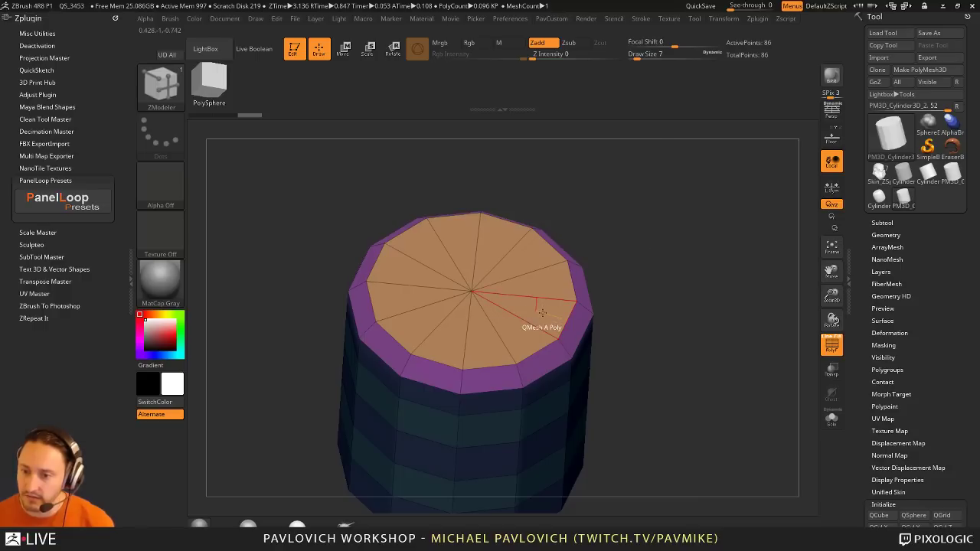
Step: Inset the cylinder's cap faces as a whole with ZModeler, leaving a narrow ring around the inner disc
key("space")
left_click(541, 182)
left_click(601, 266)
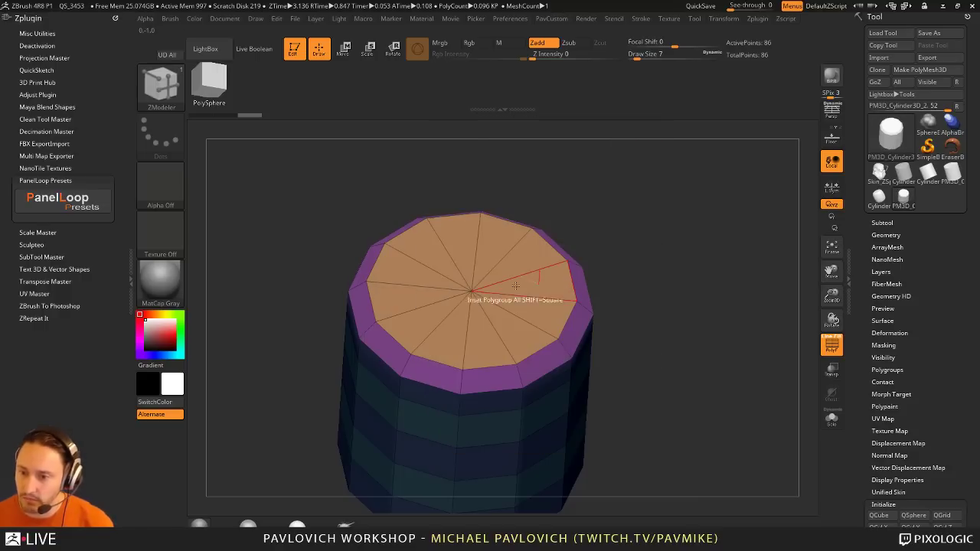
left_click_drag(515, 286, 545, 269)
key("ctrl+z")
key("space")
left_click(566, 386)
left_click_drag(621, 216, 649, 232)
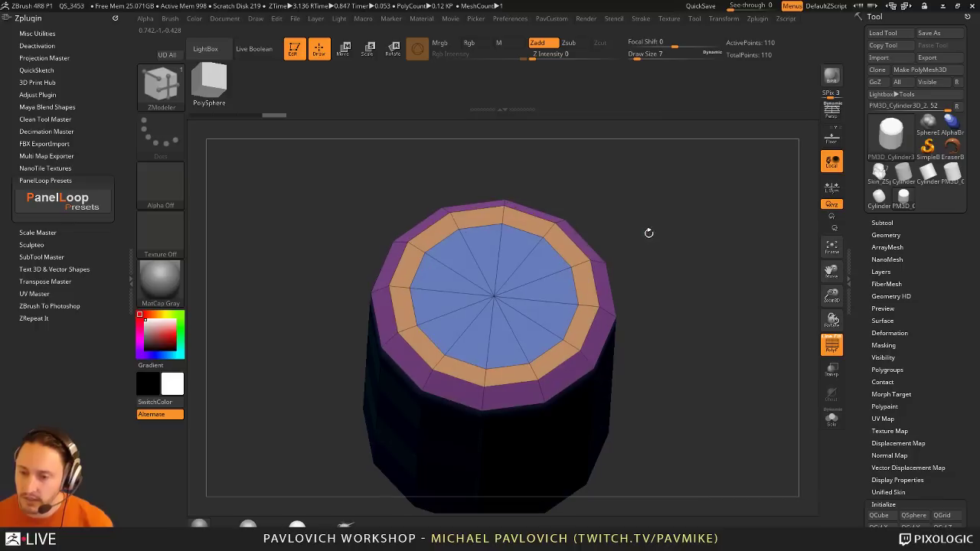
Step: Turn on Dynamic Subdiv for the cylinder and crease its edges along the polygroup borders with Crease PG
left_click_drag(664, 267, 735, 254)
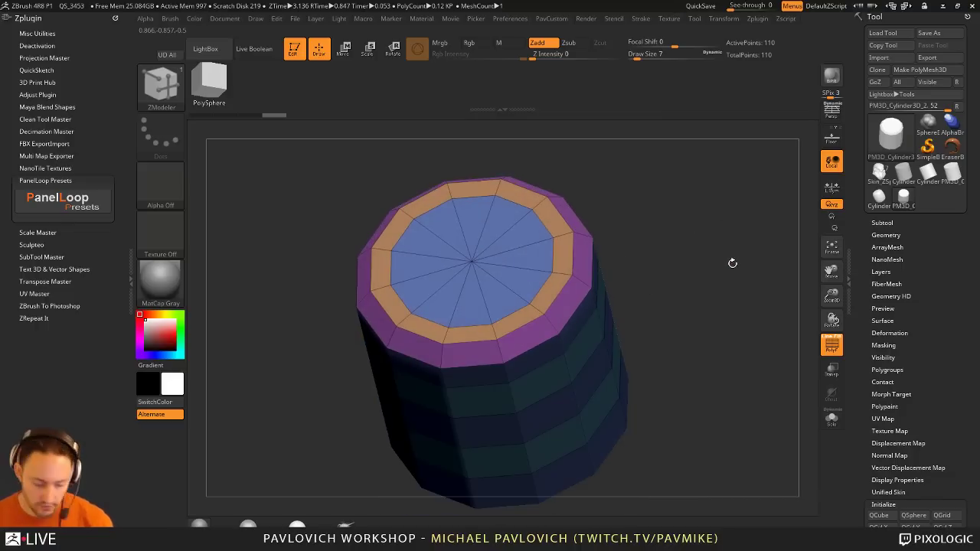
key("d")
key("shift")
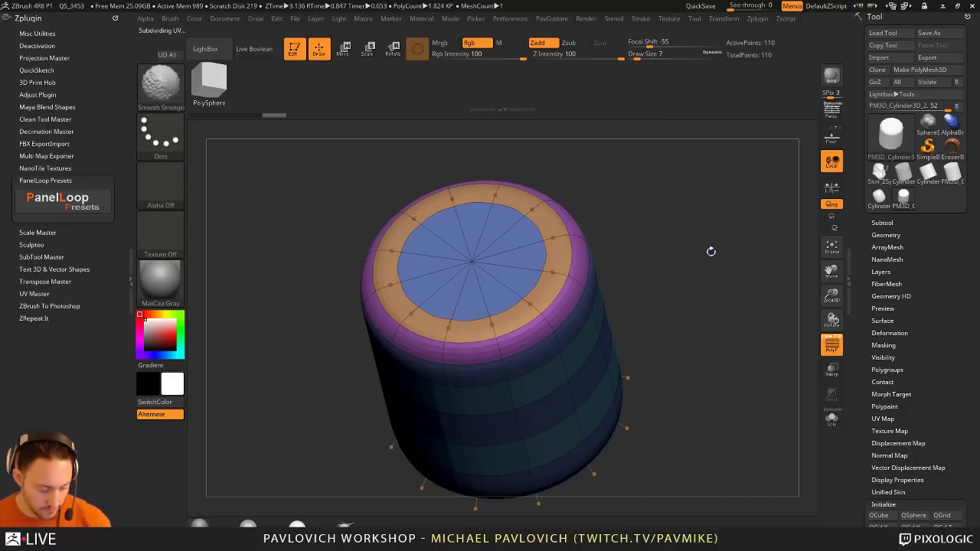
left_click_drag(681, 223, 695, 216)
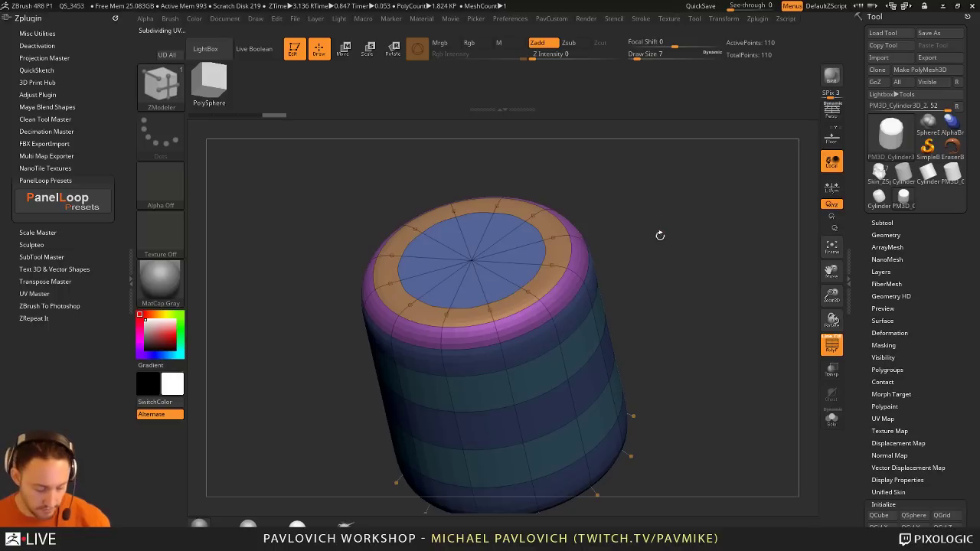
key("shift")
key("space")
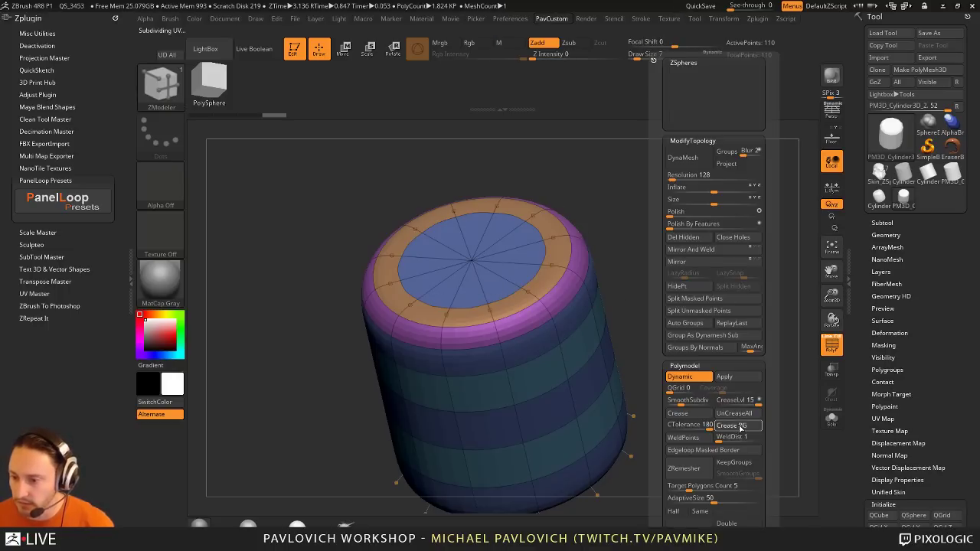
left_click_drag(741, 428, 712, 325)
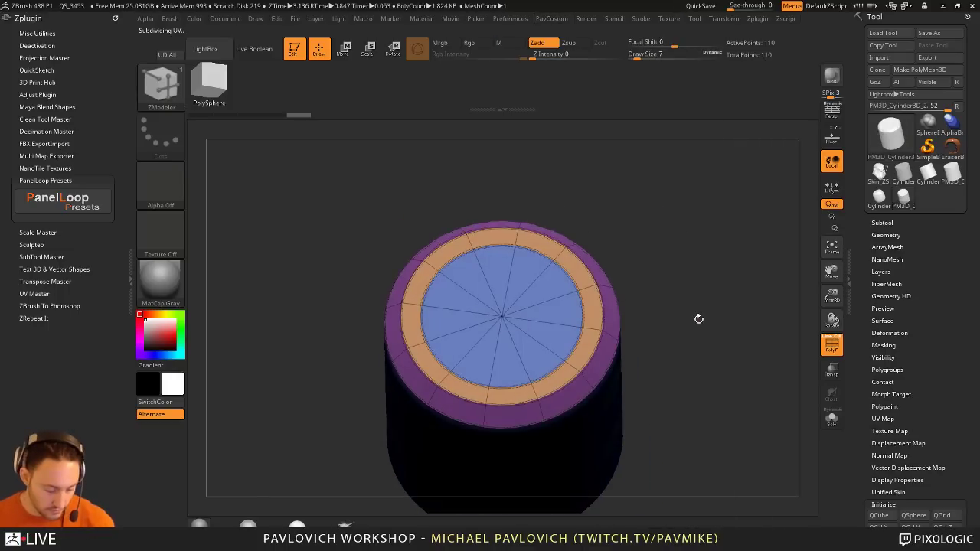
Step: Choose the IMM Boolean brush and duplicate the cylinder subtool
key("b")
key("i")
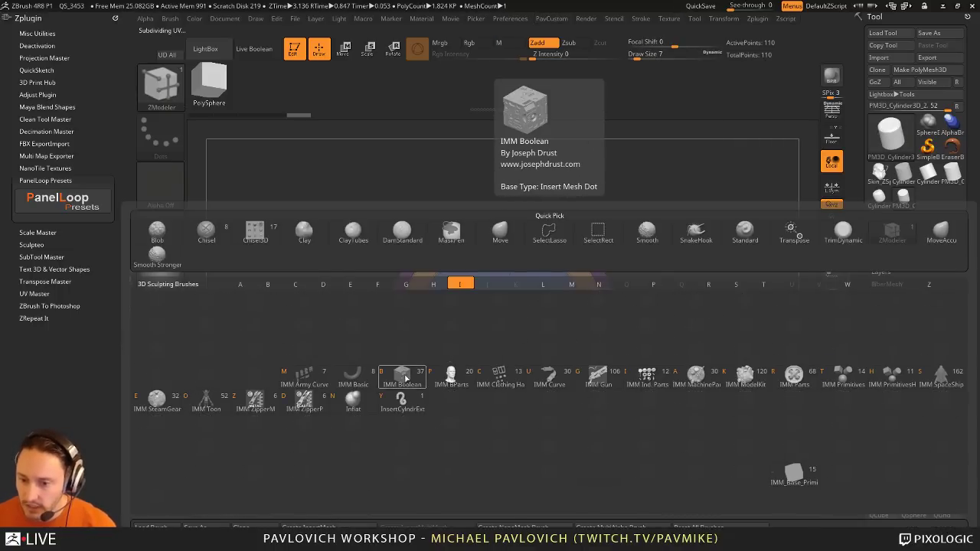
left_click(401, 375)
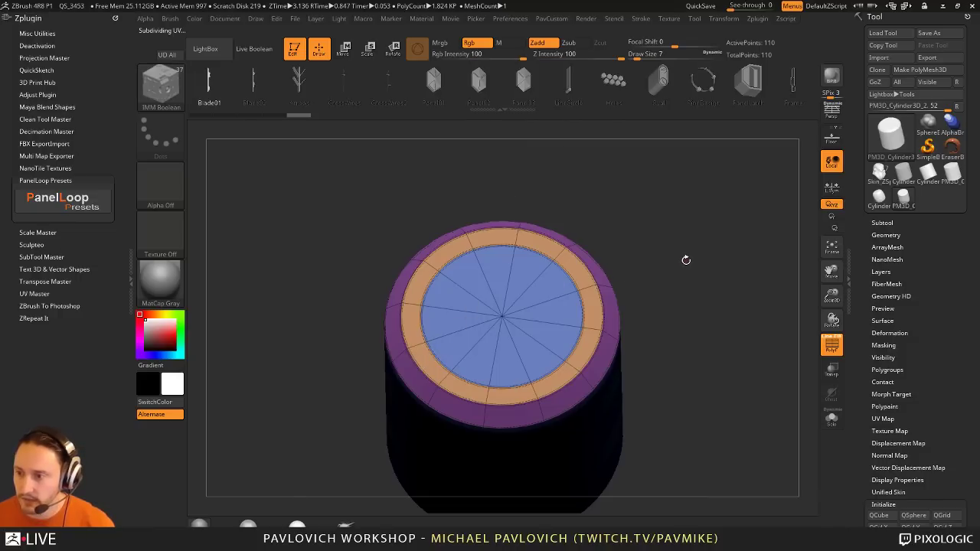
left_click(918, 222)
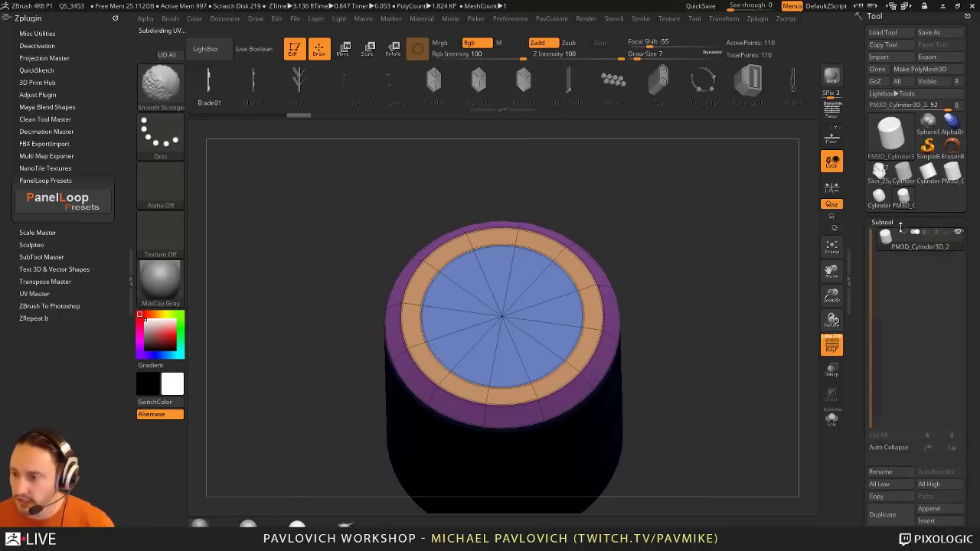
left_click(892, 516)
left_click_drag(702, 273, 788, 281)
Step: Replace the duplicated cylinder's mesh with the PortAccess part from the IMM Boolean set
key("w")
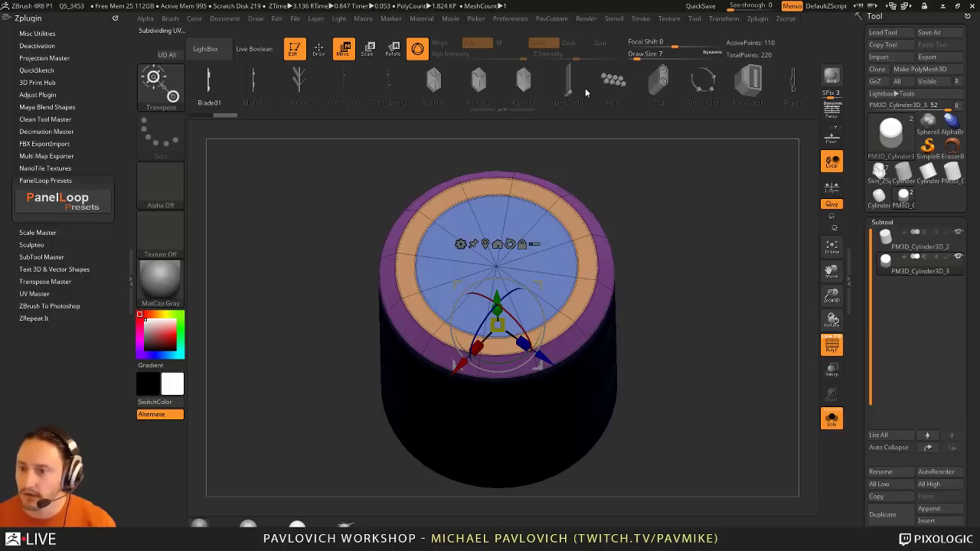
left_click(746, 82)
left_click(771, 81)
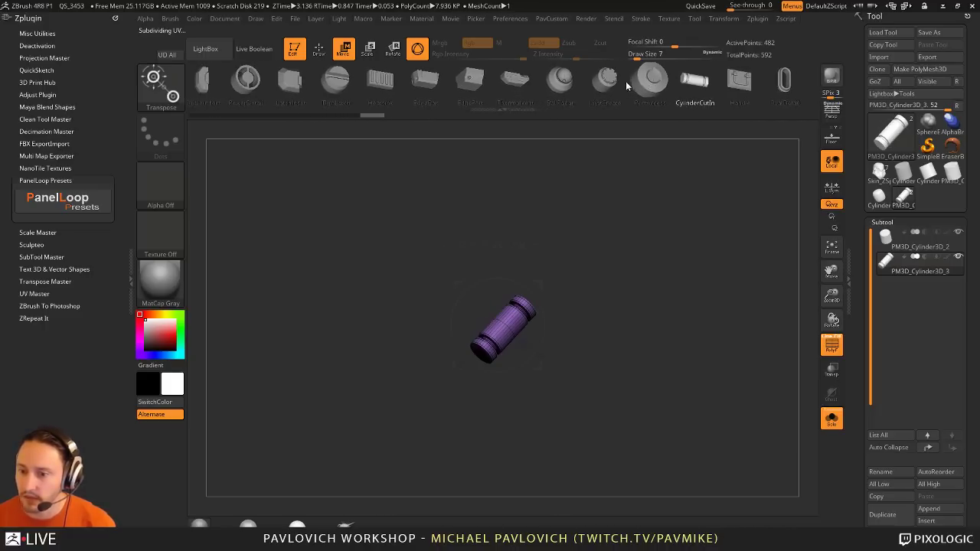
left_click_drag(726, 259, 706, 230, "shift")
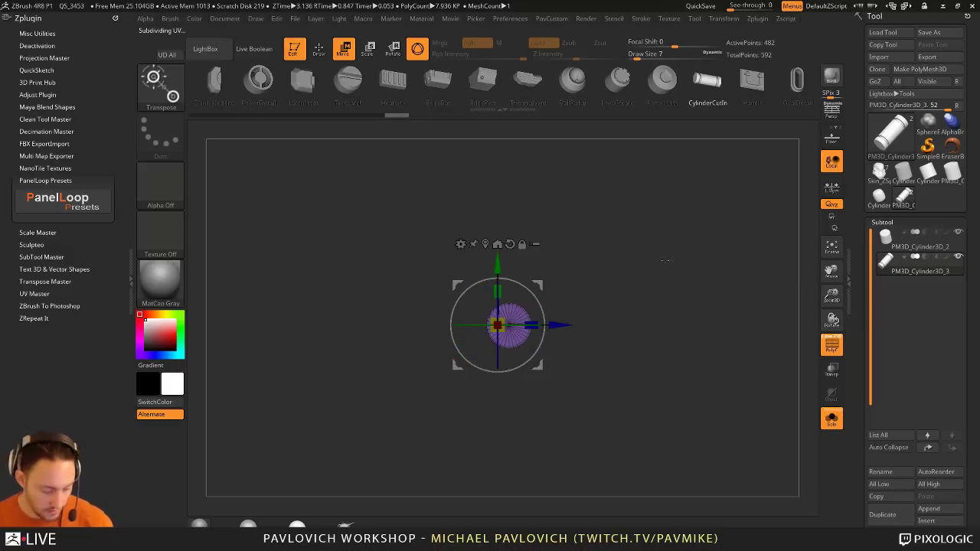
key("q")
mouse_move(690, 280)
left_mouse_down()
mouse_move(661, 287)
mouse_move(674, 272)
mouse_move(713, 279)
mouse_move(707, 255)
mouse_move(723, 254)
mouse_move(674, 276)
mouse_move(694, 276)
left_mouse_up()
key("w")
Step: Isolate one end of the PortAccess part with a SelectRect selection and delete the hidden geometry
left_click(160, 84)
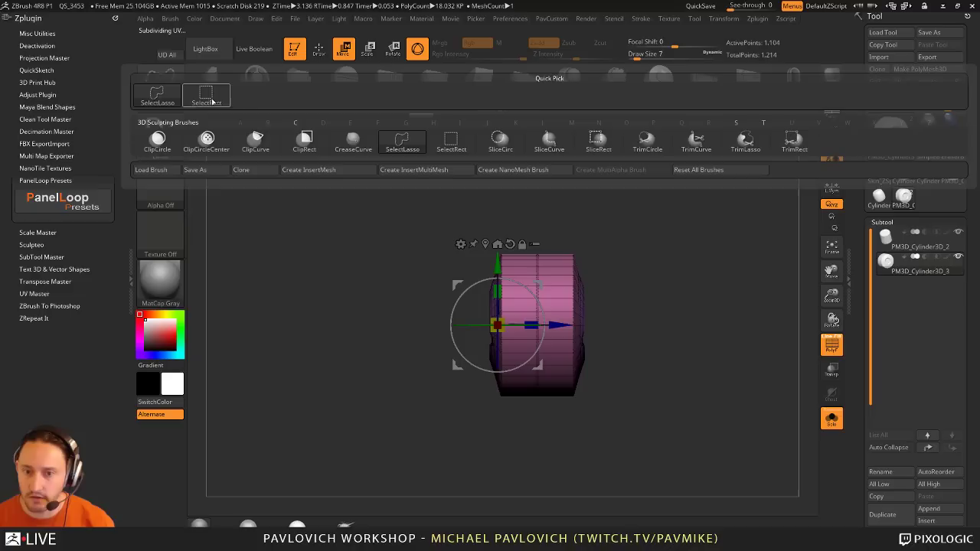
left_click(207, 97)
mouse_move(664, 192)
left_mouse_down("ctrl+shift")
mouse_move(605, 416)
mouse_move(572, 447)
left_mouse_up("ctrl+shift")
mouse_move(743, 280)
left_mouse_down()
mouse_move(656, 285)
mouse_move(721, 296)
mouse_move(689, 284)
left_mouse_up()
key("ctrl+shift+s")
key("space")
left_click(674, 242)
Step: Return to Draw mode, face the PortAccess part from the front and turn off its Dynamic Subdiv
key("q")
mouse_move(644, 252)
left_mouse_down("shift")
mouse_move(635, 256)
mouse_move(678, 295)
mouse_move(704, 292)
left_mouse_up("shift")
key("shift+d")
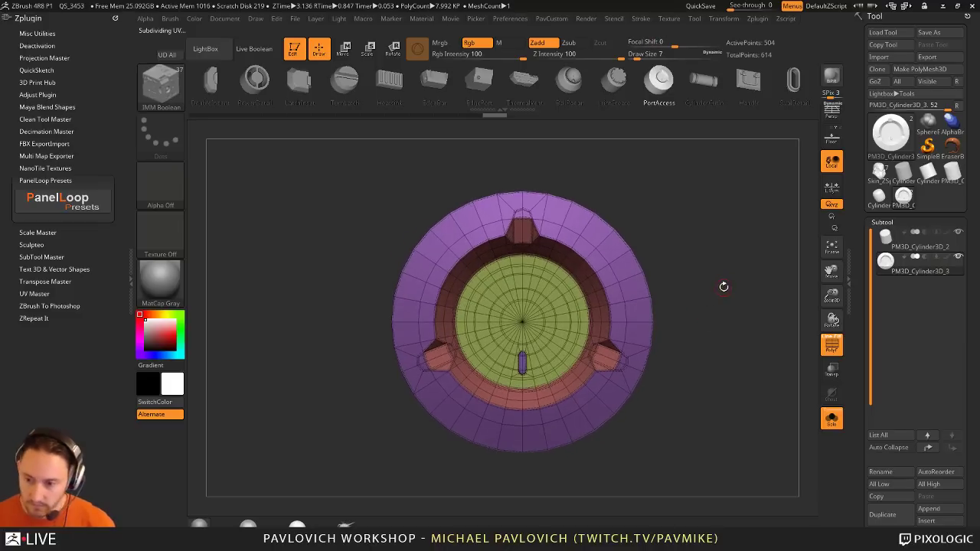
Step: Create a new InsertMesh brush from the trimmed PortAccess part and delete that part's subtool
key("b")
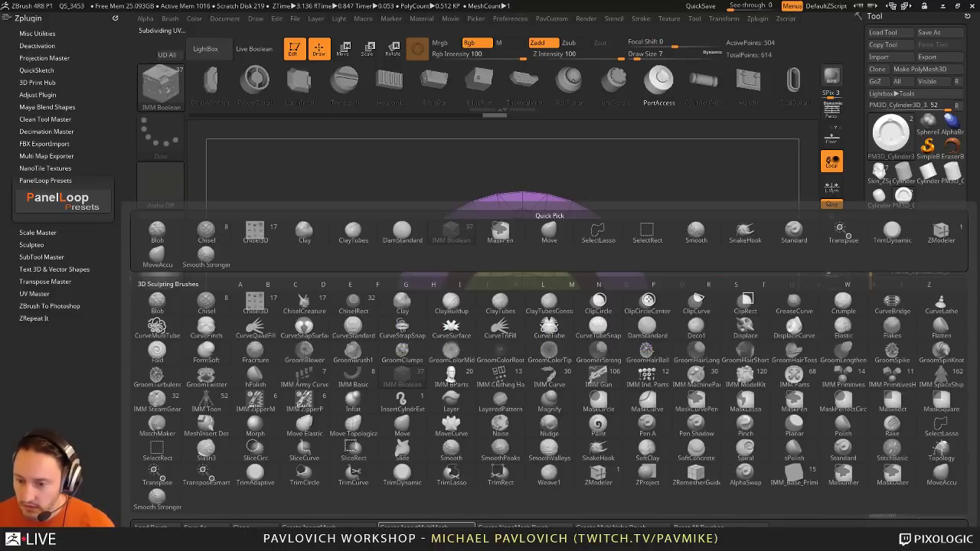
left_click(328, 527)
left_click(435, 187)
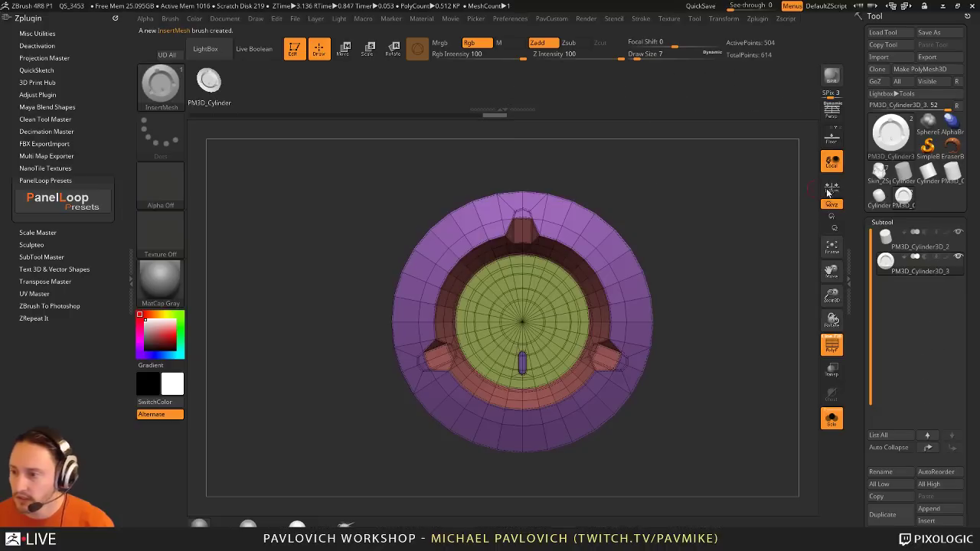
left_click(888, 530)
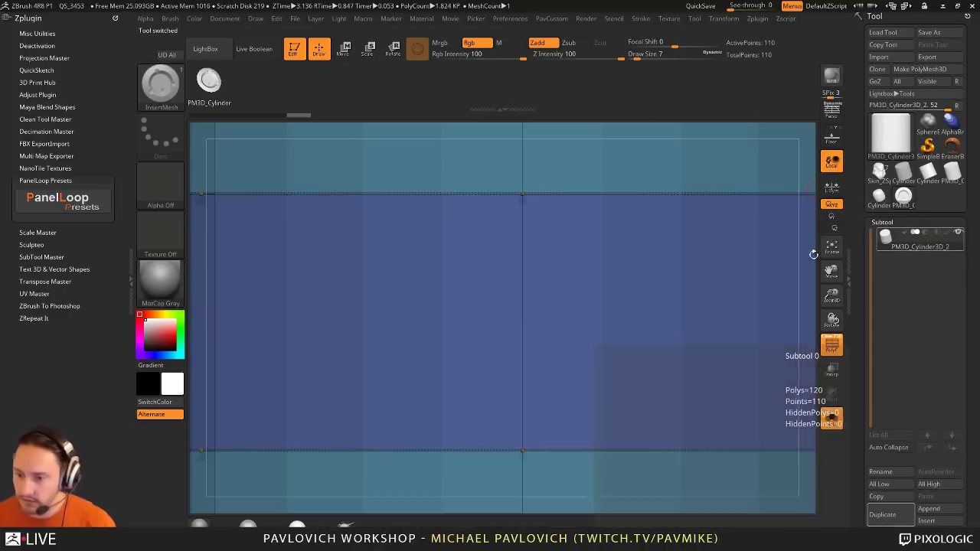
Step: Turn off the cylinder's Dynamic Subdiv and try inserting the port mesh at the center of its end cap, clearing the mask
key("f")
key("f")
left_click_drag(741, 218, 611, 274)
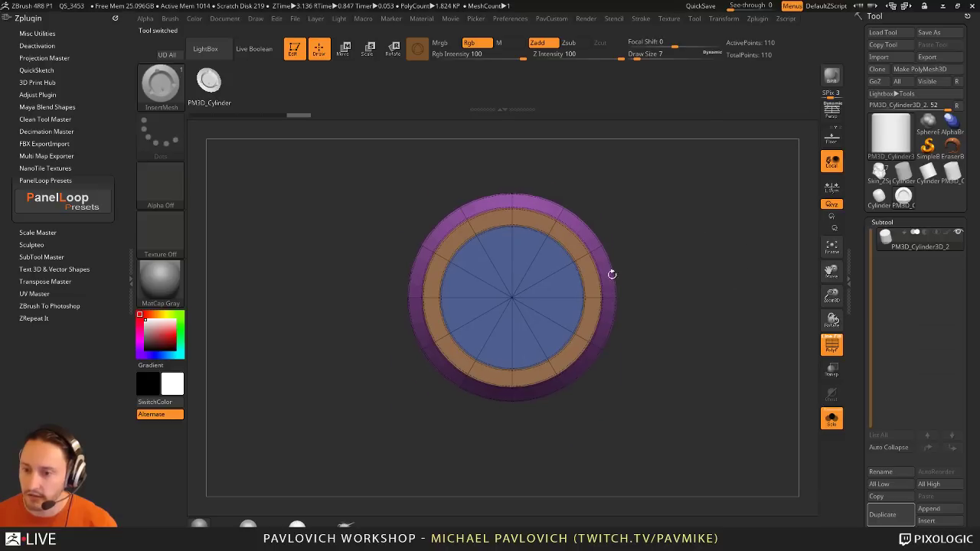
key("shift+d")
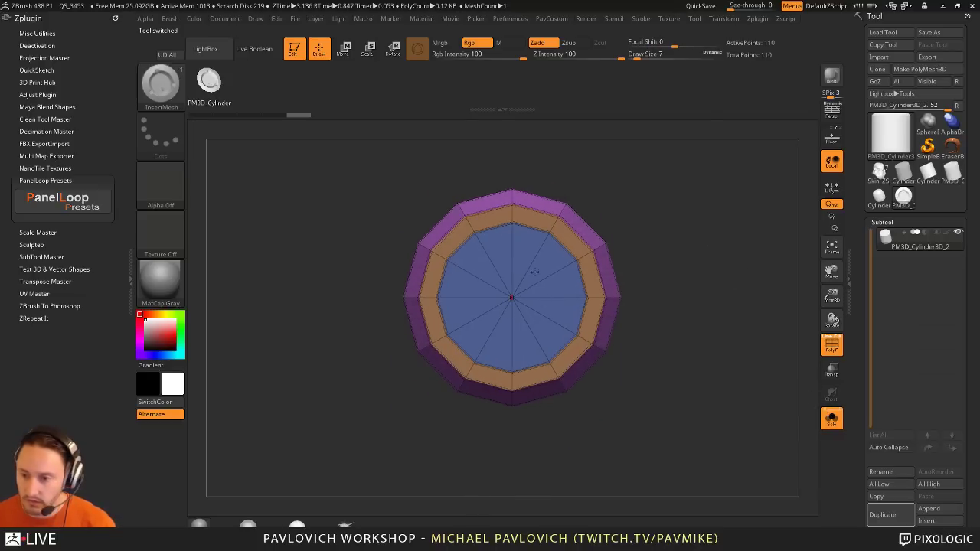
left_click_drag(512, 297, 520, 334)
left_click_drag(664, 327, 702, 280)
left_click_drag(706, 234, 762, 292, "ctrl")
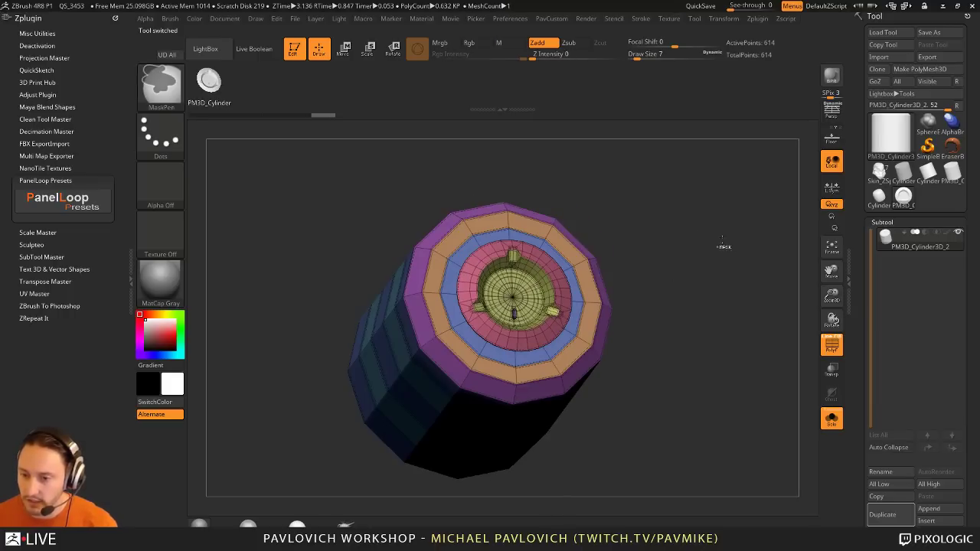
left_click_drag(724, 247, 744, 280, "ctrl")
key("ctrl+z")
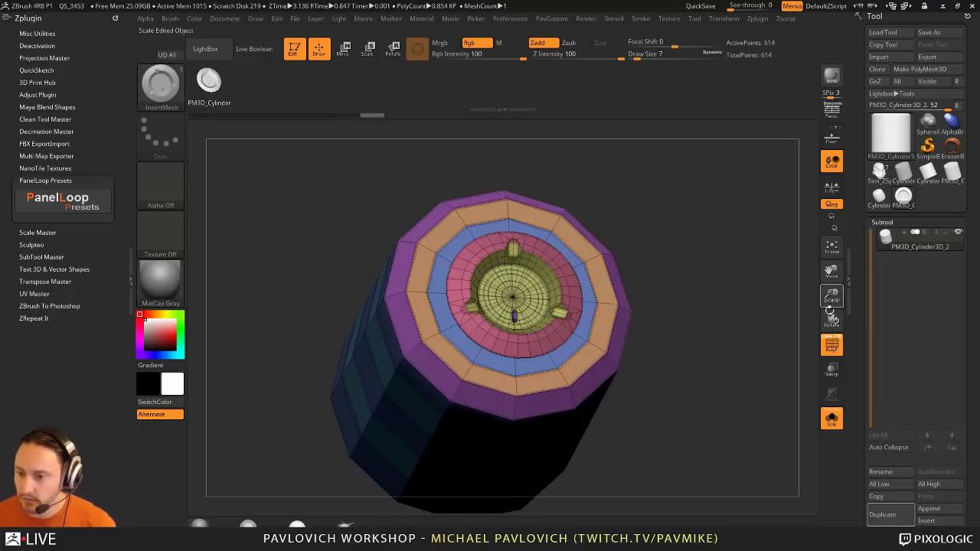
Step: Undo the port insertion and the mask changes on the cylinder
mouse_move(739, 340)
left_mouse_down()
mouse_move(812, 334)
mouse_move(779, 343)
mouse_move(712, 320)
left_mouse_up()
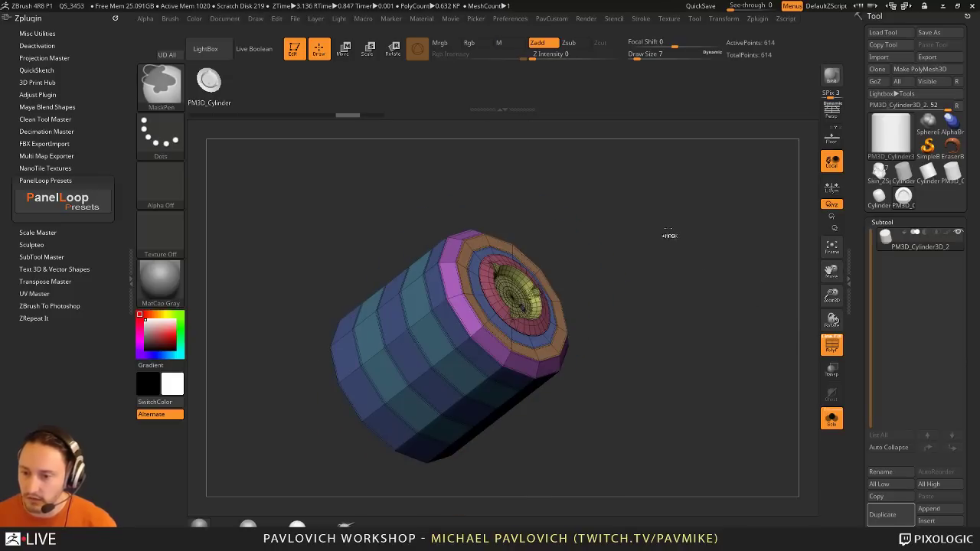
left_click_drag(670, 236, 711, 264, "ctrl")
key("space")
key("ctrl+z")
key("ctrl+z")
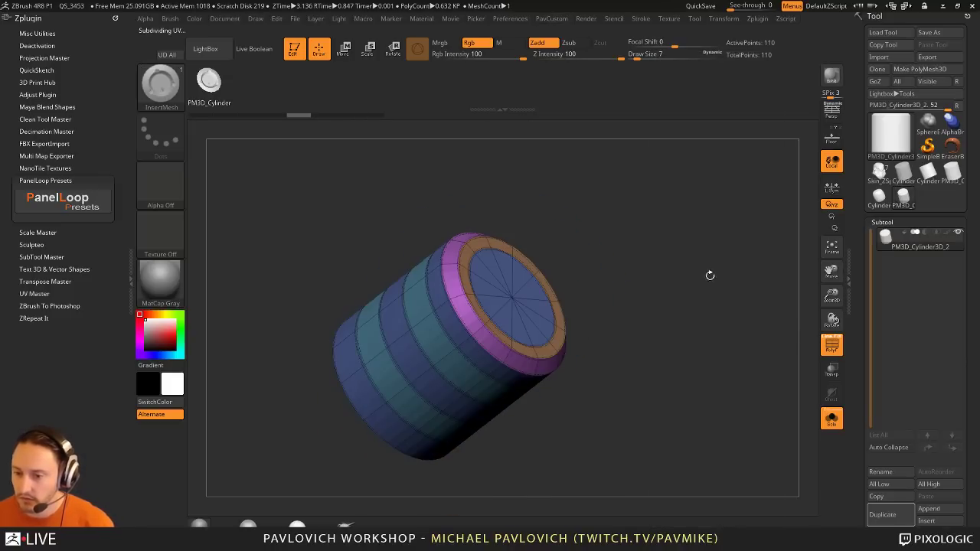
Step: Regroup the cylinder's polygons with Groups By Normals
key("space")
left_click(721, 377)
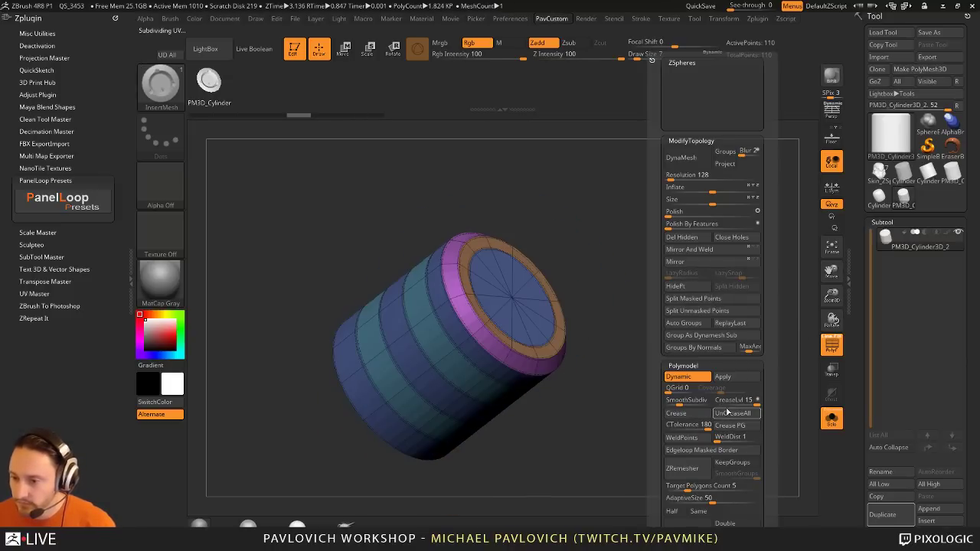
left_click(708, 349)
mouse_move(643, 330)
left_mouse_down("alt")
mouse_move(705, 306)
mouse_move(686, 288)
left_mouse_up("alt")
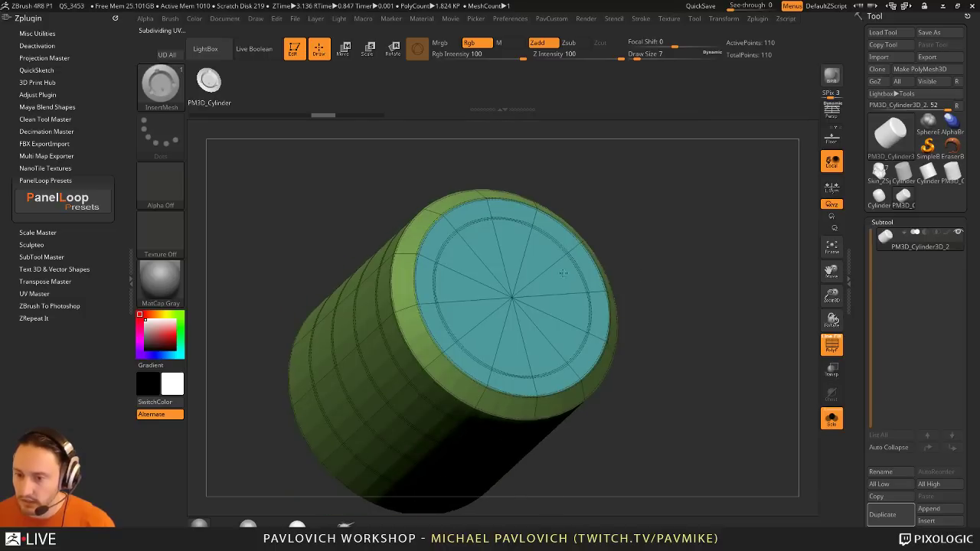
Step: Turn off Dynamic Subdiv, assign a separate polygroup to the inner disc of the end cap and show the whole cylinder again
key("shift+d")
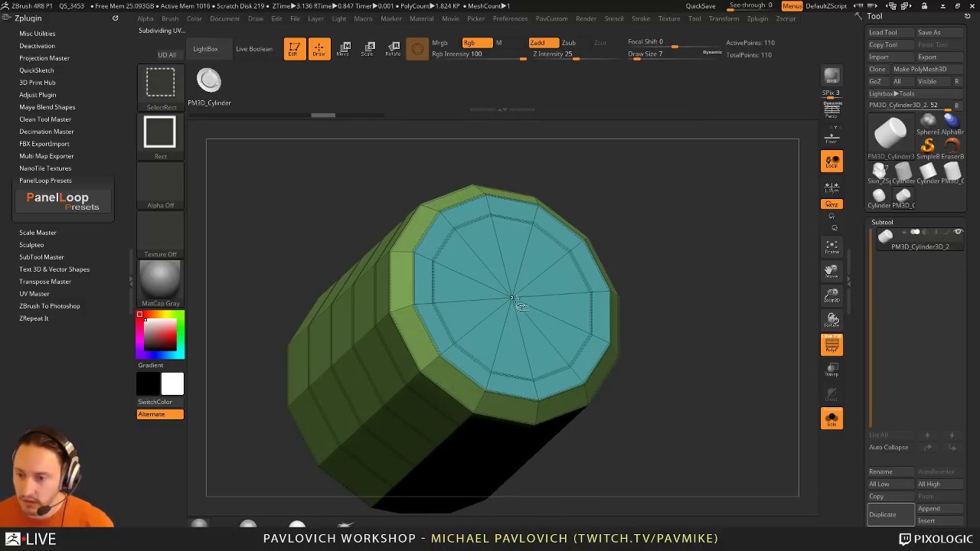
left_click(516, 299, "ctrl+shift")
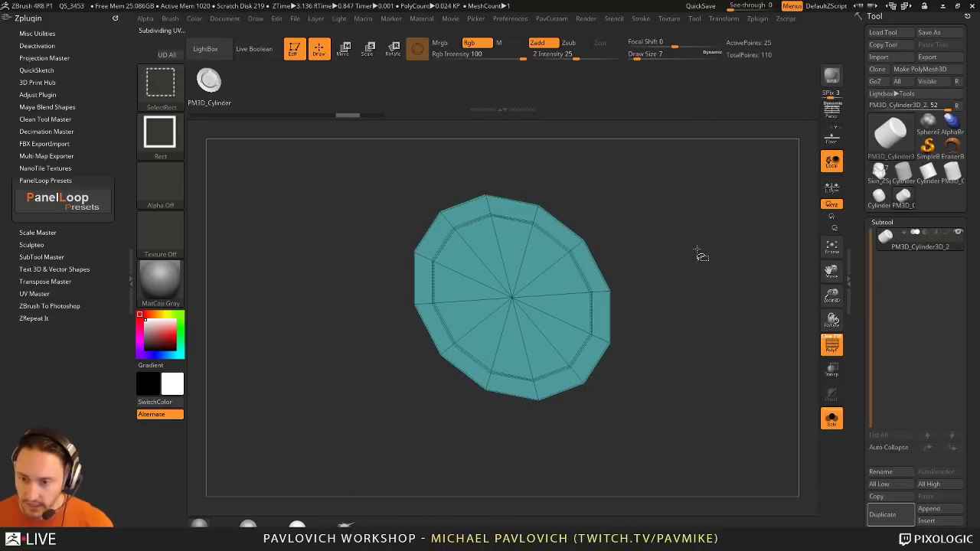
key("ctrl+w")
left_click(691, 255, "ctrl+shift")
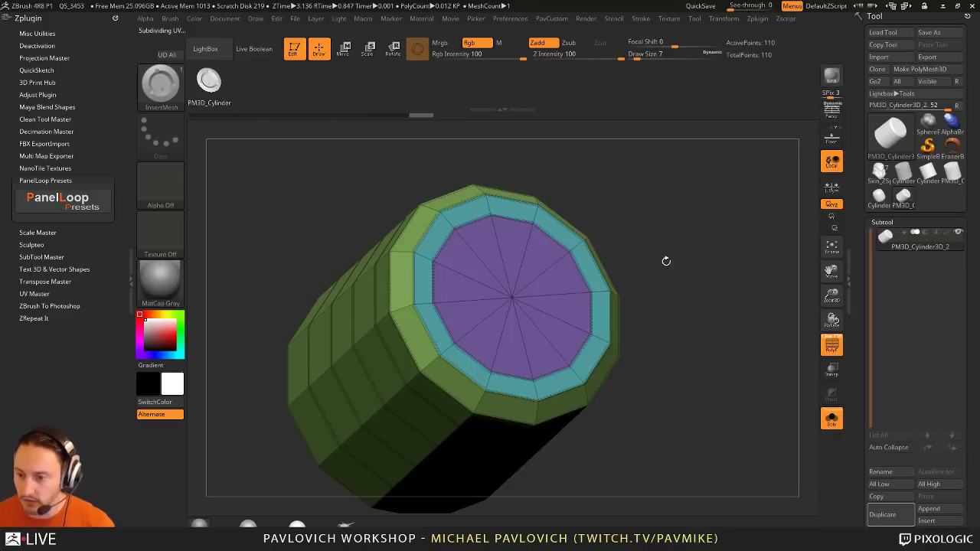
Step: Try inserting the port mesh over the cap's inner disc and bridging it into the surrounding polygroup by clearing the mask
left_click_drag(680, 229, 685, 226, "shift")
left_click_drag(512, 298, 513, 361)
left_click_drag(697, 273, 727, 254)
left_click_drag(739, 241, 773, 289, "ctrl")
left_click_drag(732, 218, 761, 257, "ctrl")
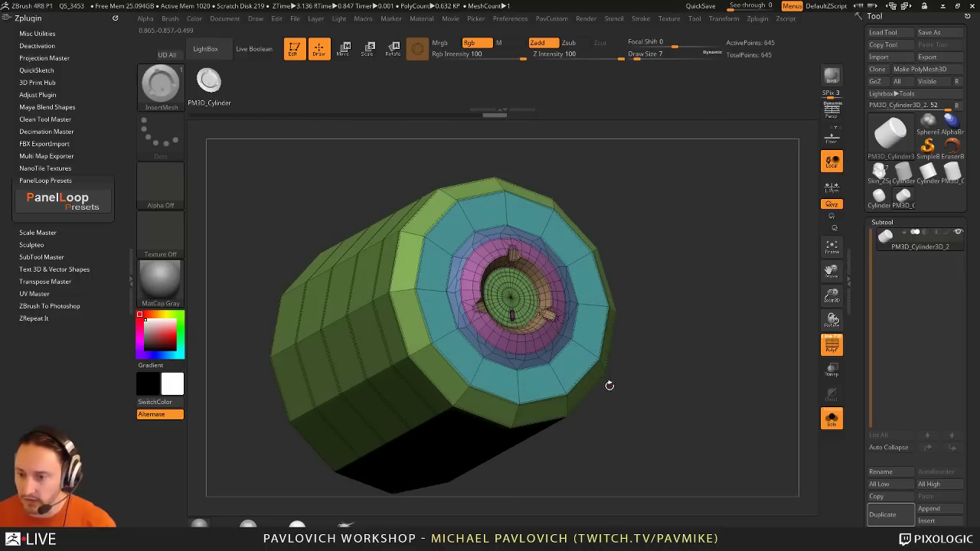
Step: Open the Geometry settings, compare the cap with and without the bridging, and undo the port insertion
key("ctrl+z")
left_click_drag(853, 344, 853, 207)
left_click(889, 270)
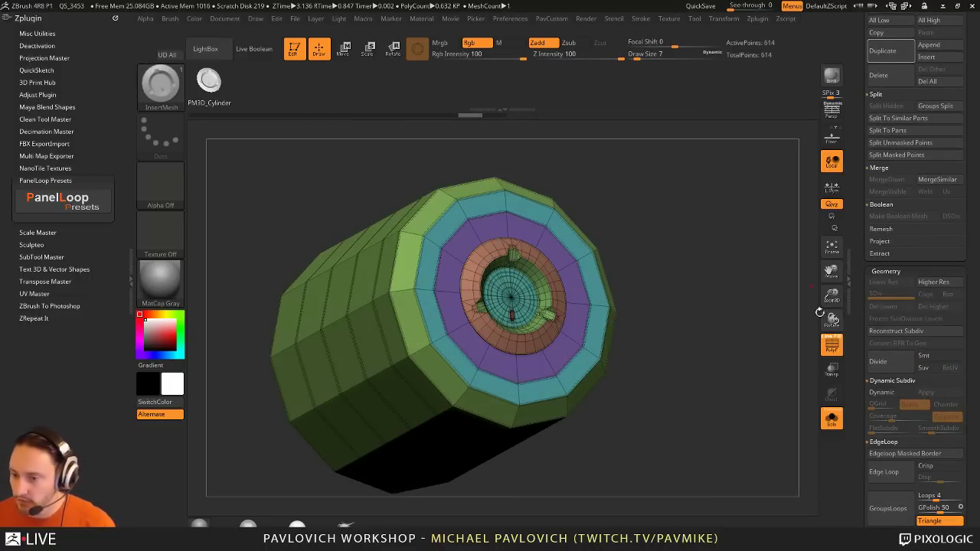
key("ctrl+shift+z")
left_click_drag(757, 325, 717, 263)
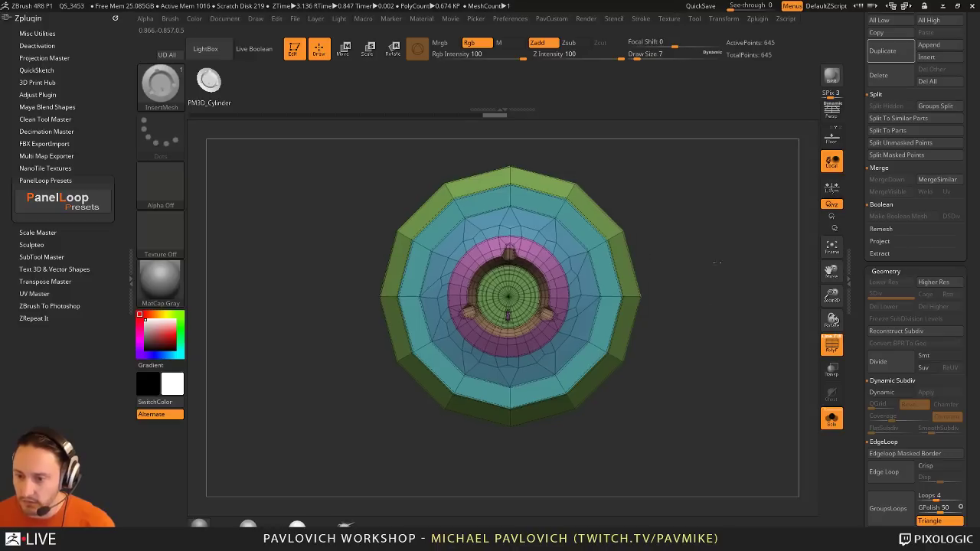
key("ctrl+z")
key("ctrl+z")
key("ctrl+z")
key("ctrl+z")
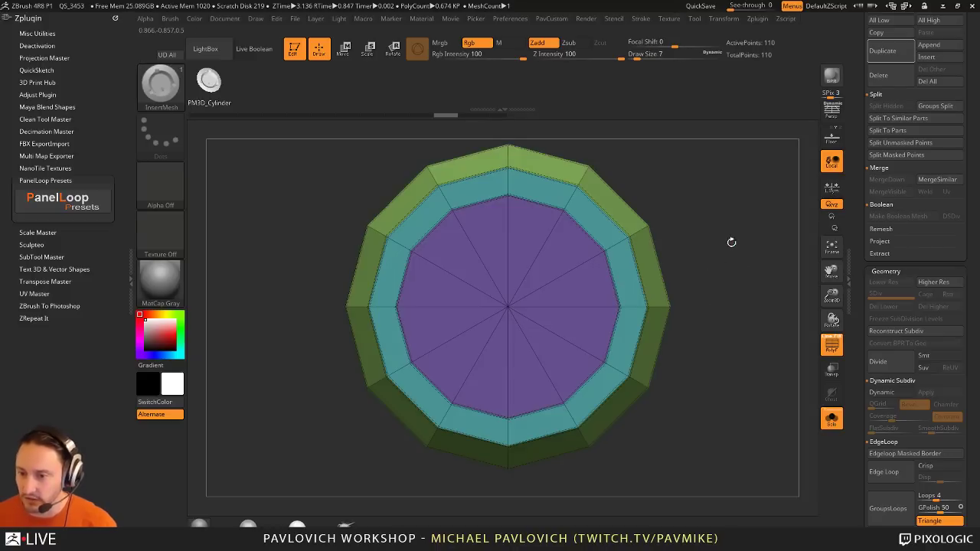
key("ctrl+z")
Step: Insert a smaller port mesh at the center of the cap's inner disc and bridge it into the disc
left_click_drag(509, 308, 510, 331)
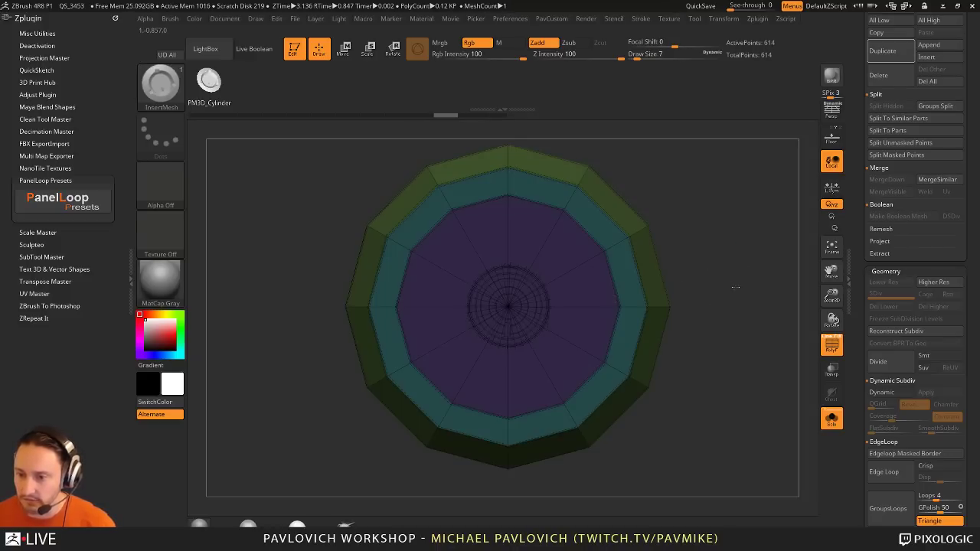
left_click_drag(735, 287, 759, 277)
left_click_drag(743, 242, 732, 227, "ctrl")
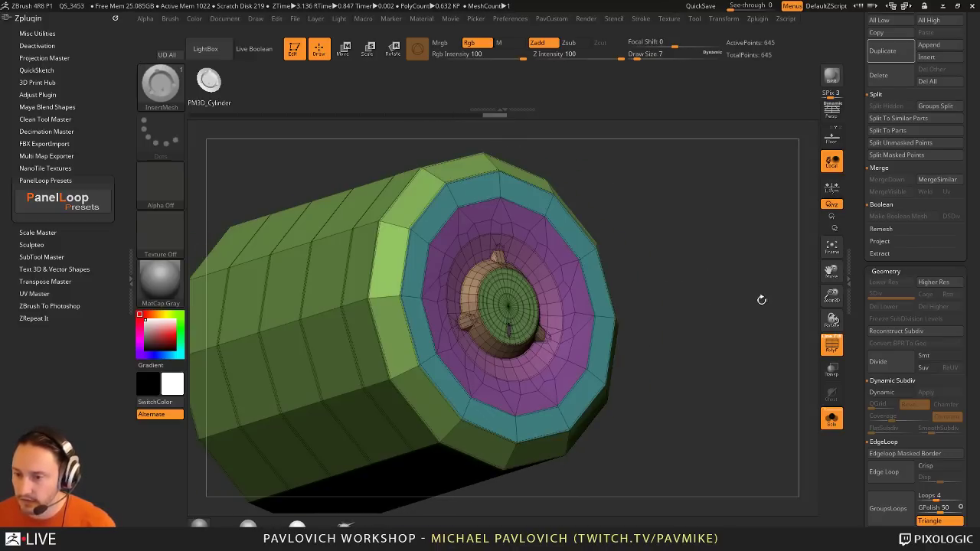
mouse_move(762, 299)
left_mouse_down()
mouse_move(727, 300)
mouse_move(761, 298)
left_mouse_up()
key("3")
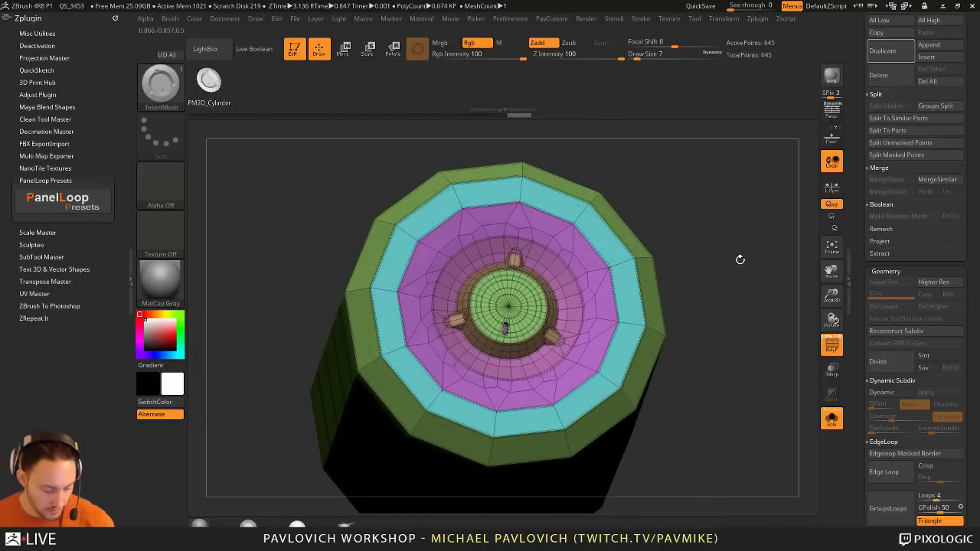
Step: Turn on Dynamic Subdiv and check the smoothed port with the PolyFrame display toggled
key("shift+f")
key("d")
left_click_drag(735, 269, 735, 289)
left_click(831, 344)
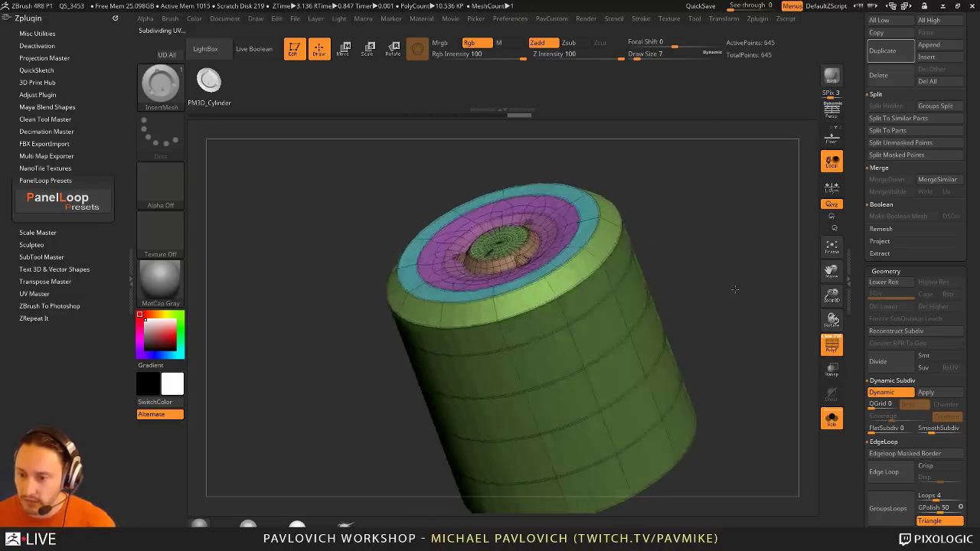
key("shift+f")
Step: Bevel the complete edge loop nearest the port end of the cylinder's side with the ZModeler brush
key("b")
key("z")
key("m")
key("space")
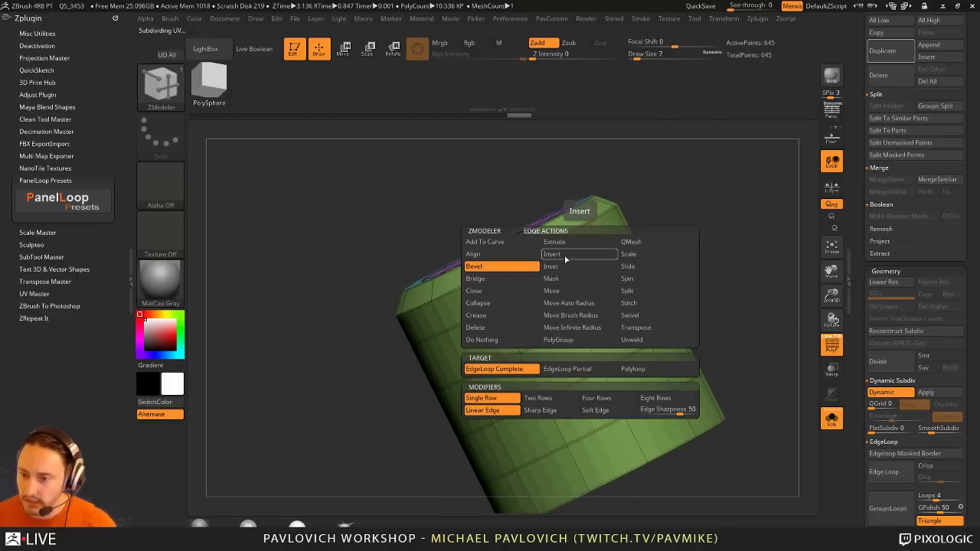
left_click(500, 269)
key("shift+f")
left_click_drag(694, 230, 604, 278)
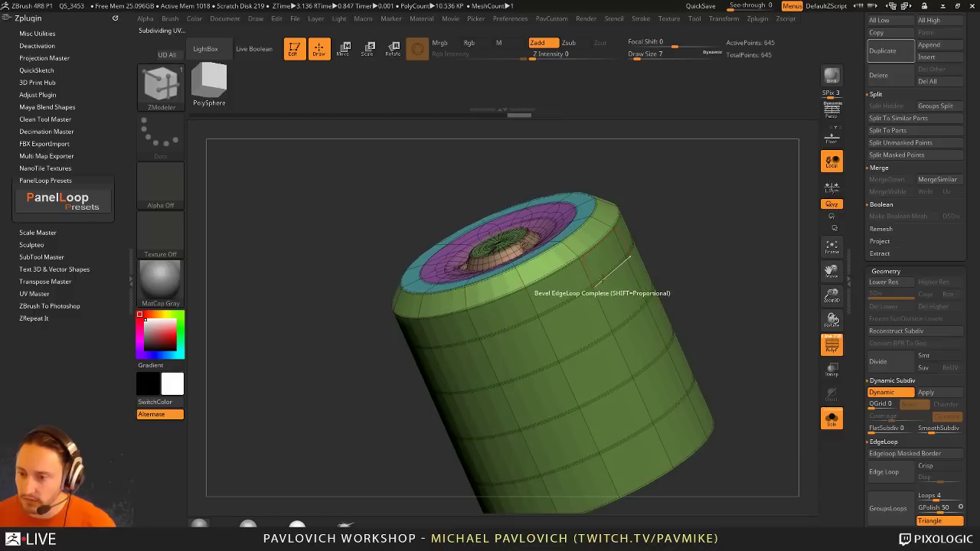
Step: Turn off Dynamic Subdiv and push the beveled band inward as a groove using QMesh with Polygroup All
key("shift+d")
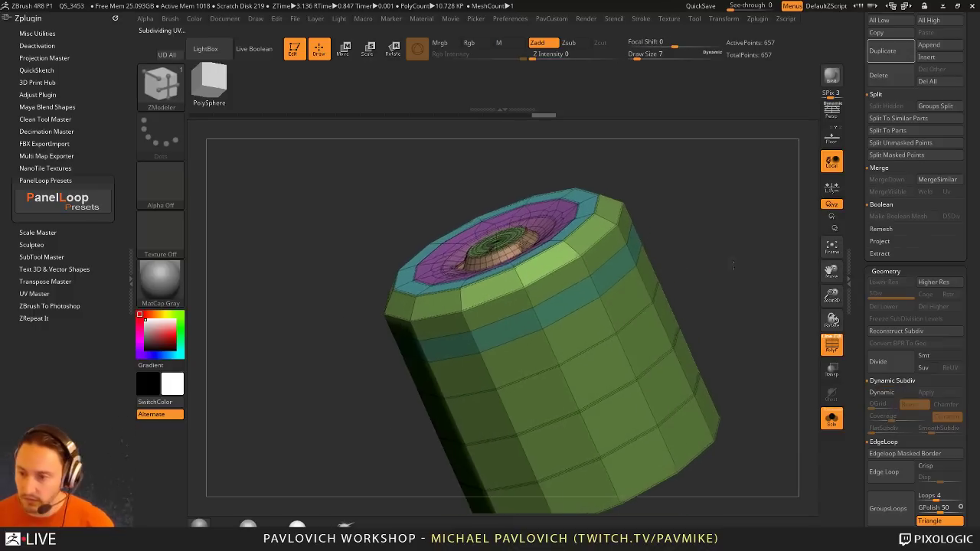
key("space")
left_click(676, 156)
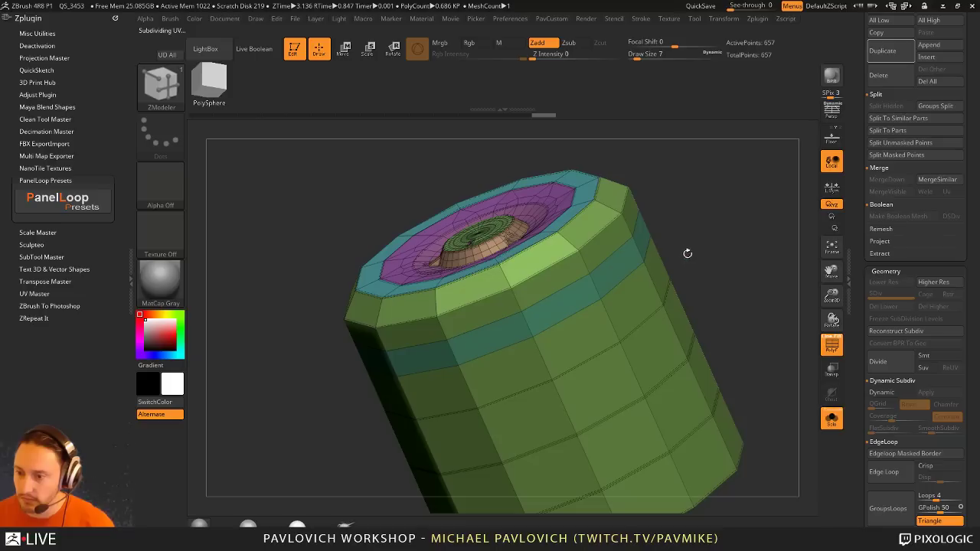
key("space")
left_click(657, 266)
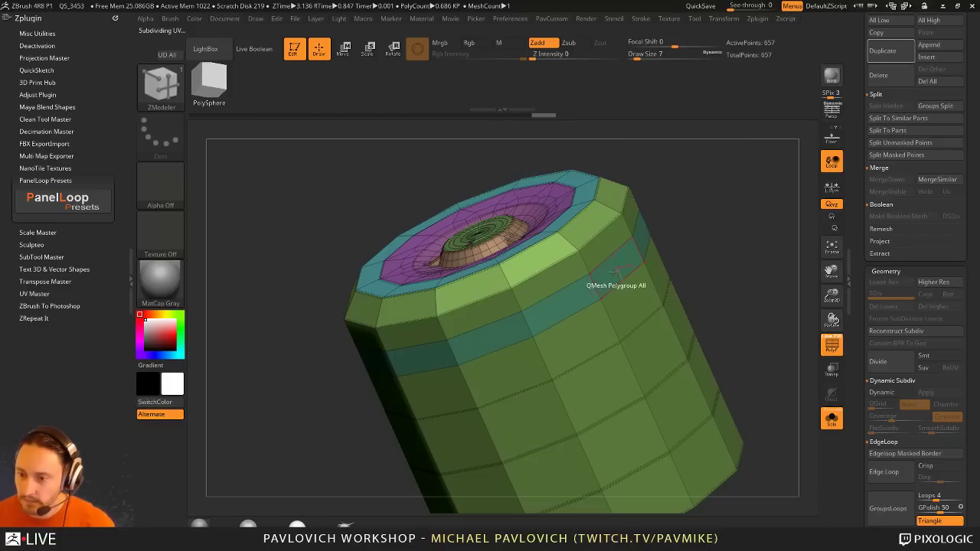
left_click_drag(615, 273, 602, 268)
Step: Crease the cylinder along its polygroup borders, turn on Dynamic Subdiv and hide the PolyFrame wireframe
key("grave")
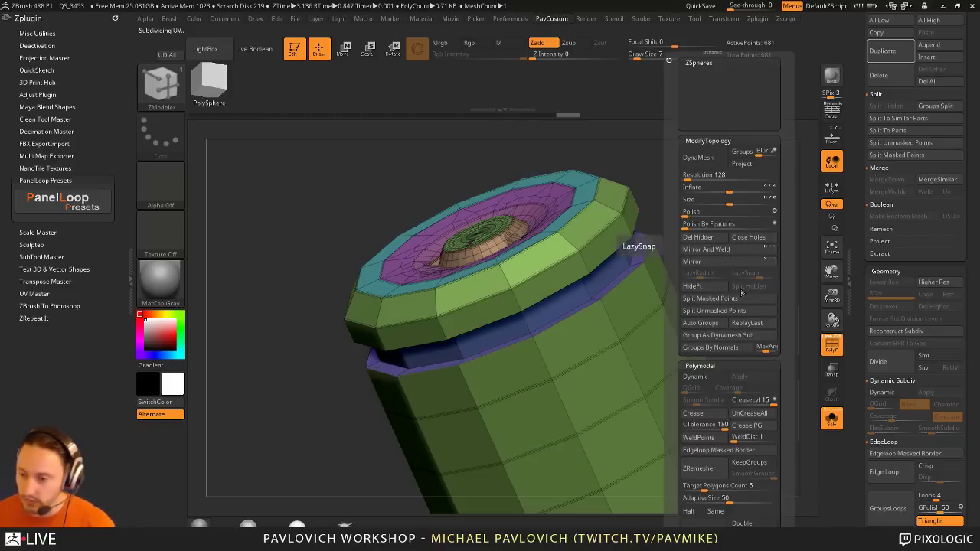
left_click(751, 426)
key("d")
right_click_drag(740, 214, 749, 367, "ctrl")
left_click(838, 353)
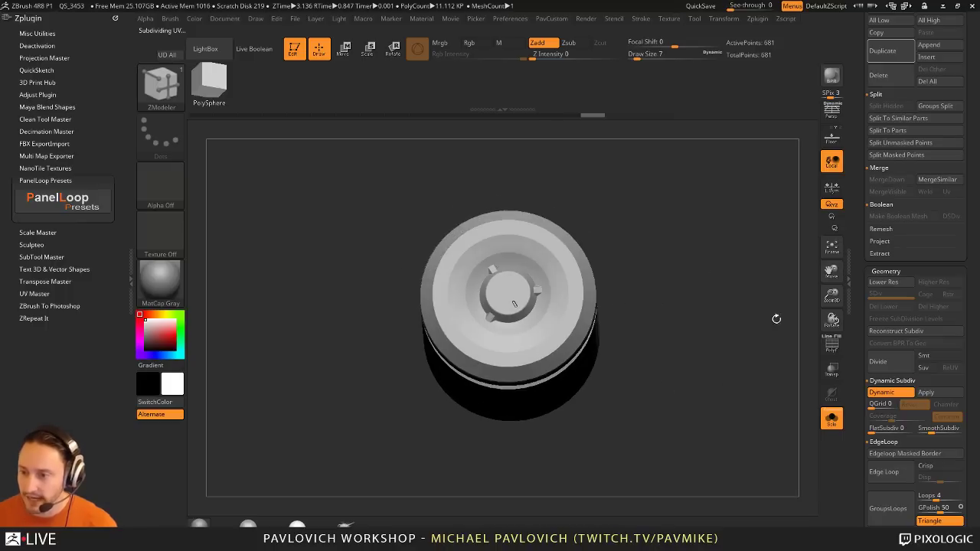
Step: Turn off Solo mode and the floor grid with the cylinder framed in view
scroll(859, 254, "up", 5)
left_click_drag(783, 172, 459, 267)
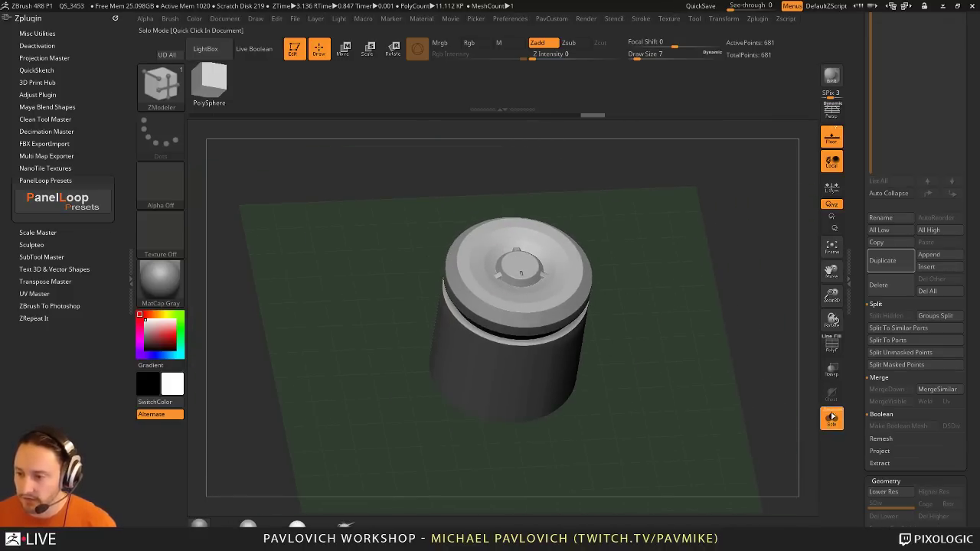
left_click(832, 417)
key("f")
left_click_drag(739, 304, 771, 257)
left_click(831, 141)
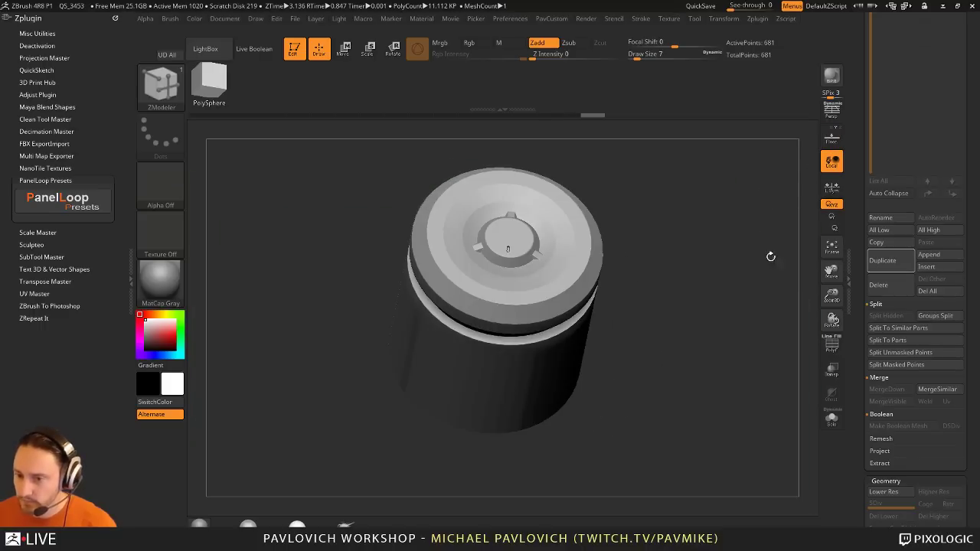
Step: Face the cylinder's port end straight on and create a new InsertMesh brush from the finished part
left_click_drag(856, 260, 771, 424)
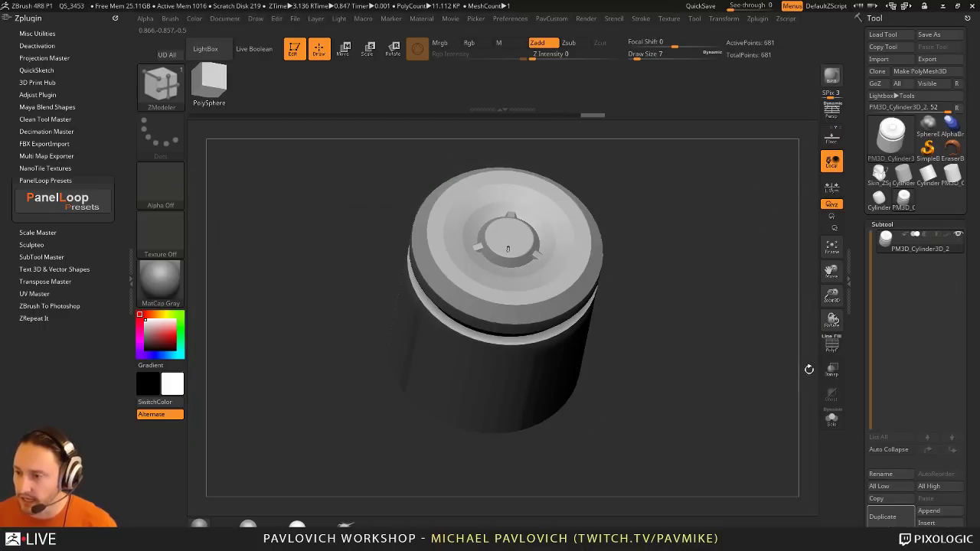
left_click_drag(736, 303, 732, 341)
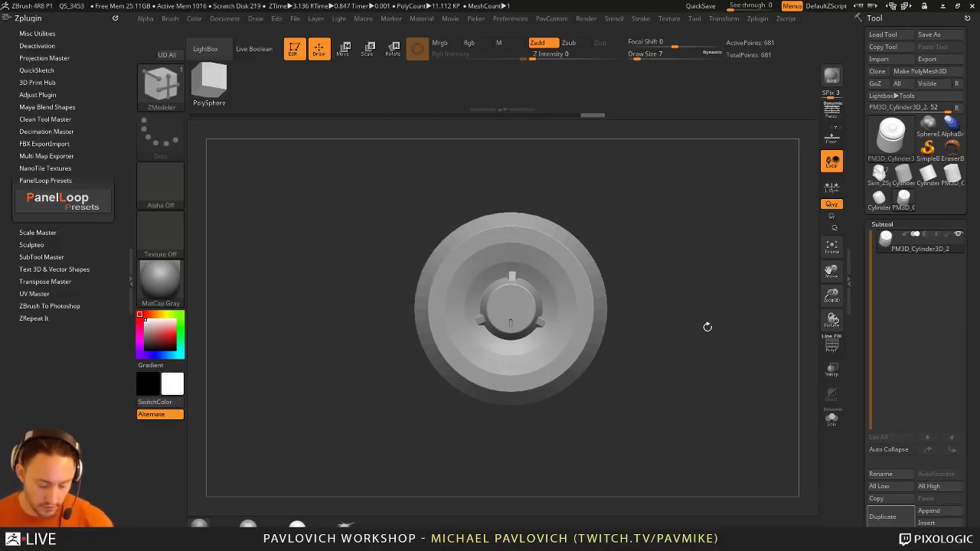
key("b")
left_click(329, 527)
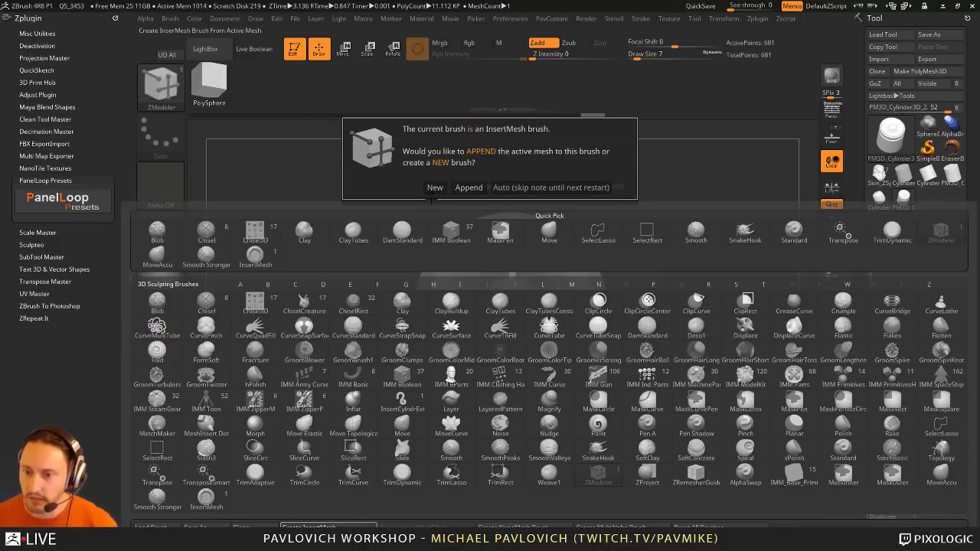
left_click(434, 188)
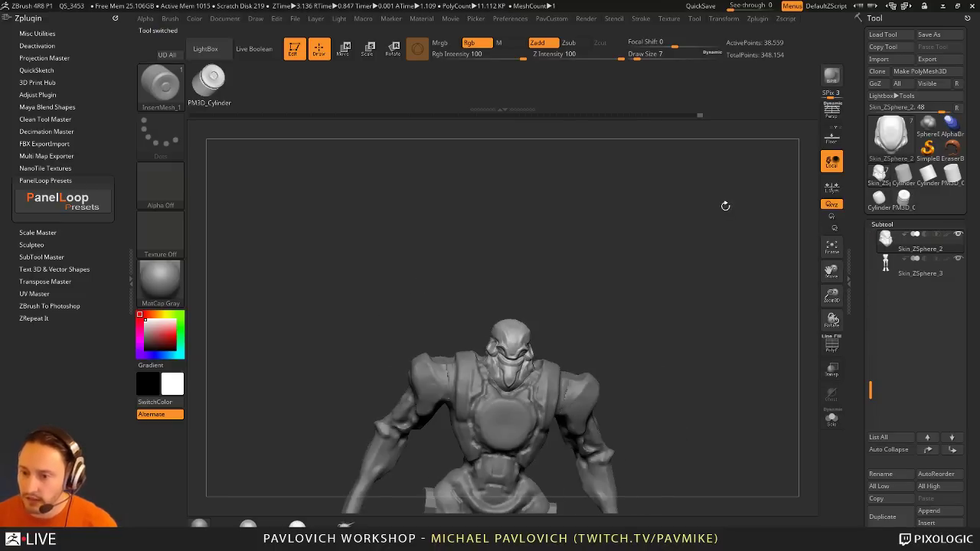
Step: Insert the cylinder part symmetrically into the round sockets on both sides of the head and split it into its own subtool
left_click_drag(725, 206, 685, 317, "alt")
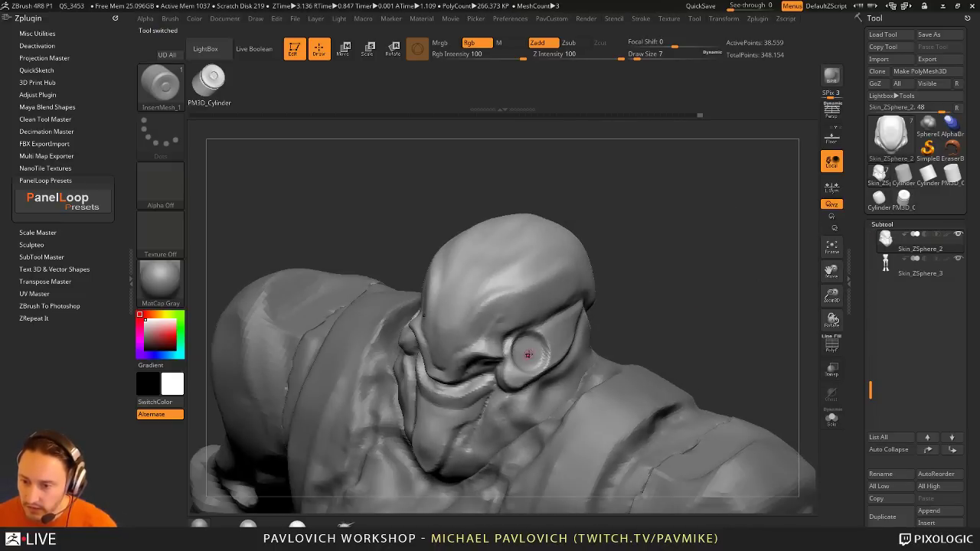
left_click_drag(528, 354, 555, 366)
left_click_drag(737, 314, 748, 287)
key("grave")
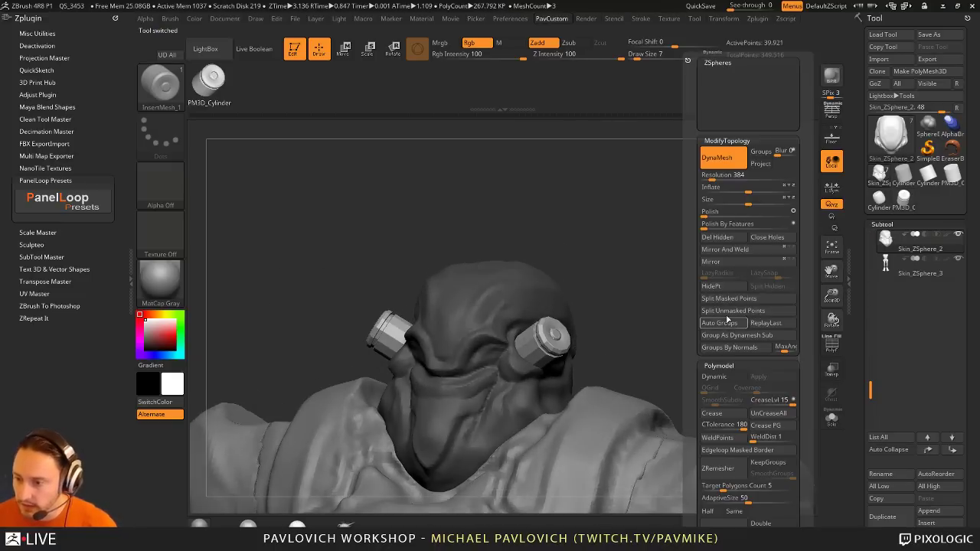
left_click(732, 310)
Step: Select the split-off cylinders, move them inward to seat them in the head's sockets, and remove their subtool
left_click_drag(665, 280, 567, 346)
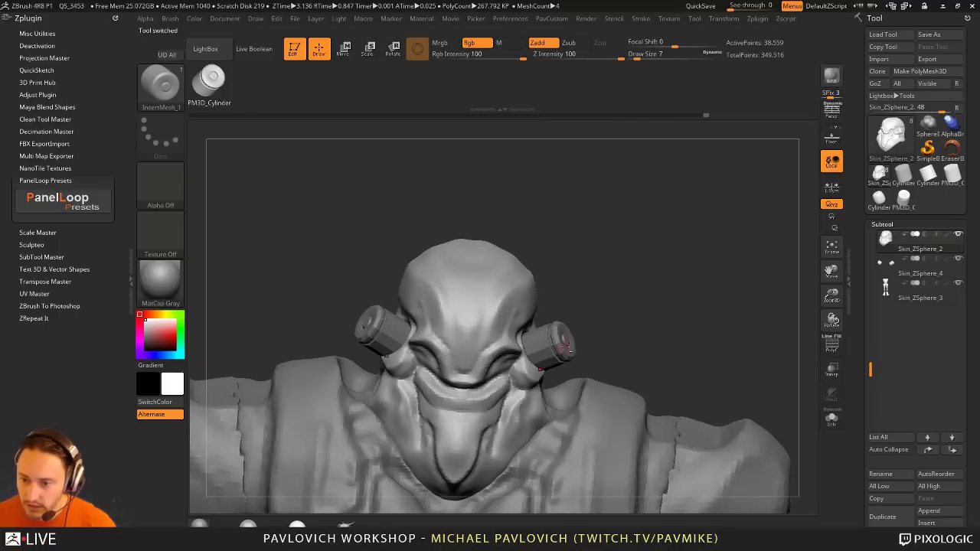
left_click(566, 346, "alt")
left_click_drag(789, 351, 739, 321)
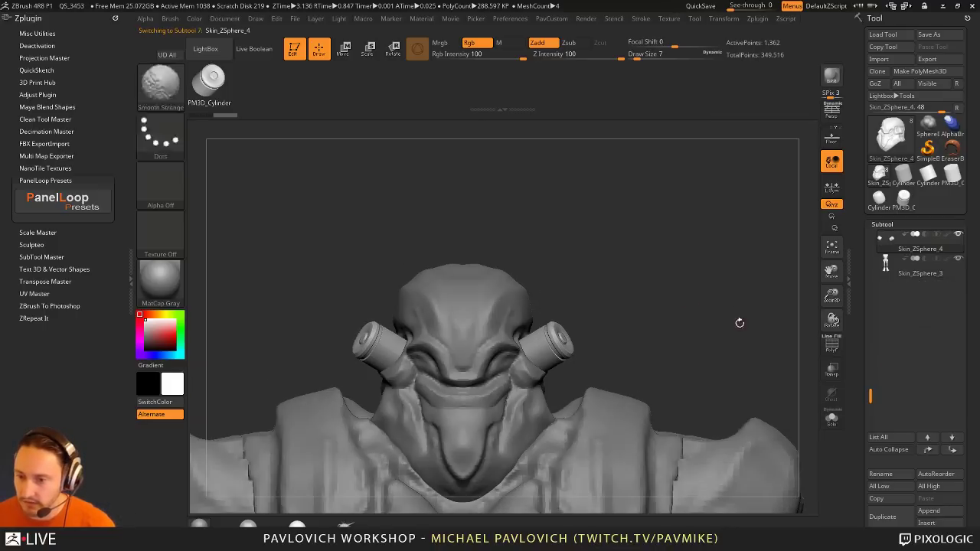
key("w")
left_click_drag(585, 325, 562, 322)
key("q")
mouse_move(731, 287)
left_mouse_down()
mouse_move(683, 283)
mouse_move(758, 253)
mouse_move(712, 222)
mouse_move(731, 196)
left_mouse_up()
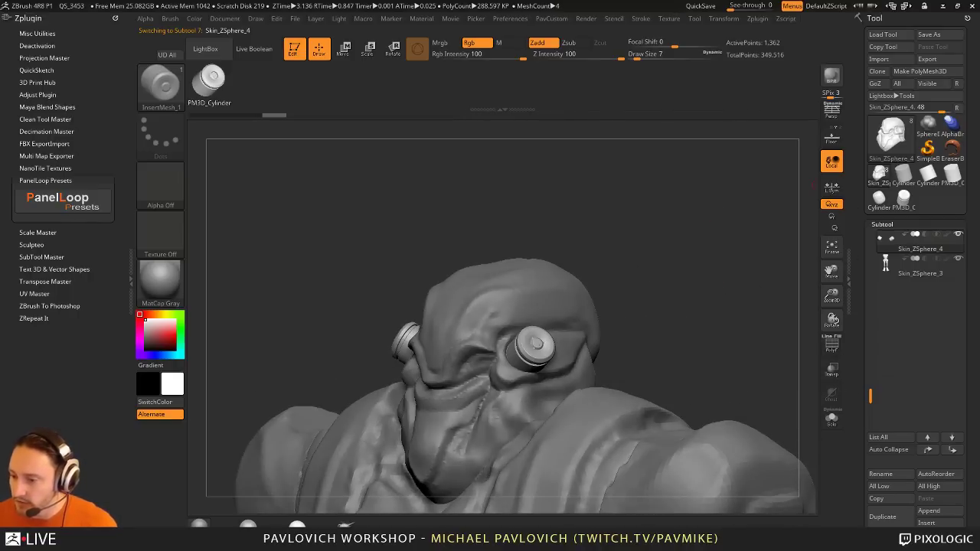
left_click(848, 476)
mouse_move(720, 281)
left_mouse_down()
mouse_move(721, 308)
mouse_move(731, 305)
left_mouse_up()
Step: Switch to the IMM primitives brush and pick its Plane mesh
key("b")
key("s")
key("t")
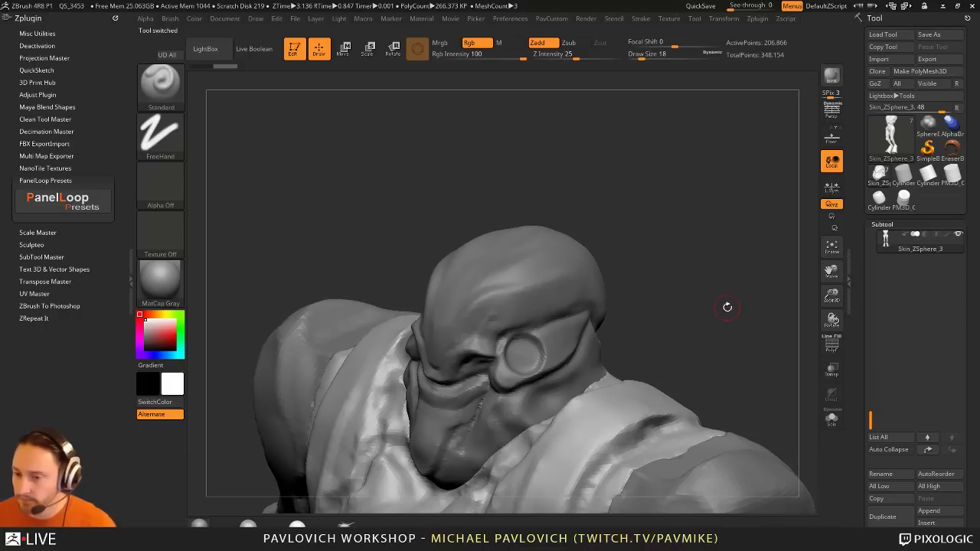
key("b")
key("i")
key("p")
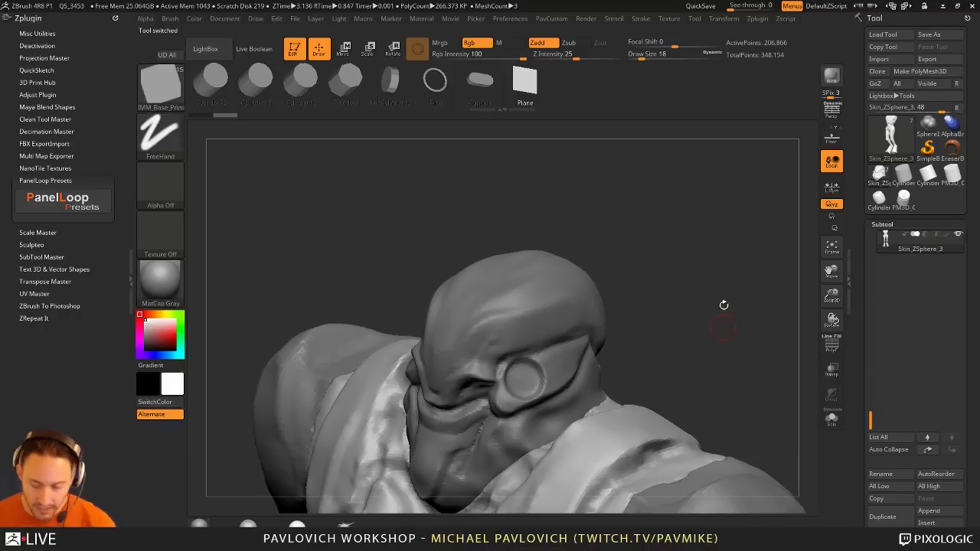
key("m")
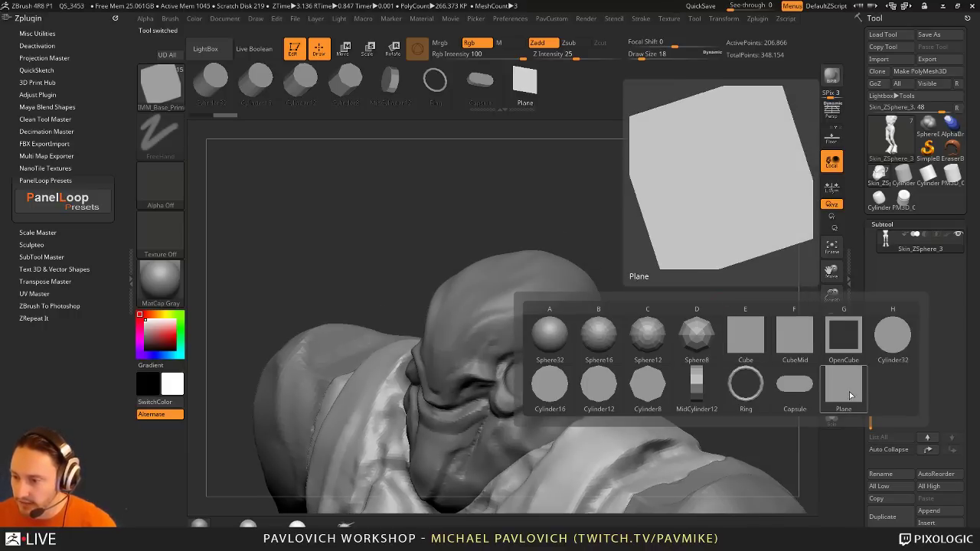
left_click(850, 385)
Step: Insert small planes symmetrically into the head's round sockets and split them into their own subtool with PolyFrame on
left_click_drag(663, 311, 636, 325)
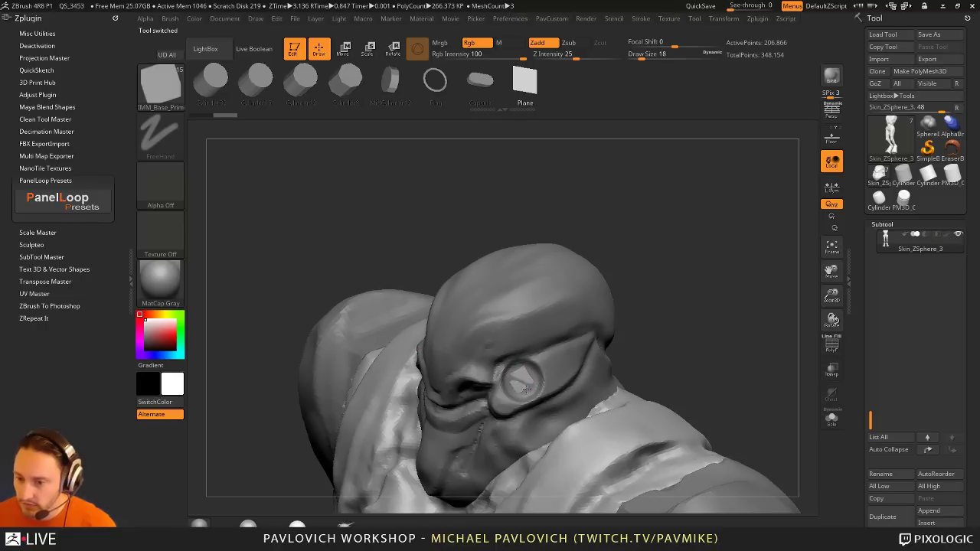
left_click_drag(703, 334, 673, 320)
key("1")
left_click(717, 313)
left_click(832, 417)
left_click_drag(727, 339, 728, 374)
left_click(832, 417)
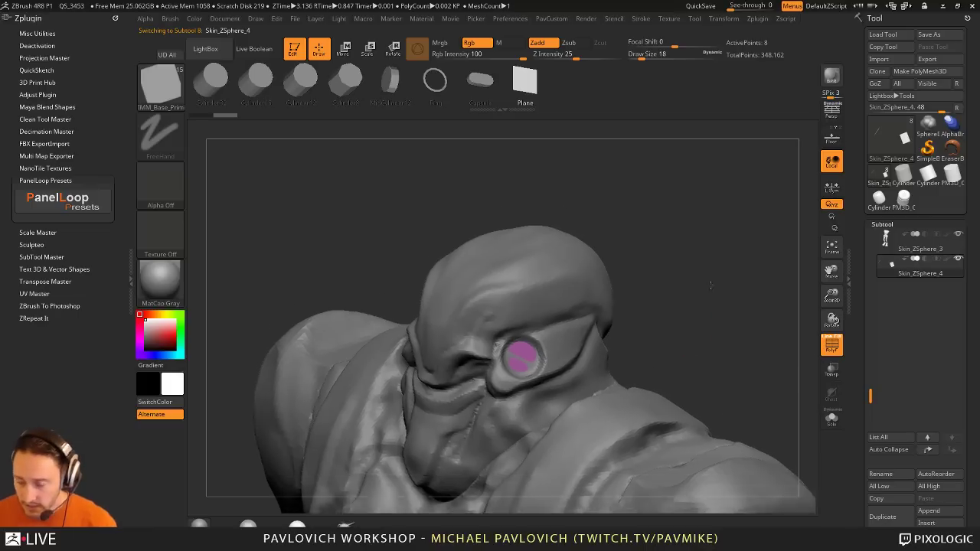
Step: Show the NanoMesh settings for the planes and isolate the planes in Solo mode
mouse_move(863, 320)
left_mouse_down()
mouse_move(861, 265)
mouse_move(872, 267)
left_mouse_up()
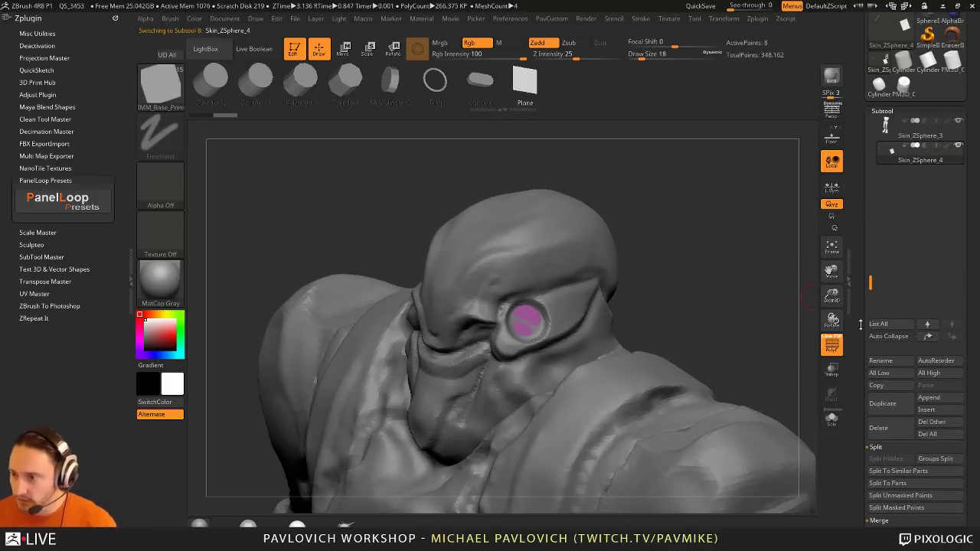
scroll(892, 218, "down", 15)
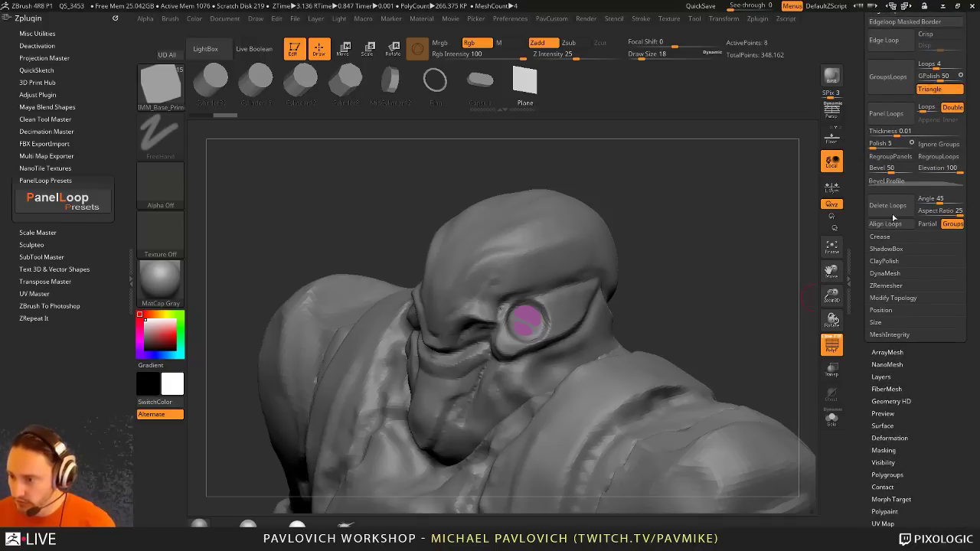
key("shift")
left_click(887, 365)
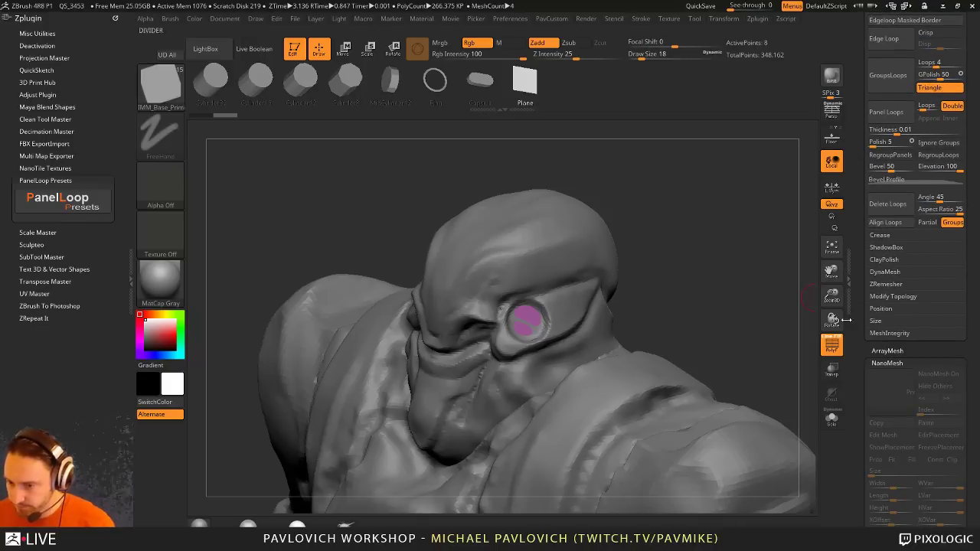
left_click_drag(693, 248, 519, 315)
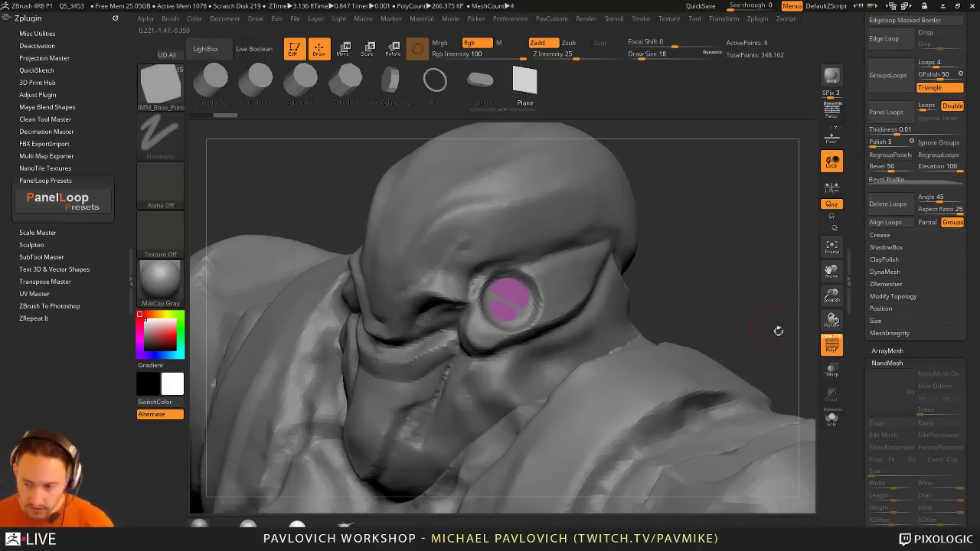
left_click(826, 418)
Step: Set the ZModeler brush's polygon action to Insert NanoMesh with A Single Poly as target
key("b")
key("z")
key("m")
key("space")
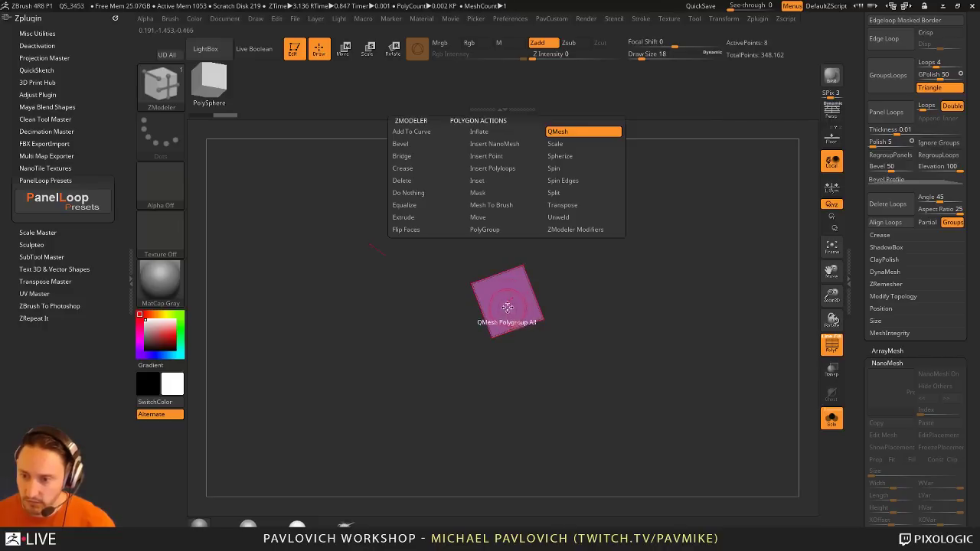
left_click(494, 181)
left_click(502, 145)
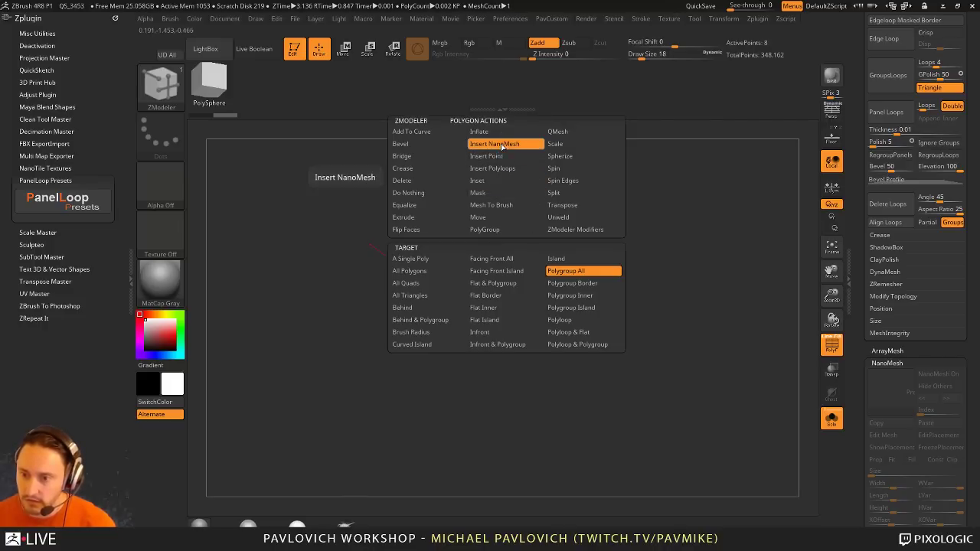
left_click(432, 263)
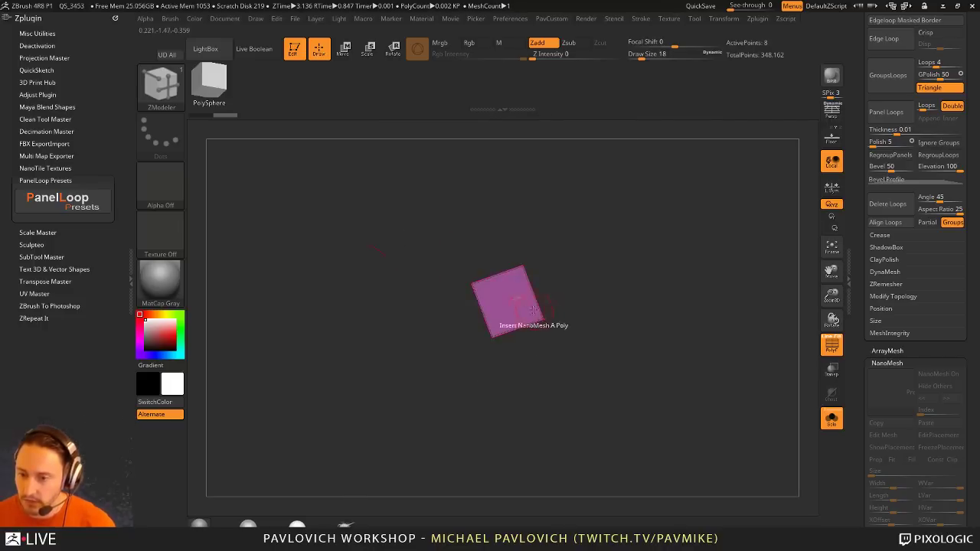
Step: Undo a trial cube insertion and insert PM3D_Cylinder3 as the planes' NanoMesh at a size of about 0.34
left_click_drag(505, 301, 568, 329)
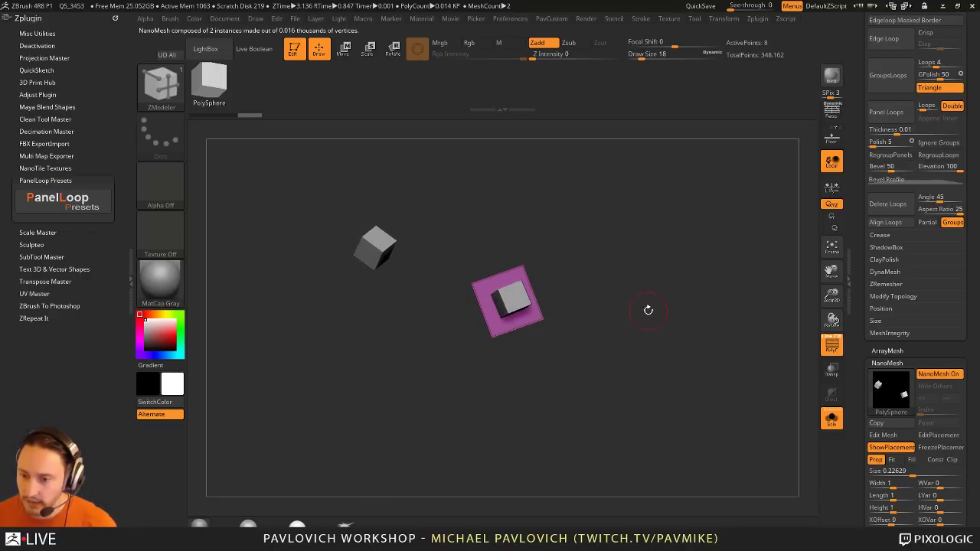
key("ctrl+z")
left_click(522, 303)
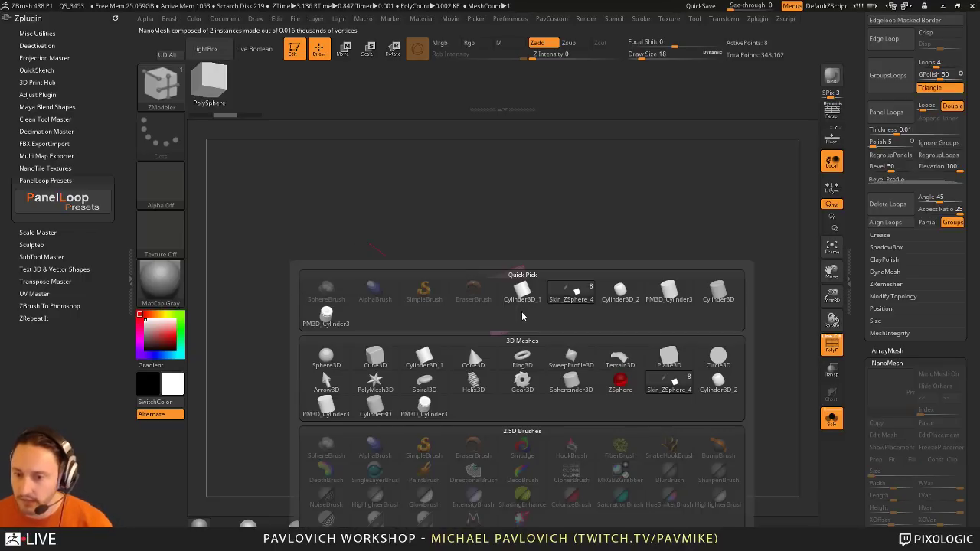
left_click(334, 317)
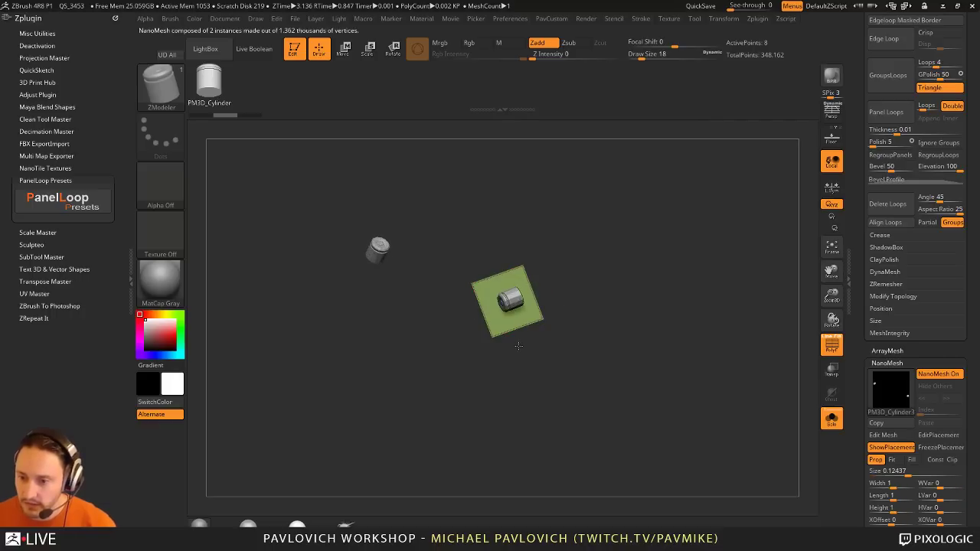
left_click_drag(559, 319, 635, 313)
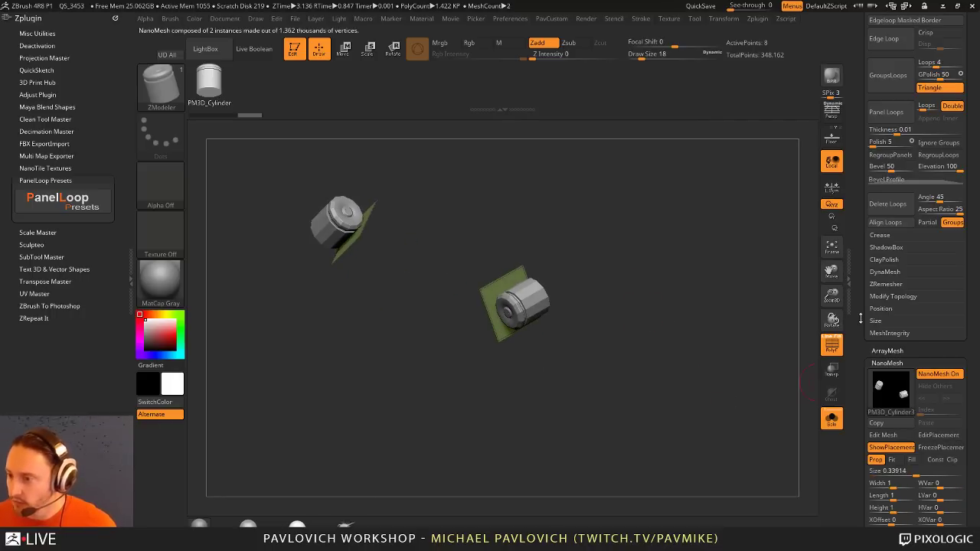
Step: Face the planes from the front and set the NanoMesh alignment to Align To Normal
left_click_drag(862, 283, 863, 334)
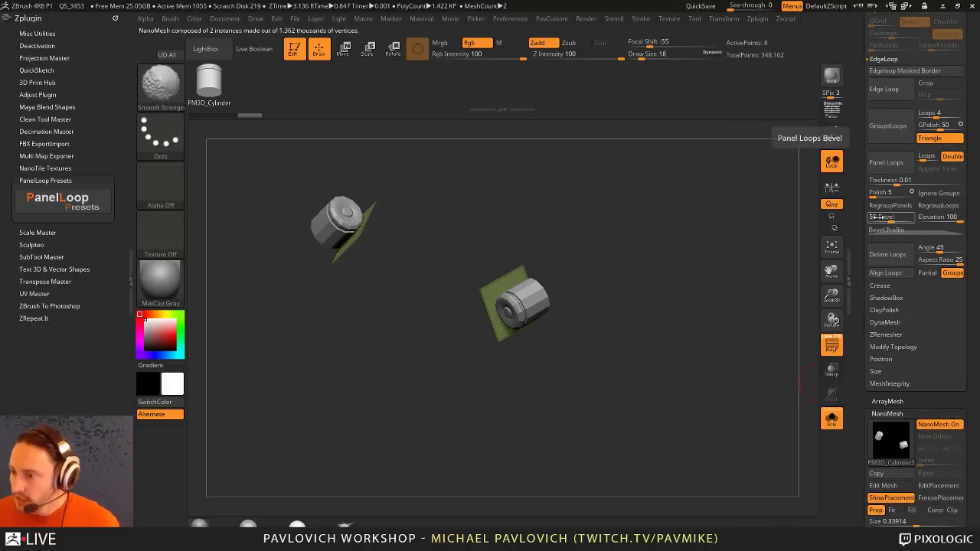
mouse_move(857, 155)
left_mouse_down()
mouse_move(857, 240)
mouse_move(858, 168)
left_mouse_up()
left_click(902, 360)
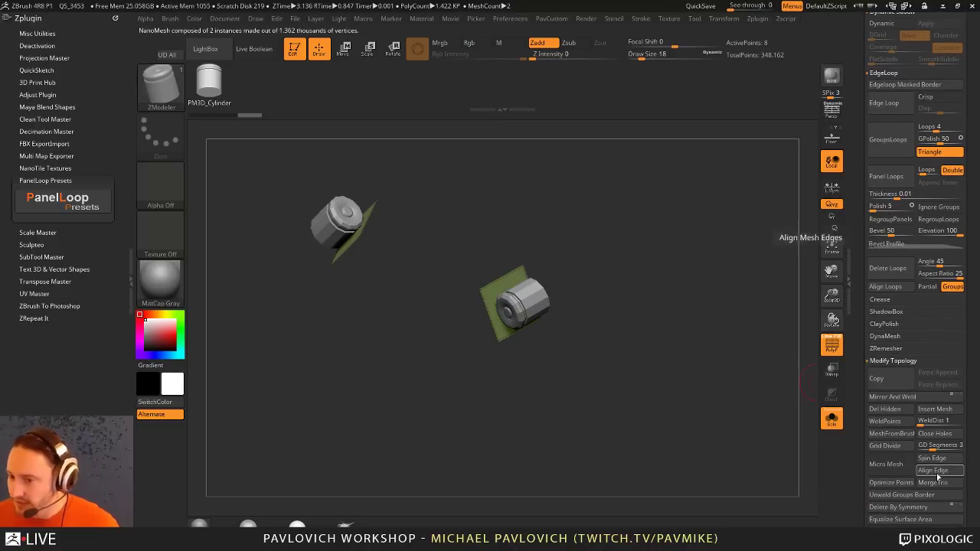
left_click_drag(863, 384, 861, 287)
left_click_drag(801, 278, 731, 286, "shift")
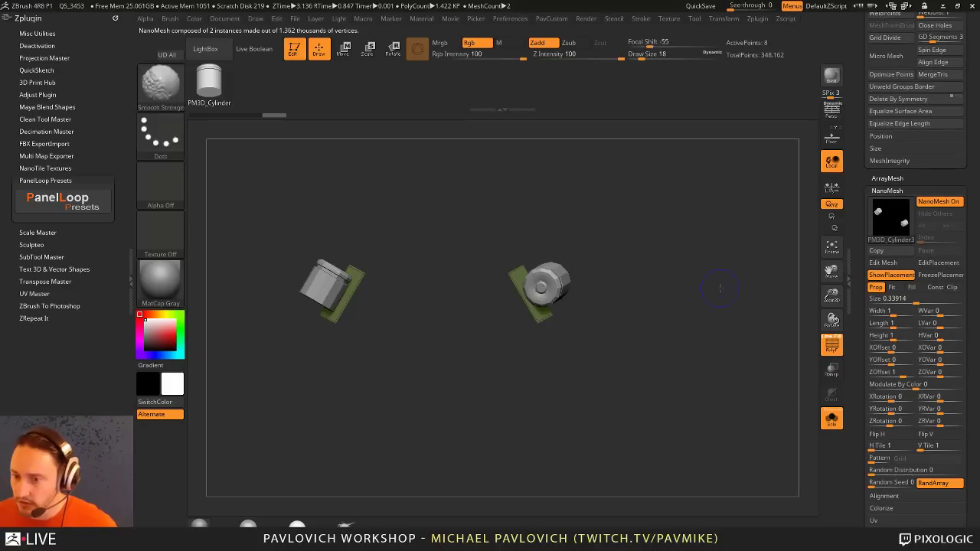
key("space")
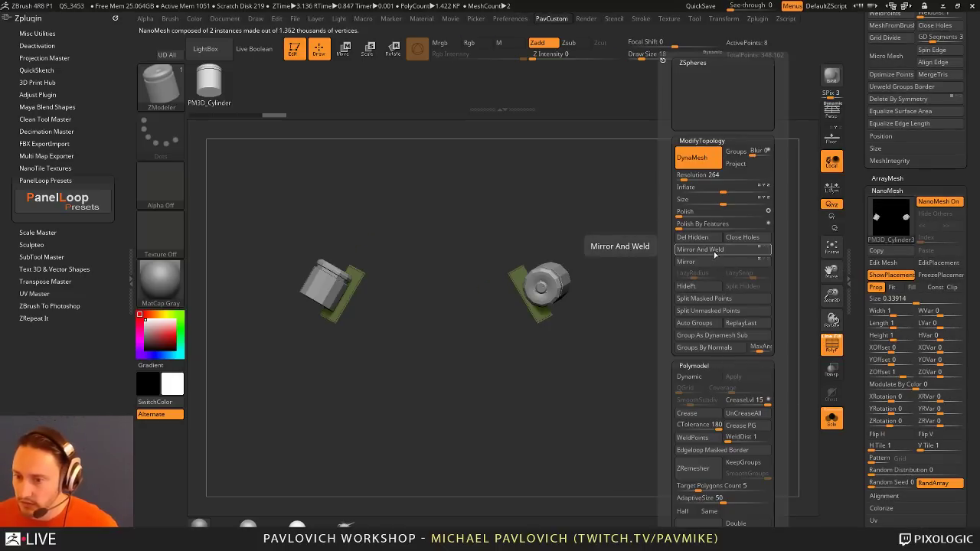
scroll(860, 176, "down", 5)
scroll(860, 177, "down", 2)
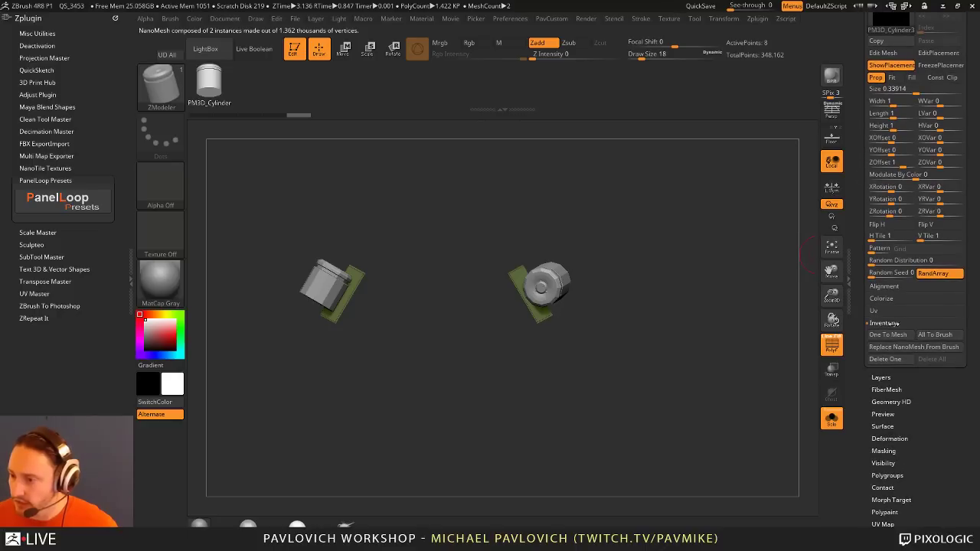
left_click(885, 286)
left_click(896, 298)
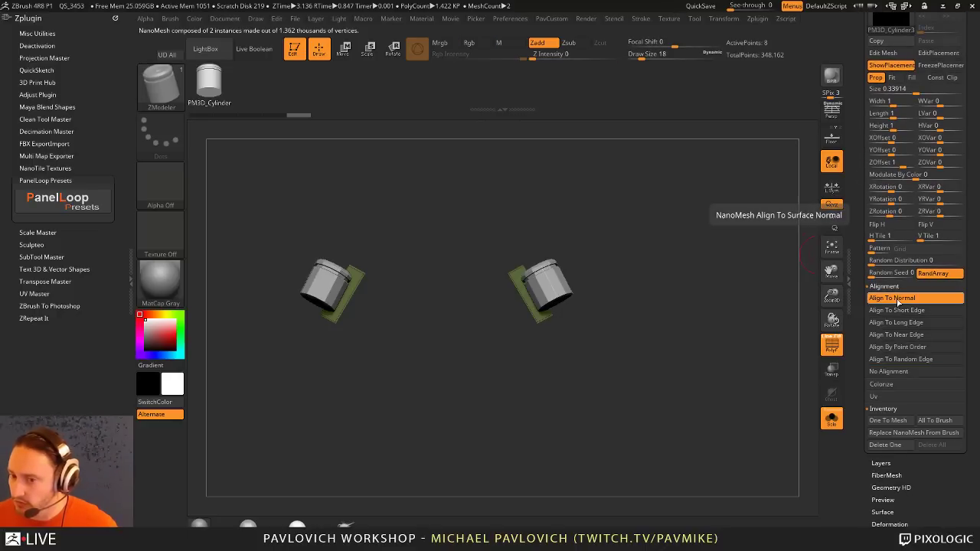
Step: Set the NanoMesh XRotation to -90 and keep the Prop proportion mode
scroll(892, 283, "up", 3)
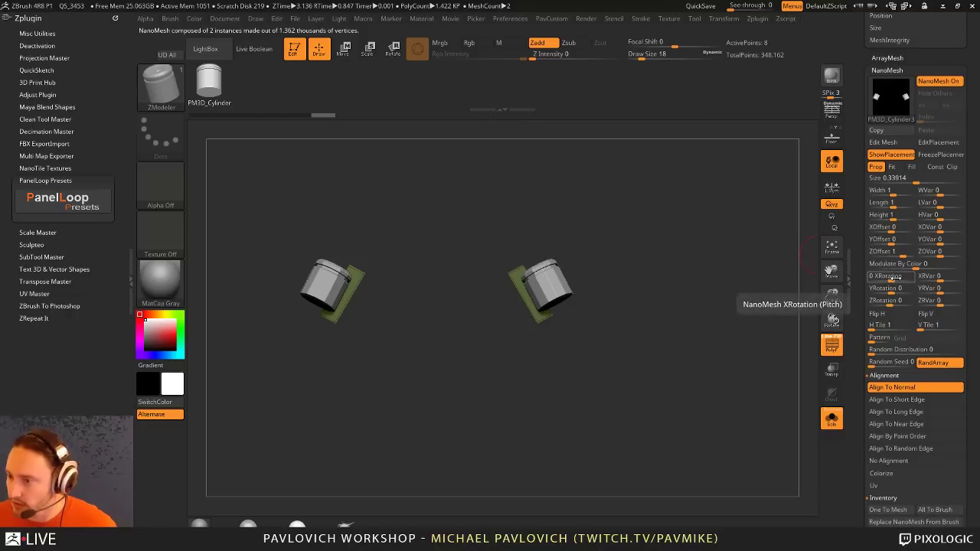
mouse_move(886, 278)
left_mouse_down()
mouse_move(897, 279)
mouse_move(881, 281)
left_mouse_up()
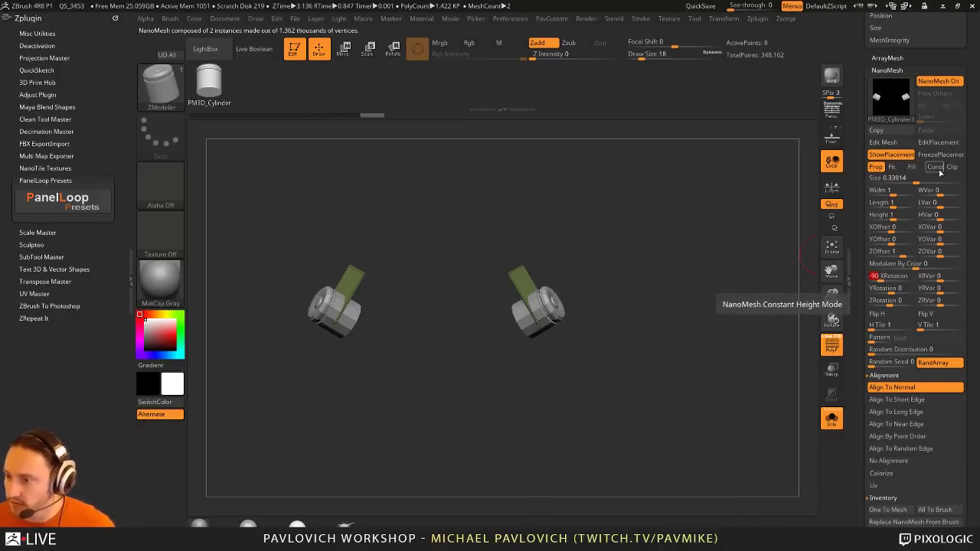
left_click(901, 169)
left_click(876, 167)
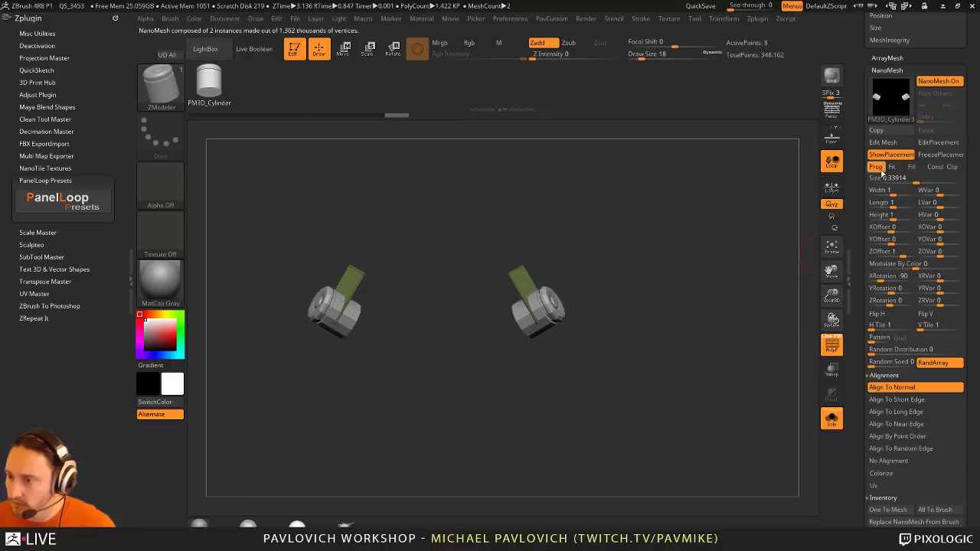
Step: Scale the NanoMesh cylinders to a size of about 0.485
left_click(897, 179)
type("1")
key("Return")
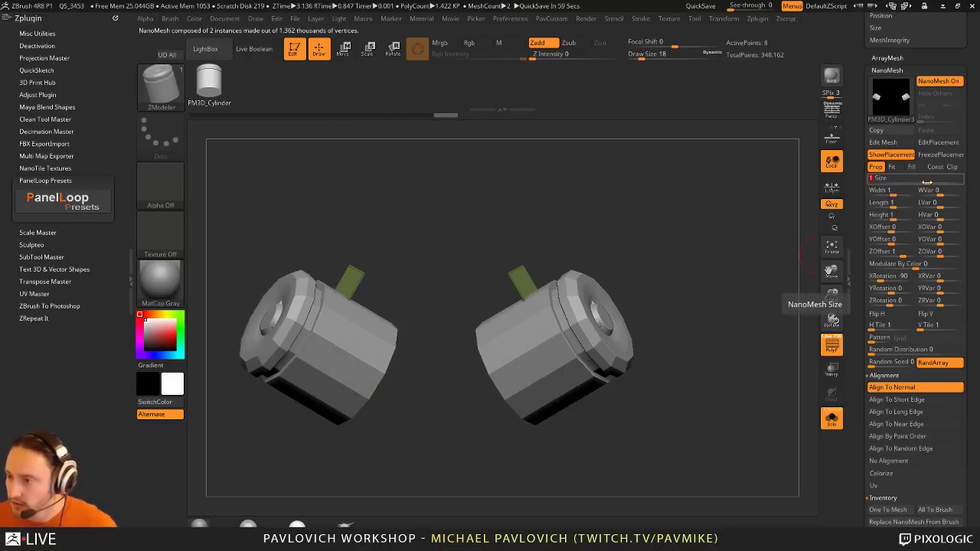
left_click_drag(897, 179, 920, 179)
left_click(920, 181)
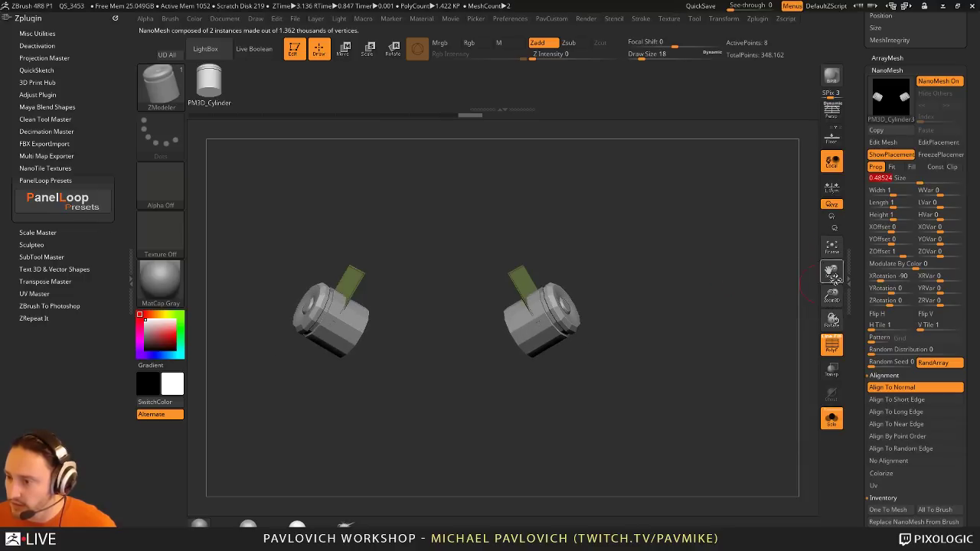
Step: Set the NanoMesh ZOffset to 0 so the cylinders are centred on their planes
left_click_drag(892, 229, 894, 256)
type("0")
key("Return")
type("0")
key("Return")
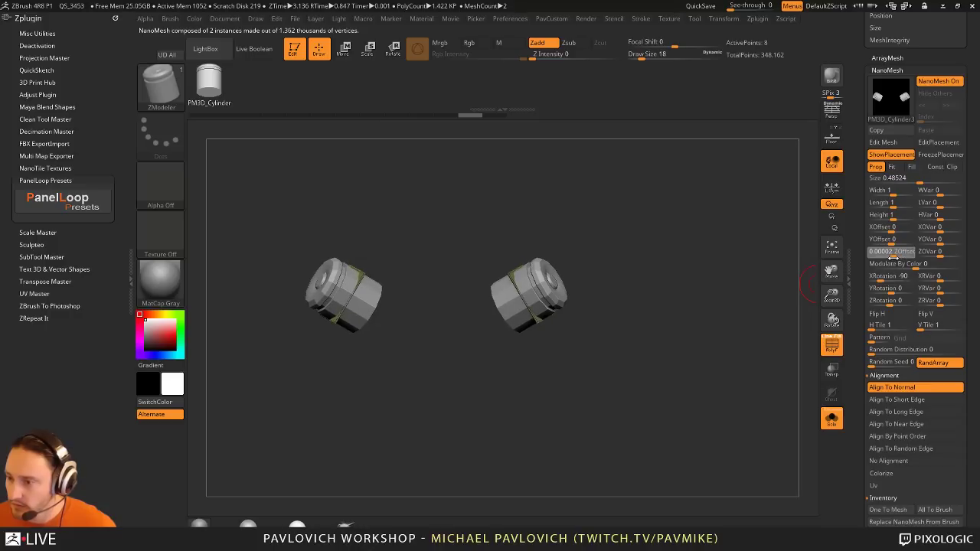
left_click(893, 258)
Step: Turn off Solo mode and view the cylinders in place on the head from the side and front
left_click_drag(702, 253, 763, 303)
left_click(833, 427)
left_click_drag(861, 343, 862, 429)
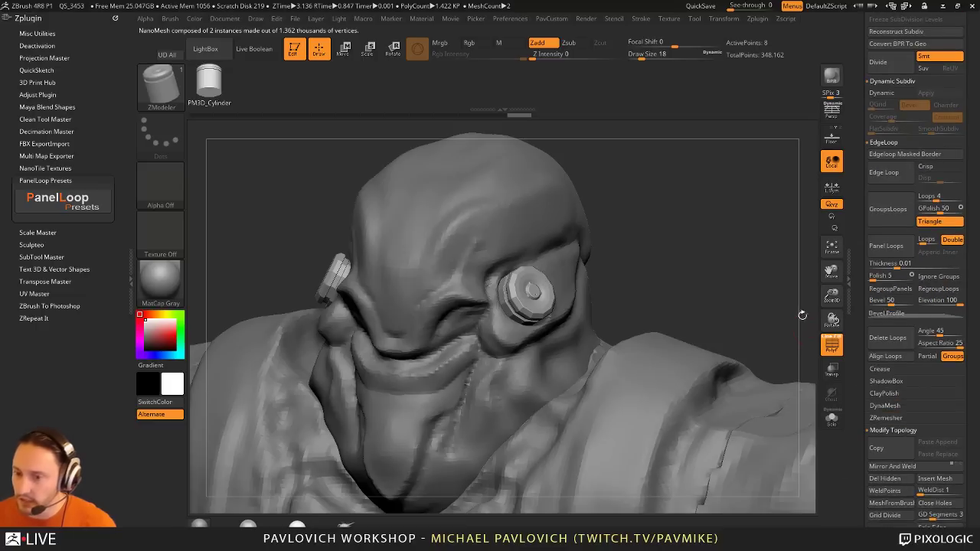
left_click_drag(703, 250, 732, 276)
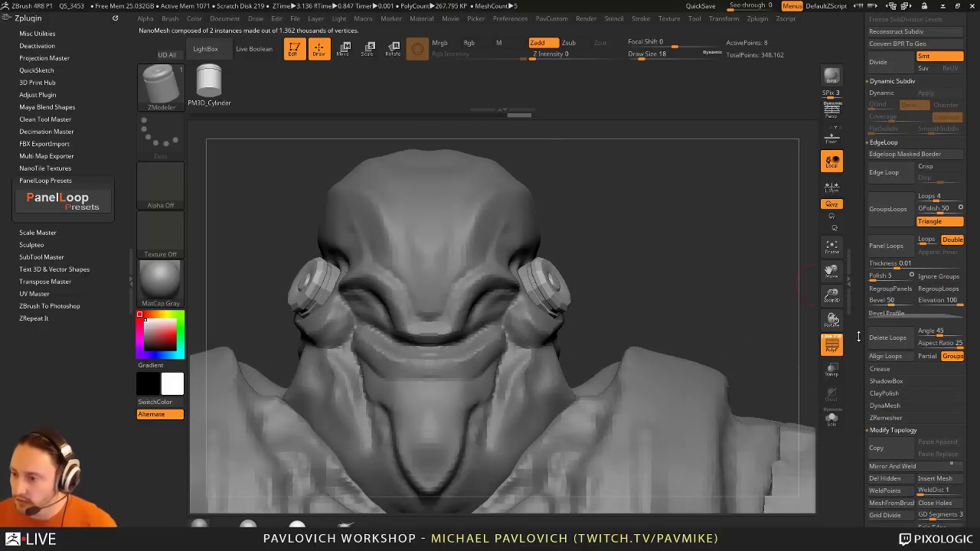
Step: Set the NanoMesh Length to 1.98333 and the YOffset to 0.65995 so the cylinders protrude from the head sockets
left_click_drag(859, 337, 899, 174)
scroll(859, 202, "down", 1)
key("ctrl+z")
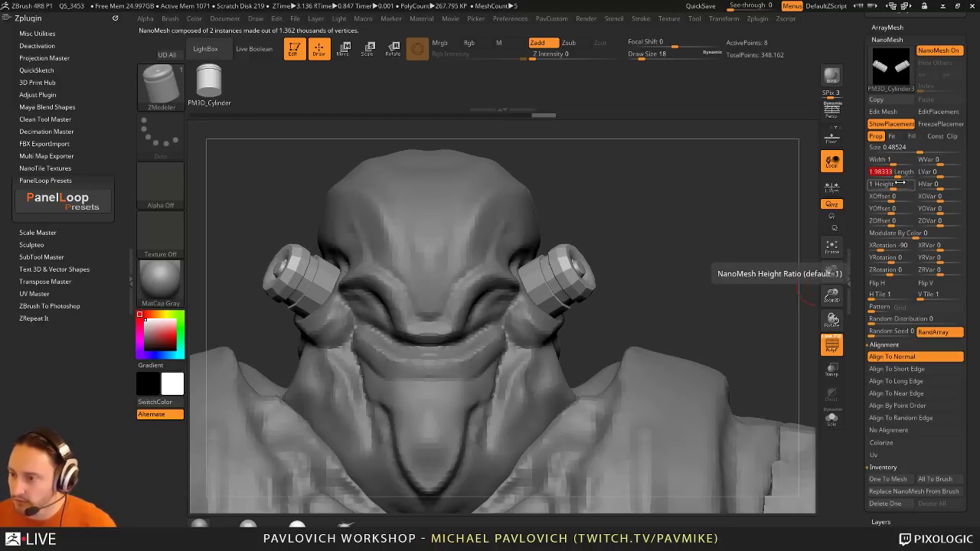
left_click_drag(894, 208, 903, 213)
mouse_move(722, 266)
left_mouse_down()
mouse_move(683, 251)
mouse_move(721, 257)
mouse_move(720, 268)
left_mouse_up()
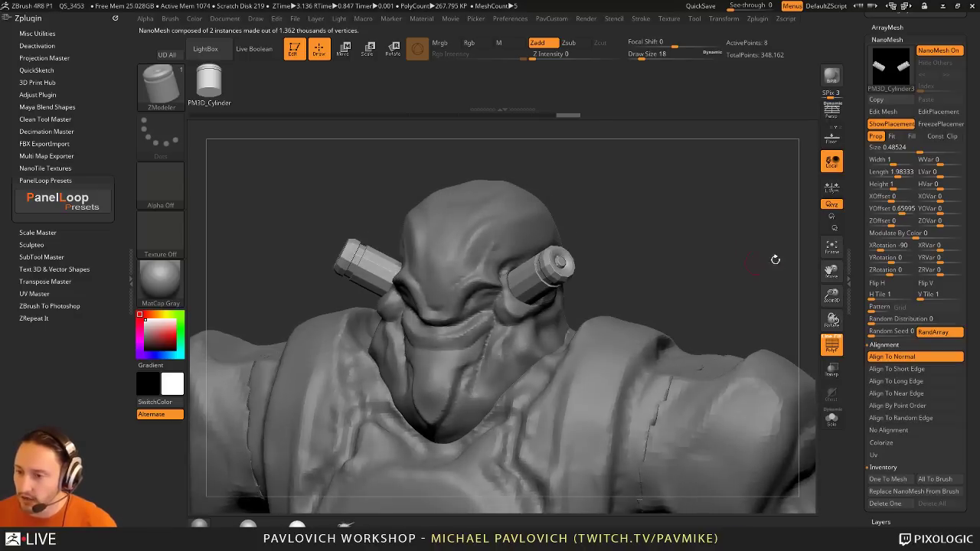
Step: Switch to the Standard brush, select the torso subtool and view the cylinders on the upper body
left_click_drag(856, 264, 855, 314)
left_click_drag(743, 278, 724, 266, "alt")
key("b")
key("s")
key("t")
key("s")
left_click(578, 284, "alt")
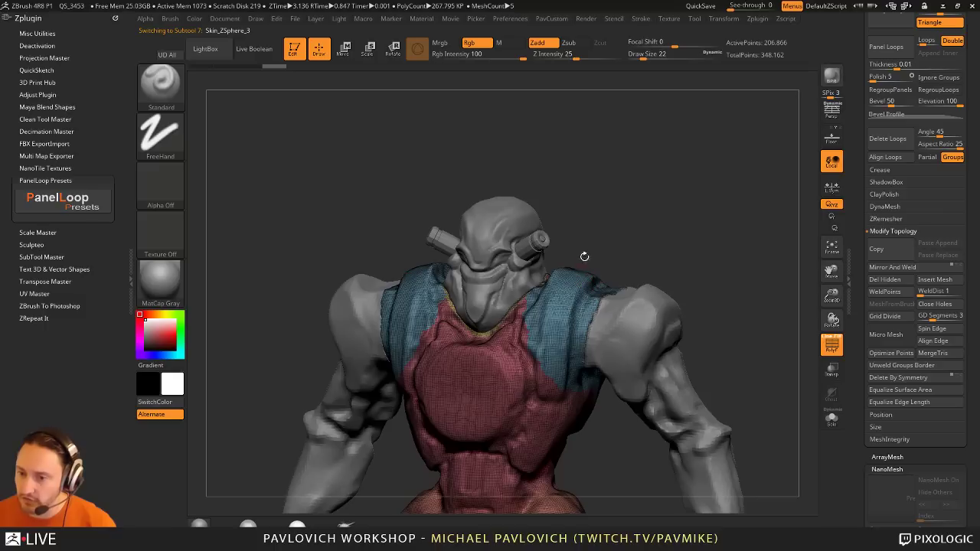
left_click_drag(584, 257, 582, 299, "alt")
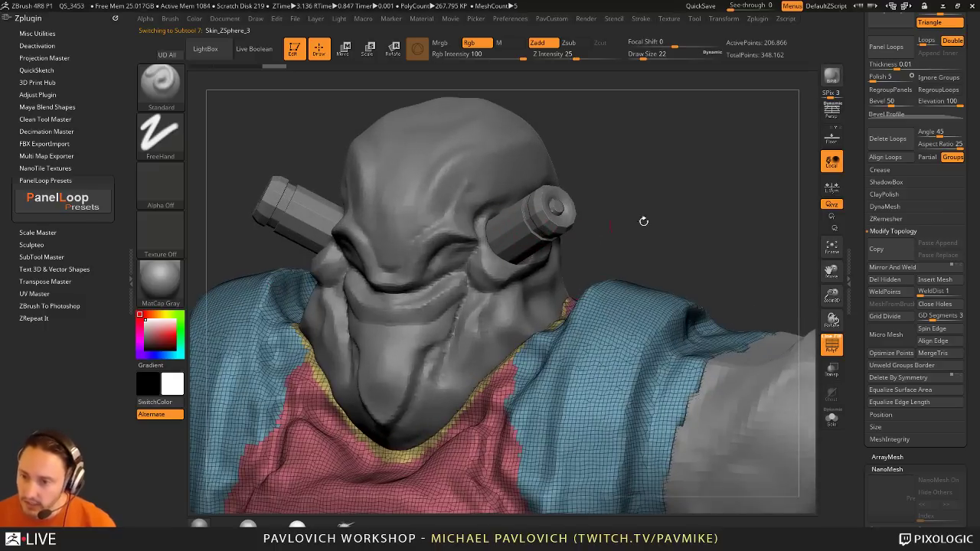
left_click_drag(643, 221, 731, 212, "alt")
key("s")
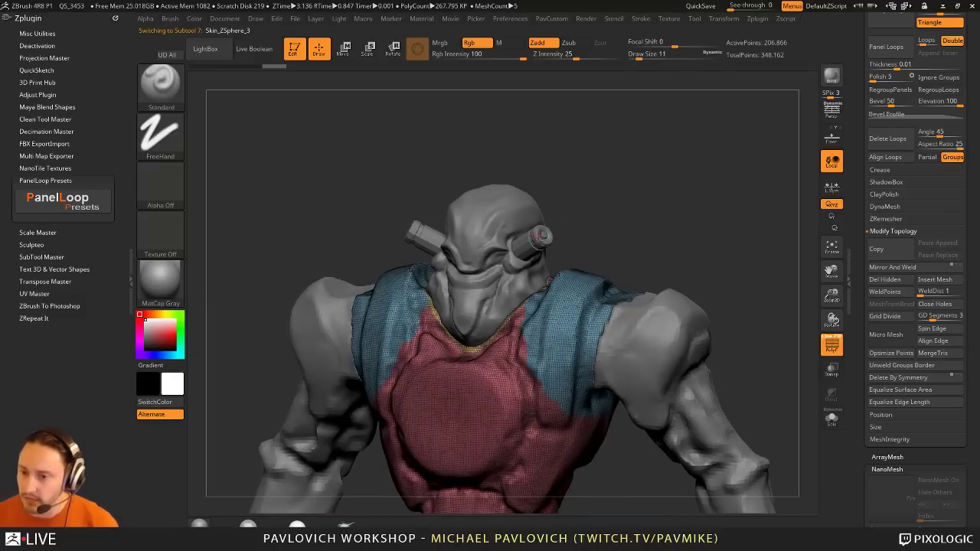
Step: Reselect the NanoMesh cylinder subtool and examine the cylinders on their own in Solo mode and back on the head
left_click(539, 236, "alt")
left_click_drag(859, 298, 790, 238)
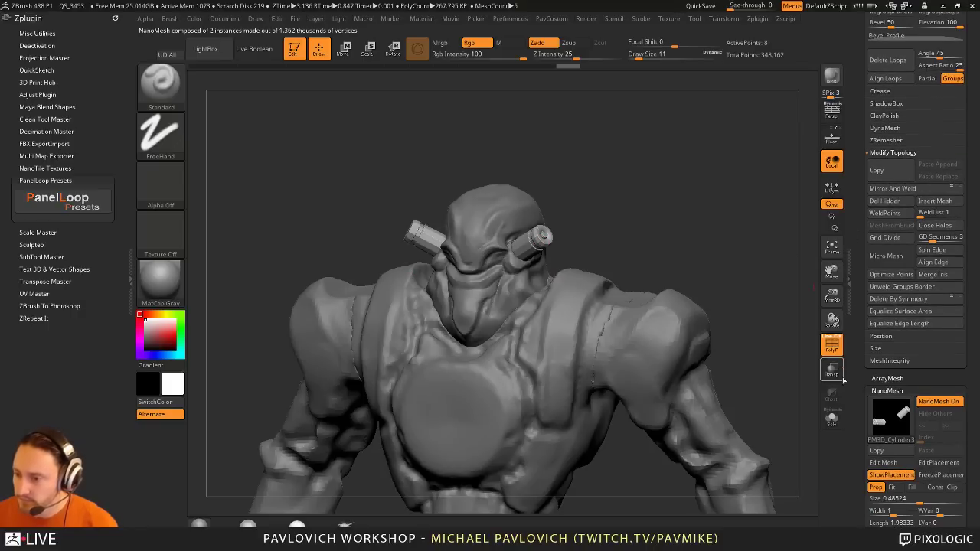
left_click_drag(861, 403, 860, 241)
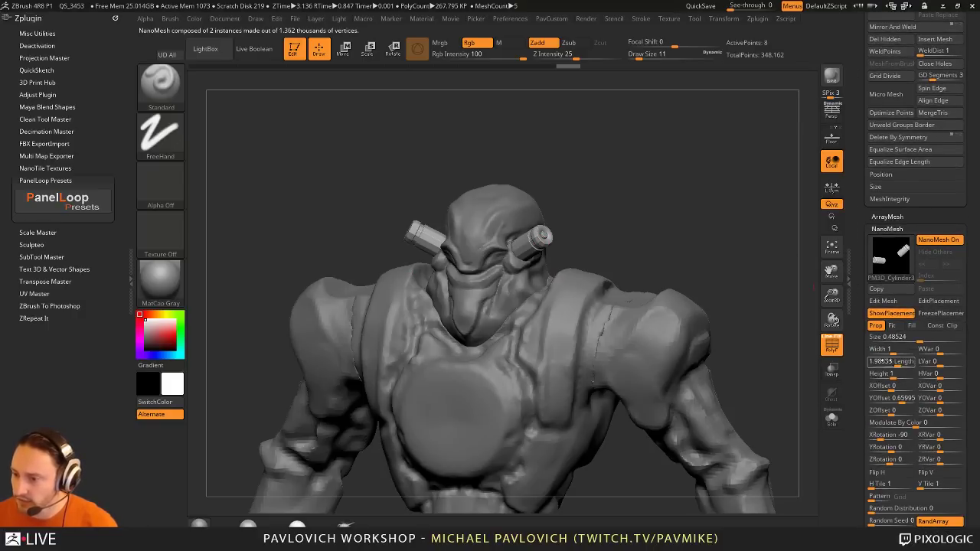
left_click(832, 420)
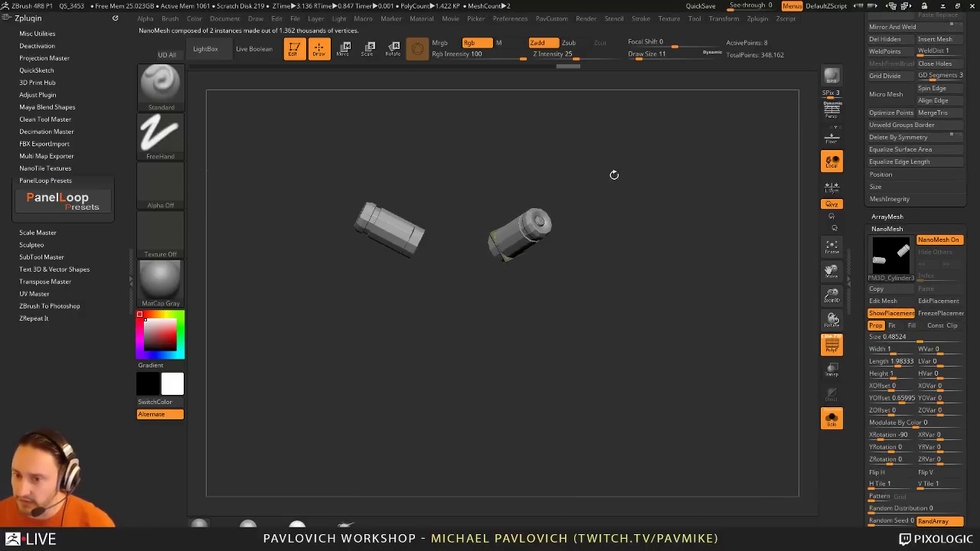
left_click_drag(614, 176, 661, 265, "alt")
left_click_drag(749, 282, 773, 307, "alt")
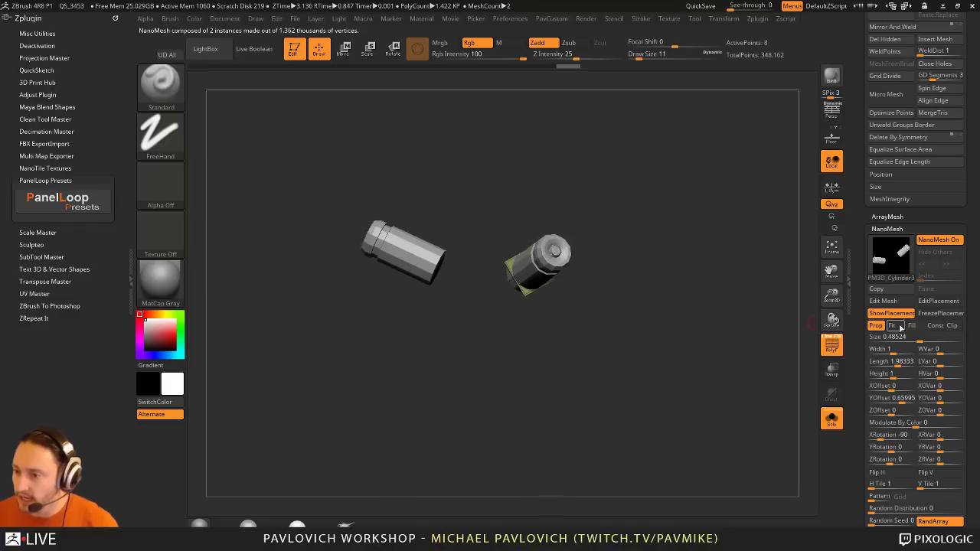
left_click_drag(700, 316, 737, 330)
left_click(880, 313)
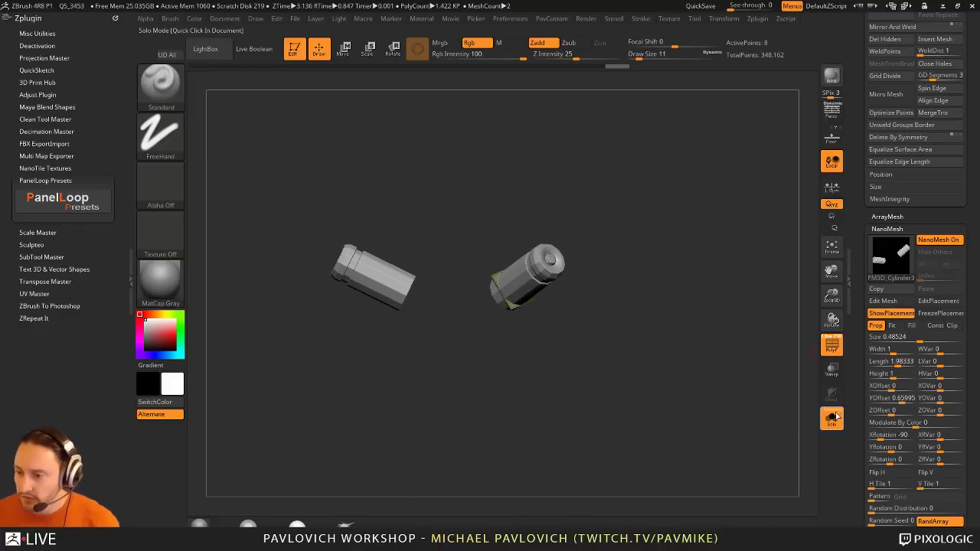
left_click(832, 419)
left_click_drag(792, 304, 771, 290)
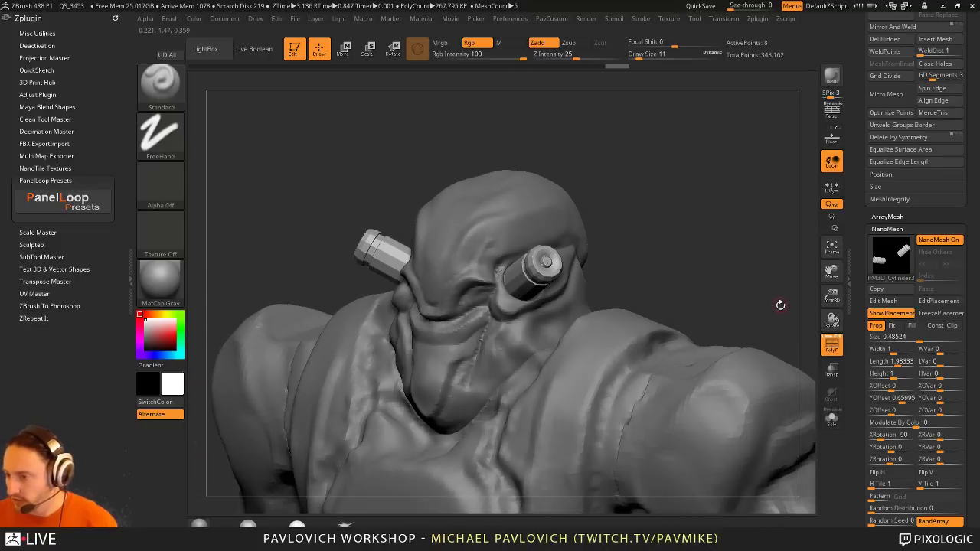
Step: Open the NanoMesh source cylinder in Edit Mesh, isolate it and turn off its dynamic subdivision preview with PolyFrame showing
left_click(897, 303)
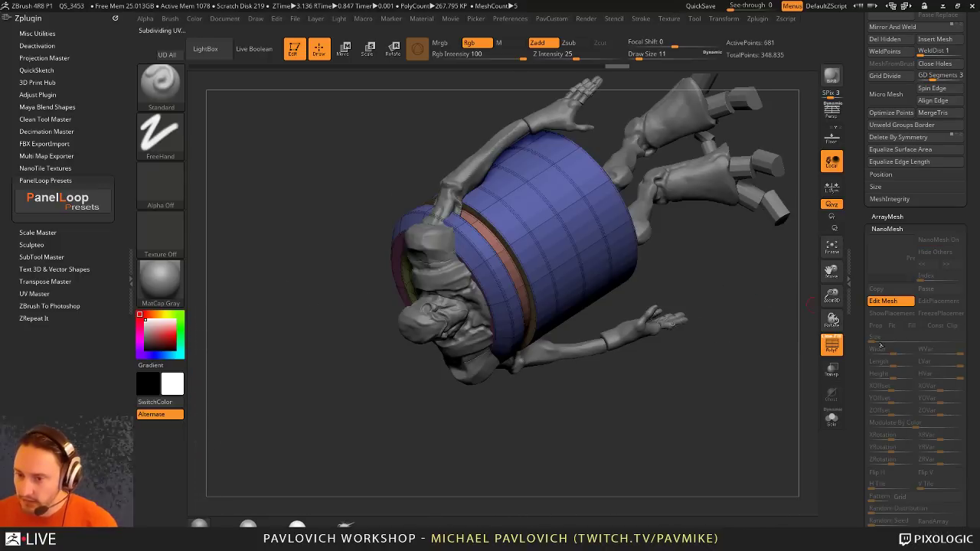
left_click(834, 419)
left_click_drag(781, 322, 805, 339)
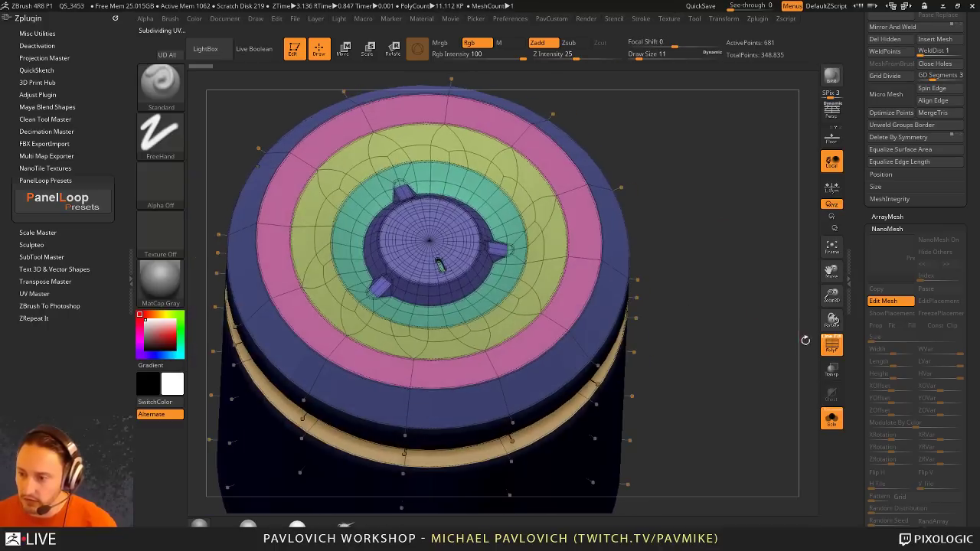
key("shift+d")
left_click(831, 345)
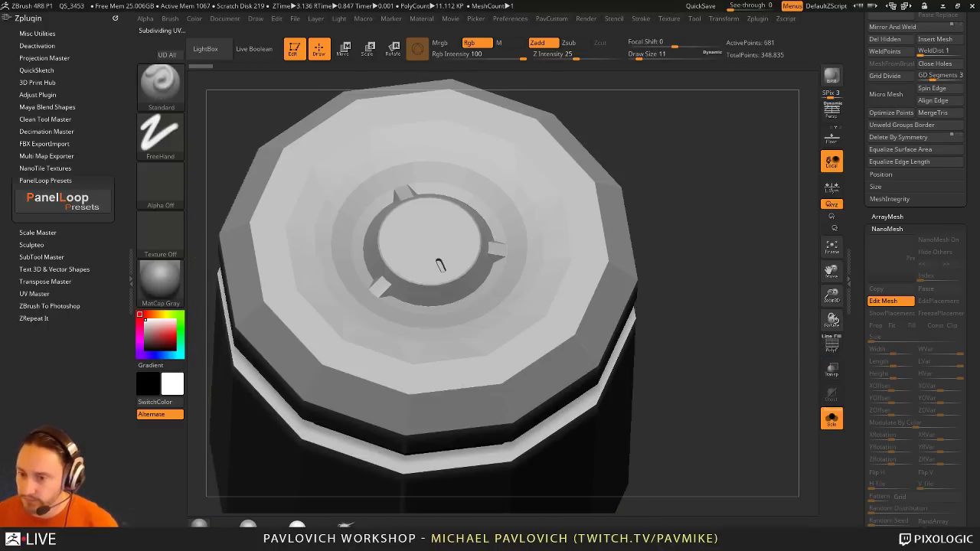
left_click(836, 353)
left_click_drag(740, 290, 781, 301, "alt")
Step: Inset the pink ring on the cylinder's cap with ZModeler, using Polygroup All and Inset Region
key("b")
key("z")
key("m")
key("space")
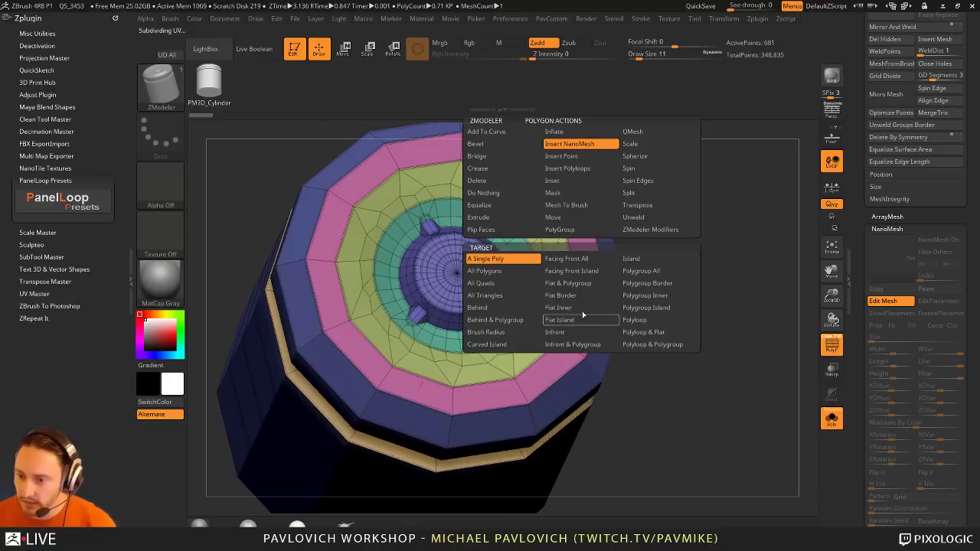
left_click(567, 180)
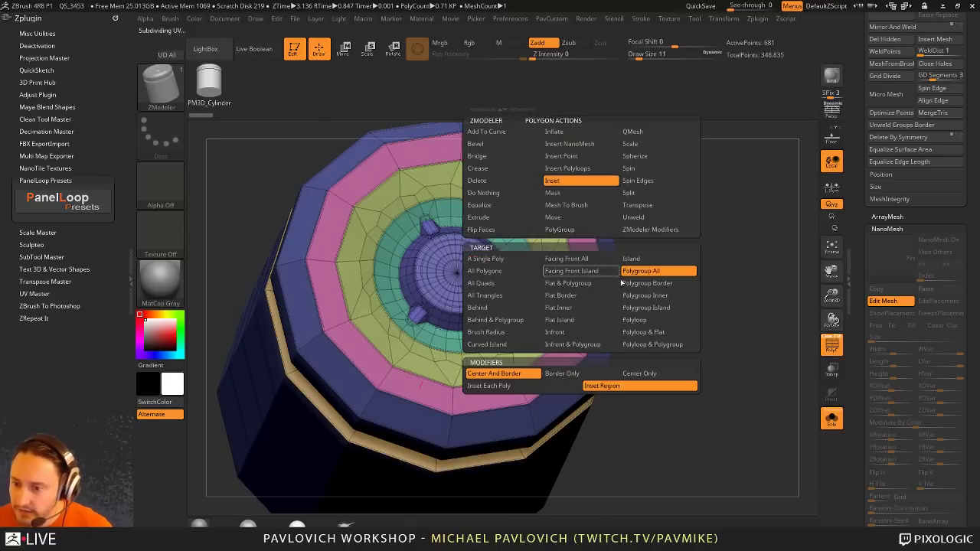
left_click_drag(586, 314, 575, 222)
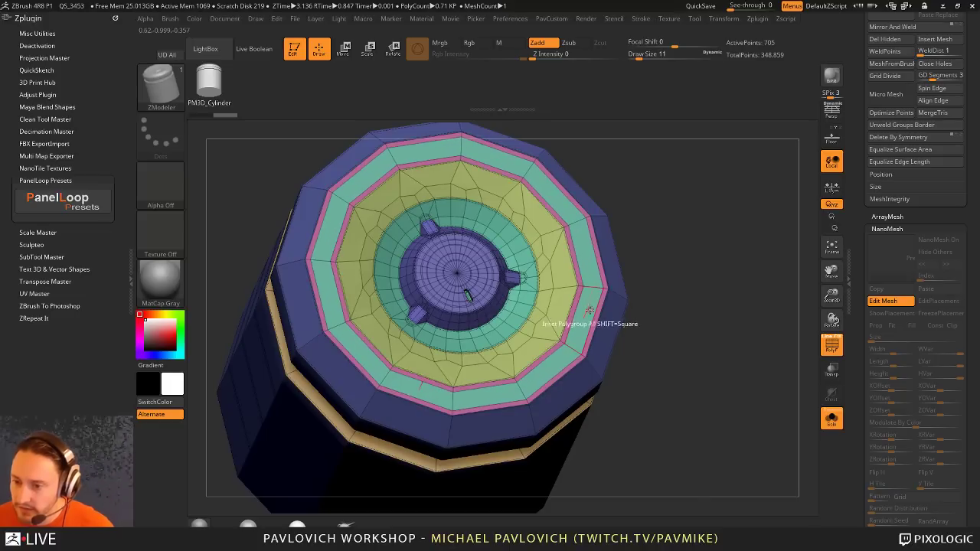
Step: Inset each polygon of the new ring individually using Inset Each Poly on Polygroup All
key("space")
left_click(491, 385)
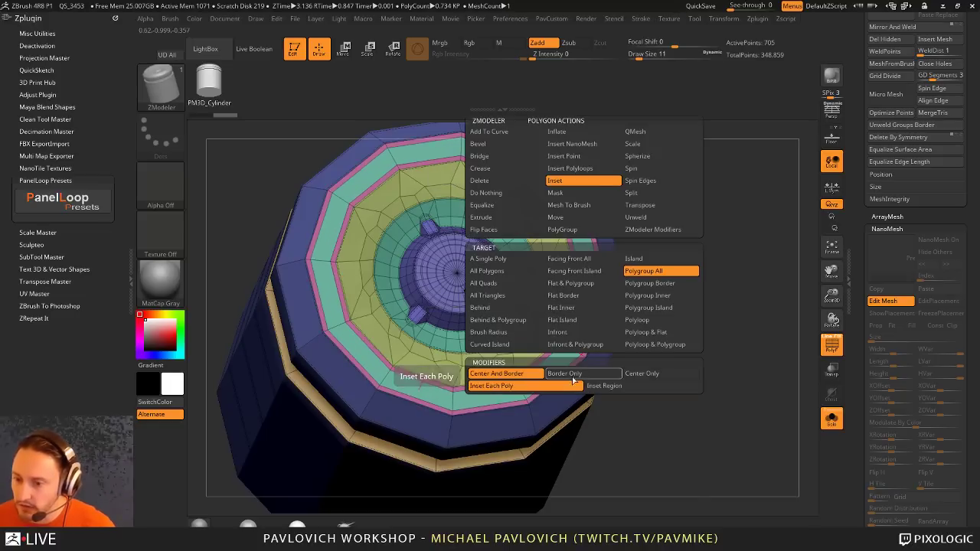
left_click_drag(584, 312, 639, 260)
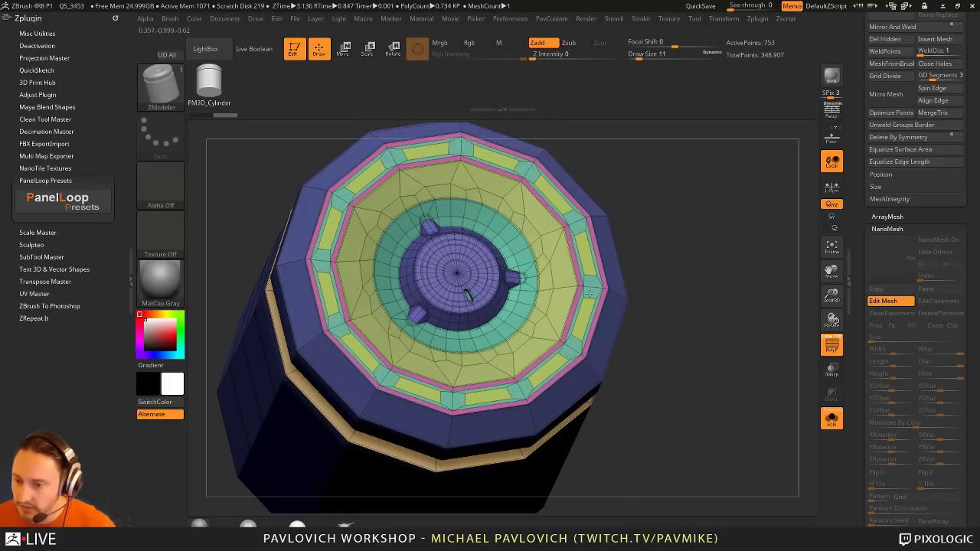
Step: Push the inset rectangles into the cap with QMesh on Polygroup All and preview the smoothed slots without PolyFrame
right_click_drag(650, 249, 665, 281, "ctrl")
key("space")
left_click(646, 130)
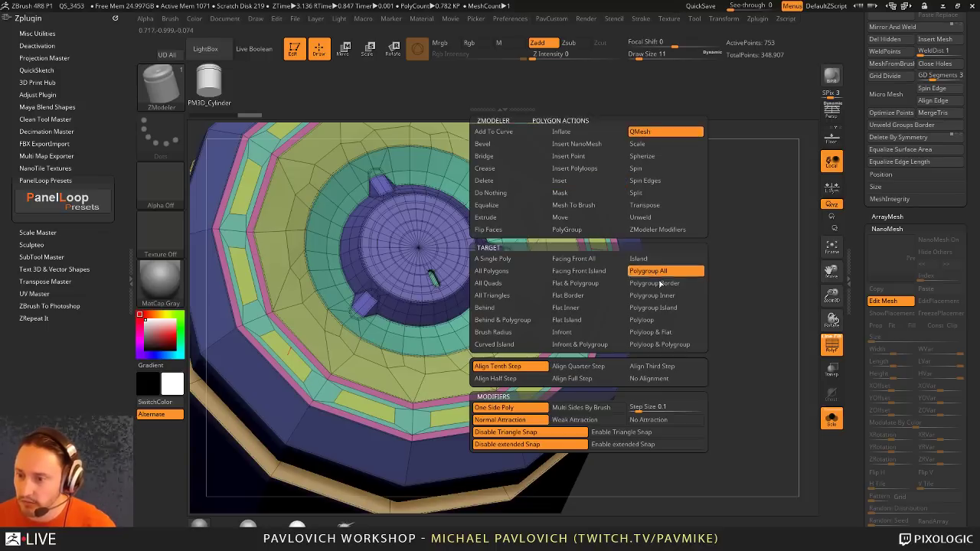
left_click_drag(596, 224, 583, 246)
right_click_drag(703, 257, 715, 223)
key("d")
left_click(831, 344)
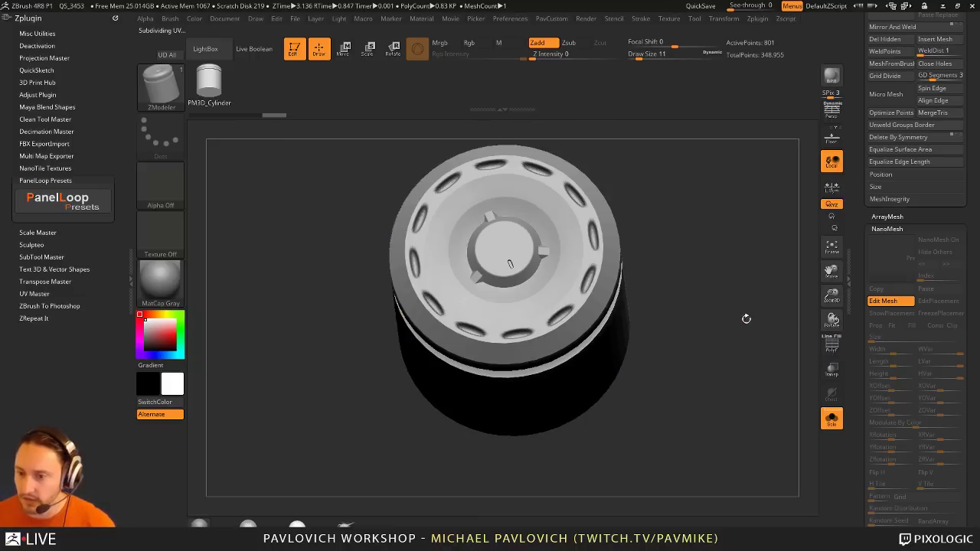
Step: Crease the cylinder's edges by polygroup to sharpen the recessed slots
mouse_move(746, 319)
right_mouse_down()
mouse_move(761, 311)
mouse_move(746, 316)
right_mouse_up()
key("4")
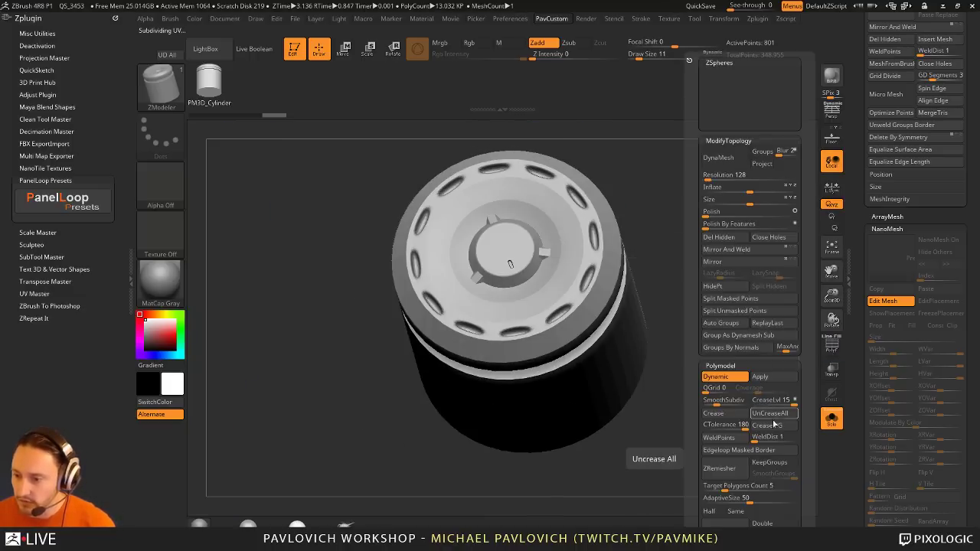
left_click(774, 425)
right_click_drag(656, 370, 731, 353)
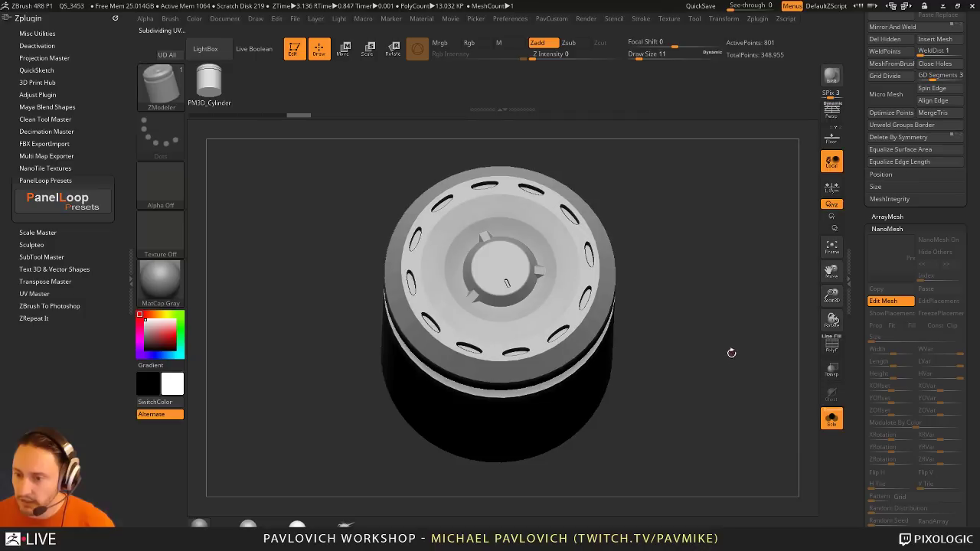
Step: Leave Edit Mesh and Solo mode and check the updated NanoMesh cylinders on the head and upper body
left_click(873, 301)
left_click(832, 419)
right_click_drag(752, 238, 767, 296, "ctrl")
right_click_drag(703, 146, 689, 306, "alt")
mouse_move(701, 290)
left_mouse_down()
mouse_move(666, 280)
mouse_move(383, 327)
left_mouse_up()
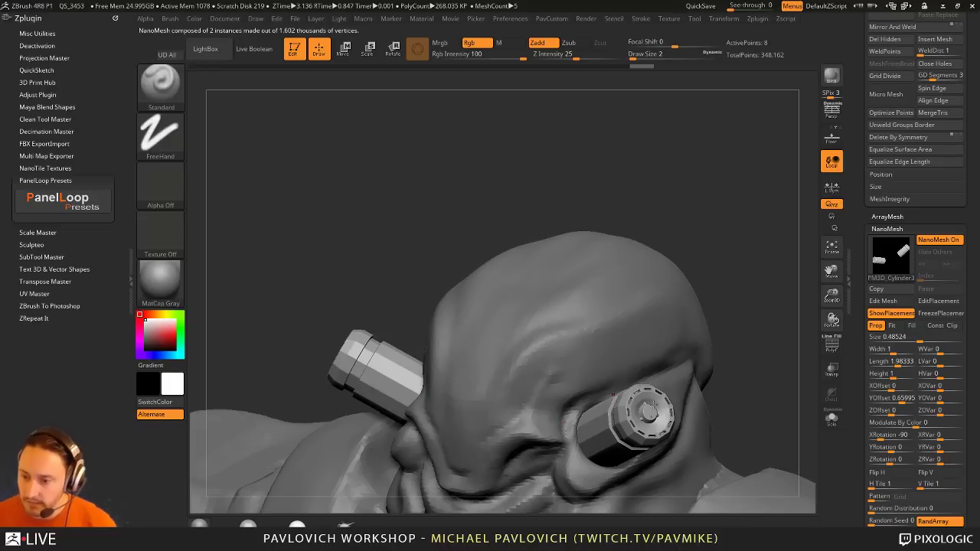
left_click_drag(753, 311, 597, 161, "alt")
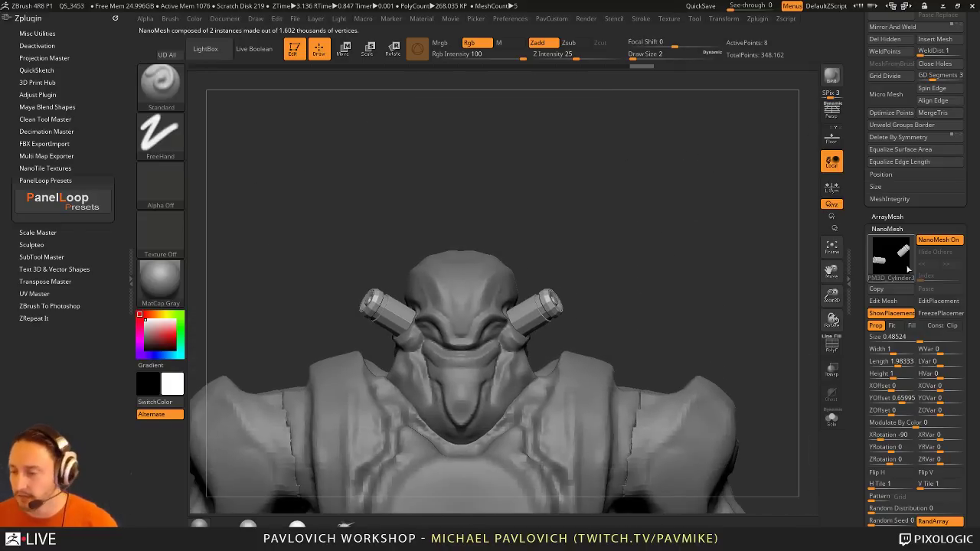
mouse_move(710, 232)
left_mouse_down()
mouse_move(691, 235)
mouse_move(698, 209)
mouse_move(748, 256)
left_mouse_up()
key("s")
left_click(698, 232)
mouse_move(749, 256)
left_mouse_down("alt")
mouse_move(726, 159)
mouse_move(795, 243)
left_mouse_up("alt")
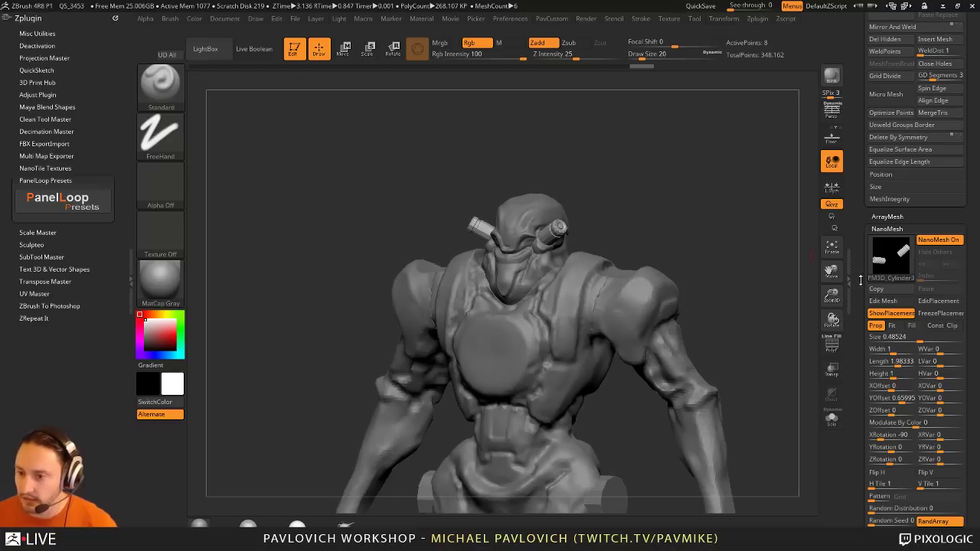
Step: Convert the NanoMesh cylinders to real geometry with Convert BPR To Geo
mouse_move(861, 280)
left_mouse_down()
mouse_move(870, 409)
mouse_move(857, 289)
left_mouse_up()
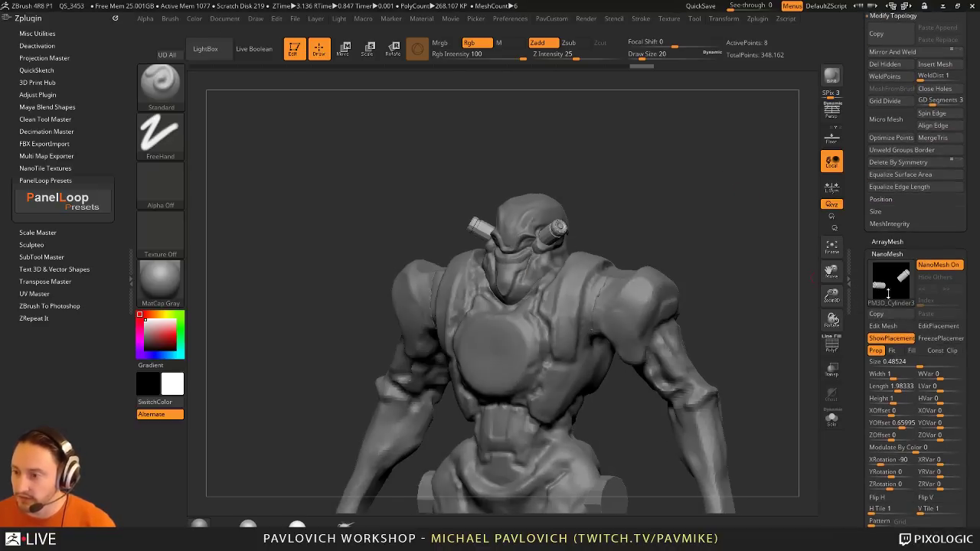
scroll(860, 334, "down", 3)
scroll(860, 334, "up", 3)
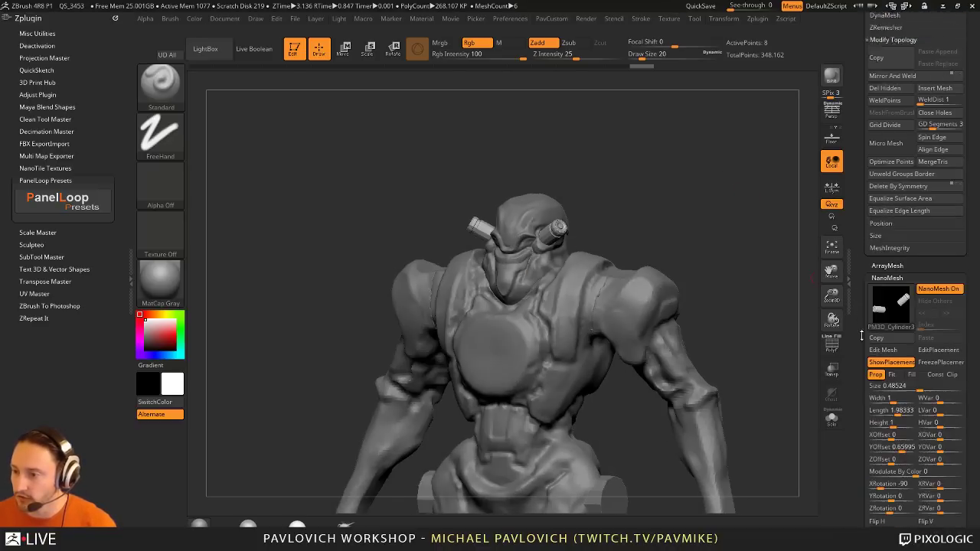
scroll(859, 237, "down", 5)
scroll(859, 236, "up", 3)
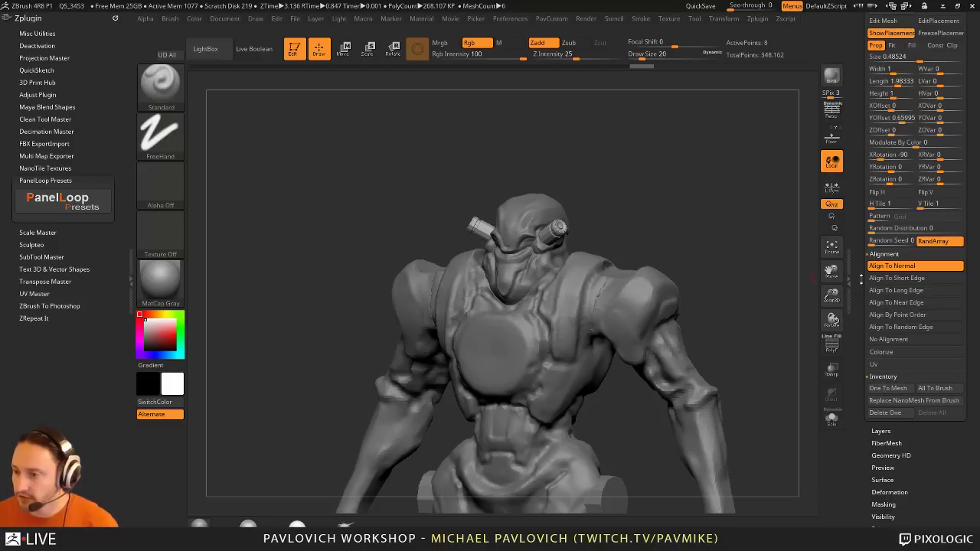
scroll(872, 394, "up", 3)
scroll(872, 395, "up", 8)
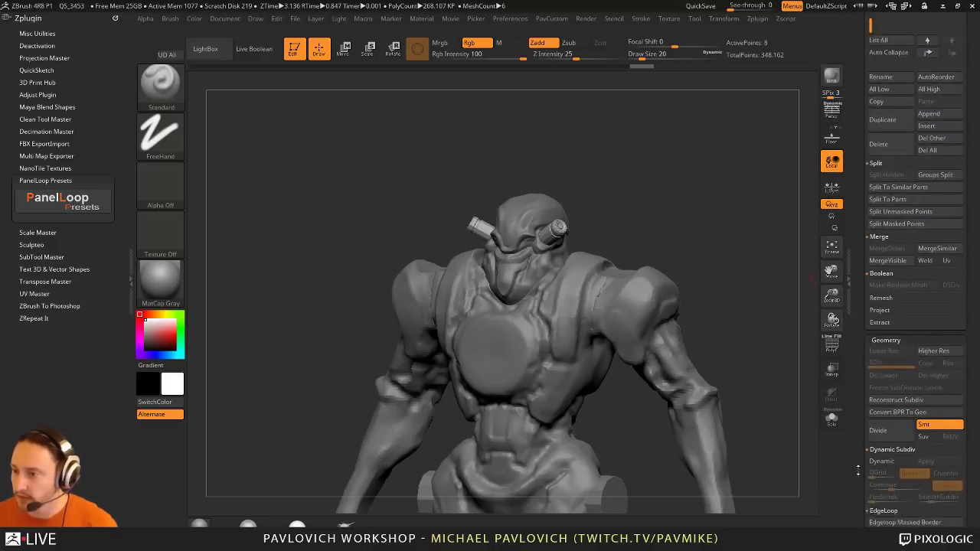
scroll(866, 429, "down", 2)
left_click(898, 400)
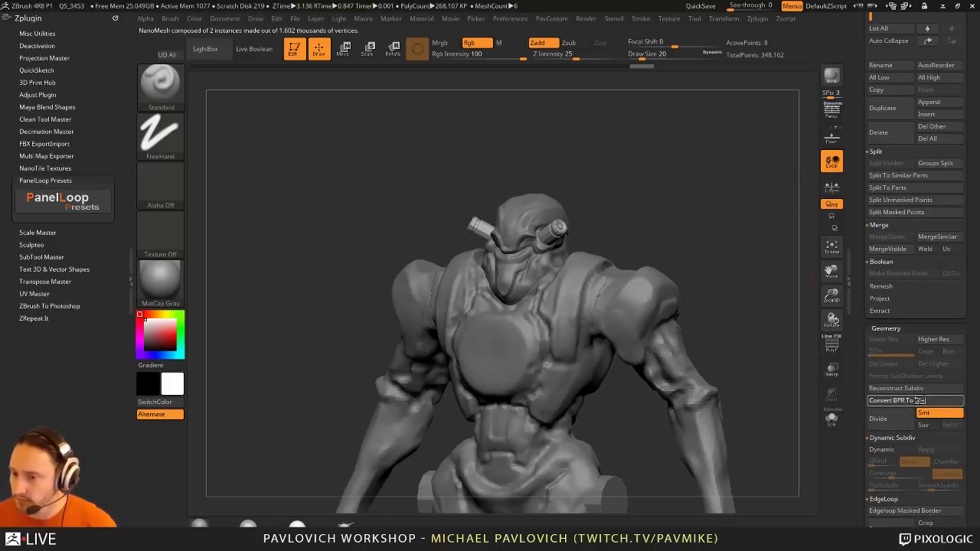
right_click_drag(694, 181, 703, 192, "ctrl")
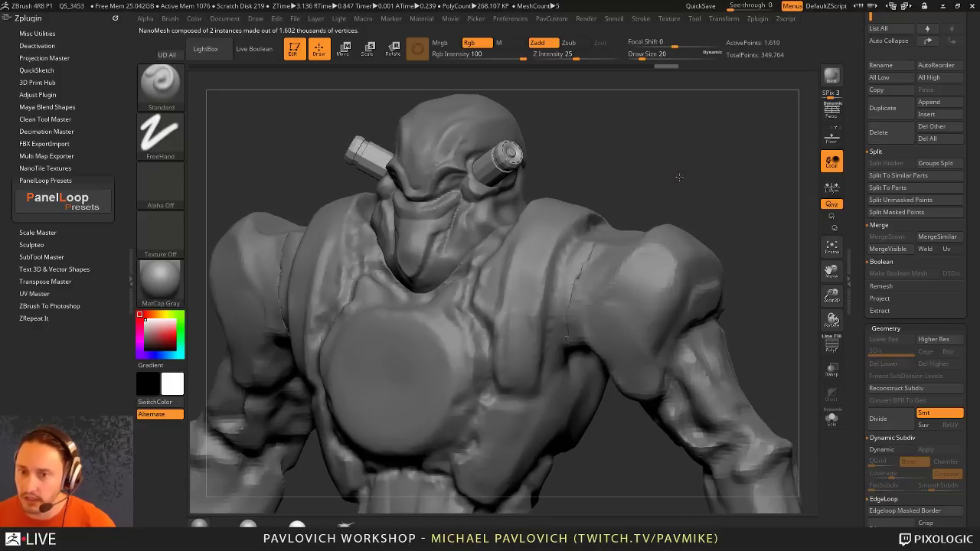
Step: Isolate the converted cylinders, delete the leftover placement planes and turn on Dynamic Subdiv
left_click_drag(679, 177, 758, 291, "alt")
key("shift+f")
left_click(831, 419)
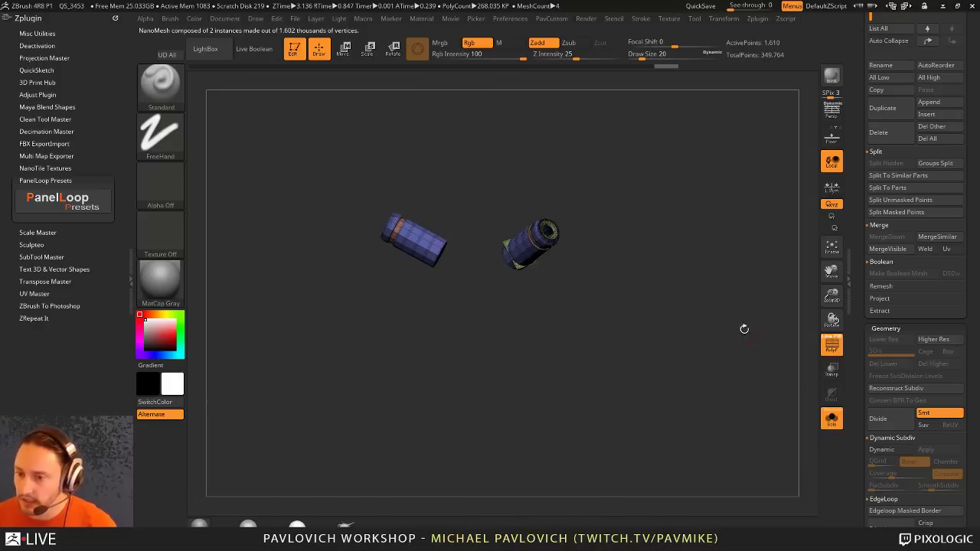
left_click_drag(743, 330, 685, 263)
left_click(513, 243, "ctrl+shift")
left_click_drag(693, 199, 652, 267, "ctrl+shift")
key("grave")
left_click(684, 236)
key("d")
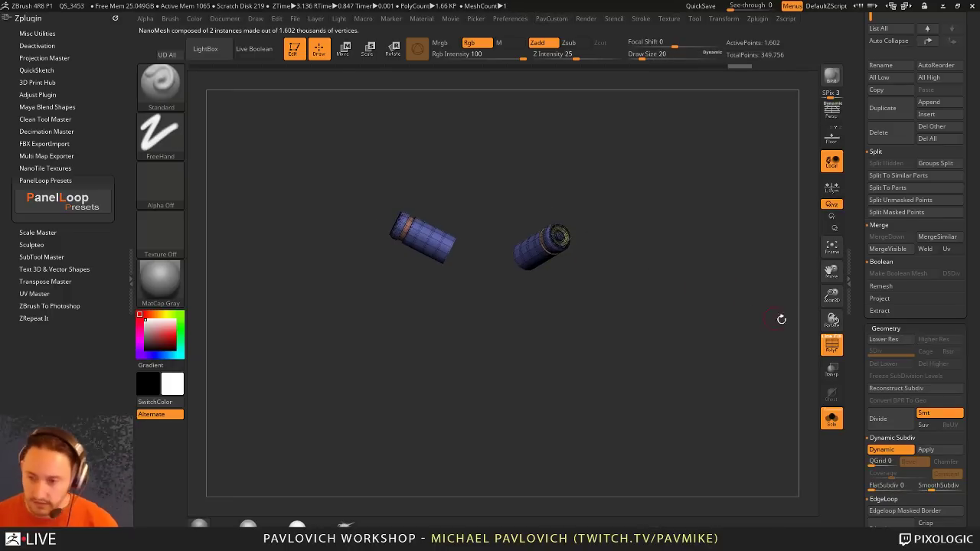
Step: Turn off PolyFrame and Solo mode, and select the head subtool with a draw size of 31
key("shift+f")
left_click(831, 417)
mouse_move(711, 210)
left_mouse_down("shift")
mouse_move(713, 239)
mouse_move(577, 286)
left_mouse_up("shift")
key("s")
left_click(557, 301, "alt")
left_click_drag(697, 225, 704, 217)
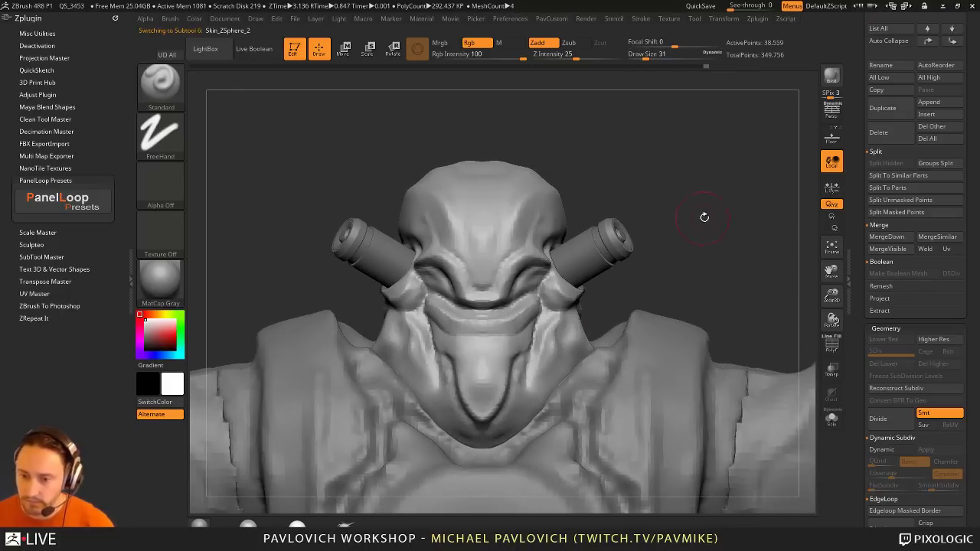
Step: Sculpt eyelid forms inside the head's eye sockets with the Clay brush at draw size 20
key("b")
key("c")
key("l")
key("s")
left_click_drag(467, 264, 436, 285)
right_click_drag(428, 284, 452, 286)
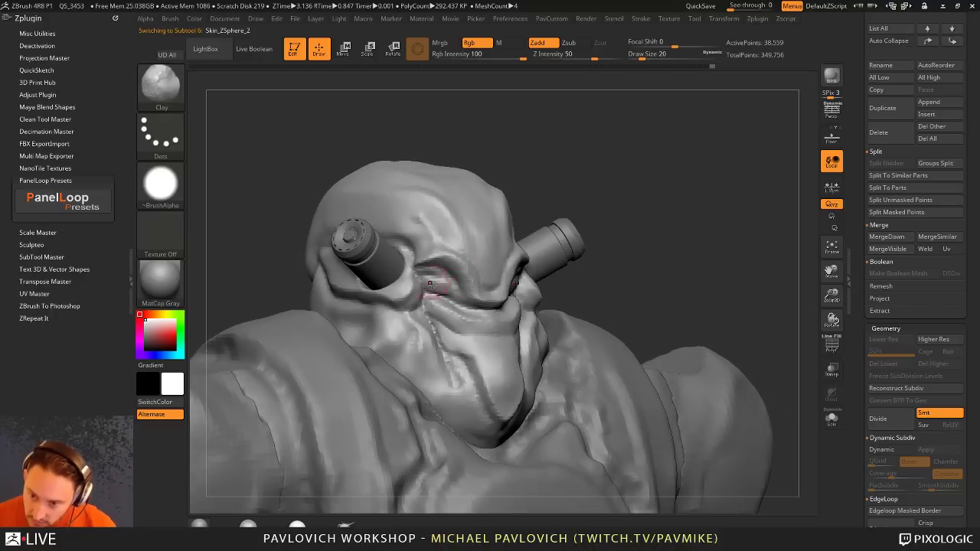
right_click_drag(550, 206, 608, 170, "ctrl")
Step: Carve narrow eye slits with the DamStandard brush and smooth out the forms inside the eye sockets
key("b")
key("d")
key("s")
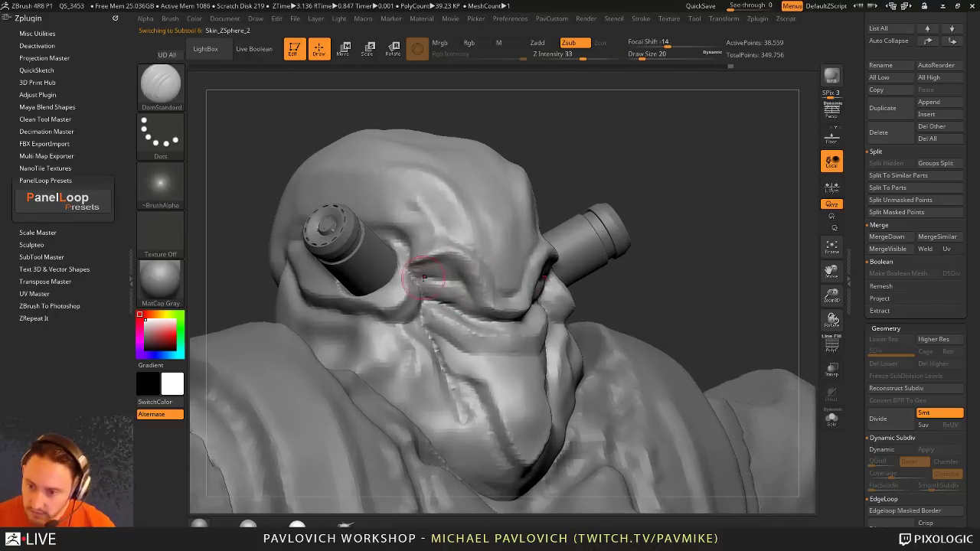
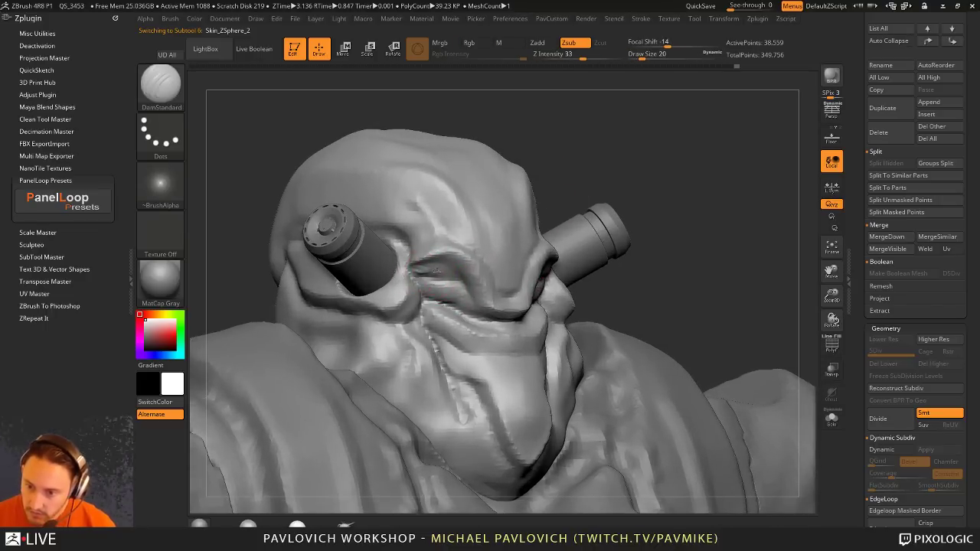
right_click_drag(699, 222, 548, 278)
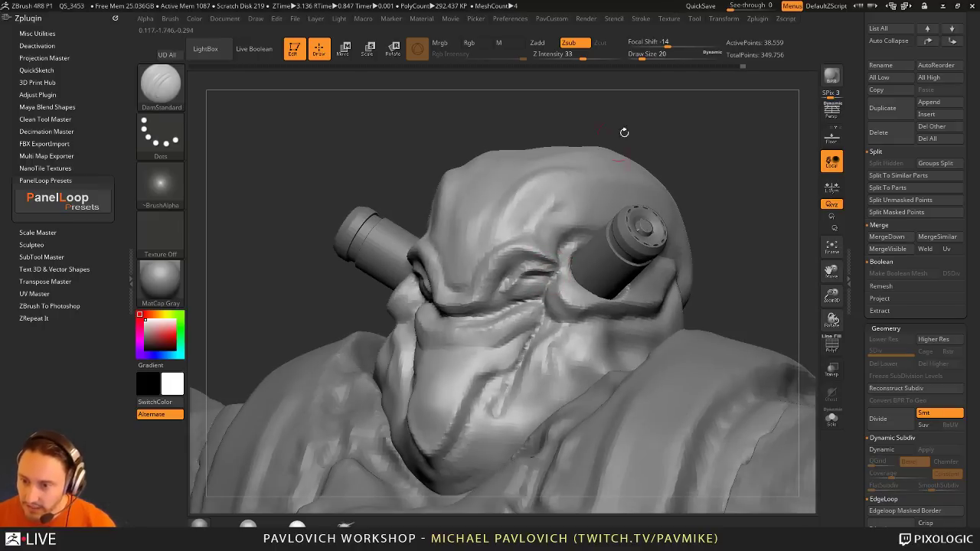
right_click_drag(624, 132, 414, 282)
mouse_move(750, 182)
left_mouse_down()
mouse_move(744, 173)
mouse_move(722, 192)
mouse_move(719, 157)
left_mouse_up()
key("shift")
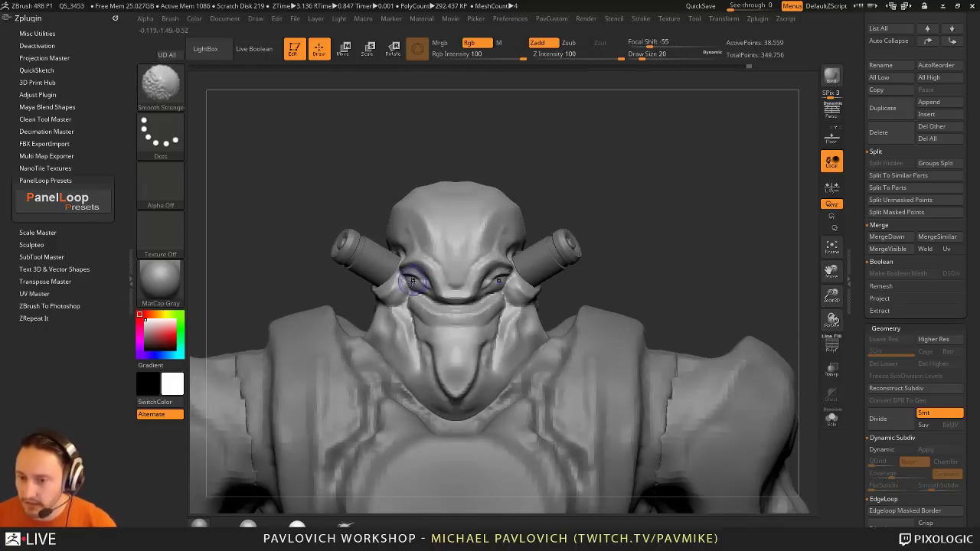
left_click_drag(696, 205, 713, 210, "alt")
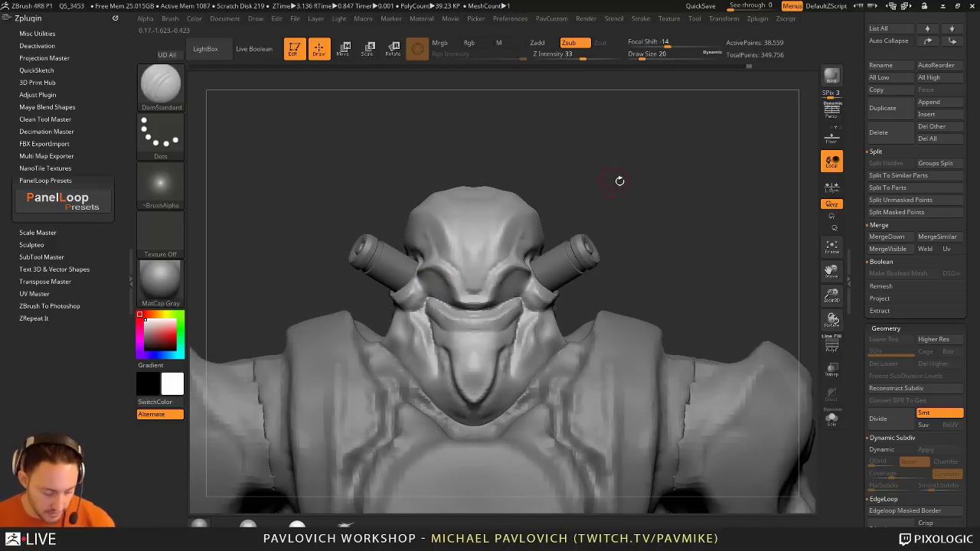
Step: Choose the Cylinder32 mesh of the IMM base primitives brush and try inserting it in the eye sockets
key("b")
key("i")
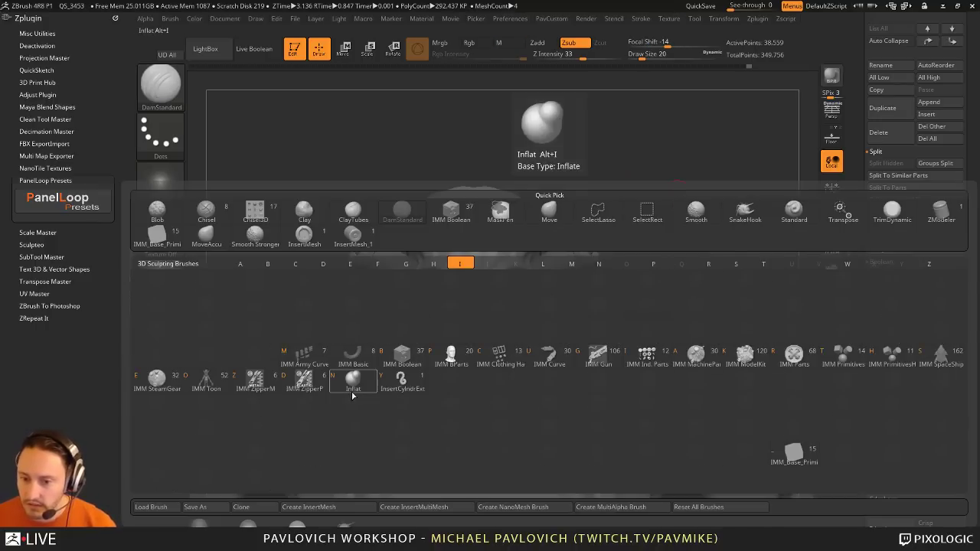
key("shift+minus")
key("m")
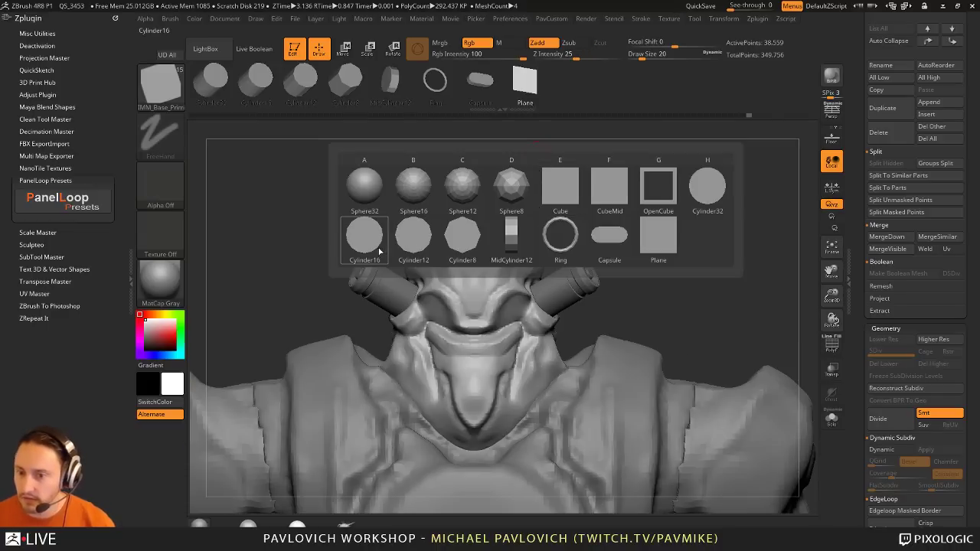
key("h")
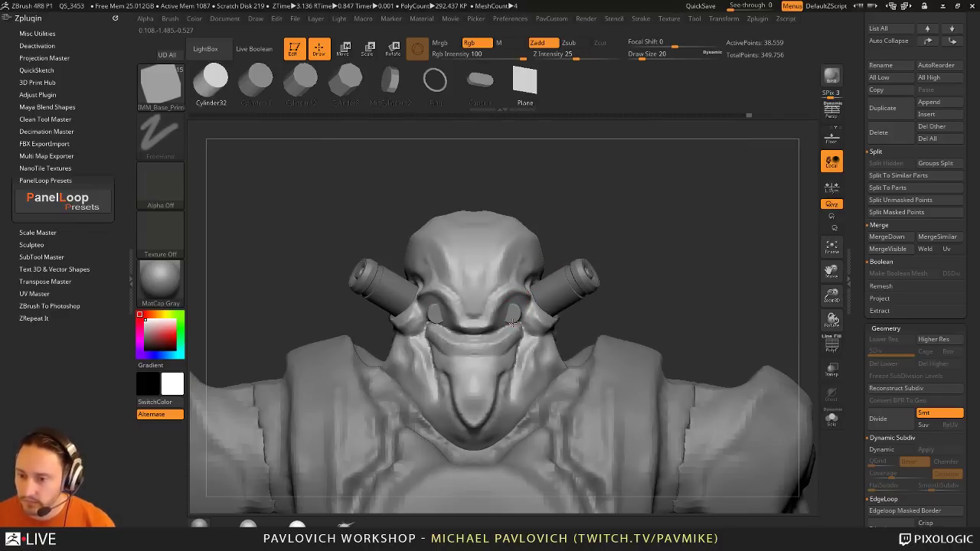
left_click_drag(511, 322, 514, 330)
key("ctrl+z")
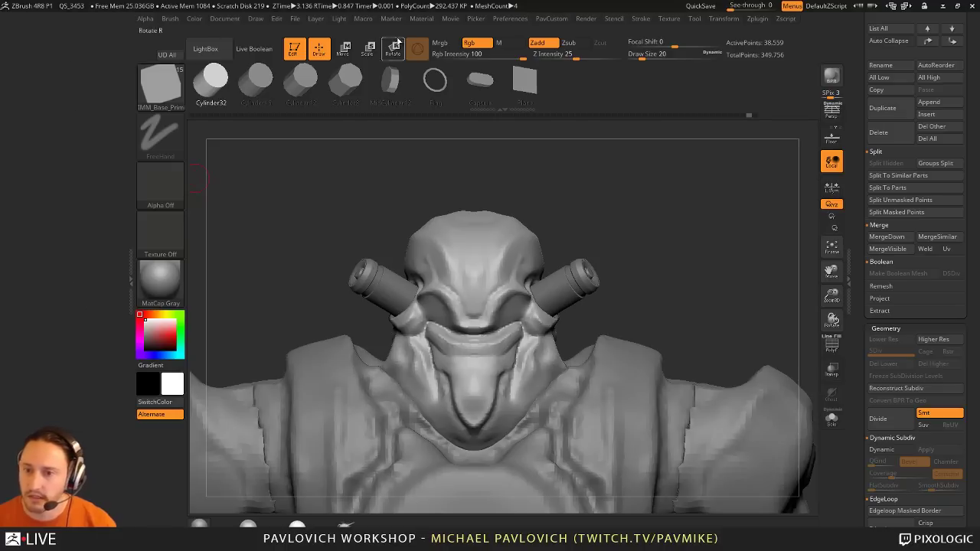
Step: Dock the Picker palette, switch it to a fixed orientation, and insert forward-facing Cylinder32 meshes in both eye sockets
mouse_move(477, 29)
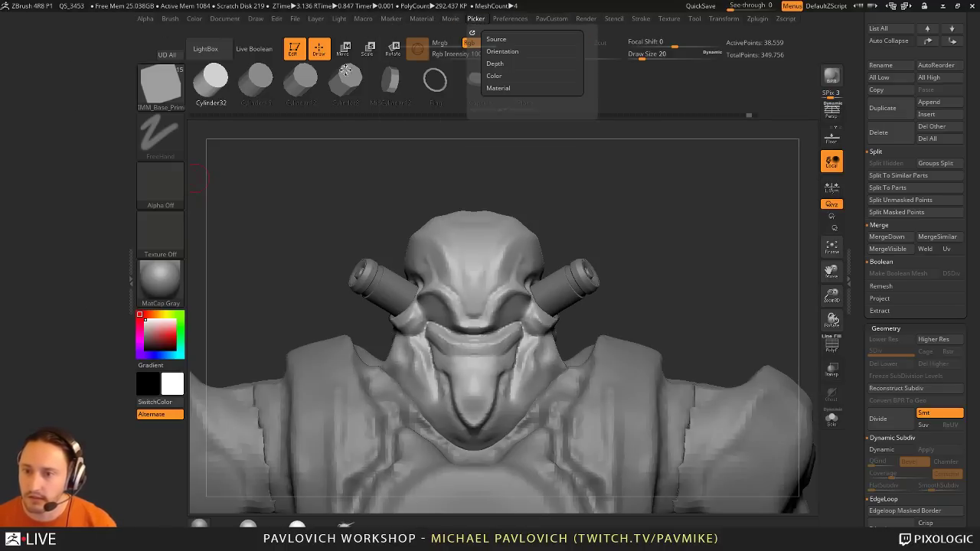
left_click_drag(345, 69, 66, 65)
left_click(41, 50, "shift")
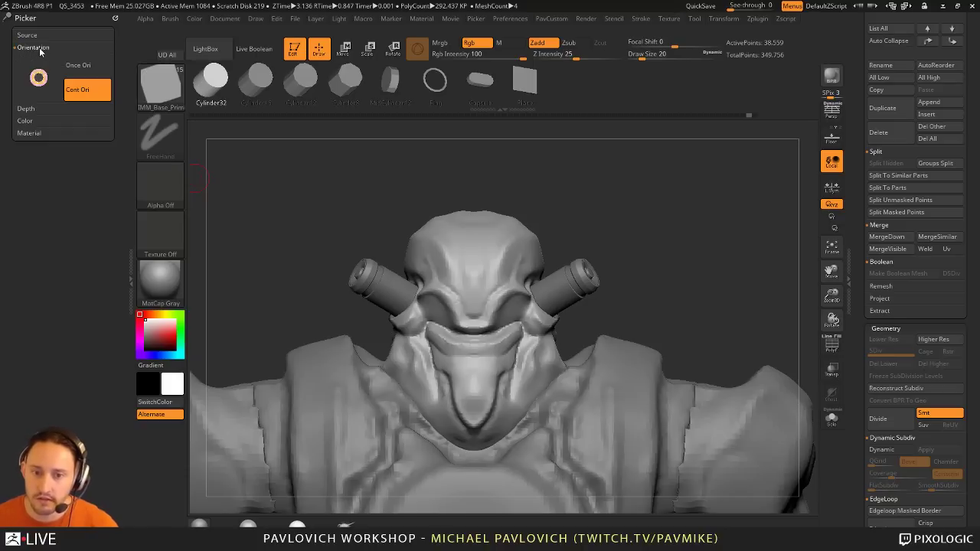
left_click(36, 72)
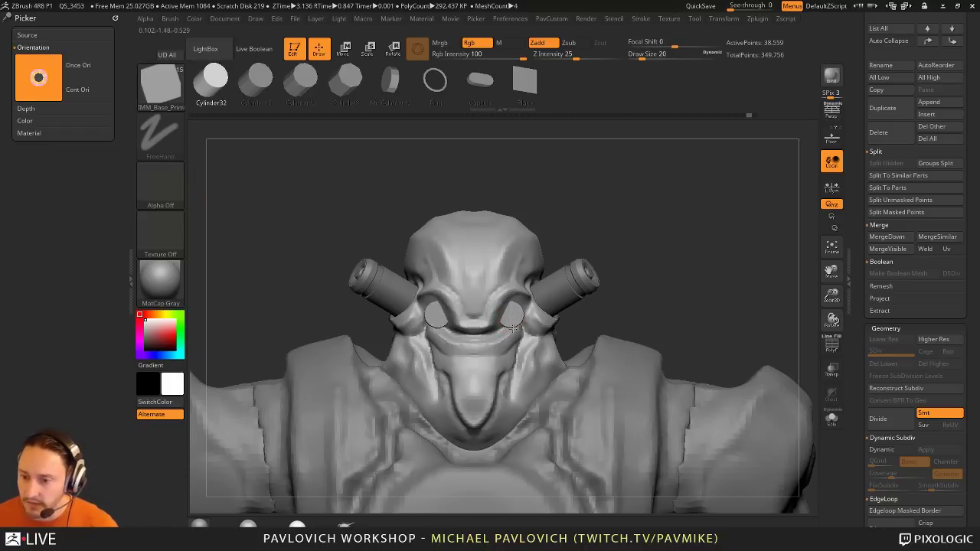
mouse_move(692, 199)
left_mouse_down()
mouse_move(700, 221)
mouse_move(481, 248)
left_mouse_up()
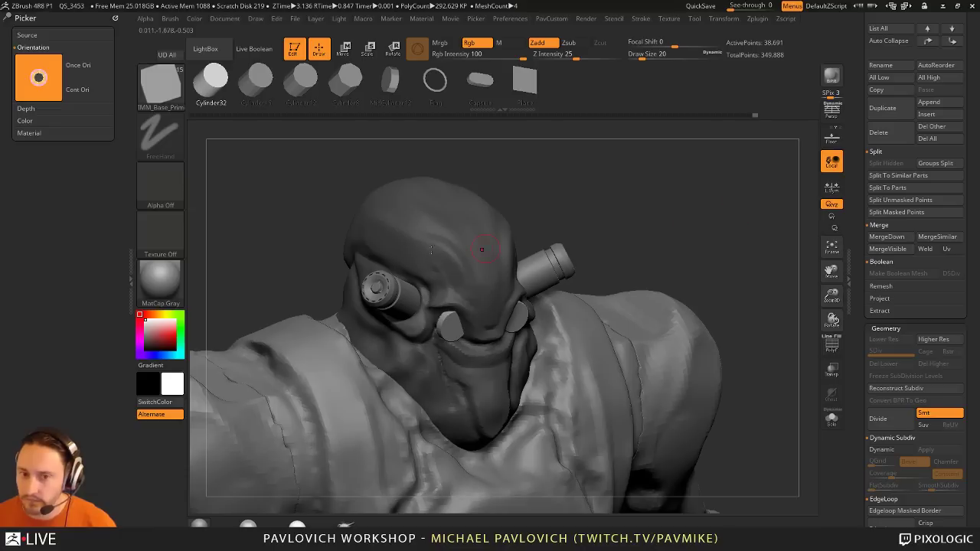
Step: Set the Picker to Once Ori, pull the eye cylinders forward and fuse them into the head with DynaMesh
left_click(76, 88)
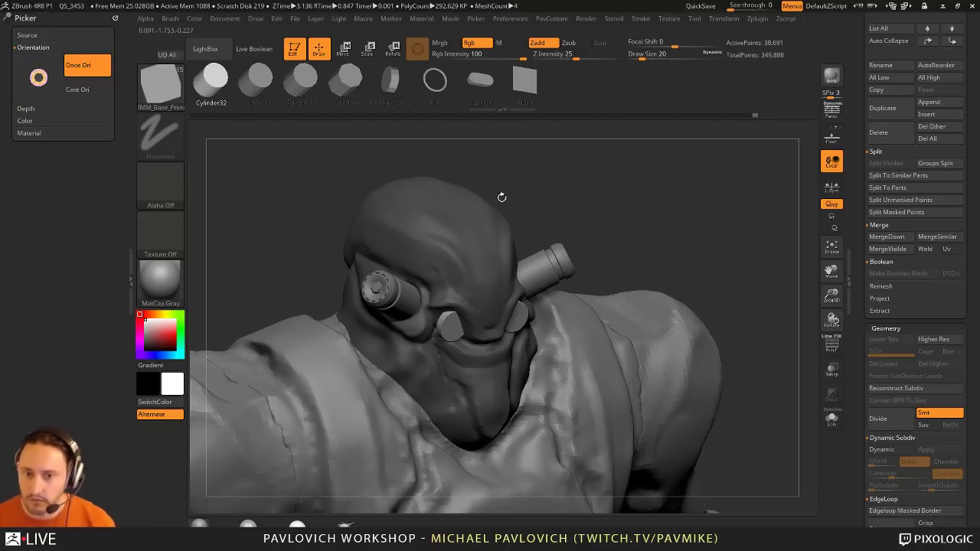
key("w")
mouse_move(541, 332)
left_mouse_down()
mouse_move(562, 345)
mouse_move(530, 326)
left_mouse_up()
key("q")
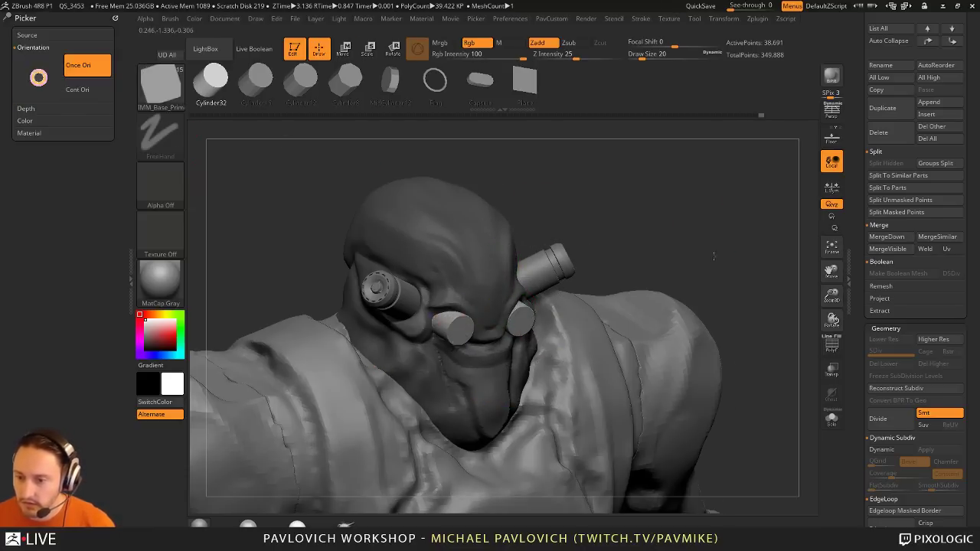
mouse_move(713, 256)
left_mouse_down("shift")
mouse_move(687, 206)
mouse_move(737, 322)
left_mouse_up("shift")
left_click_drag(686, 272, 682, 239)
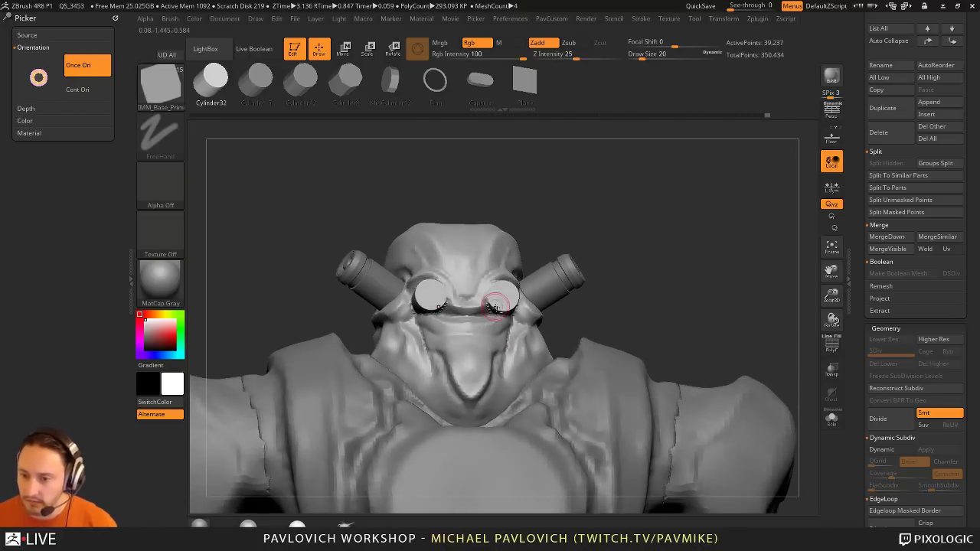
Step: Smooth the joints around the eye cylinders at draw size 17
key("1")
key("s")
left_click_drag(487, 302, 482, 302)
key("2")
right_click_drag(572, 251, 493, 276)
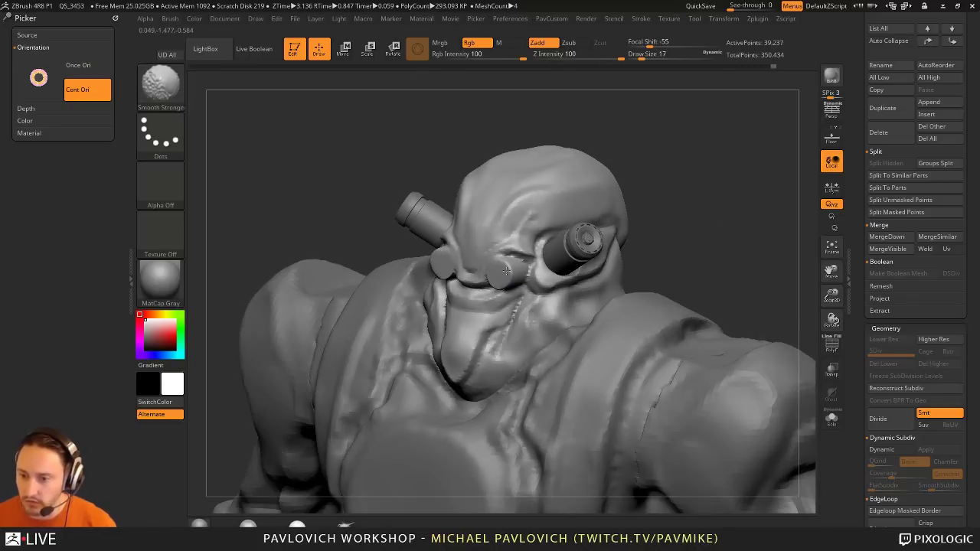
left_click_drag(708, 234, 818, 216, "shift")
left_click_drag(639, 174, 642, 225, "alt")
Step: Load the TrimHole brush from the Trim folder of the LightBox brushes
key("comma")
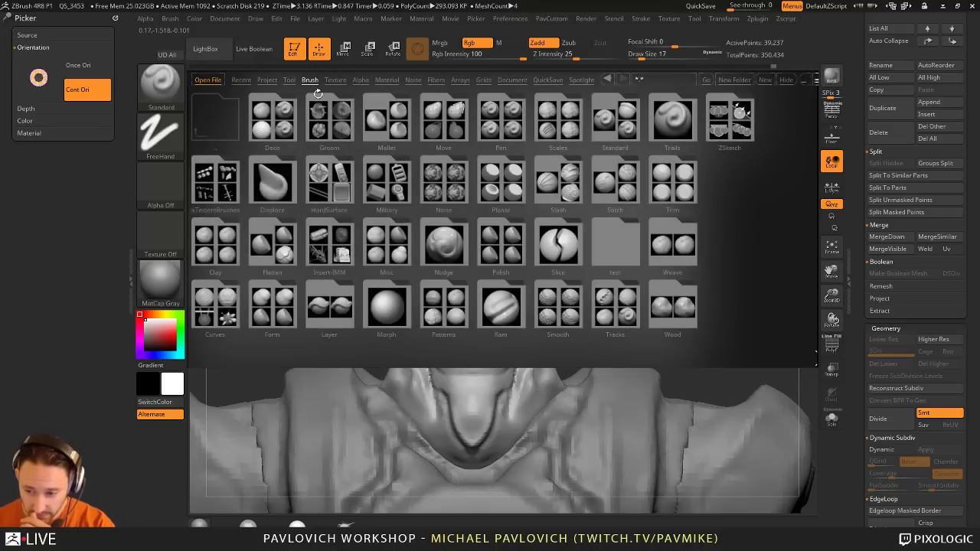
double_click(674, 195)
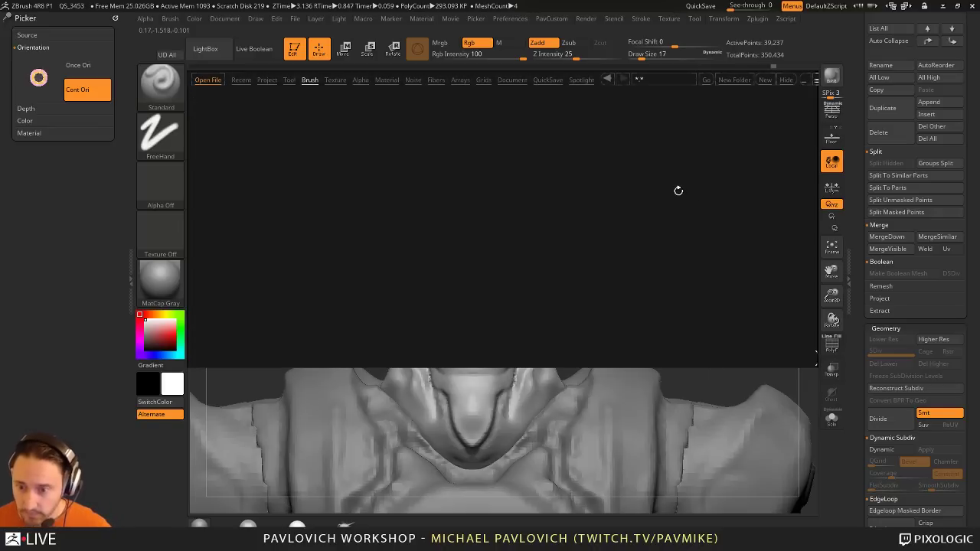
double_click(335, 208)
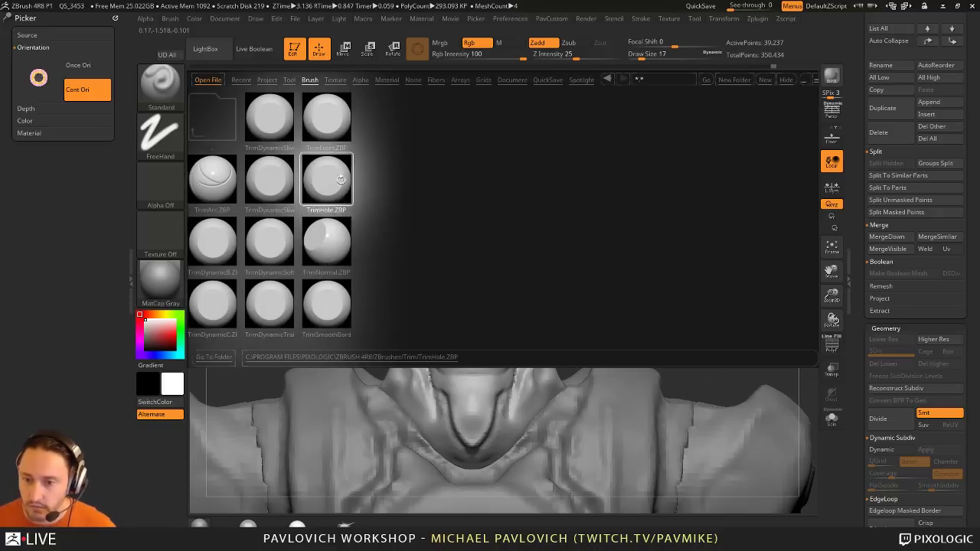
mouse_move(731, 255)
left_mouse_down()
mouse_move(580, 243)
mouse_move(648, 223)
left_mouse_up()
Step: Try stamping holes into the forehead with the TrimHole brush at draw size 35, undoing the attempts
key("s")
mouse_move(542, 268)
left_mouse_down()
mouse_move(509, 274)
mouse_move(520, 268)
mouse_move(511, 280)
left_mouse_up()
key("ctrl+z")
key("s")
left_click_drag(508, 274, 508, 269)
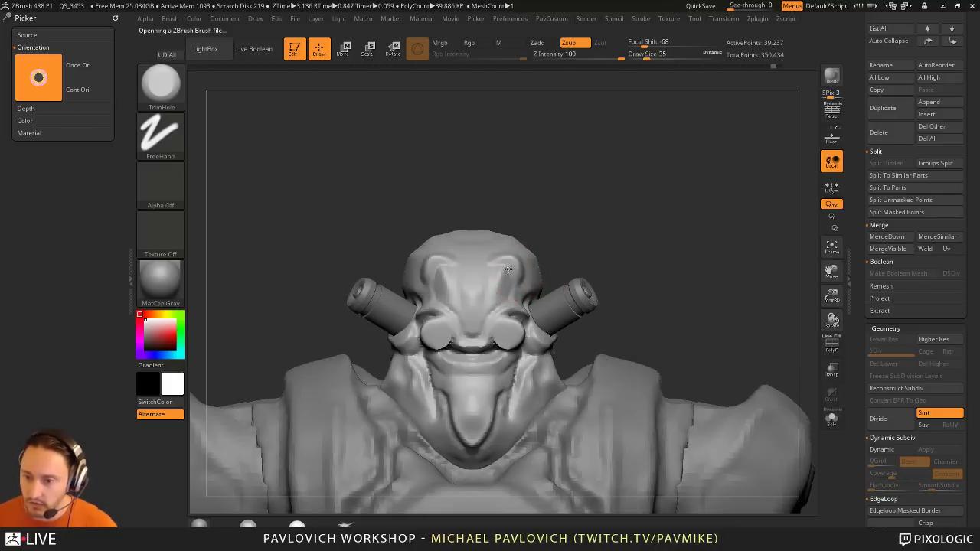
left_click(509, 268)
key("ctrl+z")
Step: Try stamping round holes into the side of the head with the TrimHole brush, undoing each one
left_click_drag(582, 235, 535, 253)
mouse_move(647, 196)
left_mouse_down()
mouse_move(712, 199)
mouse_move(657, 202)
mouse_move(646, 230)
left_mouse_up()
key("ctrl+z")
left_click_drag(591, 246, 591, 248)
key("ctrl+z")
mouse_move(678, 232)
left_mouse_down()
mouse_move(619, 232)
mouse_move(572, 250)
left_mouse_up()
key("ctrl+z")
left_click_drag(724, 179, 737, 175)
Step: Build up the area between the two eye cylinders with the Clay brush and smooth the transitions
key("b")
key("c")
key("l")
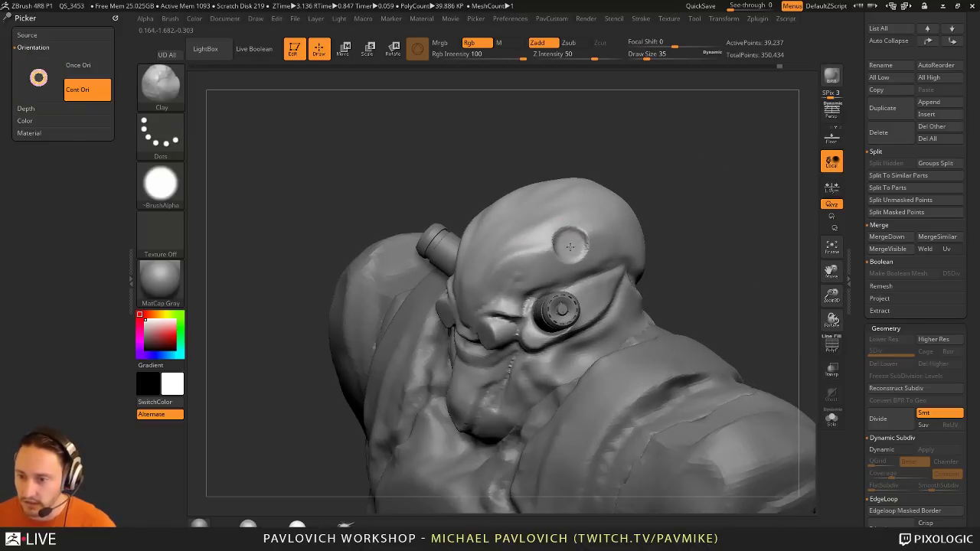
mouse_move(685, 216)
left_mouse_down()
mouse_move(712, 246)
mouse_move(716, 219)
mouse_move(740, 246)
left_mouse_up()
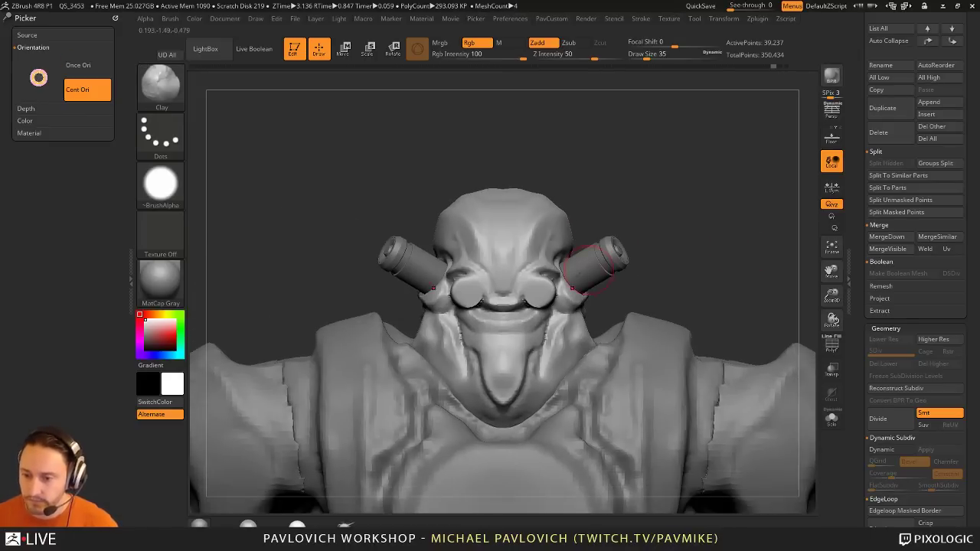
left_click_drag(539, 292, 541, 304, "shift")
left_click_drag(693, 237, 727, 230)
left_click_drag(707, 197, 724, 191)
left_click_drag(724, 191, 680, 206, "alt")
Step: Flatten the nose bridge and the eye cylinders with the TrimDynamic brush at draw size 22
key("b")
key("t")
key("d")
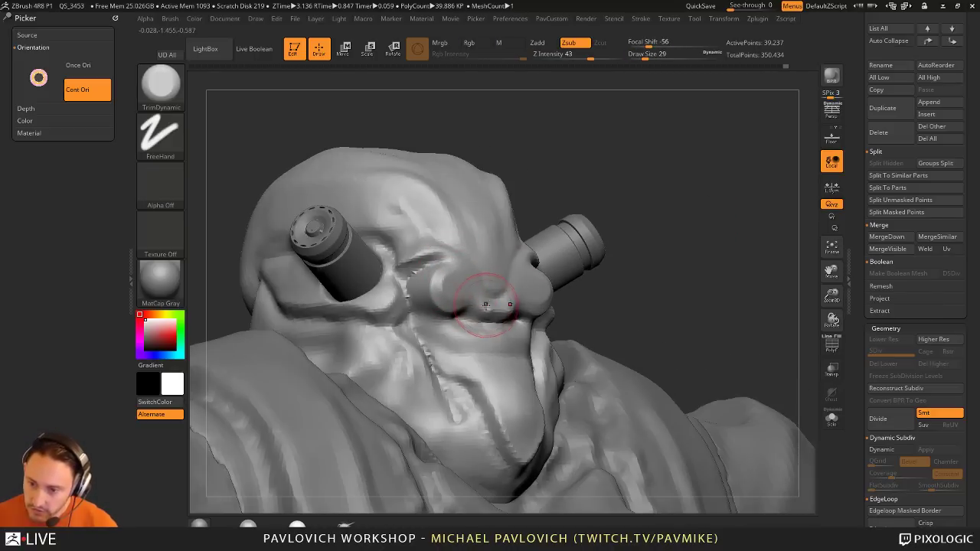
key("[")
left_click_drag(648, 251, 744, 255)
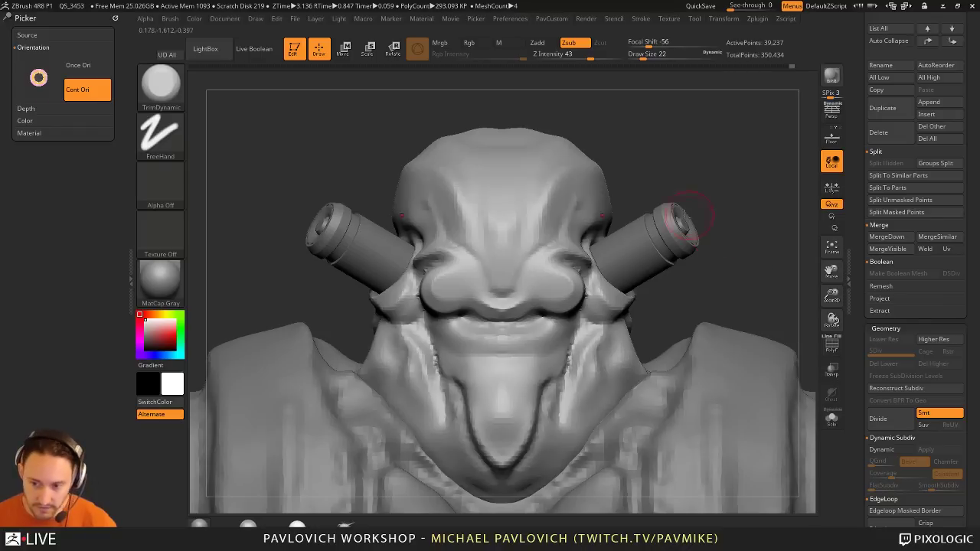
Step: Define the rims around the eye cylinders with fine Standard brush strokes at draw size 8
key("b")
key("s")
key("t")
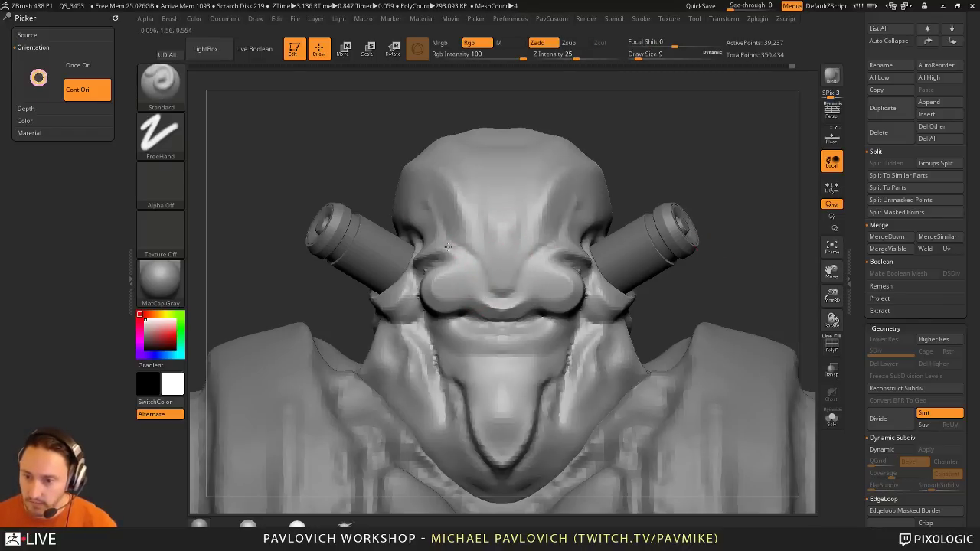
left_click_drag(709, 149, 732, 131)
mouse_move(477, 304)
right_mouse_down()
mouse_move(498, 295)
mouse_move(444, 301)
right_mouse_up()
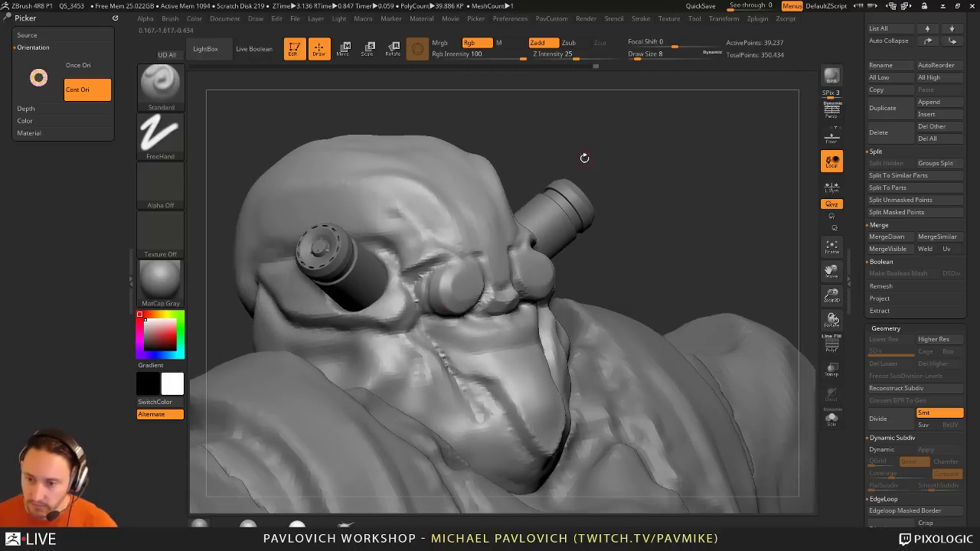
Step: Flatten the brow and the surfaces around the rimmed eye cylinders with the TrimDynamic brush
key("b")
key("t")
key("d")
mouse_move(431, 260)
left_mouse_down()
mouse_move(418, 267)
mouse_move(433, 260)
left_mouse_up()
right_click_drag(668, 168, 528, 275)
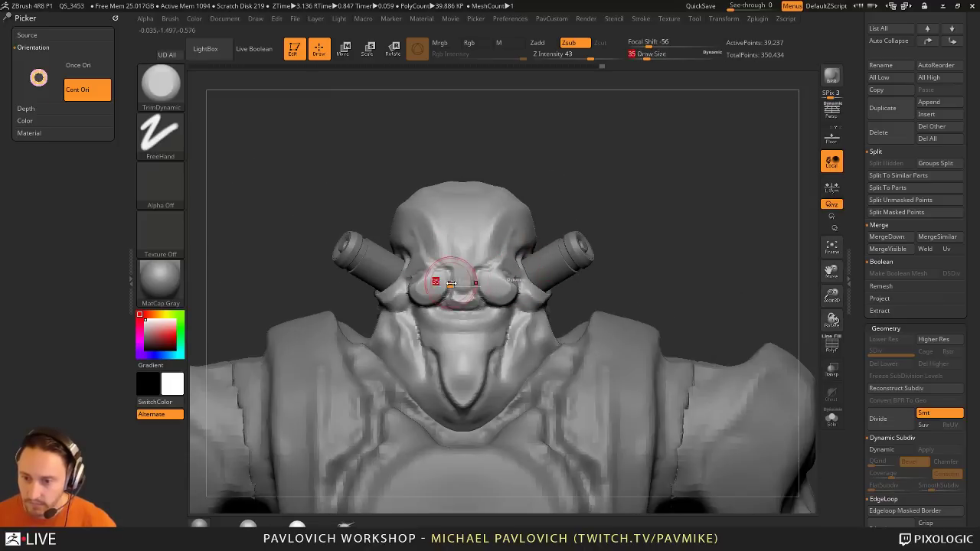
Step: Reshape the eye cylinders and the inner brow with the Move brush
key("b")
key("m")
key("v")
mouse_move(448, 274)
left_mouse_down()
mouse_move(444, 314)
mouse_move(428, 293)
left_mouse_up()
right_click_drag(712, 157, 634, 193)
Step: Trim the reshaped eye cylinders with the TrimDynamic brush at draw size 27
key("b")
key("t")
key("d")
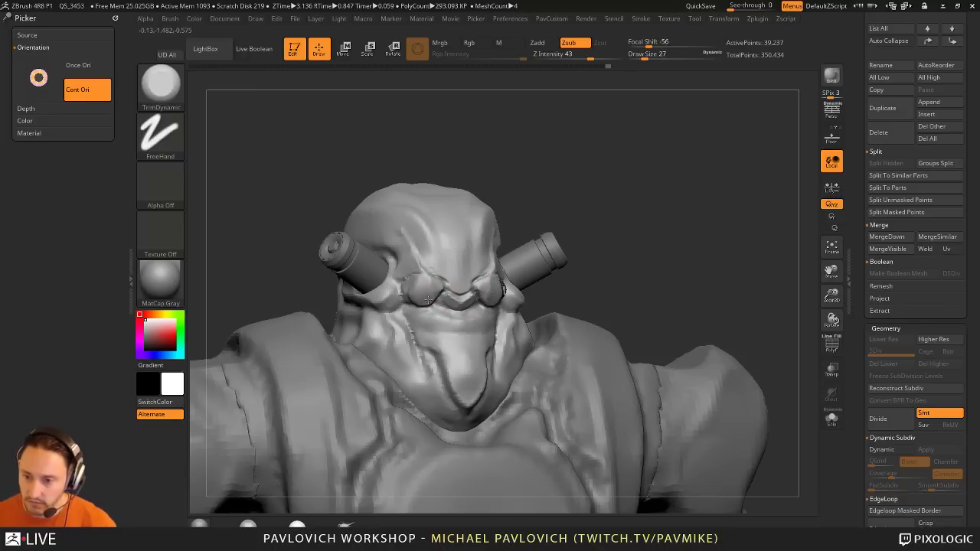
left_click_drag(428, 300, 433, 291)
mouse_move(612, 256)
right_mouse_down()
mouse_move(700, 238)
mouse_move(655, 237)
right_mouse_up()
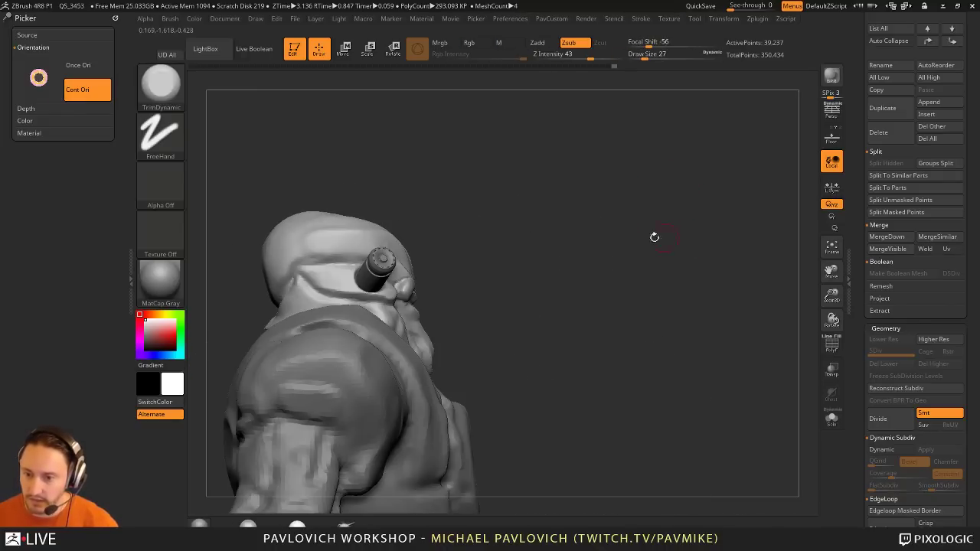
Step: Cut away the front of the face in side view, from the forehead down to the chin
left_click(174, 89, "ctrl+shift")
left_click(257, 141, "ctrl+shift")
mouse_move(454, 185)
left_mouse_down("ctrl+shift")
mouse_move(398, 271)
mouse_move(430, 359)
left_mouse_up("ctrl+shift")
mouse_move(696, 258)
right_mouse_down("shift")
mouse_move(630, 217)
mouse_move(529, 222)
mouse_move(419, 250)
right_mouse_up("shift")
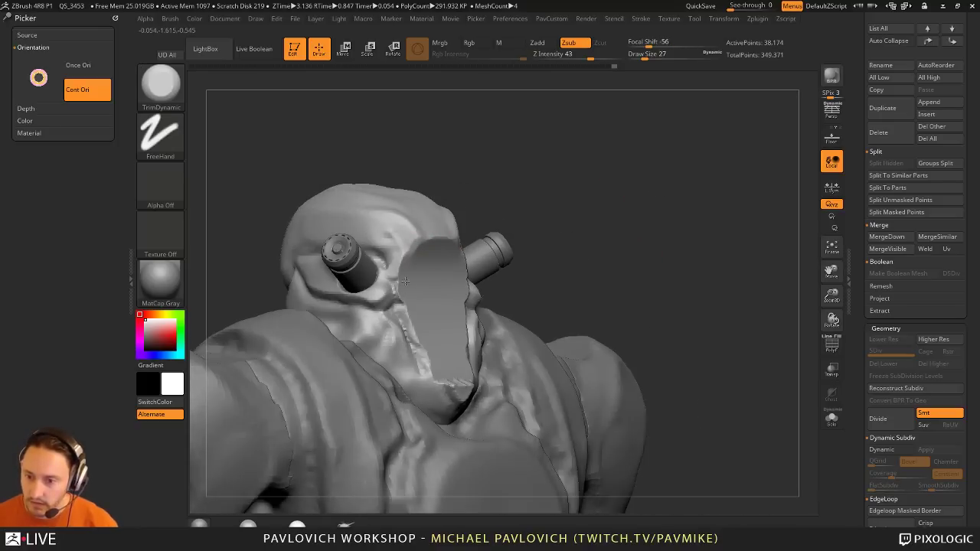
right_click_drag(458, 362, 691, 222)
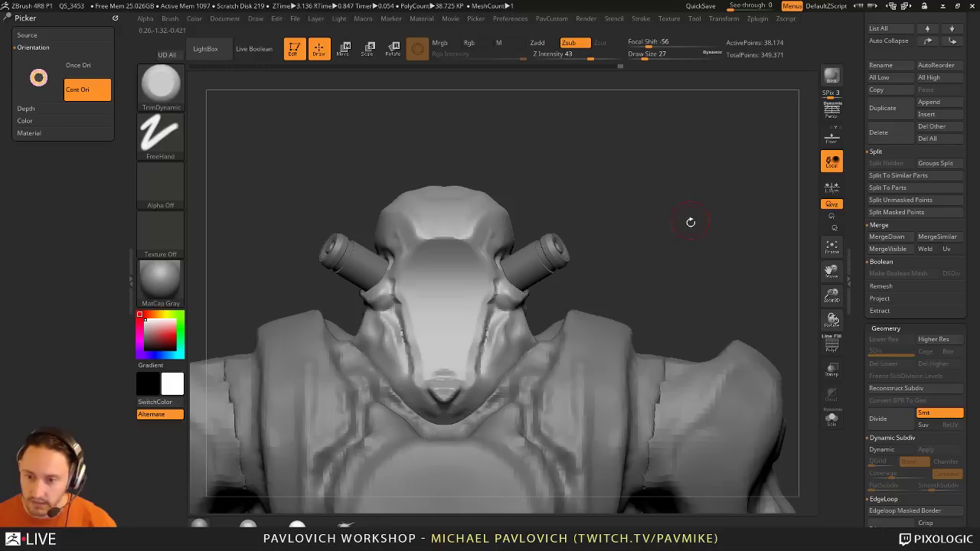
Step: Insert the Cube mesh from the IMM base primitives brush over the middle of the cut-away face
key("b")
key("i")
key("p")
key("m")
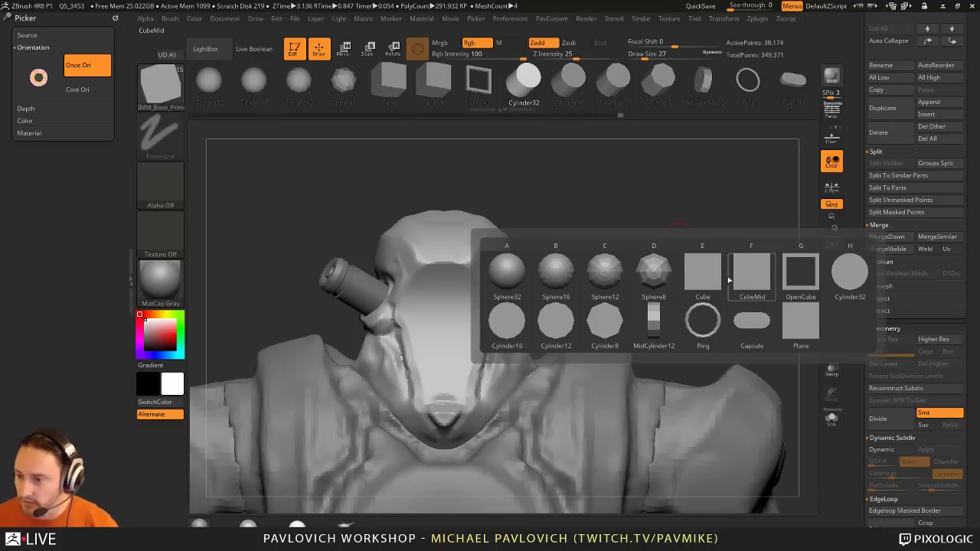
left_click(706, 271)
left_click_drag(444, 322, 446, 369)
right_click_drag(689, 239, 739, 239)
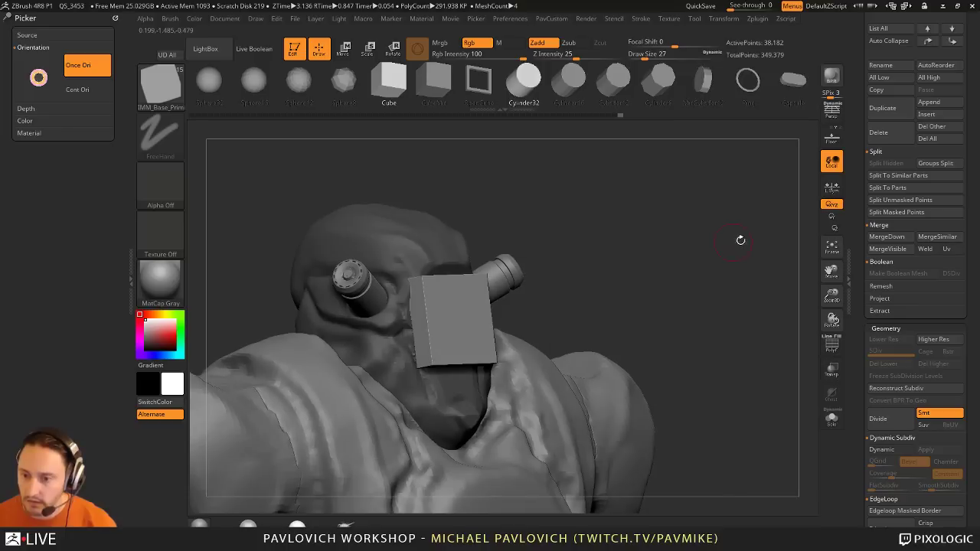
Step: Split the masked head from the inserted cube with Split Masked Points and narrow the cube along X
key("grave")
left_click(726, 300)
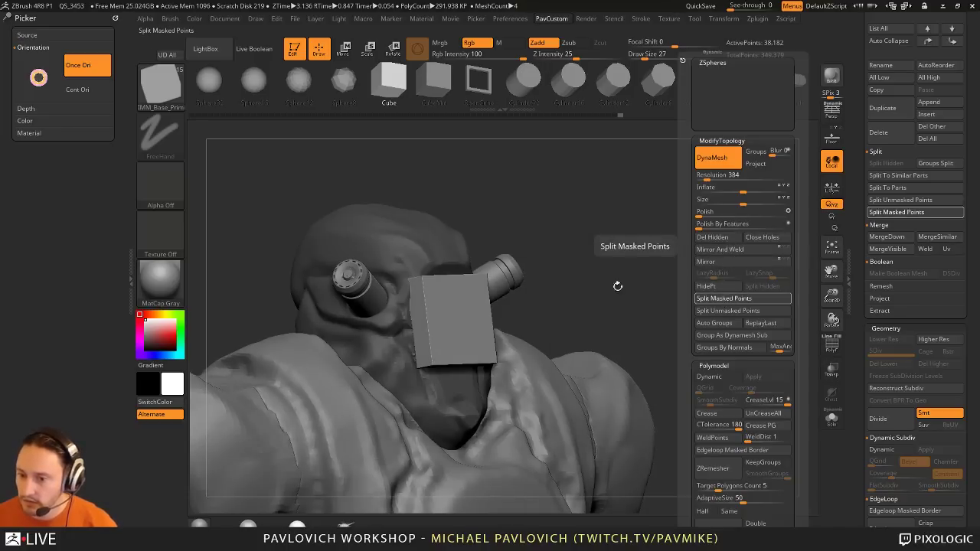
right_click_drag(617, 284, 656, 271, "shift")
key("w")
right_click_drag(592, 235, 537, 242, "shift")
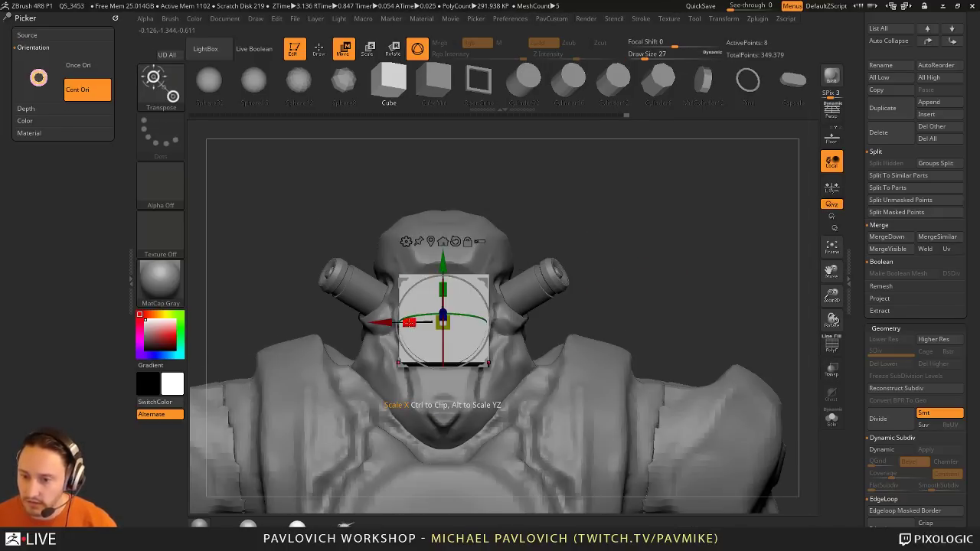
left_click_drag(411, 324, 428, 323)
Step: Apply Mirror And Weld to the narrowed cube and convert it to a DynaMesh
right_click_drag(634, 252, 611, 266)
key("space")
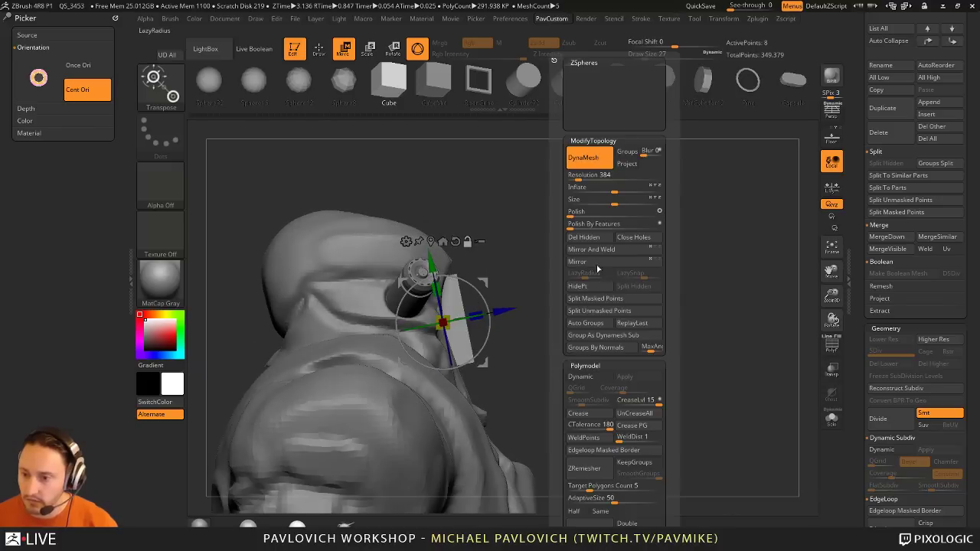
left_click(167, 55)
key("ctrl+z")
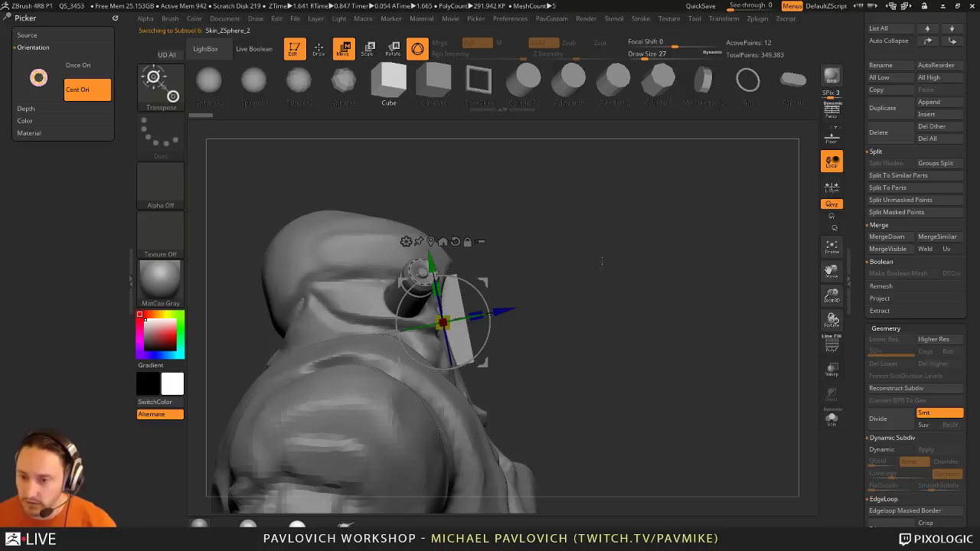
mouse_move(482, 296)
left_mouse_down()
mouse_move(523, 314)
mouse_move(486, 318)
left_mouse_up()
key("q")
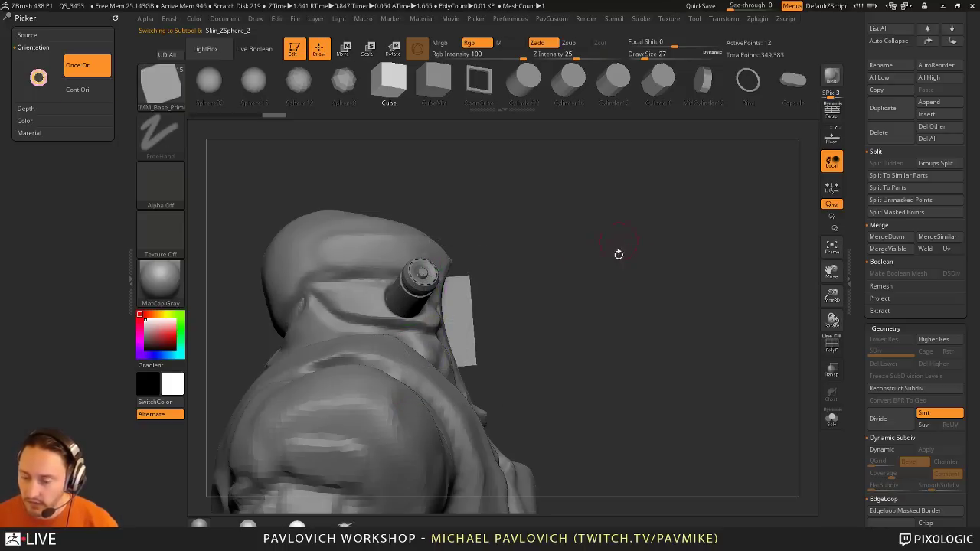
key("grave")
left_click_drag(575, 177, 582, 268, "ctrl")
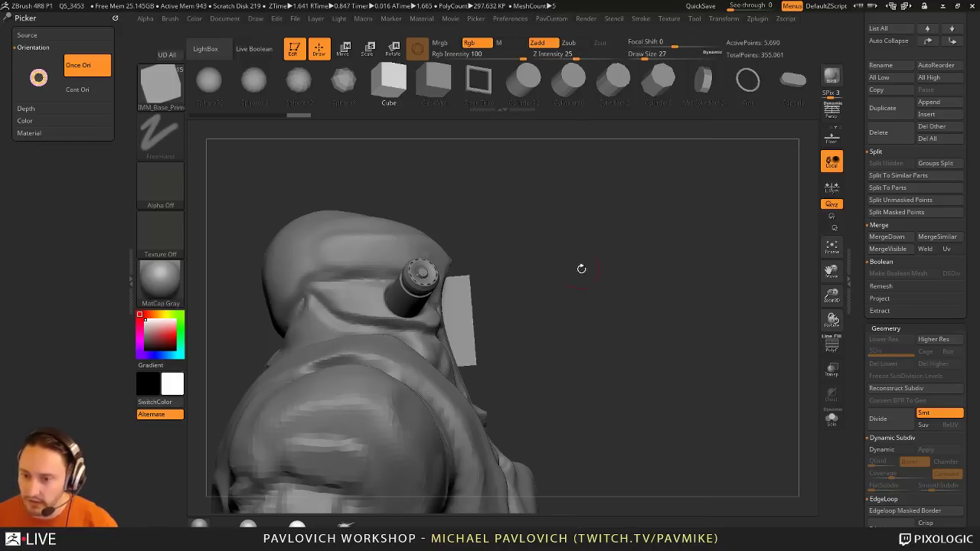
Step: Cut the cube's front to an angled profile in side view and notch its lower sides in front view into a tapered faceplate
left_click_drag(440, 230, 468, 430, "ctrl+shift")
left_click_drag(659, 303, 589, 258)
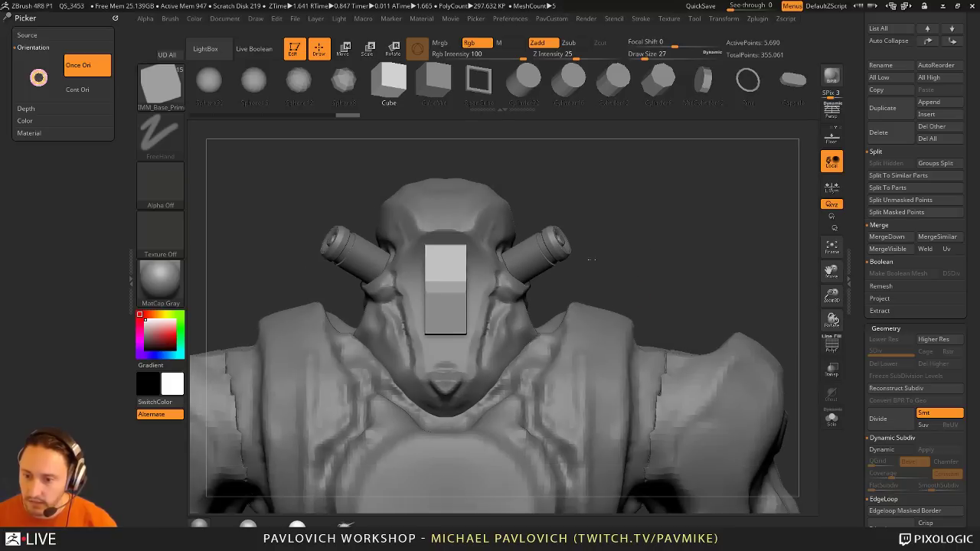
mouse_move(619, 209)
left_mouse_down("ctrl+shift")
mouse_move(467, 301)
mouse_move(458, 322)
left_mouse_up("ctrl+shift")
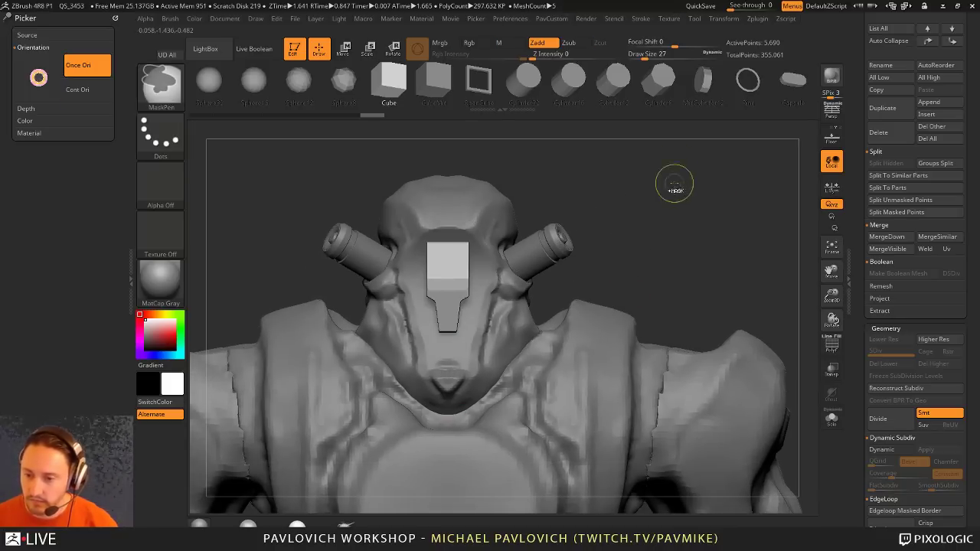
Step: Enlarge the faceplate with the Gizmo and position it over the front of the face
key("w")
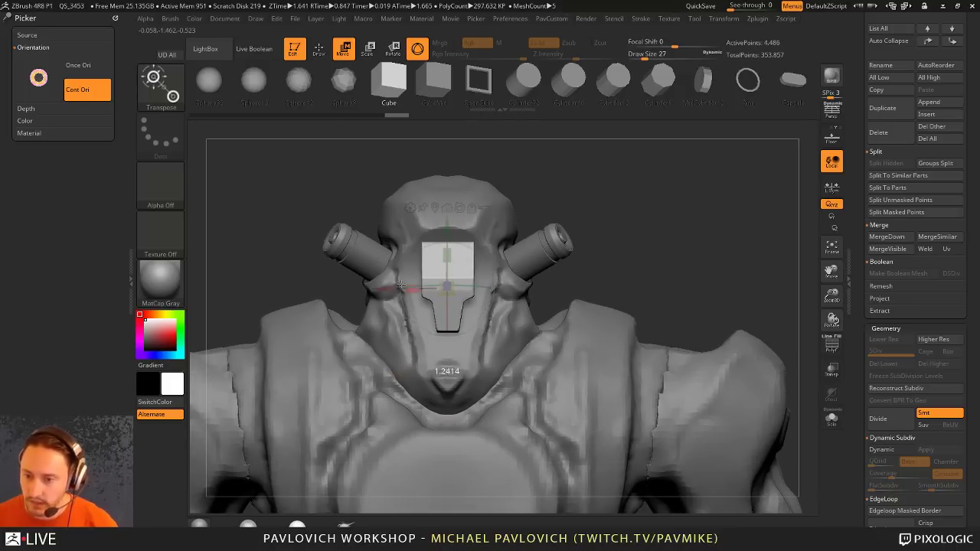
left_click_drag(585, 218, 665, 210)
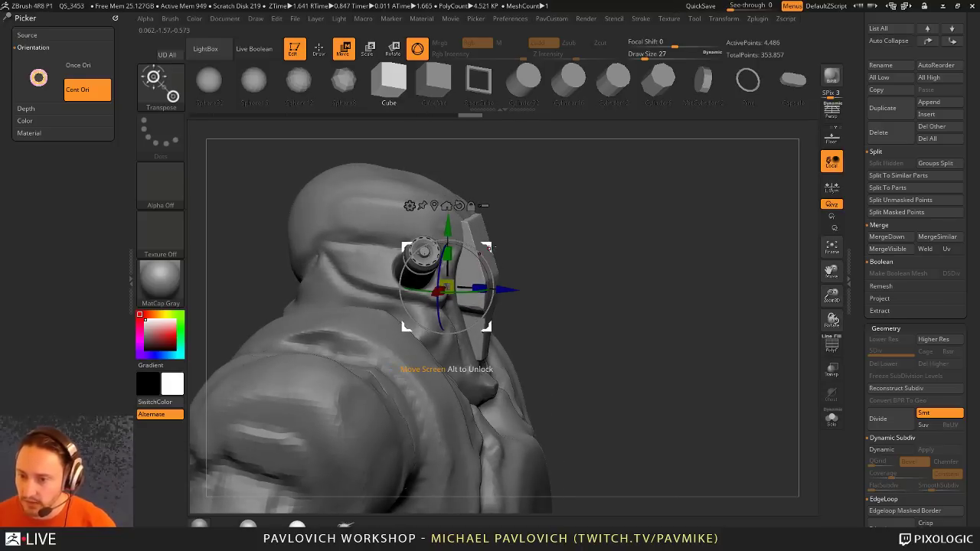
left_click_drag(515, 247, 549, 258)
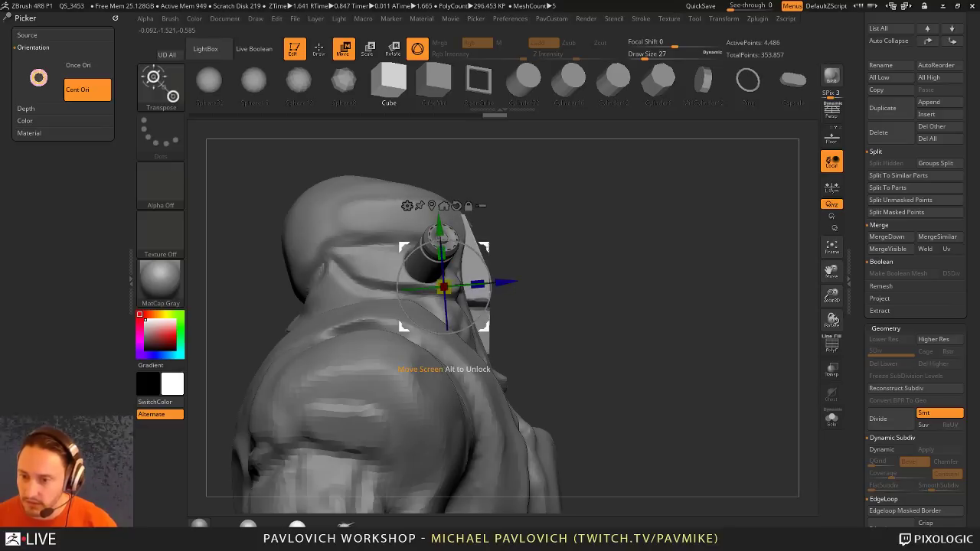
key("q")
Step: Reshape the faceplate's outline and side profile with the Move brush to fit the face, and update its DynaMesh
mouse_move(639, 289)
left_mouse_down()
mouse_move(589, 273)
mouse_move(569, 237)
mouse_move(548, 236)
left_mouse_up()
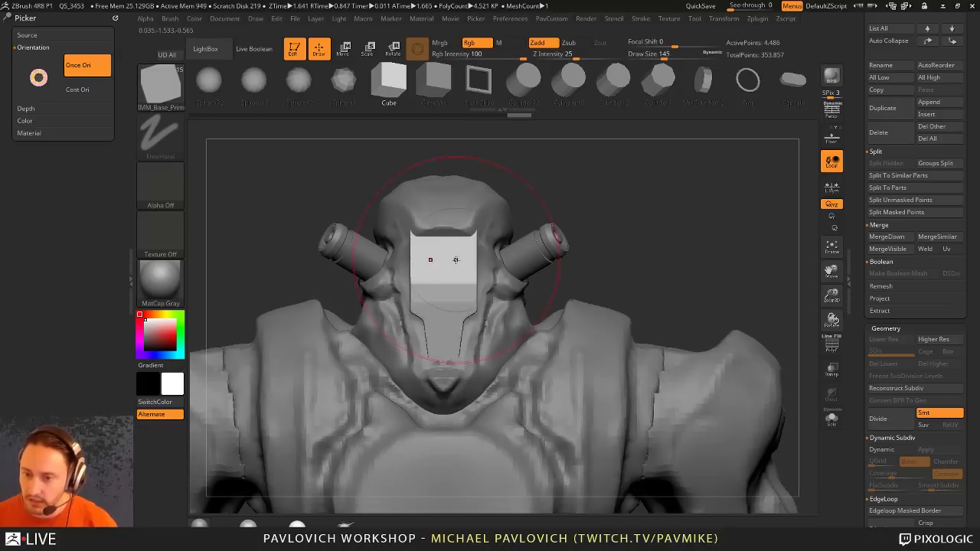
key("b")
key("m")
key("v")
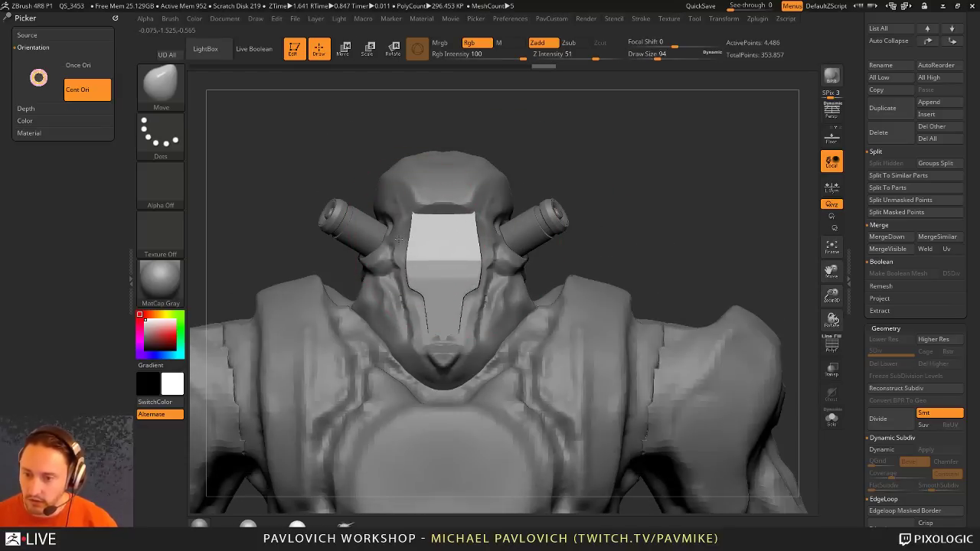
mouse_move(430, 322)
left_mouse_down()
mouse_move(444, 311)
mouse_move(449, 254)
left_mouse_up()
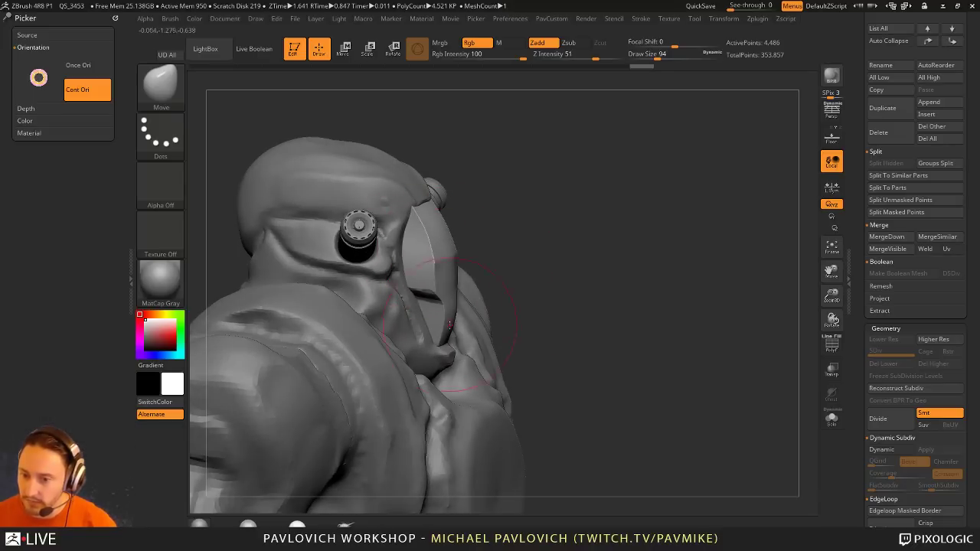
left_click_drag(471, 266, 448, 188)
right_click_drag(447, 188, 442, 208)
key("s")
left_click_drag(442, 210, 432, 211)
left_click_drag(615, 143, 643, 191, "ctrl")
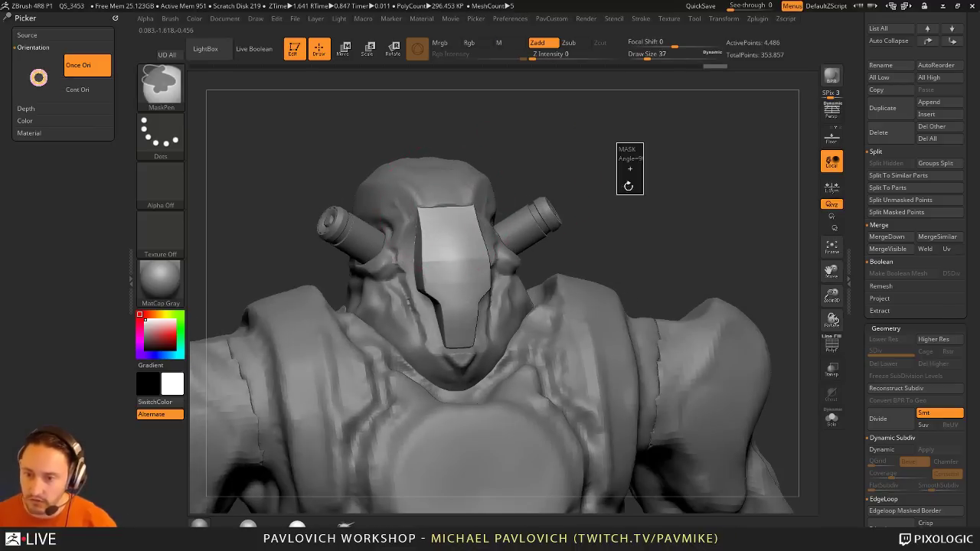
Step: Isolate the faceplate, bevel its edges with the TrimDynamic brush at draw size 29, then show everything and update its DynaMesh
key("b")
key("t")
key("d")
left_click_drag(620, 142, 852, 330)
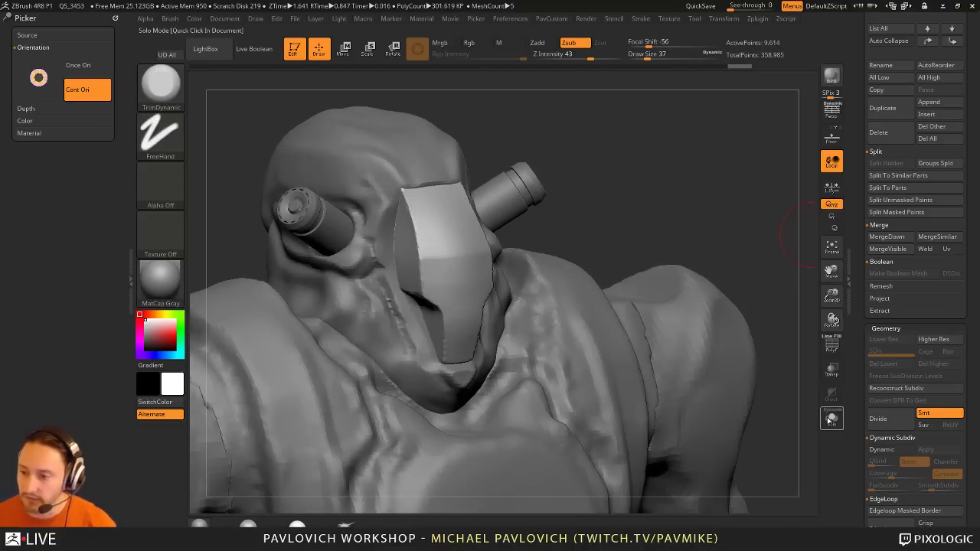
left_click(832, 418)
key("bracketleft")
key("bracketleft")
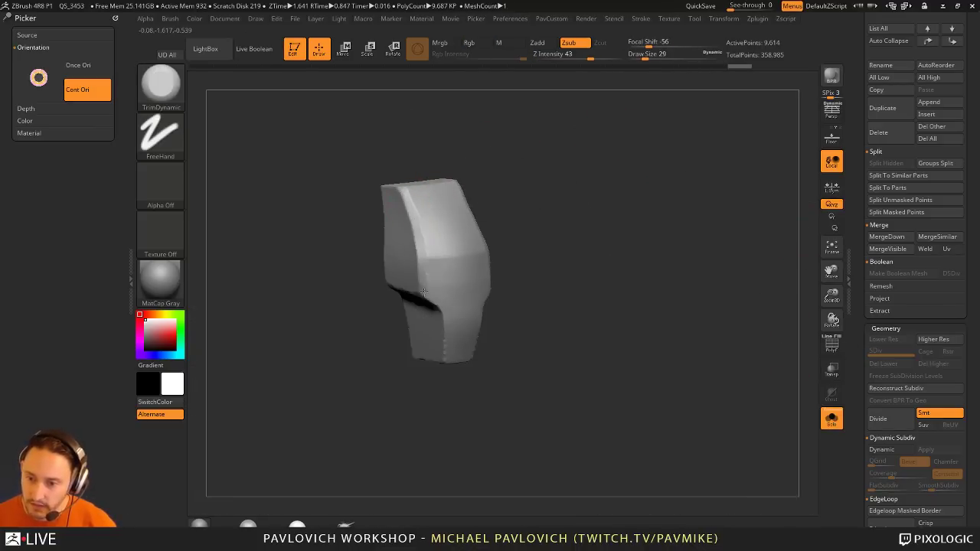
right_click_drag(424, 293, 468, 284)
left_click_drag(449, 283, 450, 343)
left_click(831, 418)
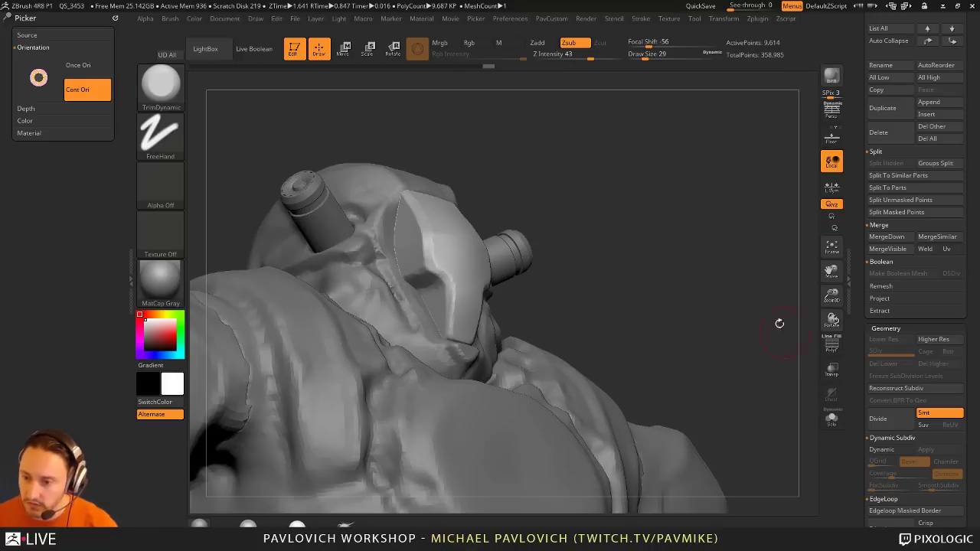
mouse_move(702, 248)
left_mouse_down("alt")
mouse_move(685, 268)
mouse_move(712, 222)
left_mouse_up("alt")
left_click_drag(699, 185, 739, 225, "ctrl")
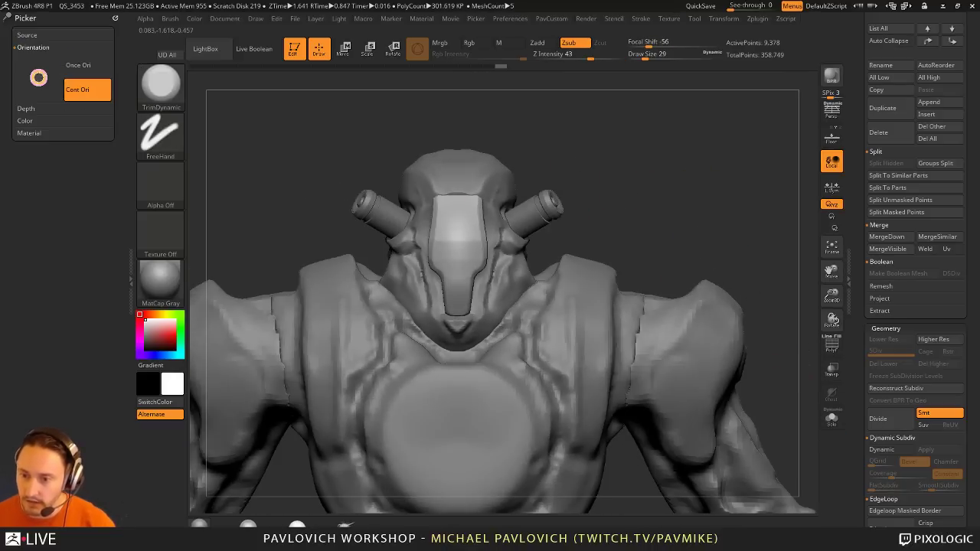
Step: Select the head and build up the surface around the faceplate with the Standard brush at draw sizes 22 and 18
right_click_drag(437, 182, 487, 196)
left_click(488, 197, "alt")
key("1")
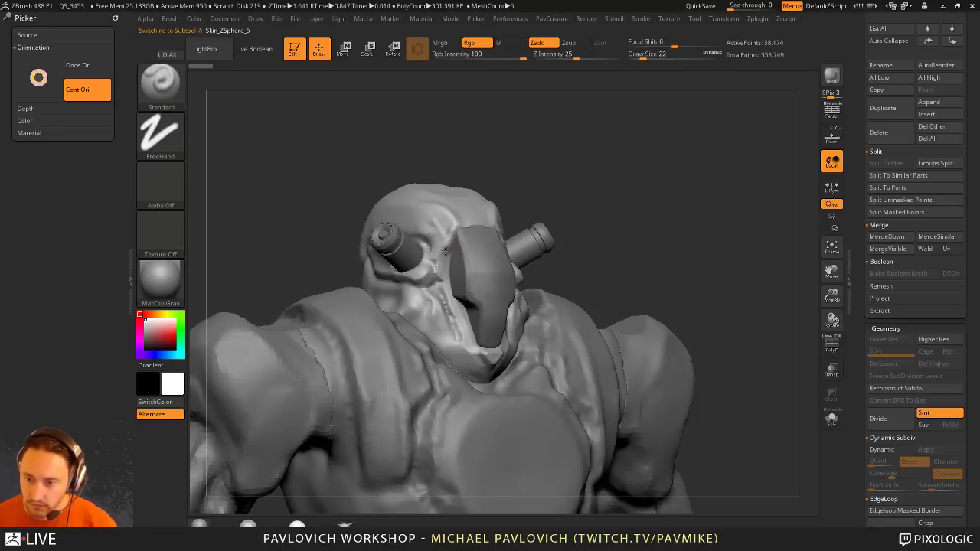
left_click_drag(450, 296, 467, 346)
right_click_drag(467, 346, 437, 342, "shift")
key("[")
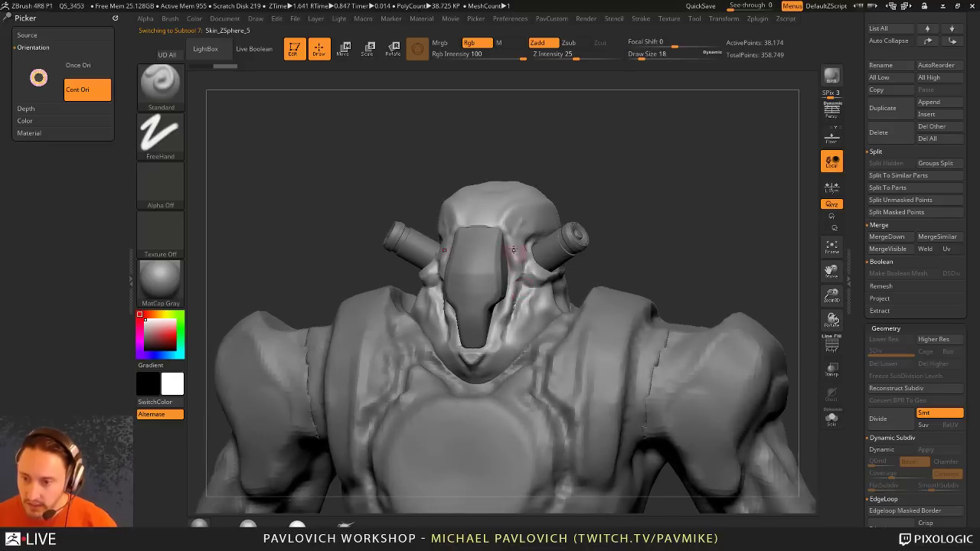
left_click_drag(516, 254, 504, 357)
left_click_drag(678, 163, 651, 205, "alt")
Step: Load the HS2_Containers brush from the HardSurface brush folder and choose one of its recessed handle shapes
key("comma")
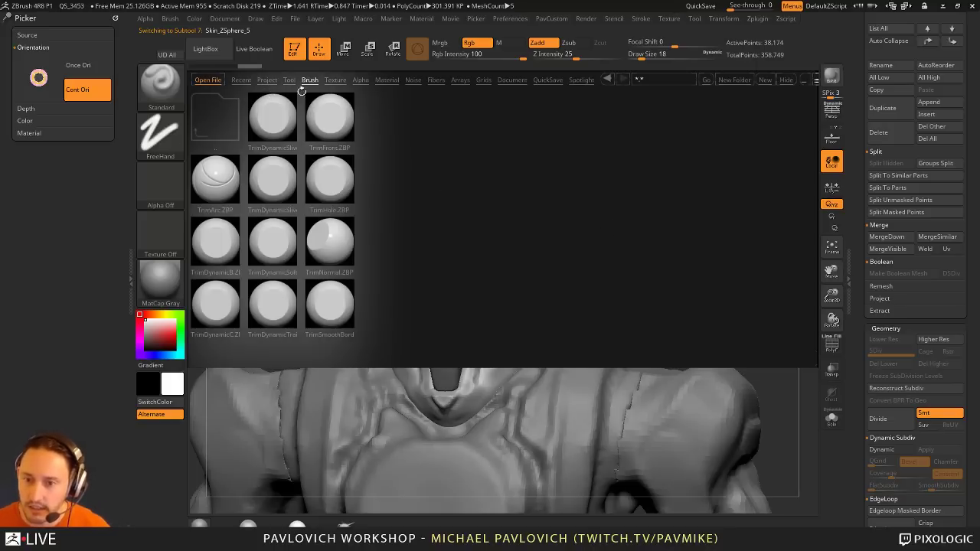
left_click(366, 77)
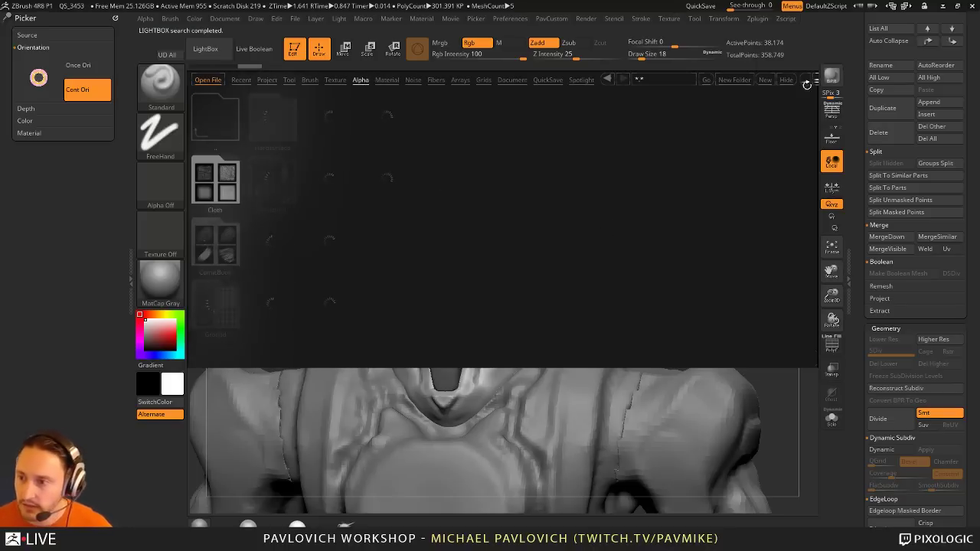
key("comma")
key("comma")
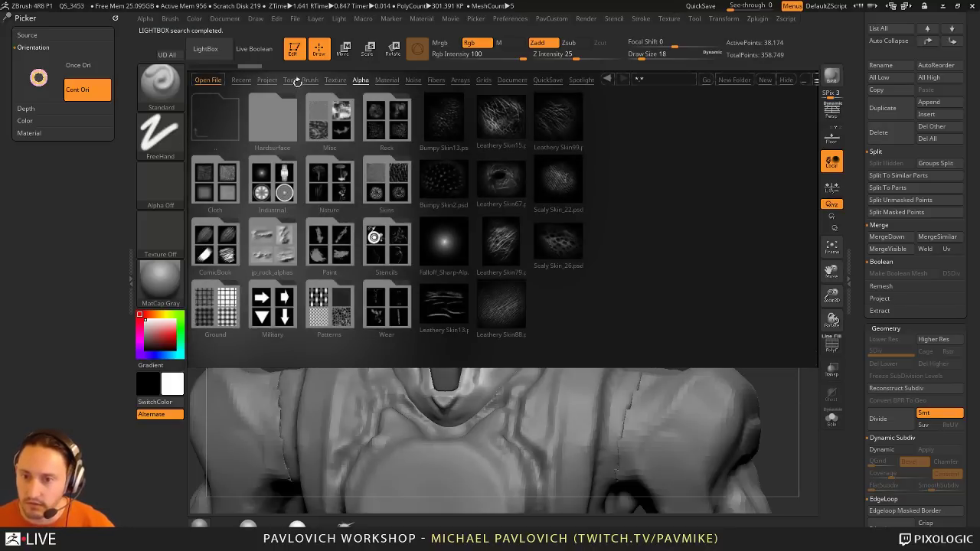
left_click(309, 79)
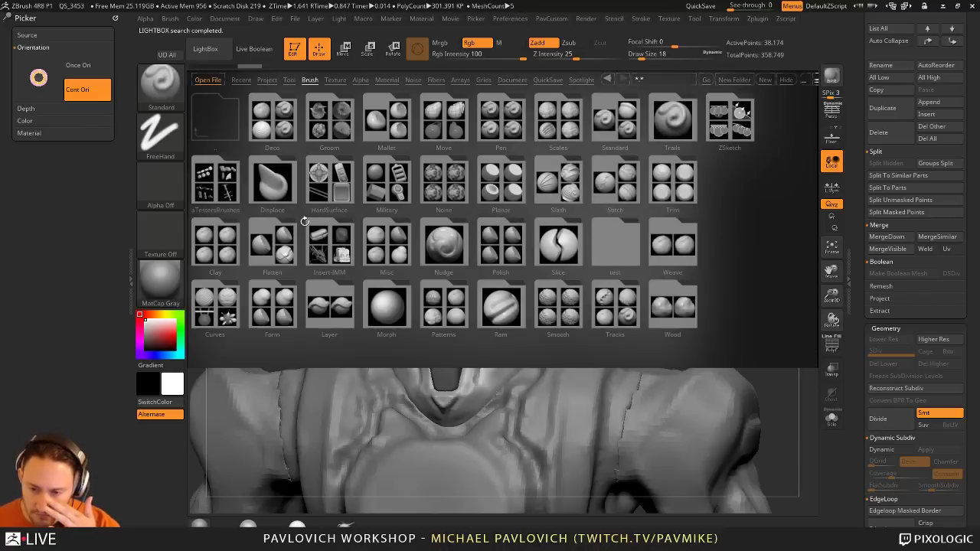
left_click(330, 180)
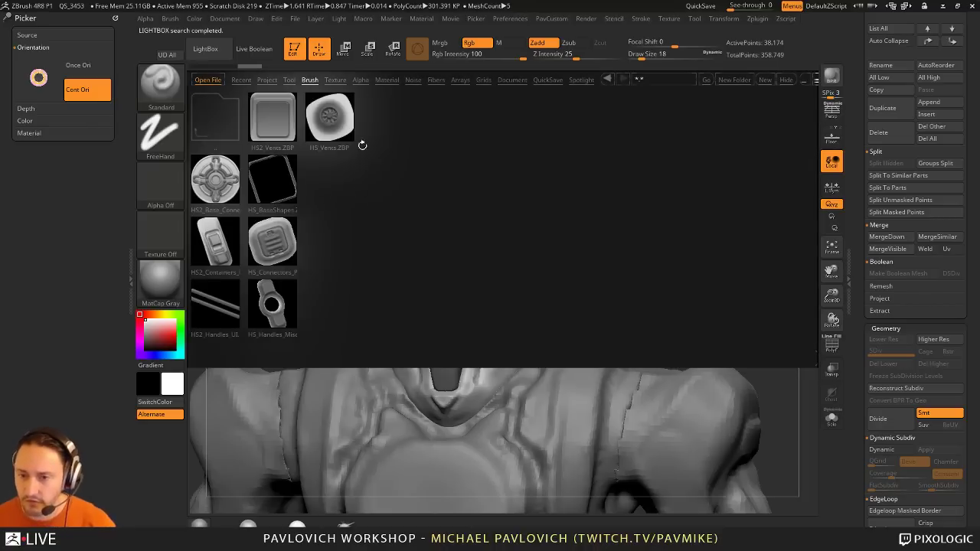
double_click(226, 249)
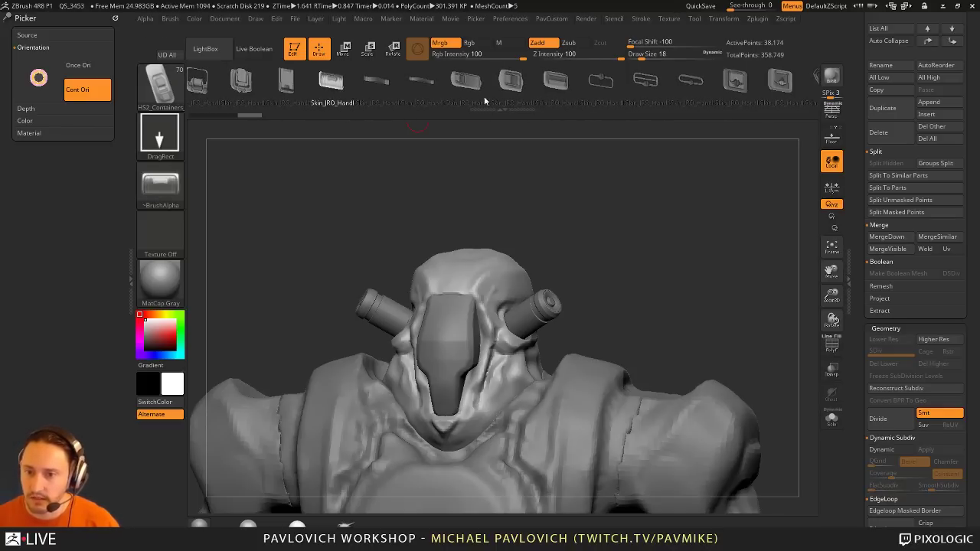
left_click(510, 81)
mouse_move(580, 151)
left_mouse_down()
mouse_move(583, 231)
mouse_move(555, 245)
left_mouse_up()
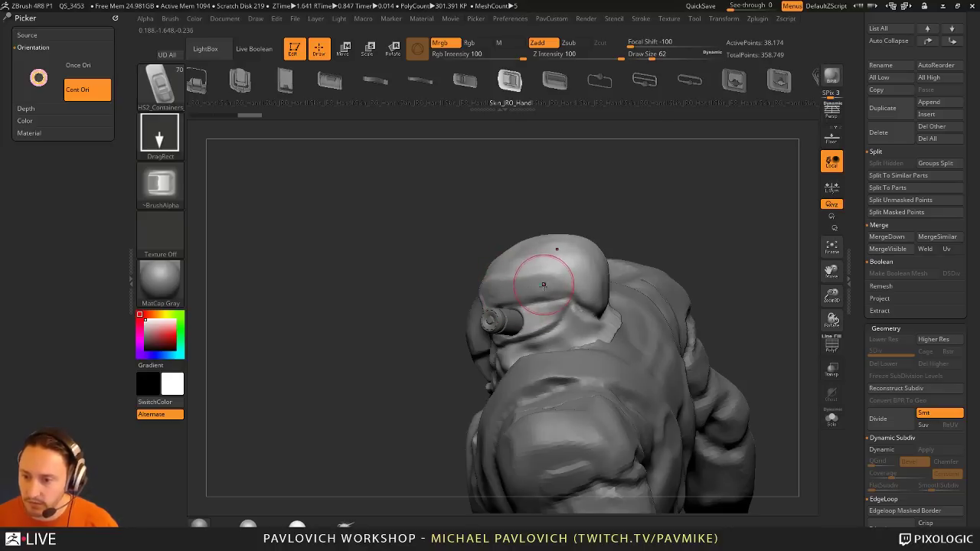
left_click_drag(544, 285, 554, 310)
left_click_drag(659, 222, 666, 249)
key("ctrl+z")
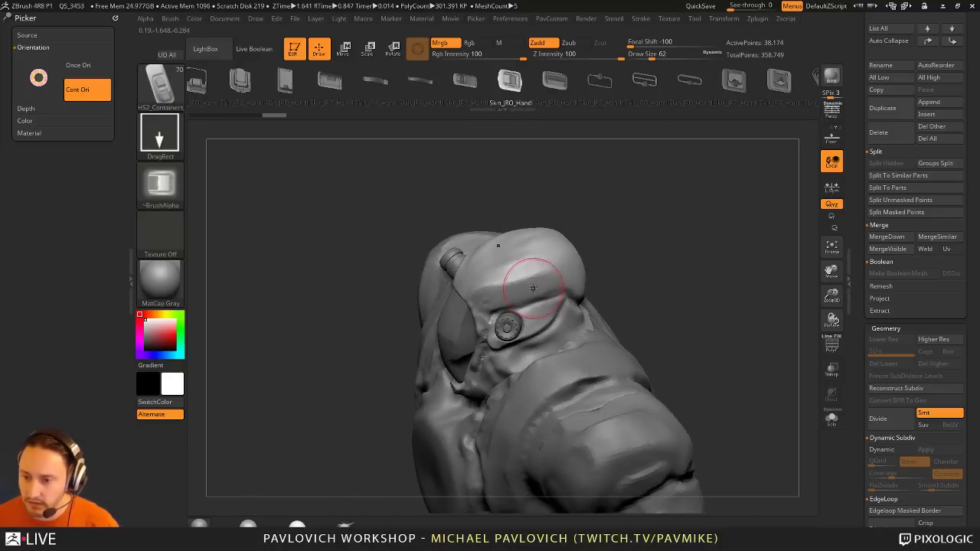
Step: Stamp the recessed handle shape onto the side of the head behind the eye cylinder and update the head's DynaMesh
mouse_move(533, 288)
left_mouse_down()
mouse_move(498, 234)
mouse_move(508, 216)
mouse_move(695, 228)
mouse_move(540, 282)
left_mouse_up()
mouse_move(611, 269)
left_mouse_down()
mouse_move(509, 295)
mouse_move(540, 302)
mouse_move(659, 269)
mouse_move(569, 294)
left_mouse_up()
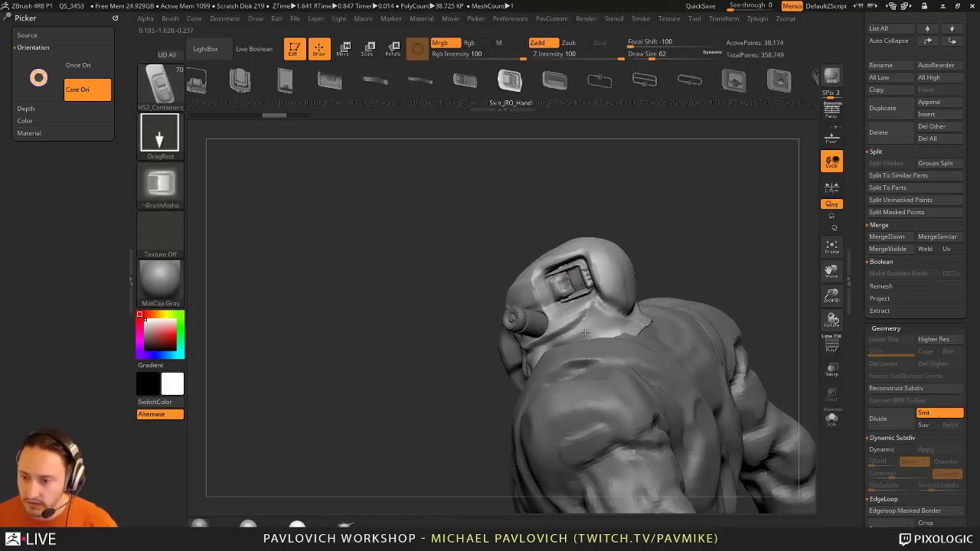
mouse_move(585, 332)
left_mouse_down()
mouse_move(702, 225)
mouse_move(679, 248)
left_mouse_up()
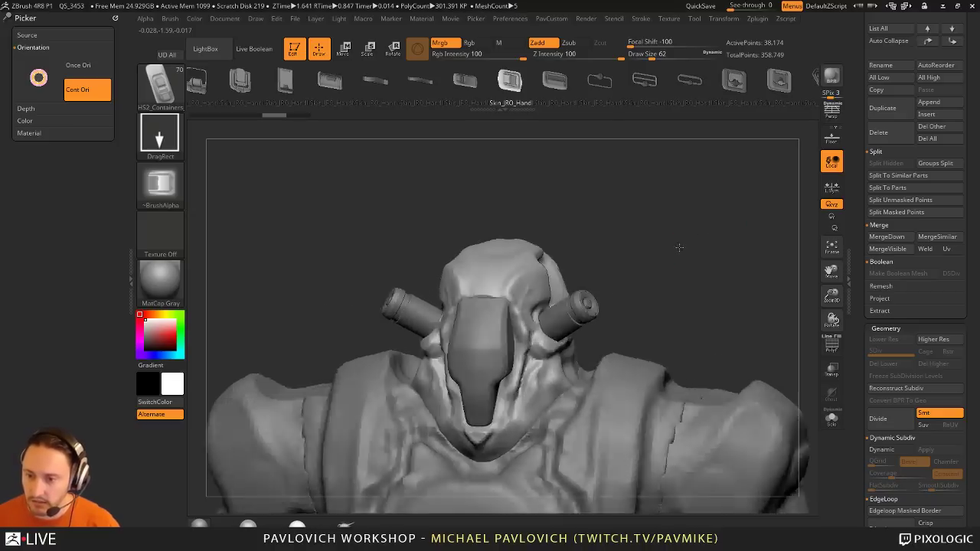
mouse_move(682, 207)
left_mouse_down("ctrl")
mouse_move(709, 249)
mouse_move(612, 246)
mouse_move(593, 266)
mouse_move(682, 232)
mouse_move(675, 243)
left_mouse_up("ctrl")
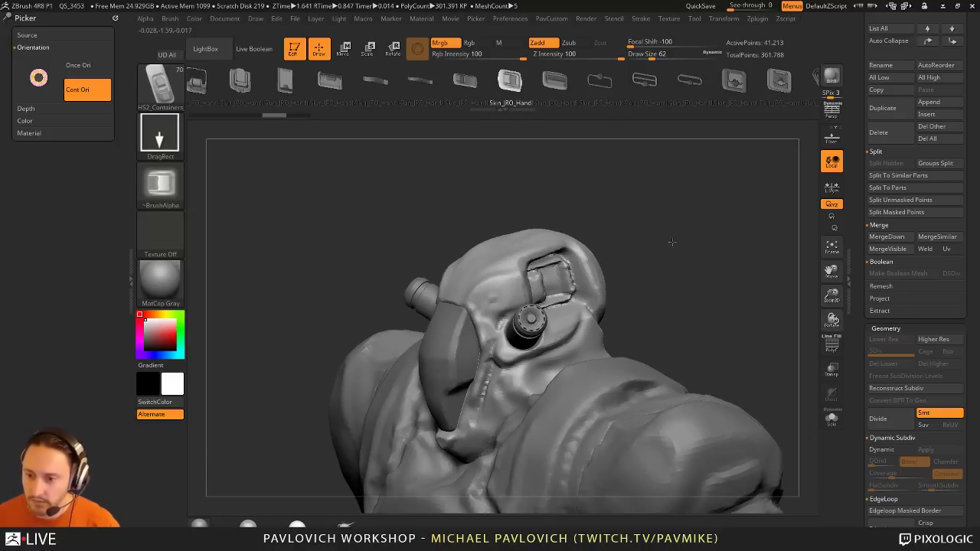
Step: Flatten the inside of the stamped recess with TrimDynamic at draw size 33, update the DynaMesh and smooth the recess
key("1")
key("3")
key("s")
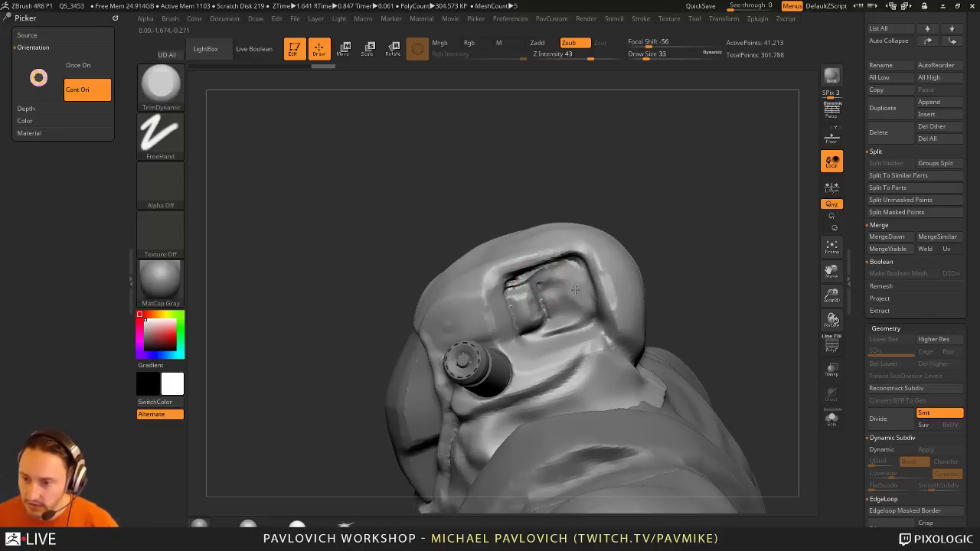
left_click_drag(575, 290, 559, 294)
left_click_drag(665, 242, 719, 222)
mouse_move(719, 222)
left_mouse_down("ctrl")
mouse_move(734, 257)
mouse_move(624, 268)
left_mouse_up("ctrl")
left_click_drag(568, 287, 546, 277, "shift")
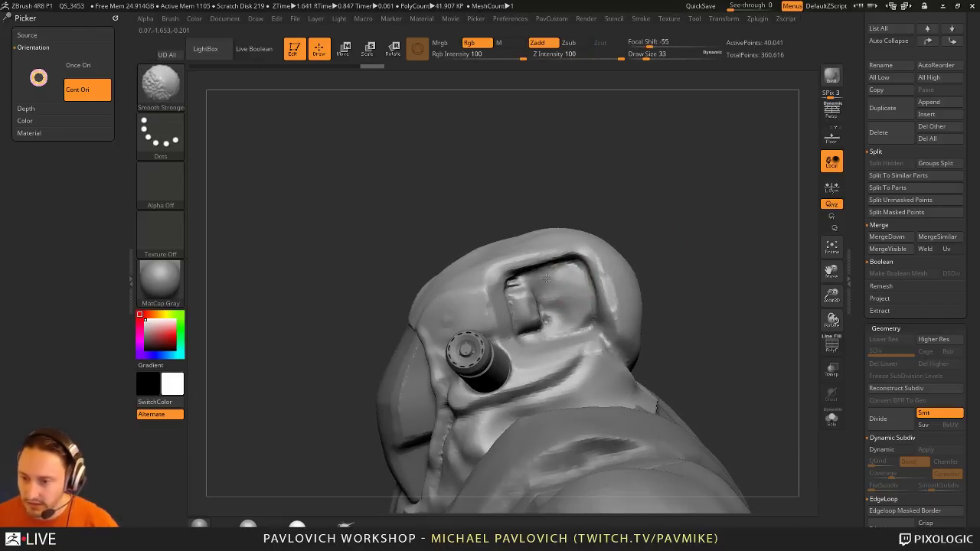
Step: Sculpt raised edges around the panel inside the head's side recess with the Standard brush at draw size 14
left_click_drag(712, 277, 663, 297)
key("1")
mouse_move(650, 230)
left_mouse_down()
mouse_move(712, 233)
mouse_move(639, 231)
mouse_move(516, 282)
left_mouse_up()
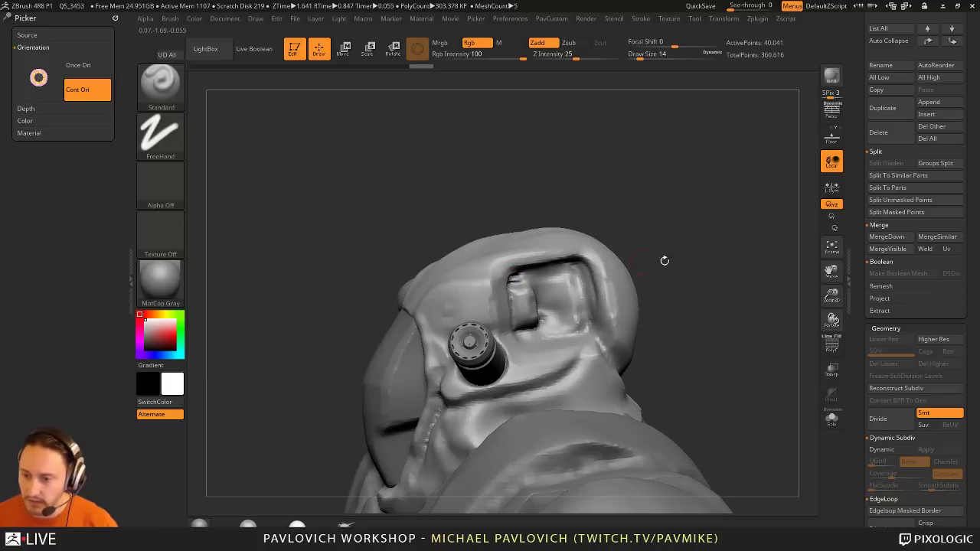
mouse_move(665, 260)
left_mouse_down()
mouse_move(620, 247)
mouse_move(679, 247)
mouse_move(647, 221)
mouse_move(669, 222)
mouse_move(478, 306)
left_mouse_up()
key("b")
key("t")
key("d")
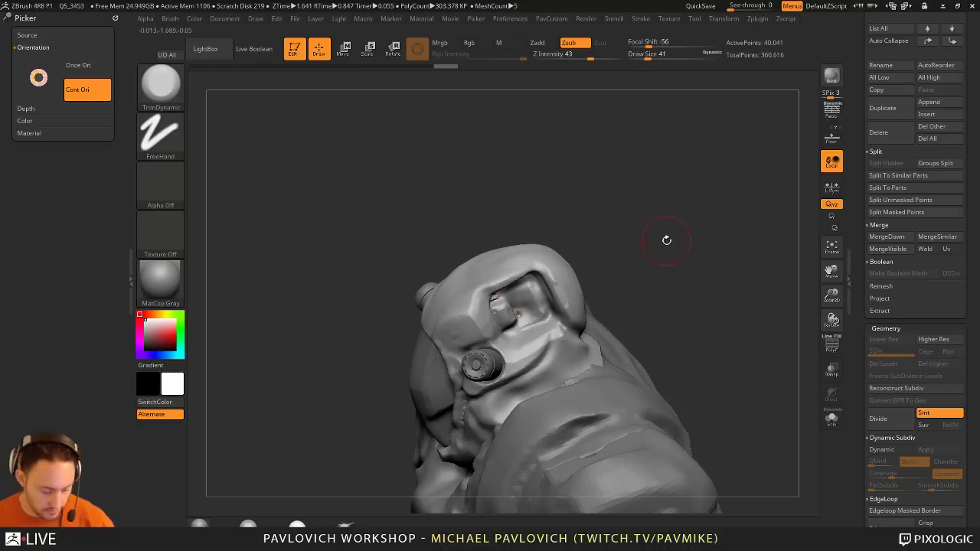
Step: Insert a Cylinder32 primitive from the IMM base primitives brush onto the side of the head, just in front of the recess
key("b")
key("i")
key("p")
key("m")
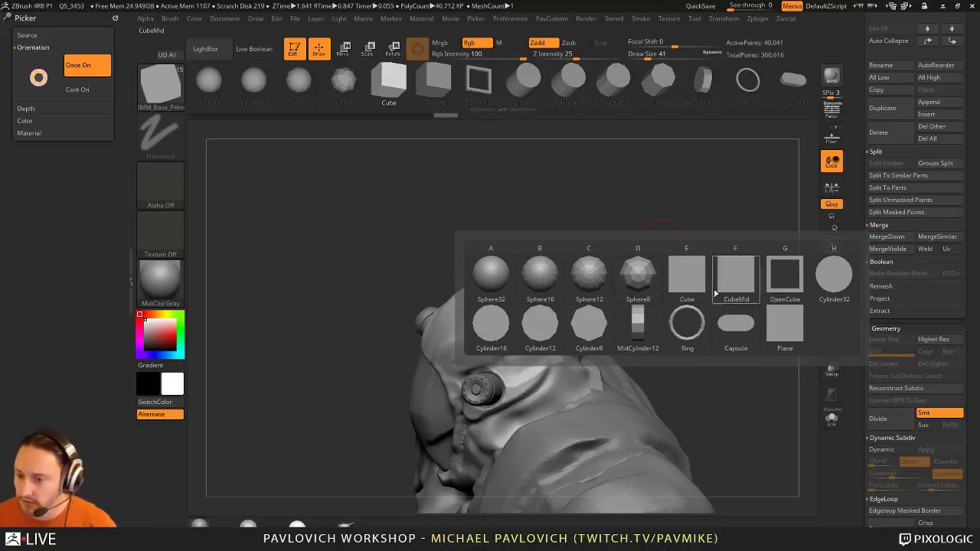
left_click(834, 275)
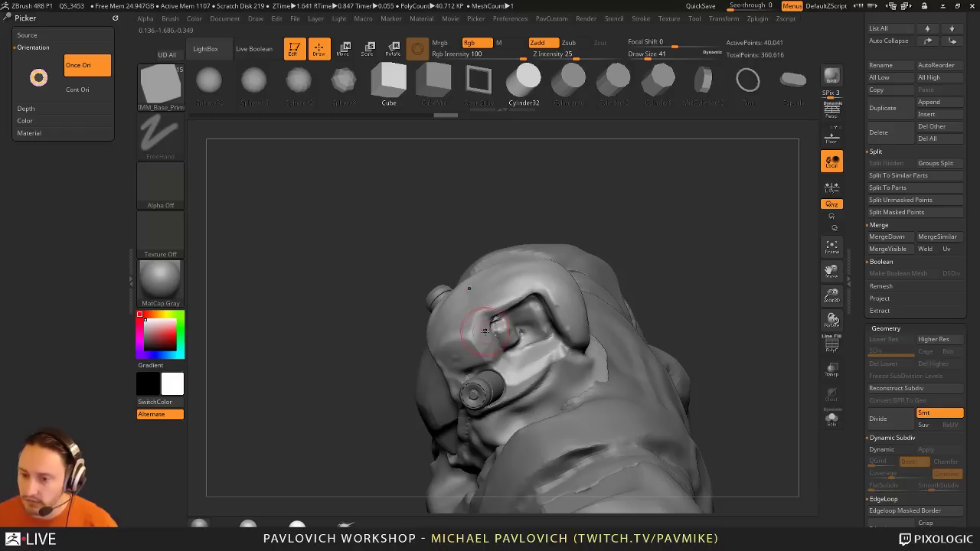
left_click_drag(479, 329, 491, 345)
Step: Enable local symmetry and lengthen the mirrored upper cylinders outward from the skull
mouse_move(620, 241)
left_mouse_down()
mouse_move(698, 244)
mouse_move(701, 265)
mouse_move(535, 303)
left_mouse_up()
key("w")
key("ctrl+z")
left_click(831, 186)
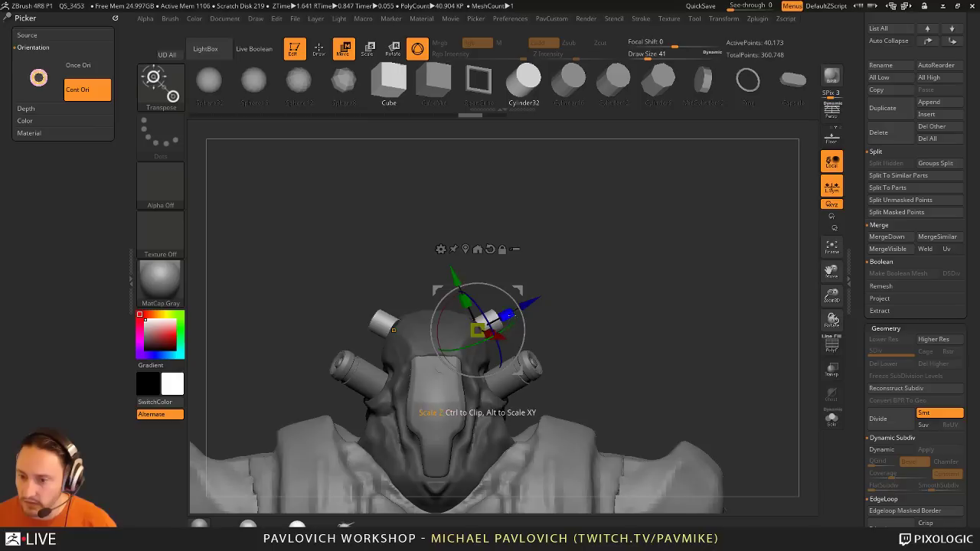
mouse_move(478, 330)
left_mouse_down()
mouse_move(567, 271)
mouse_move(534, 294)
left_mouse_up()
mouse_move(635, 279)
left_mouse_down()
mouse_move(605, 312)
mouse_move(632, 293)
mouse_move(689, 330)
left_mouse_up()
Step: Show the polyframe and split the upper cylinders from the head into their own subtool
key("q")
left_click(831, 345)
left_click_drag(743, 345, 728, 321)
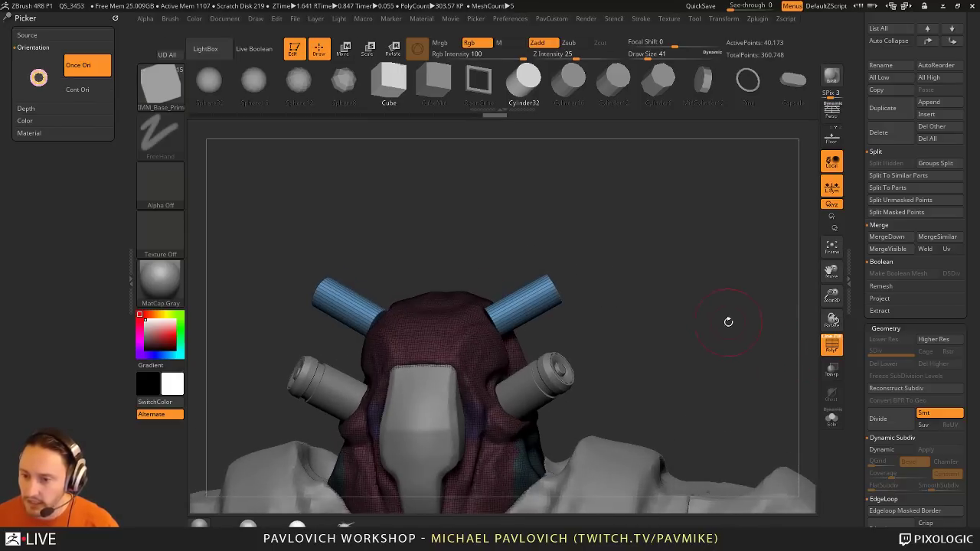
key("grave")
left_click(715, 300)
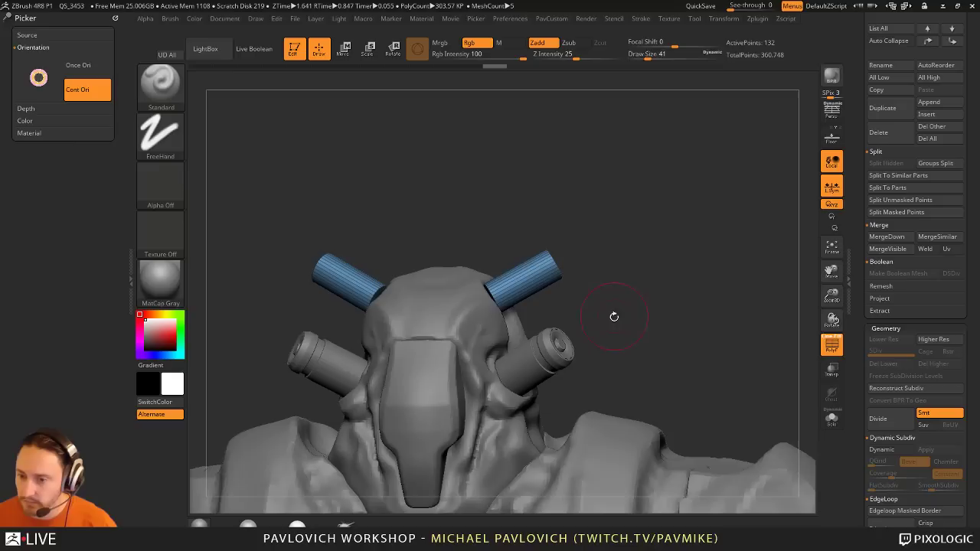
Step: Taper the upper cylinders by masking their outer ends and widening the bases at the skull, and clear the mask
left_click_drag(543, 318, 431, 261, "ctrl")
left_click_drag(617, 222, 662, 283, "ctrl")
mouse_move(452, 228)
left_mouse_down("ctrl")
mouse_move(512, 363)
mouse_move(560, 371)
left_mouse_up("ctrl")
key("3")
left_click(681, 246)
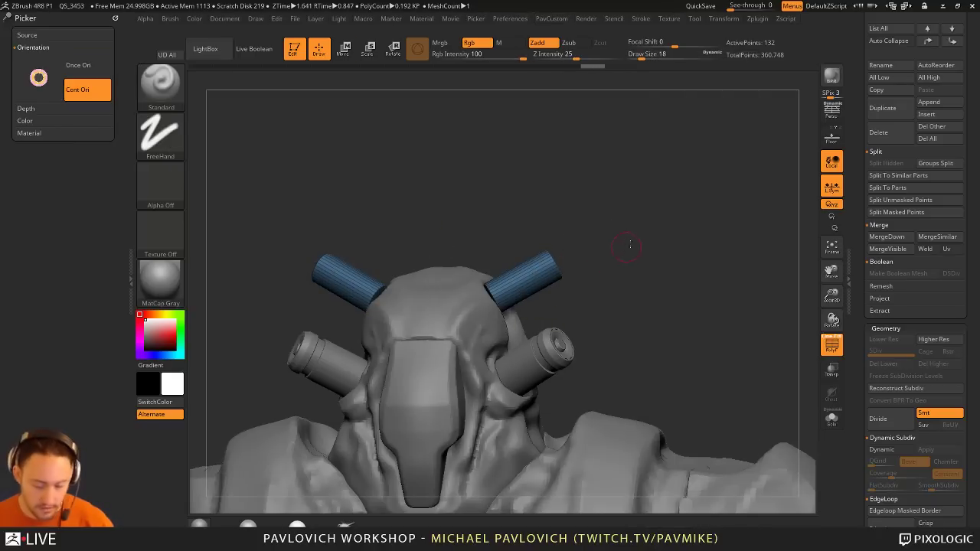
key("w")
left_click_drag(632, 246, 659, 256)
right_click_drag(548, 296, 499, 298)
left_click_drag(492, 299, 545, 277)
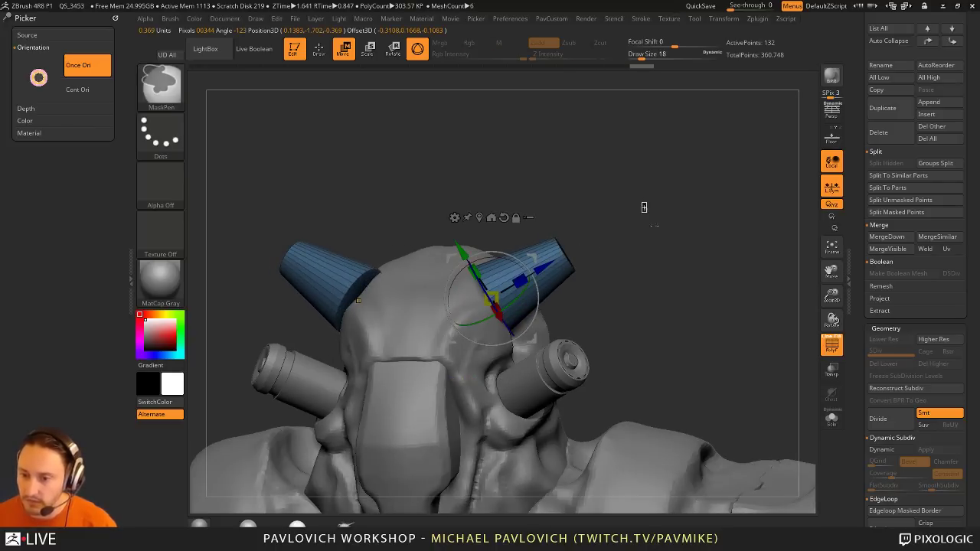
left_click_drag(643, 208, 656, 225, "ctrl")
key("q")
Step: Turn on Dynamic Subdiv for the tapered cylinders
mouse_move(720, 225)
right_mouse_down()
mouse_move(685, 243)
mouse_move(687, 251)
right_mouse_up()
key("3")
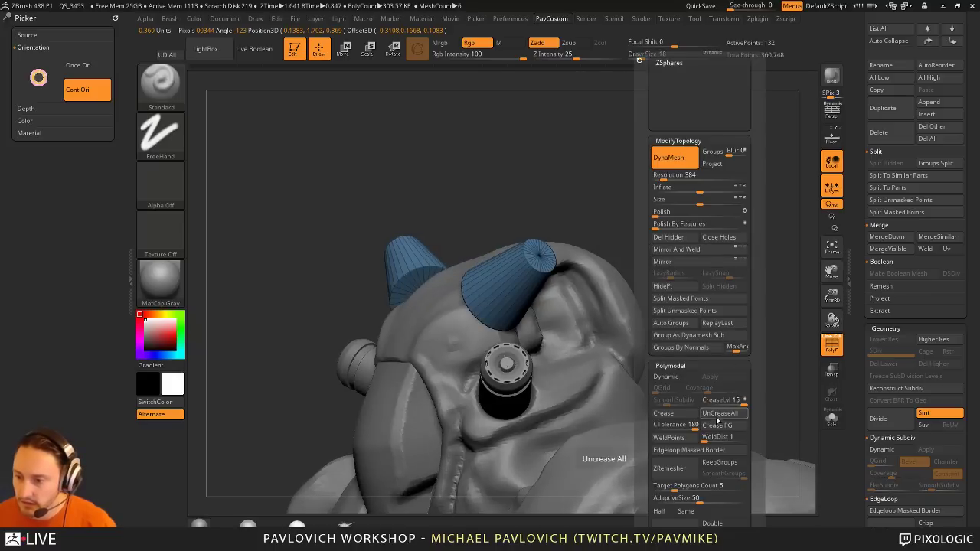
left_click(678, 378)
Step: Reposition the tapered cylinders so their bases sit into the skull's sides, in front of the recesses
mouse_move(626, 293)
right_mouse_down("shift")
mouse_move(730, 263)
mouse_move(642, 258)
right_mouse_up("shift")
key("w")
left_click_drag(534, 261, 570, 284)
key("q")
mouse_move(676, 240)
right_mouse_down()
mouse_move(737, 235)
mouse_move(617, 277)
right_mouse_up()
key("w")
left_click_drag(573, 289, 556, 300)
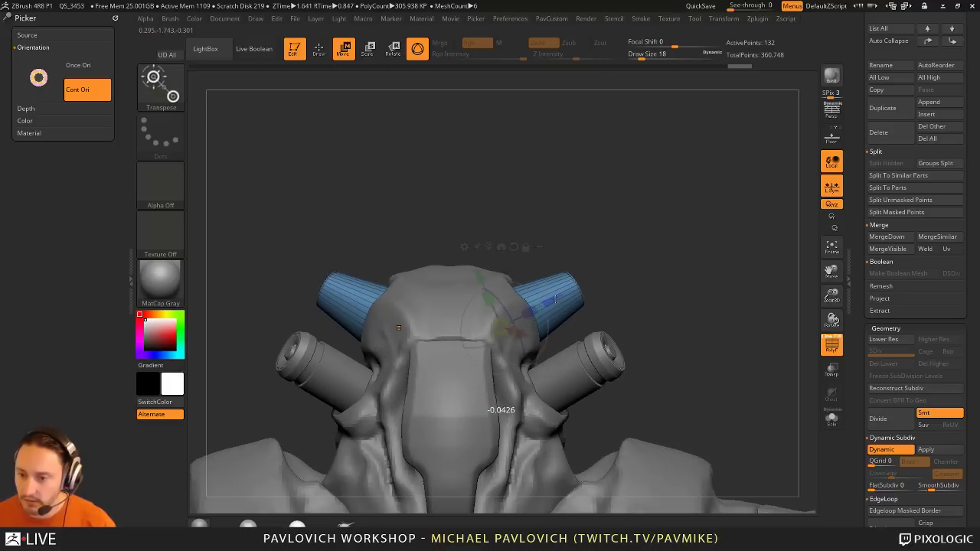
key("q")
mouse_move(727, 262)
right_mouse_down()
mouse_move(661, 278)
mouse_move(676, 282)
mouse_move(710, 225)
right_mouse_up()
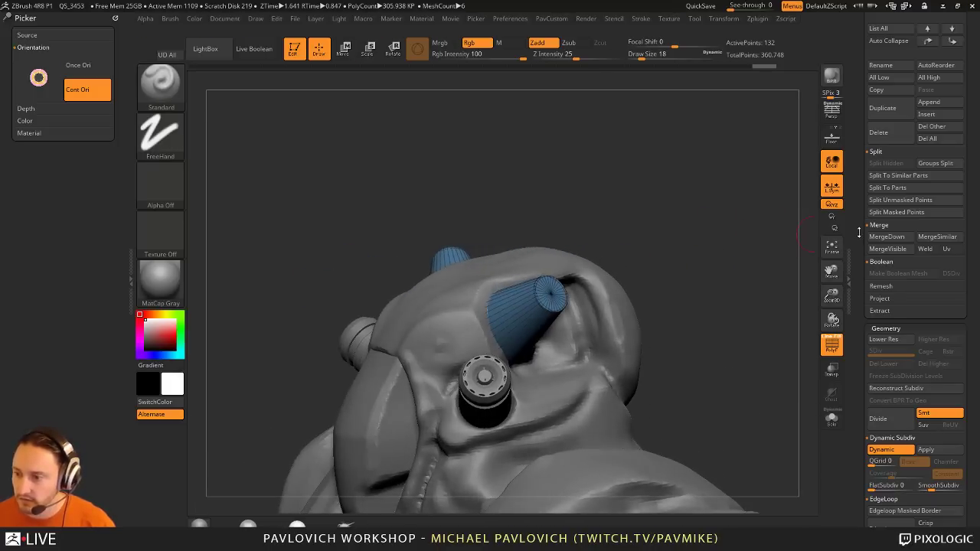
Step: Place the head subtool directly above the tapered cylinders, merge them into one DynaMesh and hide the polyframe
left_click_drag(859, 233, 866, 373)
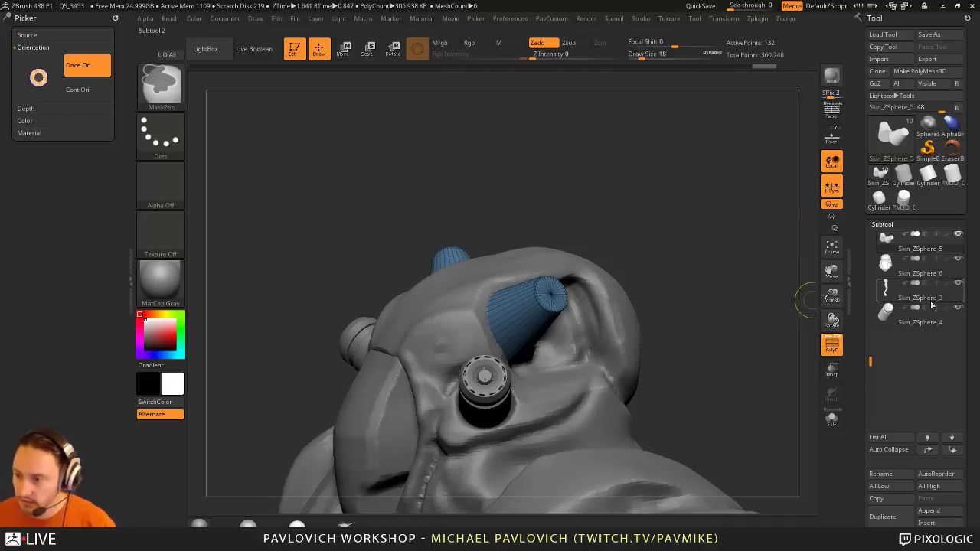
left_click(923, 273)
left_click(928, 438)
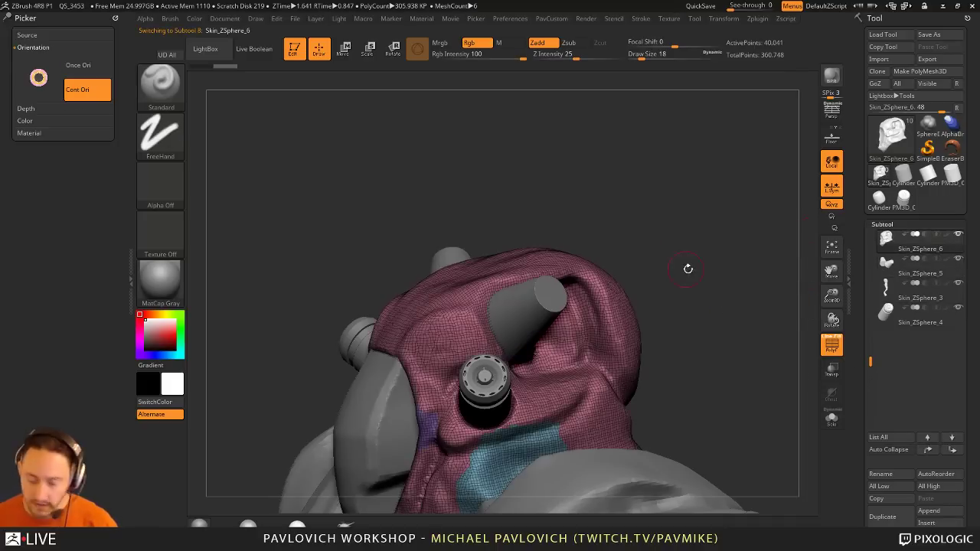
key("ctrl+m")
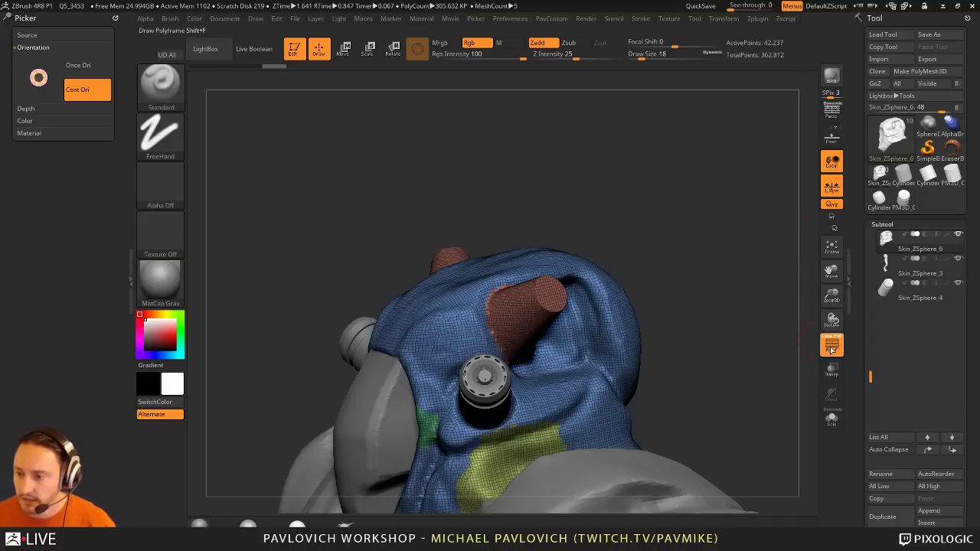
left_click(831, 350)
Step: Polish the junction between the tapered cylinders and the skull with hPolish at draw size 20
mouse_move(693, 223)
left_mouse_down()
mouse_move(765, 214)
mouse_move(656, 212)
mouse_move(650, 294)
left_mouse_up()
key("s")
left_click_drag(531, 287, 507, 331)
left_click_drag(674, 248, 666, 235)
key("b")
key("h")
key("p")
key("s")
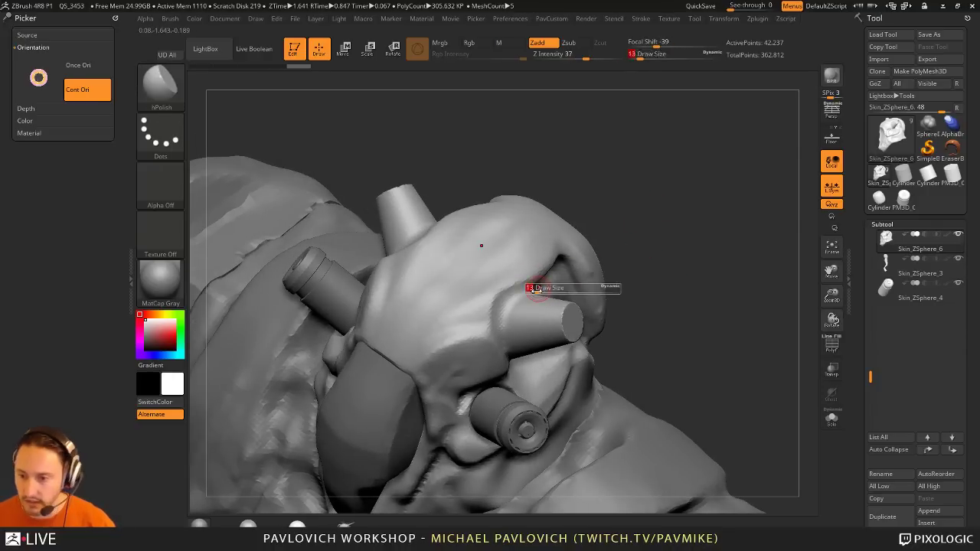
left_click_drag(536, 289, 540, 289)
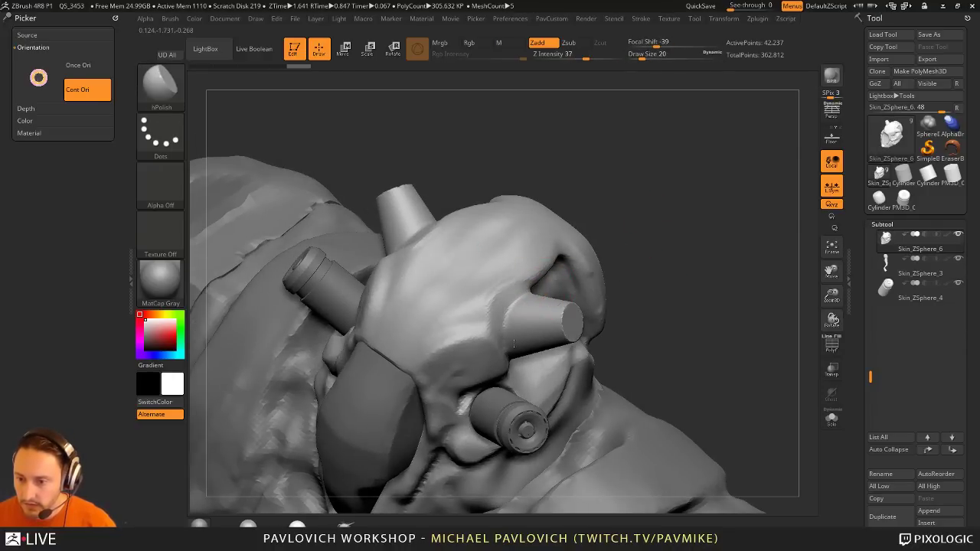
right_click_drag(514, 343, 511, 329)
mouse_move(693, 262)
left_mouse_down()
mouse_move(734, 256)
mouse_move(708, 257)
left_mouse_up()
Step: Sculpt a small recess into the tapered cylinders' tips with the Clay brush at draw size 14
key("b")
key("c")
key("l")
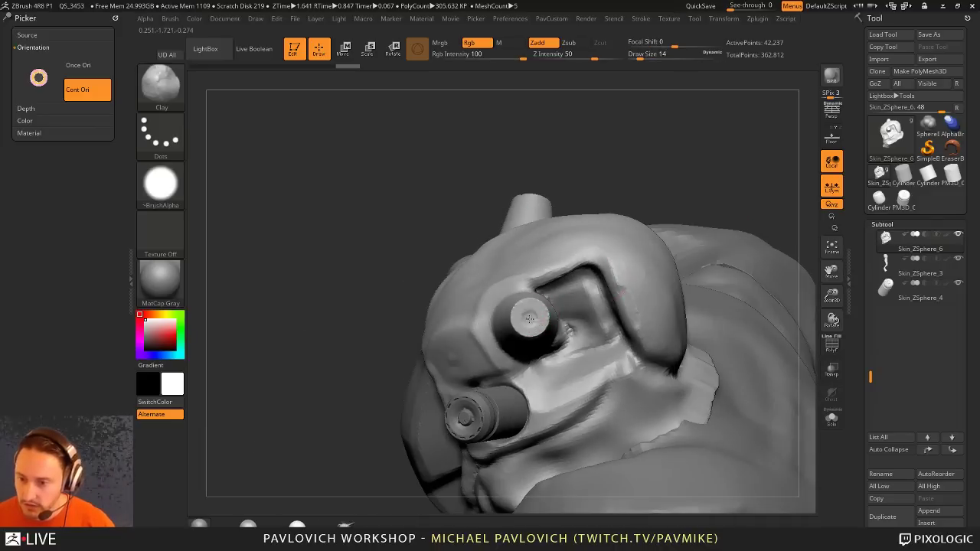
Step: Insert the Boosters_1 part from the IMM ModelKit brush into the tip of the tapered cylinder
key("b")
key("i")
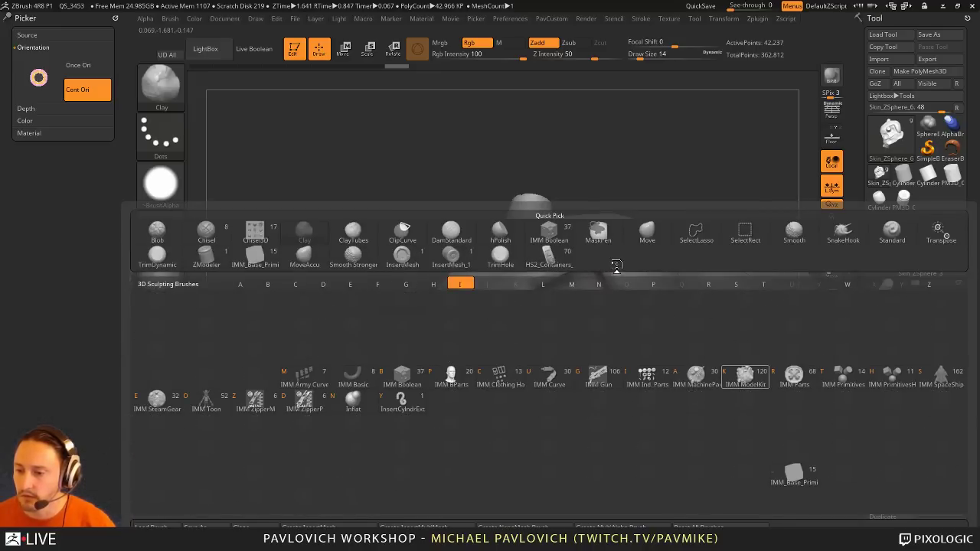
key("k")
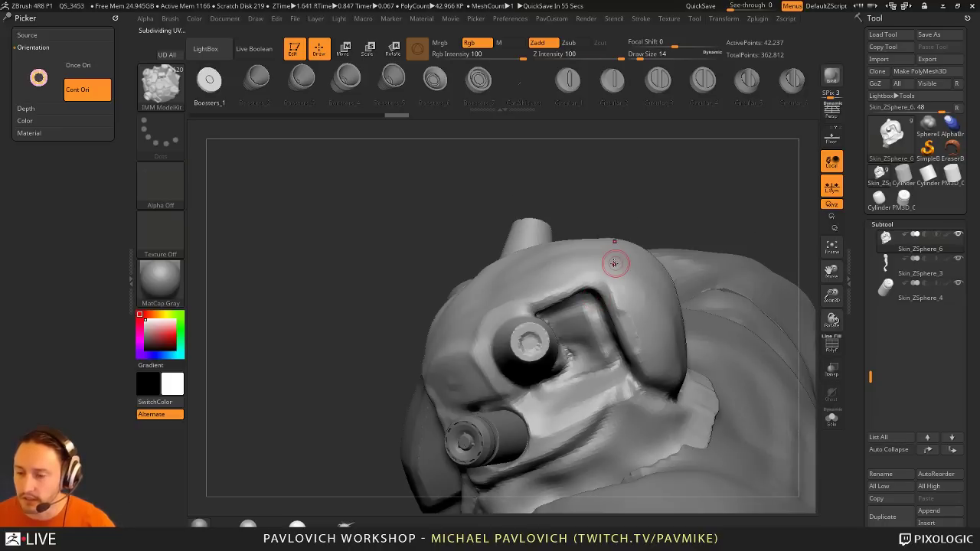
key("m")
key("m")
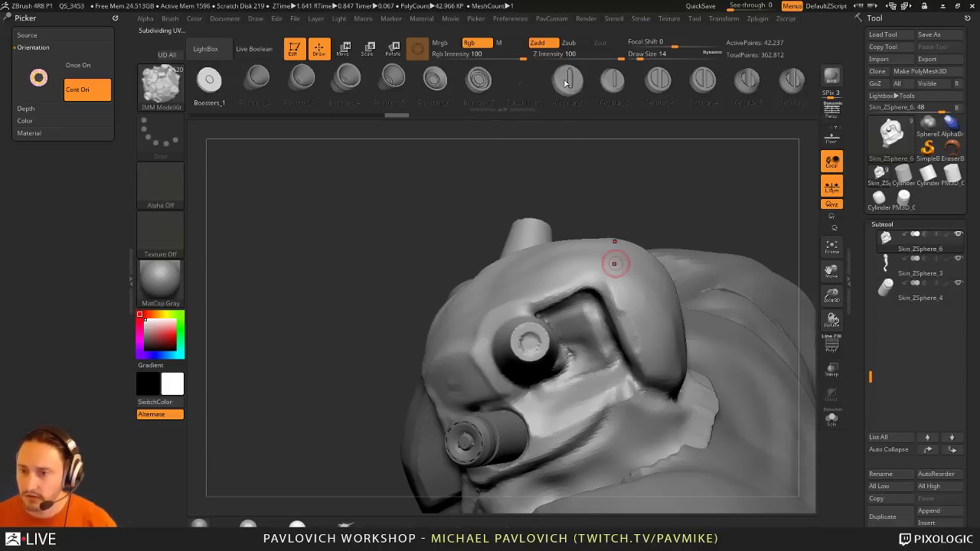
key("m")
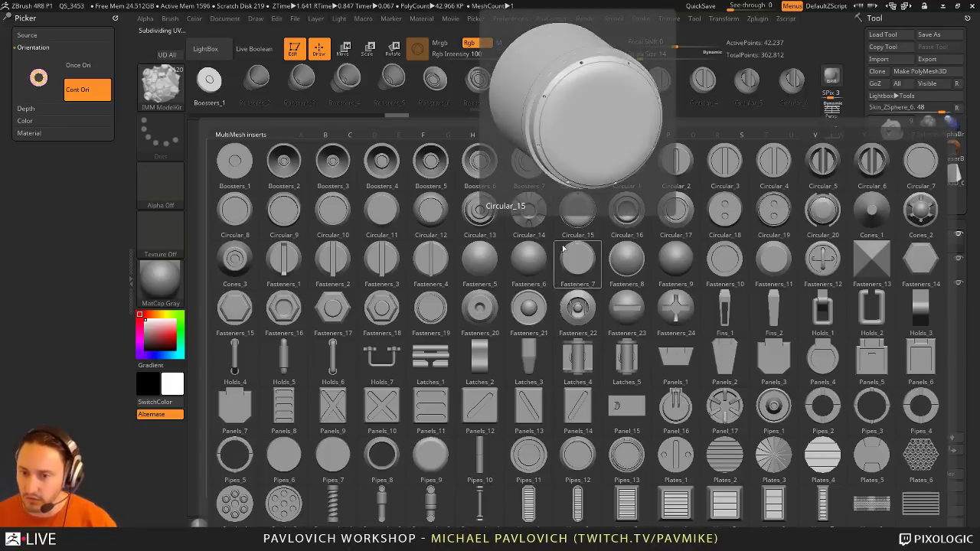
key("m")
left_click_drag(695, 226, 681, 288)
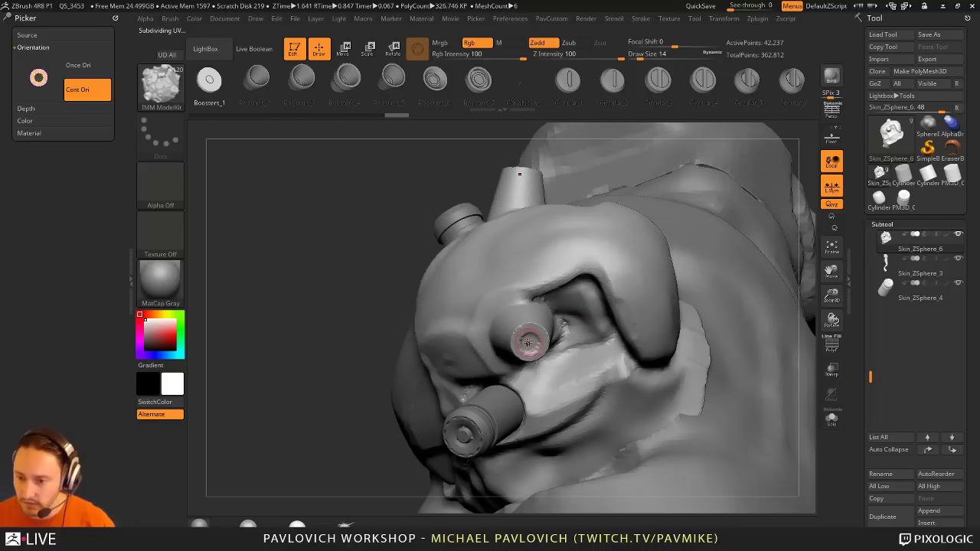
left_click_drag(535, 348, 536, 350)
Step: Adjust the inserted booster at the cylinder tip and separate it from the head with Split Masked Points
key("w")
left_click_drag(491, 392, 491, 388)
key("q")
key("1")
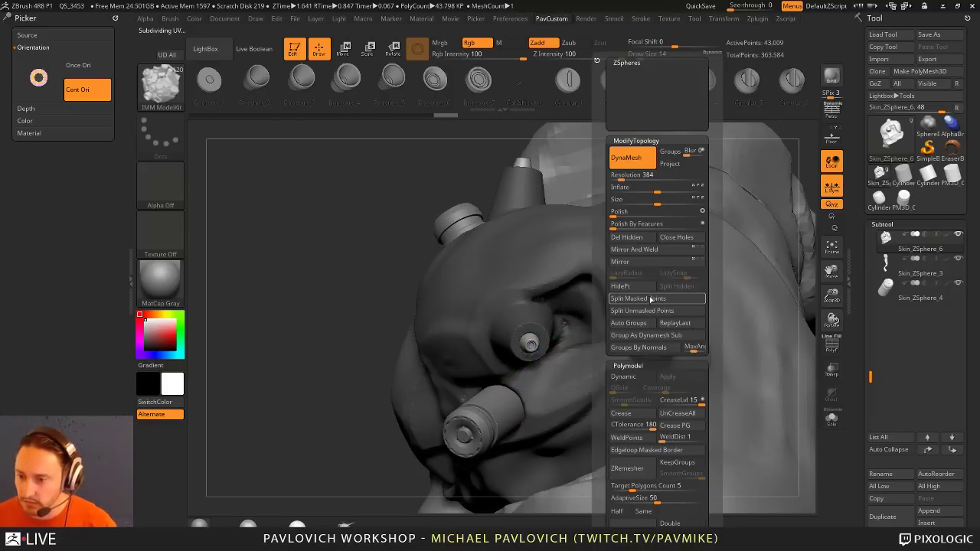
left_click(656, 299)
left_click_drag(369, 312, 638, 267)
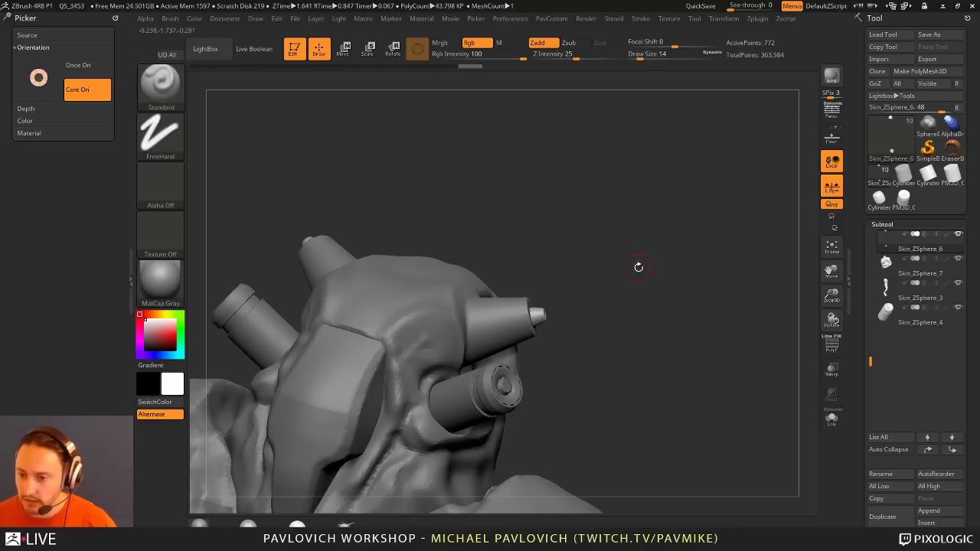
Step: Select the head and carve a groove around the tapered cylinders with DamStandard at draw size 11 and Z Intensity 39
left_click(437, 297, "alt")
mouse_move(700, 264)
left_mouse_down()
mouse_move(668, 257)
mouse_move(683, 255)
mouse_move(670, 272)
mouse_move(547, 313)
left_mouse_up()
key("b")
key("d")
key("s")
key("bracketleft")
left_click_drag(680, 317, 683, 253)
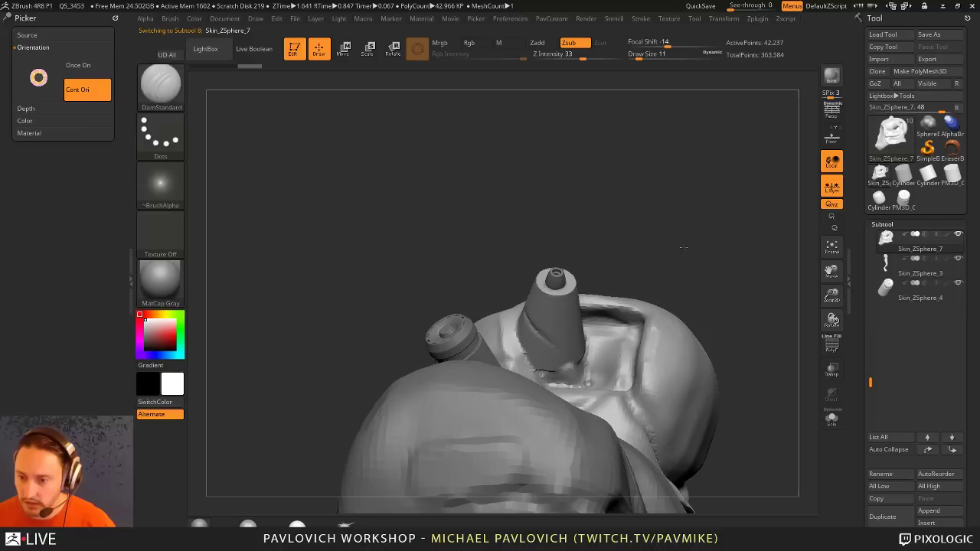
left_click_drag(613, 122, 526, 320)
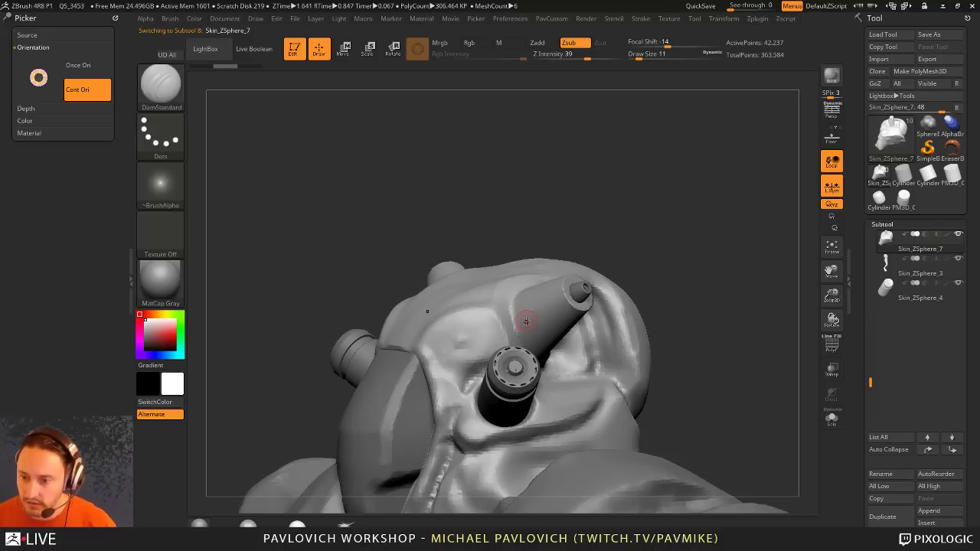
key("z")
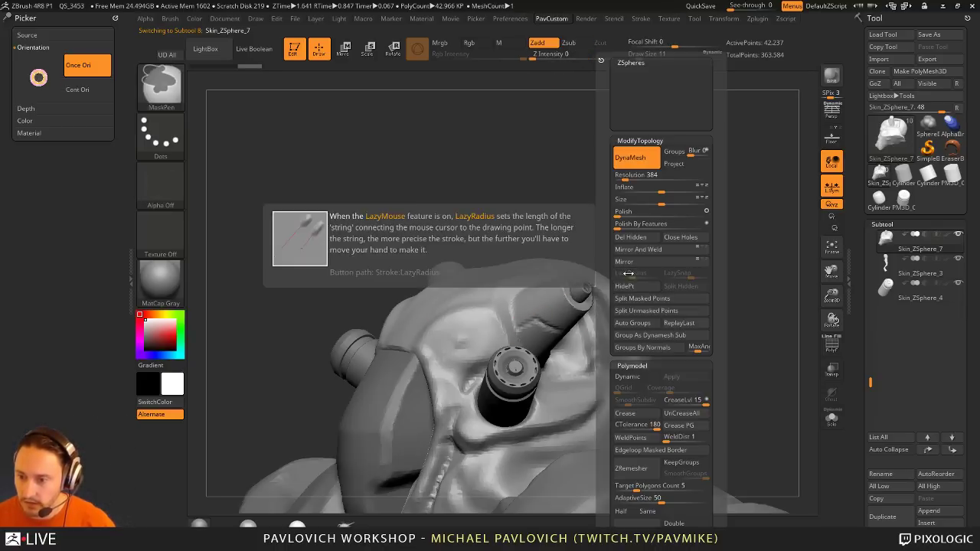
key("ctrl+z")
left_click_drag(670, 253, 567, 321)
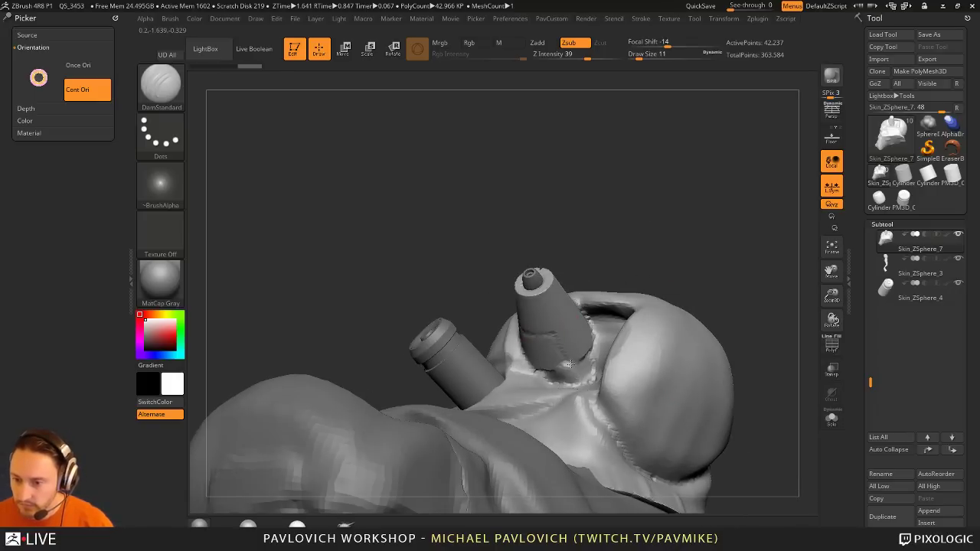
left_click_drag(568, 365, 658, 222)
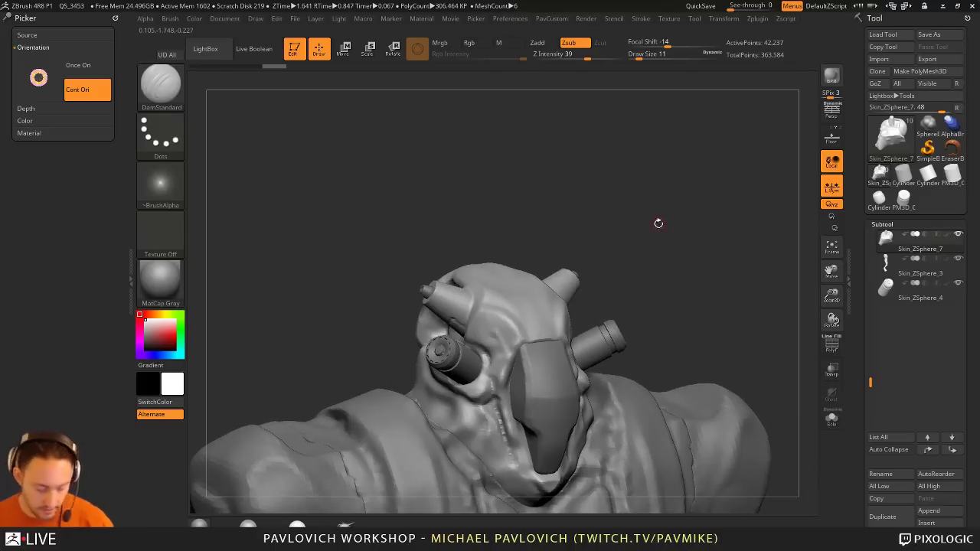
Step: Flatten the brow beside the faceplate's upper edge with TrimDynamic at draw size 49
key("b")
key("t")
key("d")
key("s")
left_click_drag(501, 331, 524, 331)
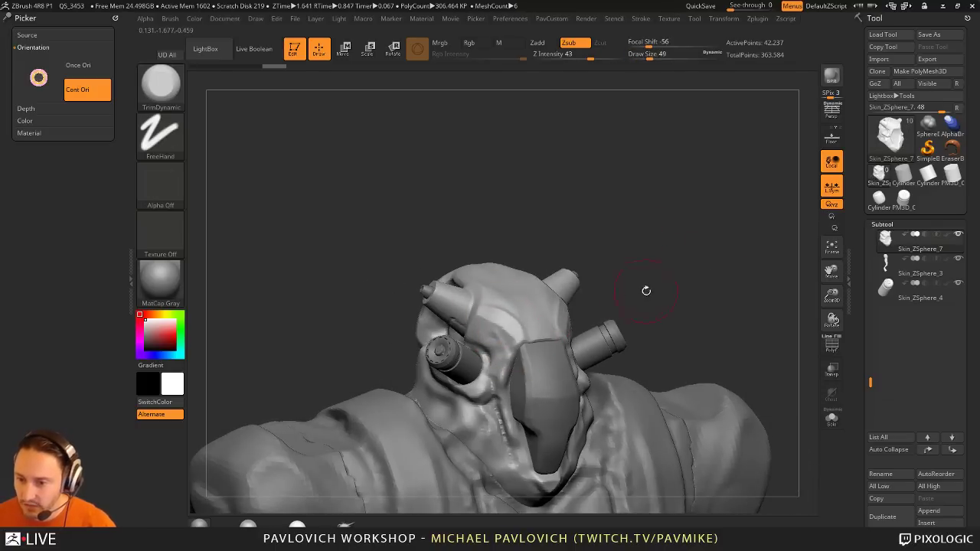
Step: Build up the rim around the faceplate opening with the Standard brush at draw size 18
key("b")
key("s")
key("t")
mouse_move(646, 290)
left_mouse_down()
mouse_move(507, 324)
mouse_move(709, 304)
mouse_move(708, 254)
mouse_move(689, 264)
left_mouse_up()
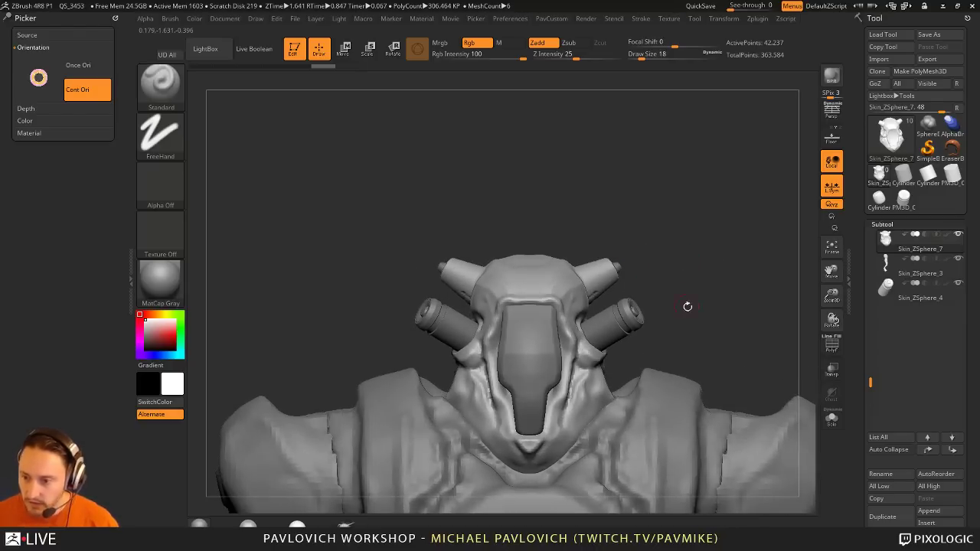
Step: Mask two symmetrical spots on the forehead above the faceplate with MaskPen at draw size 31 and Z Intensity 100
left_click_drag(706, 297, 717, 329, "alt")
left_click_drag(674, 253, 676, 314)
key("bracketright")
key("bracketright")
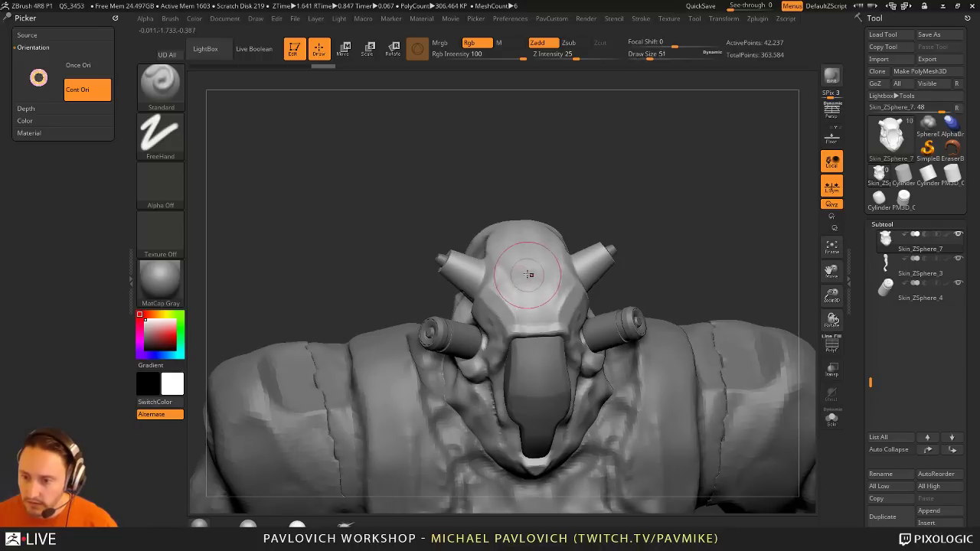
key("bracketleft")
key("bracketleft")
key("ctrl")
key("ctrl")
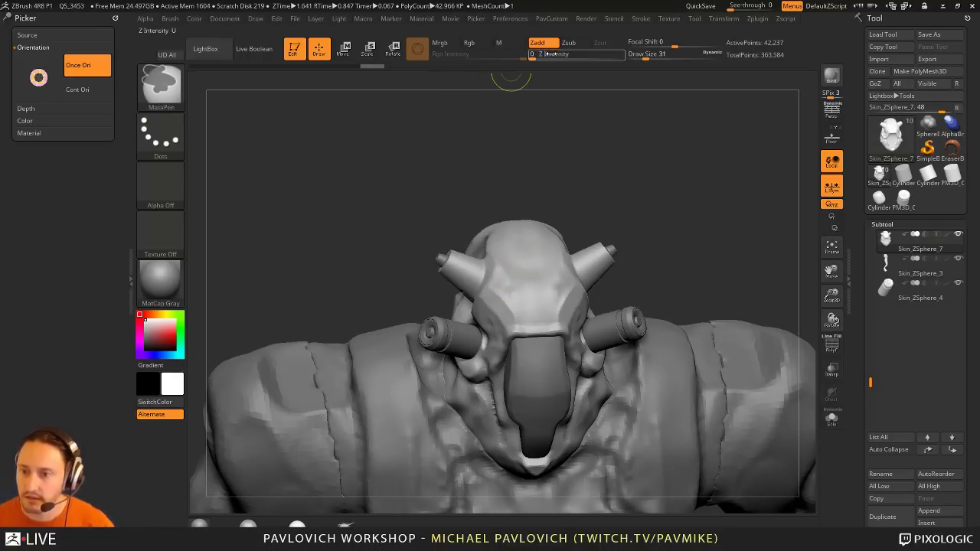
left_click_drag(548, 55, 633, 57, "ctrl")
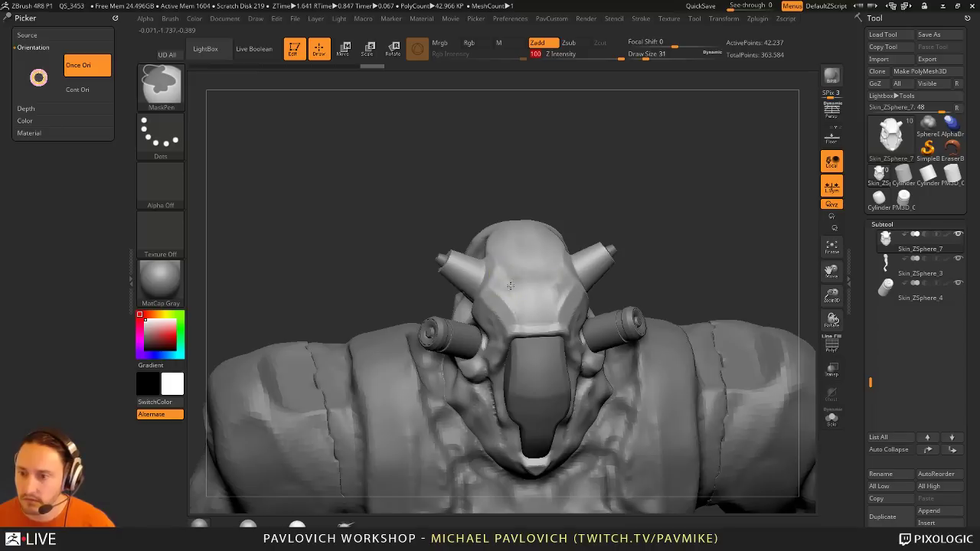
left_click_drag(511, 285, 522, 281, "ctrl")
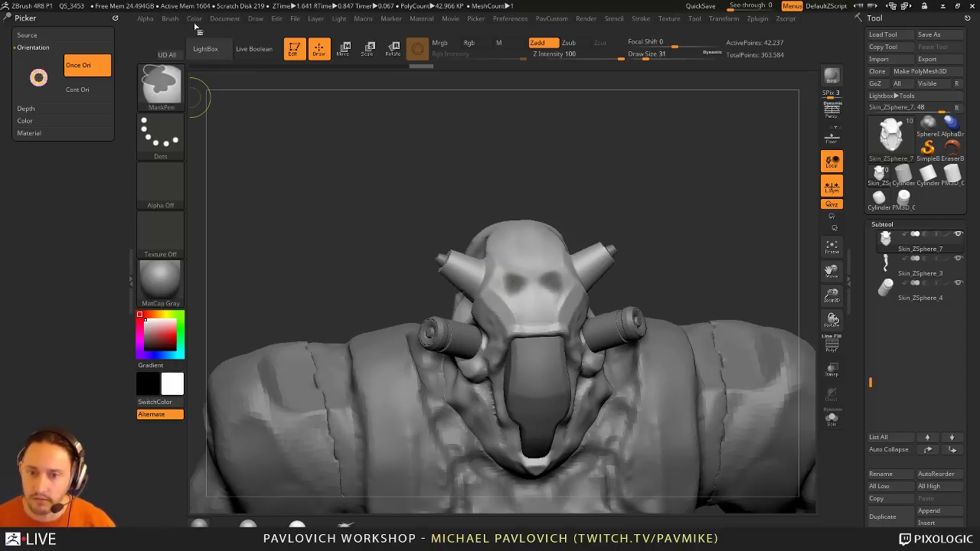
Step: Reset all brushes to their default settings
left_click(170, 19)
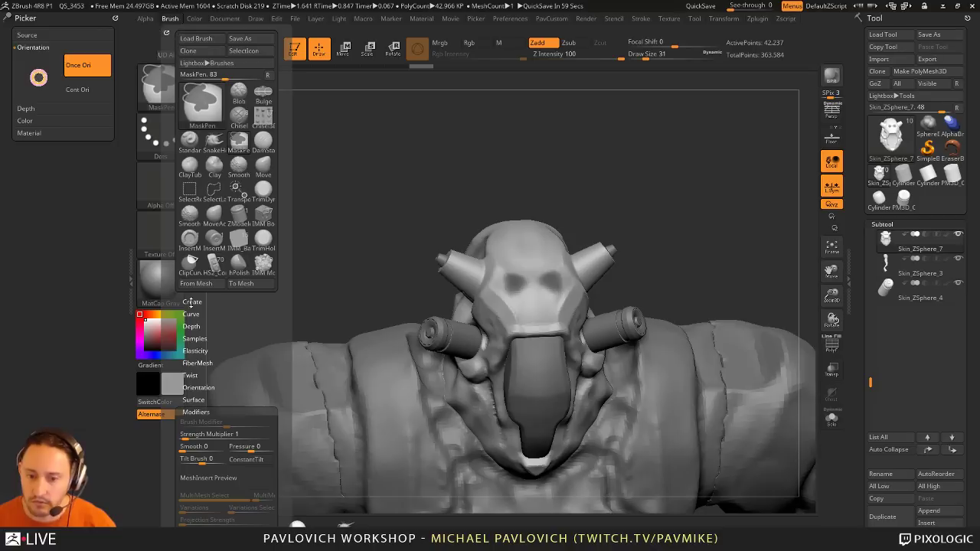
scroll(207, 371, "down", 10)
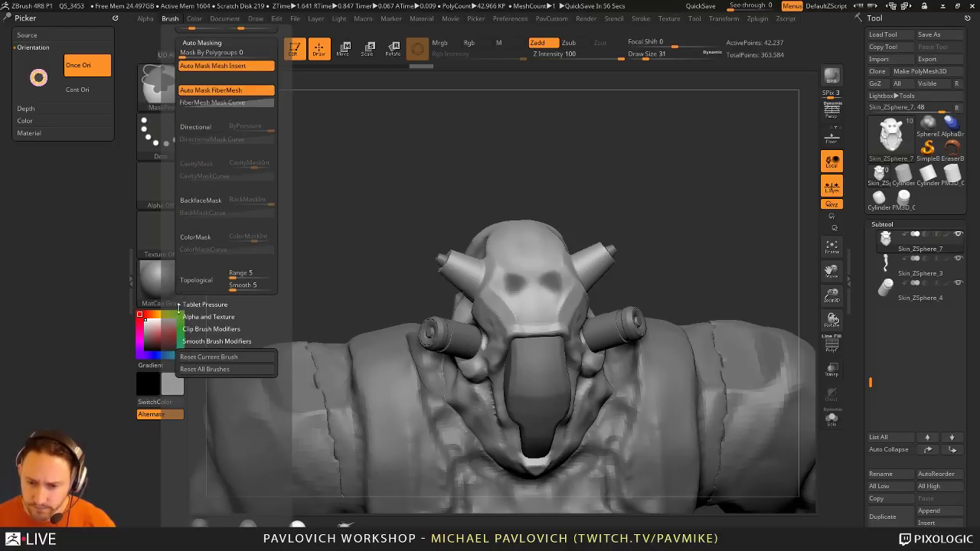
left_click(208, 370)
Step: Extend the forehead mask spots into one patch above the faceplate with MaskPen at draw size 31 and invert the mask
left_click_drag(525, 277, 507, 286, "ctrl")
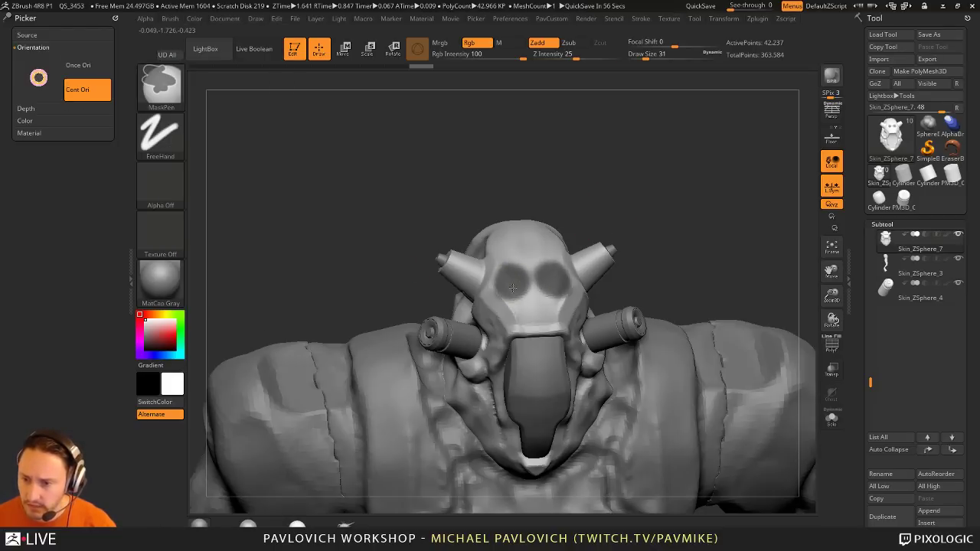
mouse_move(693, 245)
left_mouse_down()
mouse_move(700, 187)
mouse_move(523, 272)
left_mouse_up()
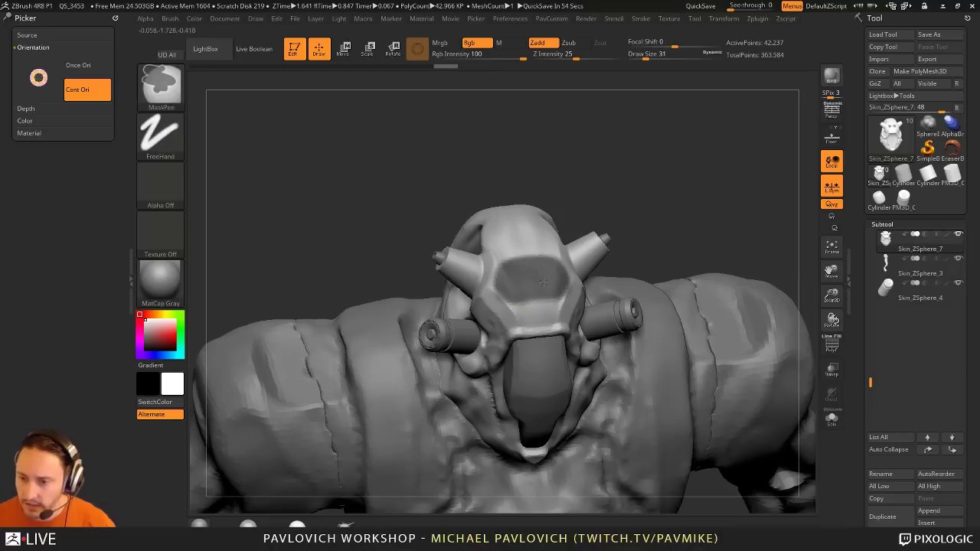
left_click_drag(644, 238, 632, 180)
left_click(585, 220, "ctrl")
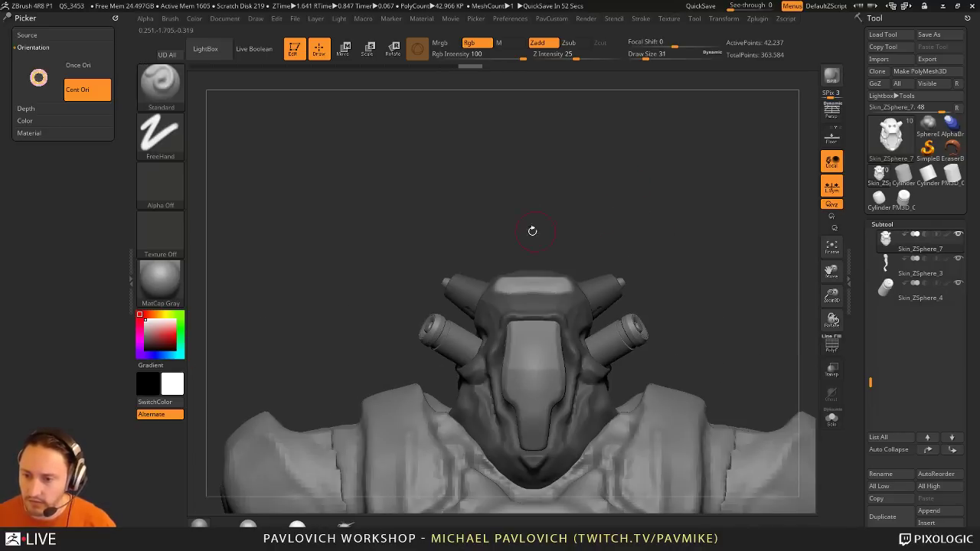
Step: Try to form two mirrored circular eye shapes on the forehead with ClipCircleCenter
left_click(167, 98)
left_click(207, 142)
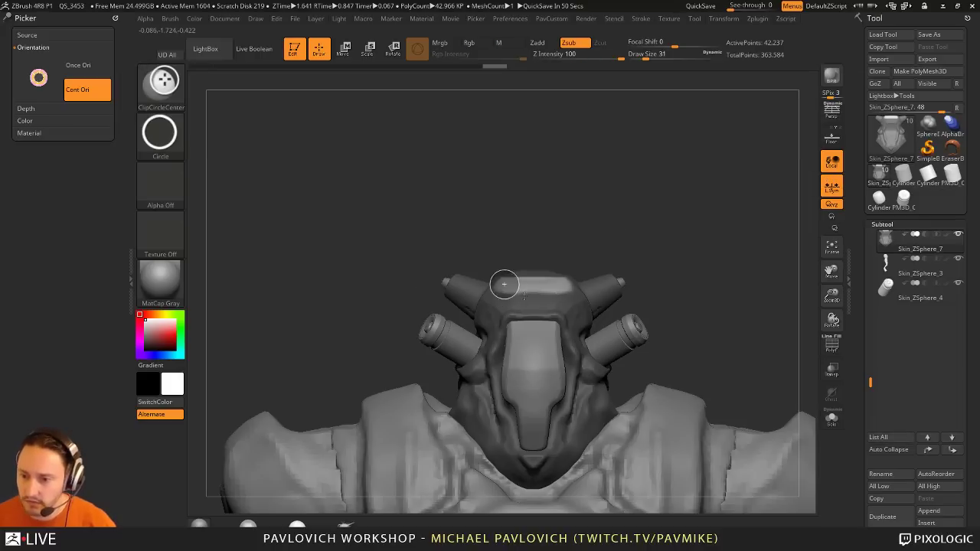
mouse_move(724, 236)
left_mouse_down()
mouse_move(686, 196)
mouse_move(693, 230)
mouse_move(678, 195)
mouse_move(681, 208)
left_mouse_up()
Step: Polish and smooth the two circular forehead shapes with hPolish at Z Intensity 37 and Smooth Stronger, both at draw size 31
key("b")
key("h")
key("p")
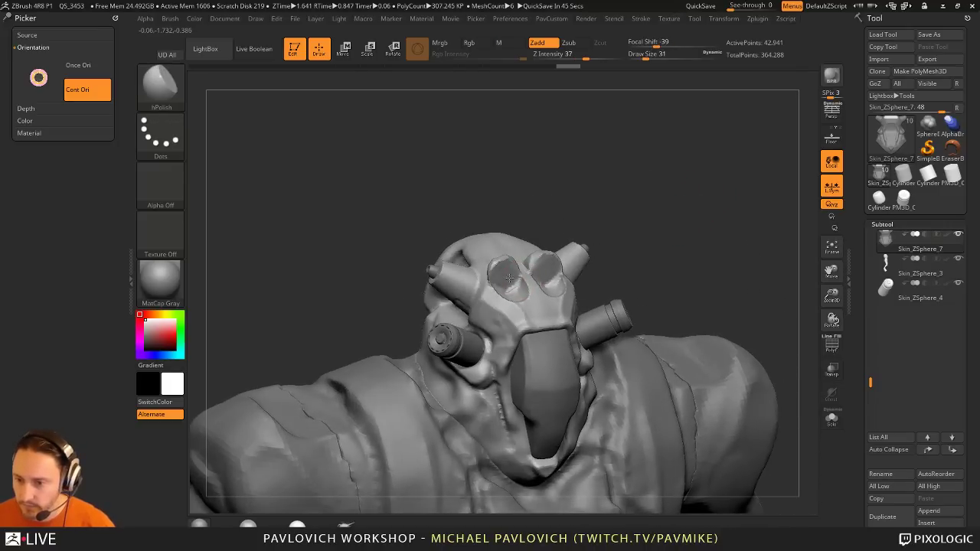
left_click_drag(606, 182, 499, 276)
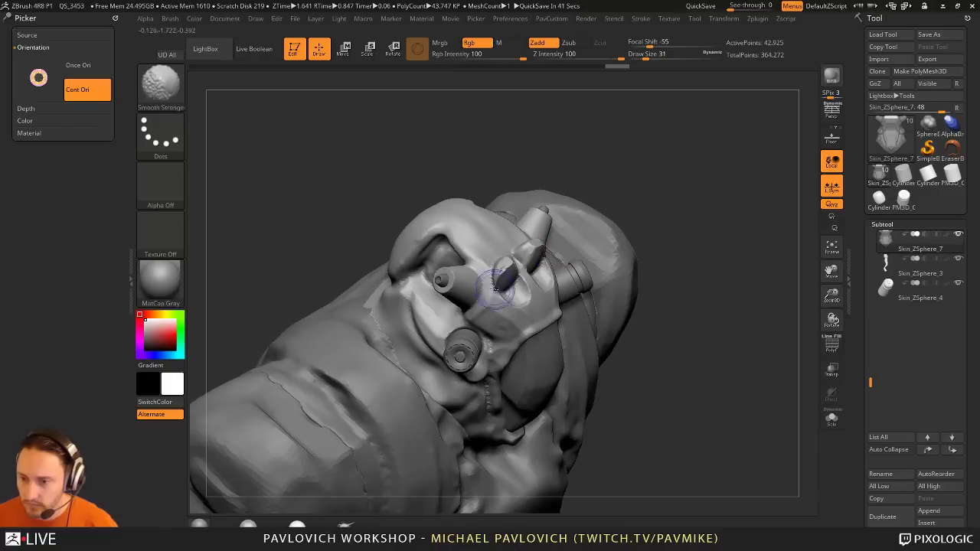
mouse_move(641, 173)
left_mouse_down()
mouse_move(700, 207)
mouse_move(699, 219)
left_mouse_up()
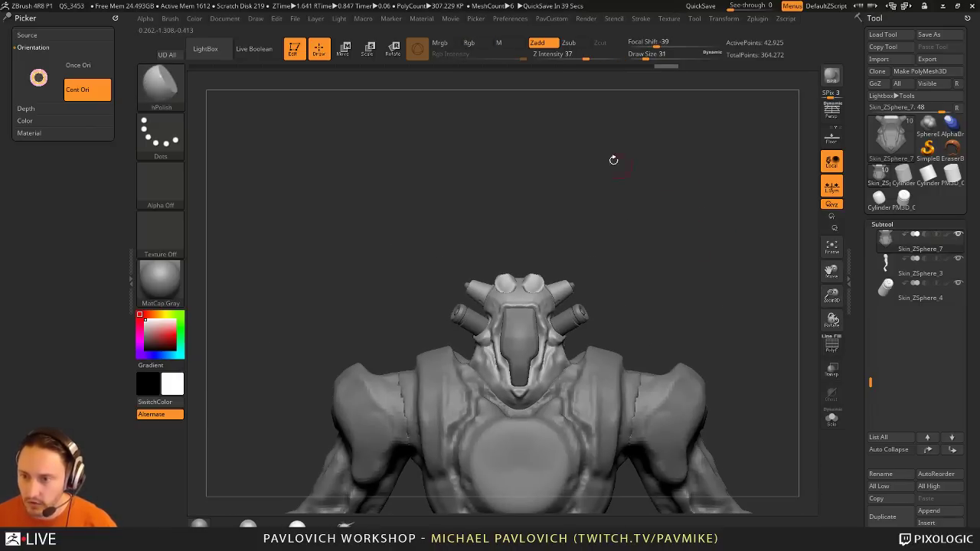
Step: Step back through the undo history to before the circular forehead shapes and clear the head's mask
left_click_drag(547, 77, 496, 79)
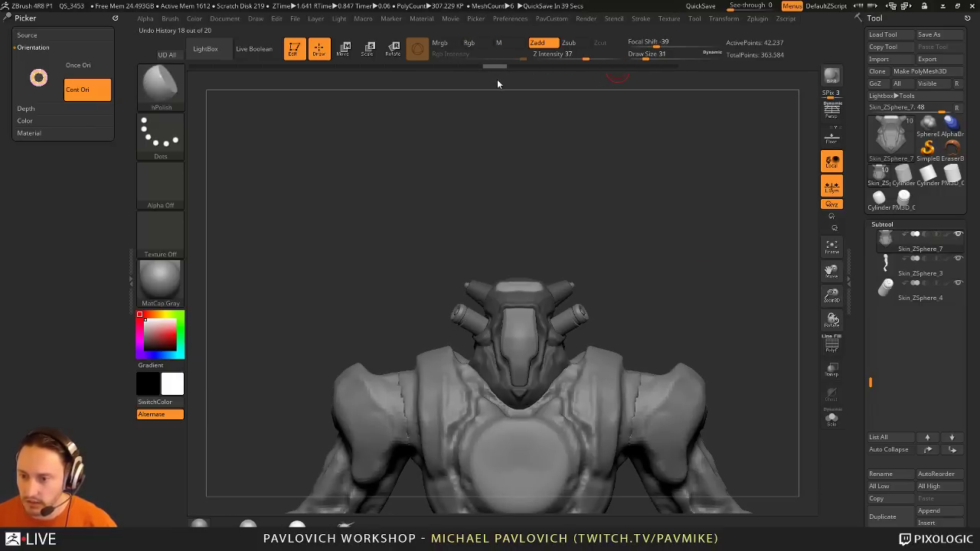
mouse_move(638, 206)
left_mouse_down("ctrl")
mouse_move(687, 275)
mouse_move(700, 250)
left_mouse_up("ctrl")
Step: Switch to the Standard brush at draw size 13 and Z Intensity 25 for the head
key("super")
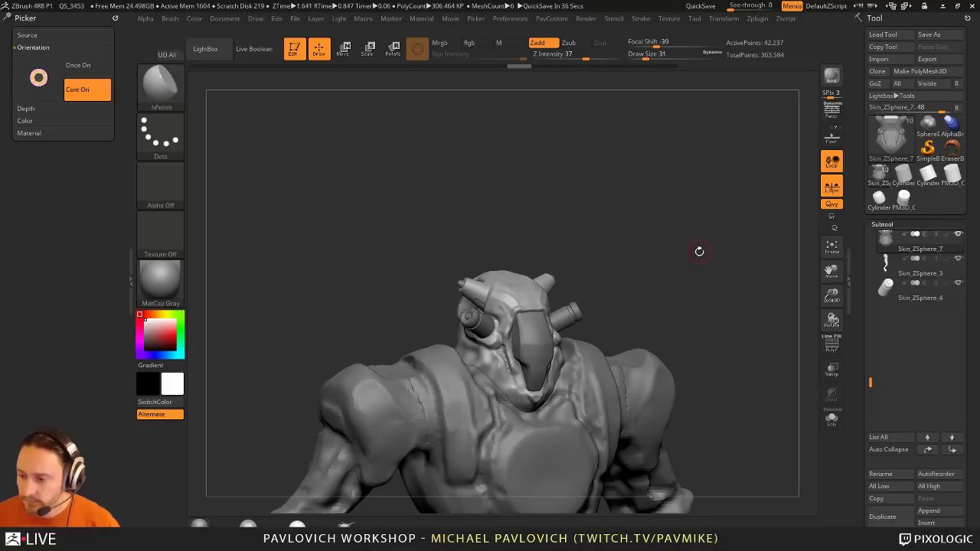
key("b")
key("s")
key("t")
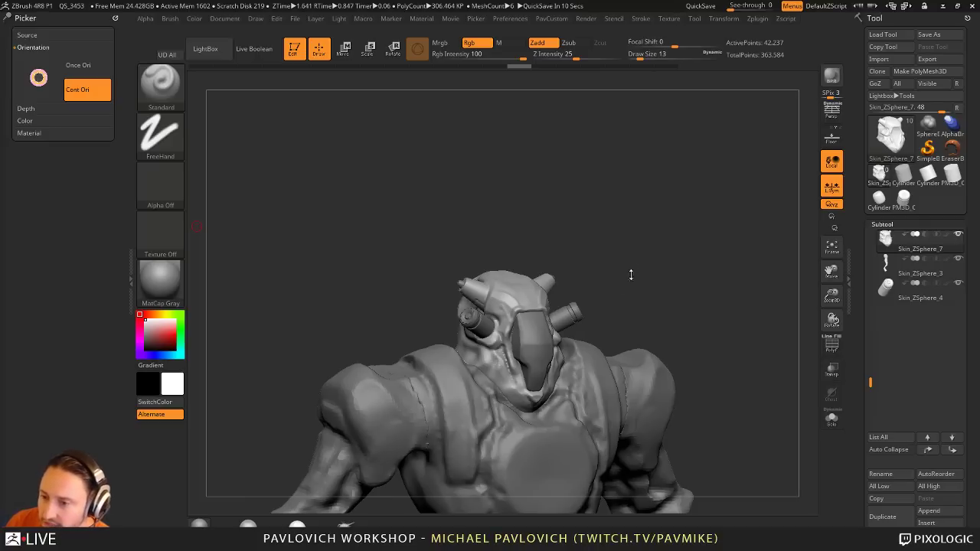
left_click_drag(633, 273, 554, 143)
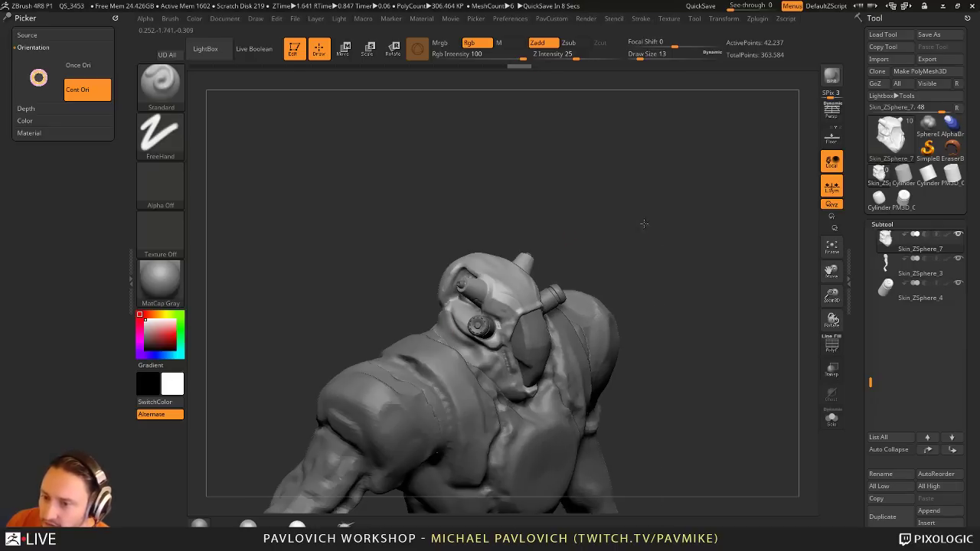
left_click_drag(640, 221, 623, 204)
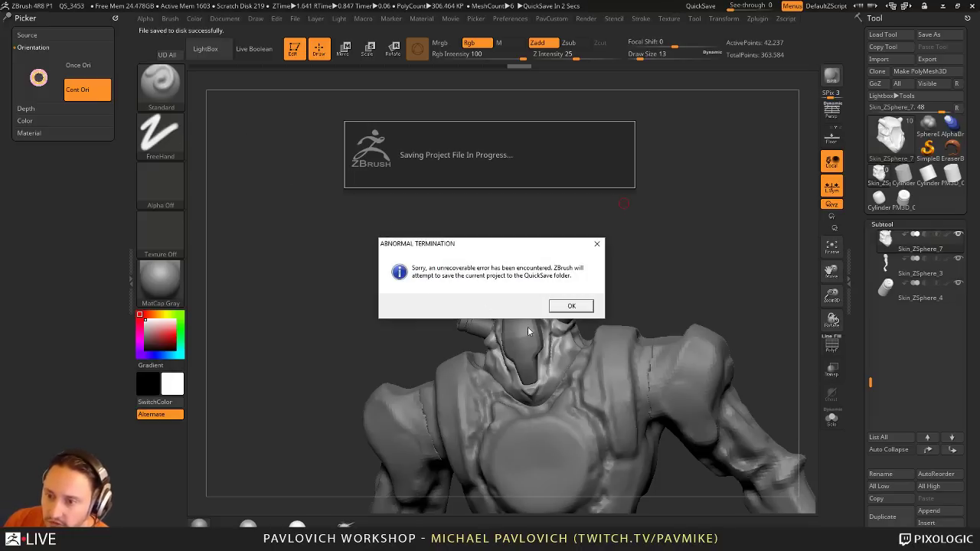
Step: Acknowledge the abnormal termination error to save the project to the QuickSave folder, and pause real-time rendering in KeyShot
left_click(580, 308)
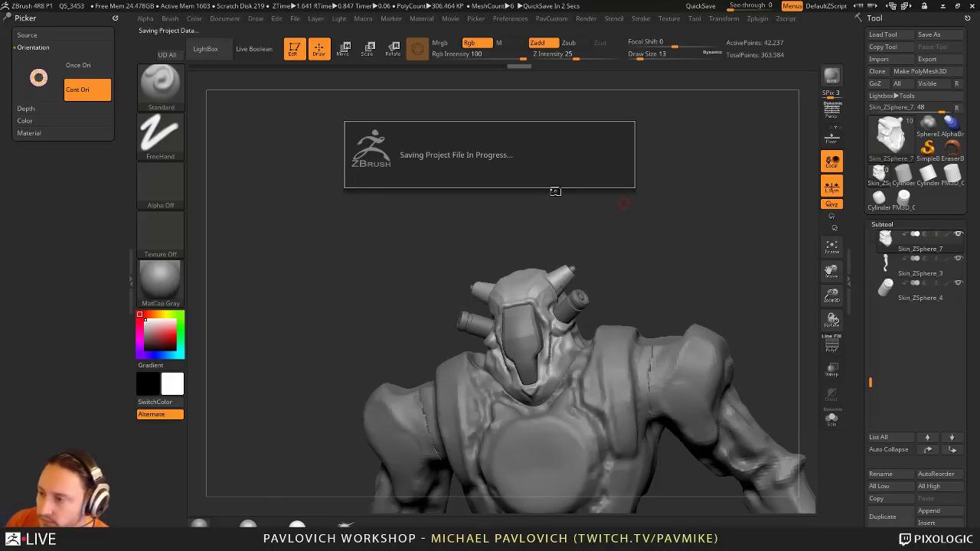
left_click(556, 282)
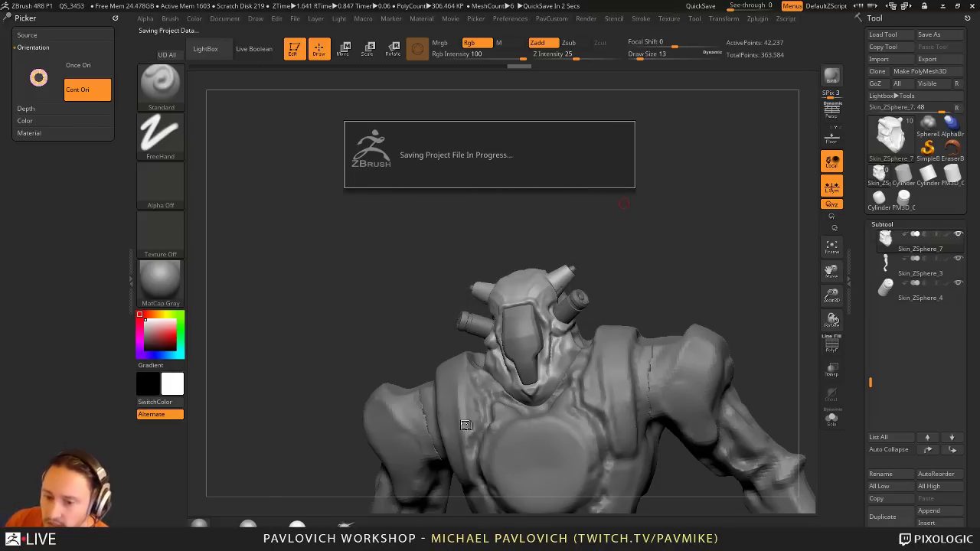
left_click_drag(456, 372, 478, 365)
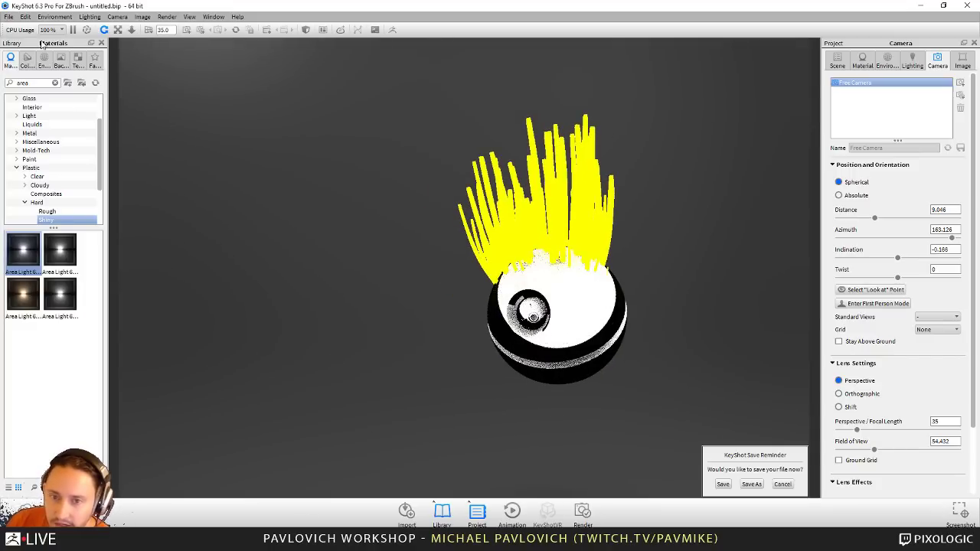
left_click(73, 29)
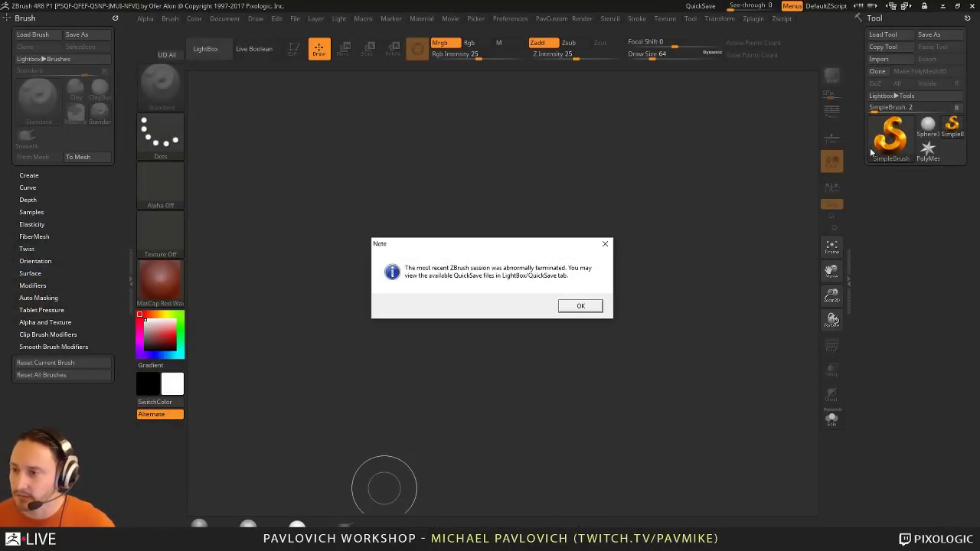
Step: In restarted ZBrush, dismiss the abnormal termination note and close LightBox
left_click(588, 304)
left_click(781, 82)
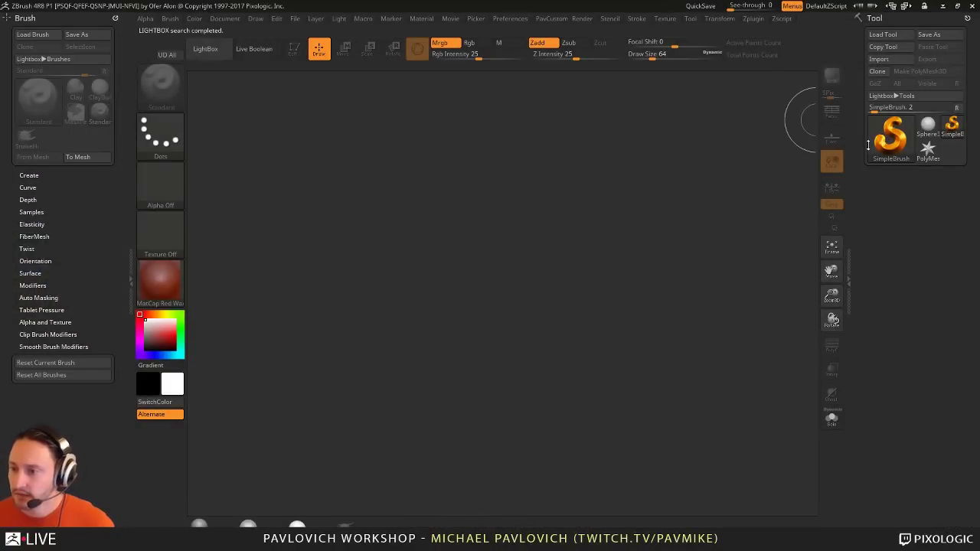
Step: Draw a Cube3D on the empty canvas in Edit mode and convert it to a PolyMesh3D
left_click(890, 138)
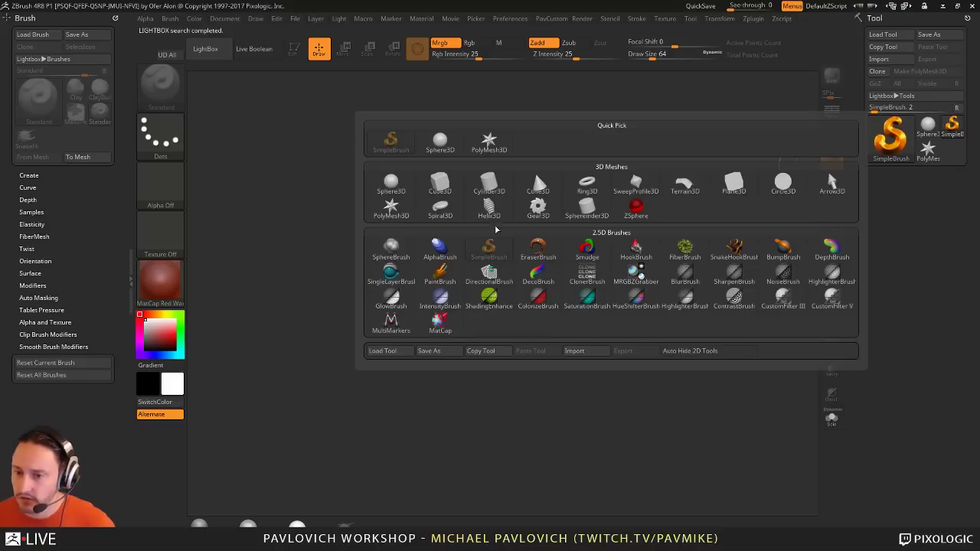
left_click(444, 196)
left_click_drag(444, 283, 481, 404)
key("t")
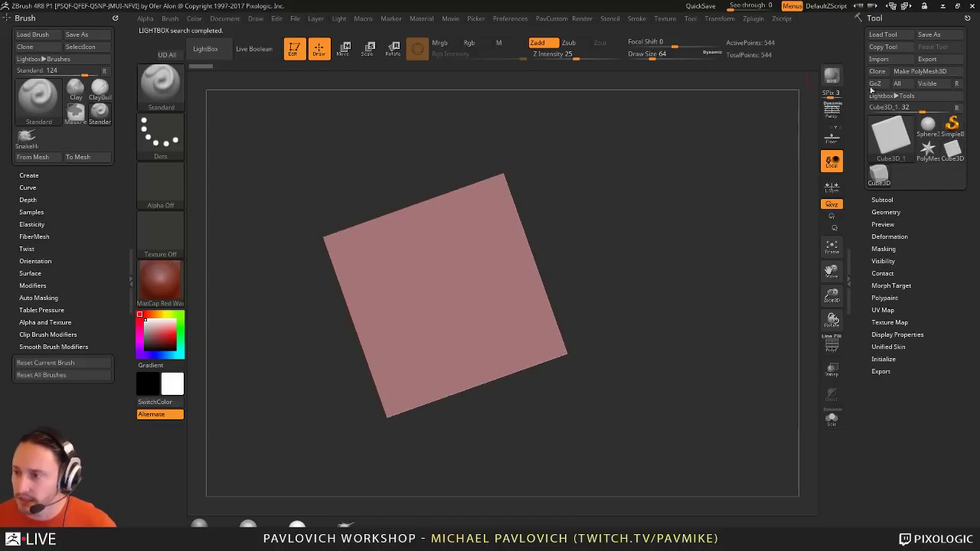
left_click(920, 72)
left_click_drag(735, 157, 690, 223, "shift")
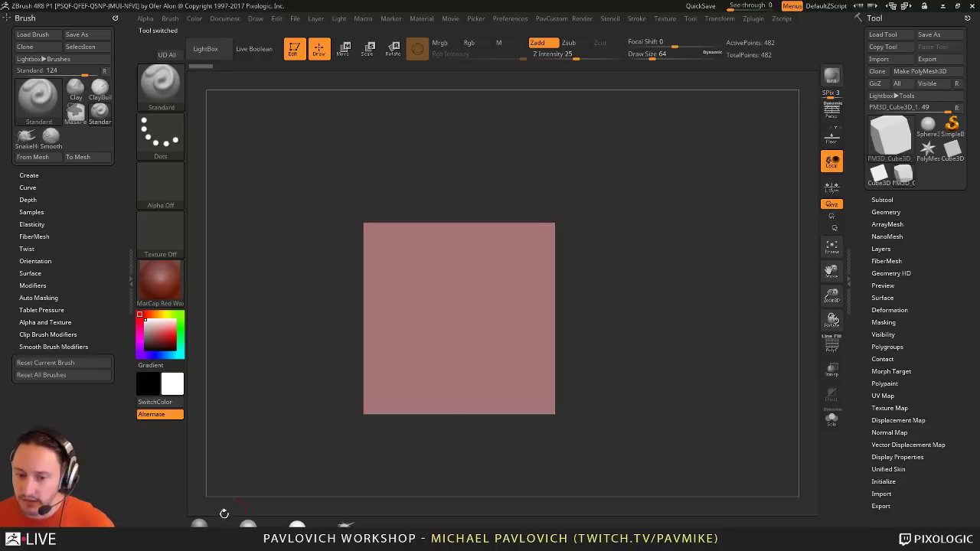
Step: Assign the MatCap Gray material to the cube and turn on its PolyFrame display
left_click(200, 524)
key("w")
mouse_move(501, 299)
left_mouse_down()
mouse_move(485, 281)
mouse_move(507, 289)
left_mouse_up()
key("q")
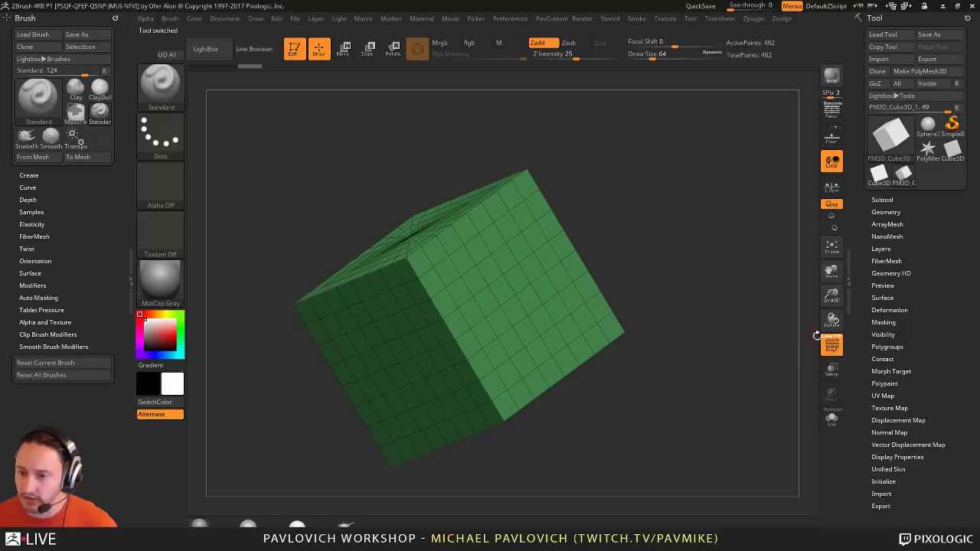
left_click(832, 344)
mouse_move(728, 303)
left_mouse_down("shift")
mouse_move(738, 295)
mouse_move(692, 346)
left_mouse_up("shift")
left_click_drag(730, 304, 654, 349, "shift")
Step: Bring up the Gizmo 3D on the cube in Move mode
key("w")
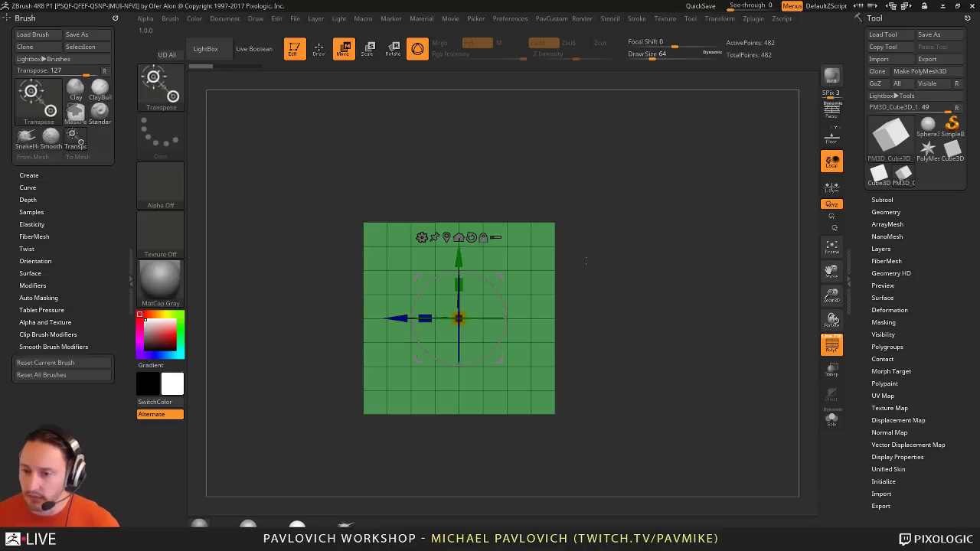
left_click_drag(483, 276, 459, 268)
mouse_move(651, 252)
left_mouse_down()
mouse_move(697, 261)
mouse_move(656, 237)
mouse_move(722, 244)
left_mouse_up()
key("q")
key("w")
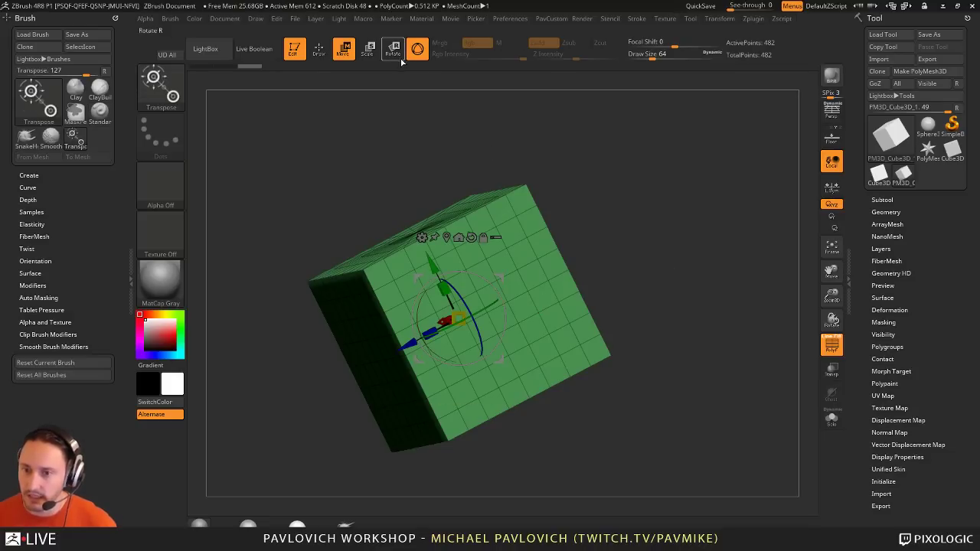
Step: Replace the Gizmo 3D with the Transpose line and position it on different faces of the cube
key("y")
left_click(495, 281)
left_click_drag(661, 256, 683, 251)
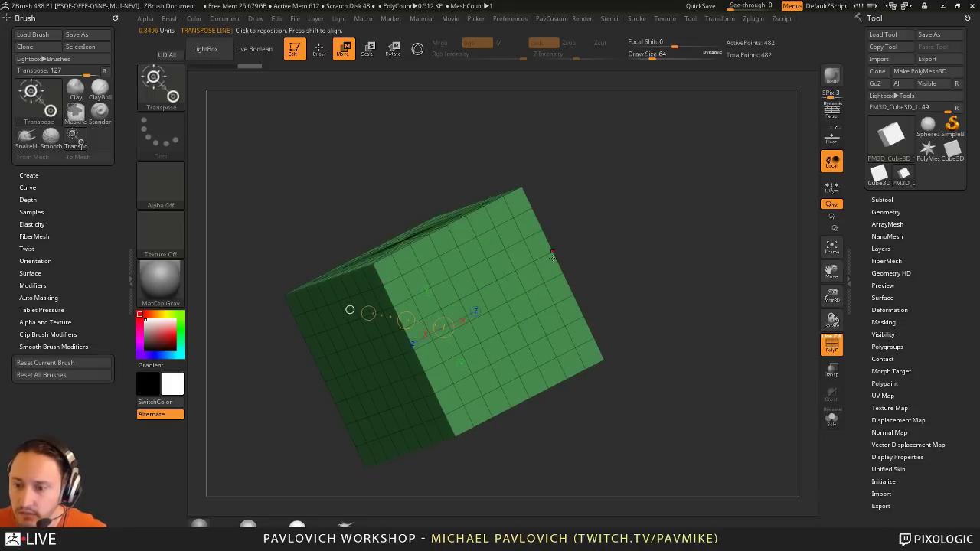
left_click_drag(565, 243, 591, 239)
left_click(521, 298)
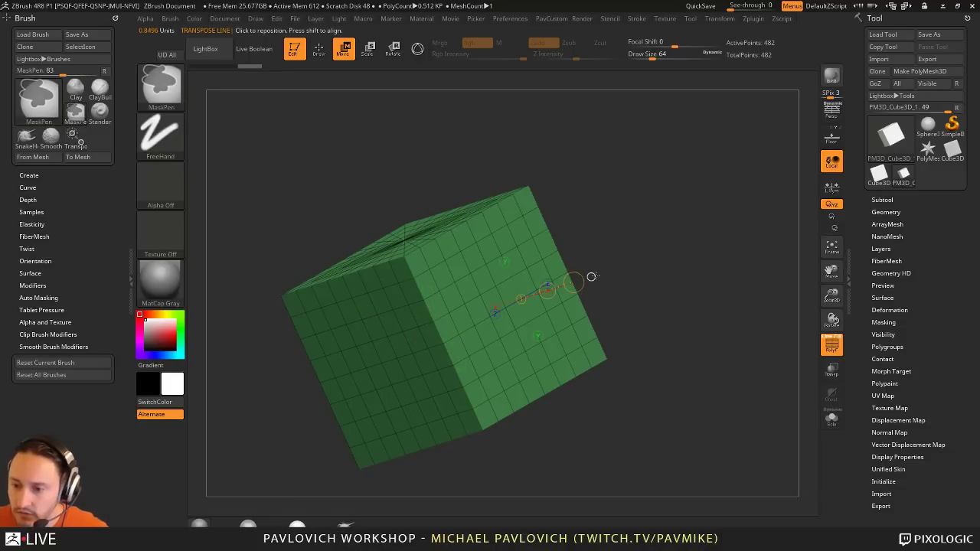
Step: Try masking the whole cube while repositioning the Transpose line, and undo the last change
left_click(592, 277, "ctrl")
left_click(591, 276, "ctrl")
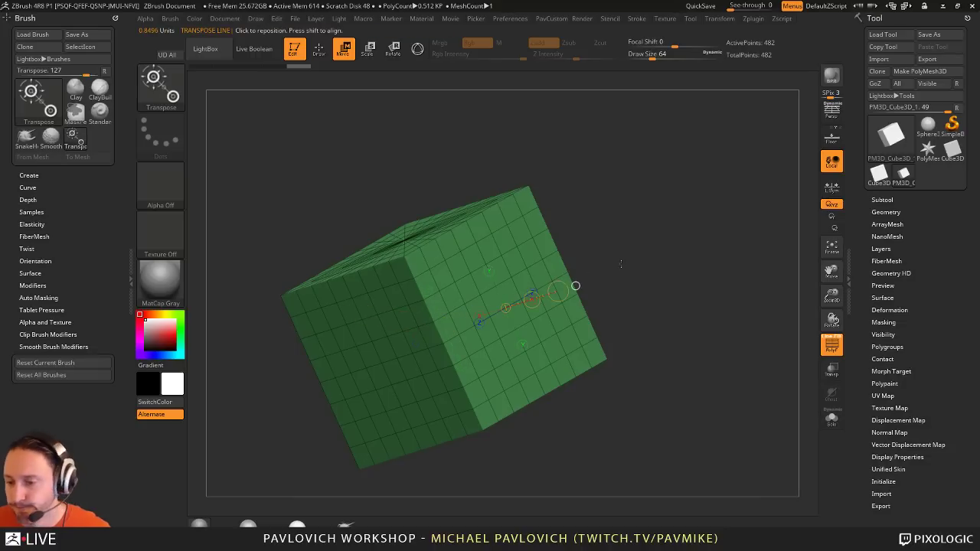
left_click_drag(558, 282, 590, 281)
left_click(590, 281, "ctrl")
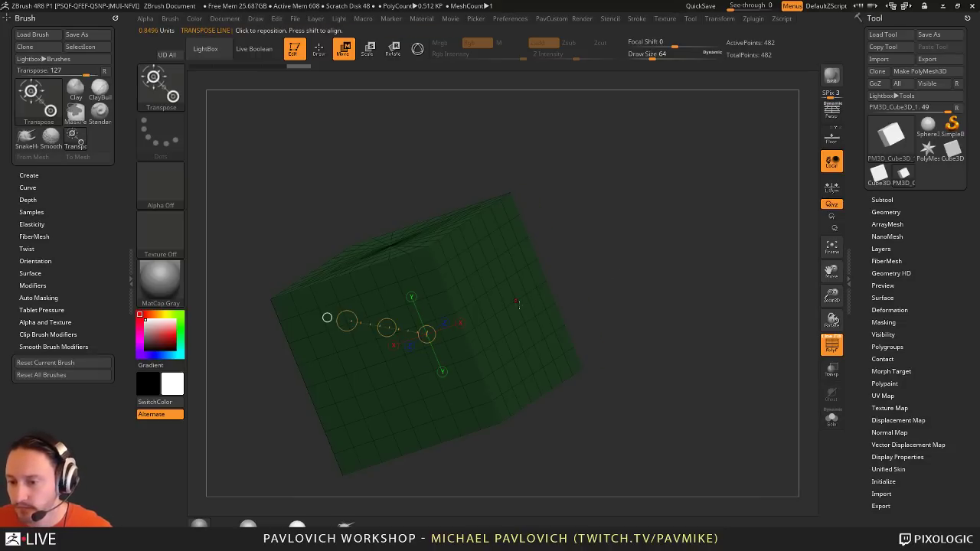
left_click(522, 300)
key("ctrl+z")
mouse_move(687, 311)
left_mouse_down()
mouse_move(673, 323)
mouse_move(690, 291)
mouse_move(689, 325)
left_mouse_up()
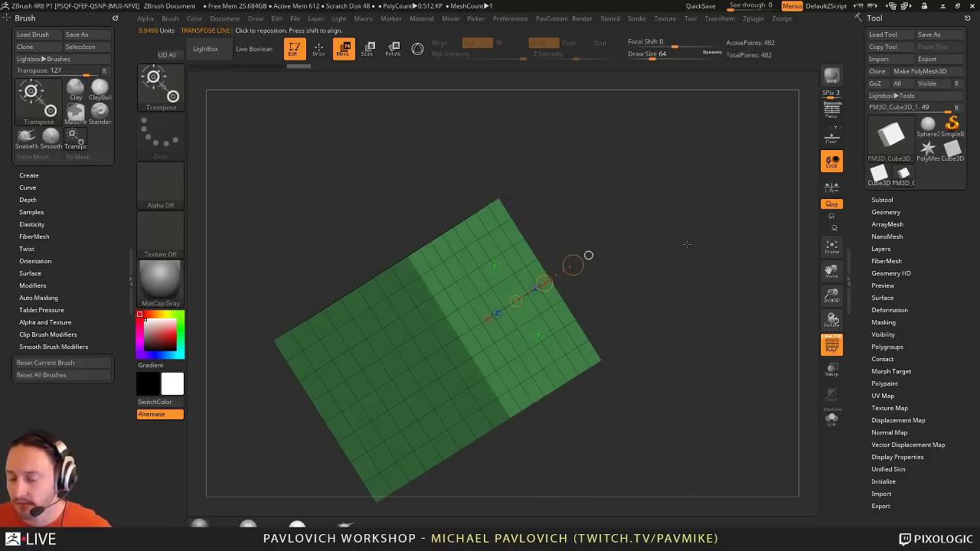
Step: Examine the cube from several angles while switching between Move and Draw modes, ending in Draw mode
mouse_move(687, 245)
left_mouse_down()
mouse_move(665, 270)
mouse_move(707, 225)
mouse_move(664, 270)
left_mouse_up()
key("q")
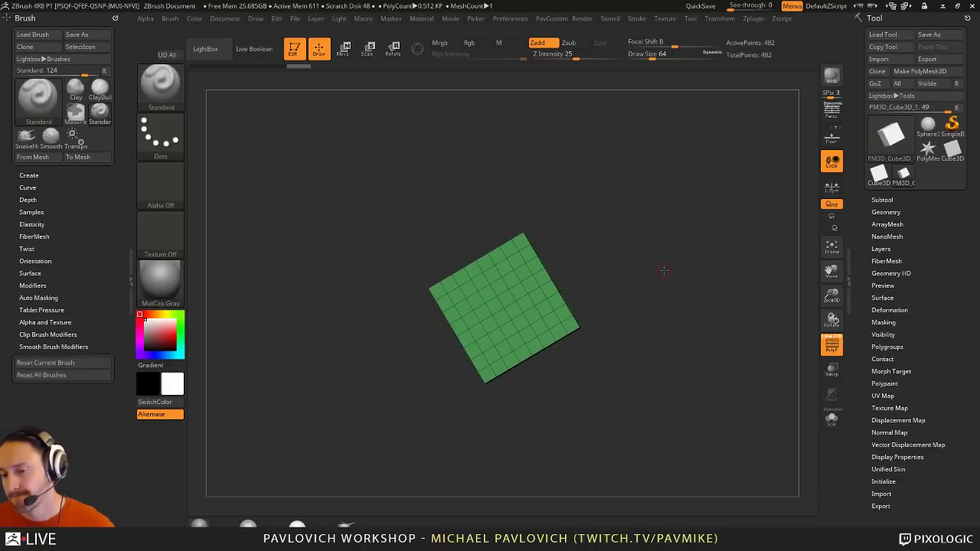
left_click_drag(664, 270, 665, 269)
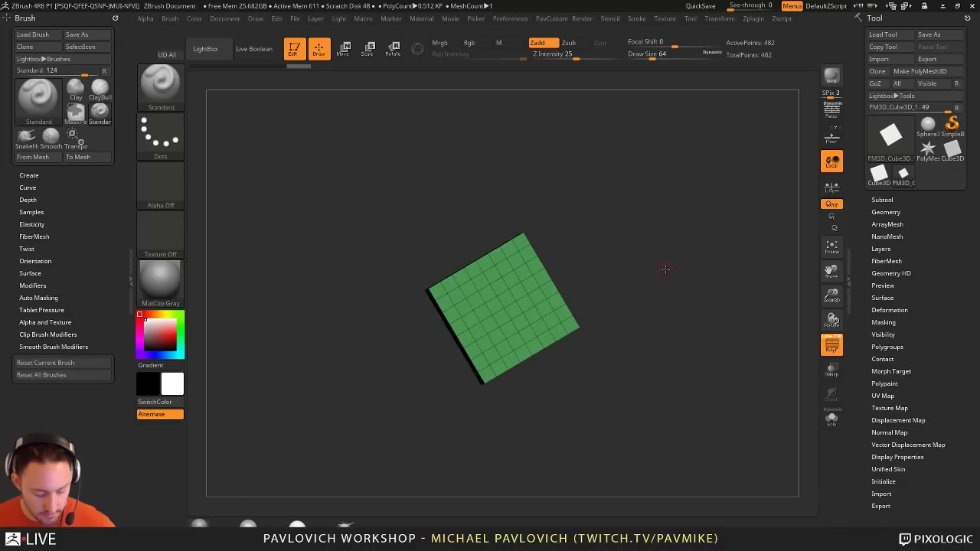
mouse_move(665, 270)
left_mouse_down()
mouse_move(667, 243)
mouse_move(677, 255)
left_mouse_up()
key("w")
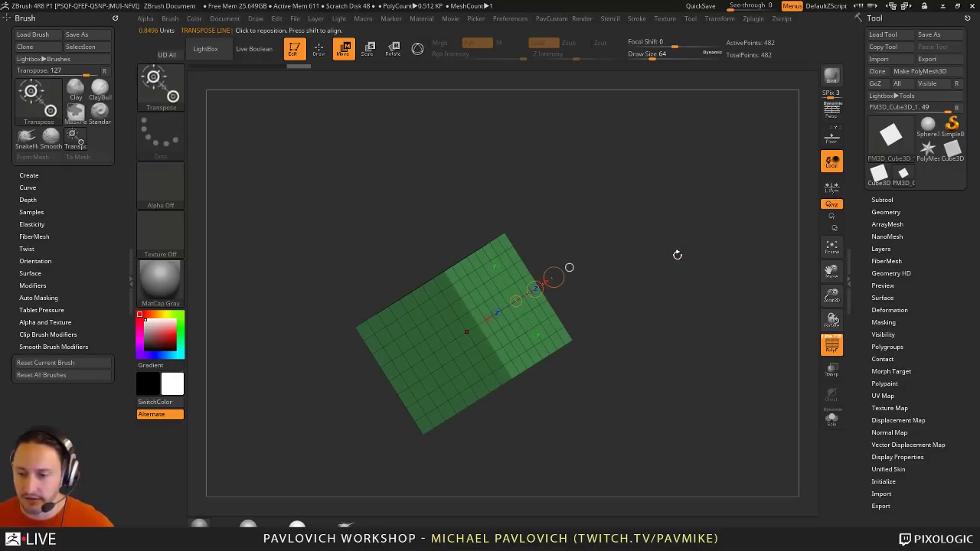
key("q")
mouse_move(655, 248)
left_mouse_down()
mouse_move(651, 235)
mouse_move(678, 232)
mouse_move(626, 268)
mouse_move(684, 263)
left_mouse_up()
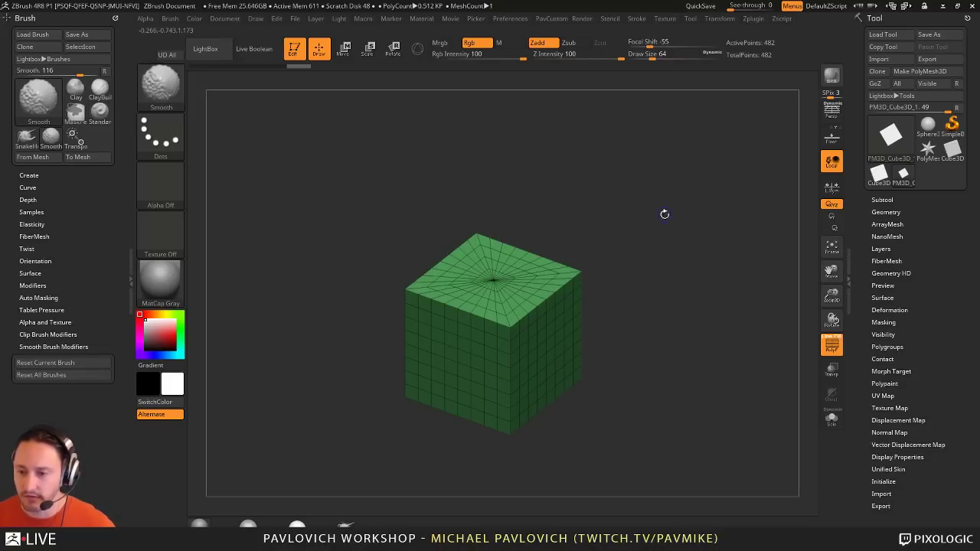
mouse_move(632, 228)
left_mouse_down()
mouse_move(715, 215)
mouse_move(711, 334)
mouse_move(712, 299)
left_mouse_up()
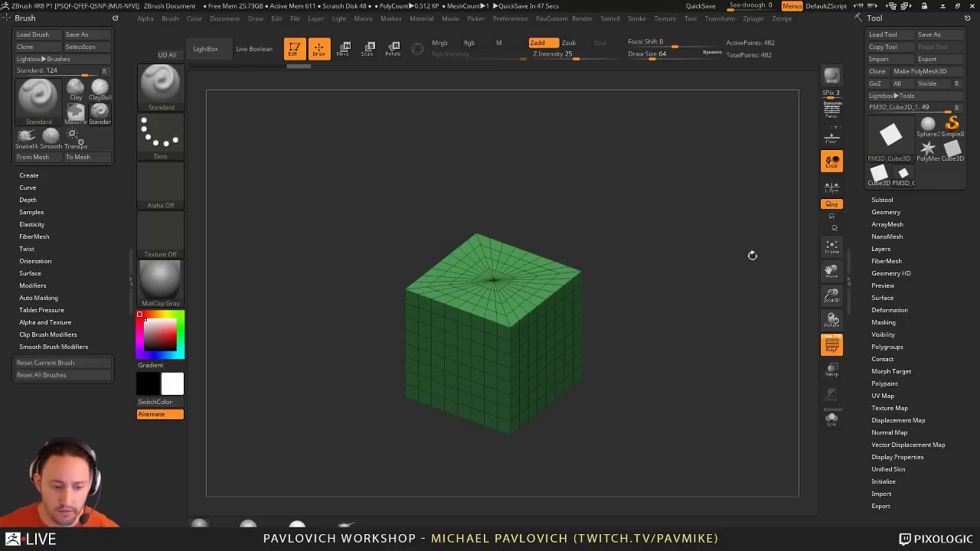
Step: Undo the last few changes to the cube
key("ctrl+a")
key("ctrl+z")
key("ctrl+z")
key("ctrl+z")
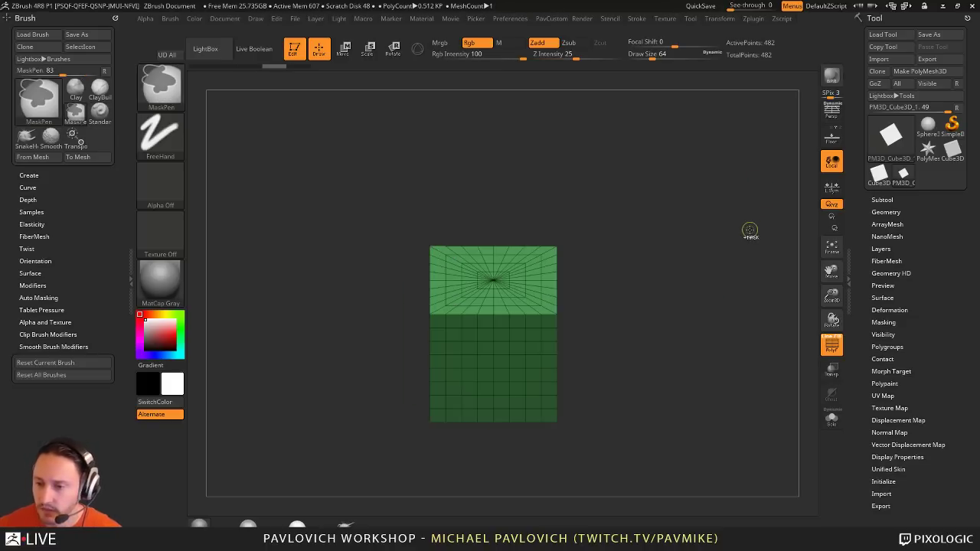
left_click_drag(751, 233, 745, 251)
key("grave")
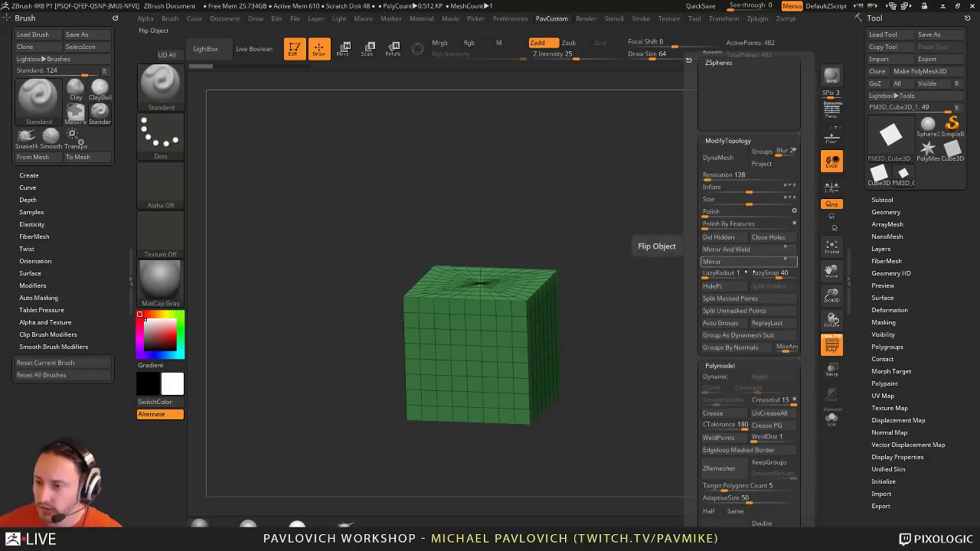
key("shift")
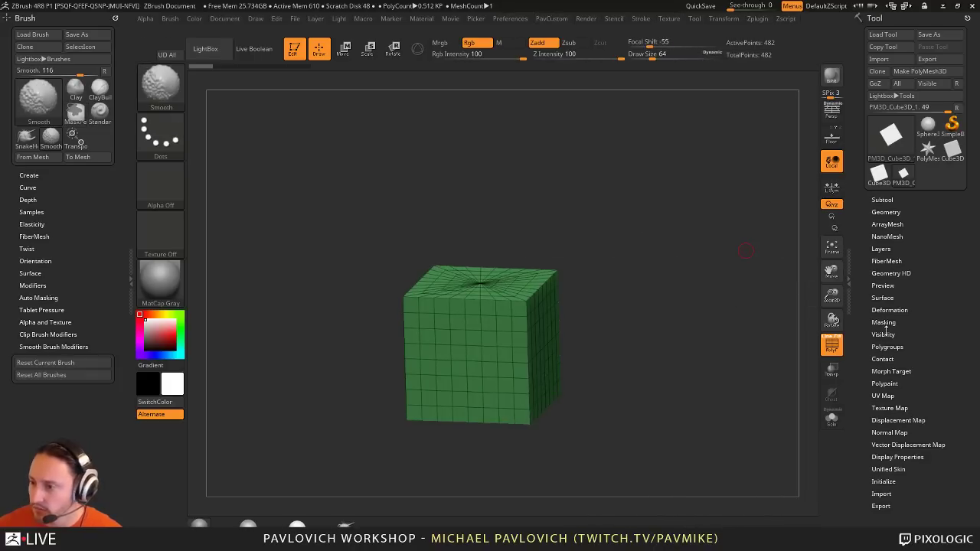
Step: Try a slight rotation of the cube with the Rotate deformation, undo it, and run Mirror And Weld
left_click(890, 310)
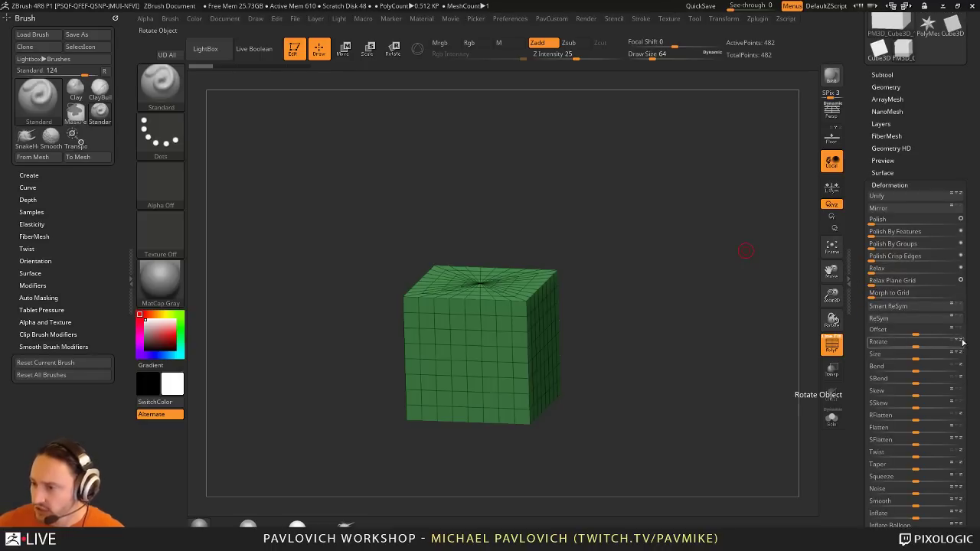
left_click_drag(915, 342, 932, 348)
key("ctrl")
key("ctrl+z")
key("2")
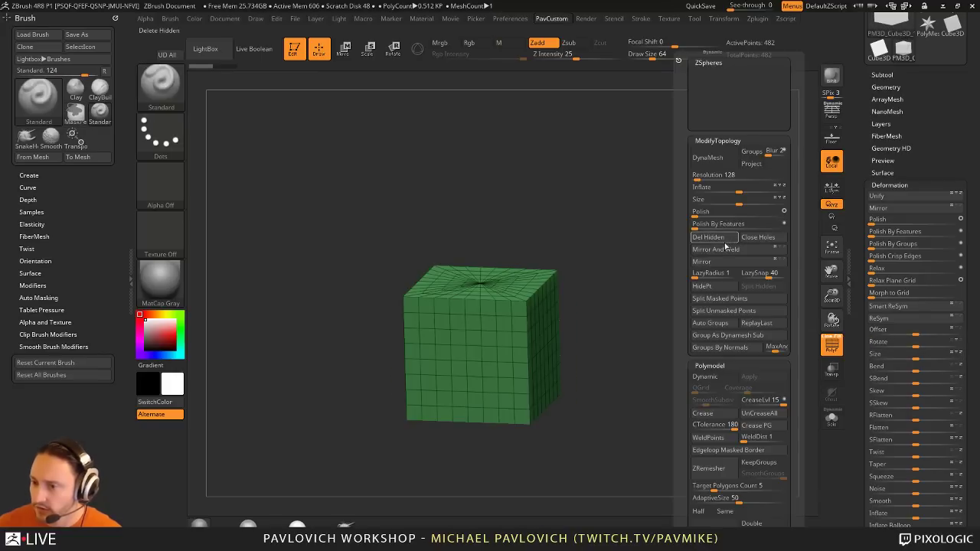
left_click(725, 253)
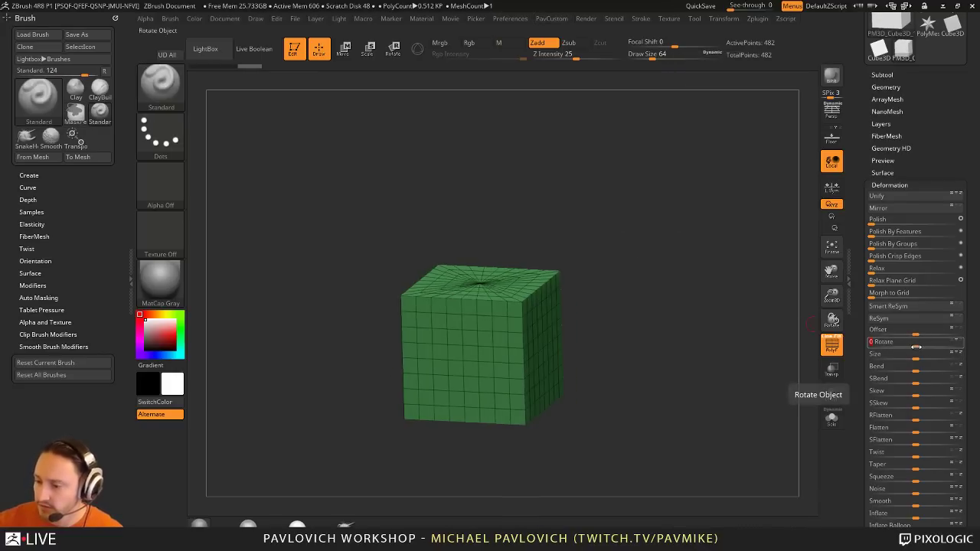
Step: Rotate the cube by 90 with the Rotate deformation and apply Mirror And Weld
left_click(916, 347)
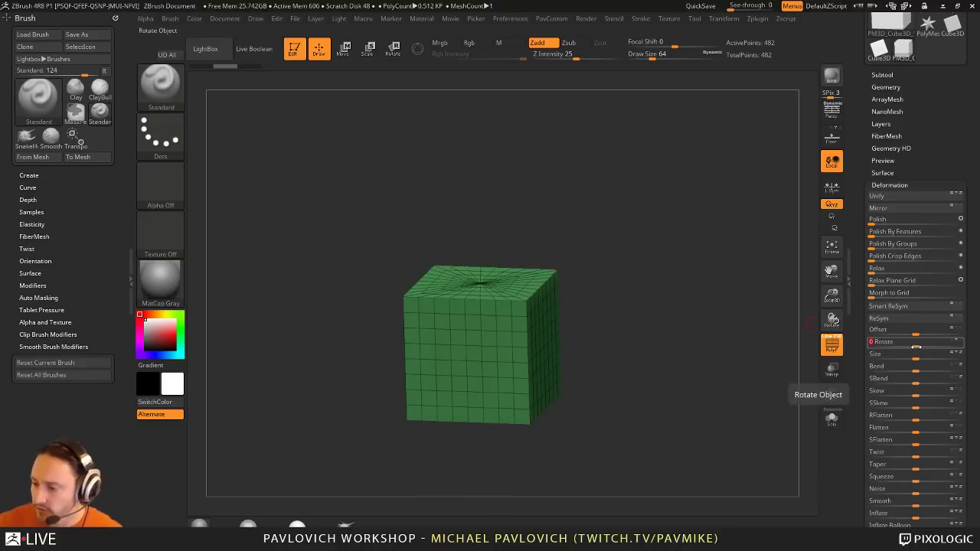
type("8")
key("BackSpace")
type("90")
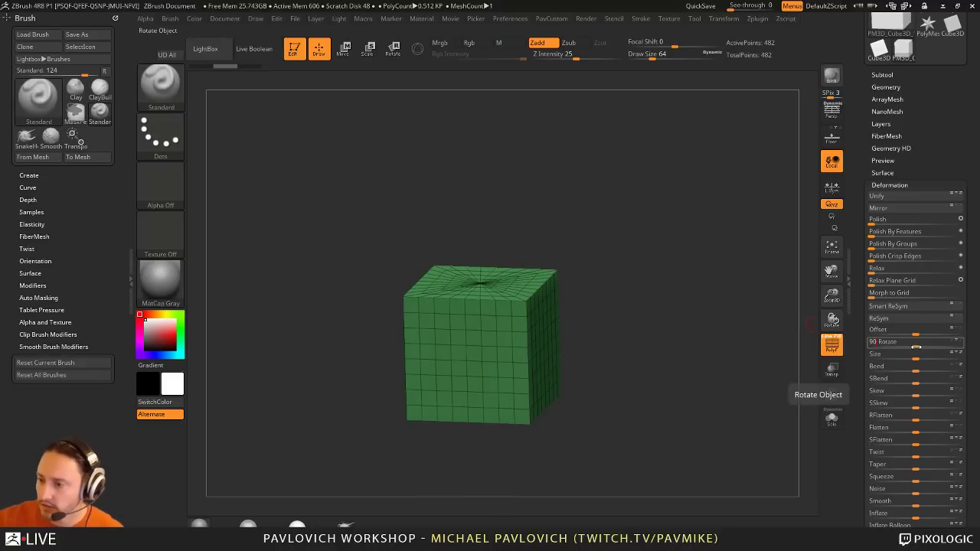
key("Return")
key("1")
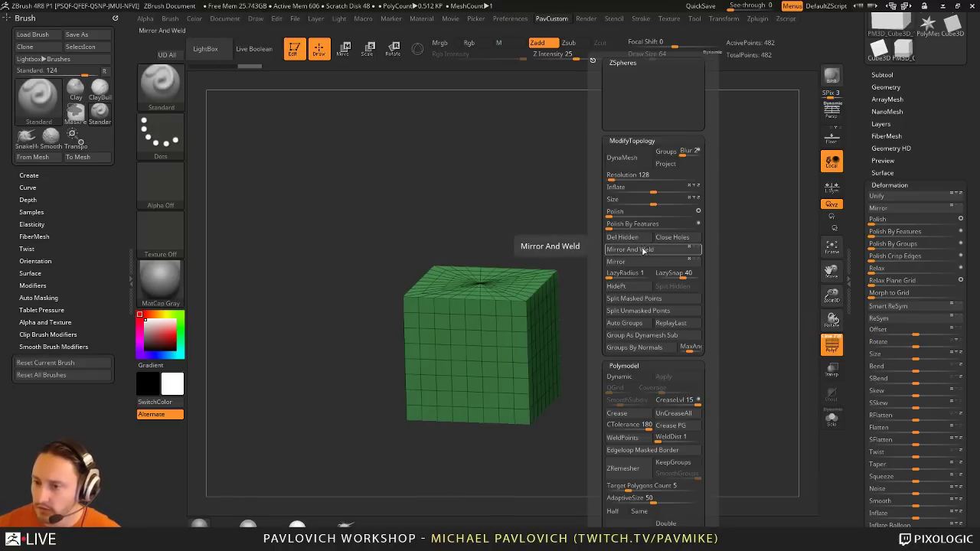
left_click(645, 250)
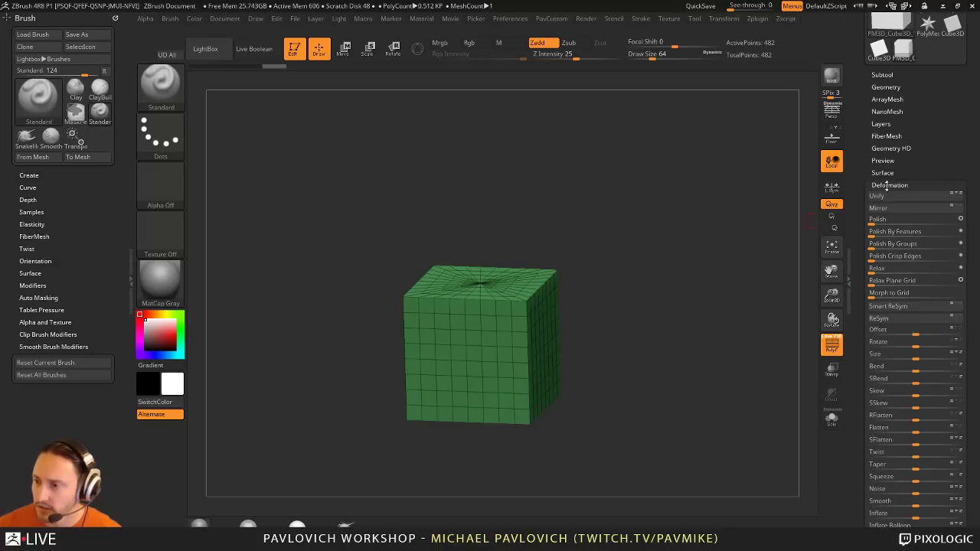
Step: Show the mesh's Position values under Geometry and nudge the cube with the Gizmo 3D to an X position of about -0.017
left_click(886, 86)
scroll(892, 191, "down", 5)
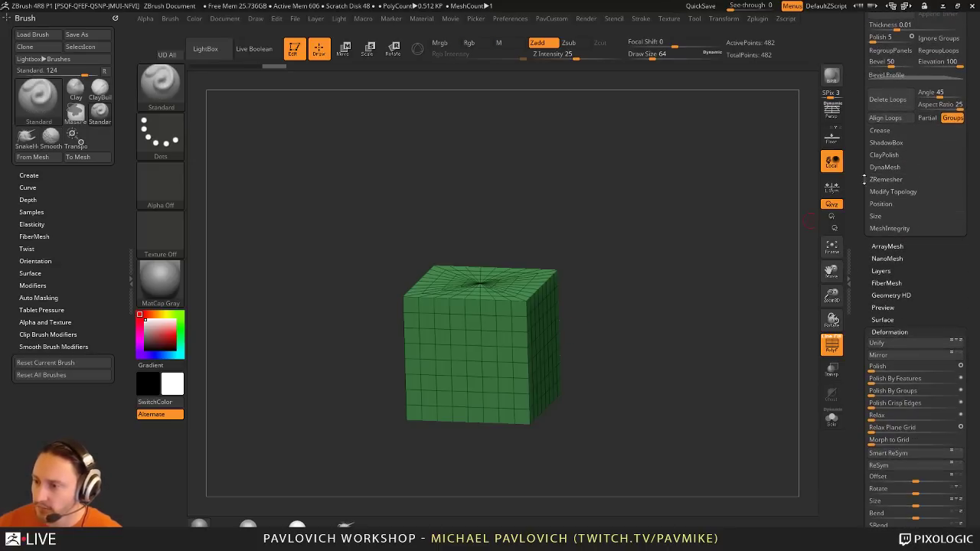
key("shift")
left_click(881, 204)
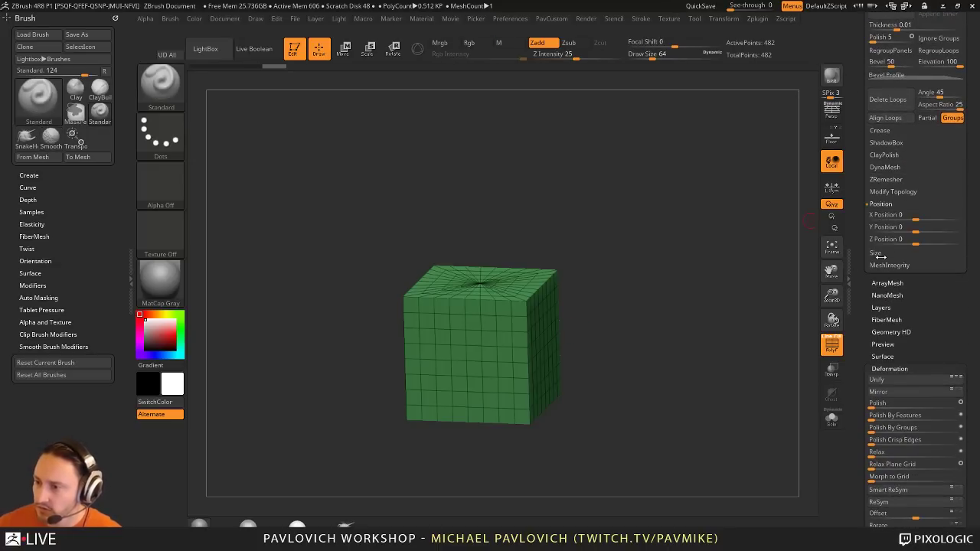
key("w")
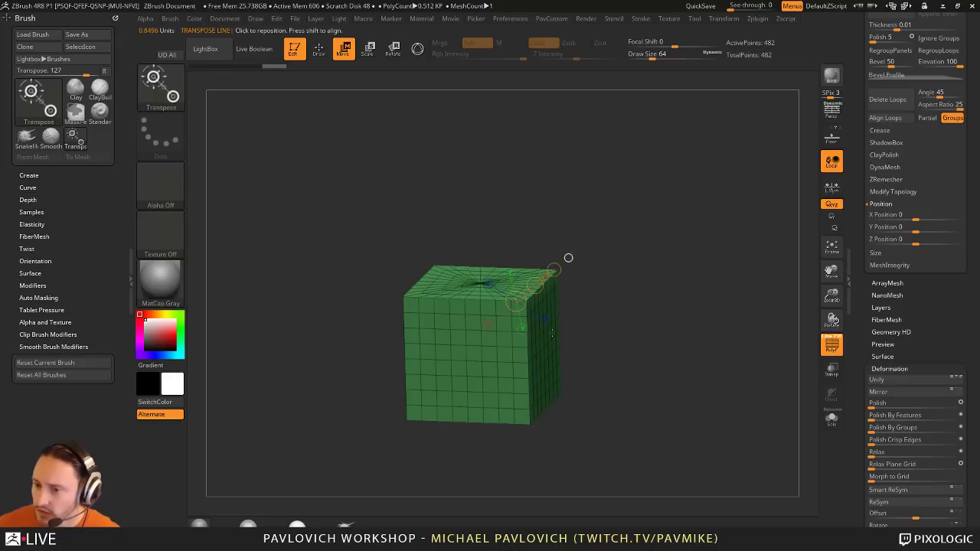
key("y")
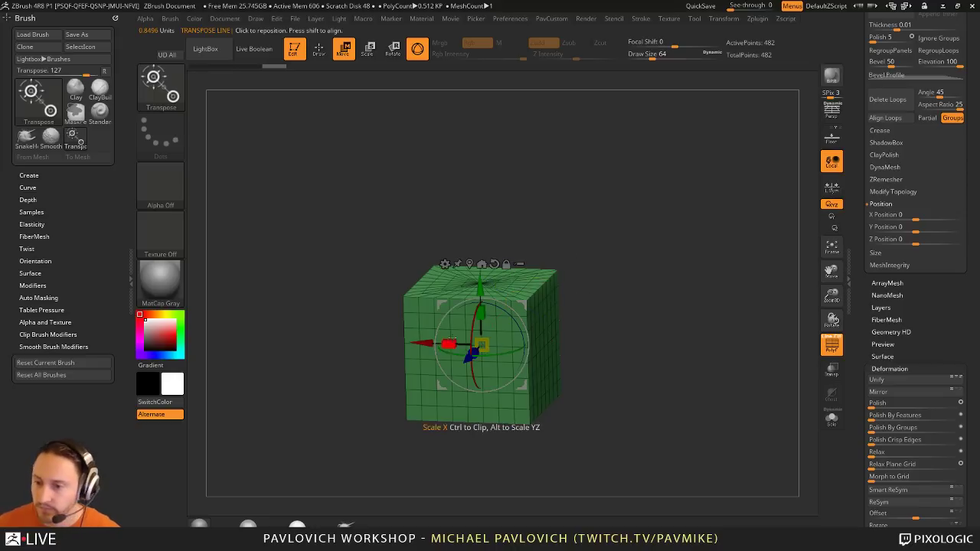
left_click_drag(423, 341, 419, 342)
key("q")
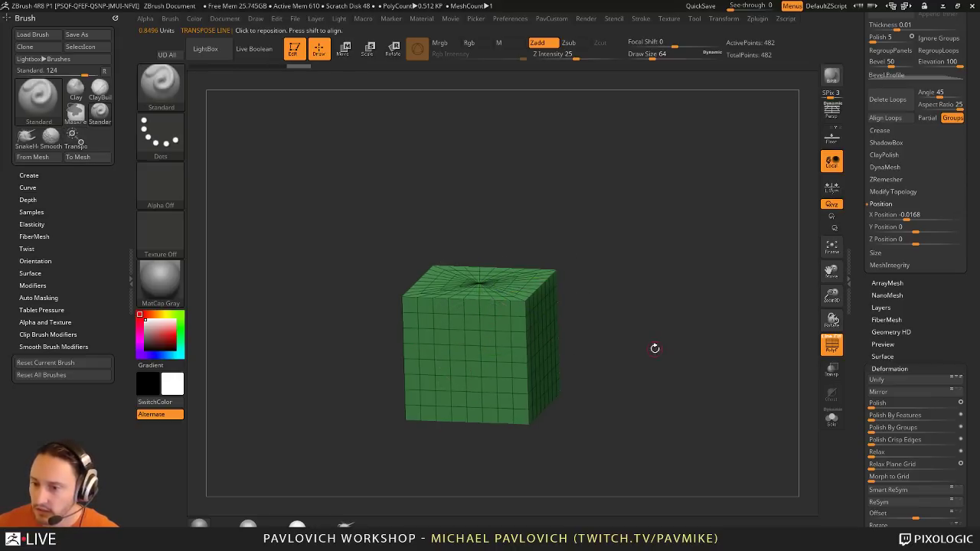
Step: Try Mirror And Weld on the offset cube, undo it, and set its X Position to 0
mouse_move(656, 348)
left_mouse_down("shift")
mouse_move(686, 330)
mouse_move(663, 363)
left_mouse_up("shift")
key("space")
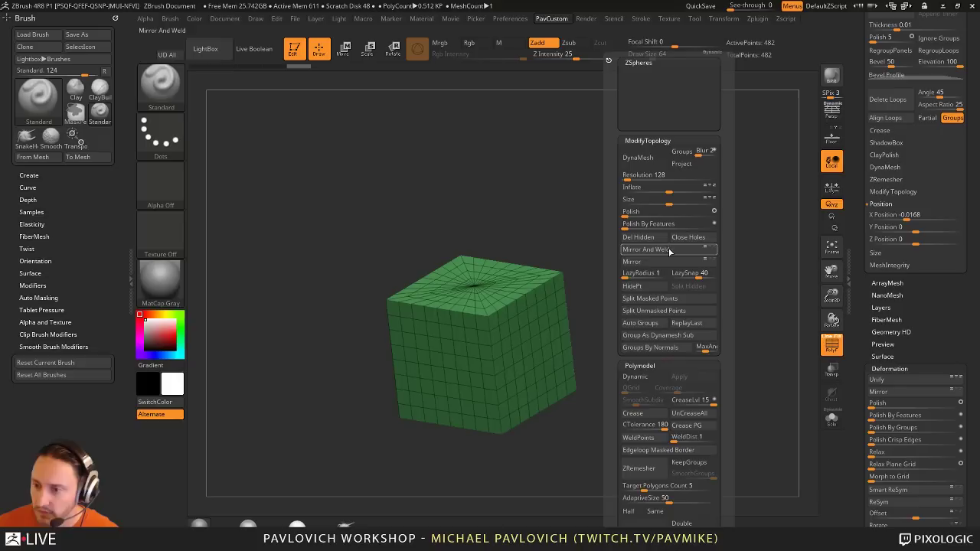
left_click(671, 251)
key("ctrl+z")
left_click(904, 215)
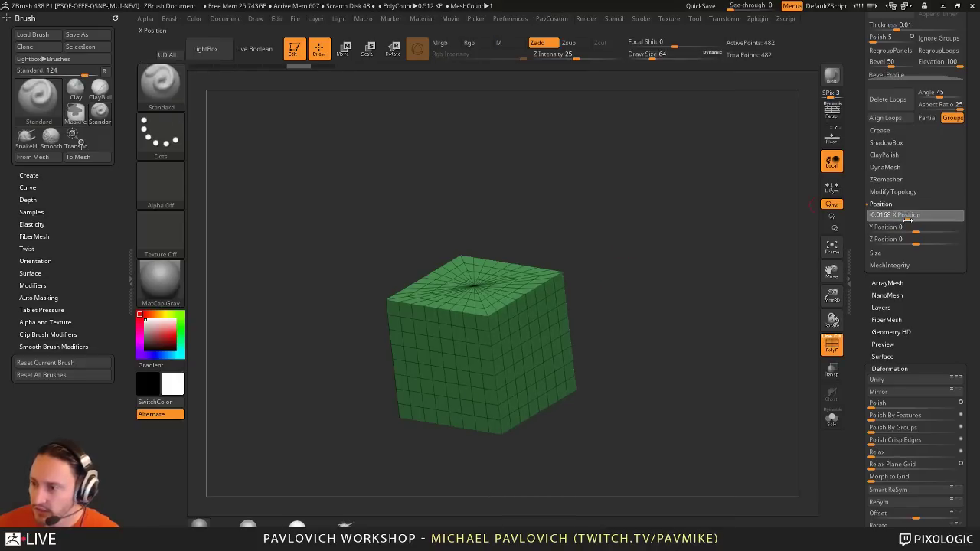
type("0")
key("Return")
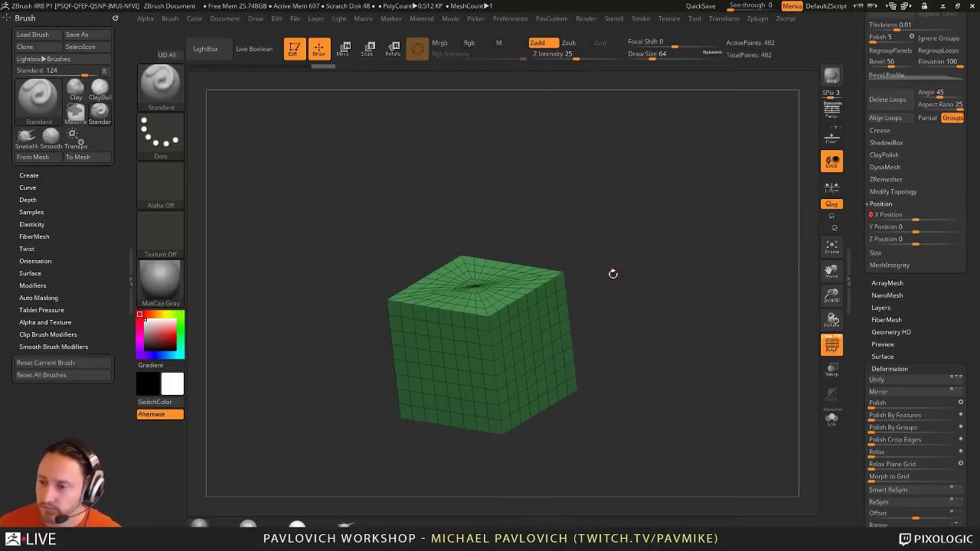
key("space")
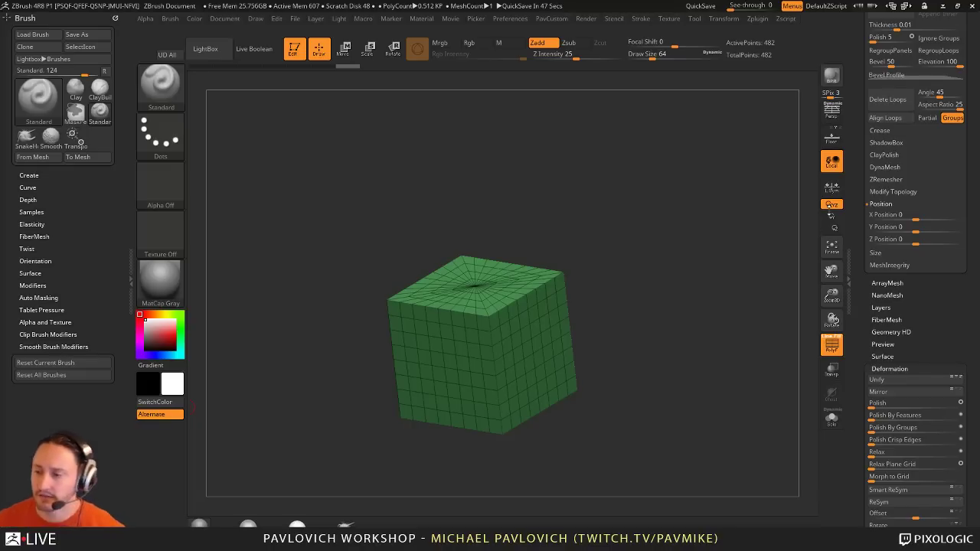
Step: Duplicate the cube with the Gizmo 3D, moving the copy diagonally up and along Z so it overlaps the original's corner
left_click_drag(861, 206, 860, 335)
left_click(884, 201, "shift")
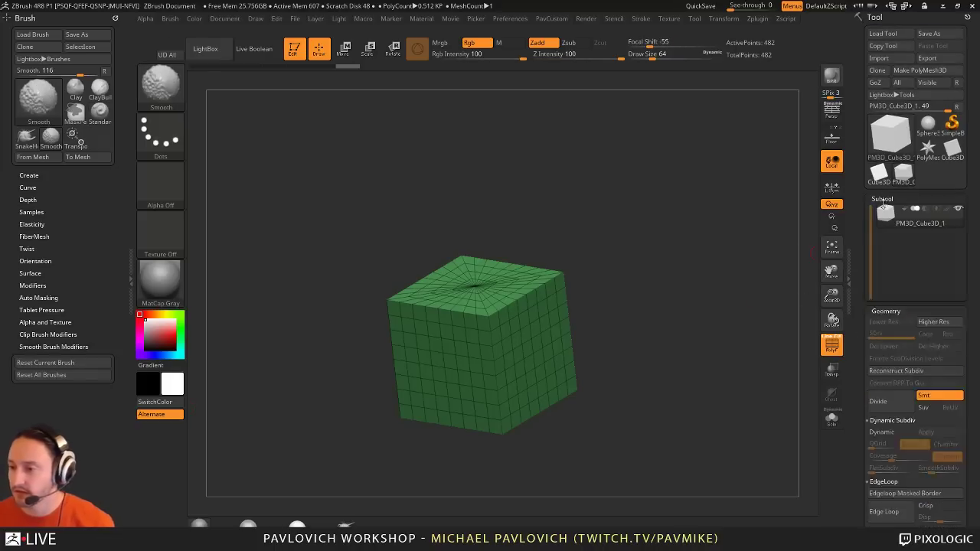
left_click_drag(706, 269, 744, 269)
key("w")
left_click_drag(585, 254, 594, 257, "shift")
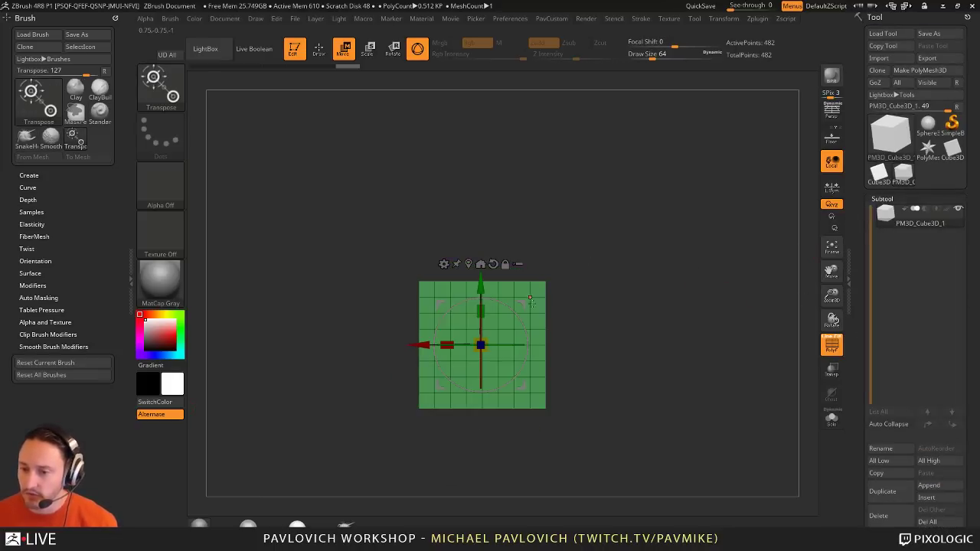
left_click_drag(521, 305, 591, 248, "ctrl")
left_click_drag(651, 254, 709, 261)
left_click_drag(587, 287, 637, 298)
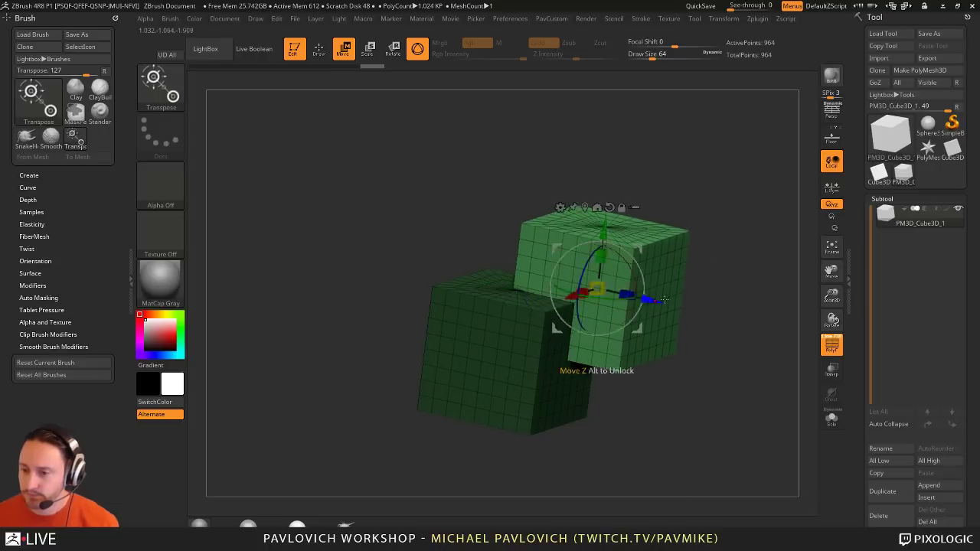
Step: Split the unmasked cube copy into its own subtool and set it to subtract from the original, which is flagged as Start
key("q")
left_click_drag(774, 304, 745, 310)
key("grave")
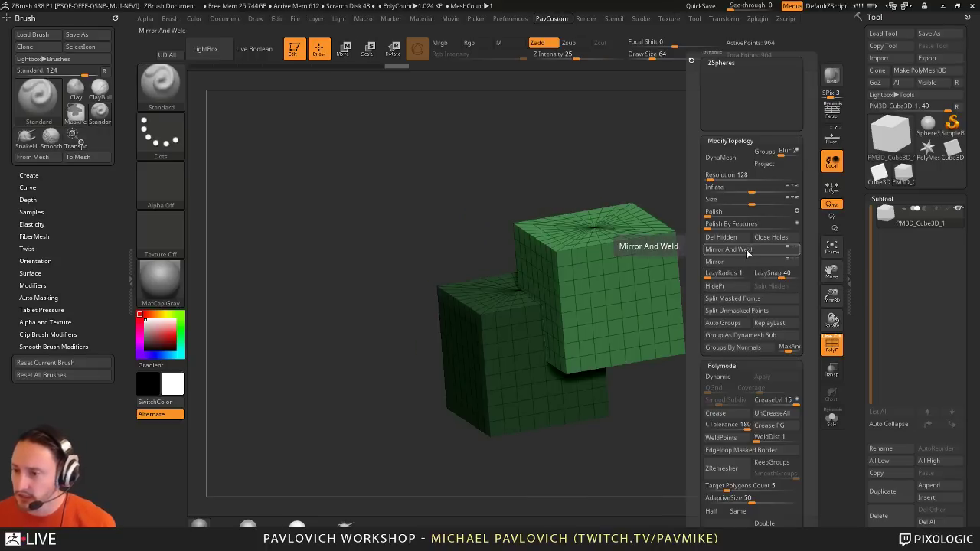
left_click(741, 311)
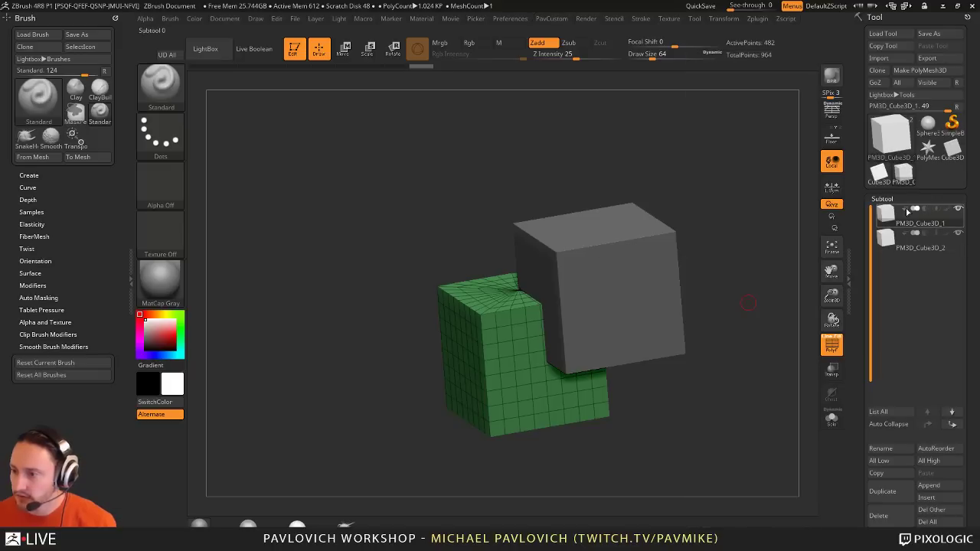
left_click_drag(748, 303, 741, 318)
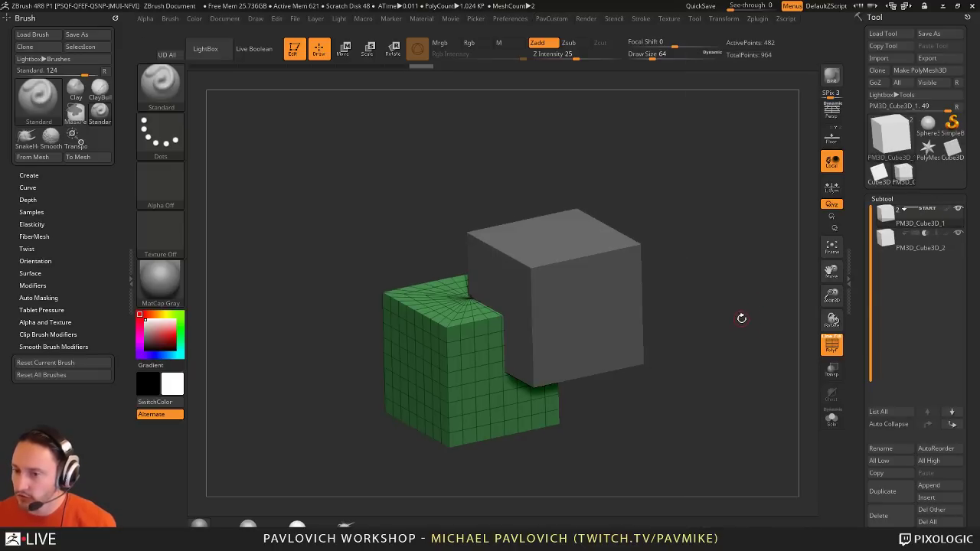
Step: Turn on Dynamic Subdivision for the second cube subtool and apply it to round its edges
left_click(902, 252)
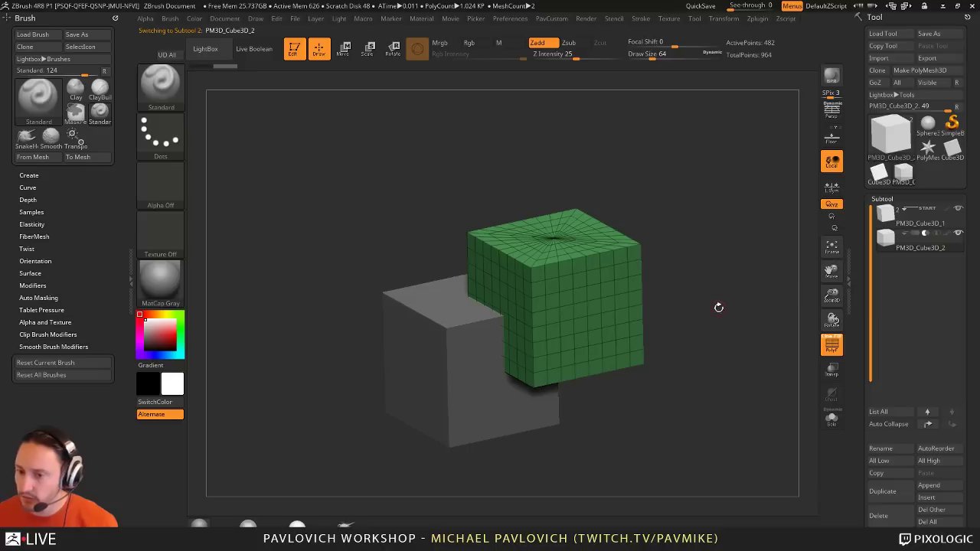
key("d")
left_click(525, 183)
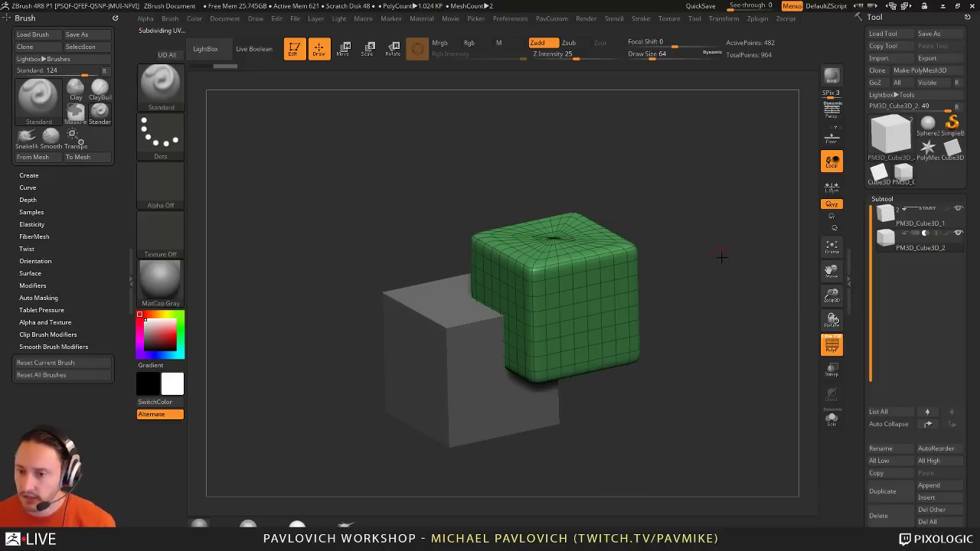
key("space")
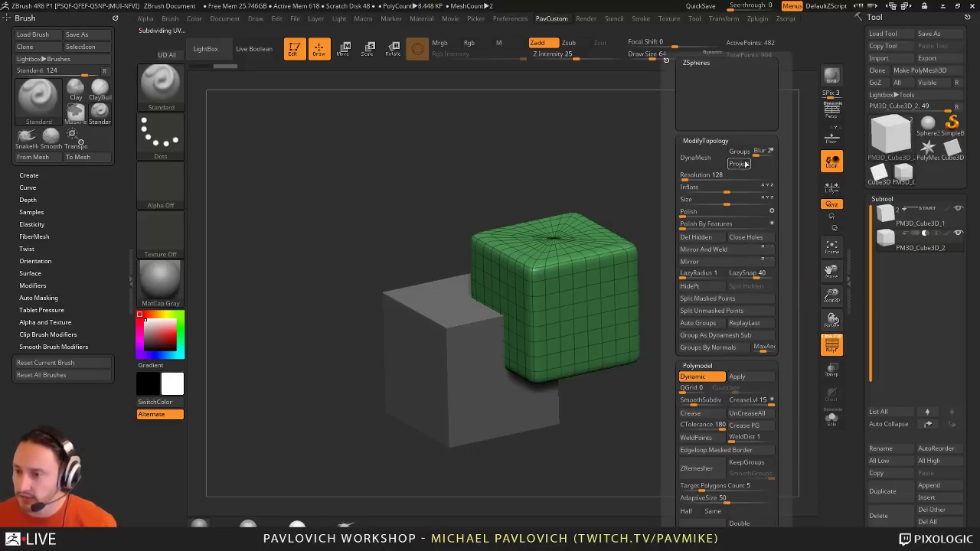
left_click(736, 376)
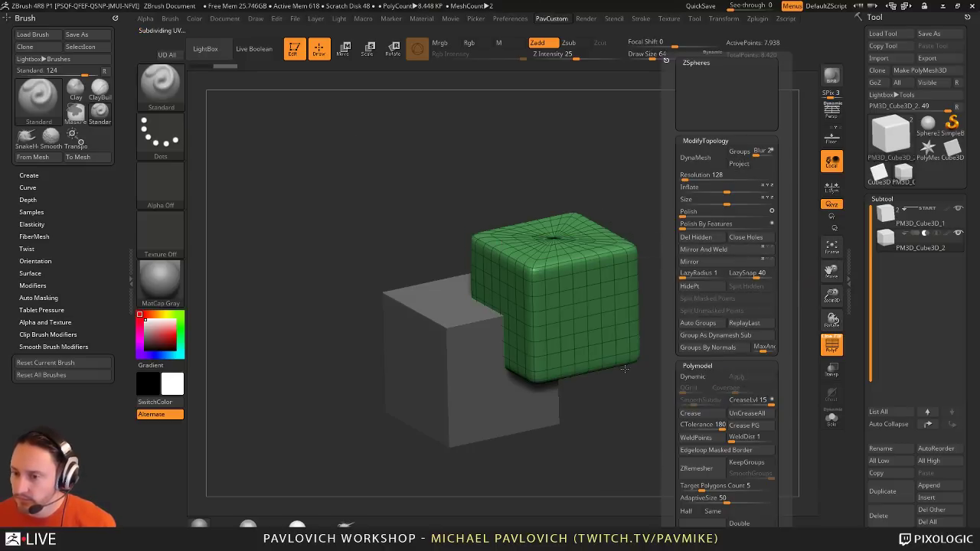
Step: Enable Live Boolean and hide the polyframe to preview the rounded cube cut out of the original
key("ctrl+shift+b")
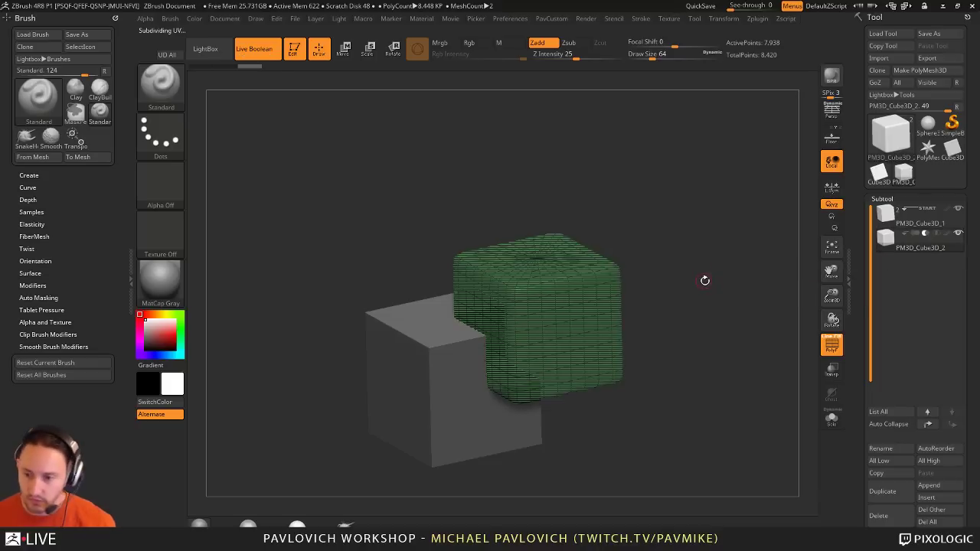
left_click(832, 344)
left_click_drag(777, 346, 748, 372)
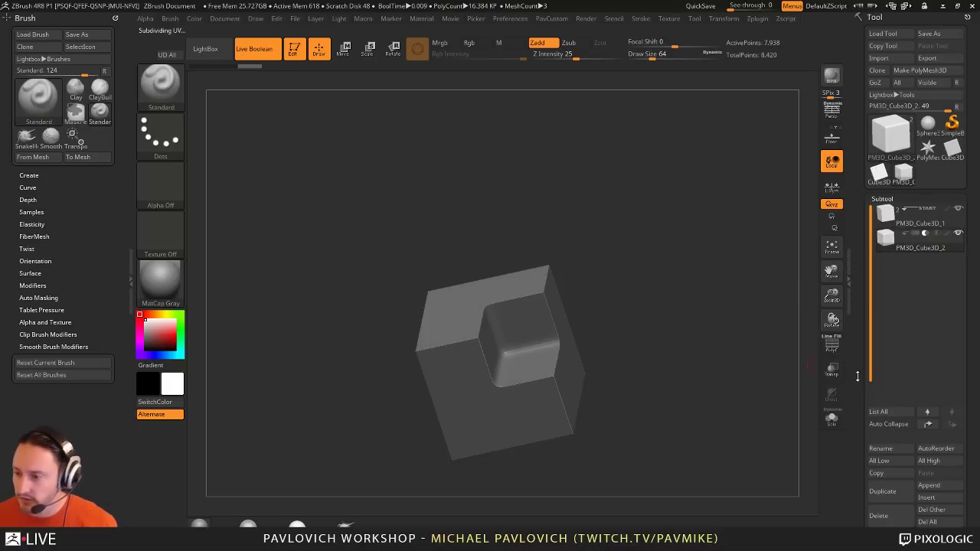
Step: Make a Boolean mesh from the two cubes and display the resulting UMesh tool with its polyframe
left_click_drag(858, 377, 860, 241)
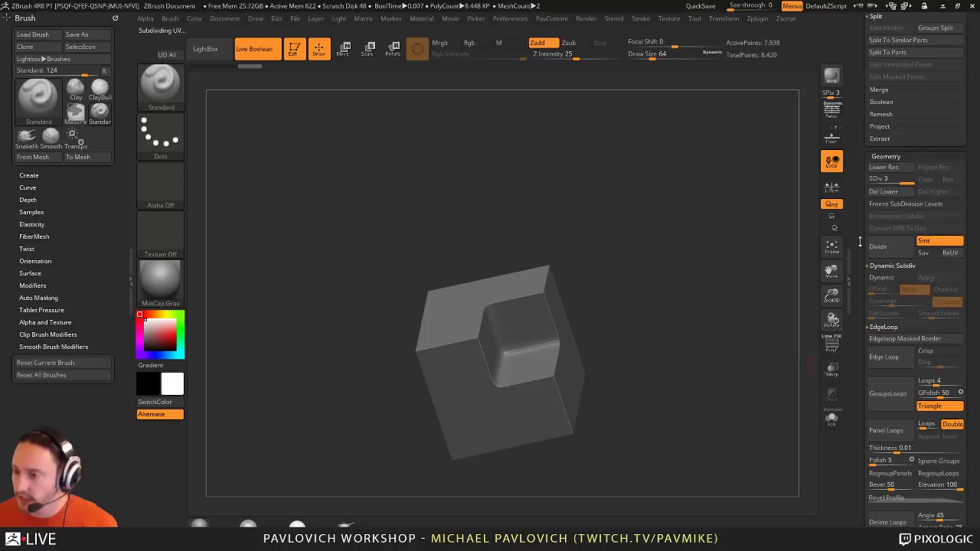
left_click(881, 103)
left_click(892, 113)
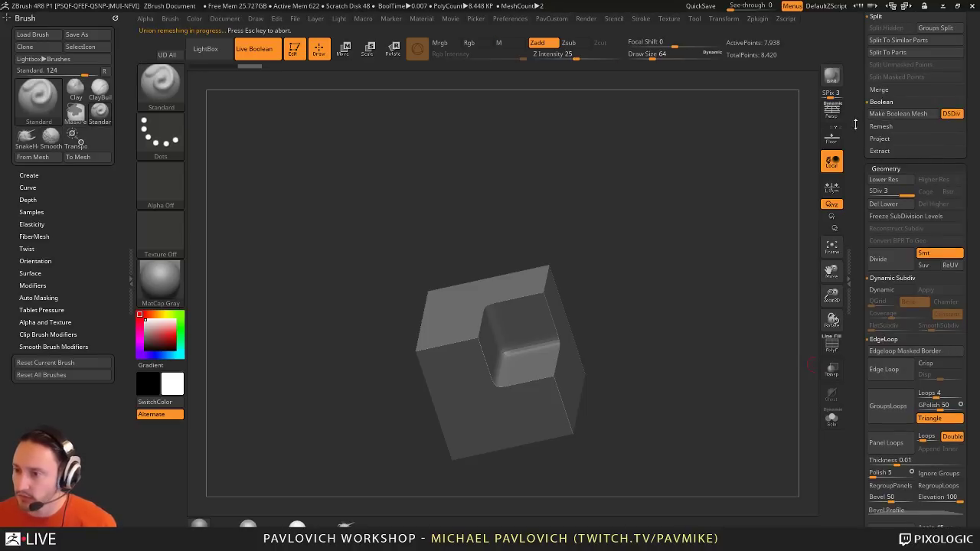
left_click(907, 179)
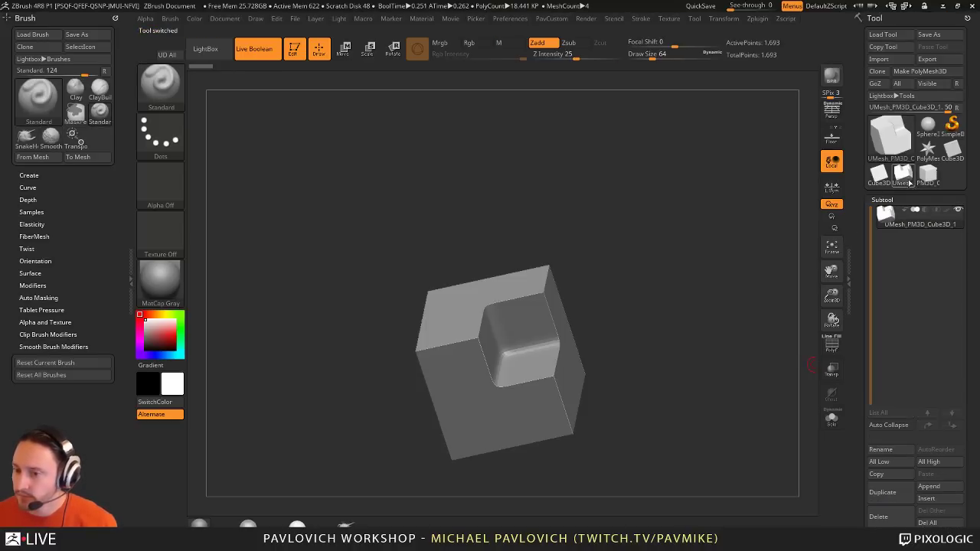
left_click(832, 344)
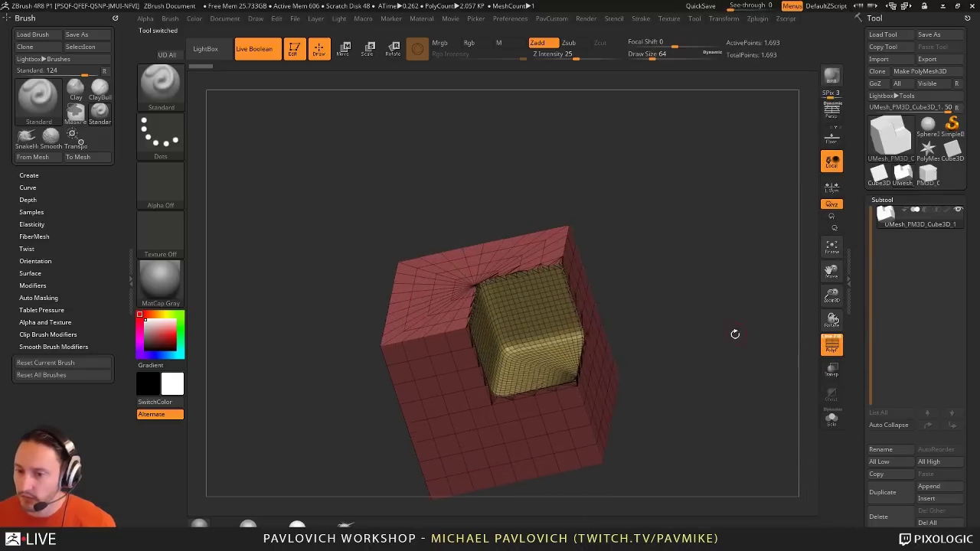
Step: Unwrap the Boolean cube mesh with UV Master, with Symmetry off and Polygroups on
left_click_drag(735, 334, 535, 334)
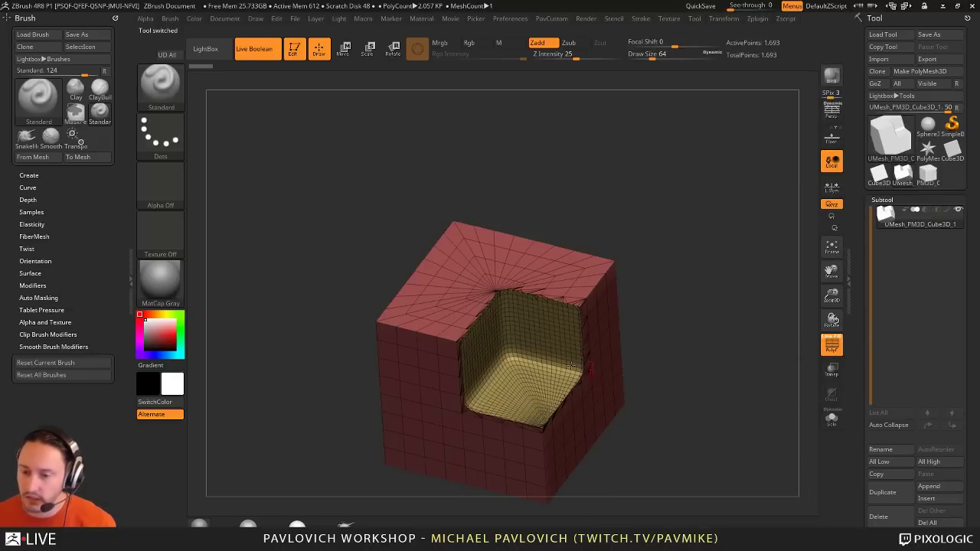
left_click(115, 18)
left_click(764, 21)
left_click(750, 23)
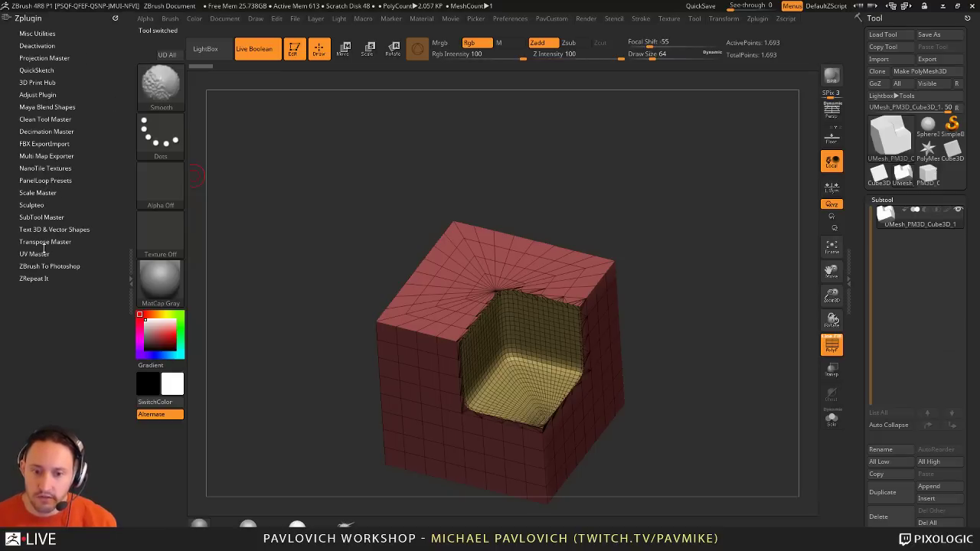
left_click(33, 254)
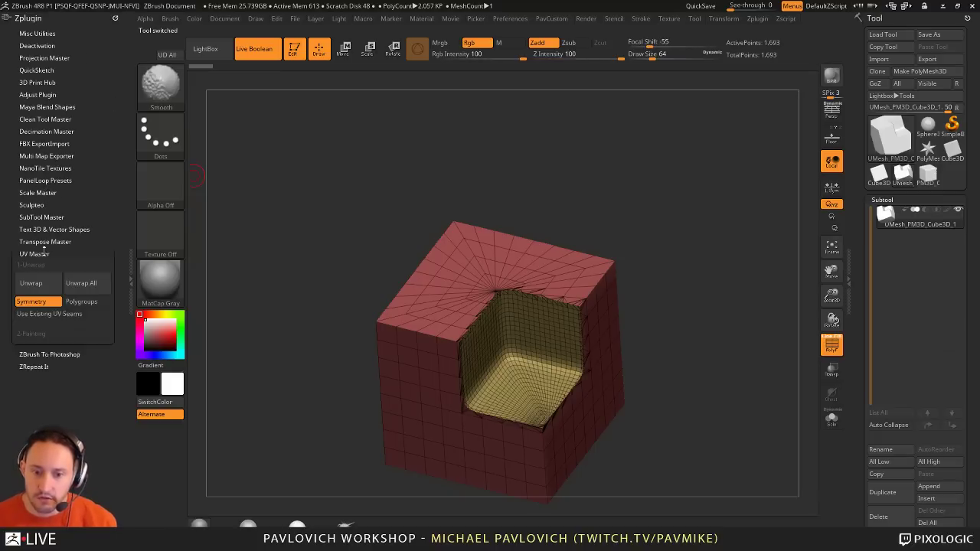
left_click(30, 302)
left_click(83, 301)
left_click(30, 283)
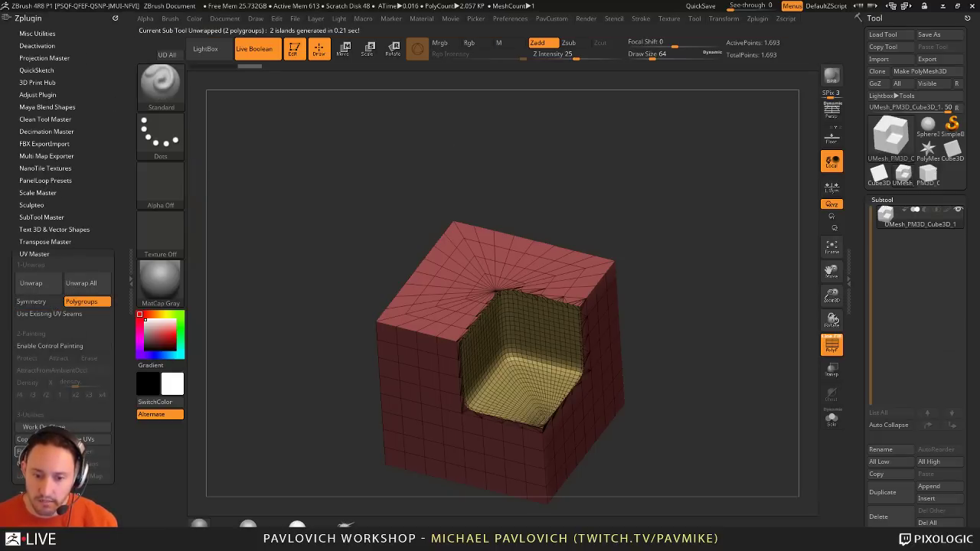
Step: Flatten the Boolean cube to inspect its UV layout, and return it to its 3D form
left_click(31, 451)
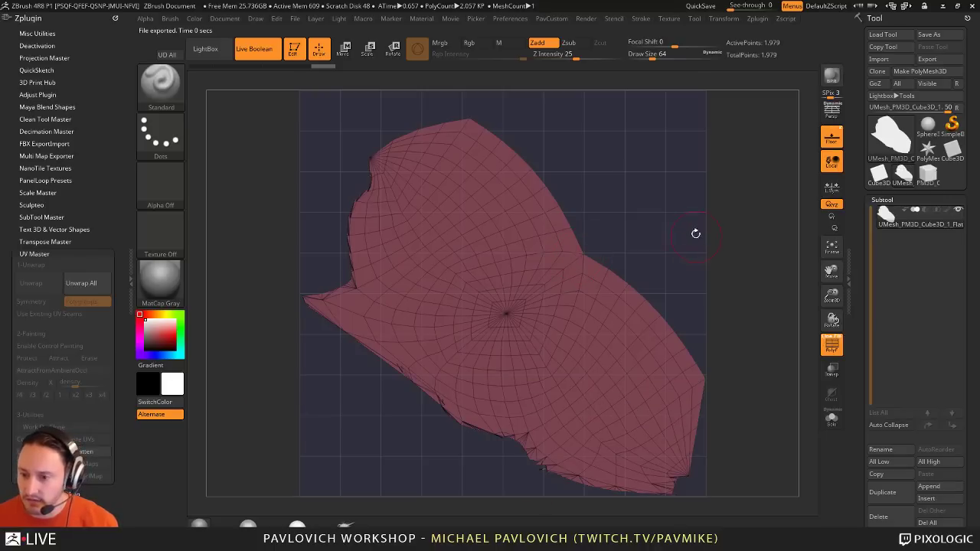
left_click_drag(695, 232, 770, 232)
key("ctrl+z")
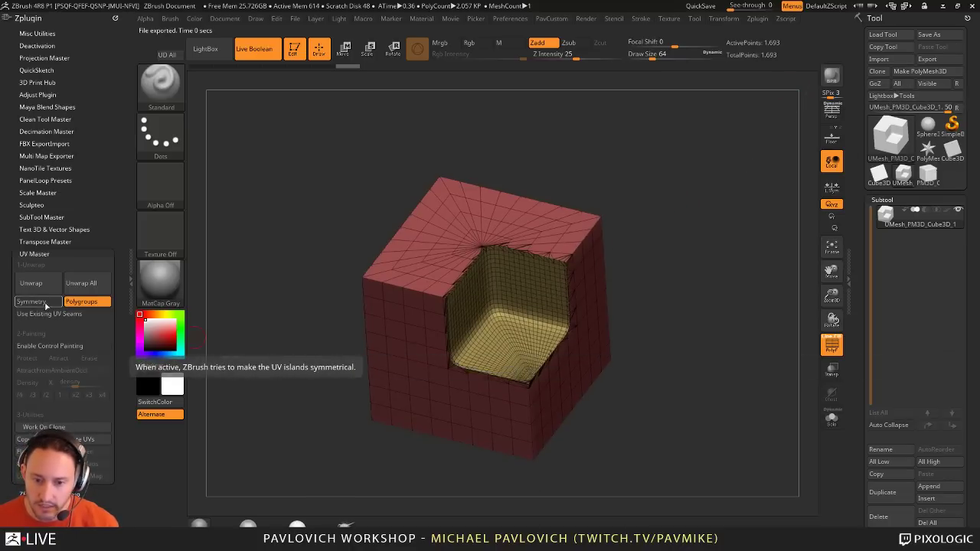
Step: Unwrap a UV Master working clone of the Boolean cube by polygroups and inspect its flattened UV layout
left_click(52, 422)
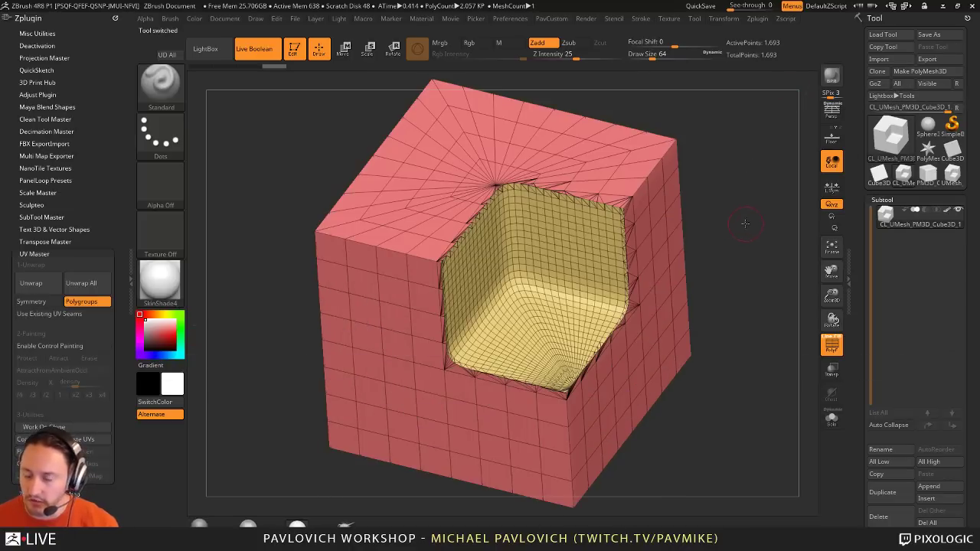
left_click_drag(722, 214, 750, 212)
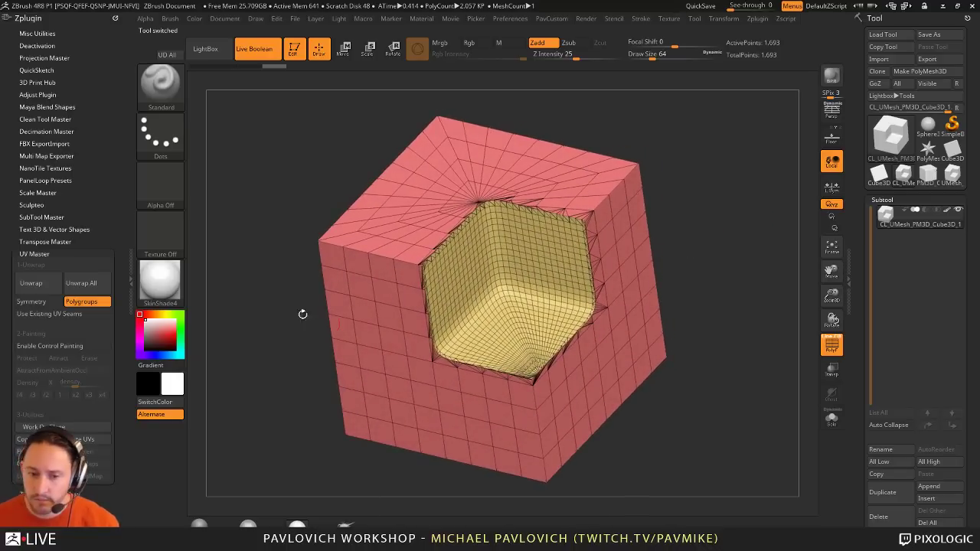
left_click(30, 283)
left_click(30, 451)
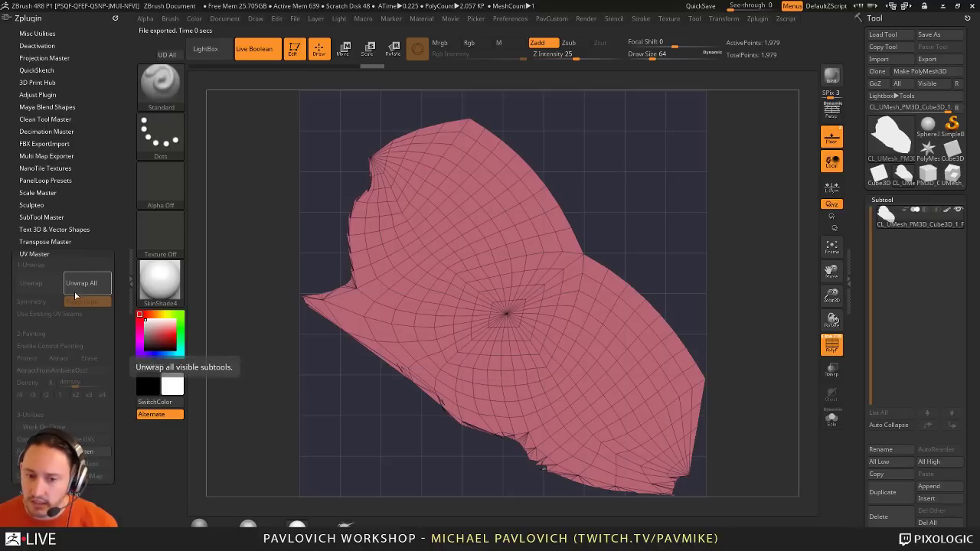
left_click(86, 454)
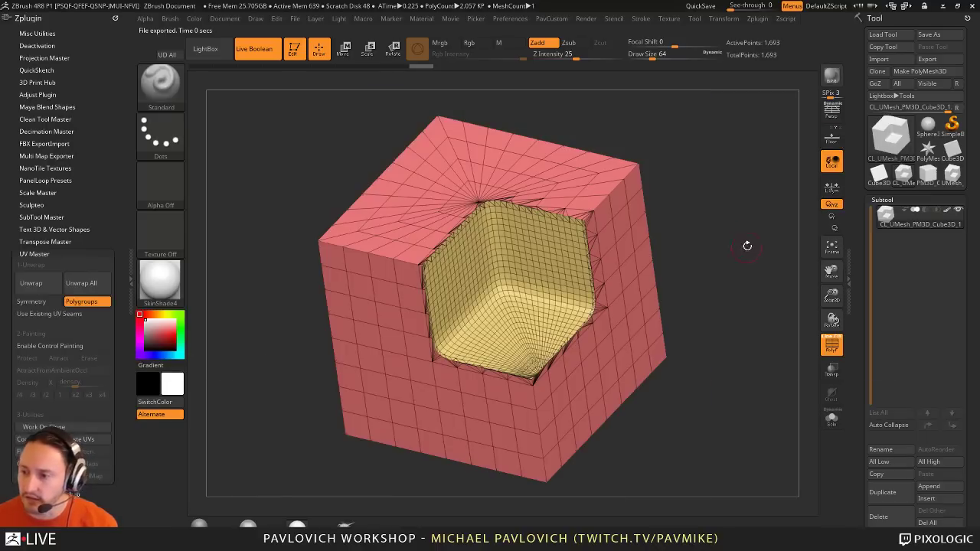
Step: ZRemesh the cloned cube with KeepGroups on, SmoothGroups at 0 and the Same polygon-count option
left_click_drag(747, 246, 743, 249)
key("5")
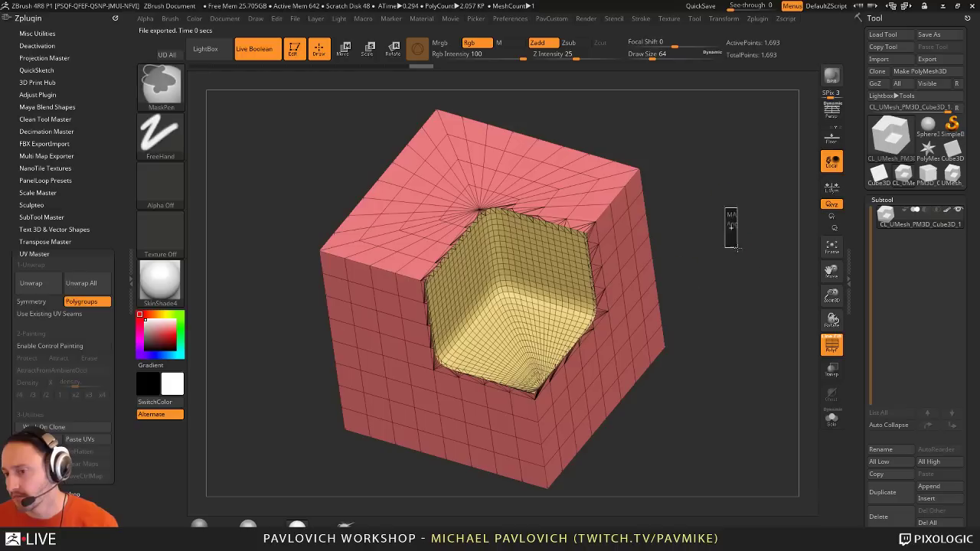
key("space")
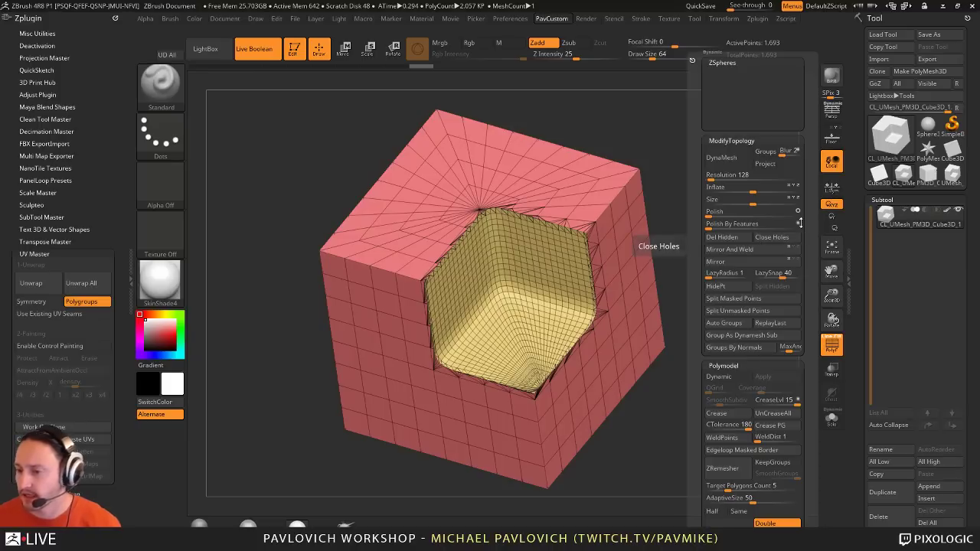
left_click(773, 464)
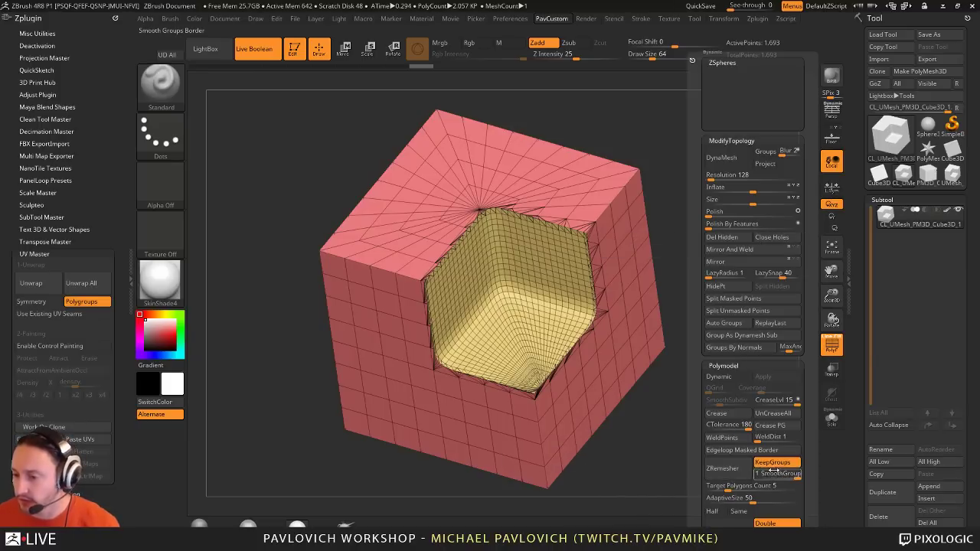
left_click_drag(774, 470, 743, 475)
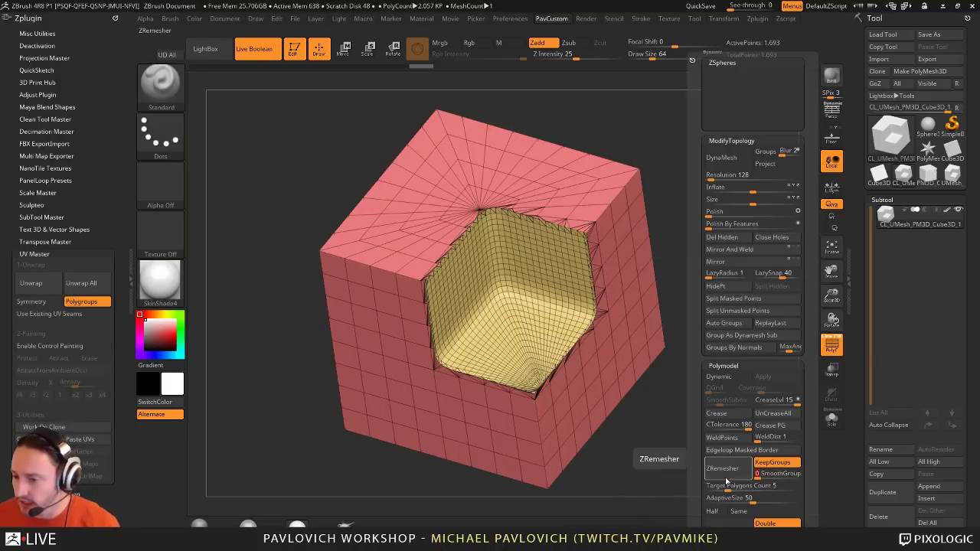
left_click(738, 511)
left_click(734, 470)
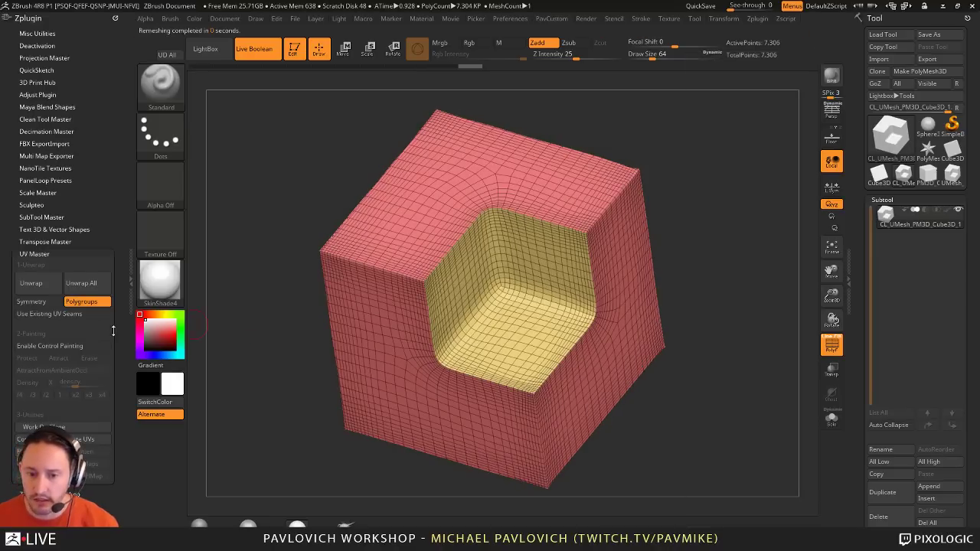
Step: Unwrap the remeshed cube by polygroups and inspect its flattened UV islands before restoring the 3D form
left_click(43, 285)
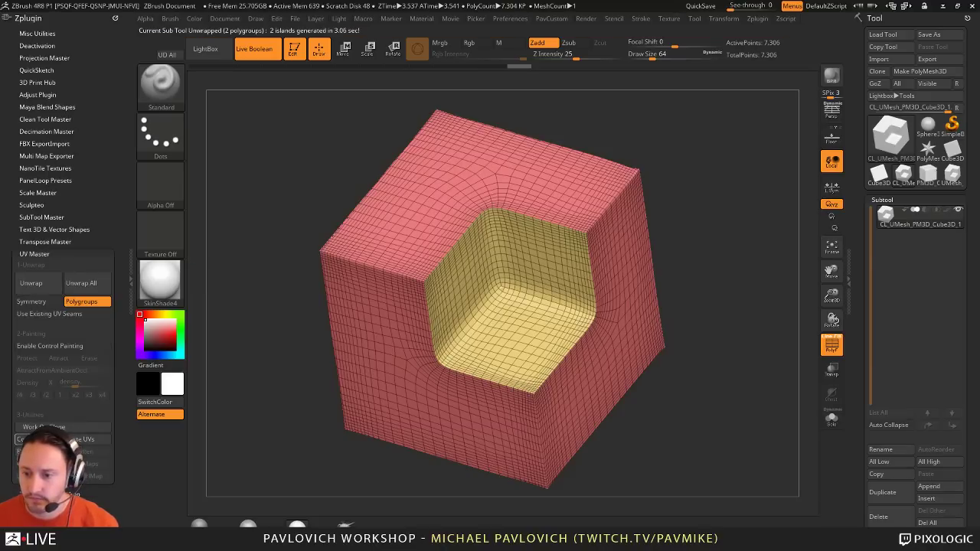
left_click(19, 452)
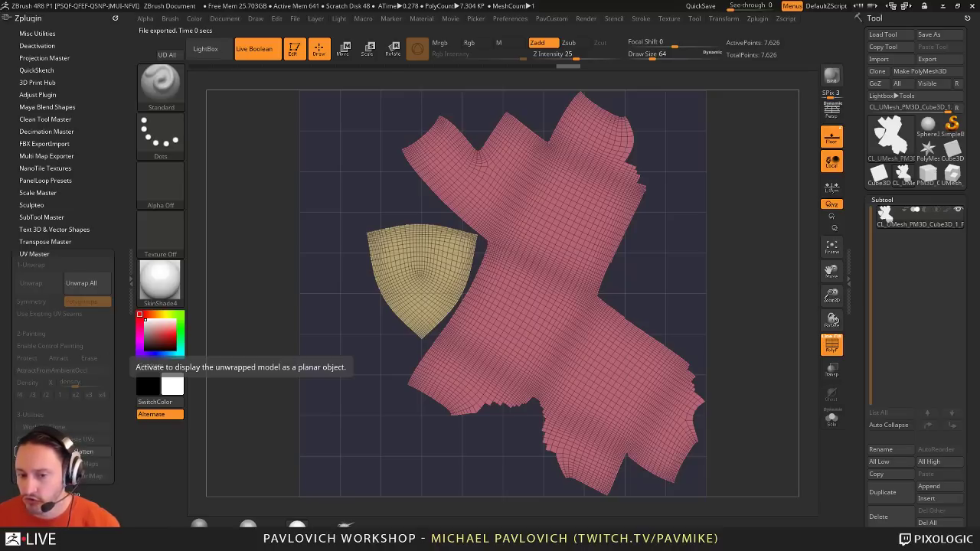
left_click(84, 452)
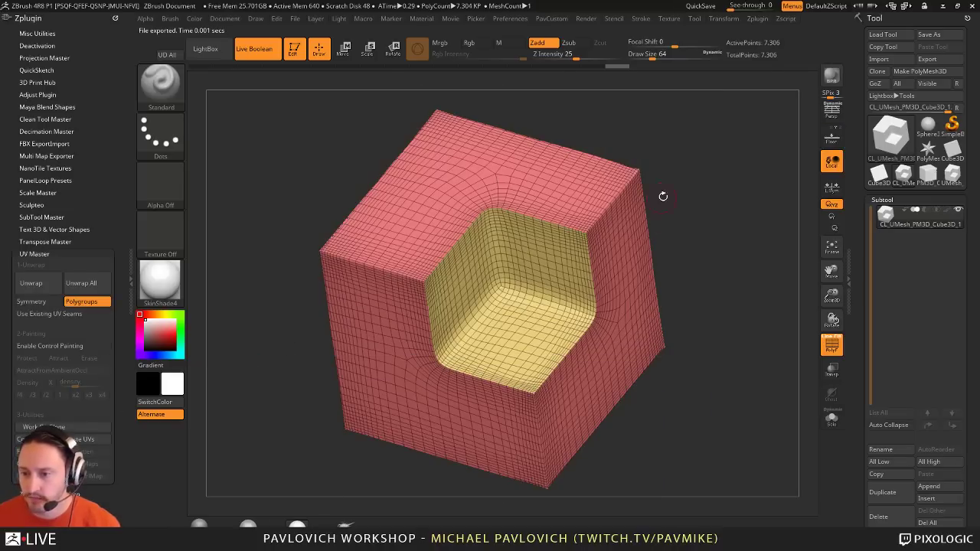
left_click_drag(663, 196, 711, 200)
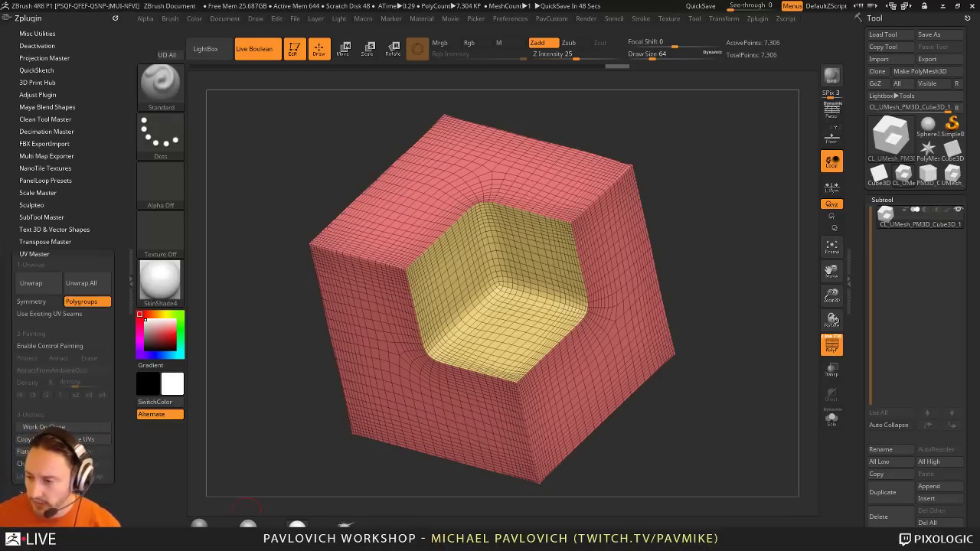
key("super")
left_click(939, 541)
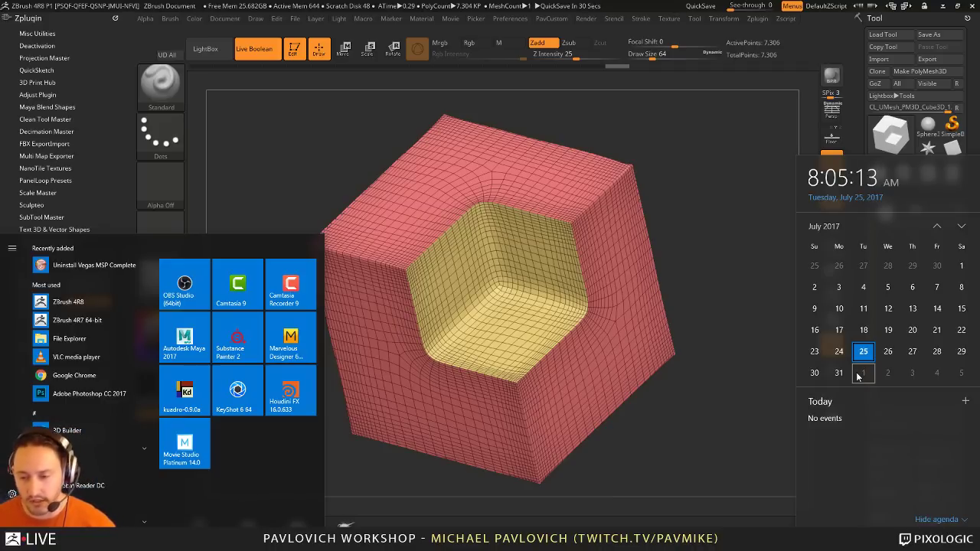
left_click_drag(700, 116, 693, 150)
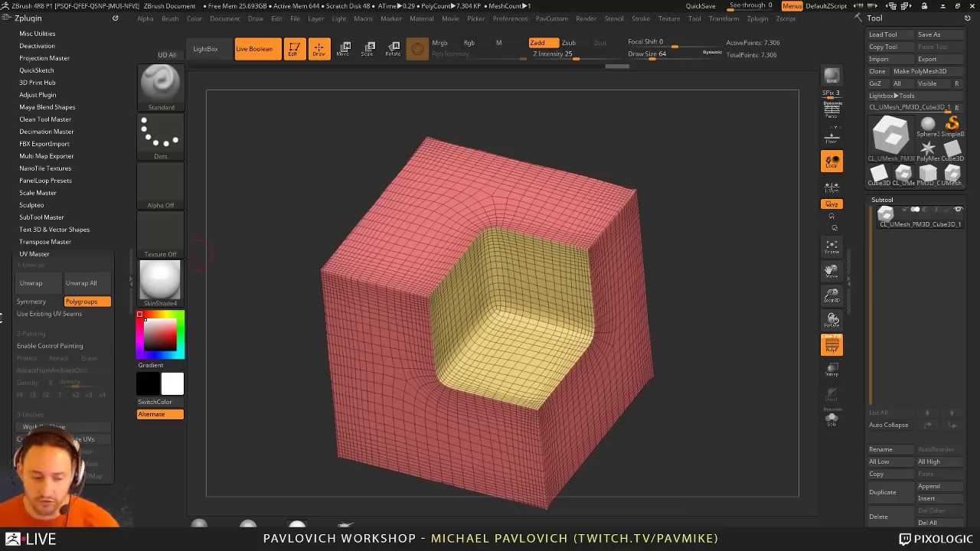
mouse_move(740, 184)
left_mouse_down()
mouse_move(736, 153)
mouse_move(742, 165)
left_mouse_up()
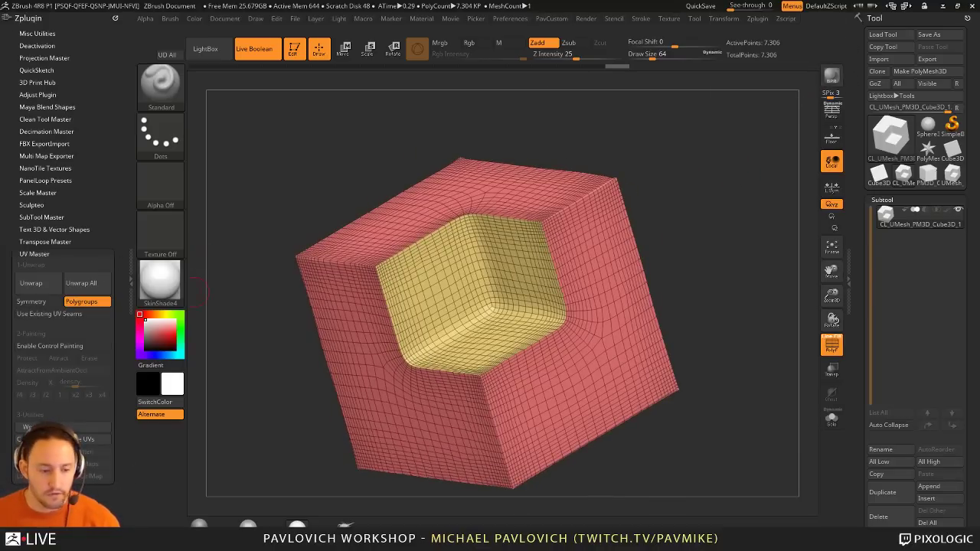
key("super")
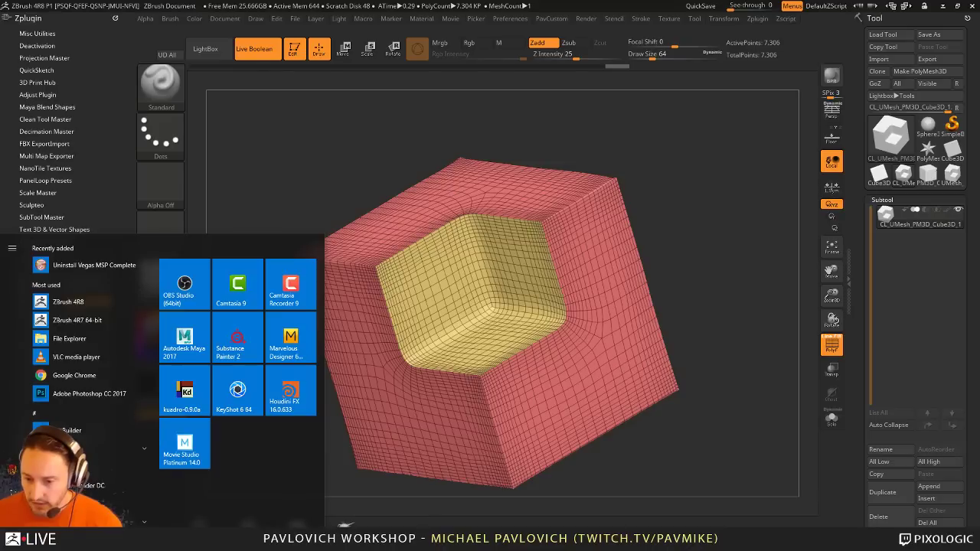
key("super")
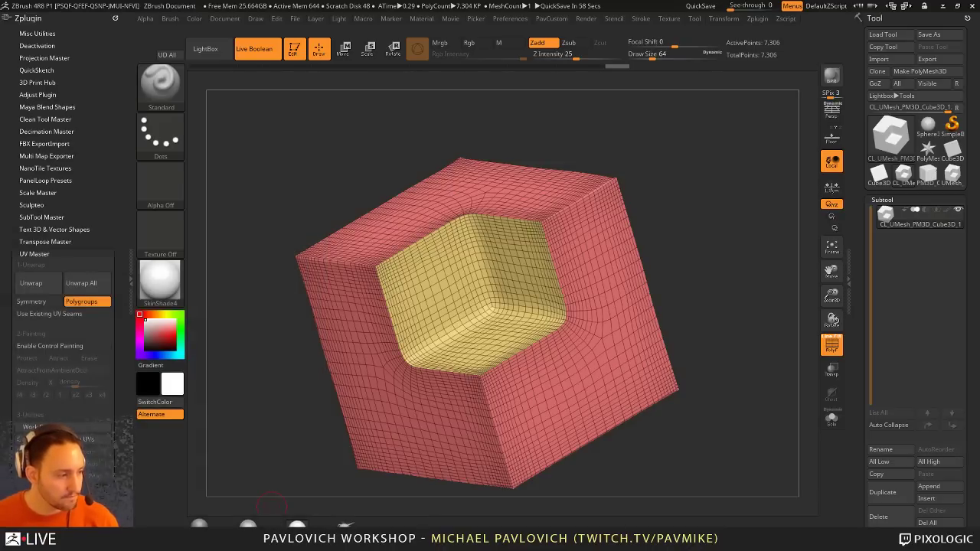